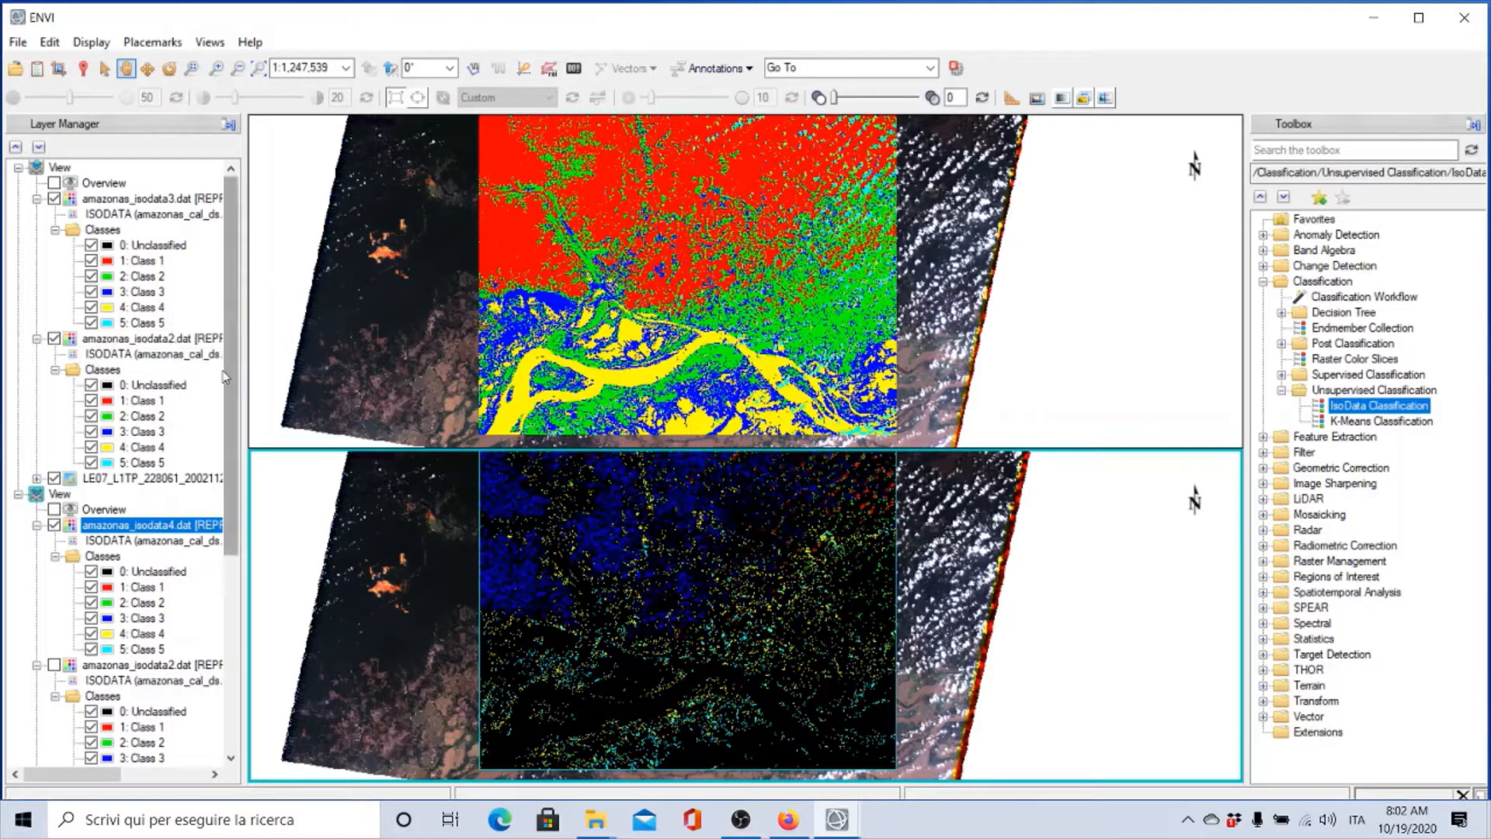
# Step: Close all open files and remove the second, lower view so that a single empty view is left
pyautogui.moveTo(228, 381)
pyautogui.mouseDown()
pyautogui.moveTo(222, 591)
pyautogui.moveTo(225, 407)
pyautogui.mouseUp()
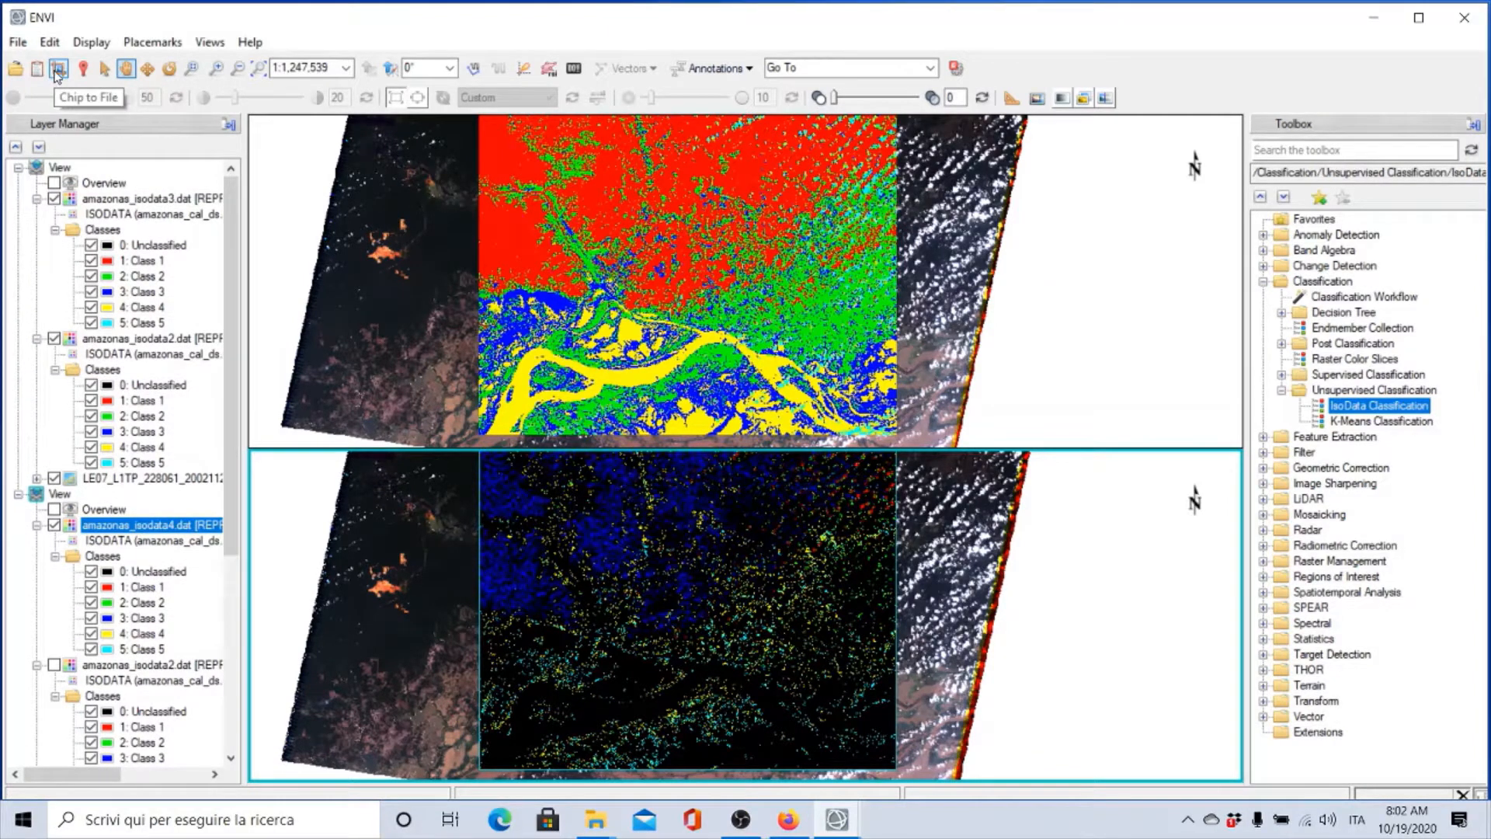
pyautogui.click(18, 43)
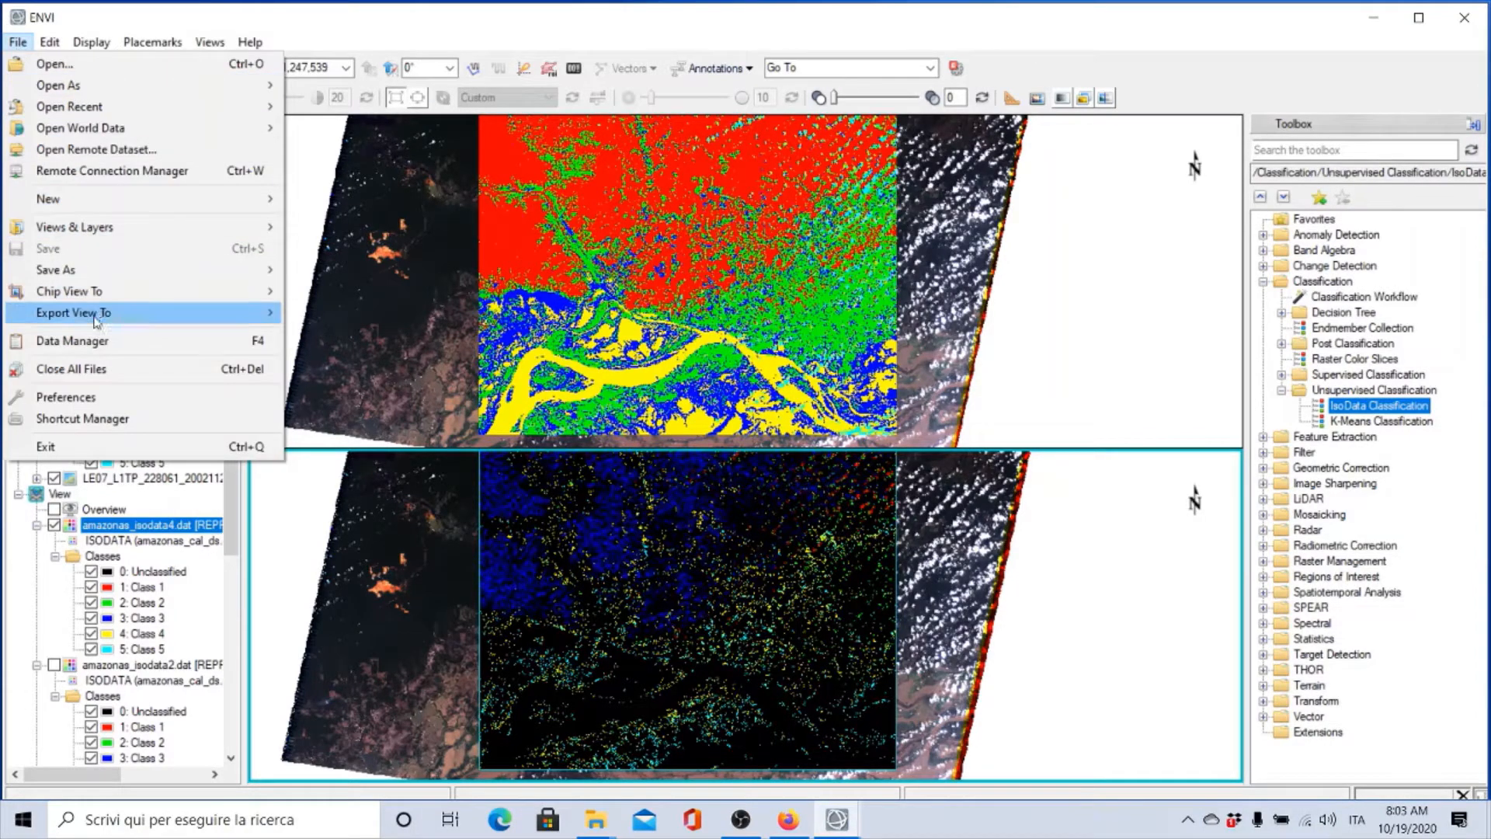
pyautogui.click(76, 376)
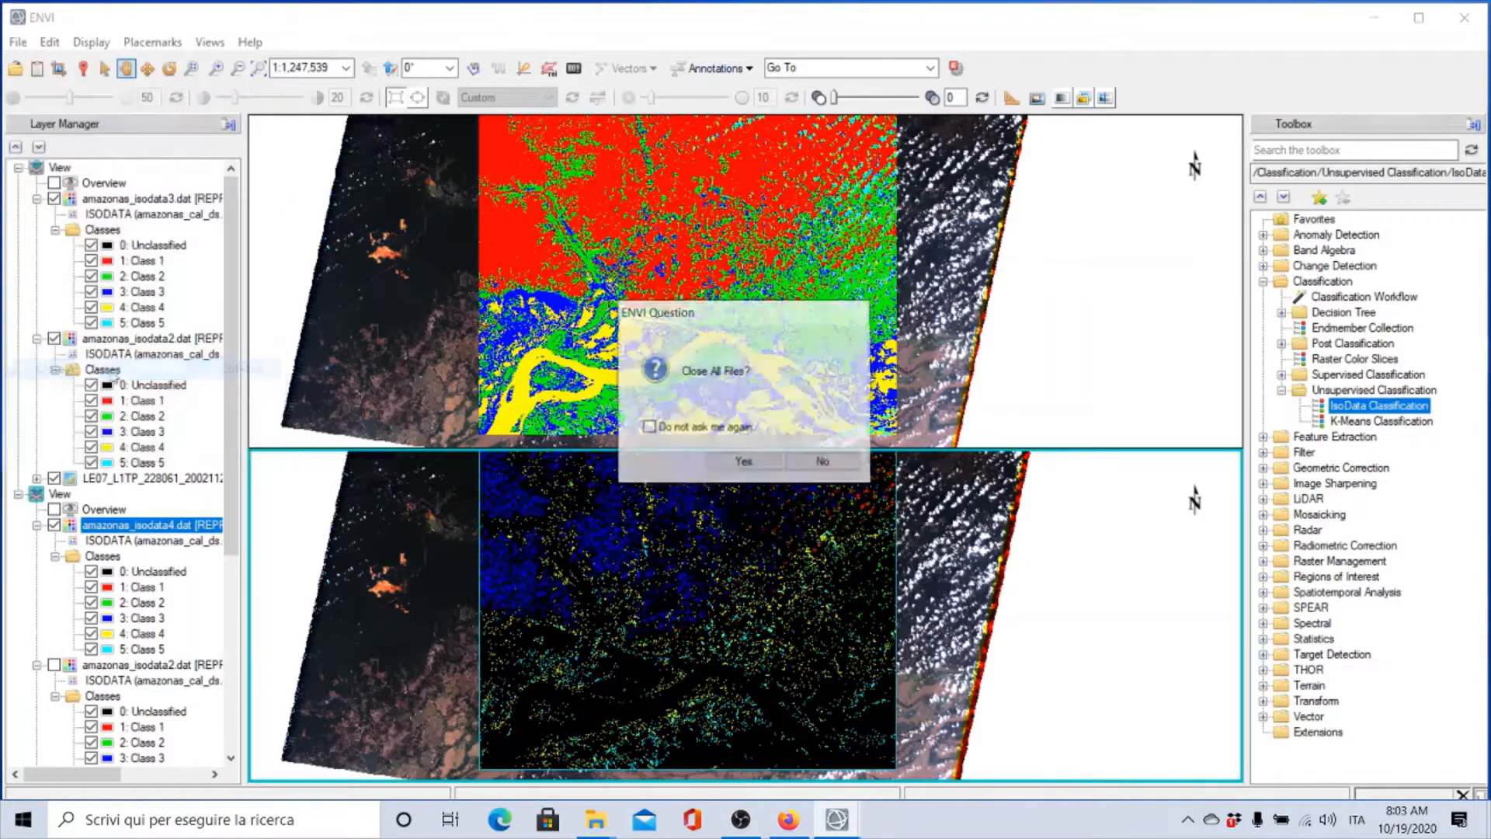
pyautogui.click(744, 459)
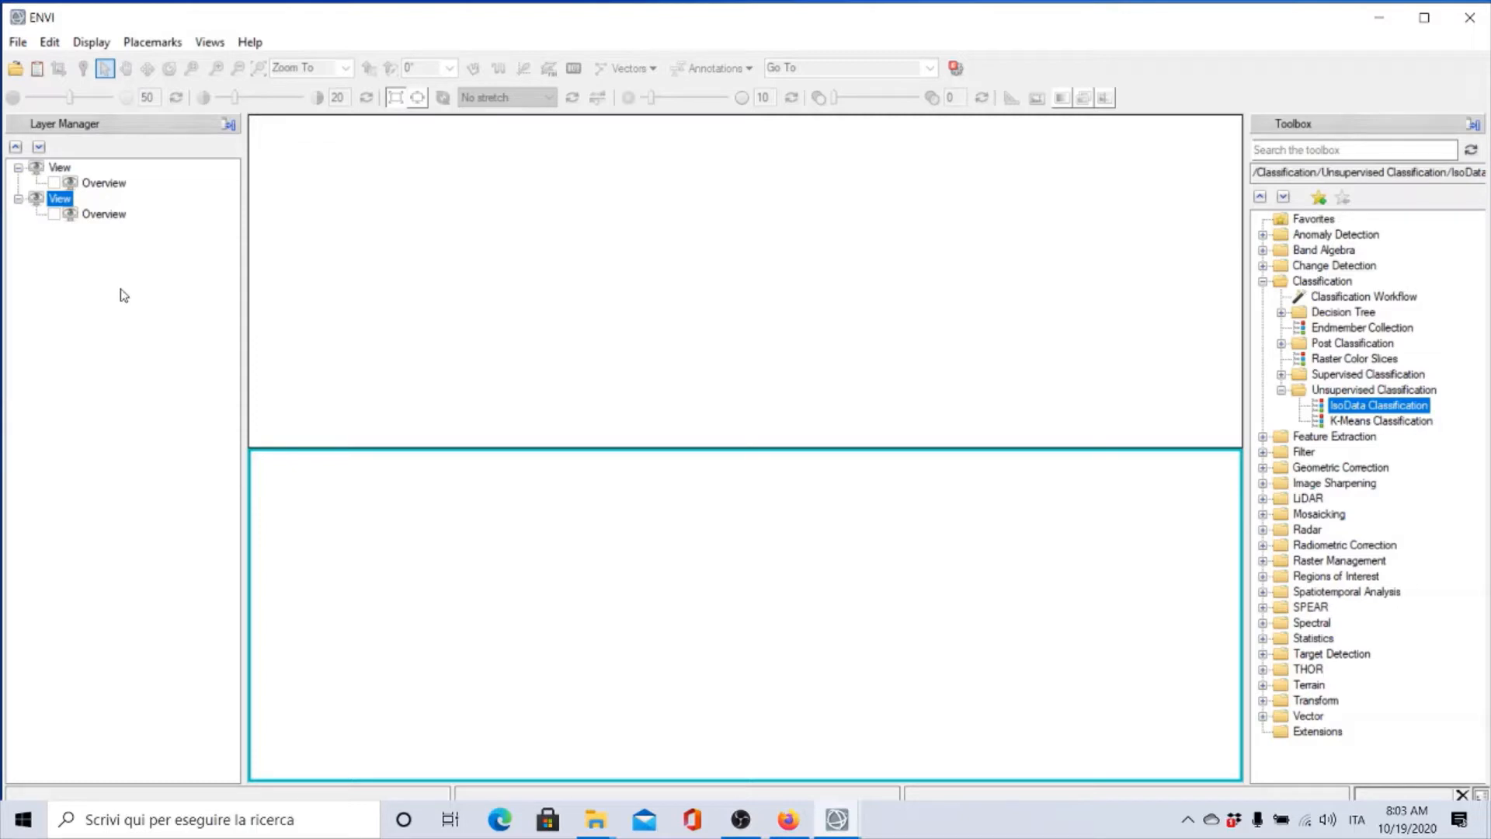
pyautogui.rightClick(63, 207)
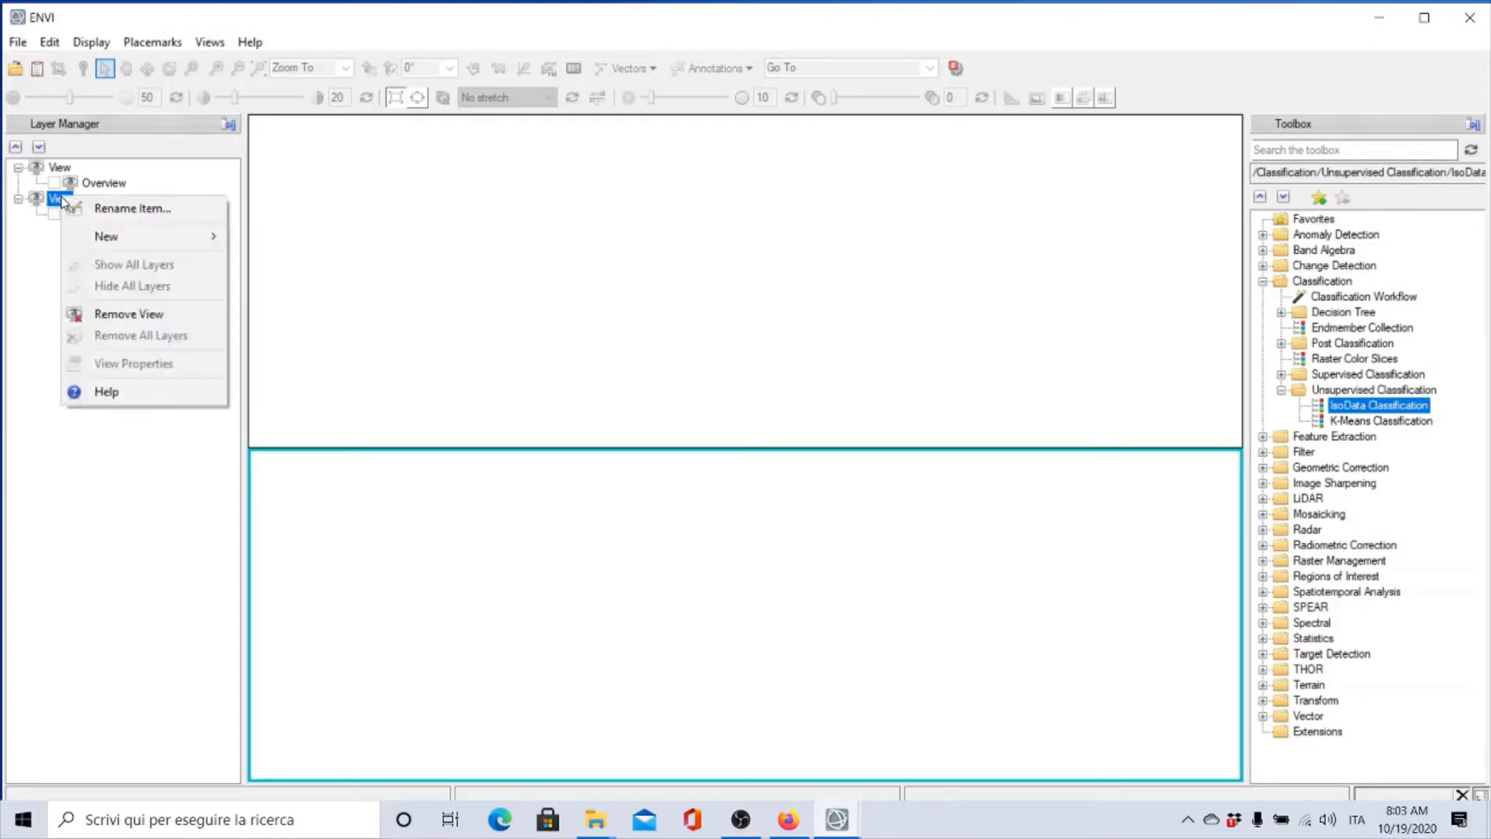
pyautogui.click(118, 319)
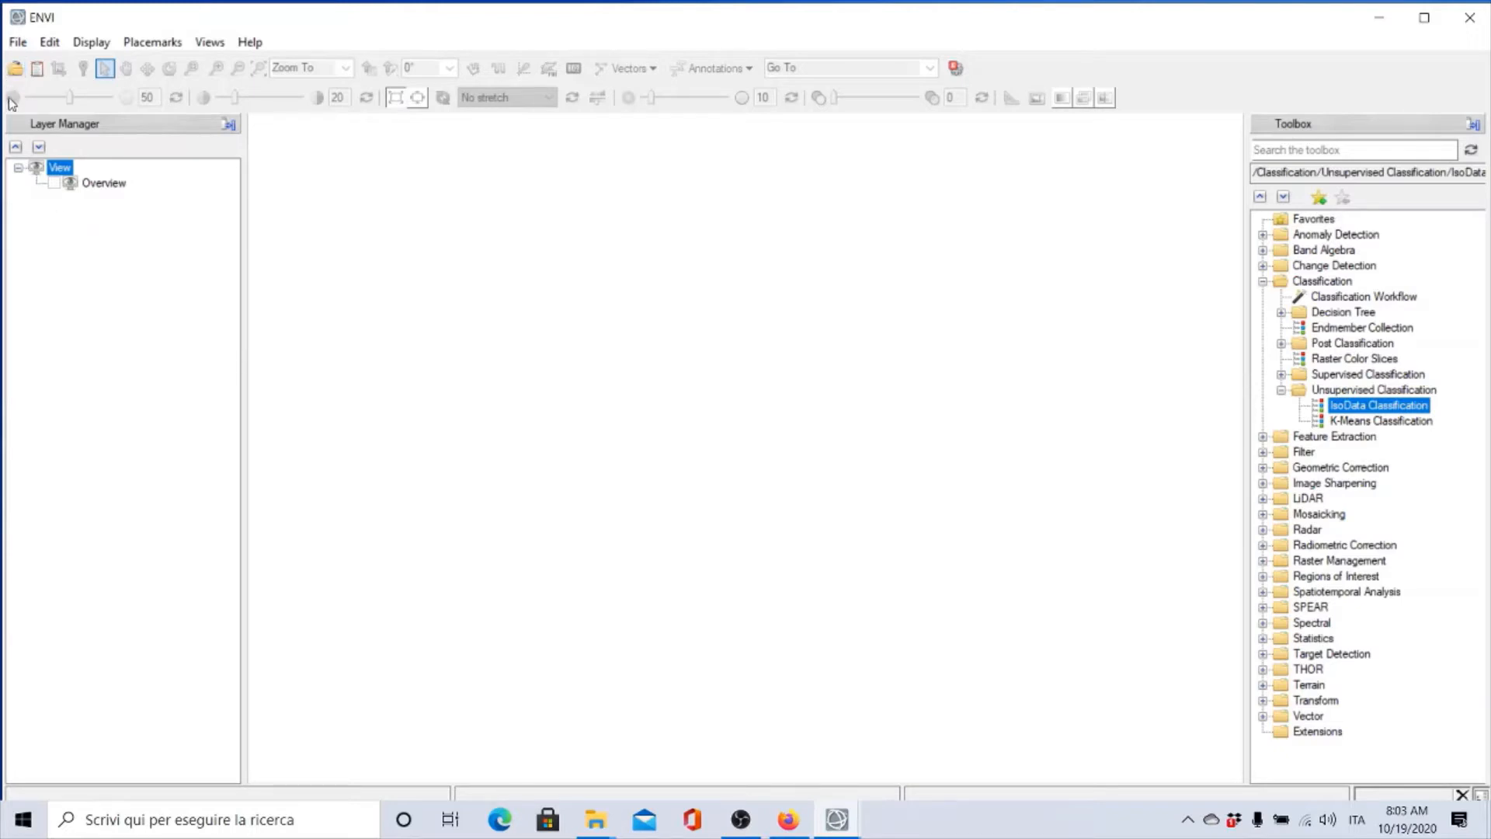
# Step: Open the amazonas_cal_ds.dat raster from the Download folder
pyautogui.click(19, 42)
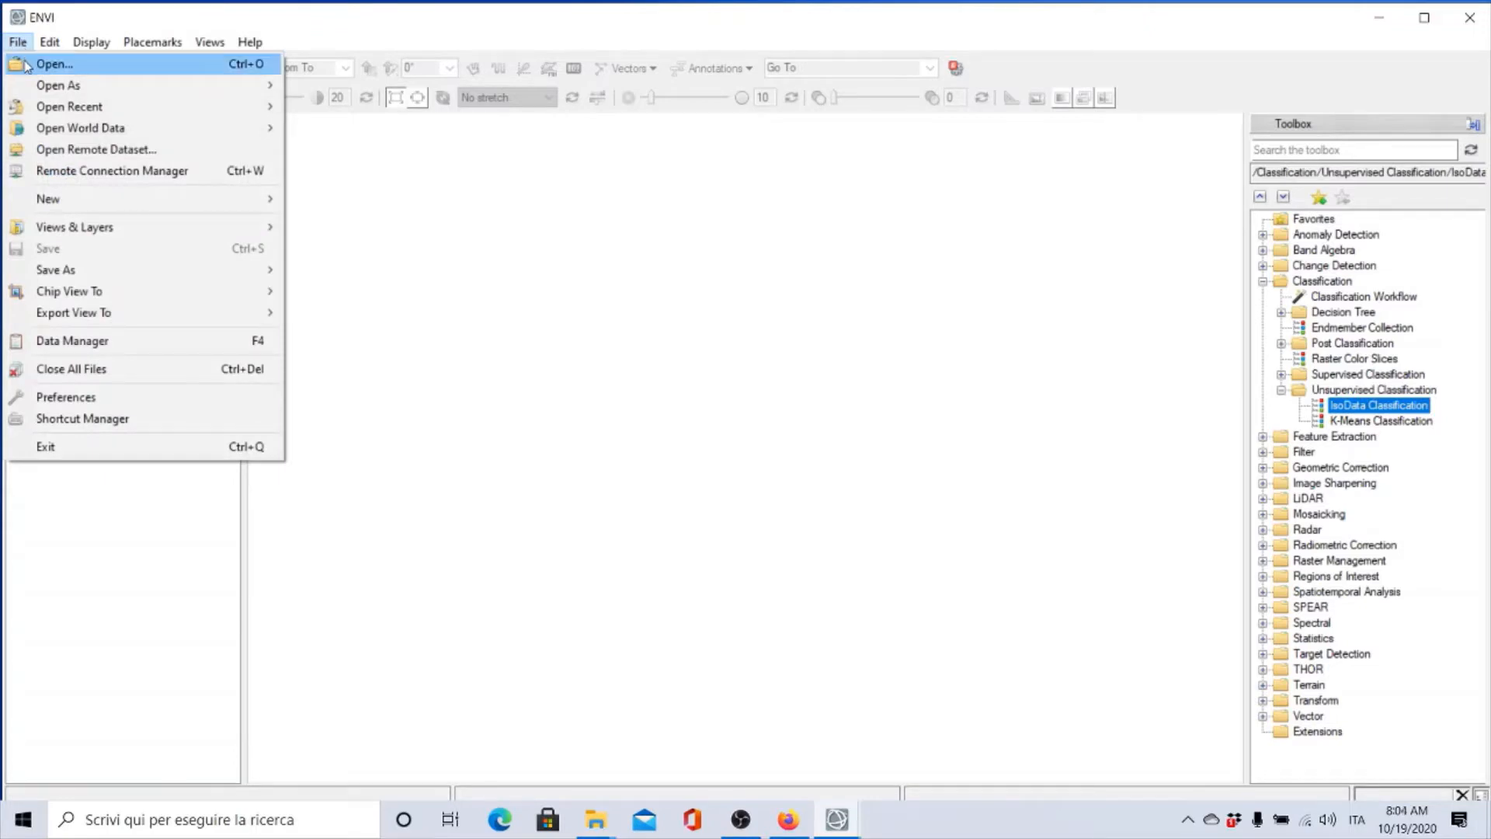
pyautogui.click(27, 65)
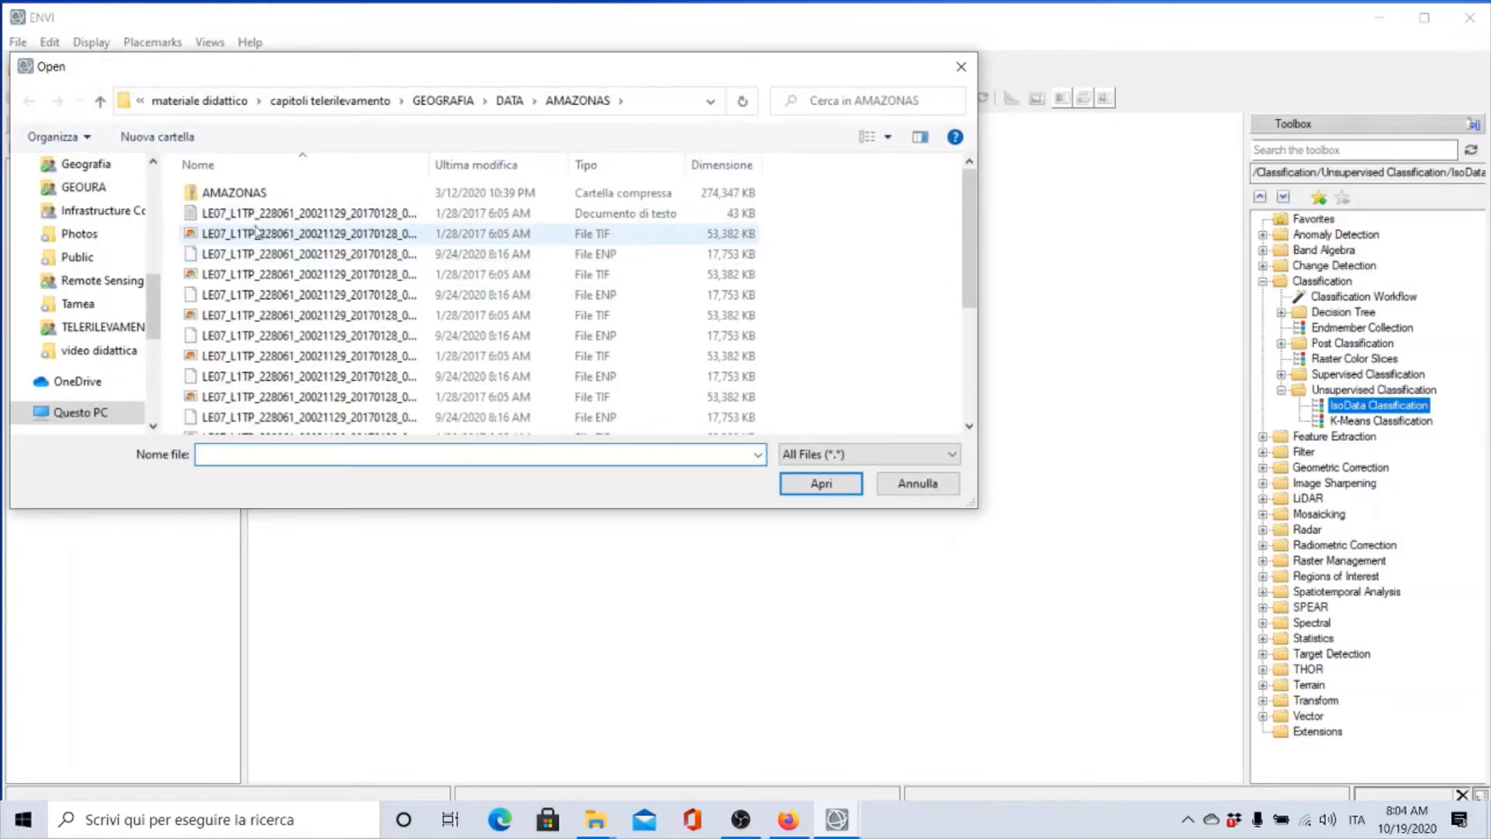
pyautogui.moveTo(153, 315); pyautogui.dragTo(153, 194)
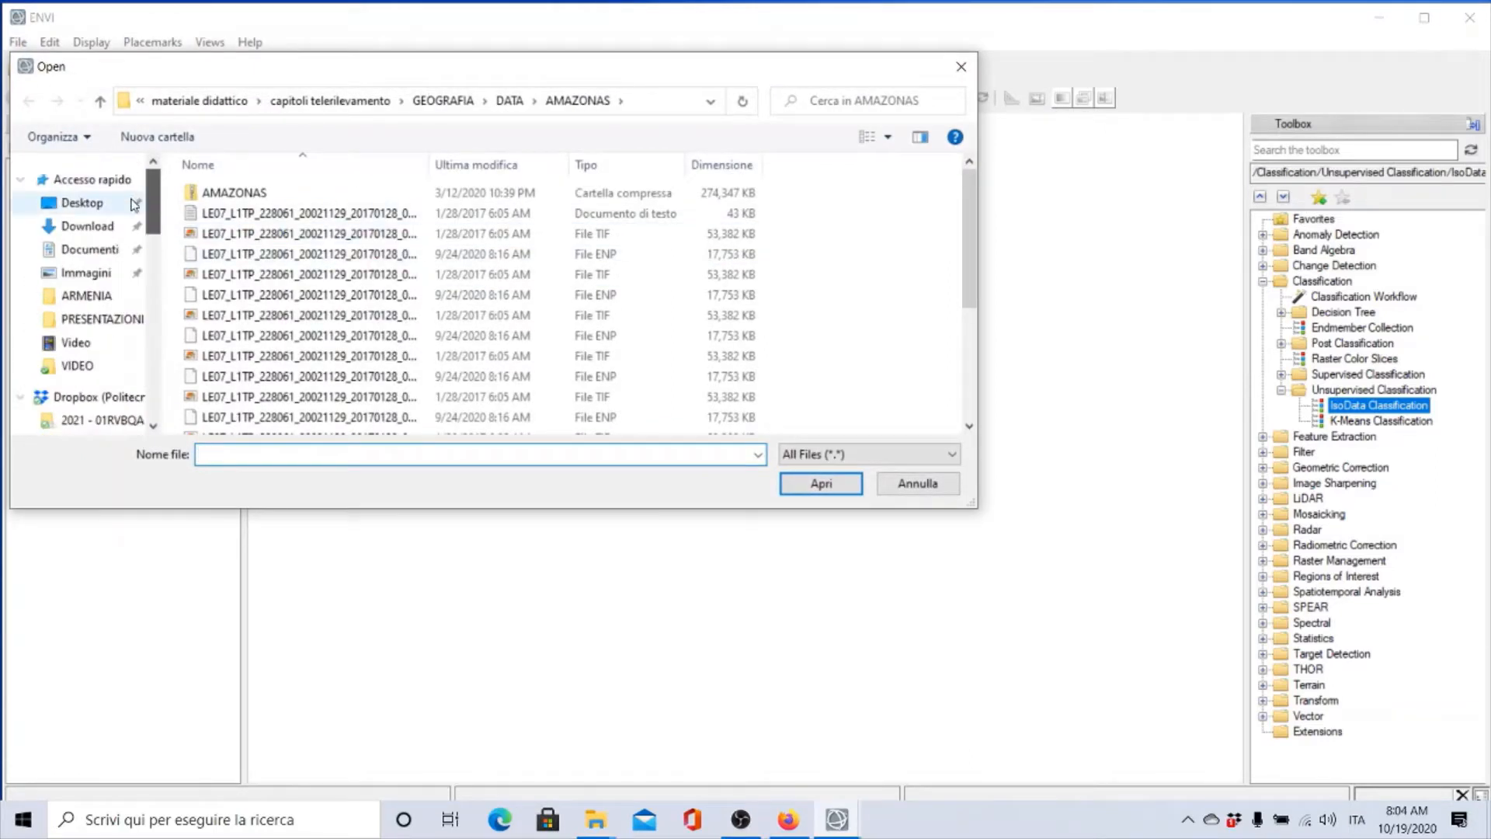
pyautogui.click(117, 226)
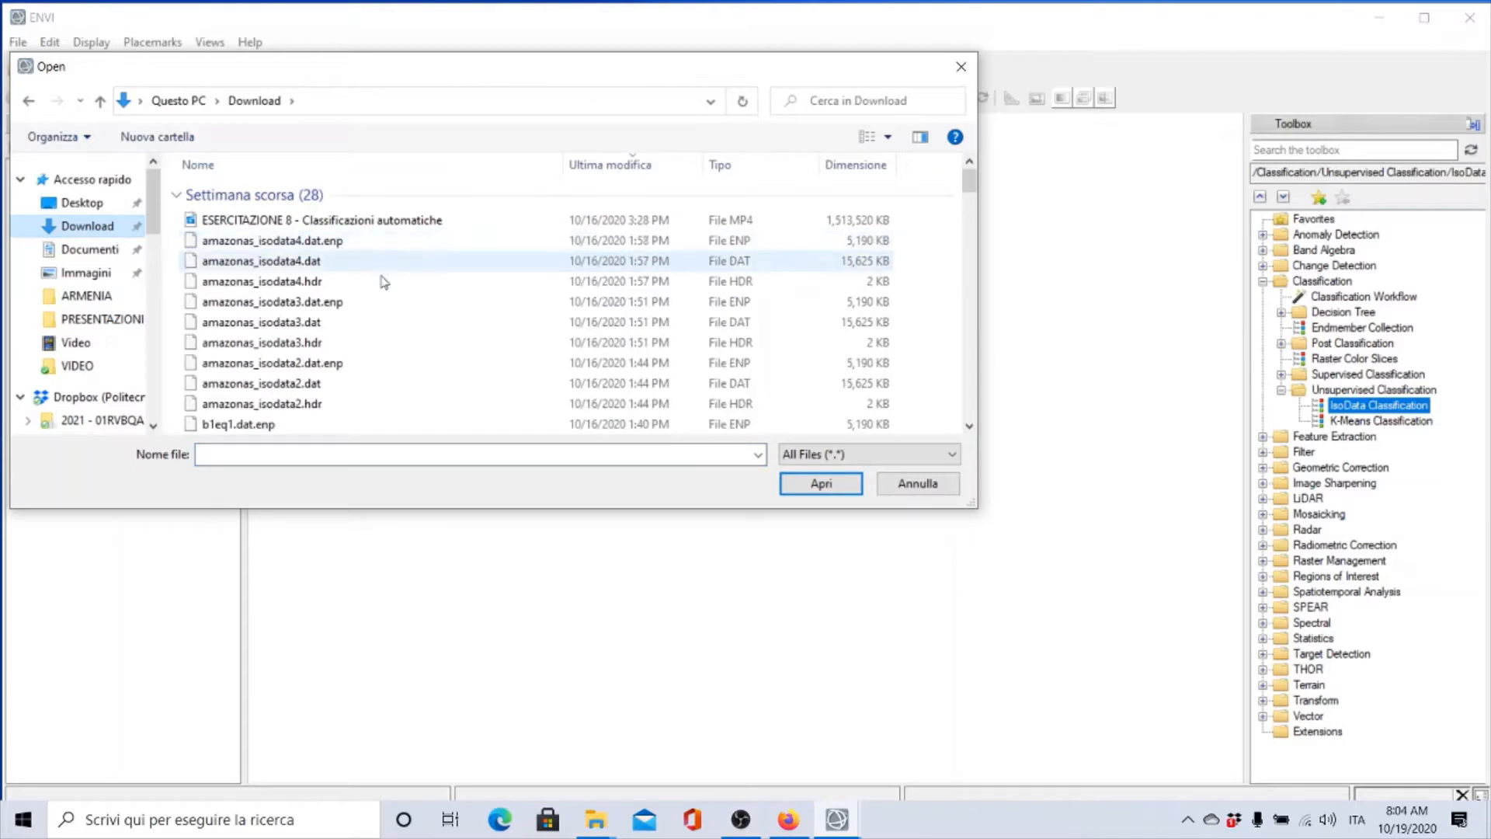
pyautogui.scroll(-3, 383, 286)
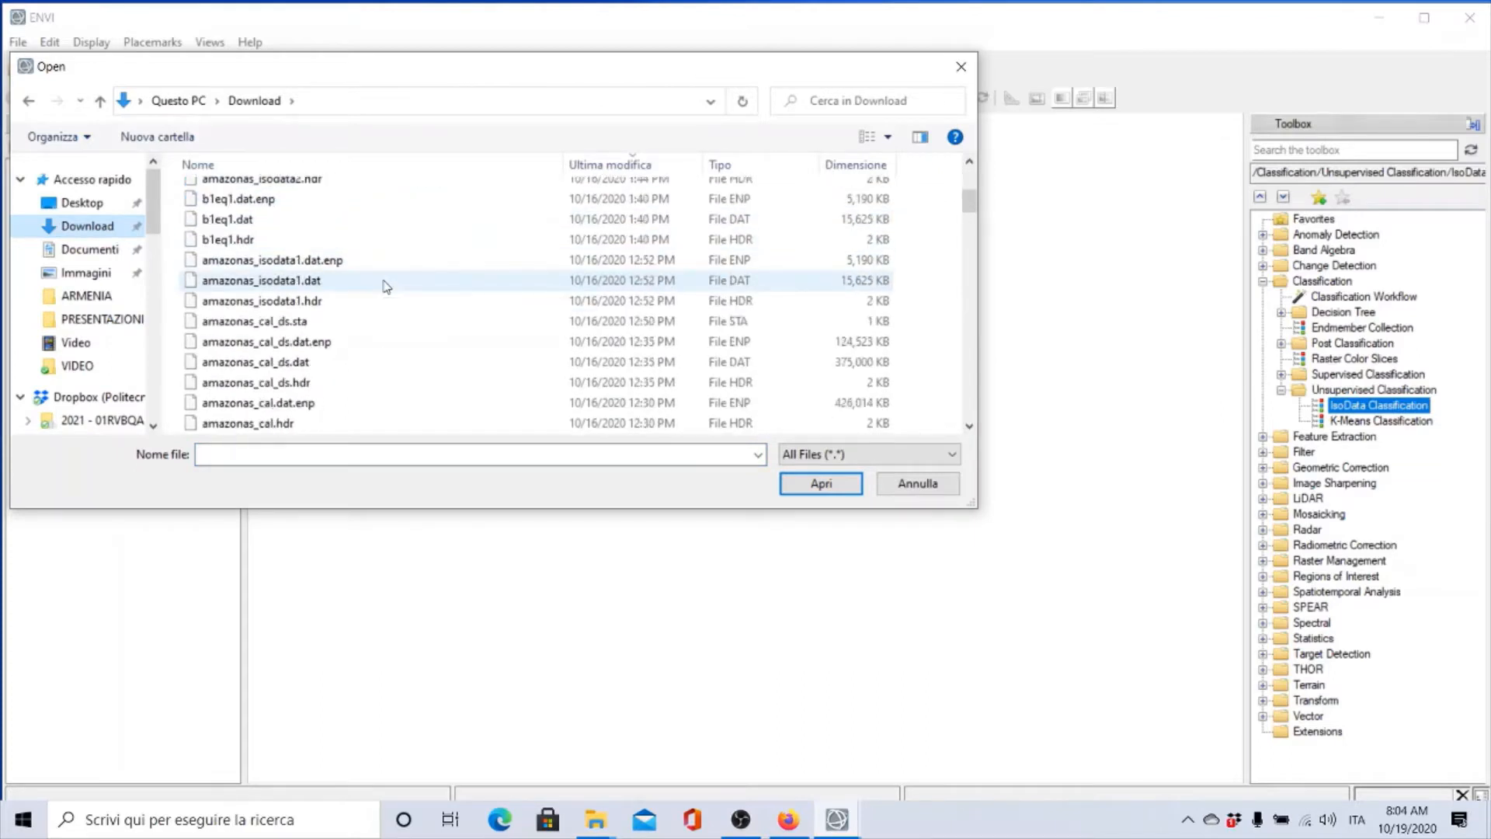
pyautogui.scroll(-1, 365, 295)
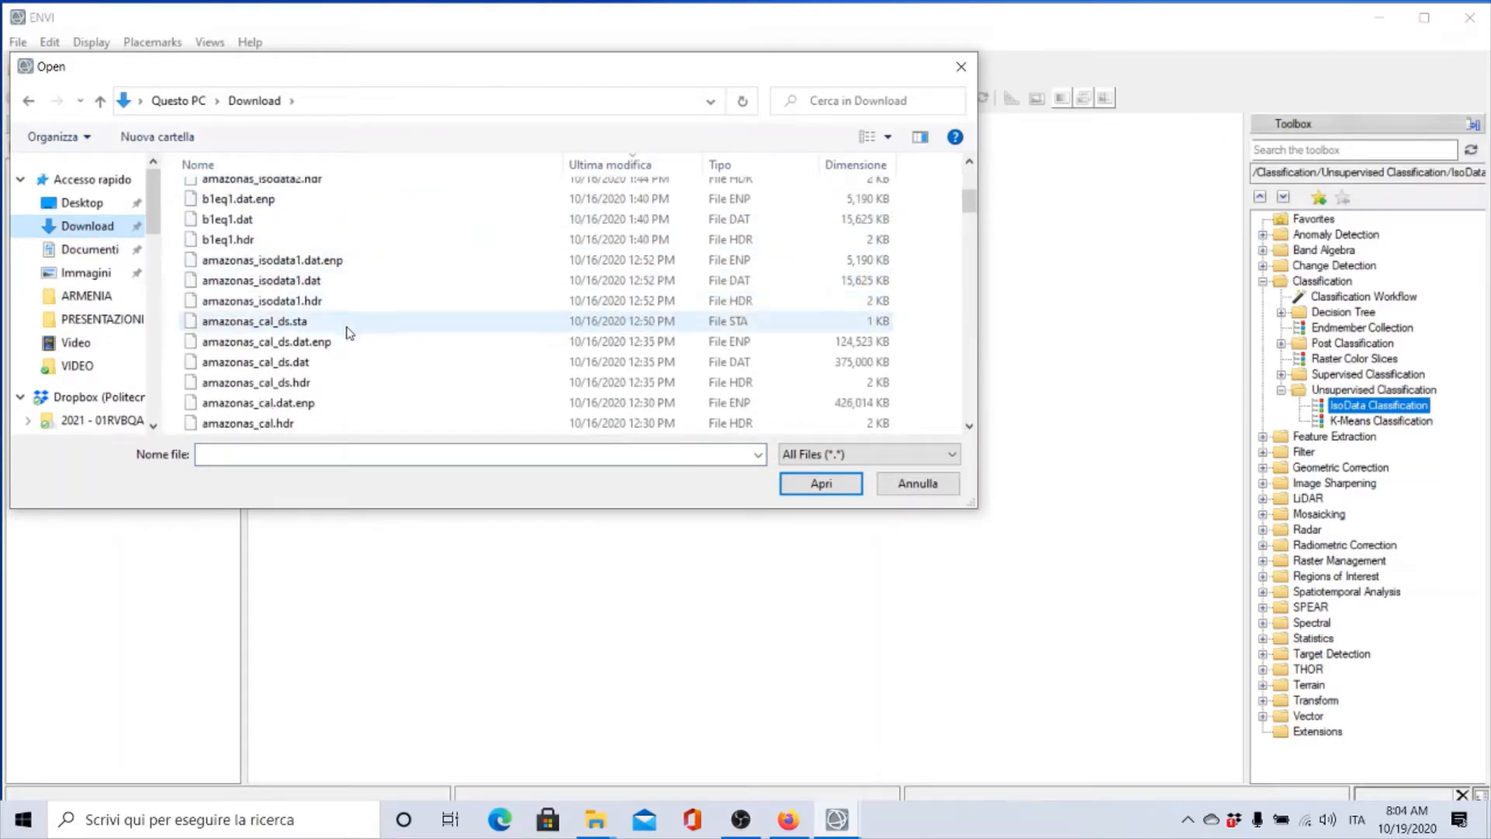
pyautogui.click(281, 367)
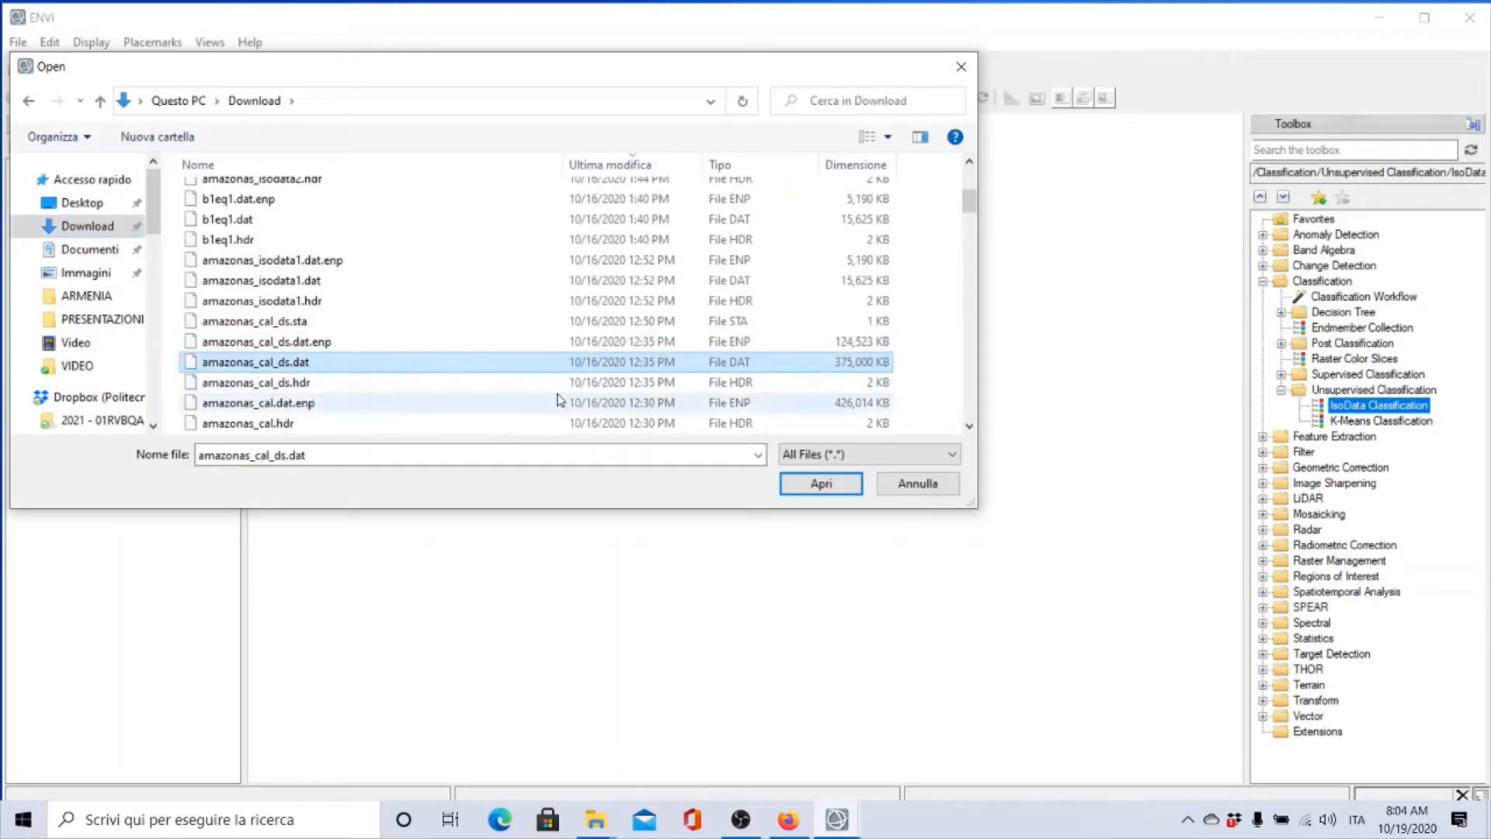
pyautogui.click(821, 485)
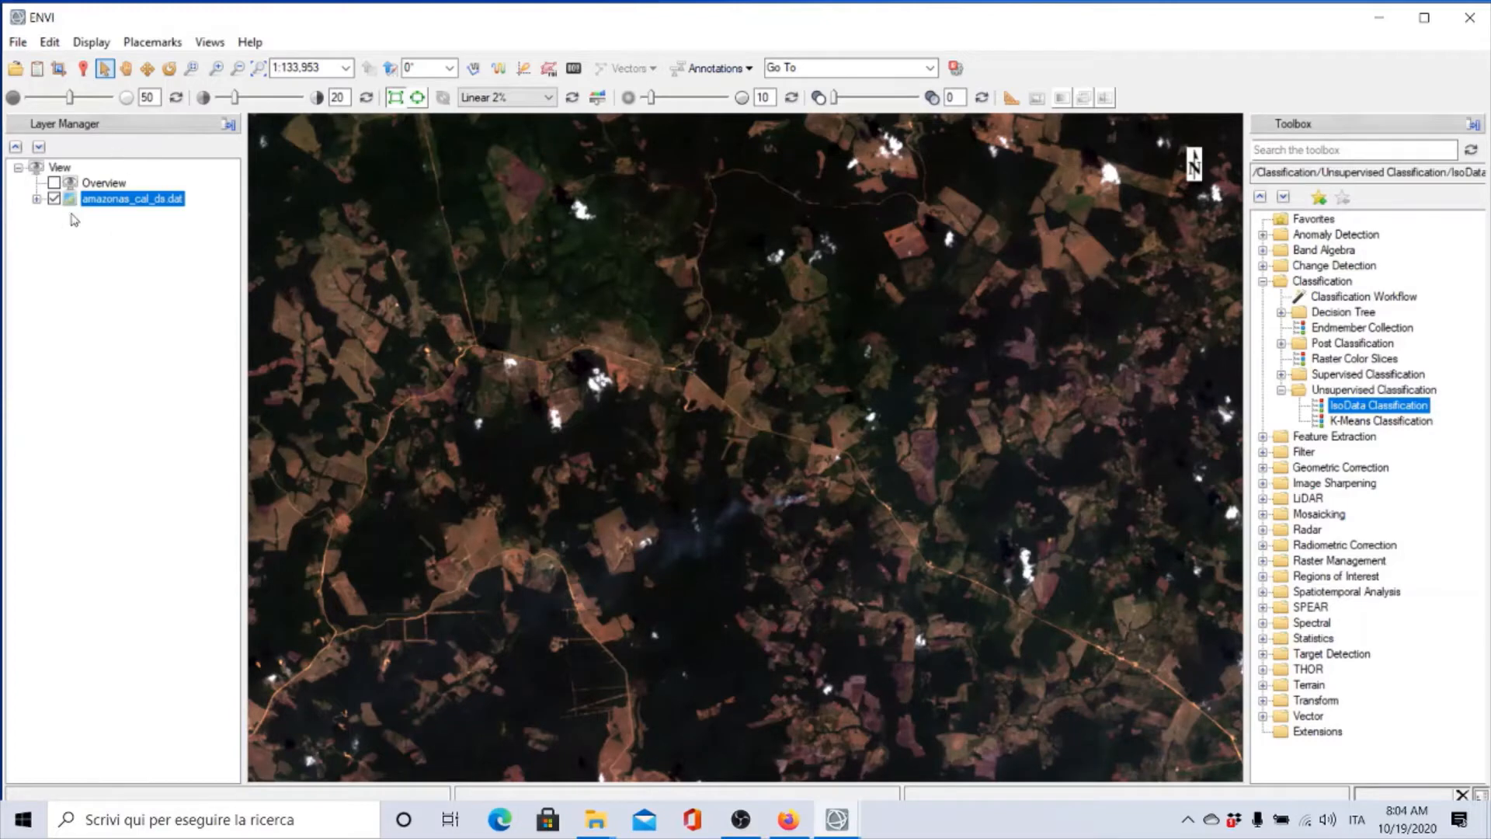
# Step: Compute quick statistics for the amazonas_cal_ds.dat layer and examine the Band 4 histogram, closing the statistics window when finished
pyautogui.click(37, 200)
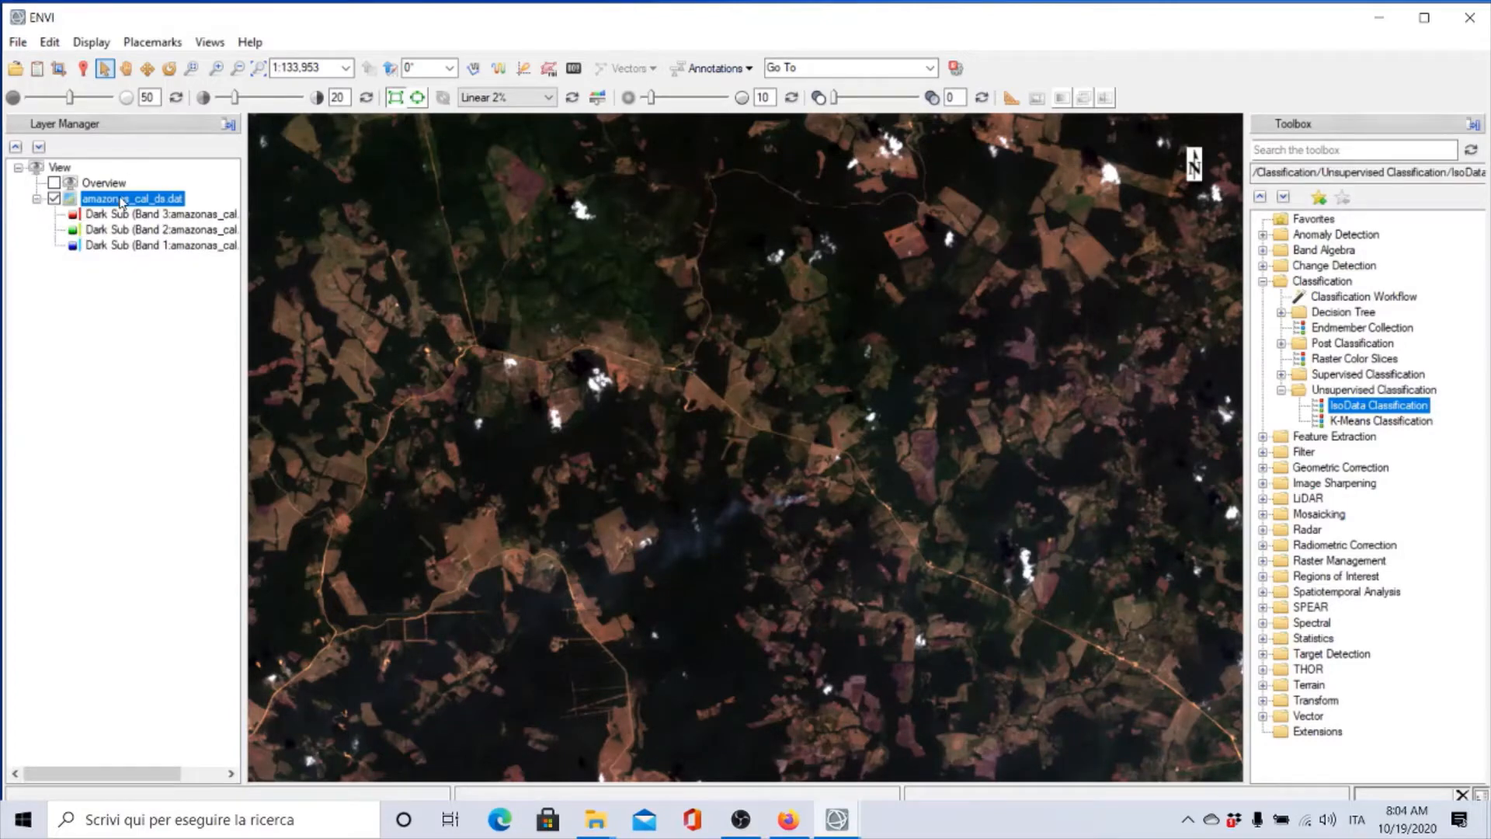
pyautogui.rightClick(122, 204)
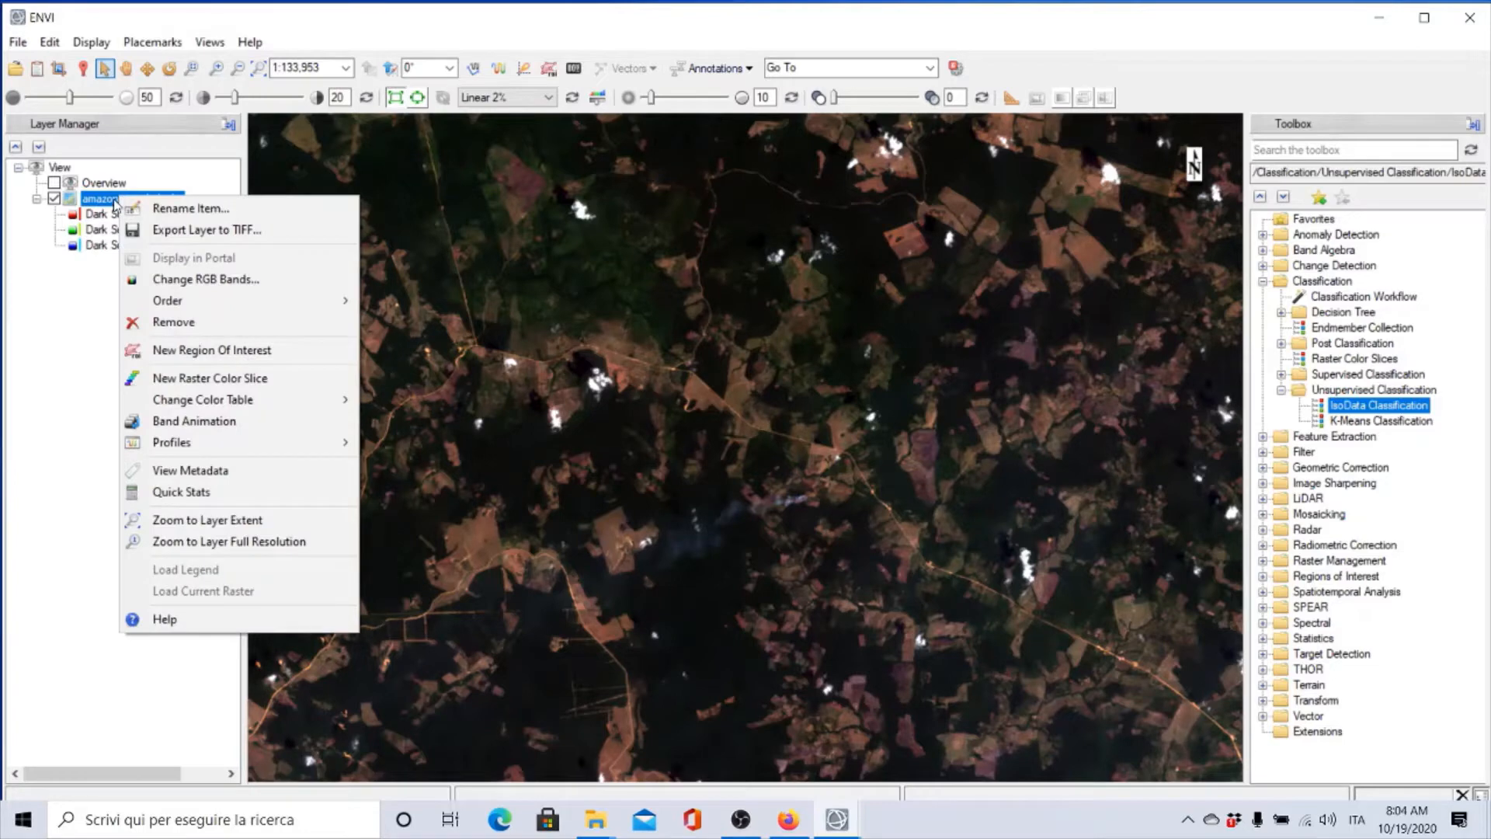
pyautogui.click(204, 493)
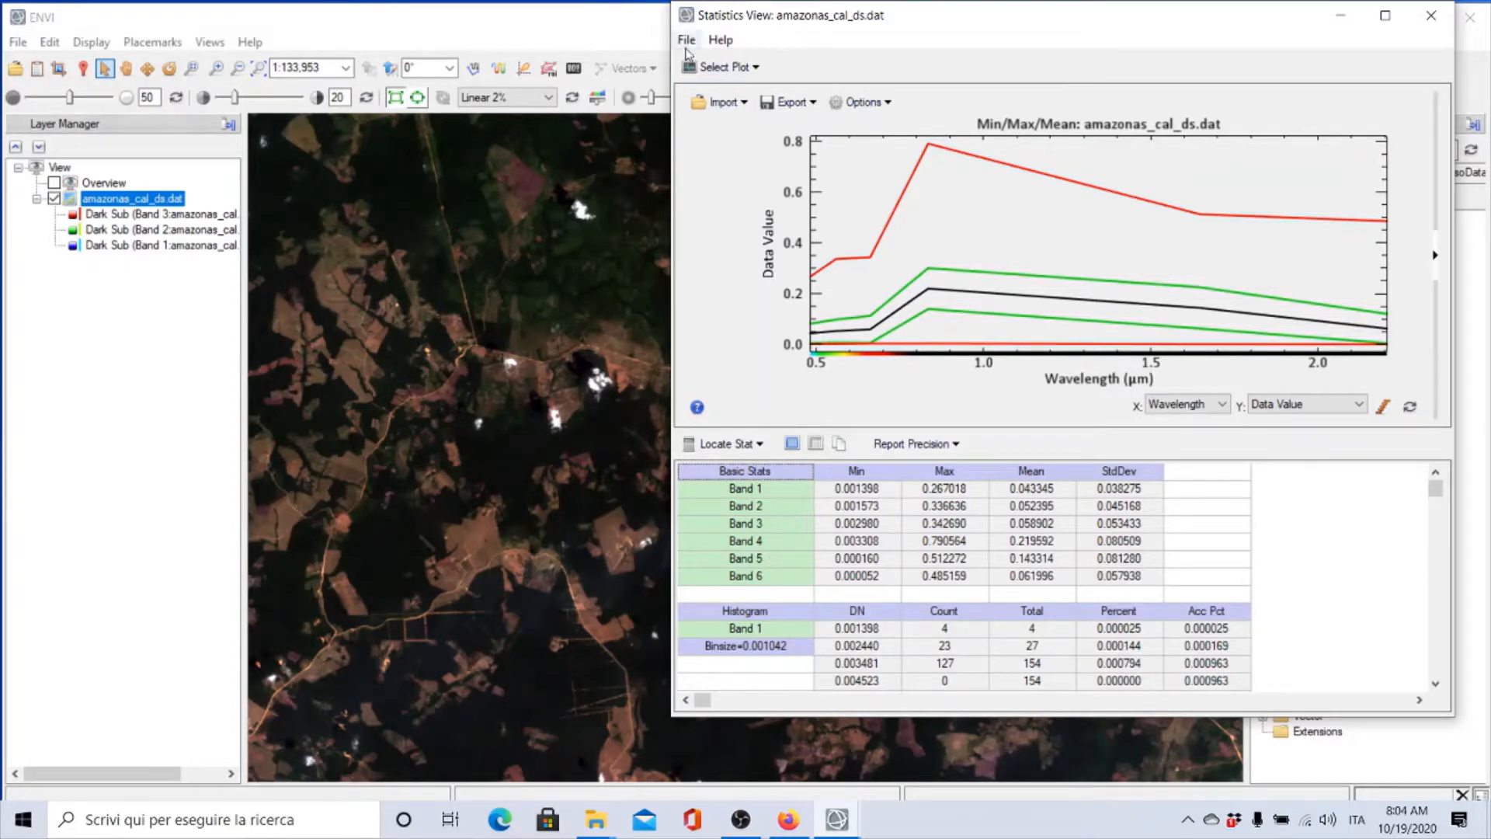
pyautogui.click(716, 67)
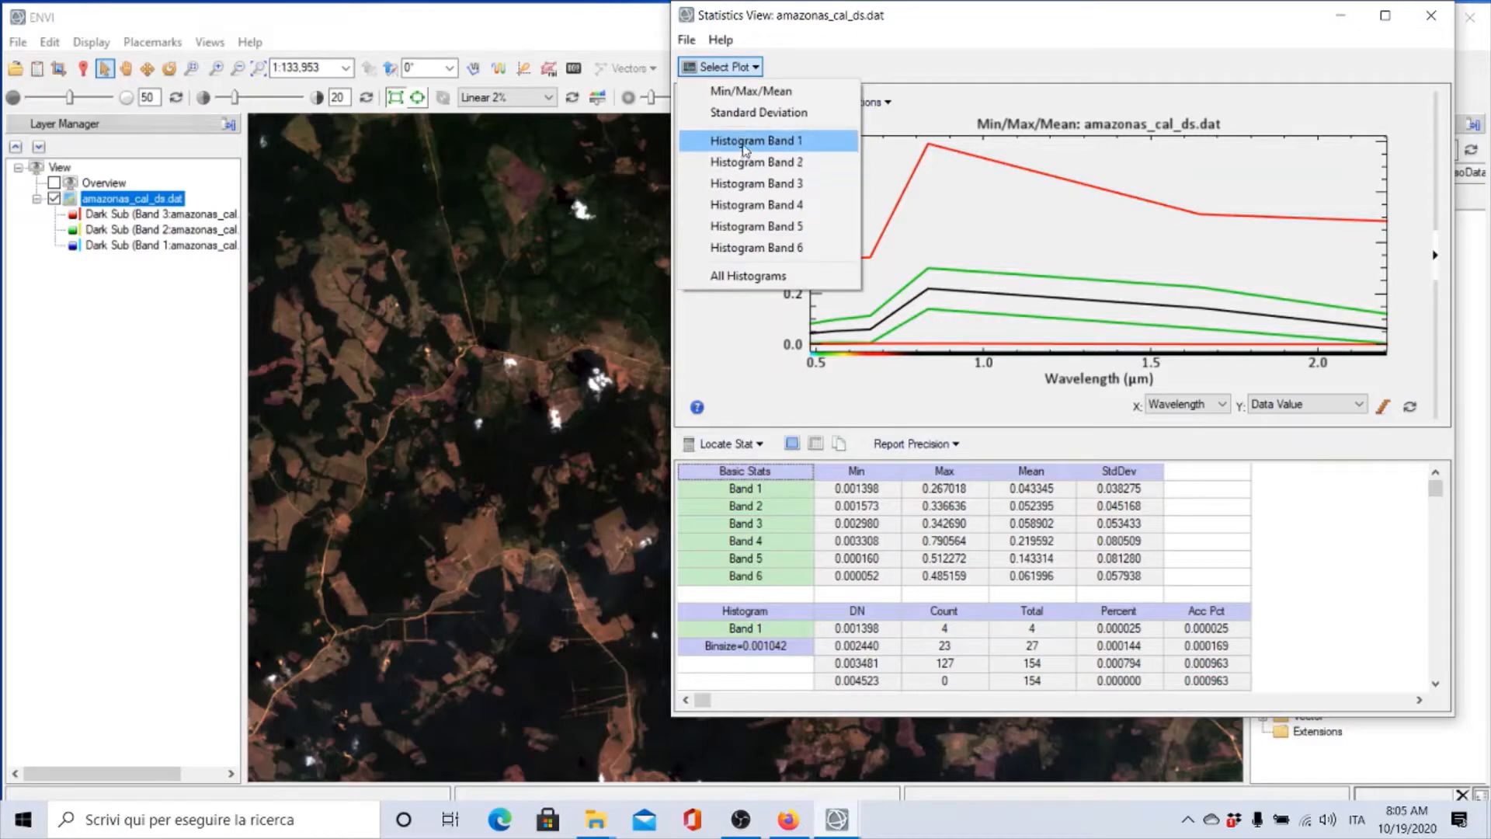
pyautogui.click(731, 205)
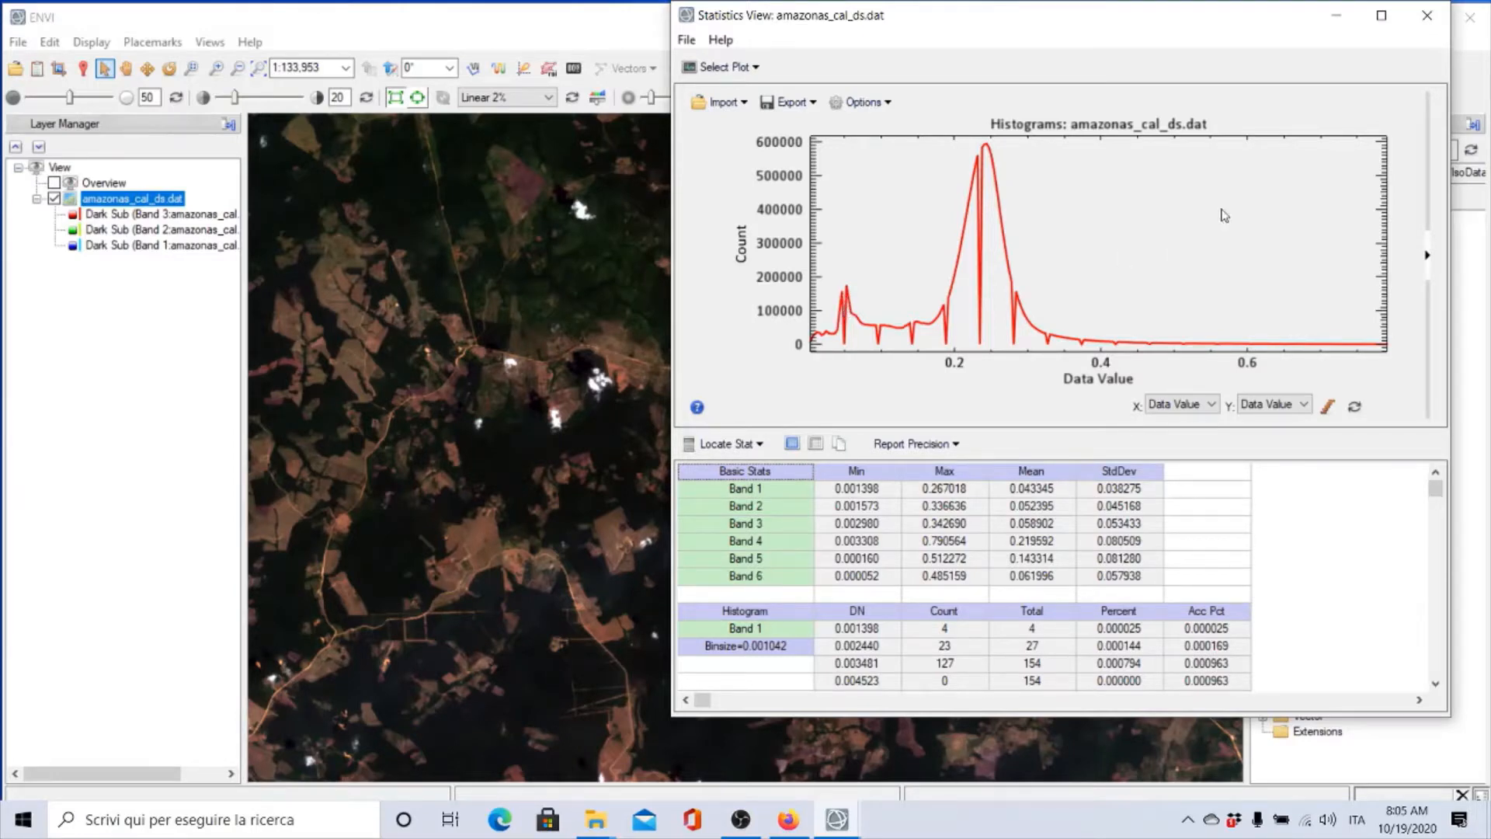
pyautogui.click(1432, 21)
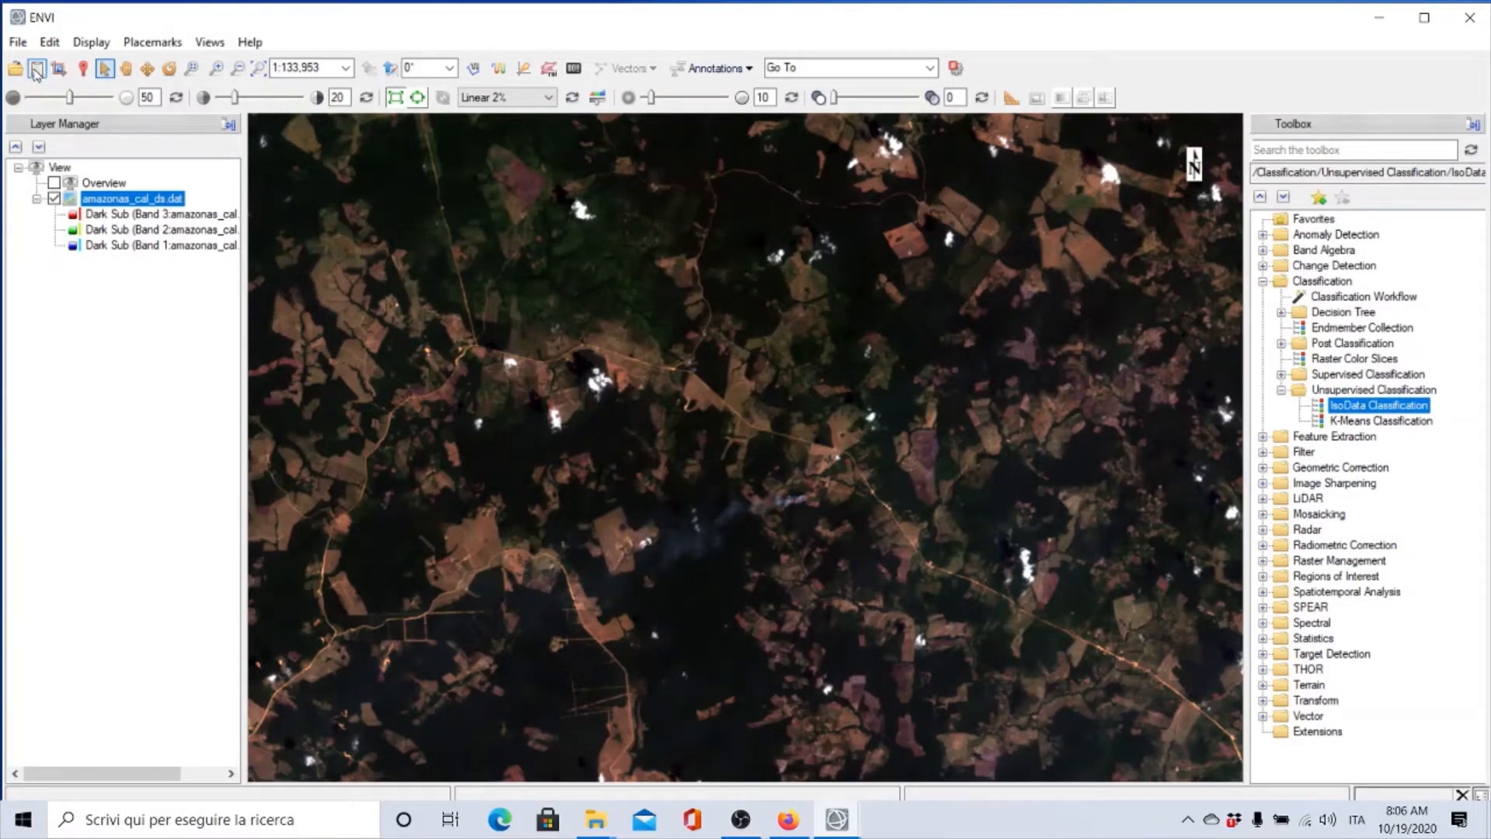
# Step: Load amazonas_cal_ds.dat as a false-colour composite with Band 4 as red, Band 3 as green and Band 2 as blue
pyautogui.click(35, 70)
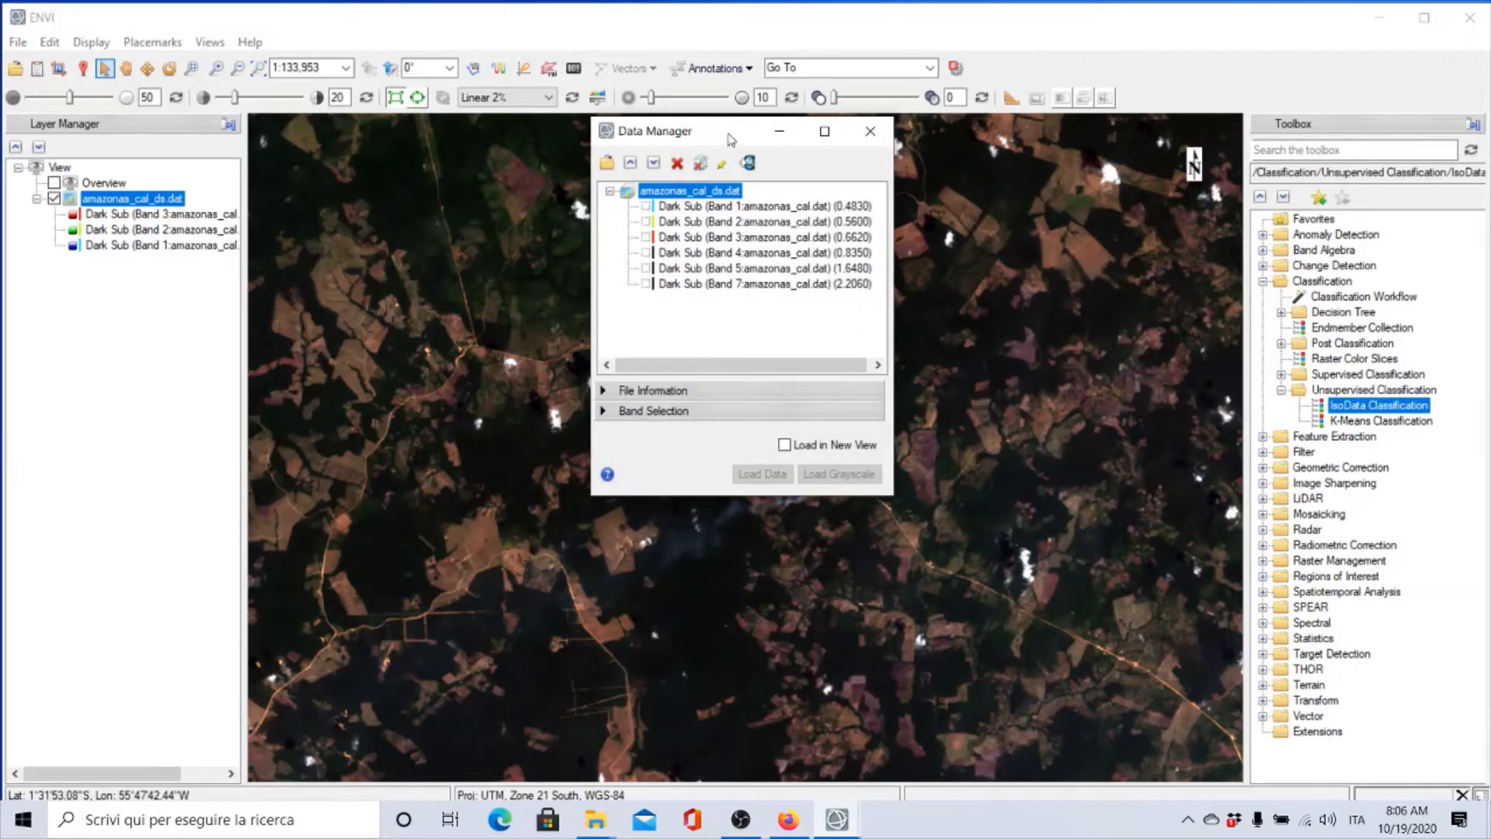
pyautogui.moveTo(730, 147); pyautogui.dragTo(880, 179)
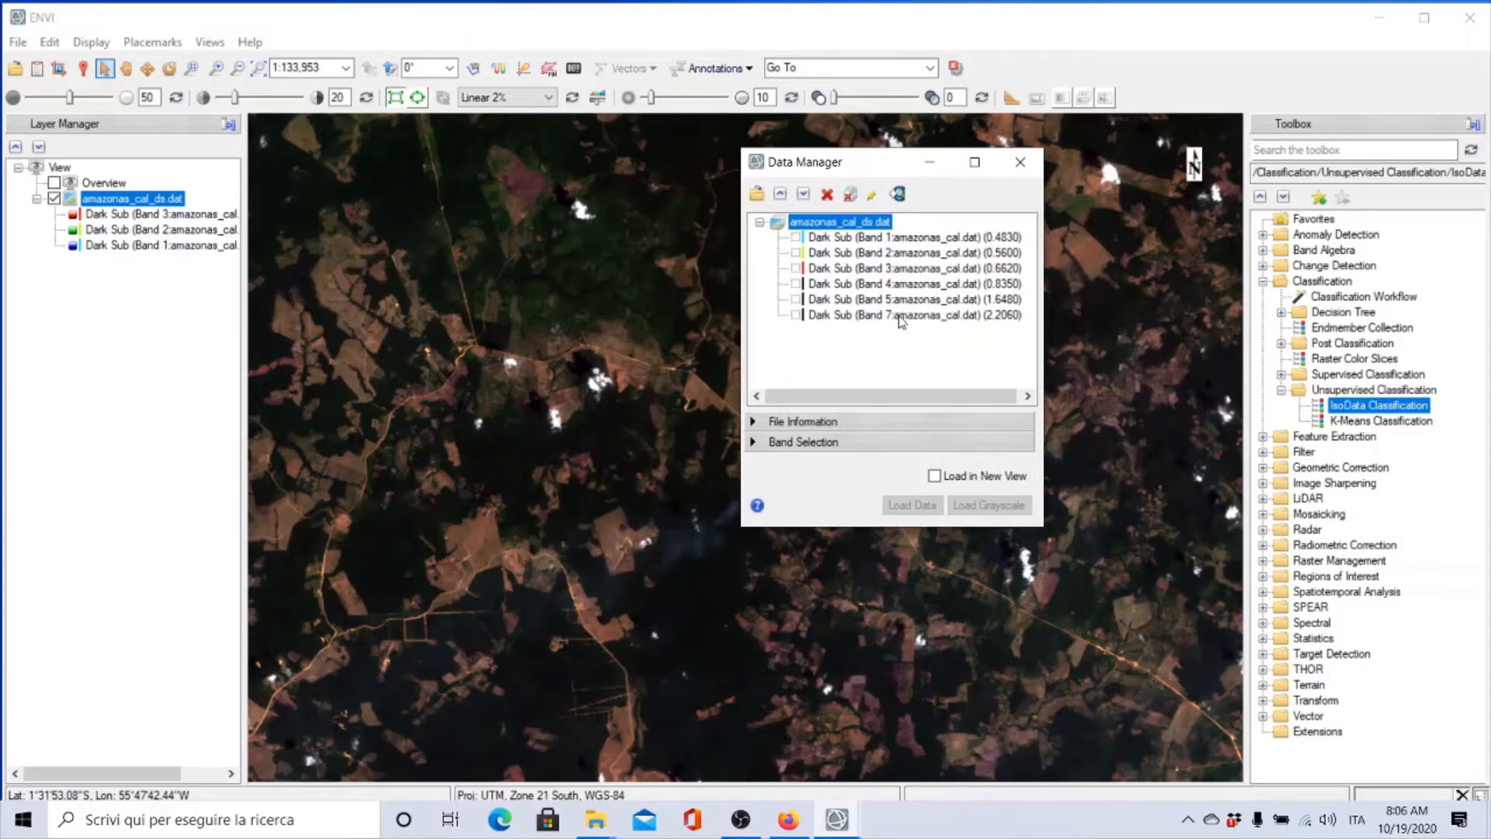
pyautogui.click(758, 442)
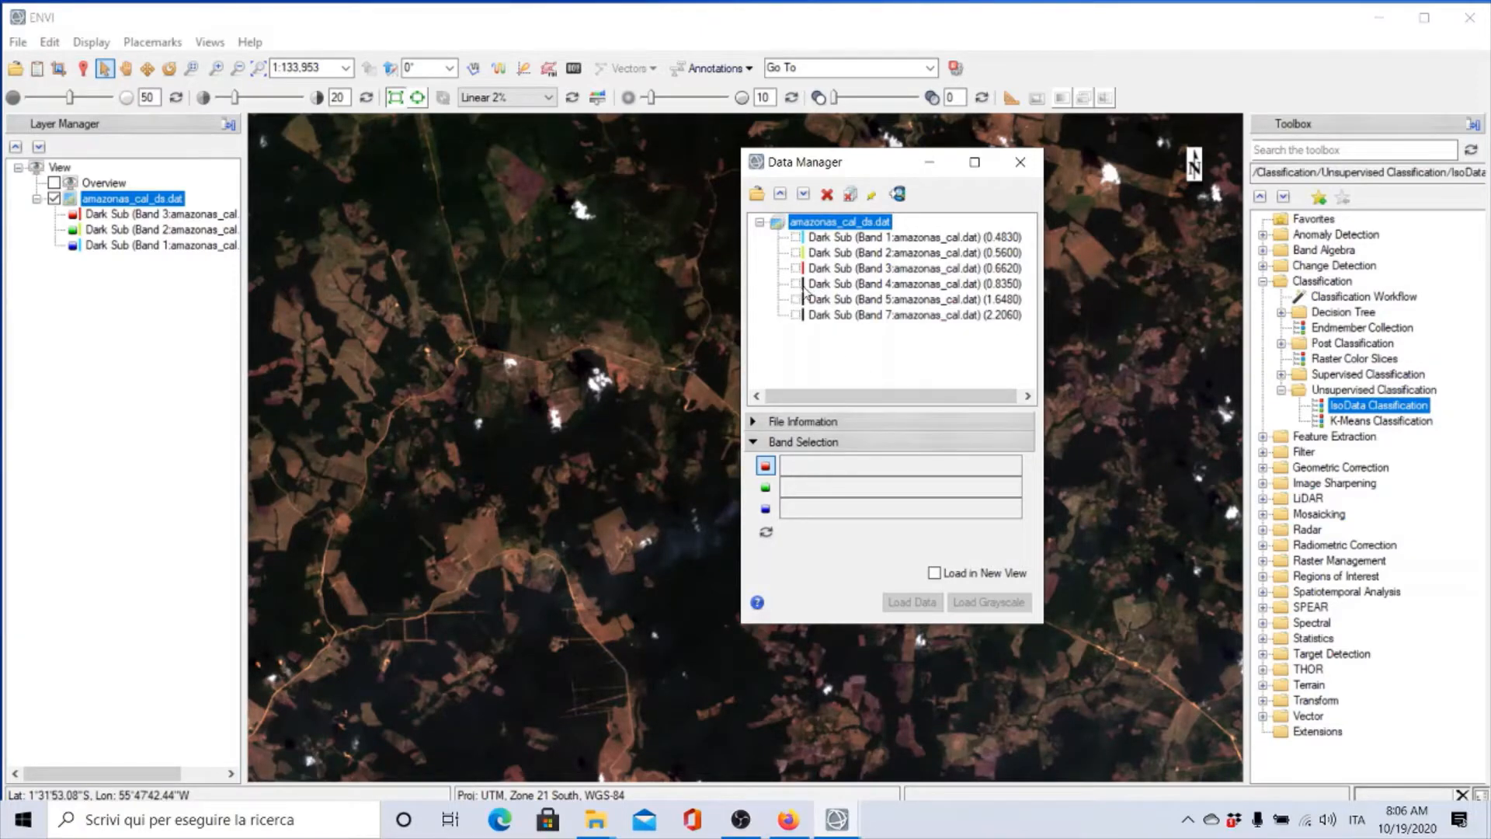
pyautogui.click(807, 284)
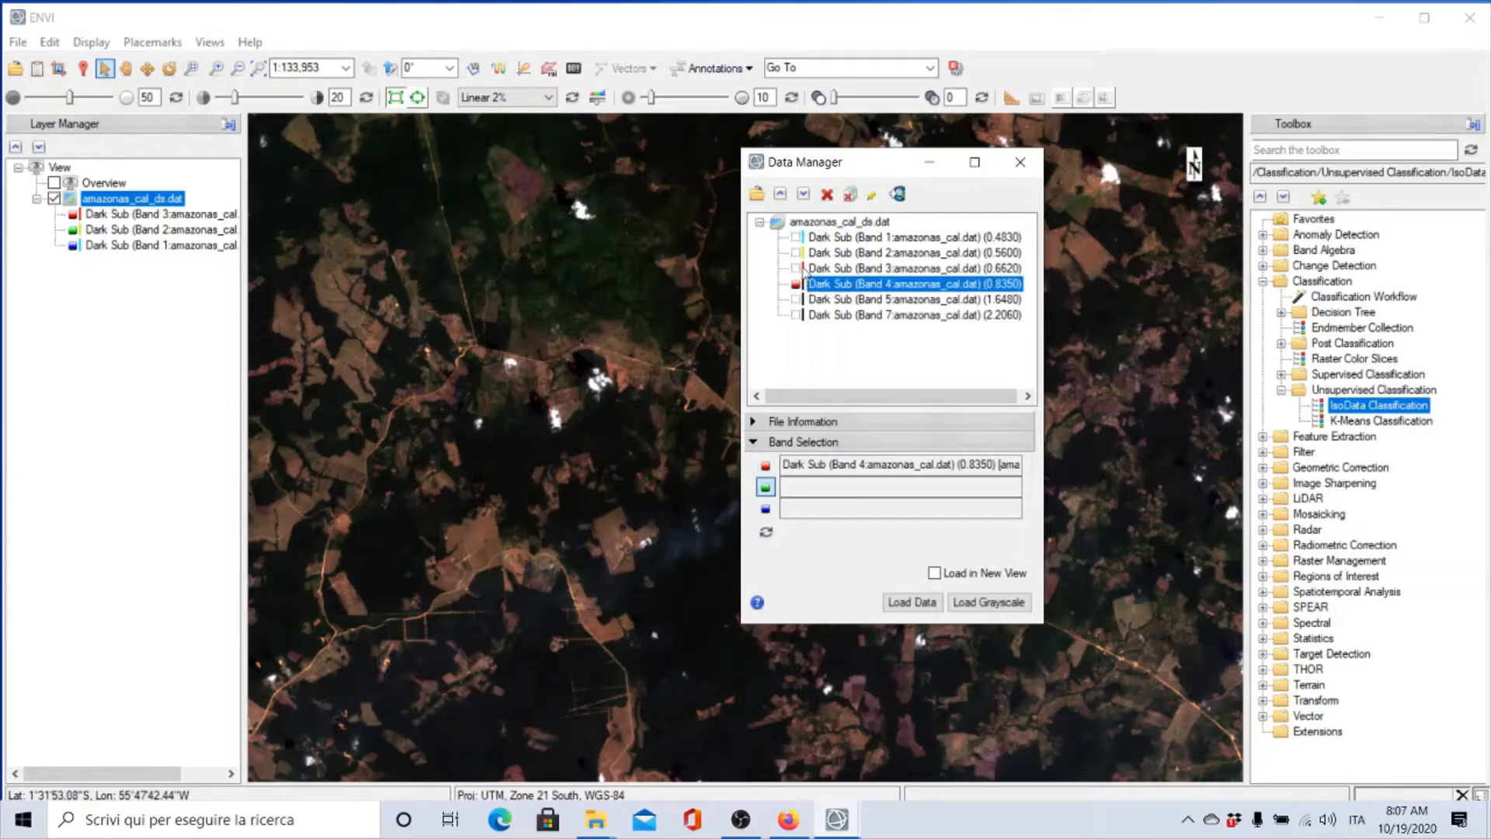
pyautogui.click(805, 269)
pyautogui.click(805, 253)
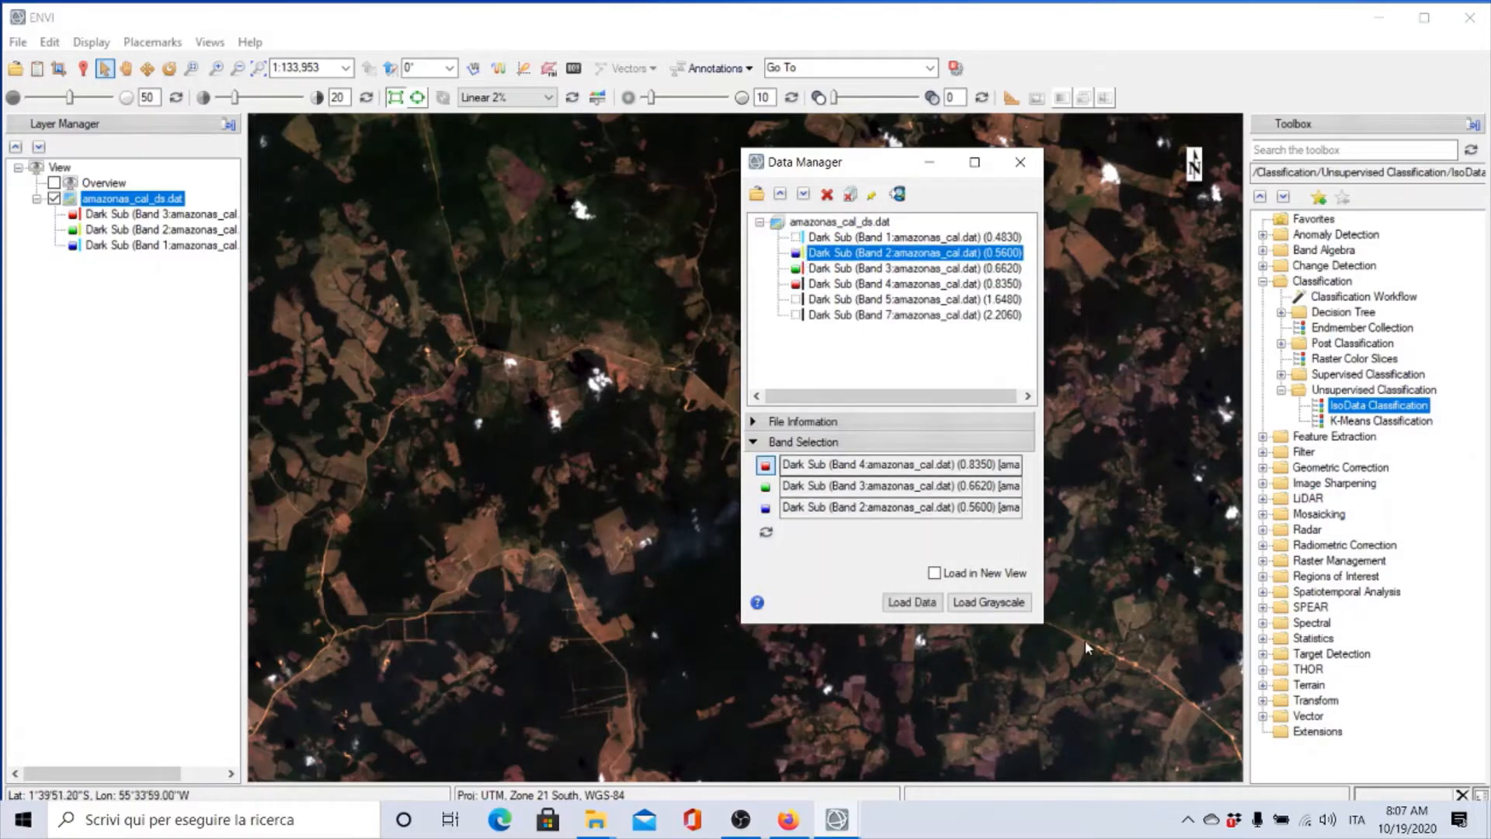
pyautogui.click(913, 603)
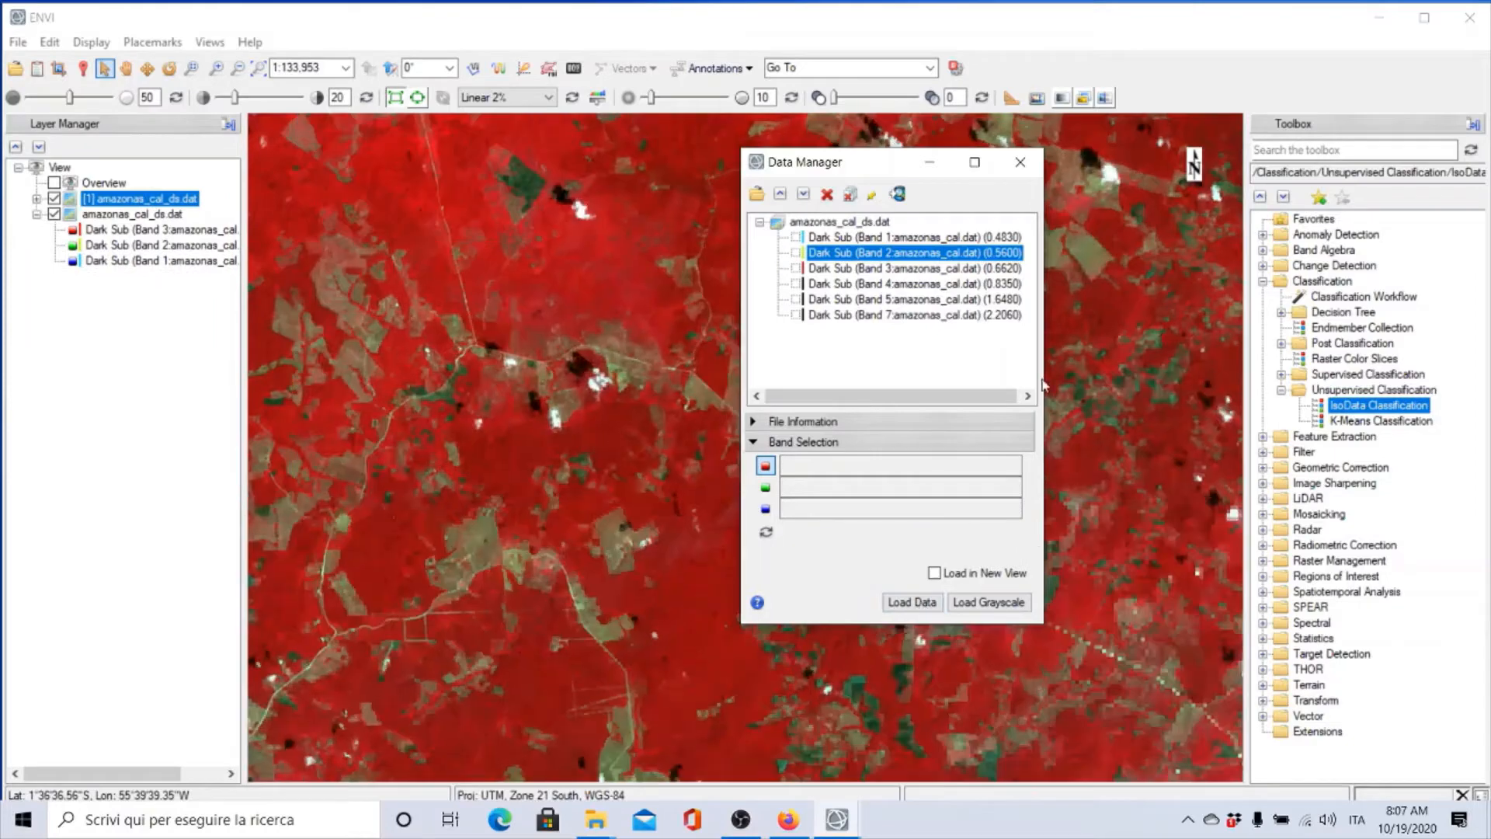
pyautogui.click(1020, 161)
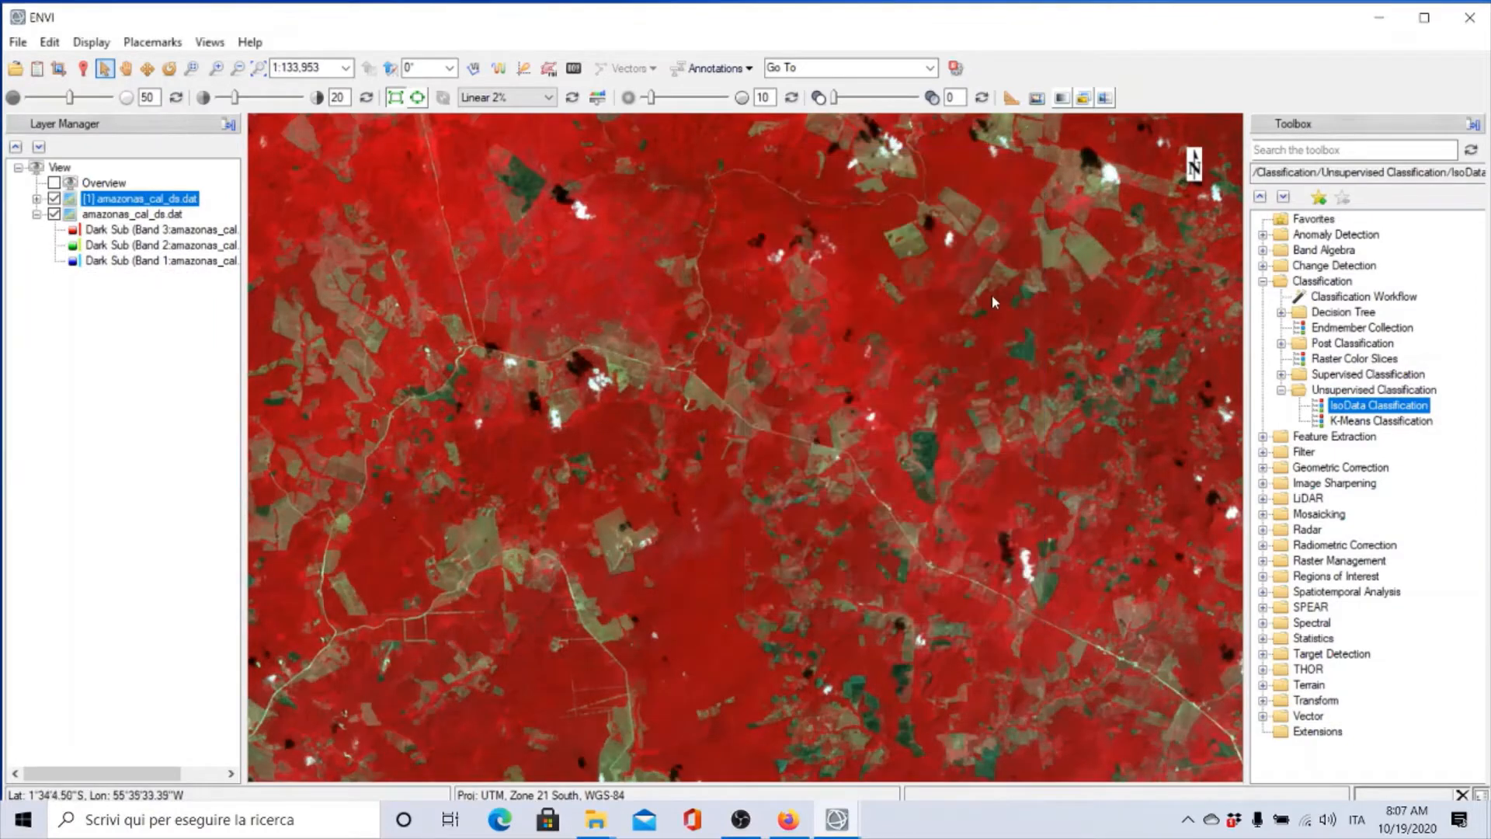
# Step: Try the Gaussian stretch on the false-colour layer around the river area and restore the Linear 2% stretch
pyautogui.scroll(-4, 800, 431)
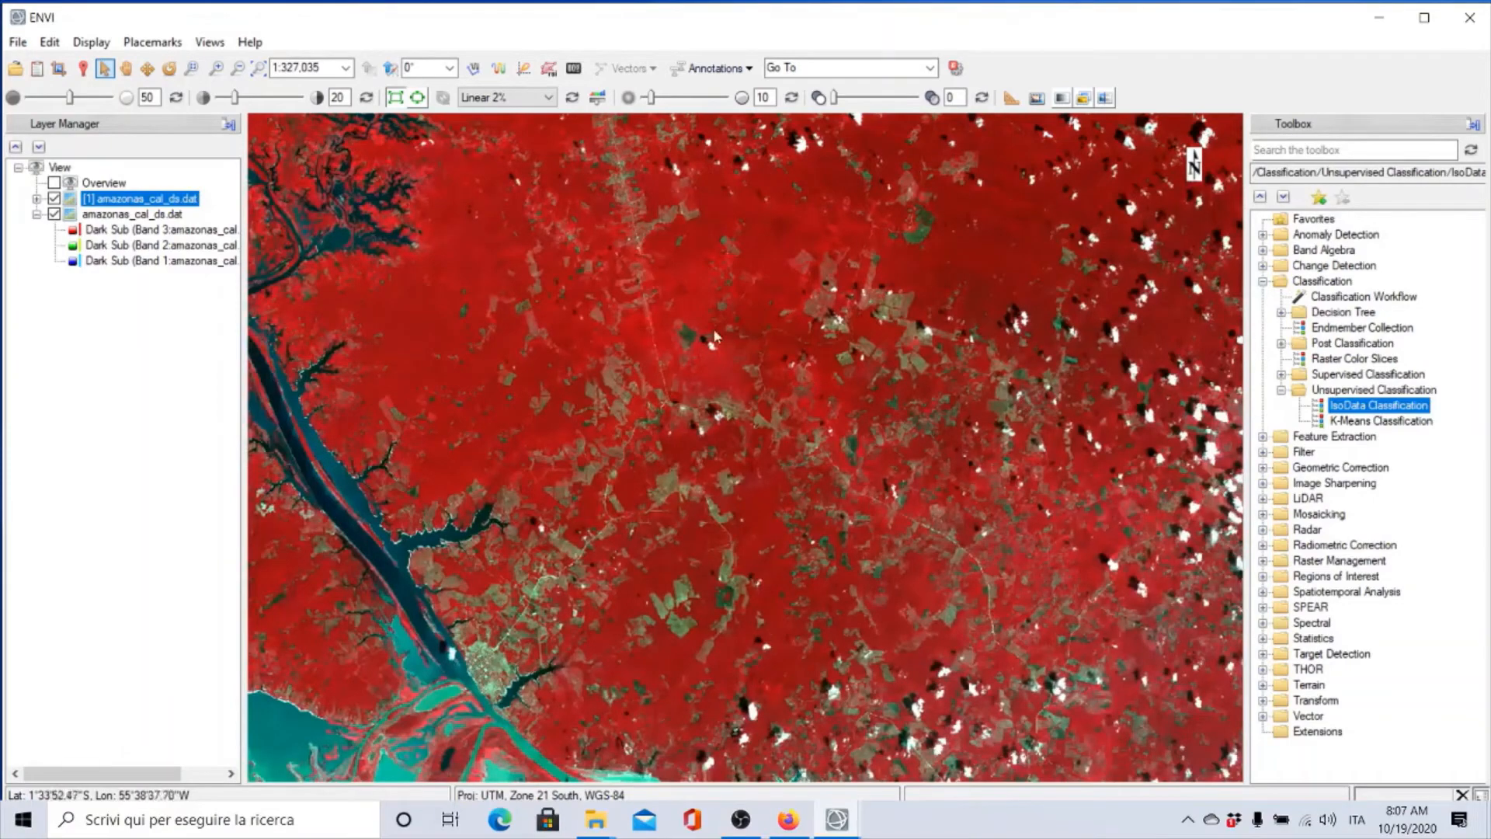
pyautogui.click(125, 68)
pyautogui.moveTo(388, 618); pyautogui.dragTo(590, 323)
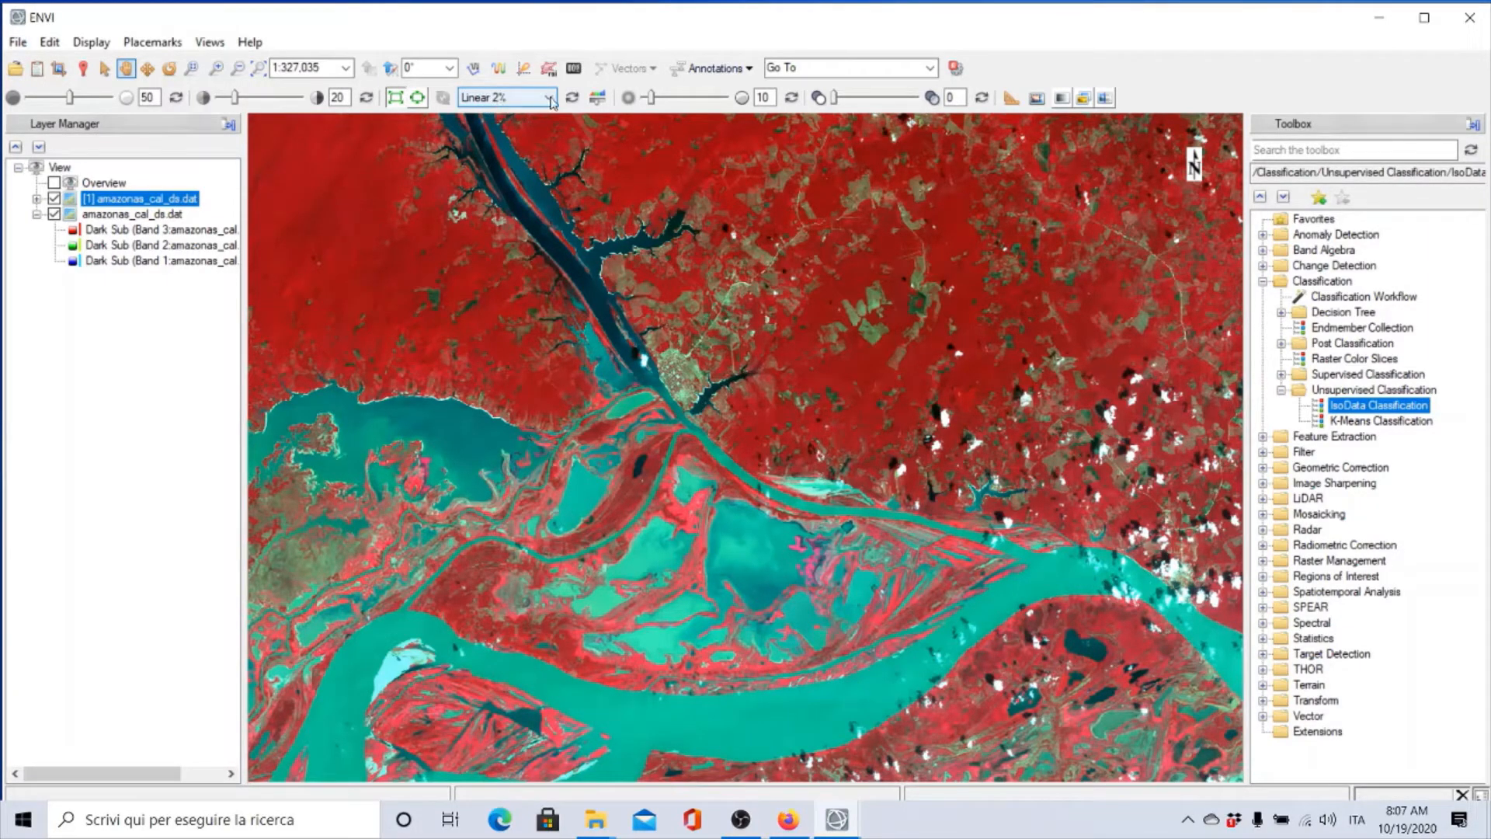
pyautogui.click(548, 97)
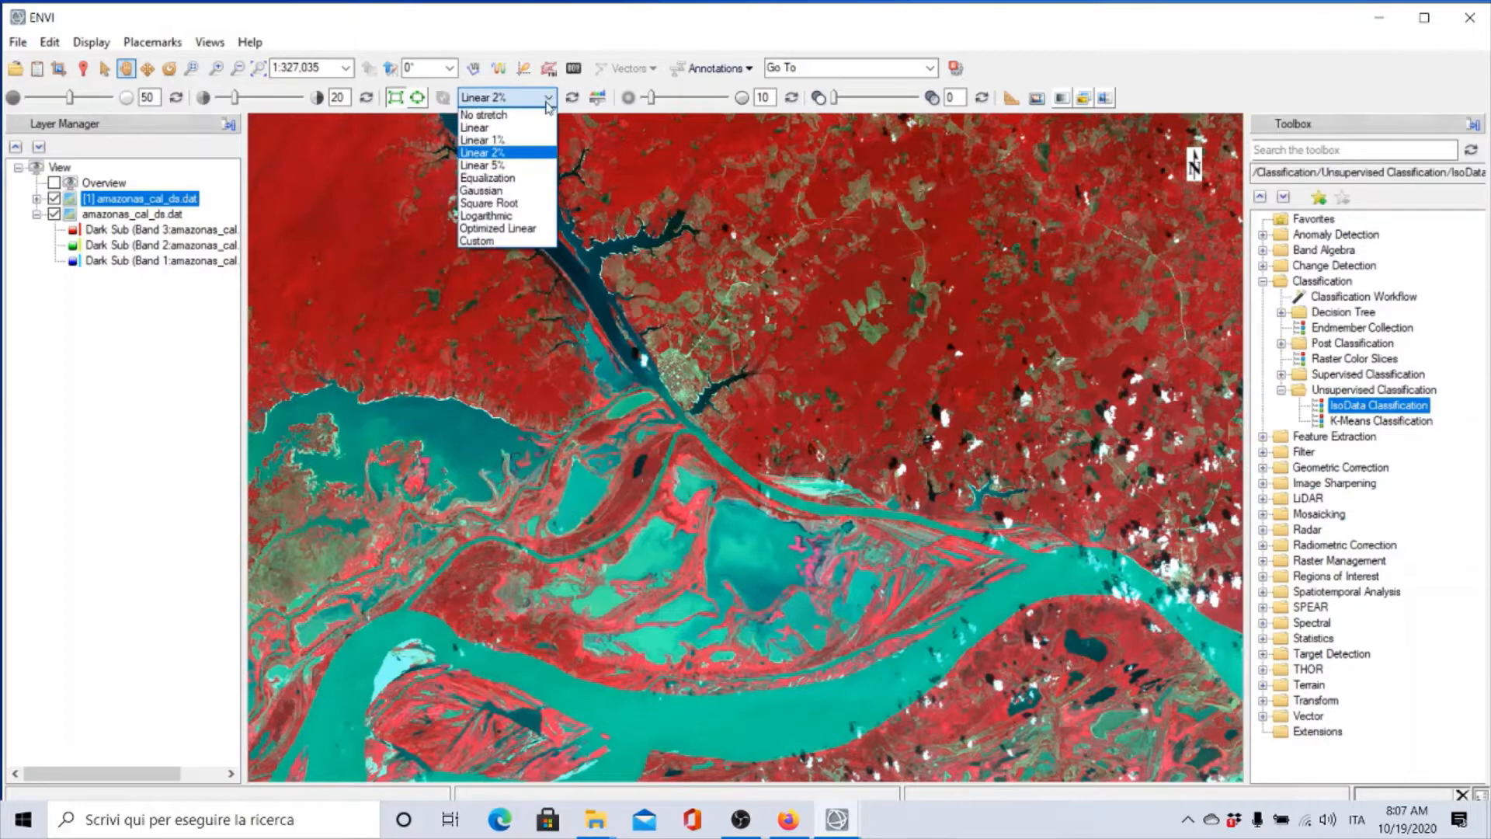
pyautogui.click(518, 191)
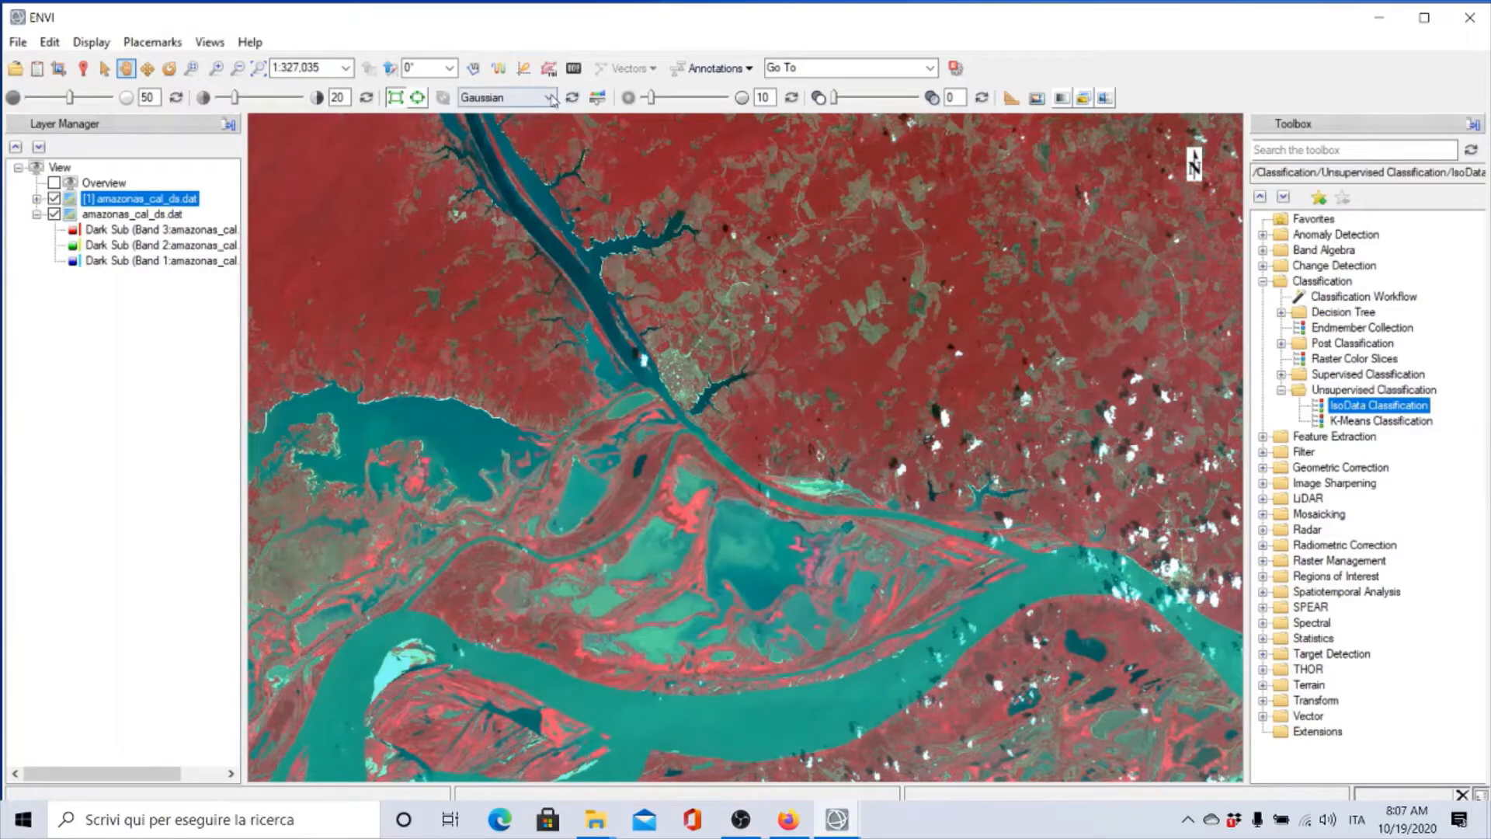
pyautogui.click(549, 98)
pyautogui.click(533, 153)
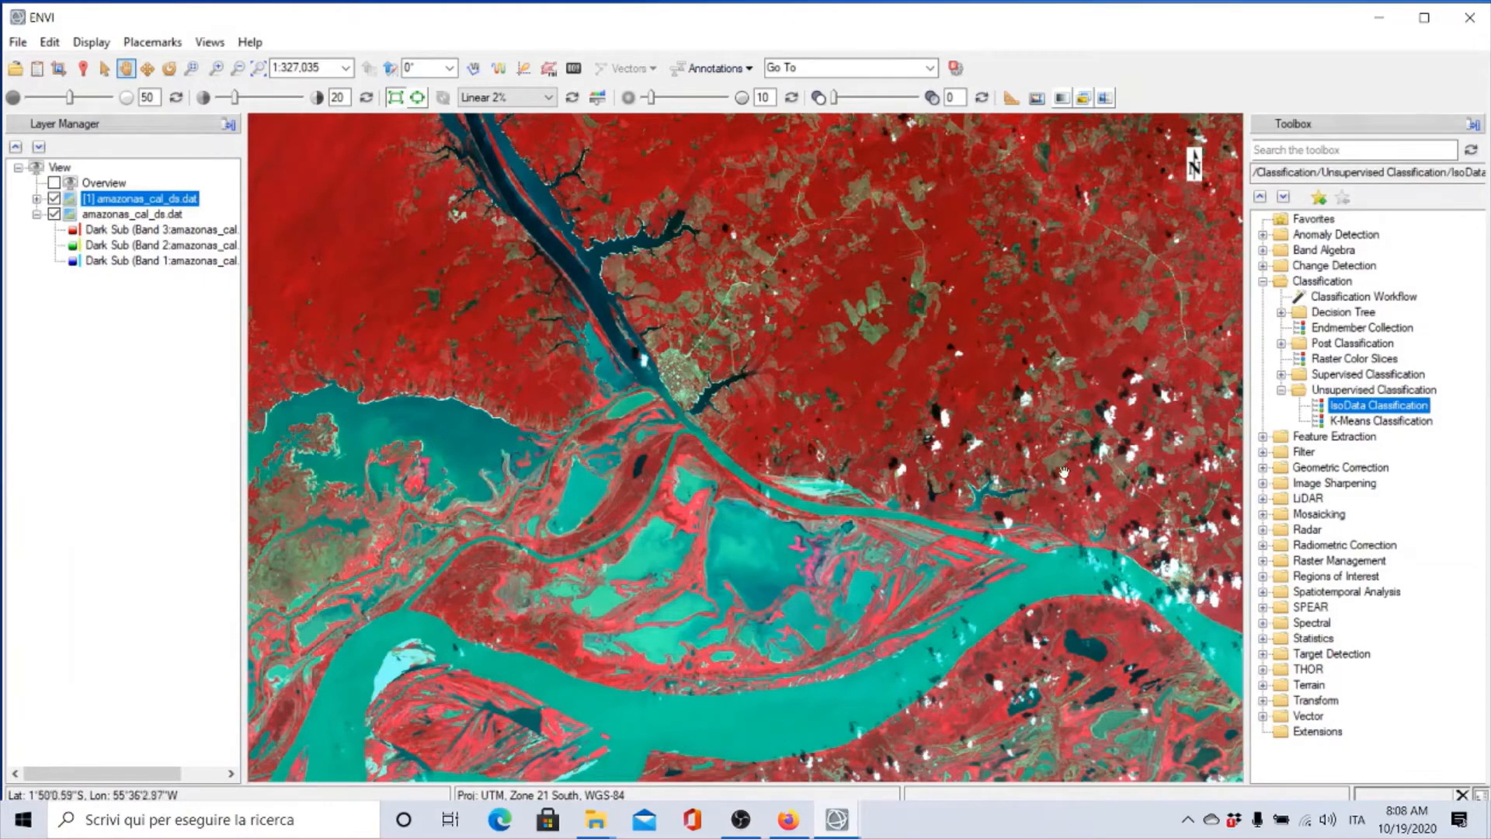
pyautogui.scroll(5, 1063, 472)
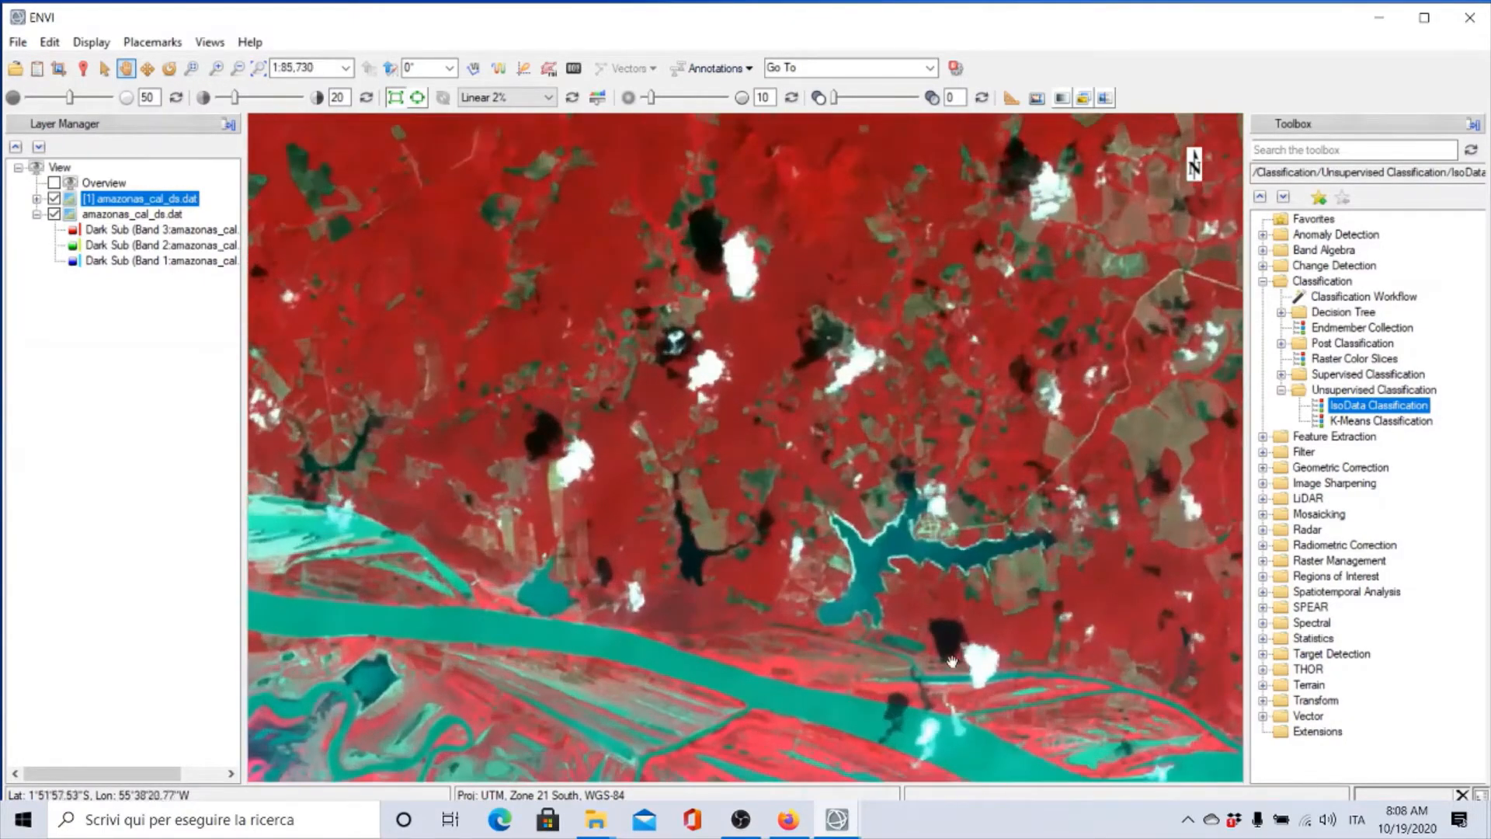
pyautogui.scroll(-6, 957, 644)
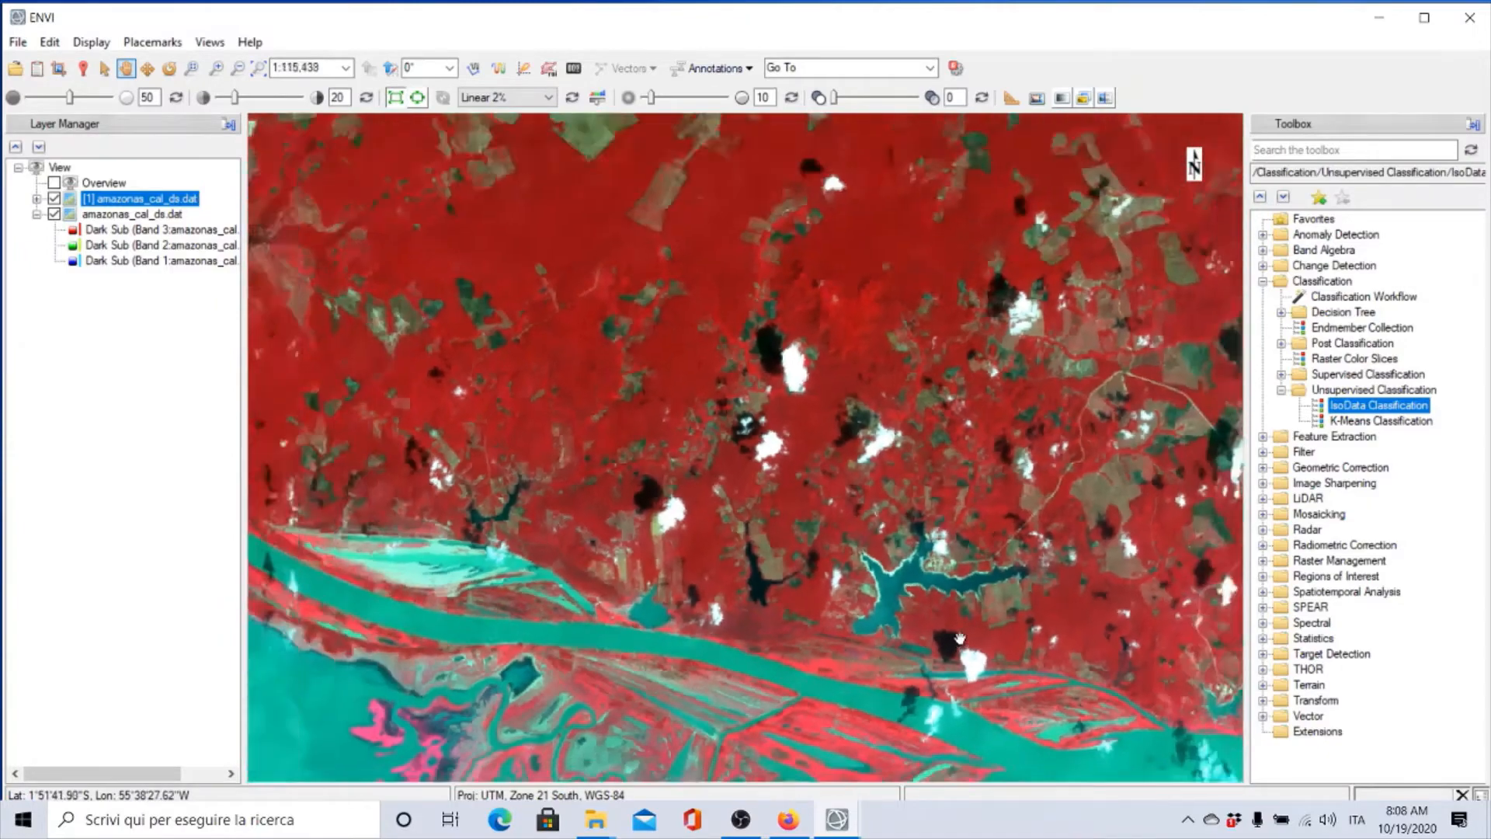
pyautogui.scroll(-1, 958, 644)
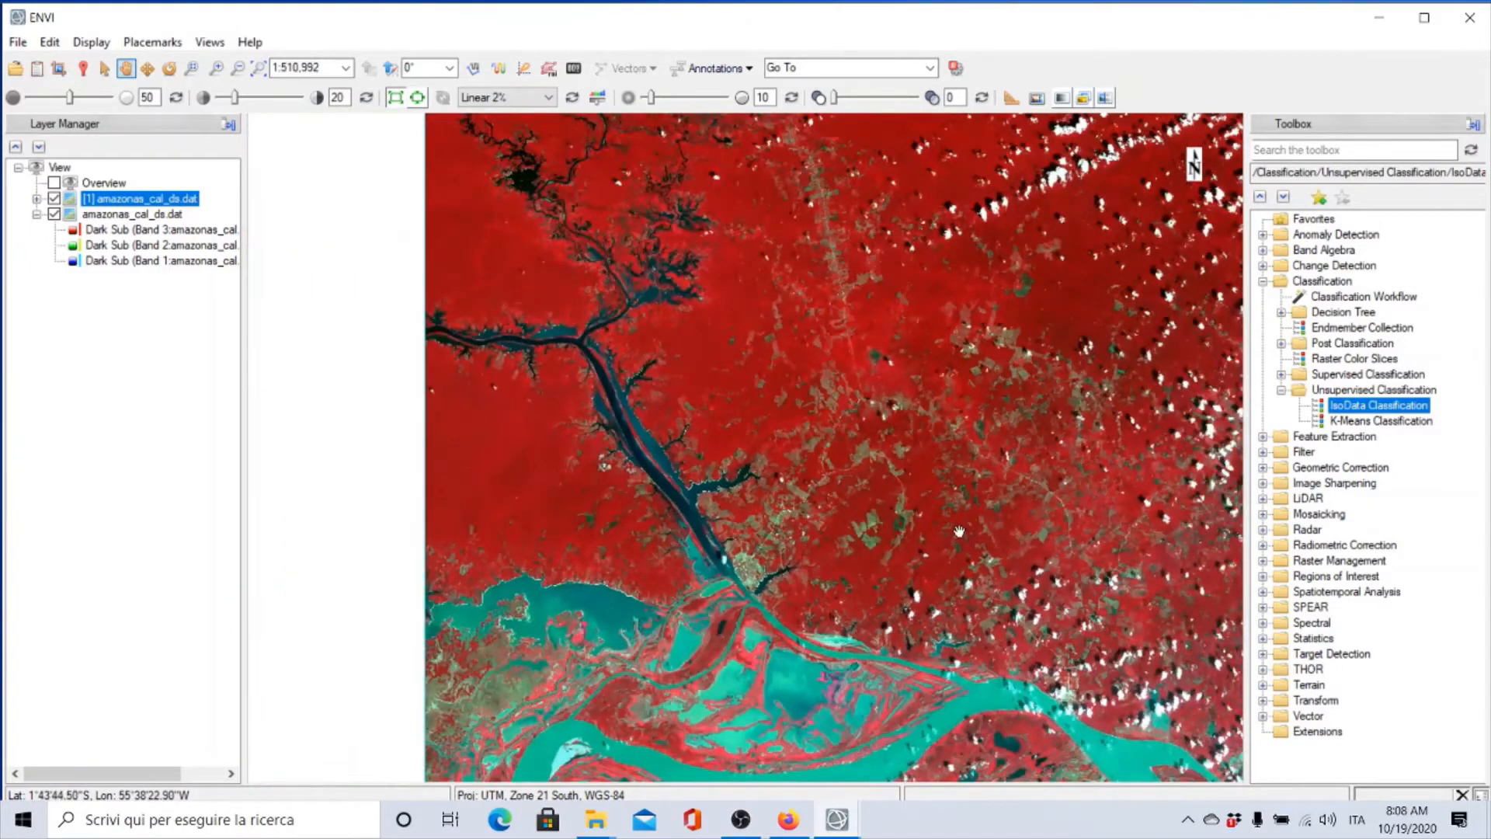
# Step: Create a new region of interest on the false-colour amazonas_cal_ds.dat layer
pyautogui.scroll(2, 958, 530)
pyautogui.moveTo(904, 578); pyautogui.dragTo(863, 385)
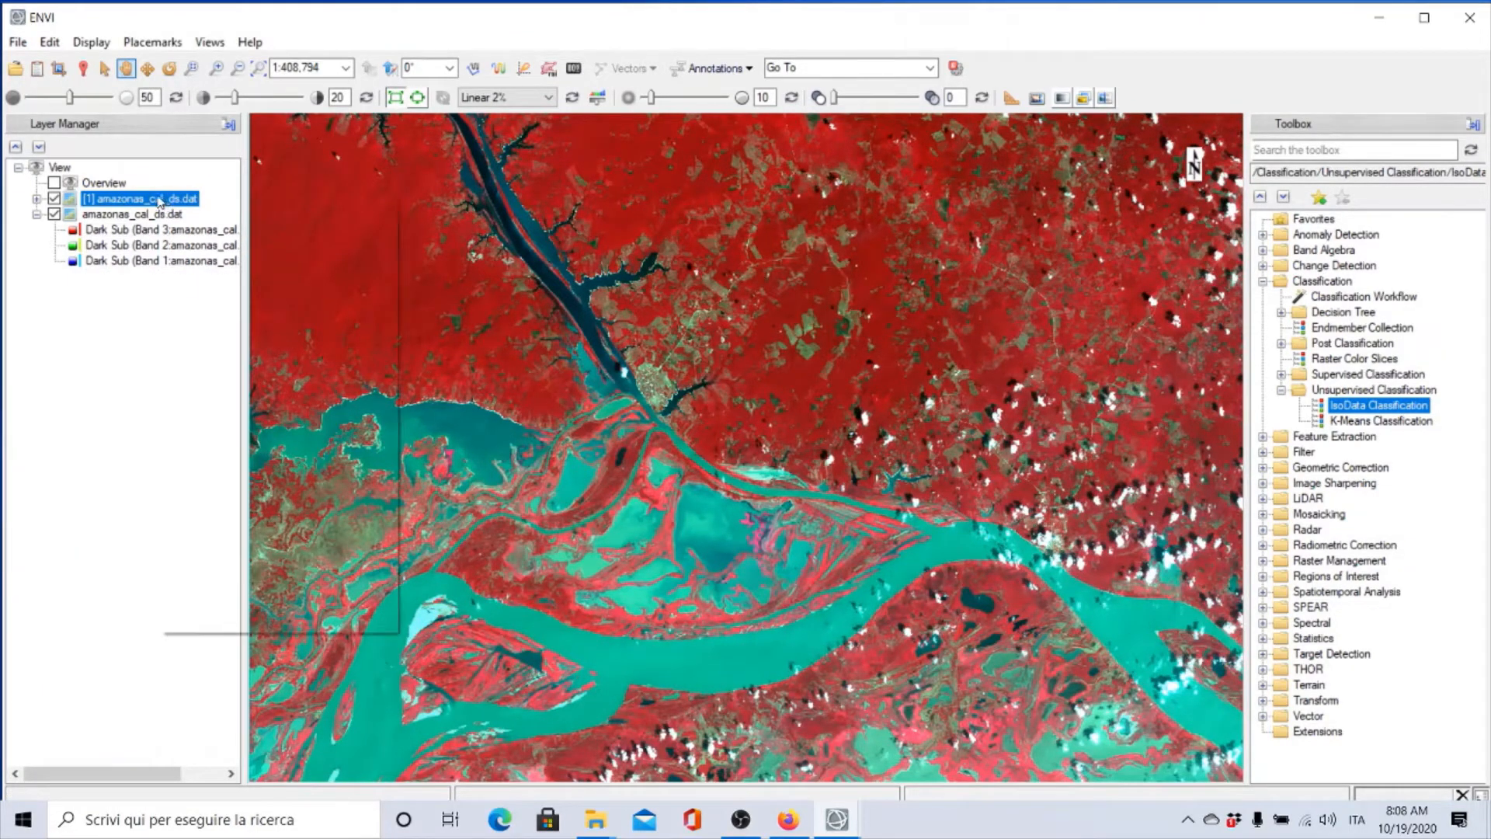
pyautogui.rightClick(160, 200)
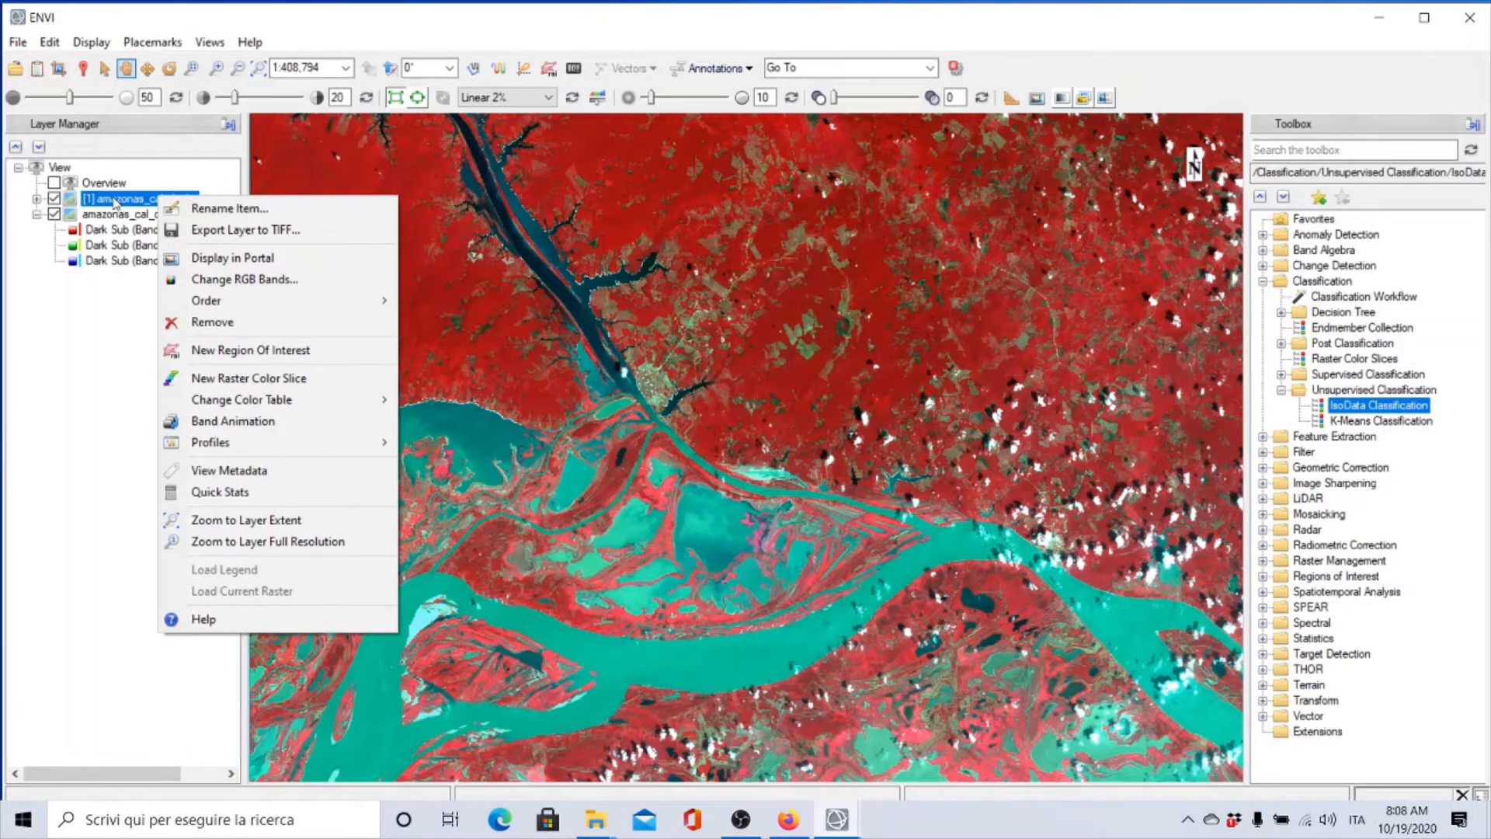
pyautogui.click(224, 355)
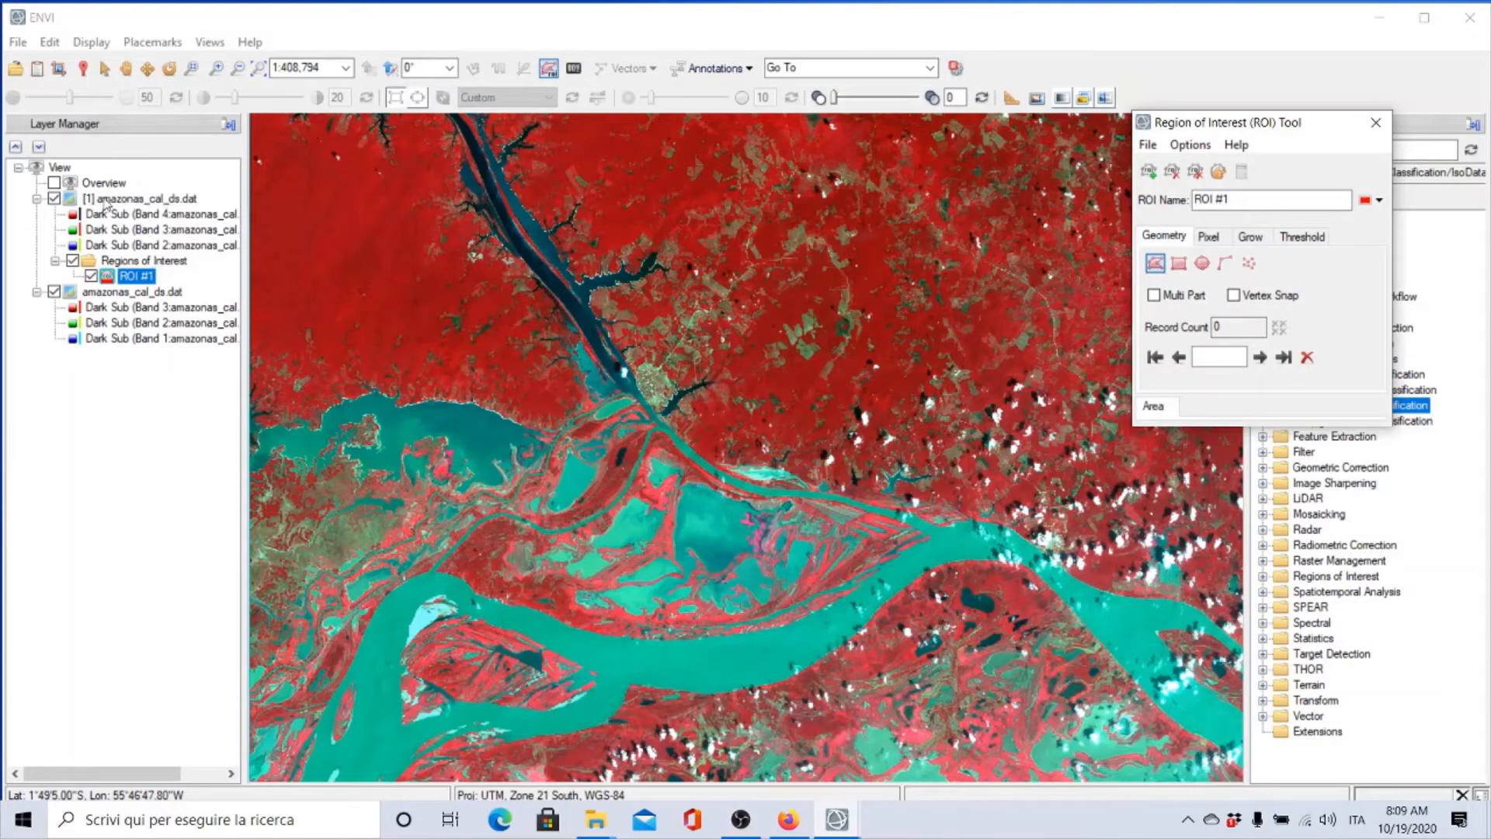
pyautogui.click(117, 280)
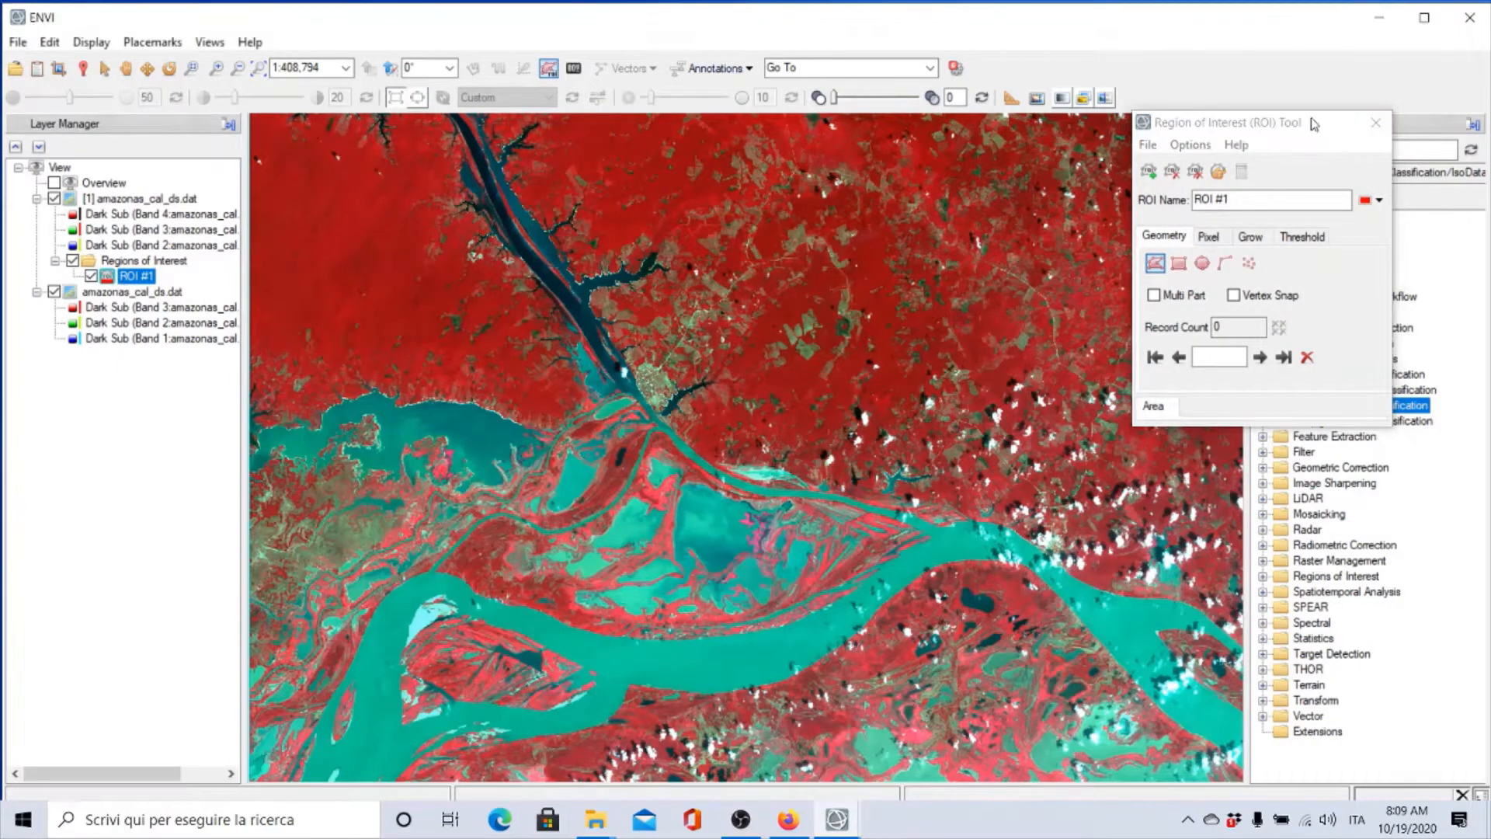
pyautogui.moveTo(1282, 124); pyautogui.dragTo(1246, 116)
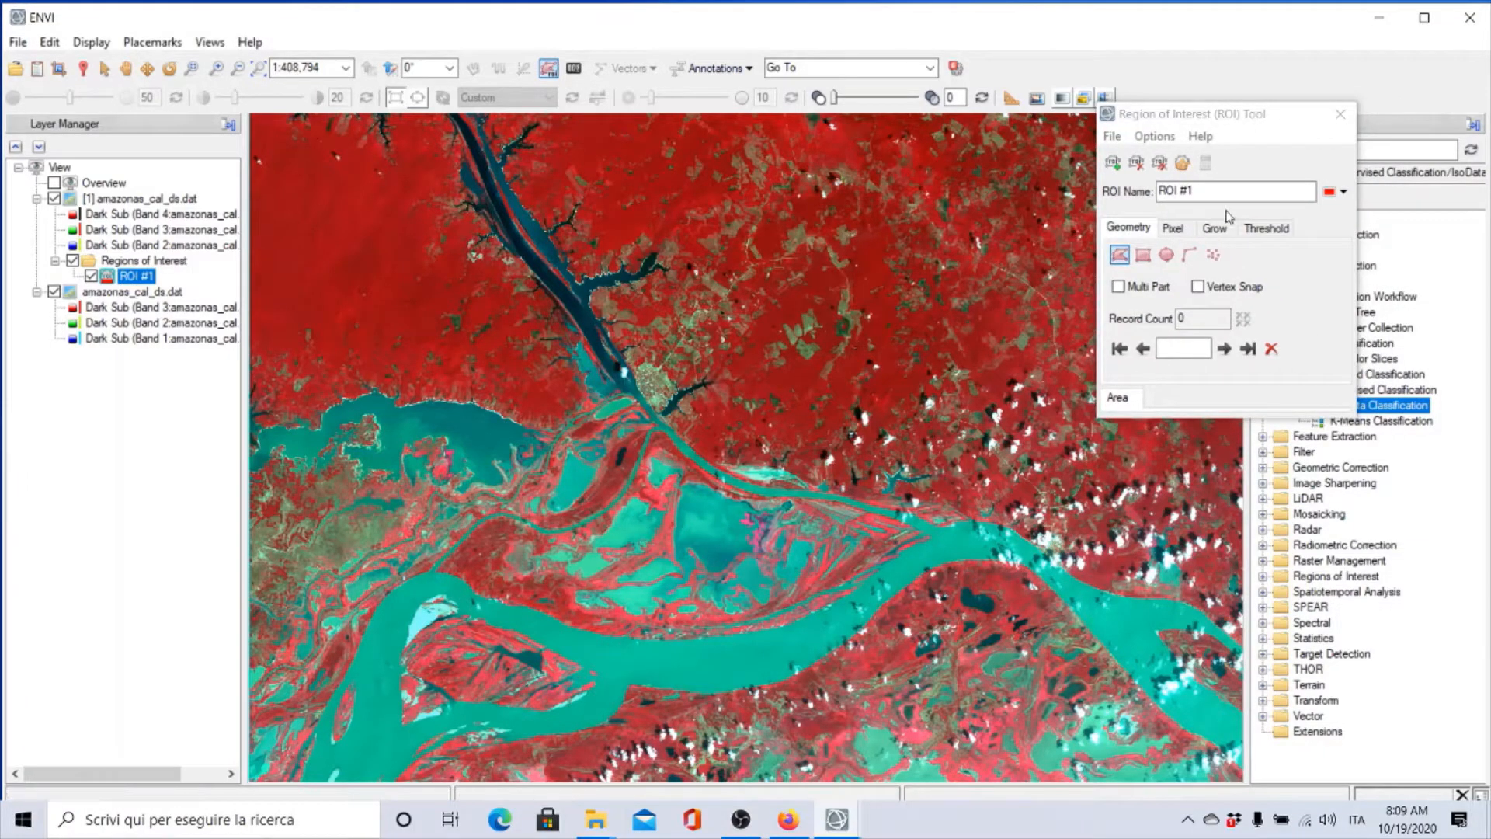
# Step: Name the new region of interest acqua and set its colour to blue (0,0,255)
pyautogui.click(1202, 190)
pyautogui.moveTo(1202, 190); pyautogui.dragTo(1111, 198)
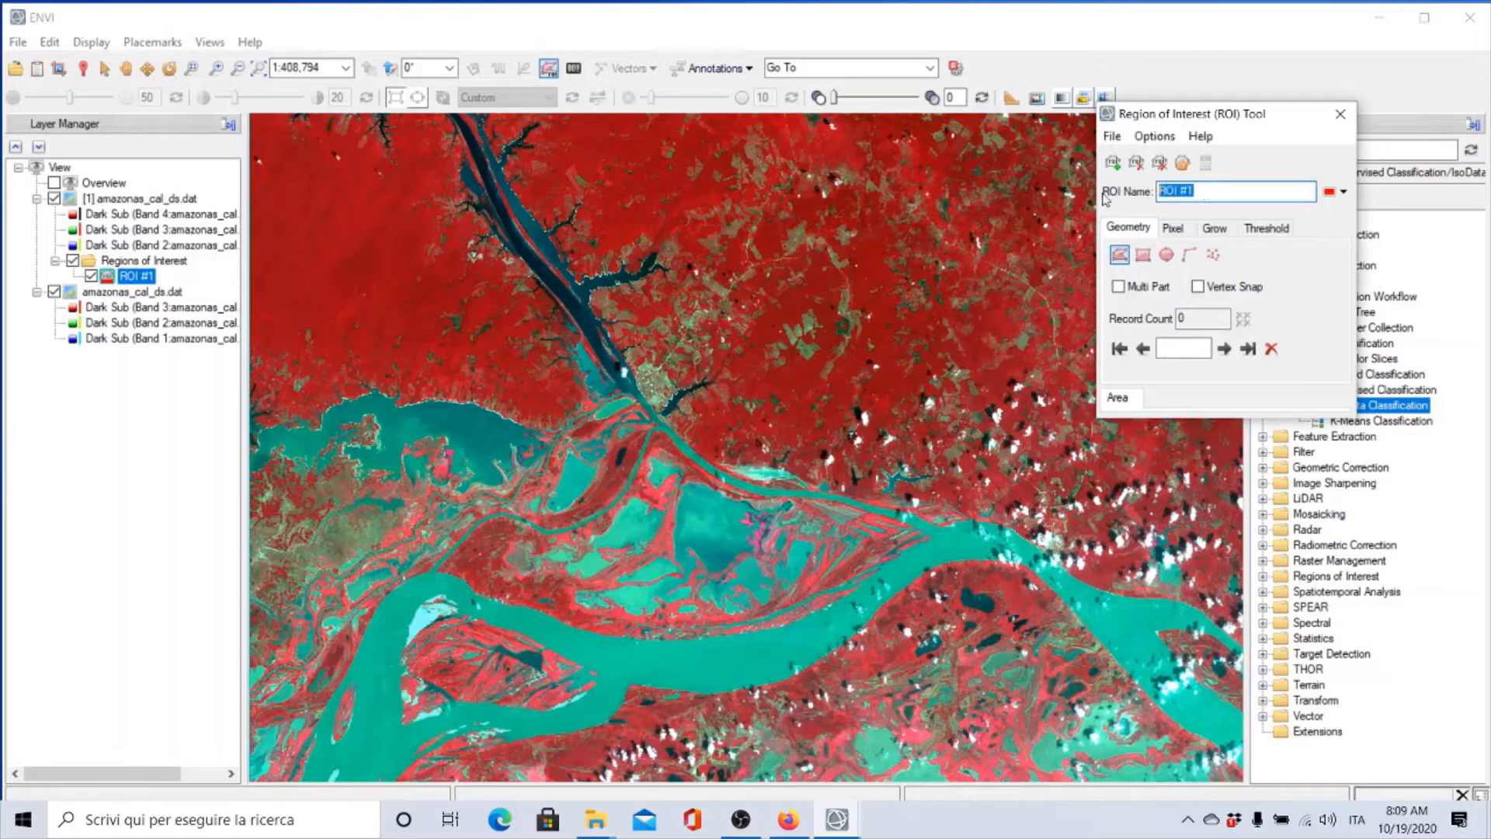
pyautogui.write('cqua')
pyautogui.click(1158, 191)
pyautogui.write('a')
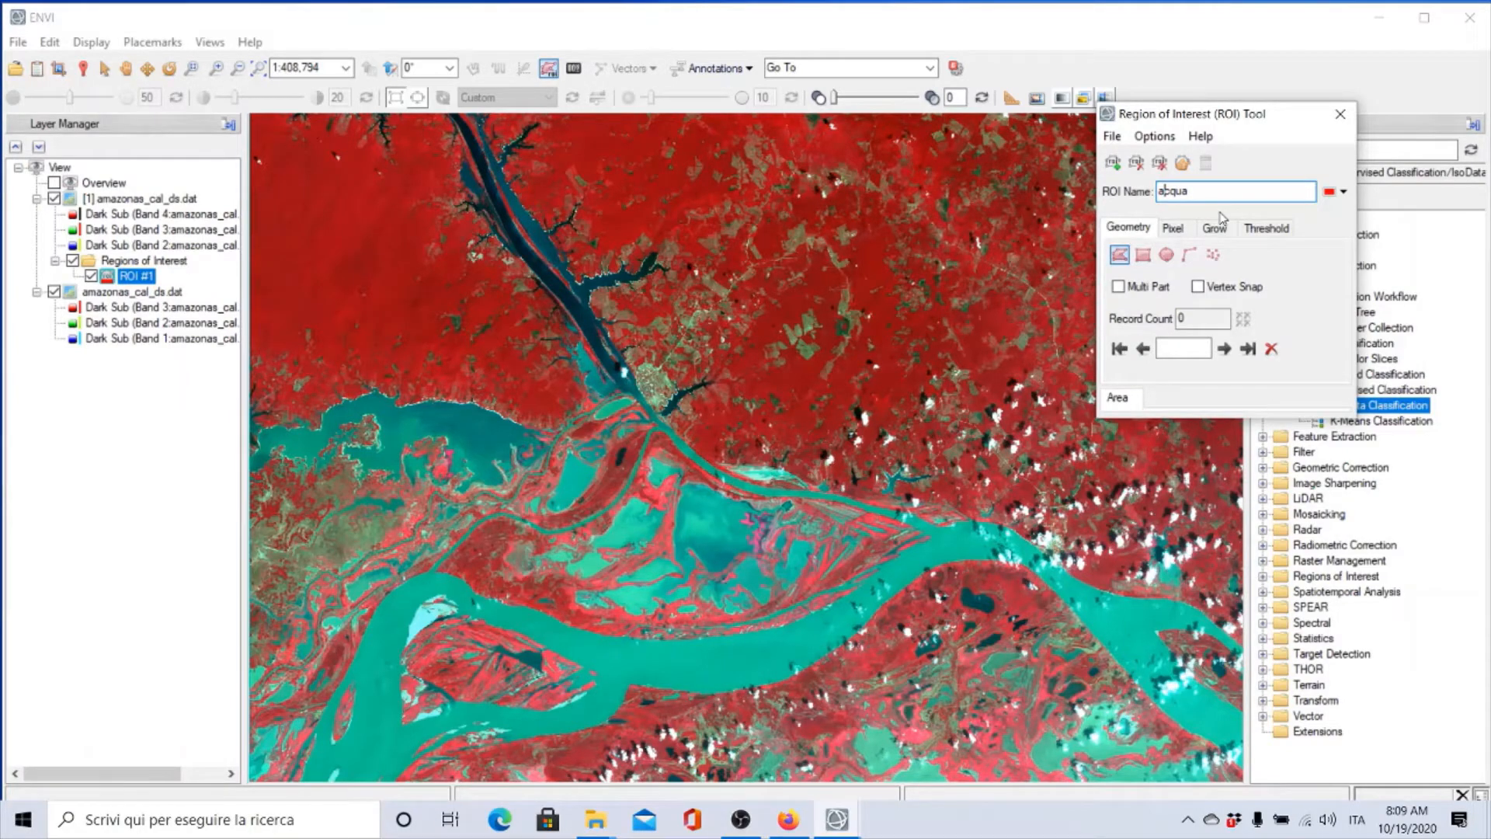
pyautogui.click(1342, 193)
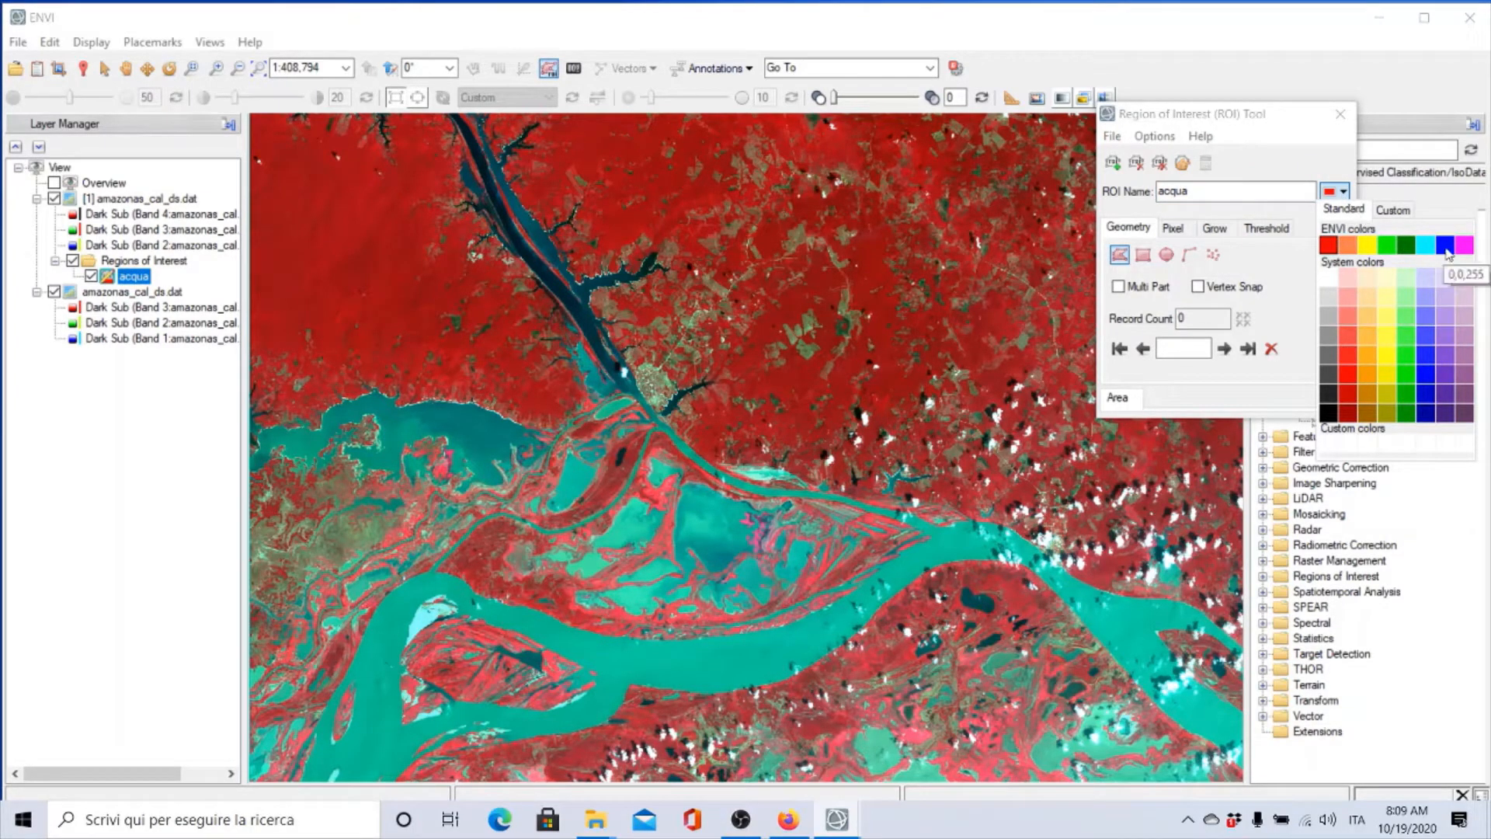
pyautogui.click(1446, 246)
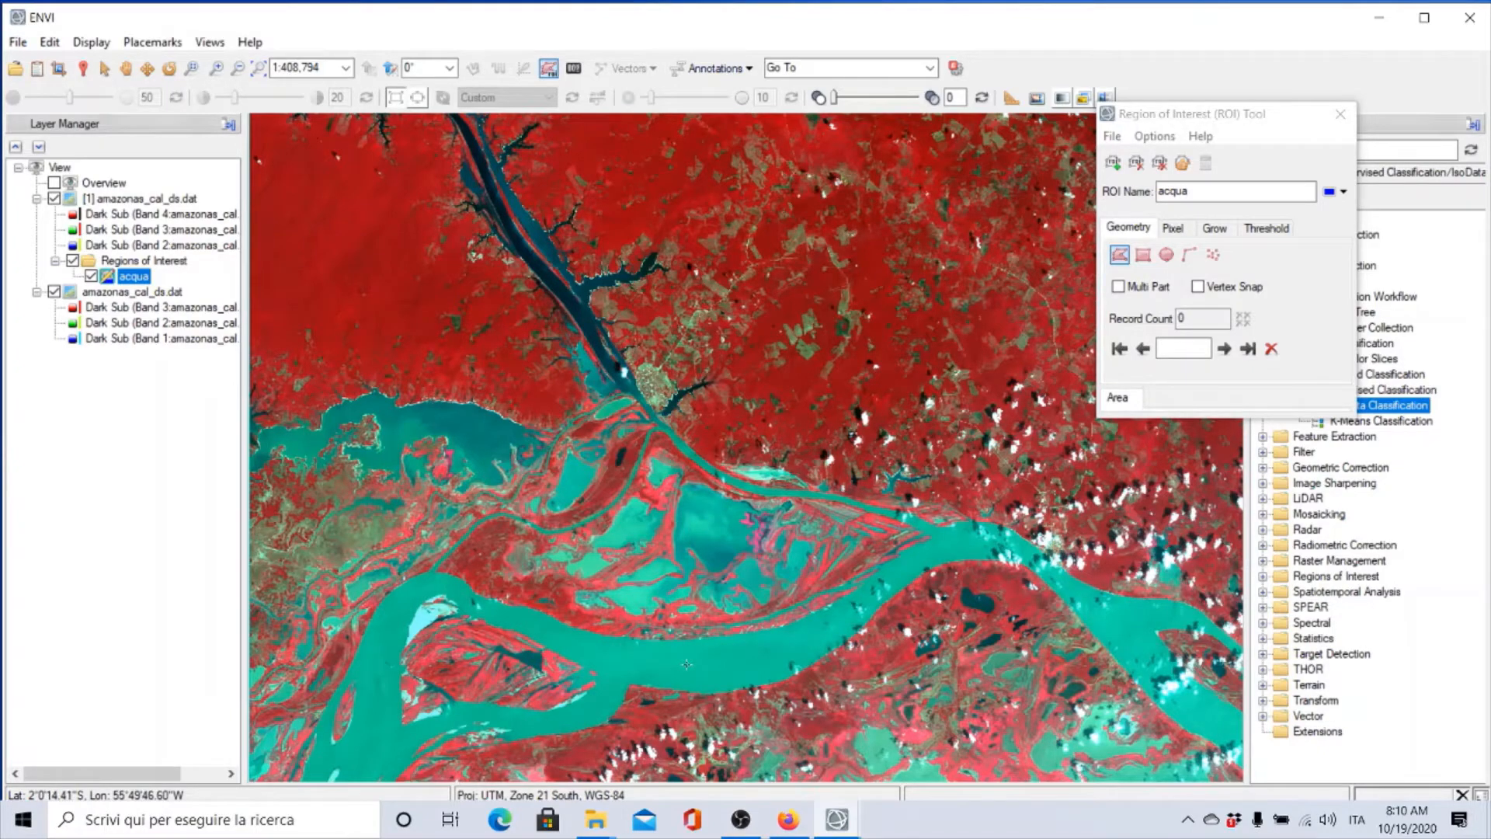
# Step: Draw and accept an elongated freehand acqua polygon inside the main river channel, just above the junction with its southwestern branch
pyautogui.scroll(5, 686, 664)
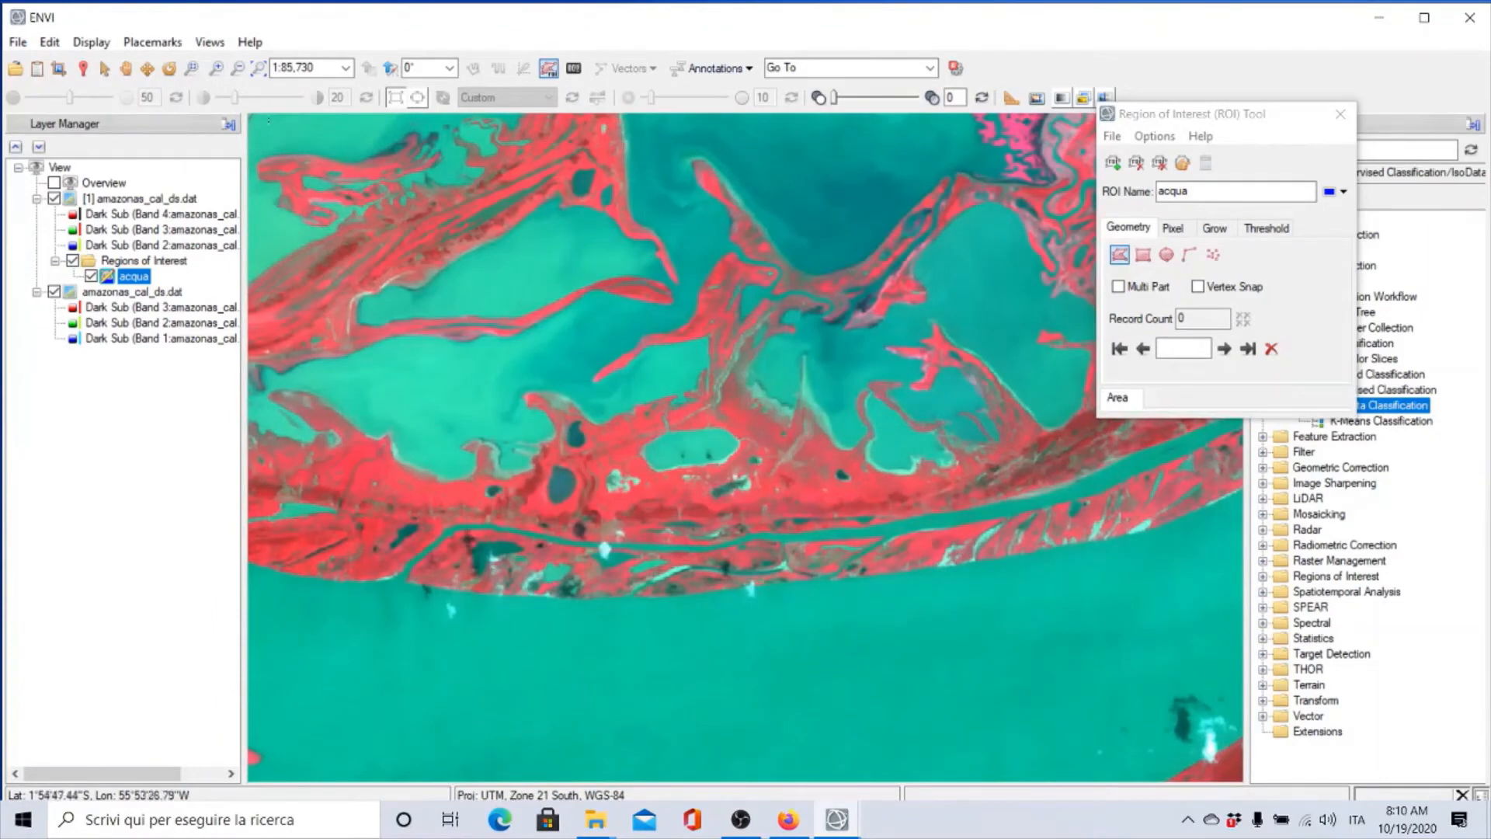
pyautogui.click(126, 68)
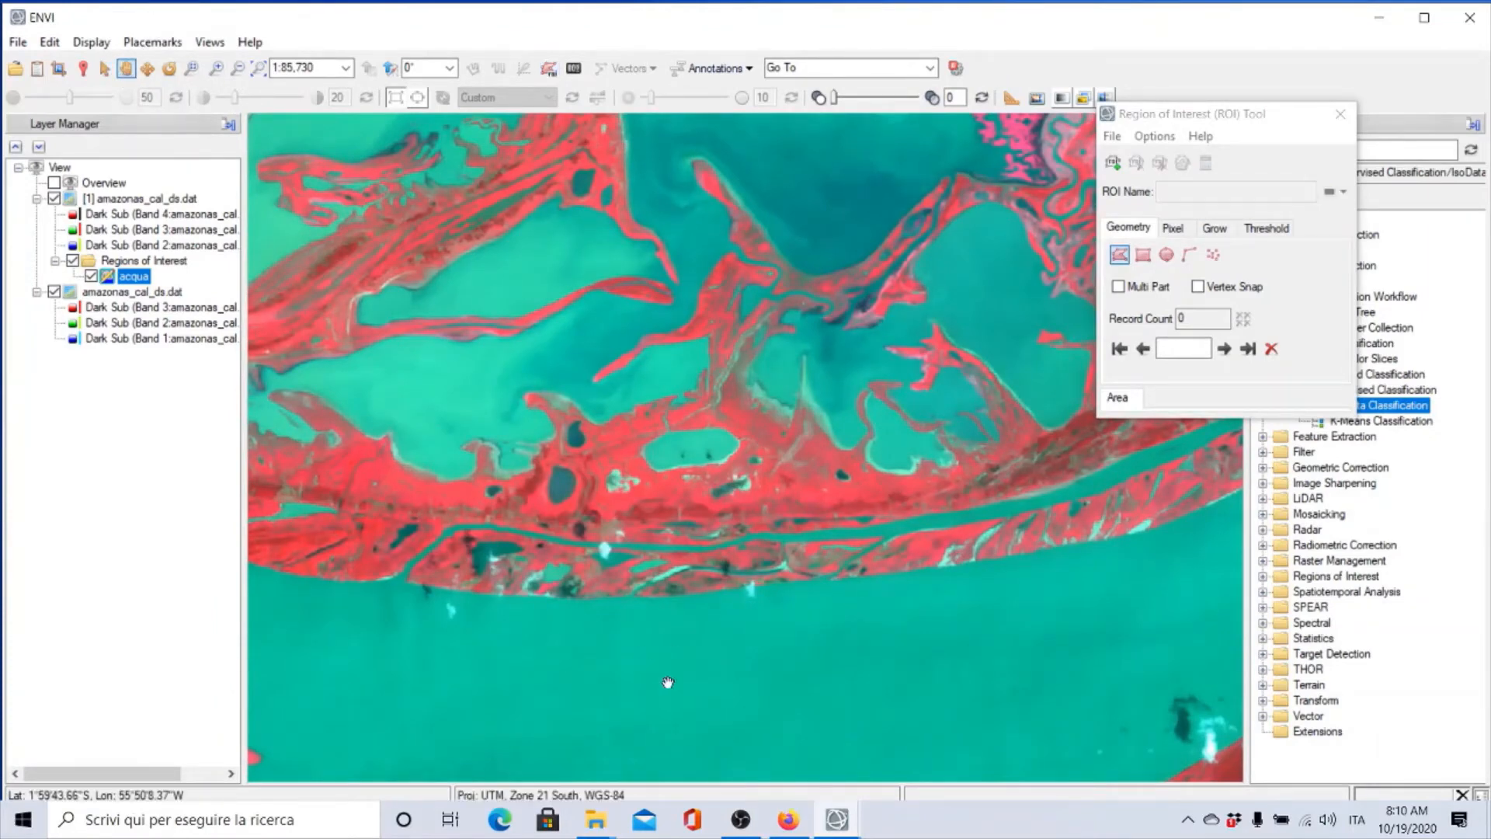
pyautogui.moveTo(664, 694); pyautogui.dragTo(684, 527)
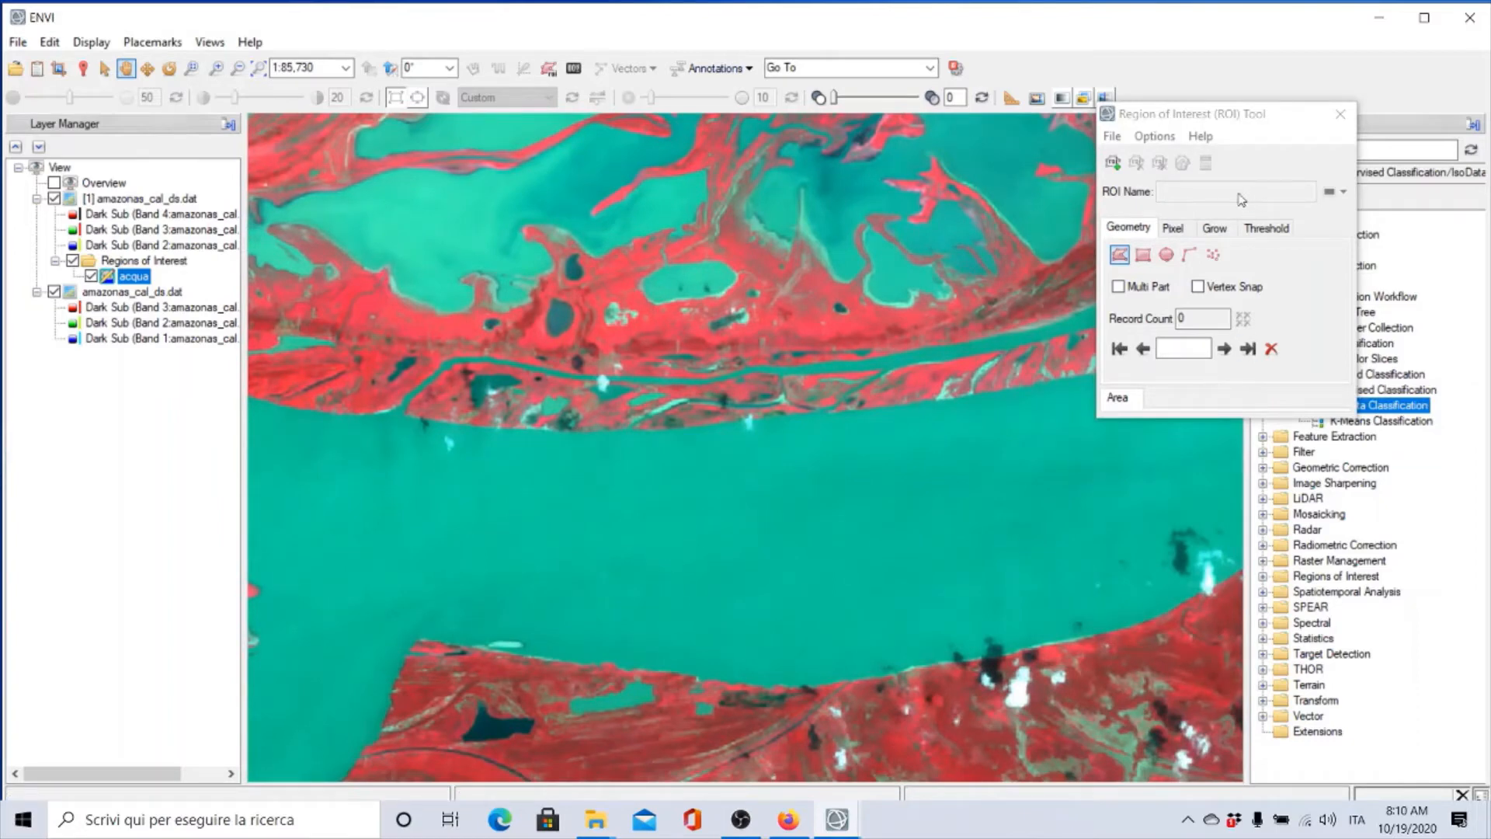
pyautogui.click(1208, 122)
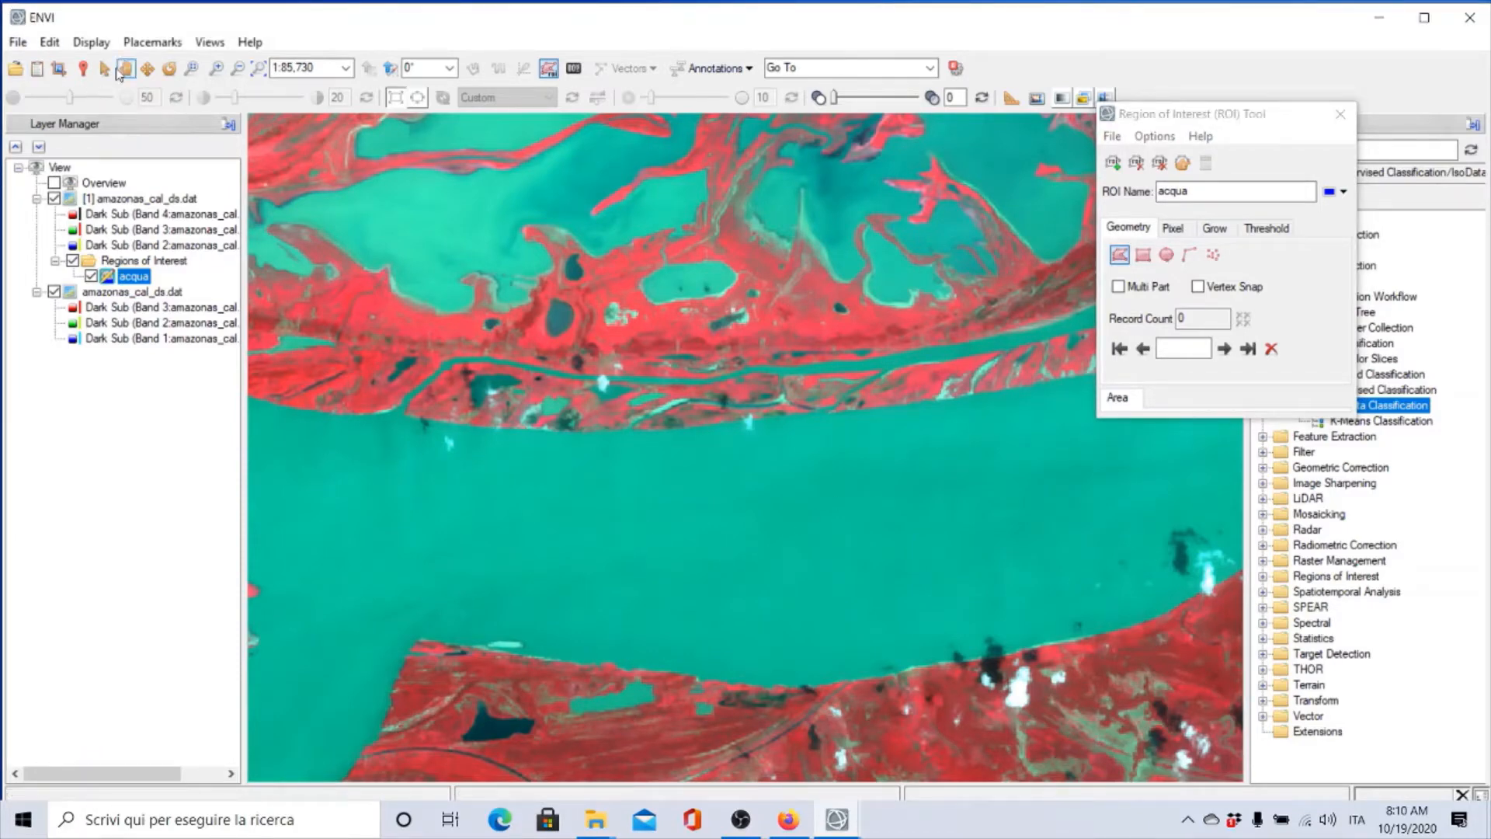
pyautogui.click(124, 69)
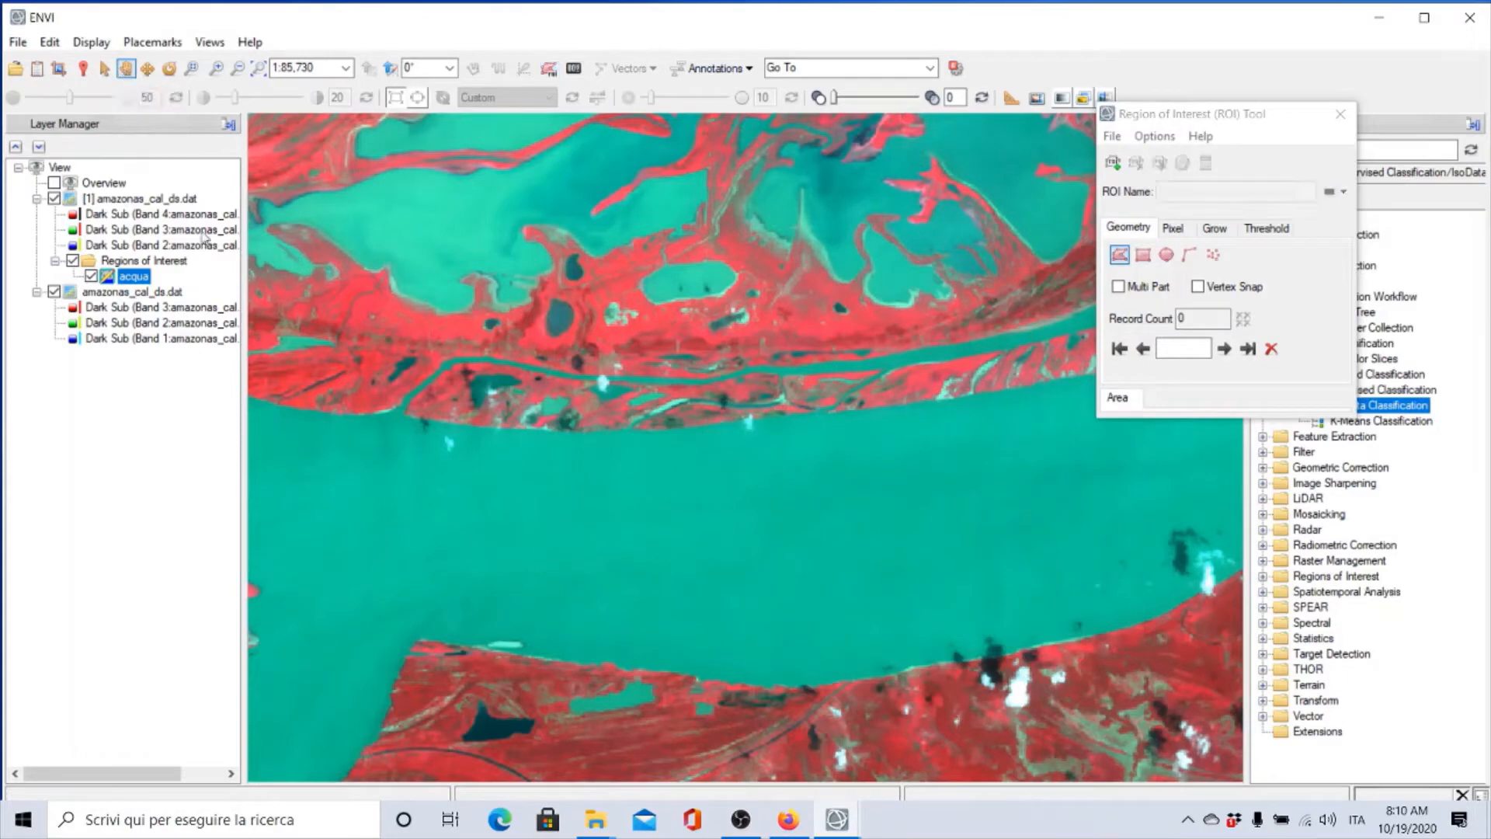
pyautogui.moveTo(334, 481); pyautogui.dragTo(491, 483)
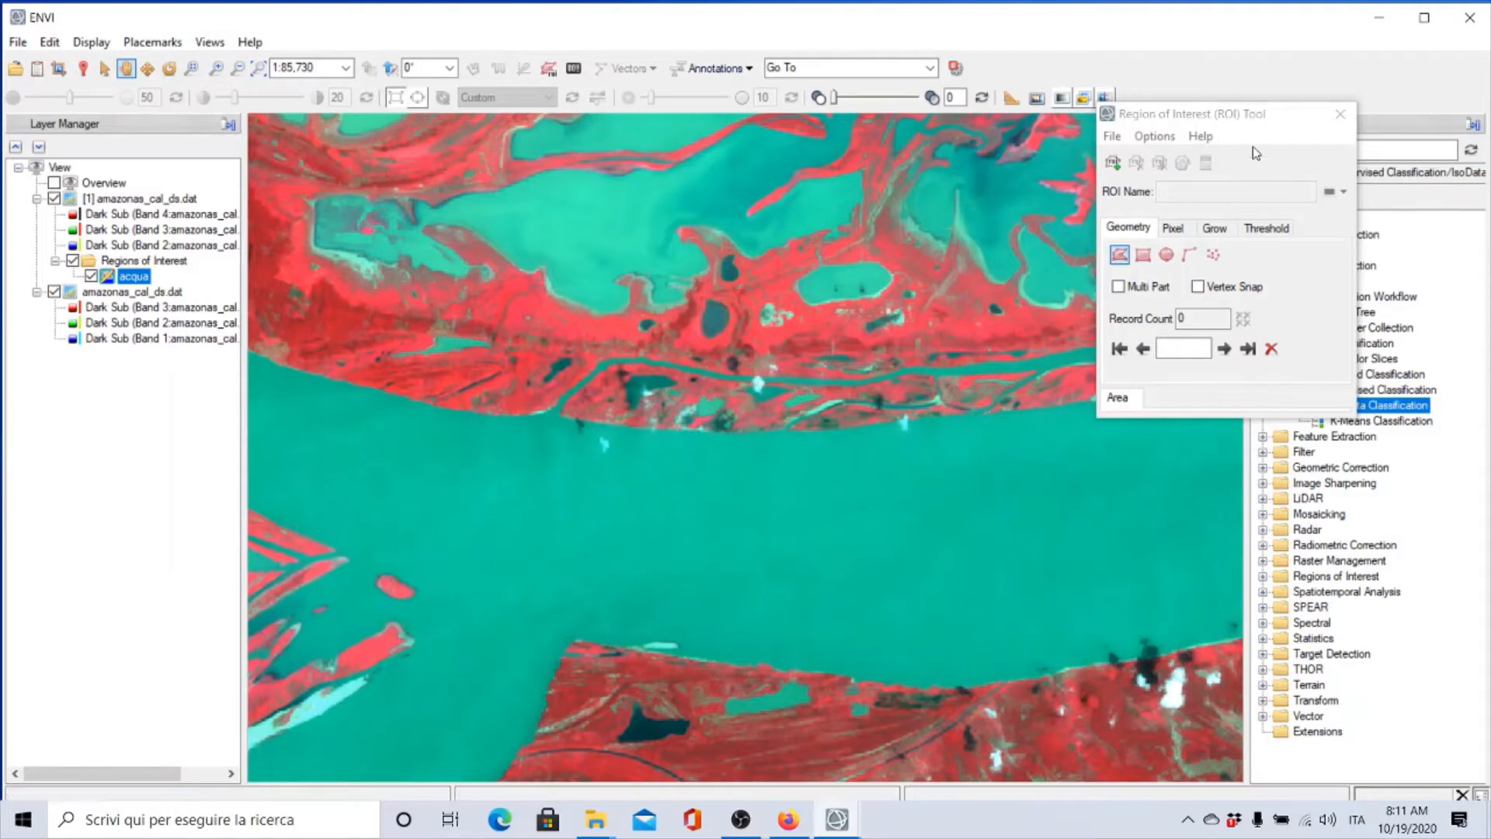
pyautogui.click(1236, 116)
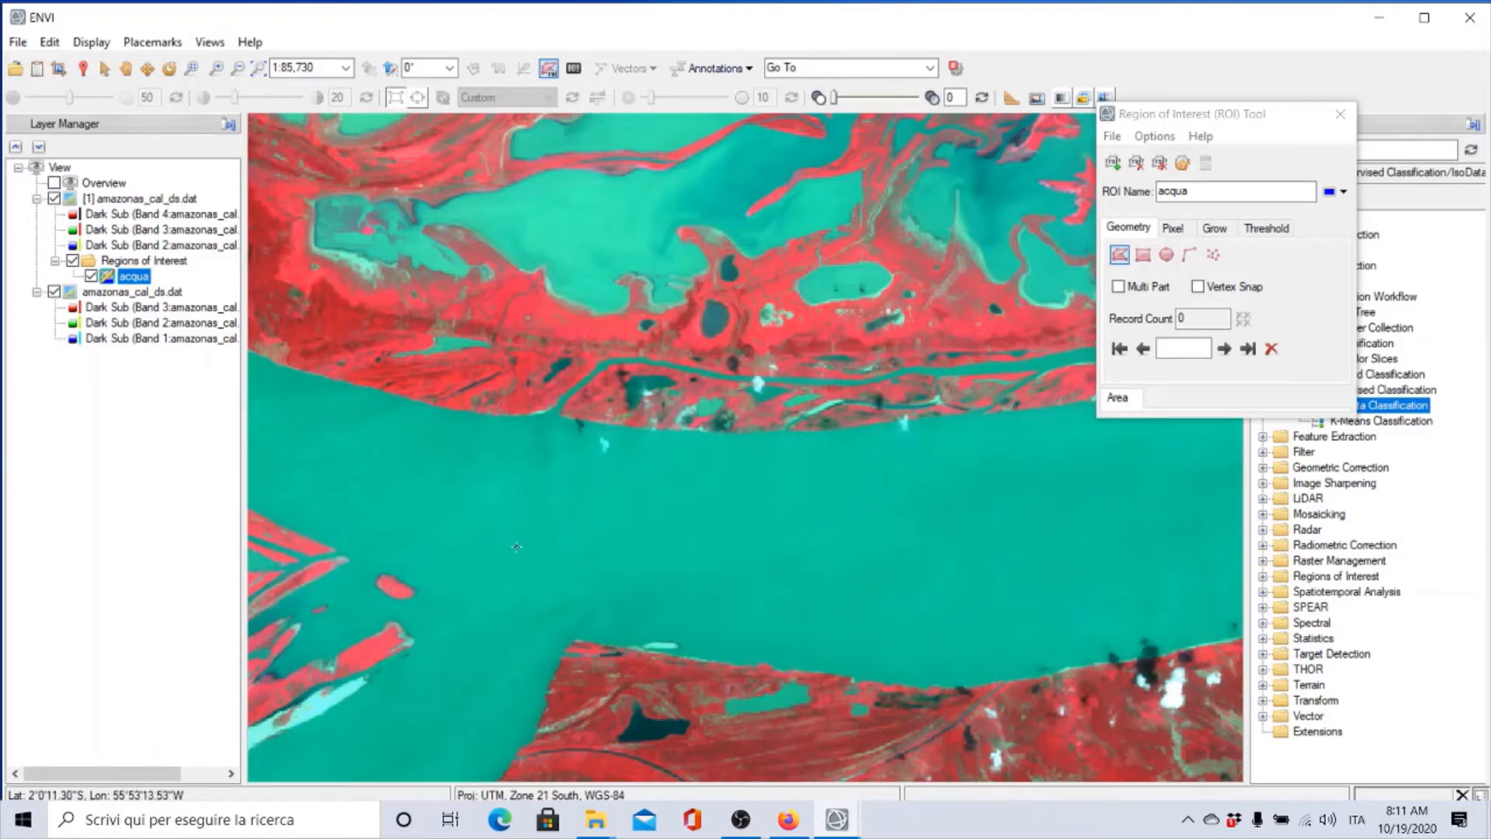
pyautogui.moveTo(516, 547)
pyautogui.mouseDown()
pyautogui.moveTo(595, 483)
pyautogui.moveTo(752, 469)
pyautogui.moveTo(864, 523)
pyautogui.moveTo(884, 584)
pyautogui.moveTo(809, 633)
pyautogui.moveTo(722, 628)
pyautogui.moveTo(524, 602)
pyautogui.moveTo(508, 557)
pyautogui.mouseUp()
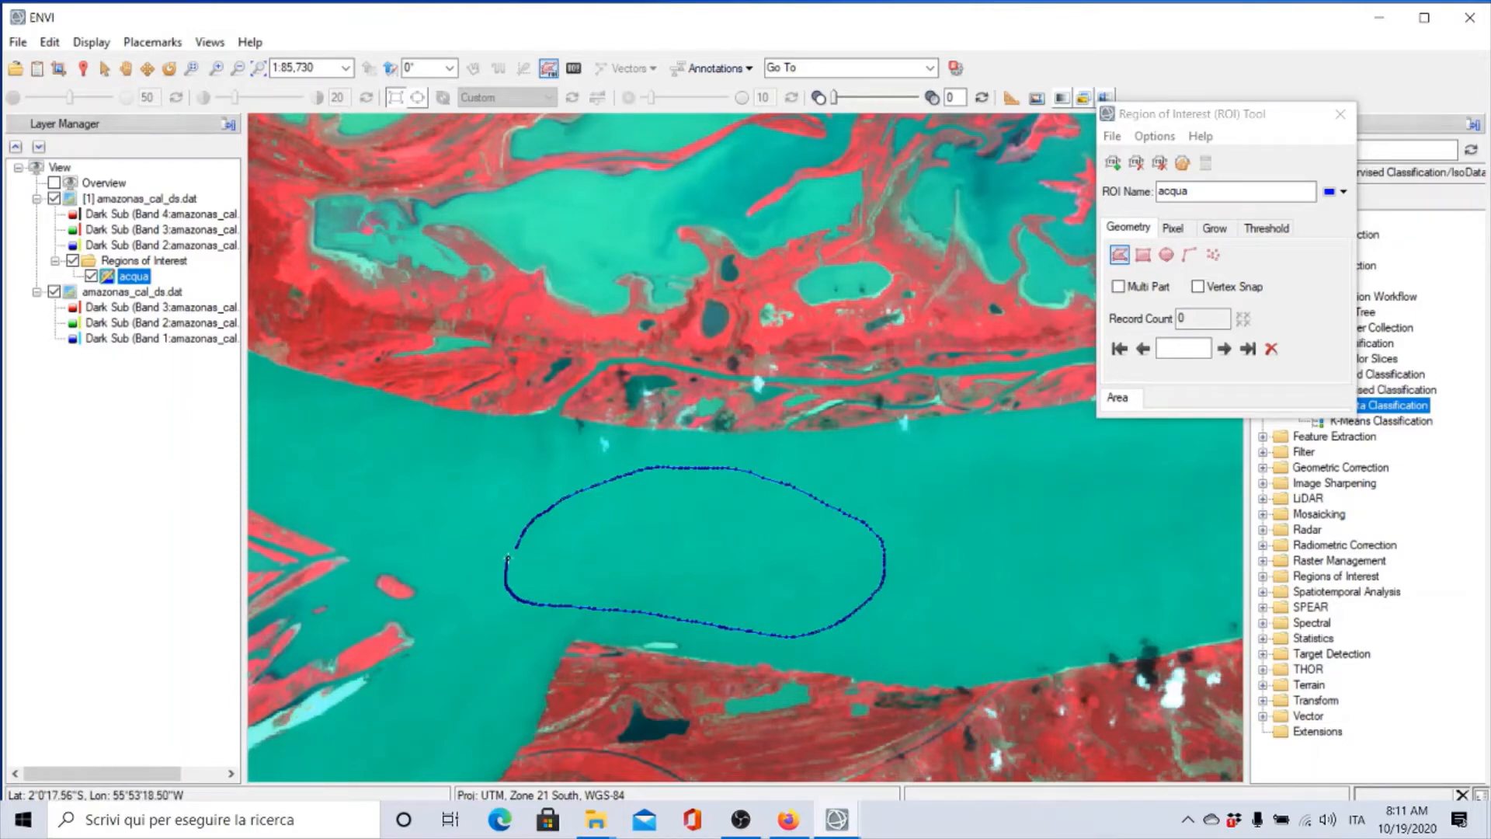
pyautogui.rightClick(511, 557)
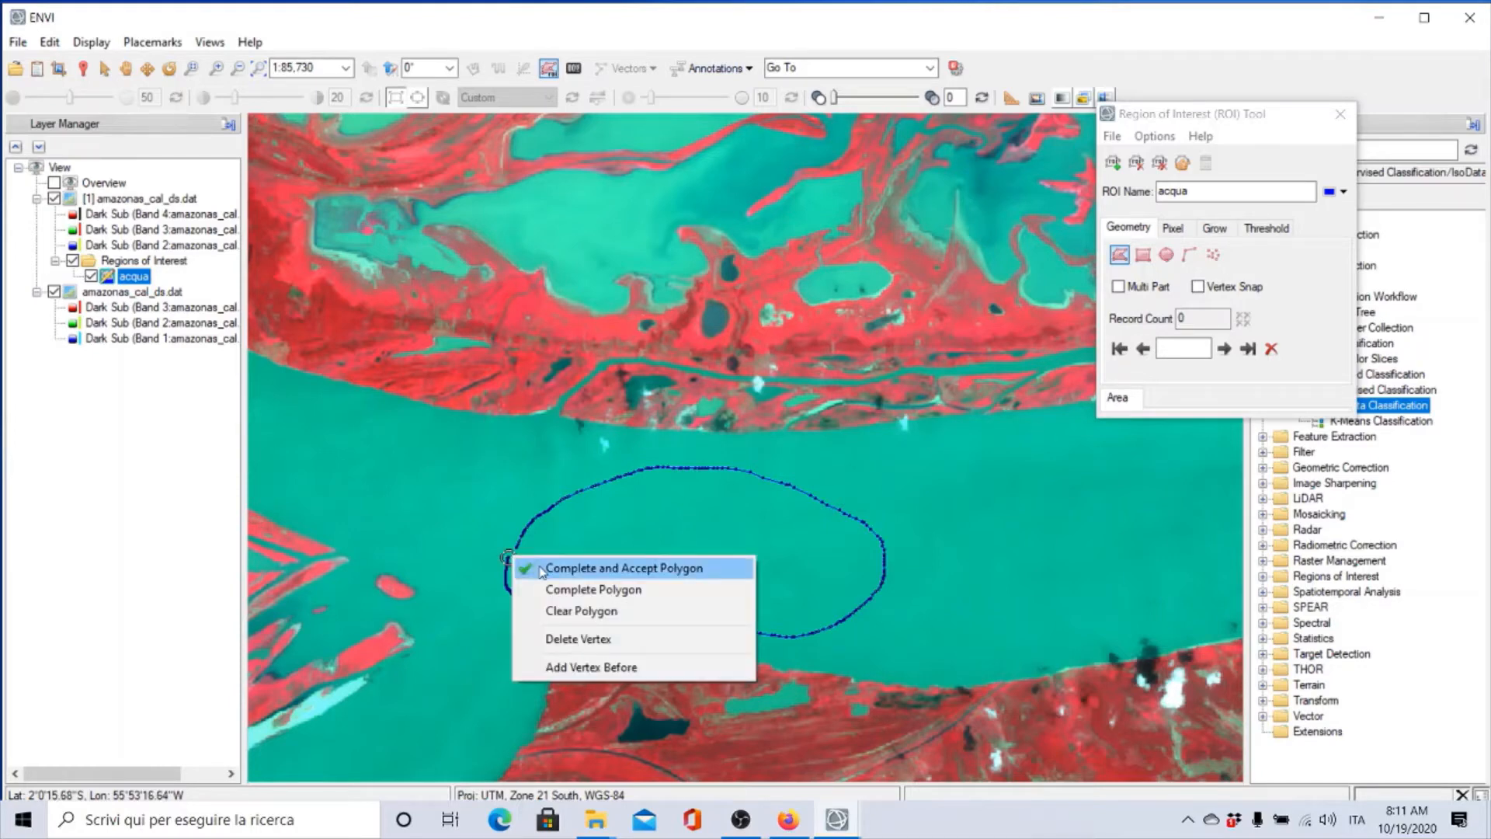
pyautogui.click(544, 570)
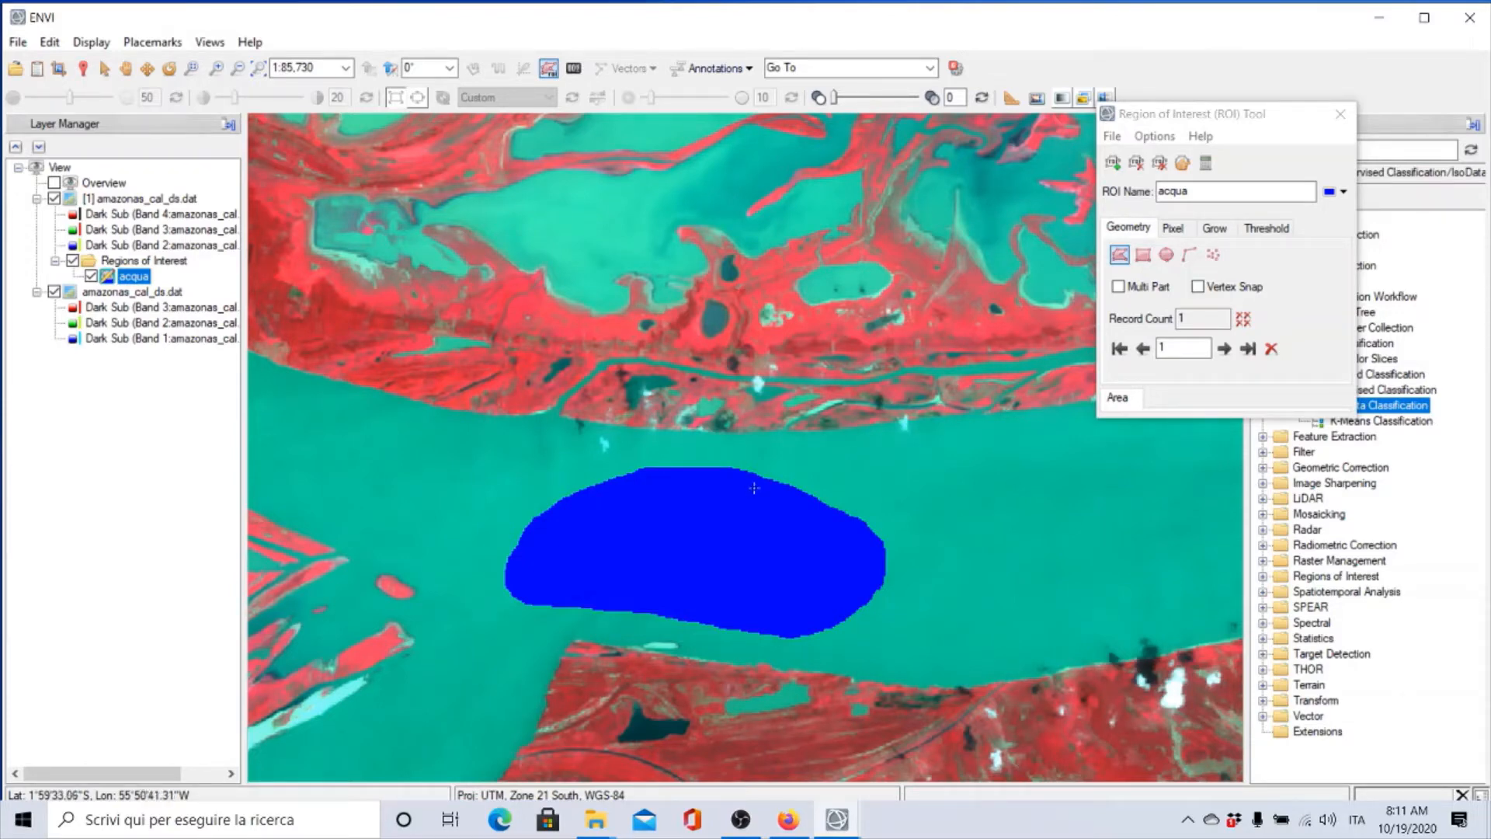
# Step: Add a second, rounded acqua polygon in the dark-water lake north of the main river, beside the magenta vegetation patch
pyautogui.click(127, 68)
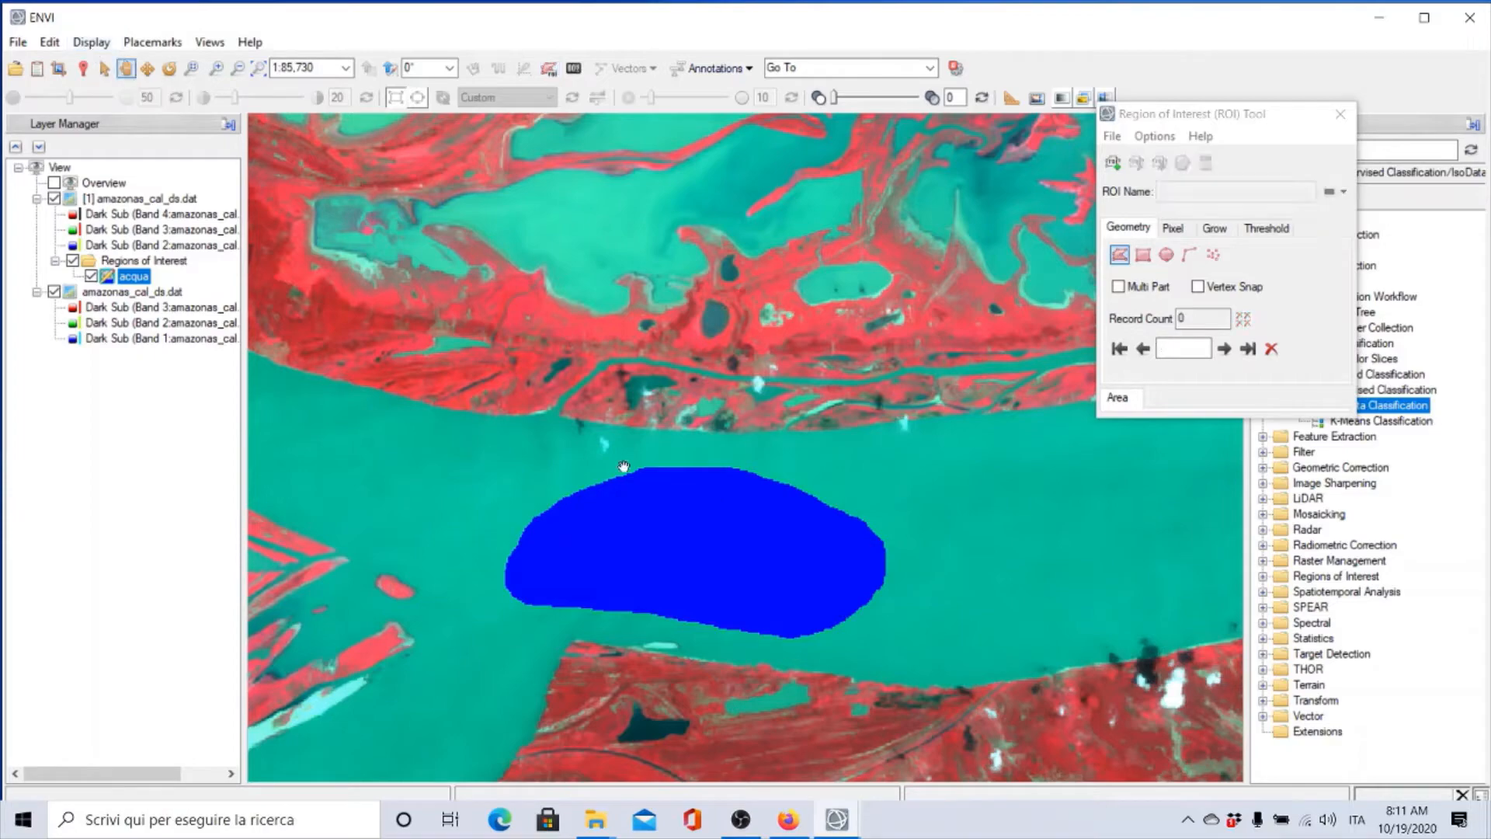
pyautogui.scroll(2, 664, 451)
pyautogui.scroll(-5, 665, 451)
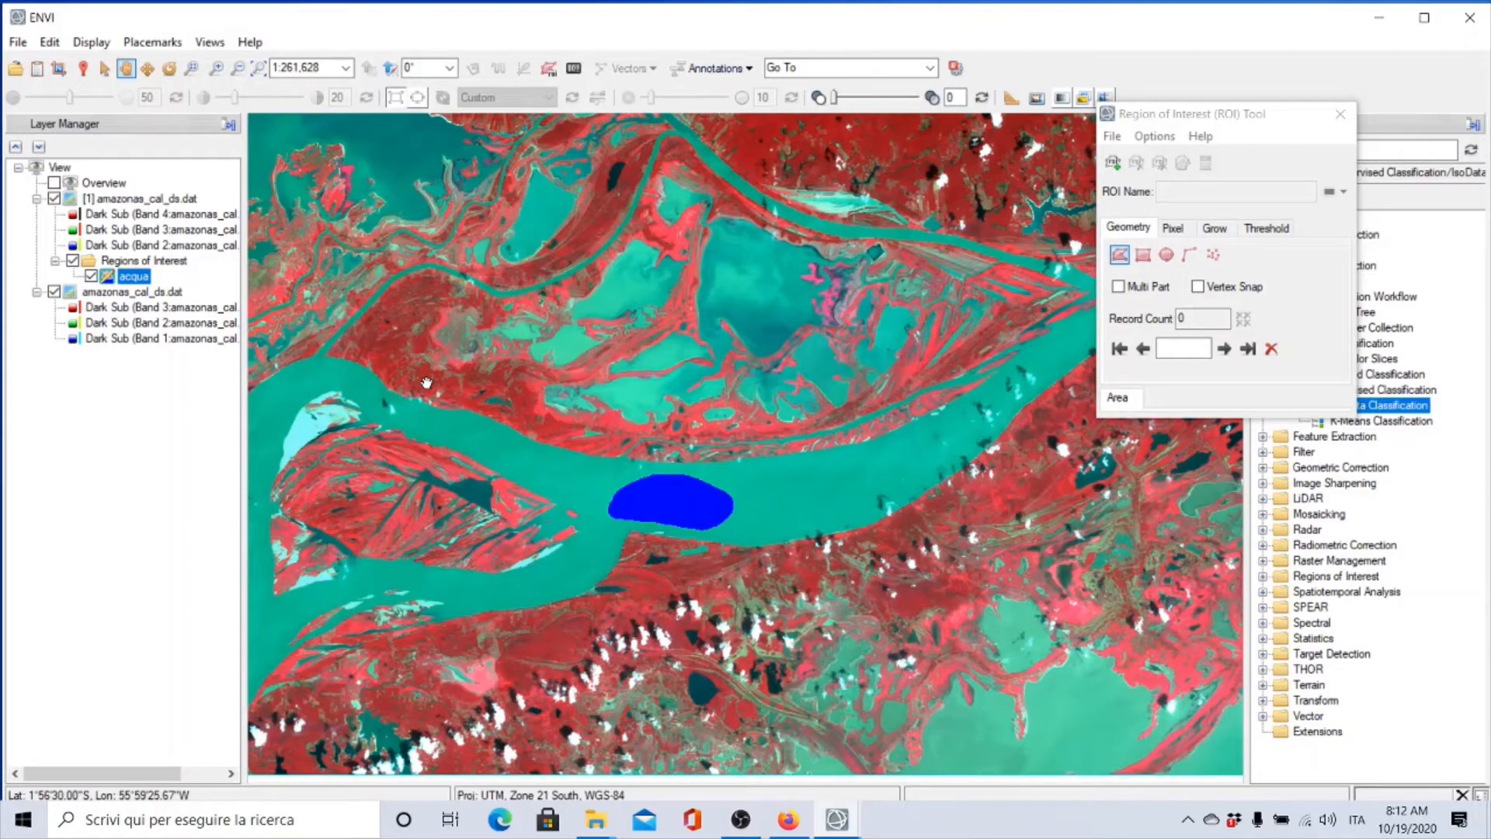
pyautogui.moveTo(765, 301); pyautogui.dragTo(671, 456)
pyautogui.scroll(1, 652, 481)
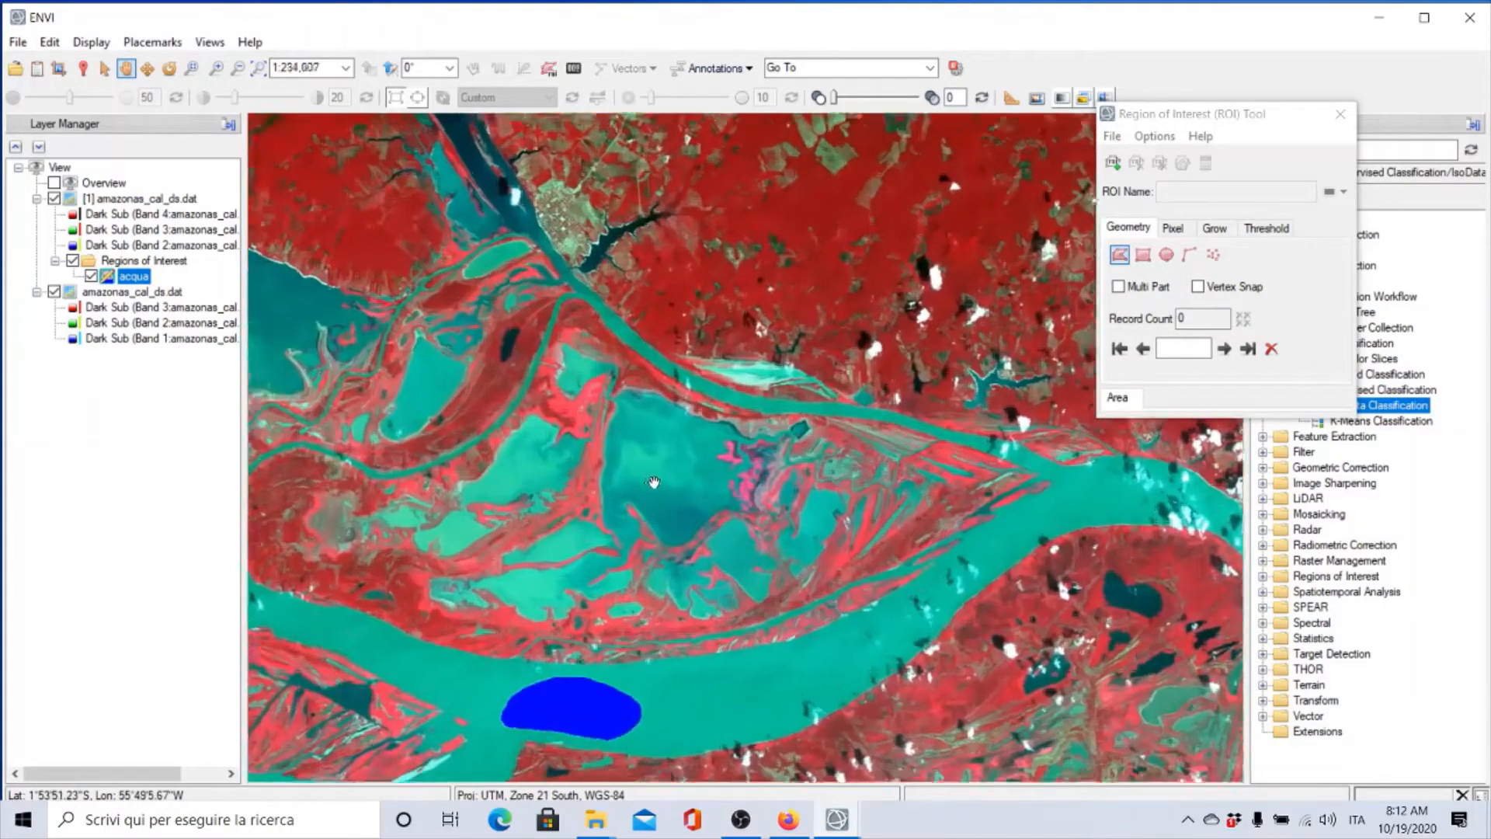
pyautogui.scroll(5, 652, 481)
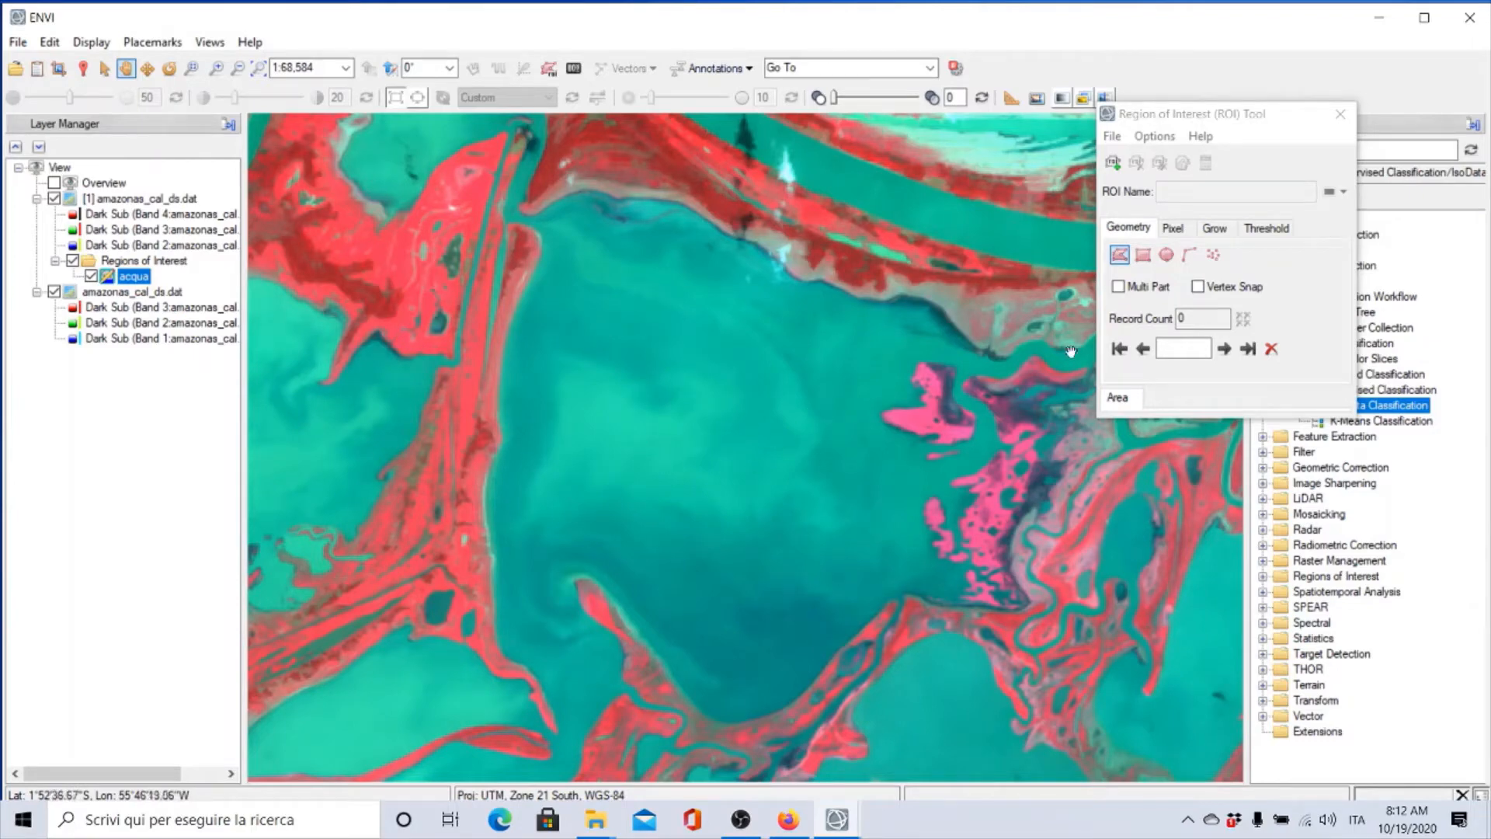
pyautogui.click(1203, 120)
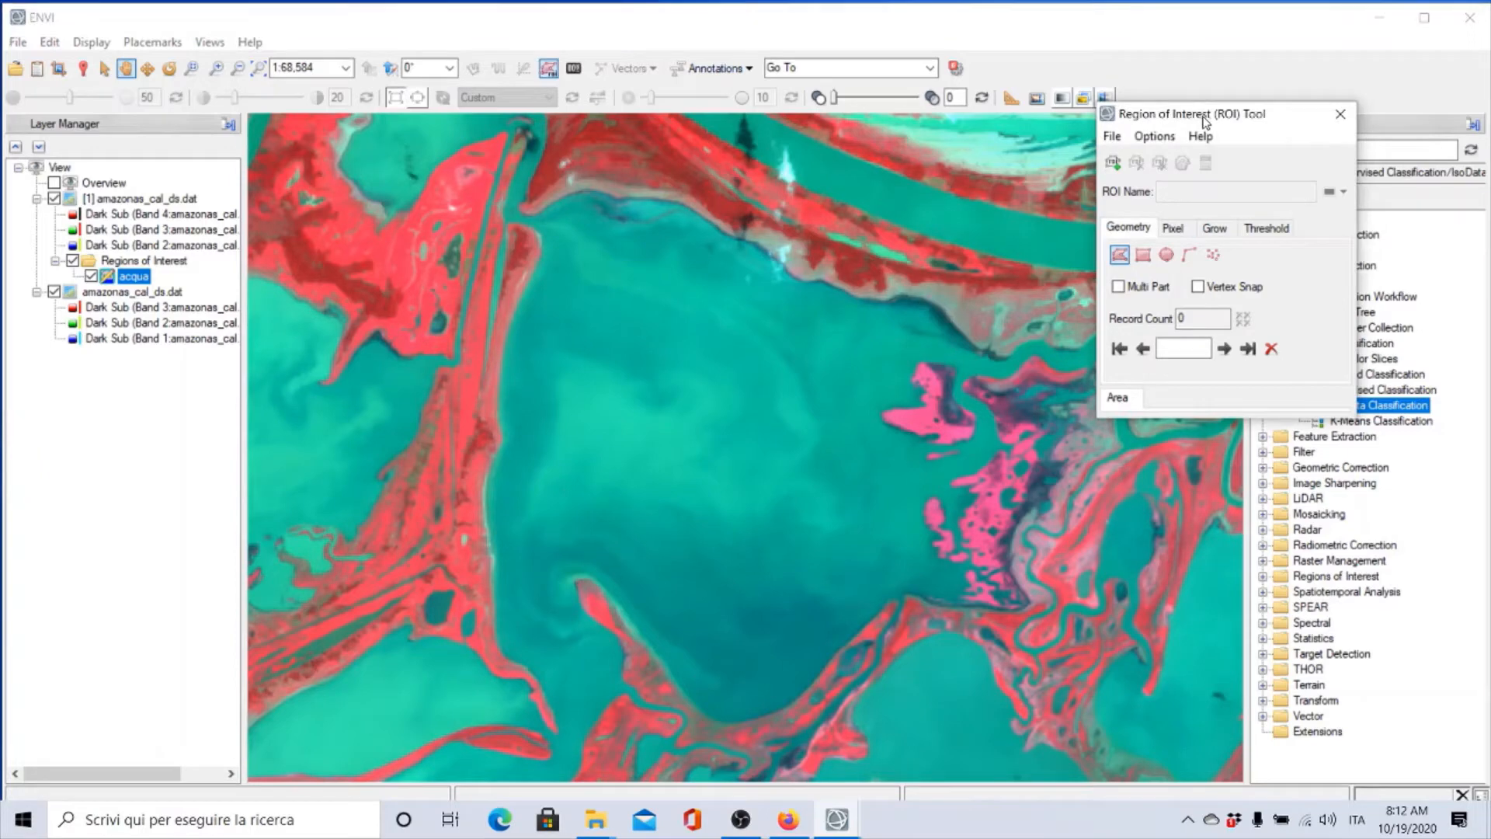
pyautogui.moveTo(609, 361)
pyautogui.mouseDown()
pyautogui.moveTo(744, 342)
pyautogui.moveTo(810, 459)
pyautogui.moveTo(777, 578)
pyautogui.moveTo(638, 548)
pyautogui.moveTo(573, 477)
pyautogui.moveTo(566, 439)
pyautogui.moveTo(582, 425)
pyautogui.mouseUp()
pyautogui.rightClick(584, 426)
pyautogui.click(611, 436)
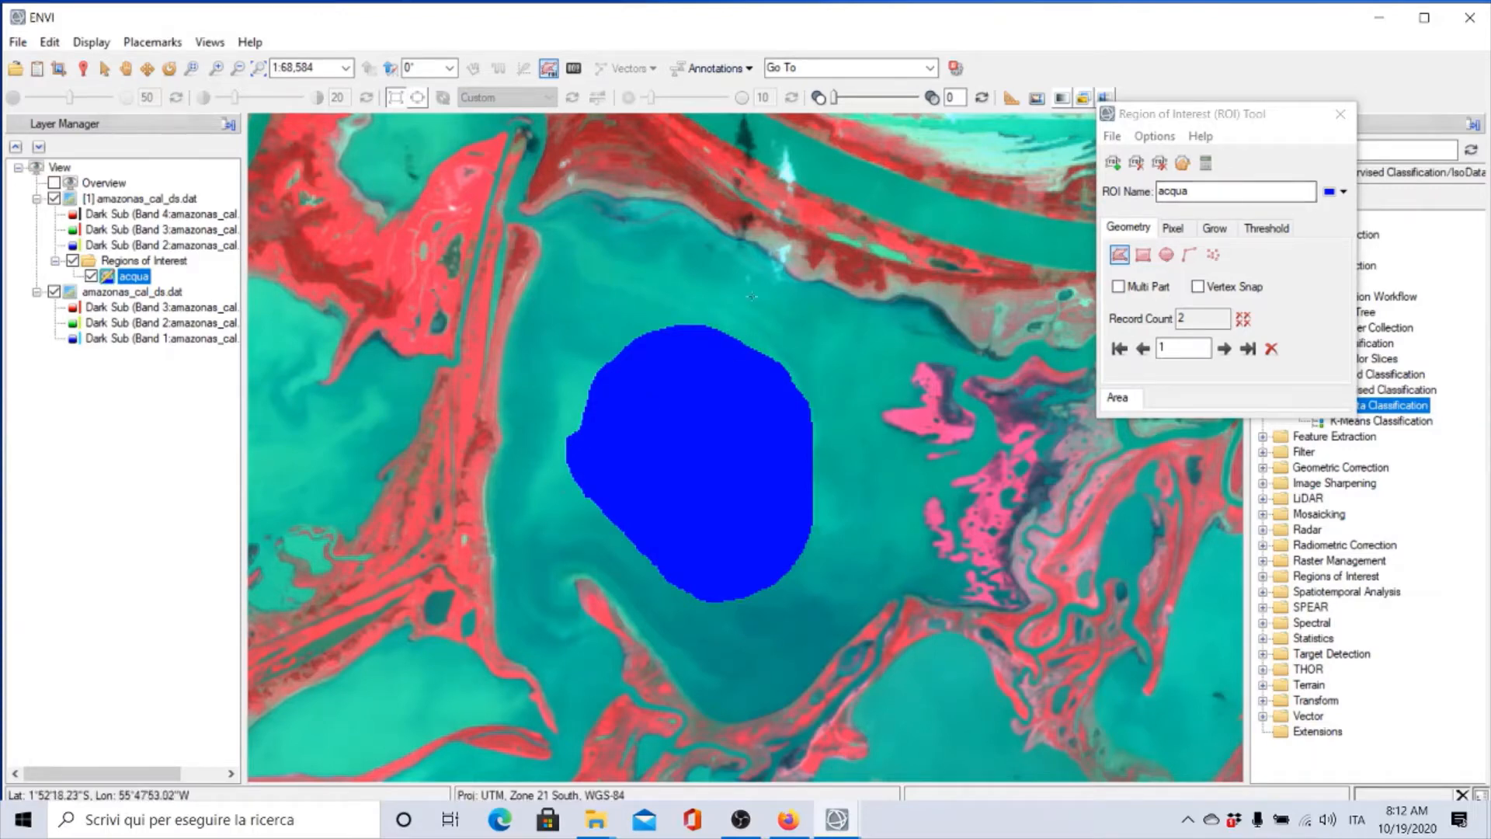
# Step: Add a third, oval acqua polygon in the open water of the large lake to the northwest and accept it
pyautogui.scroll(-5, 652, 296)
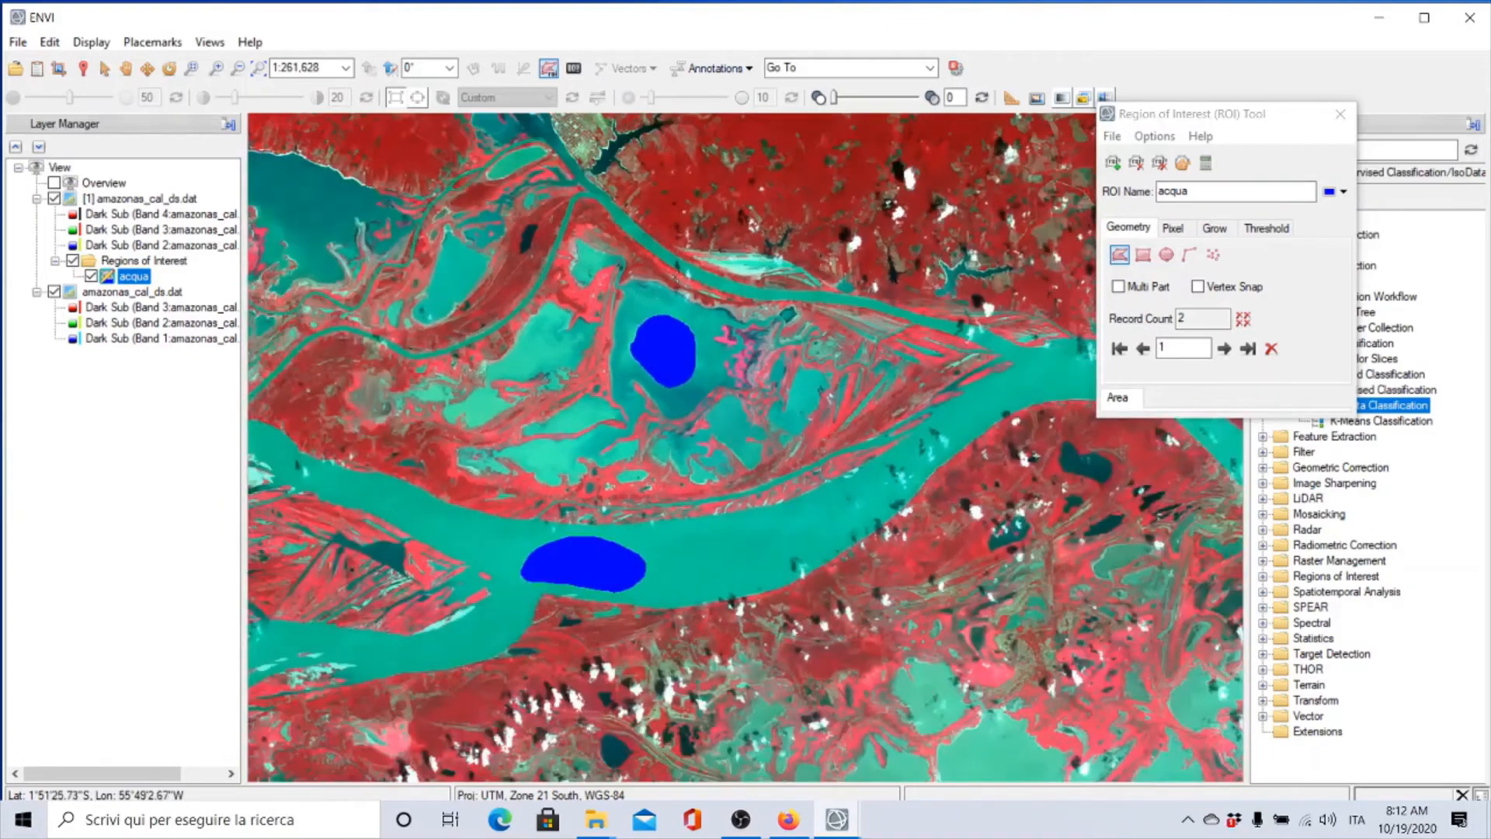
pyautogui.scroll(-2, 587, 268)
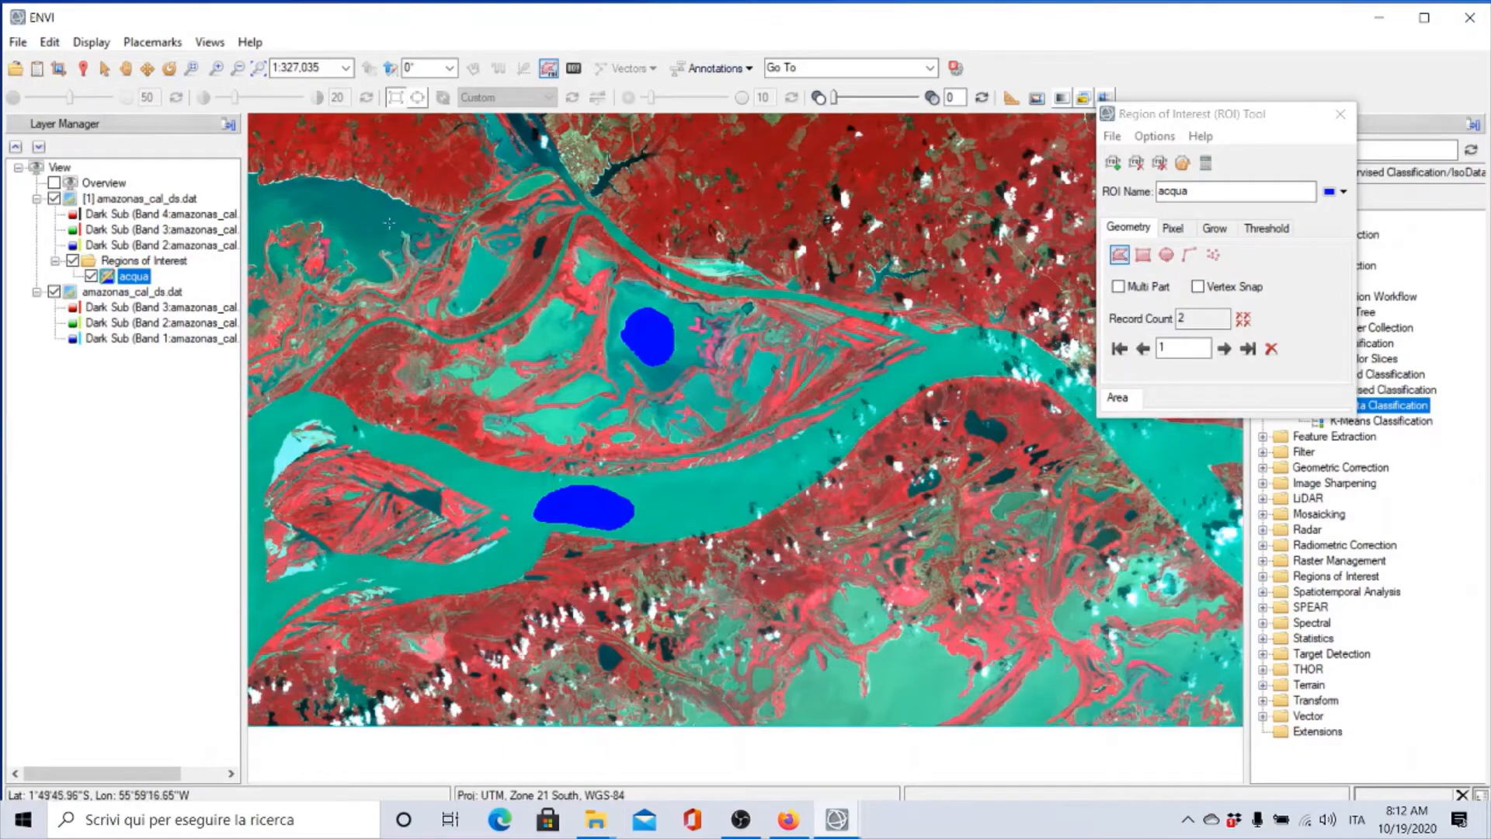
pyautogui.click(125, 68)
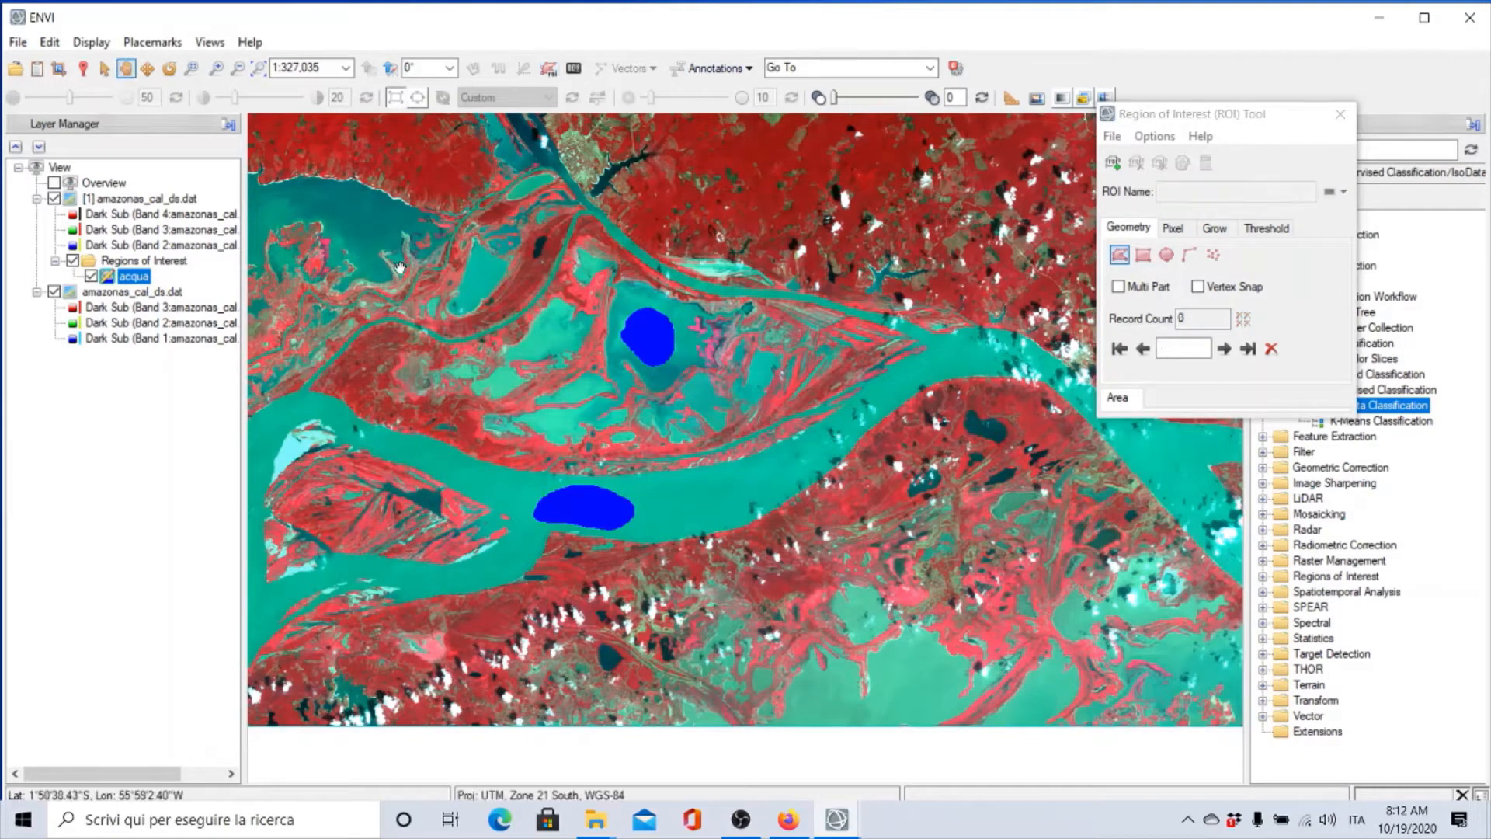
pyautogui.moveTo(399, 268); pyautogui.dragTo(663, 474)
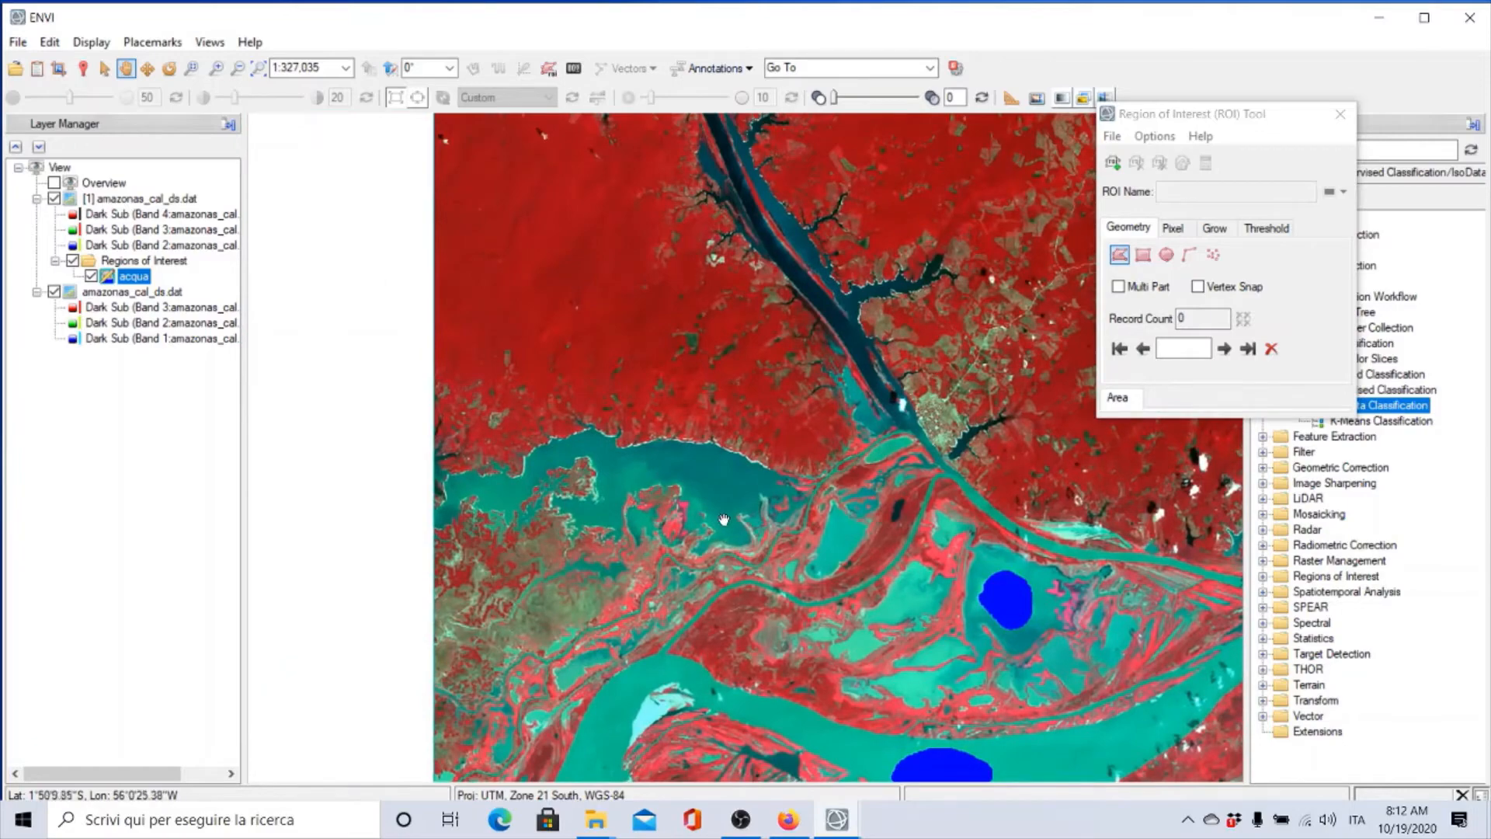
pyautogui.scroll(8, 724, 518)
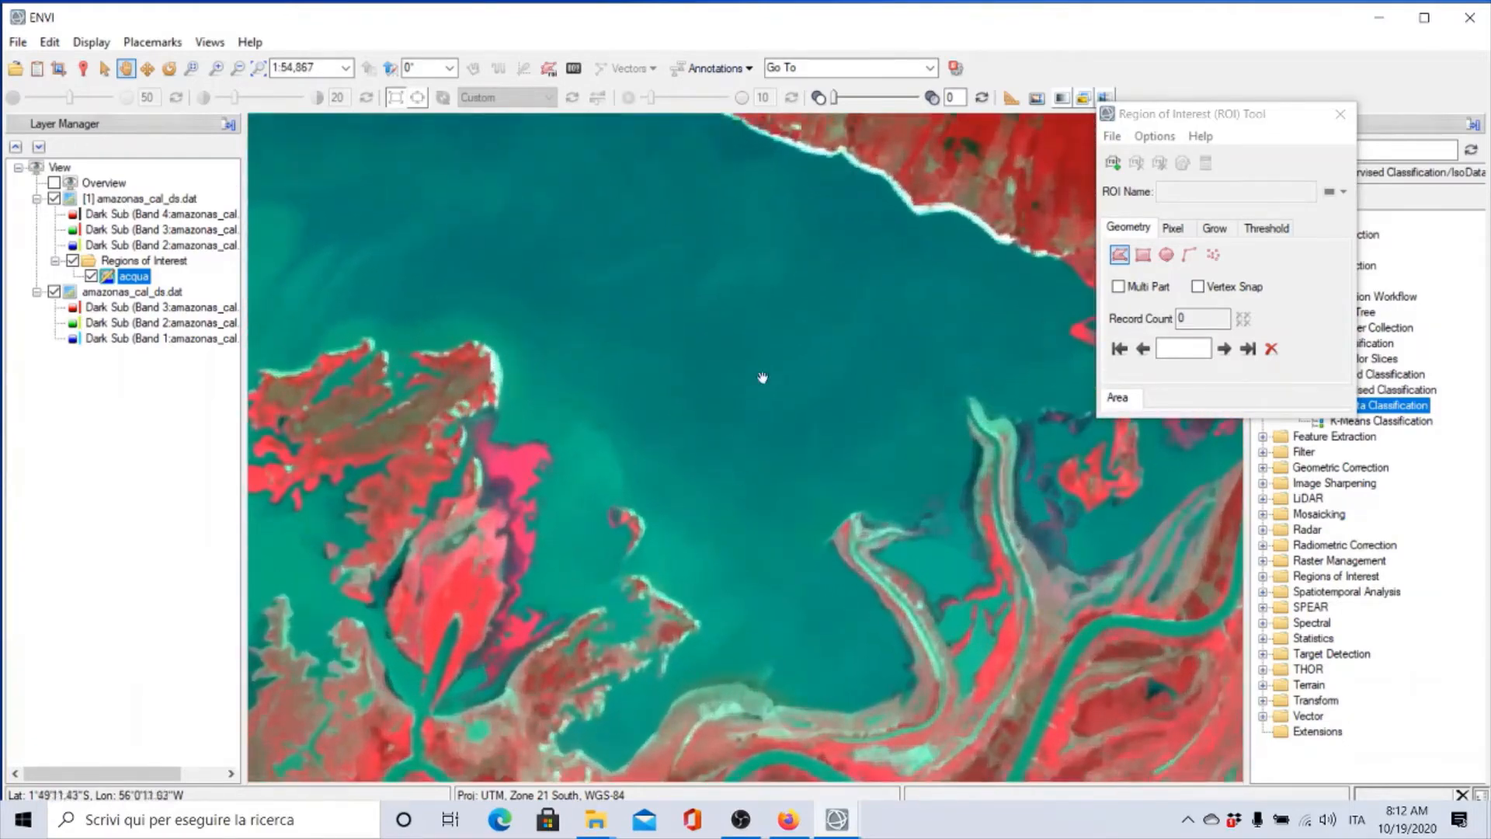
pyautogui.click(1160, 118)
pyautogui.moveTo(589, 281)
pyautogui.mouseDown()
pyautogui.moveTo(621, 227)
pyautogui.moveTo(756, 256)
pyautogui.moveTo(836, 351)
pyautogui.moveTo(808, 460)
pyautogui.moveTo(672, 455)
pyautogui.moveTo(602, 374)
pyautogui.mouseUp()
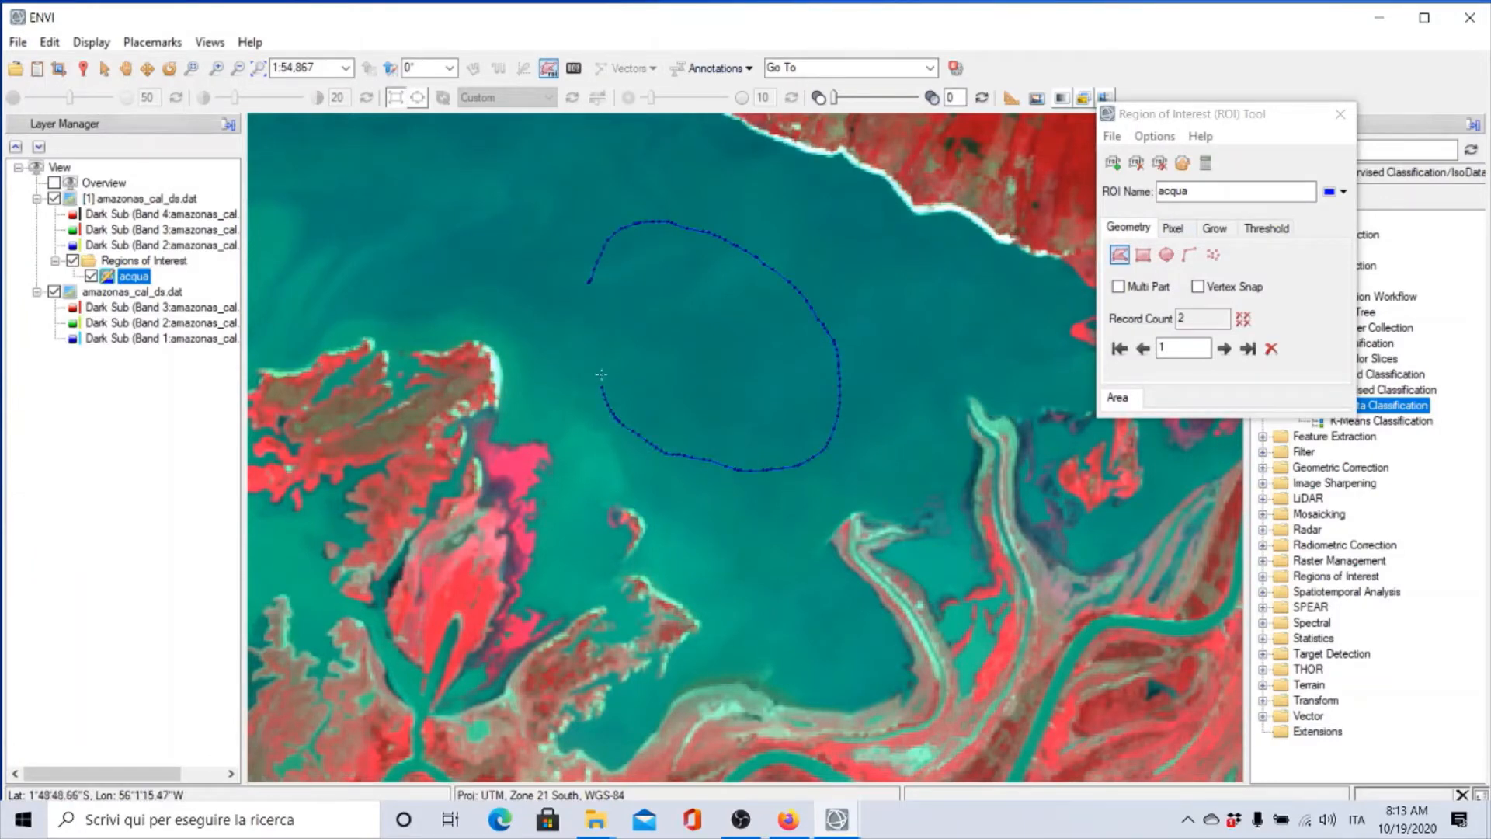
pyautogui.rightClick(599, 292)
pyautogui.click(603, 290)
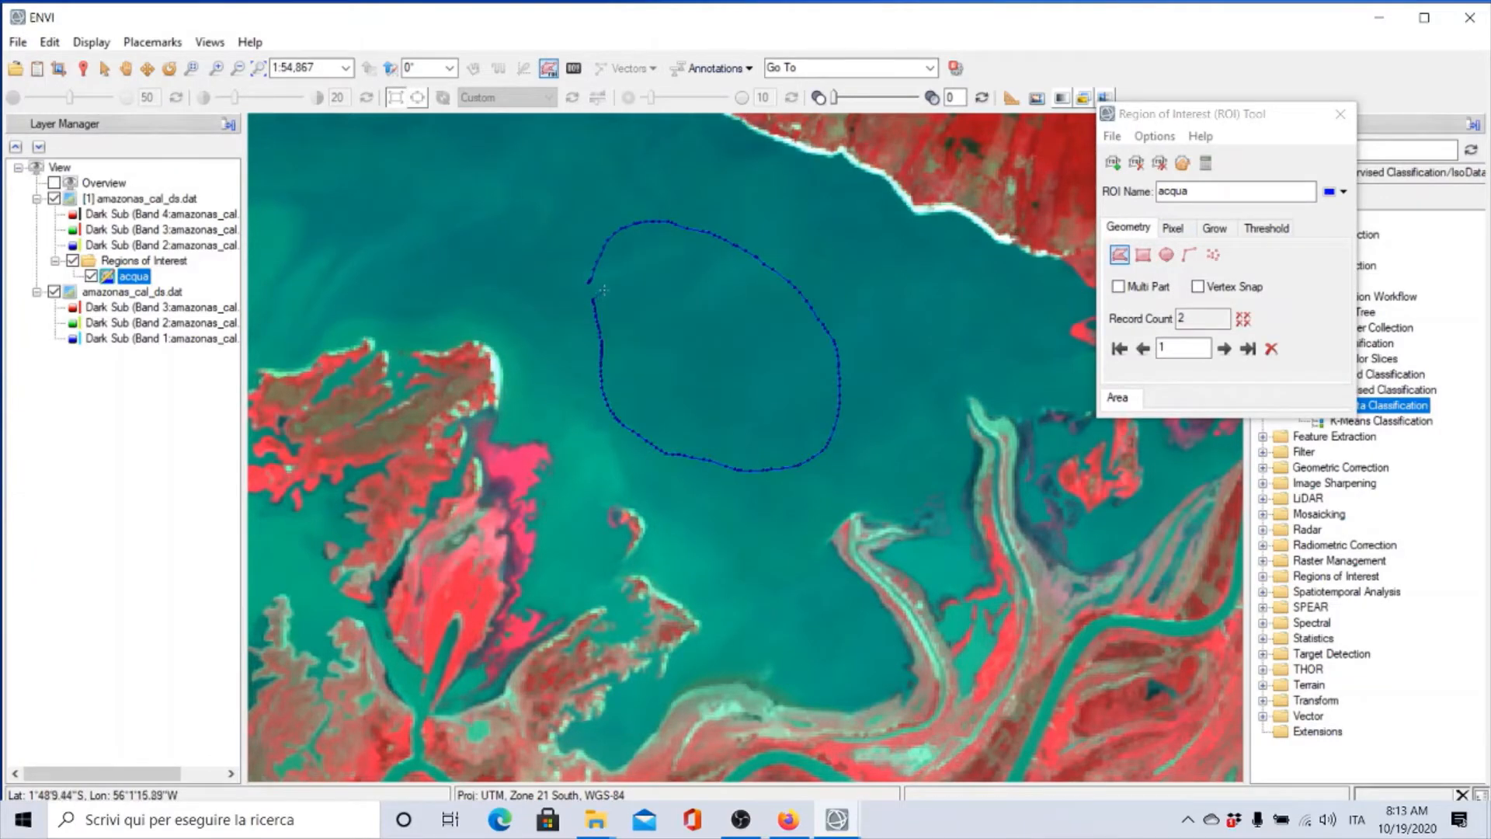
pyautogui.rightClick(605, 276)
pyautogui.click(625, 293)
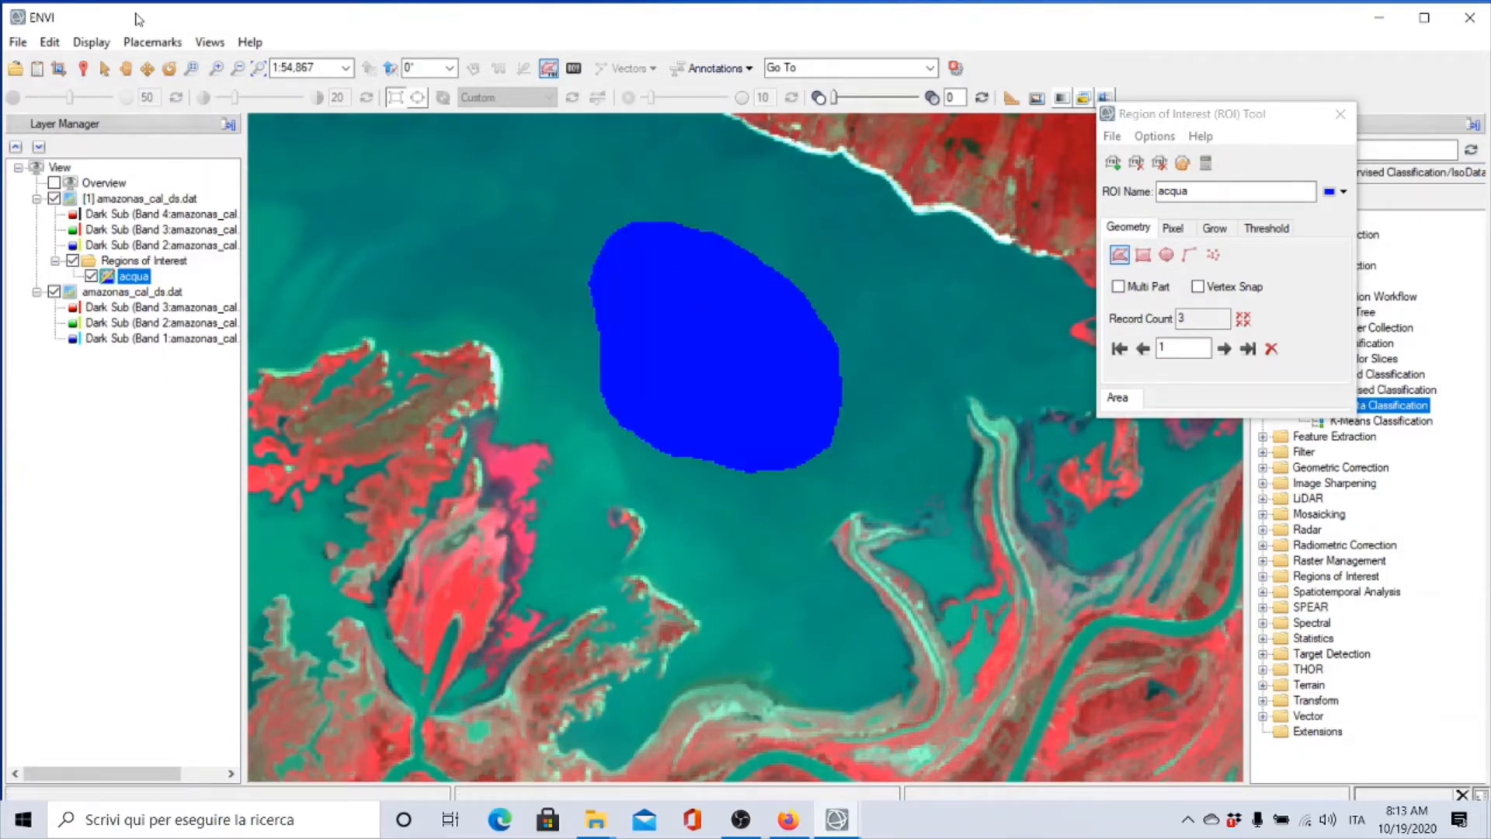
# Step: Draw and accept a long, narrow acqua polygon along the dark river channel north of the lakes, below its upstream fork
pyautogui.click(126, 67)
pyautogui.scroll(2, 532, 393)
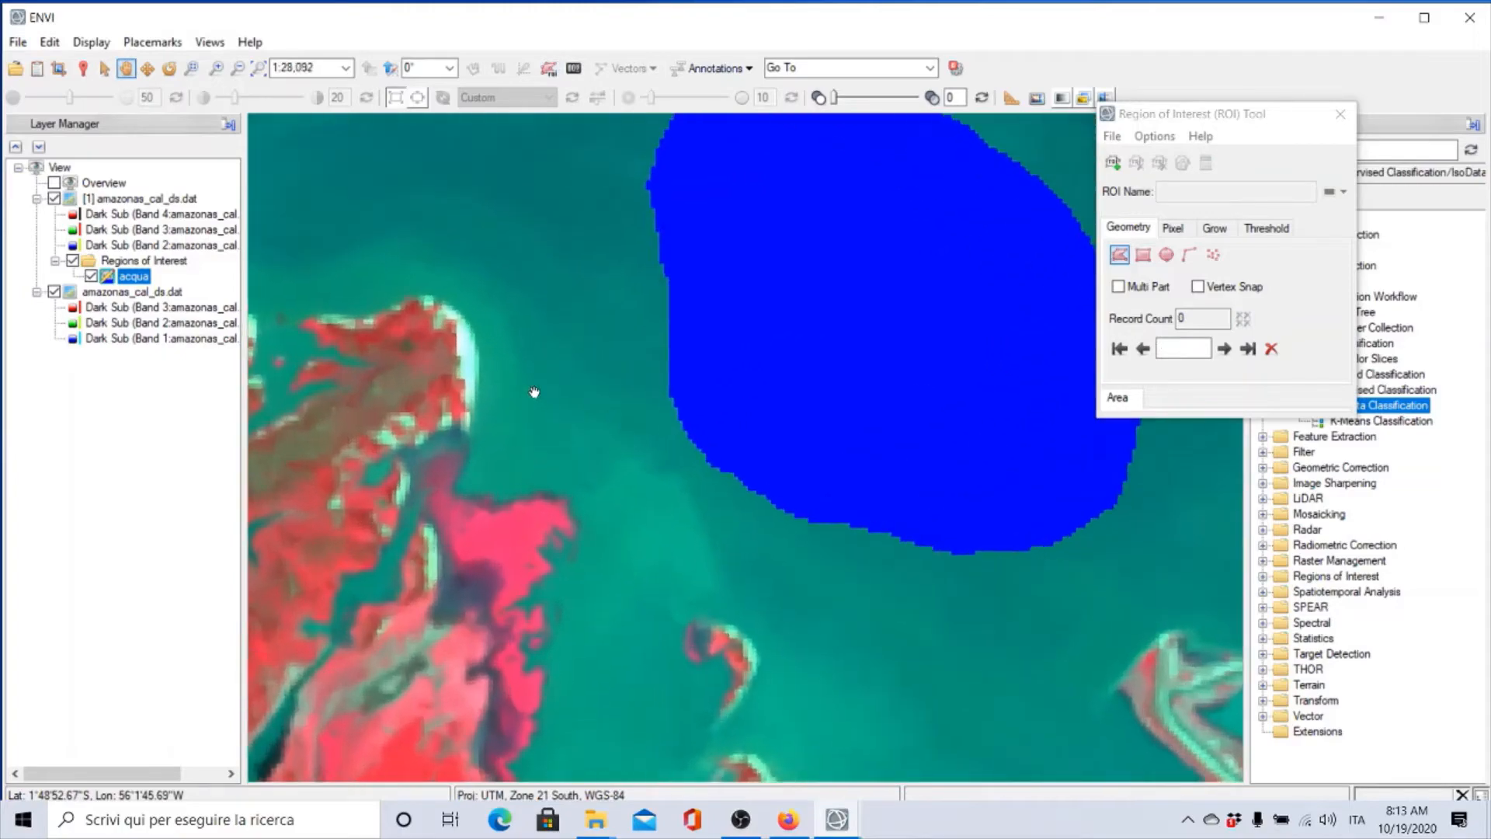
pyautogui.scroll(-8, 533, 393)
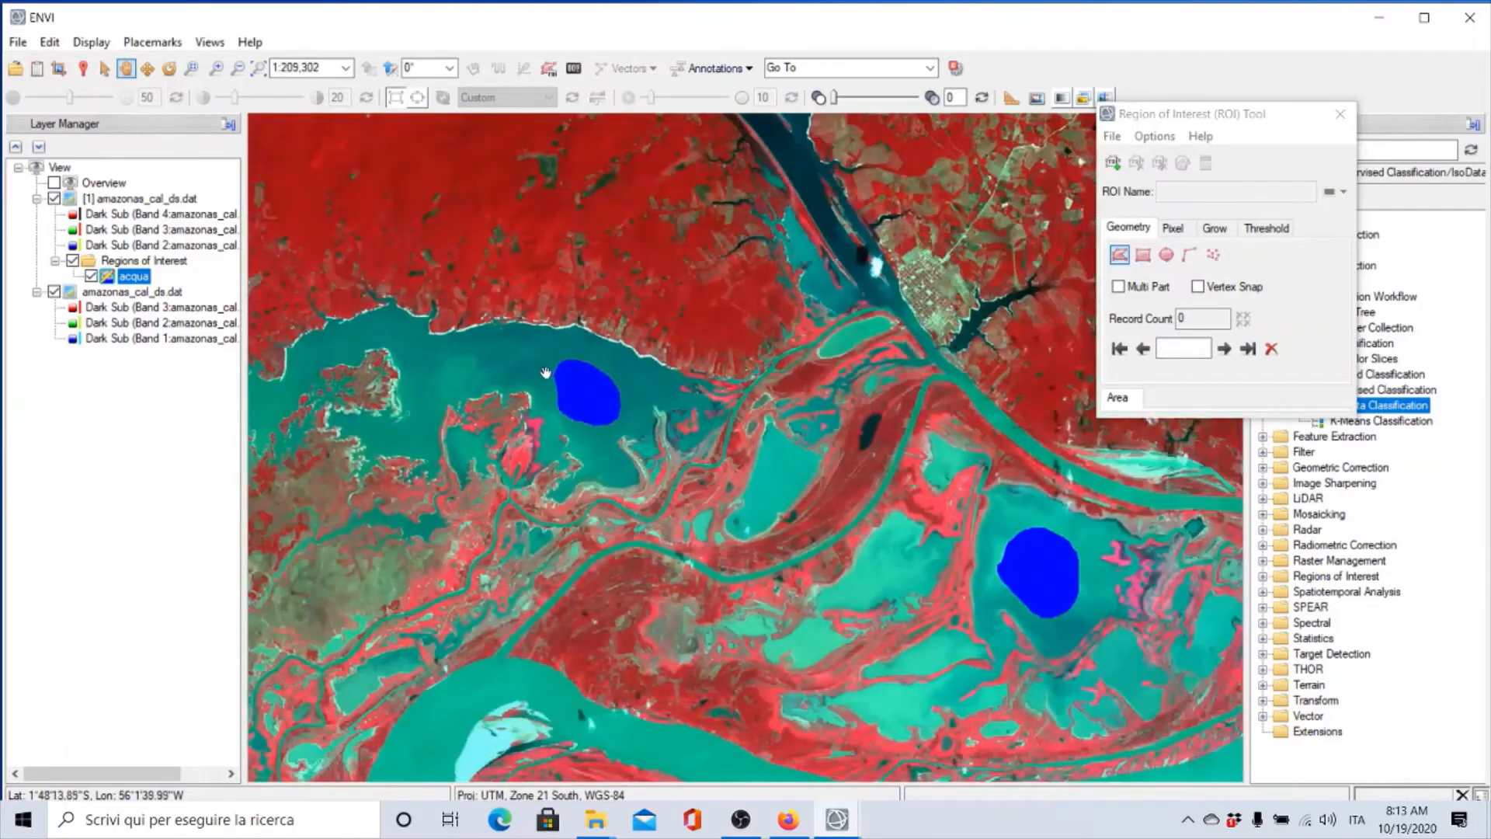
pyautogui.scroll(-1, 602, 435)
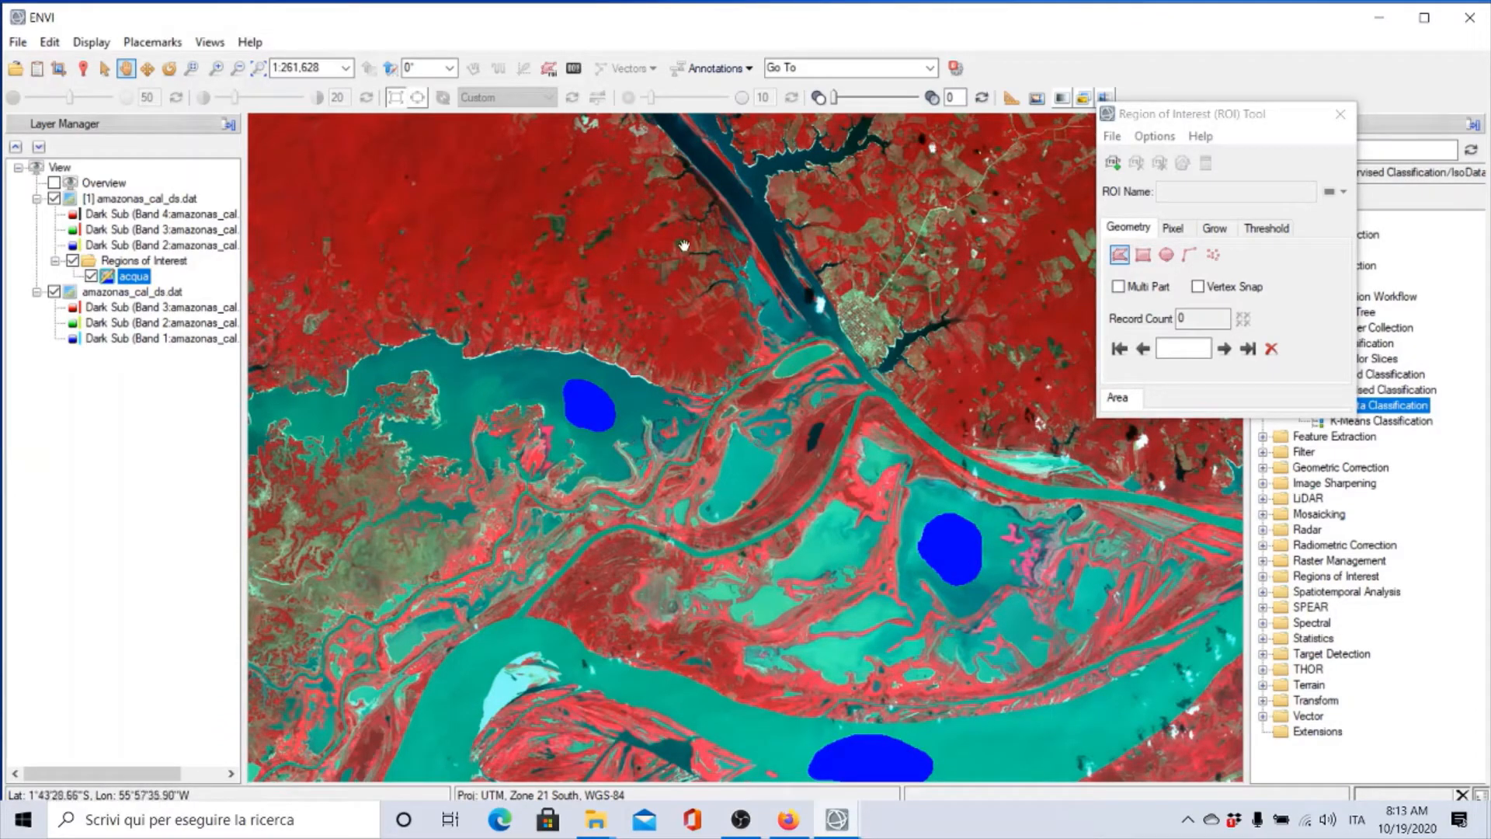
pyautogui.moveTo(682, 254); pyautogui.dragTo(519, 521)
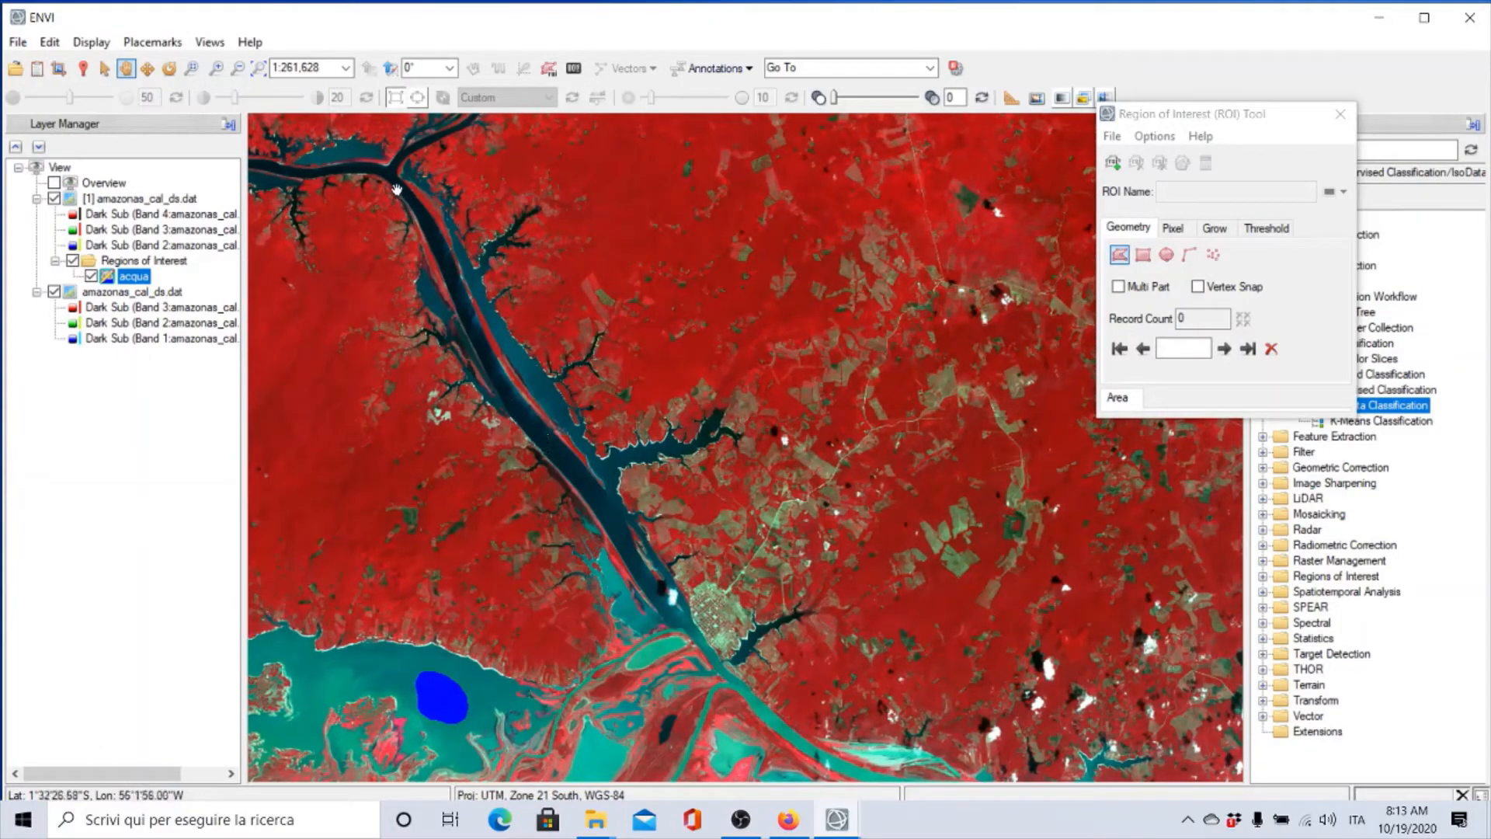
pyautogui.moveTo(396, 190); pyautogui.dragTo(489, 417)
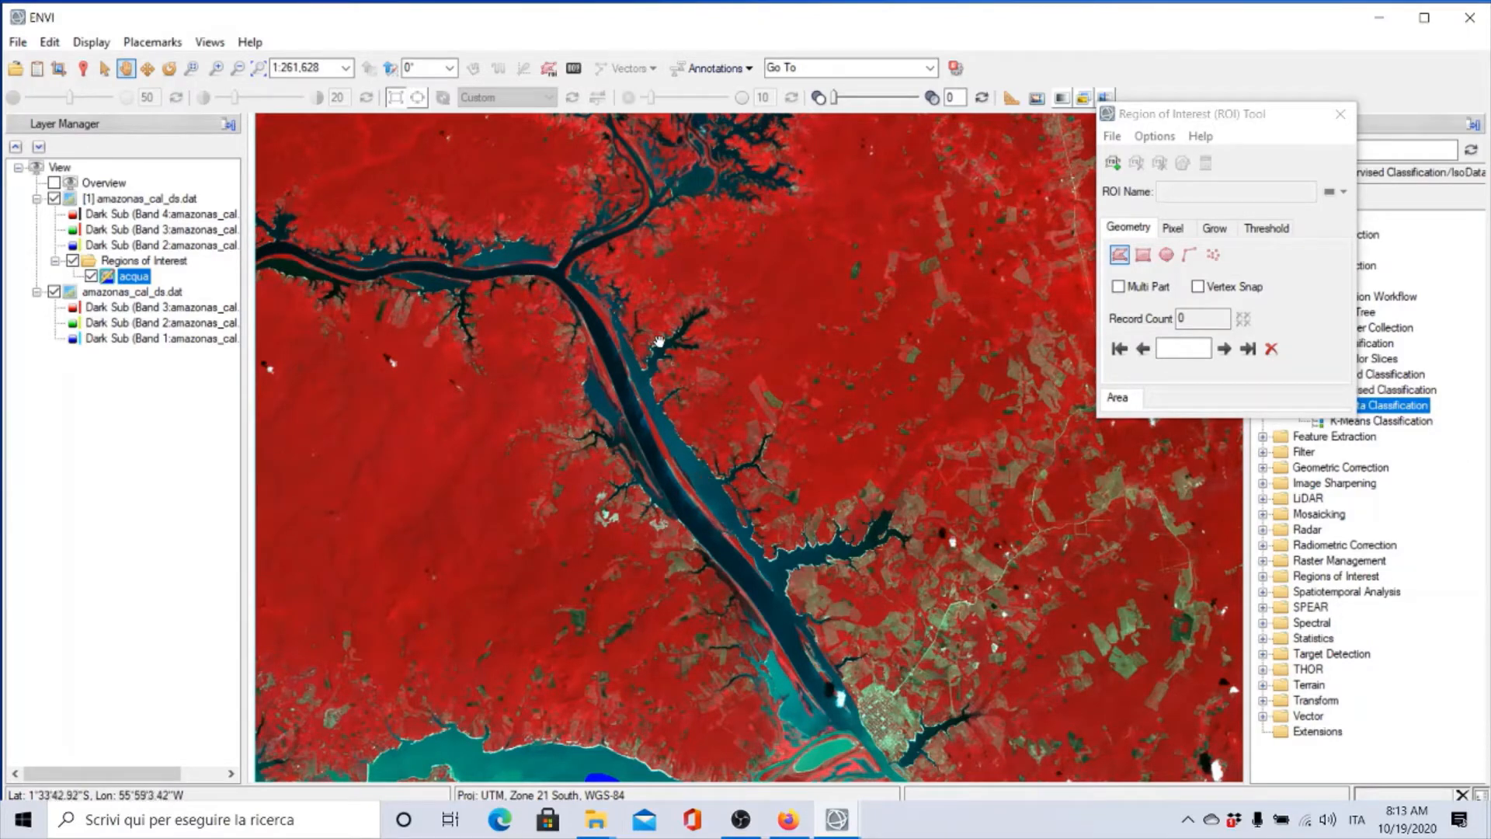
pyautogui.scroll(6, 638, 426)
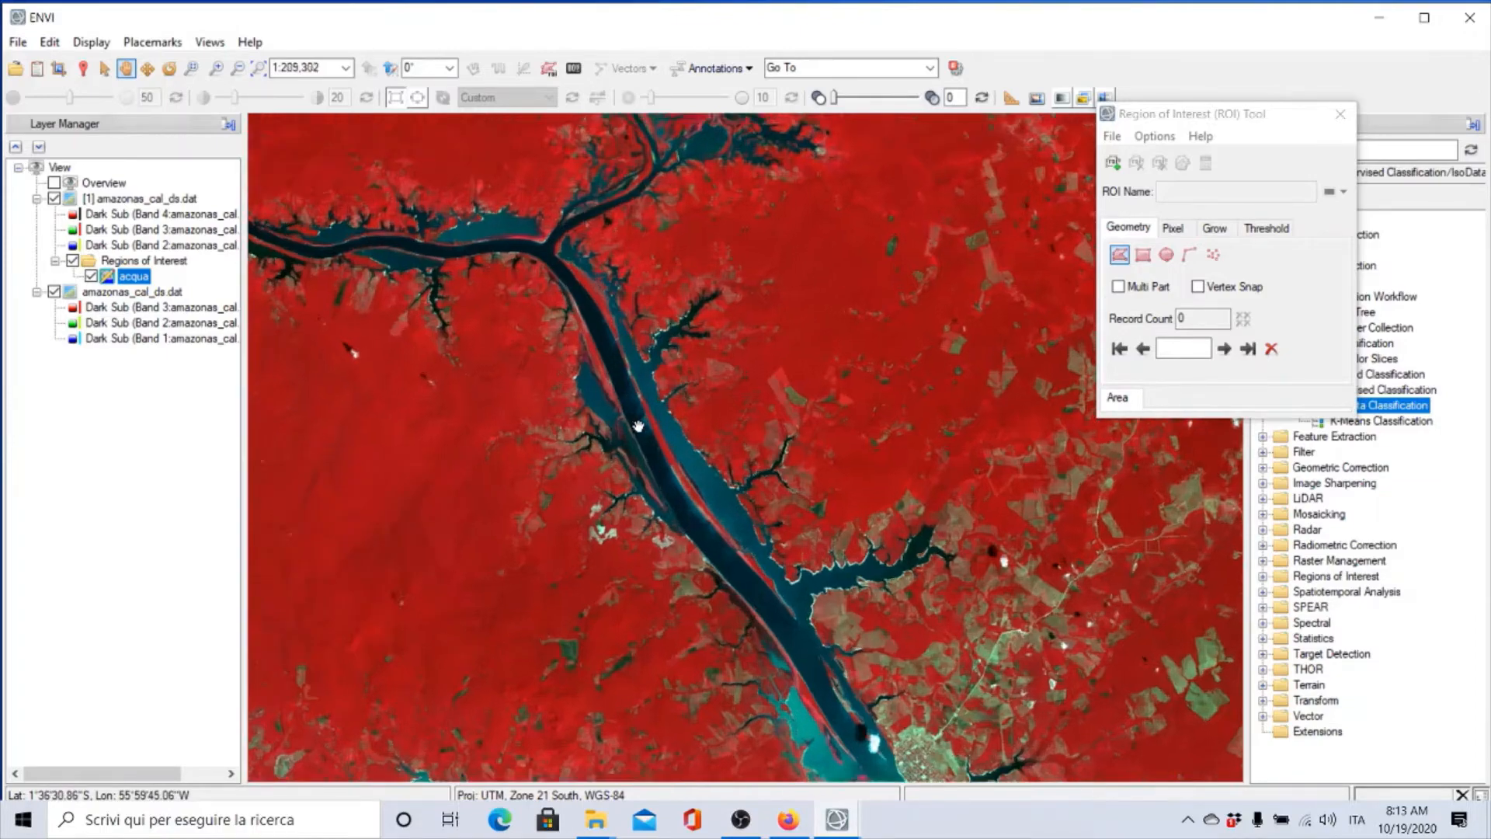
pyautogui.scroll(1, 637, 430)
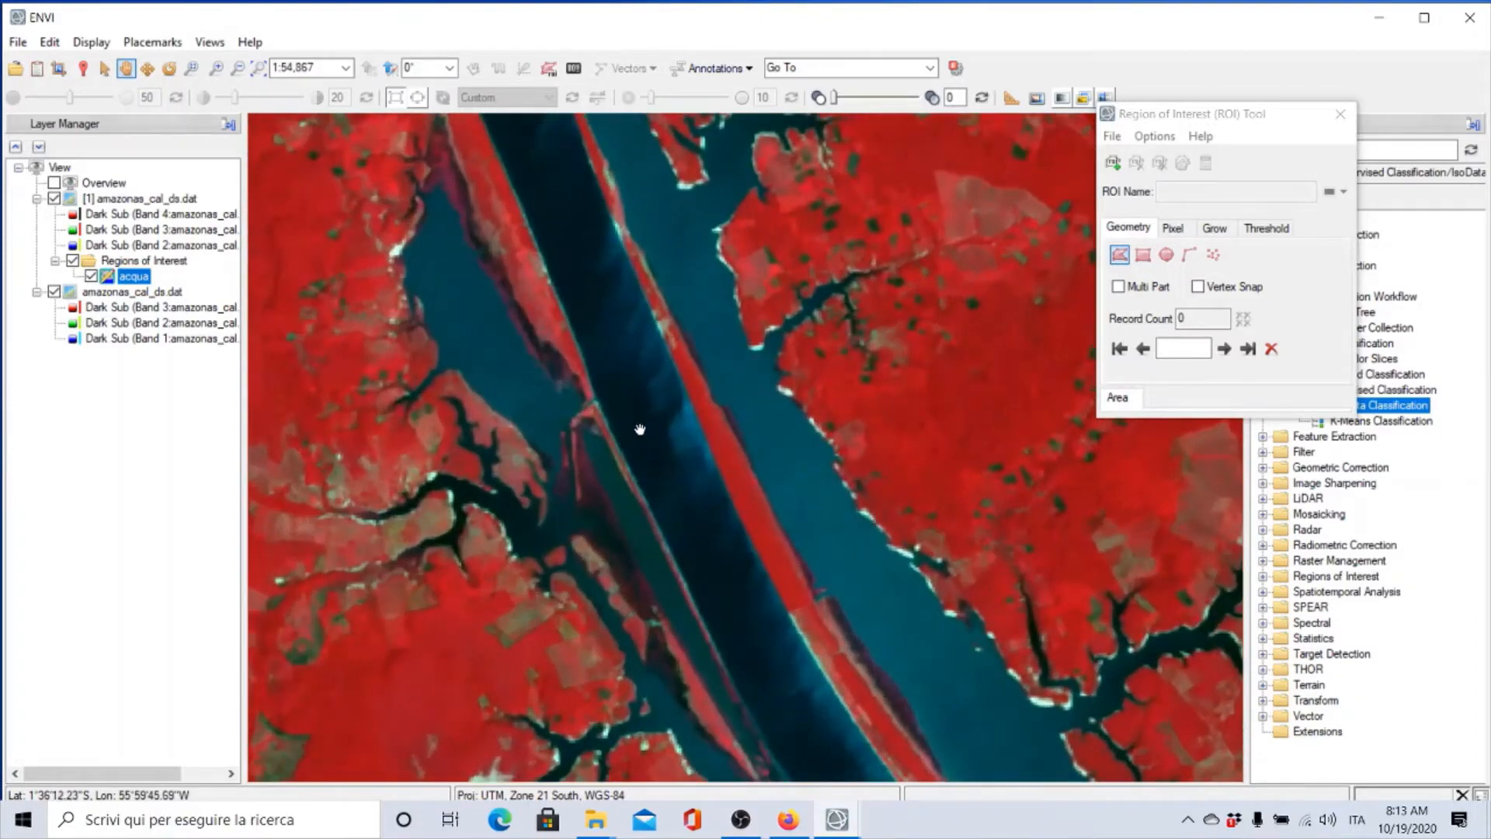
pyautogui.moveTo(643, 394); pyautogui.dragTo(682, 556)
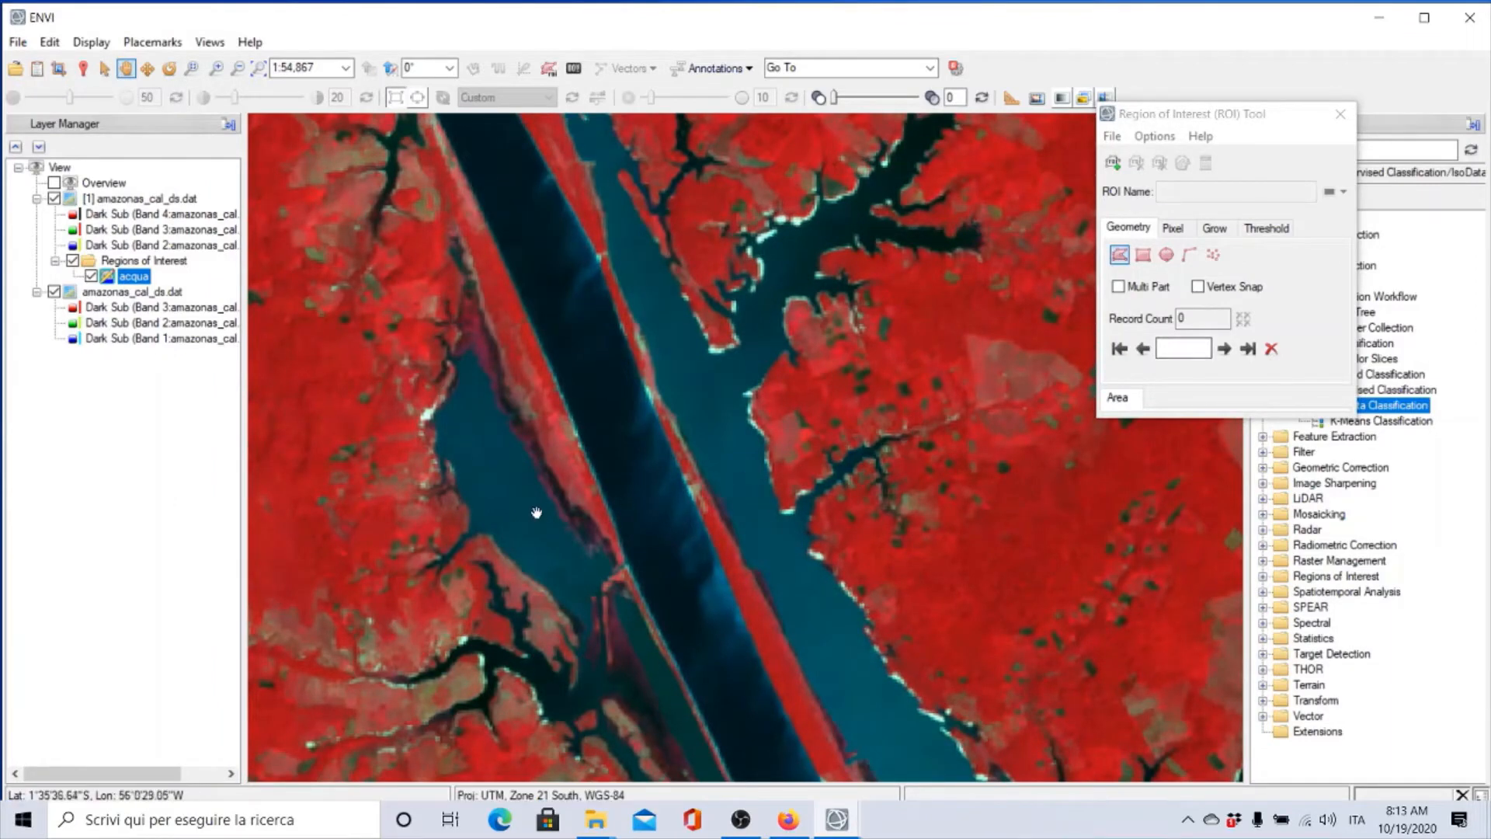
pyautogui.click(1158, 116)
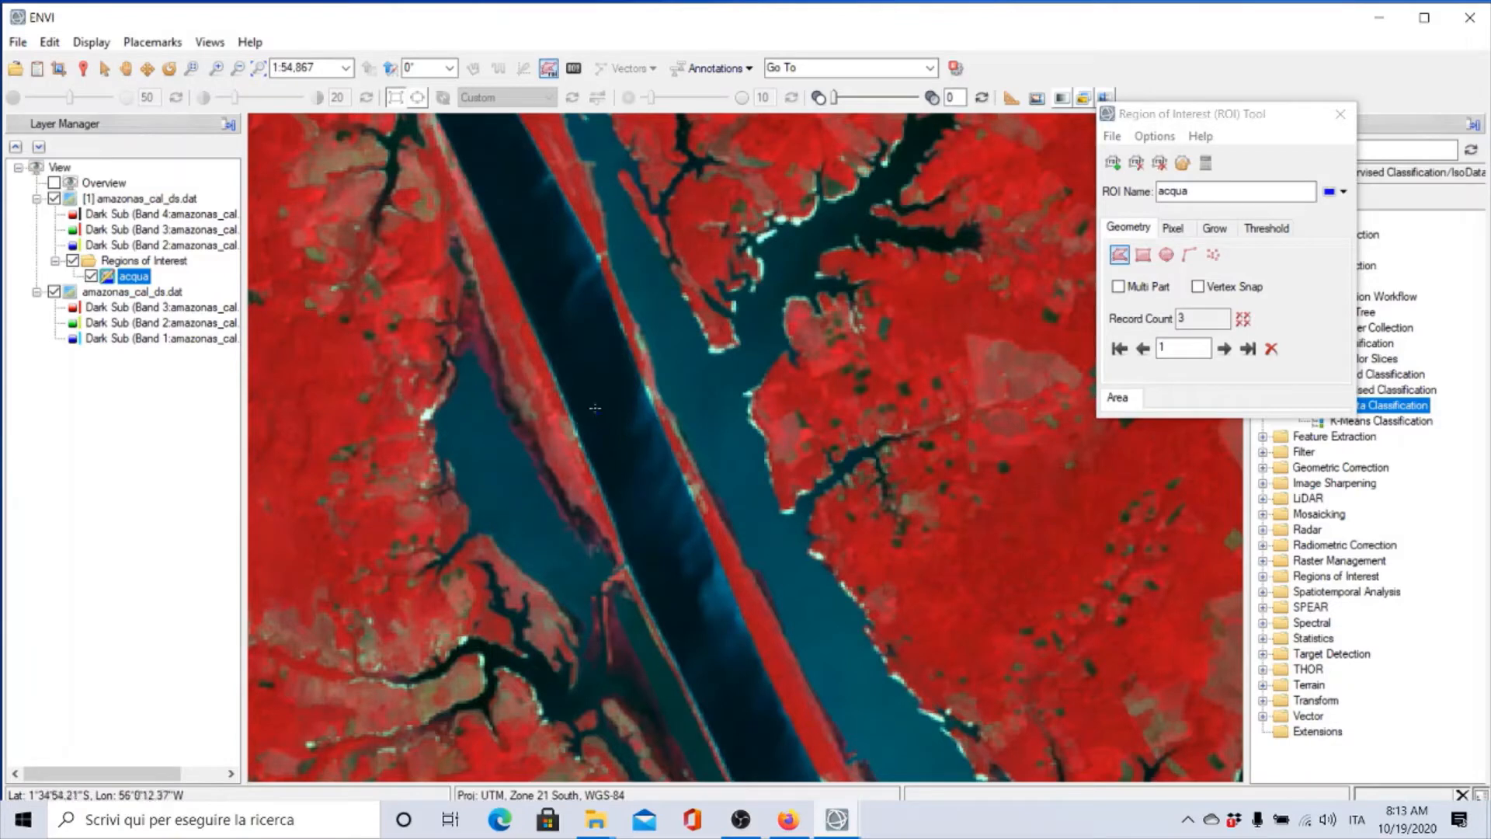
pyautogui.moveTo(546, 254); pyautogui.dragTo(607, 371)
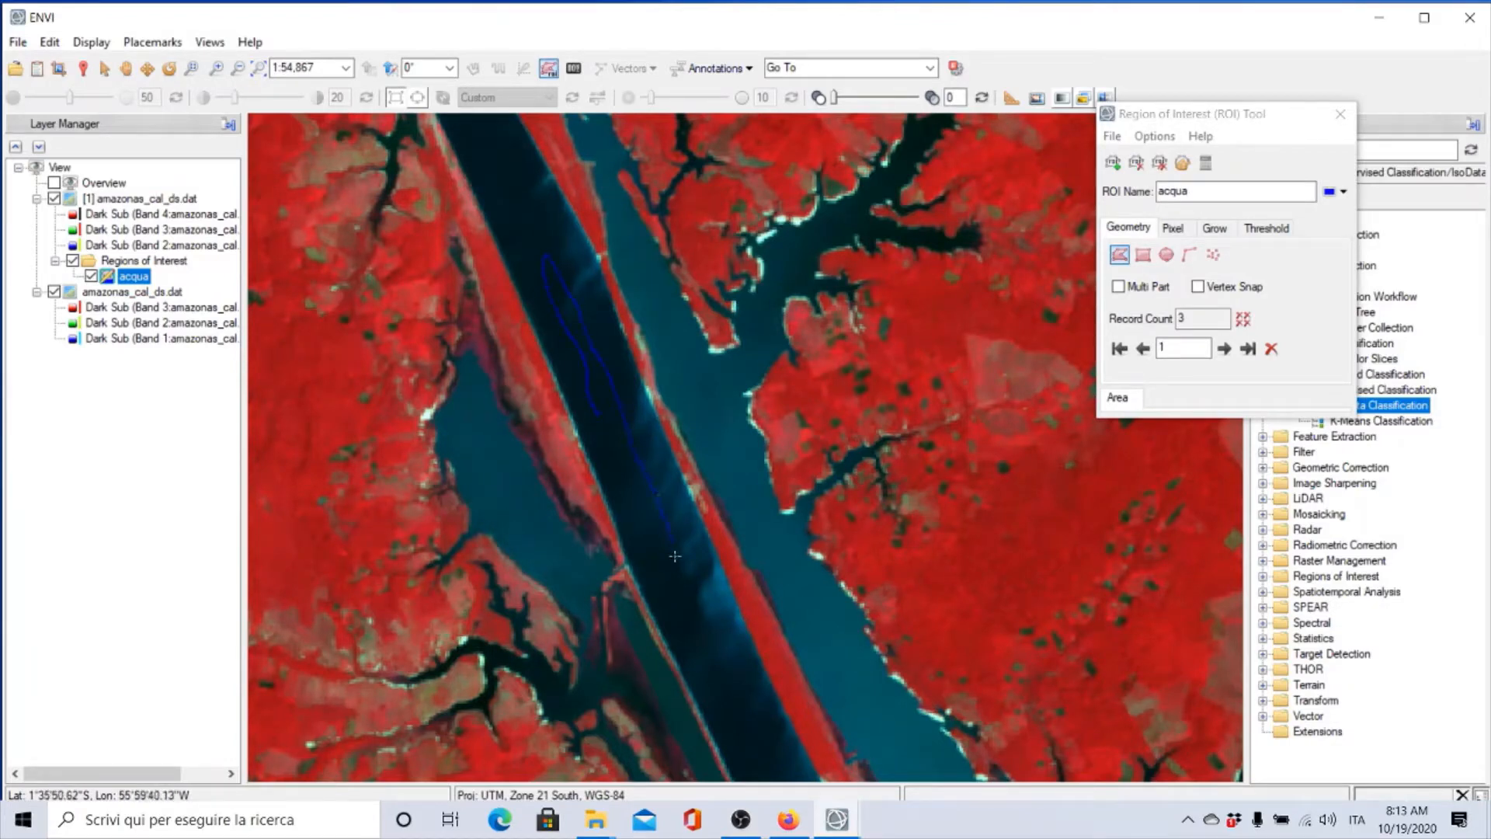
pyautogui.rightClick(607, 425)
pyautogui.click(646, 438)
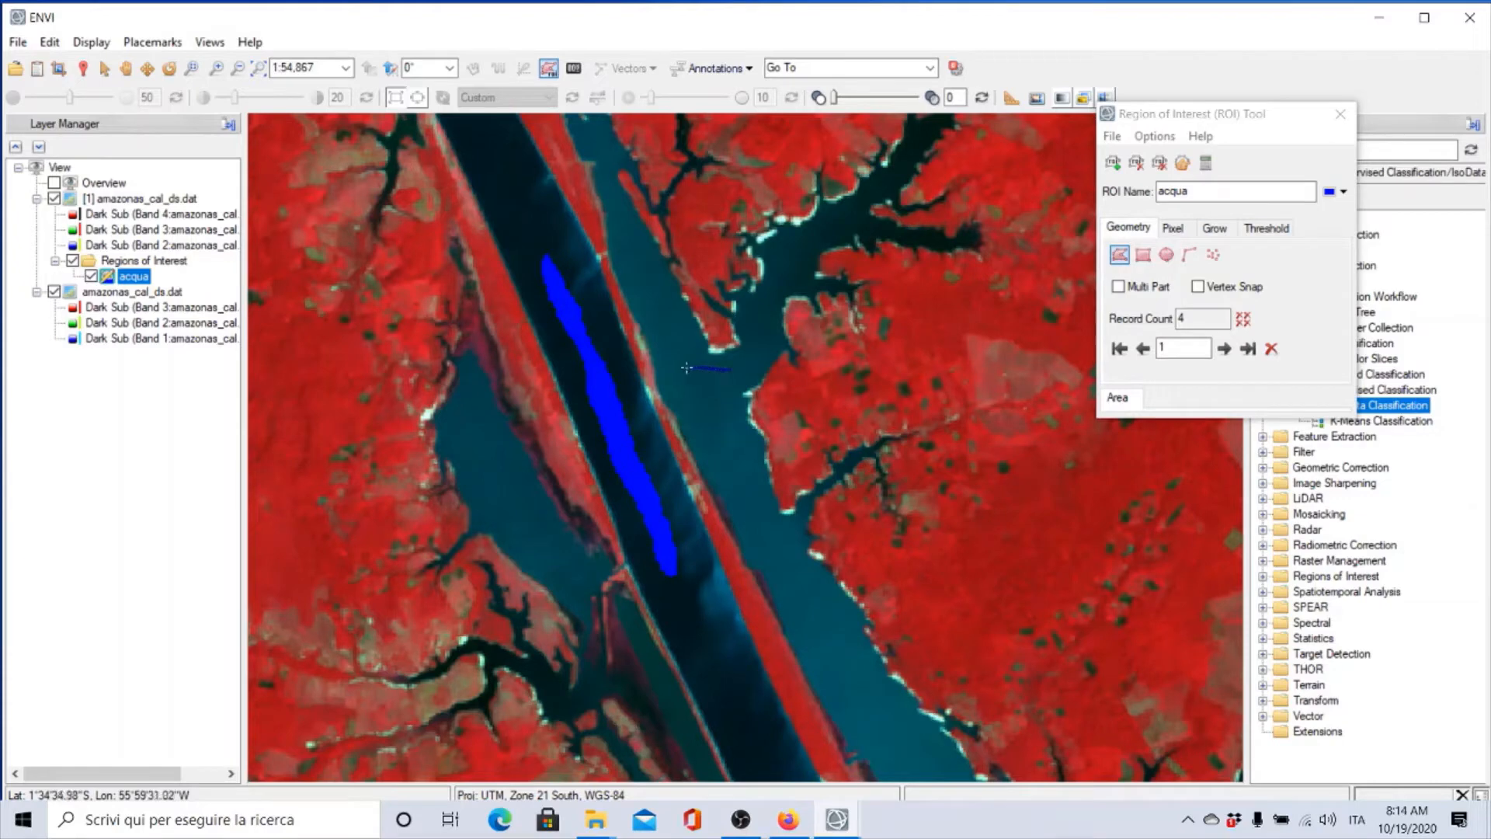
# Step: Add a tapering acqua polygon in the teal side channel just east of the dark river and accept it
pyautogui.moveTo(693, 408); pyautogui.dragTo(739, 478)
pyautogui.moveTo(757, 475); pyautogui.dragTo(721, 395)
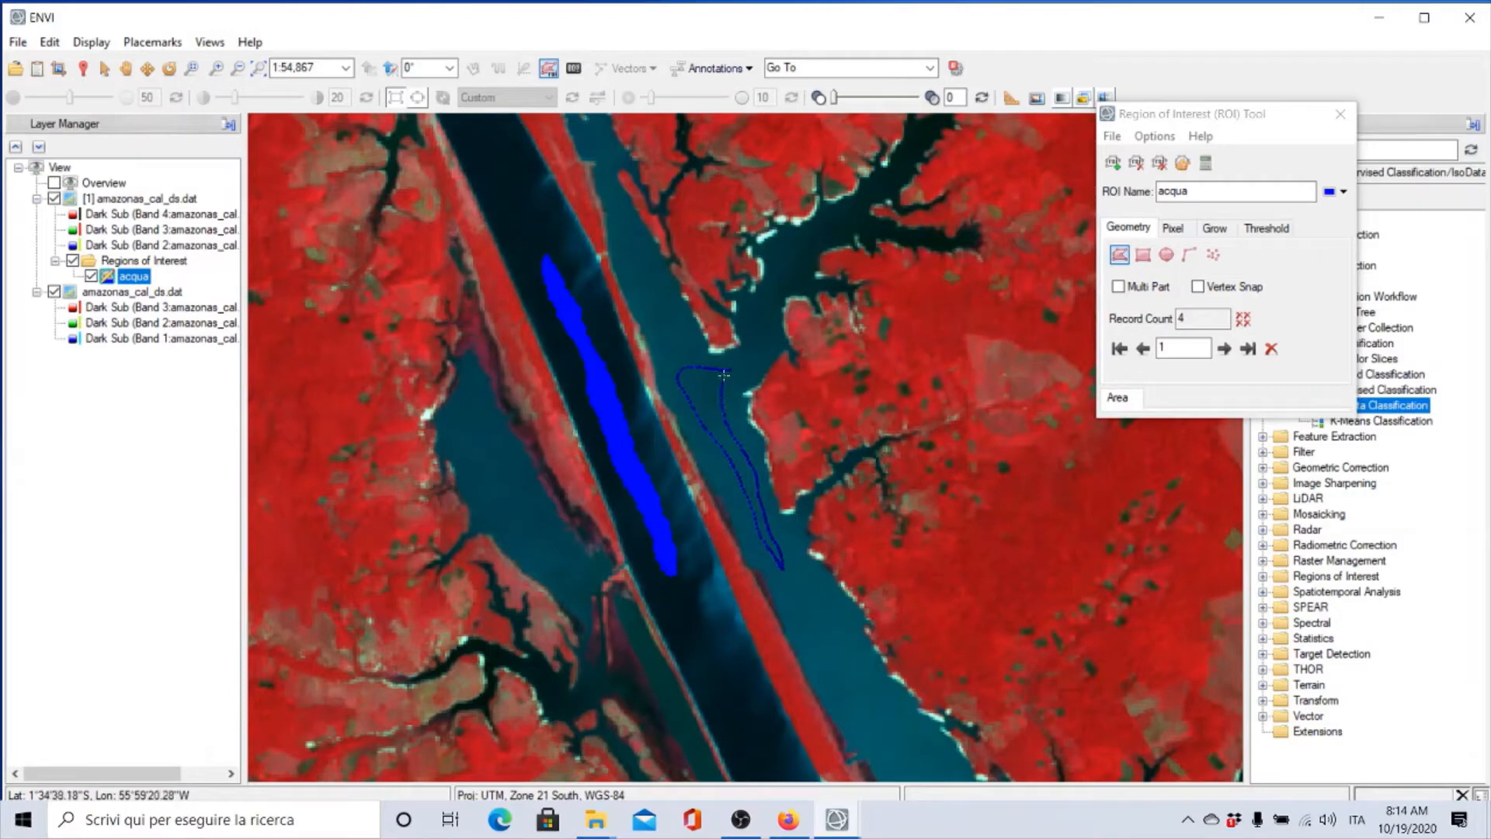
pyautogui.rightClick(723, 375)
pyautogui.click(738, 389)
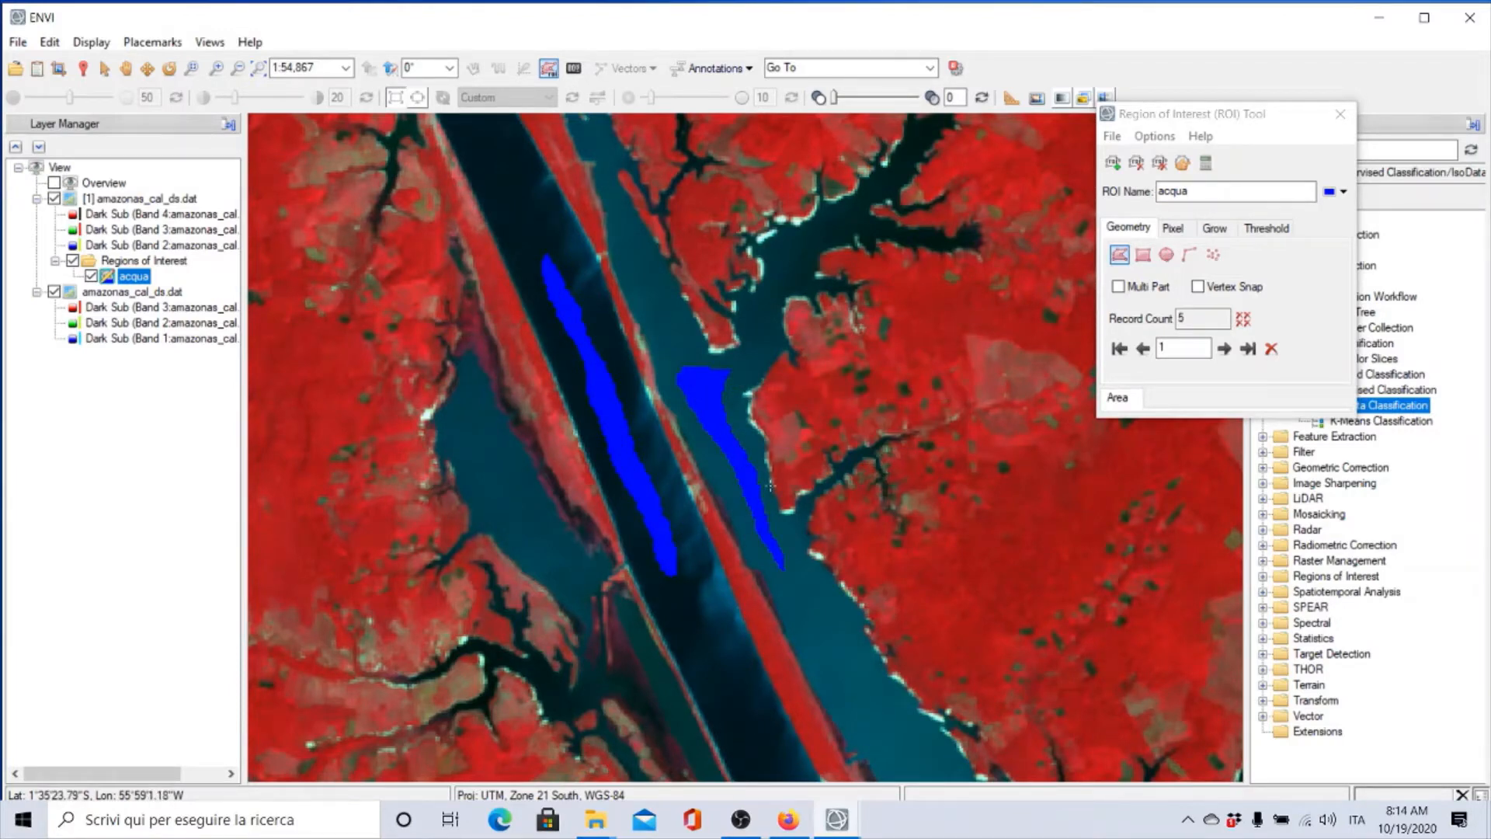
# Step: Add a large rounded acqua polygon in the pale turquoise lake at the image's southern edge and accept it
pyautogui.scroll(-6, 785, 506)
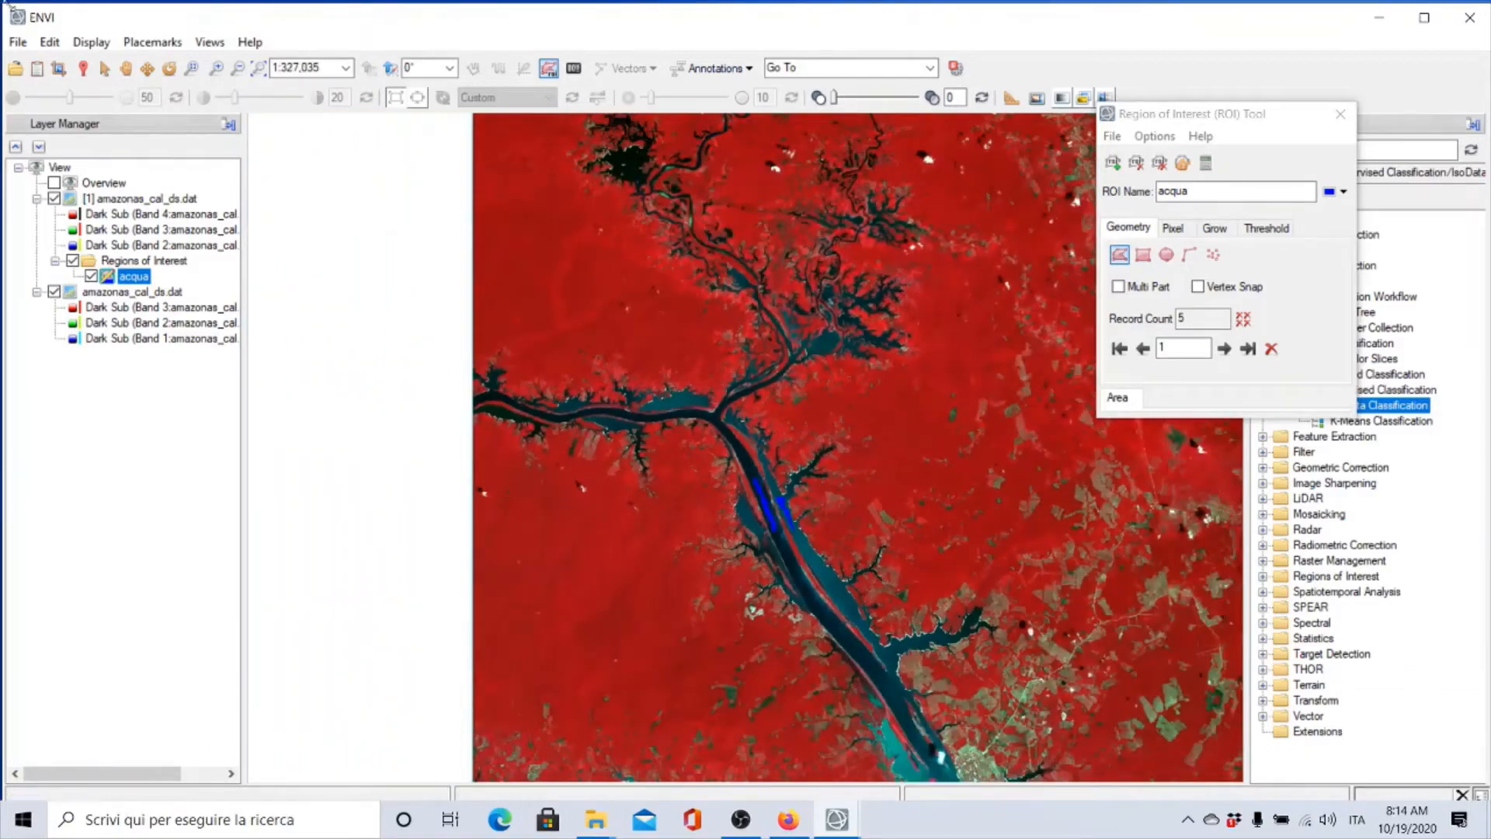
pyautogui.click(122, 72)
pyautogui.moveTo(1033, 608); pyautogui.dragTo(787, 258)
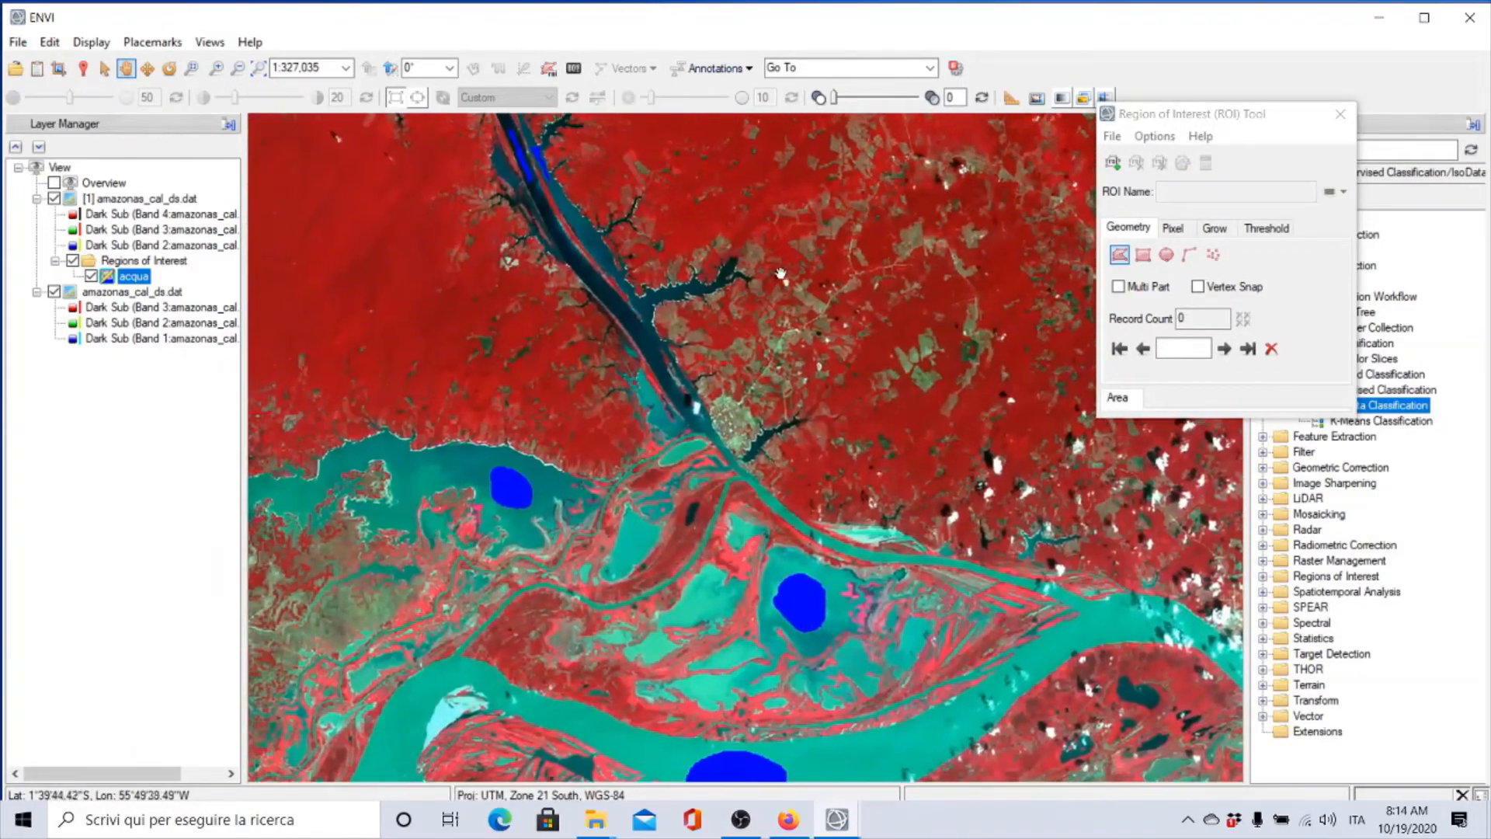
pyautogui.scroll(-3, 780, 274)
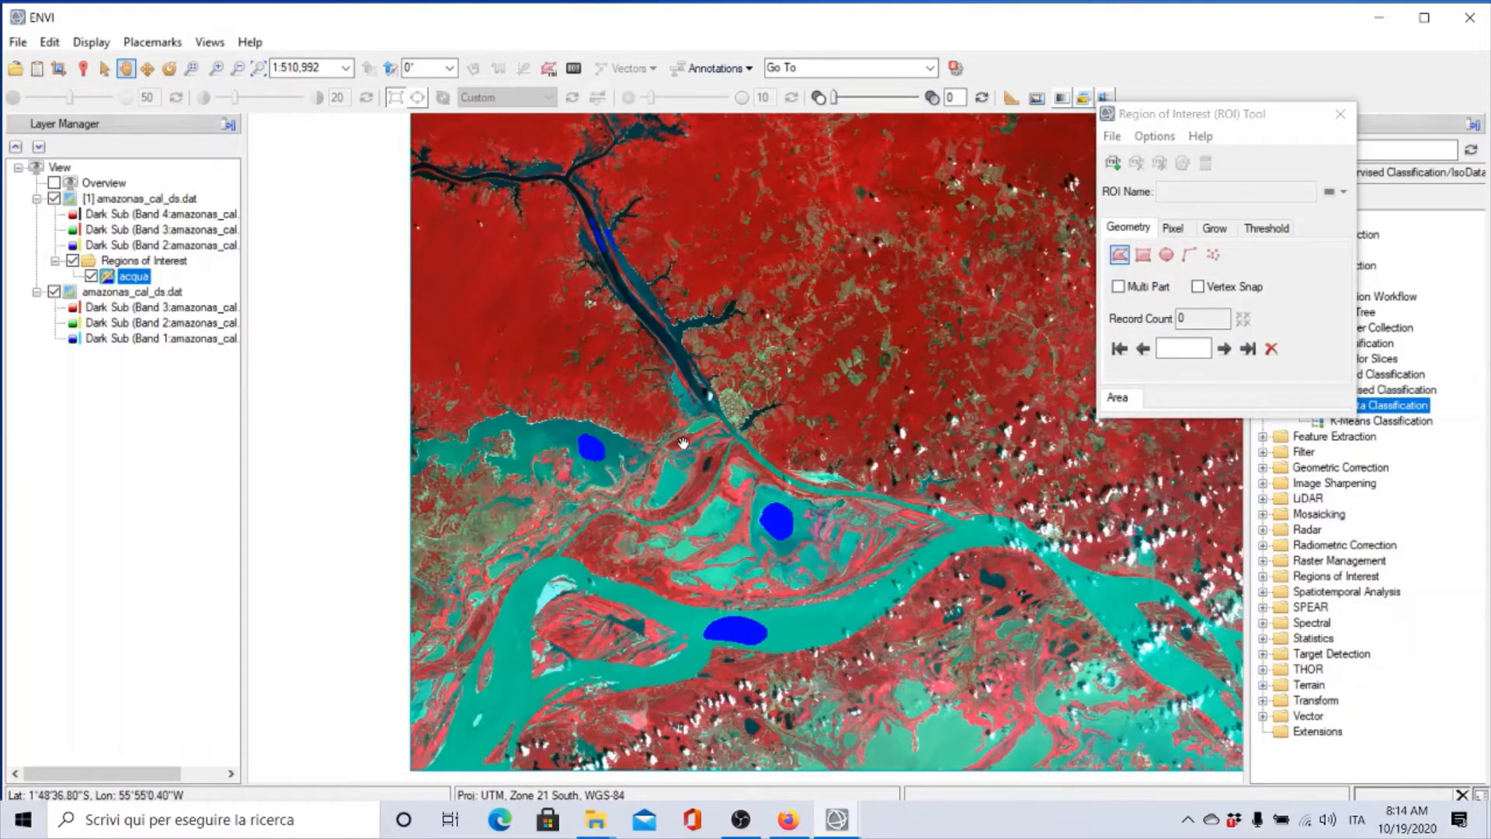
pyautogui.moveTo(971, 722); pyautogui.dragTo(795, 480)
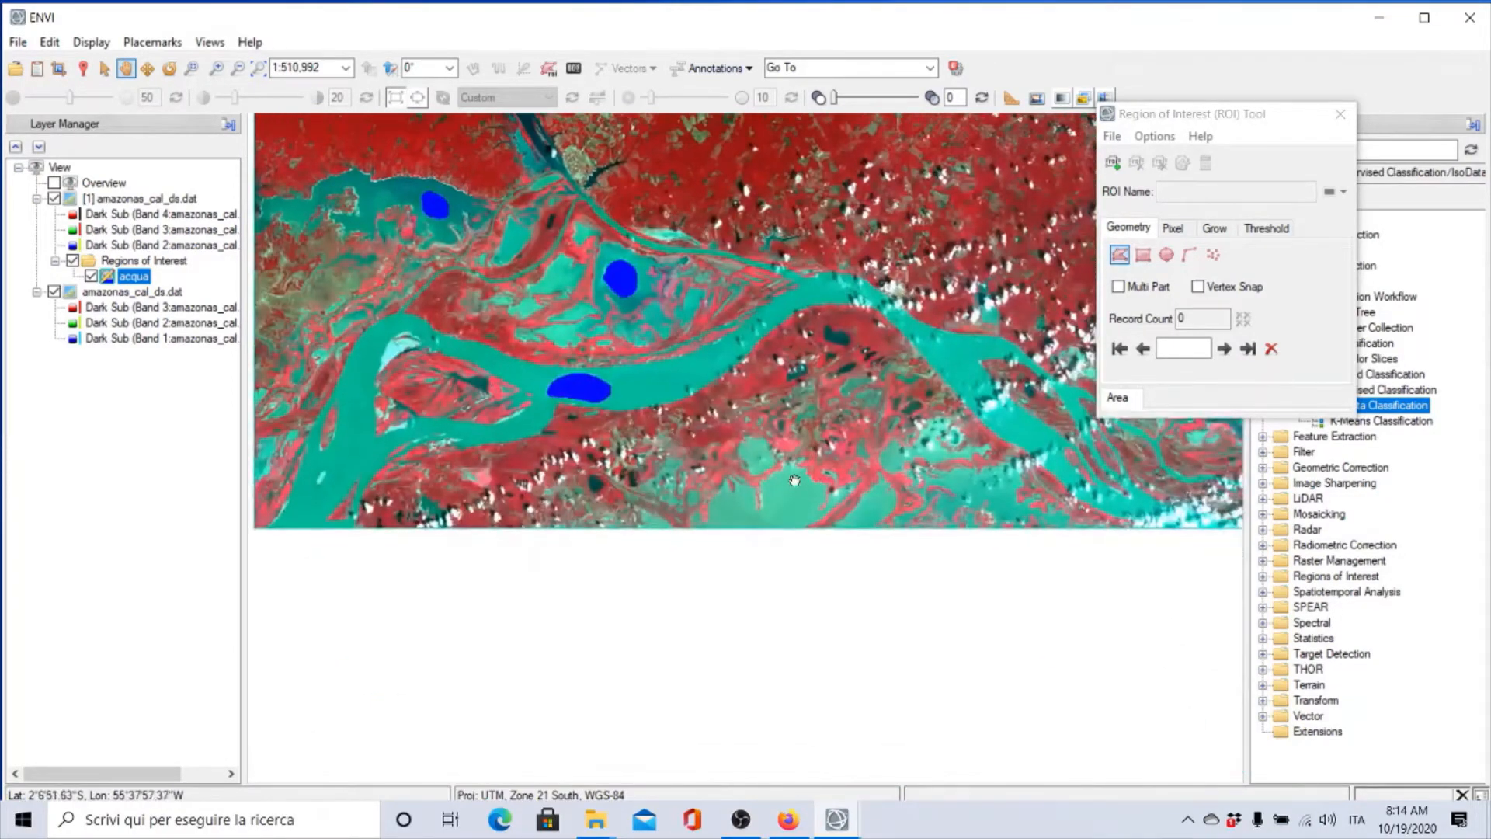
pyautogui.scroll(2, 794, 480)
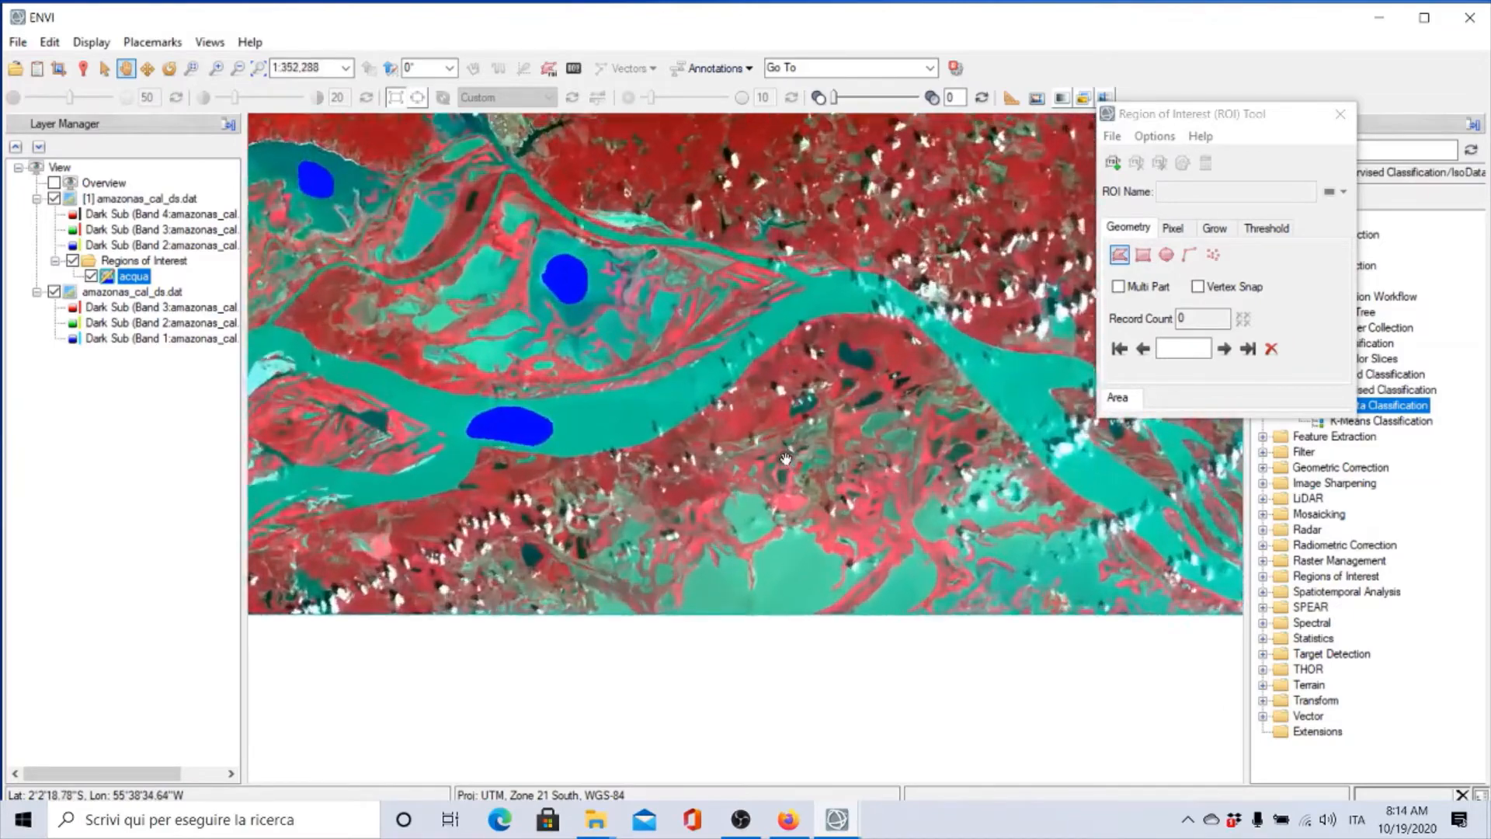
pyautogui.scroll(6, 791, 614)
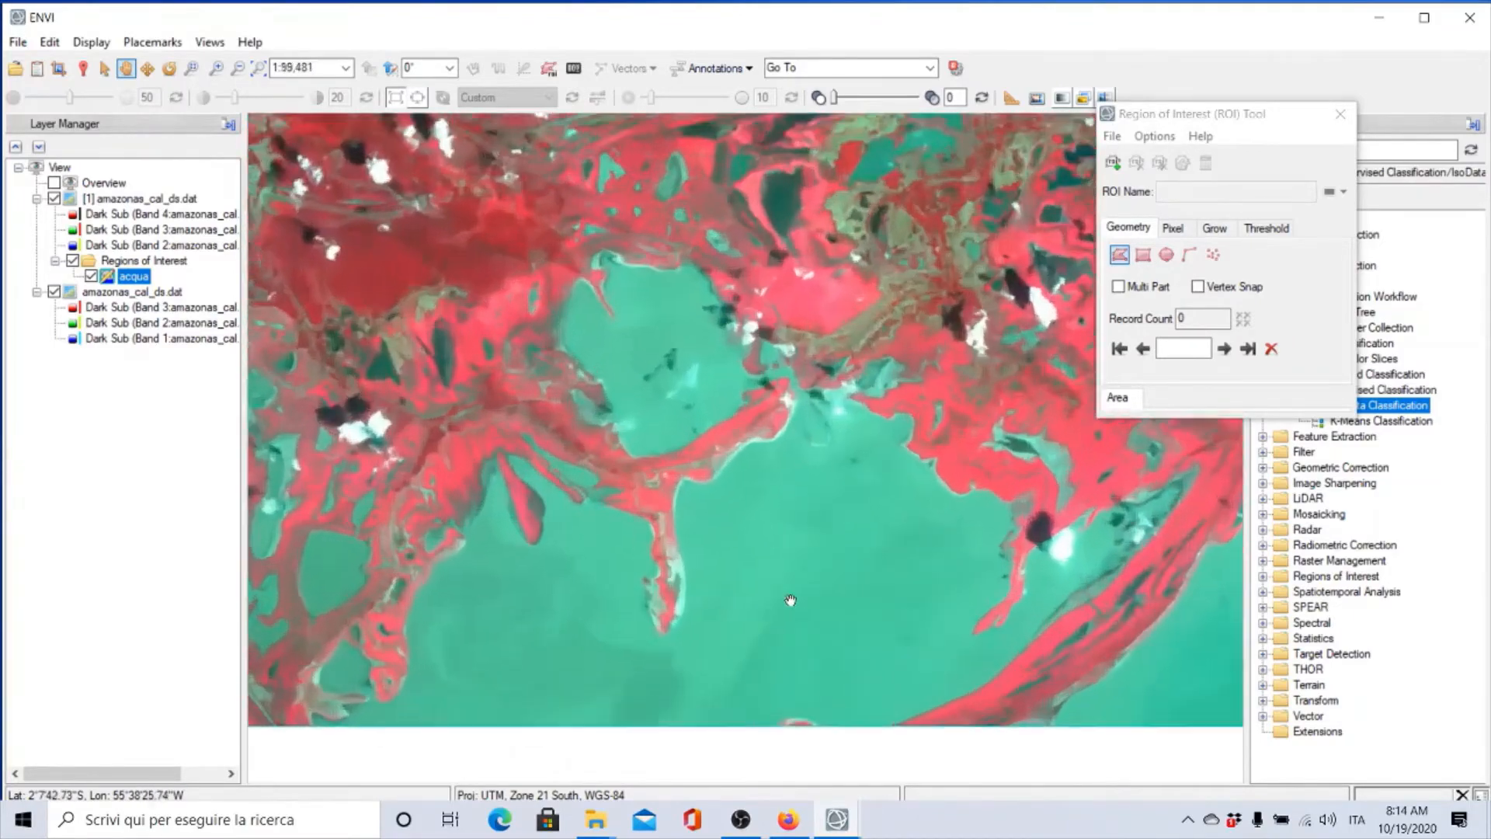
pyautogui.scroll(1, 791, 601)
pyautogui.click(1240, 119)
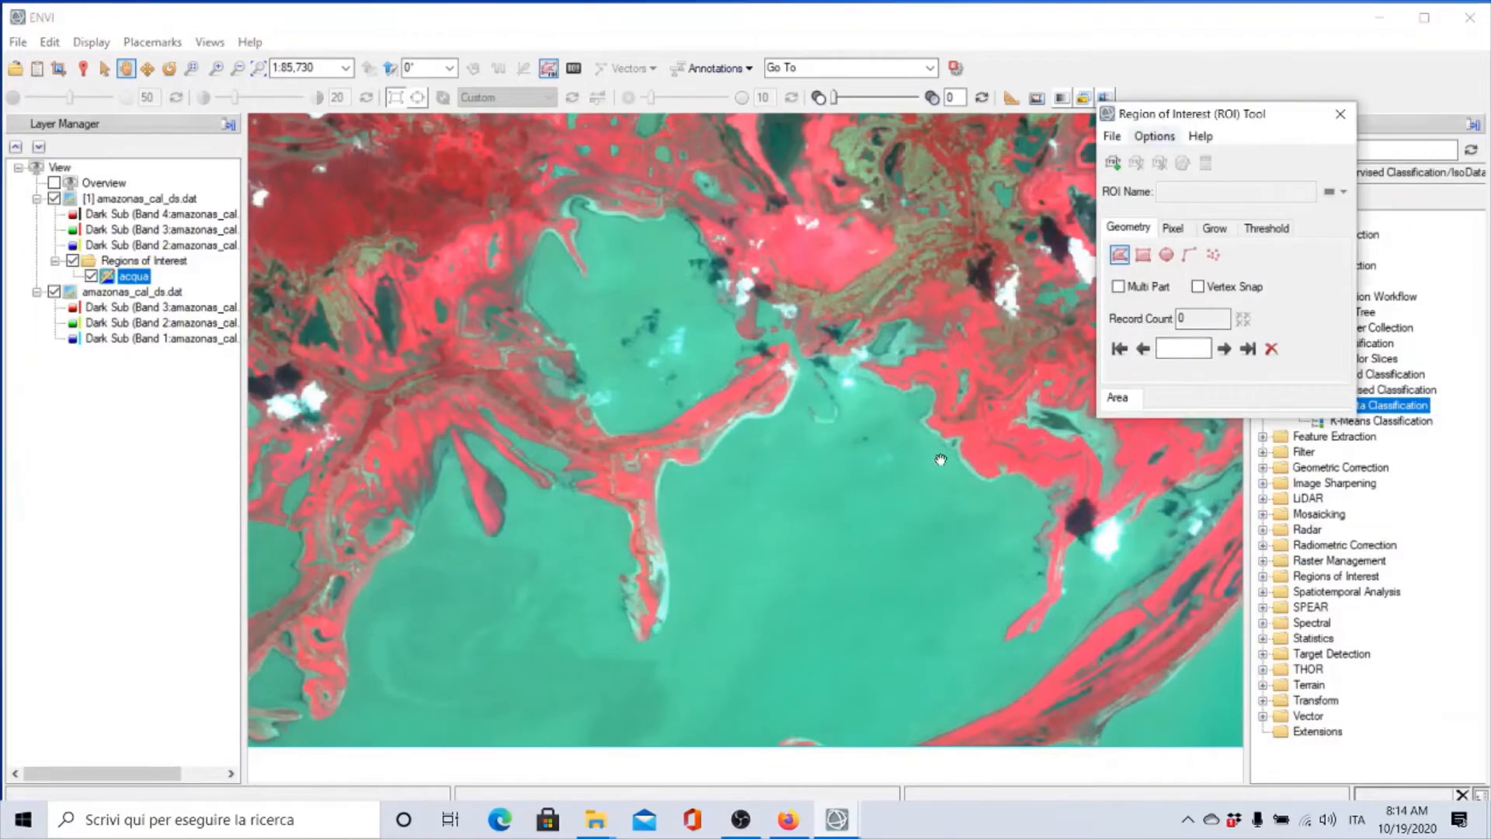
pyautogui.moveTo(722, 621)
pyautogui.mouseDown()
pyautogui.moveTo(734, 510)
pyautogui.moveTo(884, 487)
pyautogui.moveTo(971, 666)
pyautogui.moveTo(891, 694)
pyautogui.moveTo(787, 700)
pyautogui.moveTo(721, 633)
pyautogui.mouseUp()
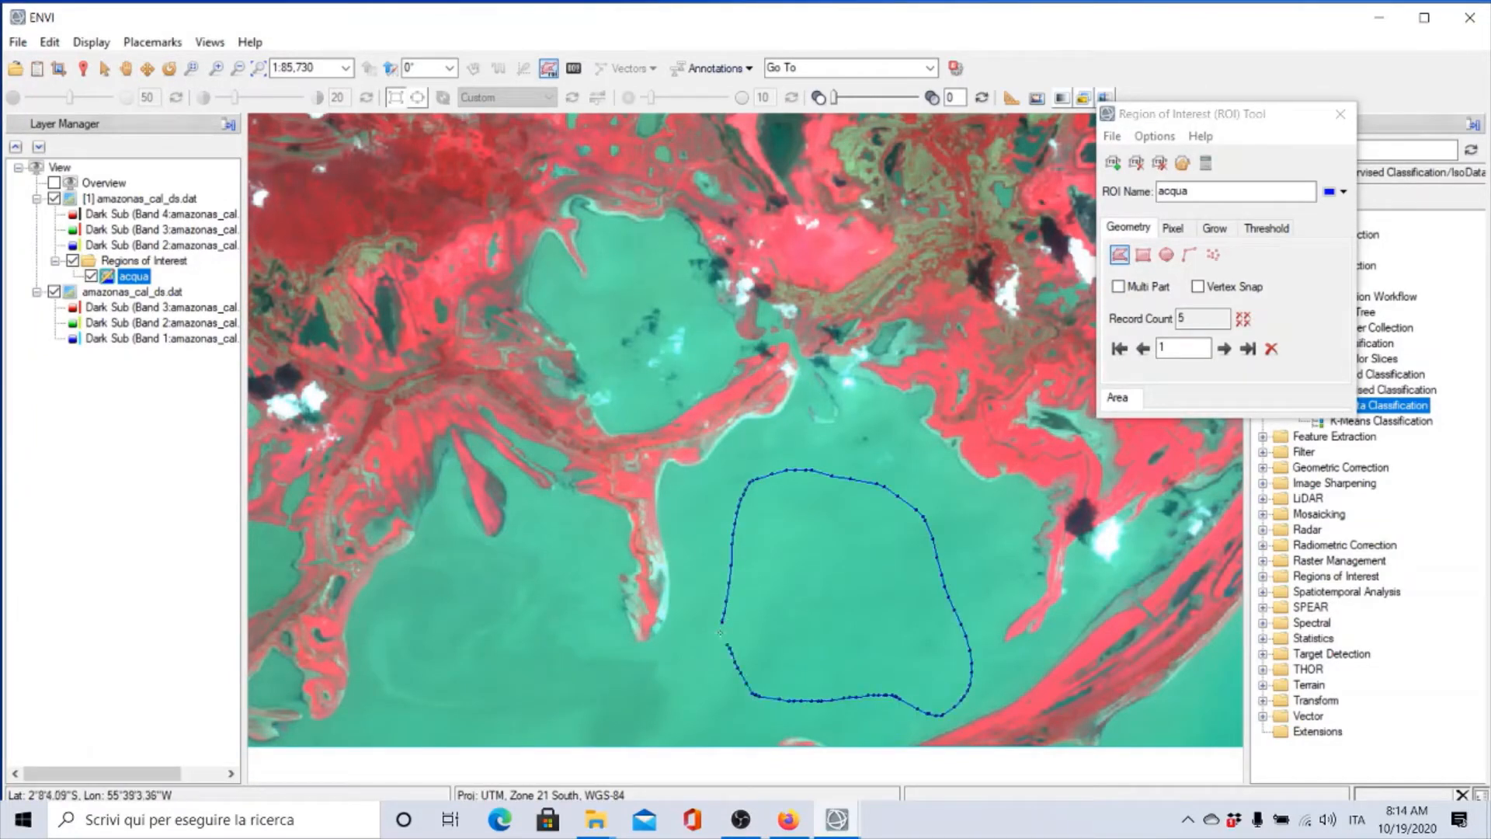
pyautogui.rightClick(721, 632)
pyautogui.click(785, 639)
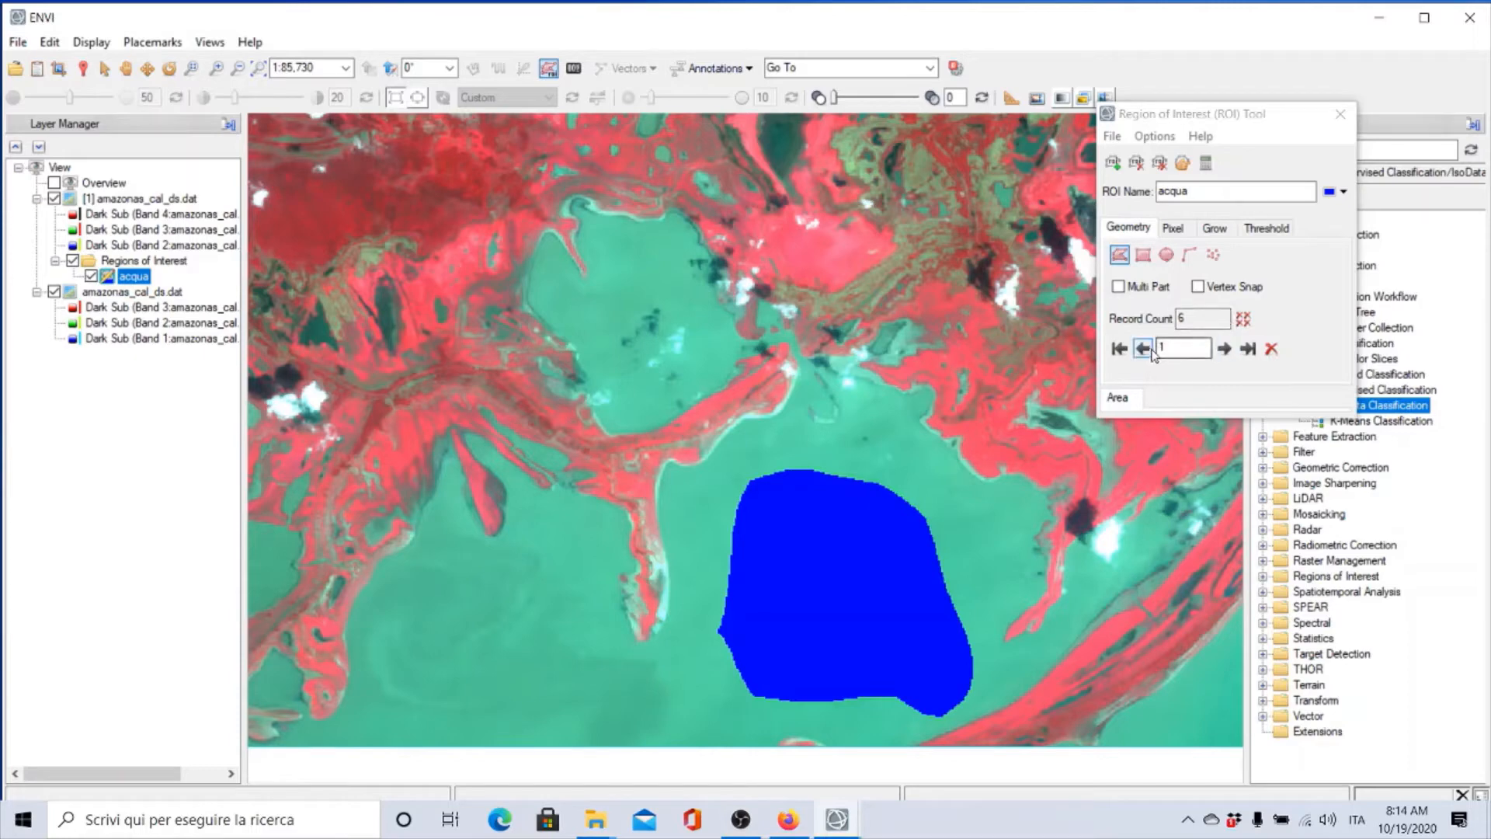
# Step: Step through all the acqua polygon records in turn to review each one on the image
pyautogui.click(1225, 349)
pyautogui.click(1224, 349)
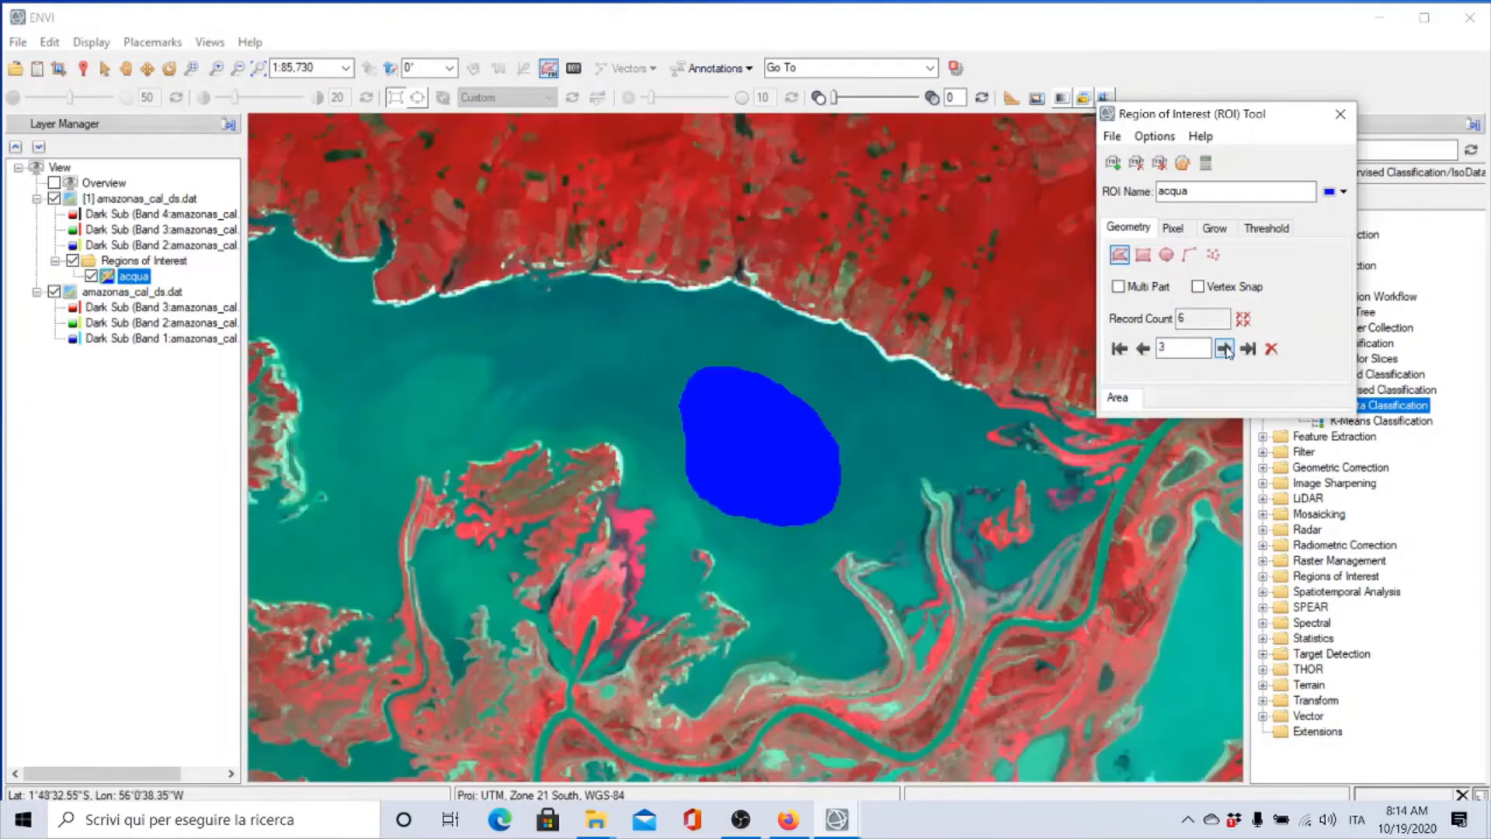
pyautogui.click(1224, 348)
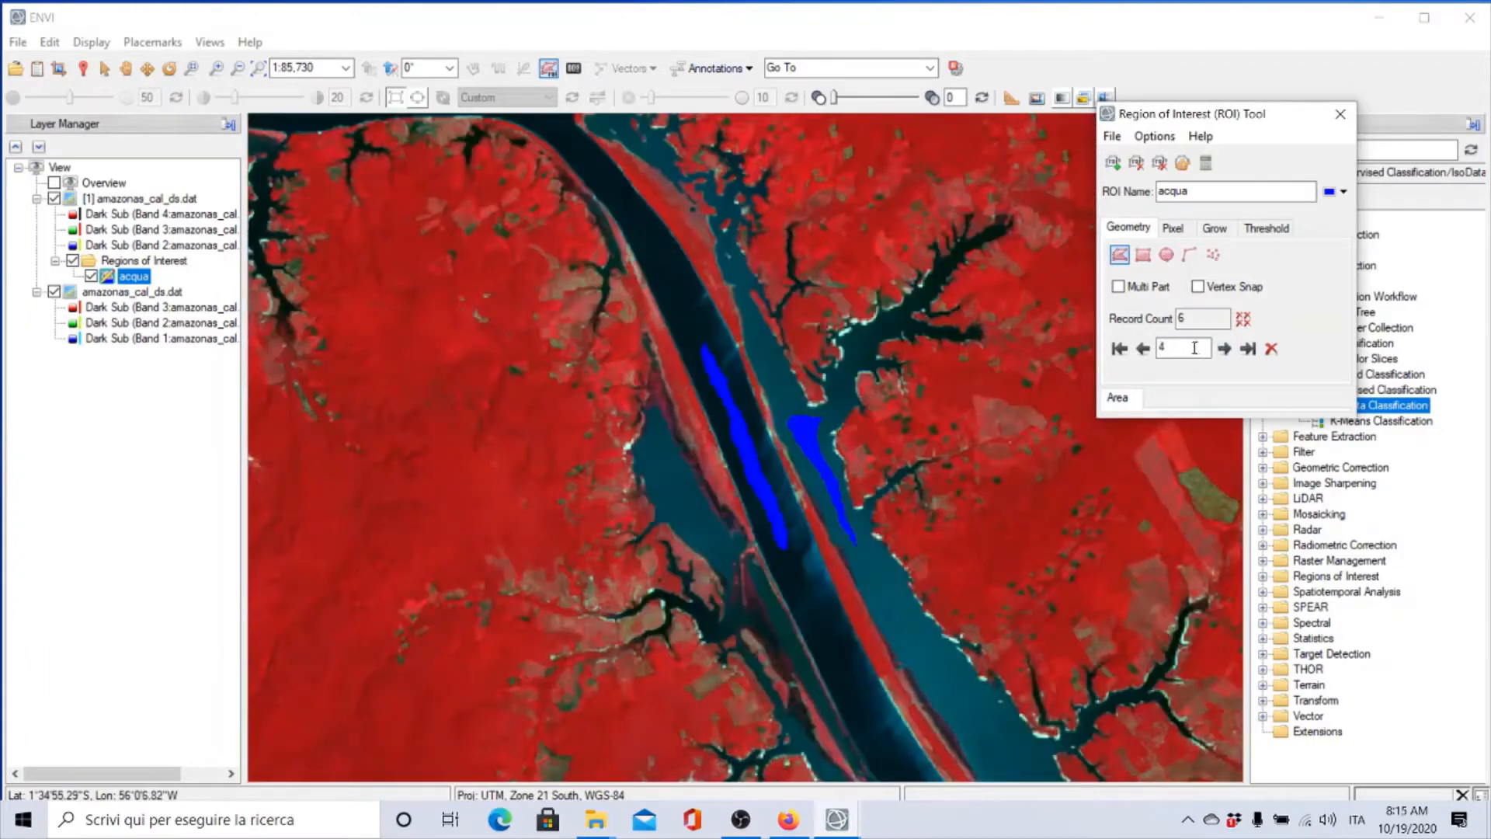
pyautogui.click(1225, 349)
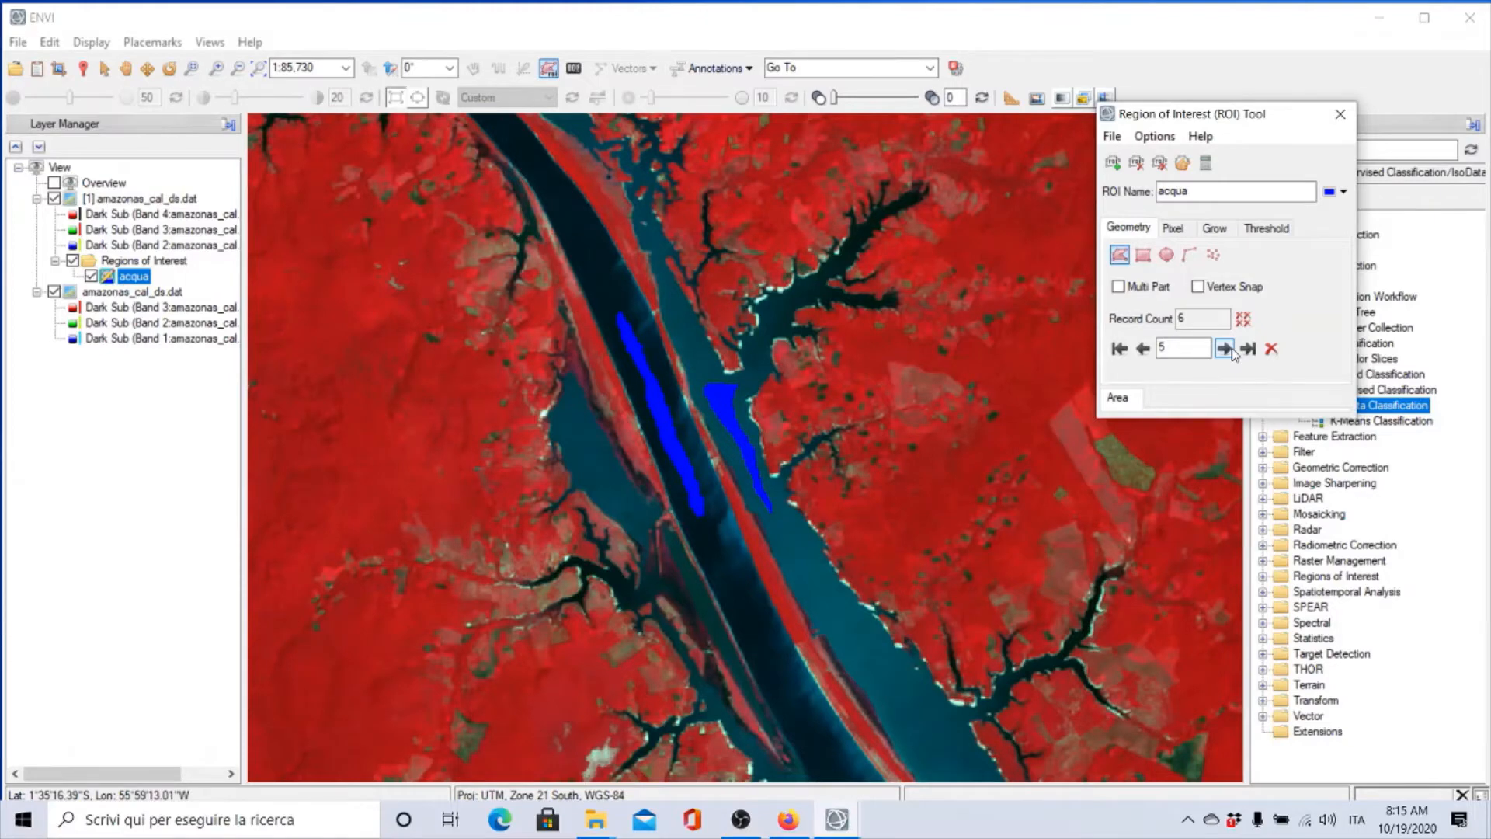
pyautogui.click(1225, 349)
pyautogui.click(1231, 349)
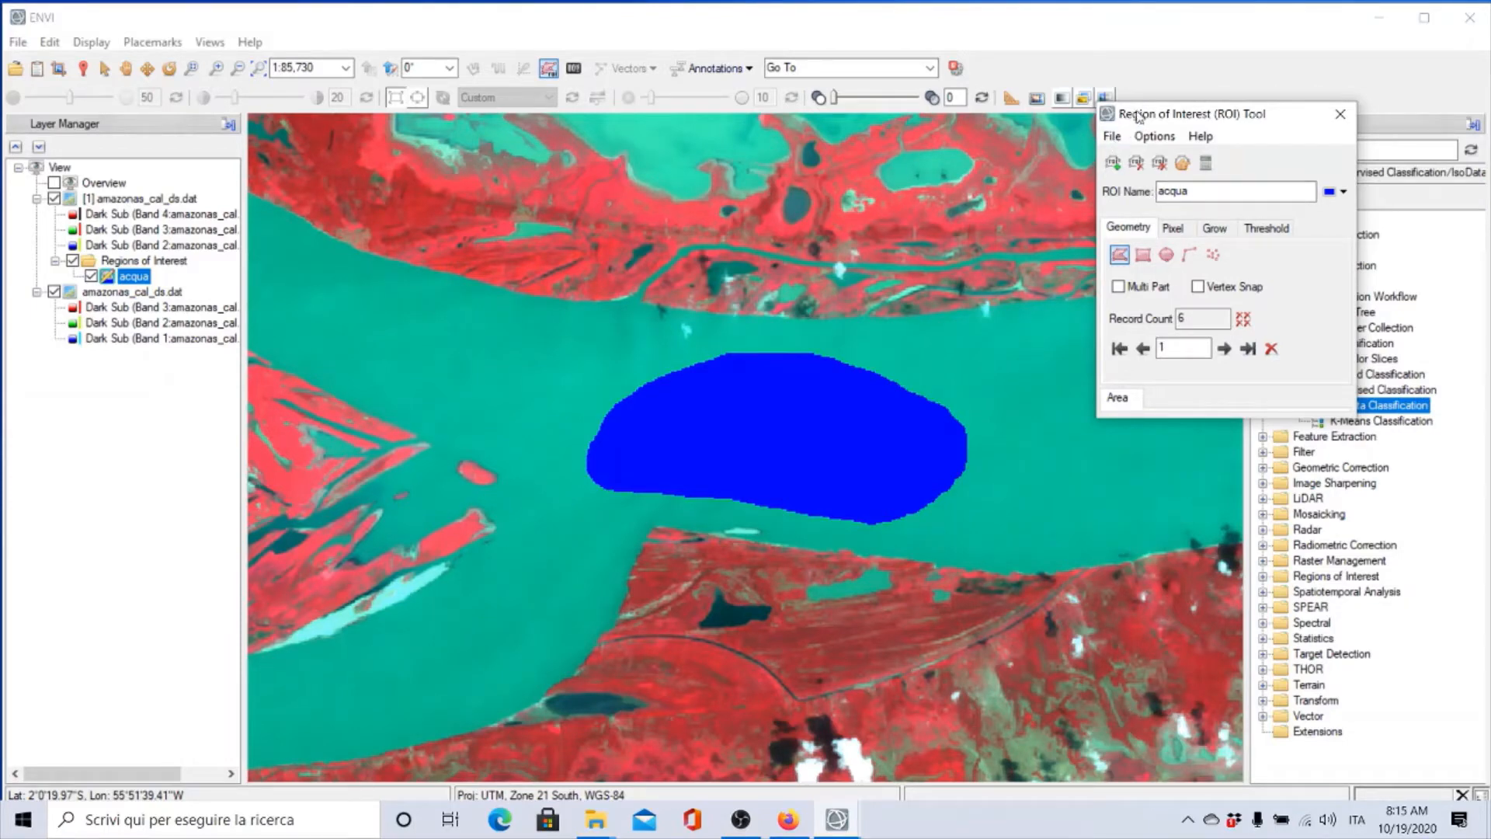
# Step: Start saving the acqua ROI to an XML file and browse for its output location
pyautogui.click(1113, 137)
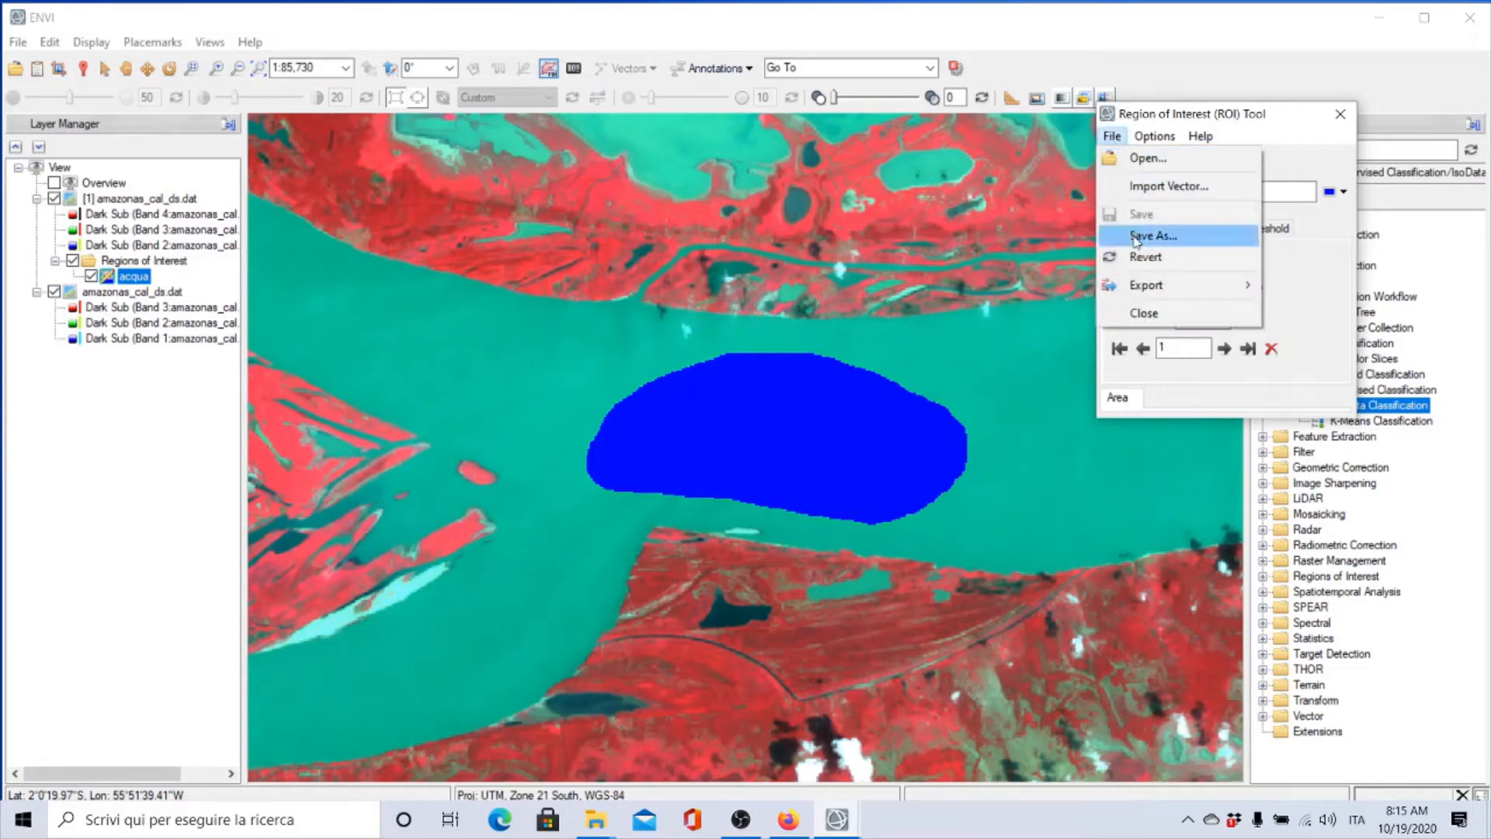
pyautogui.click(1138, 237)
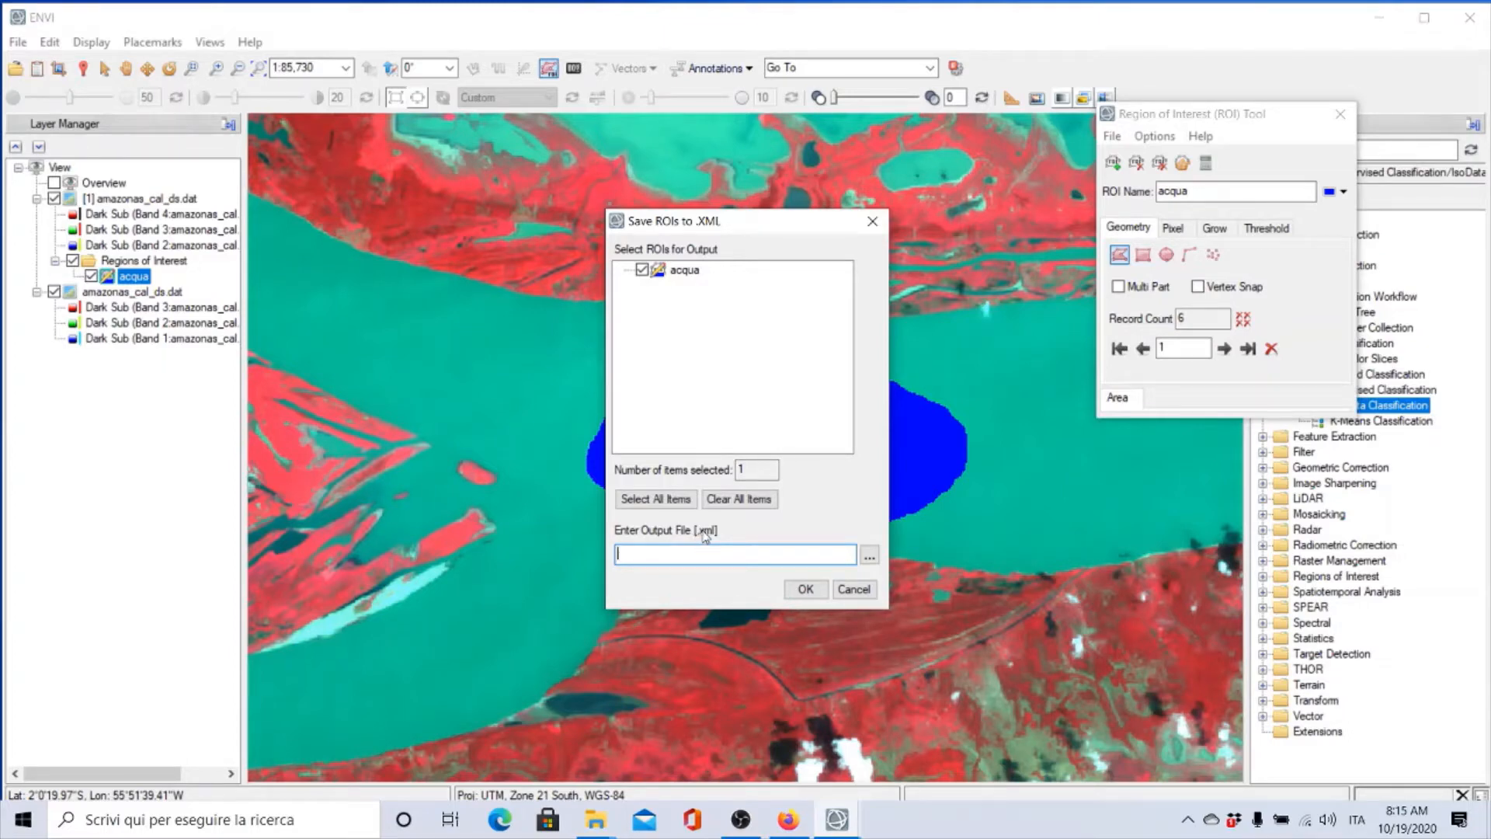
pyautogui.click(869, 556)
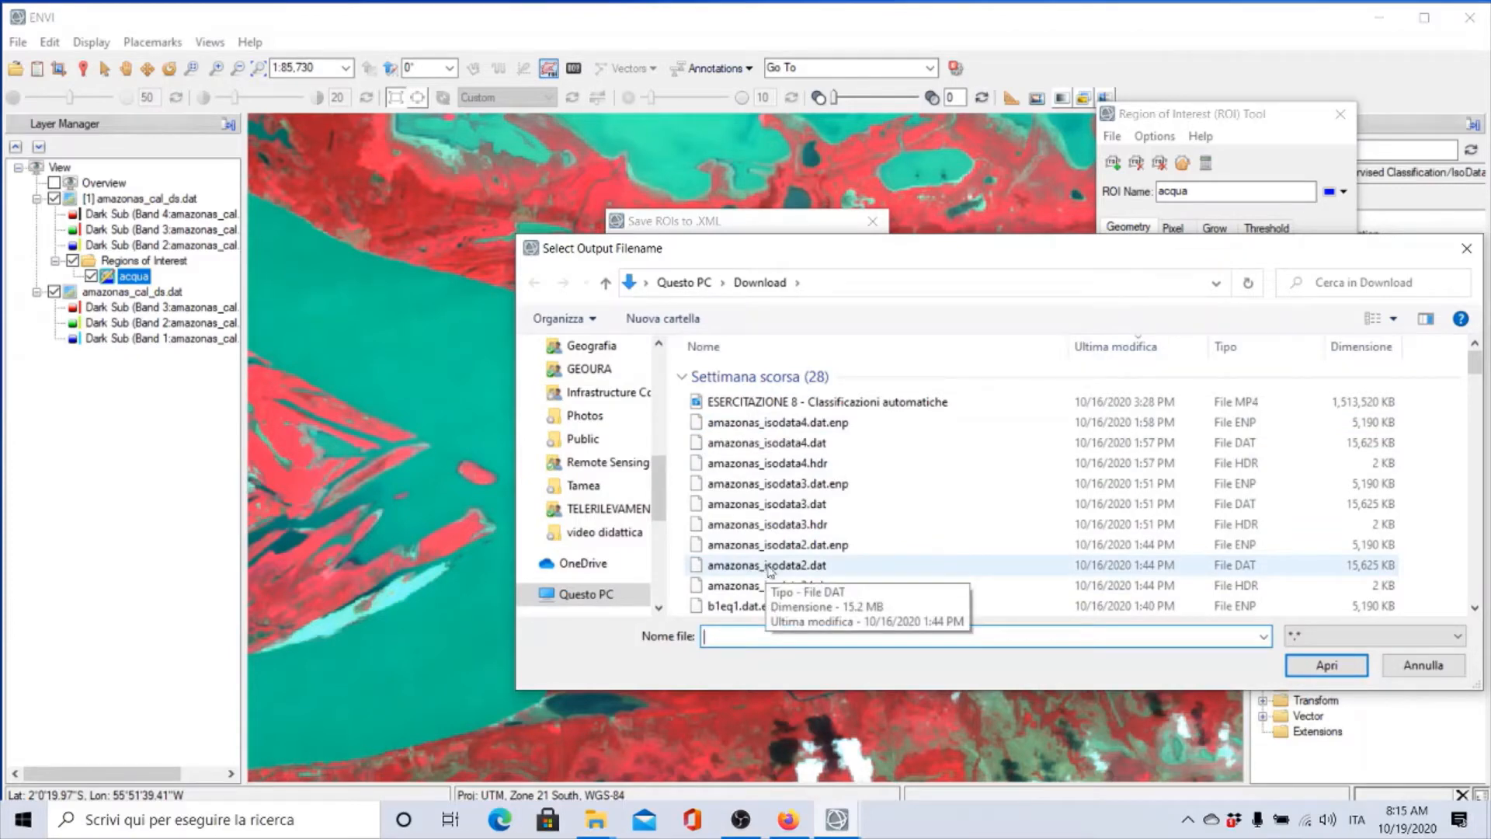
# Step: Try to name the ROI output file roi_amazonas.xml in the Download folder
pyautogui.write('roi')
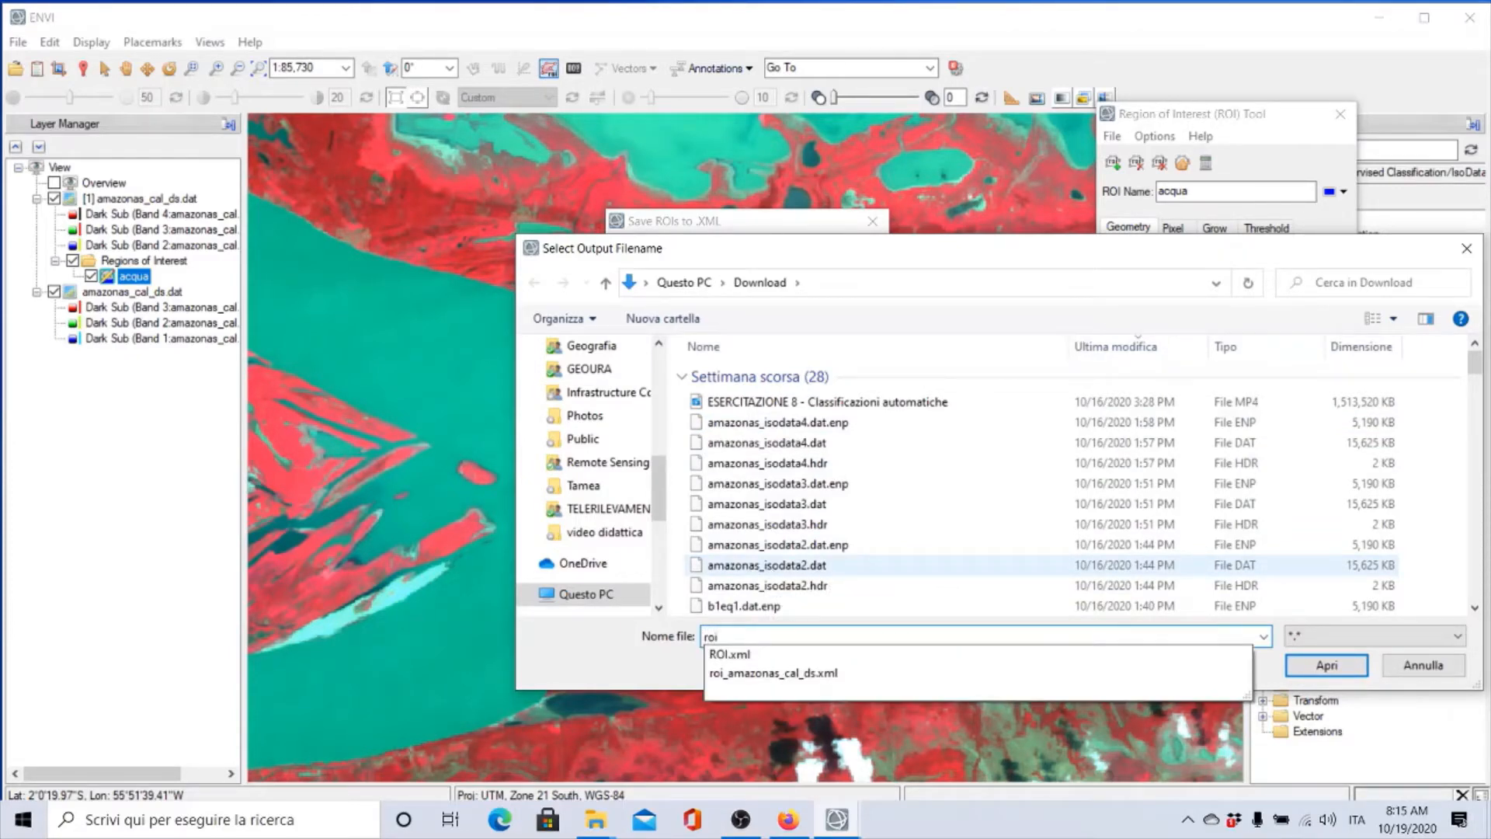
pyautogui.write('amazonas.')
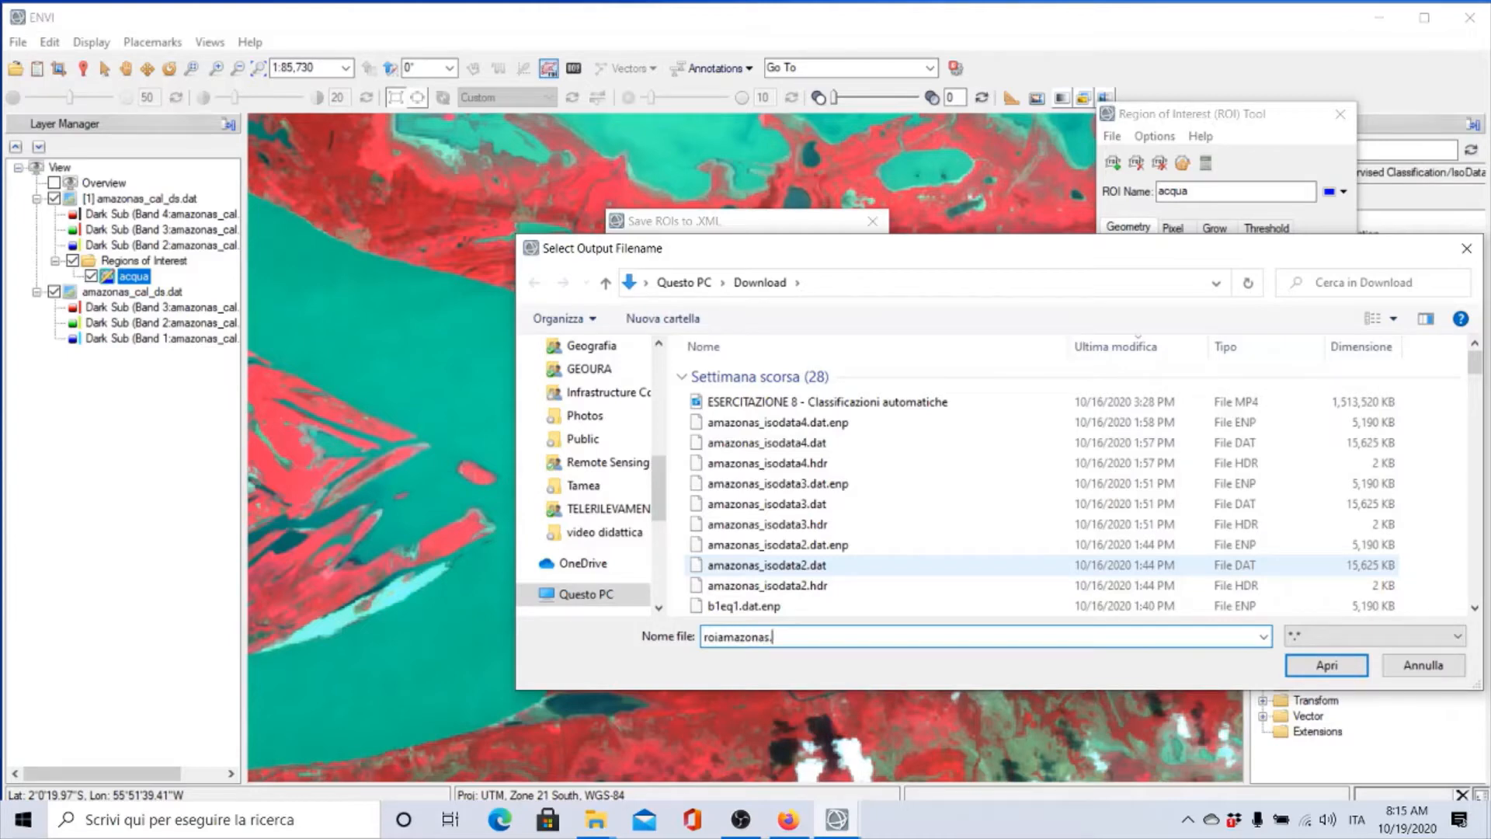
pyautogui.write('xml')
pyautogui.click(714, 637)
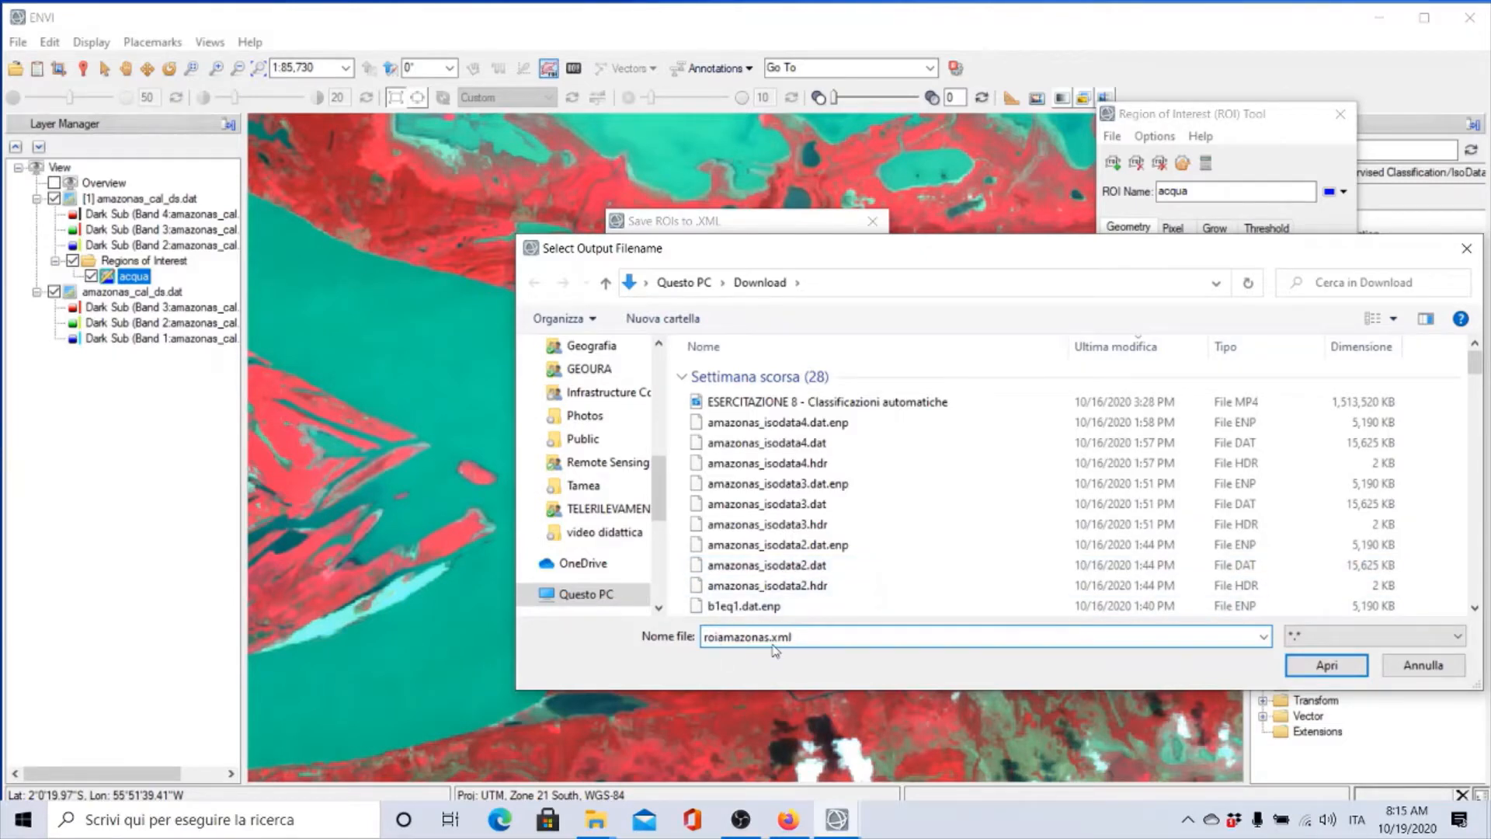
pyautogui.write('_')
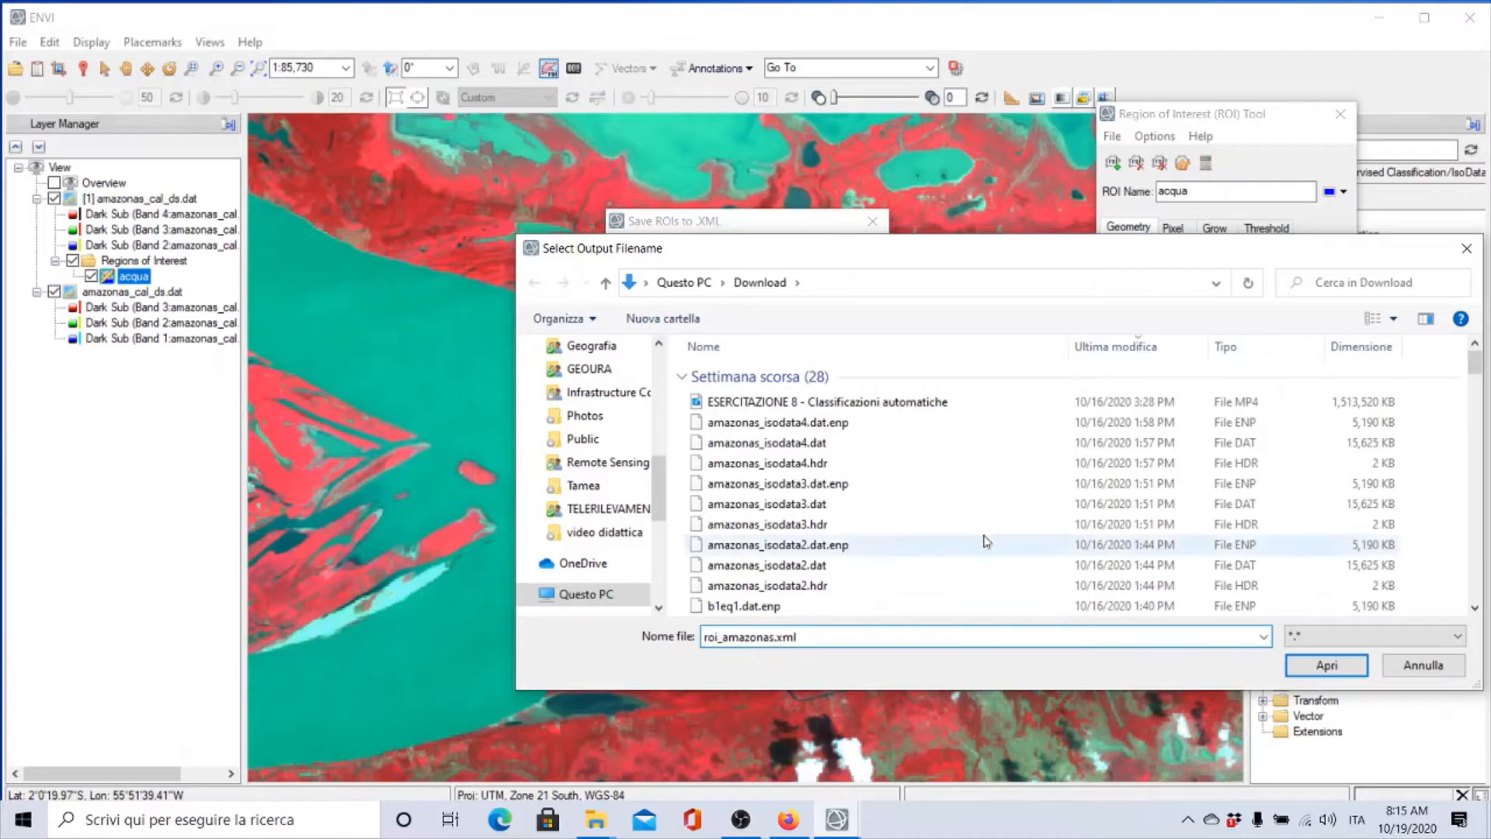
pyautogui.click(1328, 668)
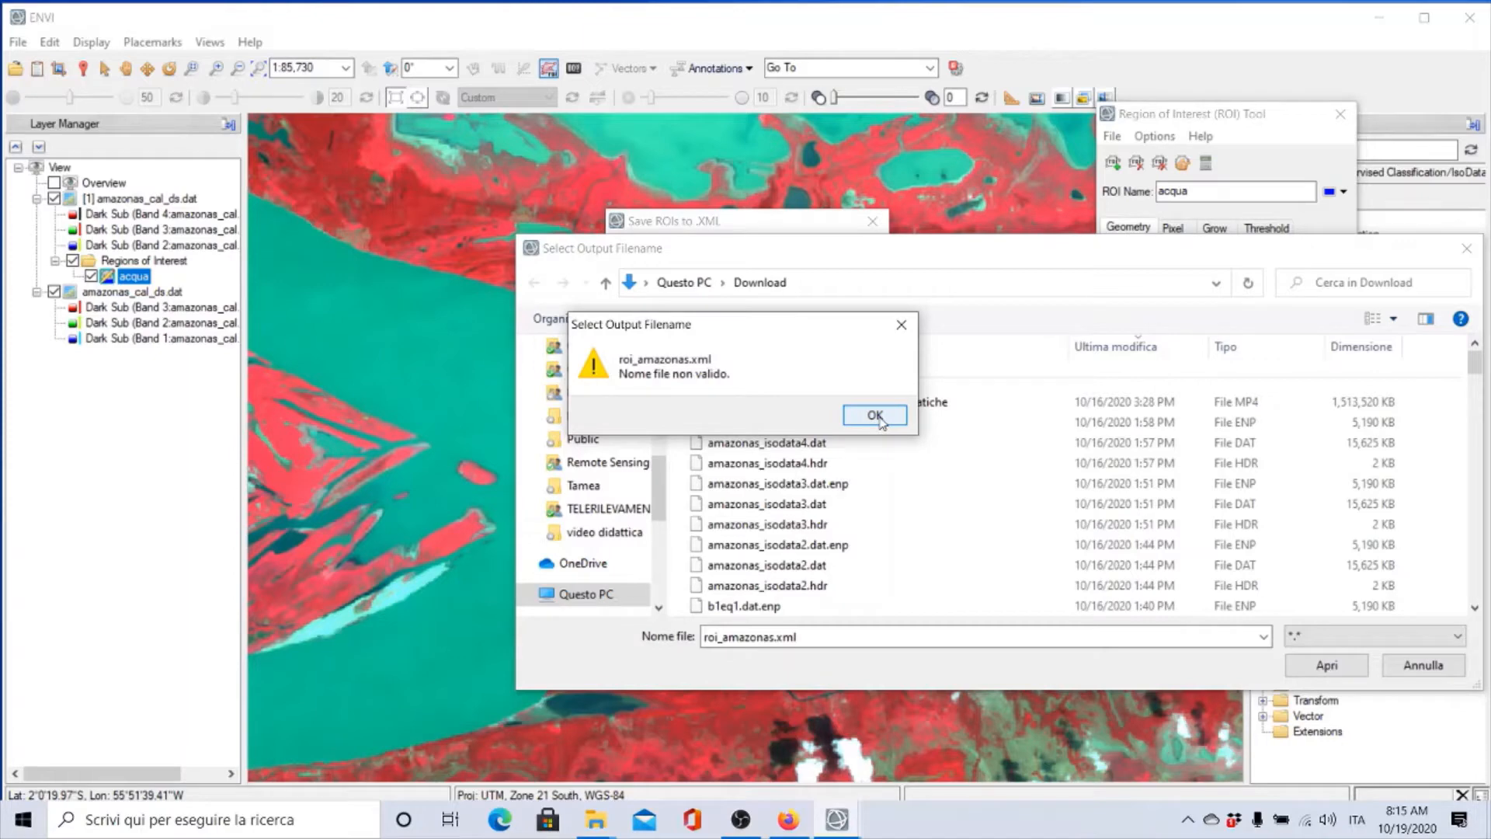
pyautogui.click(876, 415)
# Step: Remove the underscore and try roiamazonas.xml as the ROI output file name
pyautogui.click(722, 636)
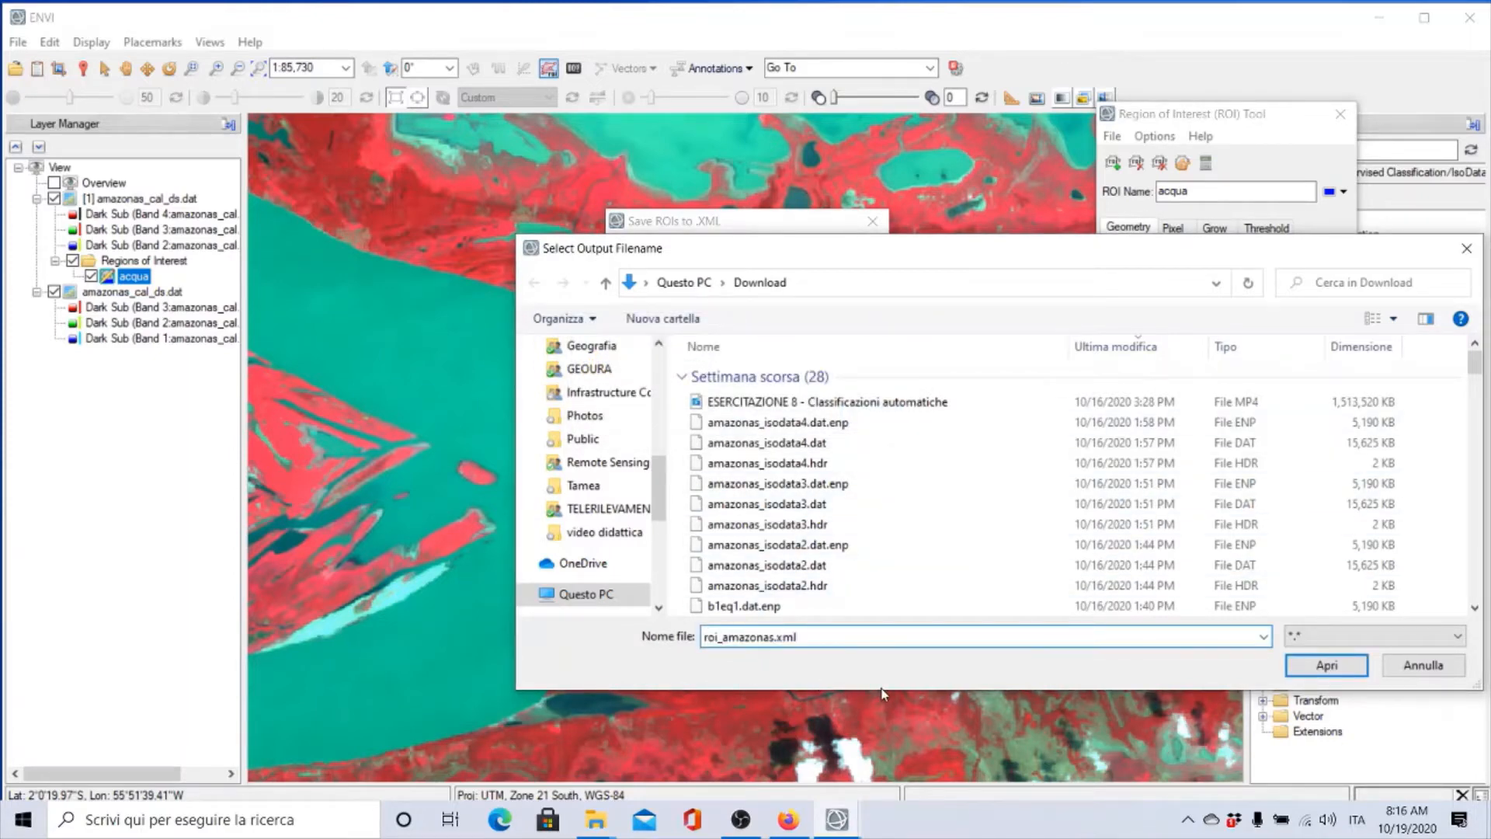
pyautogui.press('BackSpace')
pyautogui.click(1320, 671)
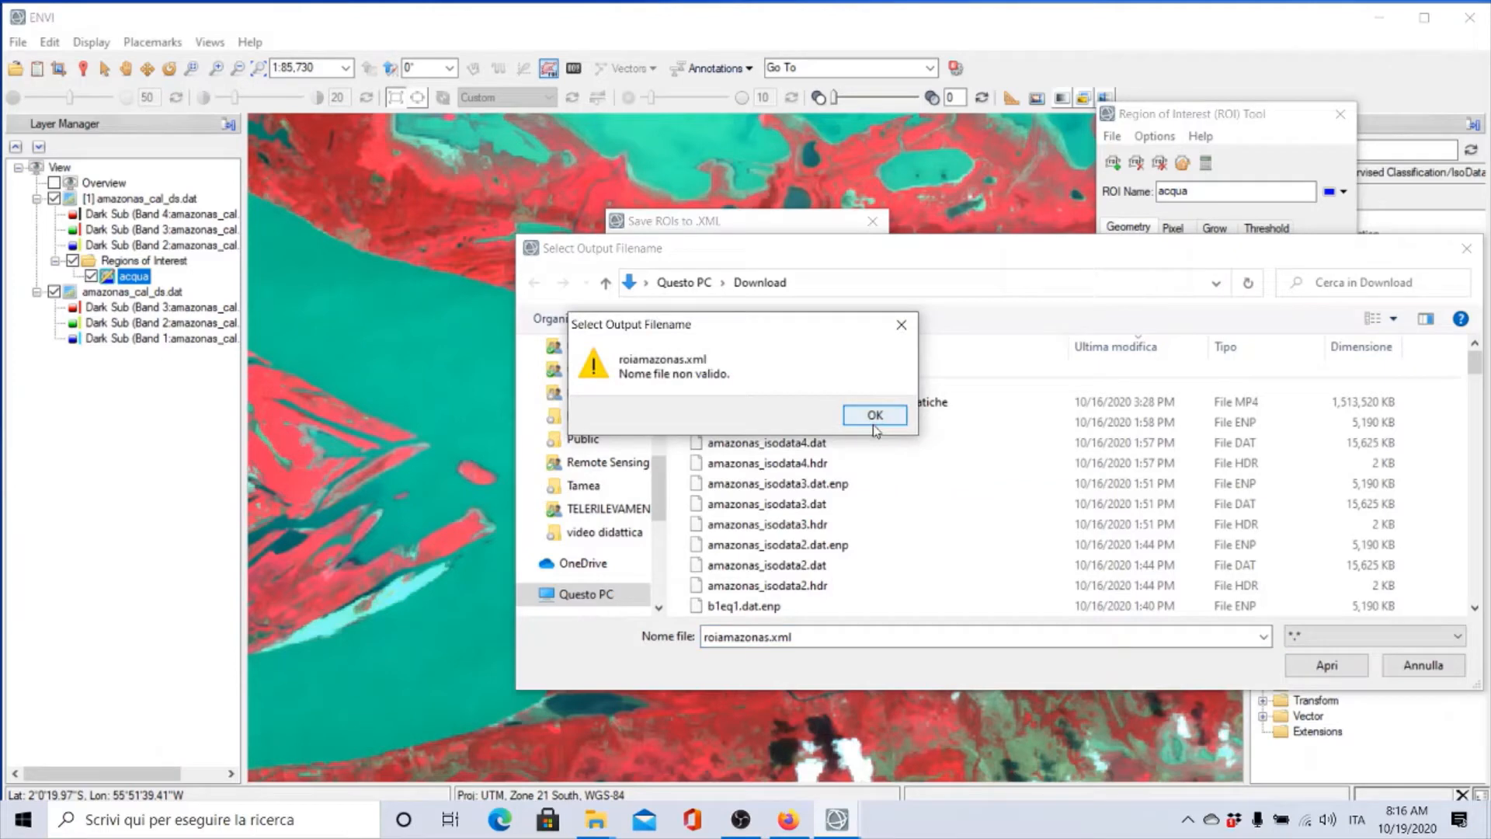
pyautogui.click(874, 425)
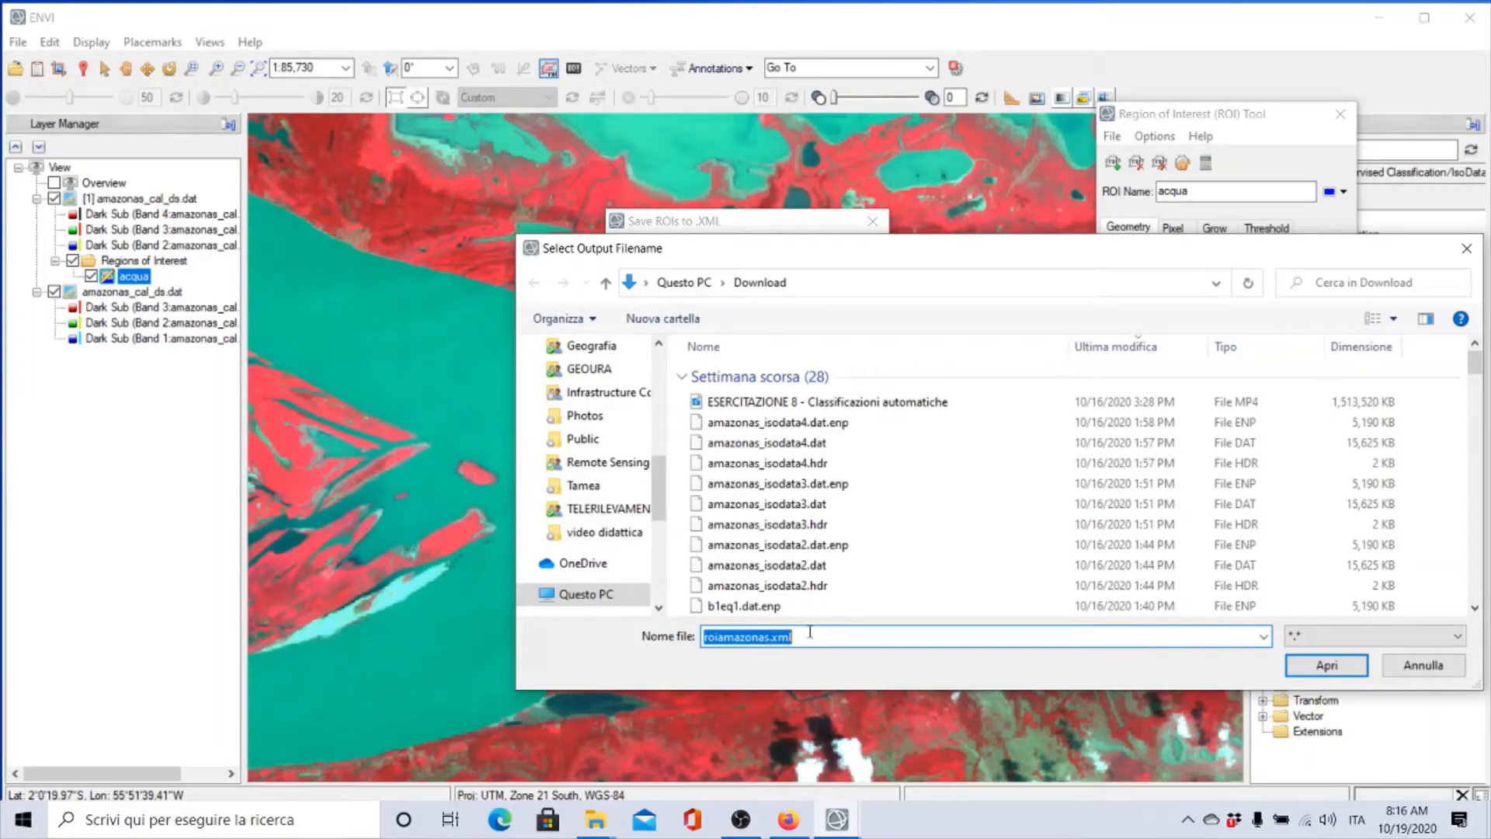
# Step: Set the output file name to roi.xml, replace the existing file and save the acqua ROI
pyautogui.click(768, 639)
pyautogui.moveTo(799, 634); pyautogui.dragTo(695, 636)
pyautogui.write('roi')
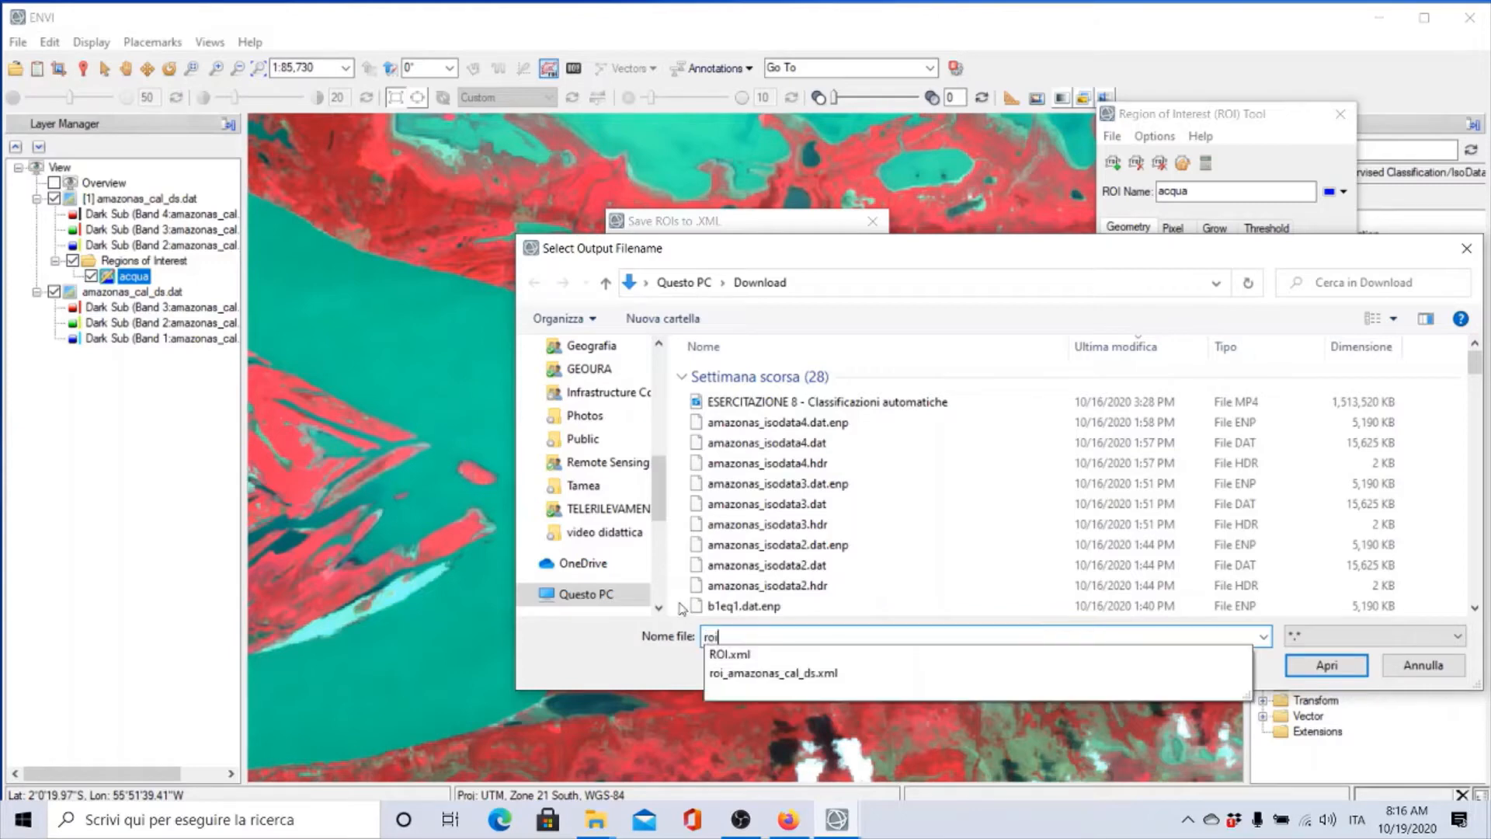
pyautogui.write('.xml')
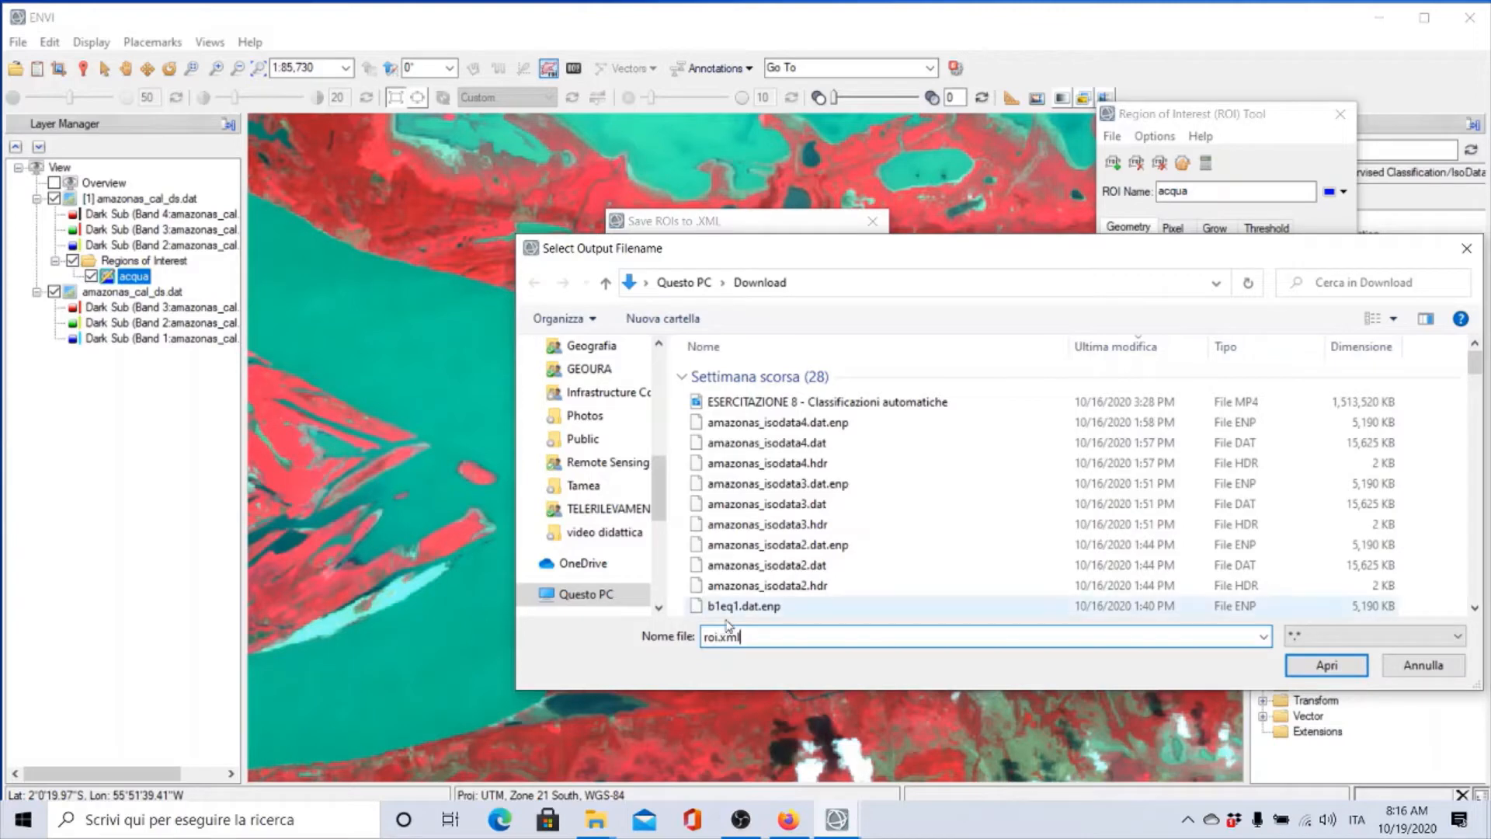
pyautogui.click(1325, 666)
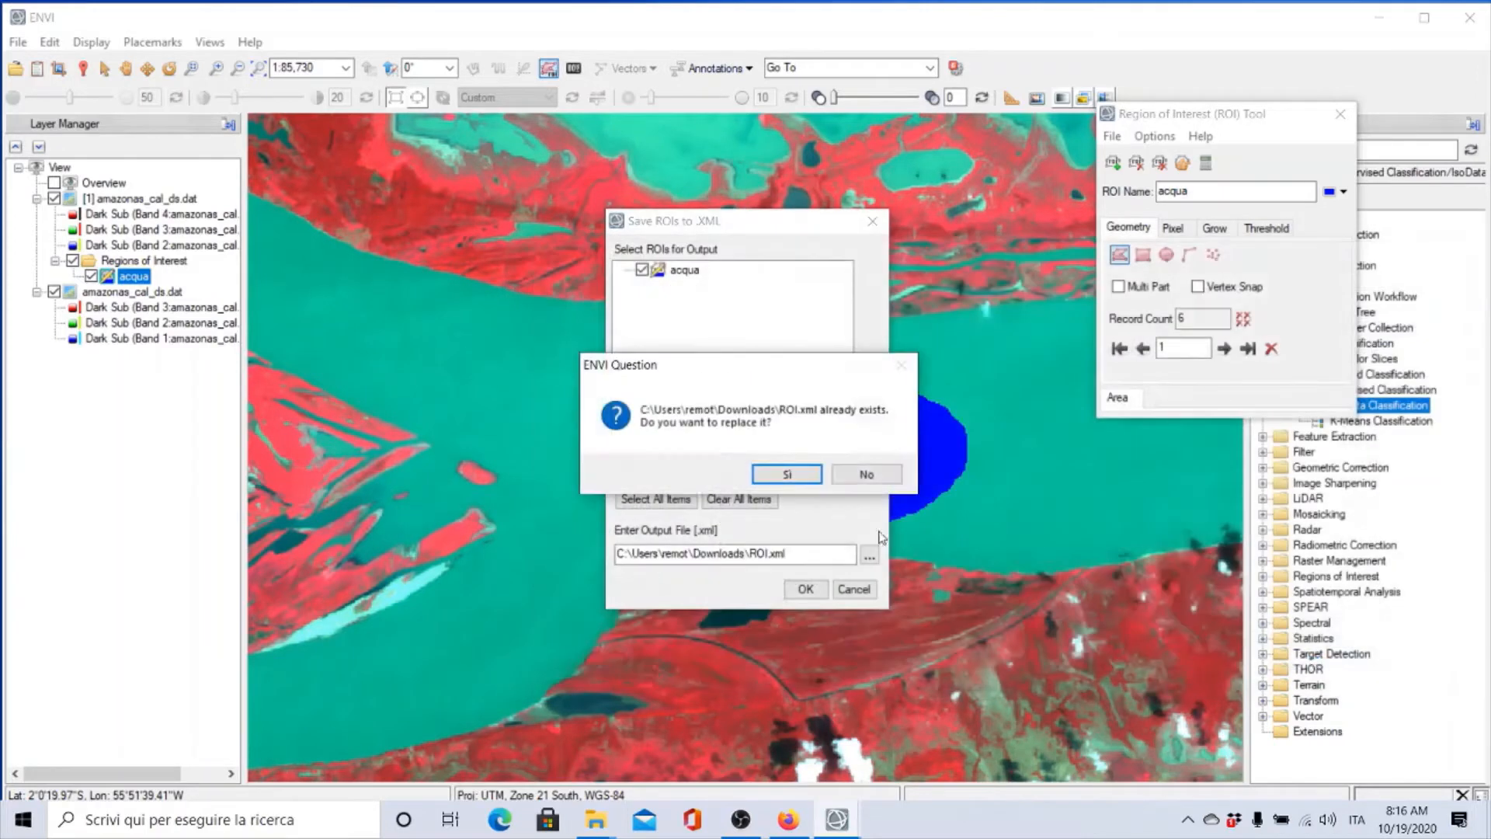
pyautogui.click(777, 479)
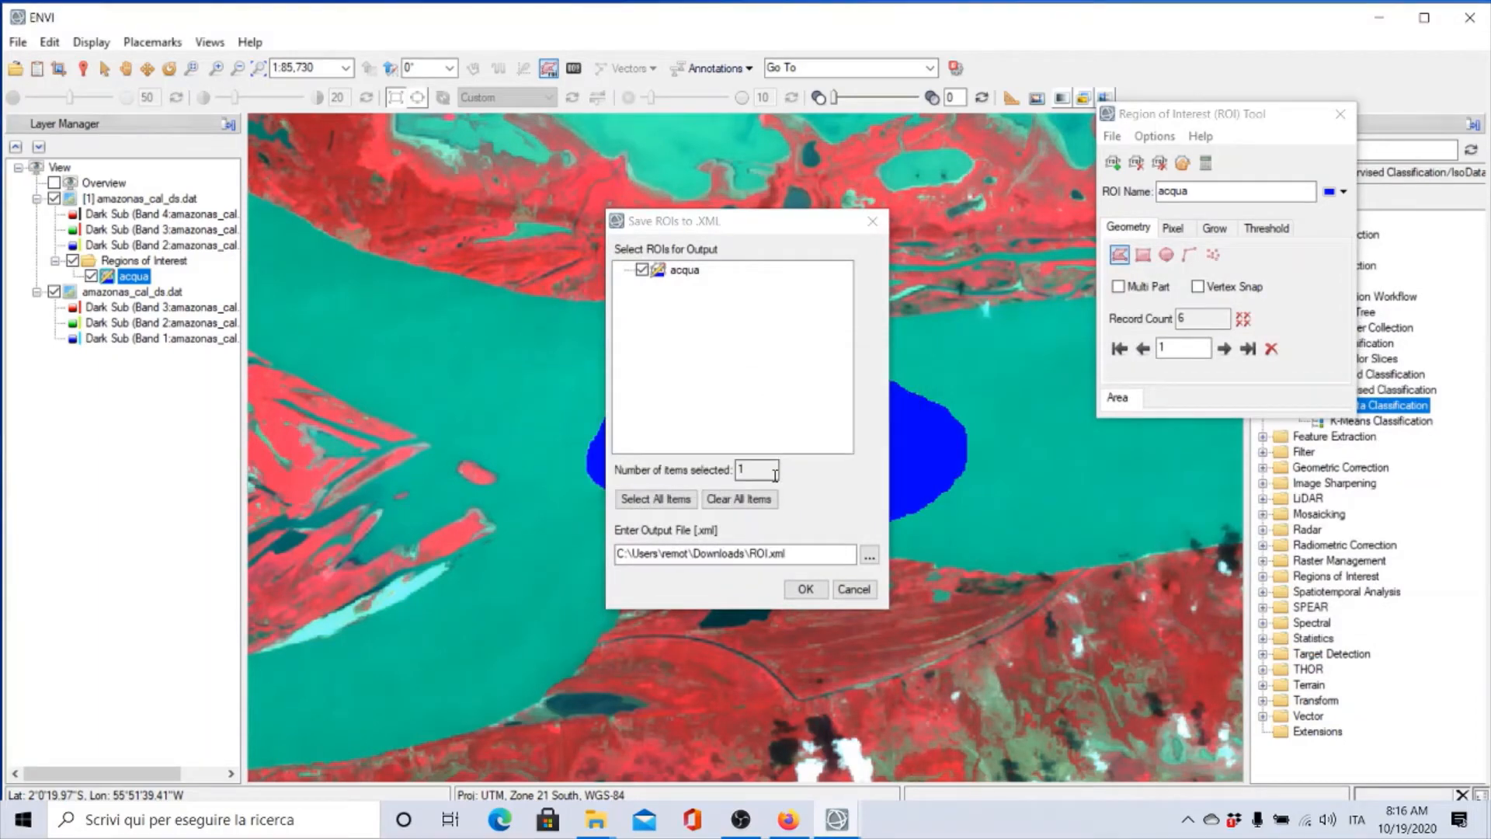
pyautogui.click(805, 591)
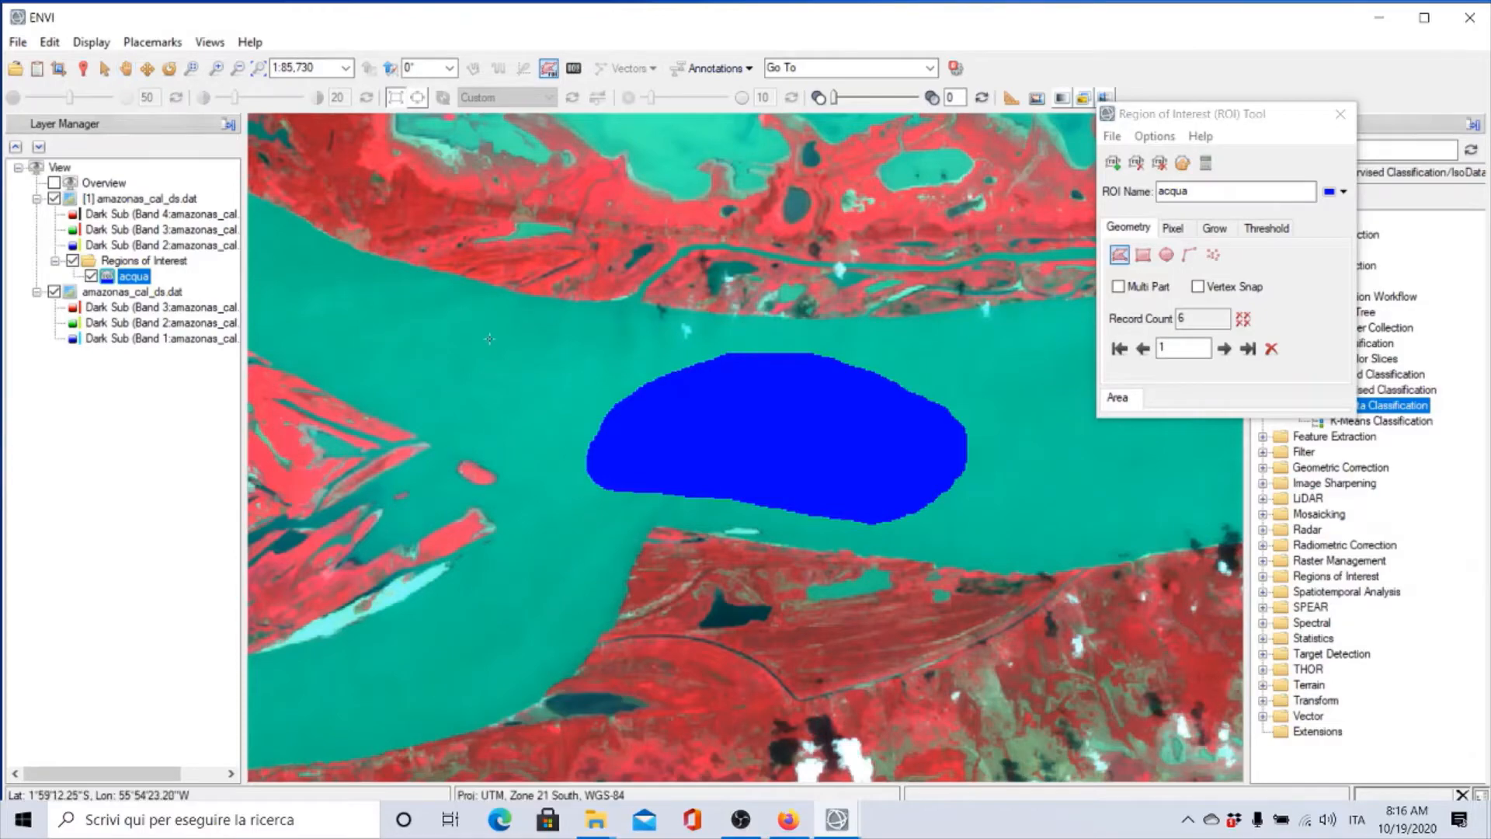
pyautogui.scroll(-8, 489, 339)
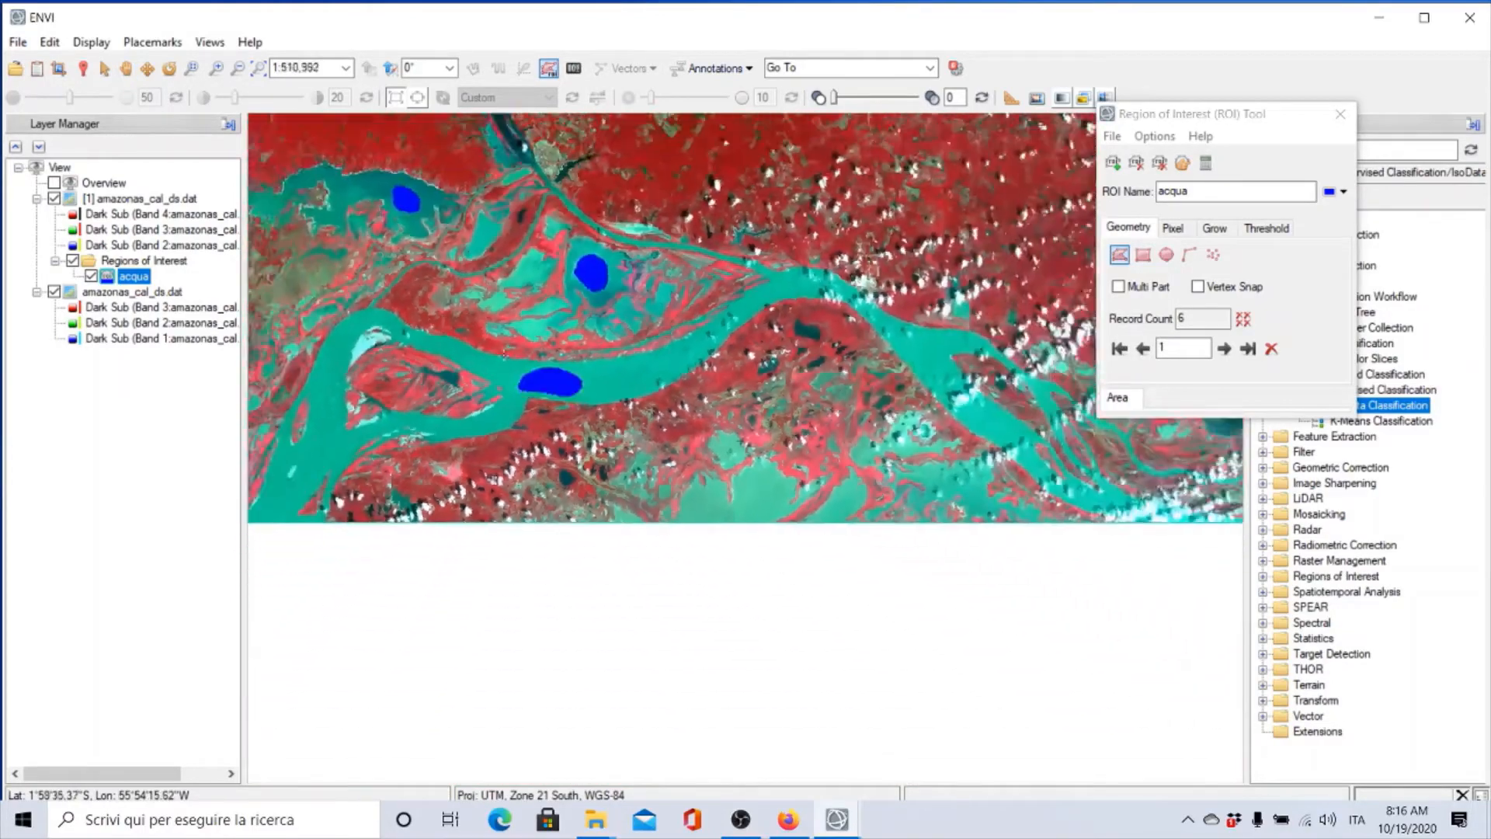
pyautogui.scroll(-1, 504, 353)
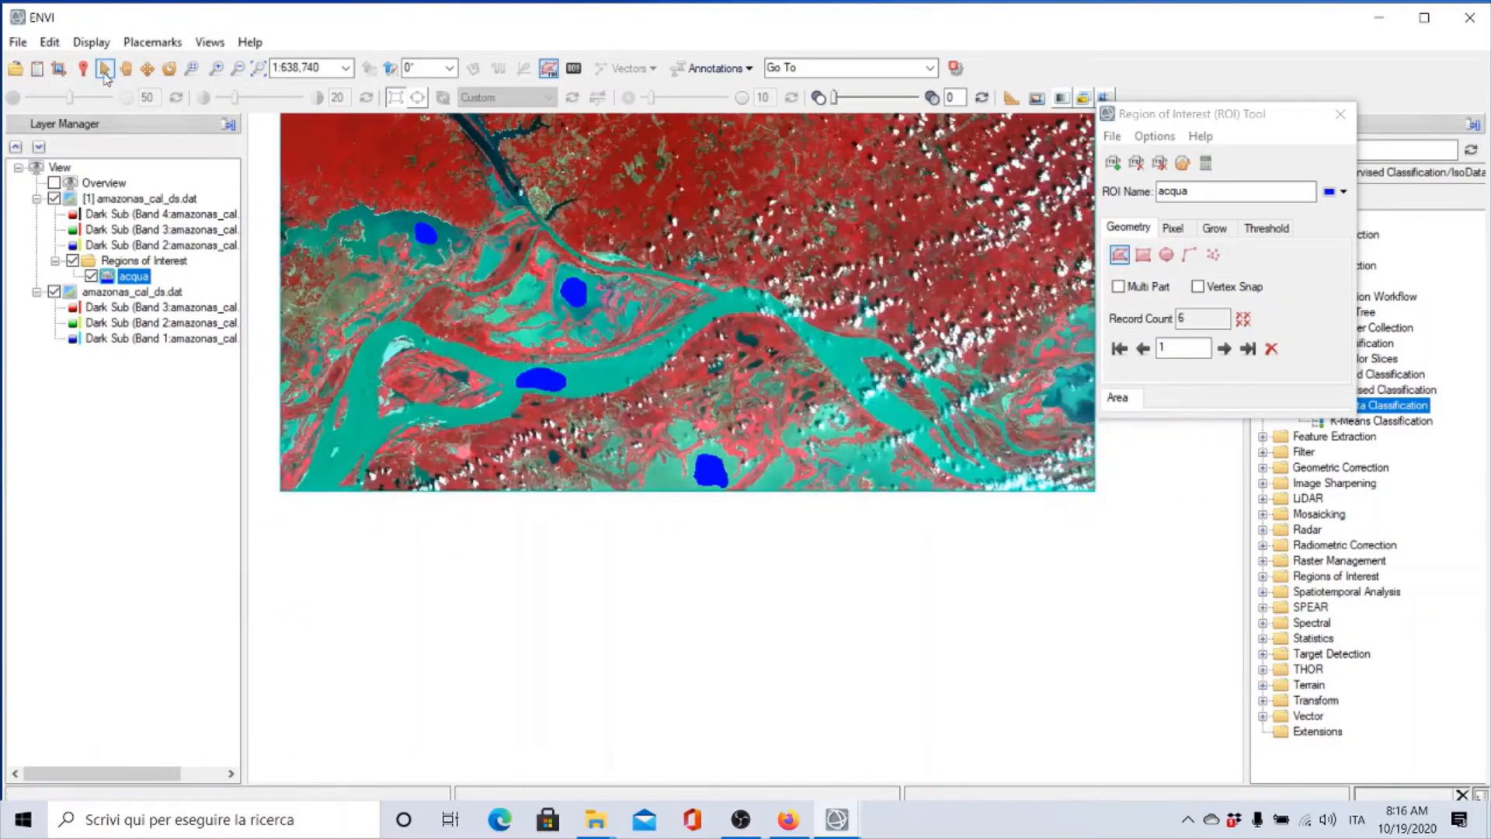
pyautogui.click(126, 68)
pyautogui.moveTo(621, 353); pyautogui.dragTo(636, 550)
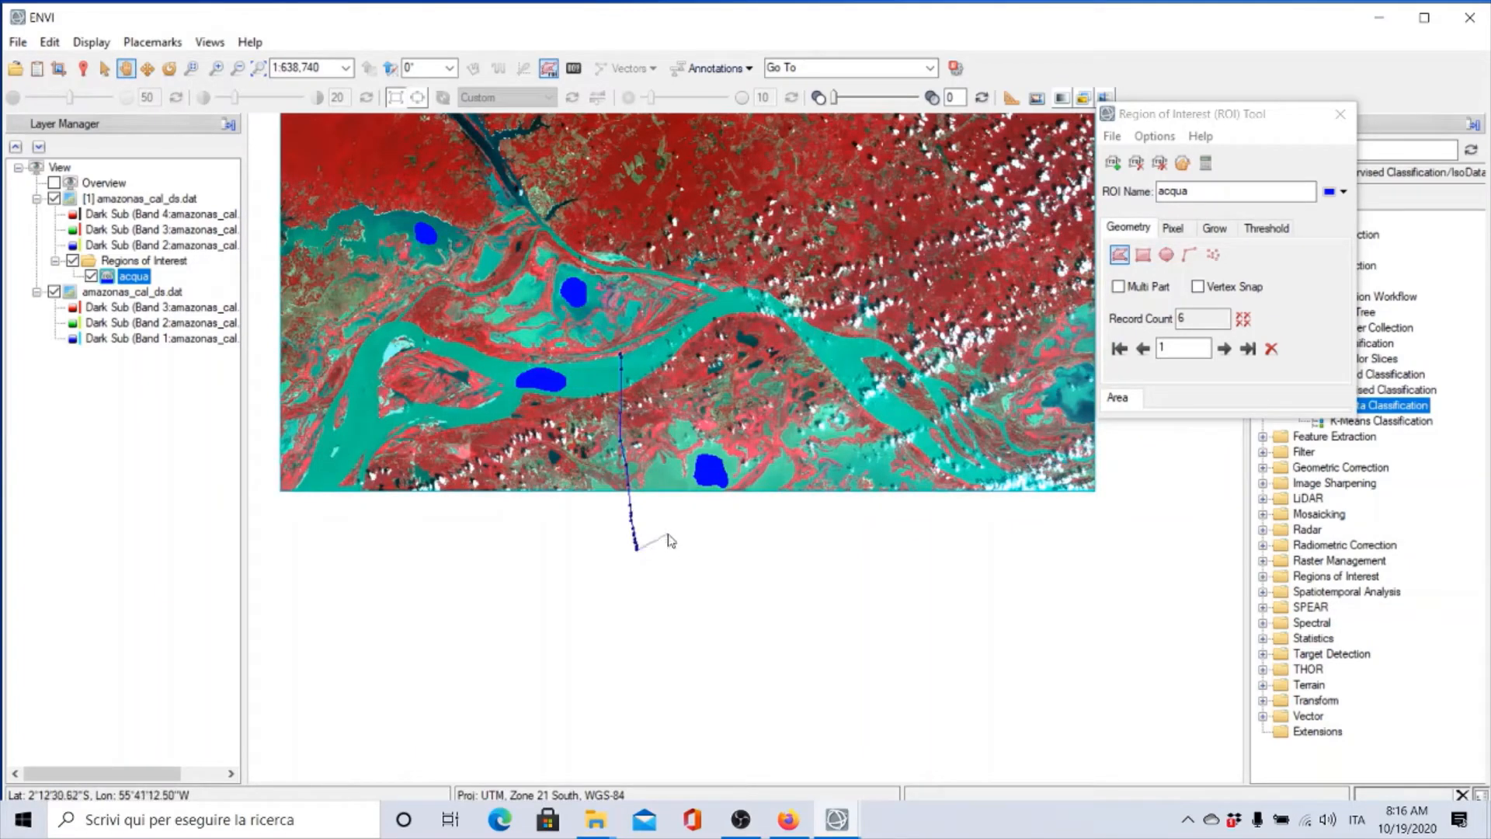
pyautogui.rightClick(634, 535)
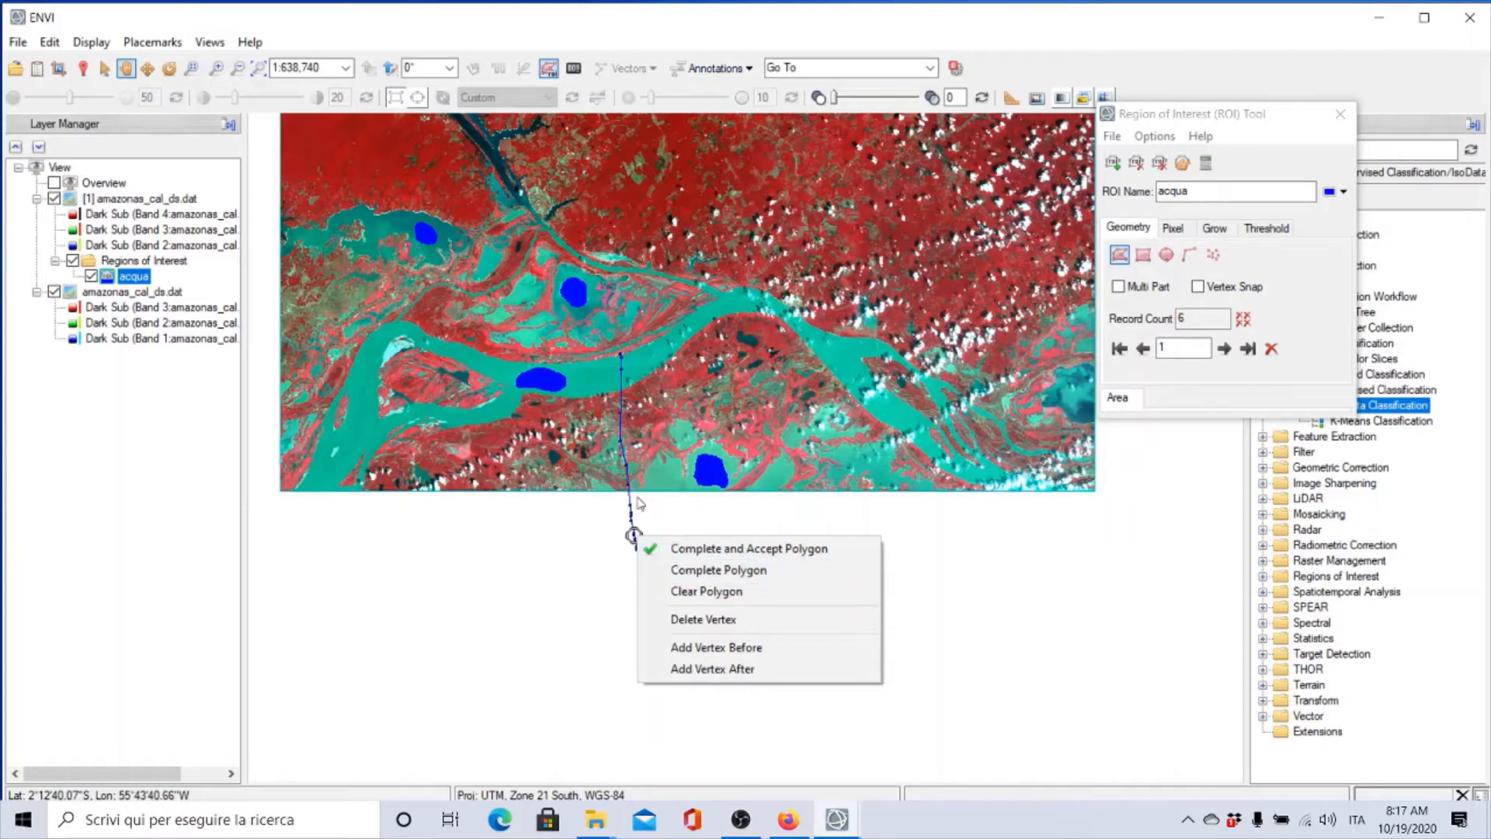
pyautogui.click(670, 592)
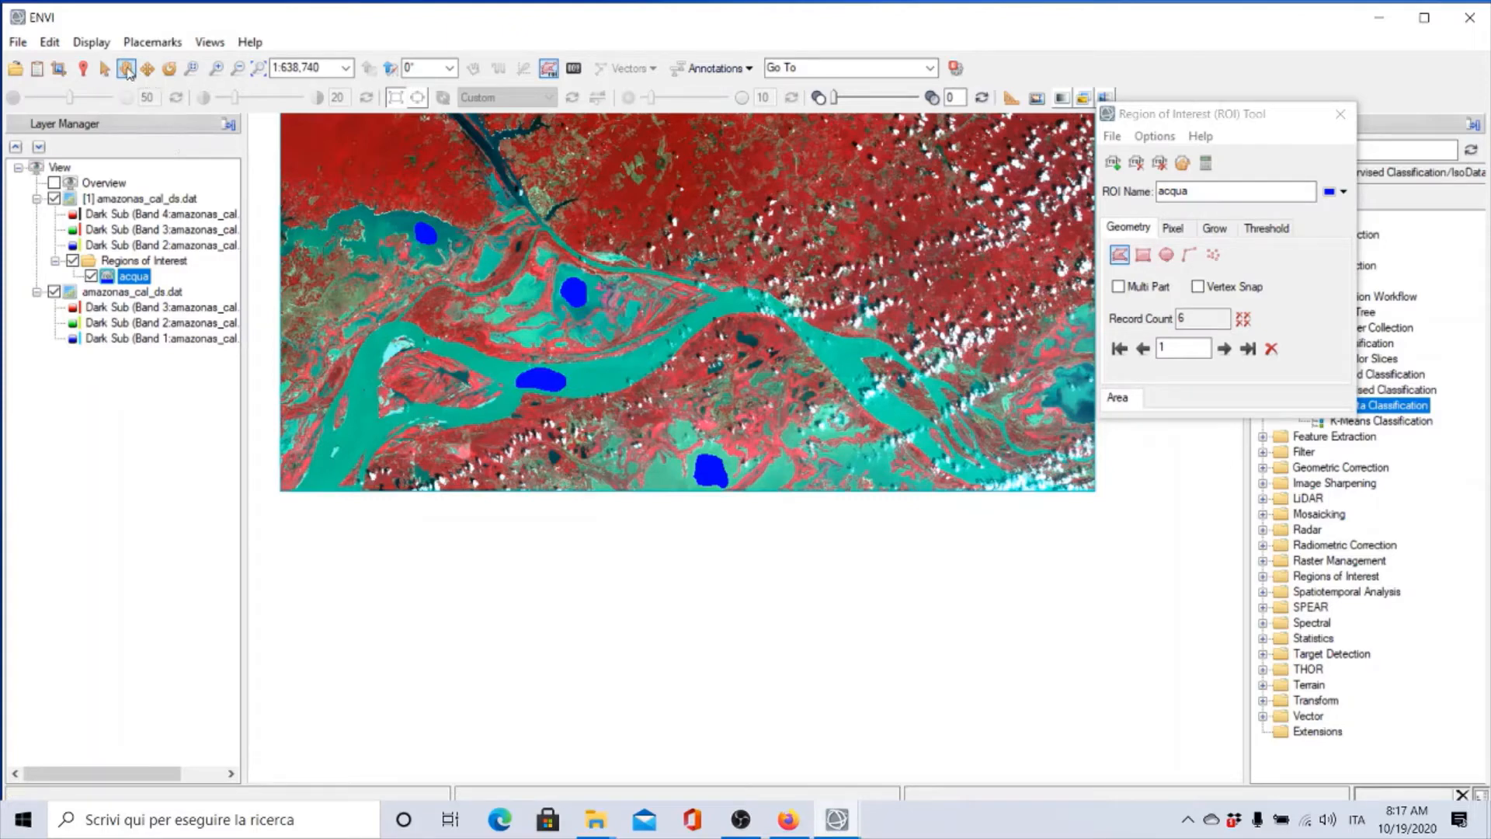
# Step: Create a new region of interest named foresta and set its colour to bright green
pyautogui.click(125, 68)
pyautogui.moveTo(514, 247); pyautogui.dragTo(552, 532)
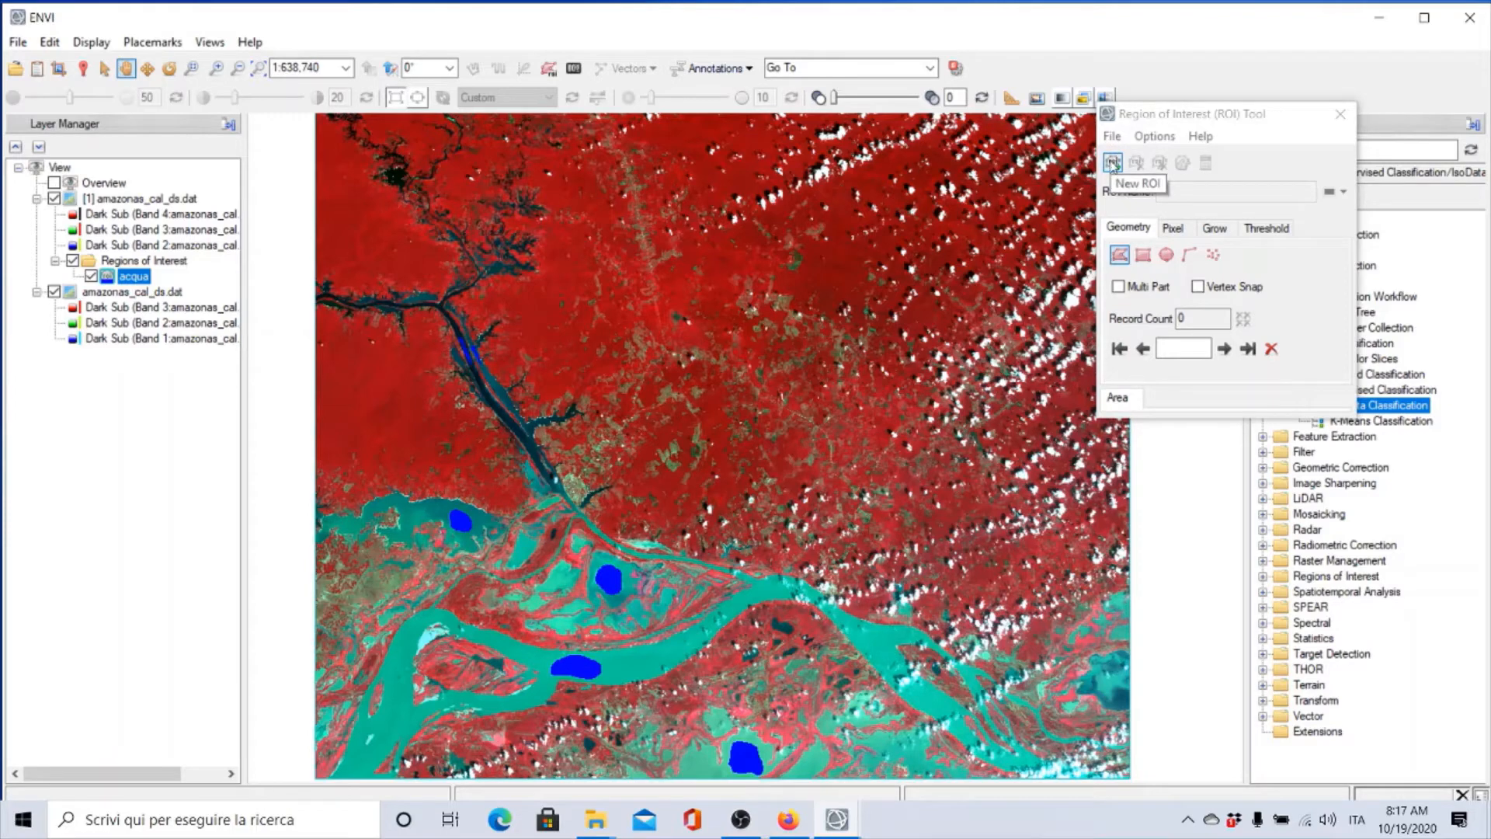
pyautogui.click(1151, 119)
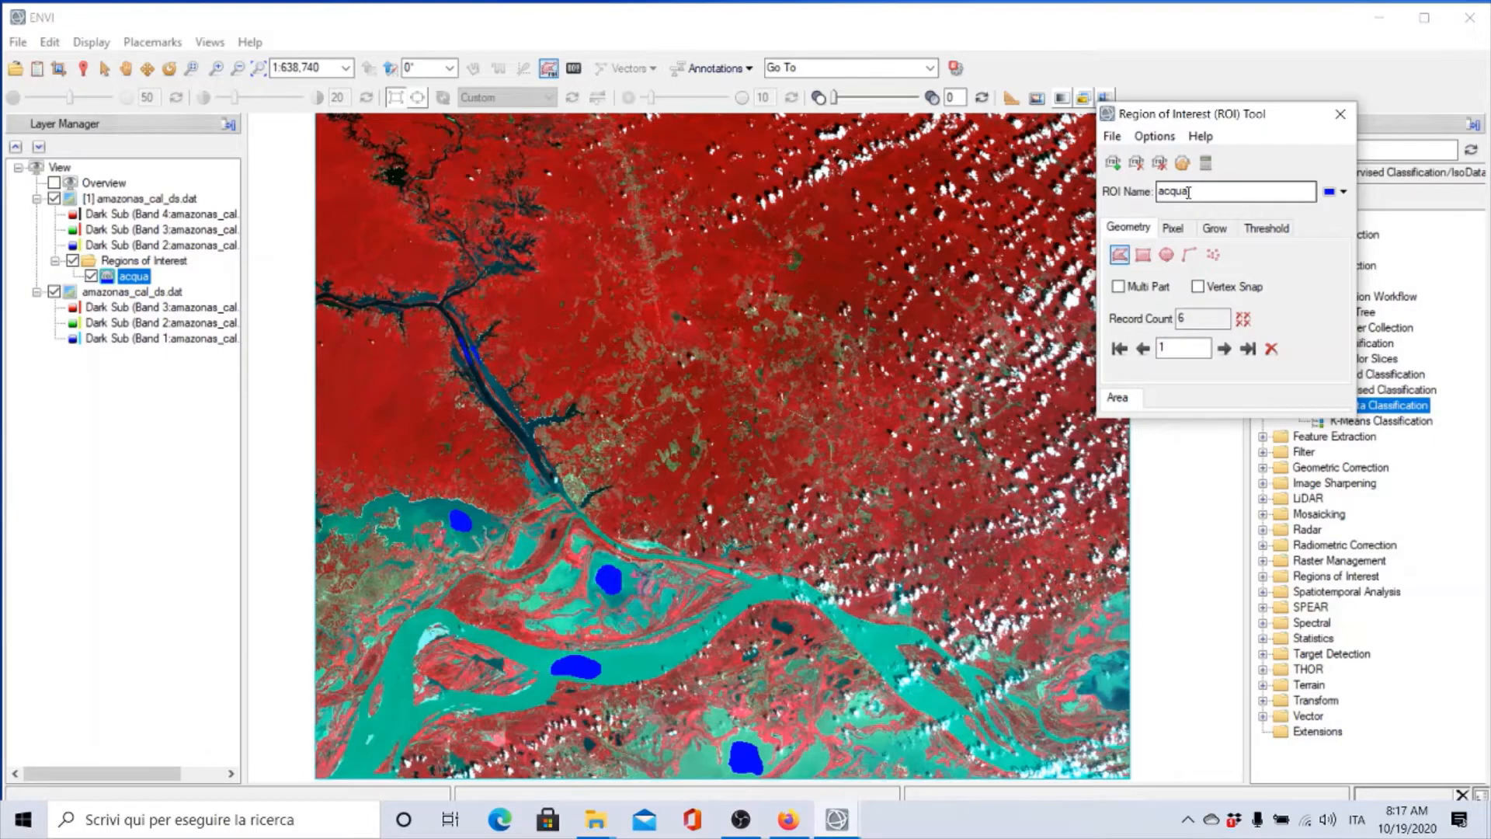
pyautogui.click(1112, 163)
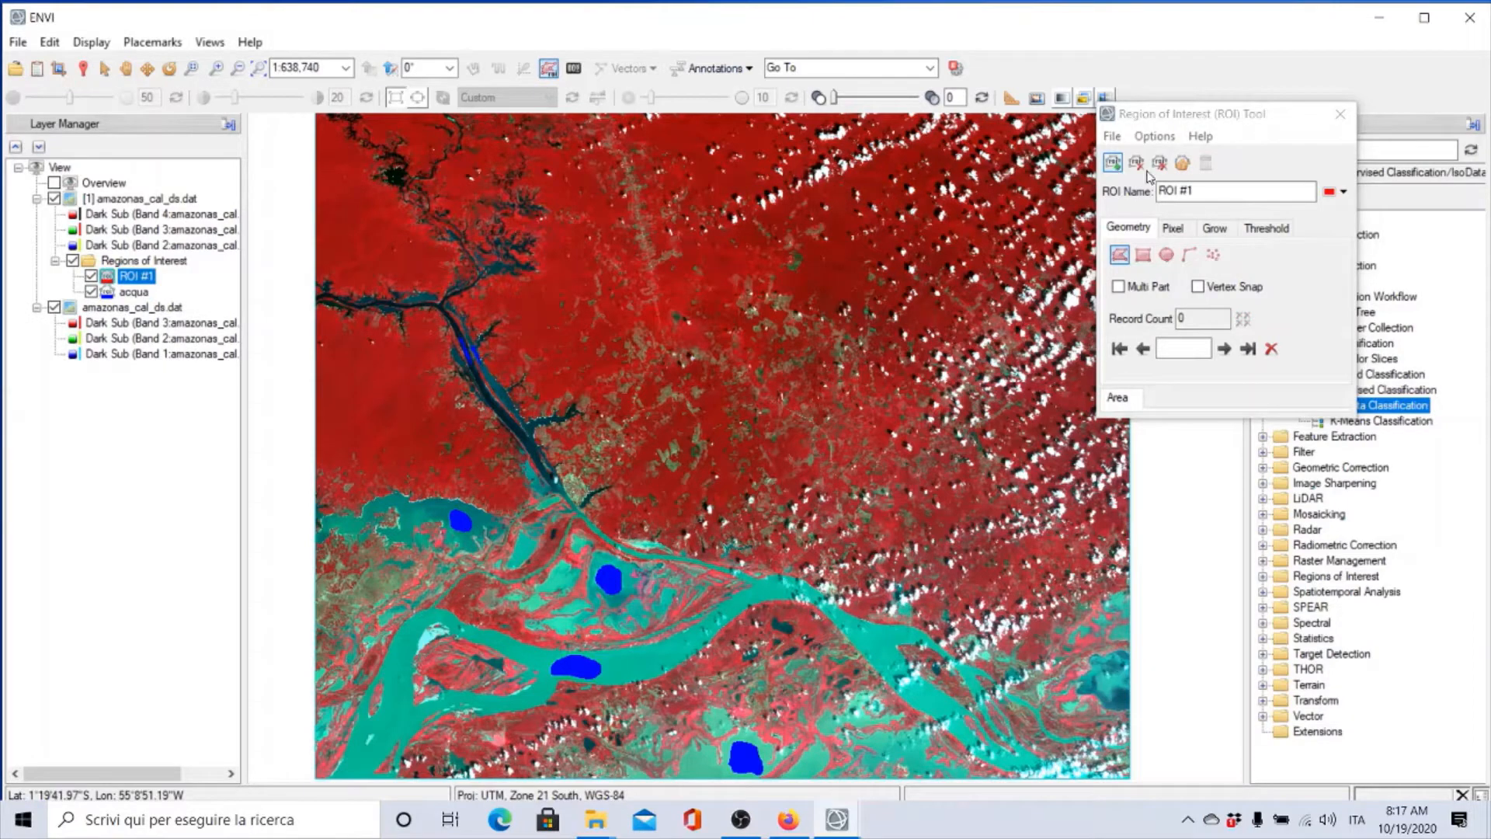
pyautogui.doubleClick(1201, 193)
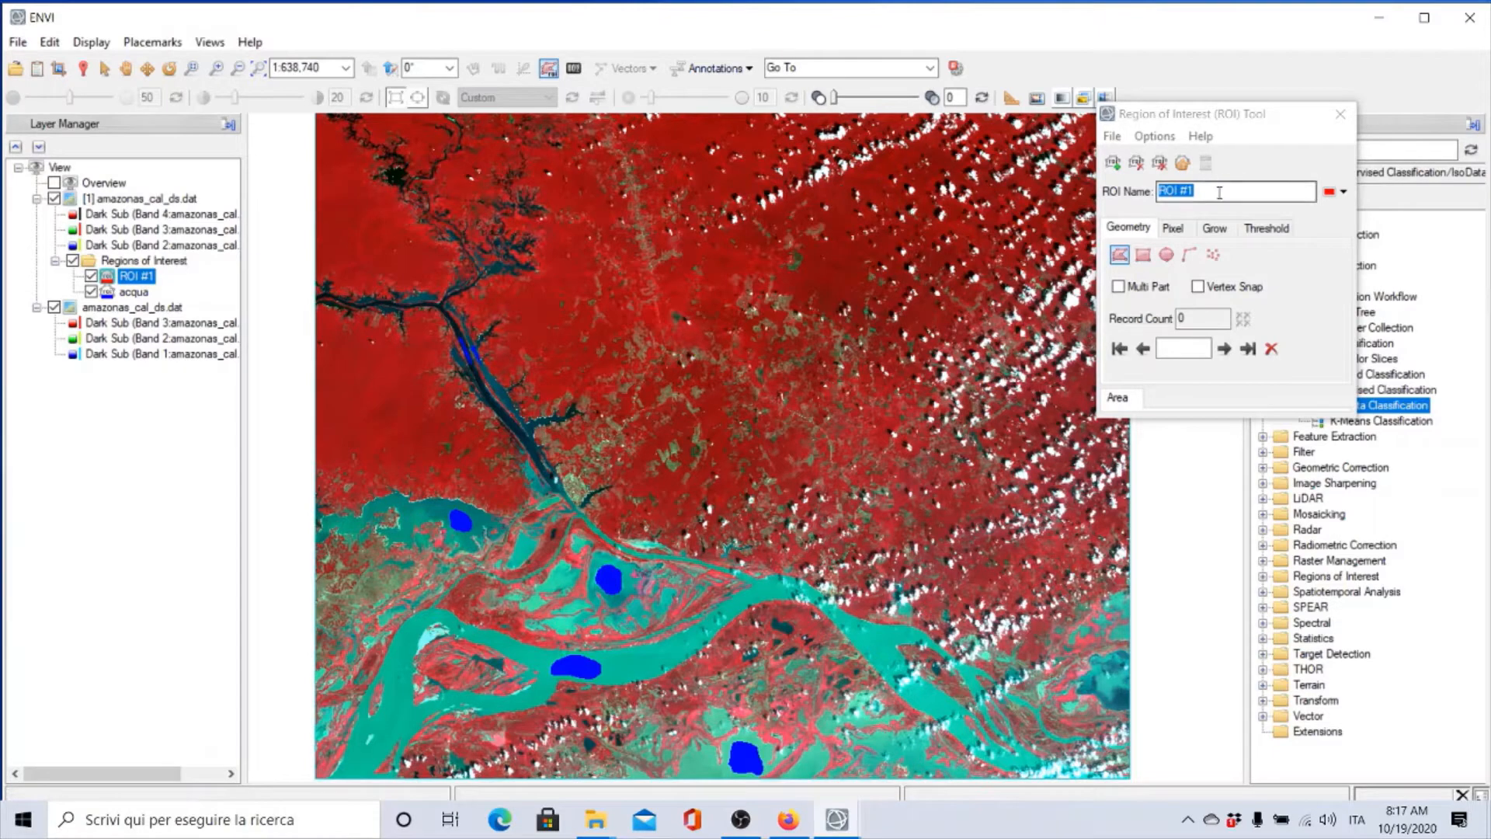
pyautogui.click(1112, 186)
pyautogui.write('f')
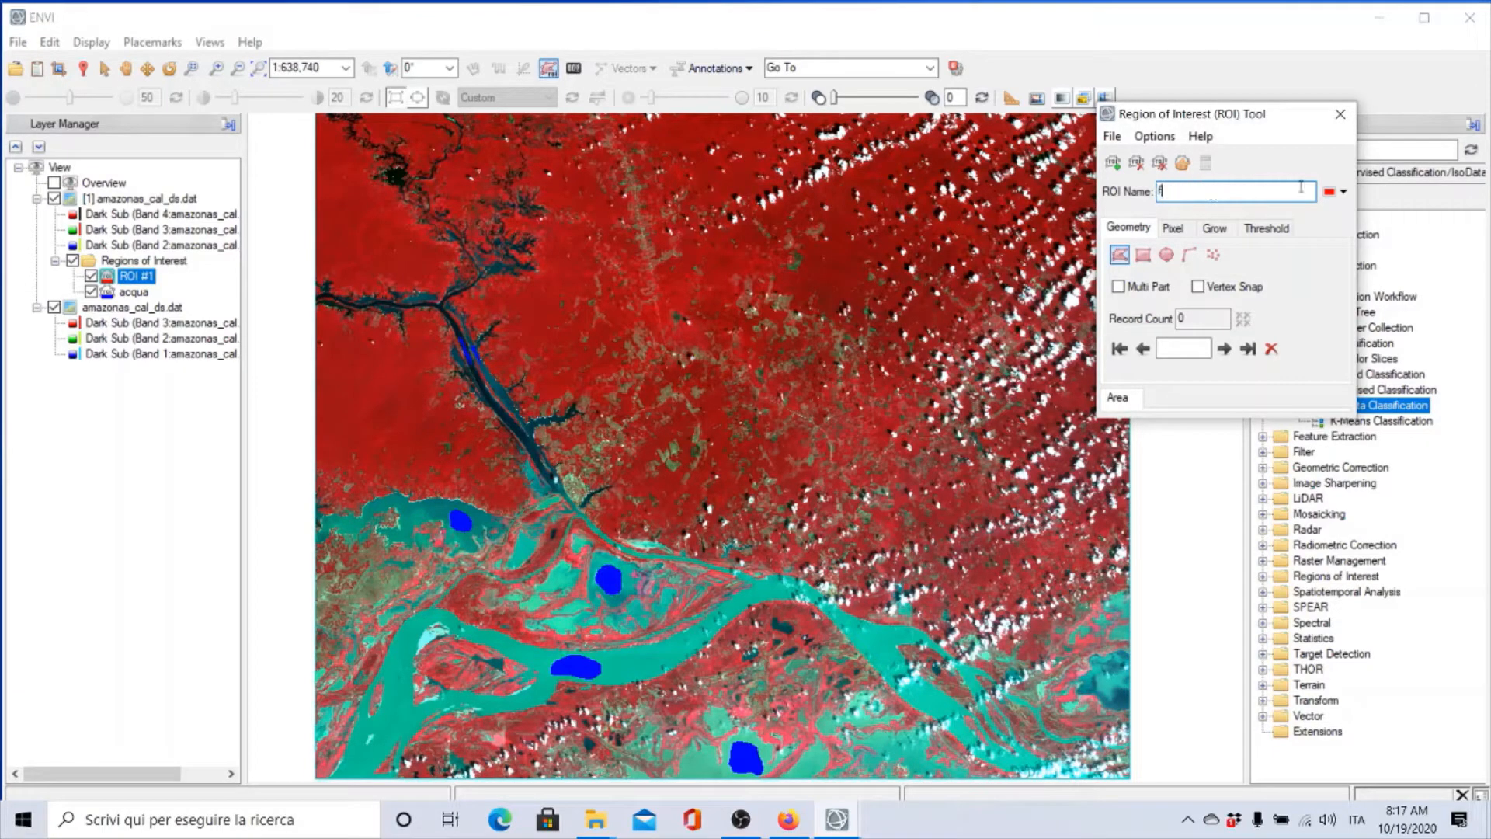
pyautogui.write('oresta')
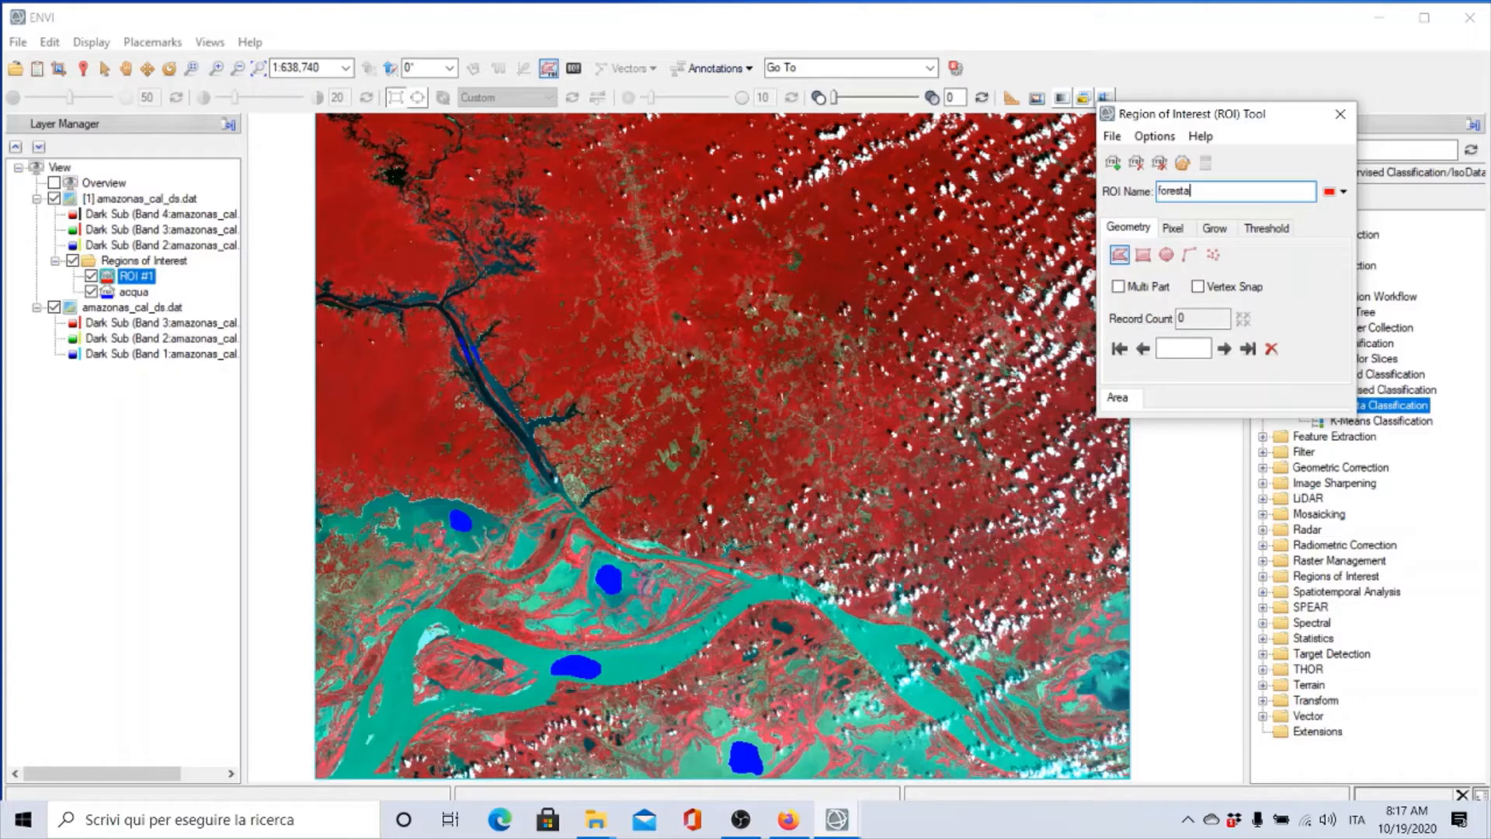
pyautogui.click(1342, 191)
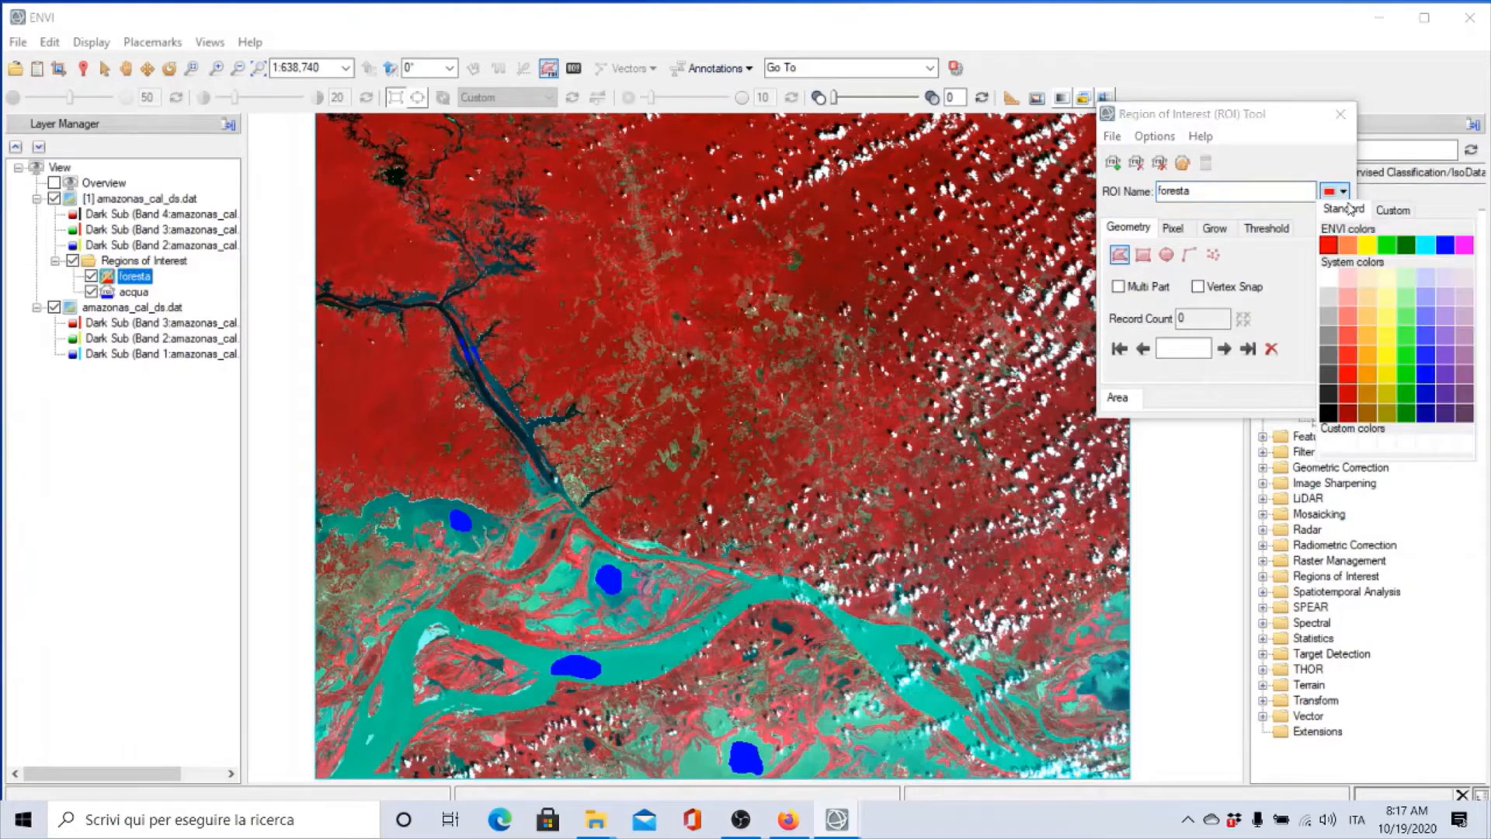
pyautogui.click(1380, 246)
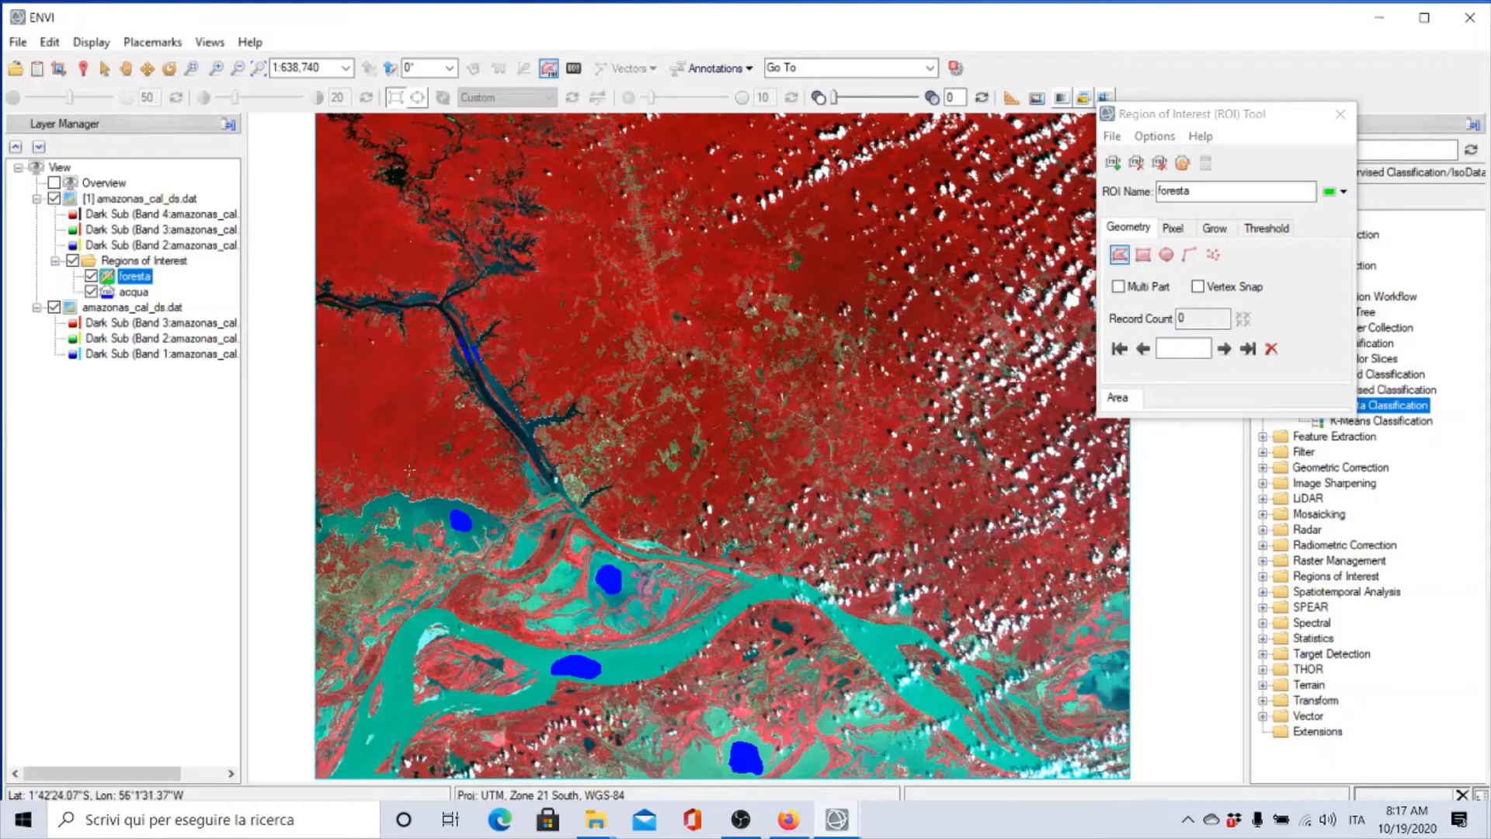
# Step: Draw and accept a half-oval foresta polygon in the uniform red forest west of the dark river
pyautogui.scroll(6, 374, 391)
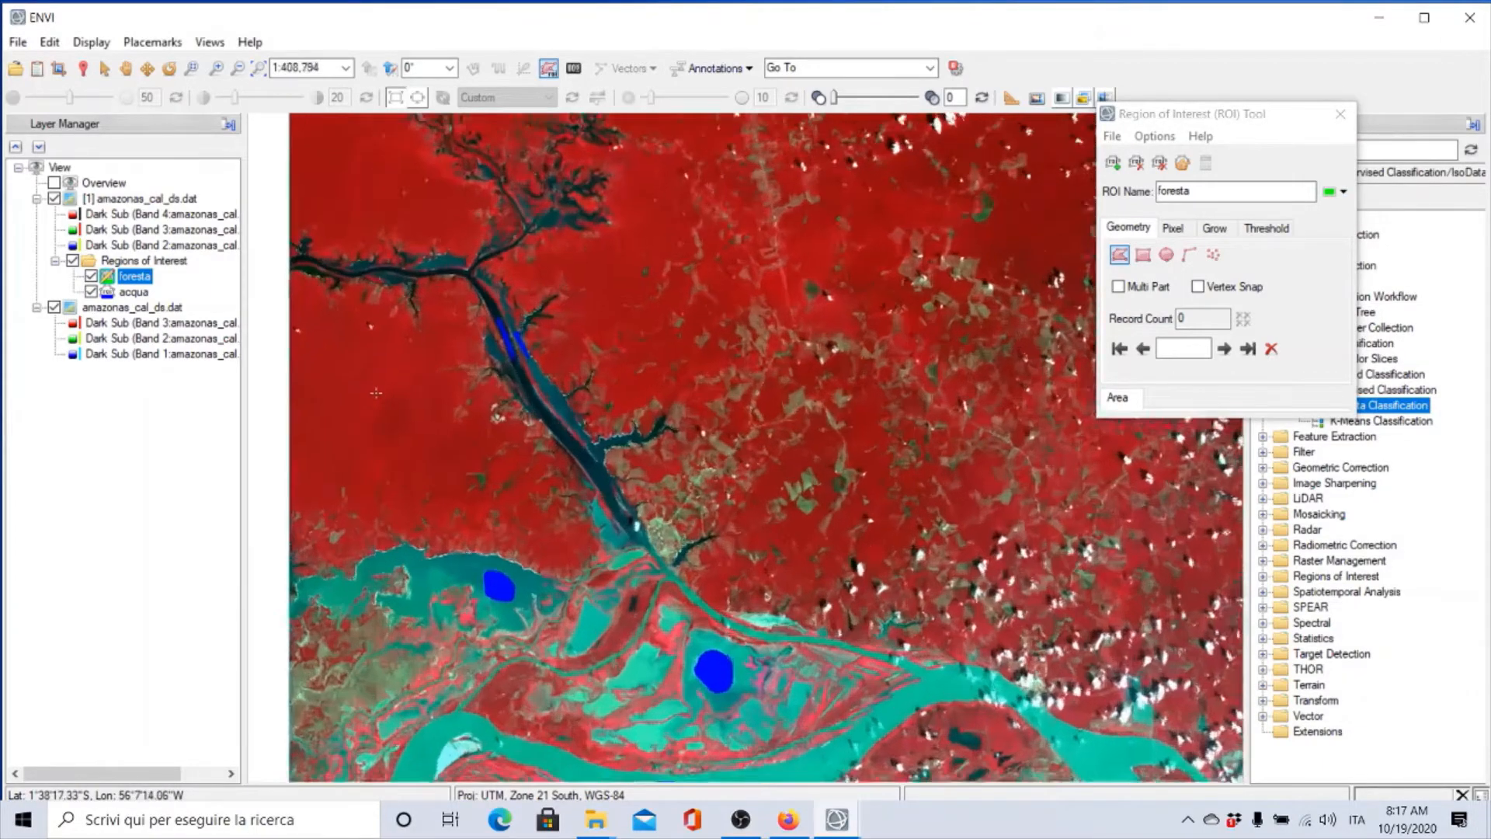
pyautogui.scroll(3, 379, 412)
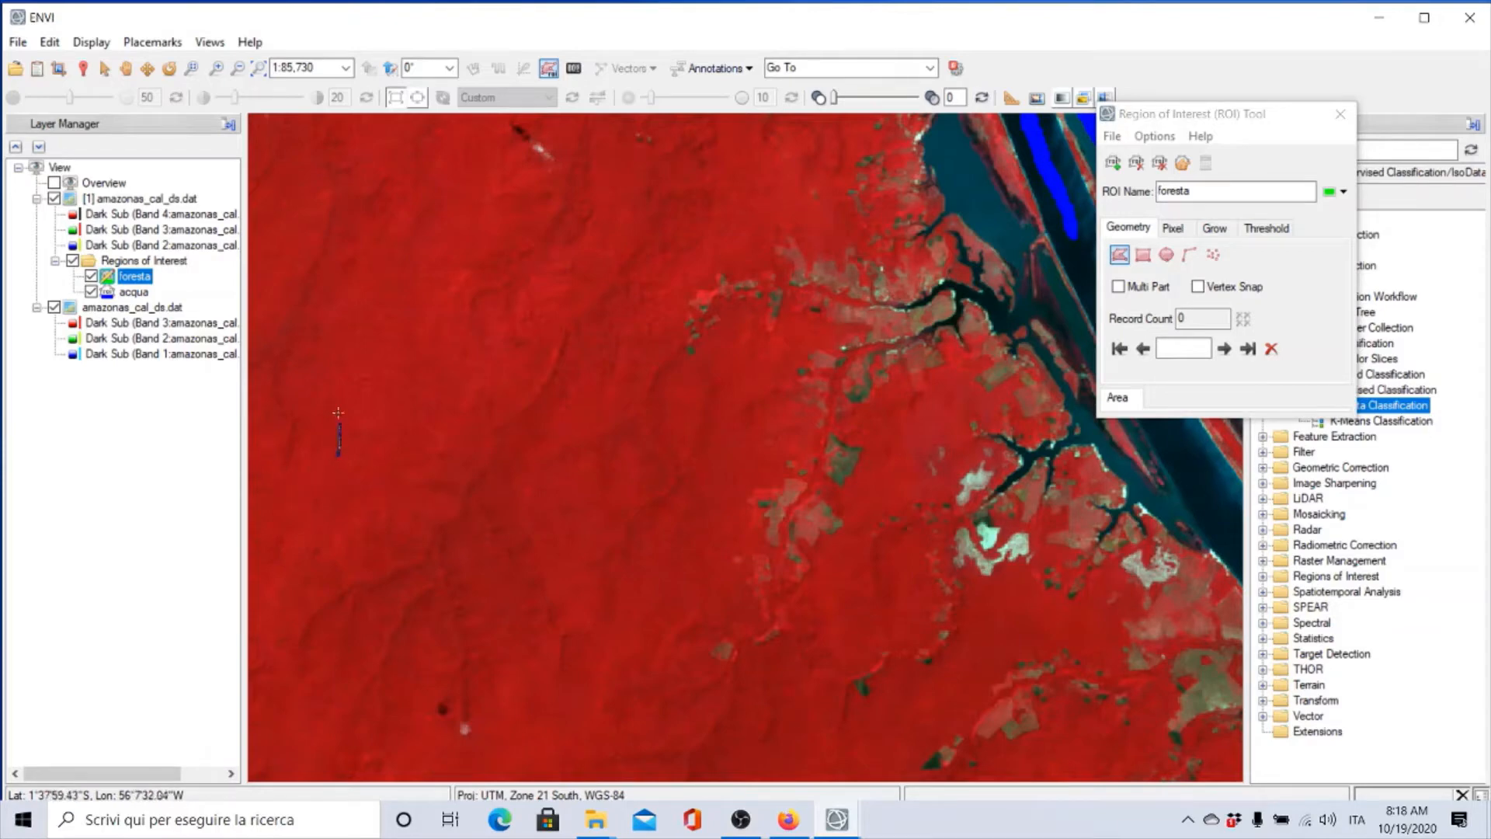
pyautogui.moveTo(337, 328); pyautogui.dragTo(381, 286)
pyautogui.moveTo(450, 383); pyautogui.dragTo(411, 449)
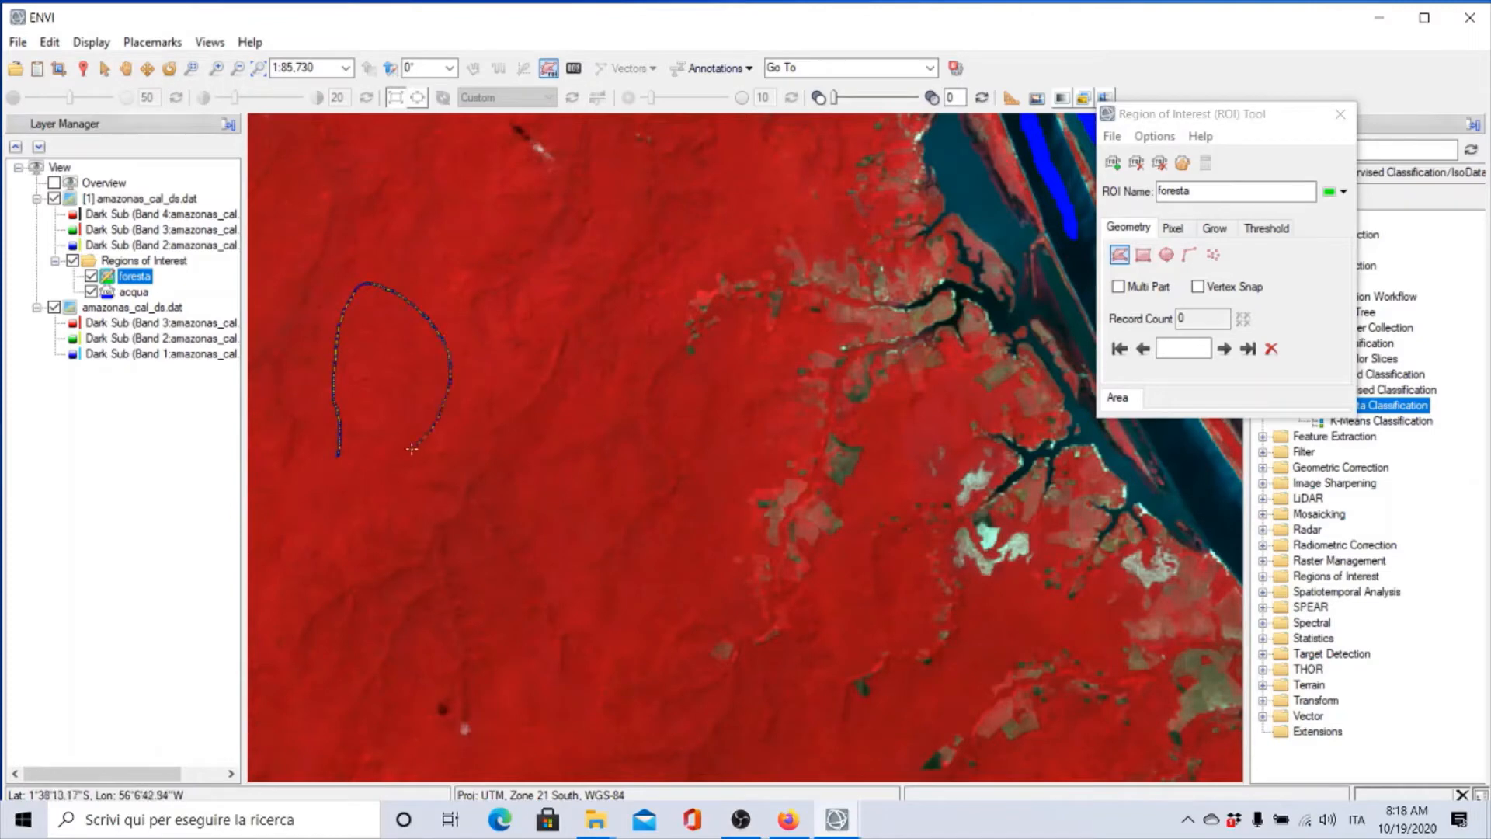
pyautogui.rightClick(343, 456)
pyautogui.click(381, 467)
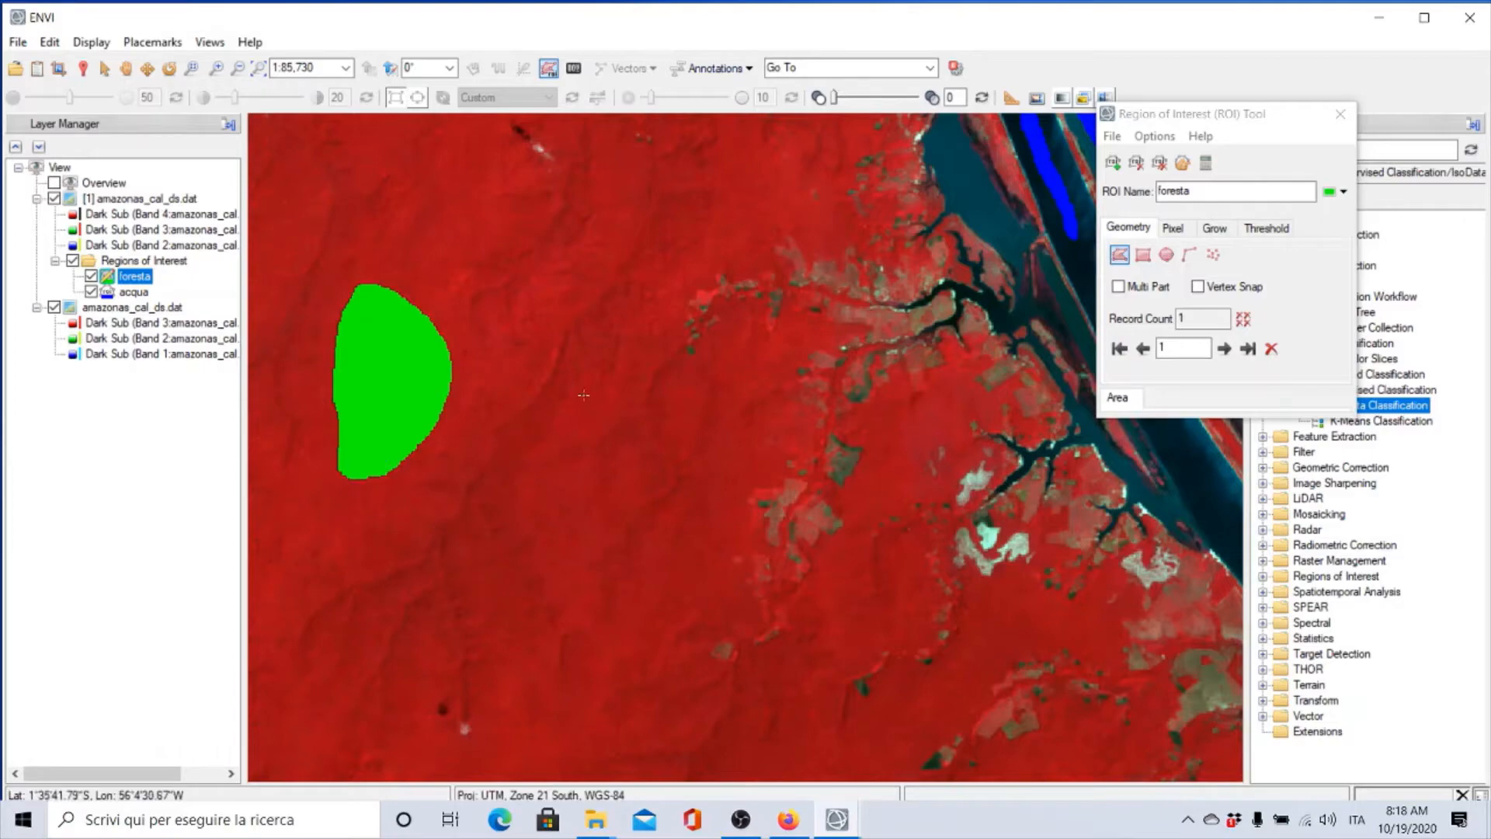
# Step: Add a roughly round foresta polygon in the uniform red forest east of the dark river and accept it
pyautogui.scroll(-5, 585, 394)
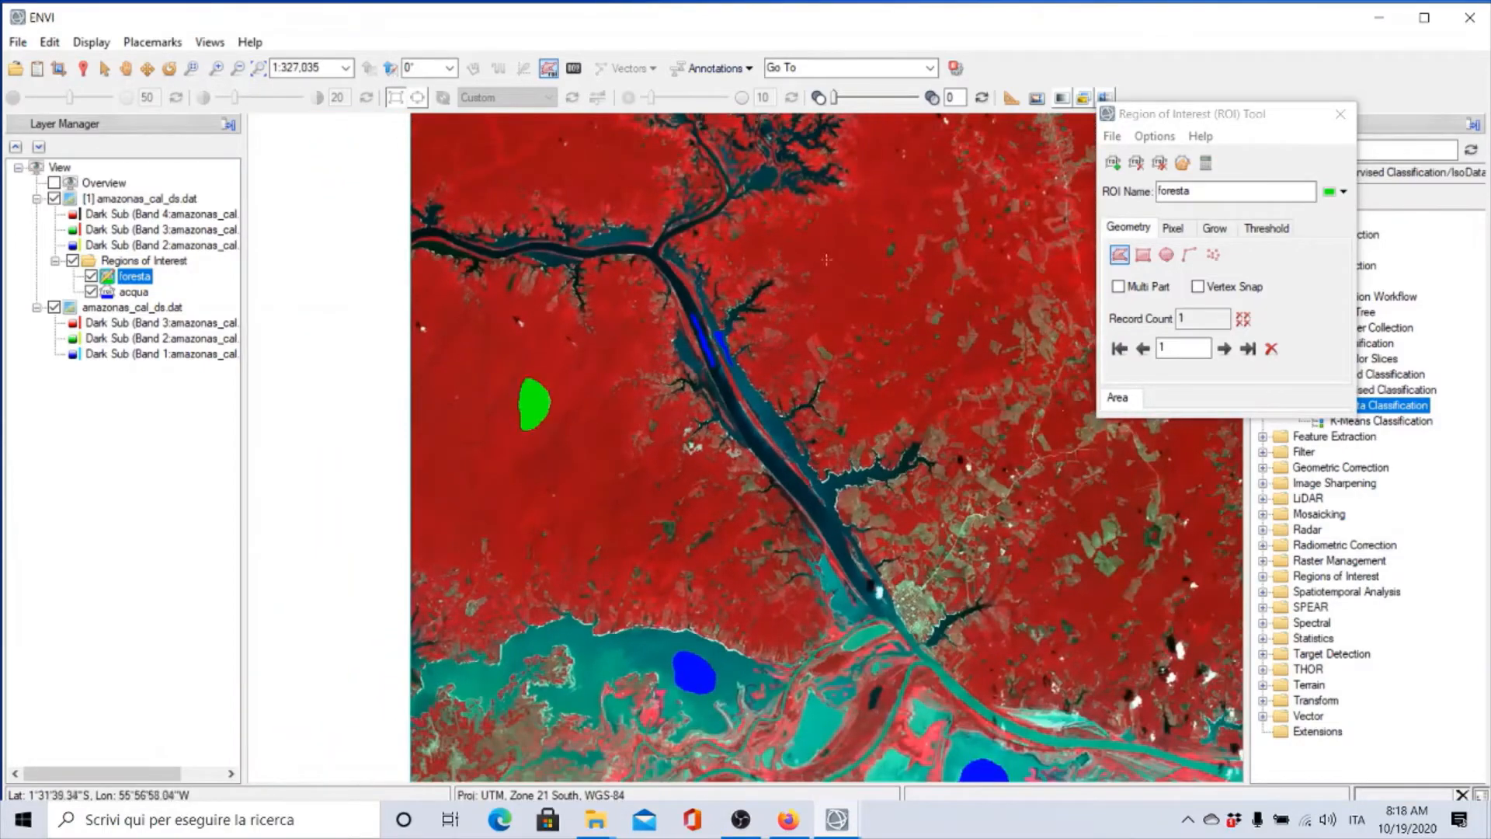
pyautogui.scroll(4, 833, 264)
pyautogui.scroll(3, 840, 278)
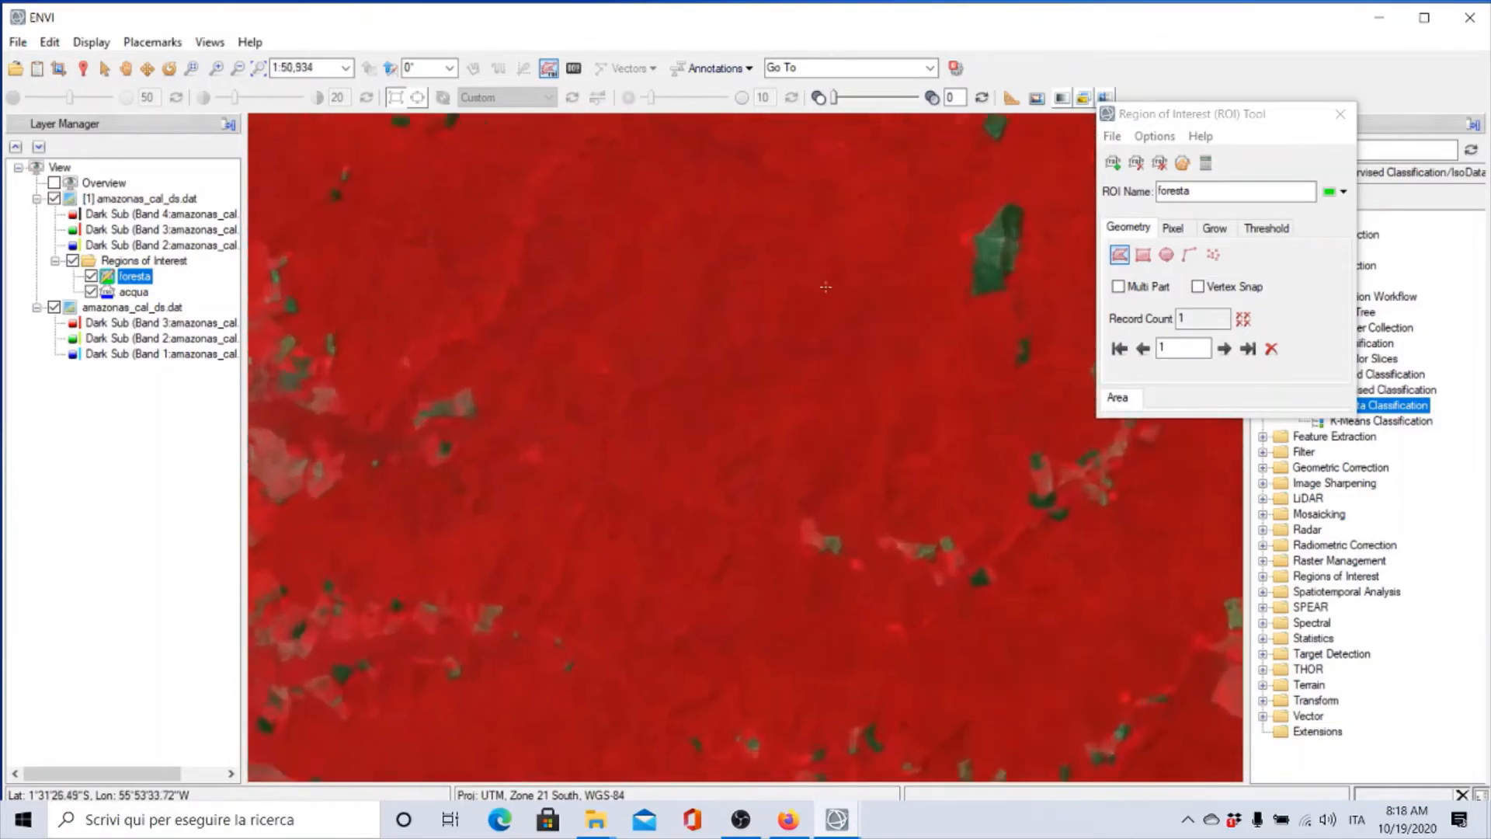
pyautogui.moveTo(556, 285)
pyautogui.mouseDown()
pyautogui.moveTo(571, 242)
pyautogui.moveTo(674, 182)
pyautogui.moveTo(765, 293)
pyautogui.moveTo(604, 378)
pyautogui.moveTo(558, 287)
pyautogui.mouseUp()
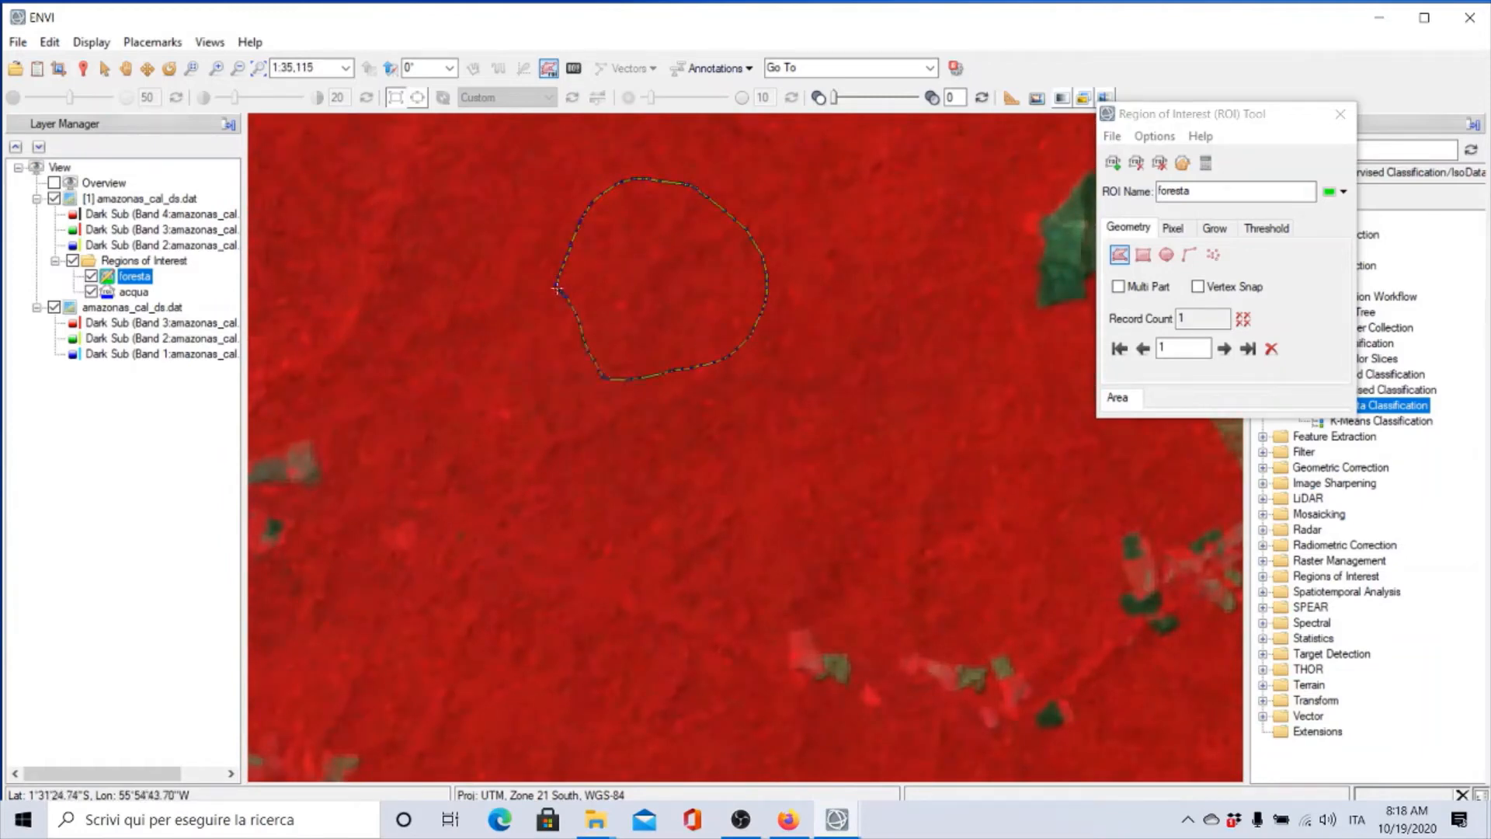
pyautogui.rightClick(565, 286)
pyautogui.click(621, 297)
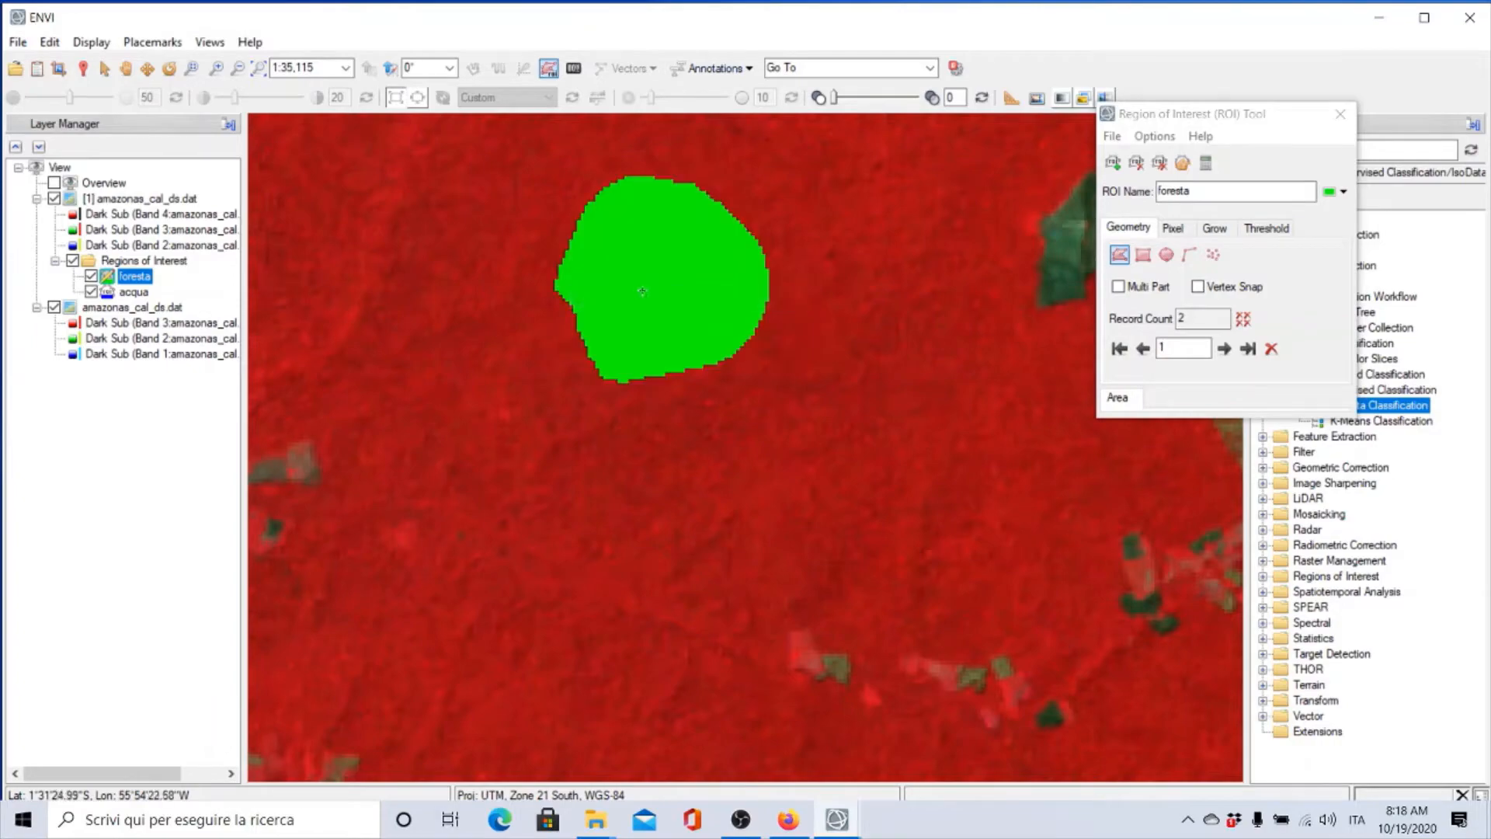
# Step: Draw and accept another rounded foresta polygon in the intact forest east of the winding road and its cleared fields
pyautogui.scroll(-10, 711, 413)
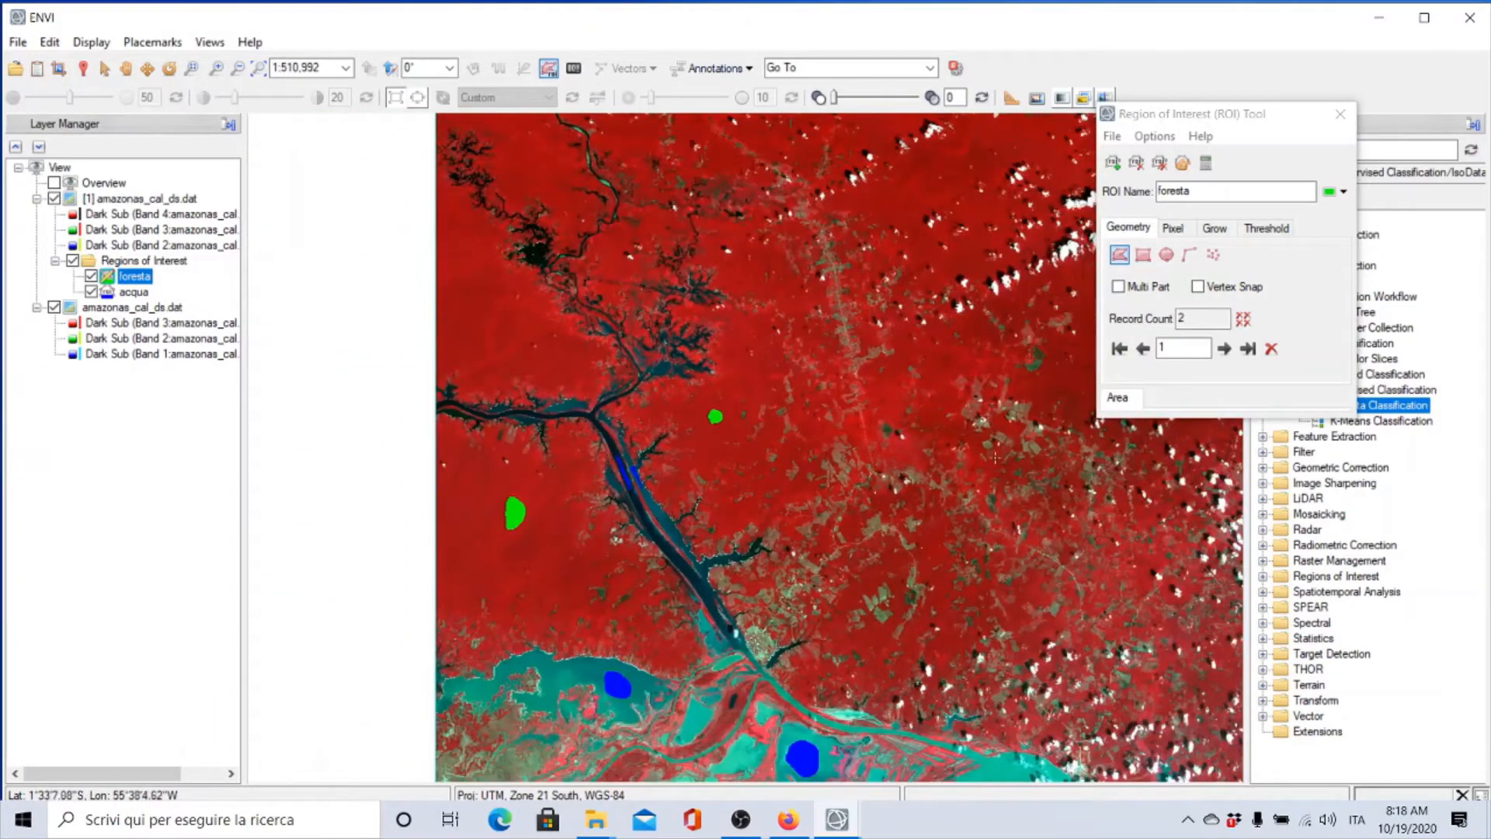
pyautogui.scroll(4, 936, 566)
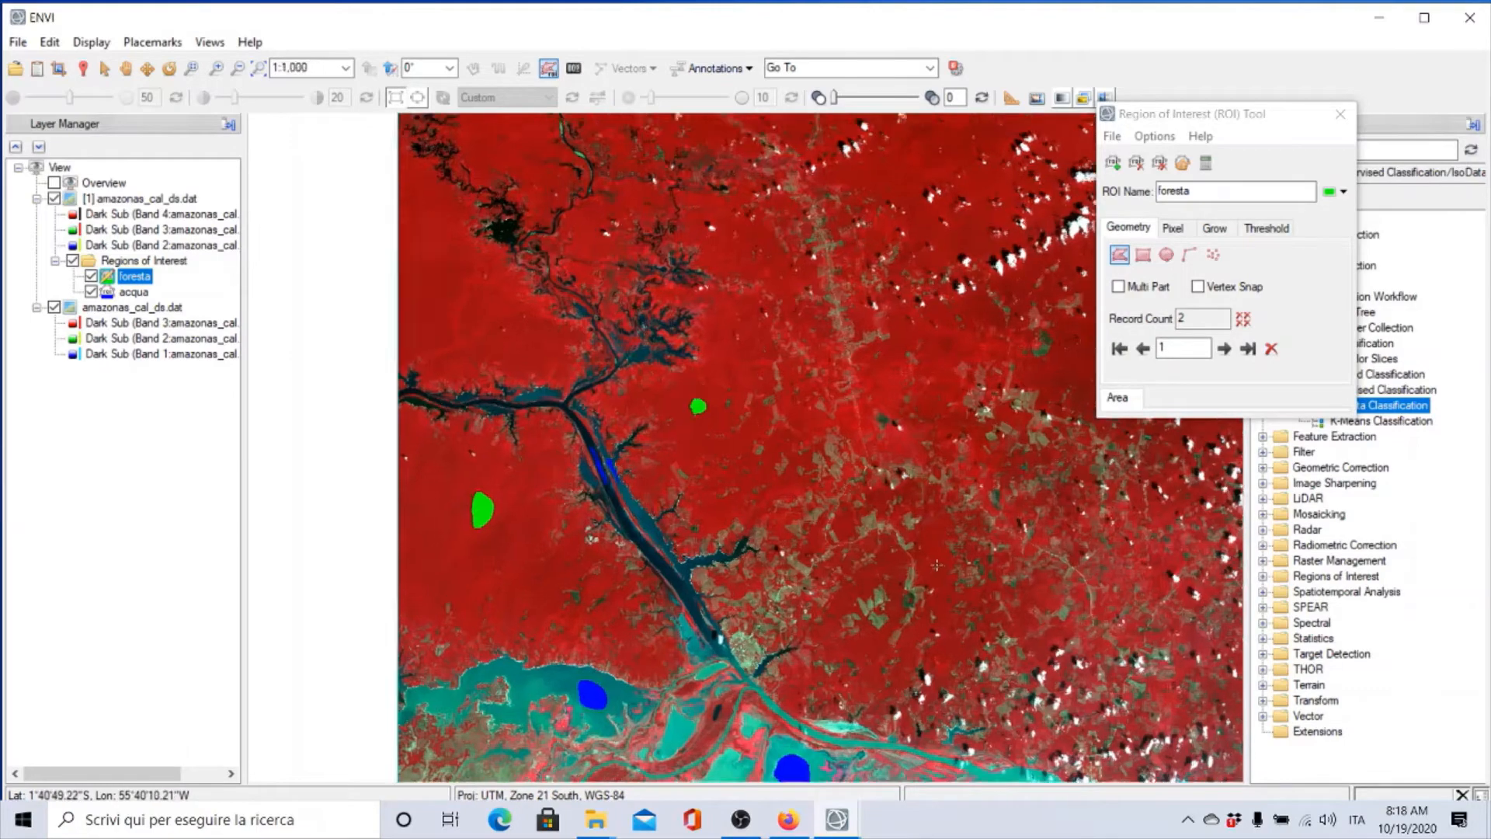
pyautogui.scroll(5, 931, 559)
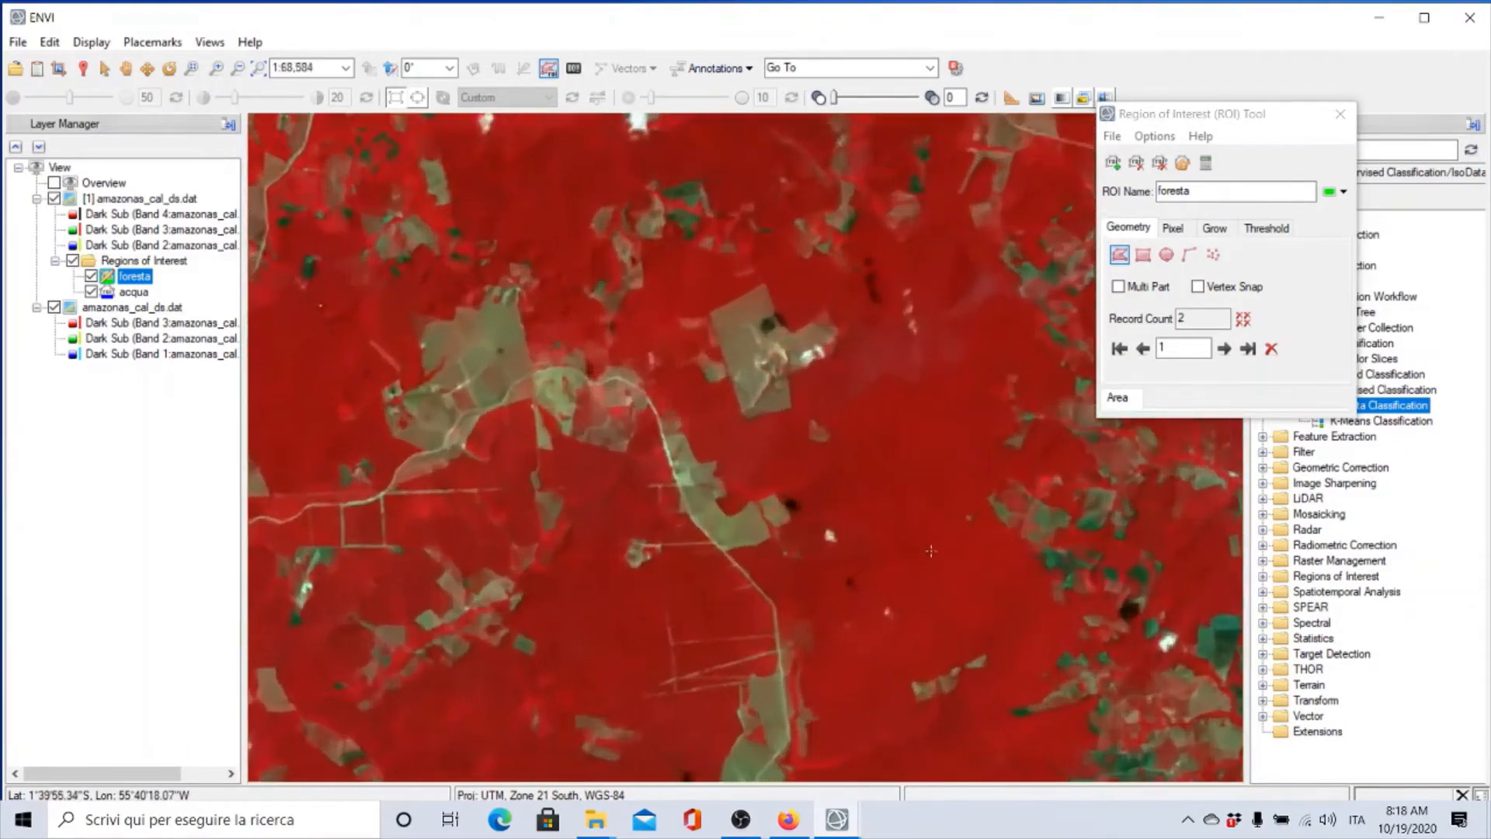
pyautogui.moveTo(782, 356); pyautogui.dragTo(840, 481)
pyautogui.moveTo(962, 438)
pyautogui.mouseDown()
pyautogui.moveTo(1033, 334)
pyautogui.moveTo(961, 224)
pyautogui.mouseUp()
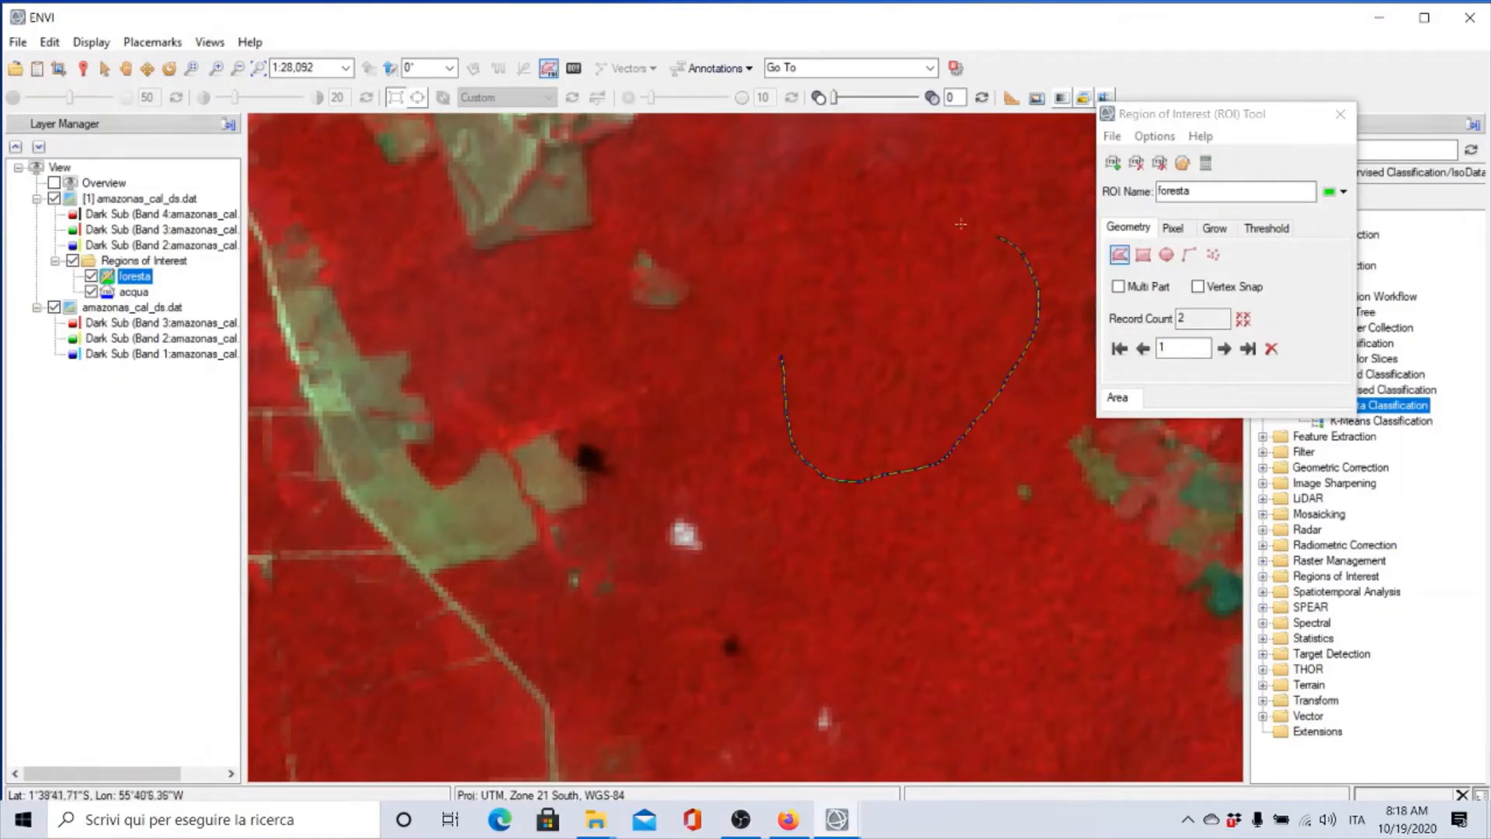
pyautogui.moveTo(770, 318); pyautogui.dragTo(775, 341)
pyautogui.rightClick(780, 342)
pyautogui.click(803, 354)
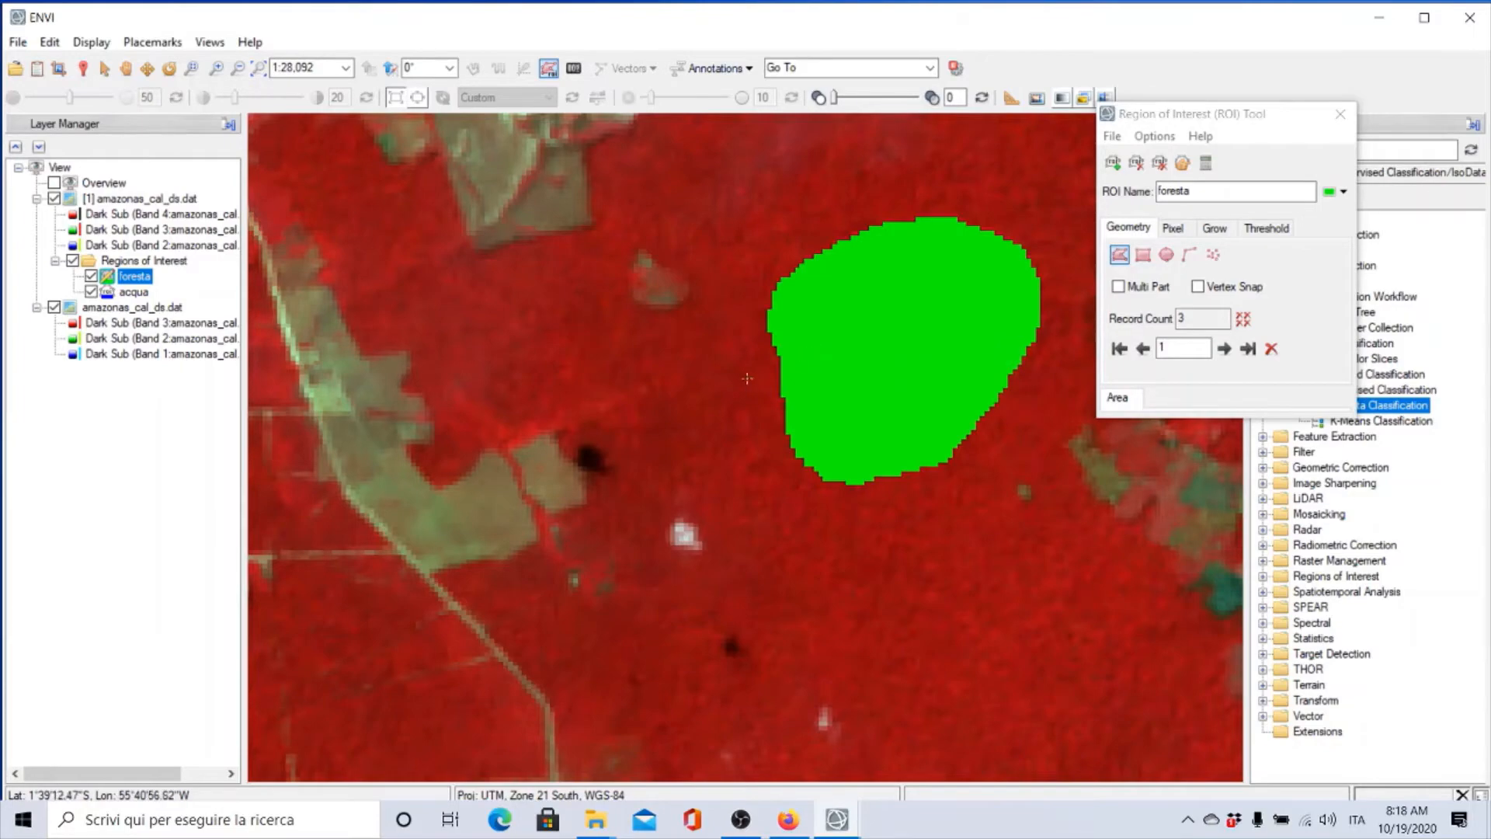
# Step: Draw and accept a further foresta polygon in the dark red forest northeast of the road-side polygon
pyautogui.scroll(2, 747, 378)
pyautogui.scroll(-4, 753, 369)
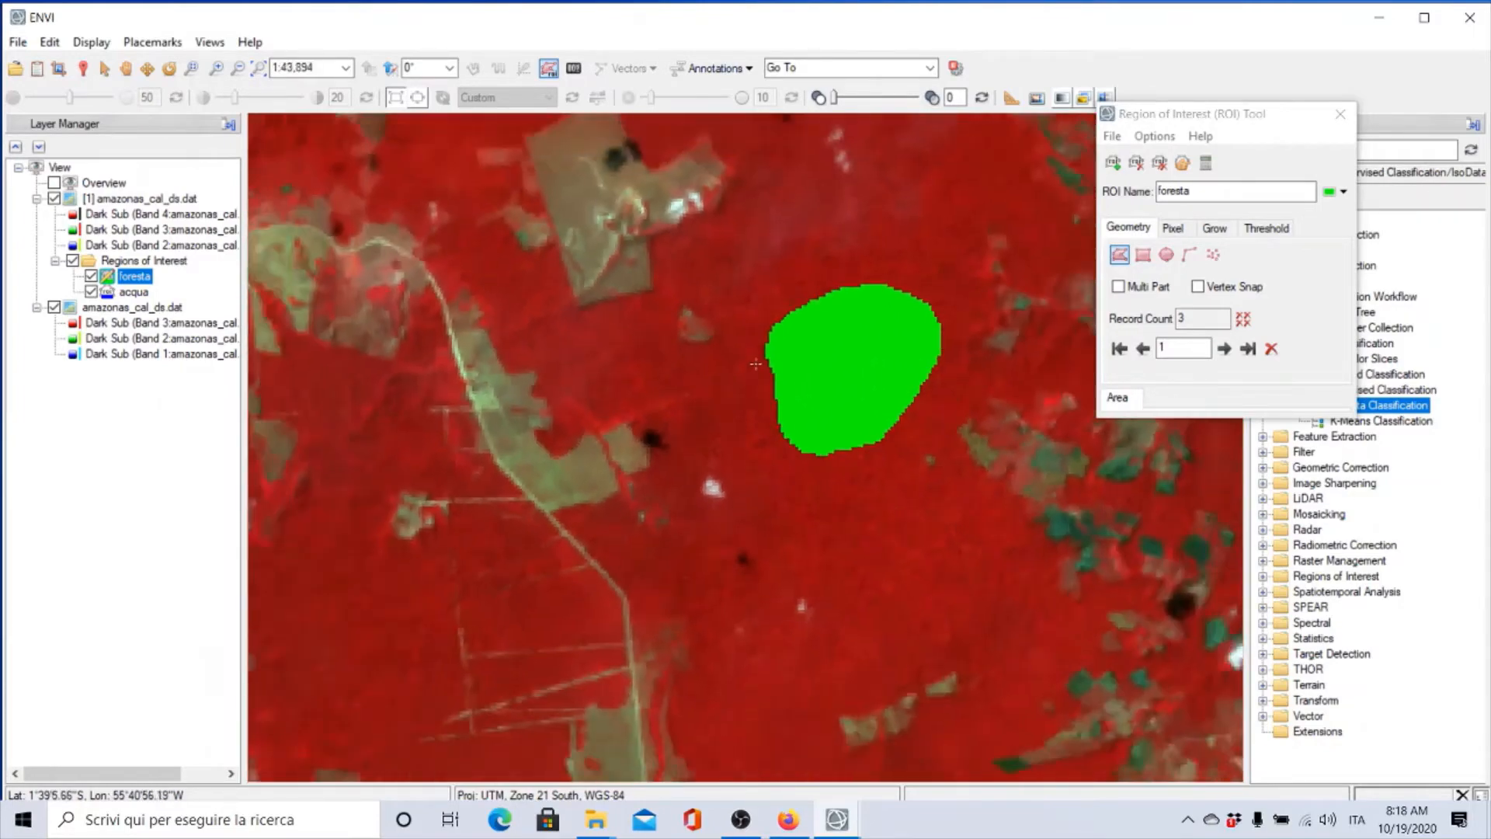
pyautogui.scroll(-9, 756, 364)
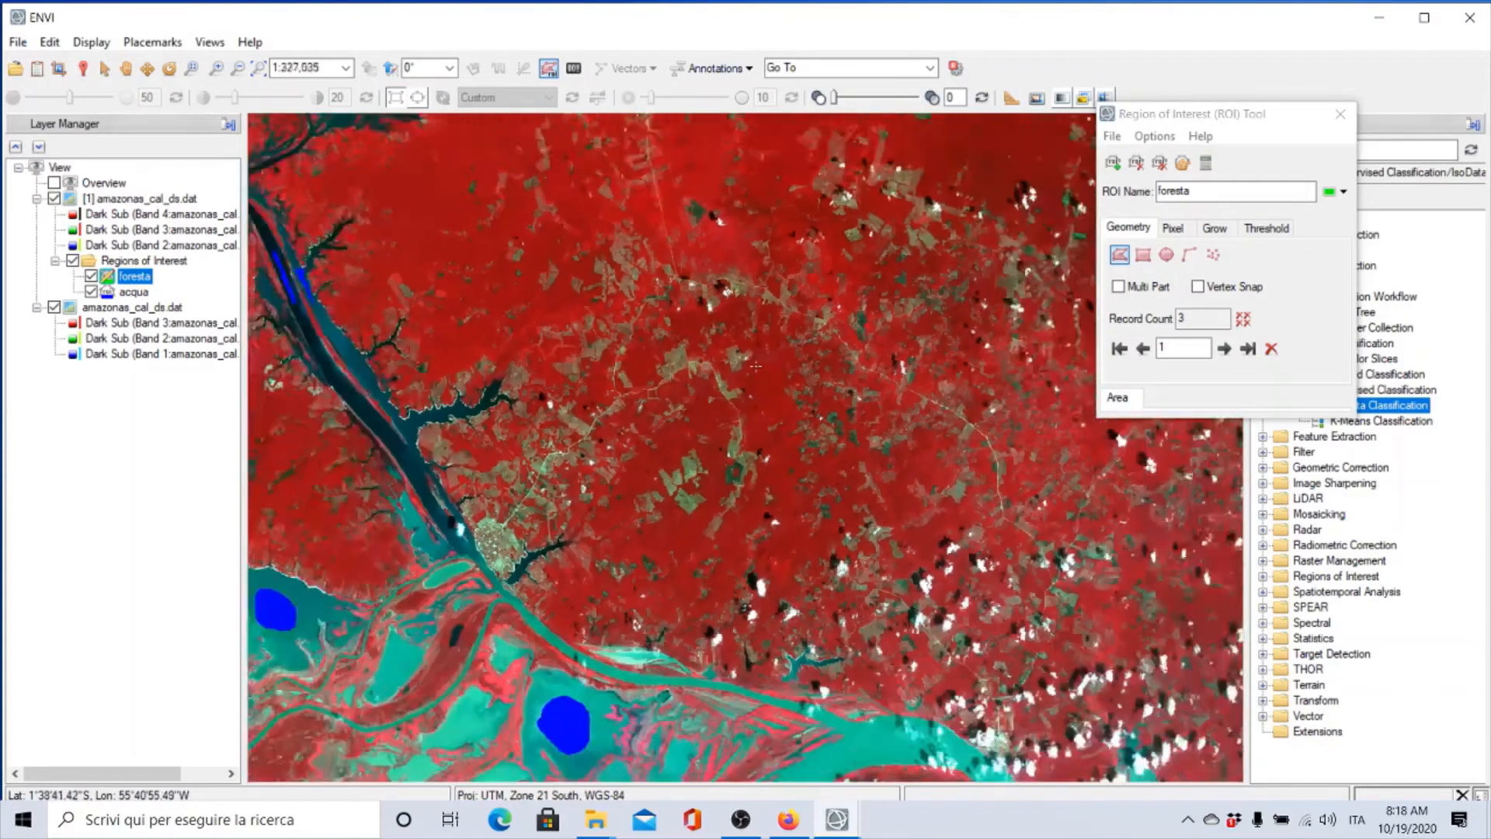
pyautogui.scroll(-4, 755, 365)
pyautogui.scroll(4, 757, 349)
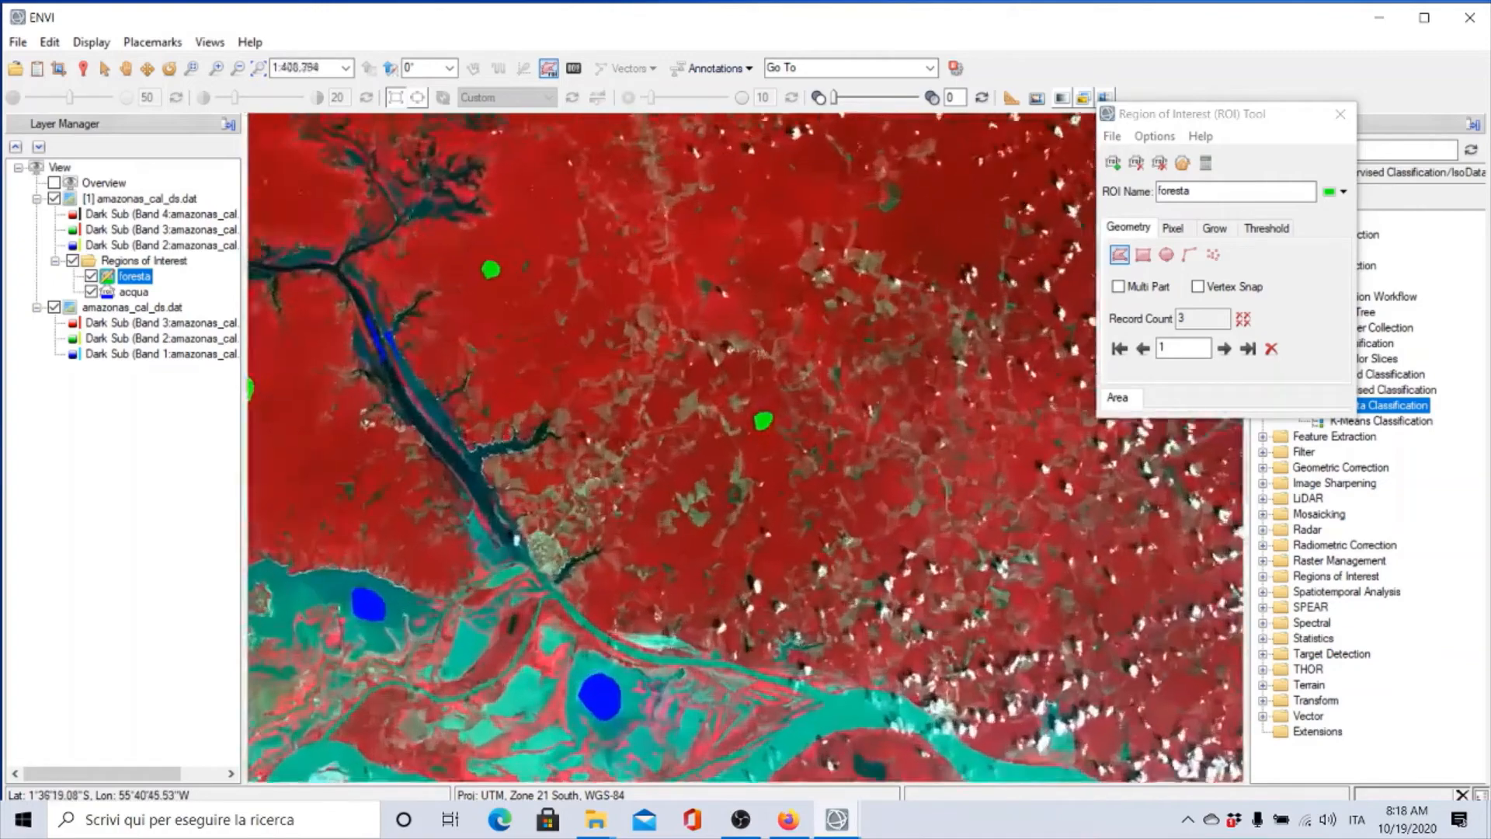
pyautogui.scroll(9, 964, 200)
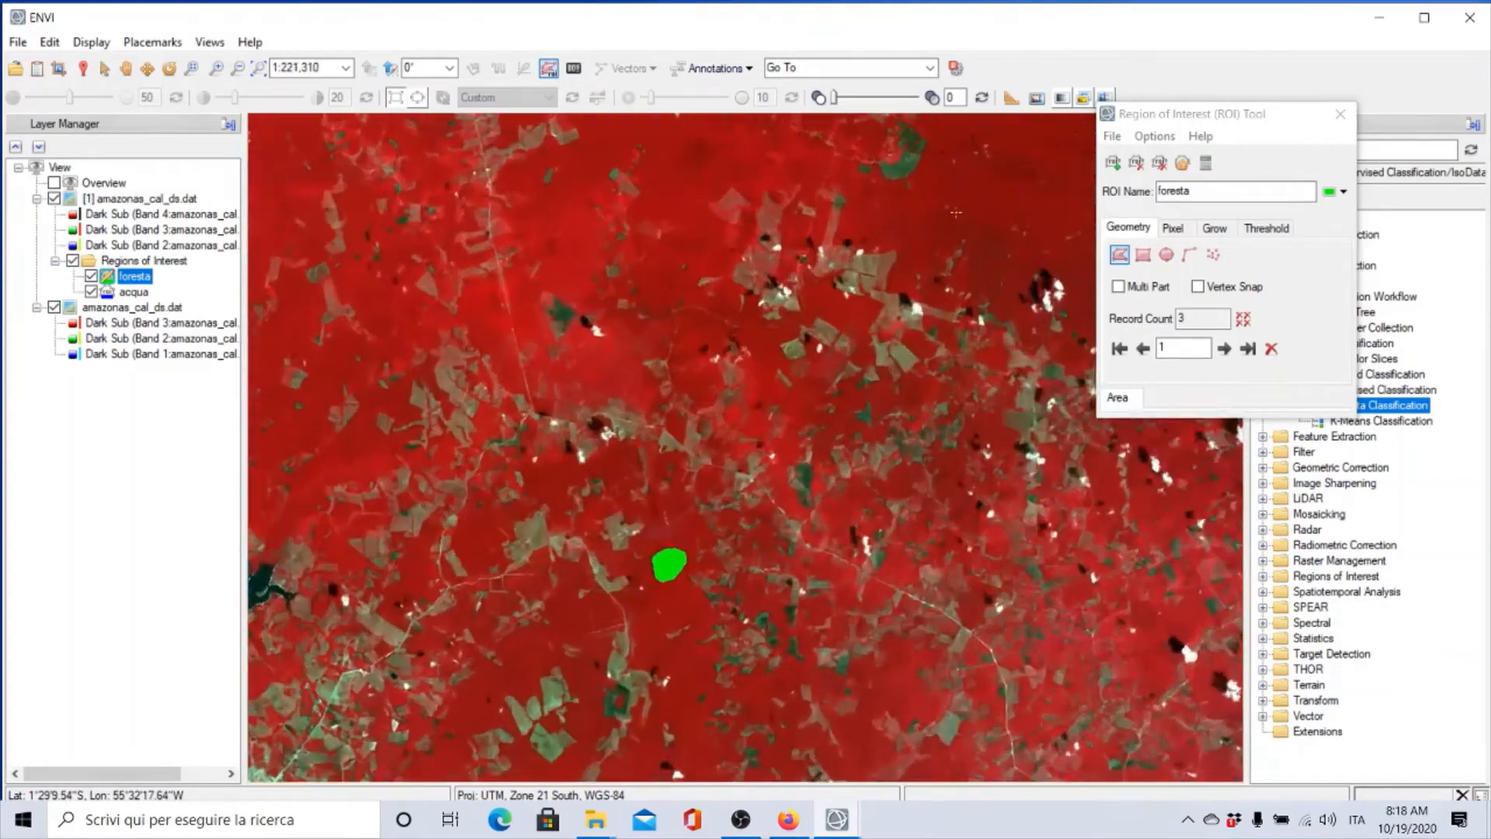
pyautogui.scroll(3, 969, 237)
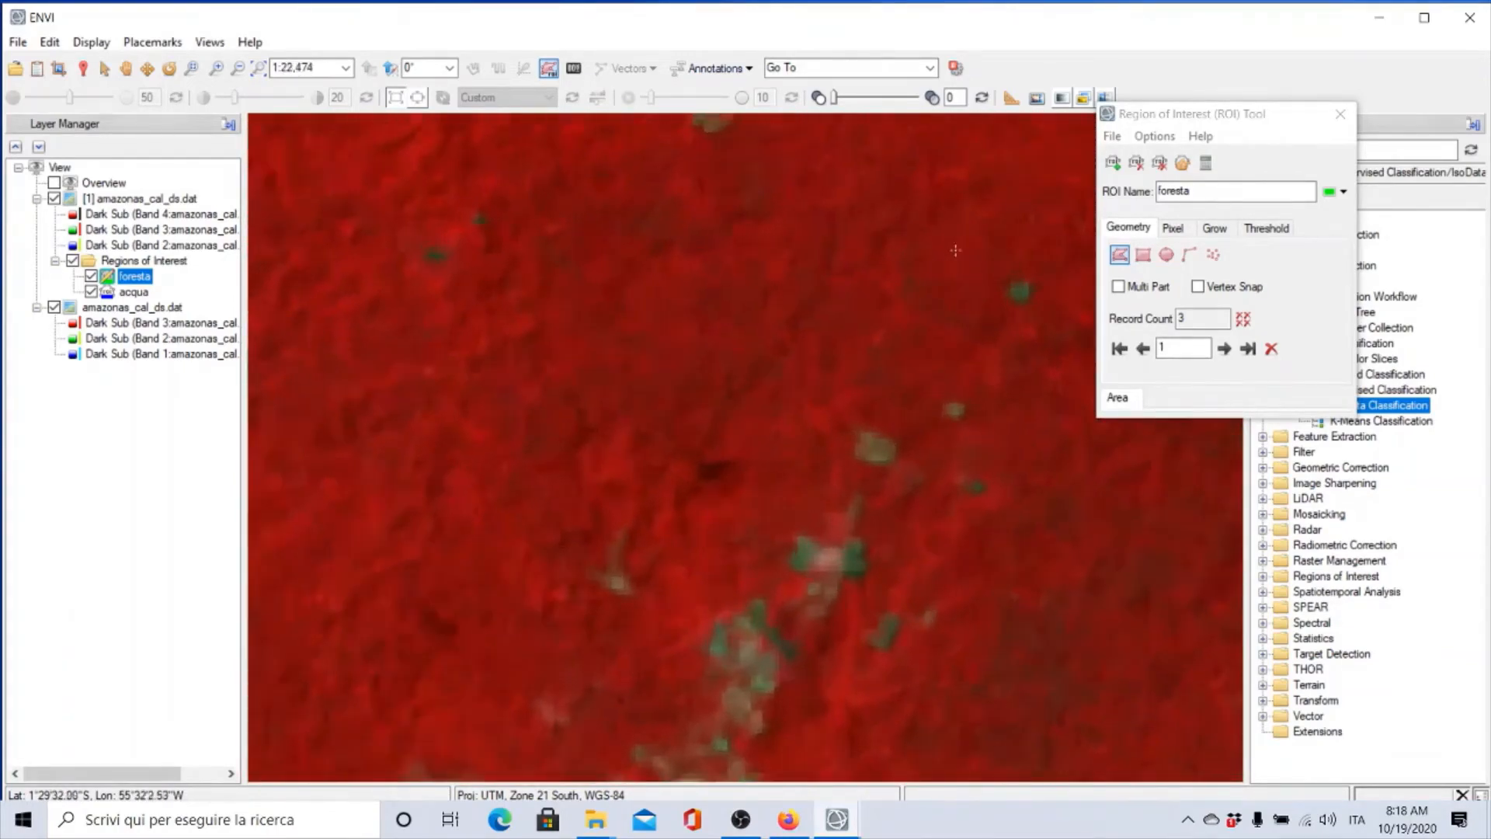
pyautogui.moveTo(772, 195)
pyautogui.mouseDown()
pyautogui.moveTo(850, 268)
pyautogui.moveTo(823, 379)
pyautogui.moveTo(628, 351)
pyautogui.mouseUp()
pyautogui.rightClick(592, 238)
pyautogui.click(629, 249)
pyautogui.scroll(2, 787, 388)
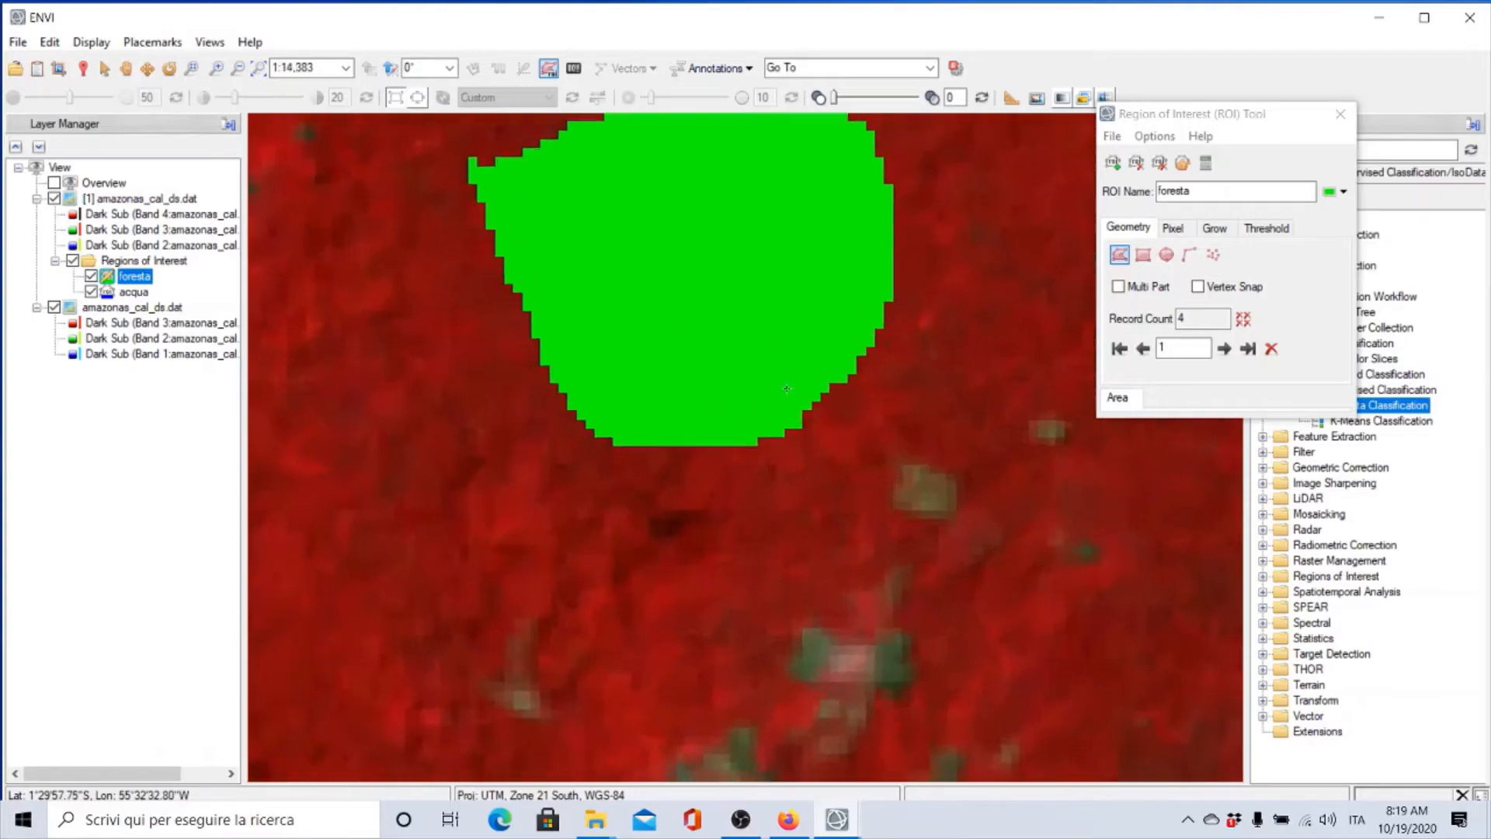
# Step: Draw and accept a small foresta polygon in a cloud-free gap of the forest near the image's northern edge
pyautogui.scroll(-10, 786, 388)
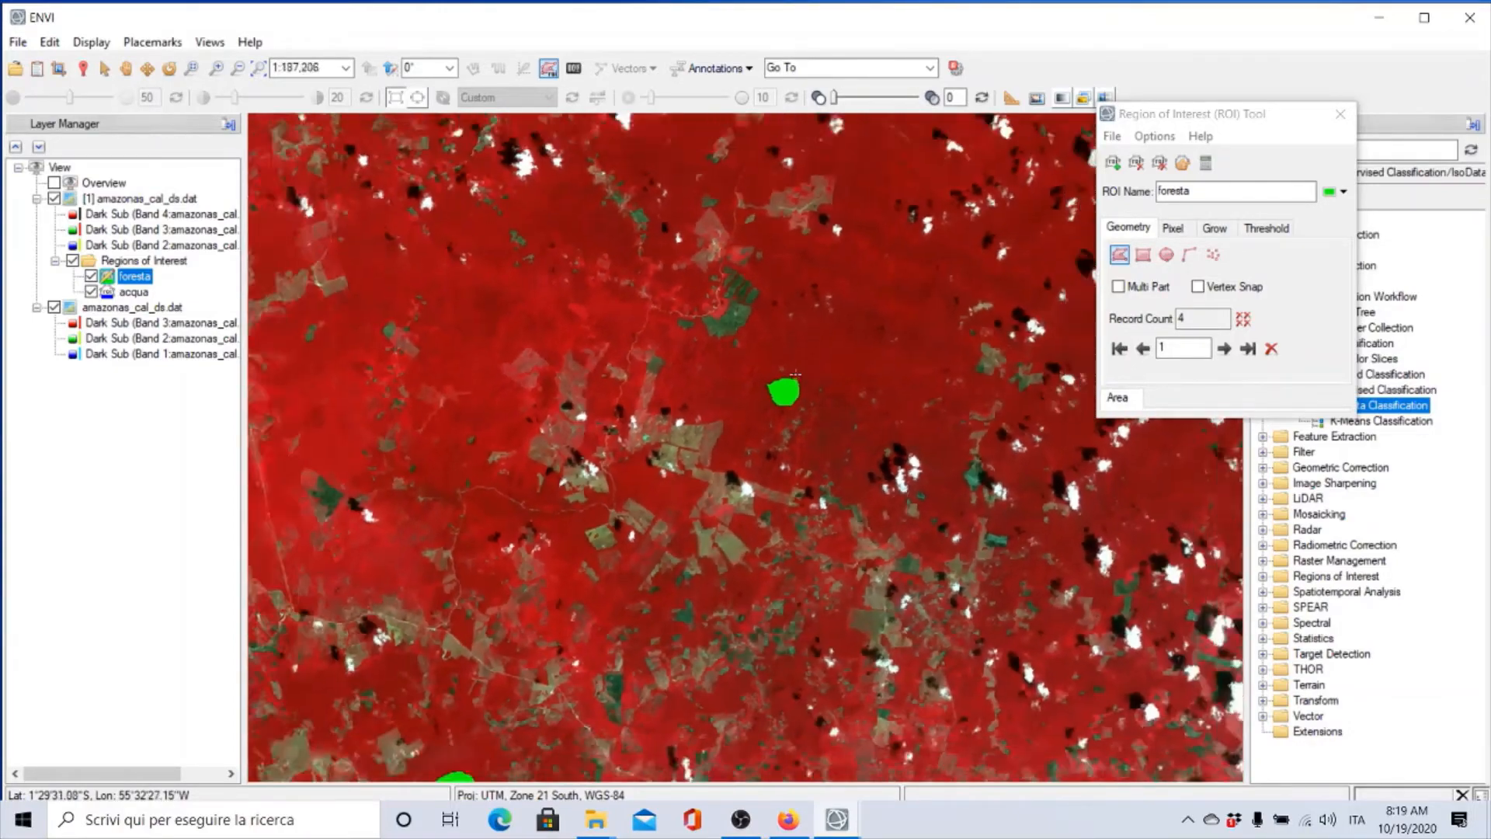
pyautogui.scroll(-8, 795, 375)
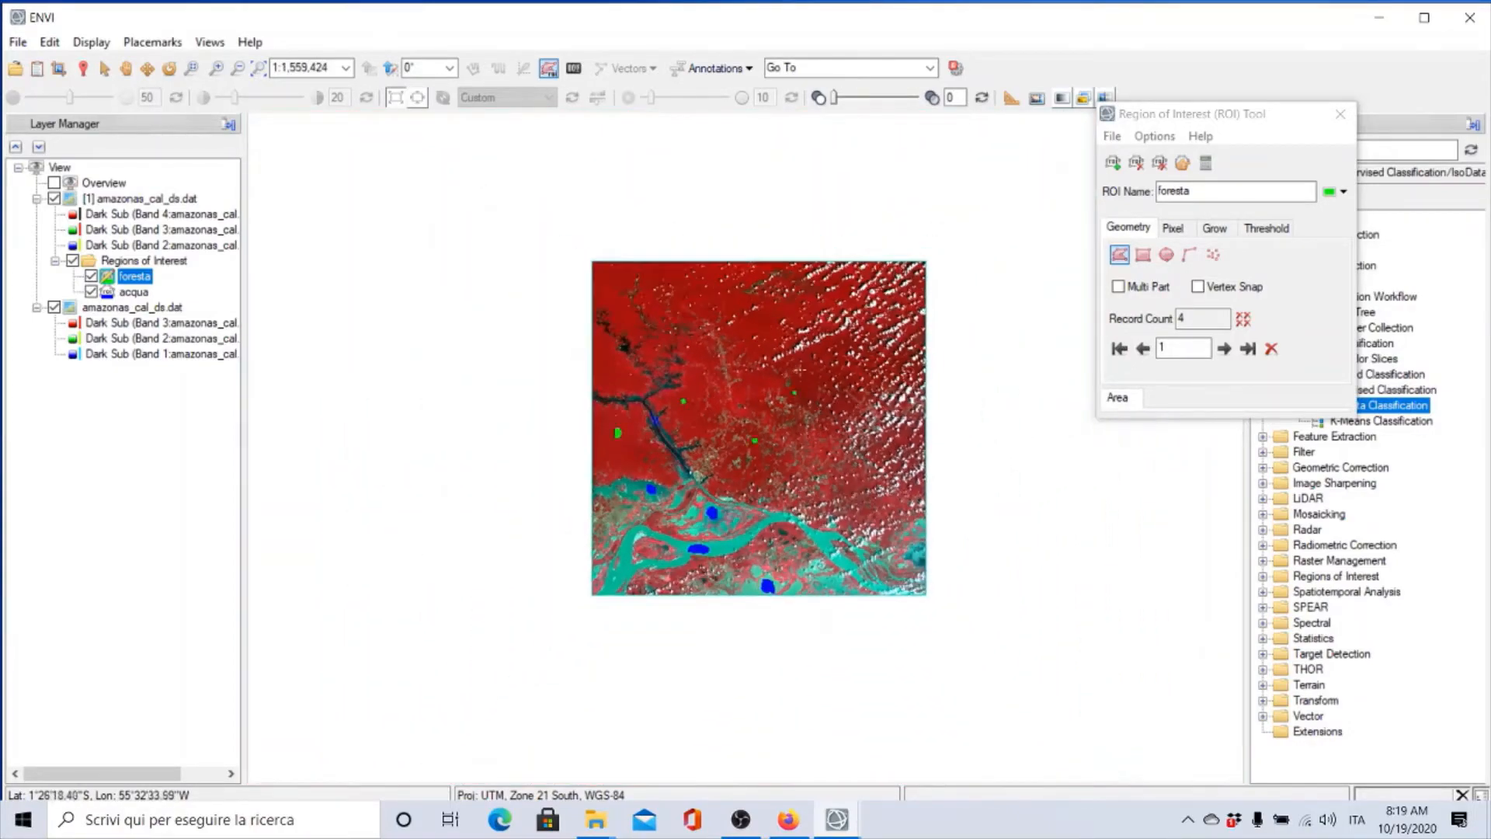
pyautogui.scroll(1, 801, 362)
pyautogui.scroll(2, 799, 370)
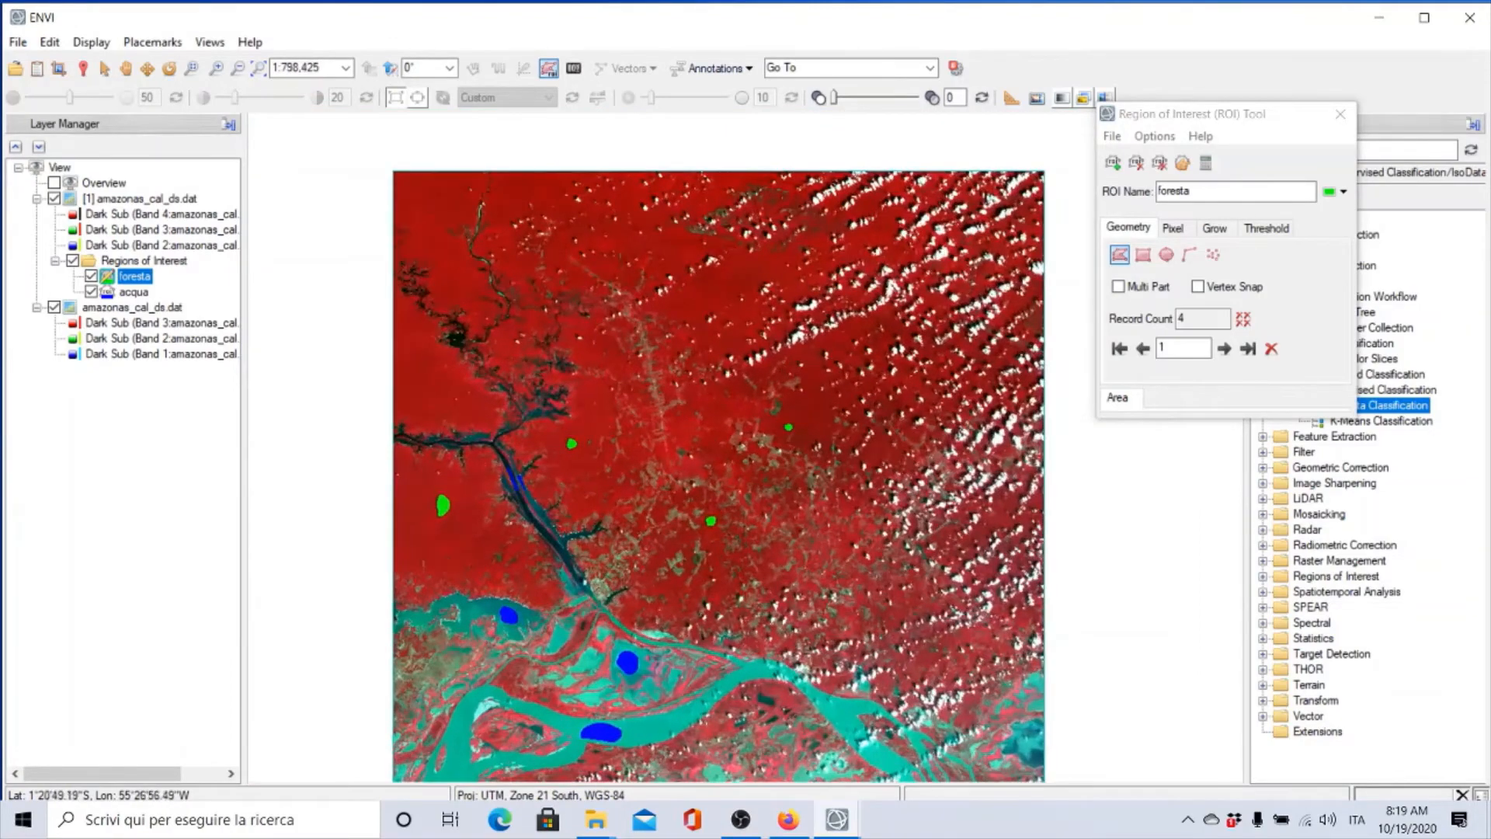
pyautogui.scroll(2, 834, 285)
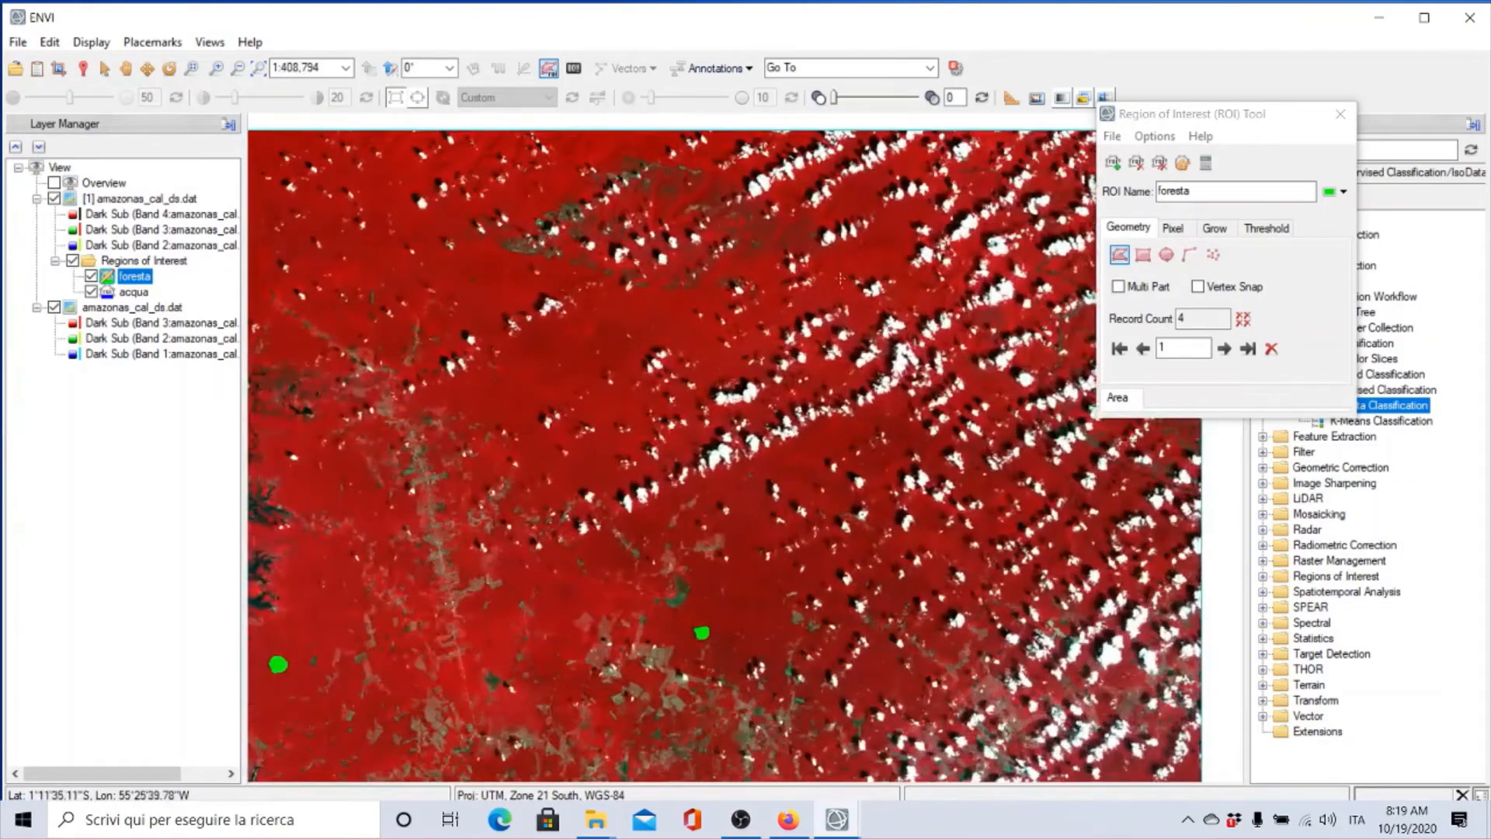
pyautogui.scroll(3, 834, 285)
pyautogui.scroll(3, 839, 280)
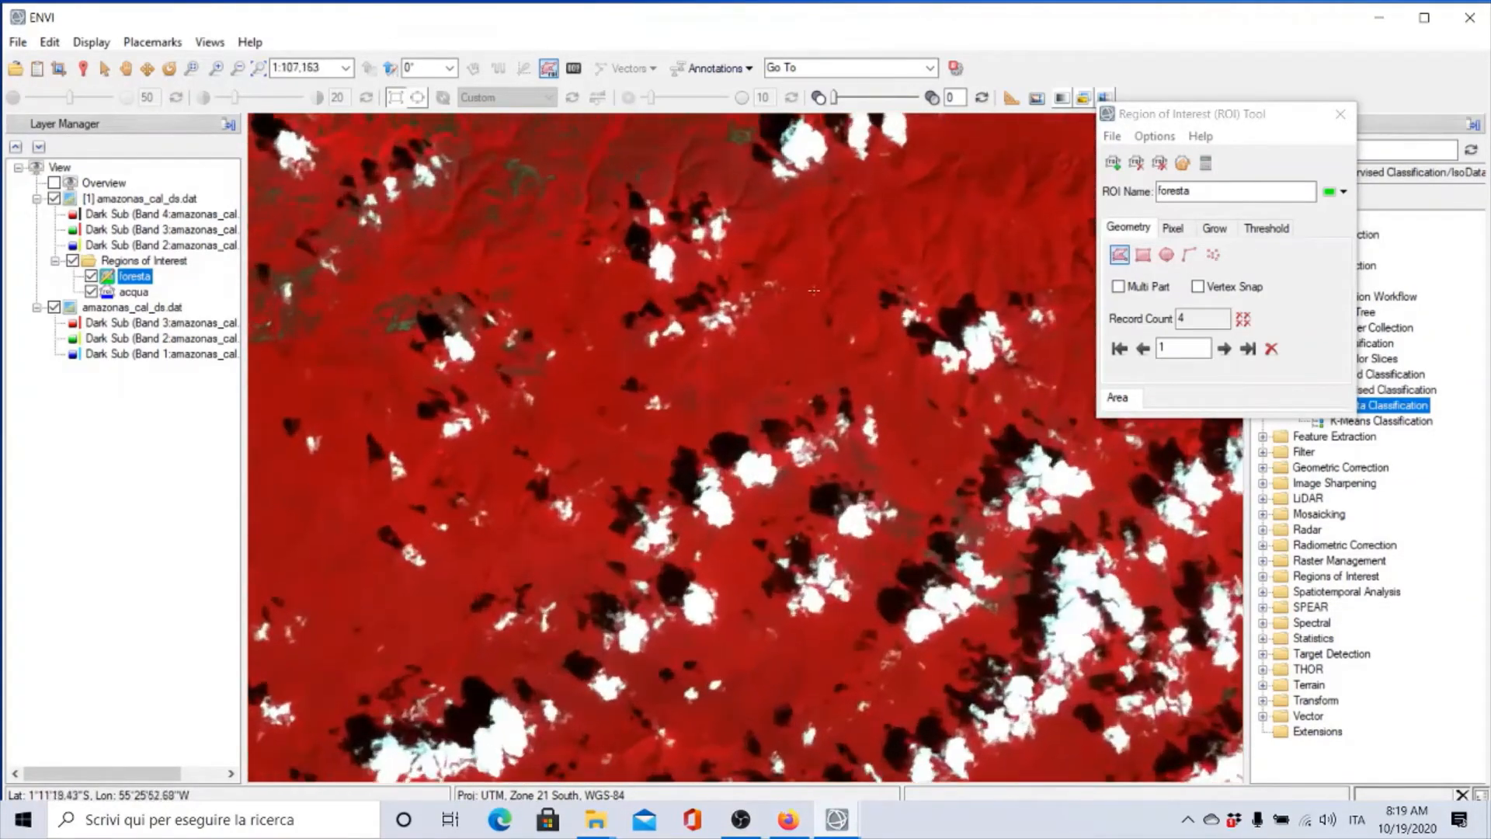
pyautogui.scroll(1, 825, 289)
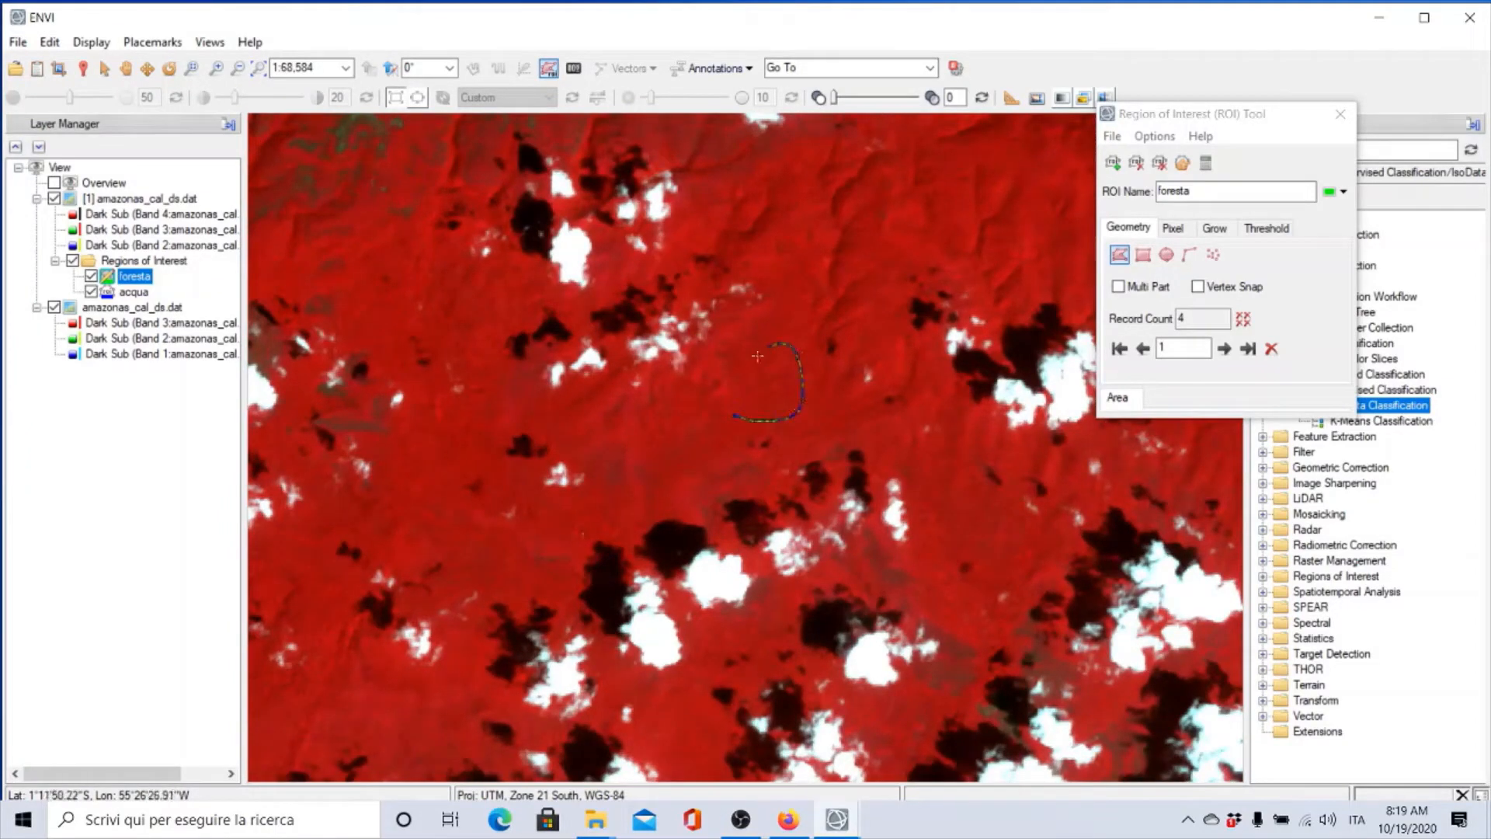
pyautogui.moveTo(757, 356); pyautogui.dragTo(732, 413)
pyautogui.rightClick(741, 409)
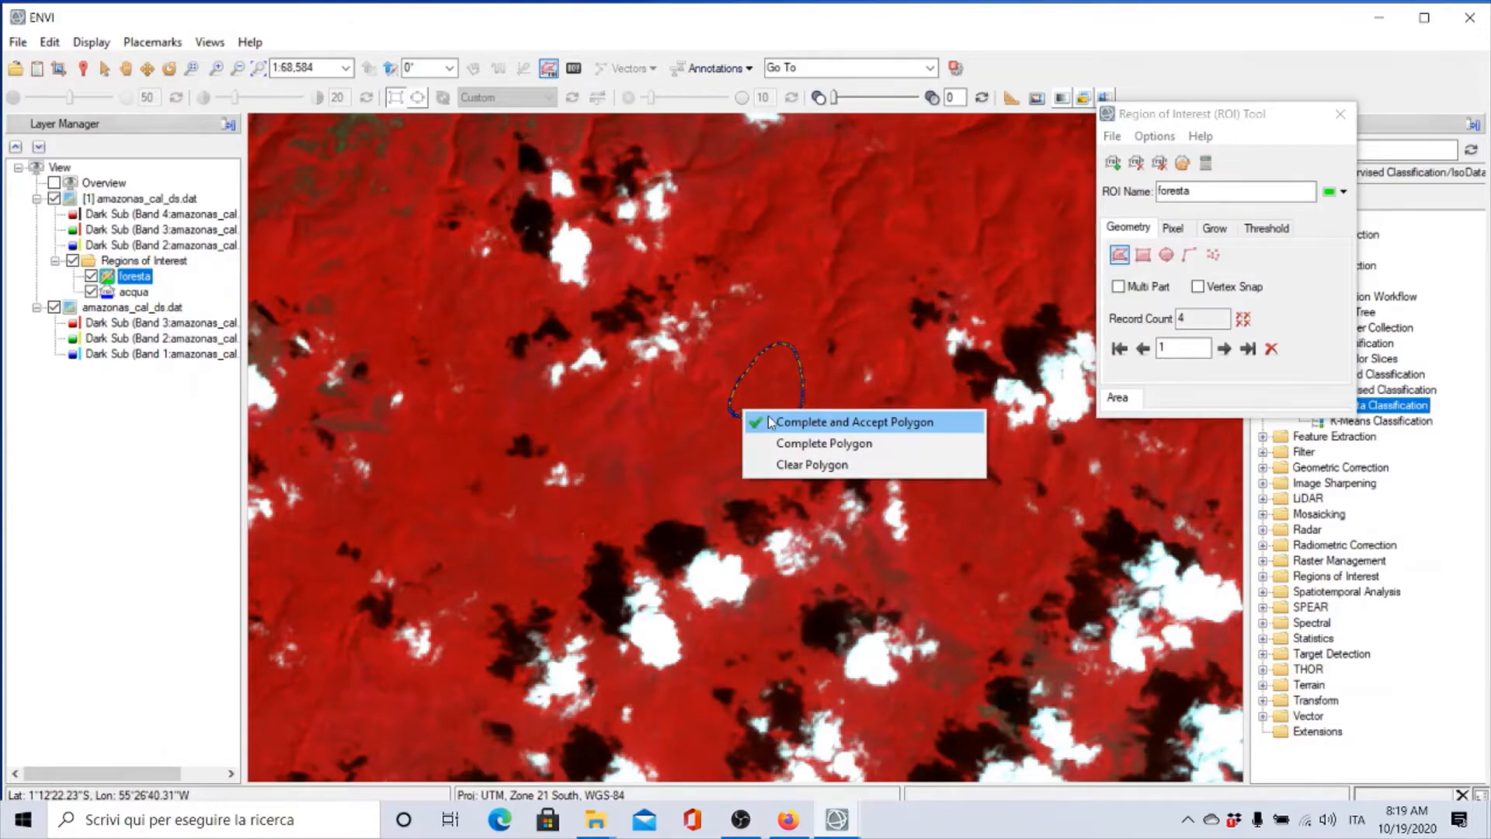
pyautogui.click(764, 420)
# Step: Examine the whole scene and the southern river plain, and step through the foresta polygon records up to record 5
pyautogui.scroll(-1, 775, 398)
pyautogui.scroll(-5, 776, 399)
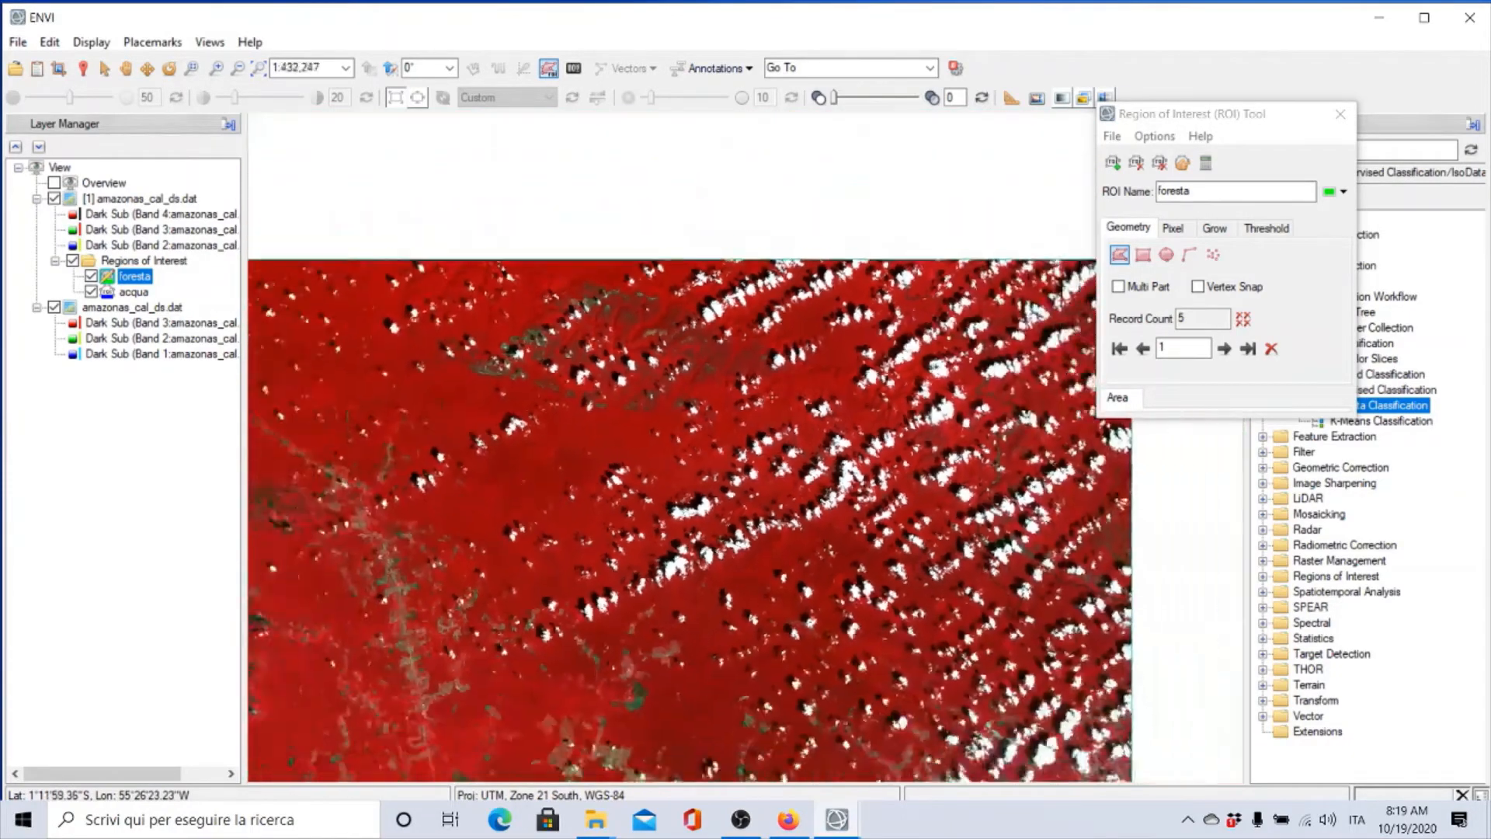
pyautogui.scroll(-1, 773, 412)
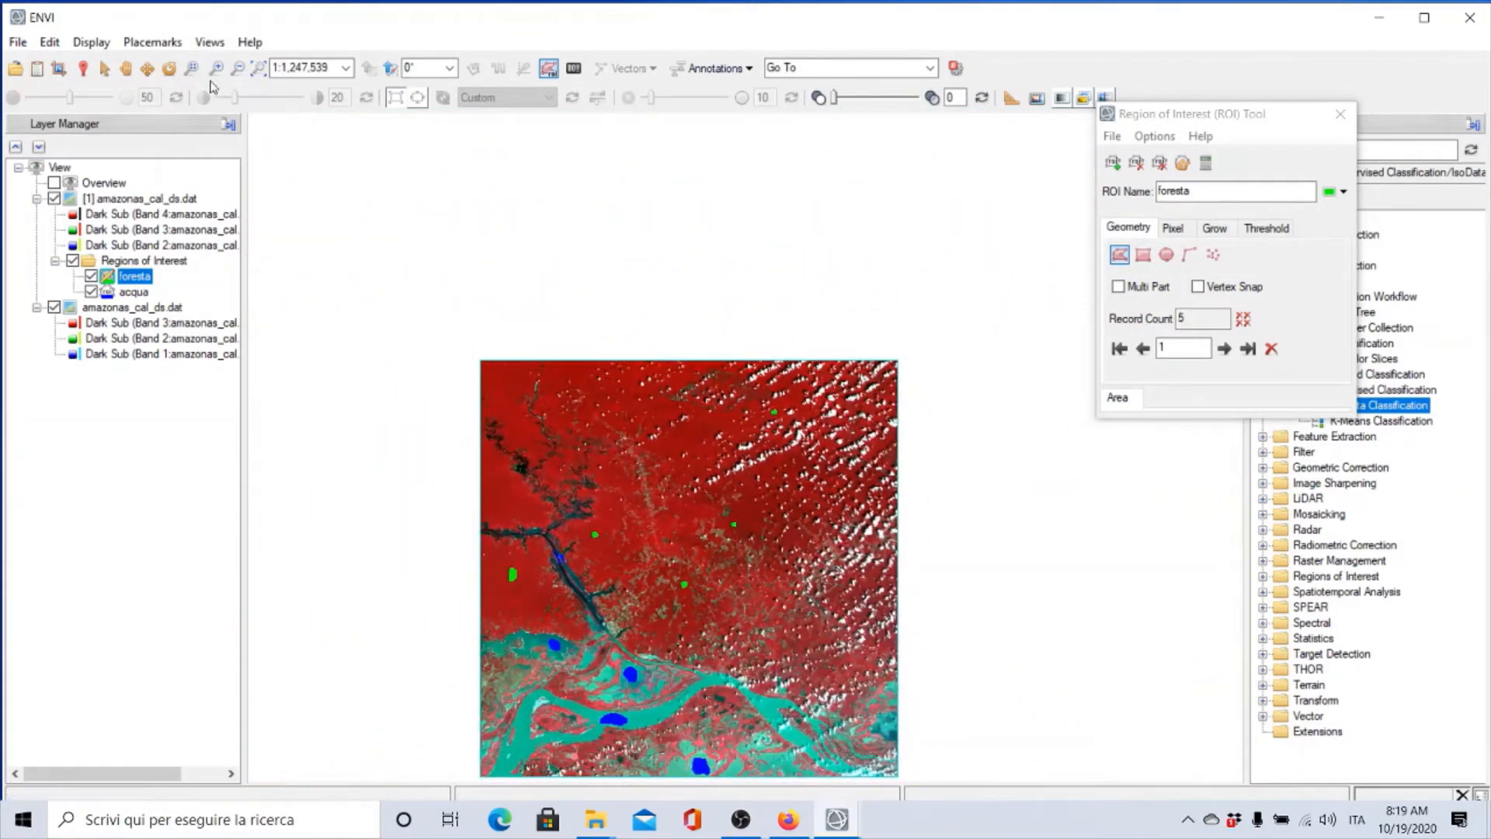
pyautogui.scroll(5, 683, 733)
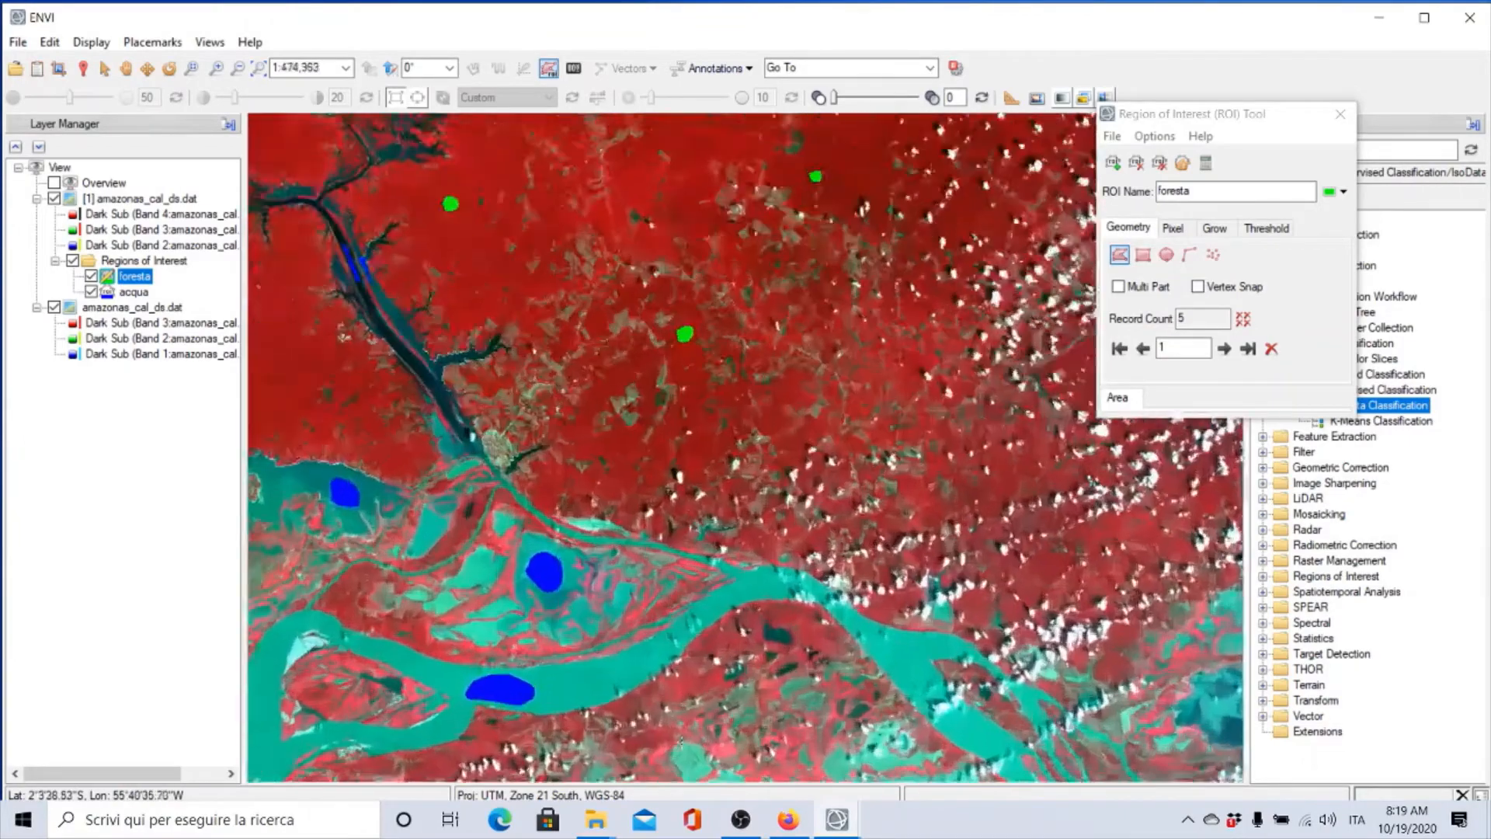
pyautogui.scroll(1, 725, 694)
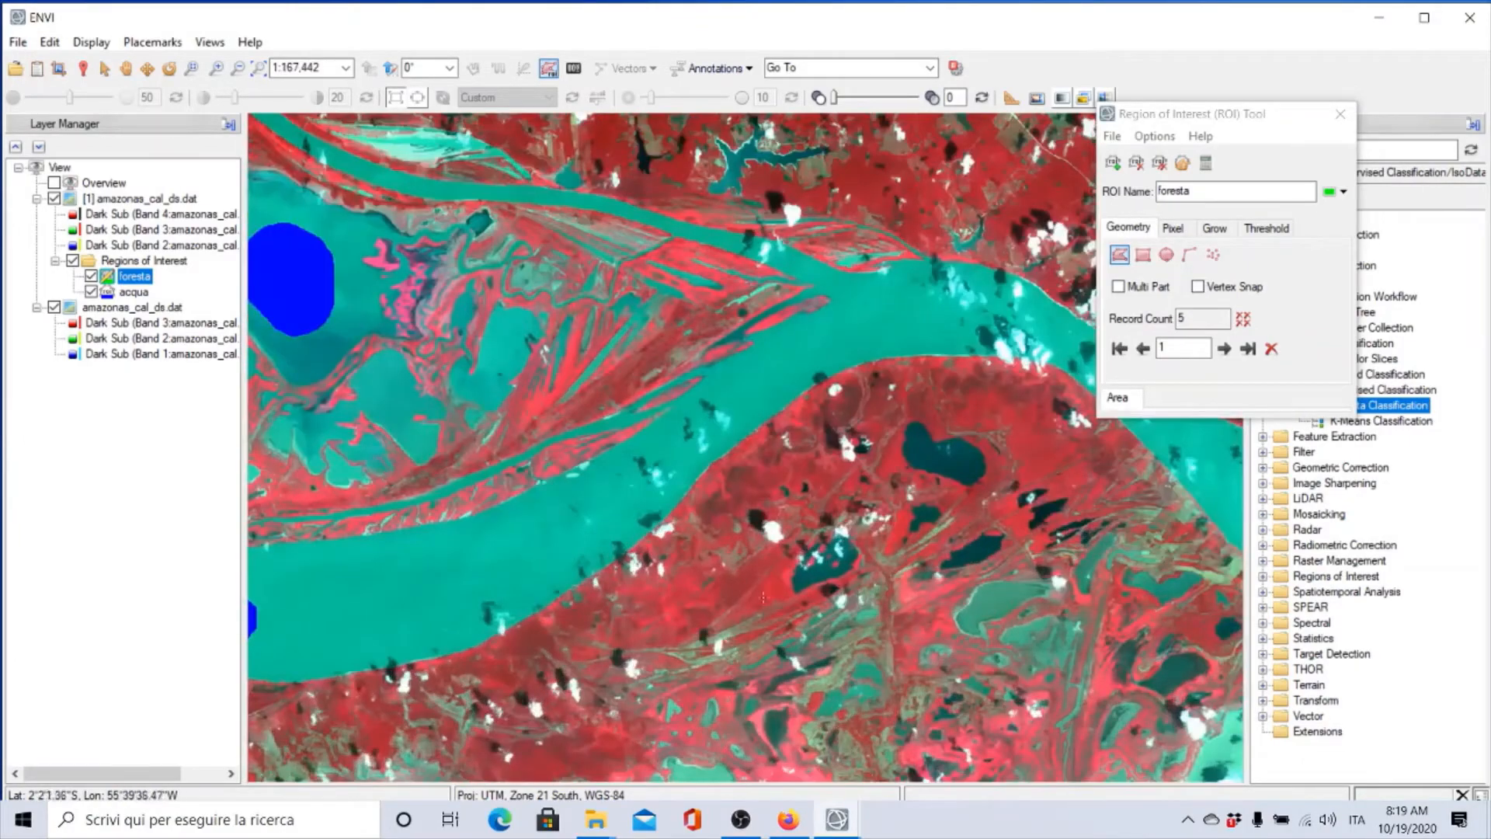
pyautogui.scroll(2, 775, 611)
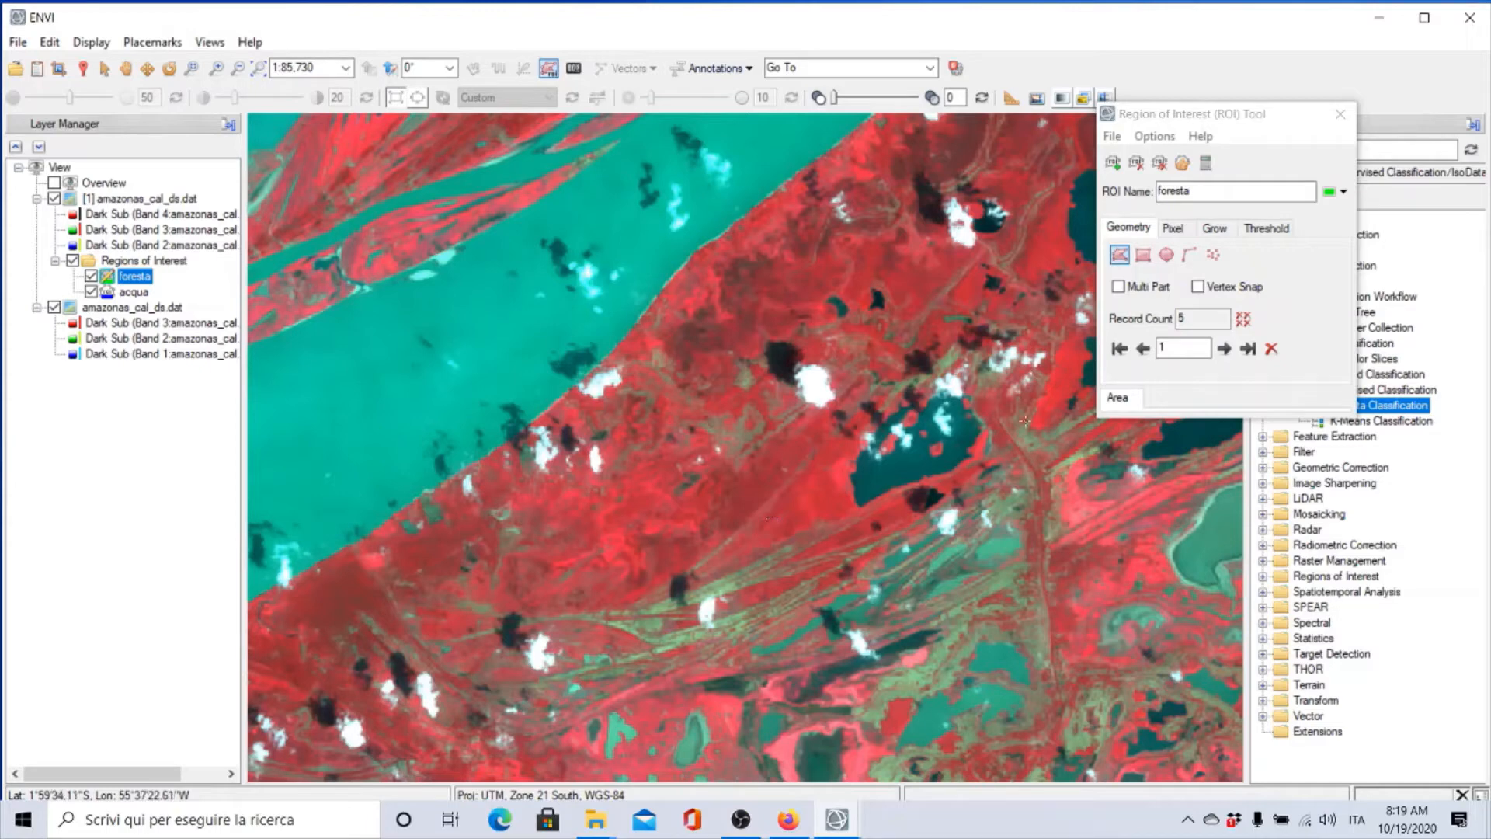
pyautogui.click(1224, 349)
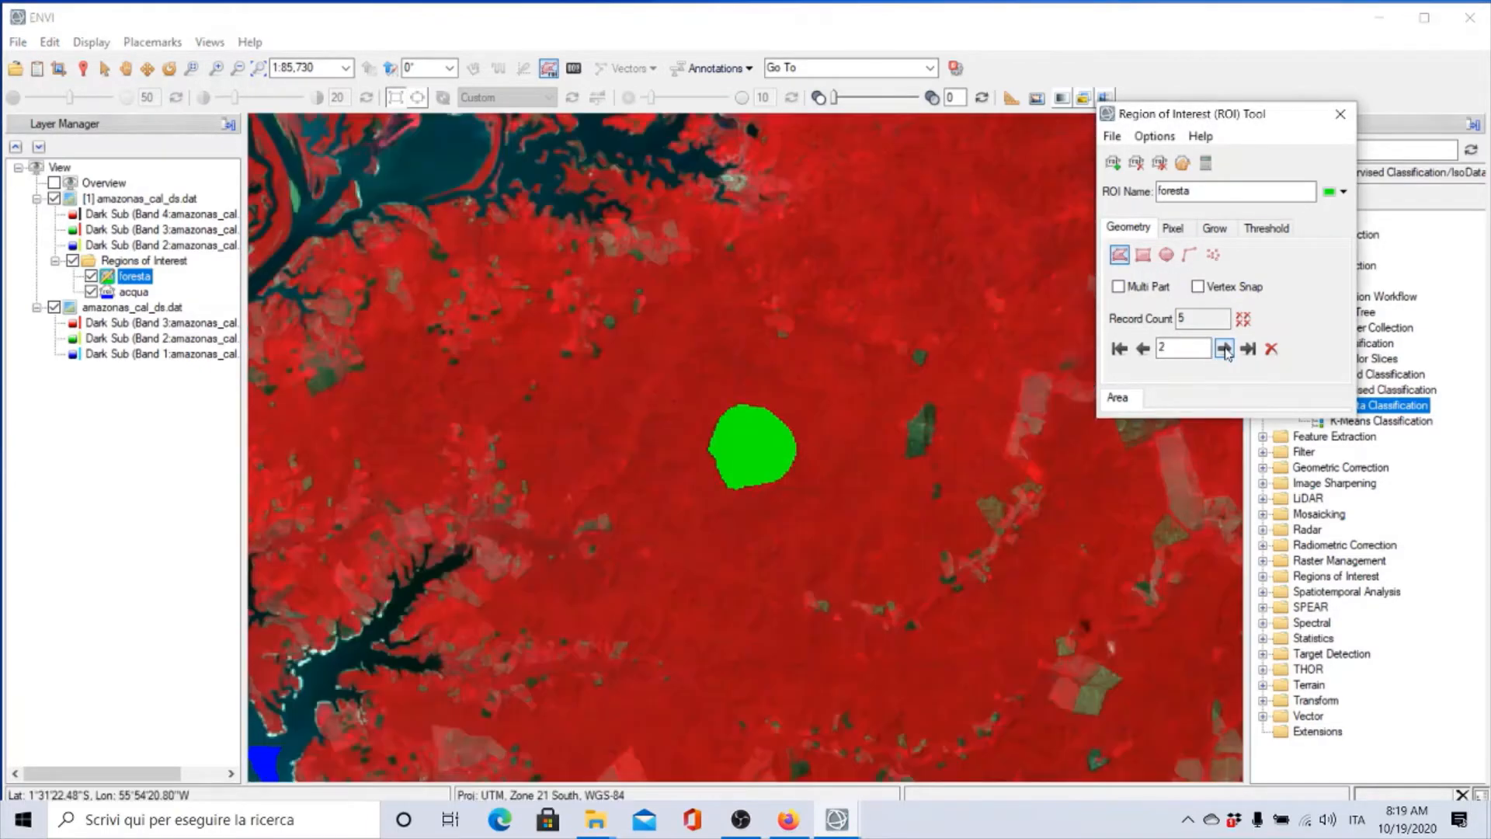
pyautogui.click(1224, 350)
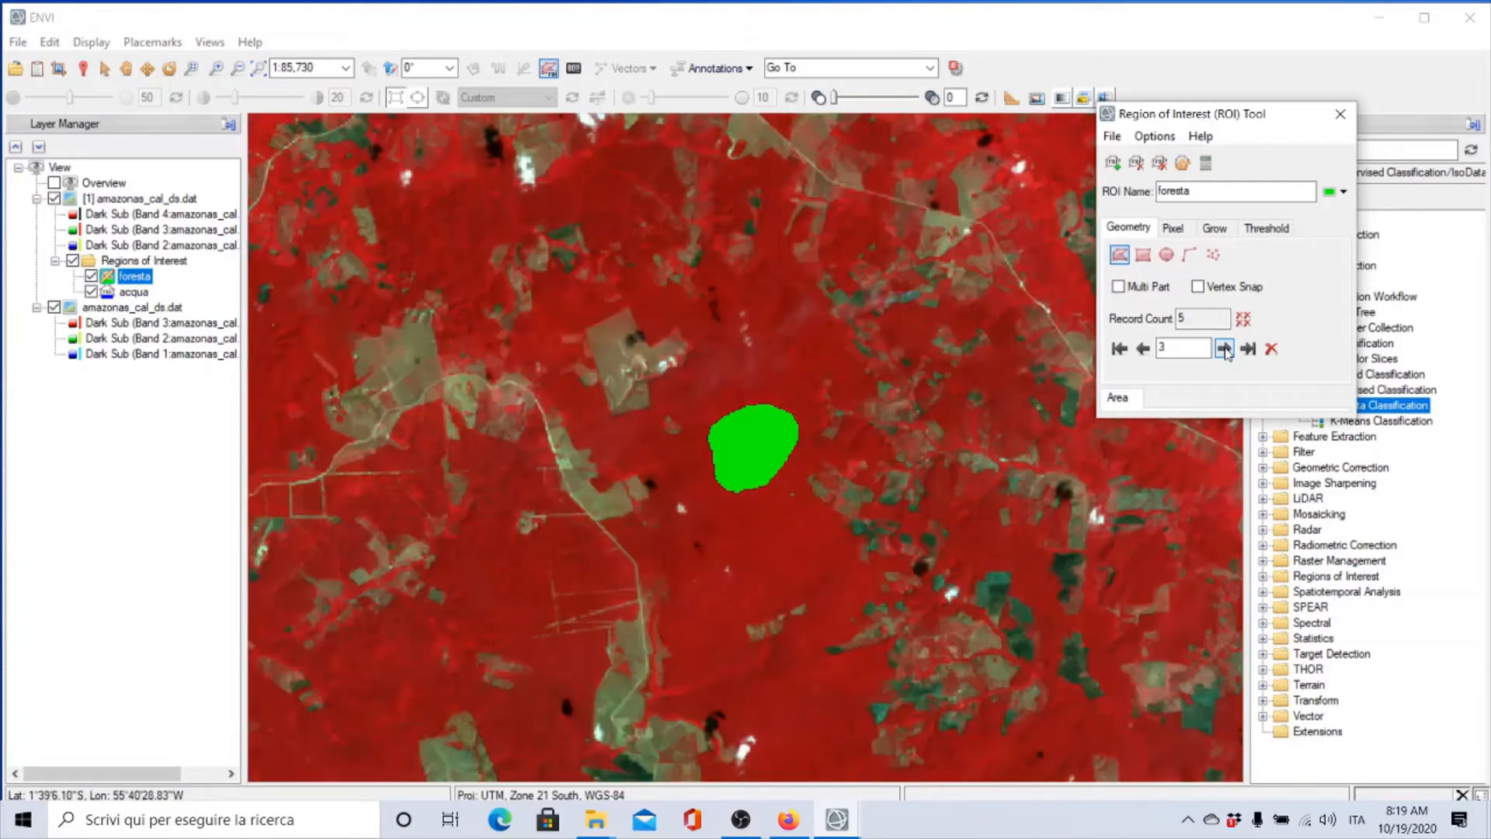
pyautogui.click(1225, 349)
pyautogui.click(1224, 350)
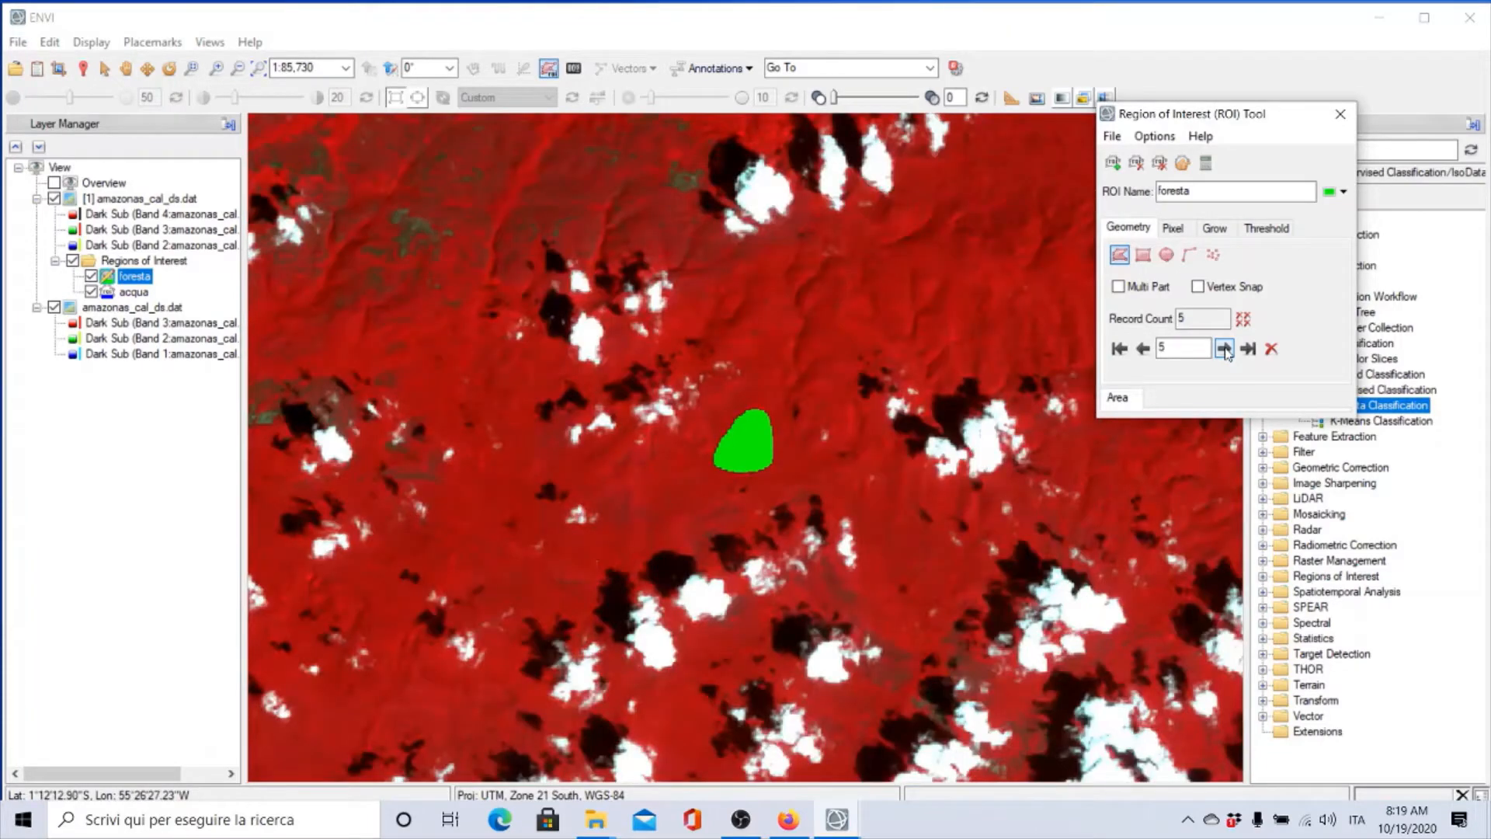
# Step: Create a new region of interest named nuvola and set its colour to cyan (0,255,255)
pyautogui.click(1167, 196)
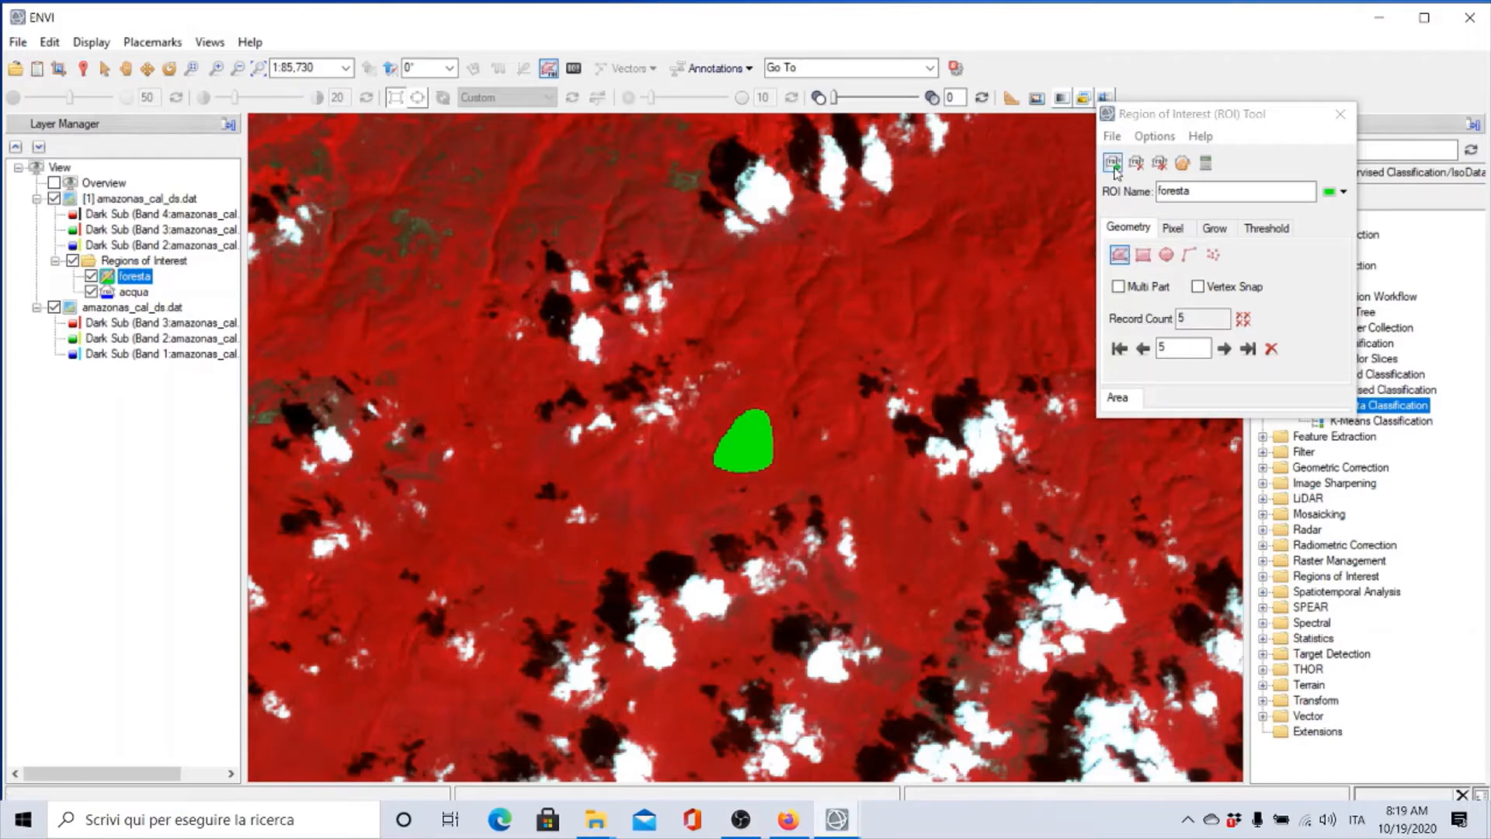
pyautogui.click(1157, 121)
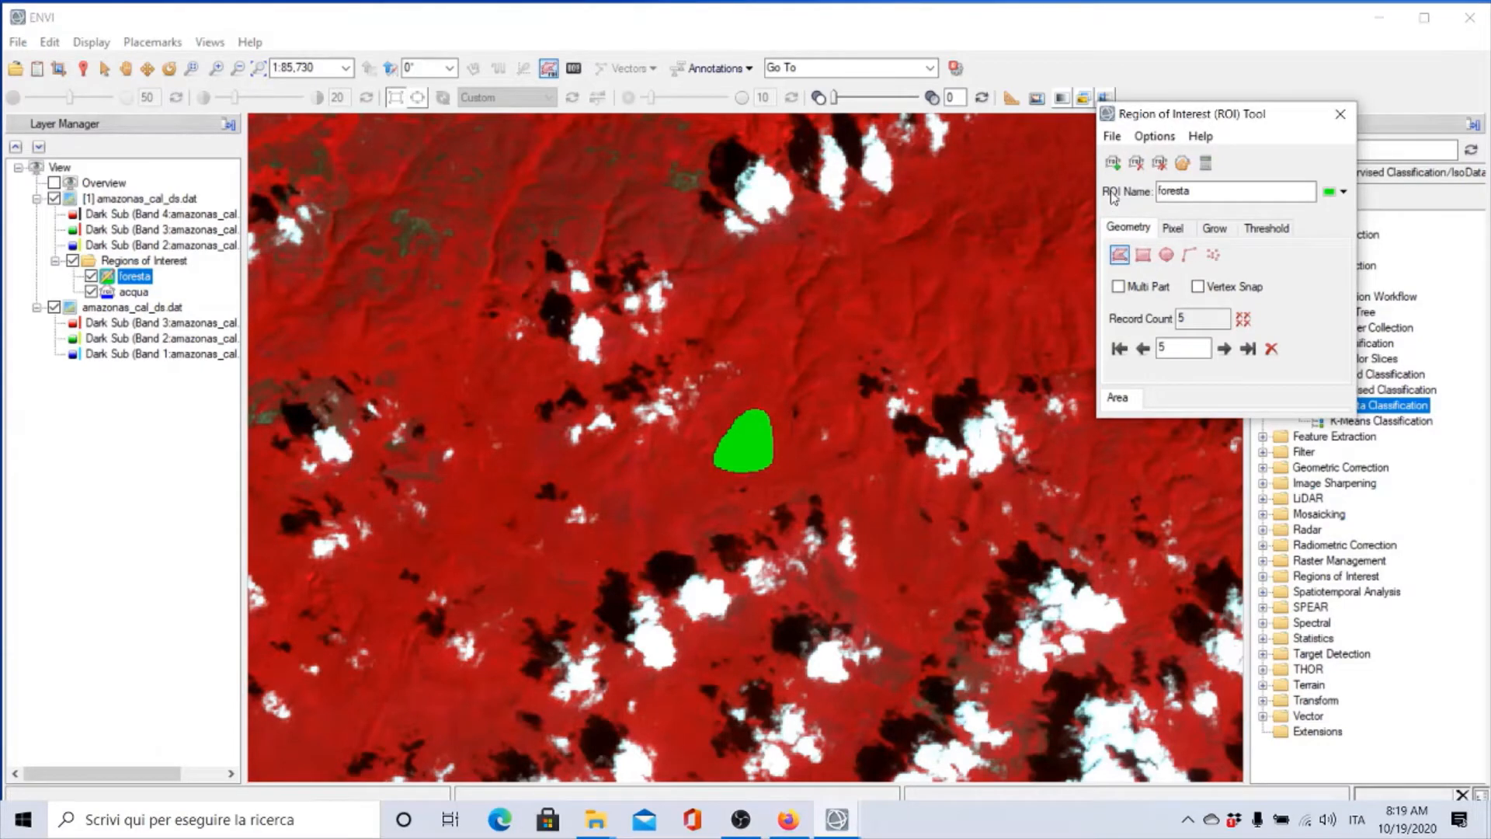
pyautogui.click(1113, 162)
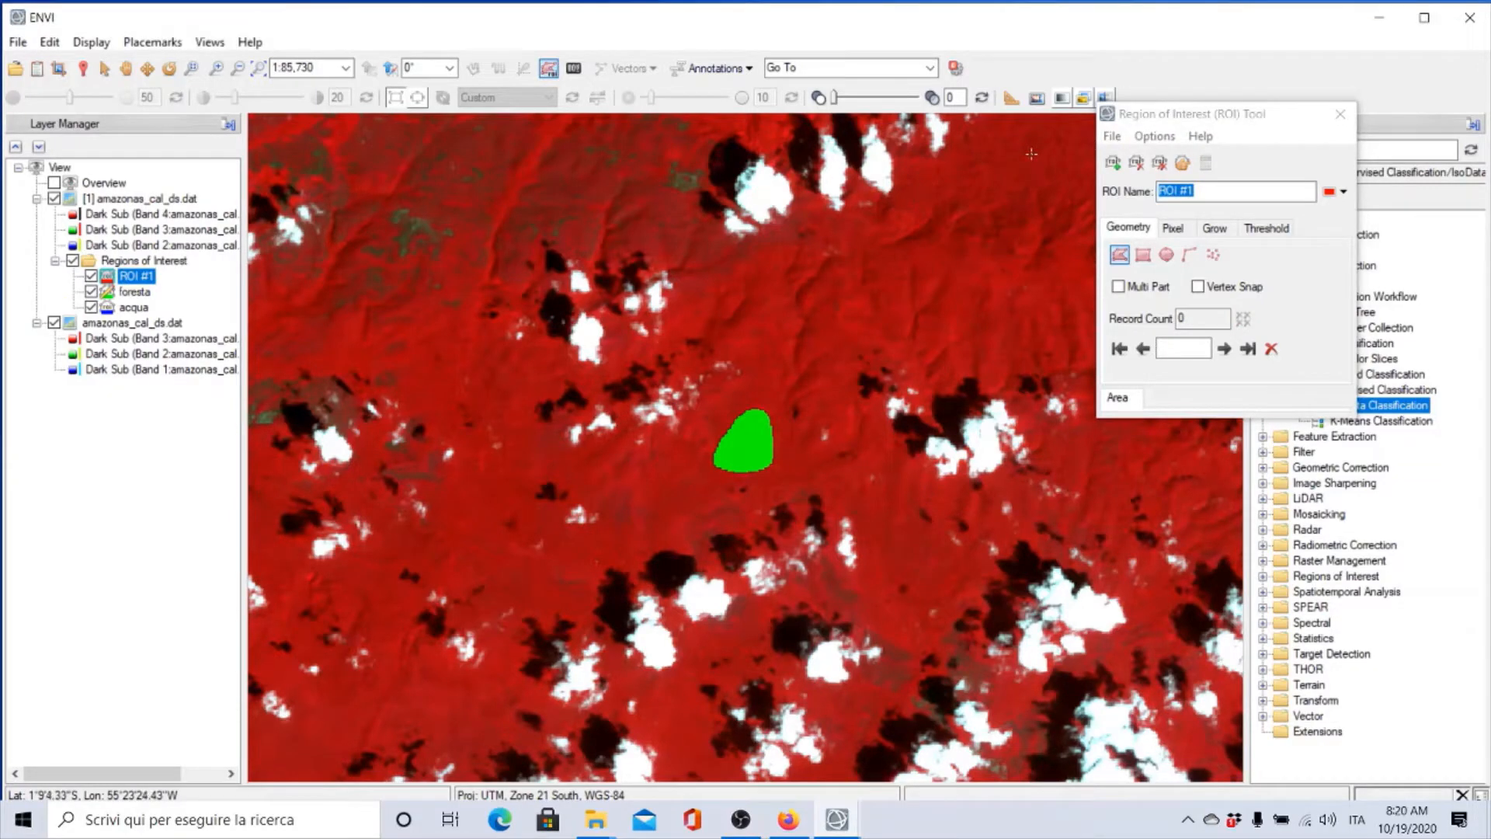
pyautogui.moveTo(1212, 192); pyautogui.dragTo(1089, 195)
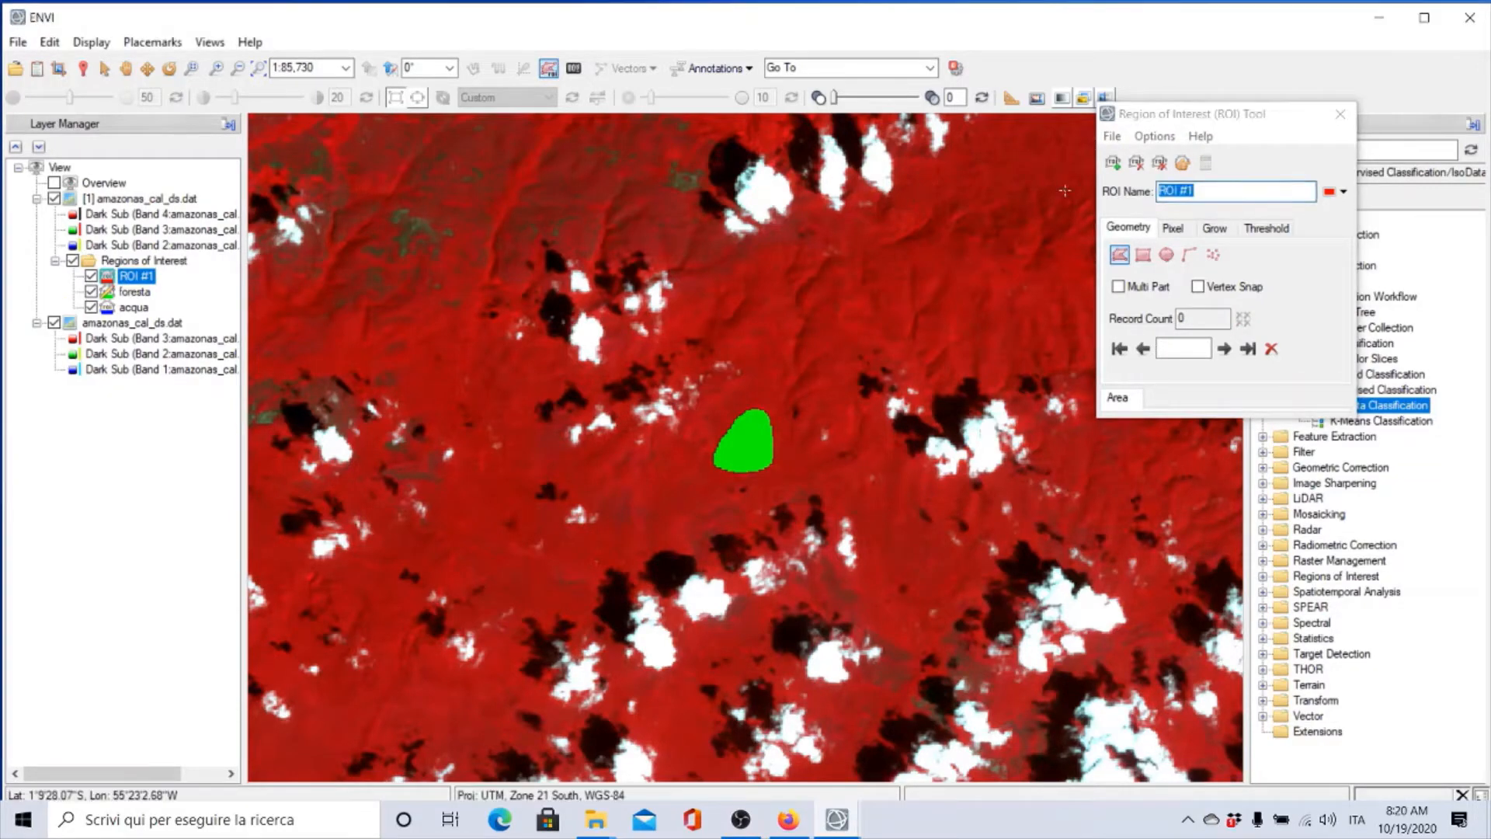
pyautogui.moveTo(1218, 191); pyautogui.dragTo(1118, 196)
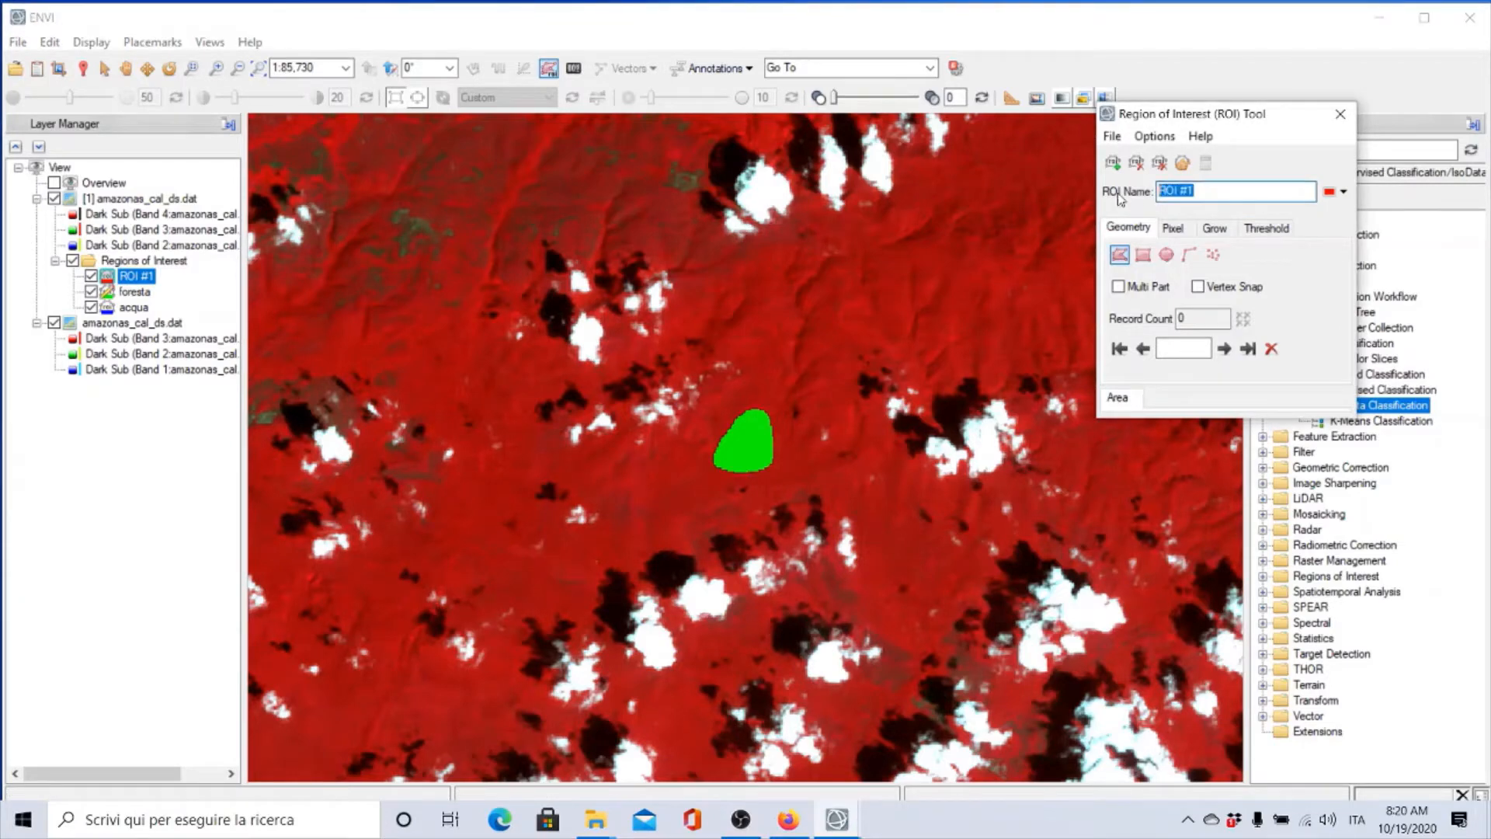
pyautogui.write('nuvola')
pyautogui.click(1343, 193)
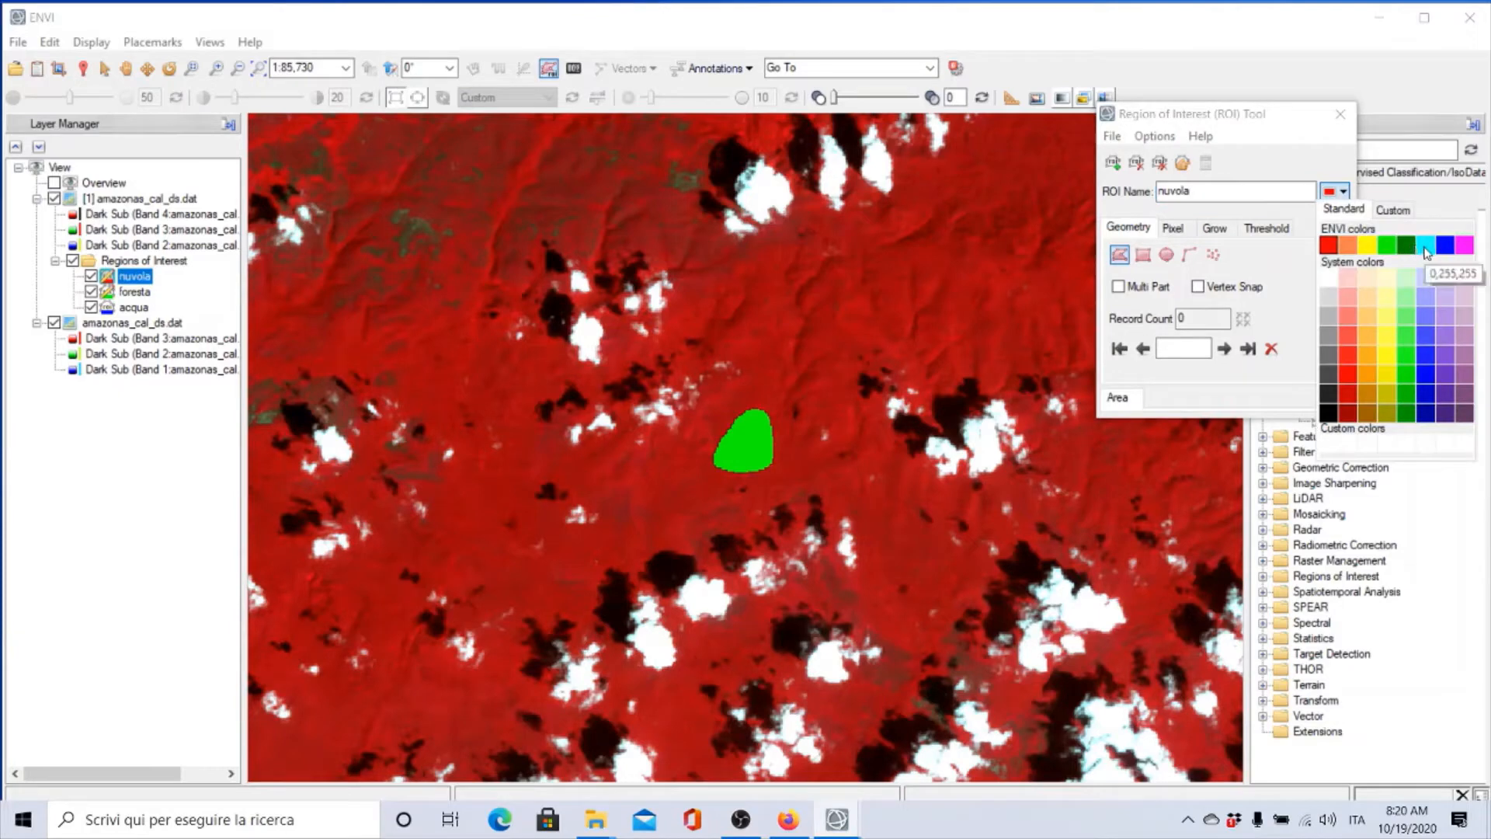
pyautogui.click(1425, 246)
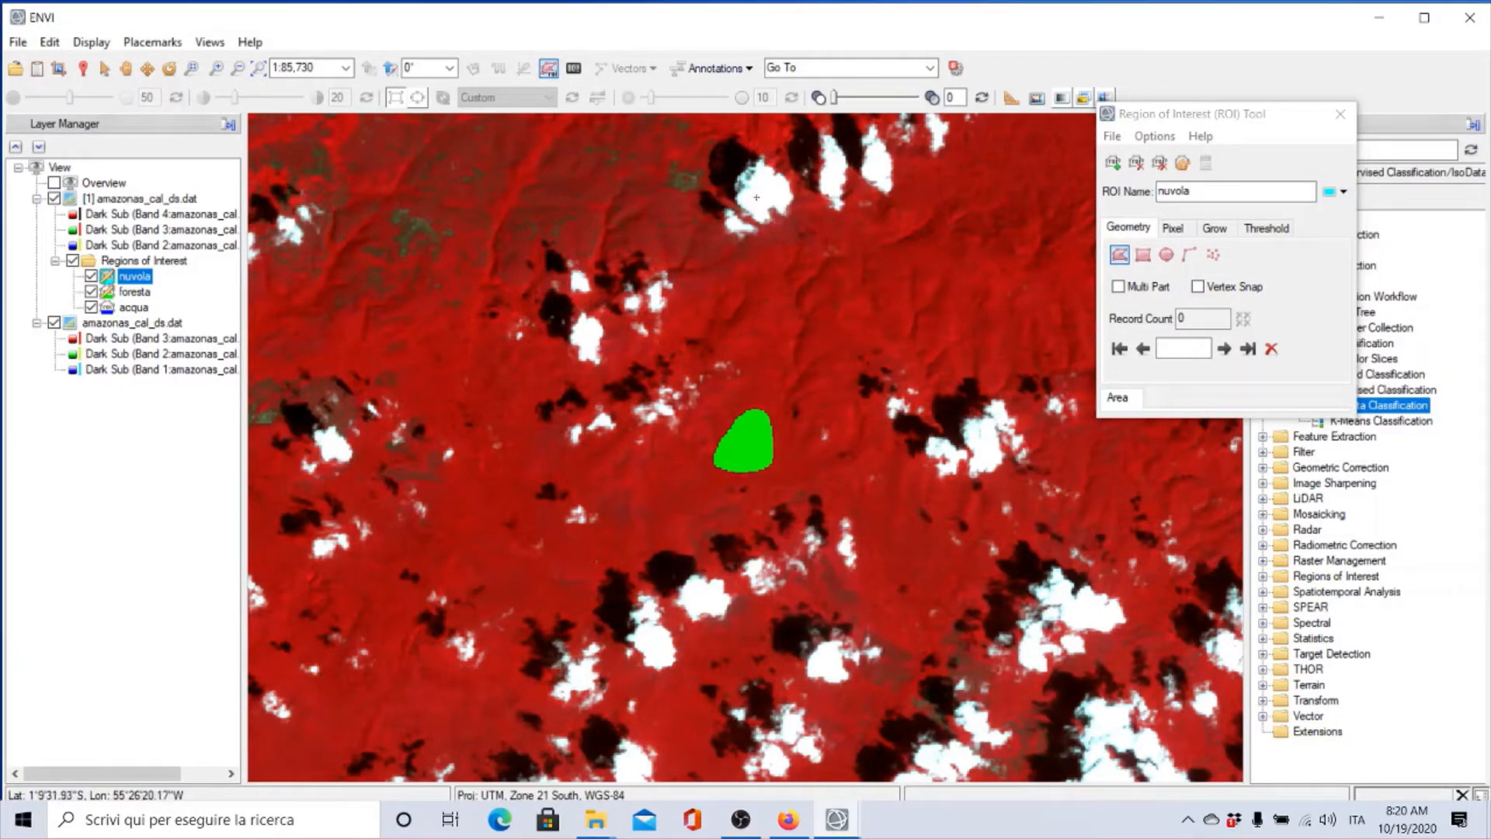
# Step: Draw and accept a small nuvola polygon inside the bright cloud north of the northernmost foresta polygon
pyautogui.scroll(3, 757, 197)
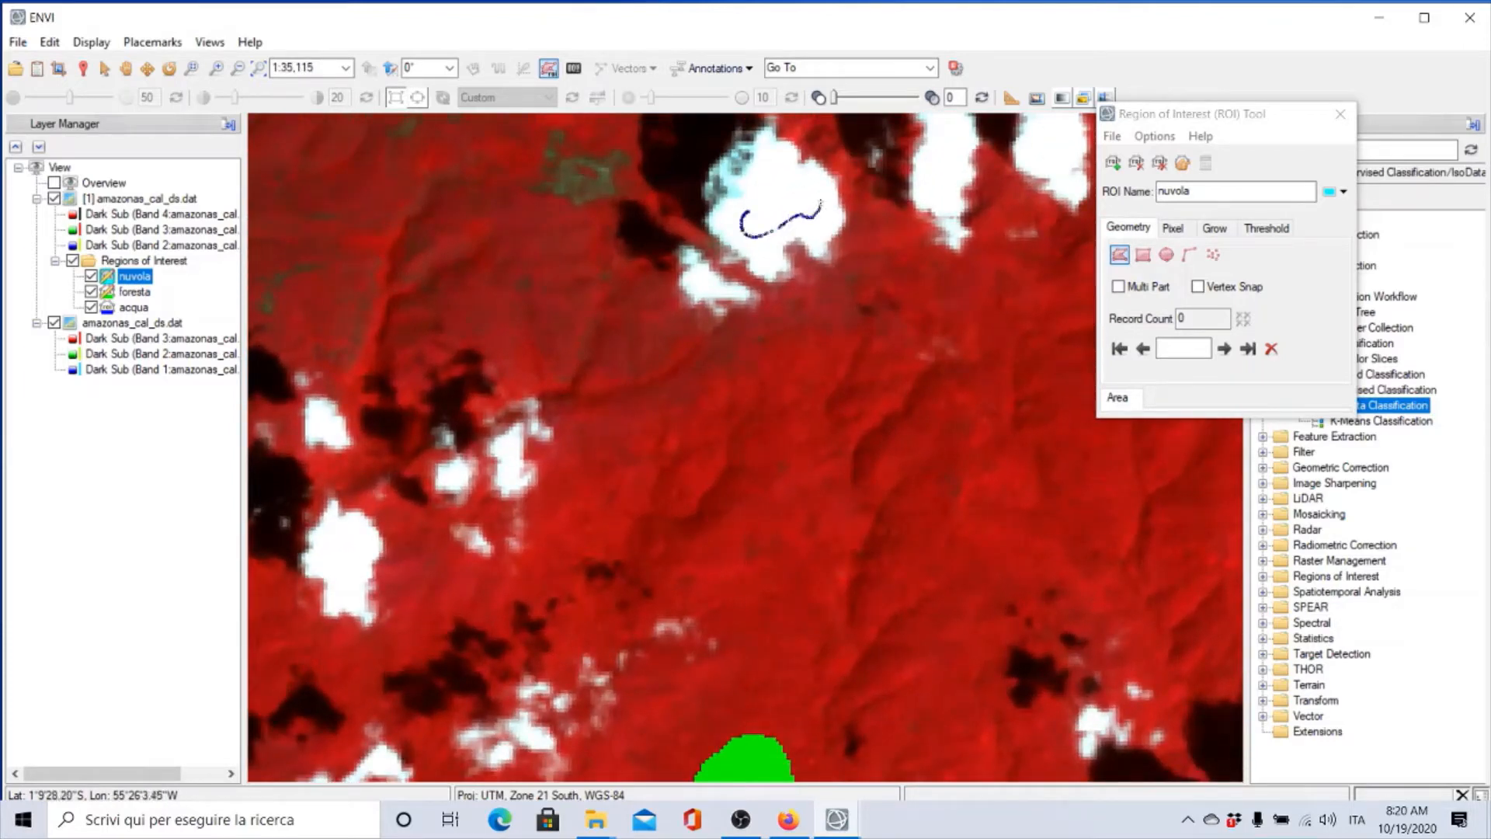
pyautogui.moveTo(755, 203); pyautogui.dragTo(750, 206)
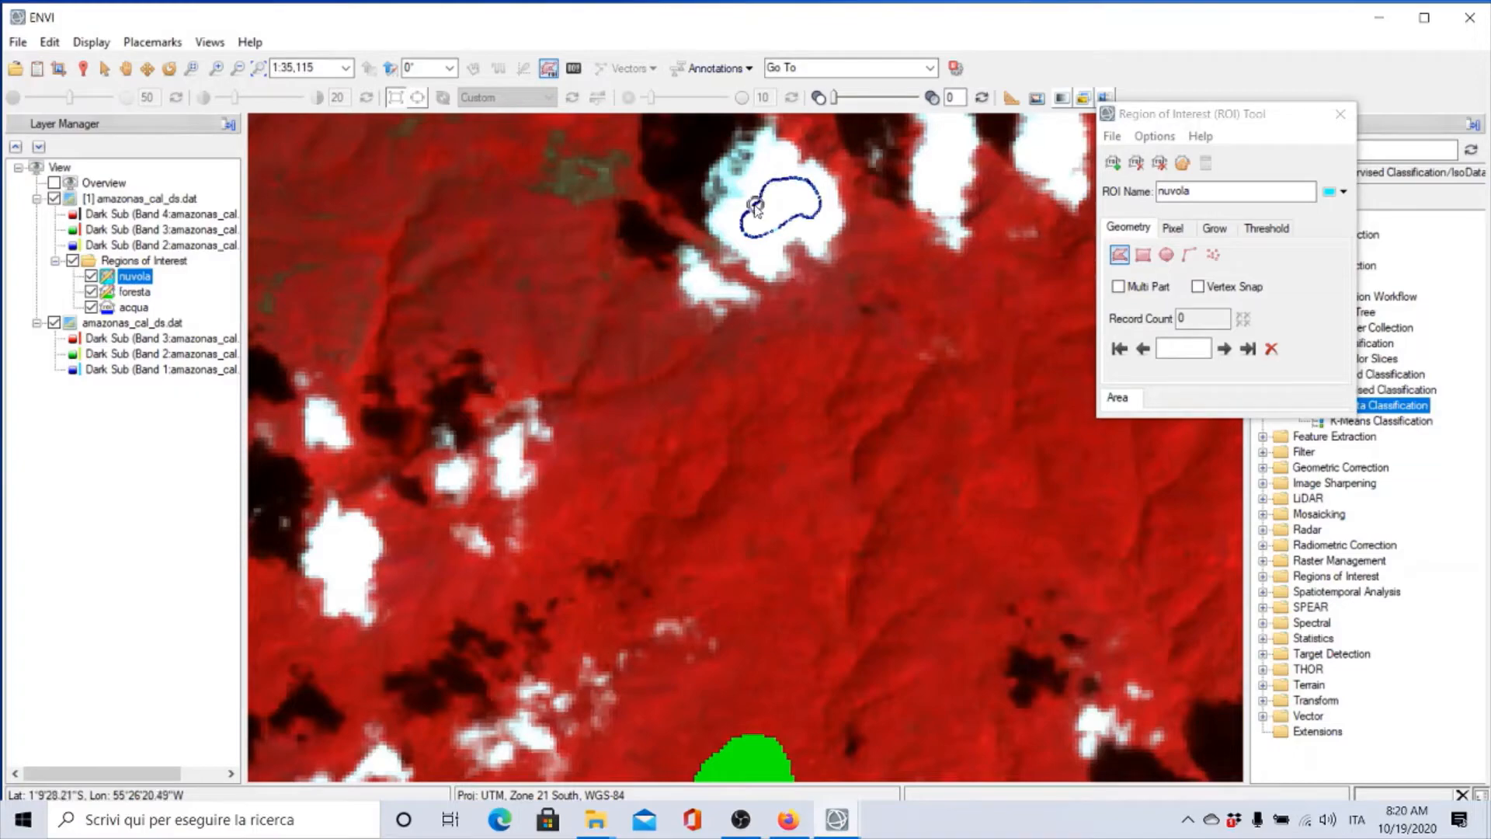
pyautogui.rightClick(751, 204)
pyautogui.click(780, 218)
# Step: Draw and accept an elongated nuvola polygon in the large white cloud mass southeast of the northernmost foresta polygon
pyautogui.scroll(-6, 830, 381)
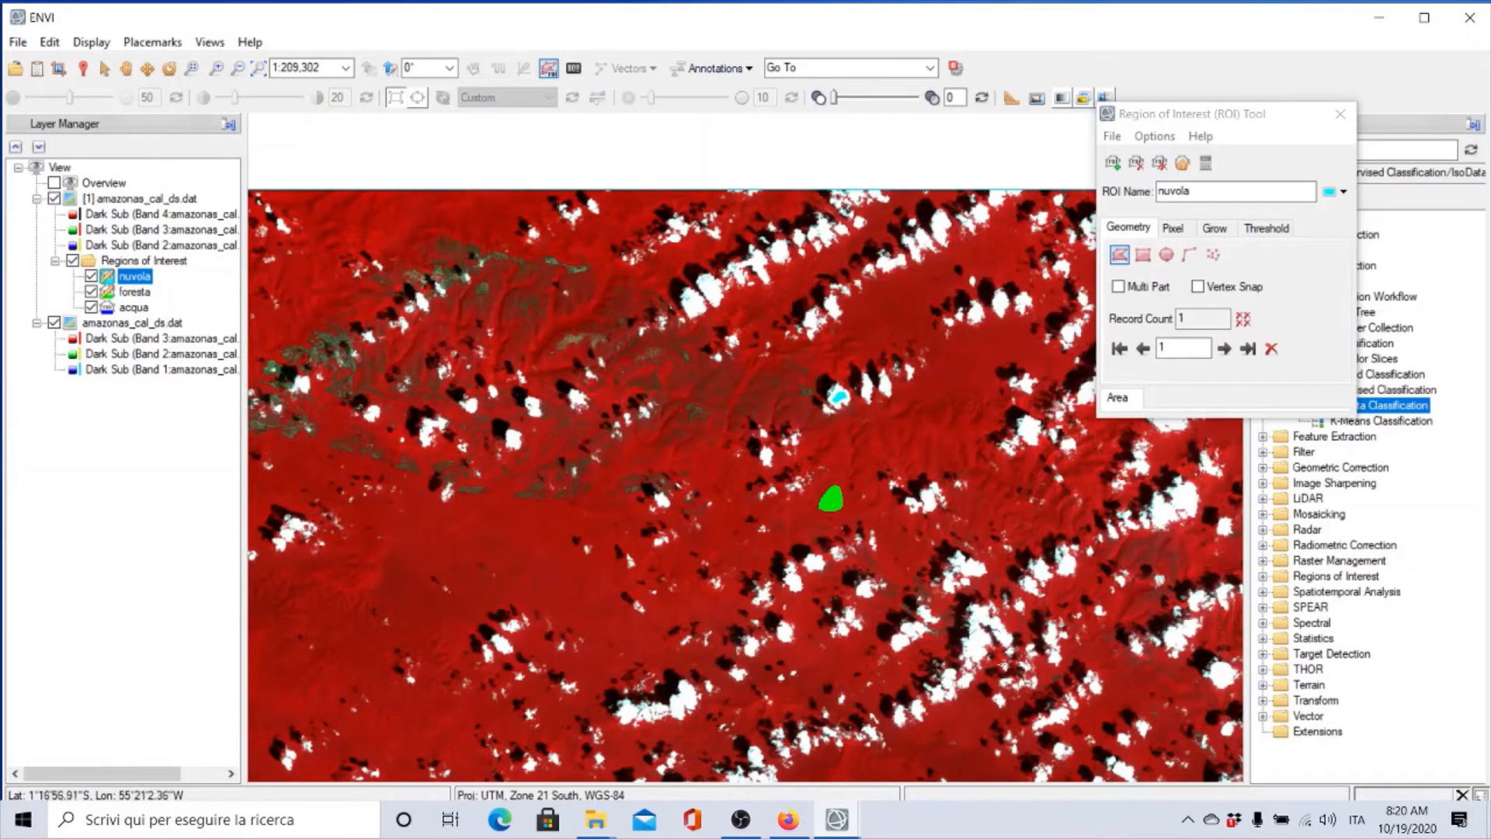
pyautogui.scroll(7, 938, 713)
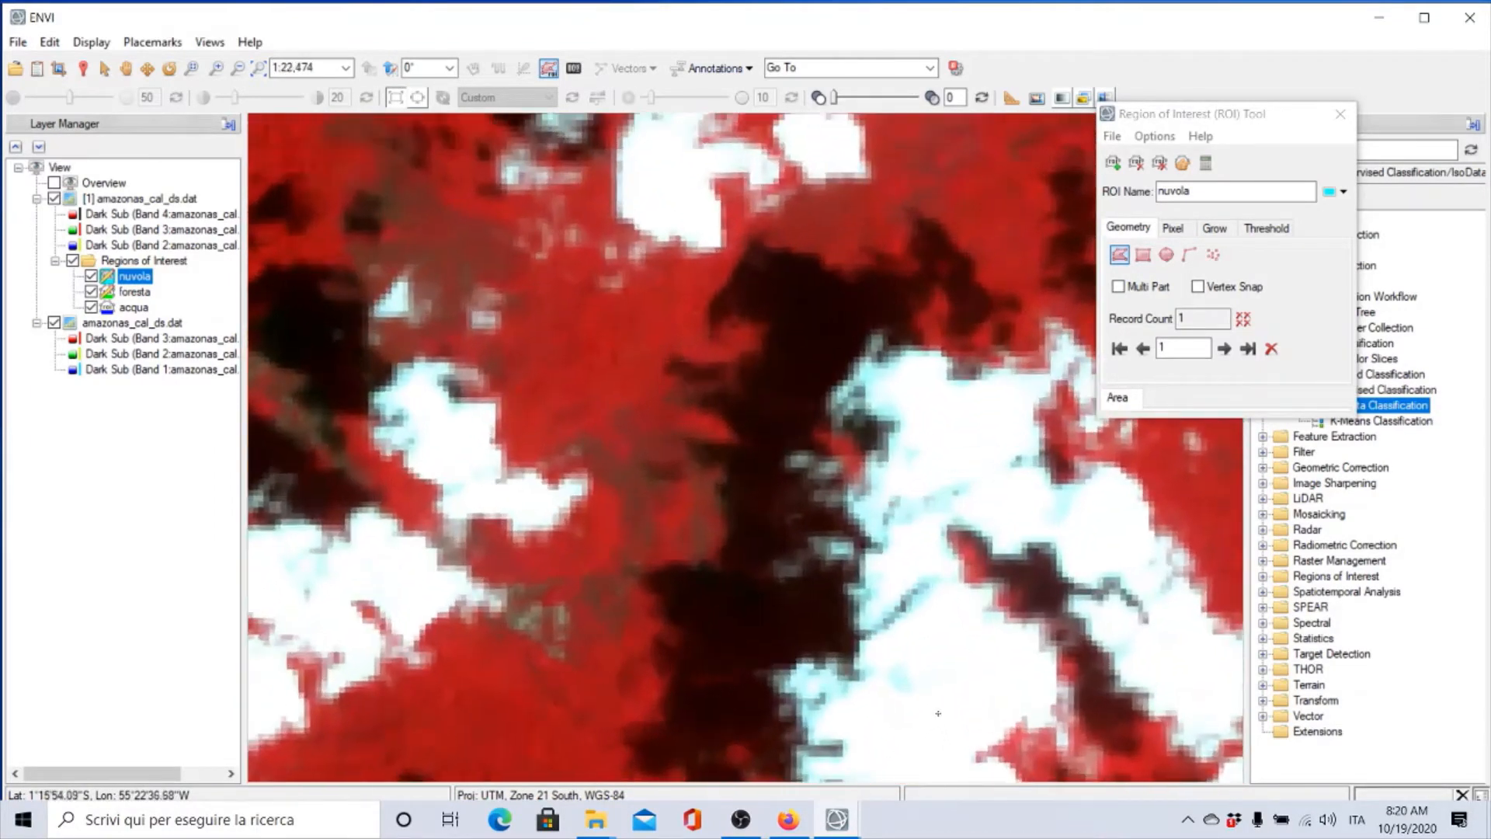
pyautogui.moveTo(896, 739)
pyautogui.mouseDown()
pyautogui.moveTo(923, 700)
pyautogui.moveTo(949, 752)
pyautogui.mouseUp()
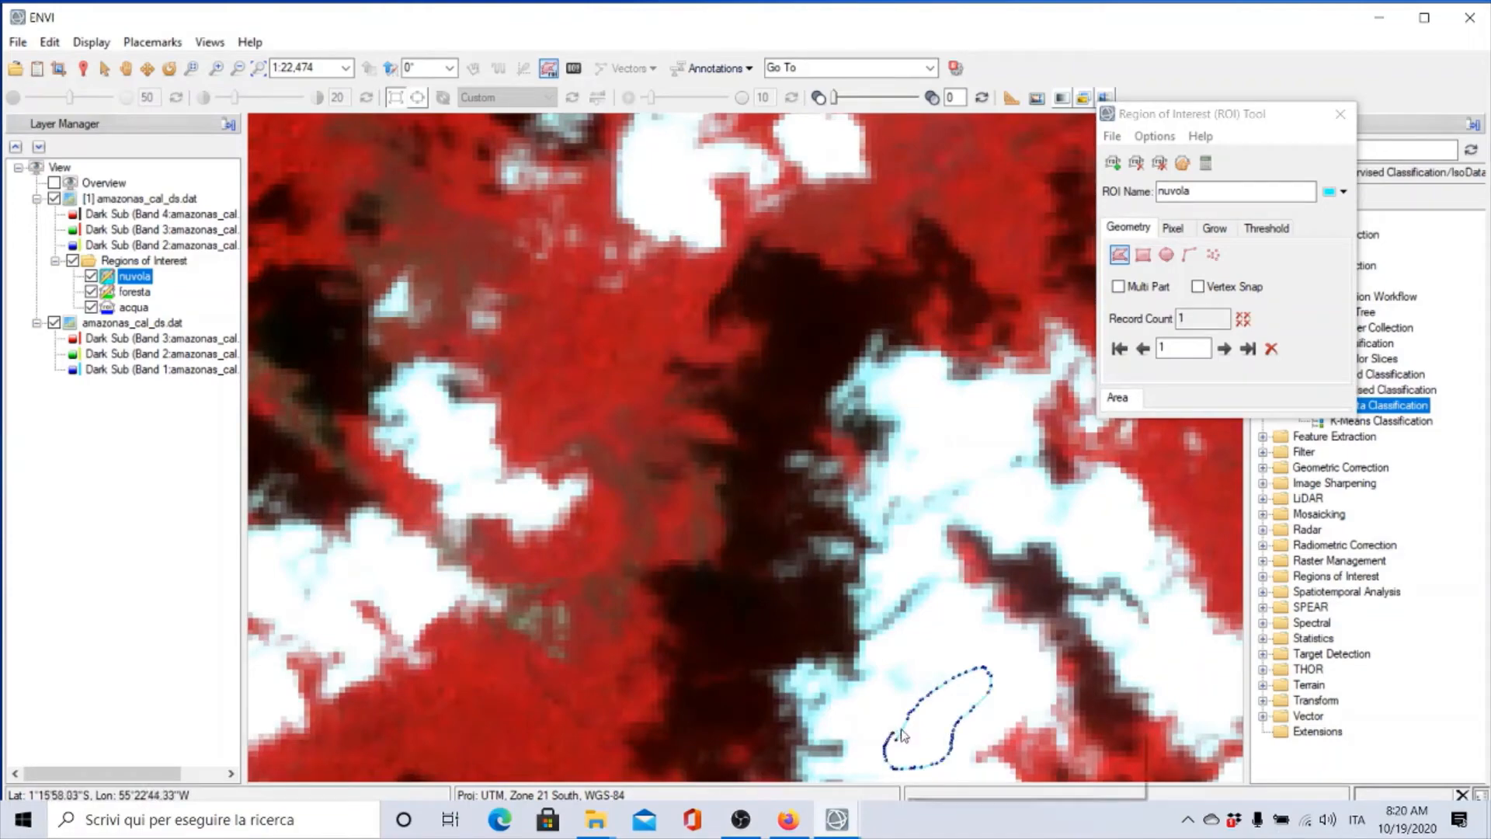
pyautogui.rightClick(901, 734)
pyautogui.click(932, 741)
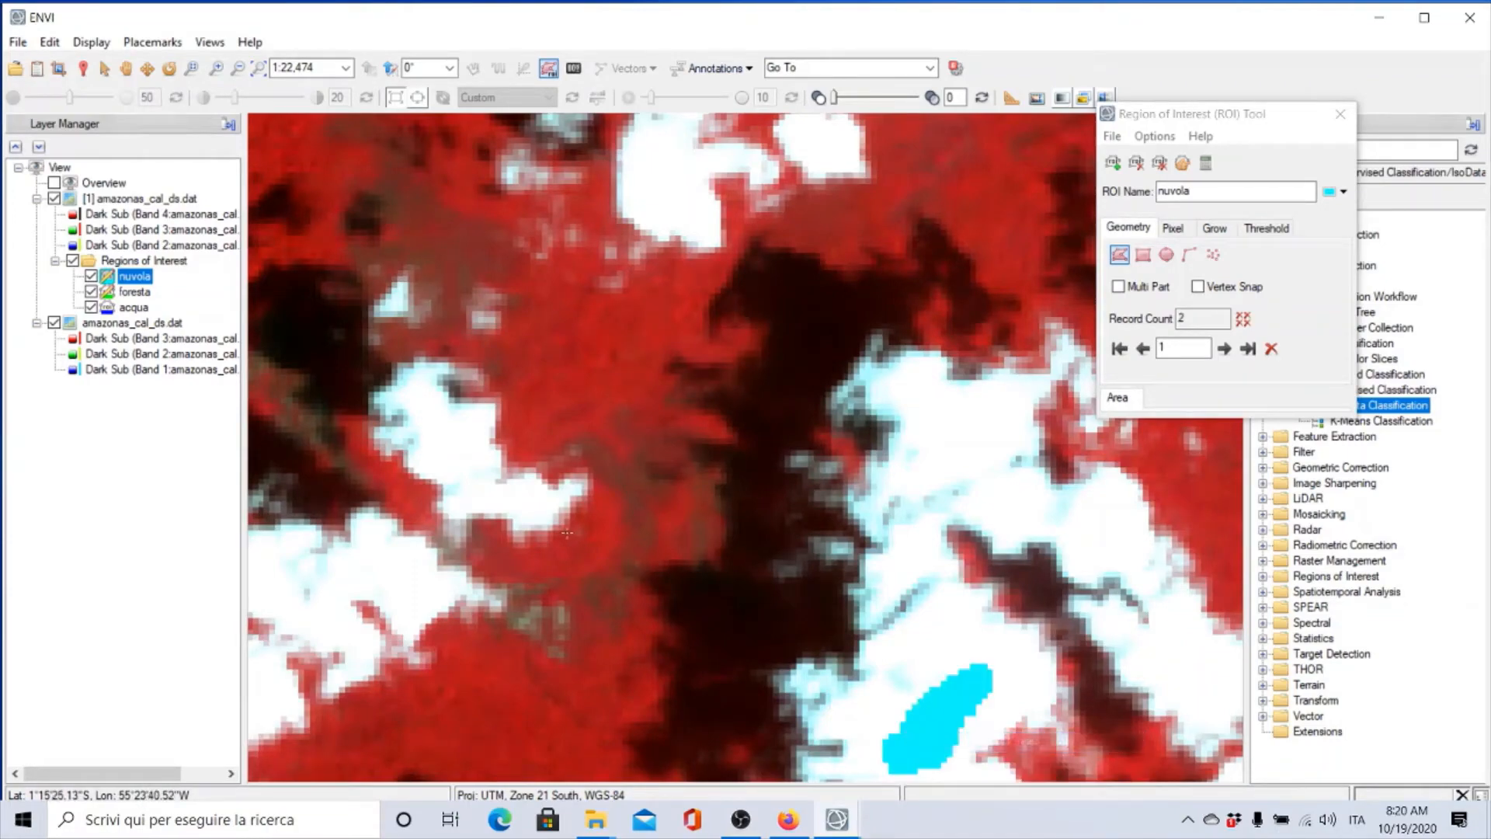
# Step: Draw and accept a rounded nuvola polygon in the southernmost of three small clouds beside the road junction and cleared fields
pyautogui.scroll(-9, 567, 532)
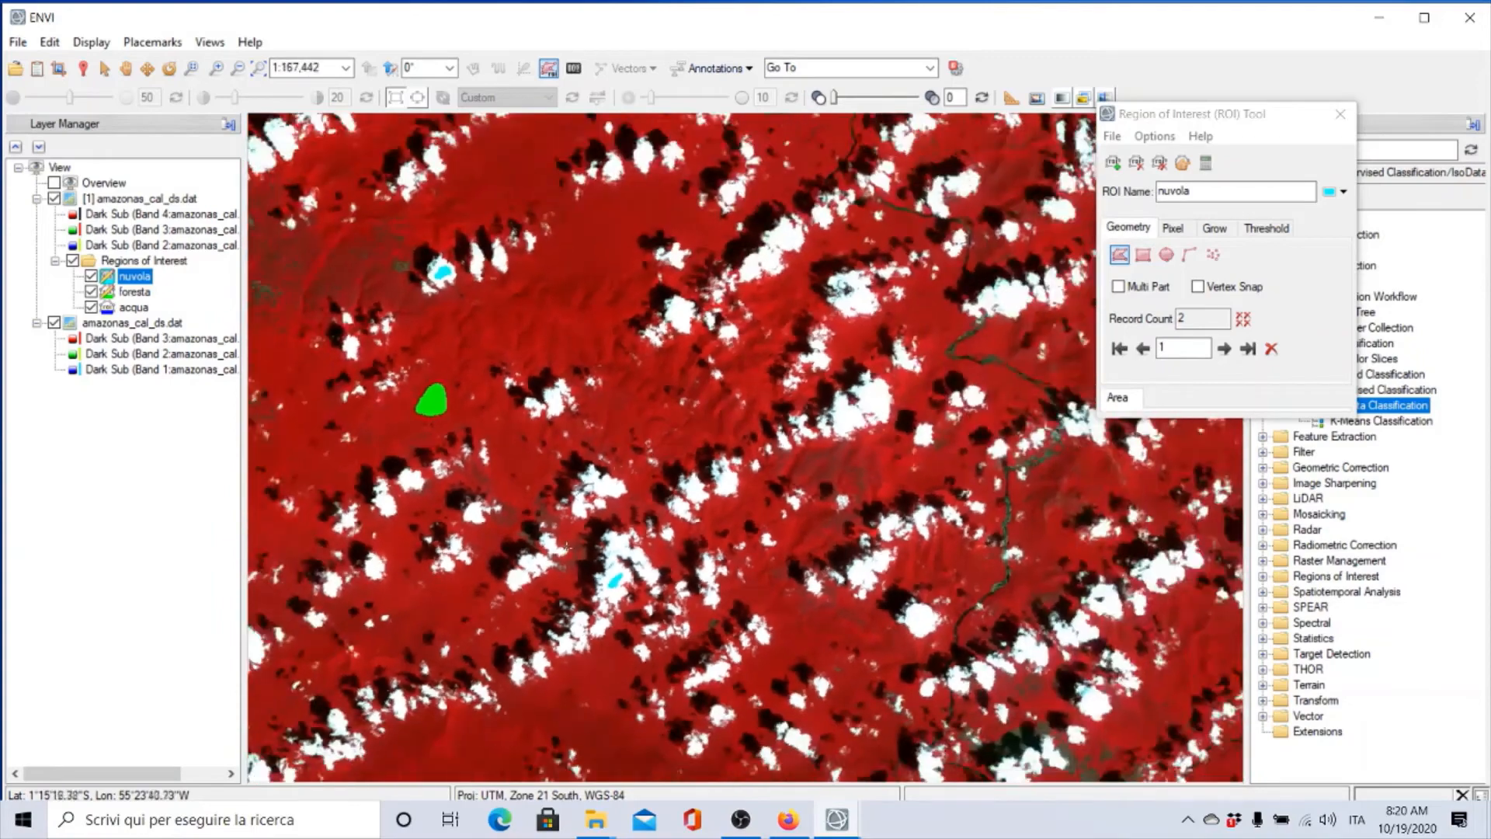
pyautogui.scroll(-2, 567, 546)
pyautogui.scroll(-4, 560, 554)
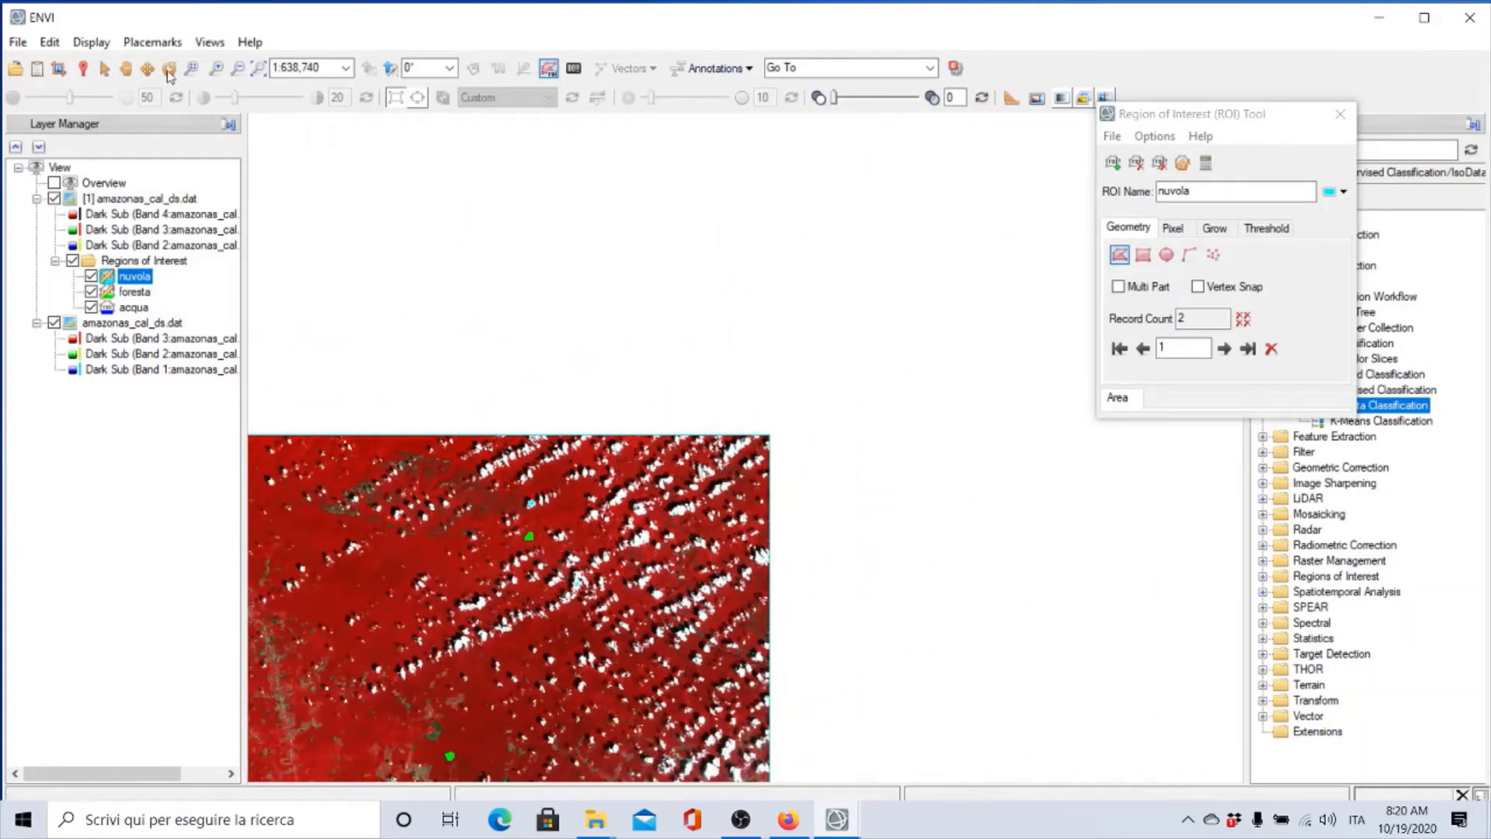
pyautogui.click(126, 68)
pyautogui.moveTo(676, 559); pyautogui.dragTo(649, 198)
pyautogui.moveTo(690, 499); pyautogui.dragTo(672, 437)
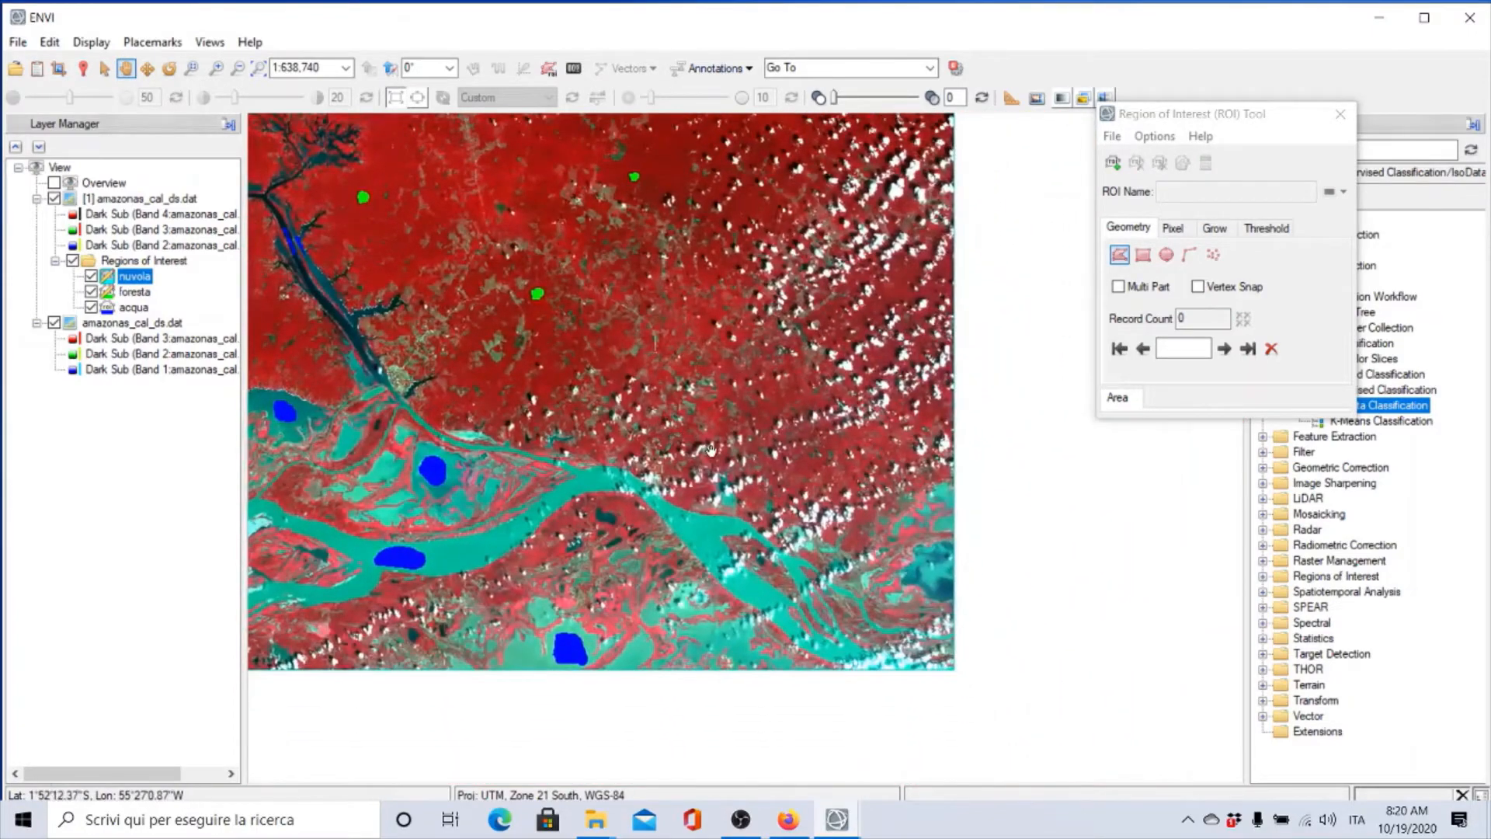
pyautogui.scroll(-5, 725, 447)
pyautogui.scroll(12, 725, 444)
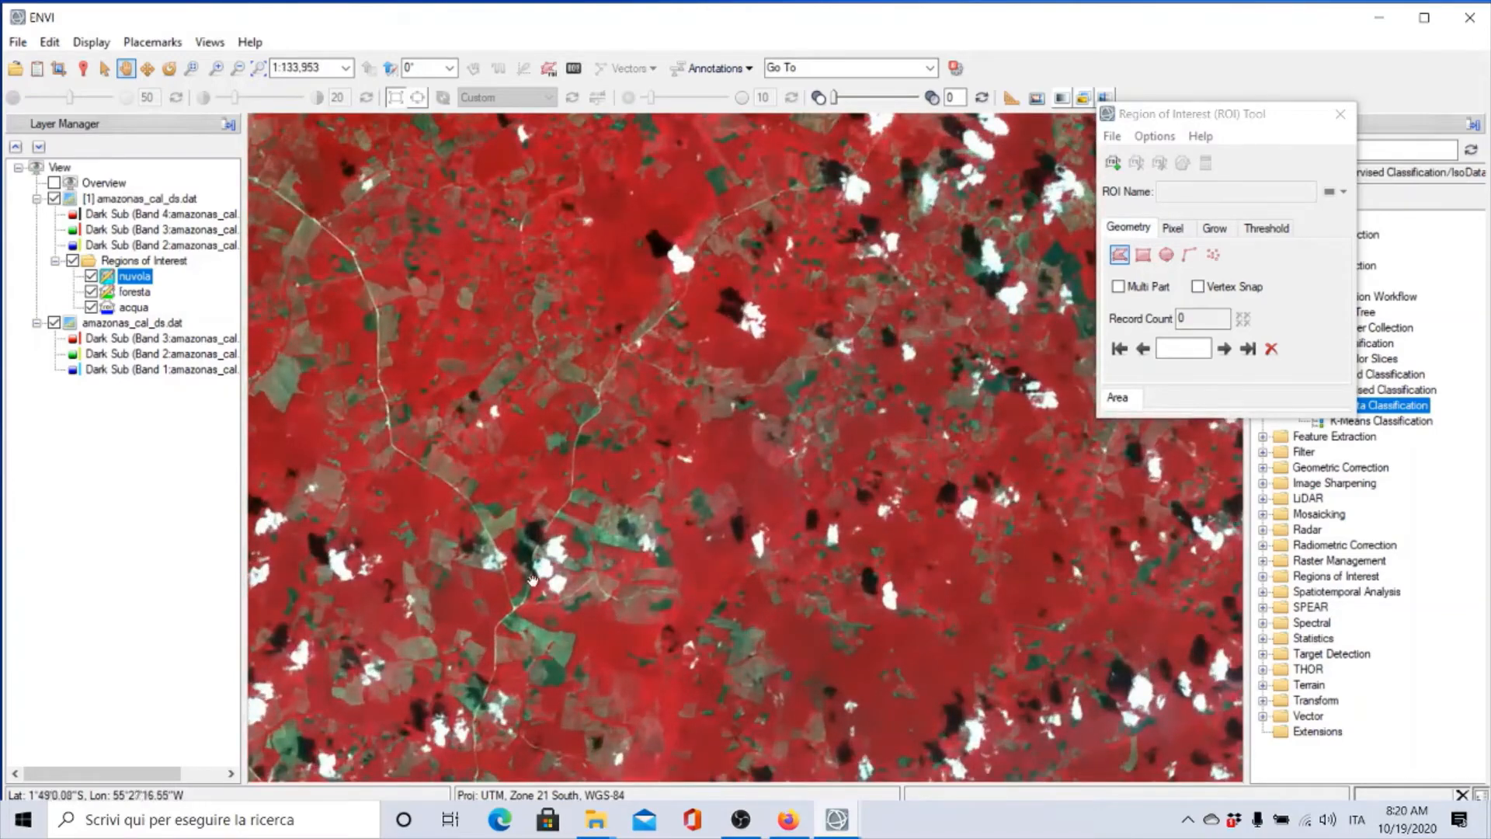
pyautogui.scroll(4, 548, 590)
pyautogui.scroll(4, 548, 591)
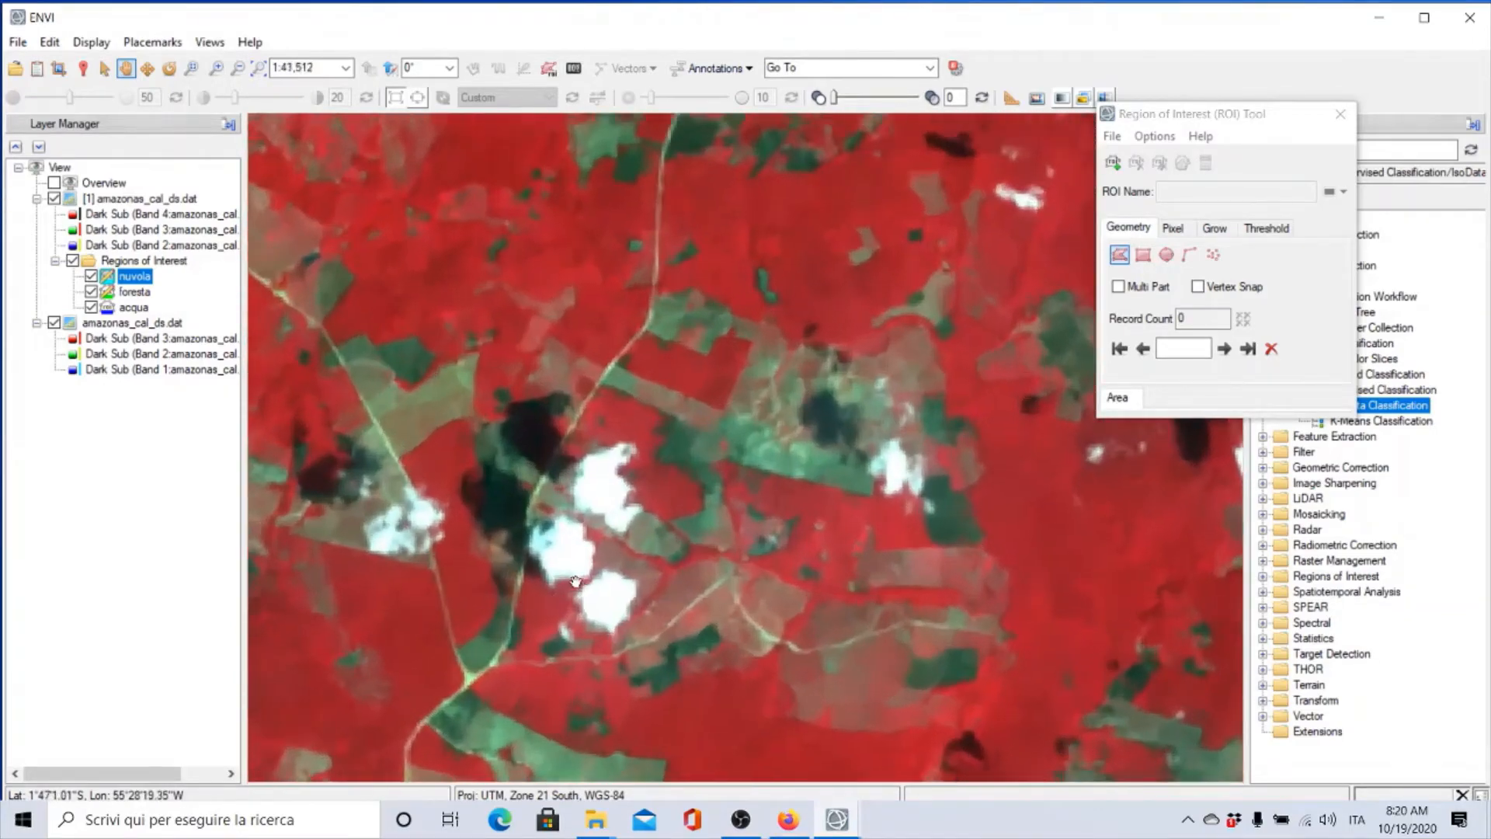
pyautogui.click(1186, 118)
pyautogui.click(613, 614)
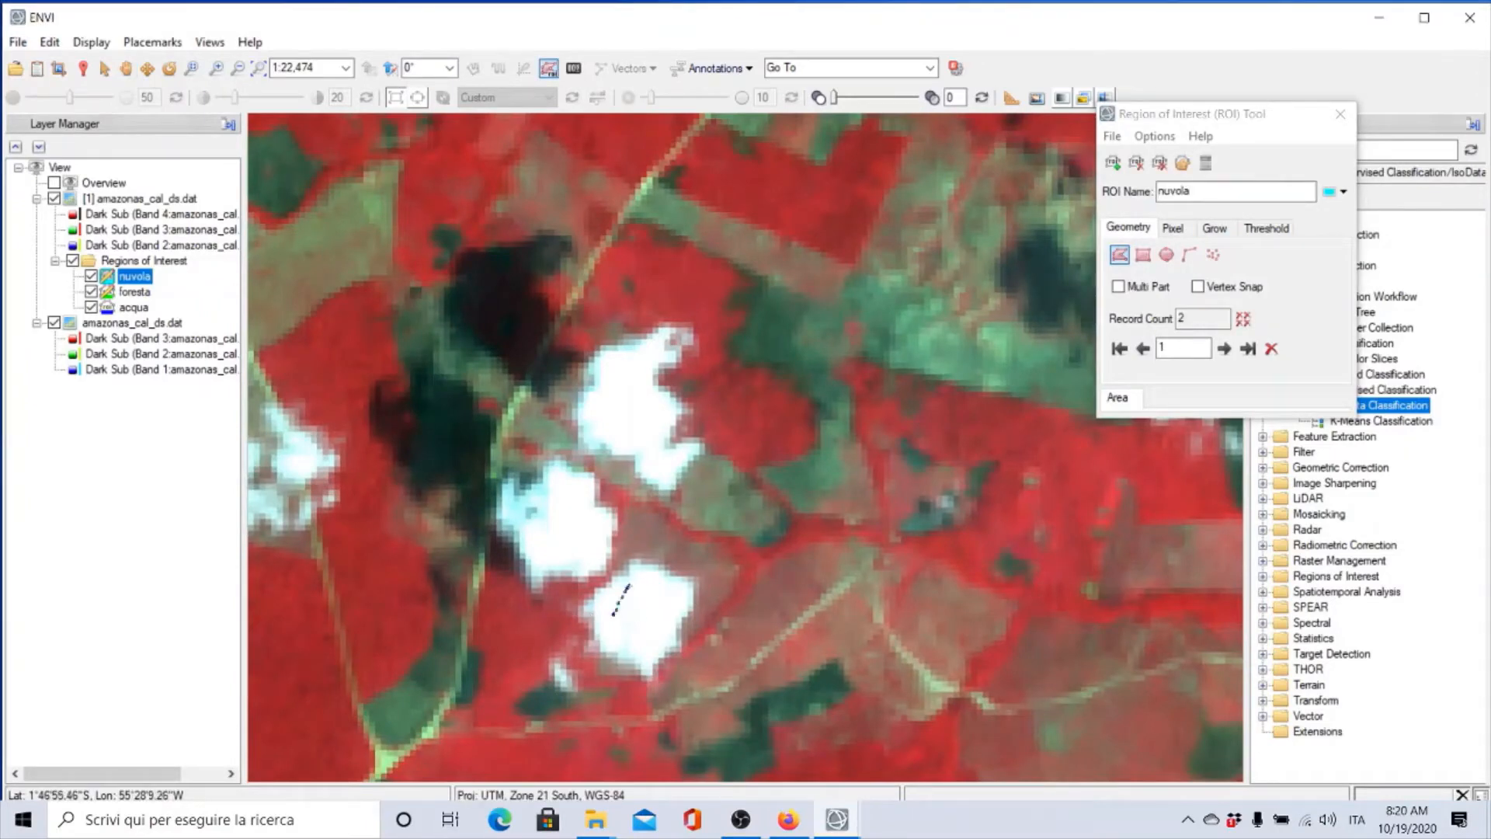
pyautogui.moveTo(667, 592); pyautogui.dragTo(657, 635)
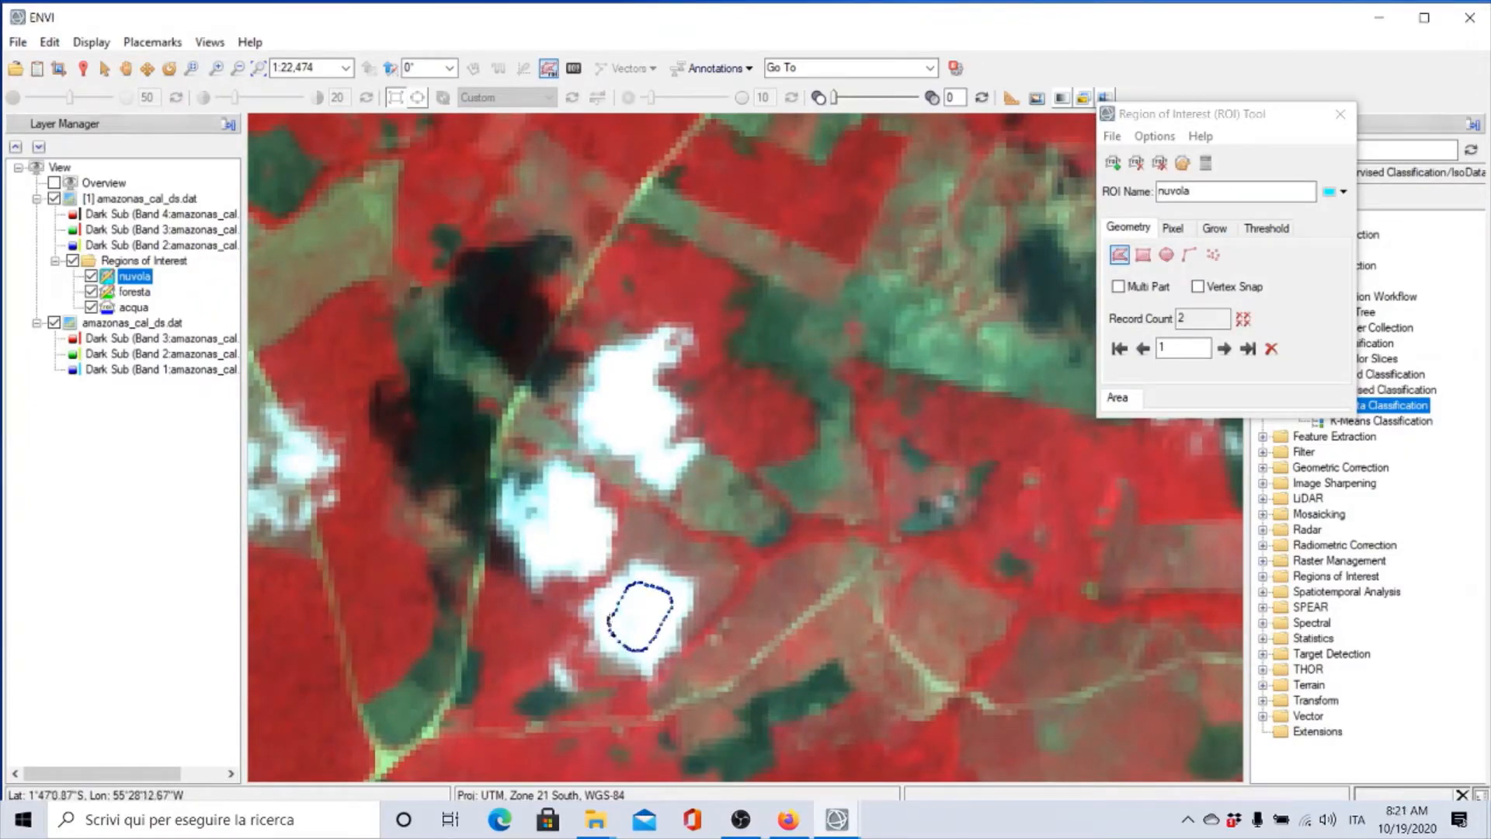
pyautogui.rightClick(613, 617)
pyautogui.click(653, 626)
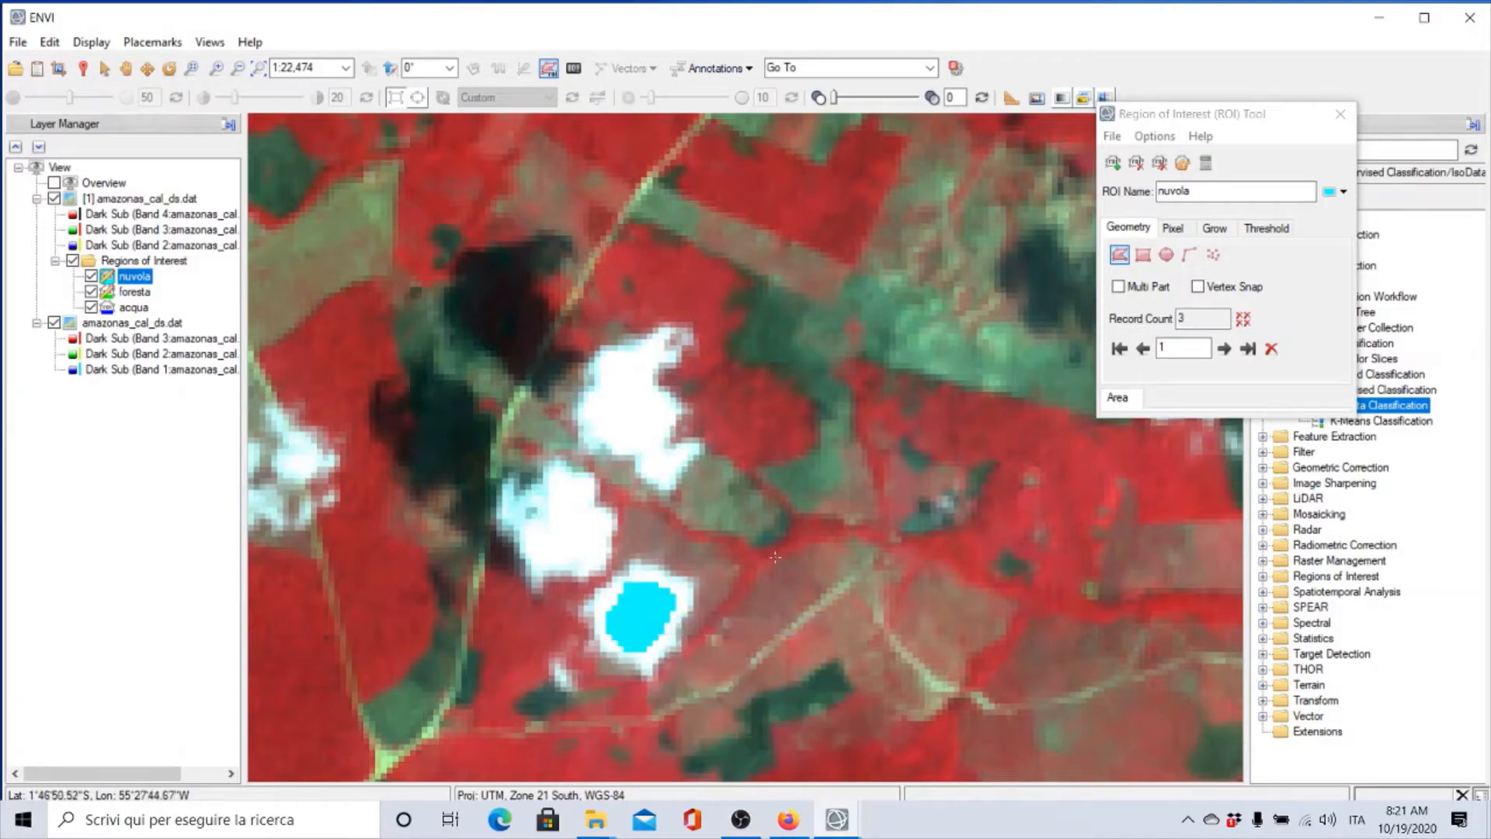
# Step: Draw and accept a nuvola polygon in the isolated white cloud on the plain south of the main river, near the dark lakes
pyautogui.scroll(-10, 774, 557)
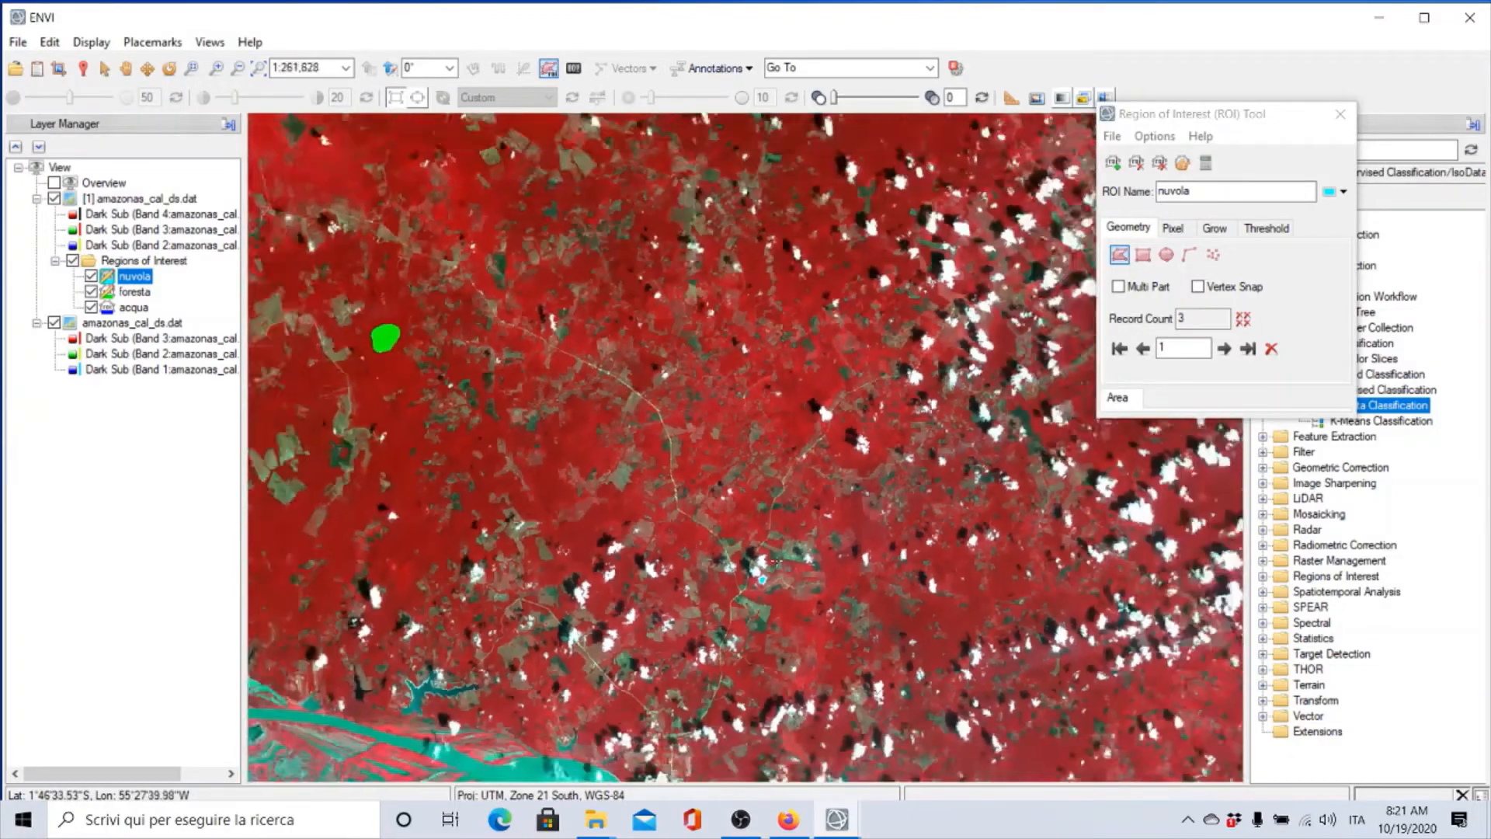
pyautogui.scroll(-5, 776, 560)
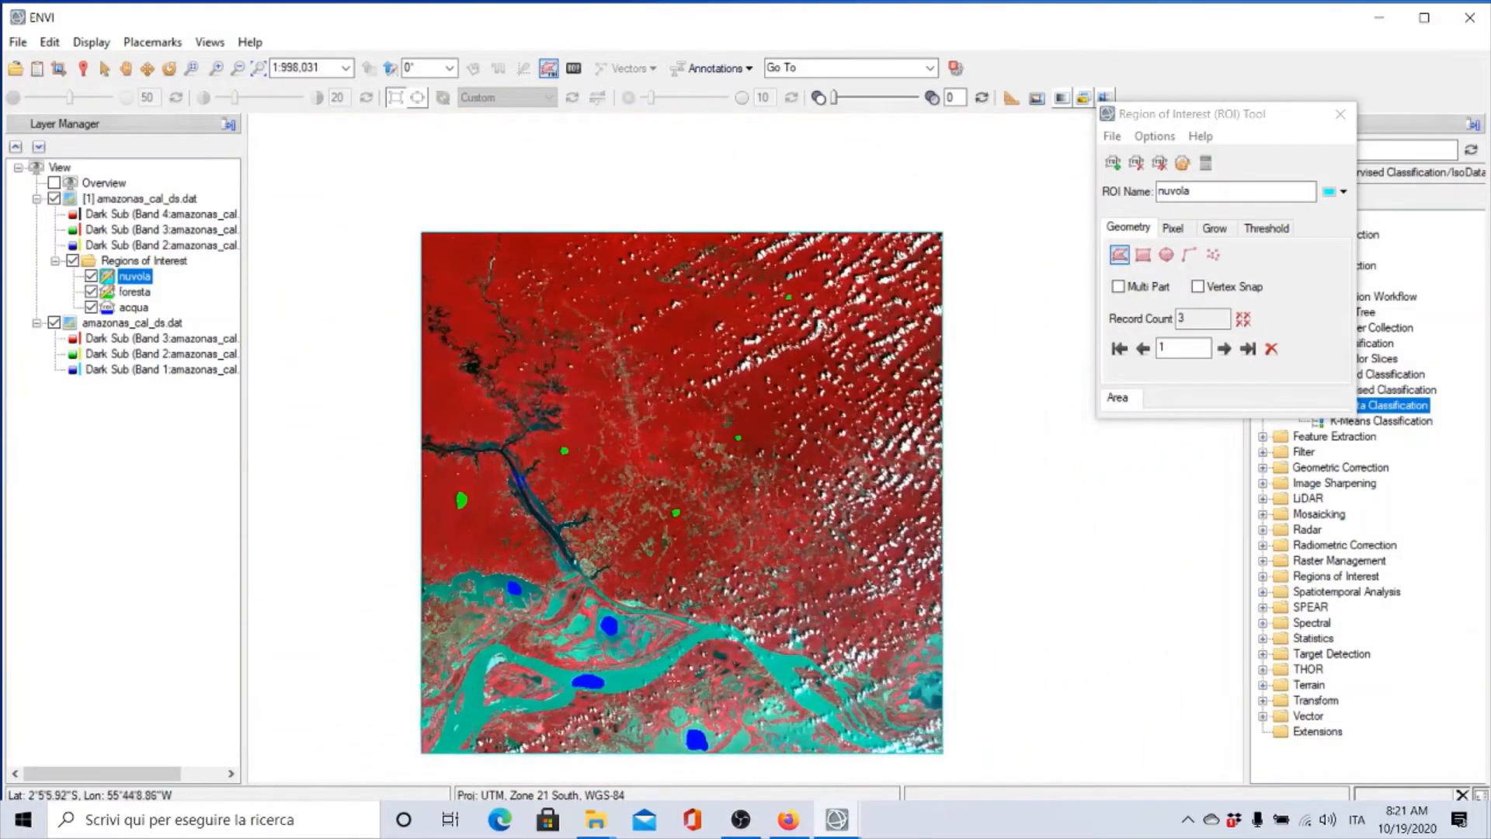
pyautogui.scroll(9, 675, 669)
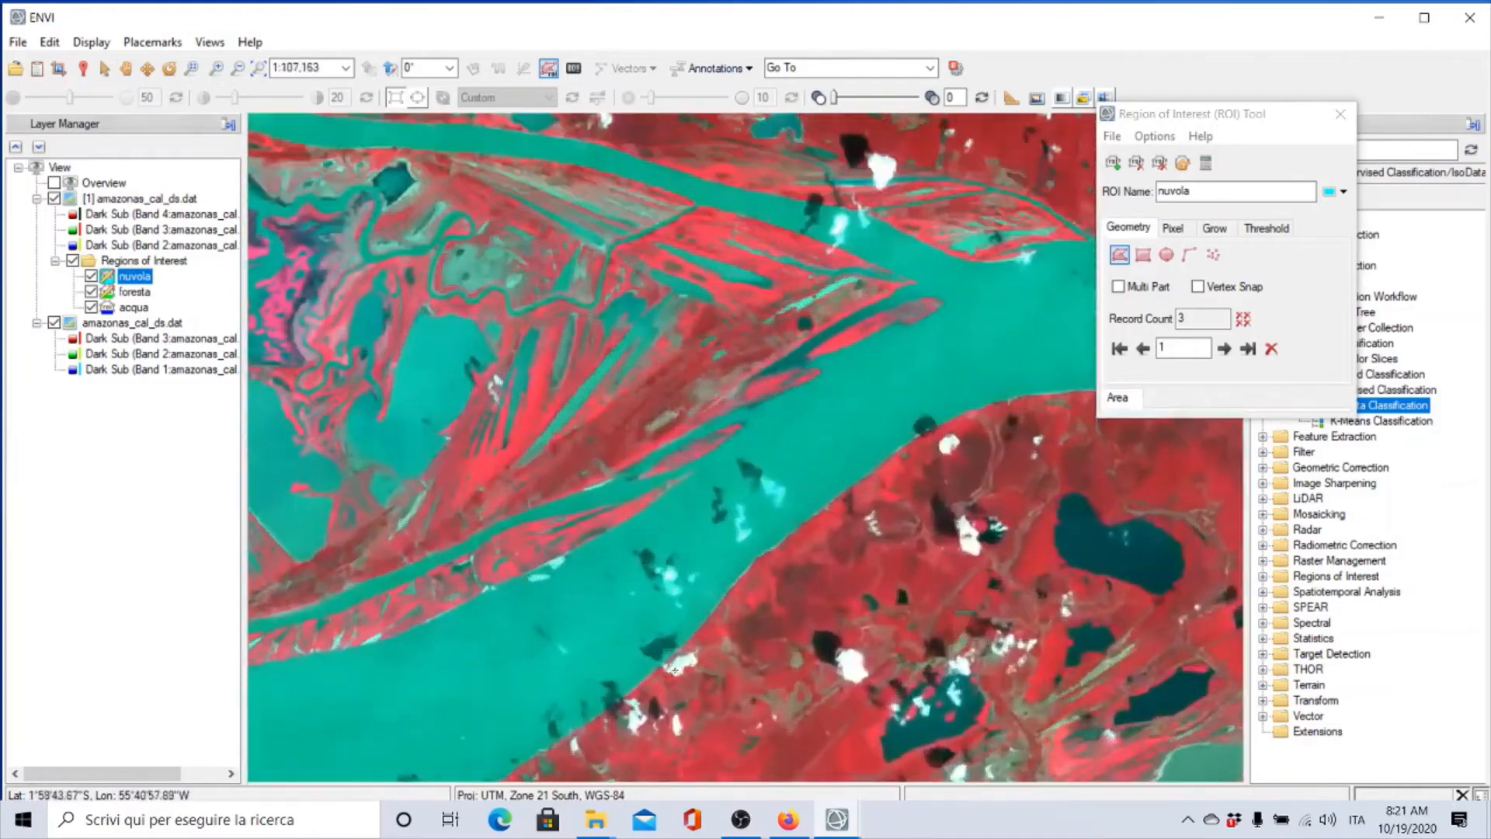
pyautogui.scroll(7, 674, 669)
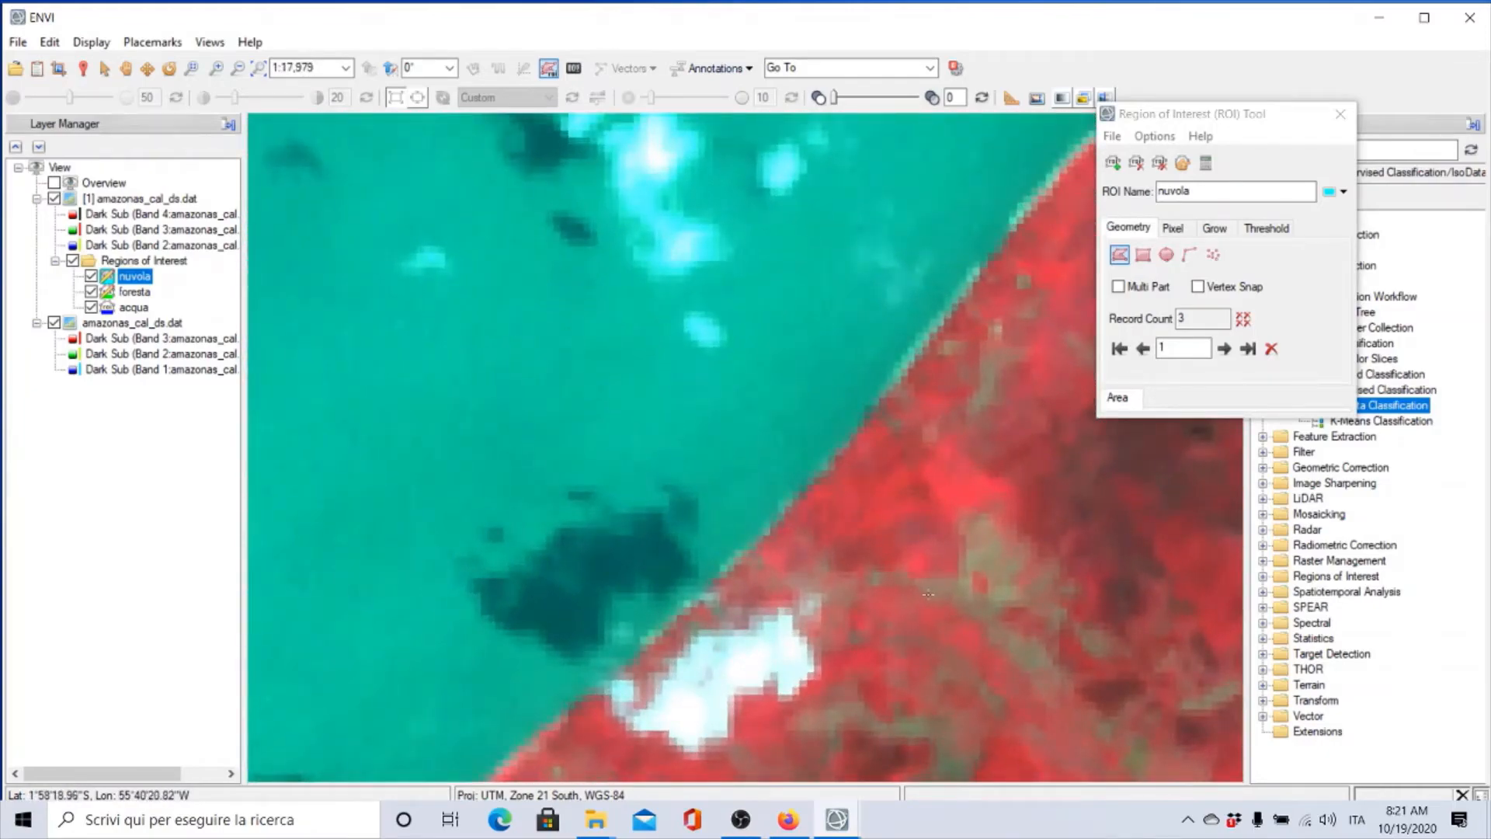
pyautogui.click(125, 70)
pyautogui.moveTo(942, 599); pyautogui.dragTo(292, 430)
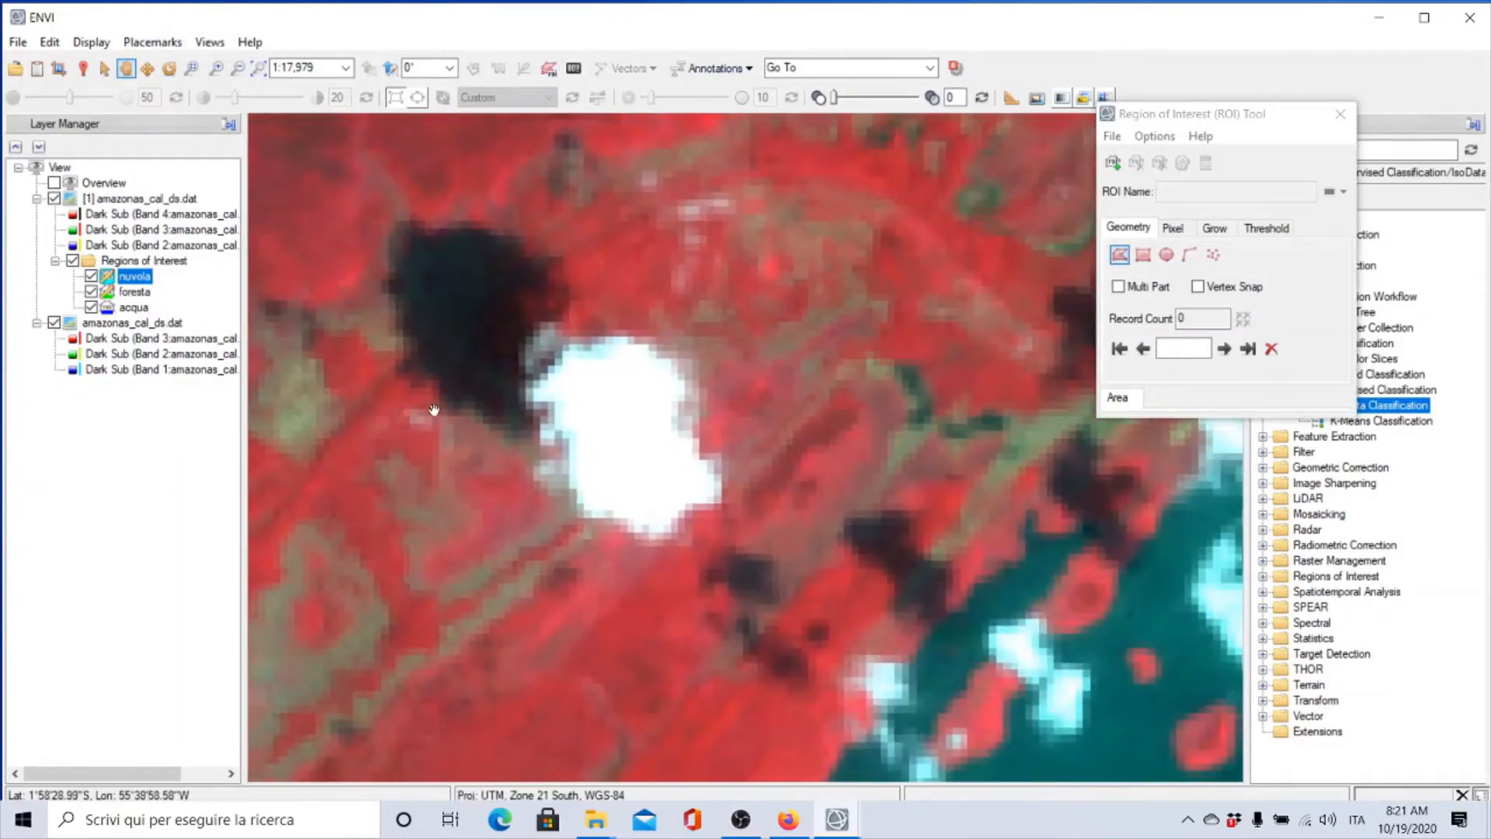
pyautogui.click(1138, 116)
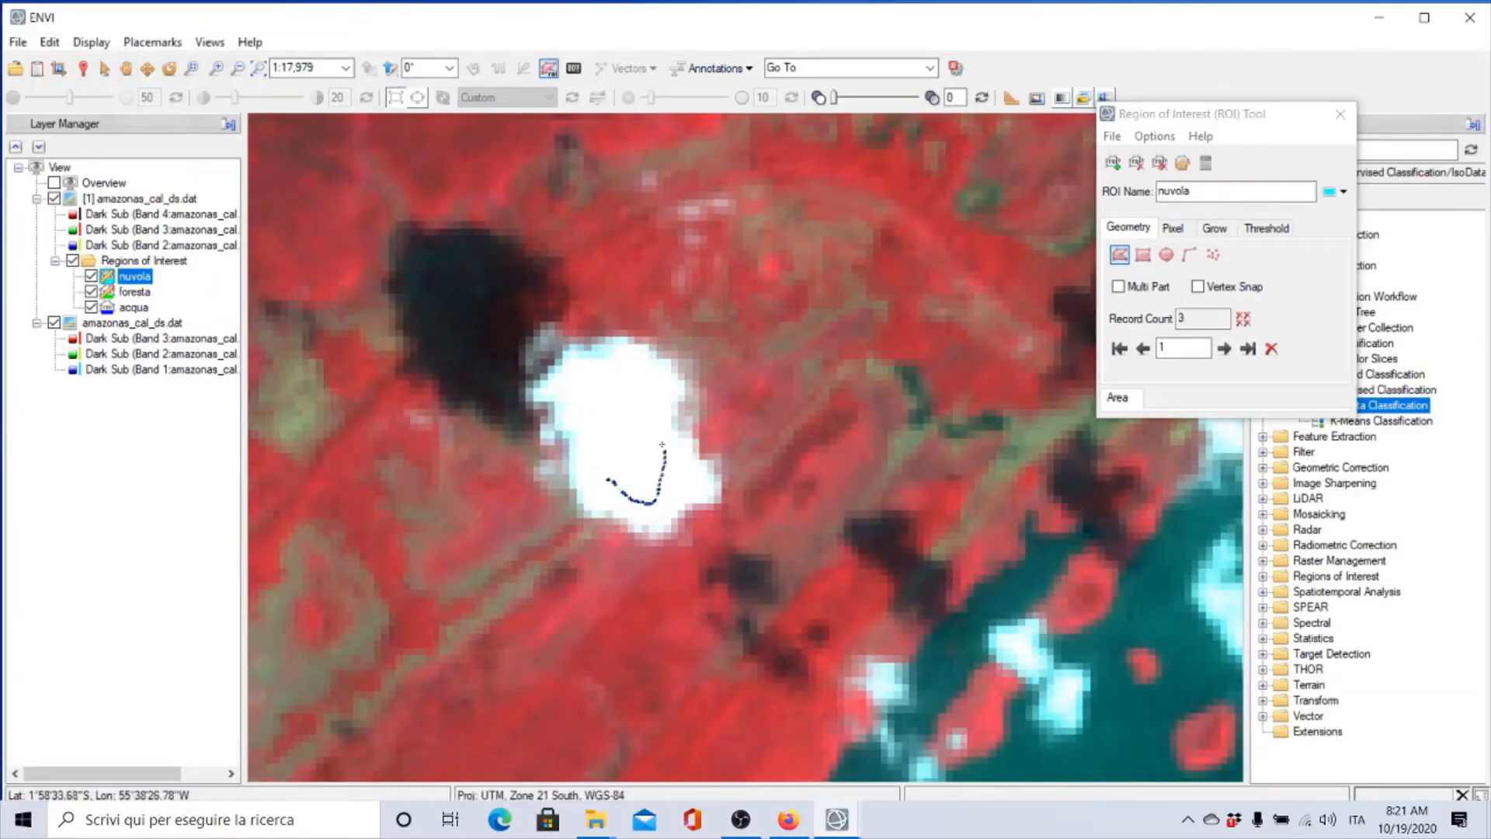
pyautogui.moveTo(595, 458); pyautogui.dragTo(610, 478)
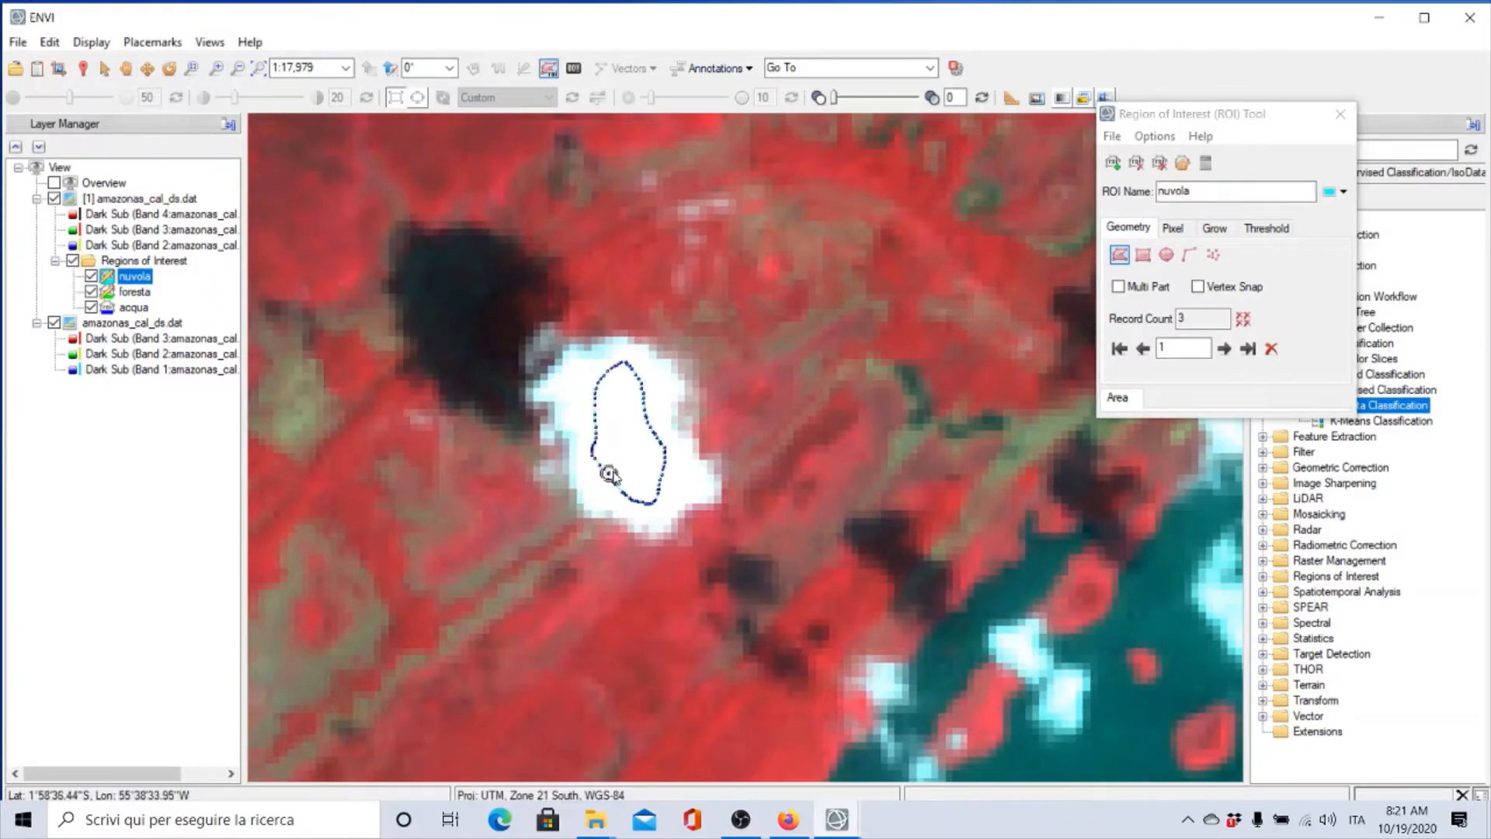
pyautogui.rightClick(601, 466)
pyautogui.click(699, 483)
# Step: Draw and accept a narrow nuvola polygon in the cloud straddling the river's southern bank, southwest of the riverside town
pyautogui.scroll(-6, 746, 453)
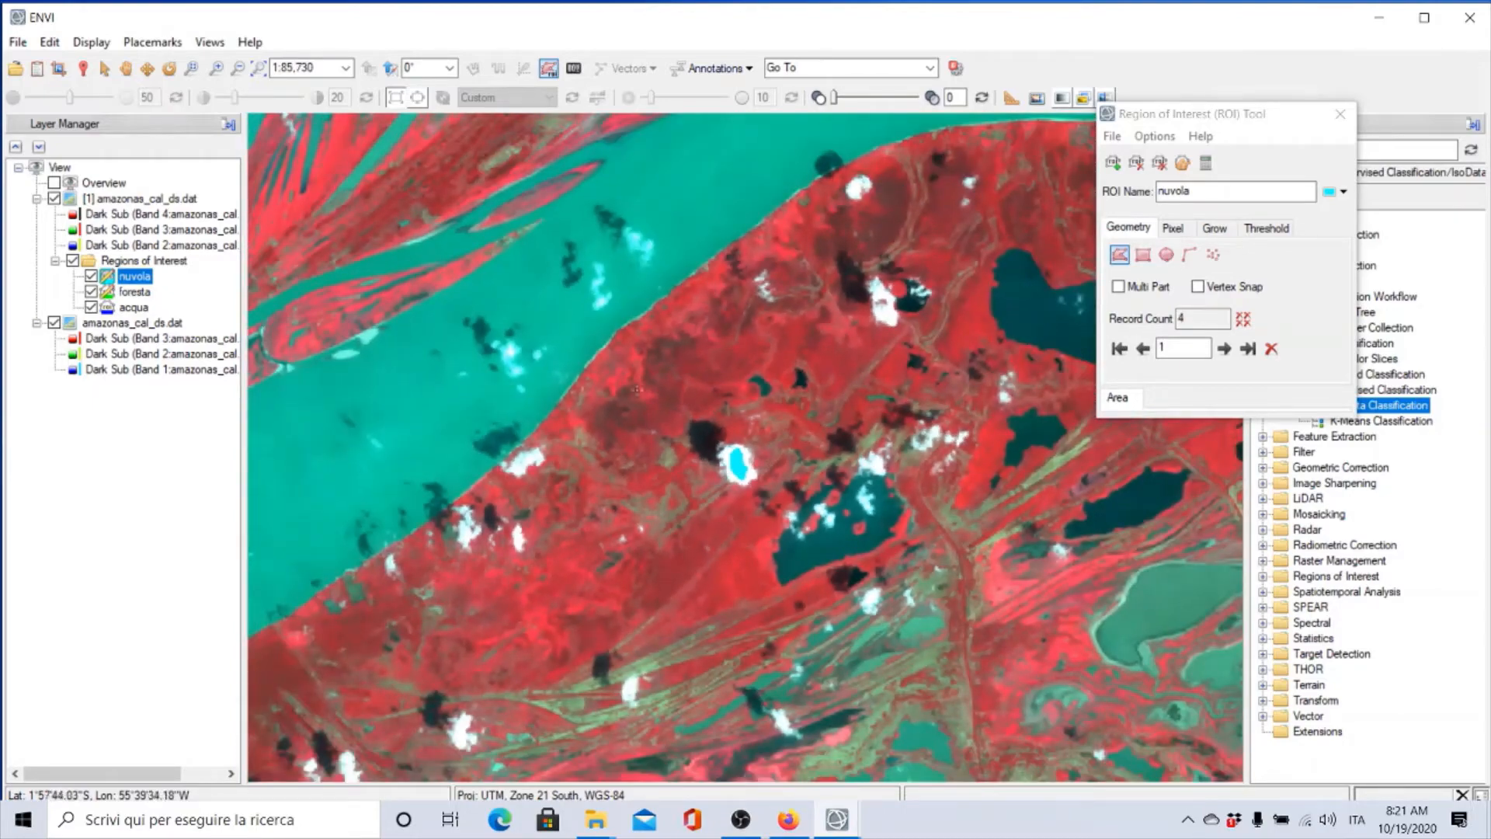
pyautogui.click(126, 68)
pyautogui.moveTo(410, 559); pyautogui.dragTo(279, 743)
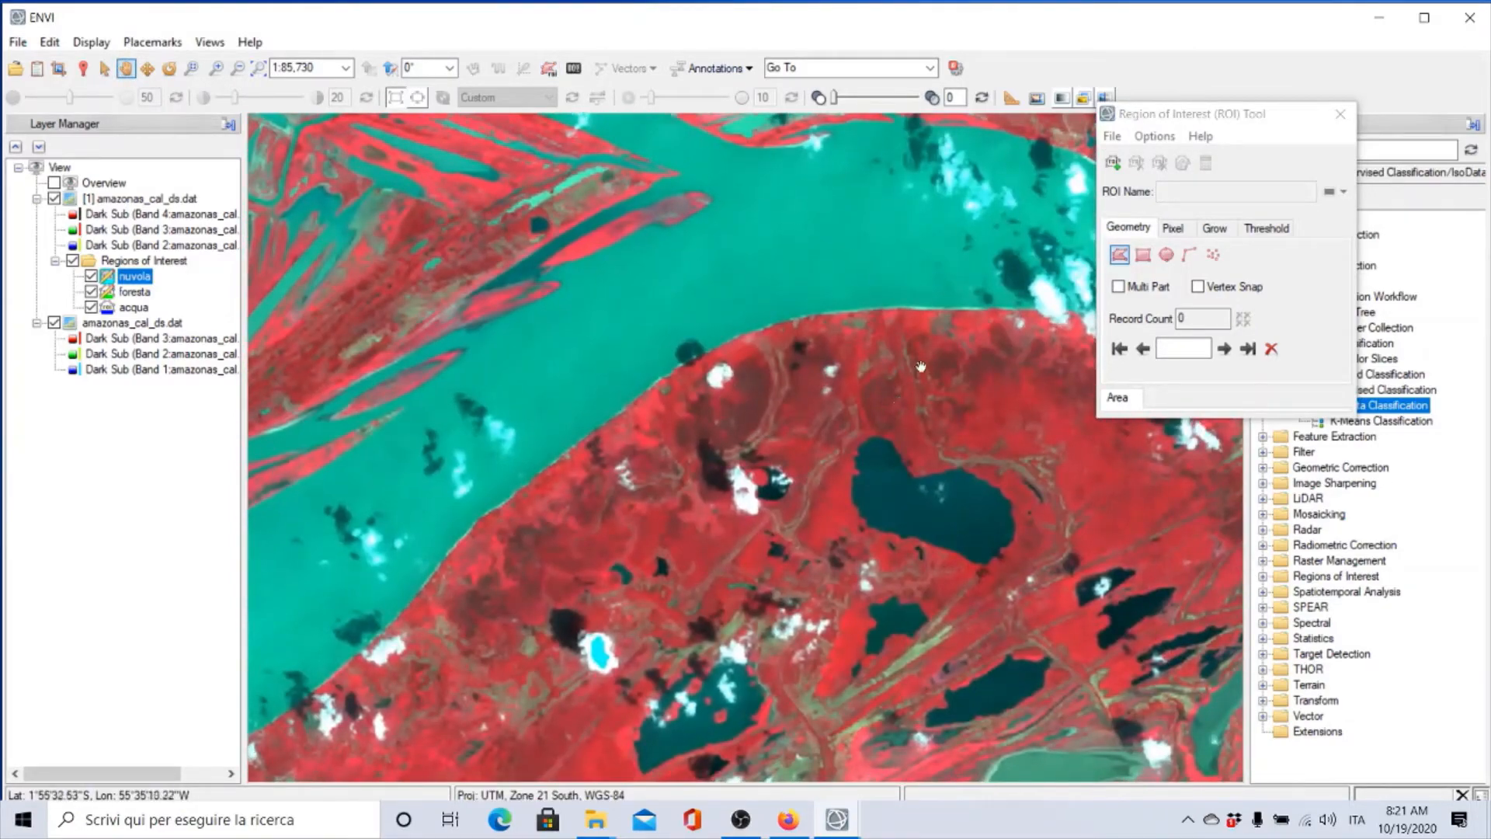
pyautogui.moveTo(920, 367); pyautogui.dragTo(460, 532)
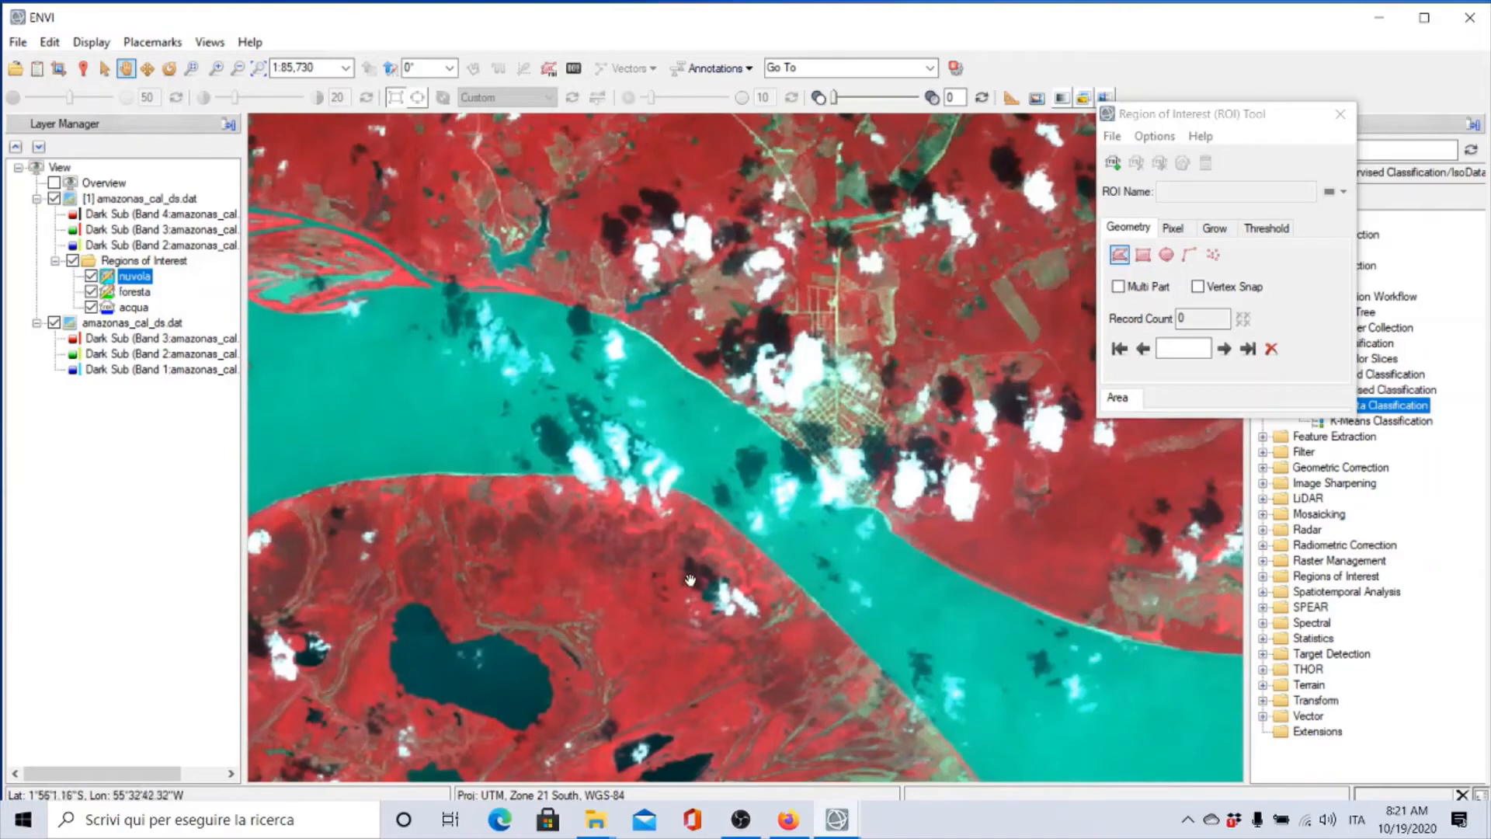
pyautogui.scroll(3, 572, 508)
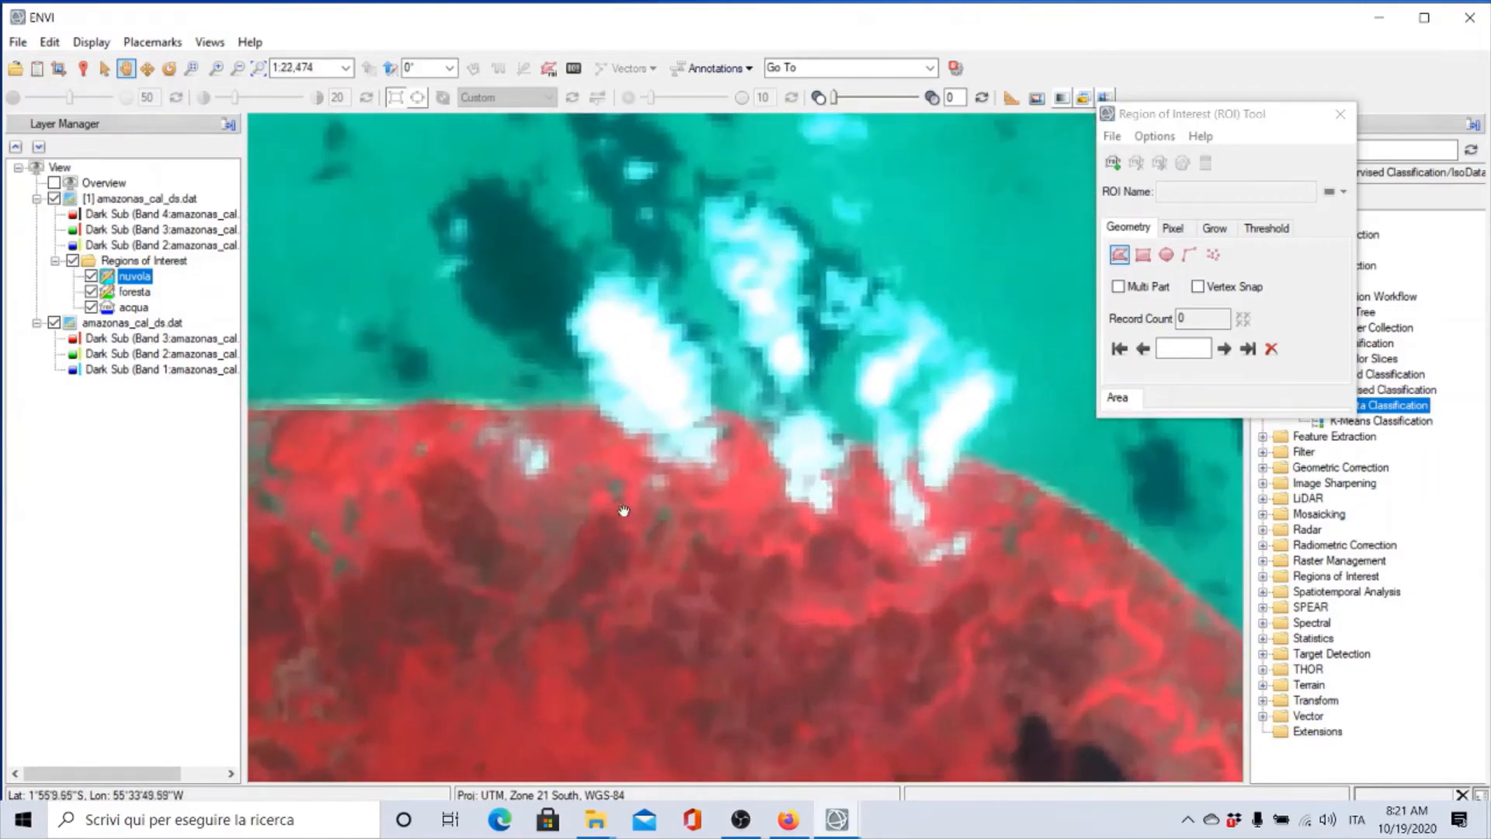
pyautogui.click(1179, 116)
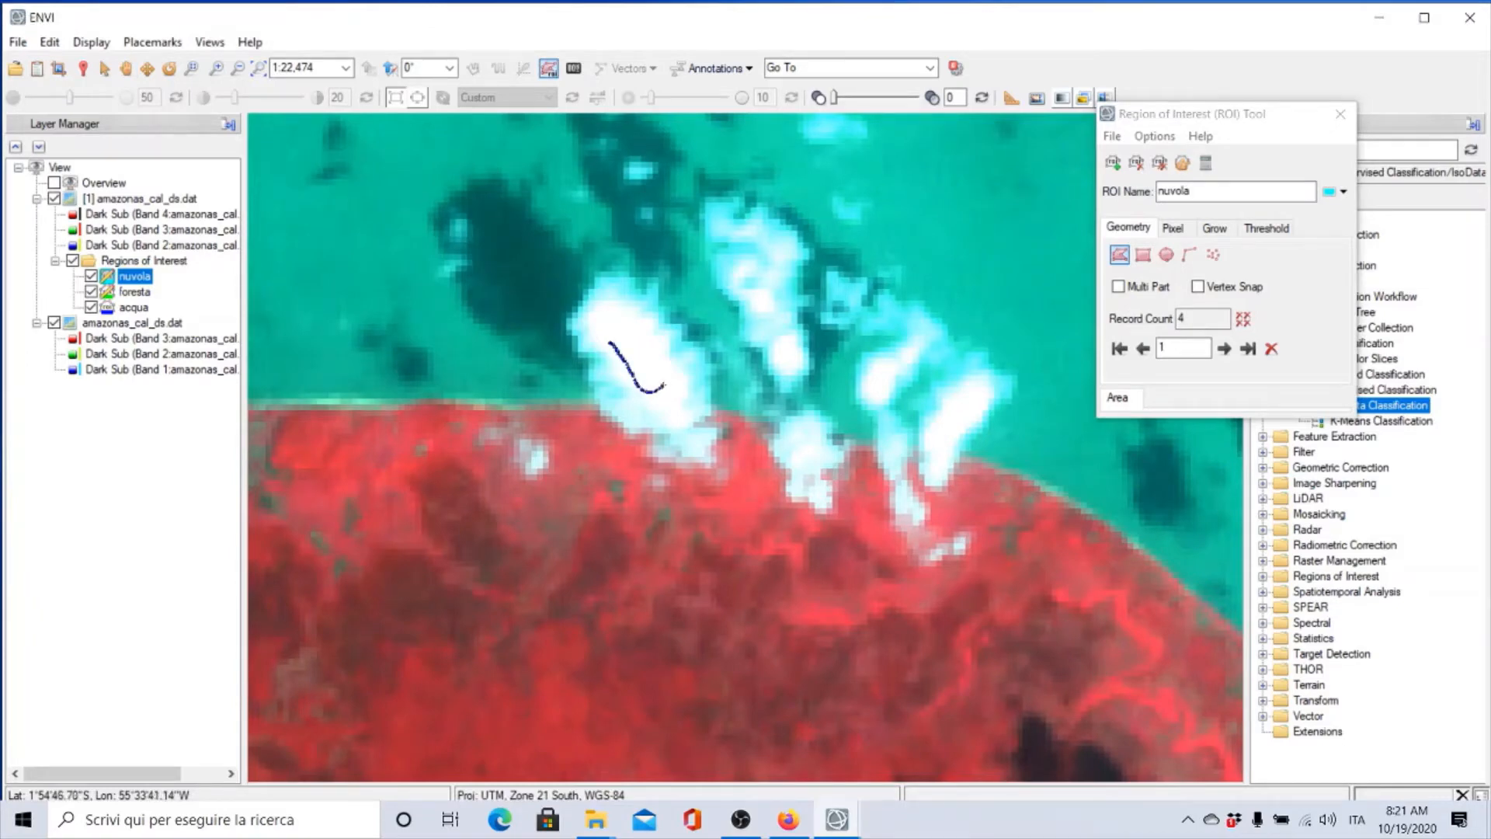
pyautogui.moveTo(657, 354); pyautogui.dragTo(620, 322)
pyautogui.rightClick(615, 323)
pyautogui.click(667, 344)
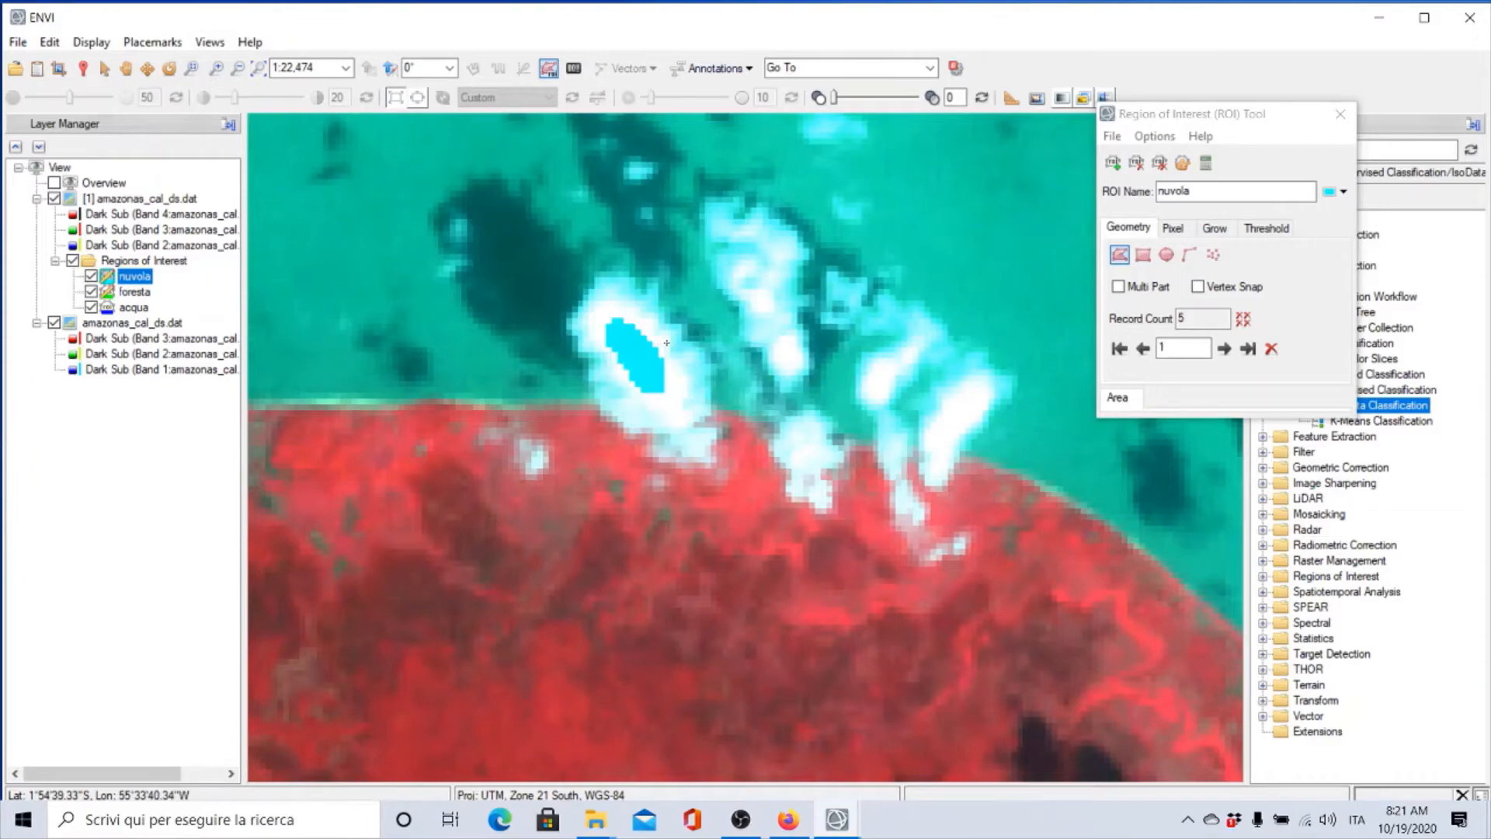
pyautogui.scroll(-10, 705, 424)
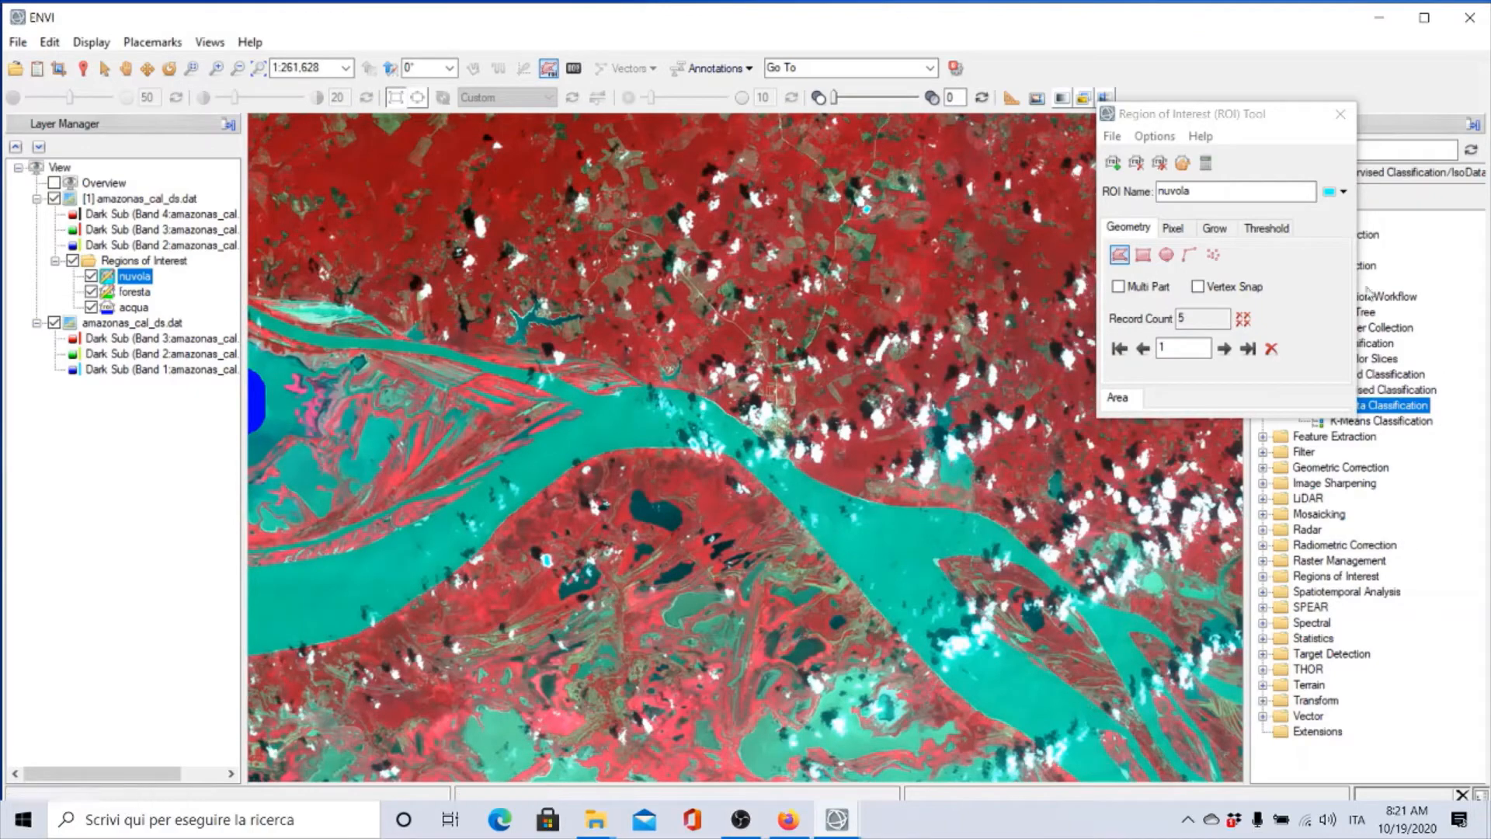
# Step: Create a new region of interest named deforestato and give it a dark orange-brown colour
pyautogui.click(1113, 164)
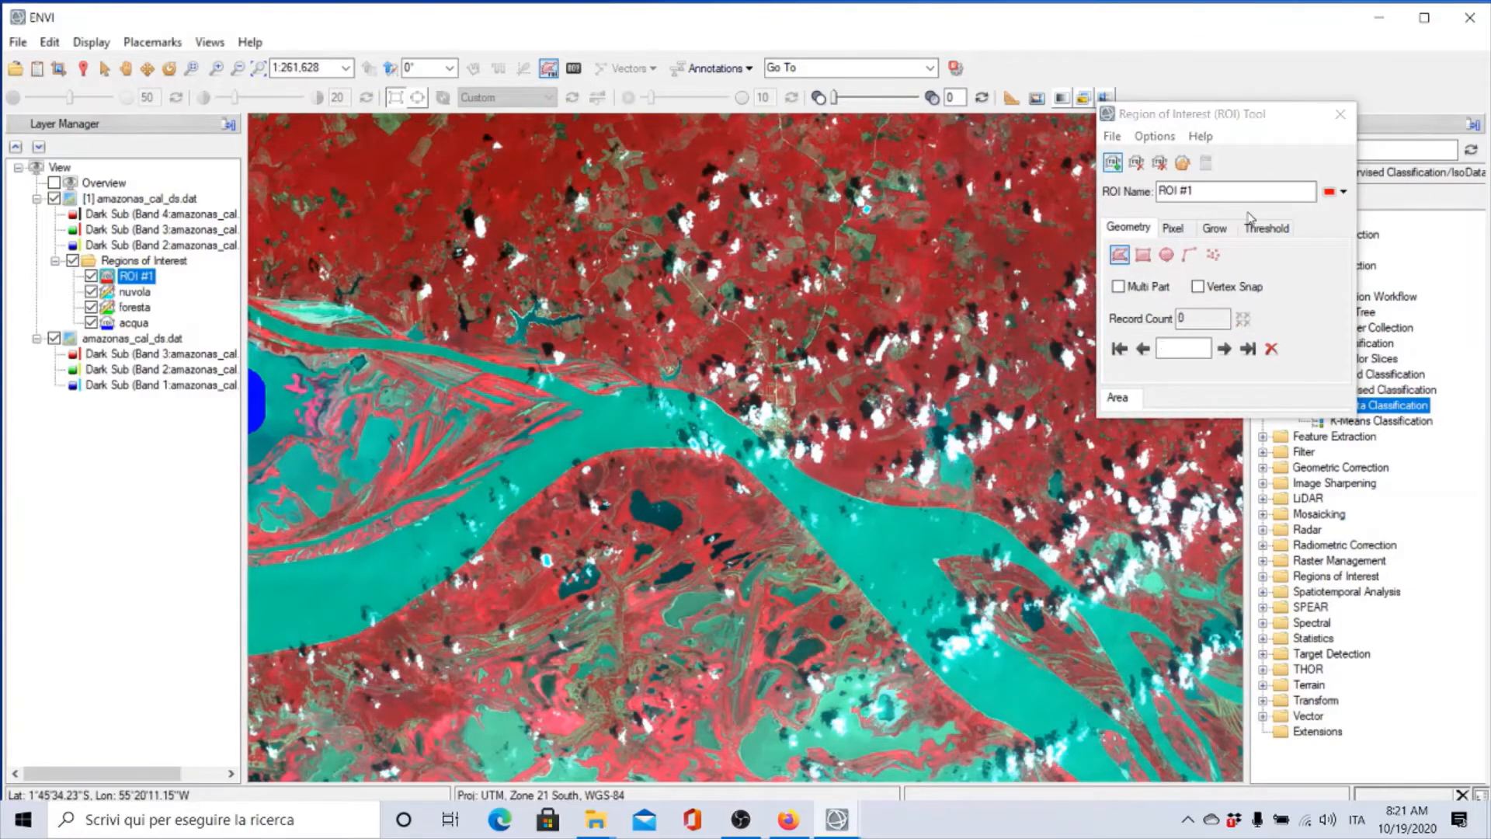
pyautogui.moveTo(1231, 191); pyautogui.dragTo(1156, 191)
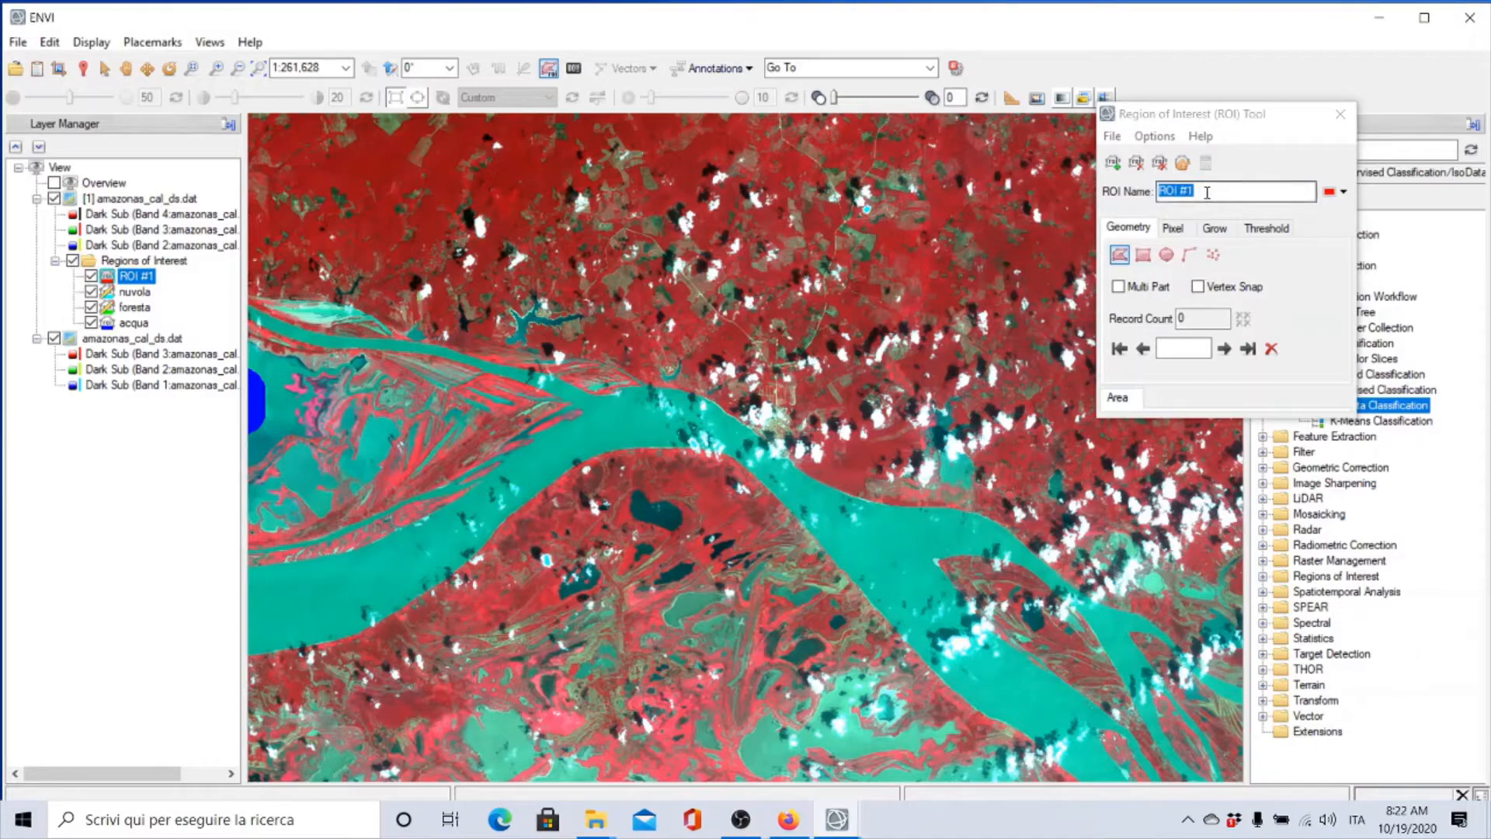
pyautogui.click(1202, 118)
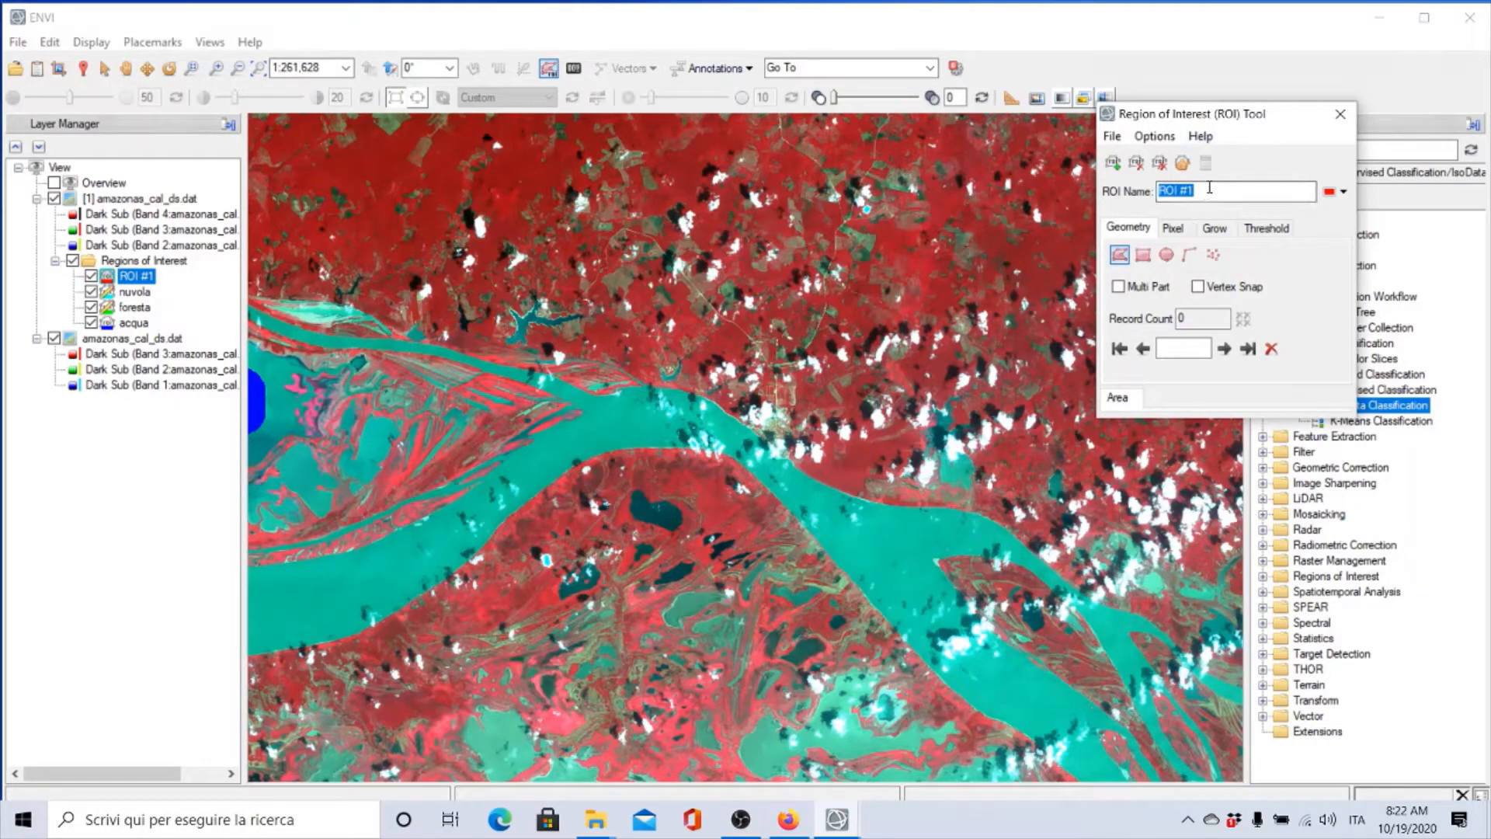
pyautogui.write('deforestato')
pyautogui.click(1344, 195)
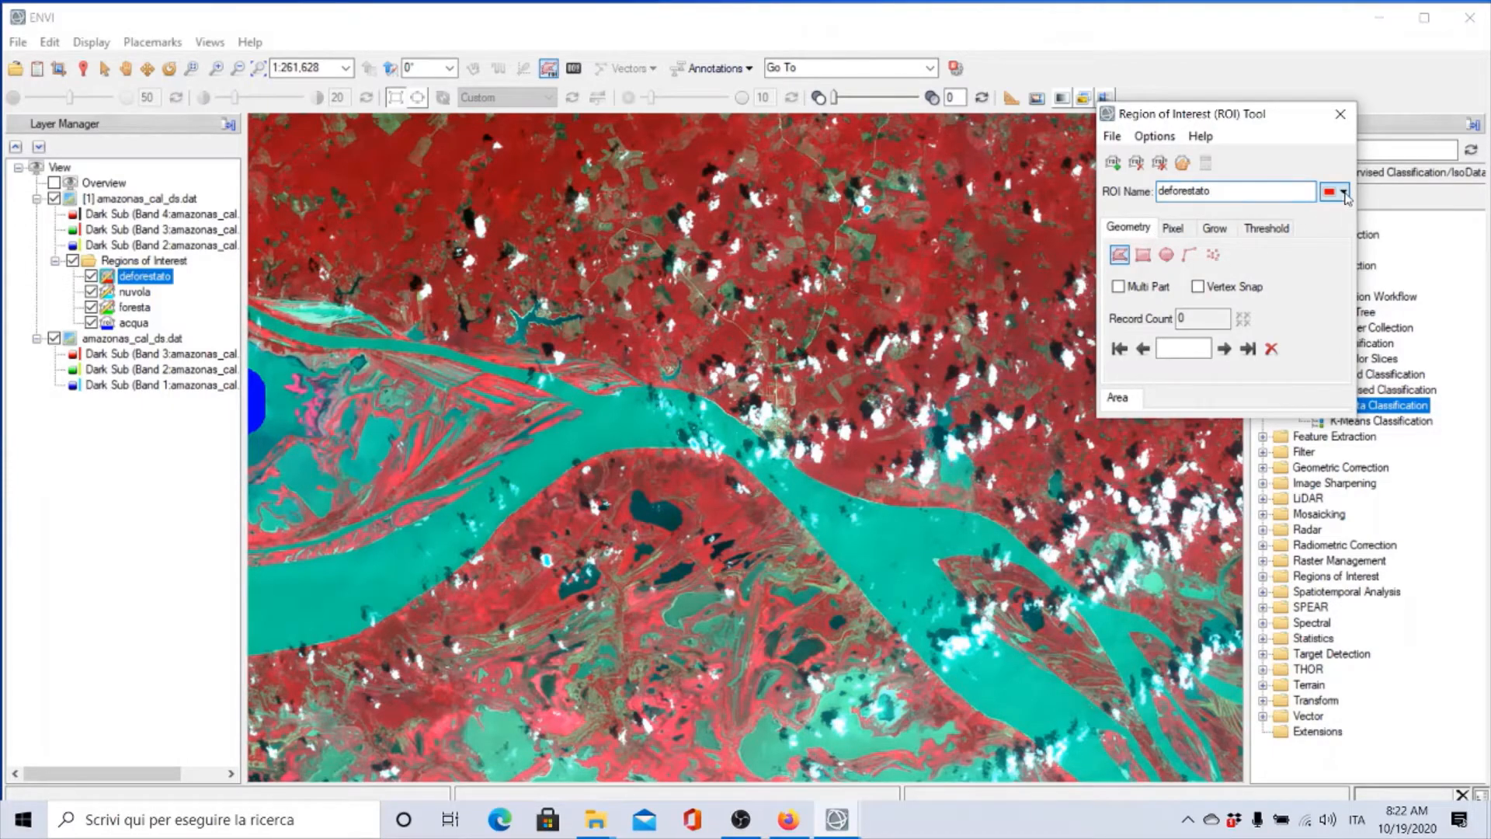
pyautogui.click(1345, 193)
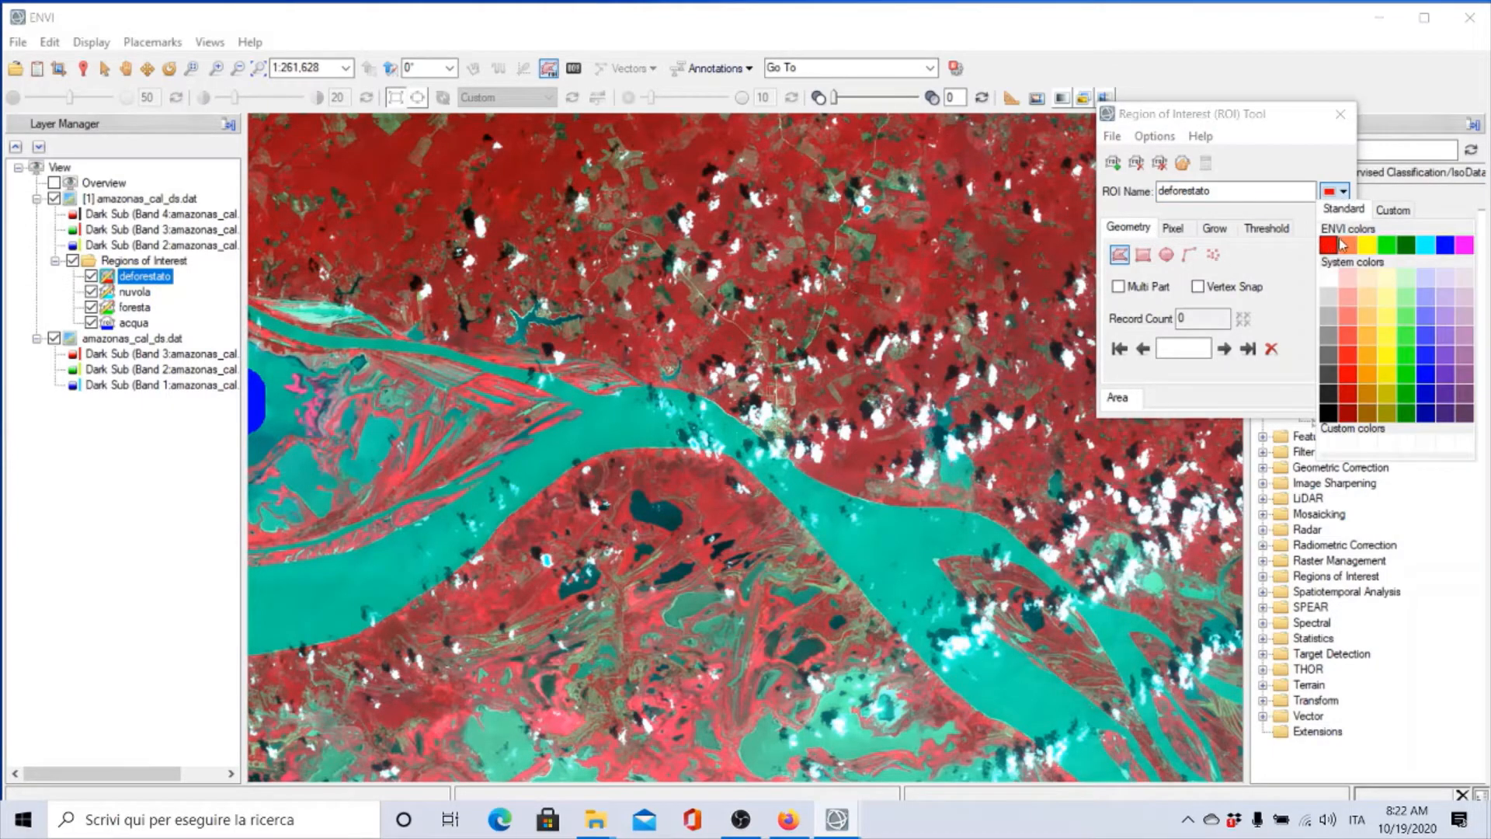
pyautogui.click(1371, 417)
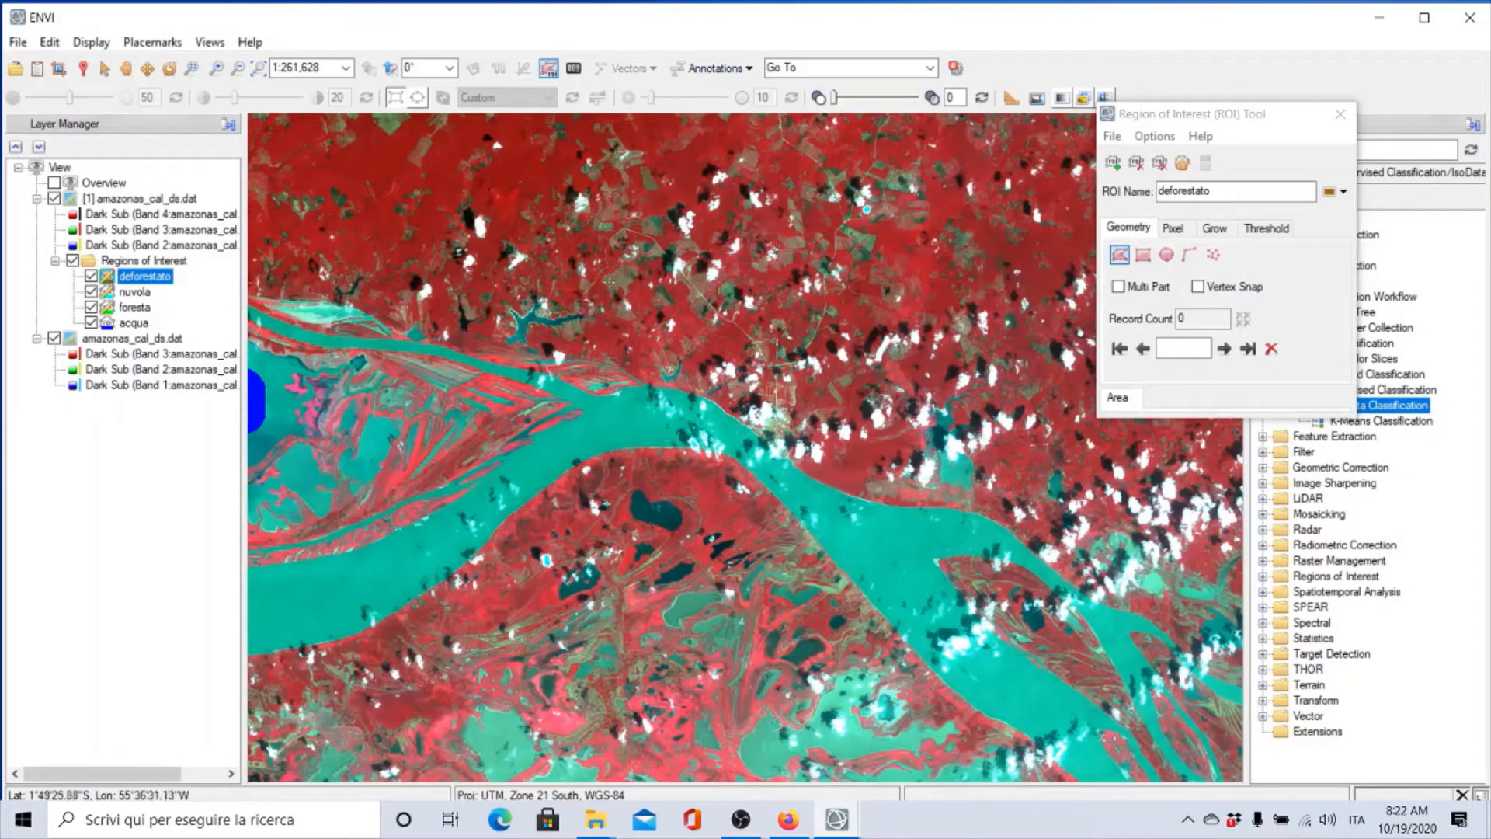
# Step: Draw and accept a rounded deforestato polygon in the western part of the large brown clearing southeast of the winding road
pyautogui.scroll(8, 866, 209)
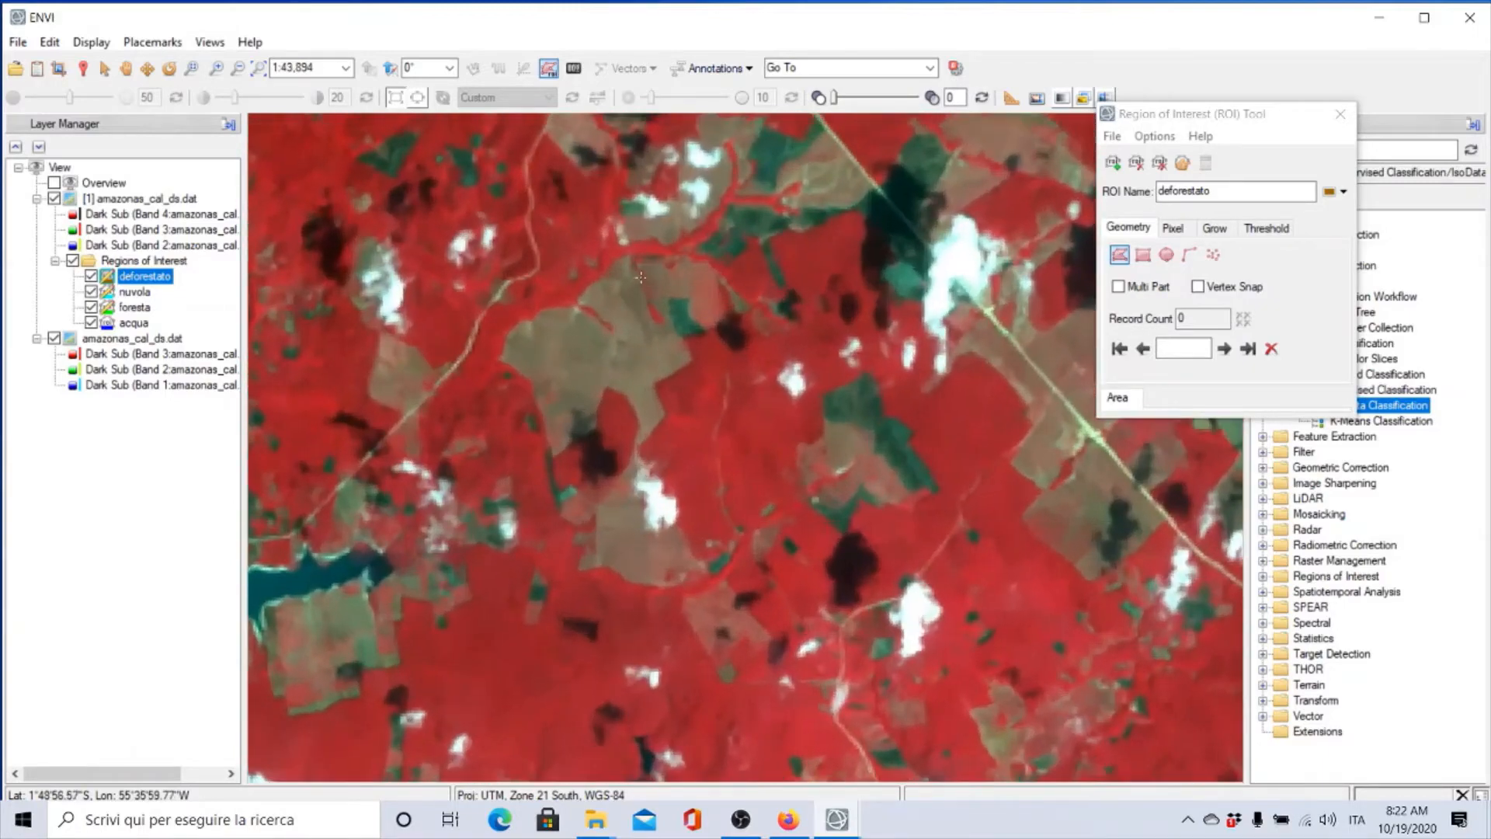
pyautogui.scroll(2, 640, 281)
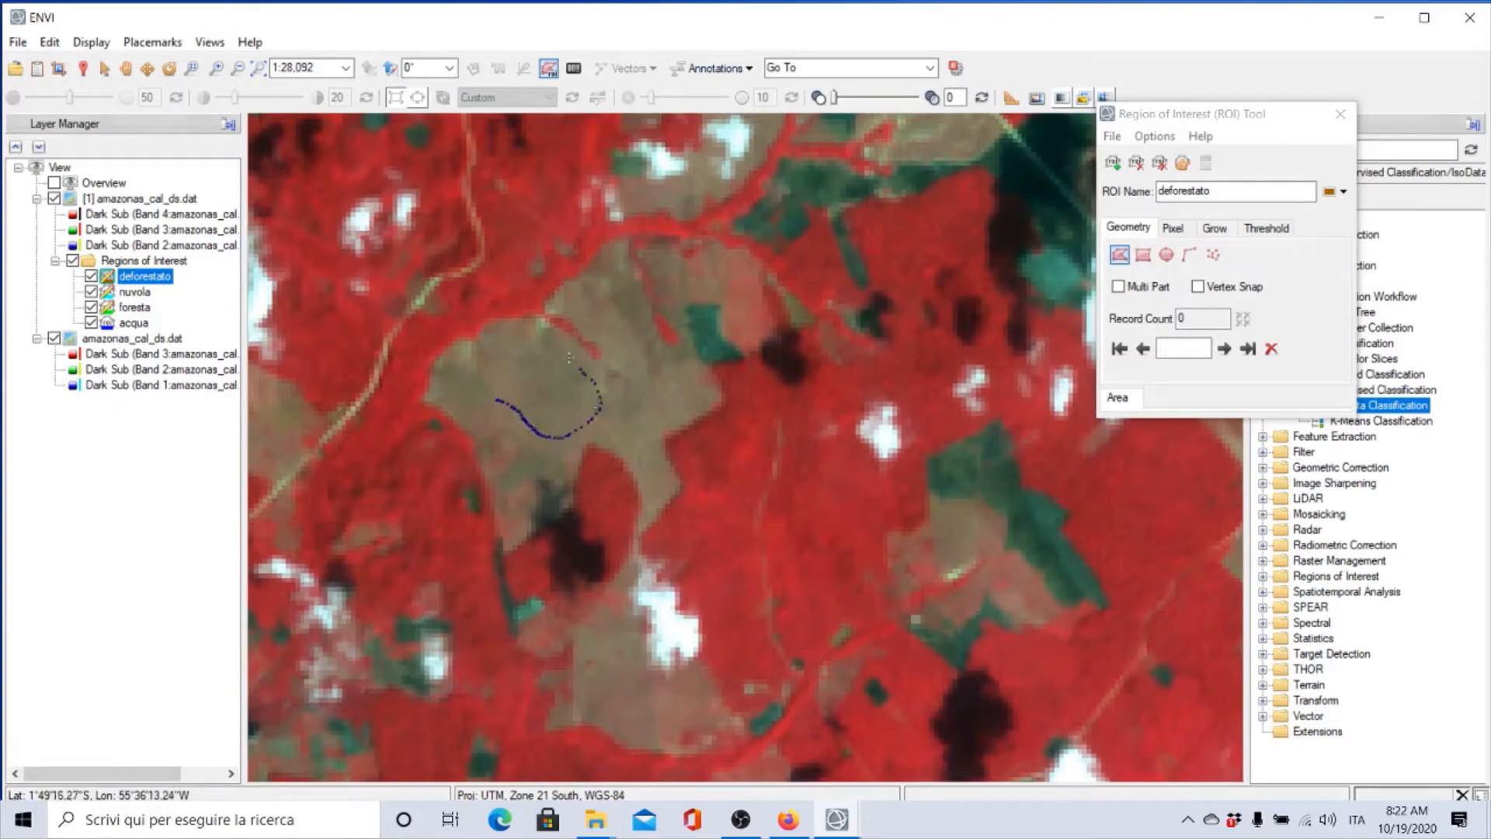
pyautogui.rightClick(487, 386)
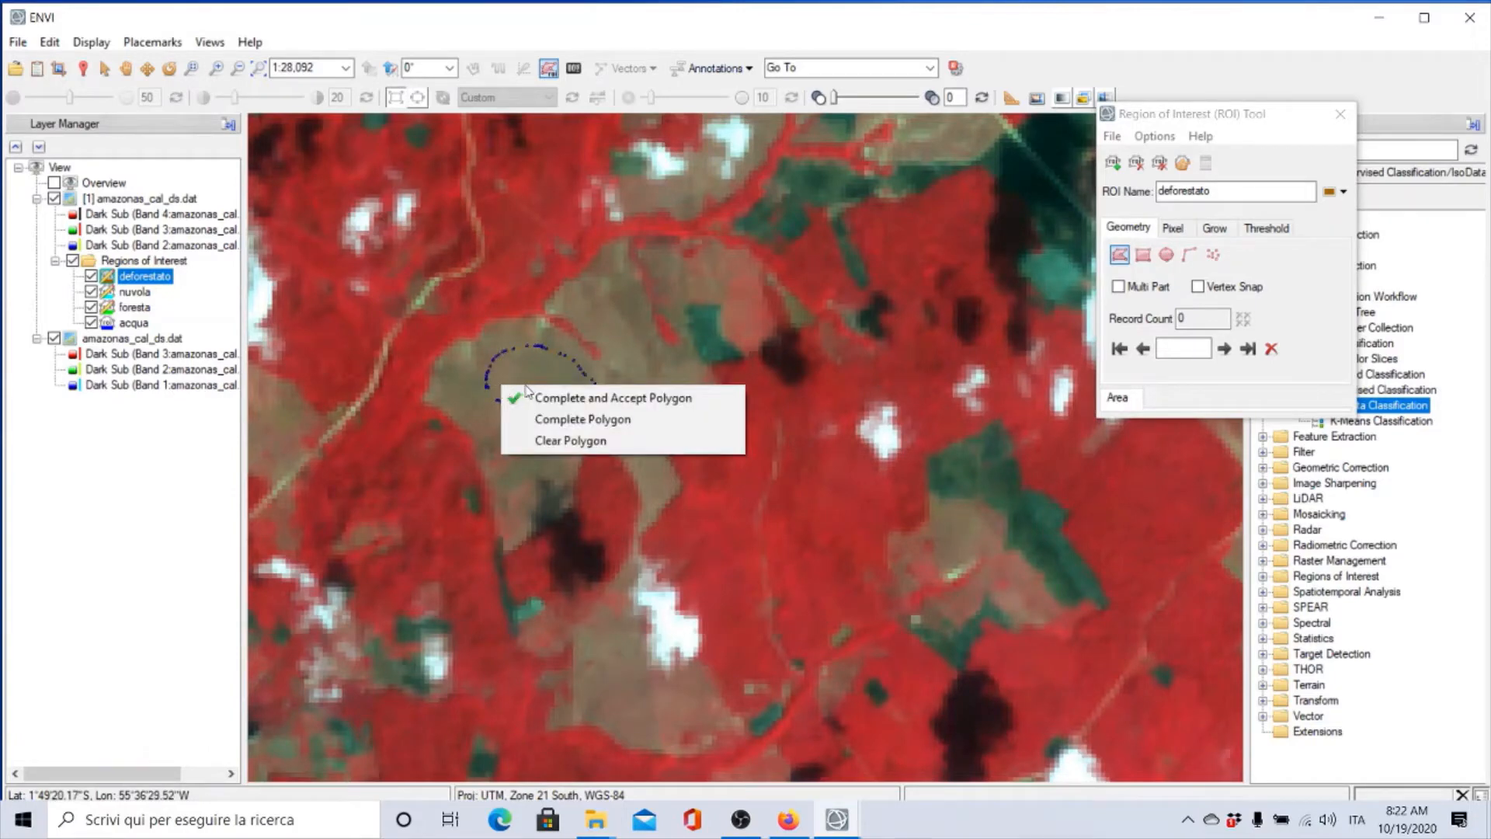
pyautogui.click(536, 392)
# Step: Draw and accept a small elongated deforestato polygon in the cleared field just north of the airstrip outside the river-confluence town
pyautogui.scroll(-5, 594, 379)
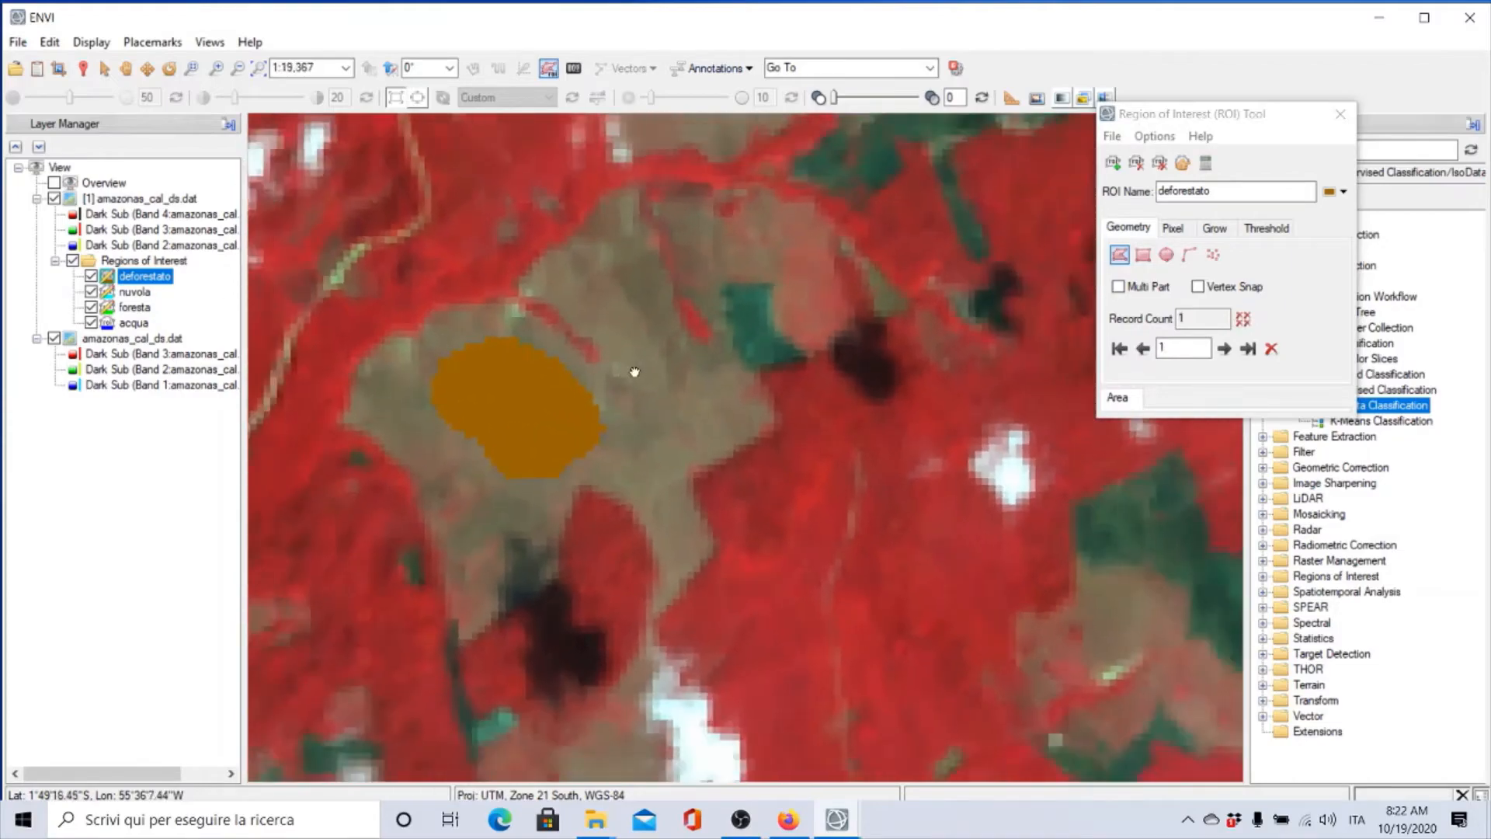
pyautogui.scroll(-7, 617, 386)
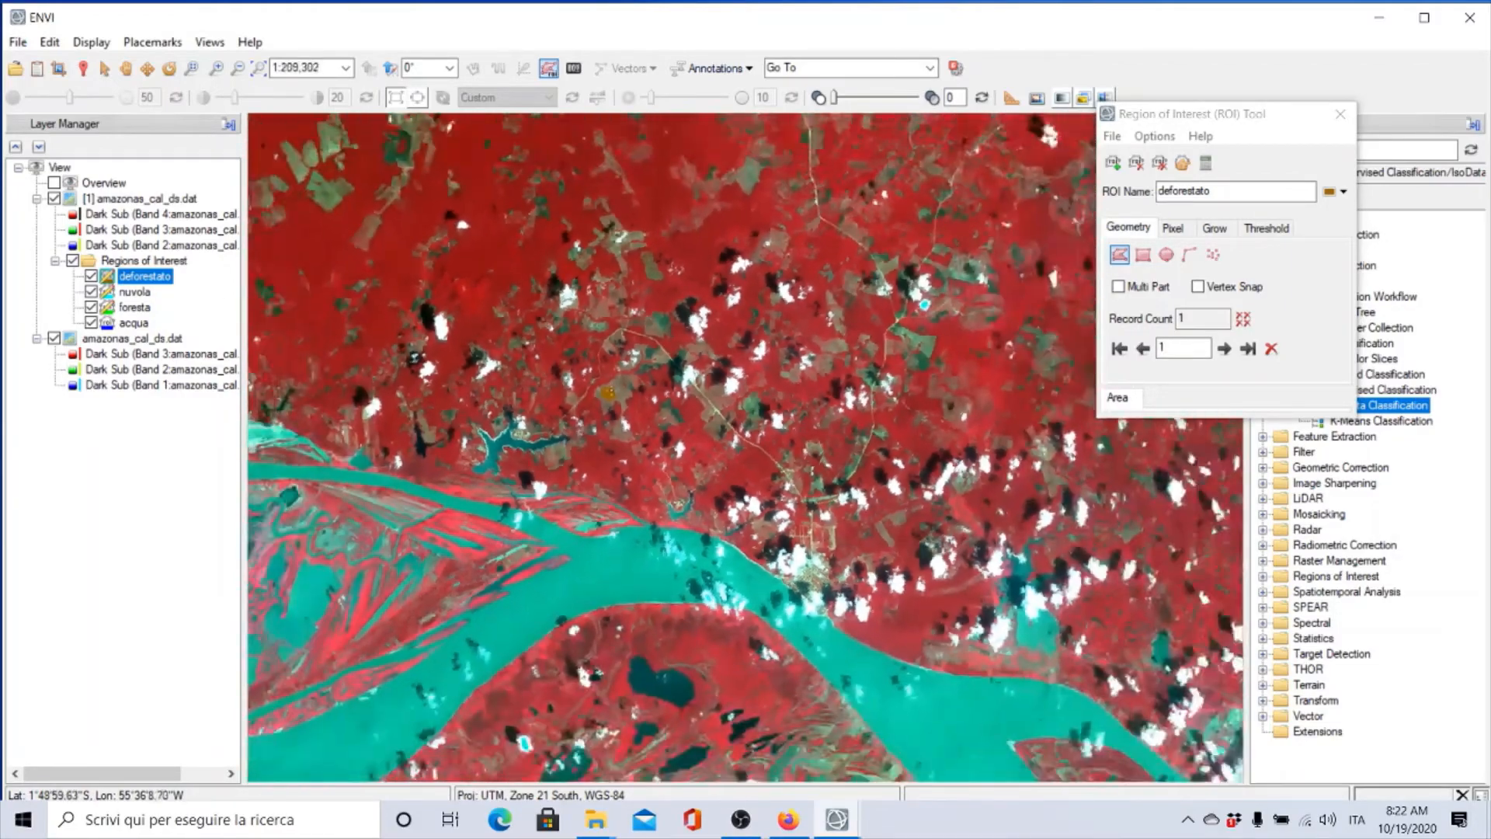
pyautogui.scroll(-8, 542, 337)
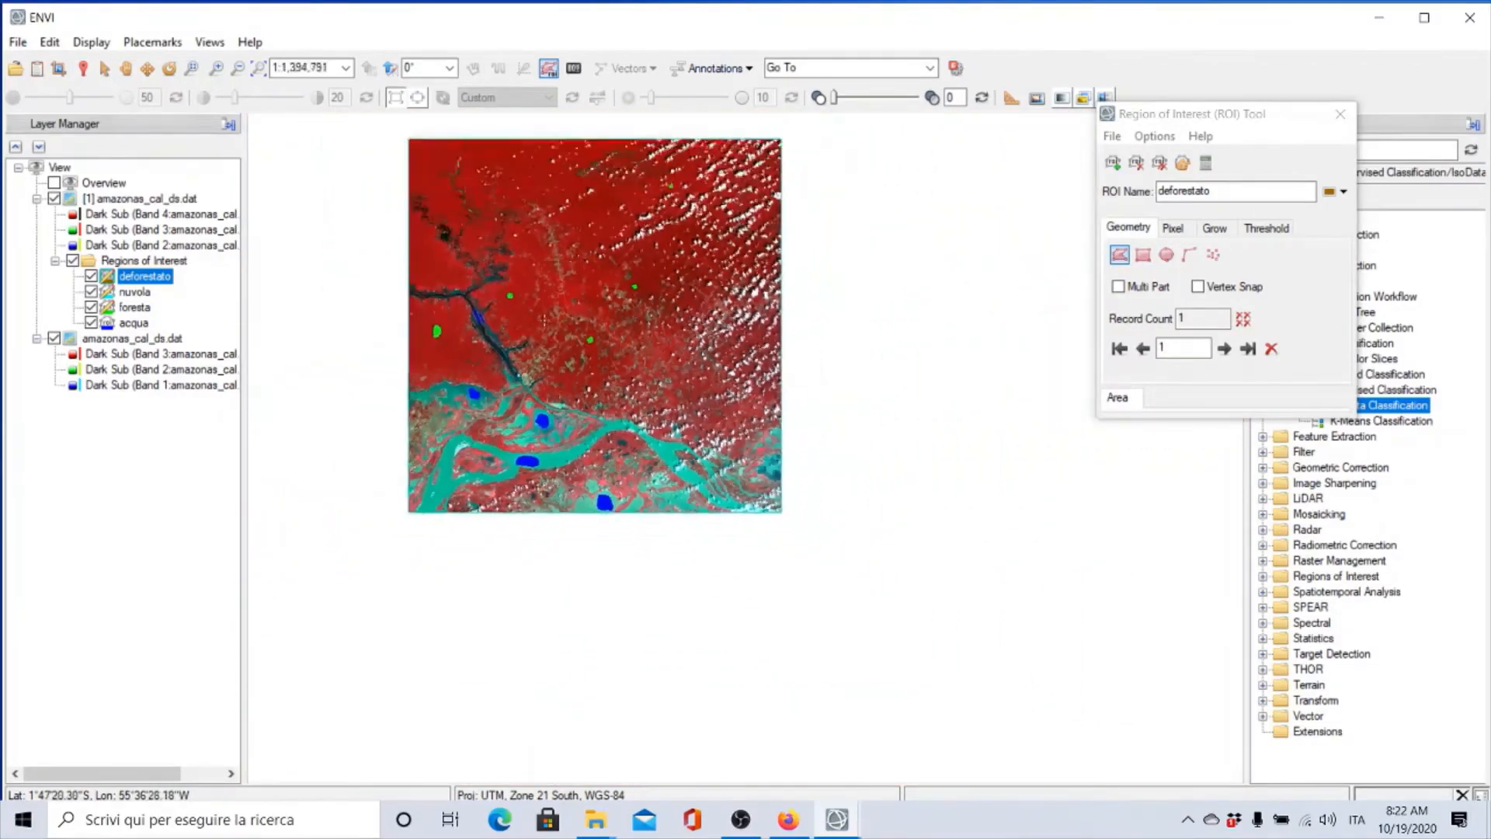
pyautogui.scroll(5, 542, 337)
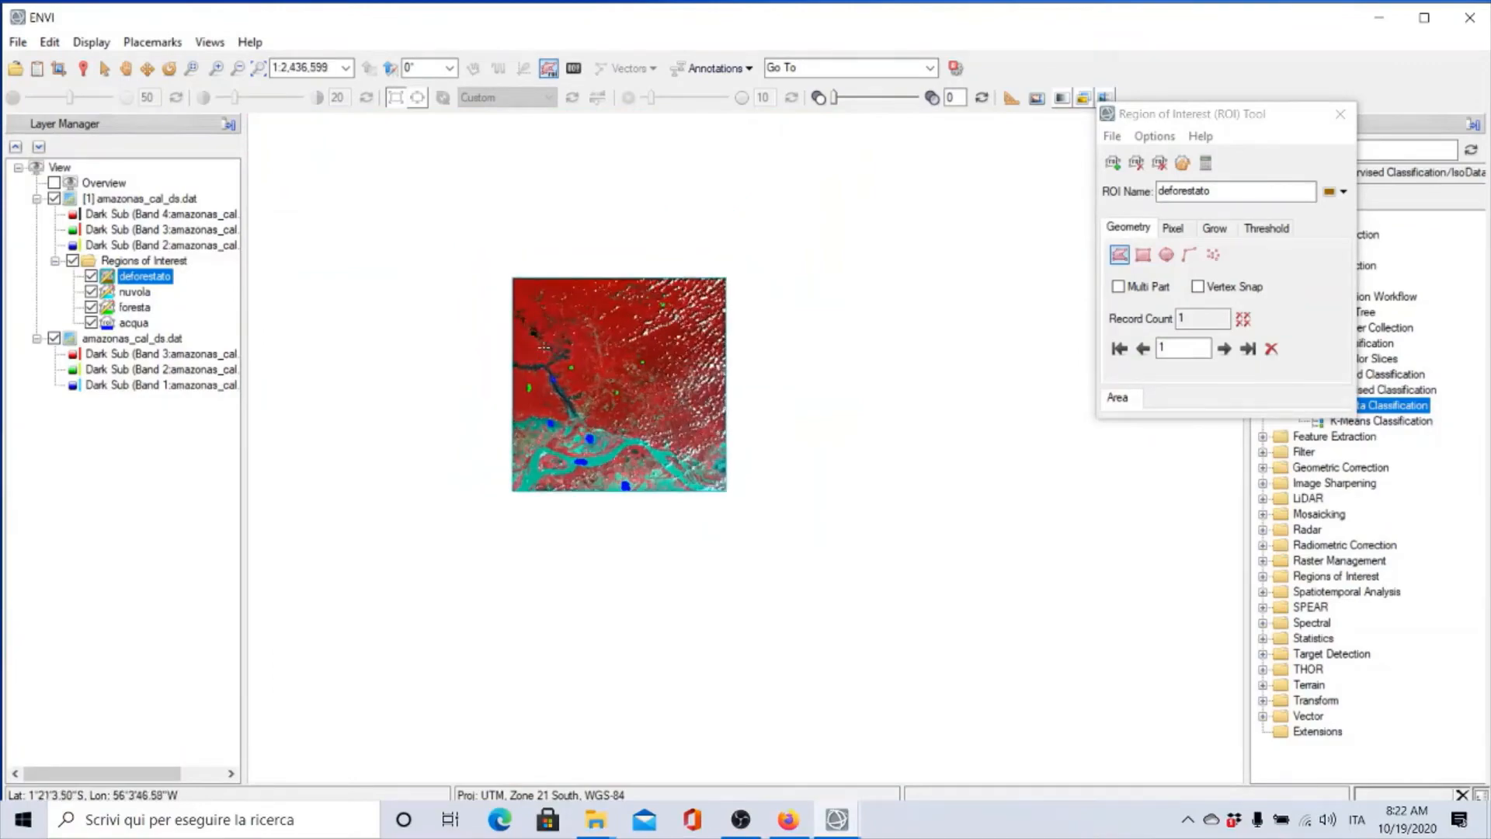
pyautogui.scroll(1, 621, 417)
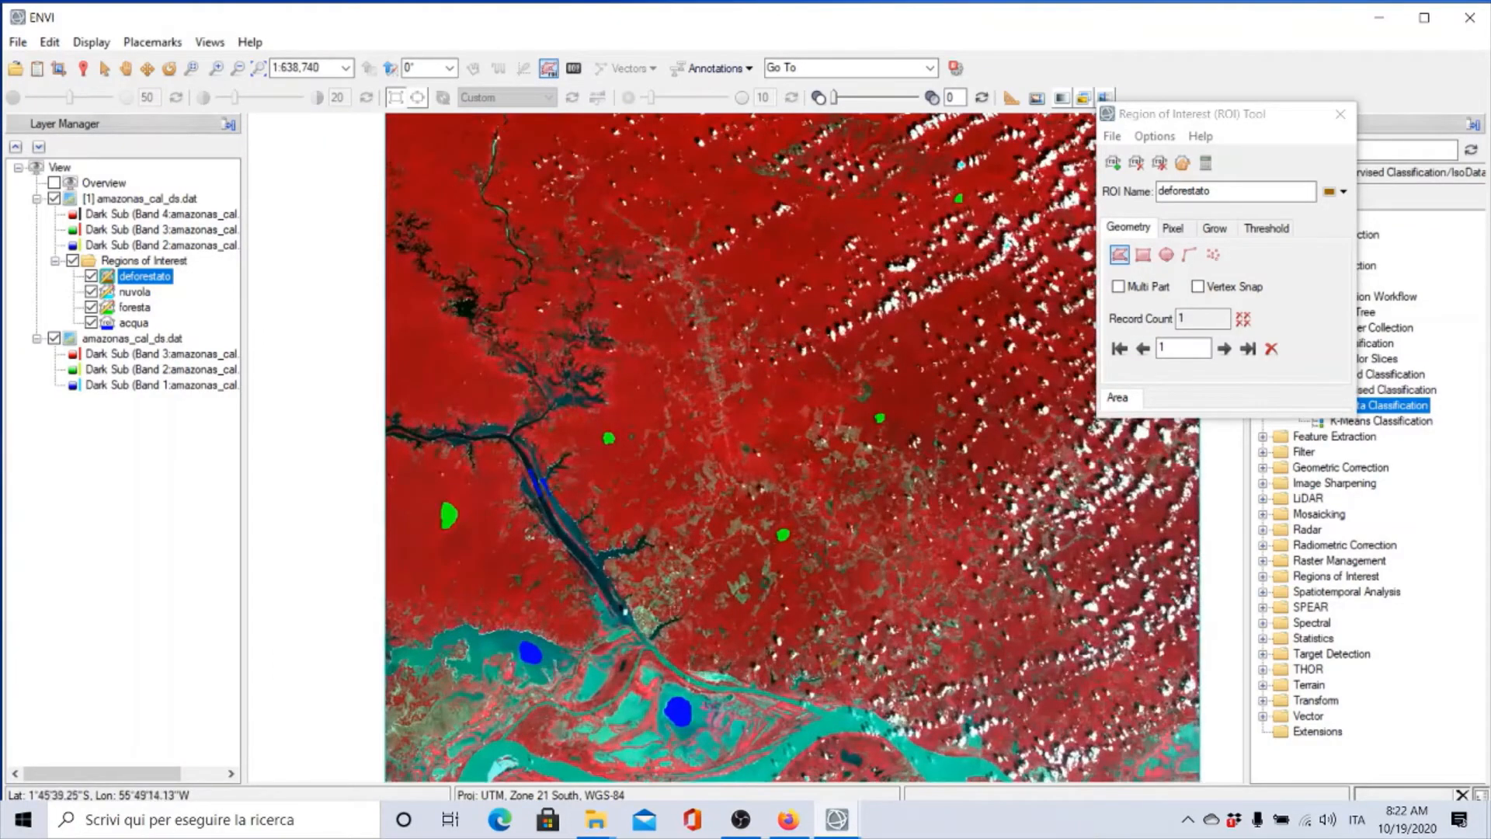
pyautogui.scroll(6, 678, 603)
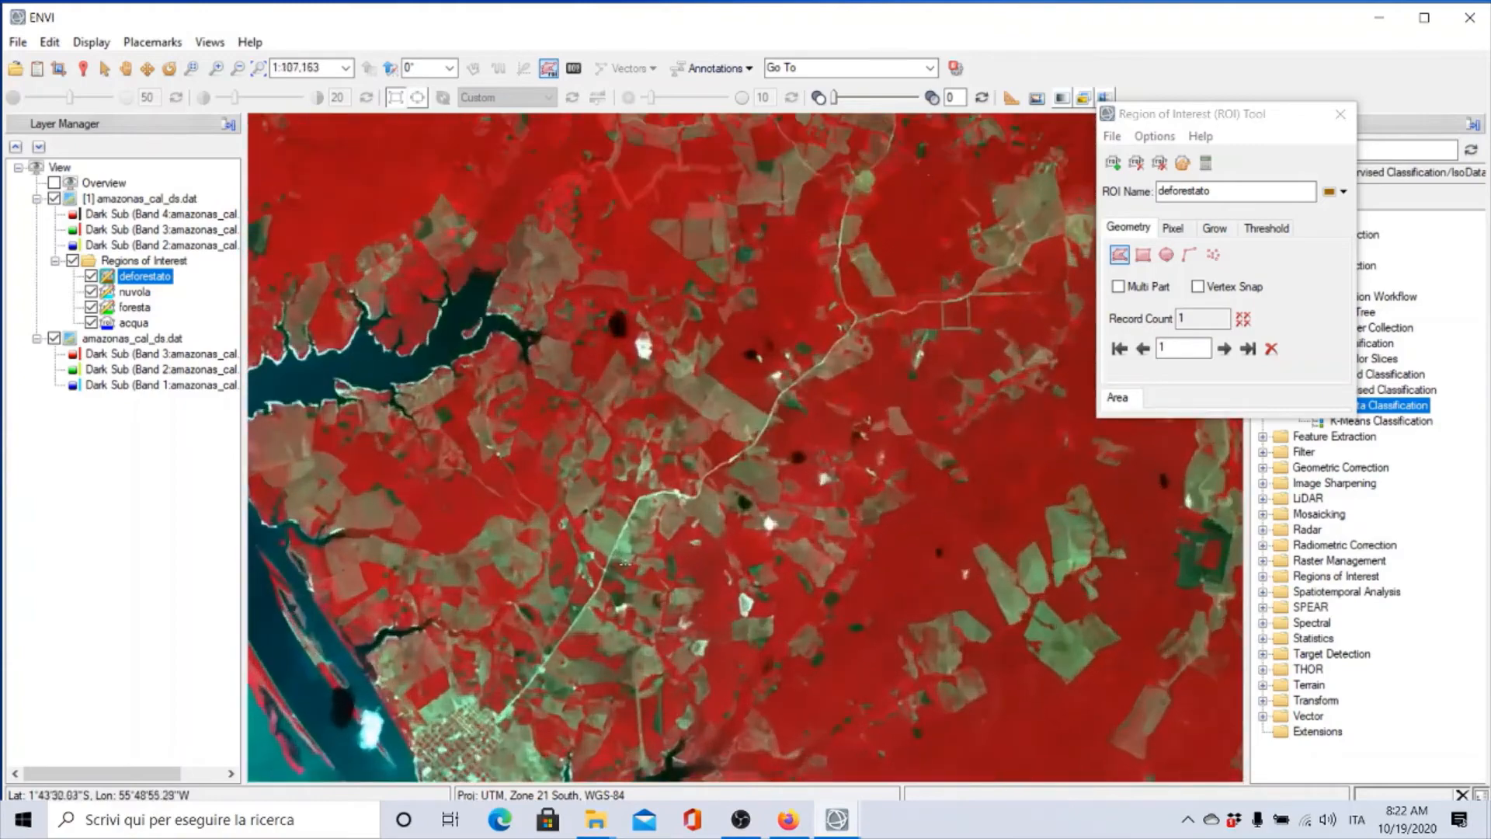
pyautogui.scroll(3, 625, 563)
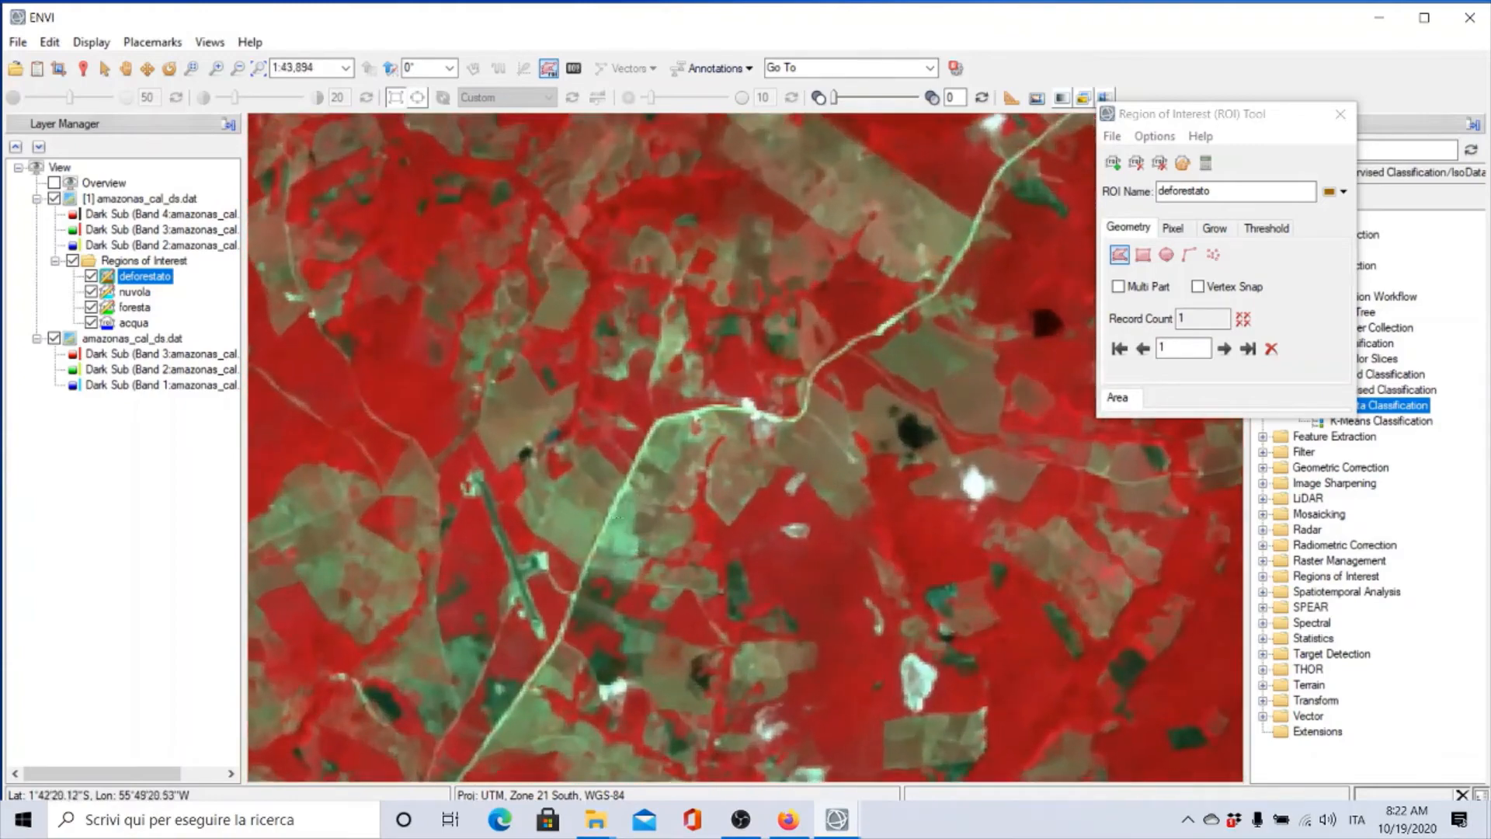
pyautogui.moveTo(527, 402)
pyautogui.mouseDown()
pyautogui.moveTo(535, 390)
pyautogui.moveTo(505, 403)
pyautogui.mouseUp()
pyautogui.rightClick(497, 414)
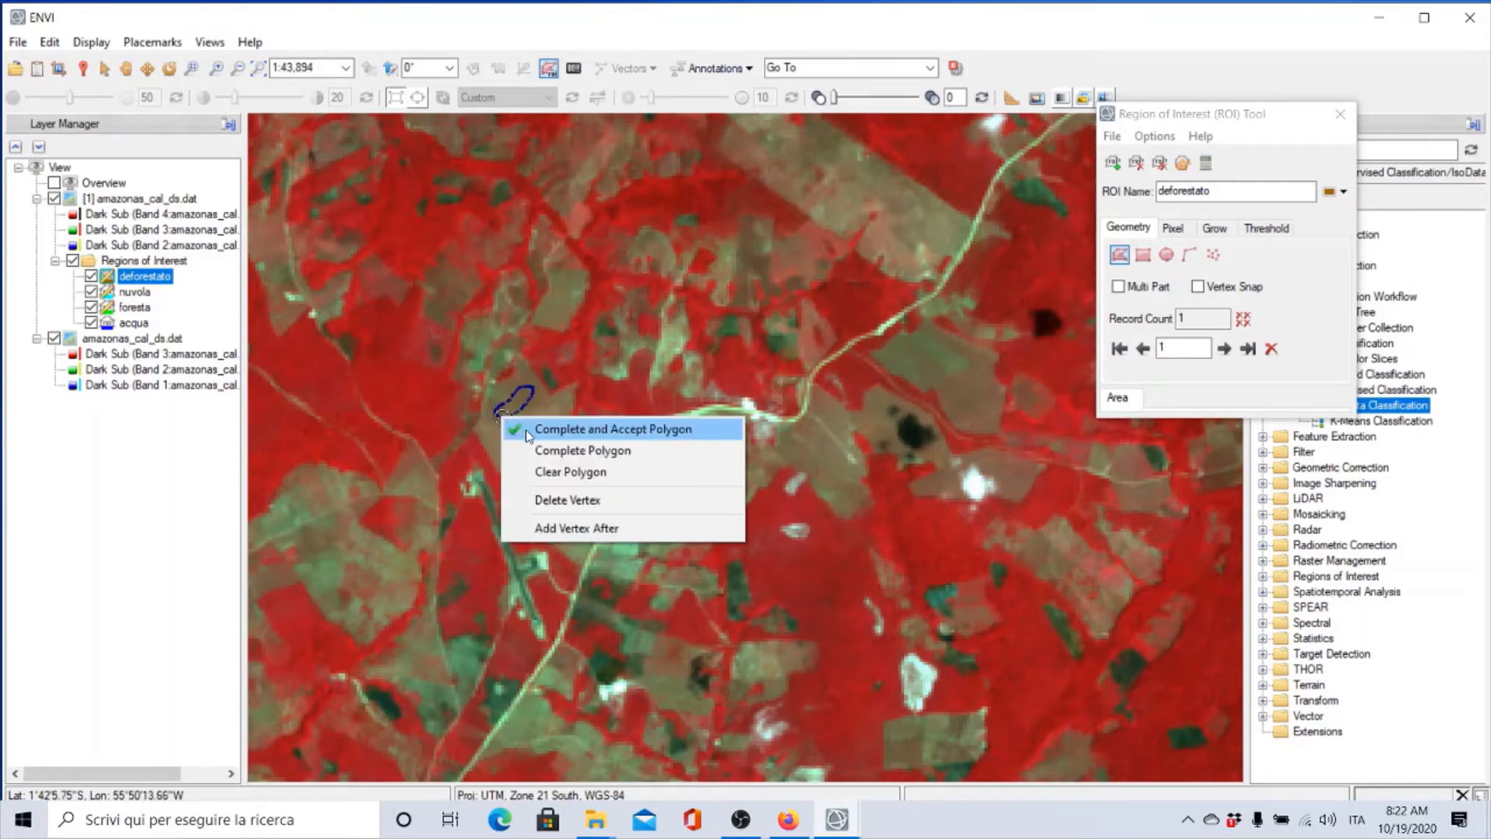
pyautogui.click(525, 430)
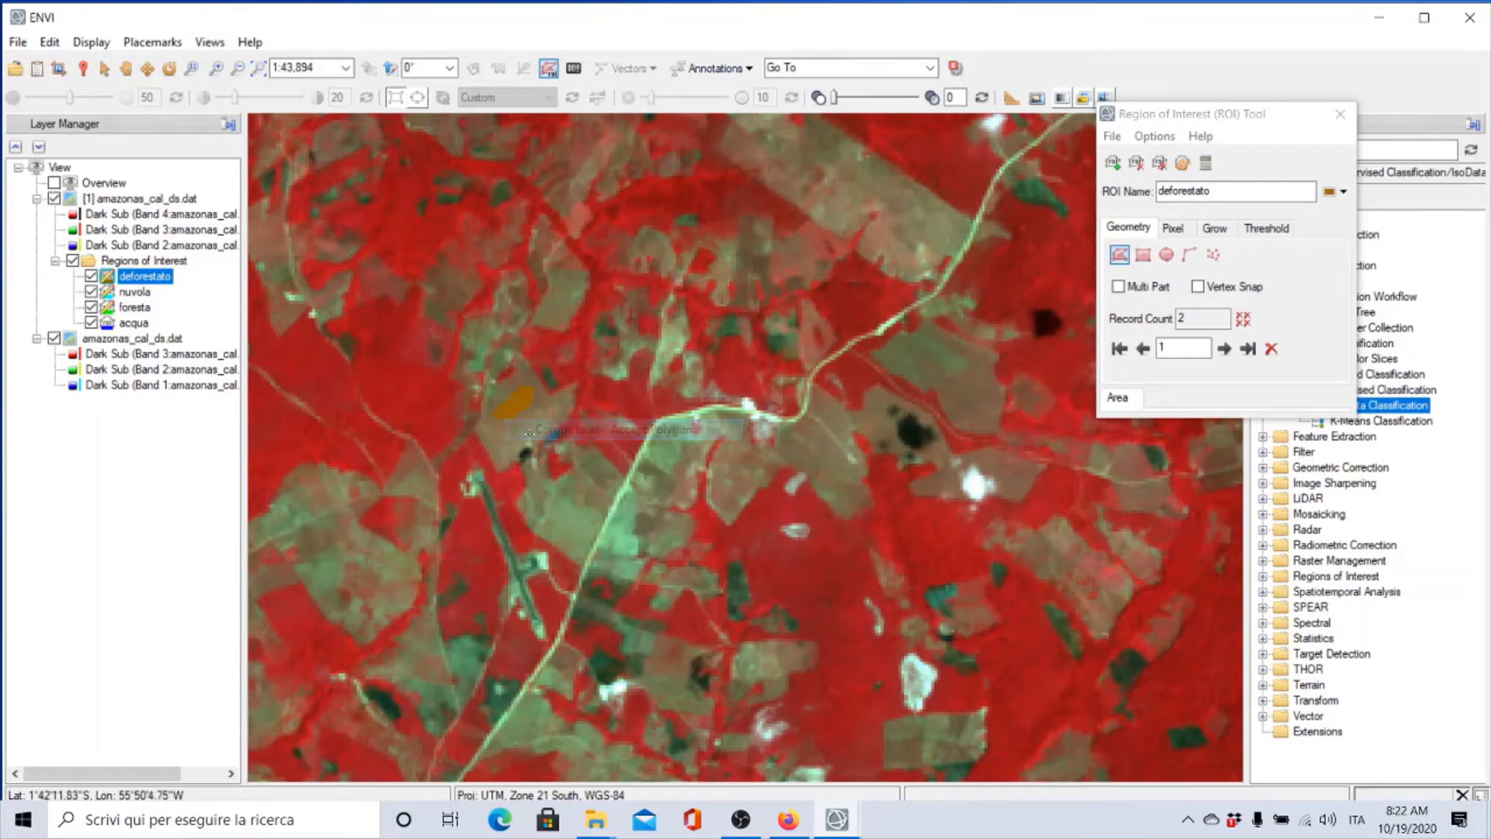
# Step: Draw and accept an elongated deforestato polygon in the large cleared field northeast of the airstrip, beside the diagonal road
pyautogui.moveTo(893, 204)
pyautogui.mouseDown()
pyautogui.moveTo(935, 233)
pyautogui.moveTo(928, 203)
pyautogui.moveTo(871, 171)
pyautogui.mouseUp()
pyautogui.rightClick(860, 171)
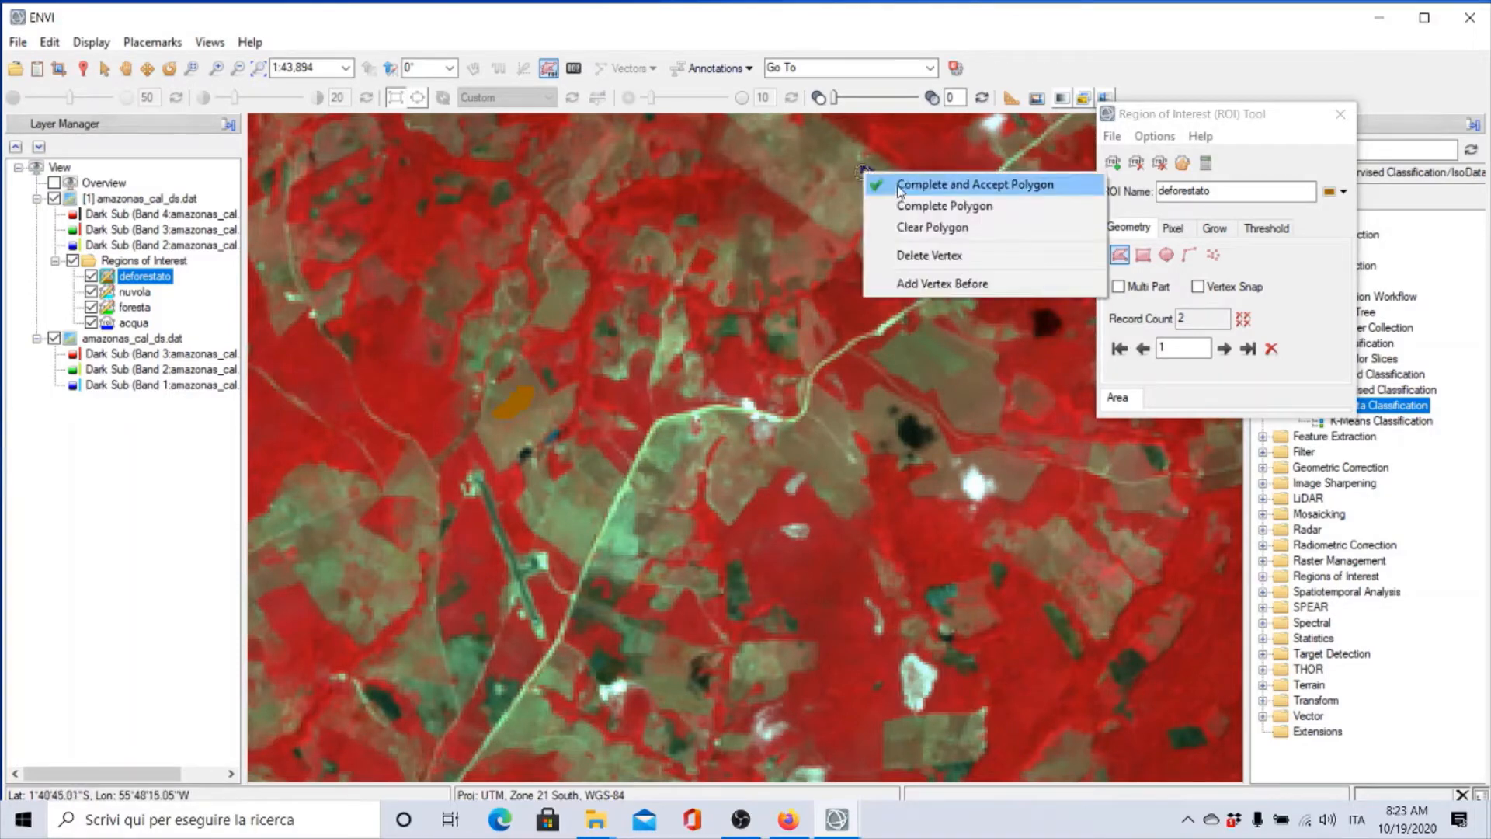
pyautogui.click(893, 186)
# Step: Draw and accept a deforestato polygon in the rectangular greenish field just east of the straight north-south road in the northern forest
pyautogui.scroll(1, 779, 362)
pyautogui.scroll(-5, 779, 362)
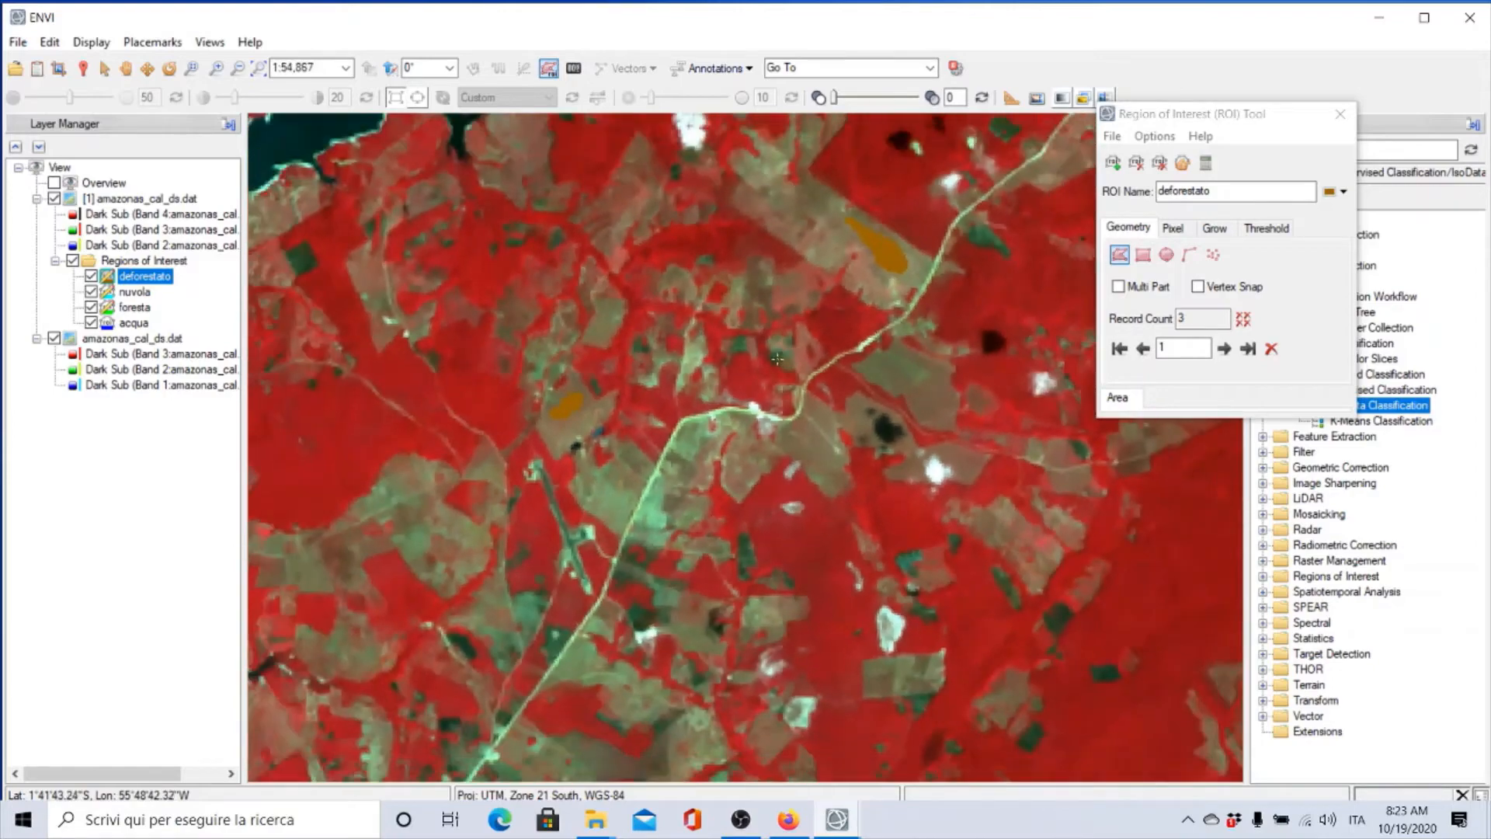
pyautogui.scroll(-6, 777, 360)
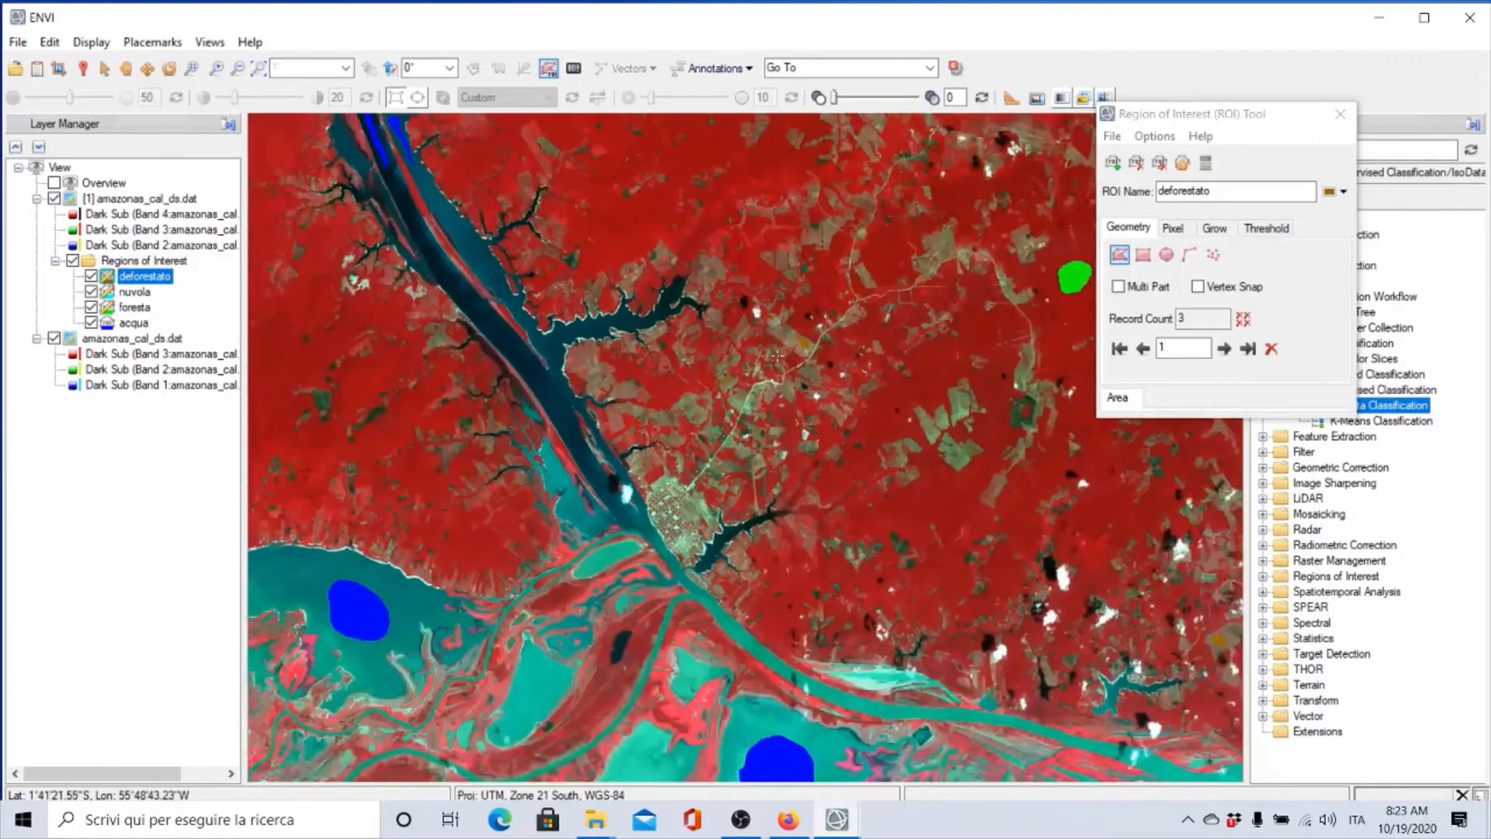
pyautogui.scroll(-3, 776, 361)
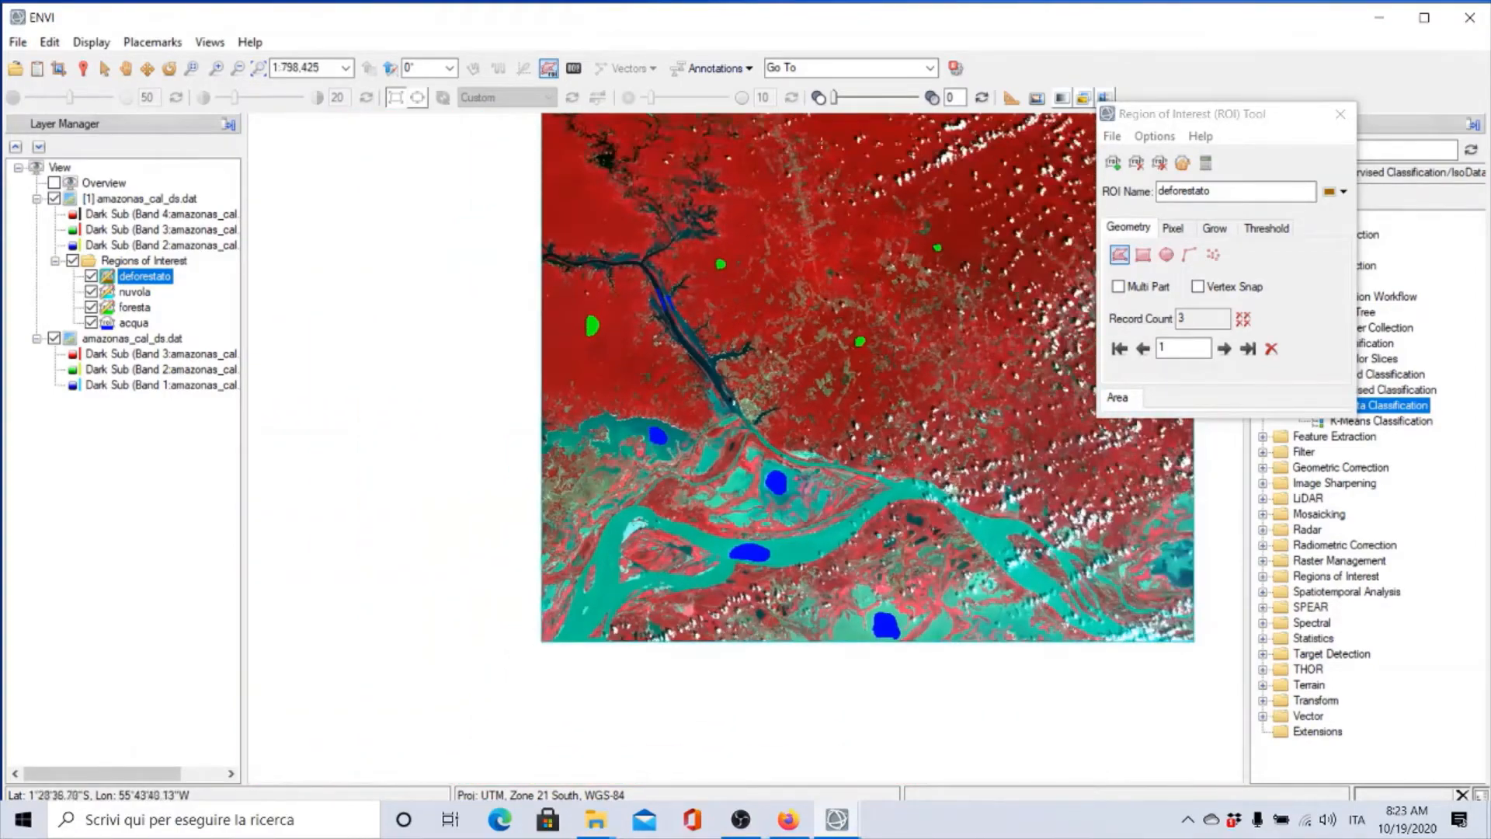
pyautogui.scroll(7, 791, 142)
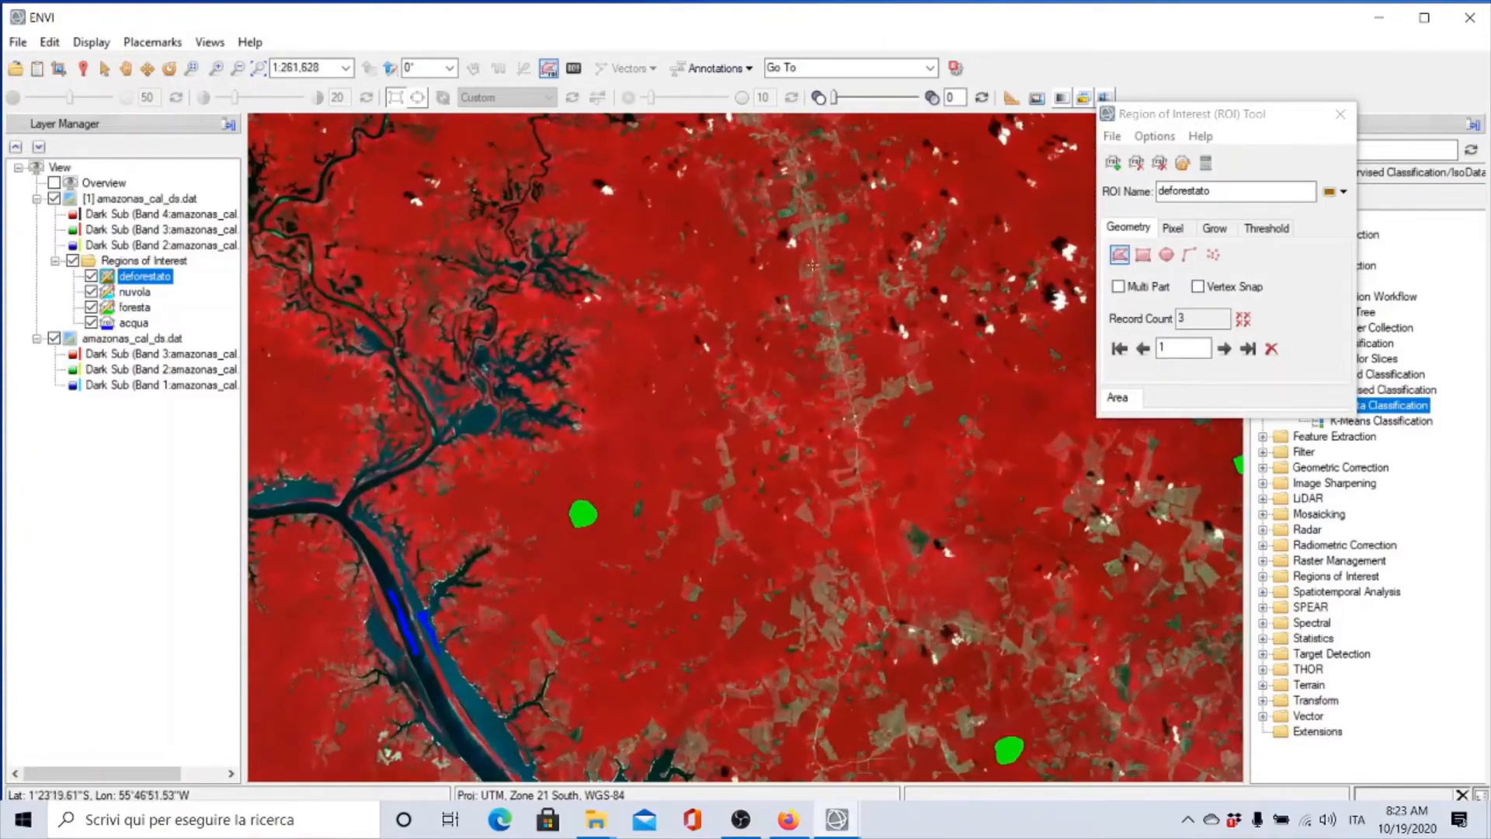
pyautogui.scroll(3, 816, 264)
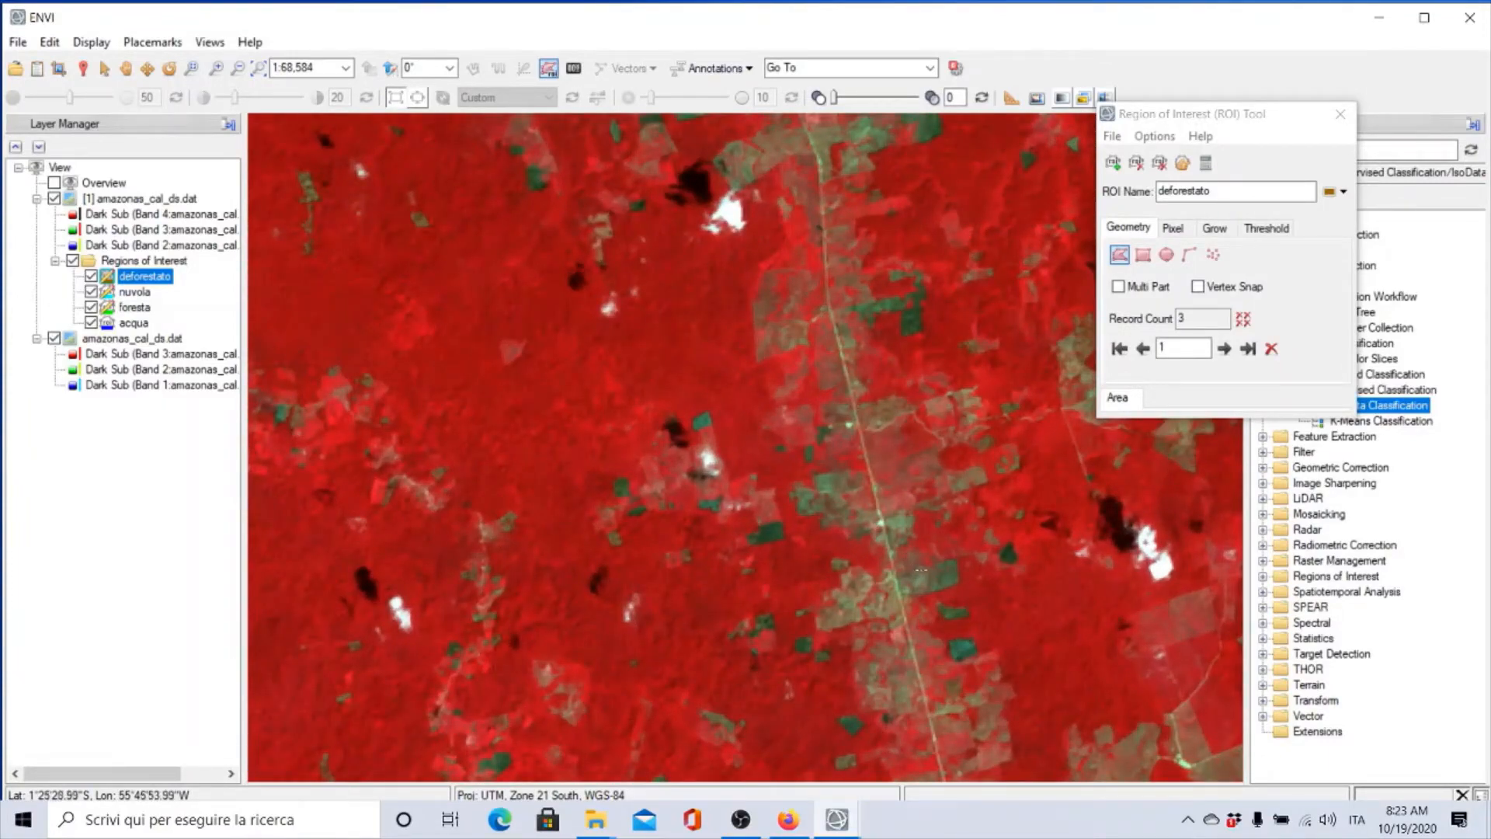
pyautogui.scroll(5, 921, 571)
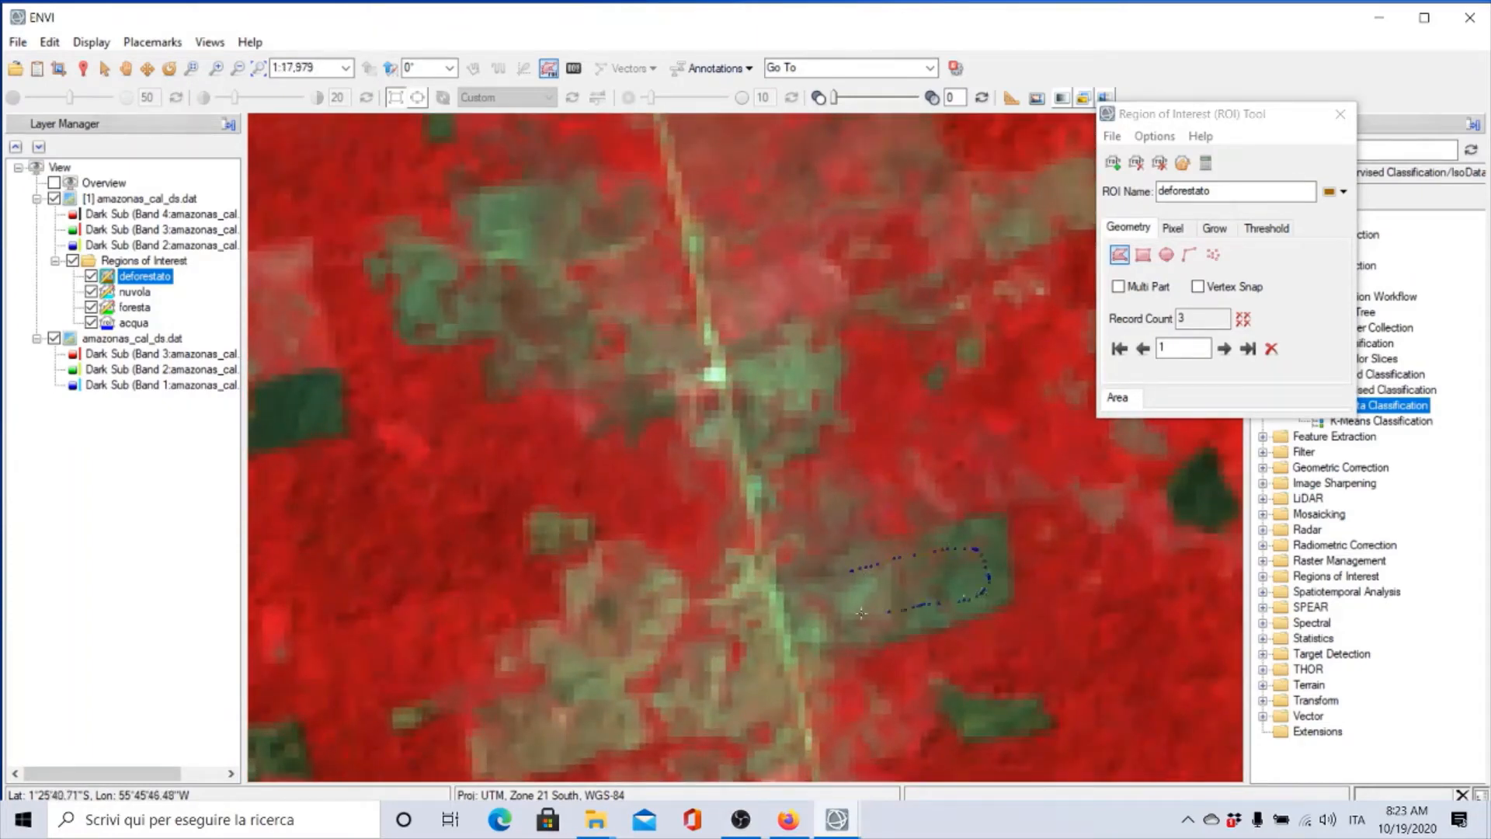
pyautogui.rightClick(841, 579)
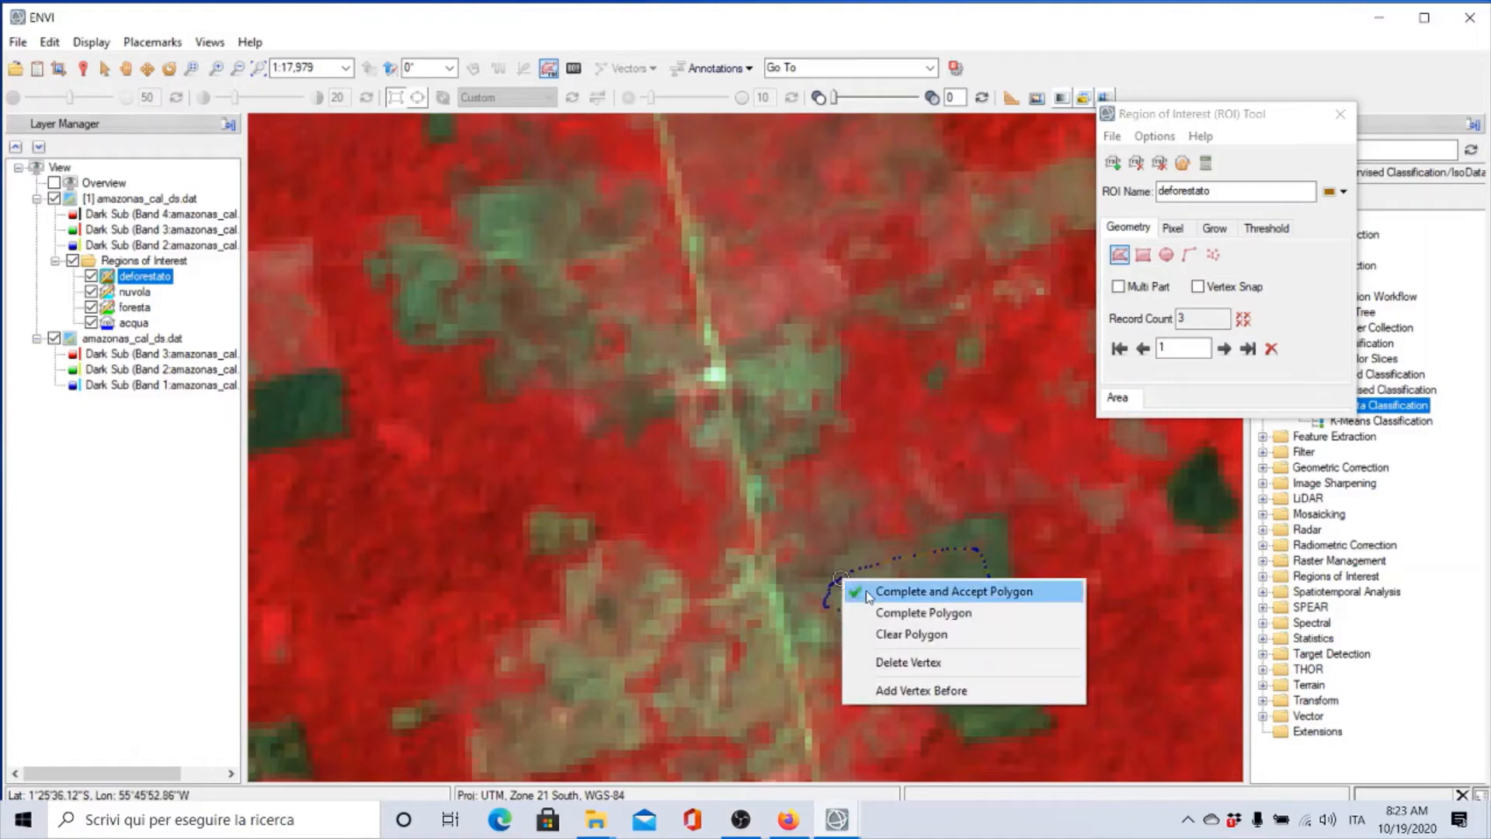
pyautogui.click(862, 587)
# Step: Draw and accept a narrow deforestato polygon in the dark green rectangular field north of the road, west of the clouds in the eastern area
pyautogui.scroll(-7, 868, 417)
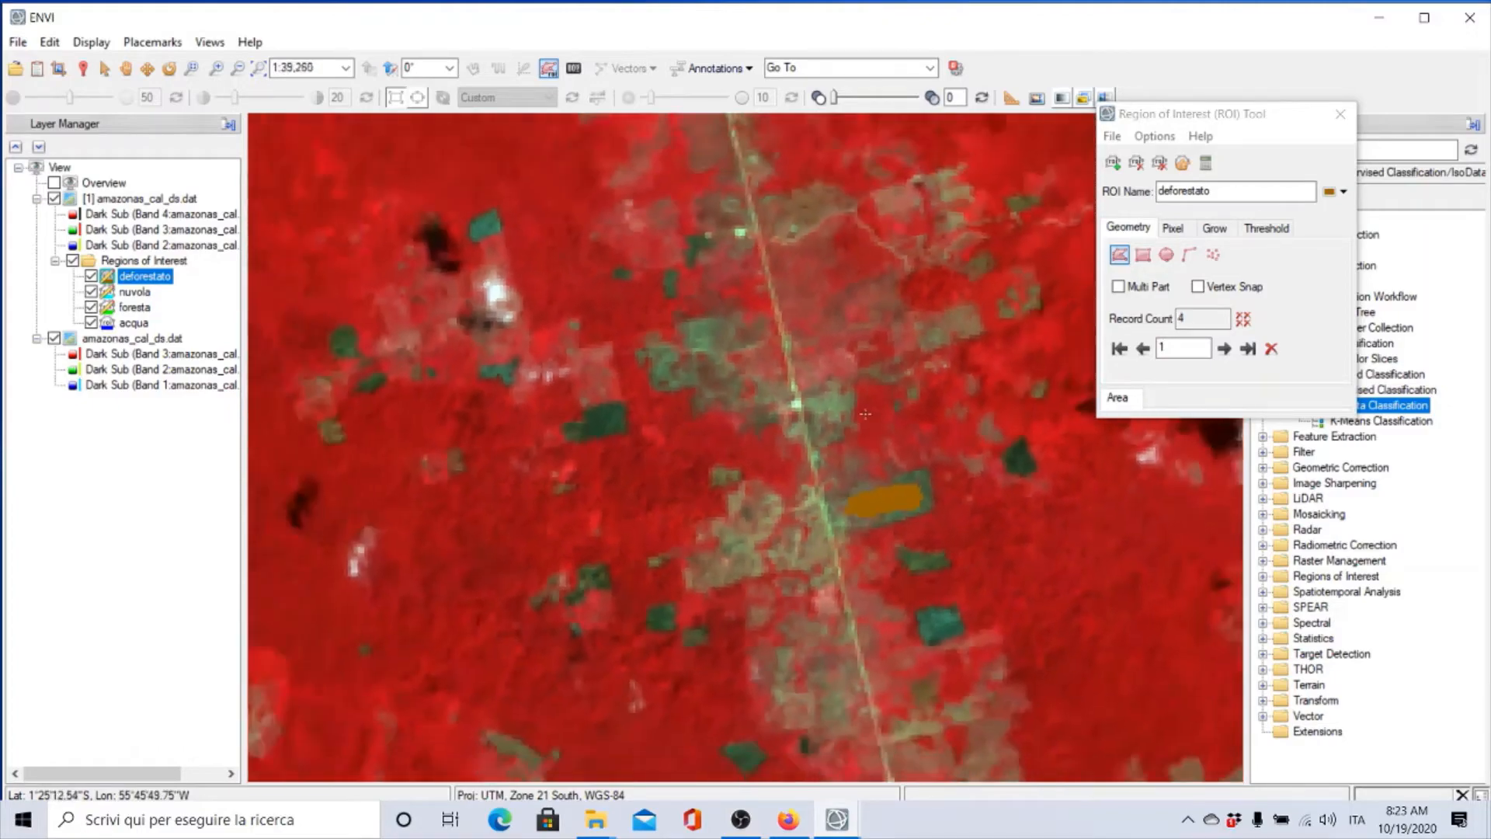
pyautogui.scroll(-6, 858, 420)
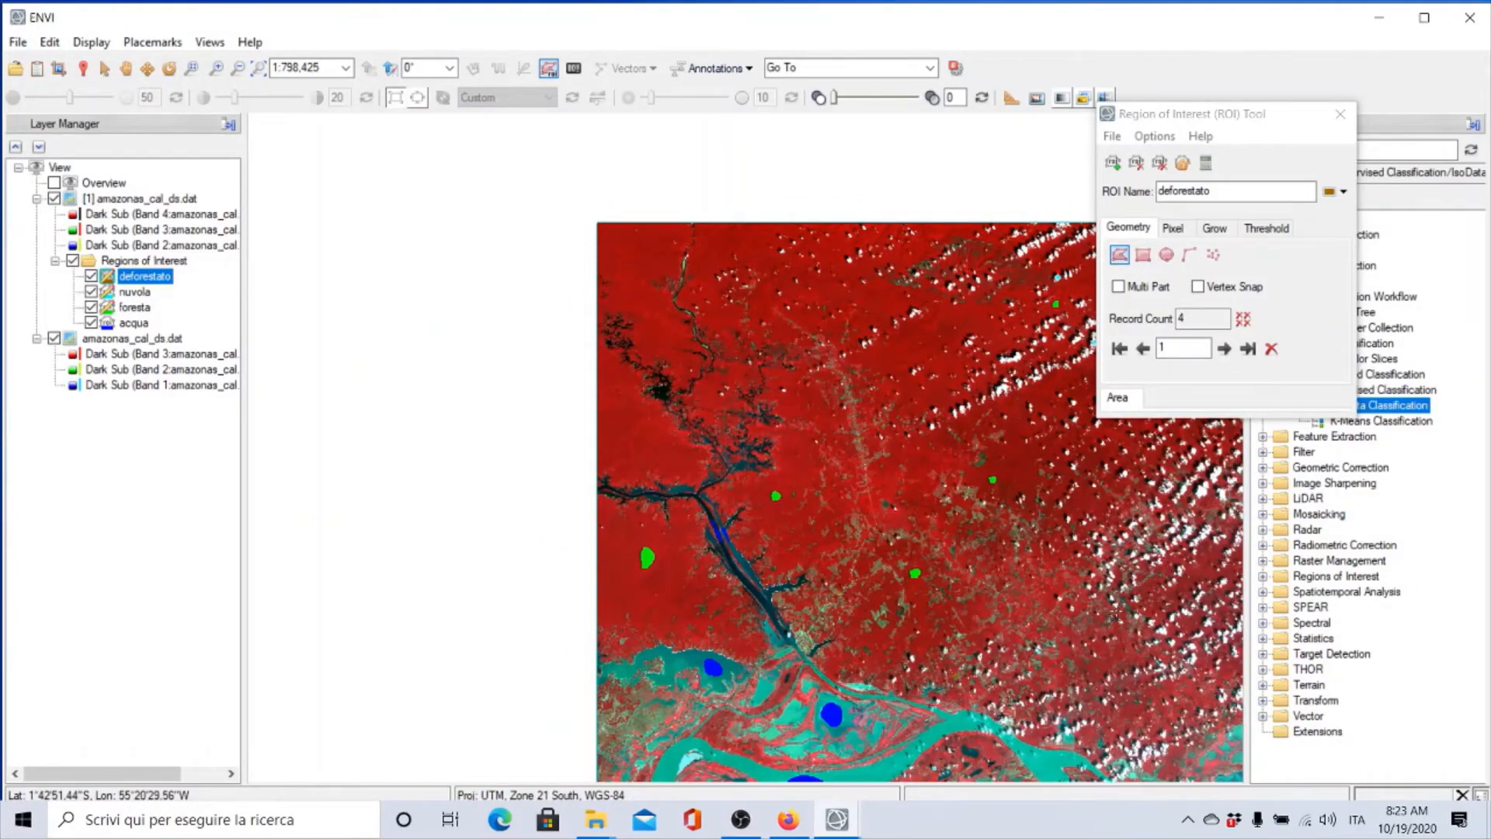
pyautogui.scroll(2, 1116, 596)
pyautogui.scroll(4, 1103, 600)
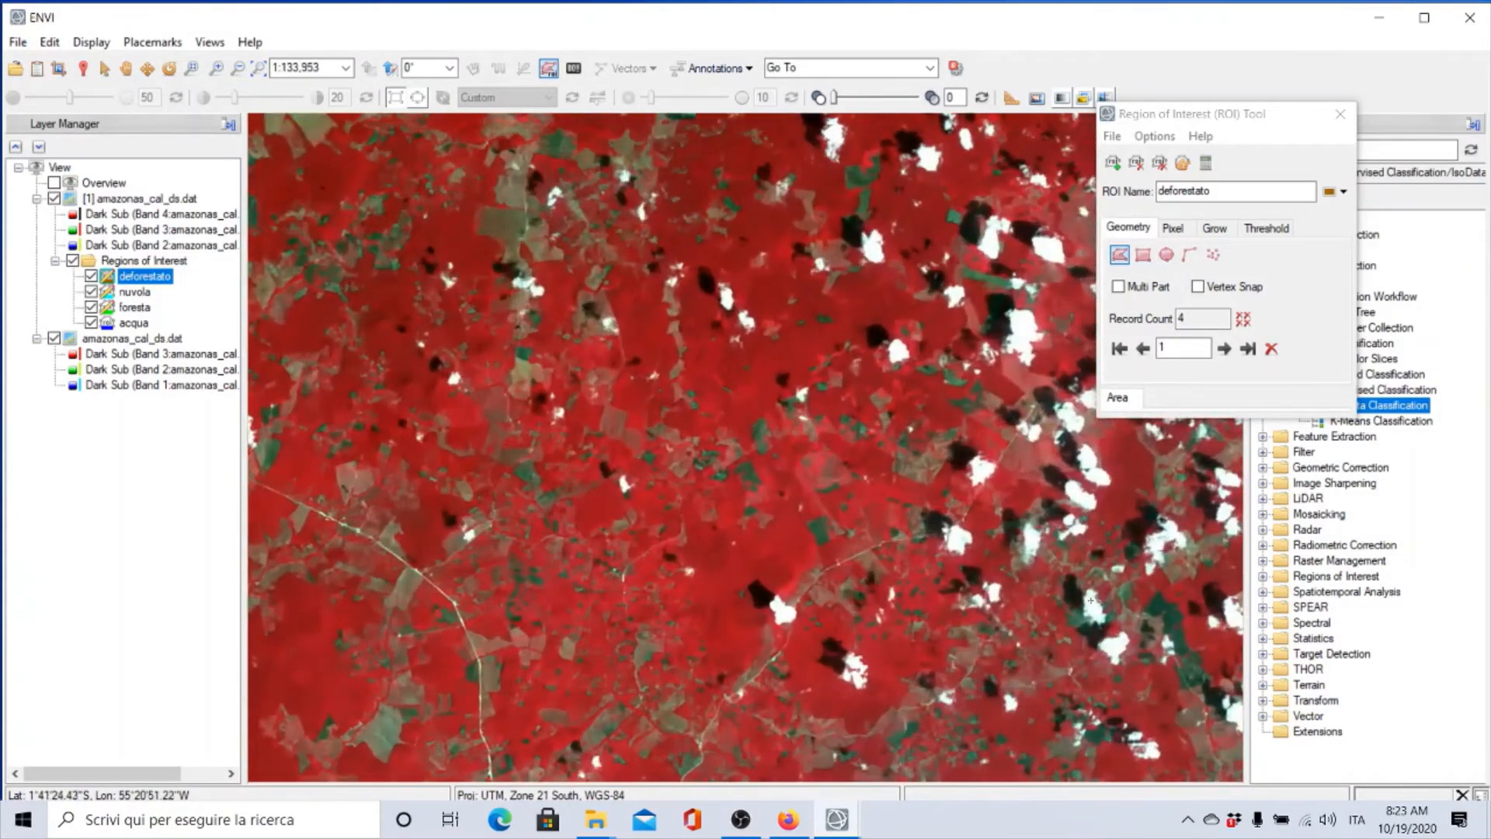
pyautogui.scroll(4, 1090, 600)
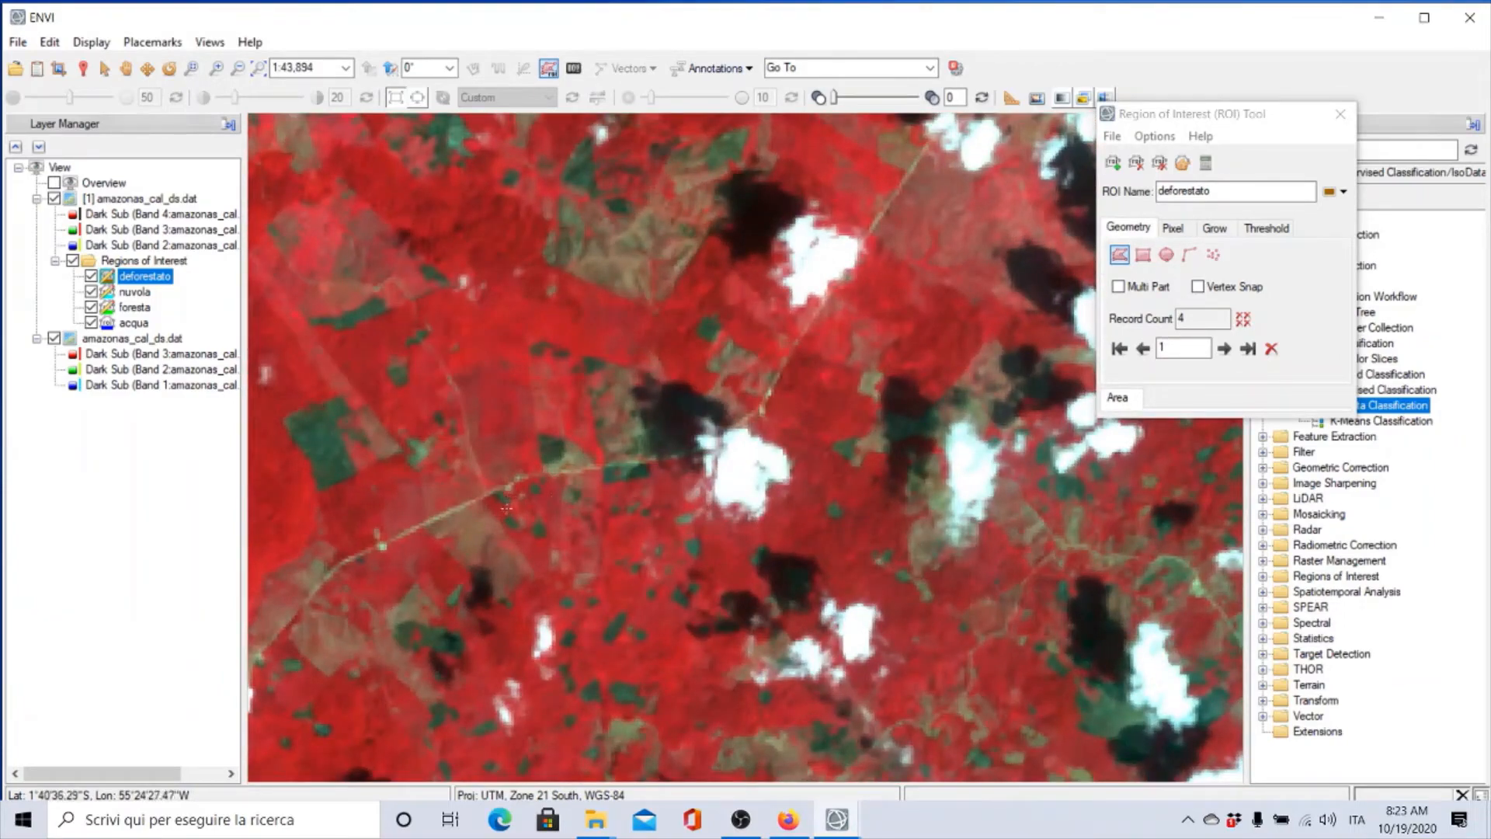
pyautogui.click(302, 429)
pyautogui.moveTo(336, 450); pyautogui.dragTo(325, 421)
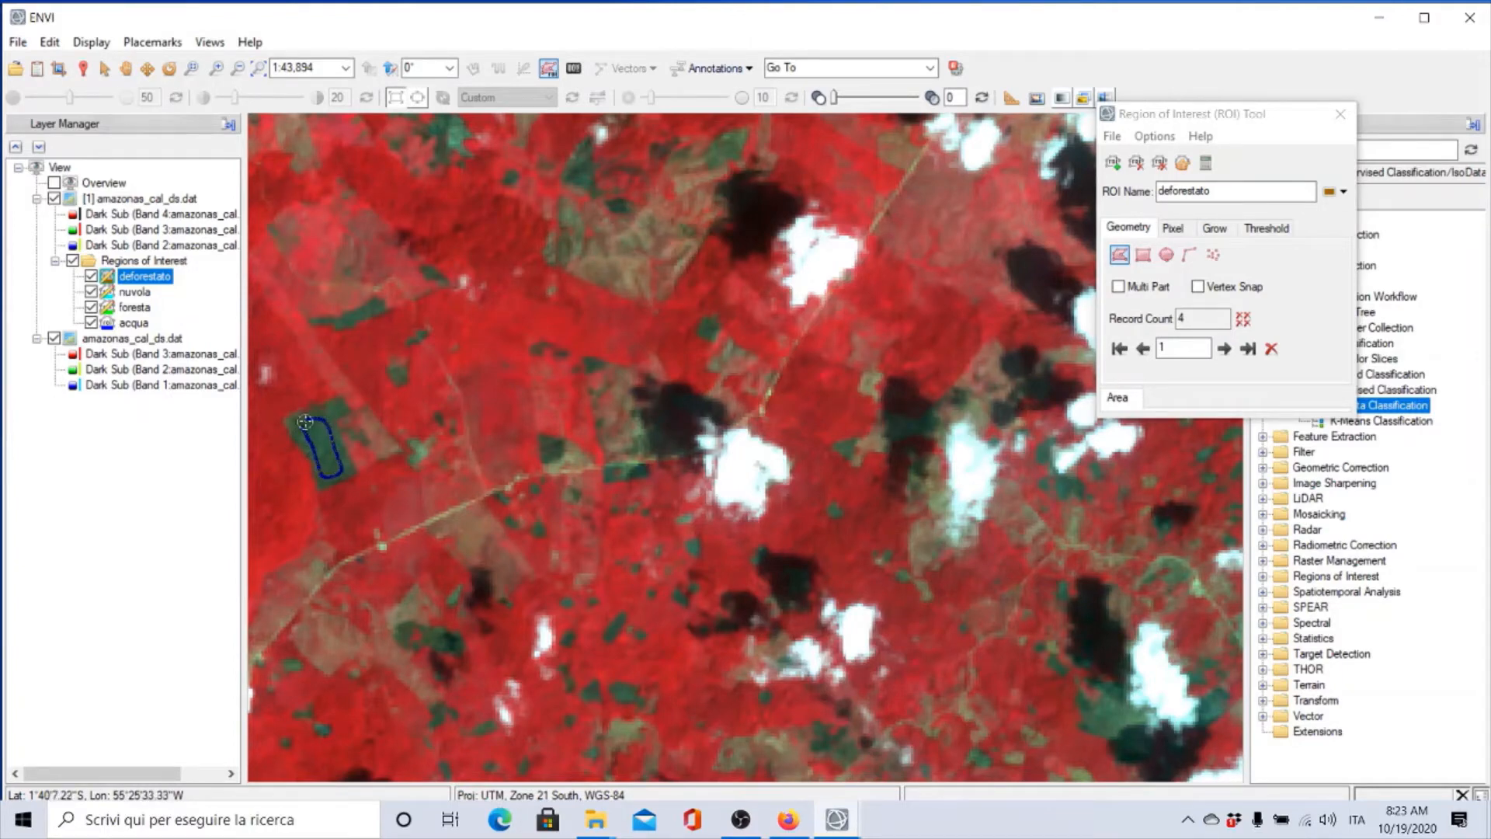
pyautogui.rightClick(305, 421)
pyautogui.click(334, 430)
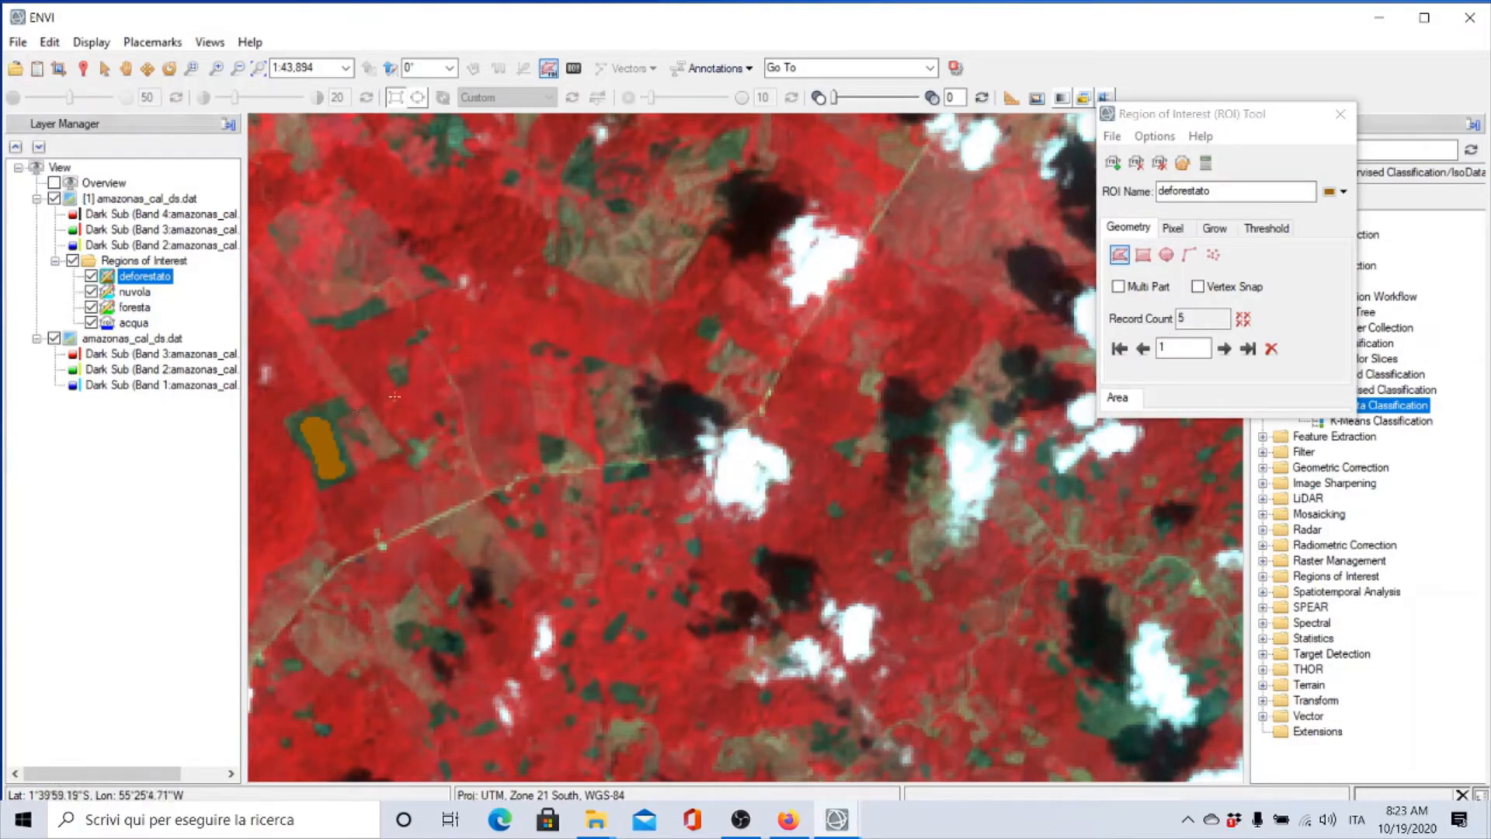
# Step: Save all four regions (acqua, foresta, nuvola, deforestato) to ROI.xml in the Download folder, replacing the existing file
pyautogui.click(1113, 140)
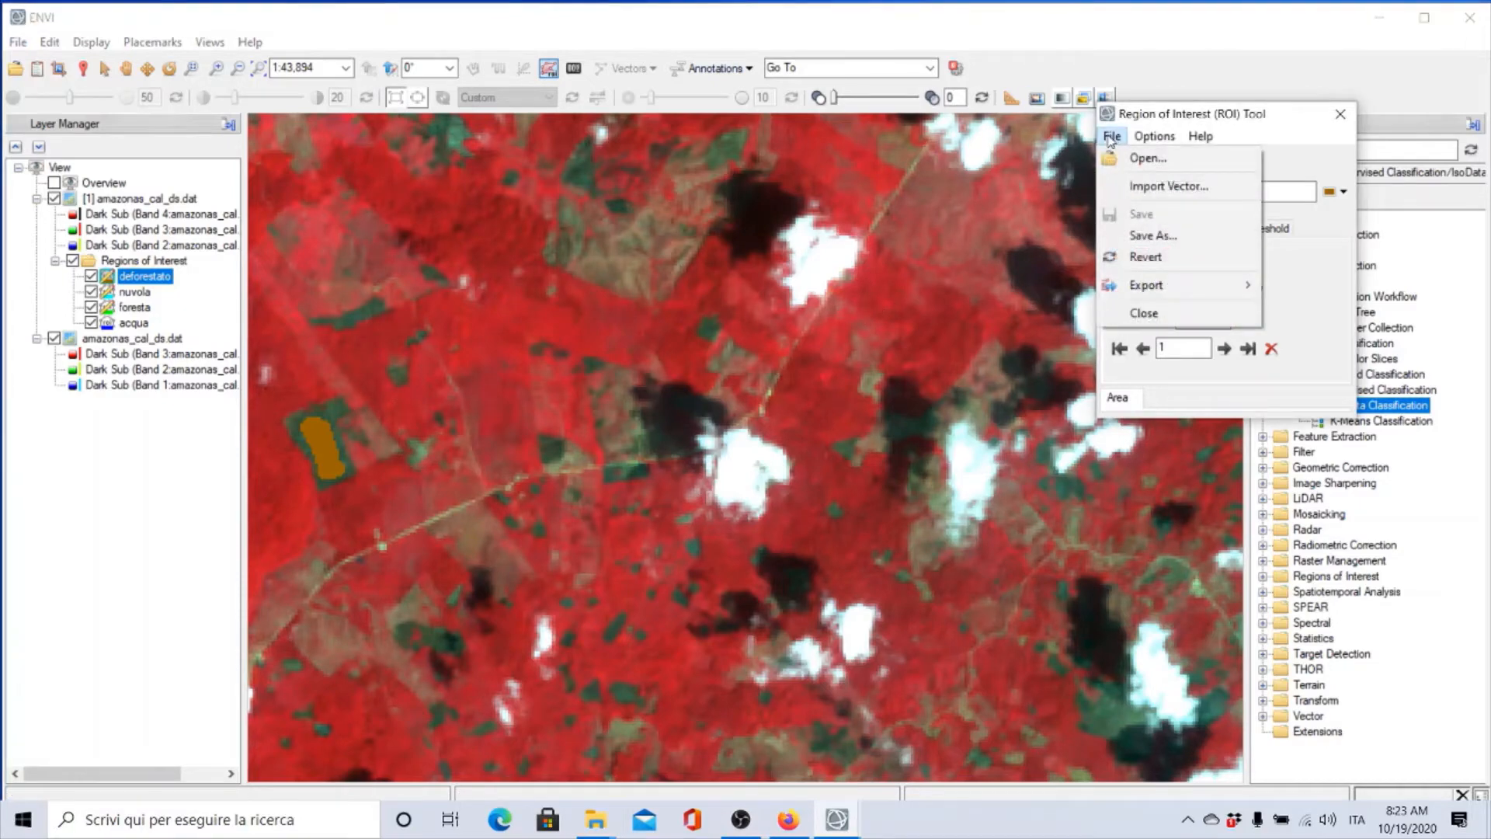
pyautogui.click(1128, 233)
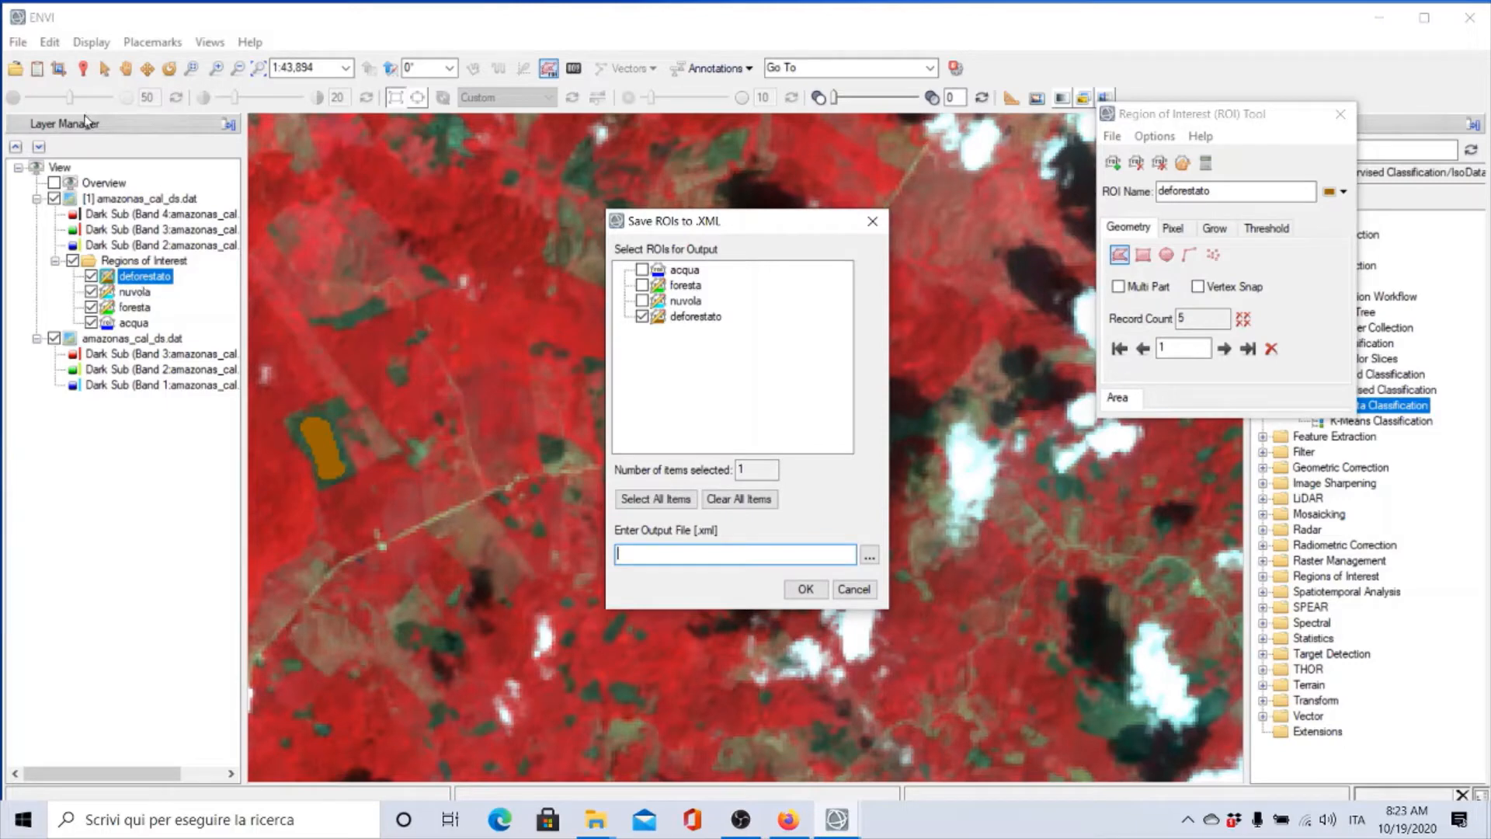
pyautogui.click(674, 502)
pyautogui.click(869, 555)
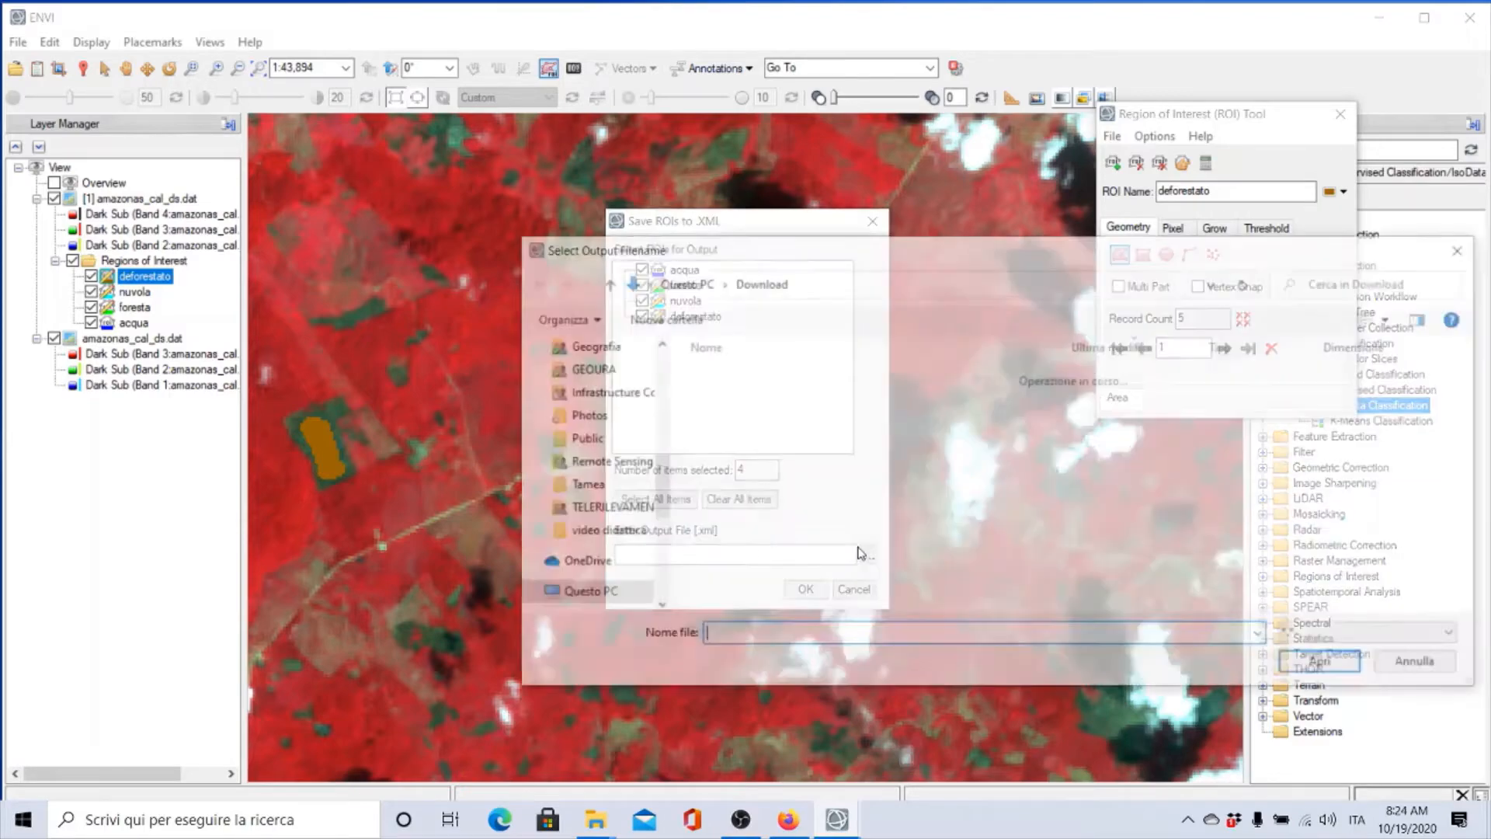
pyautogui.click(747, 403)
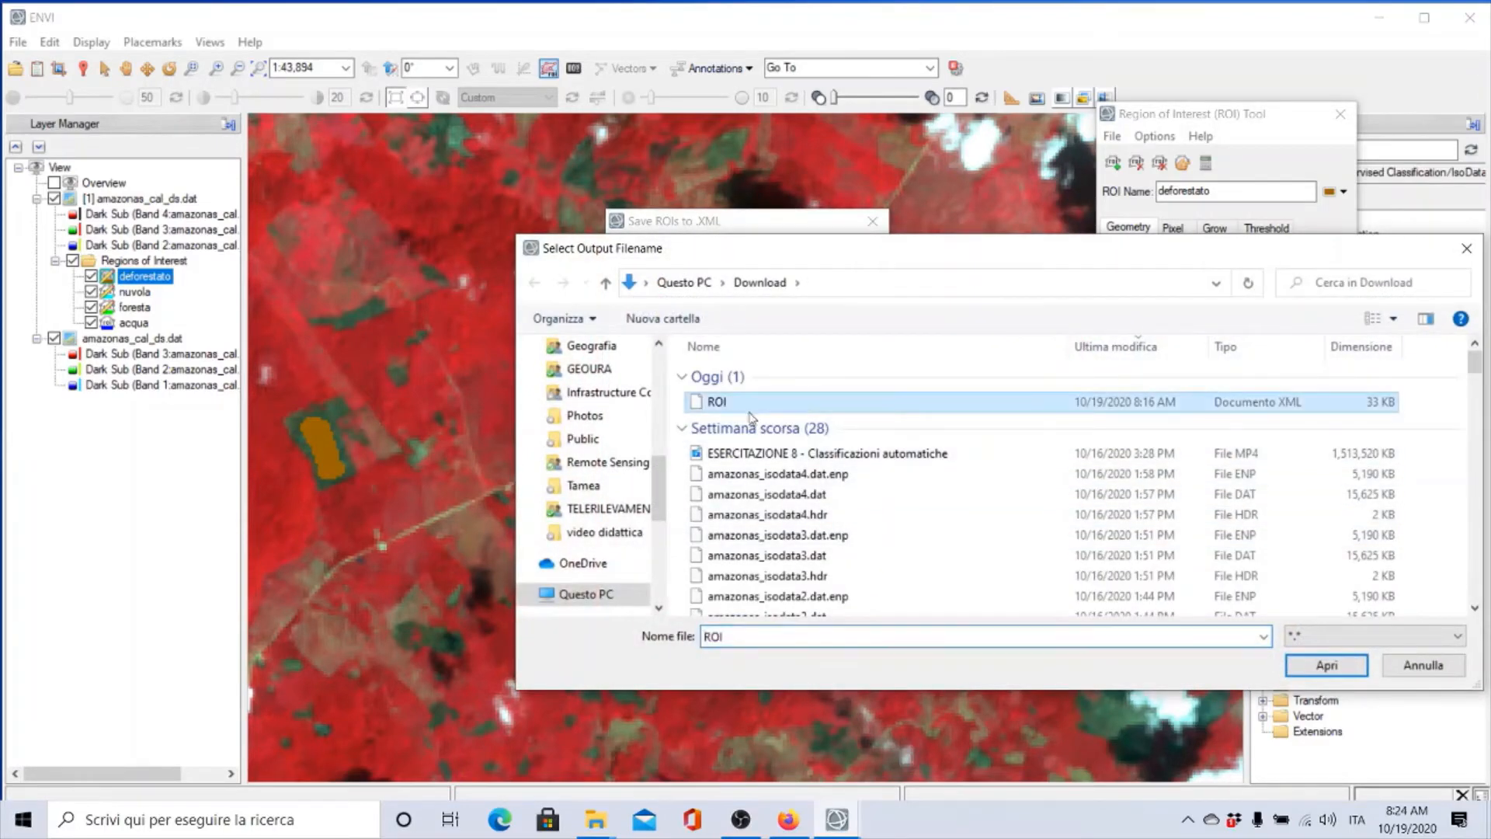
pyautogui.click(1291, 668)
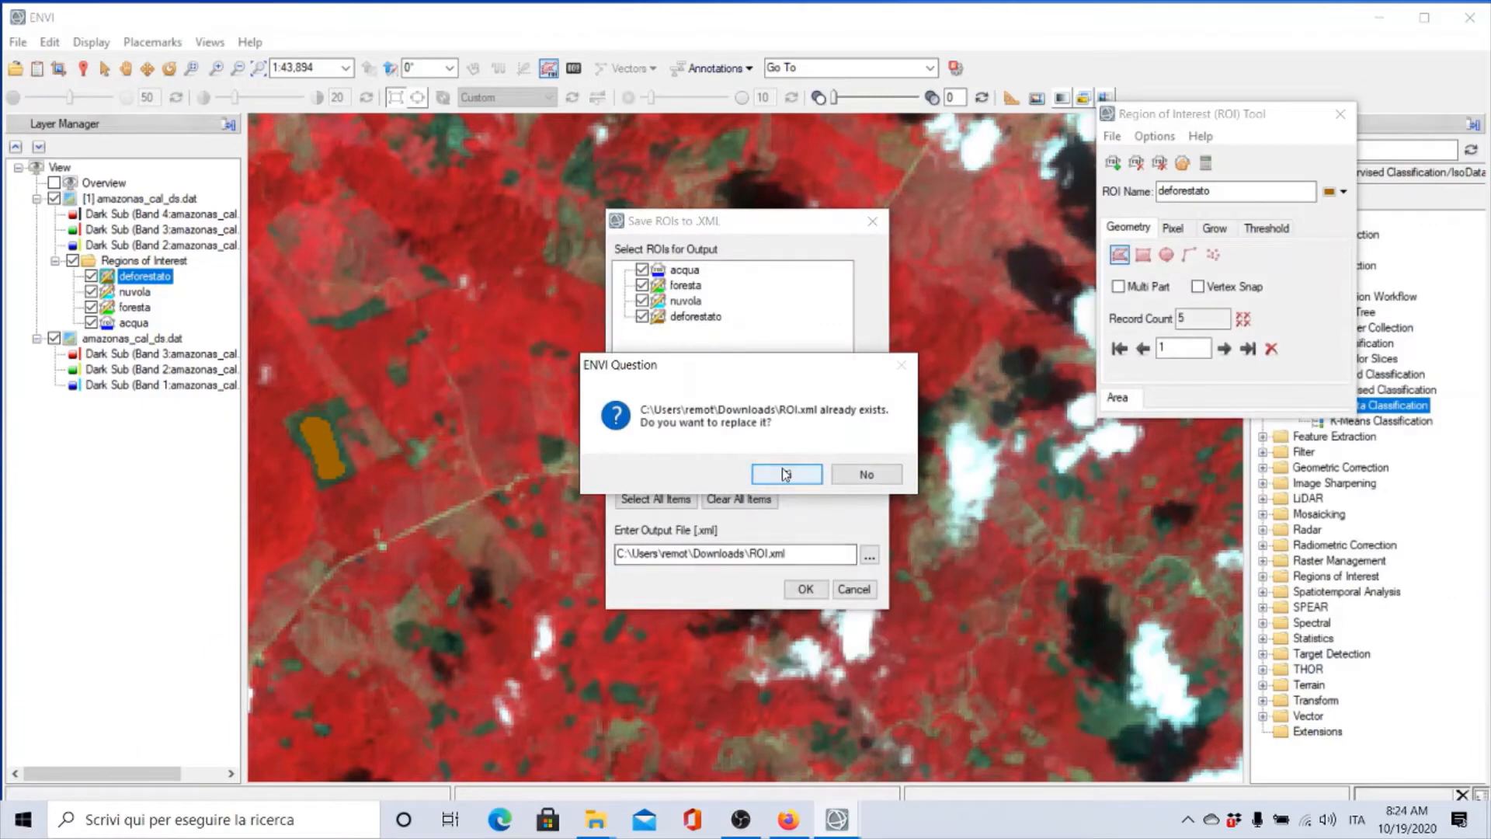
pyautogui.click(785, 474)
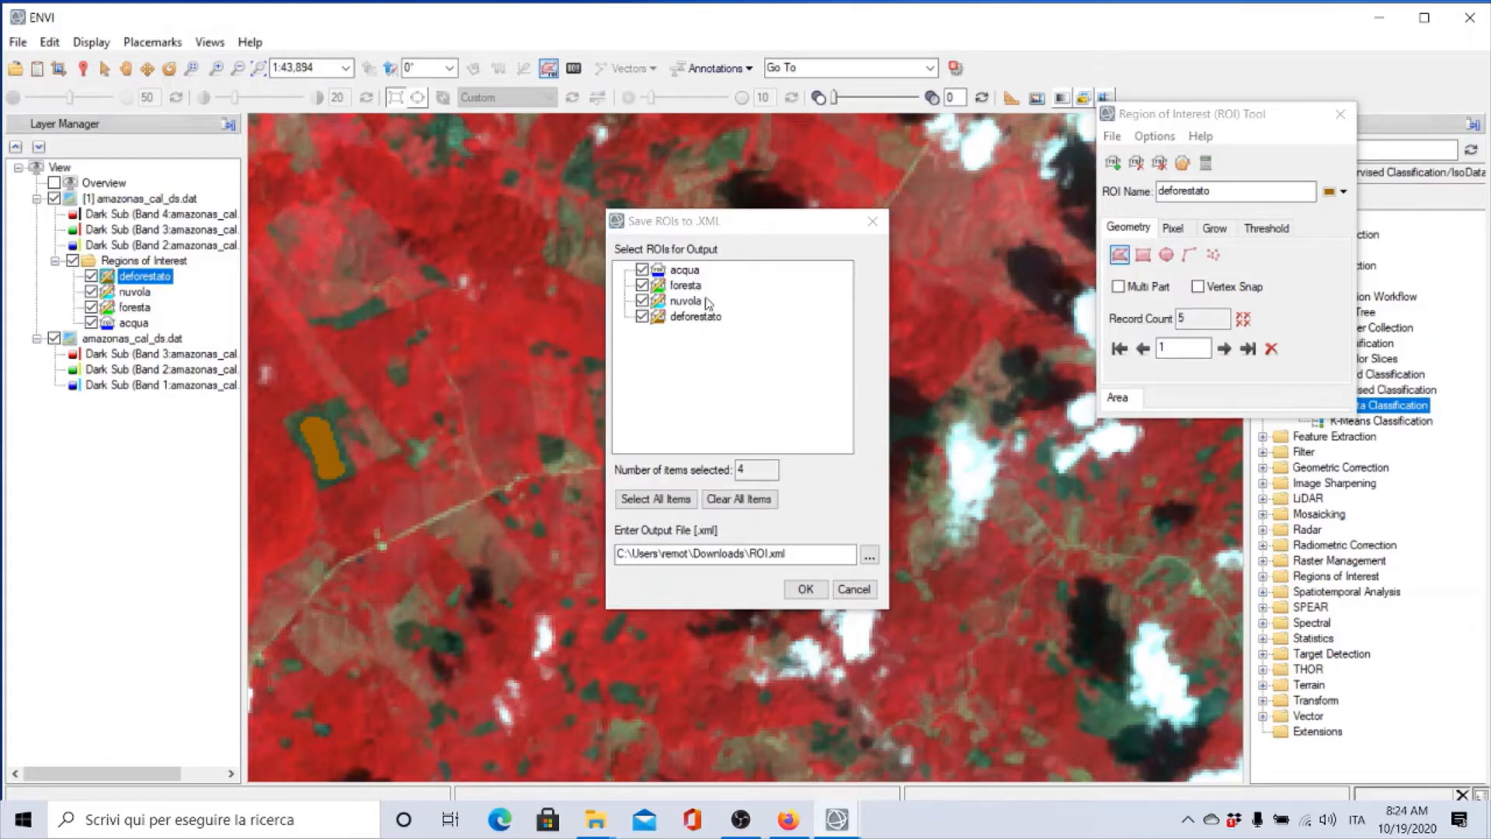
pyautogui.click(806, 589)
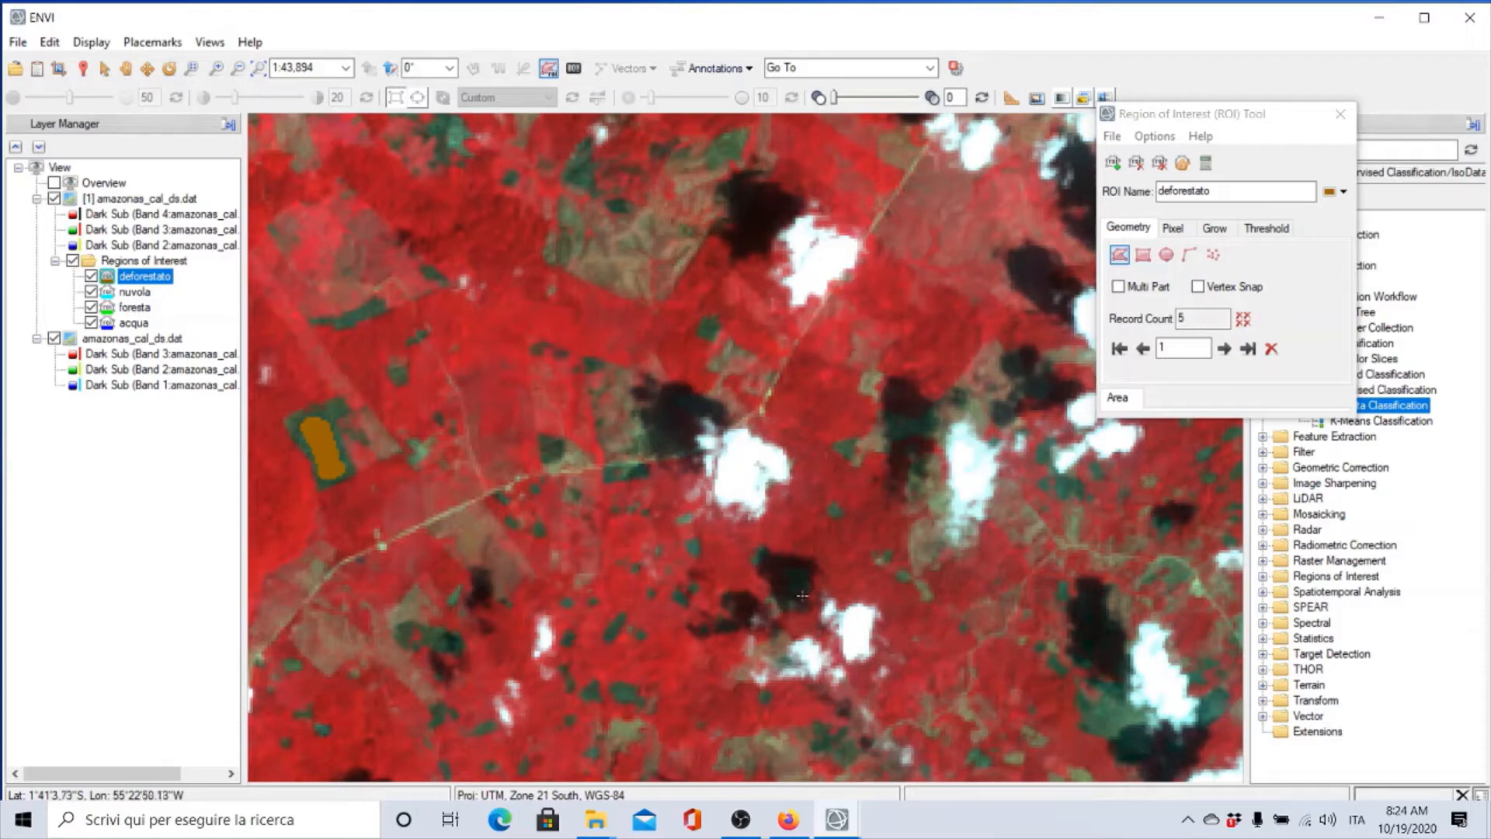
# Step: Compute the statistics of the deforestato region and place the narrowed statistics window over the western part of the image
pyautogui.click(1231, 119)
pyautogui.moveTo(1231, 119); pyautogui.dragTo(1149, 266)
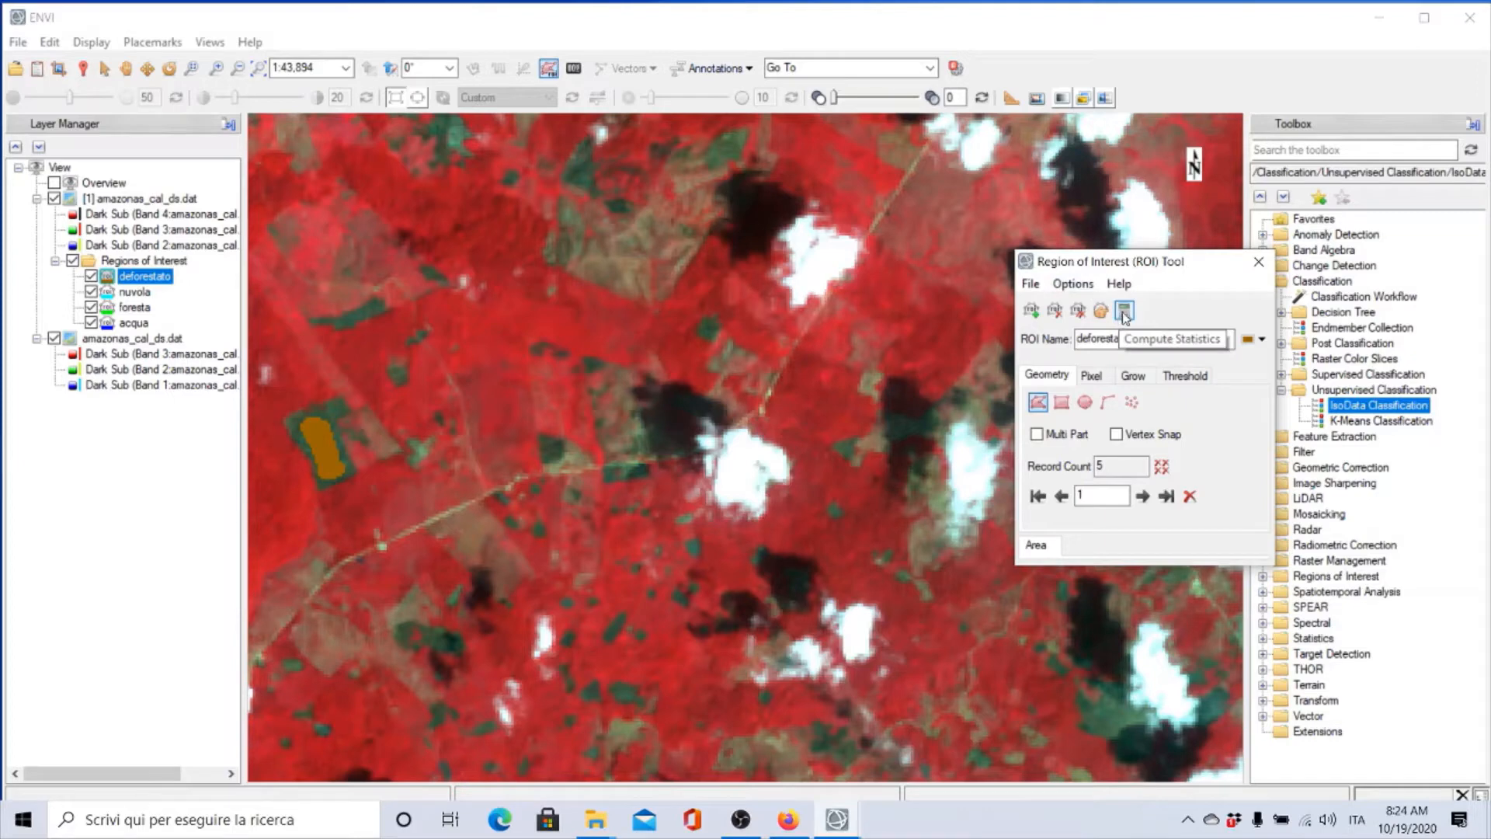
pyautogui.click(1123, 311)
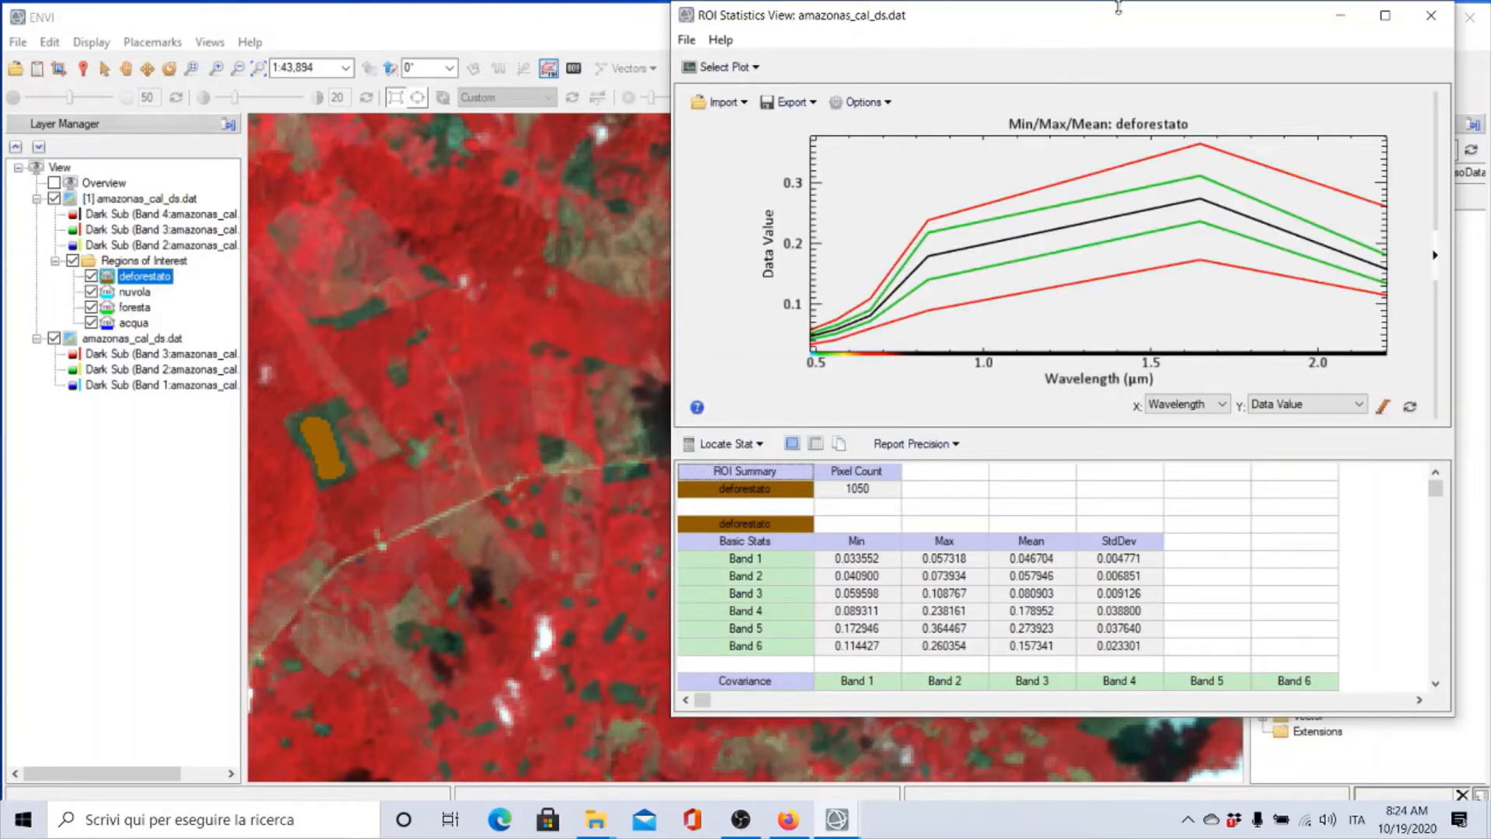
pyautogui.moveTo(905, 5); pyautogui.dragTo(905, 16)
pyautogui.moveTo(996, 35); pyautogui.dragTo(355, 30)
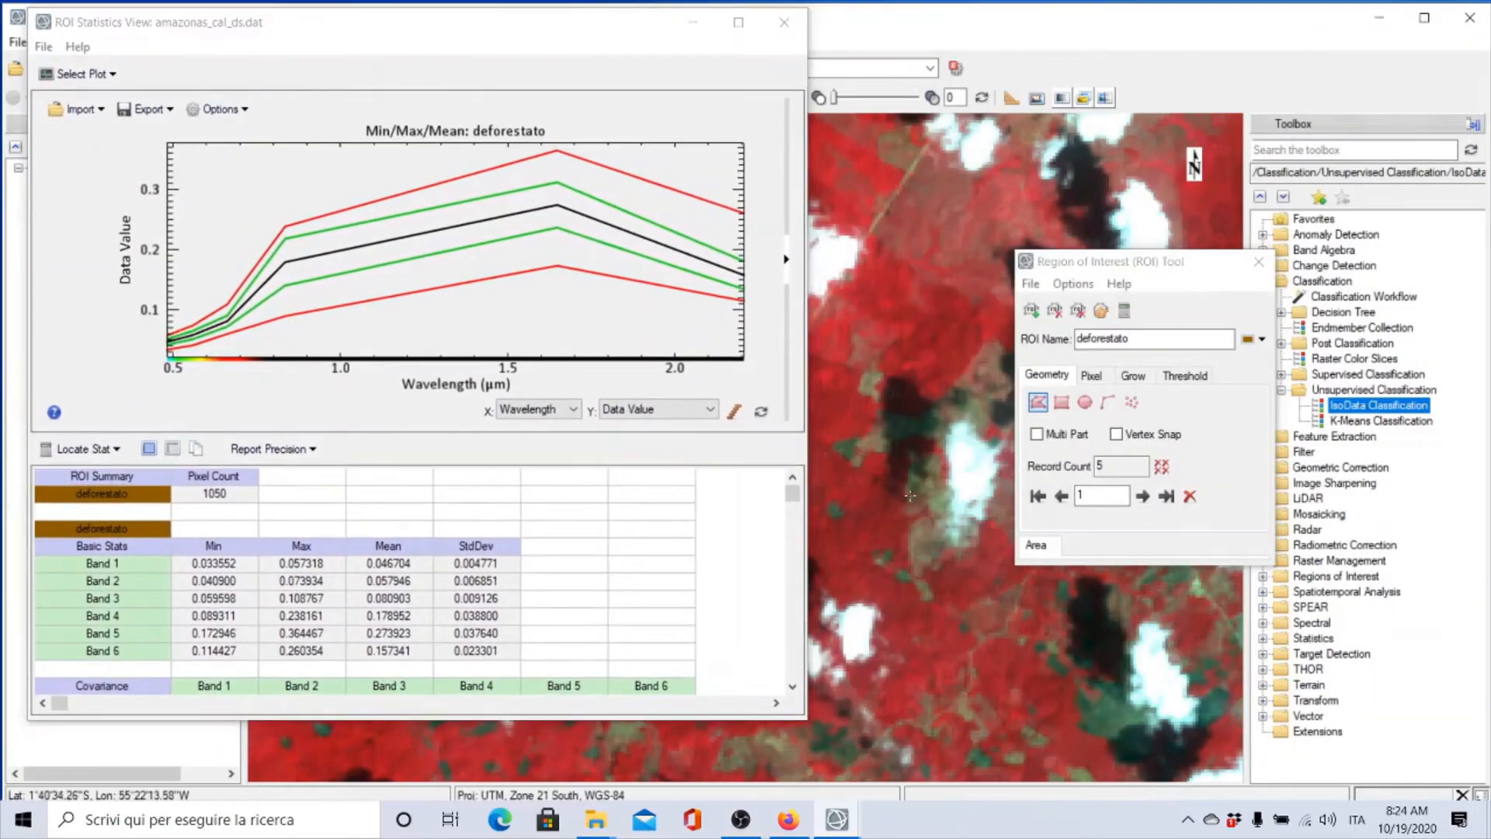
pyautogui.moveTo(806, 489); pyautogui.dragTo(536, 489)
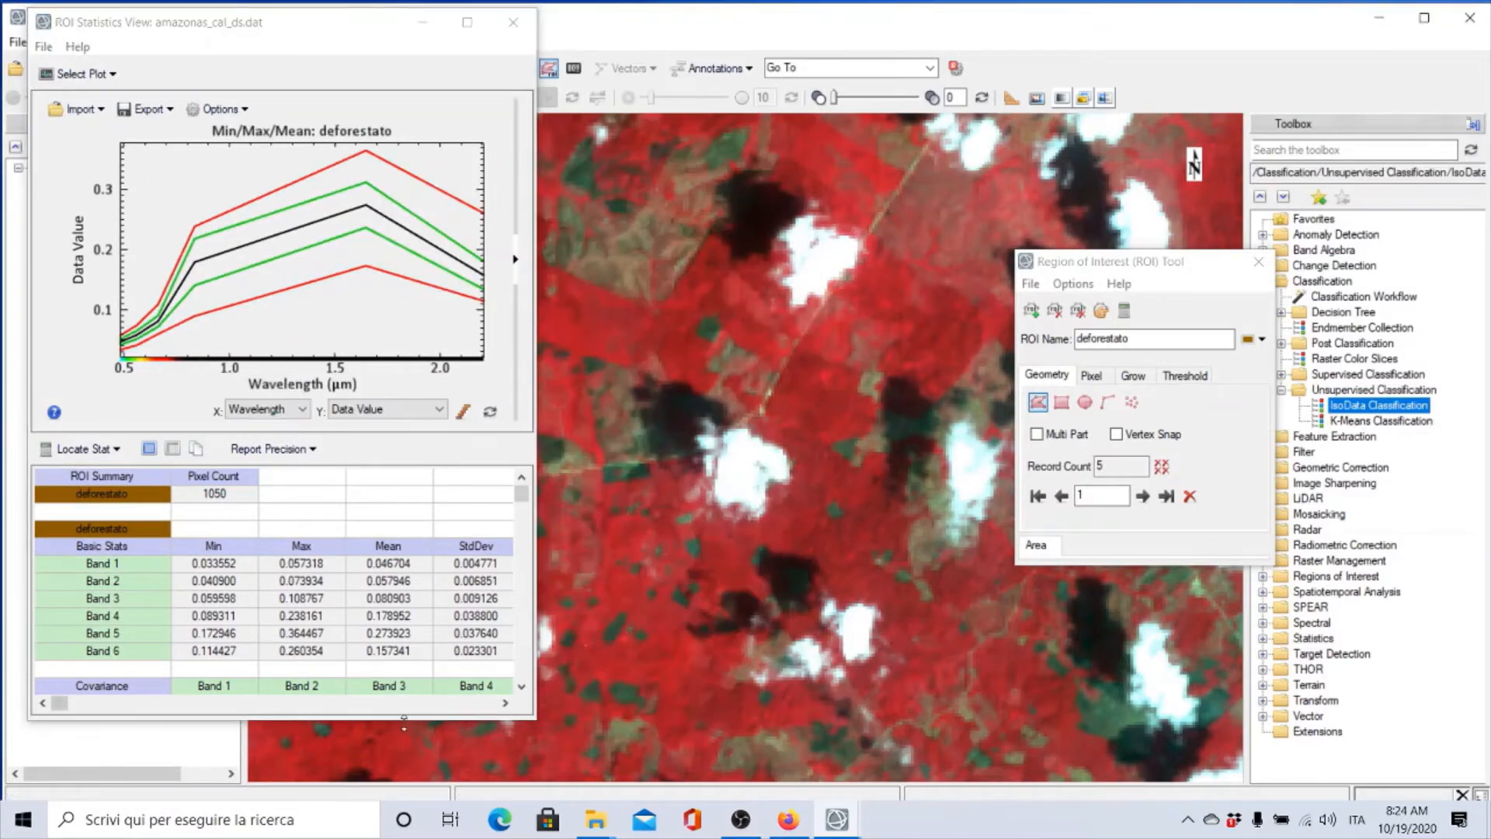
pyautogui.moveTo(404, 721); pyautogui.dragTo(404, 680)
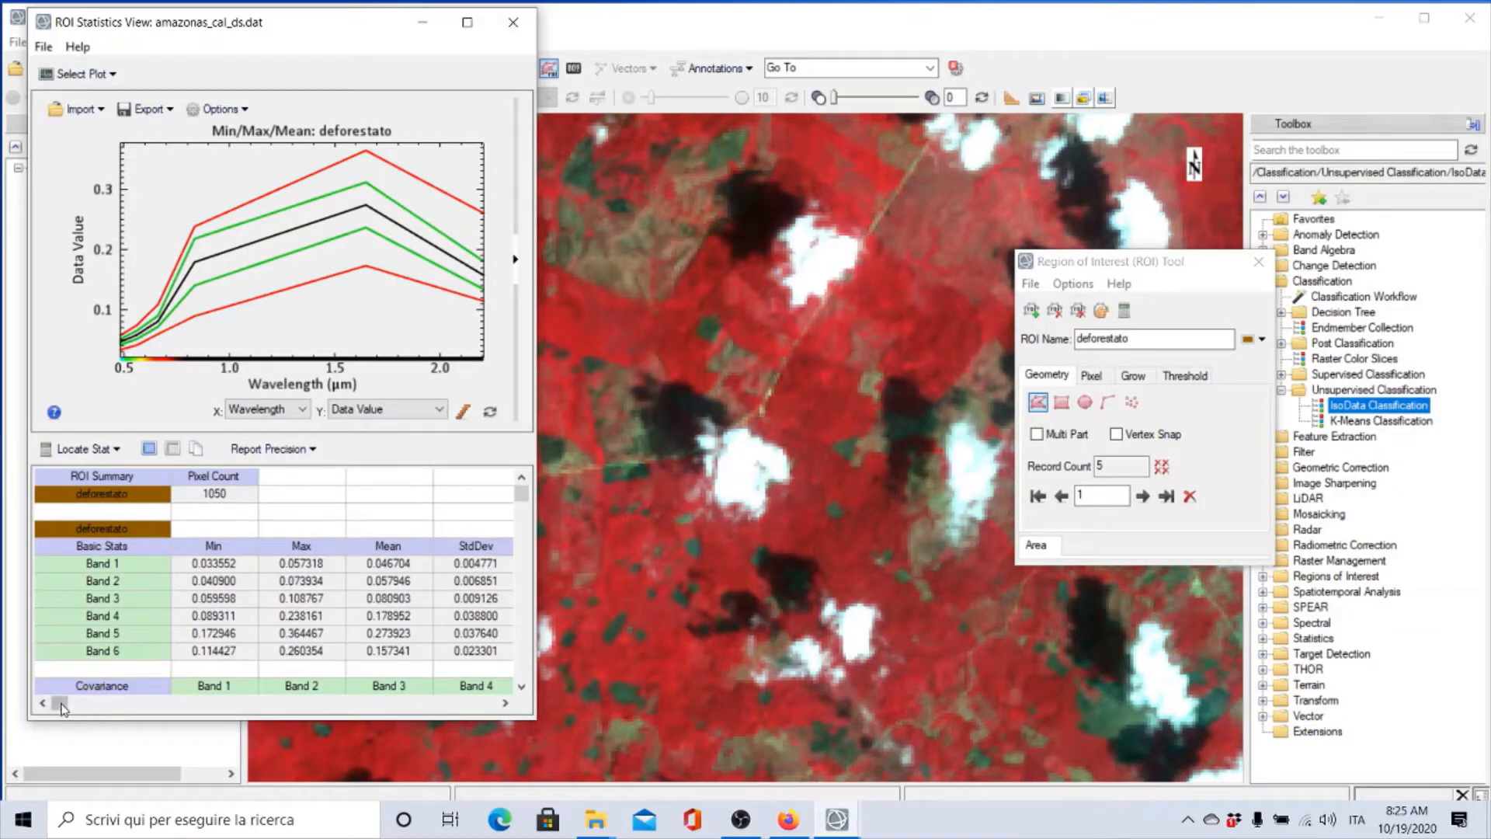
pyautogui.moveTo(63, 709)
pyautogui.mouseDown()
pyautogui.moveTo(158, 708)
pyautogui.moveTo(64, 708)
pyautogui.mouseUp()
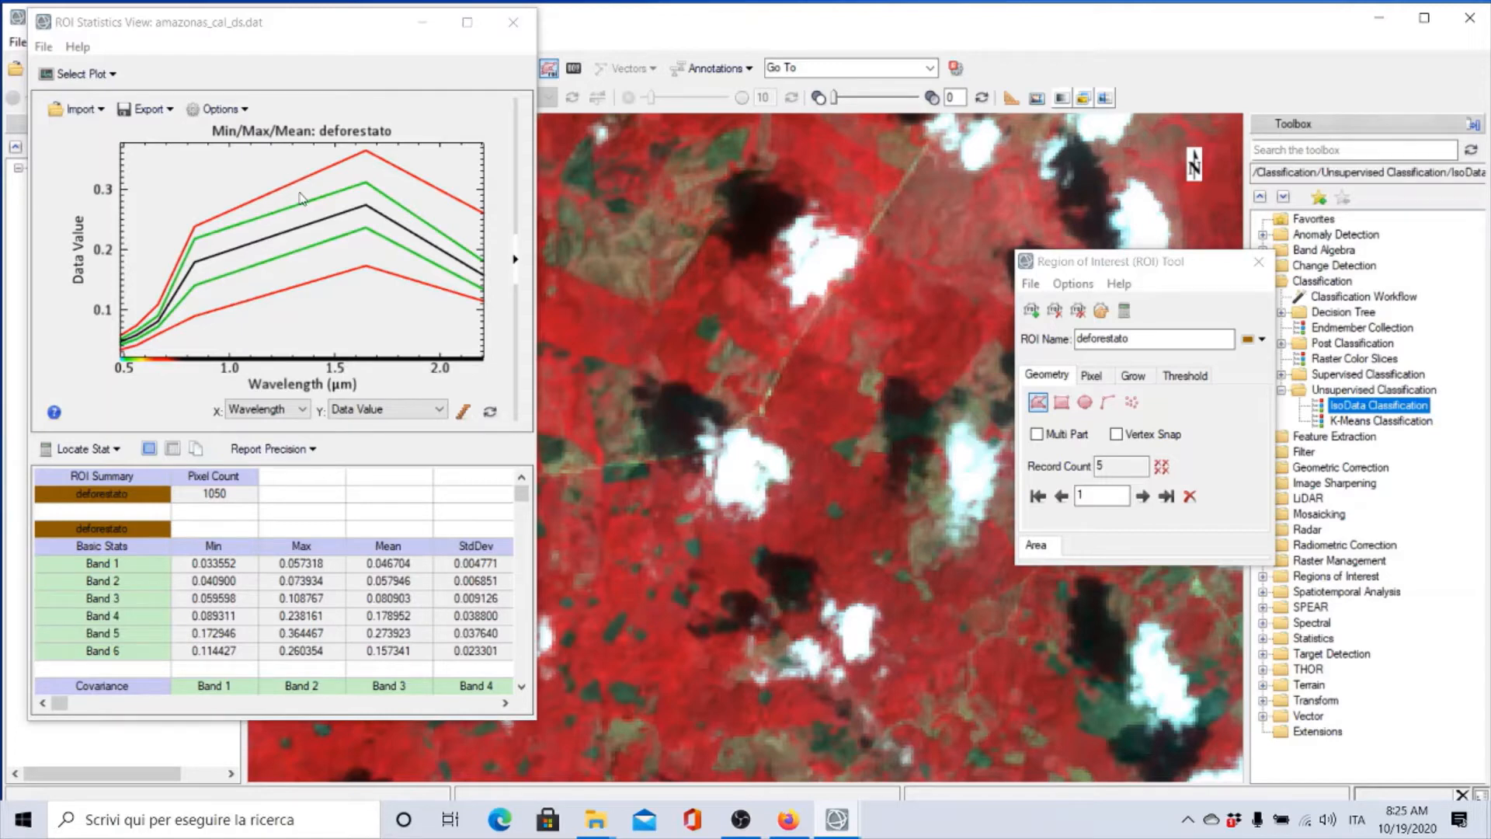
# Step: View the Band 4 histogram of the deforestato region, and return to the Min/Max/Mean plot
pyautogui.click(114, 74)
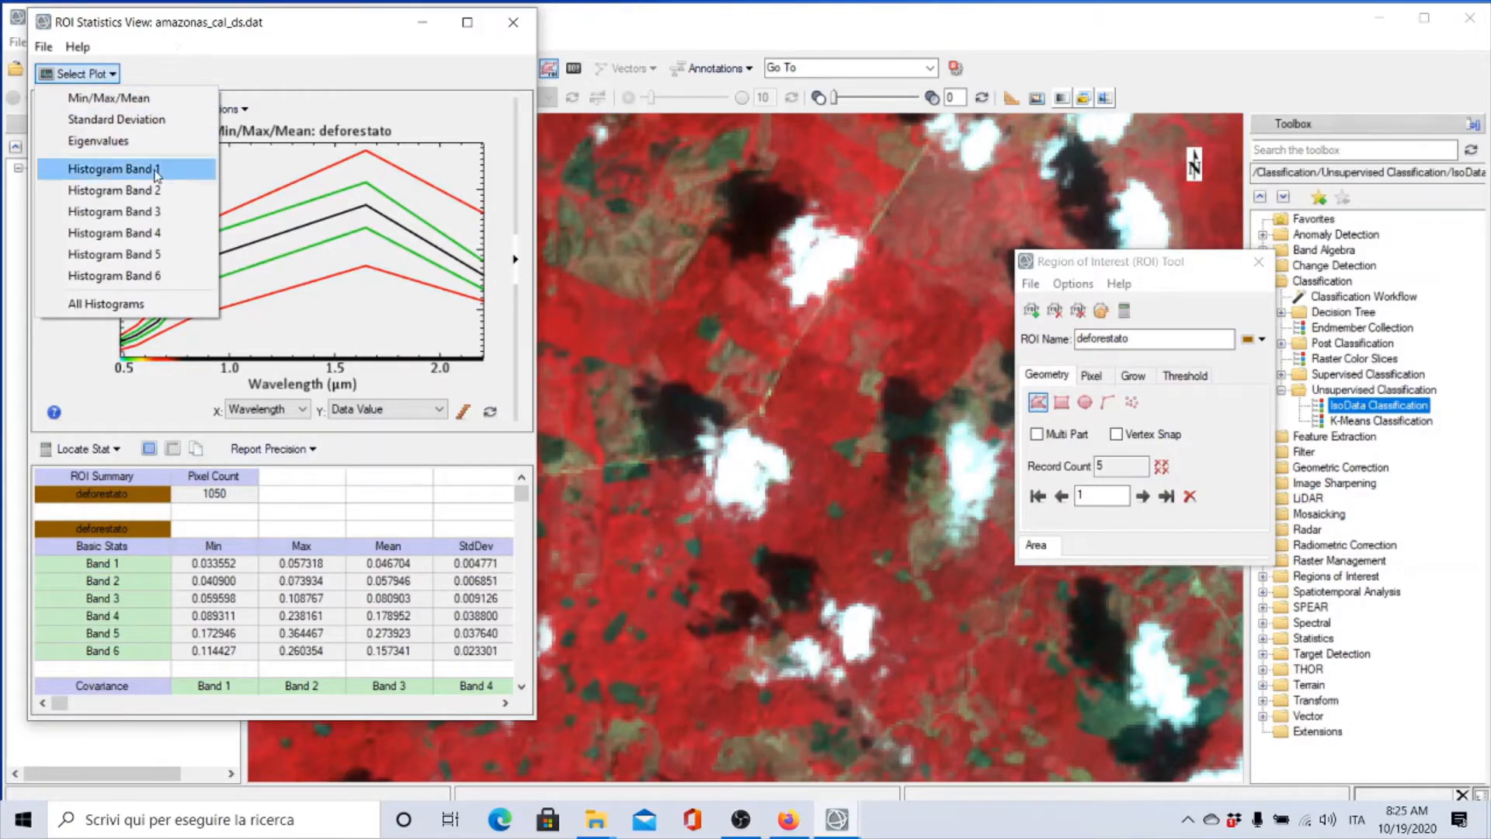
pyautogui.click(144, 233)
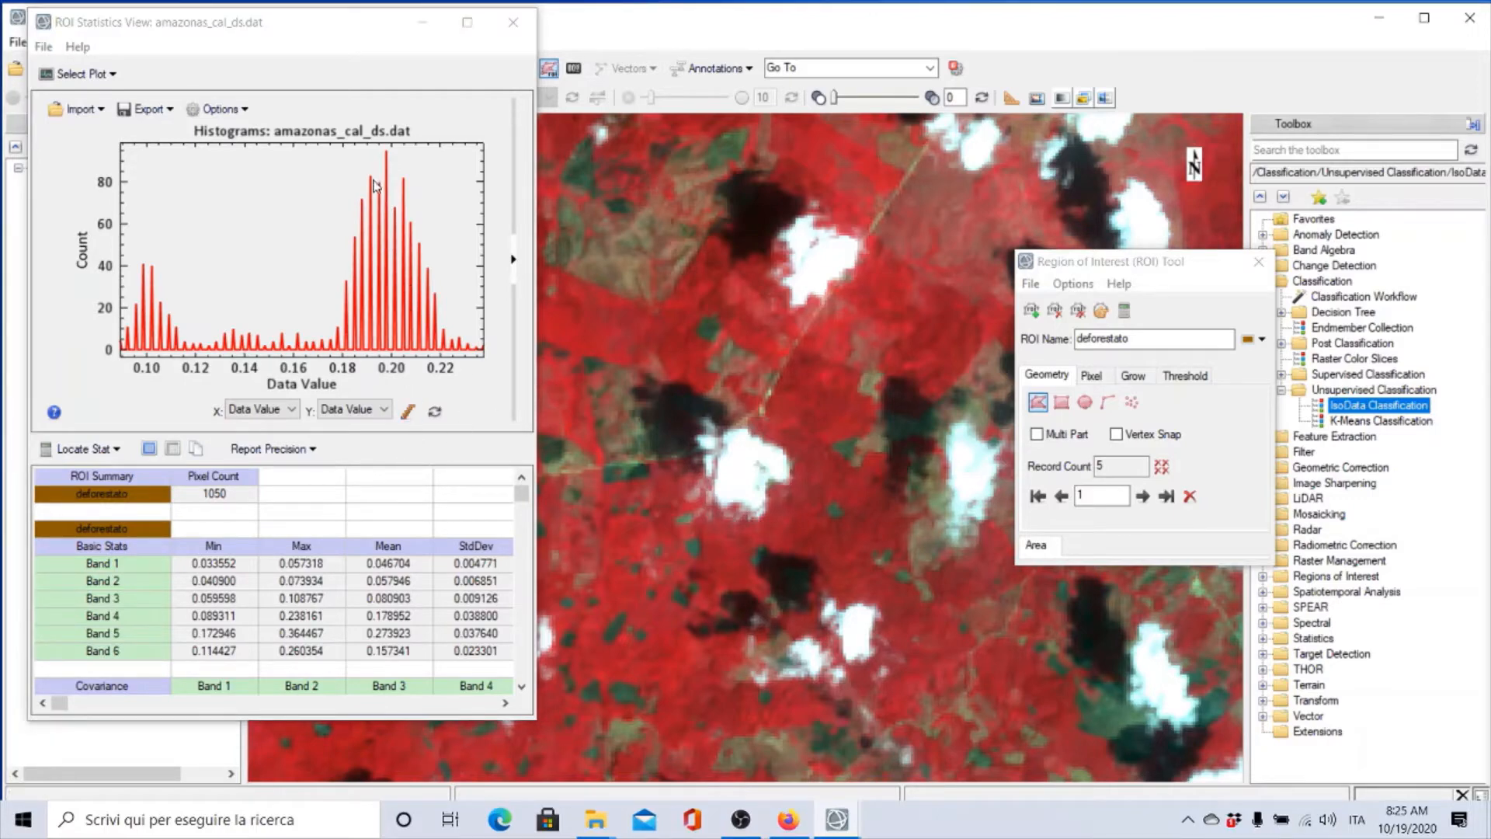
pyautogui.click(109, 74)
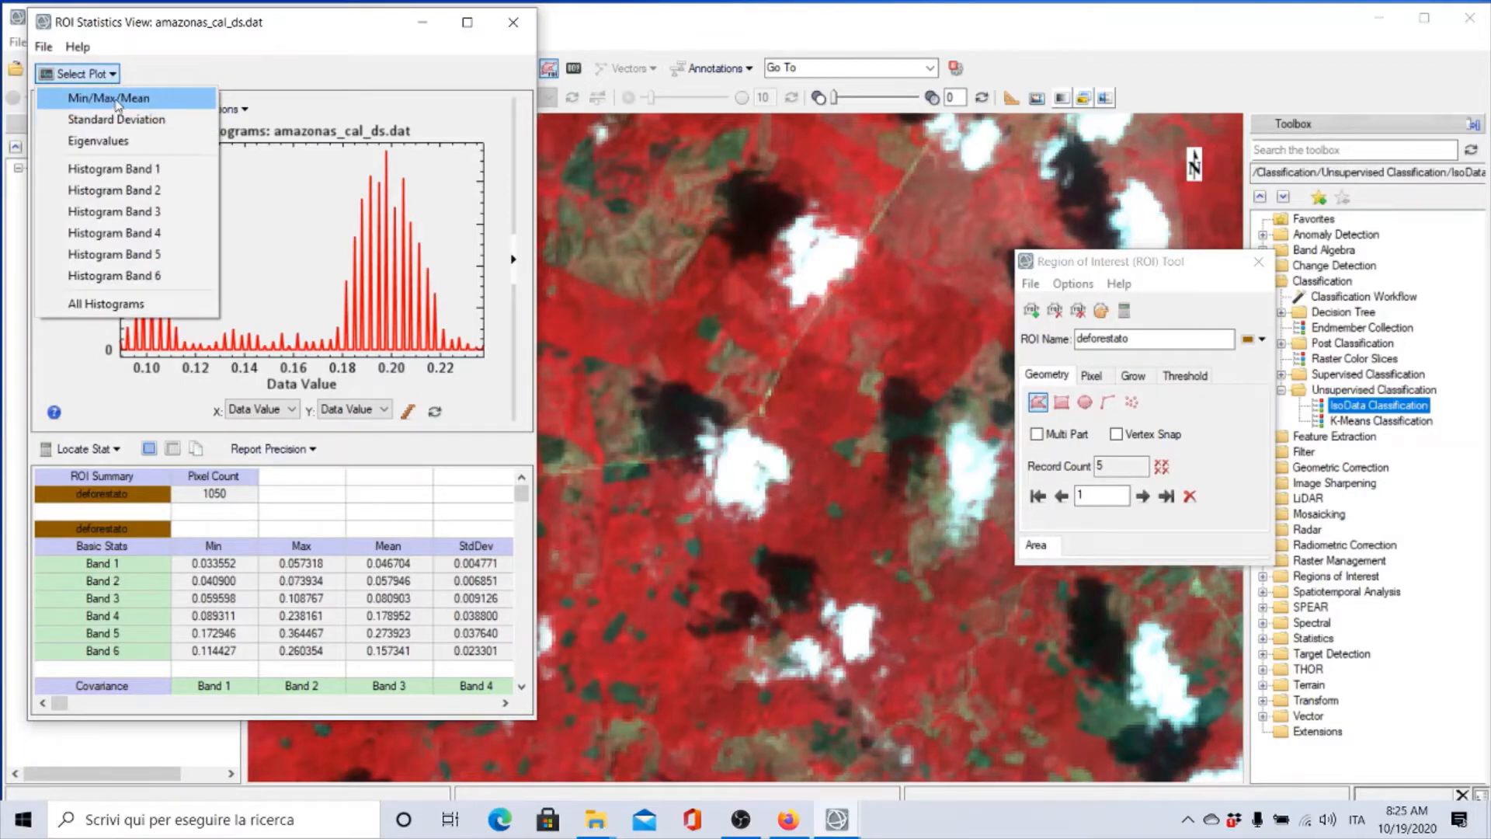
pyautogui.click(113, 99)
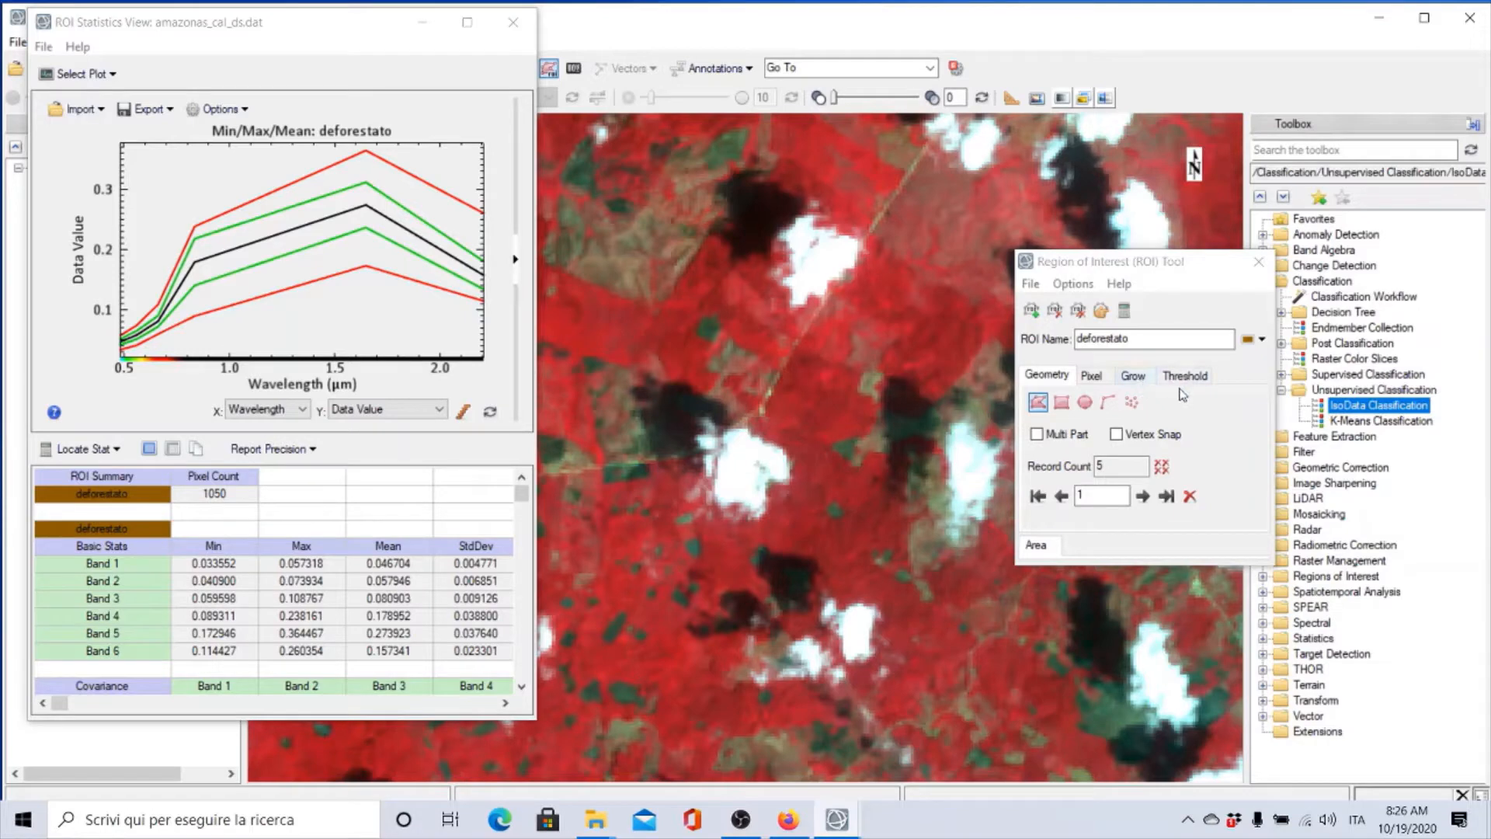
# Step: Make acqua the active region, compute its statistics, and place the narrowed statistics window beside the deforestato one
pyautogui.click(1072, 288)
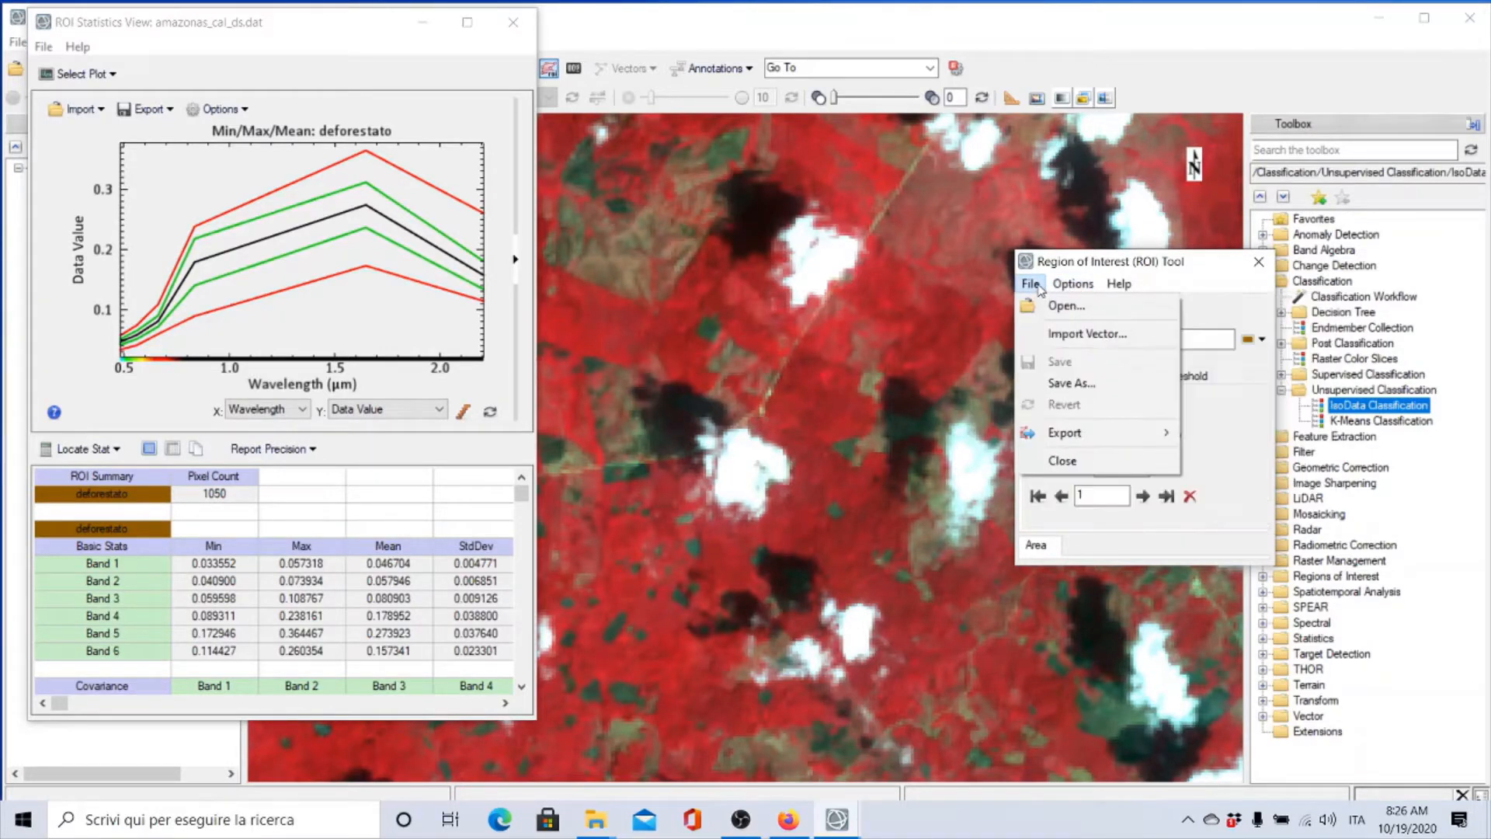
pyautogui.click(1184, 264)
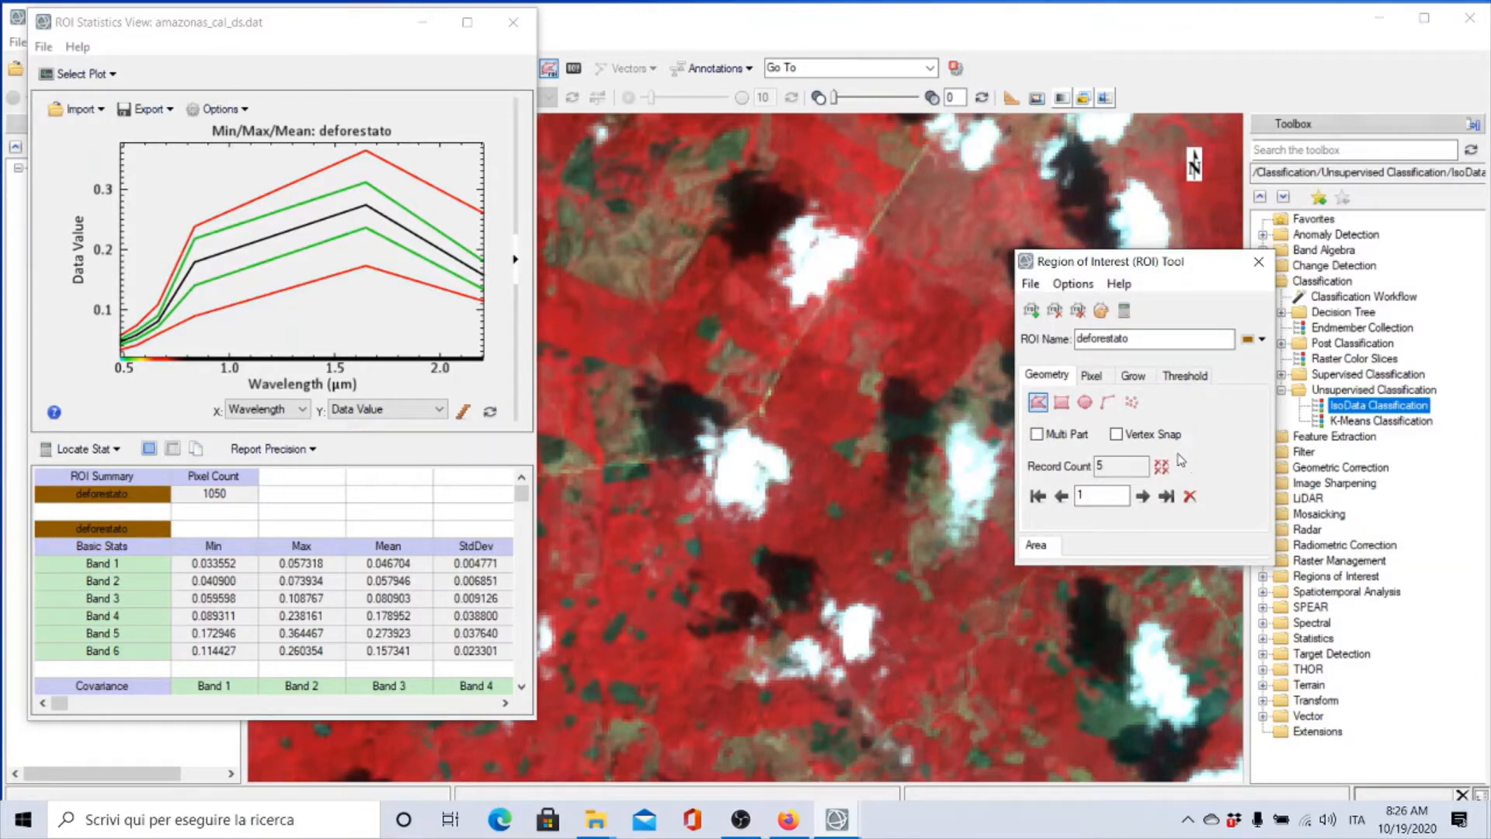
pyautogui.click(1102, 312)
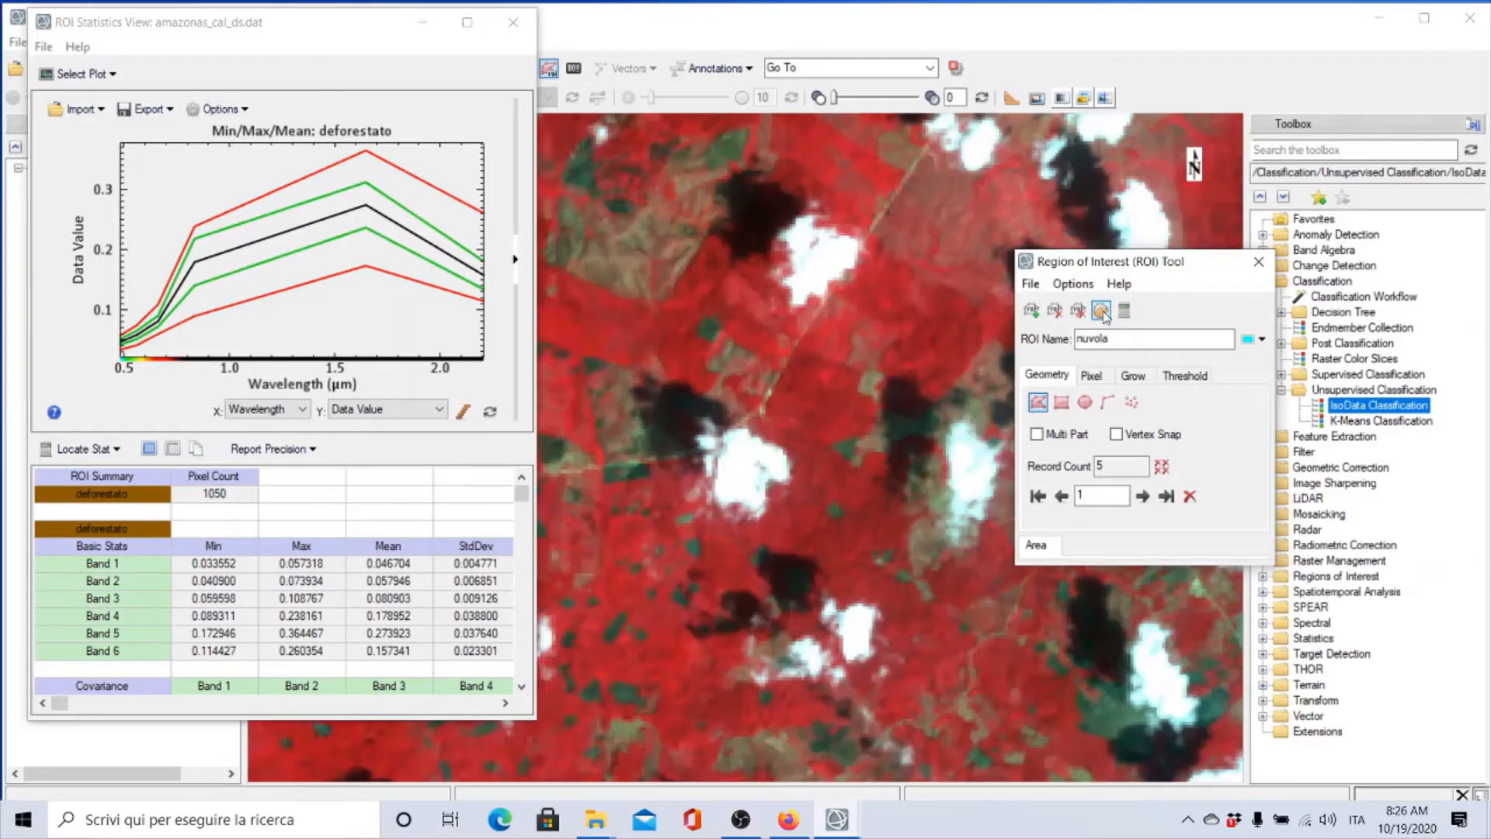
pyautogui.click(1102, 312)
pyautogui.click(1102, 311)
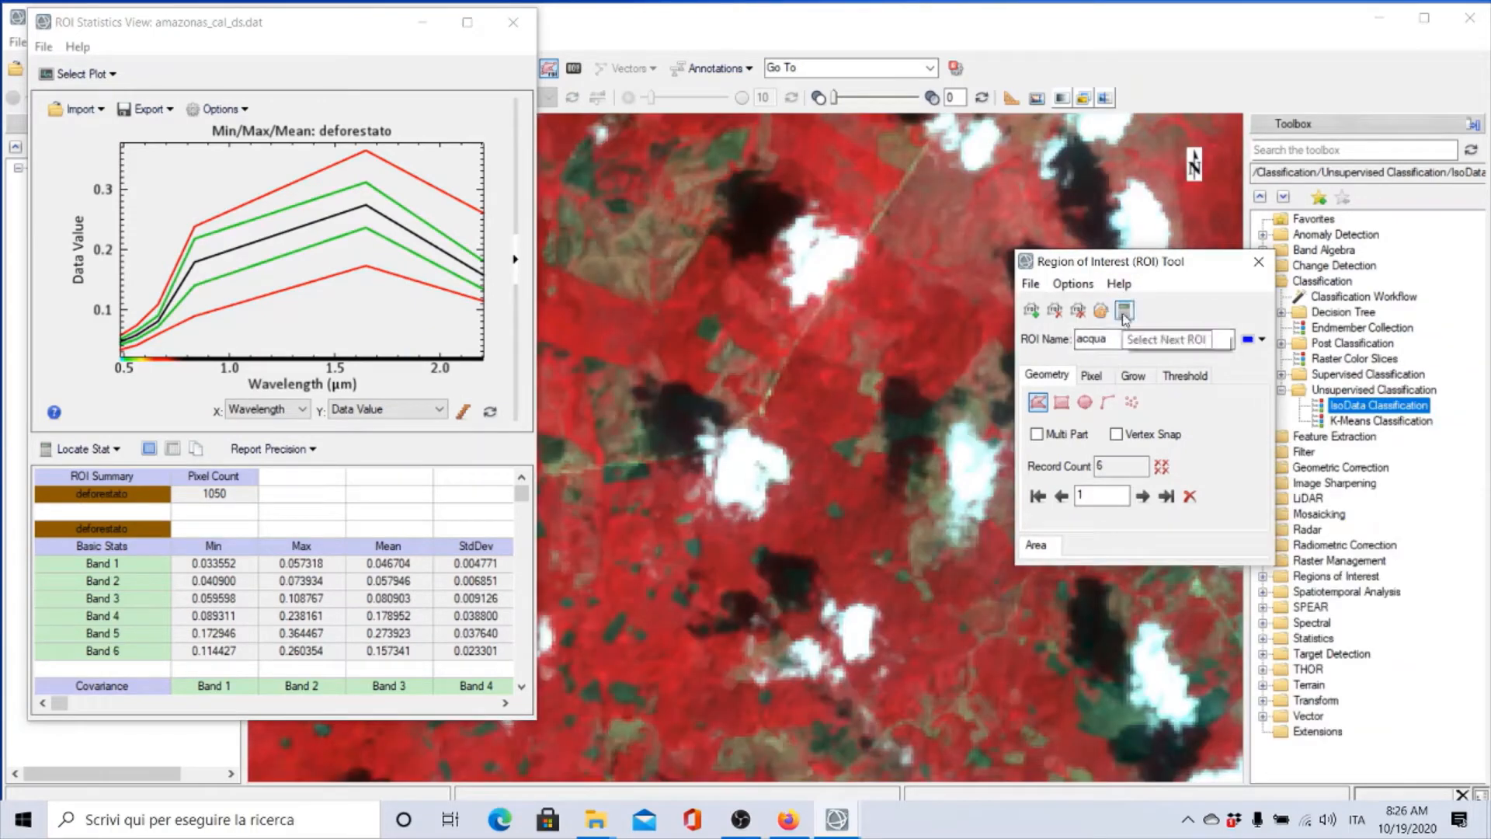
pyautogui.click(1124, 310)
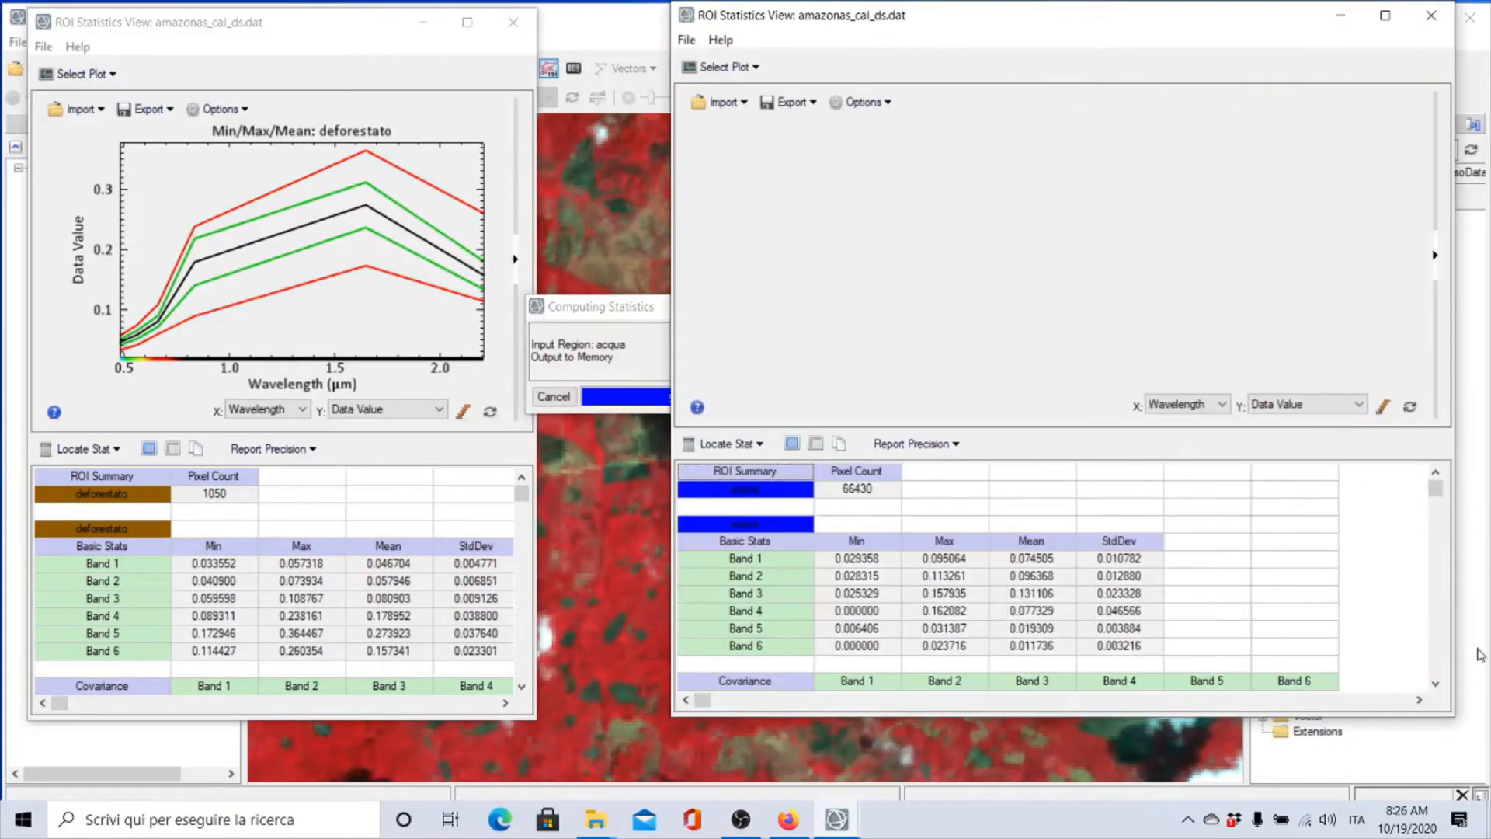
pyautogui.moveTo(1454, 702); pyautogui.dragTo(1178, 699)
pyautogui.moveTo(959, 18); pyautogui.dragTo(775, 24)
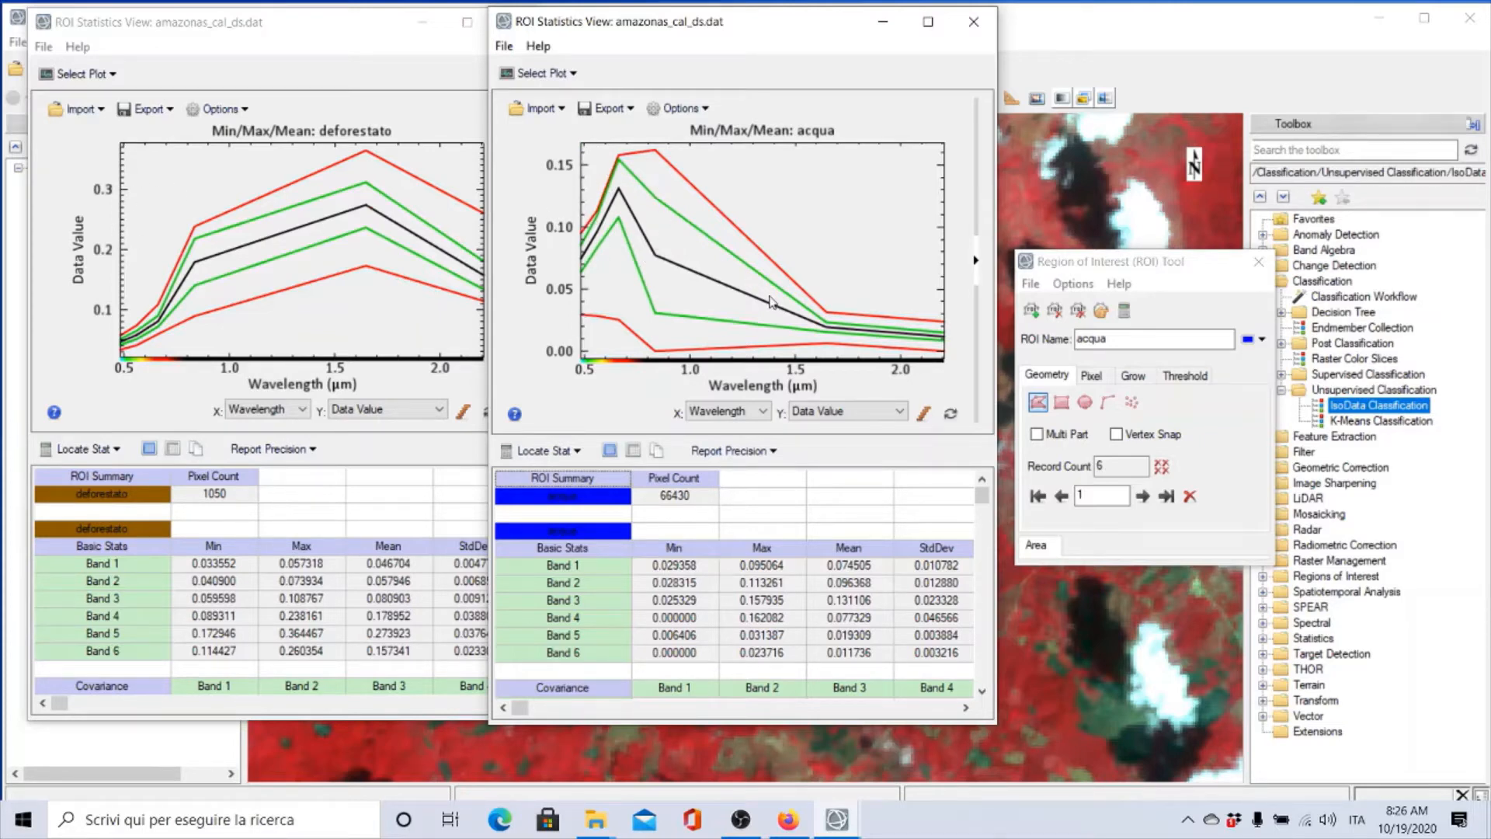
# Step: Make foresta the active region, compute its statistics, and place the narrowed window so the acqua plot stays partly visible
pyautogui.click(1074, 574)
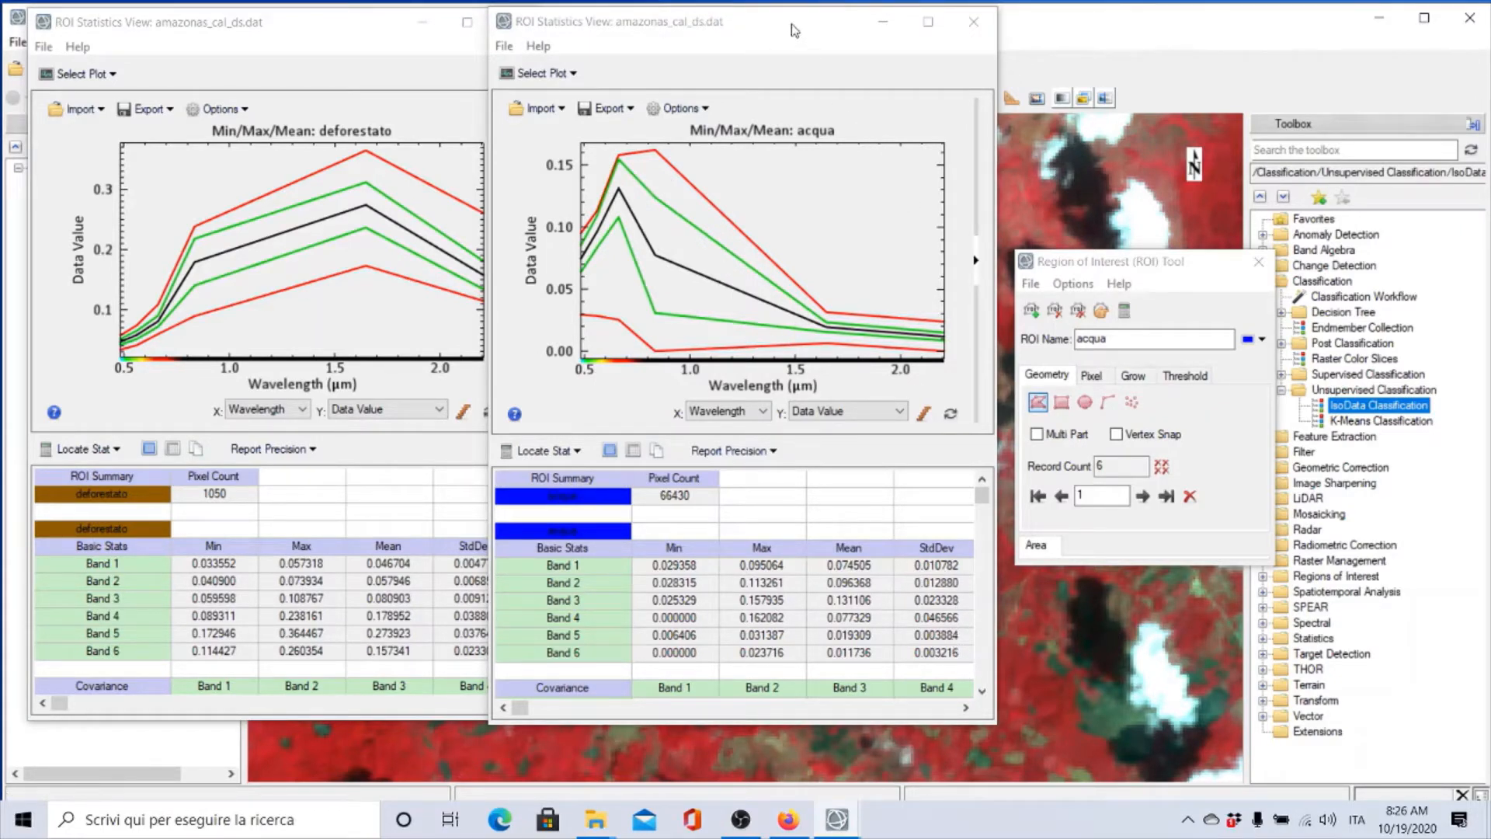
pyautogui.click(1102, 311)
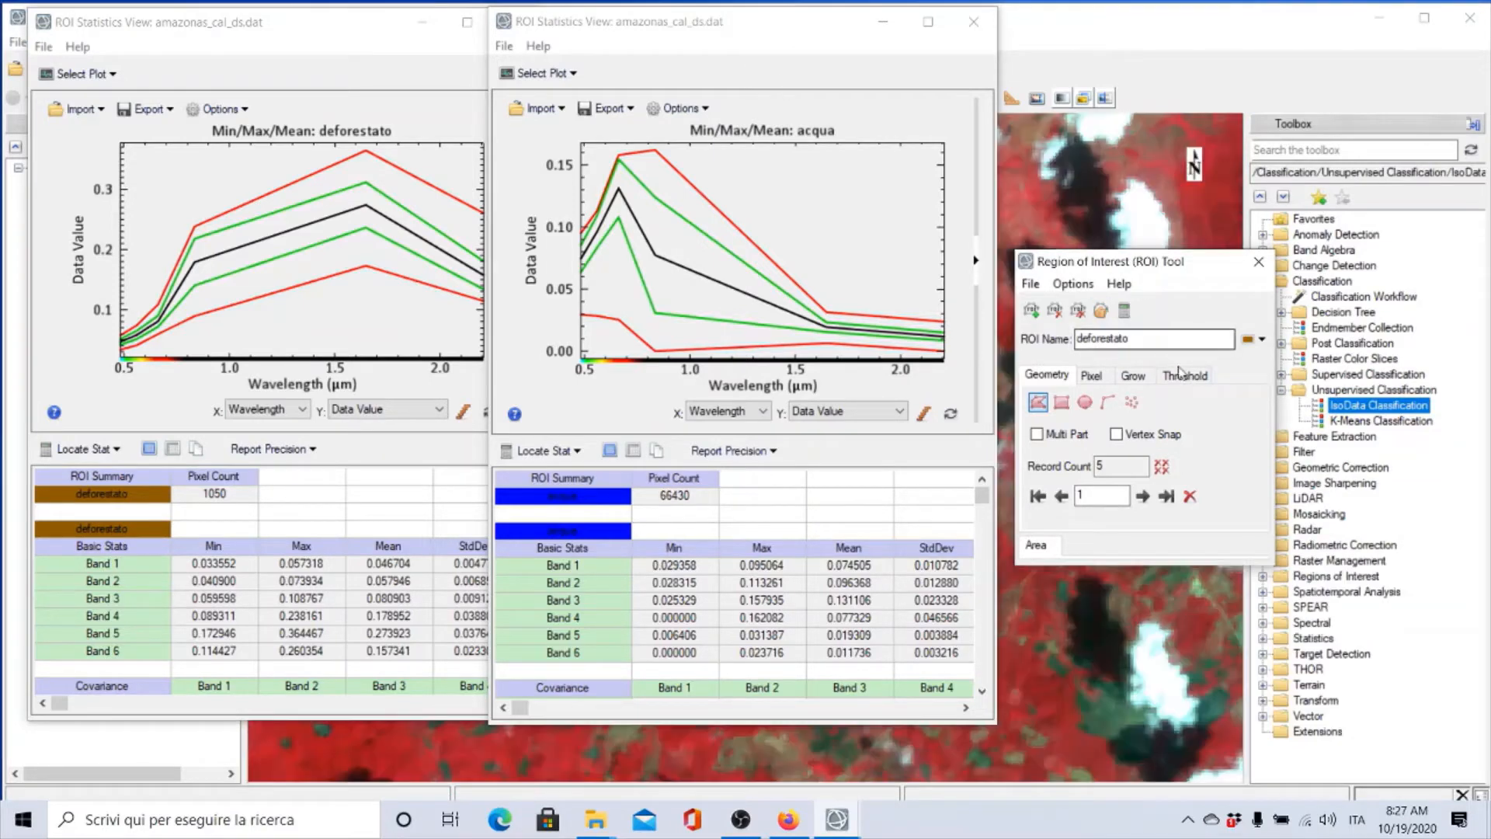
pyautogui.click(1102, 312)
pyautogui.click(1102, 311)
pyautogui.click(1132, 313)
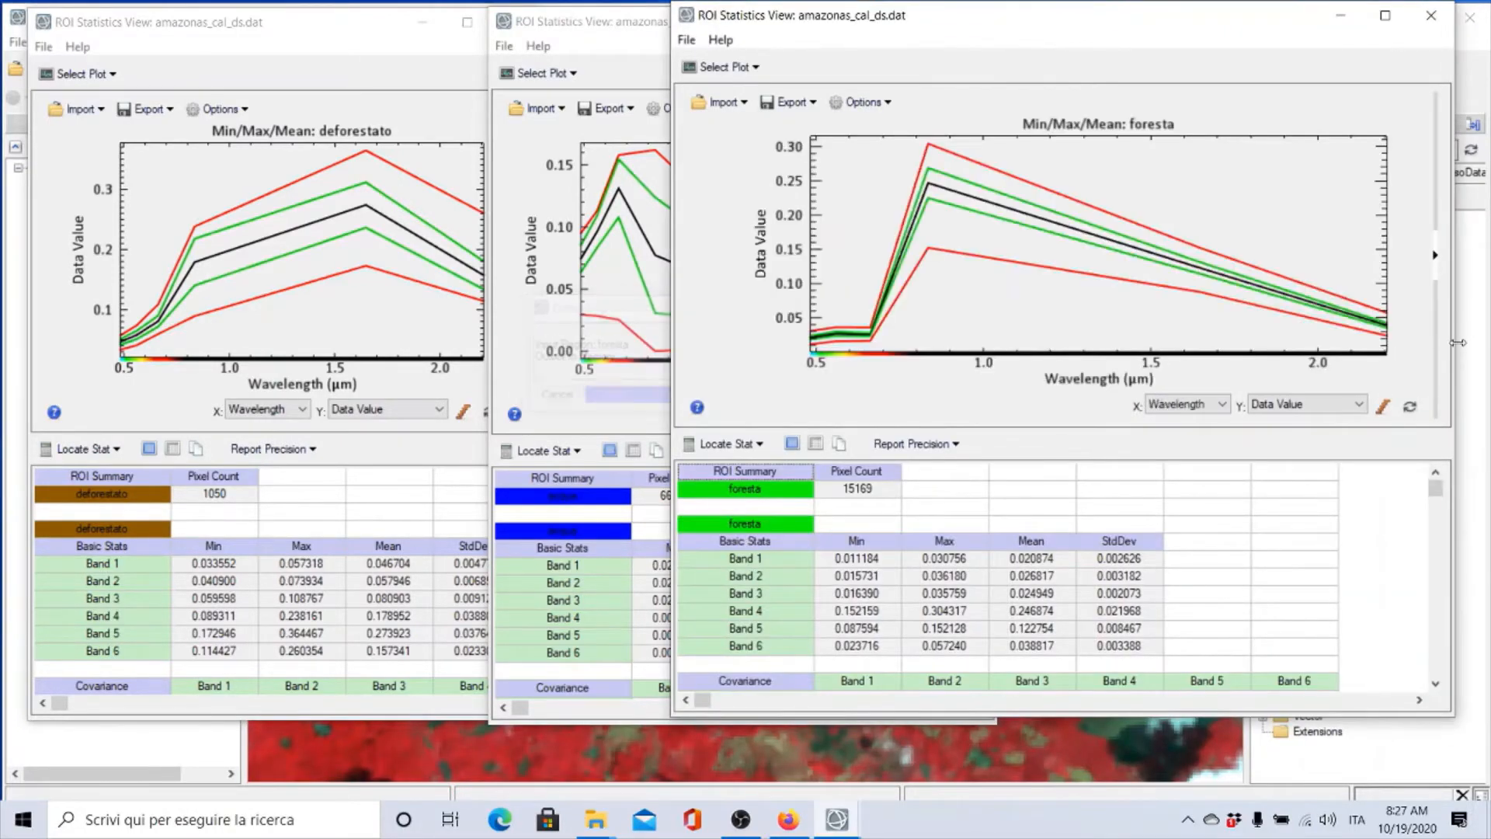
pyautogui.moveTo(1453, 340); pyautogui.dragTo(1216, 343)
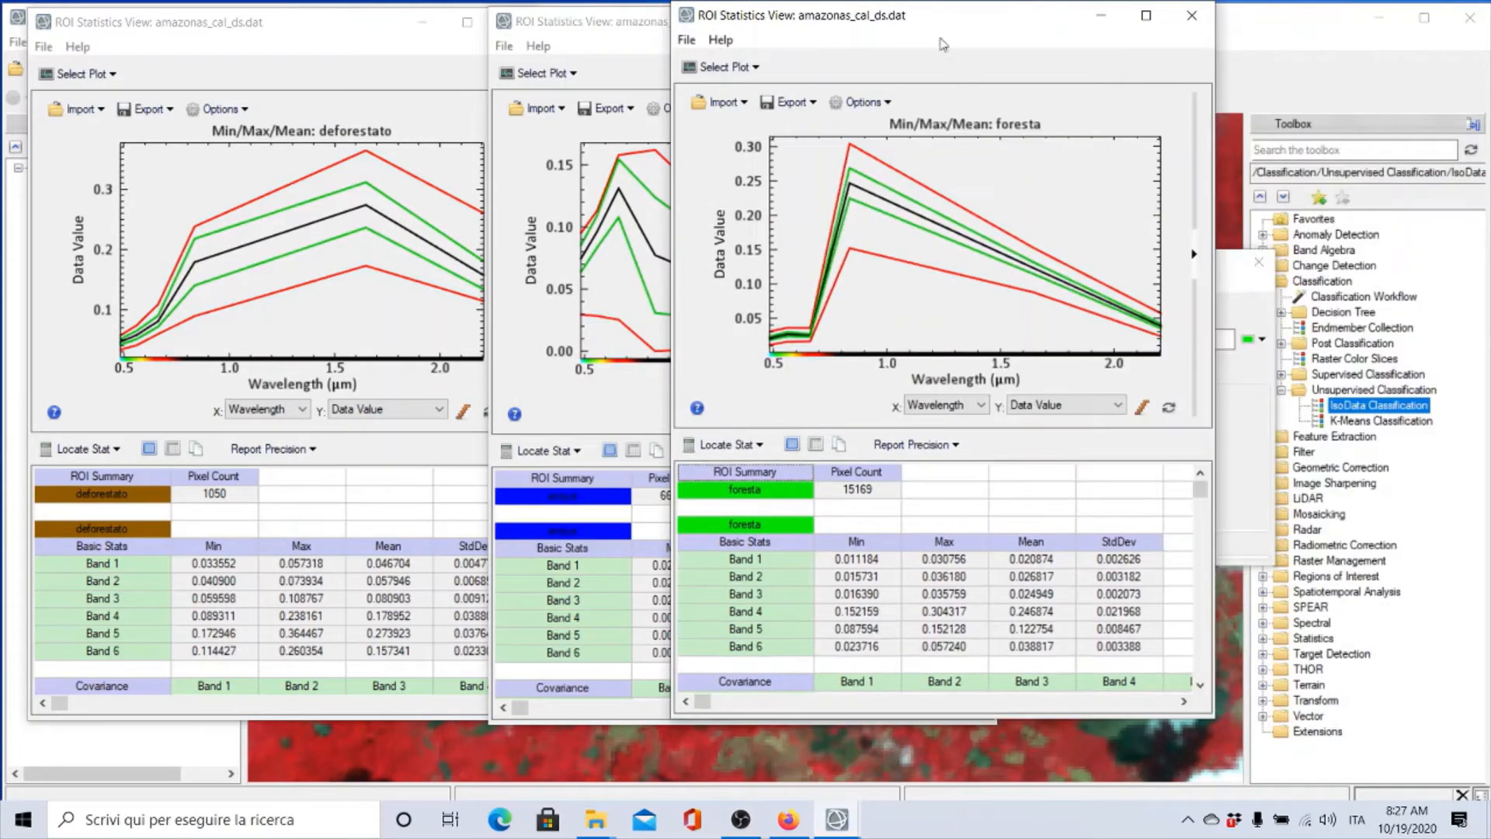
pyautogui.moveTo(914, 17); pyautogui.dragTo(954, 20)
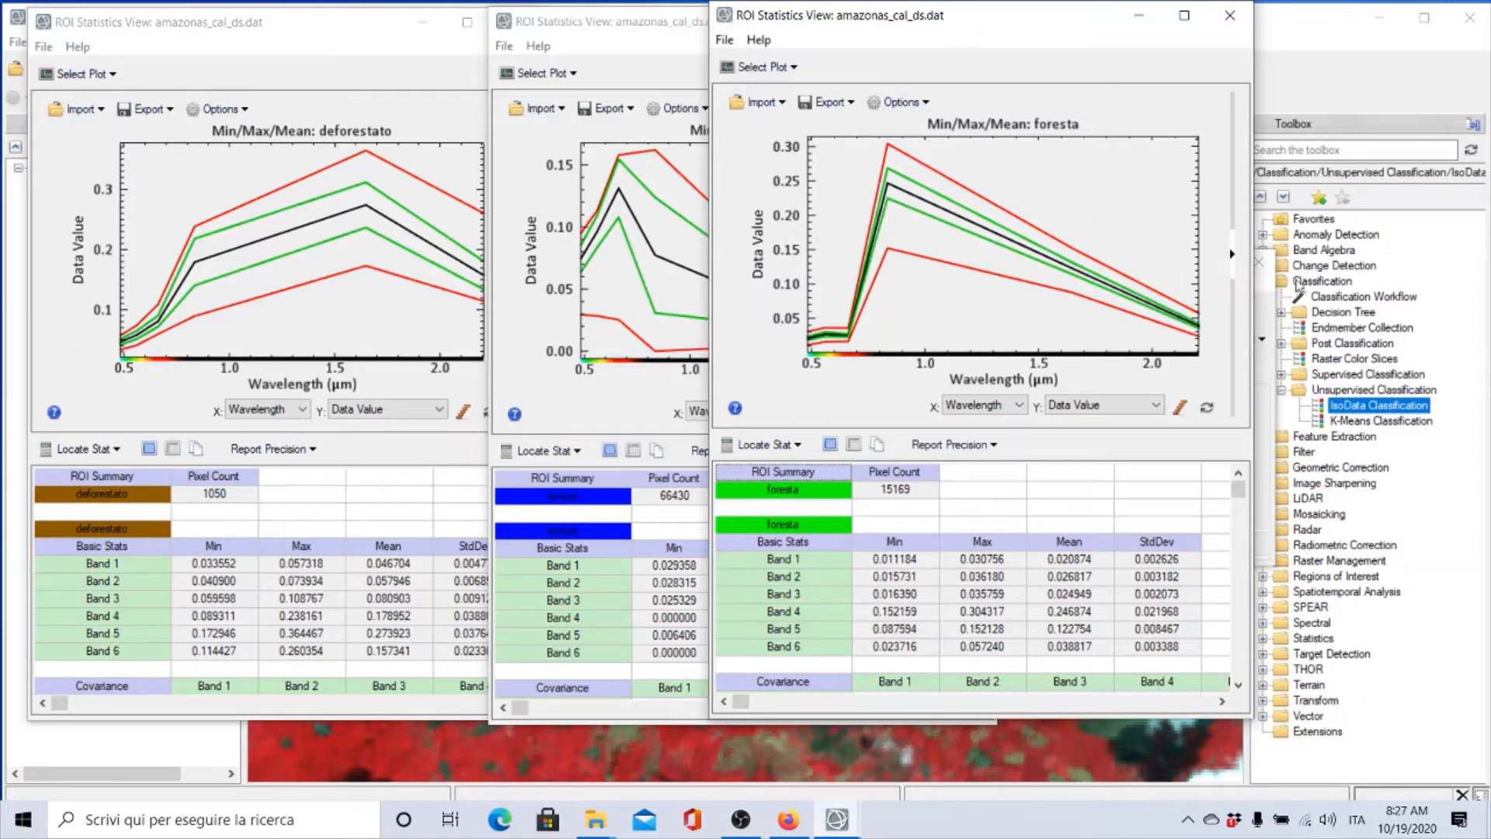
# Step: Make nuvola the active region, compute its statistics, and line up the narrowed window beside the foresta one for comparison
pyautogui.click(1272, 291)
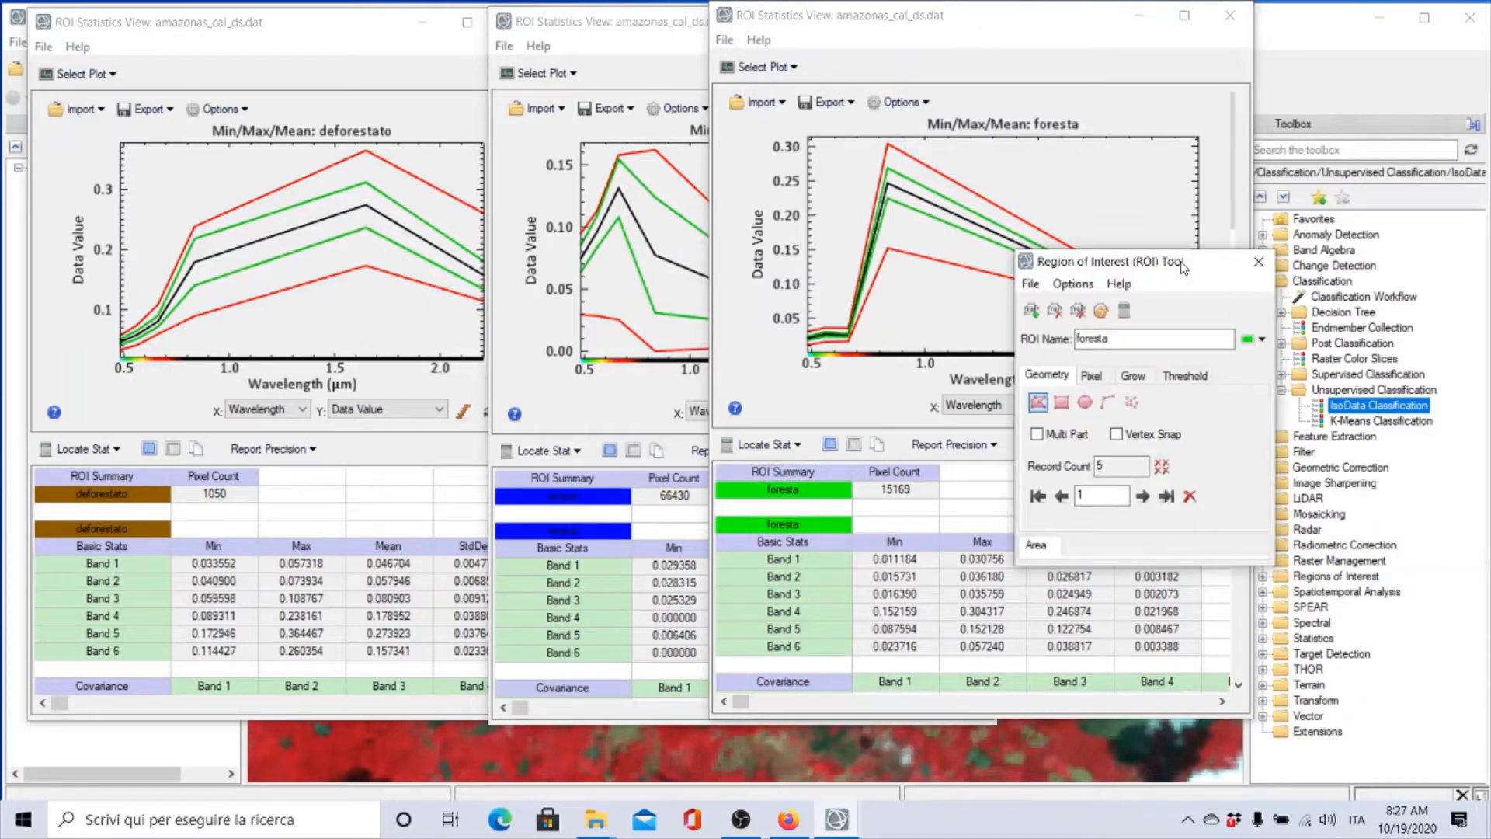
pyautogui.moveTo(1182, 263); pyautogui.dragTo(283, 486)
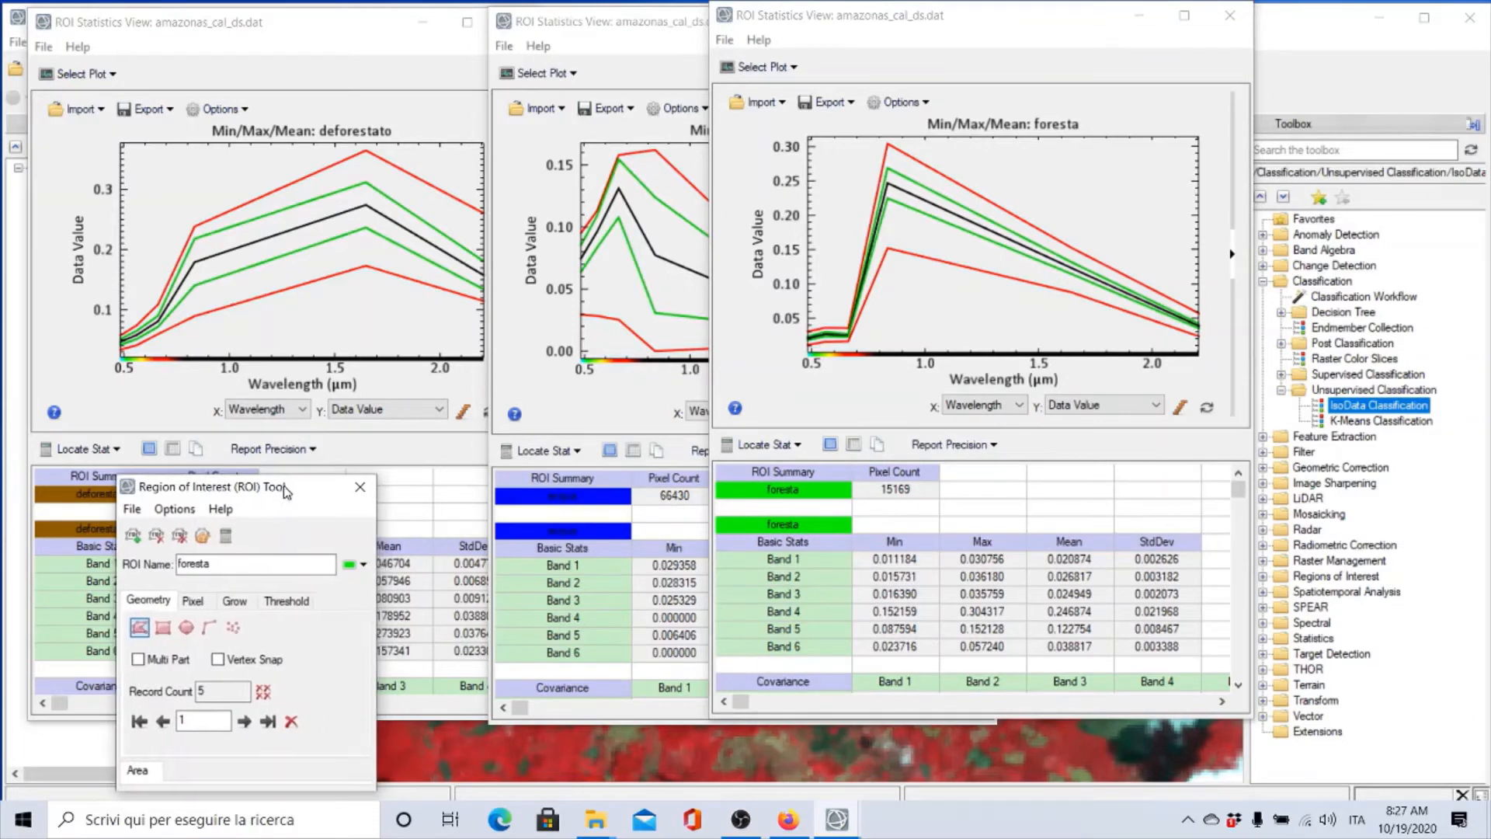
pyautogui.click(203, 537)
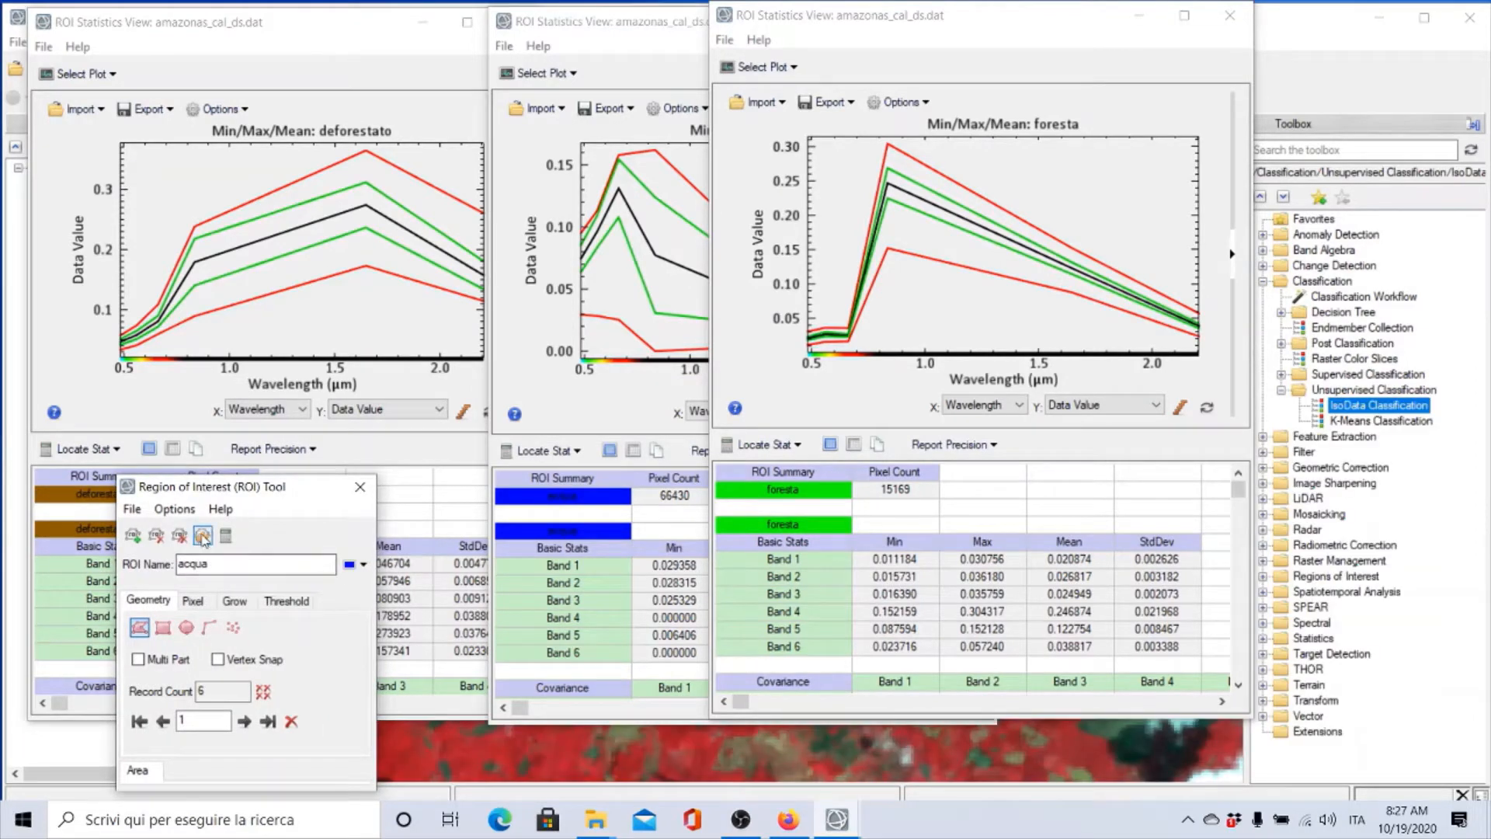
pyautogui.click(203, 536)
pyautogui.click(204, 536)
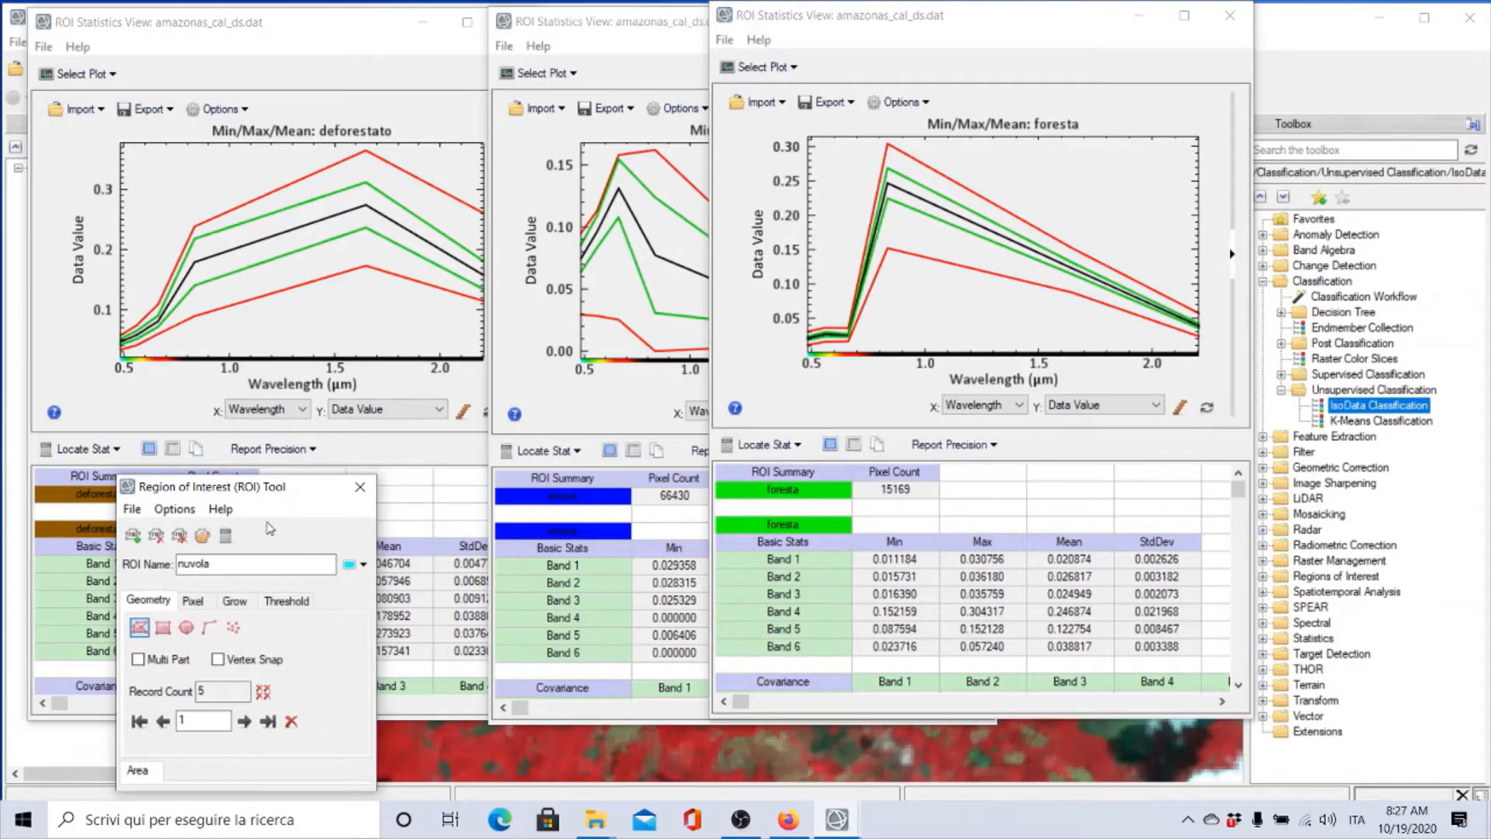
pyautogui.click(225, 536)
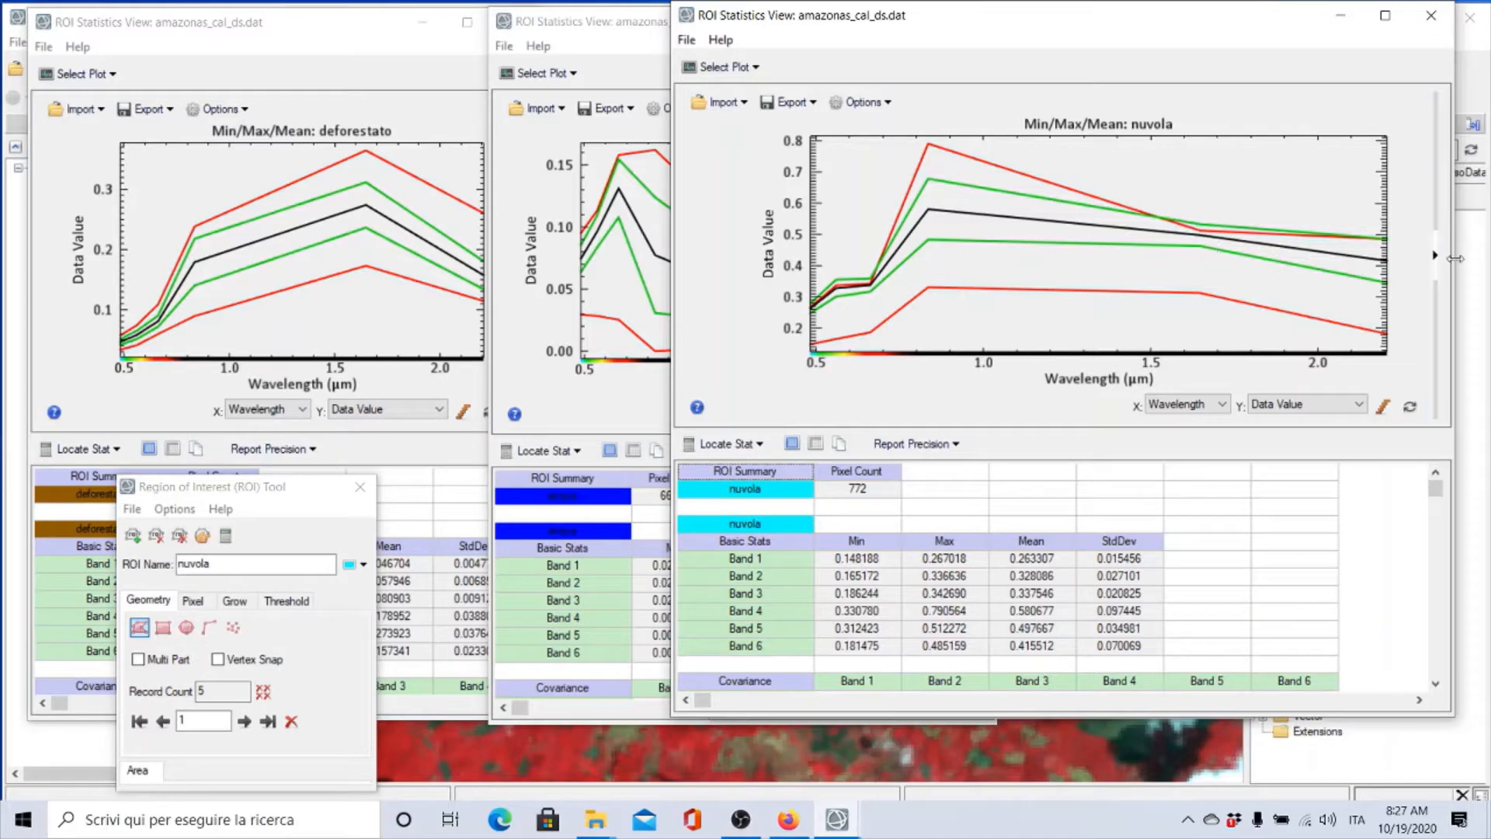
pyautogui.moveTo(1454, 265); pyautogui.dragTo(1245, 266)
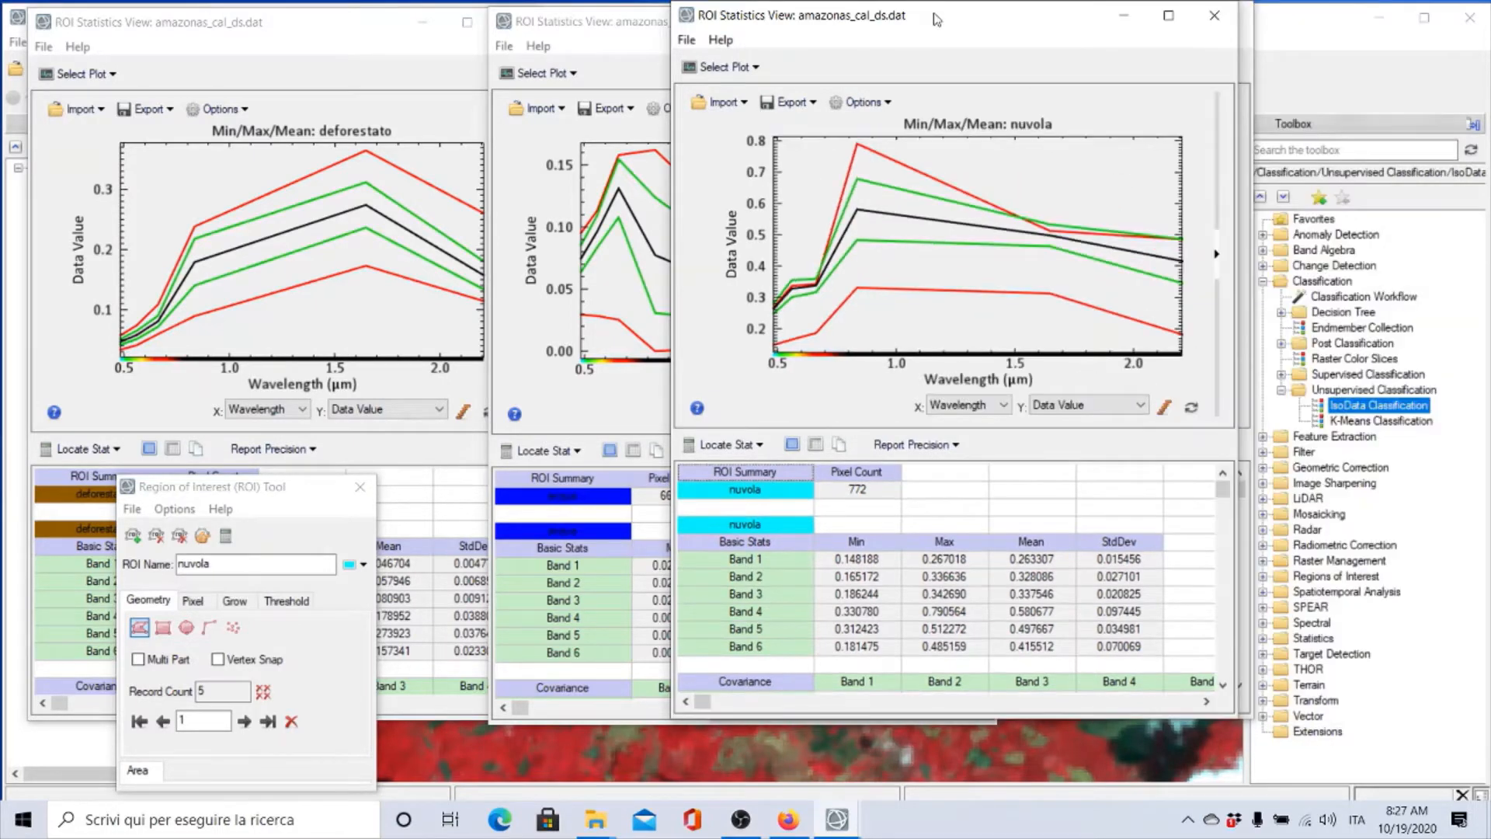
pyautogui.moveTo(937, 14); pyautogui.dragTo(1223, 20)
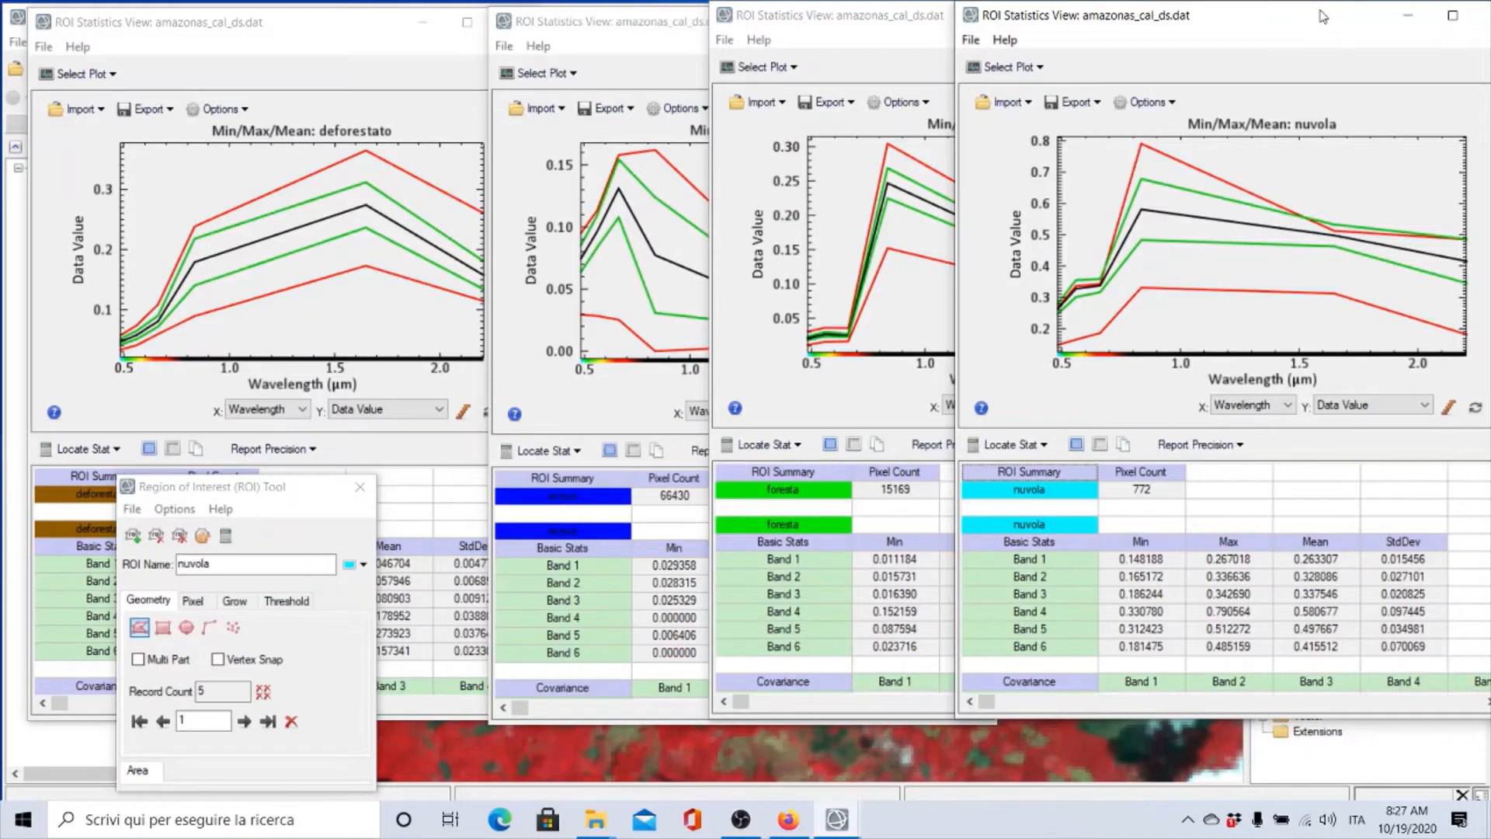
# Step: Close the nuvola, foresta, acqua and deforestato statistics windows, and move the ROI Tool beside the Toolbox
pyautogui.moveTo(1322, 16); pyautogui.dragTo(1196, 36)
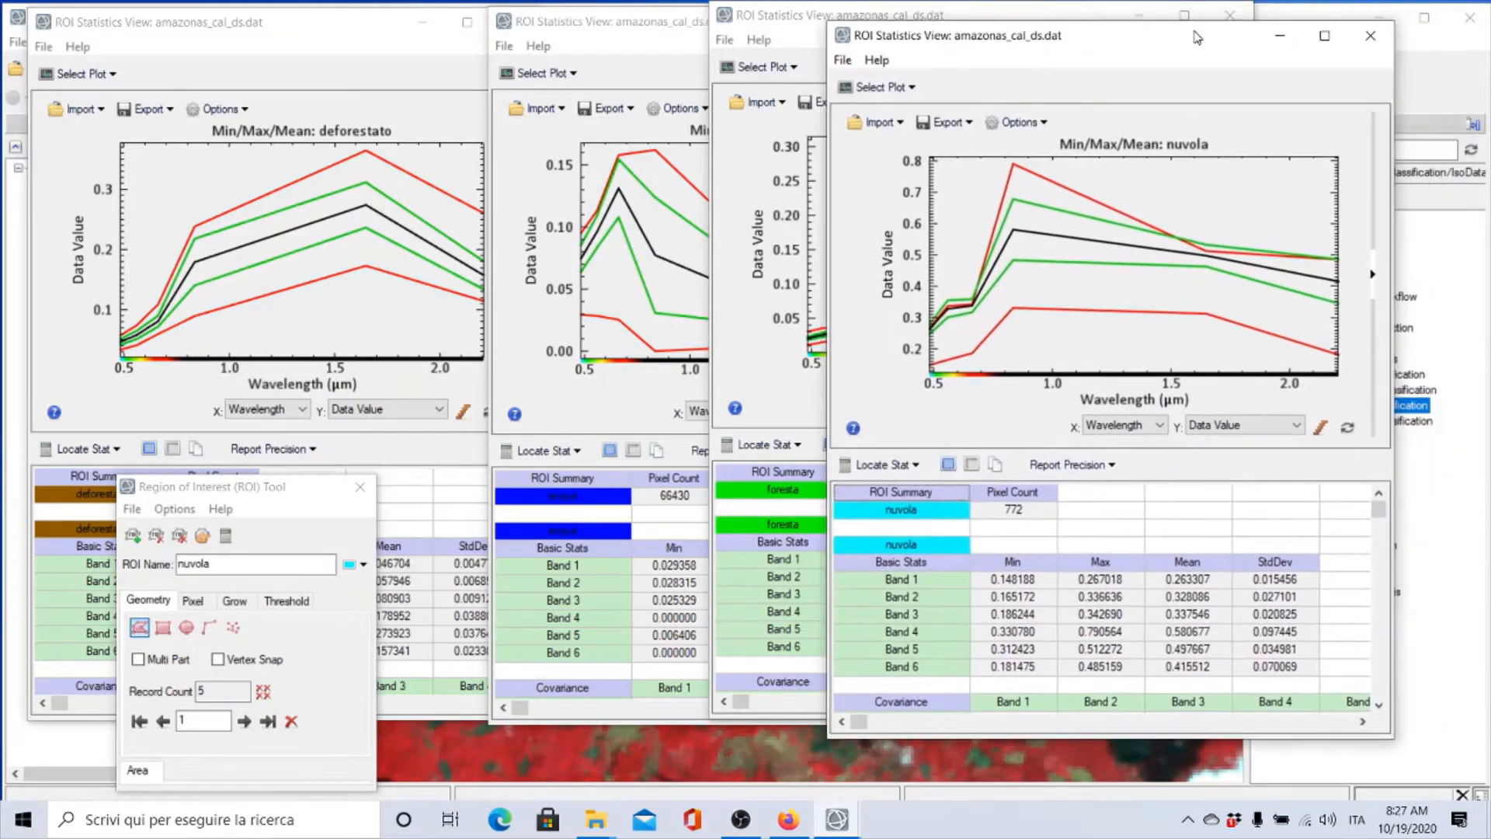
pyautogui.click(1373, 37)
pyautogui.click(1230, 16)
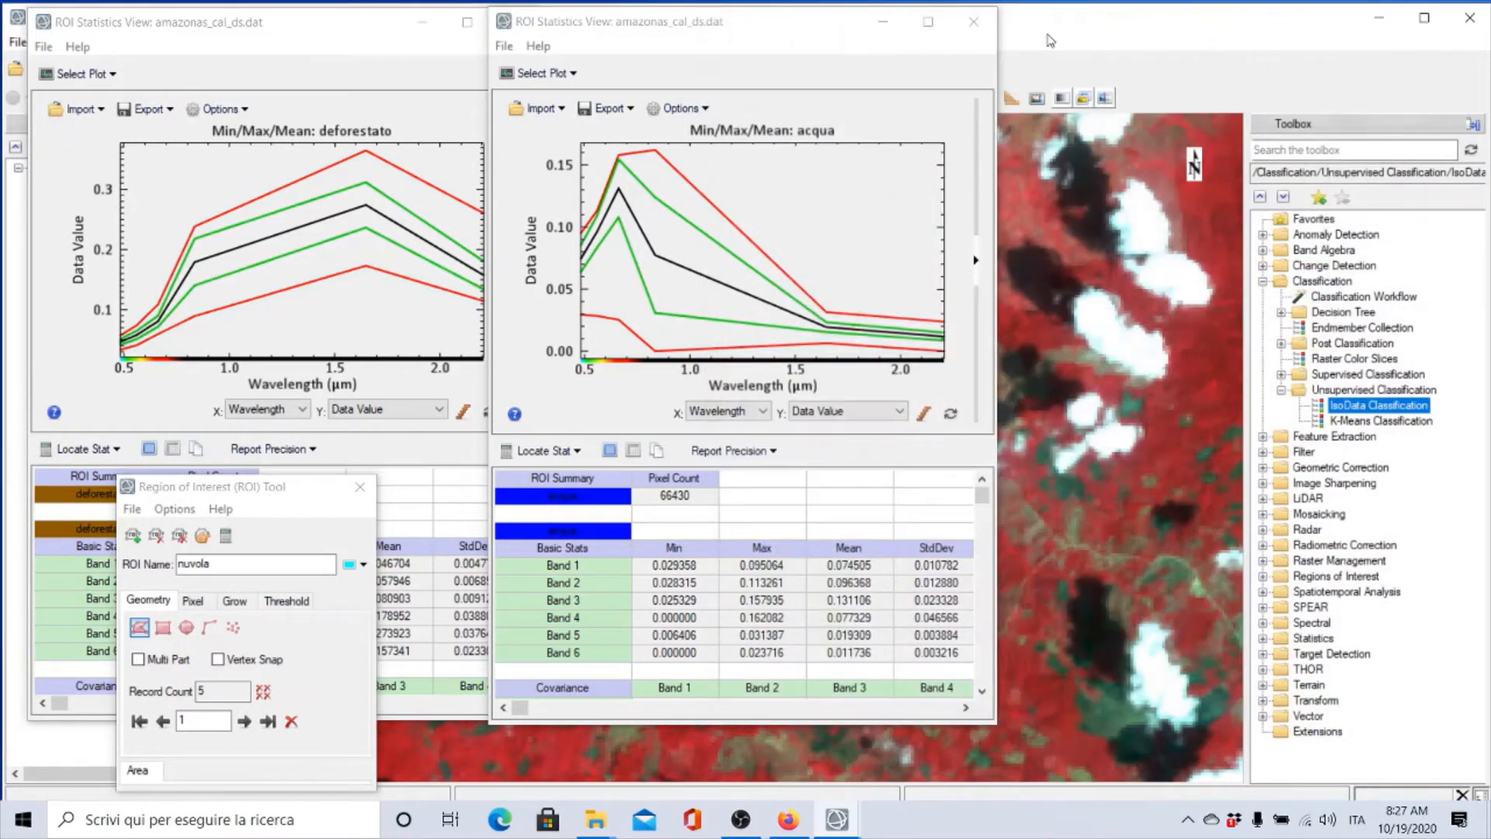
pyautogui.click(974, 22)
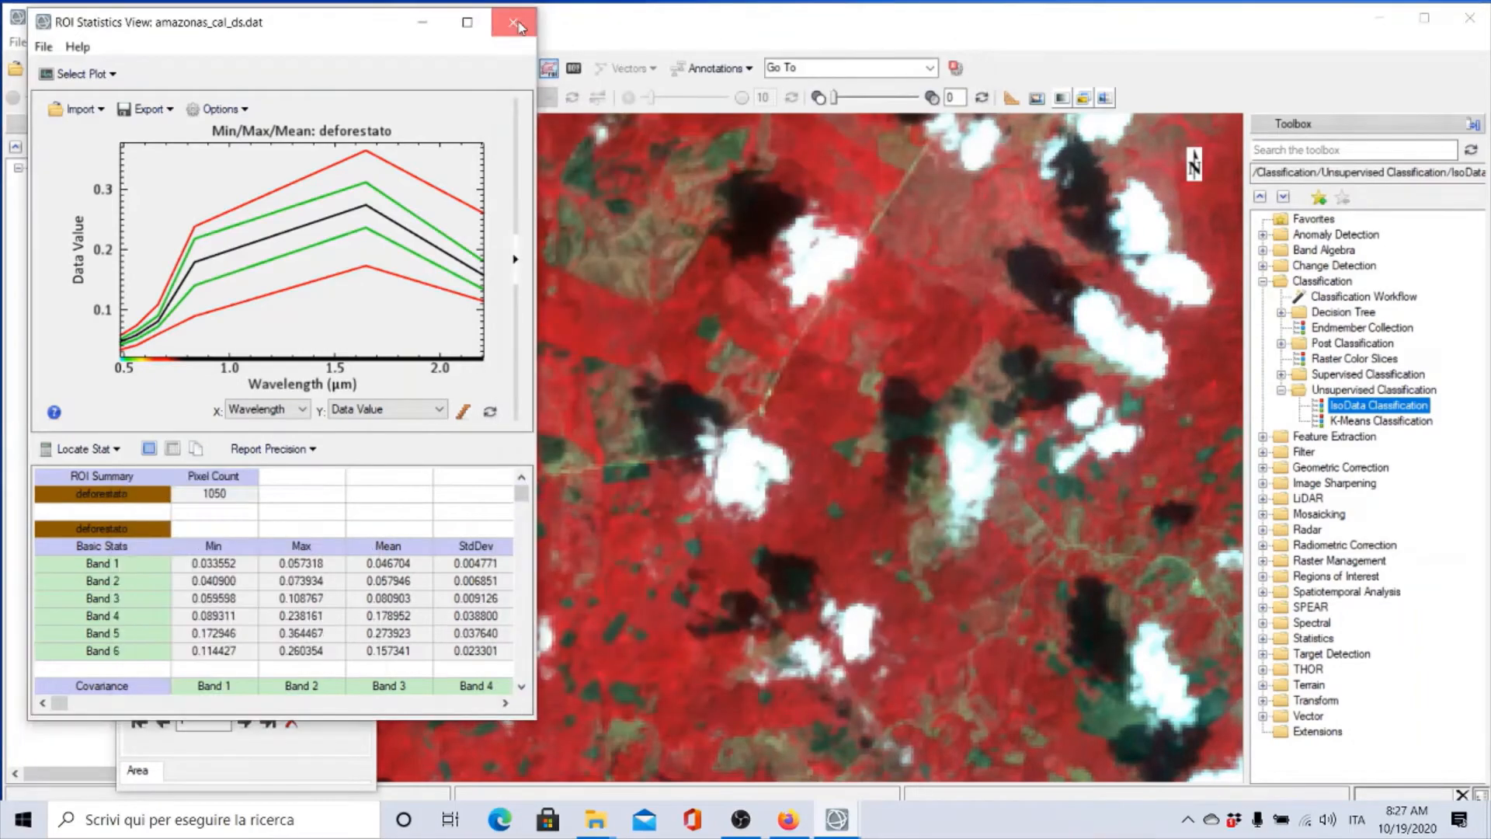
pyautogui.click(518, 26)
pyautogui.moveTo(262, 486); pyautogui.dragTo(1168, 152)
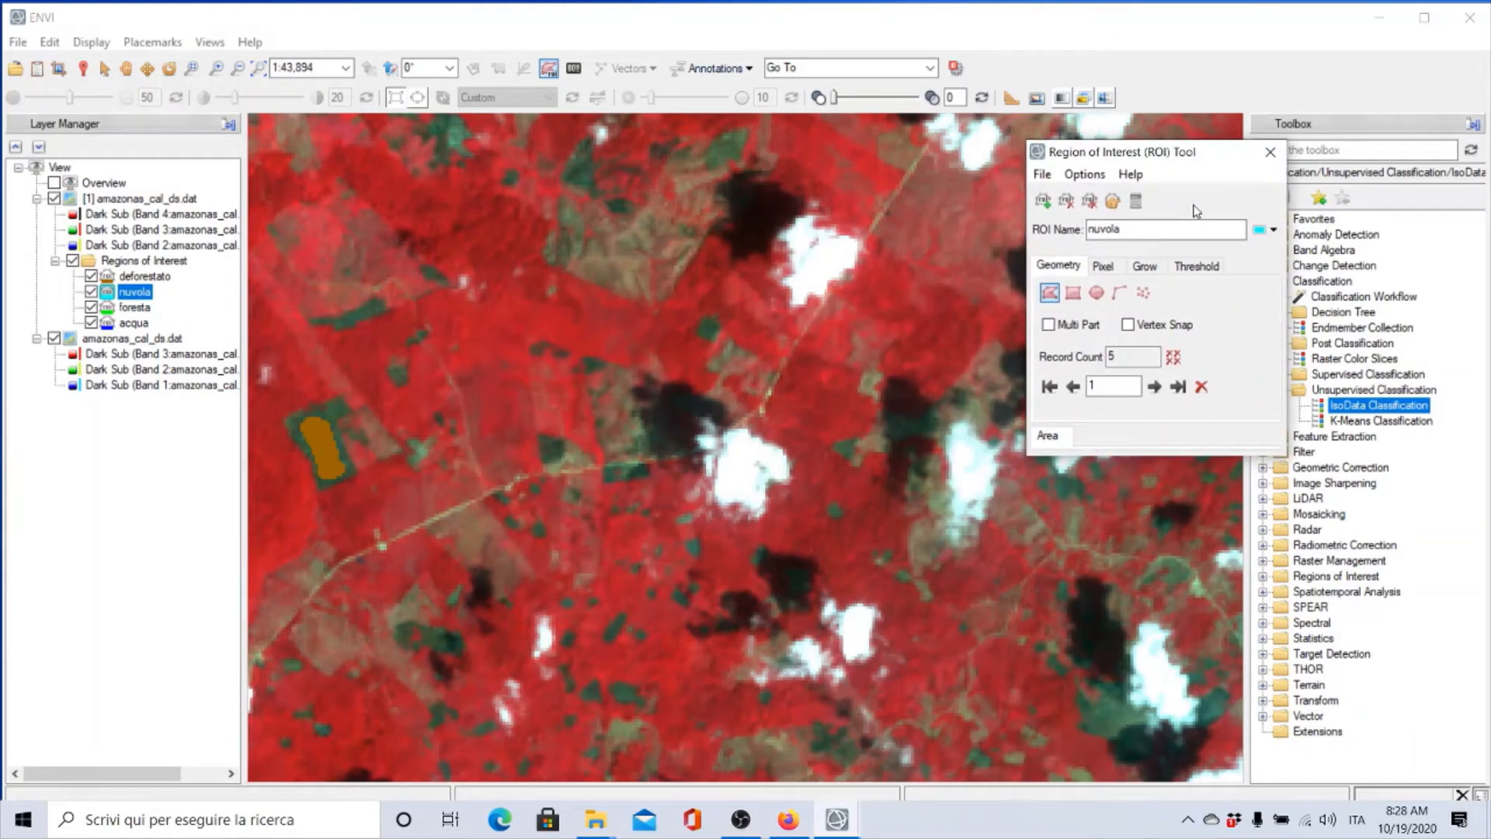
# Step: Compute the ROI separability of acqua, foresta, nuvola and deforestato, then enlarge the report and move it below the ROI Tool's name field
pyautogui.click(1083, 176)
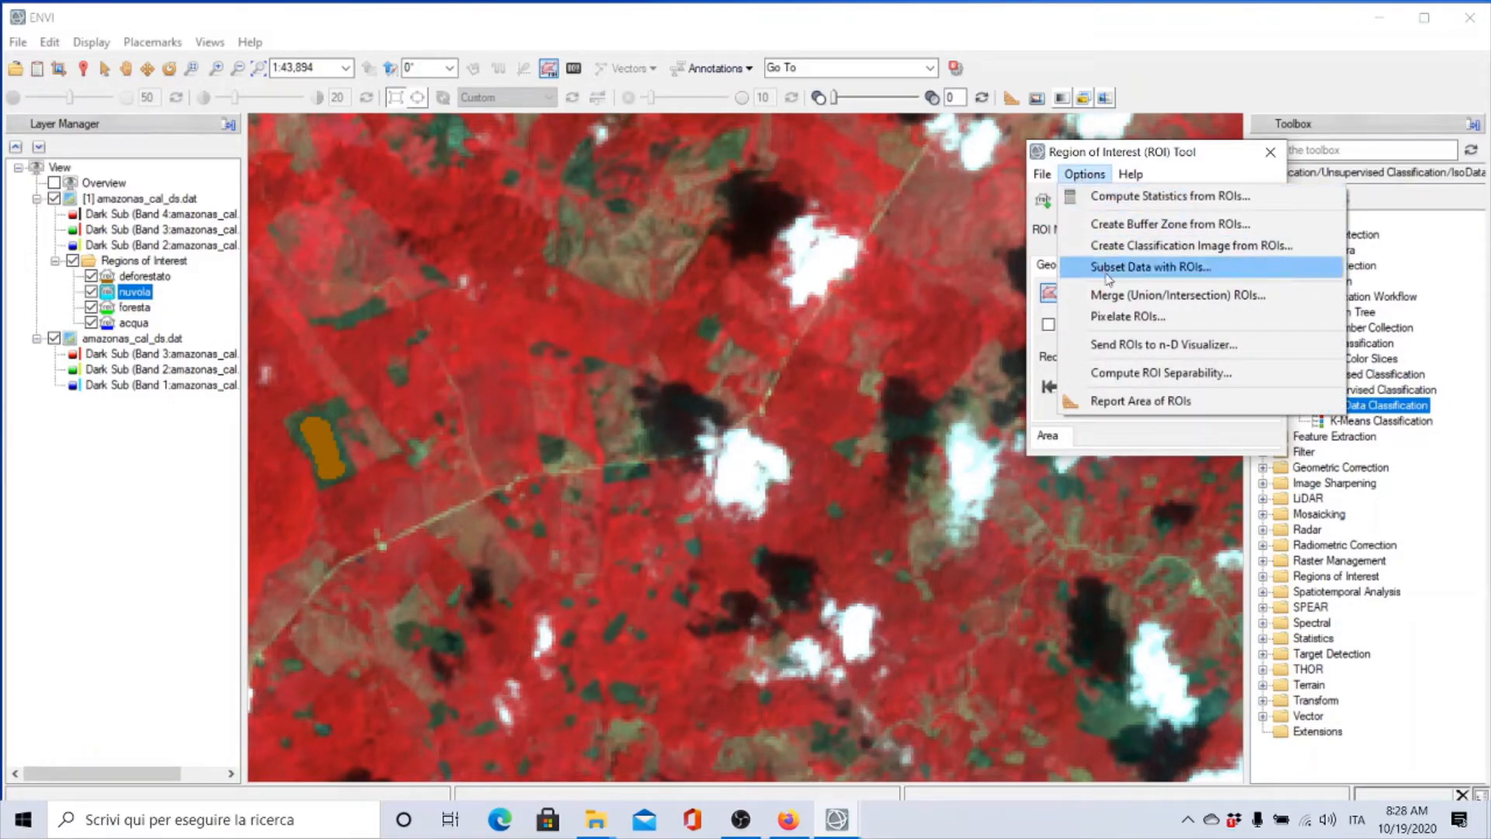
pyautogui.click(1119, 376)
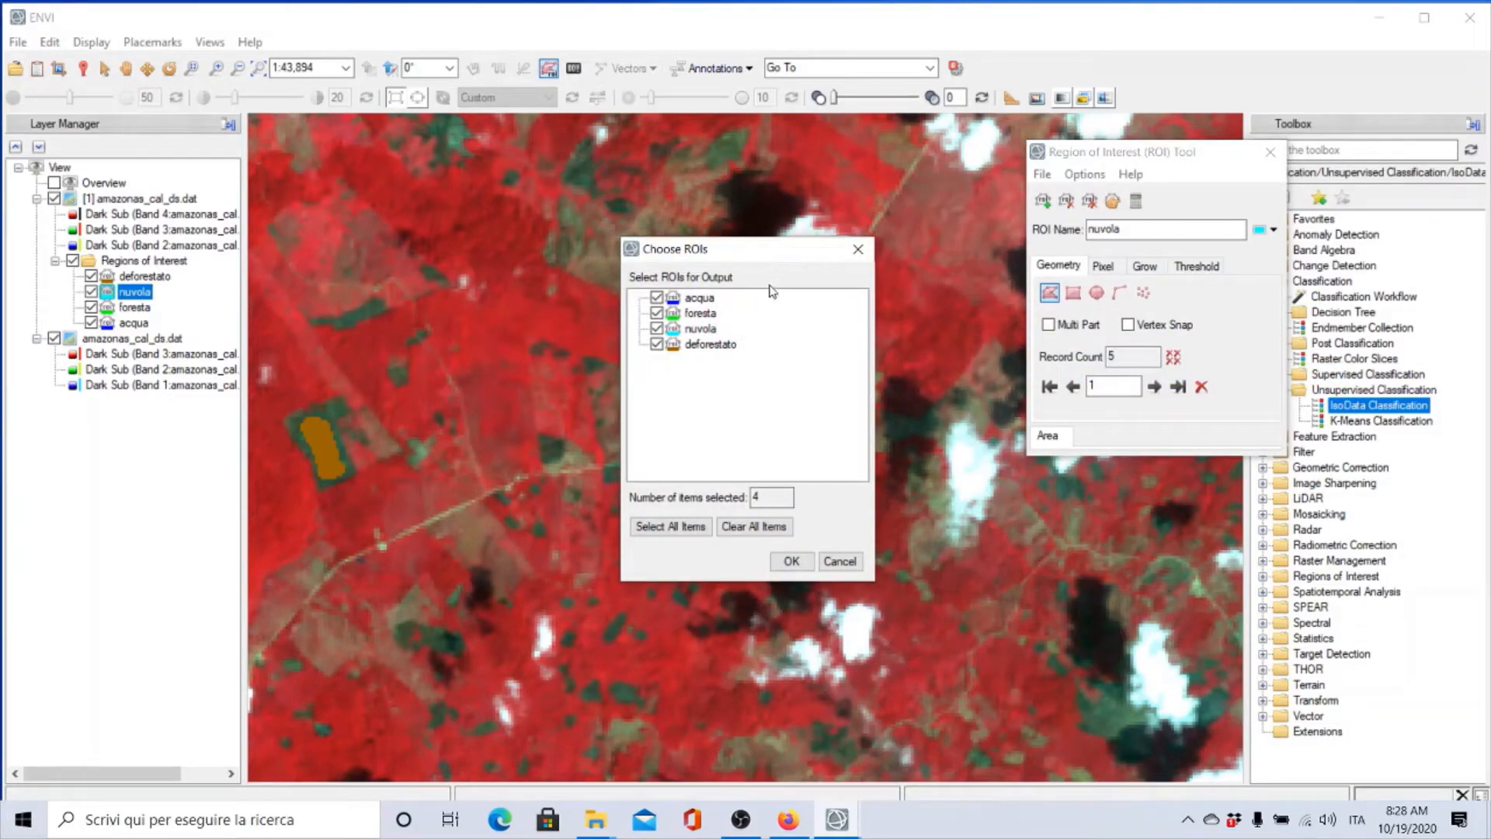
pyautogui.click(702, 313)
pyautogui.click(791, 562)
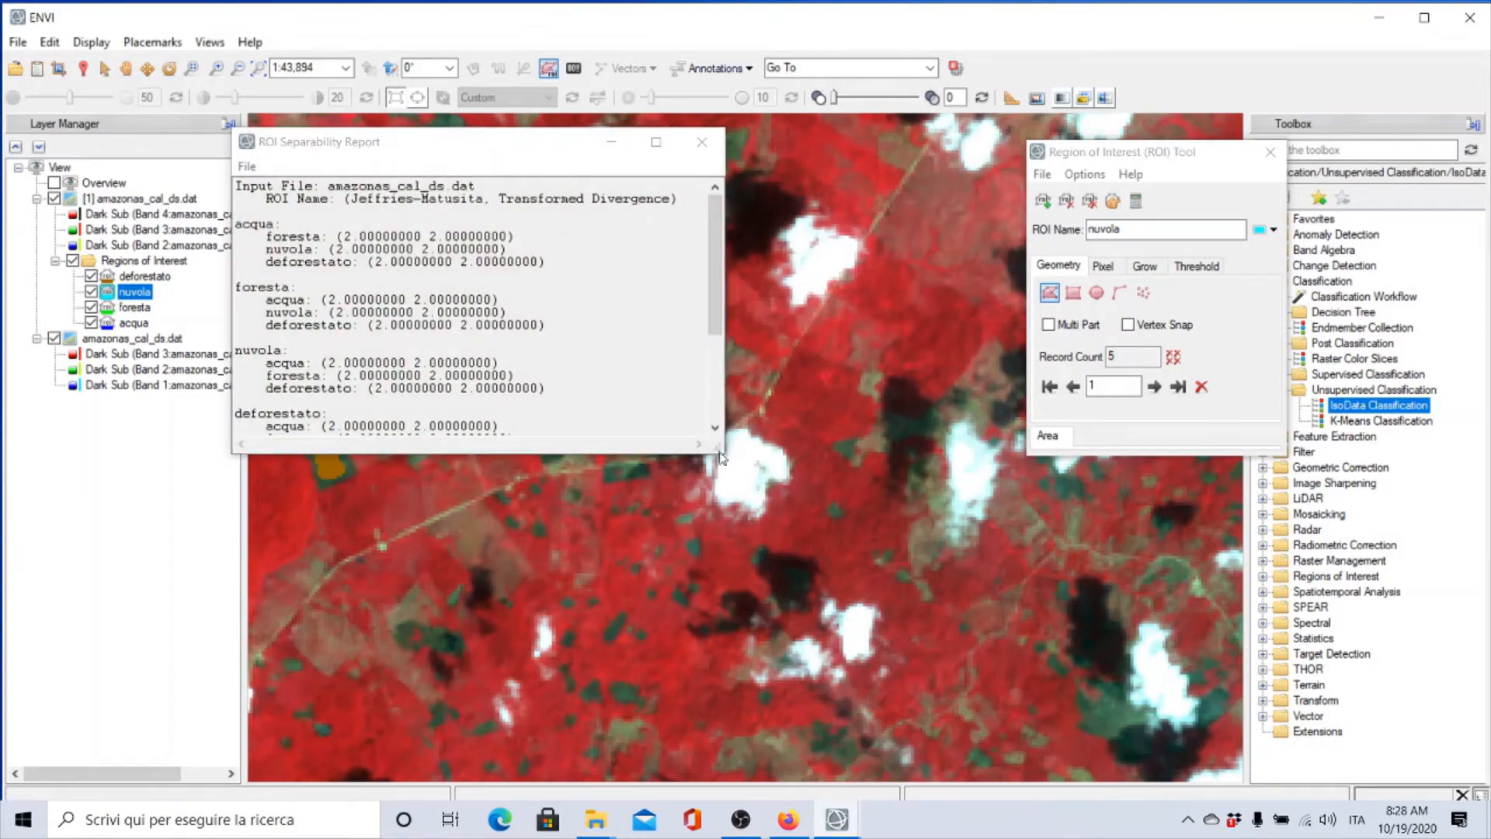
pyautogui.moveTo(722, 452); pyautogui.dragTo(754, 543)
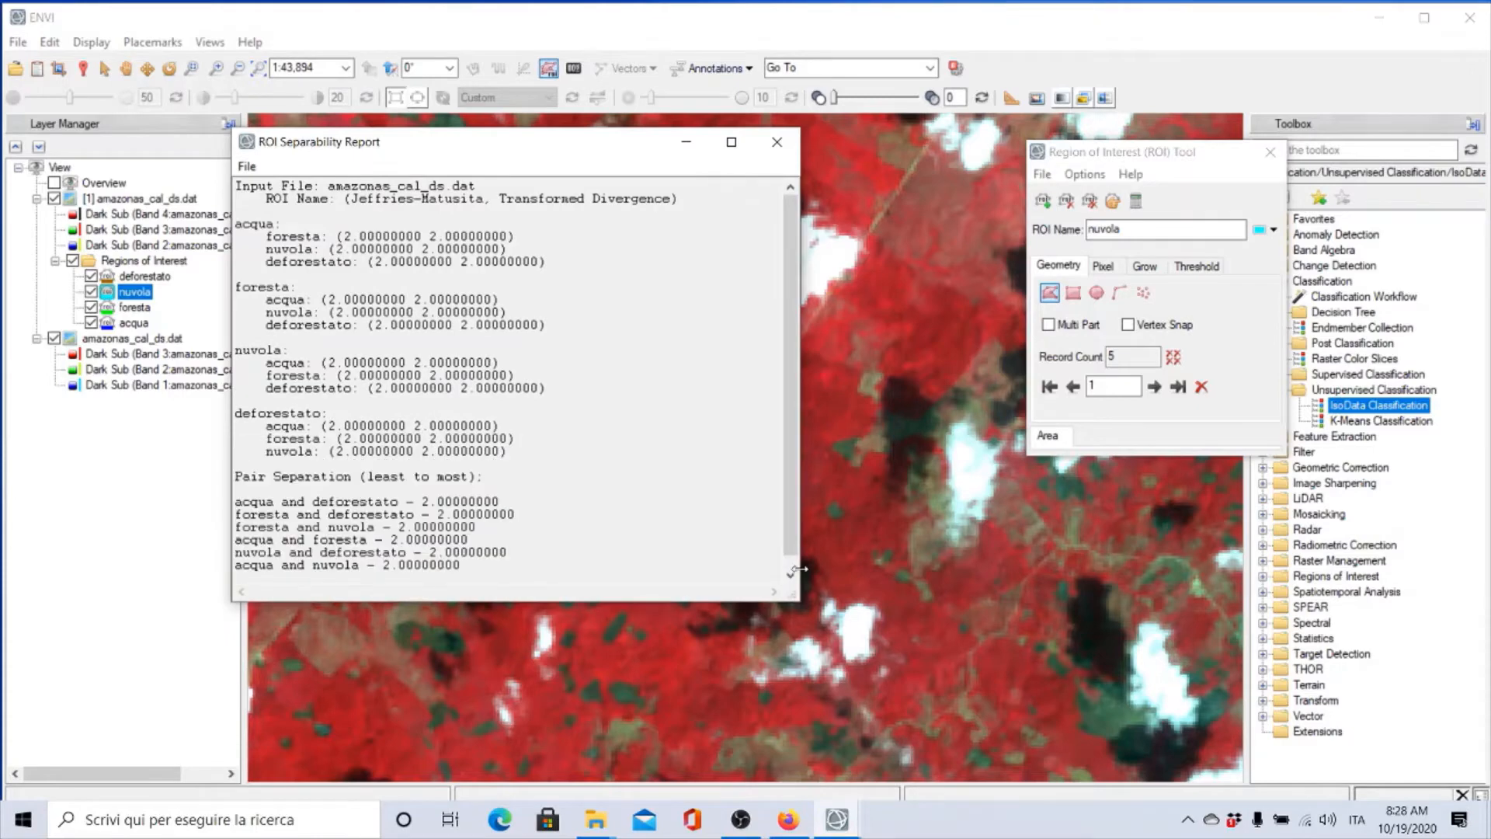
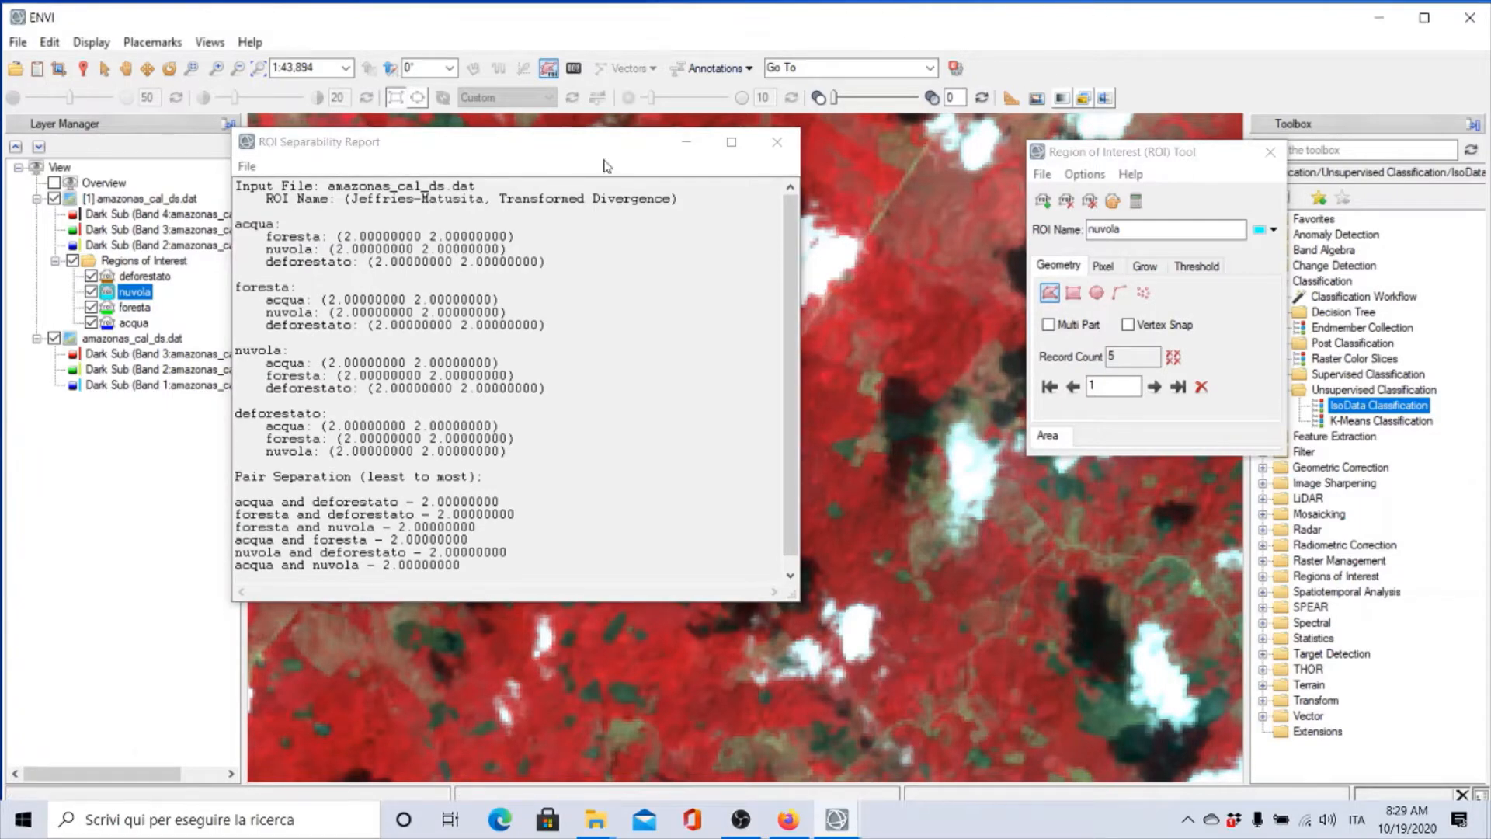
pyautogui.moveTo(582, 129); pyautogui.dragTo(817, 178)
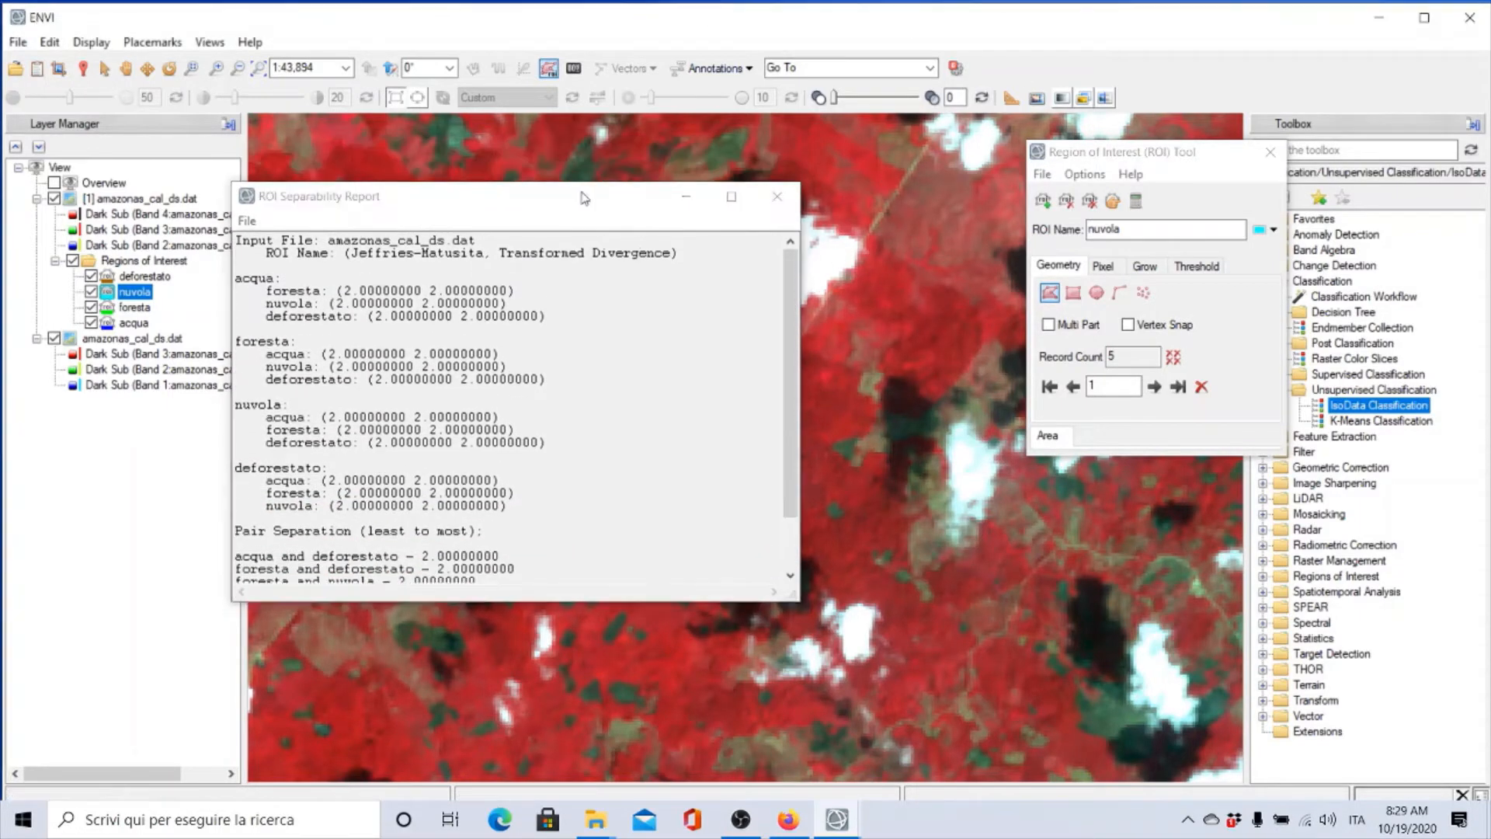
pyautogui.moveTo(548, 199); pyautogui.dragTo(1121, 362)
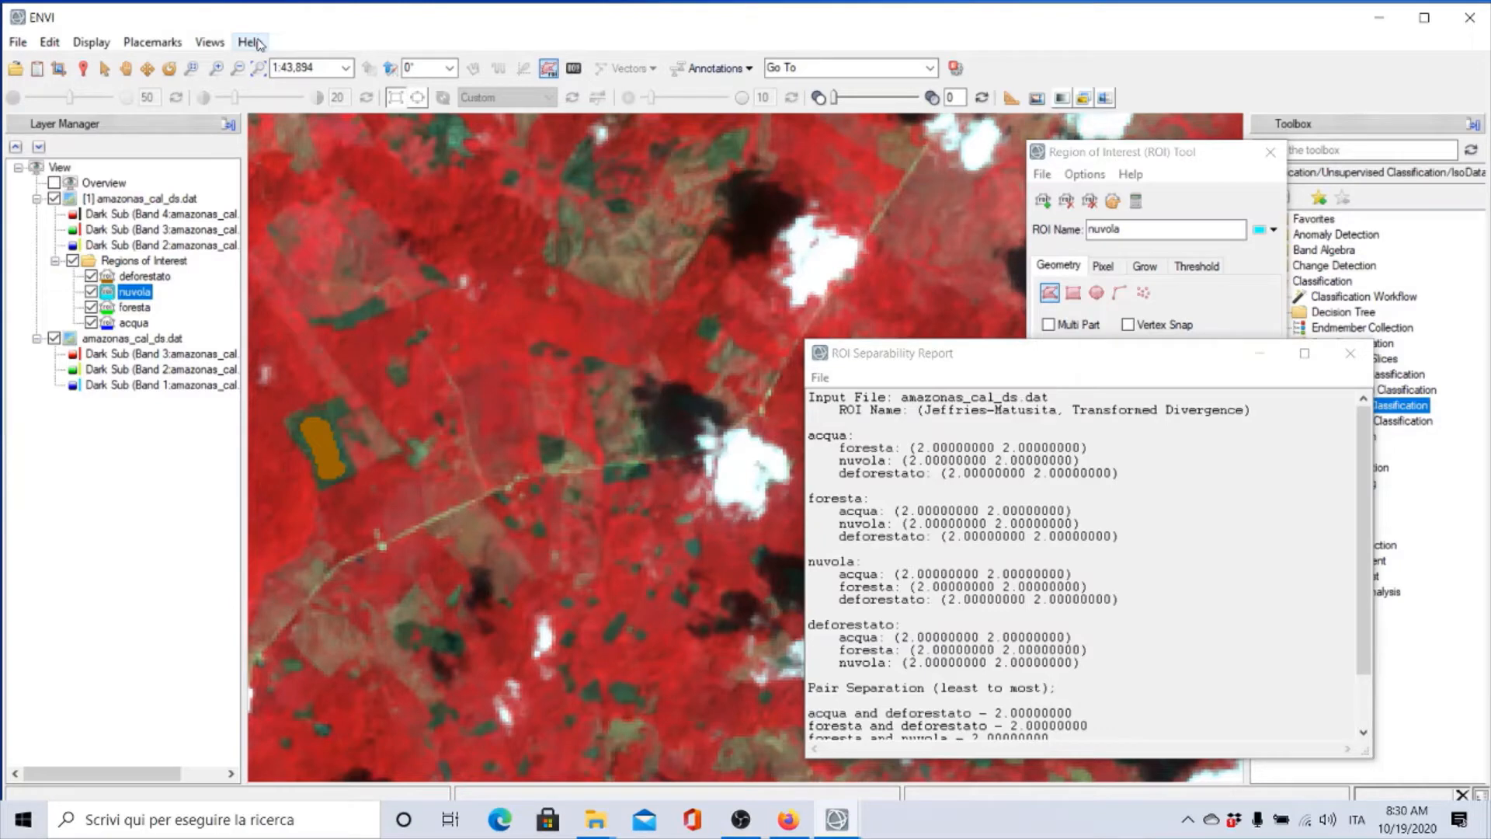
# Step: Open the ENVI help contents in the browser and search the help index for "roi separability"
pyautogui.click(258, 42)
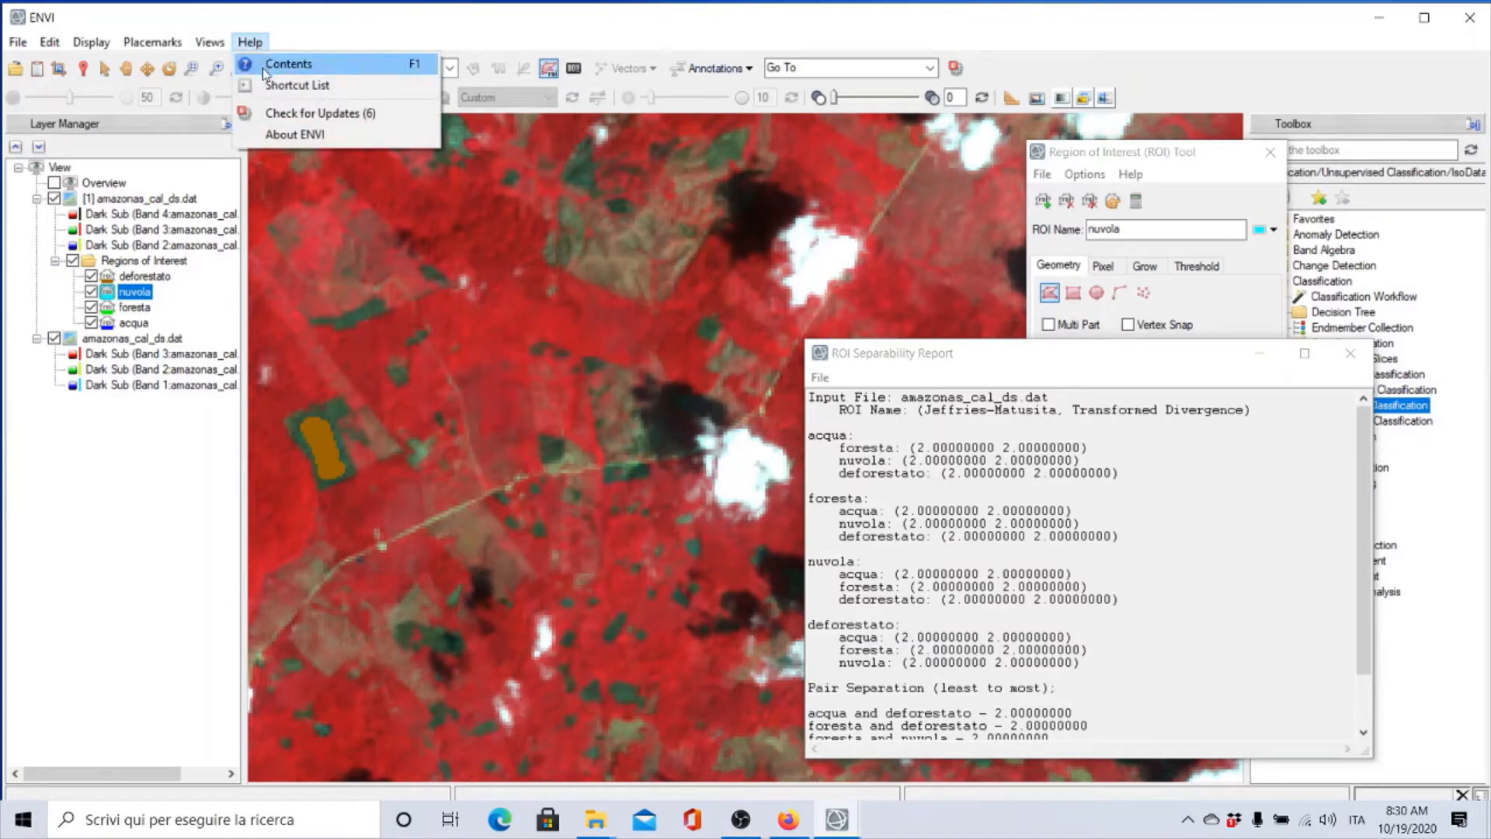
pyautogui.click(262, 67)
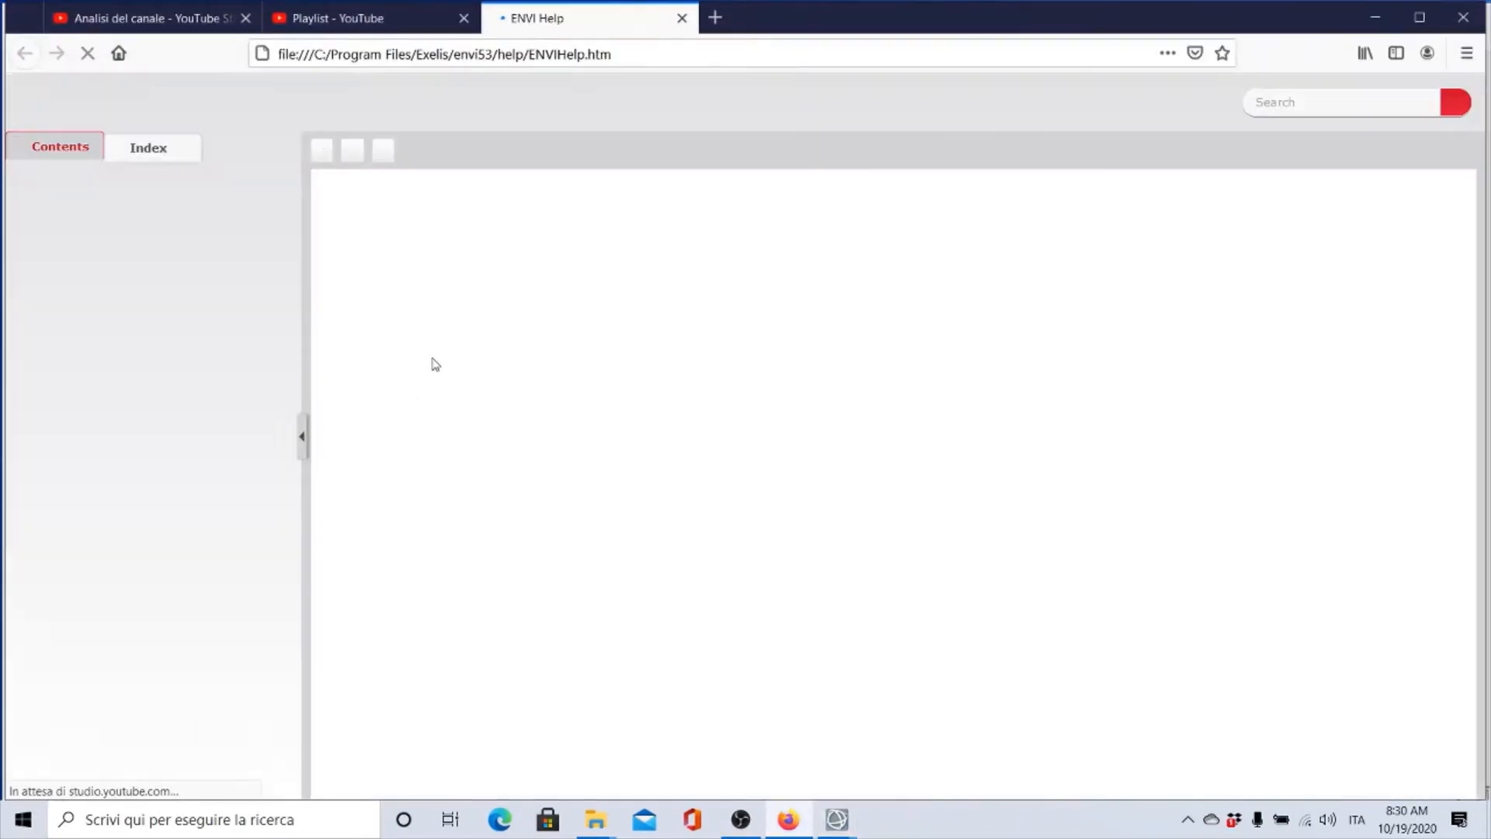
pyautogui.click(142, 155)
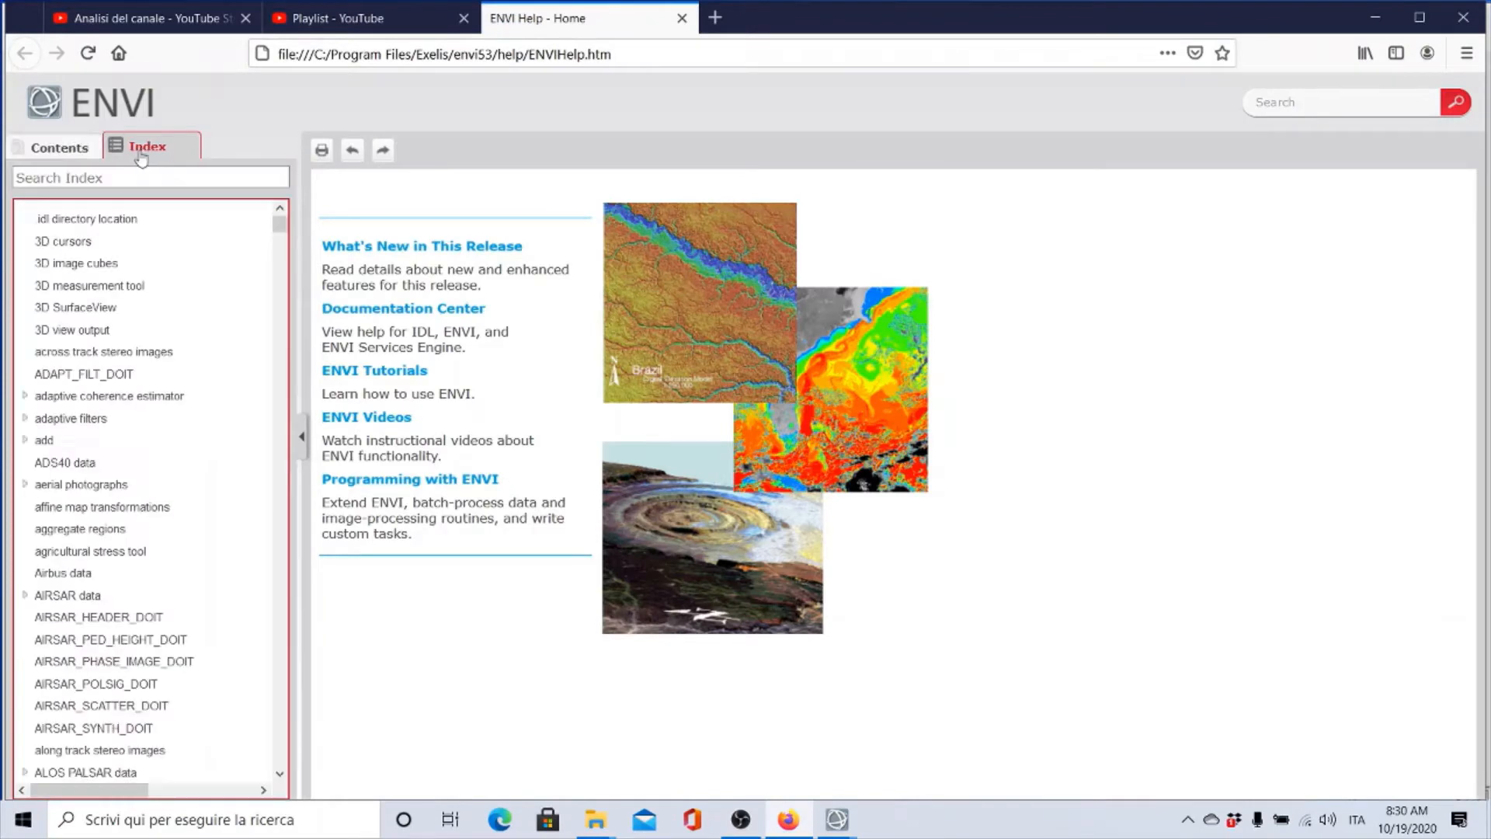
pyautogui.click(122, 174)
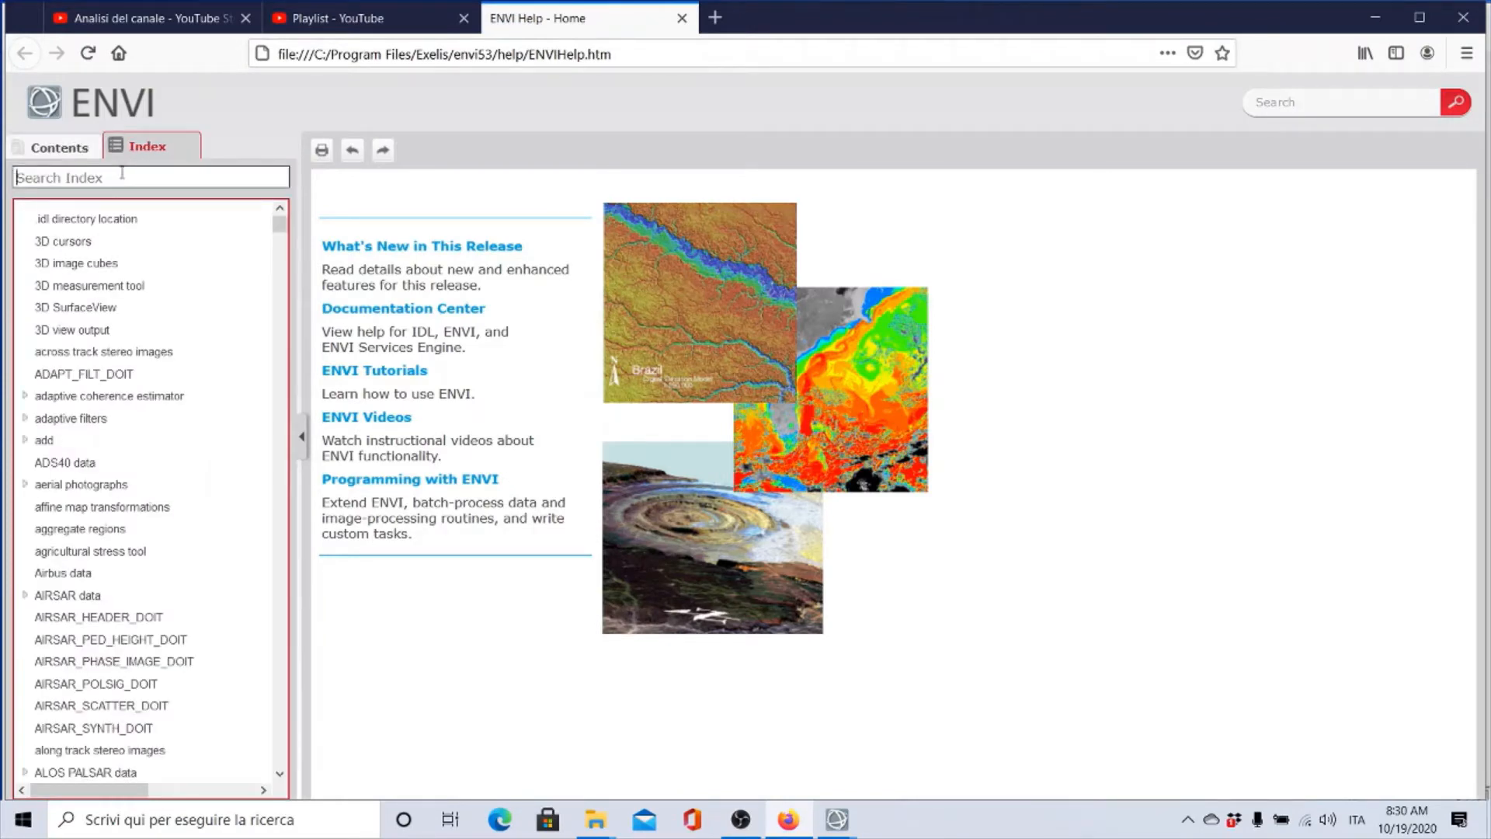
pyautogui.write('roi sepa')
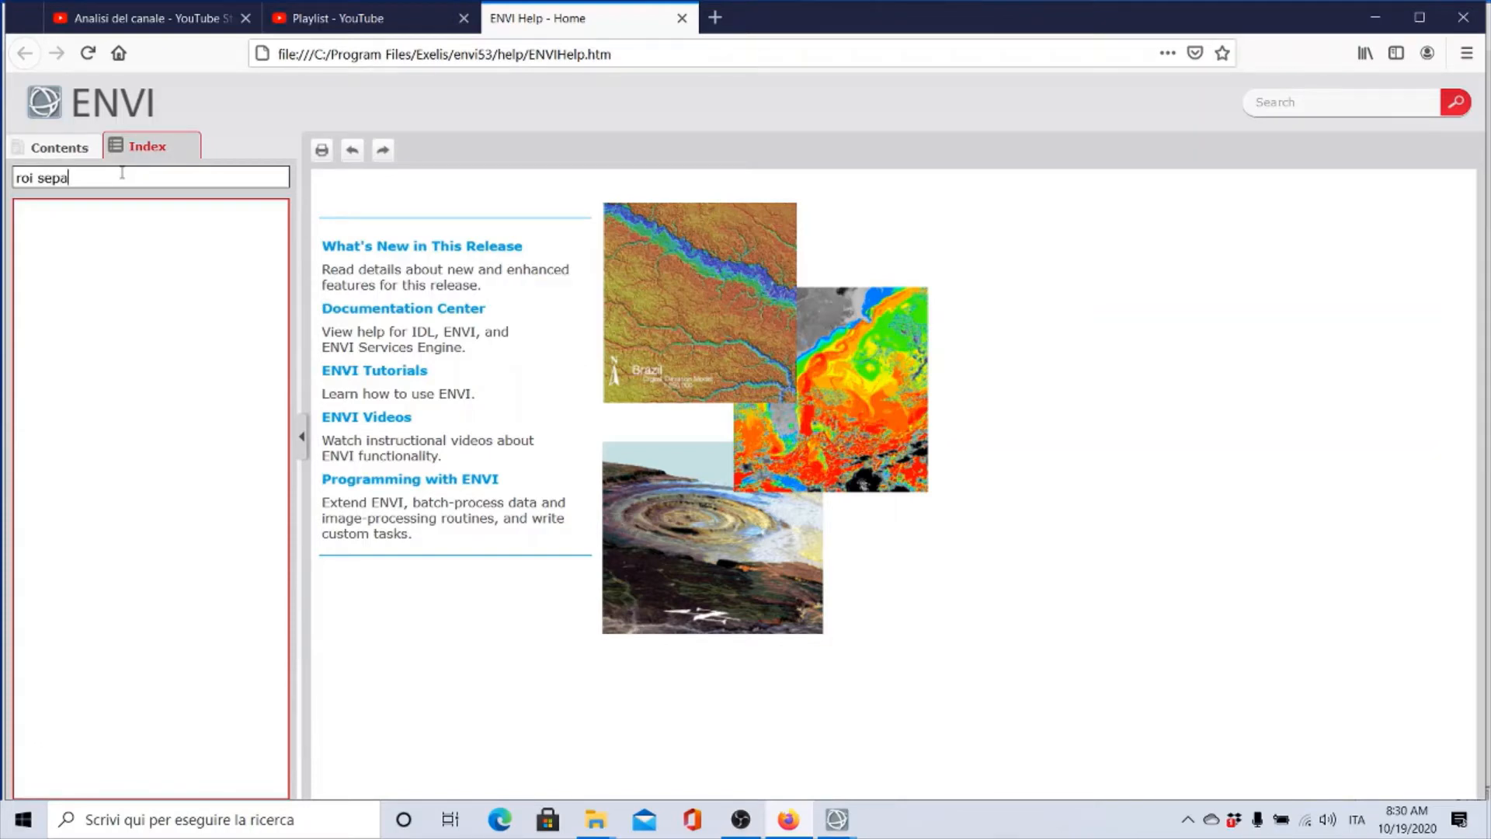
pyautogui.write('rability')
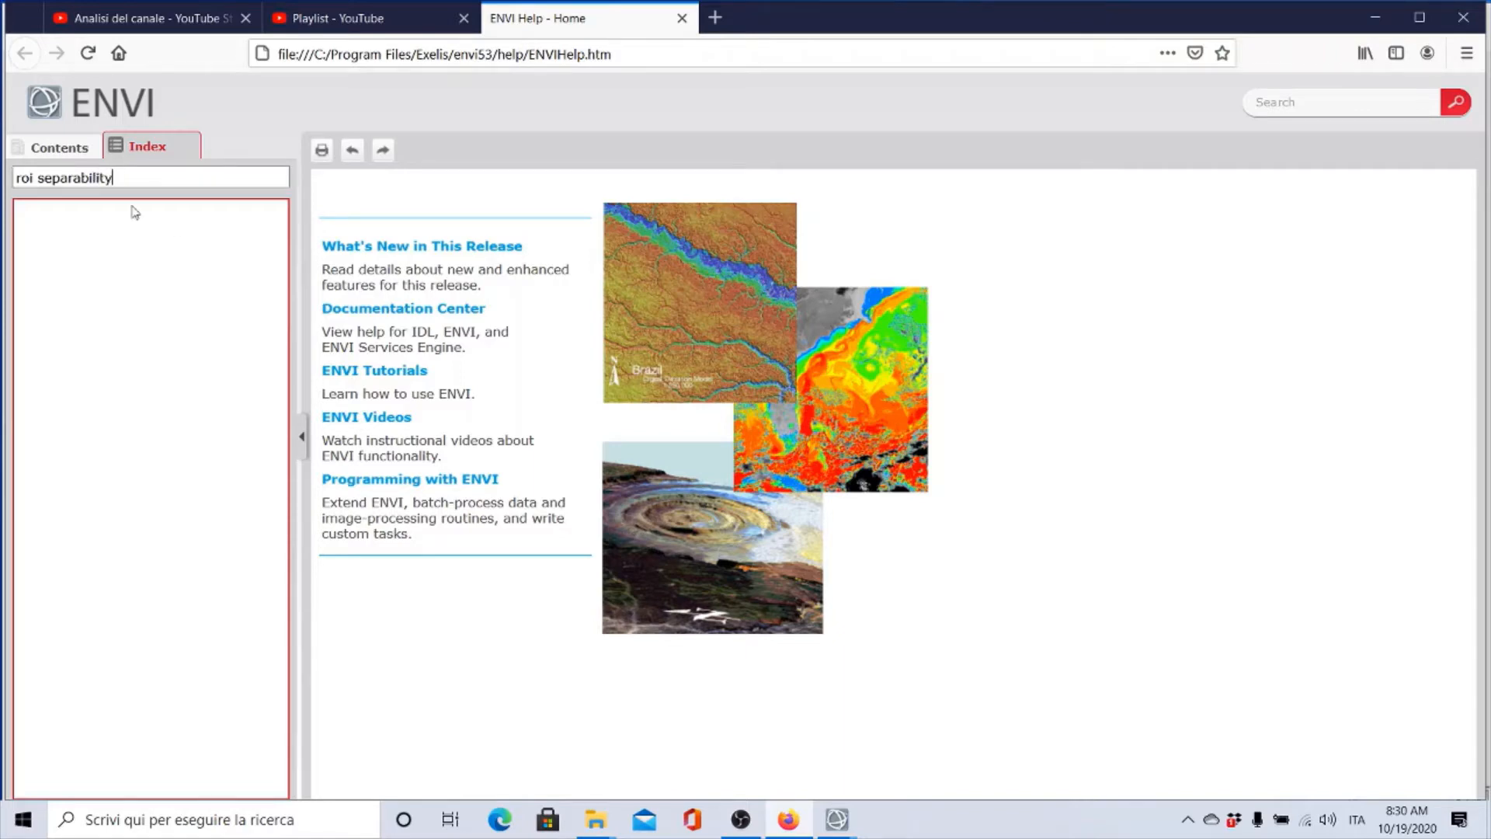
# Step: Shorten the help index search to "separability"
pyautogui.hotkey('ctrl', 'Left')
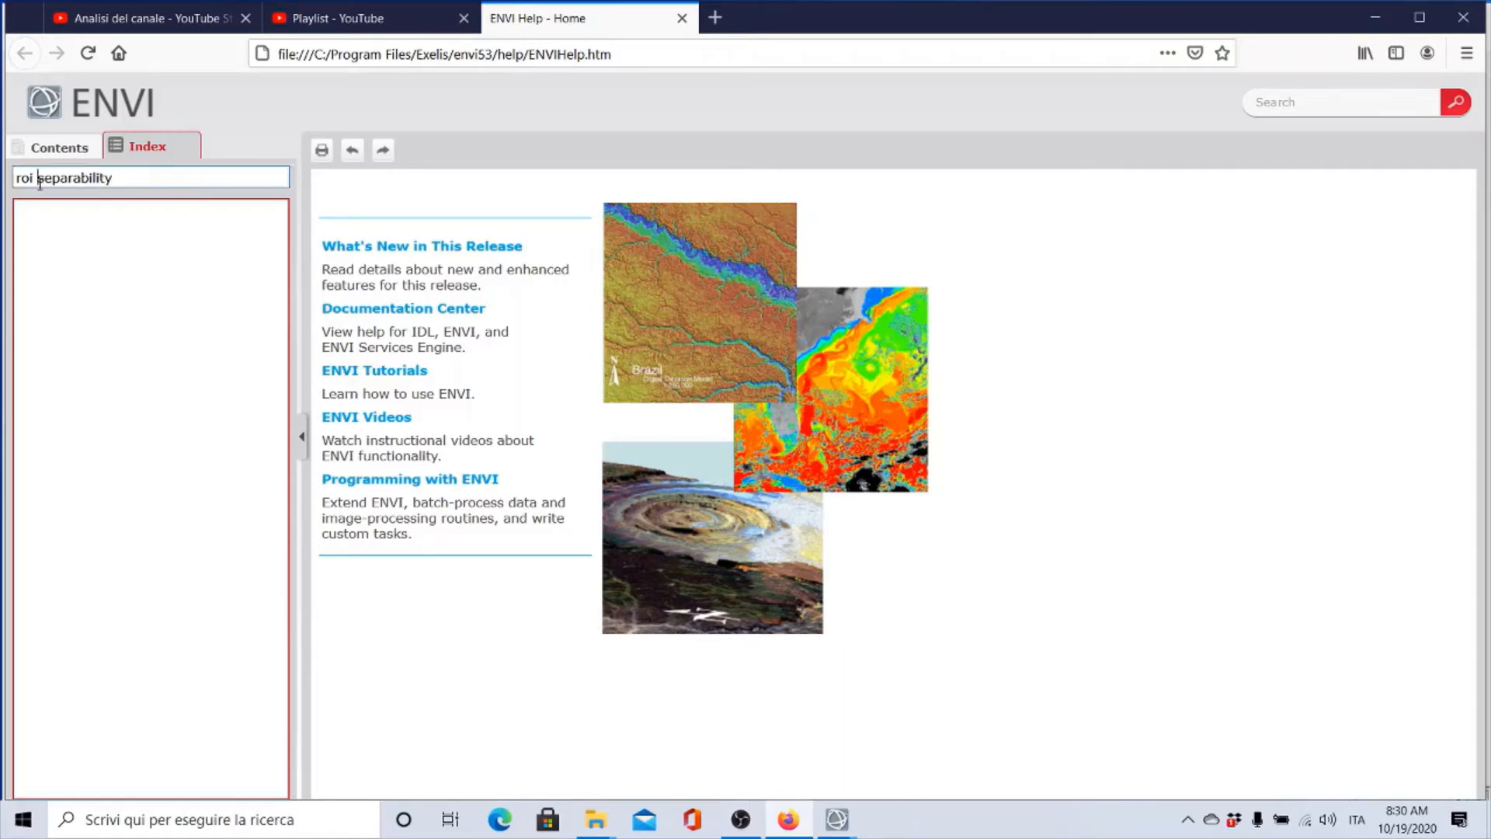
pyautogui.press('BackSpace')
pyautogui.press('BackSpace')
pyautogui.press('BackSpace')
pyautogui.press('BackSpace')
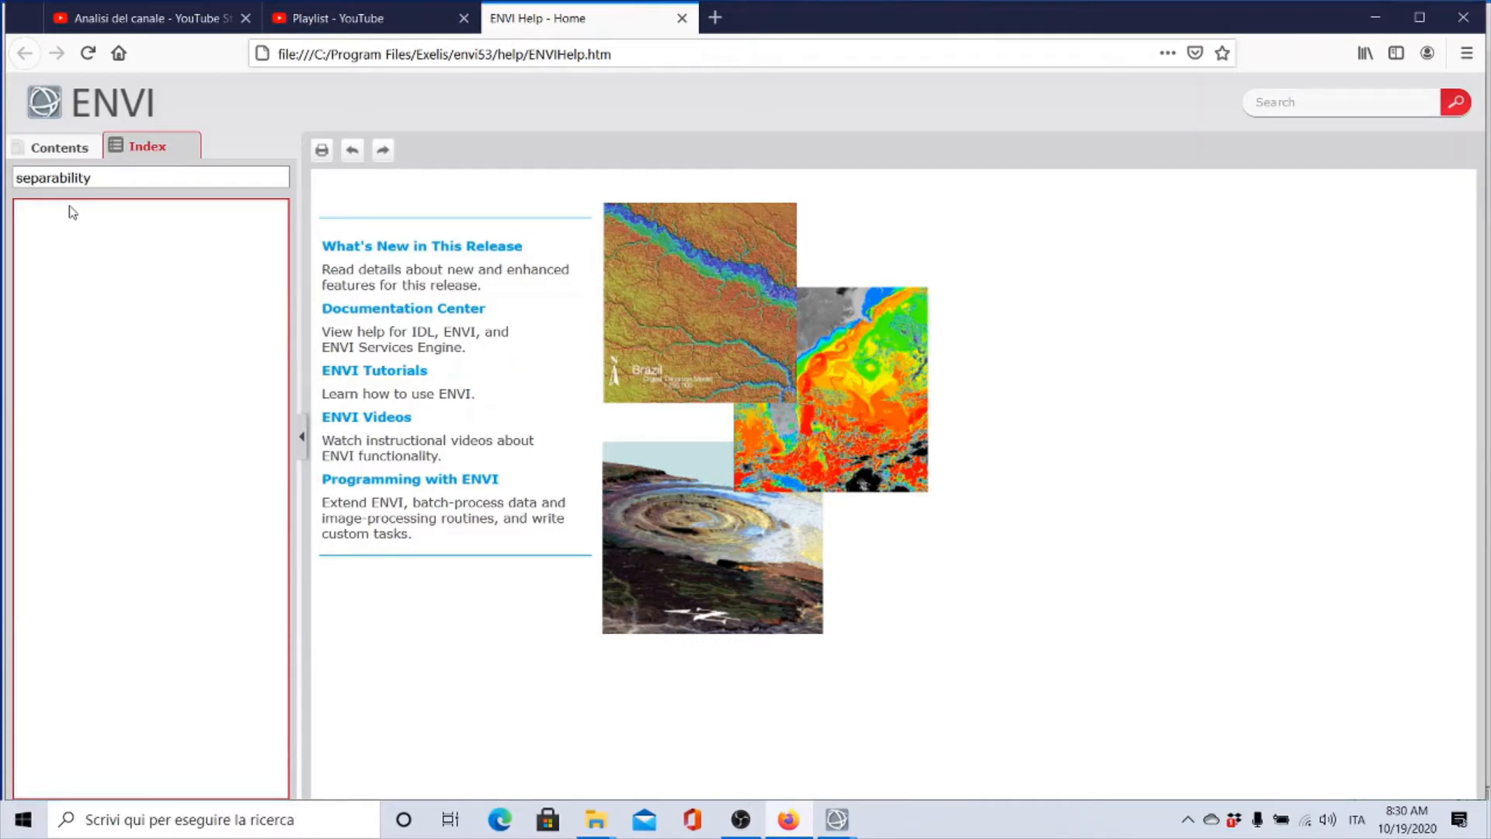
# Step: Replace the help index search term with "roi"
pyautogui.click(119, 172)
pyautogui.moveTo(110, 181); pyautogui.dragTo(16, 177)
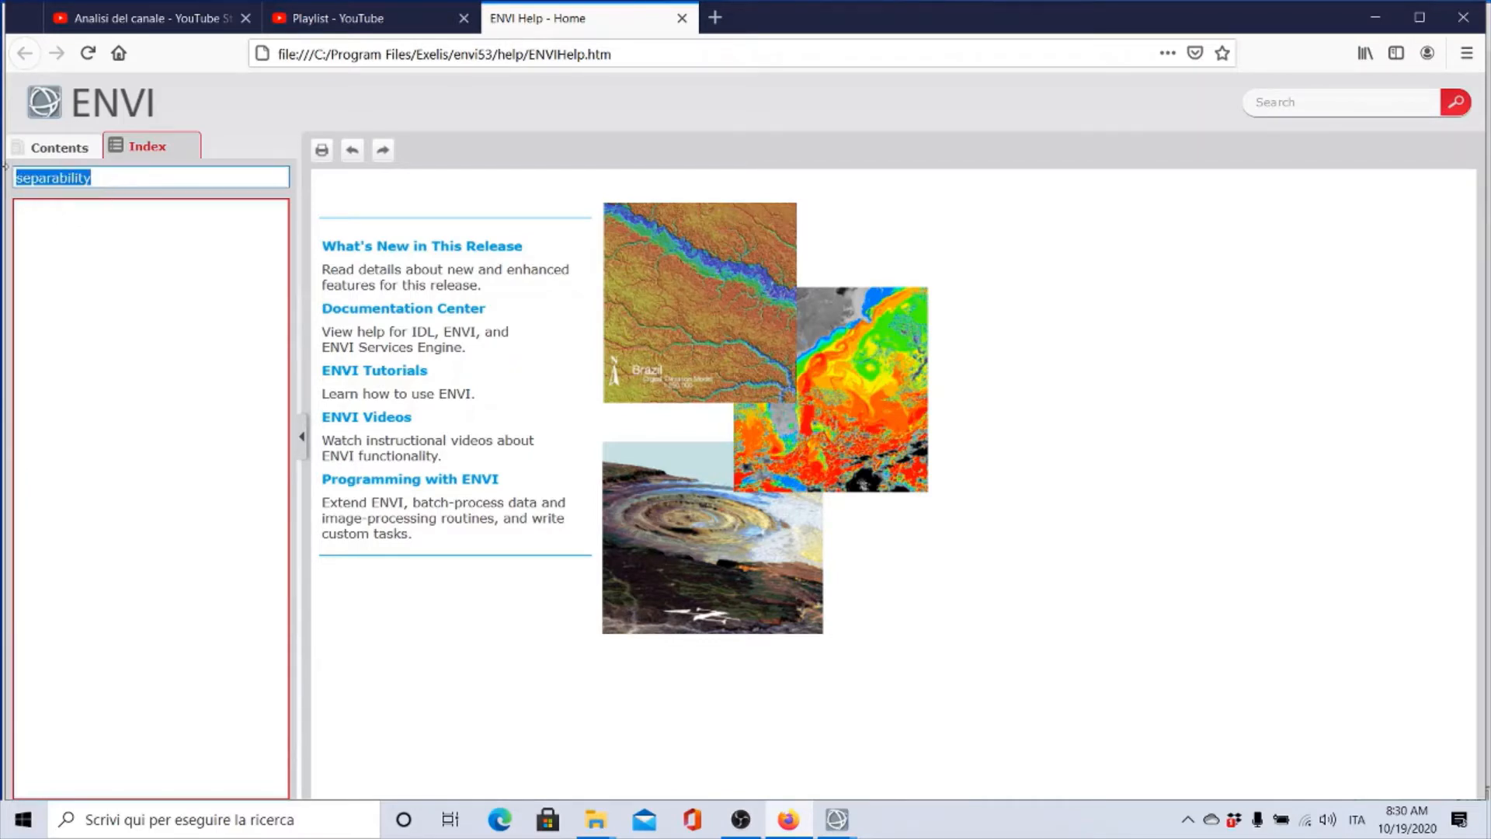
pyautogui.write('roi')
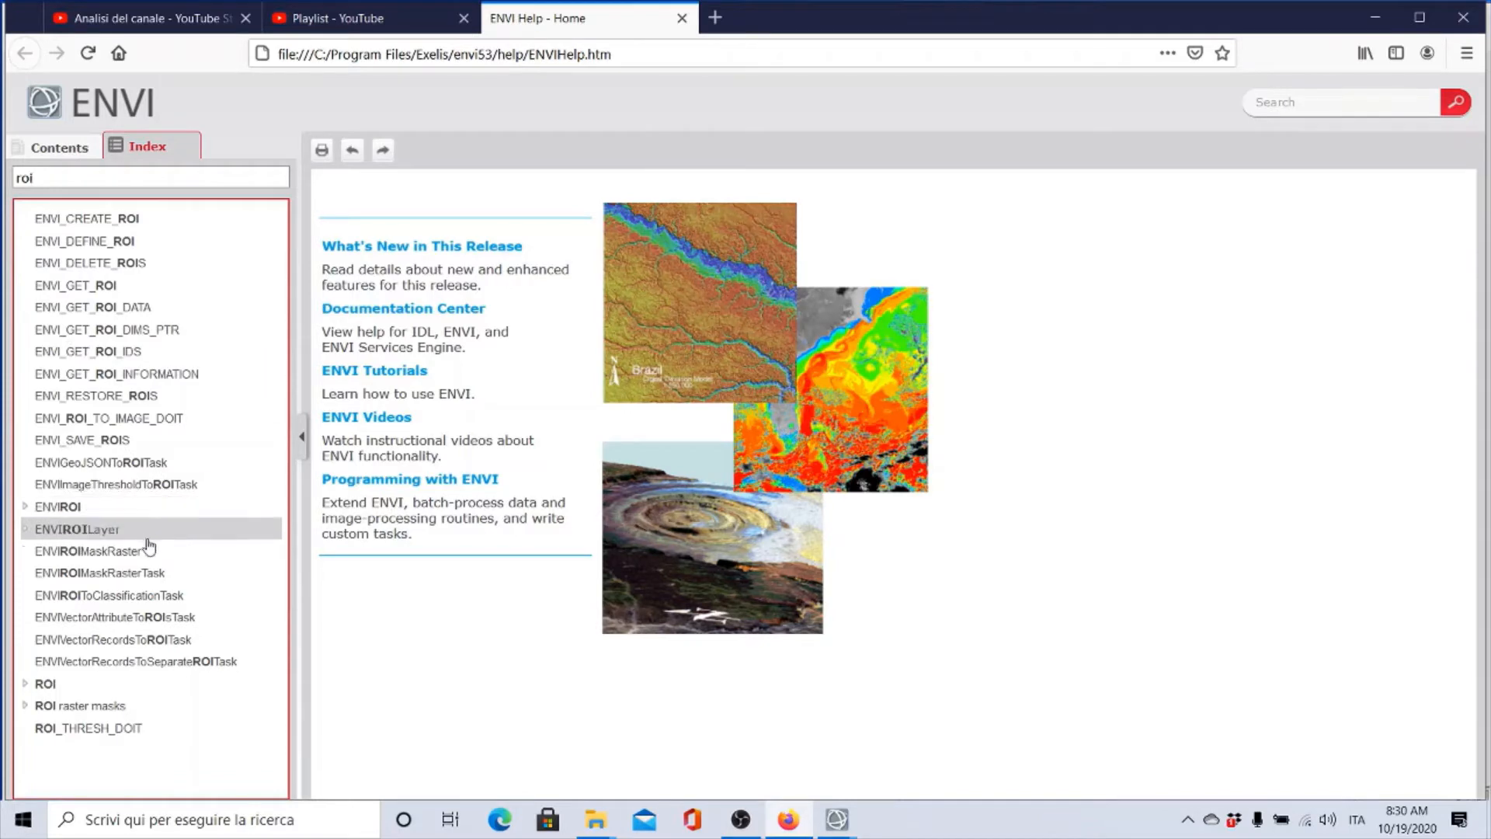
# Step: Switch to ENVI to check the measure names in the ROI Separability Report, then search the help index for "matsu"
pyautogui.doubleClick(39, 177)
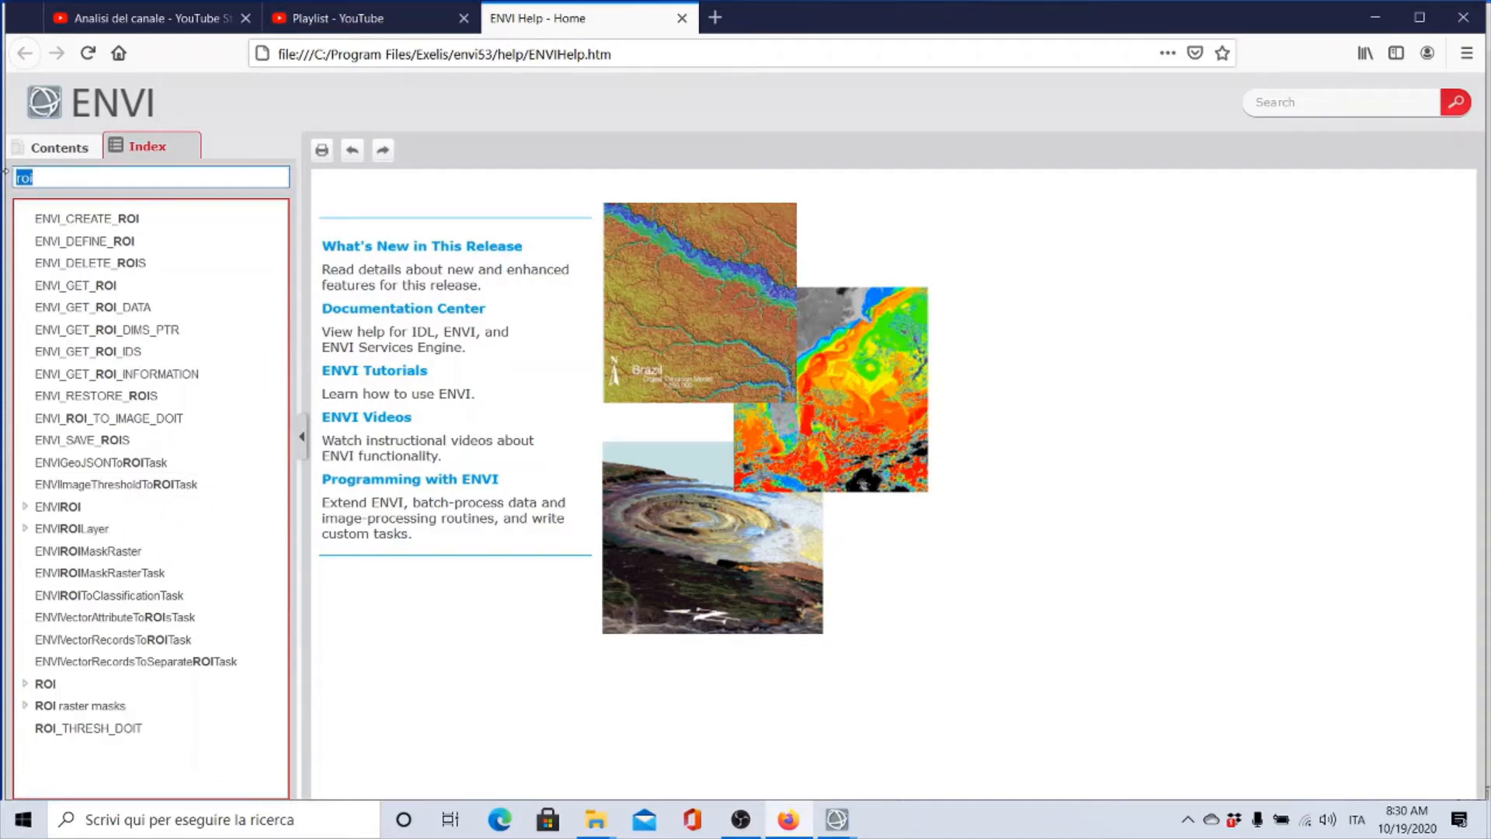
pyautogui.click(1371, 15)
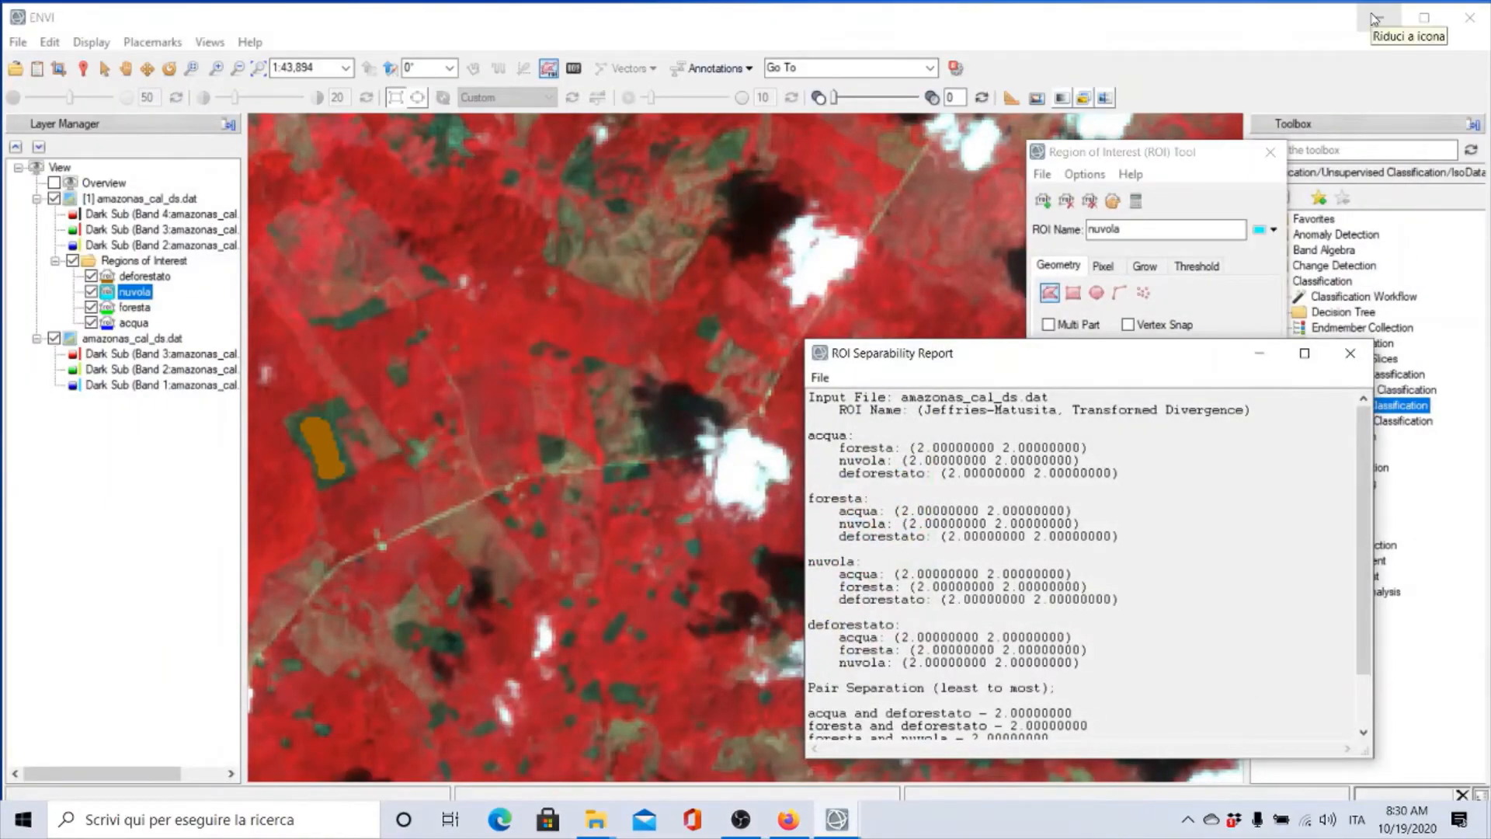
pyautogui.click(1319, 73)
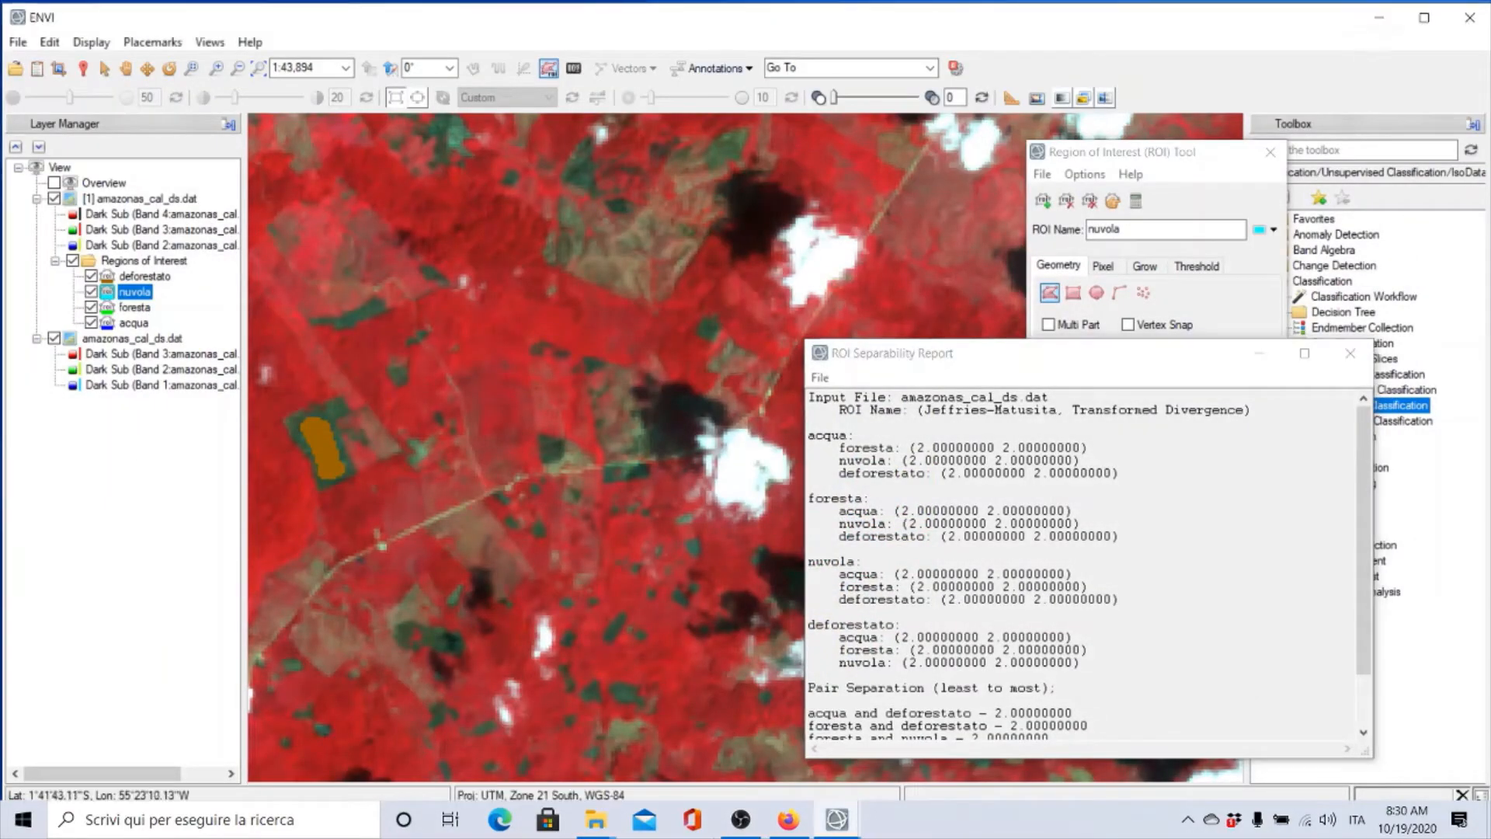
pyautogui.click(789, 819)
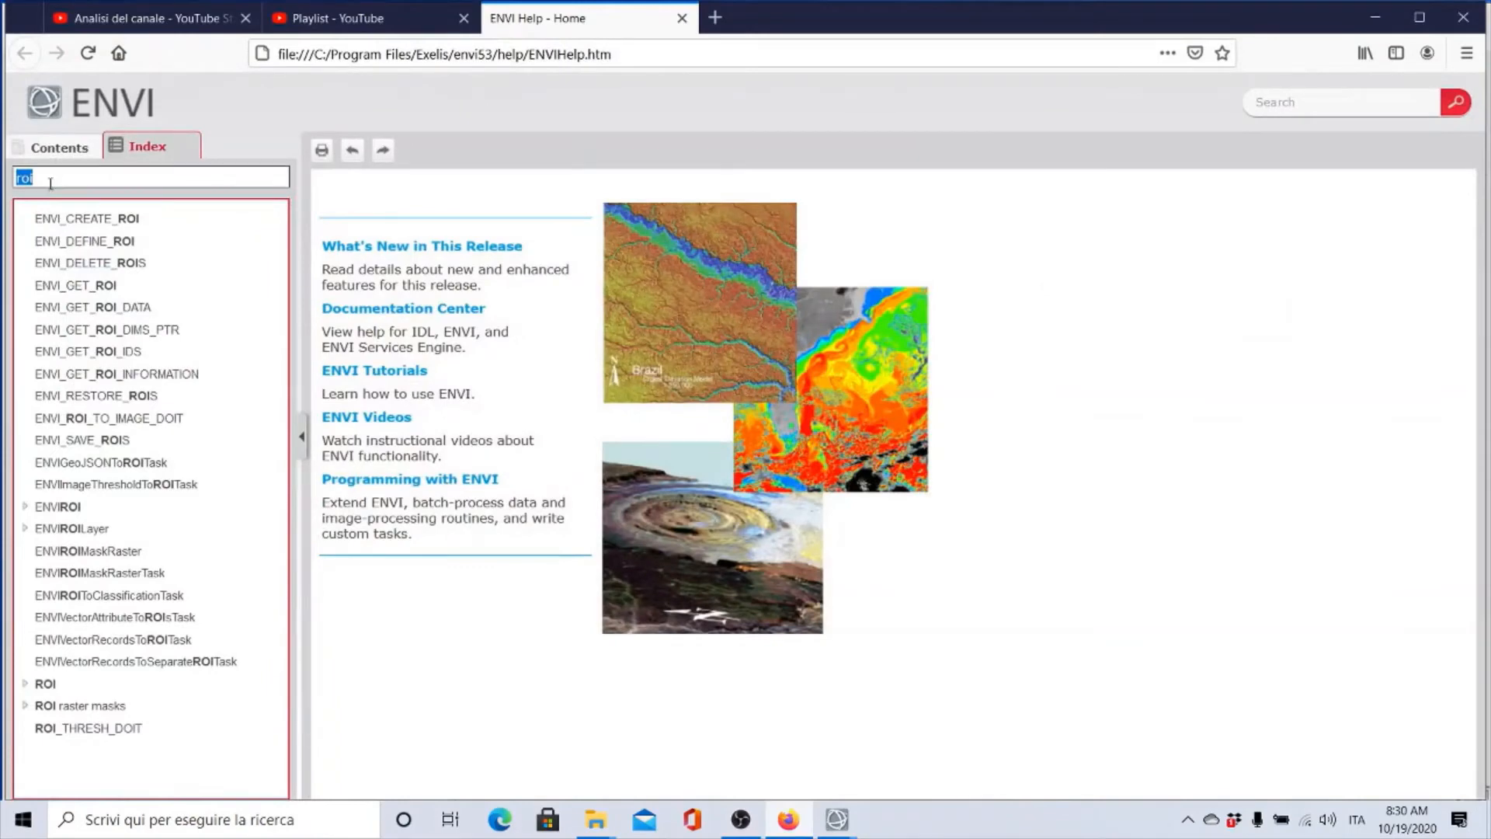
pyautogui.moveTo(48, 183); pyautogui.dragTo(19, 175)
pyautogui.write('matsu')
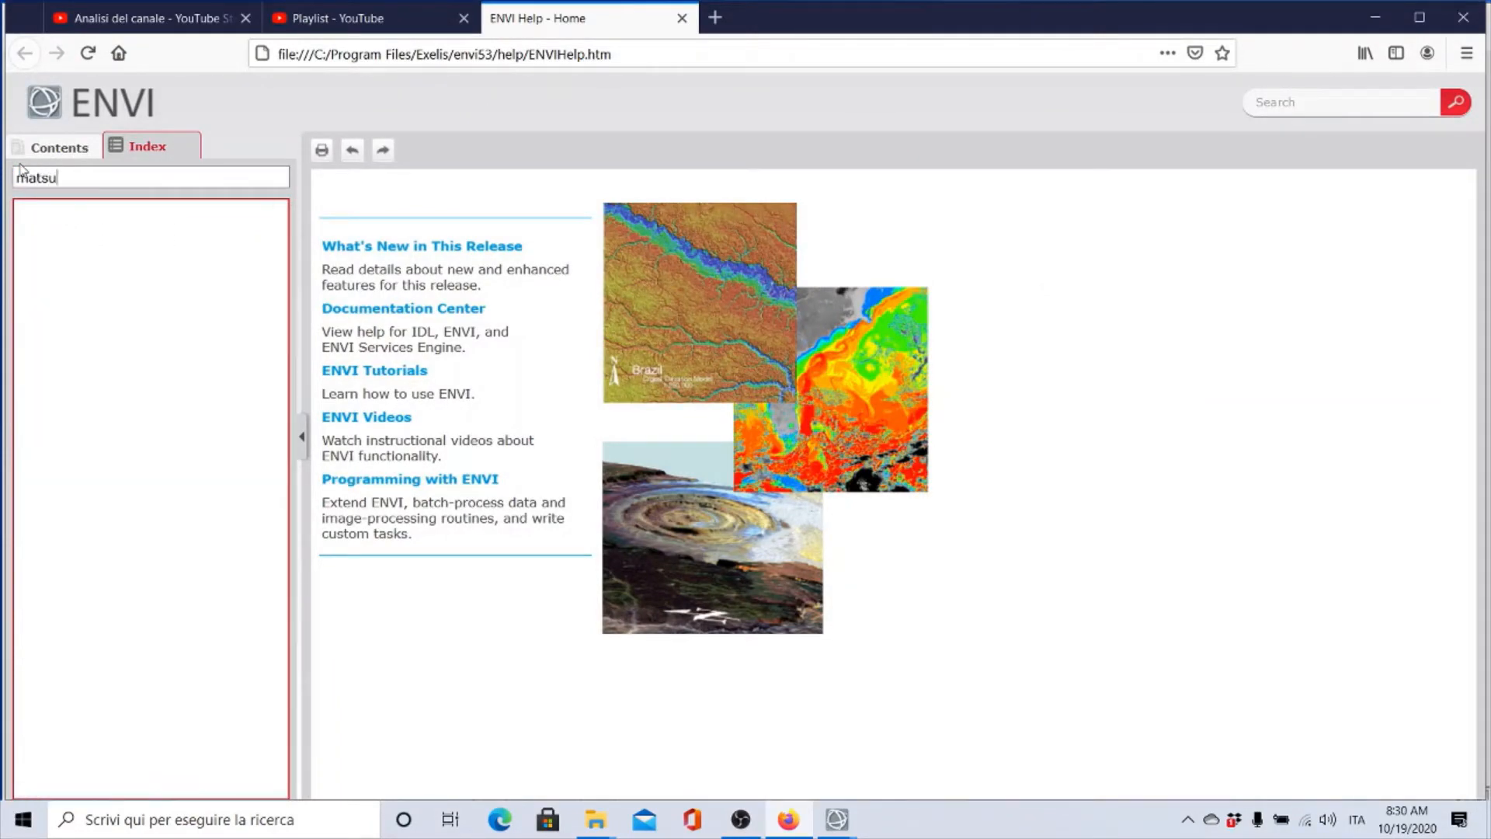
# Step: Clear the index search term and search for "sepa" instead
pyautogui.press('BackSpace')
pyautogui.press('BackSpace')
pyautogui.press('BackSpace')
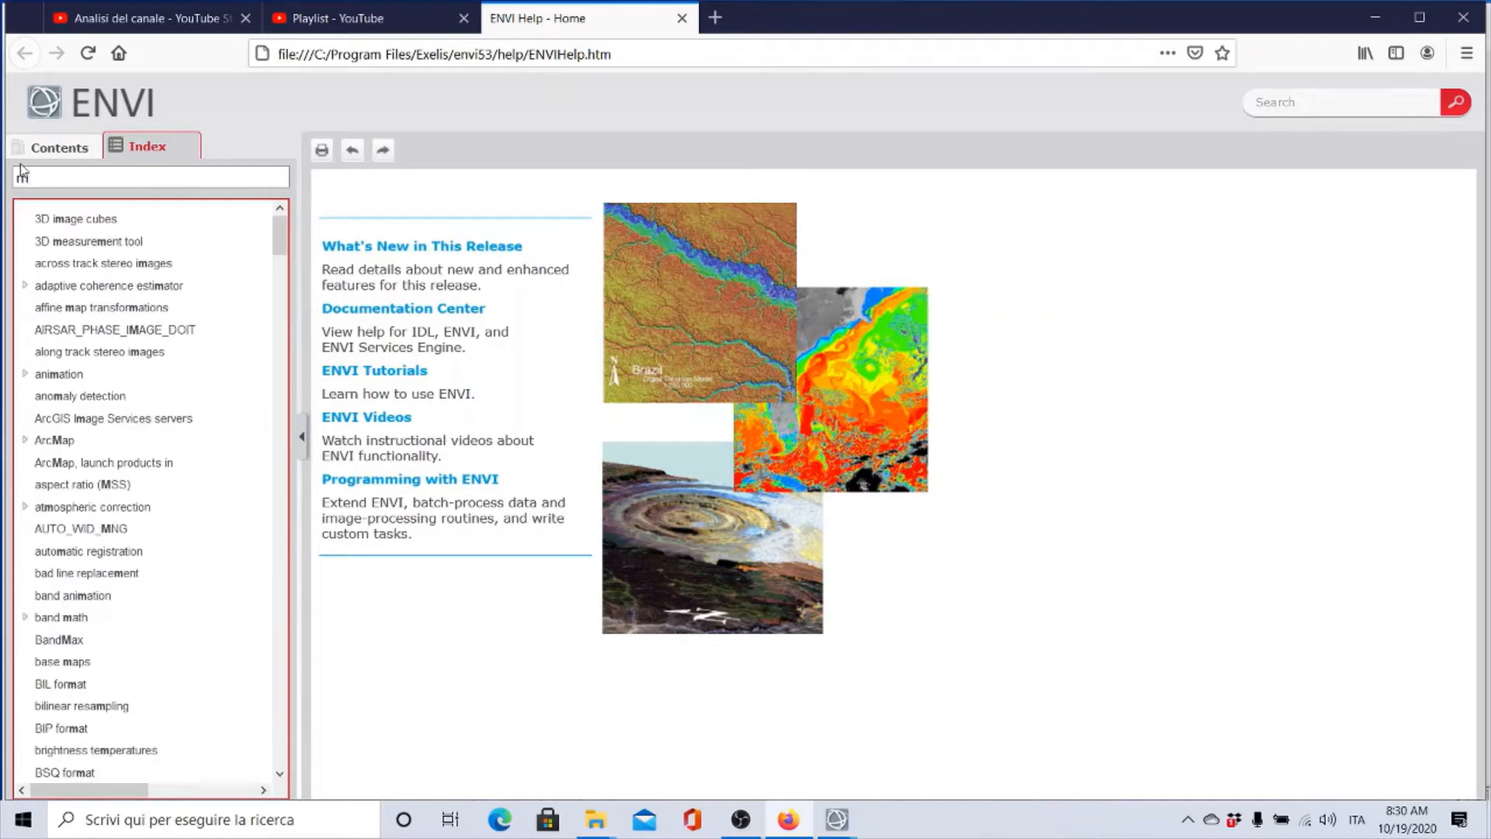
pyautogui.press('BackSpace')
pyautogui.press('BackSpace')
pyautogui.write('sepa')
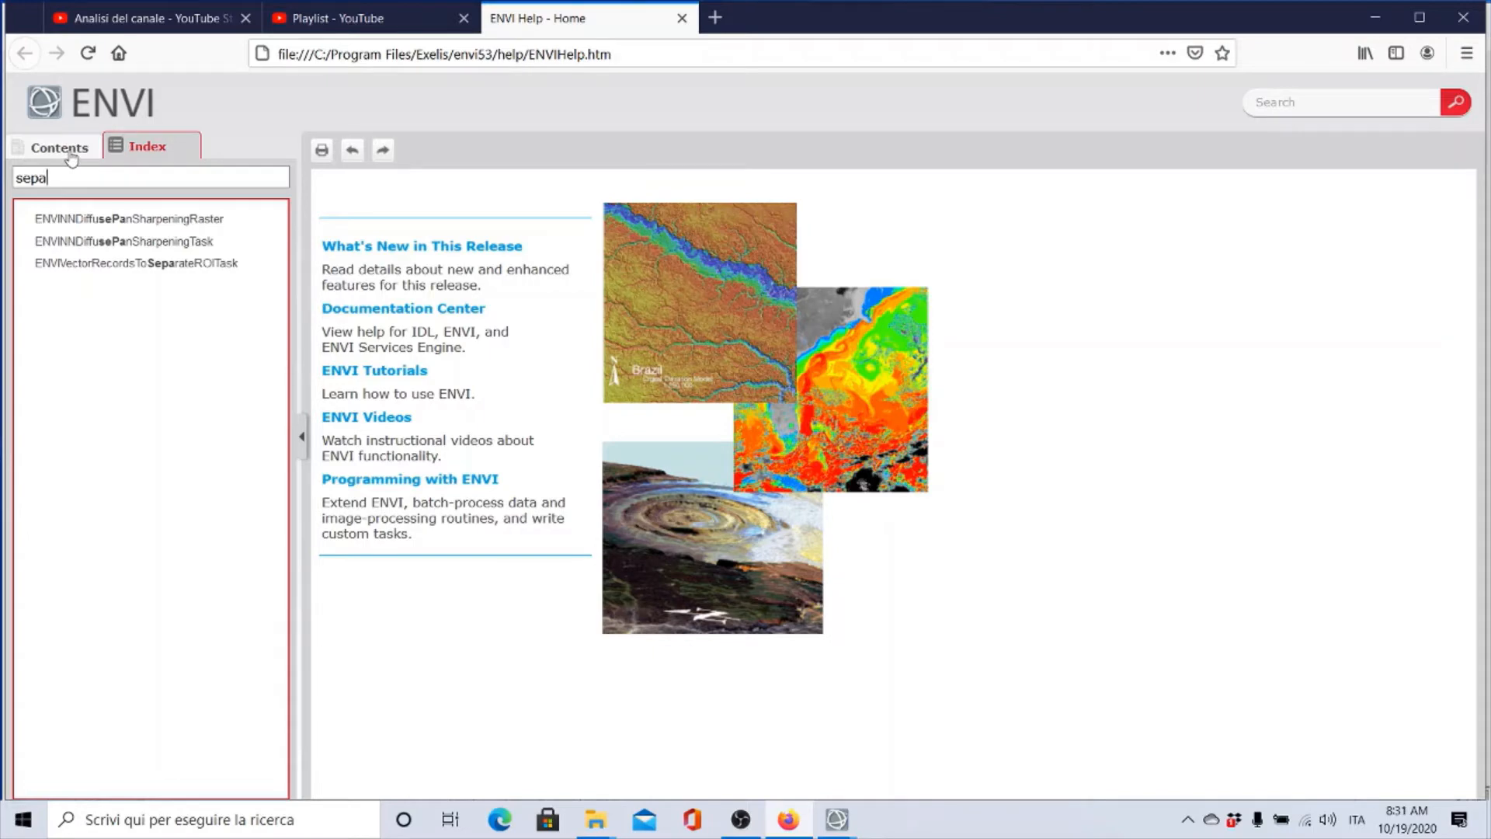
# Step: Replace the index search term with "roi tool"
pyautogui.press('BackSpace')
pyautogui.press('BackSpace')
pyautogui.press('BackSpace')
pyautogui.press('BackSpace')
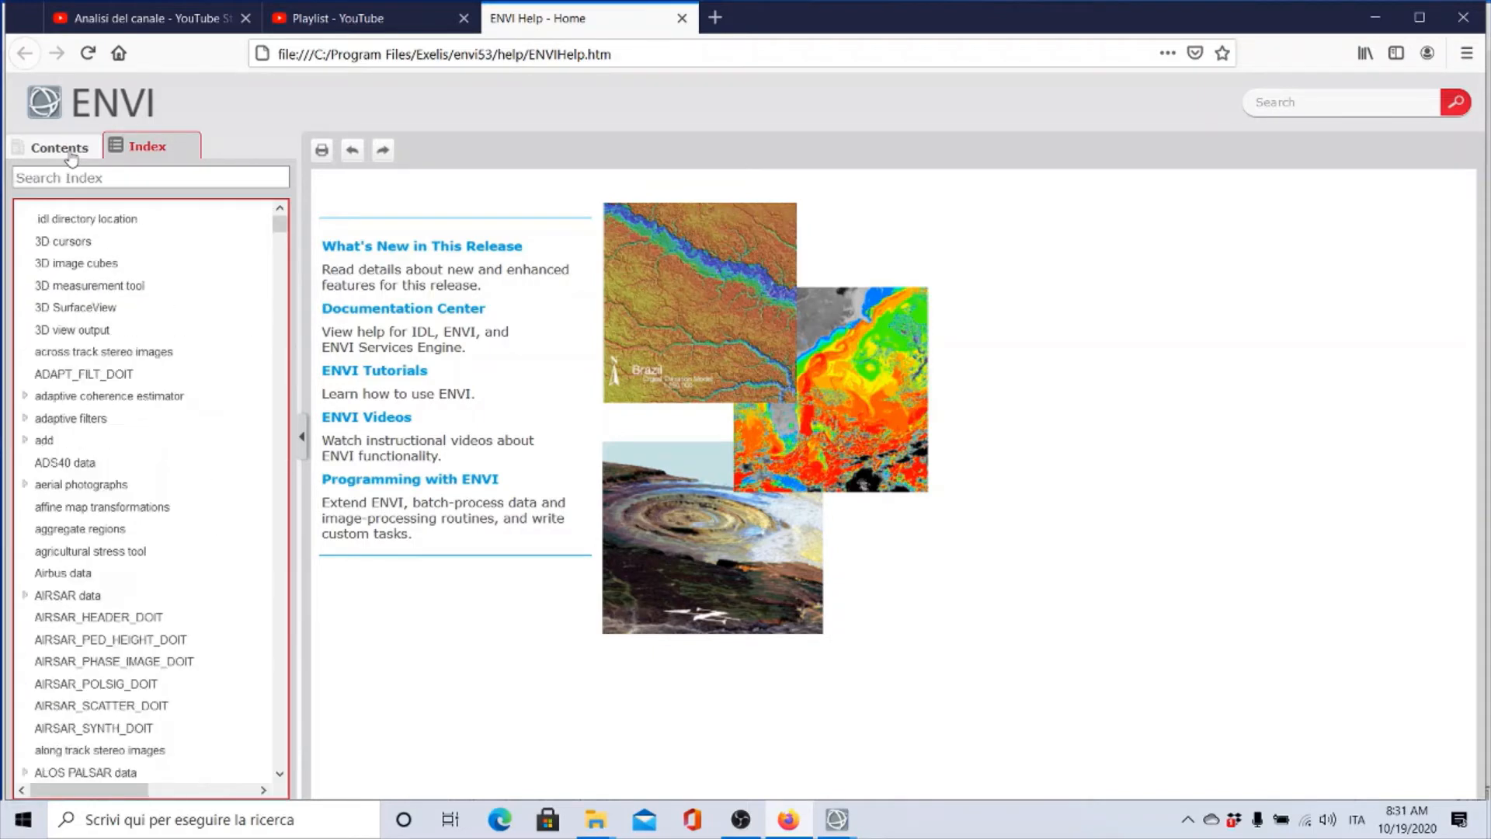
pyautogui.write('roi tool')
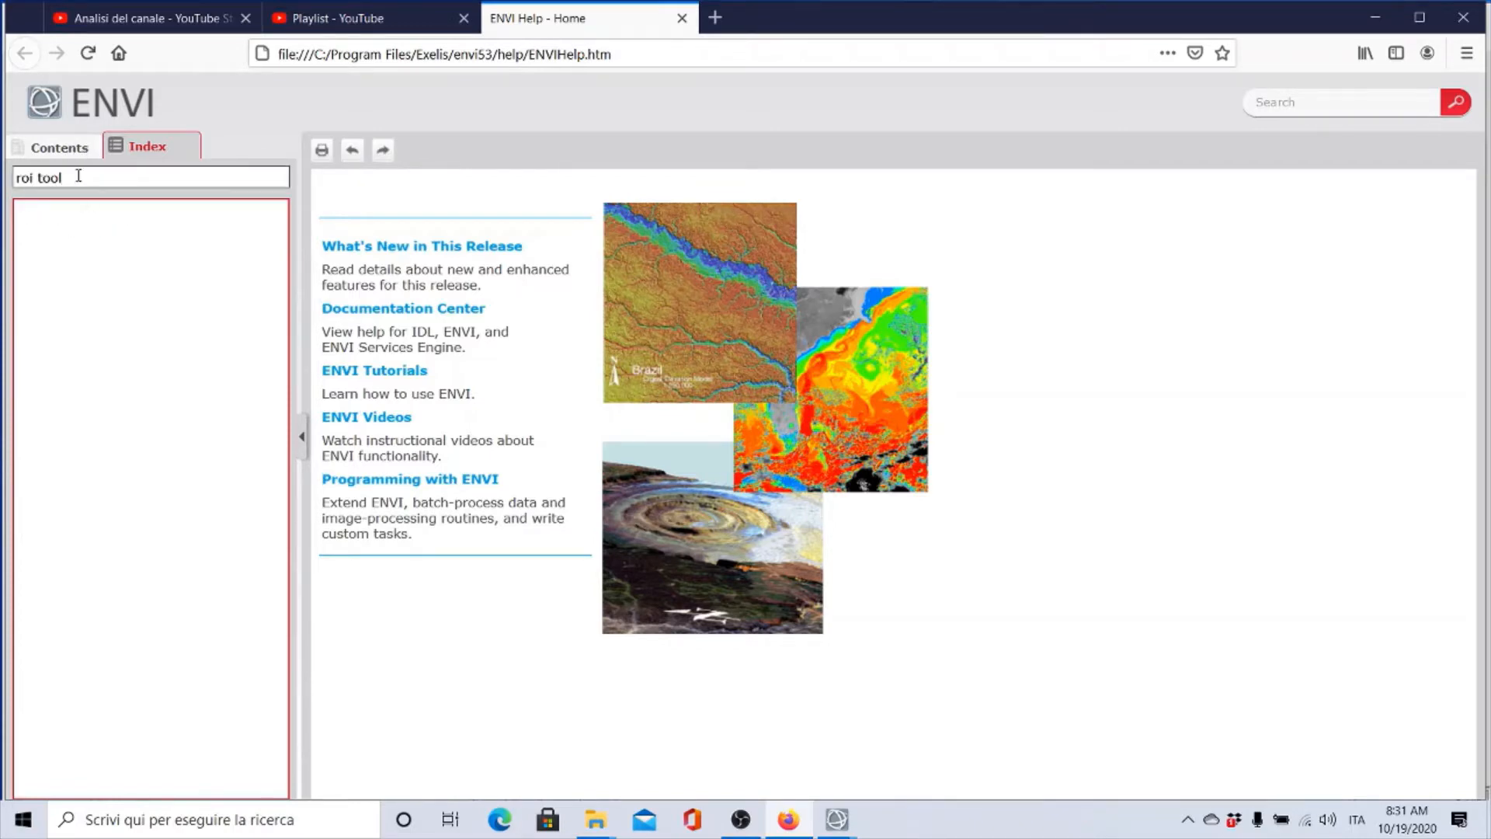
# Step: Reduce the index search term to "roi"
pyautogui.click(78, 158)
pyautogui.click(142, 147)
pyautogui.click(71, 177)
pyautogui.press('BackSpace')
pyautogui.press('BackSpace')
pyautogui.press('BackSpace')
pyautogui.press('BackSpace')
pyautogui.press('BackSpace')
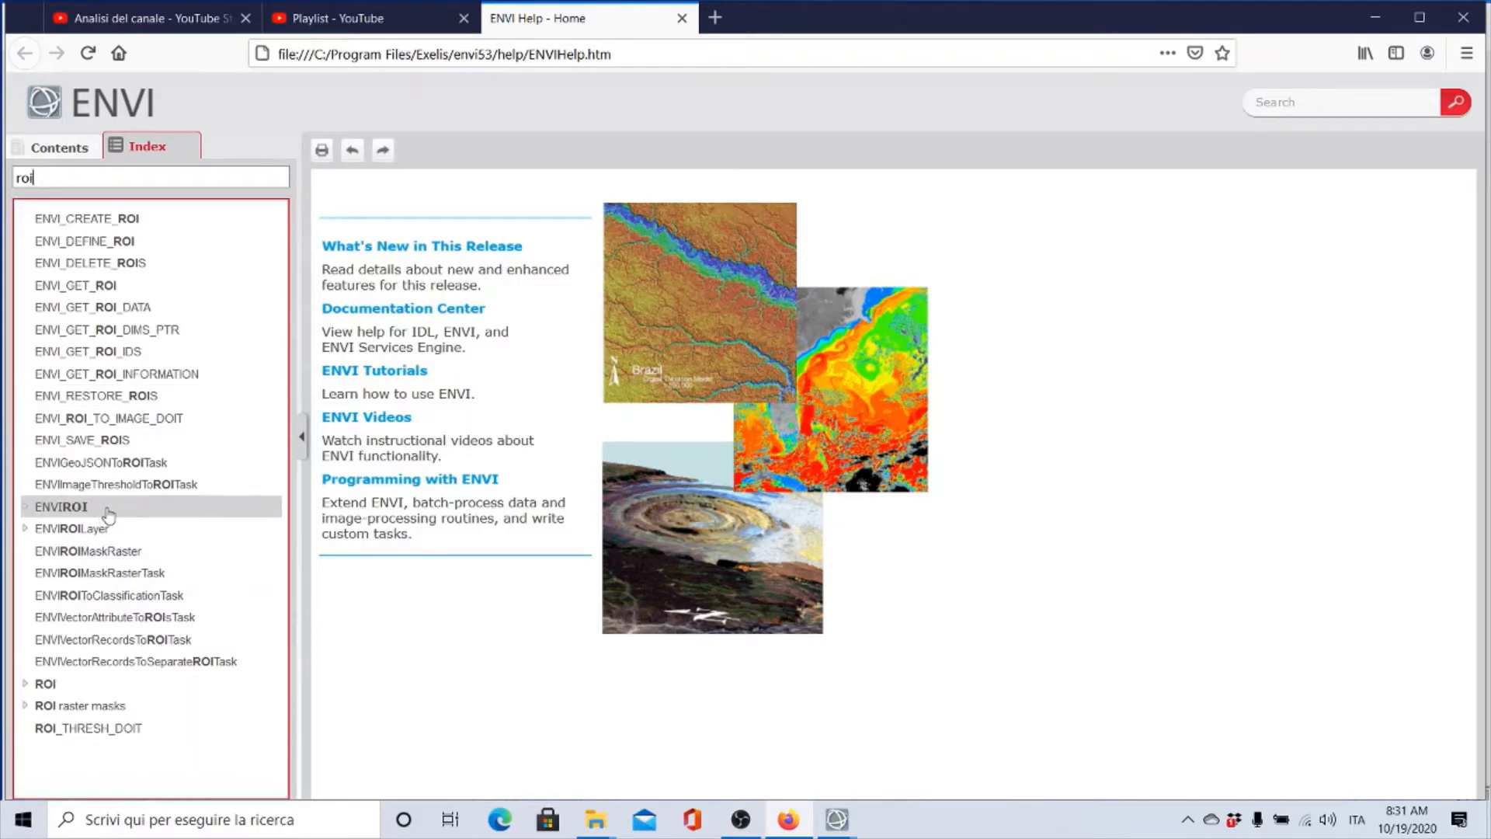
# Step: Open the separability help topic listed under the ROI index entry
pyautogui.click(40, 685)
pyautogui.scroll(-4, 159, 621)
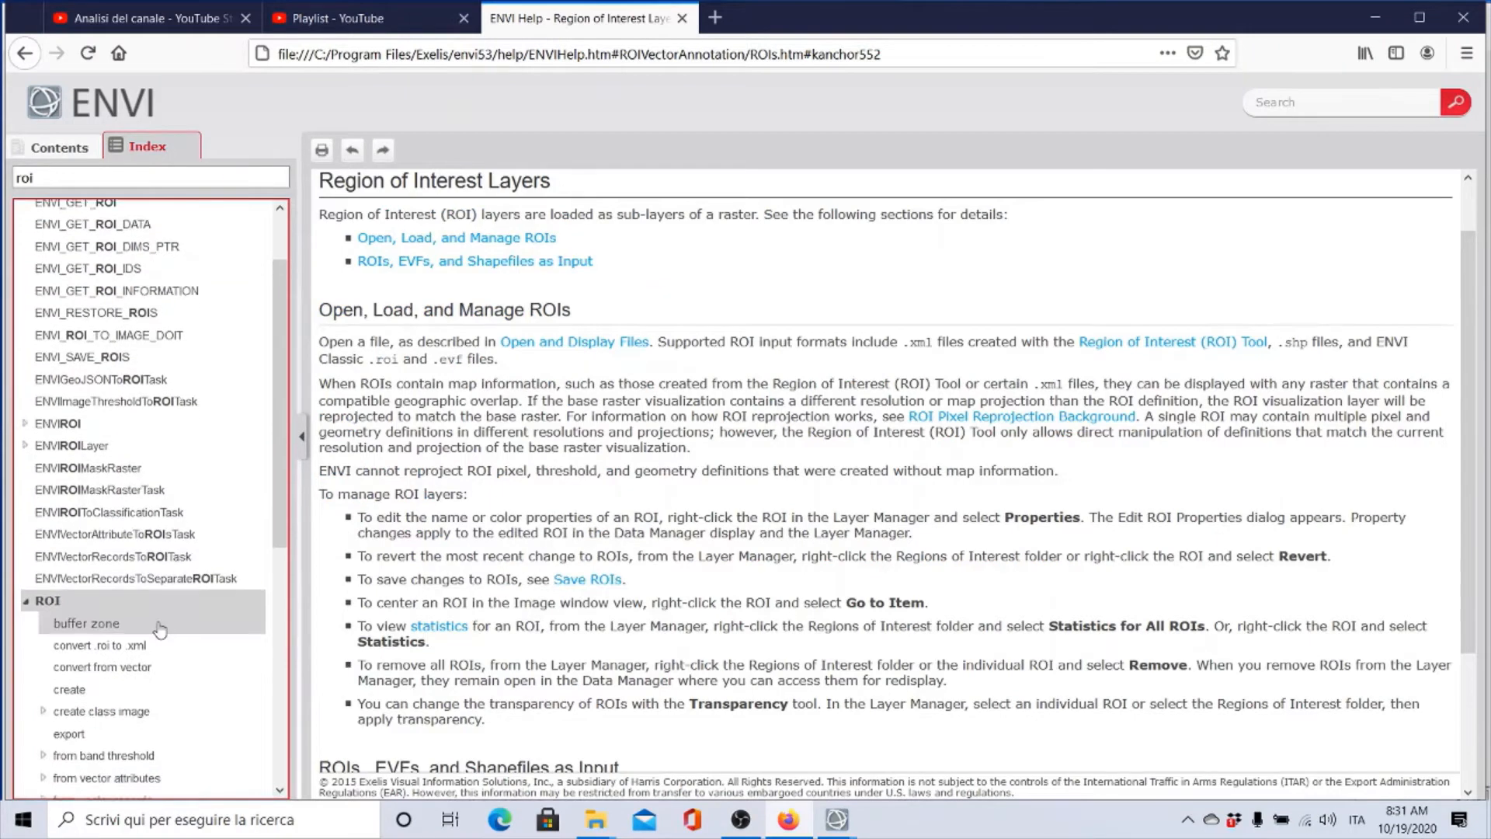
pyautogui.scroll(-3, 167, 610)
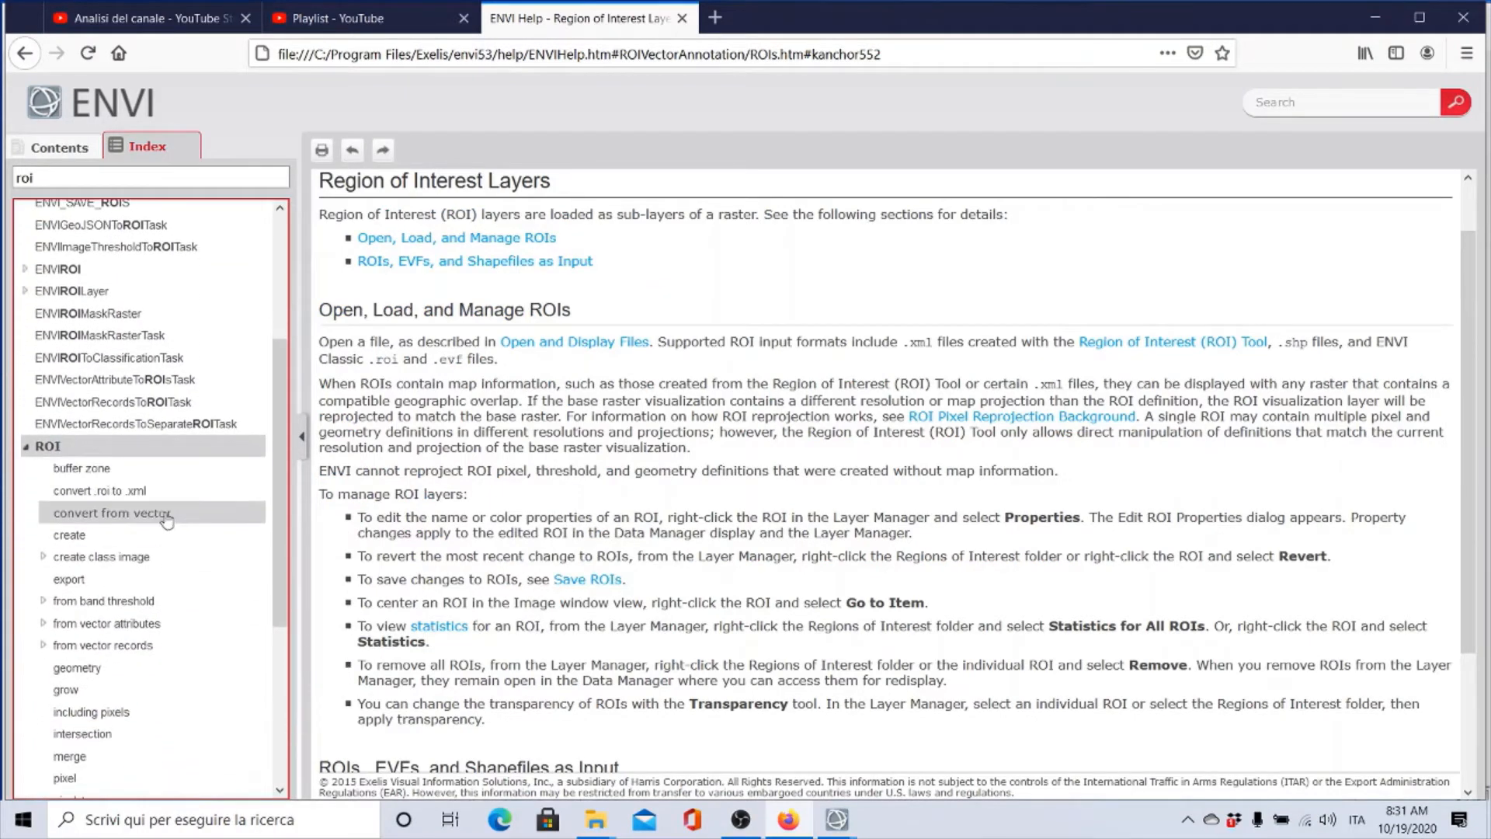
pyautogui.scroll(-4, 161, 519)
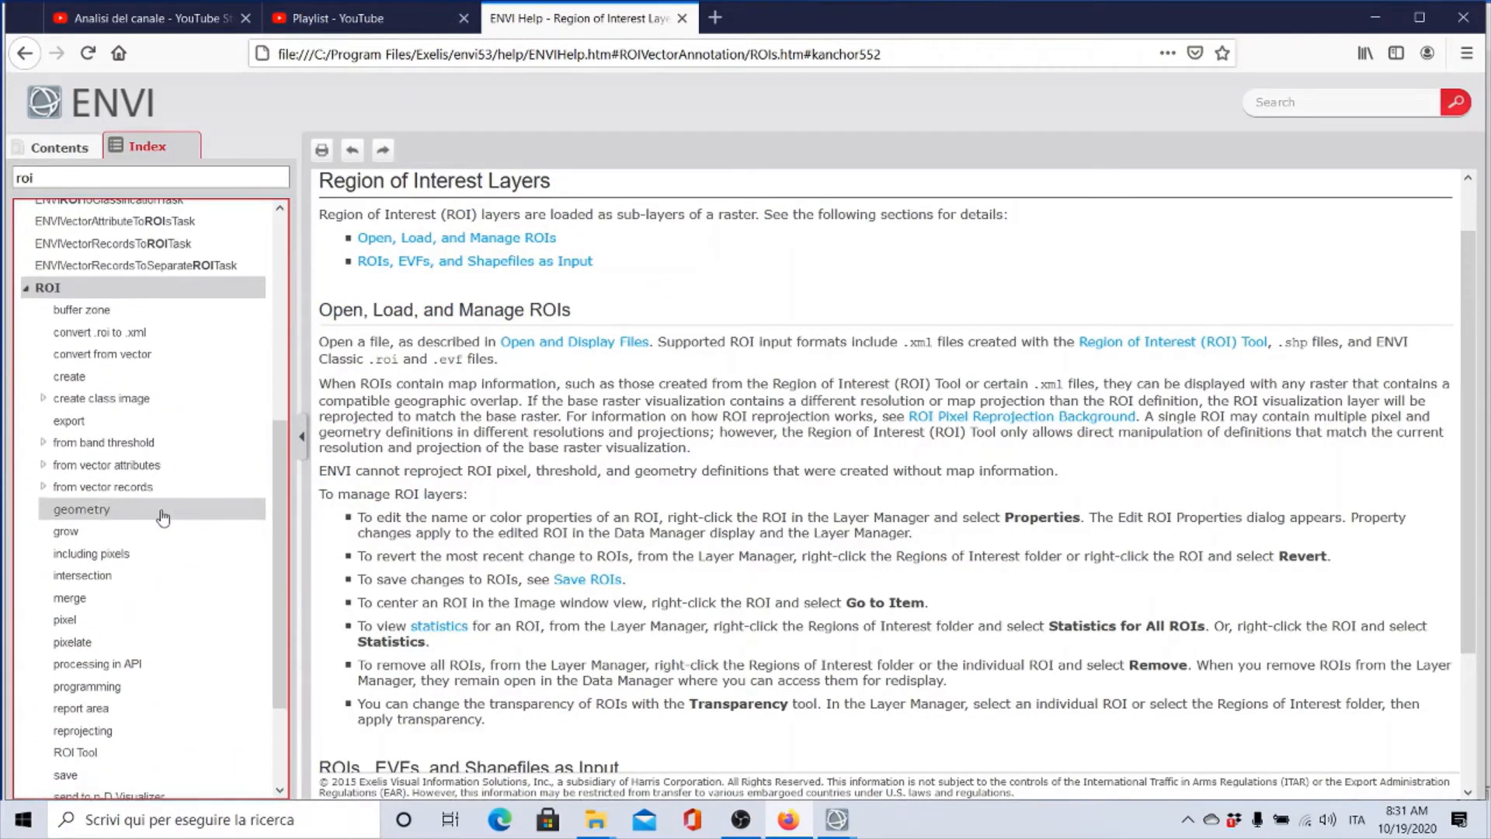
pyautogui.scroll(-1, 162, 518)
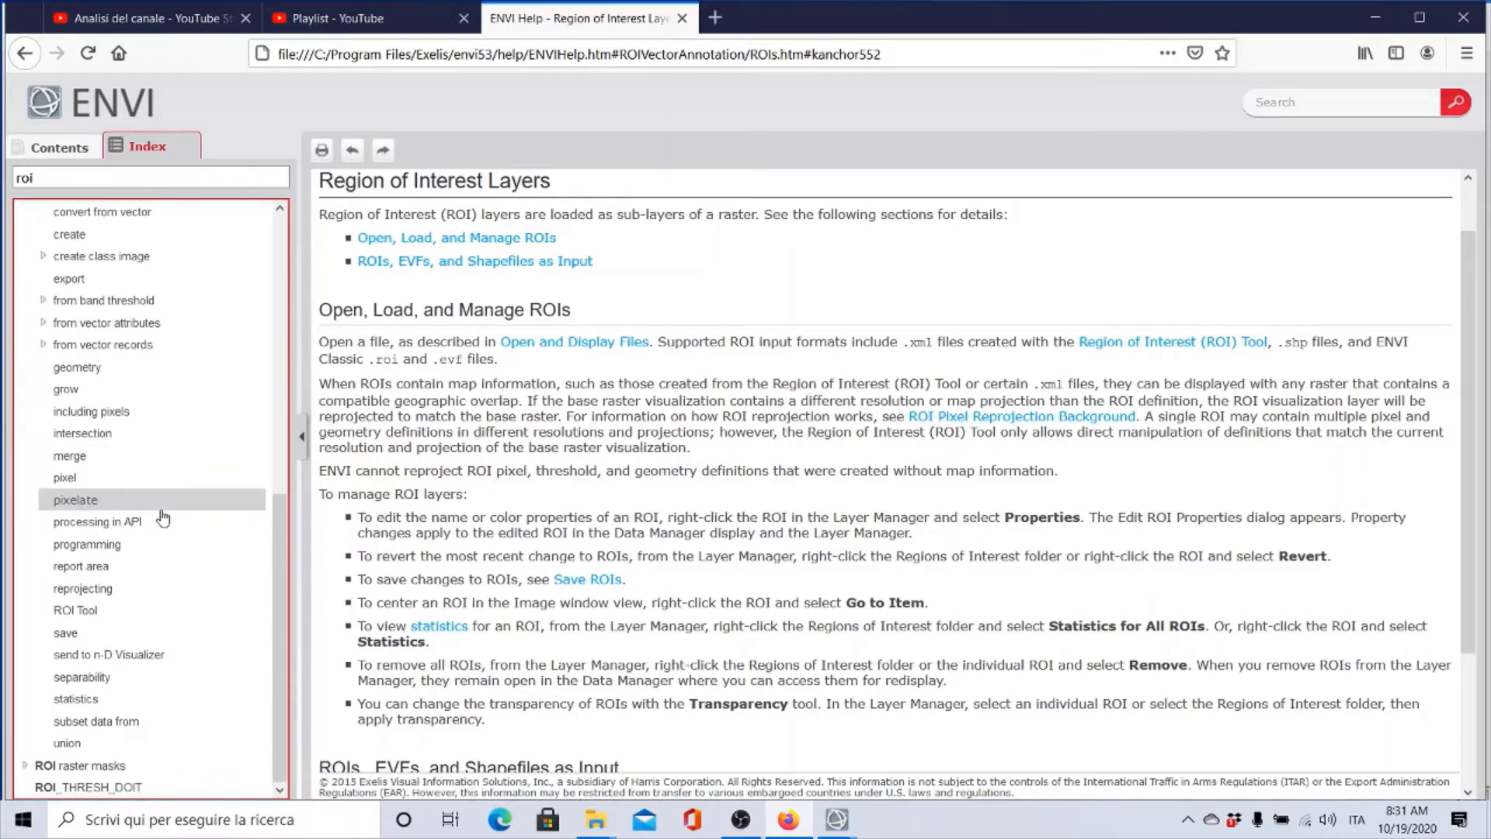
pyautogui.click(101, 681)
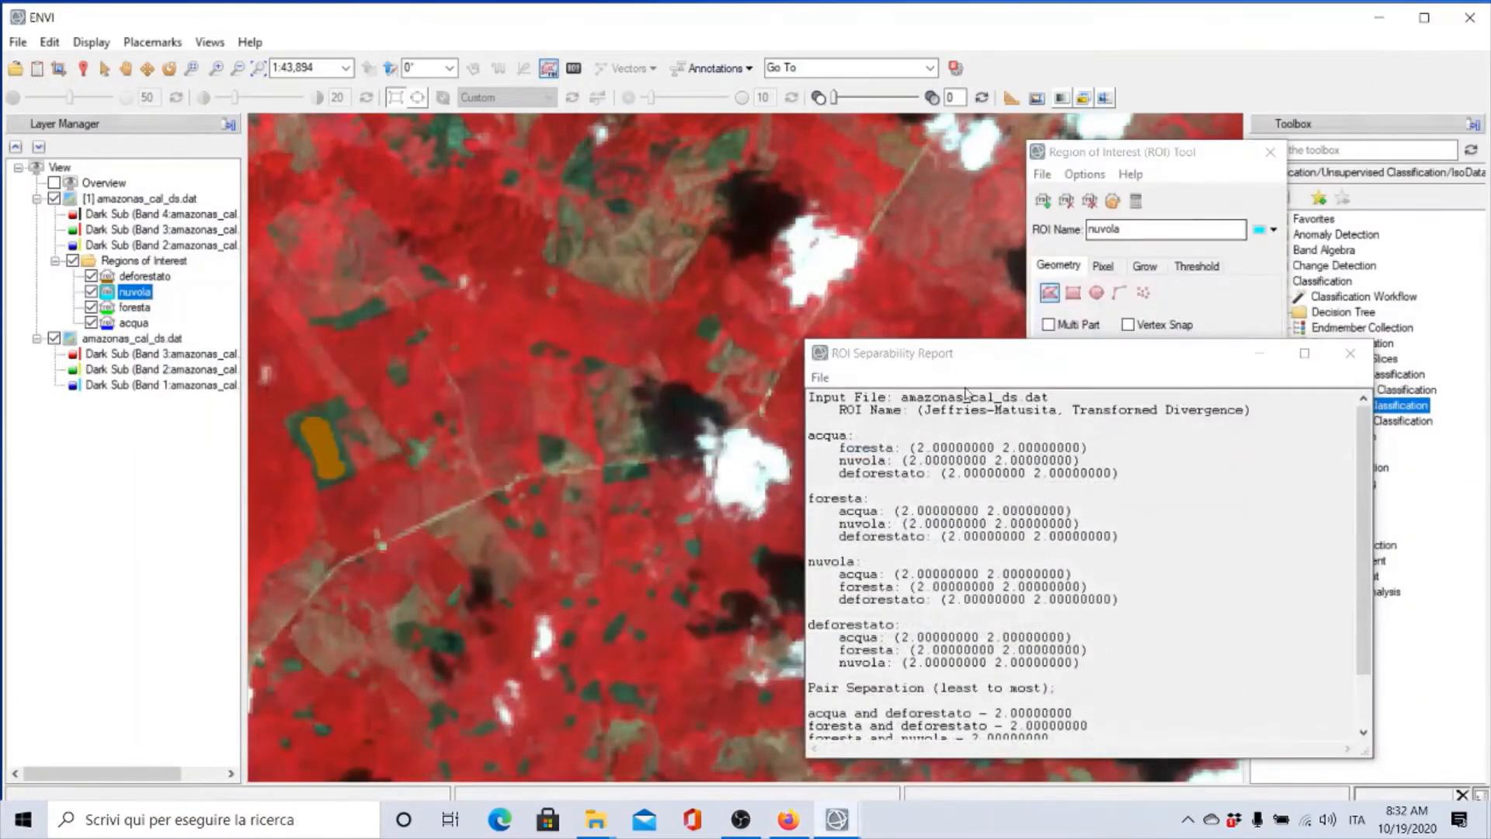
# Step: Switch back to ENVI, review the ROI Separability Report down to its pair separation list, and close the report
pyautogui.moveTo(972, 356); pyautogui.dragTo(700, 142)
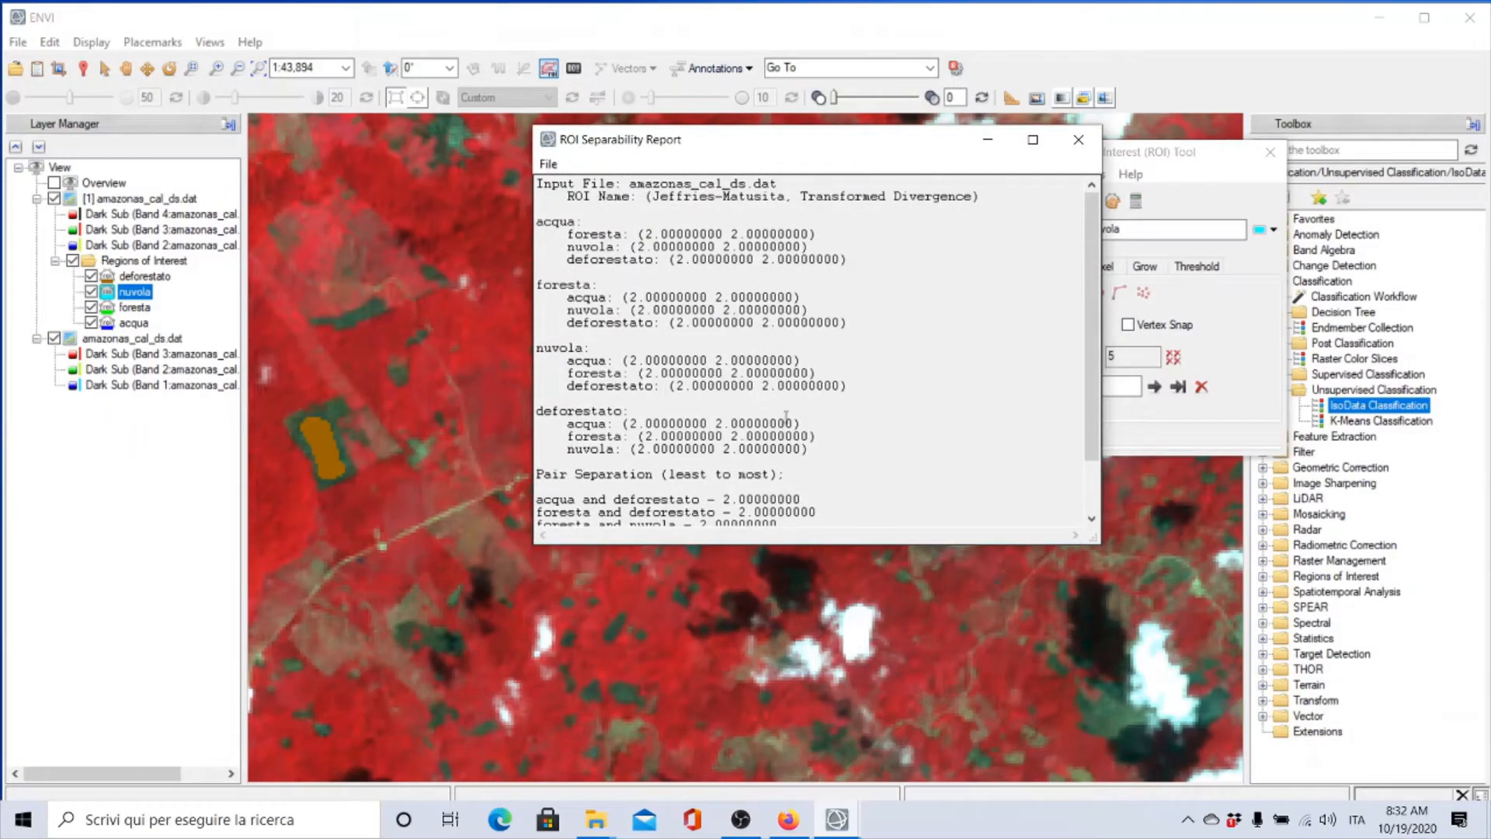
pyautogui.scroll(-2, 784, 412)
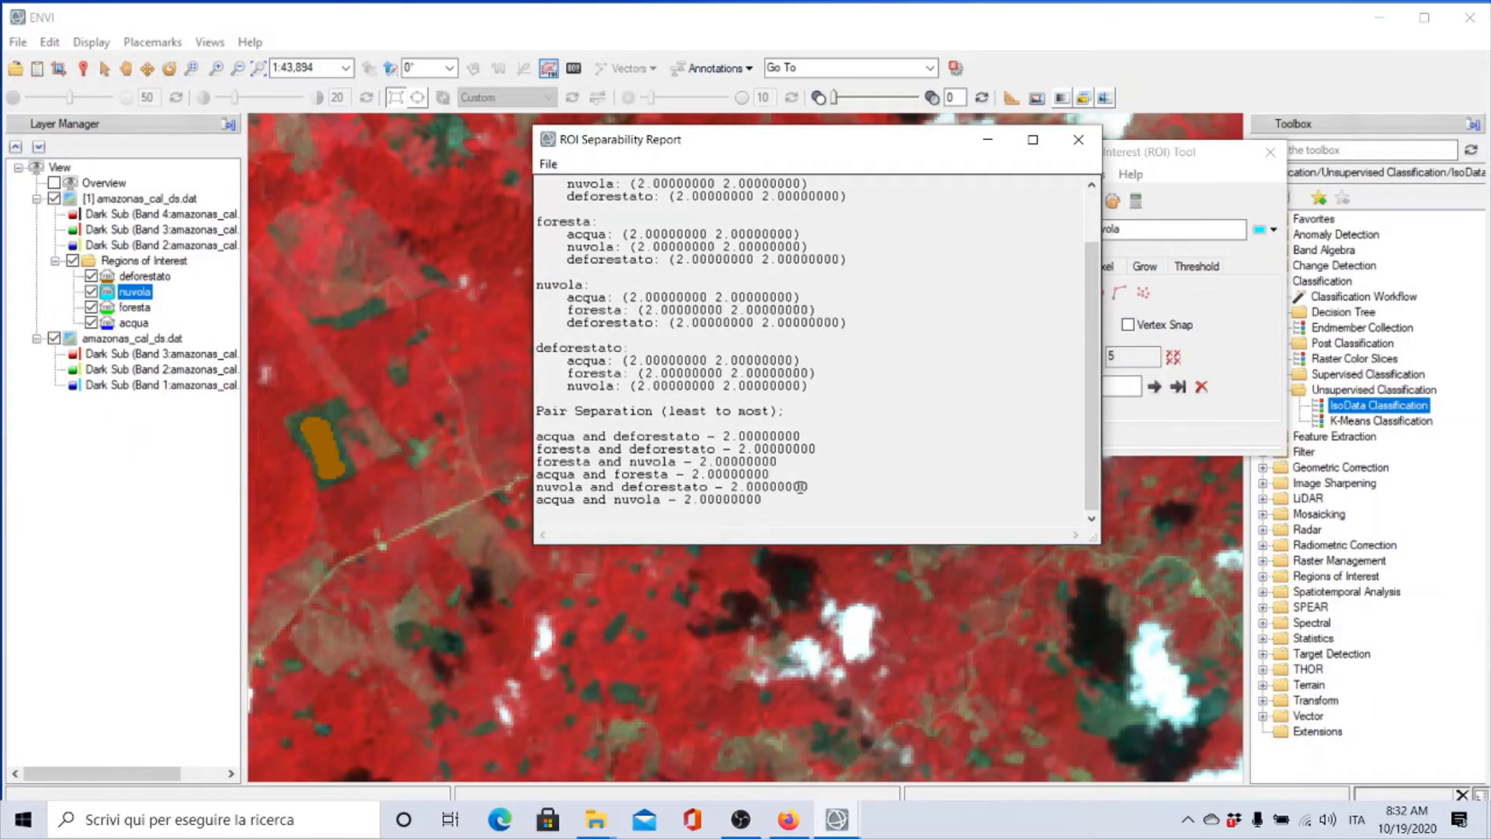
pyautogui.click(1078, 141)
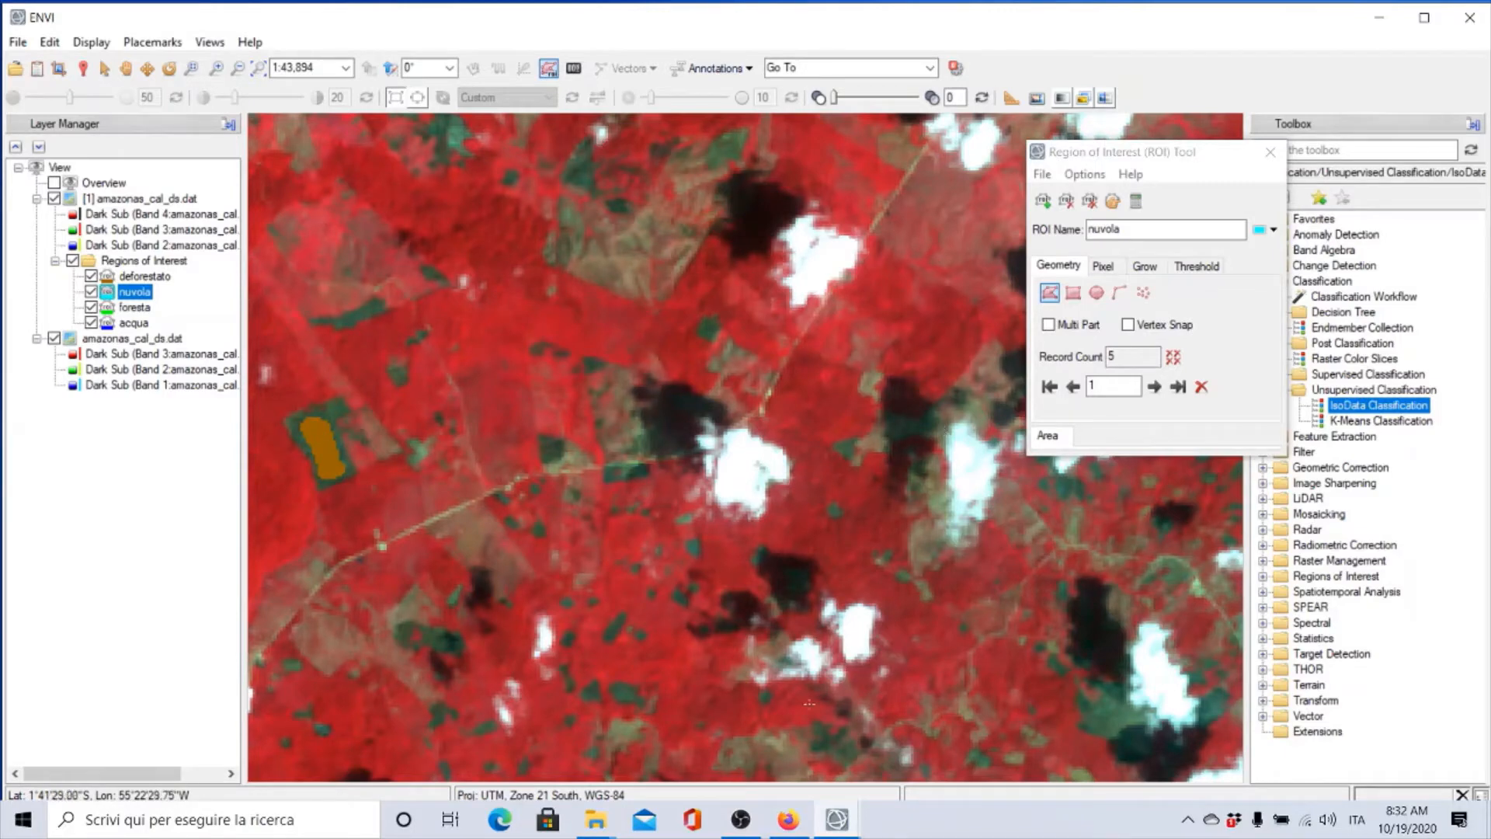
# Step: Move the Region of Interest (ROI) Tool aside and close it
pyautogui.moveTo(742, 826)
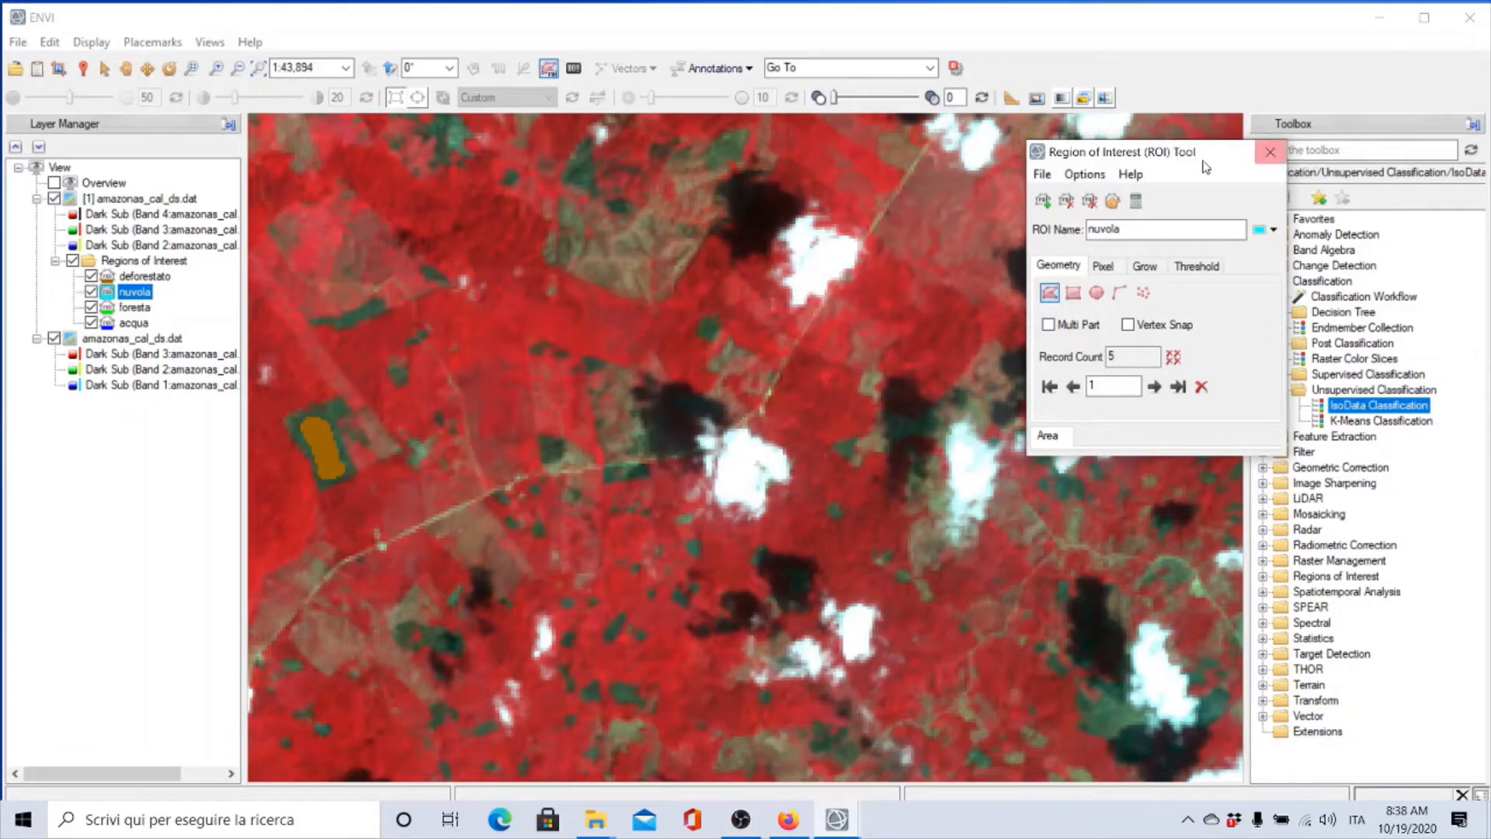
pyautogui.moveTo(1214, 157); pyautogui.dragTo(1185, 73)
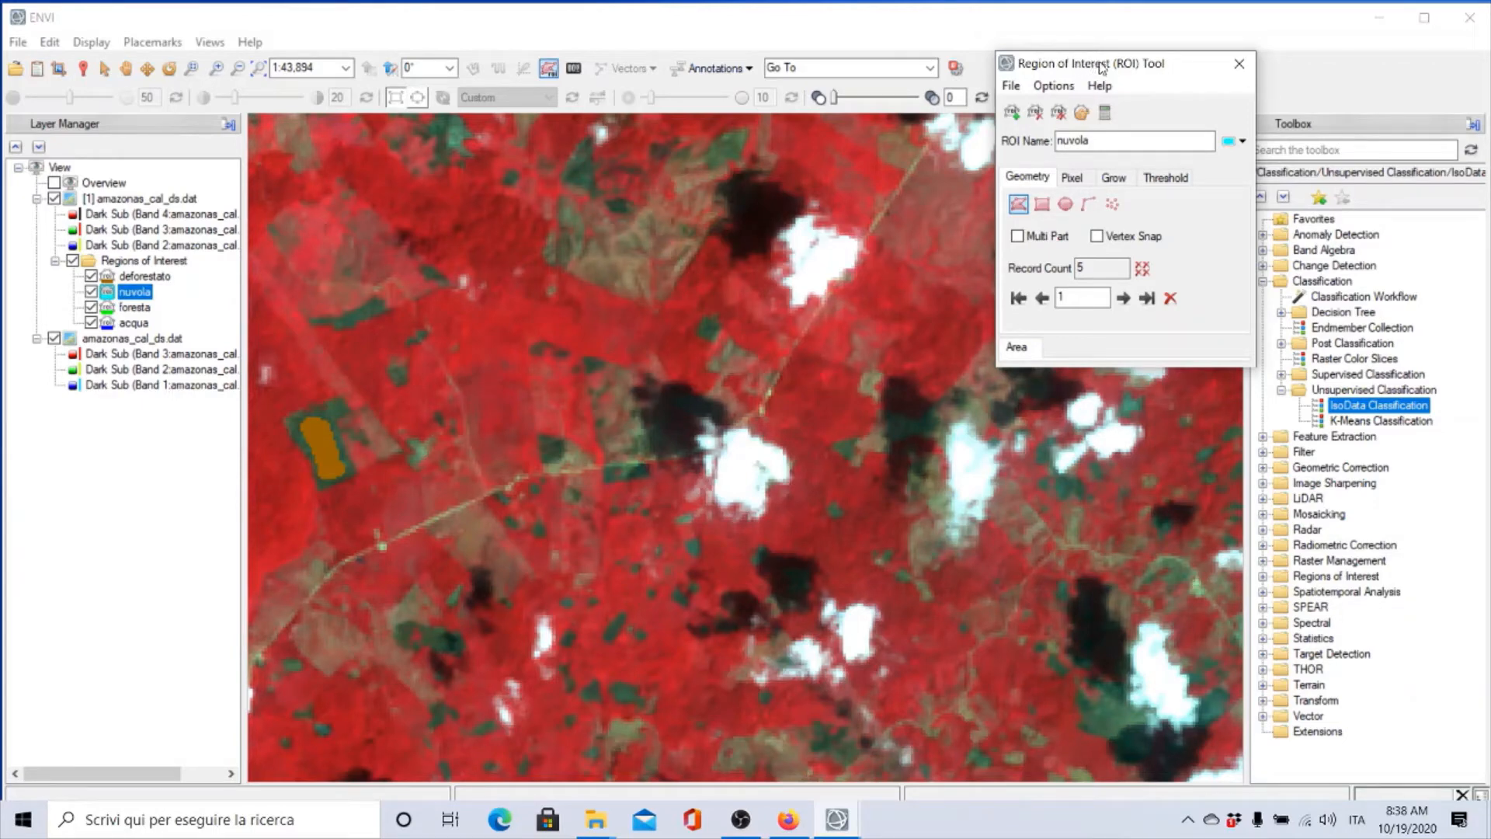
pyautogui.click(1235, 66)
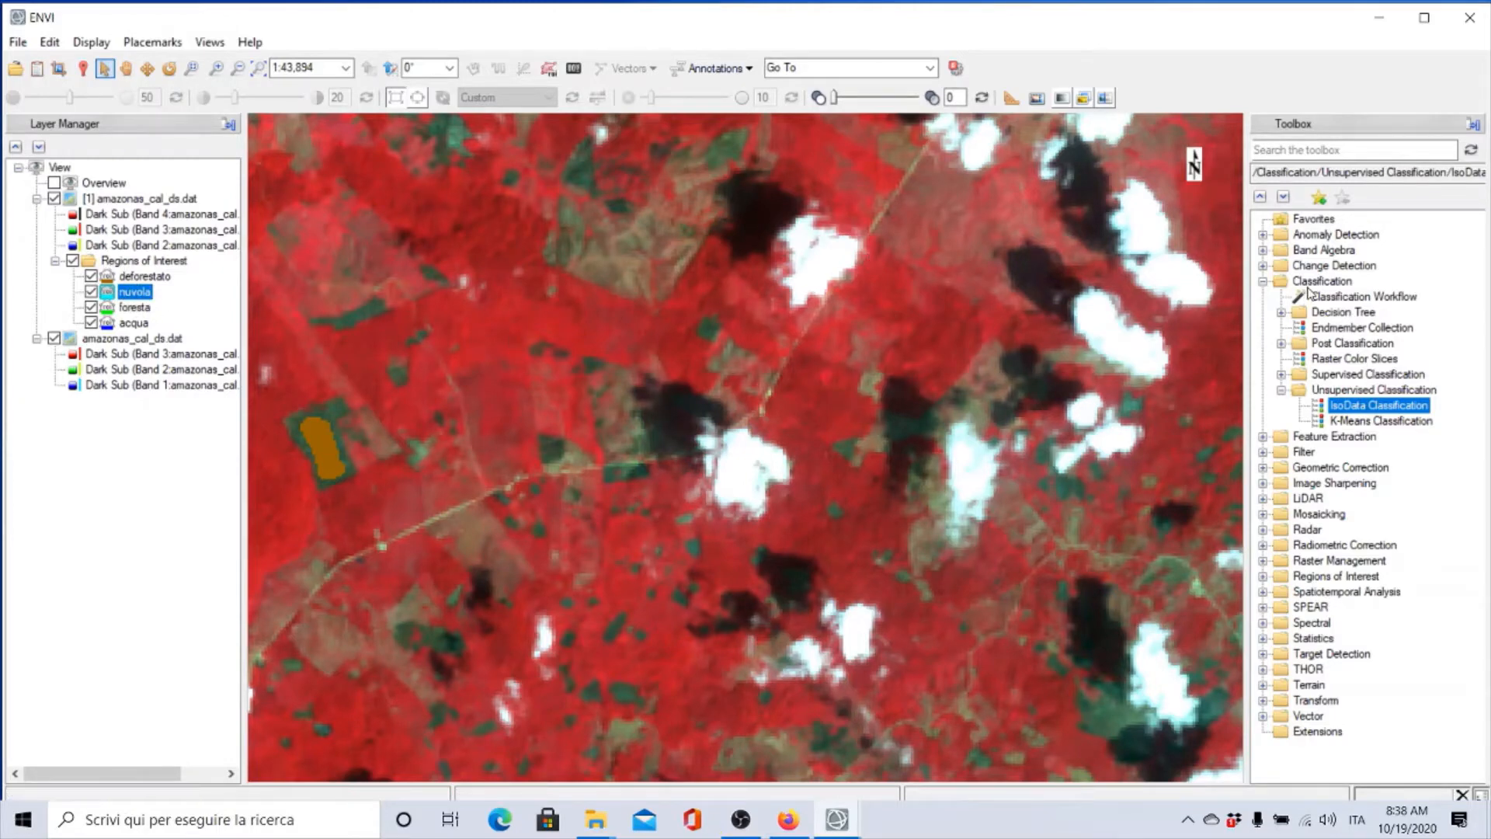
# Step: Collapse the unsupervised classification tools and start Minimum Distance Classification from the supervised ones, moving its input file dialog over the image
pyautogui.click(1282, 391)
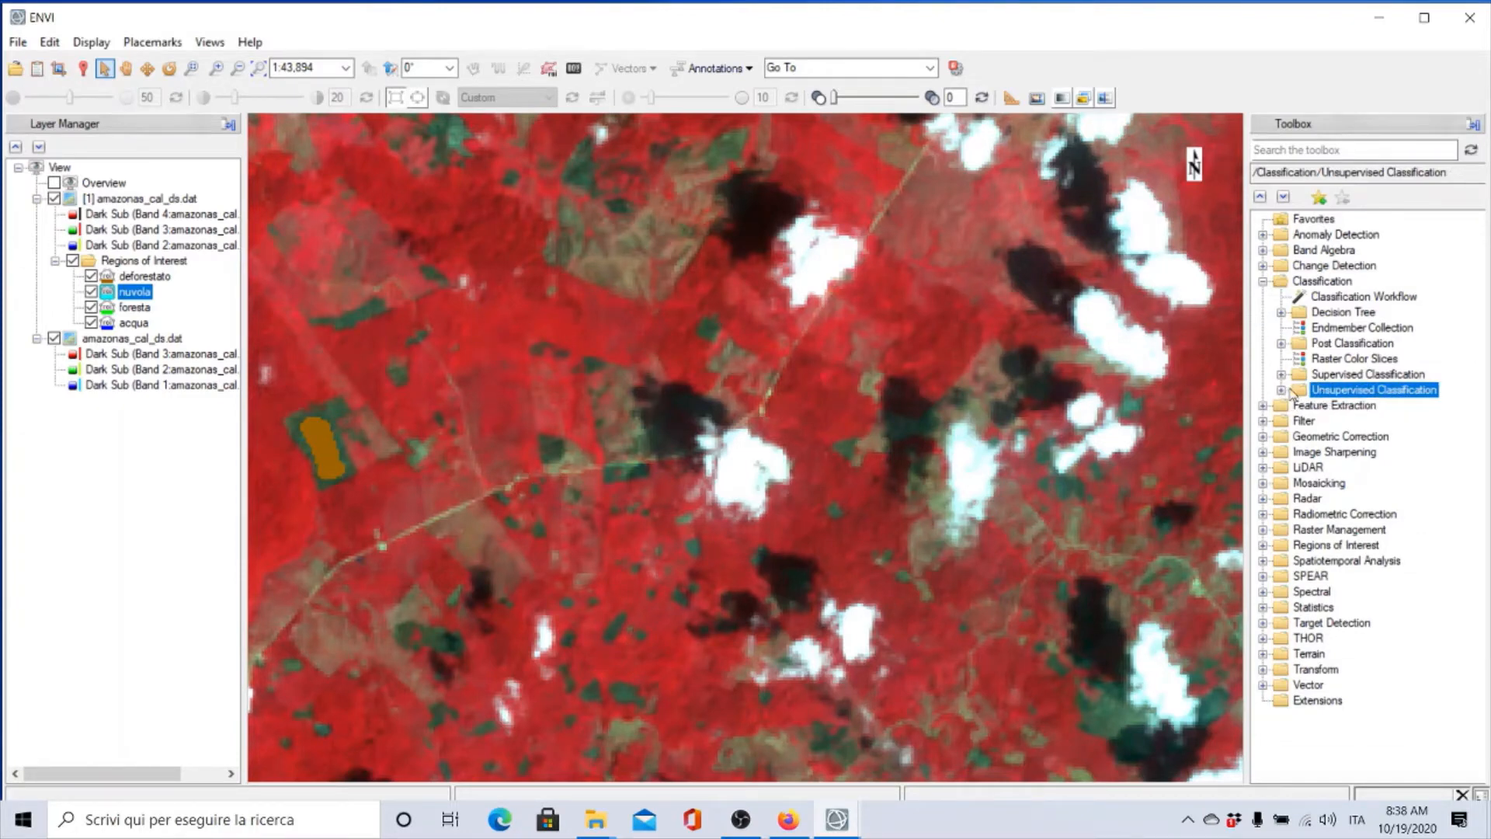
pyautogui.click(1282, 375)
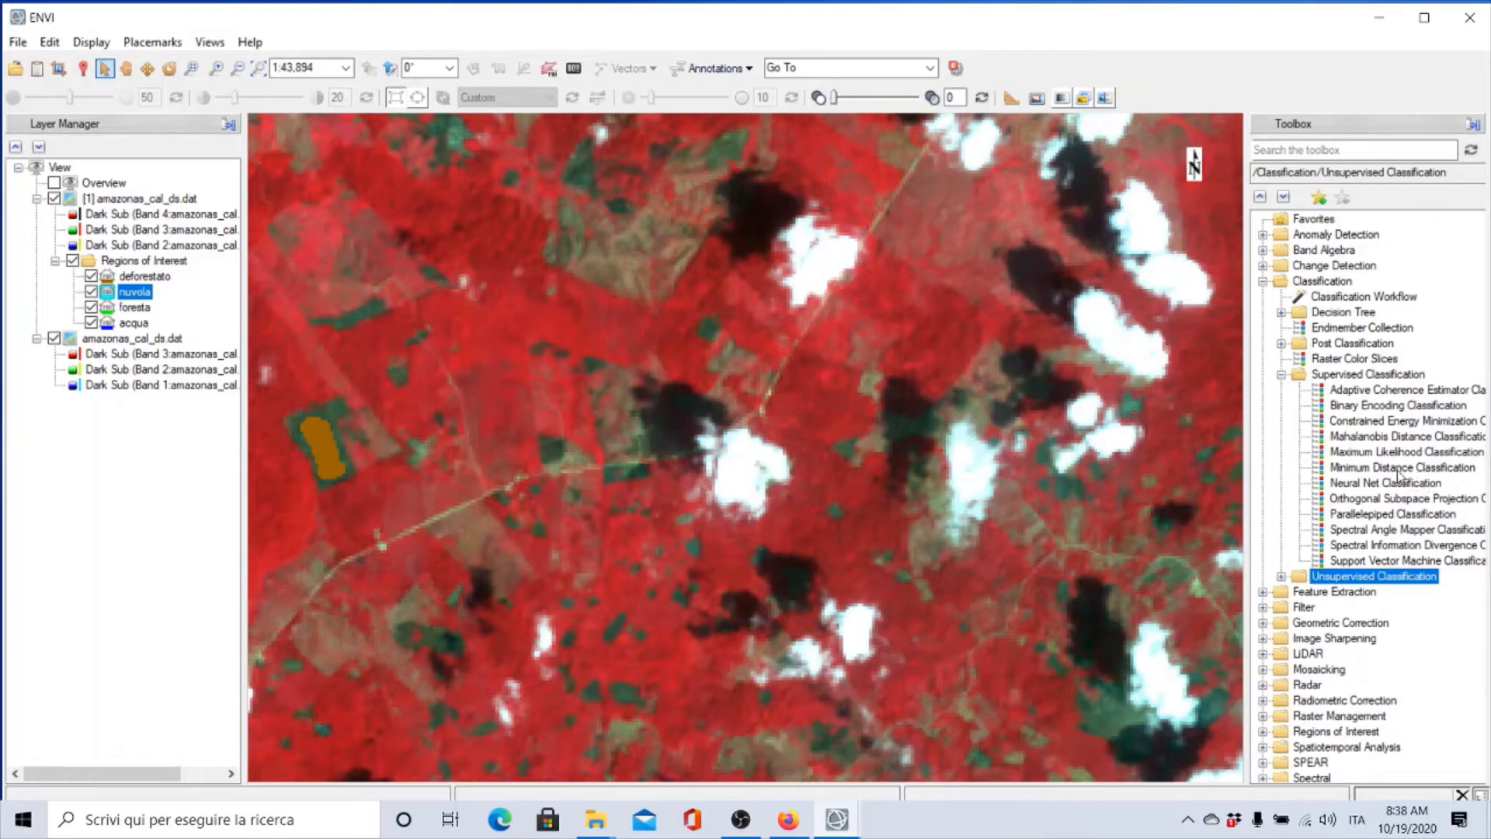
pyautogui.doubleClick(1350, 469)
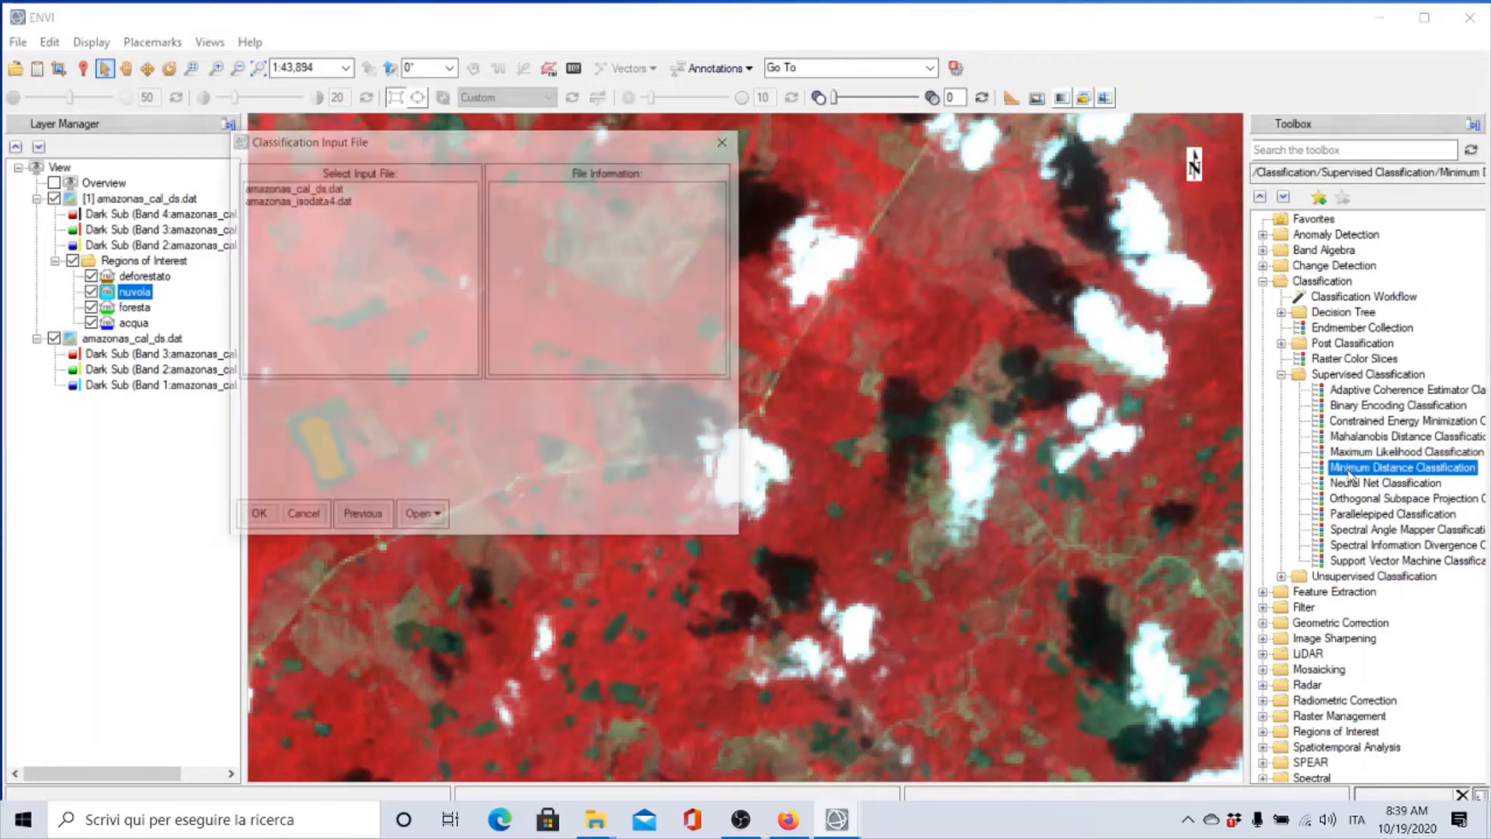
pyautogui.moveTo(532, 153); pyautogui.dragTo(863, 144)
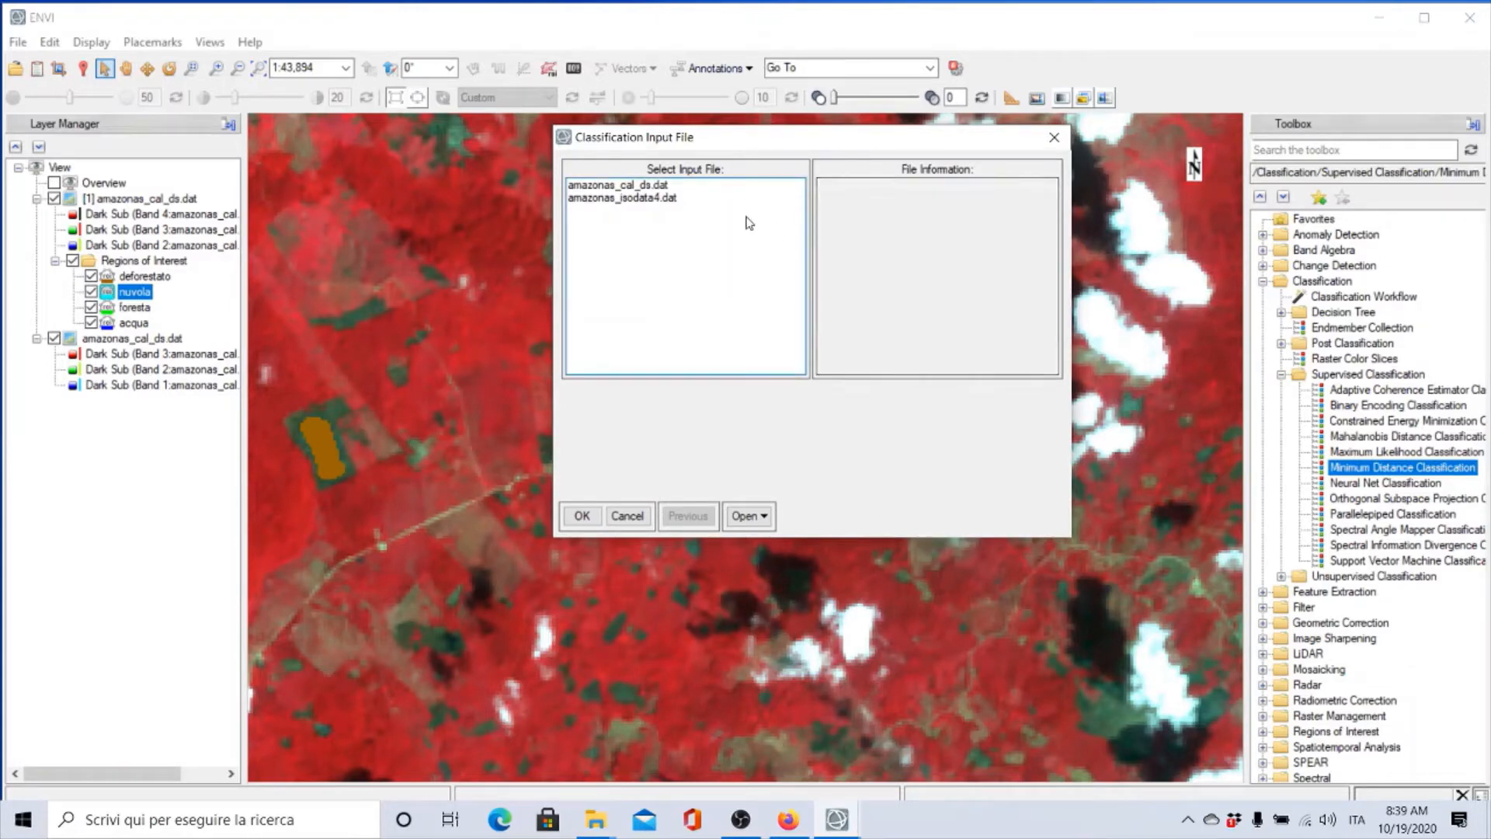
# Step: Use amazonas_cal_ds.dat as the Minimum Distance input and select all region classes: acqua, foresta, nuvola and deforestato
pyautogui.click(621, 191)
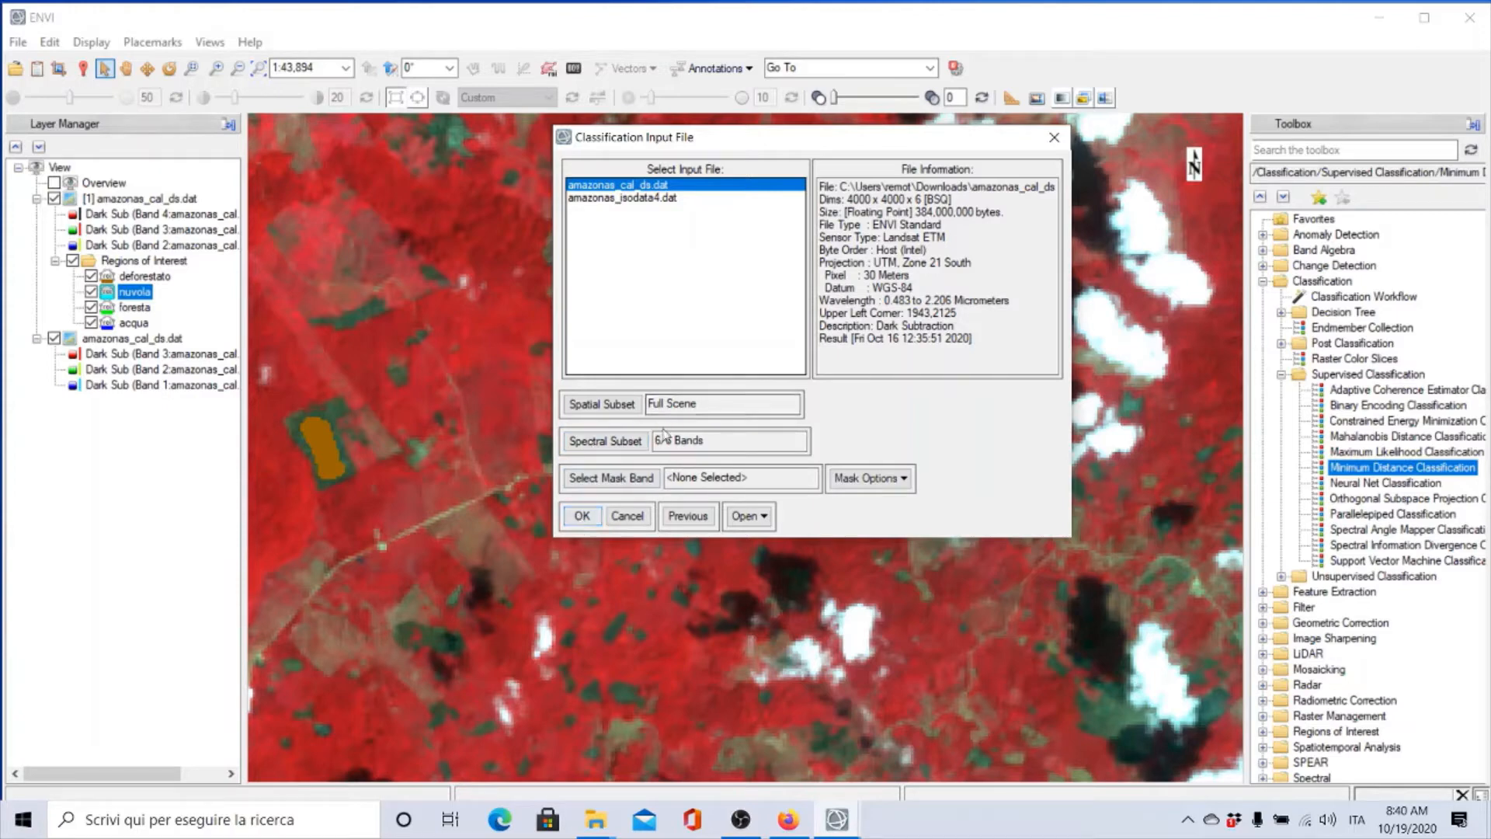
pyautogui.click(598, 516)
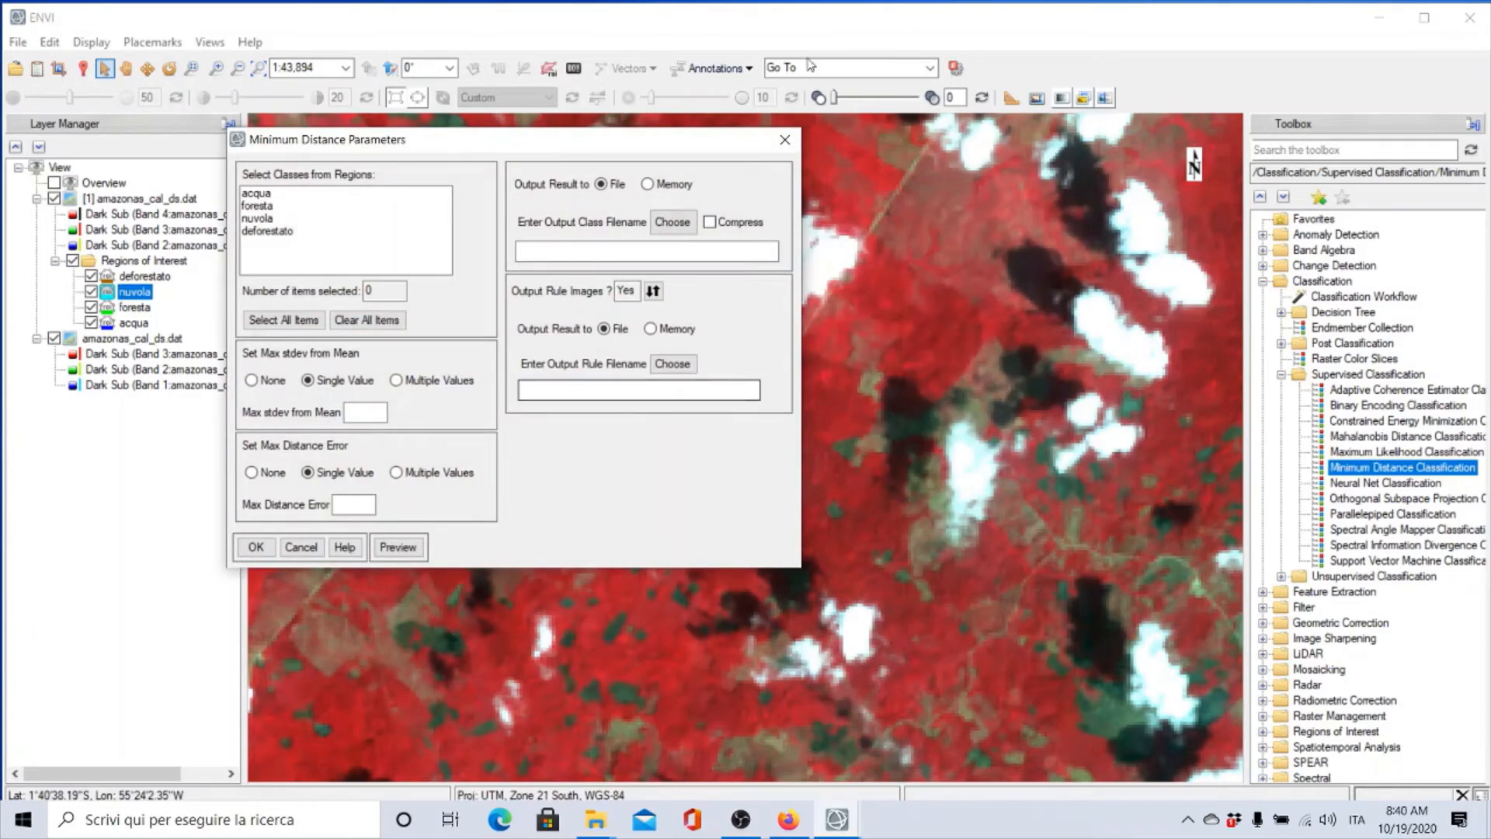
pyautogui.moveTo(525, 146); pyautogui.dragTo(783, 190)
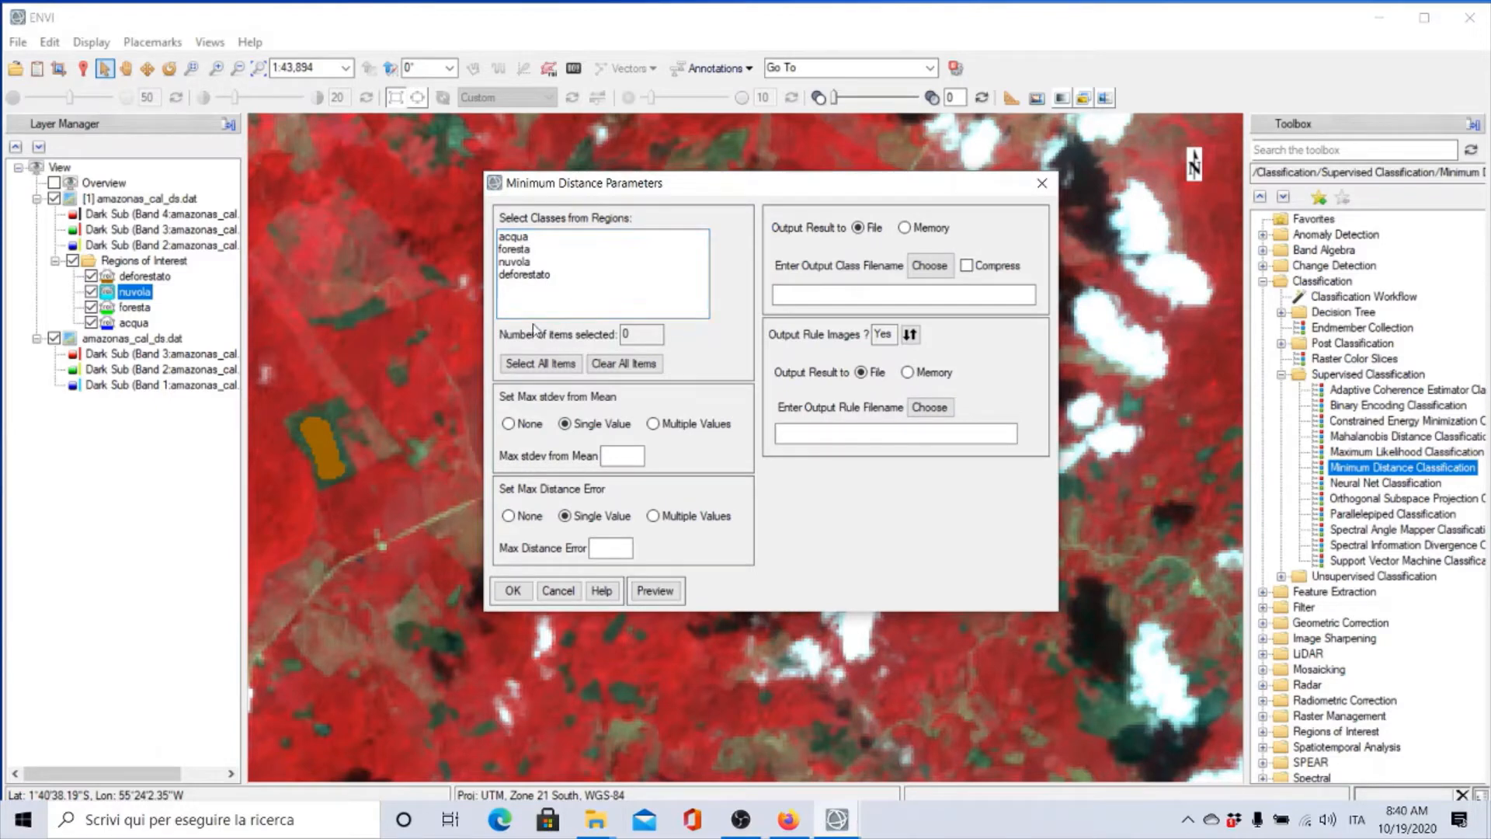
pyautogui.click(532, 363)
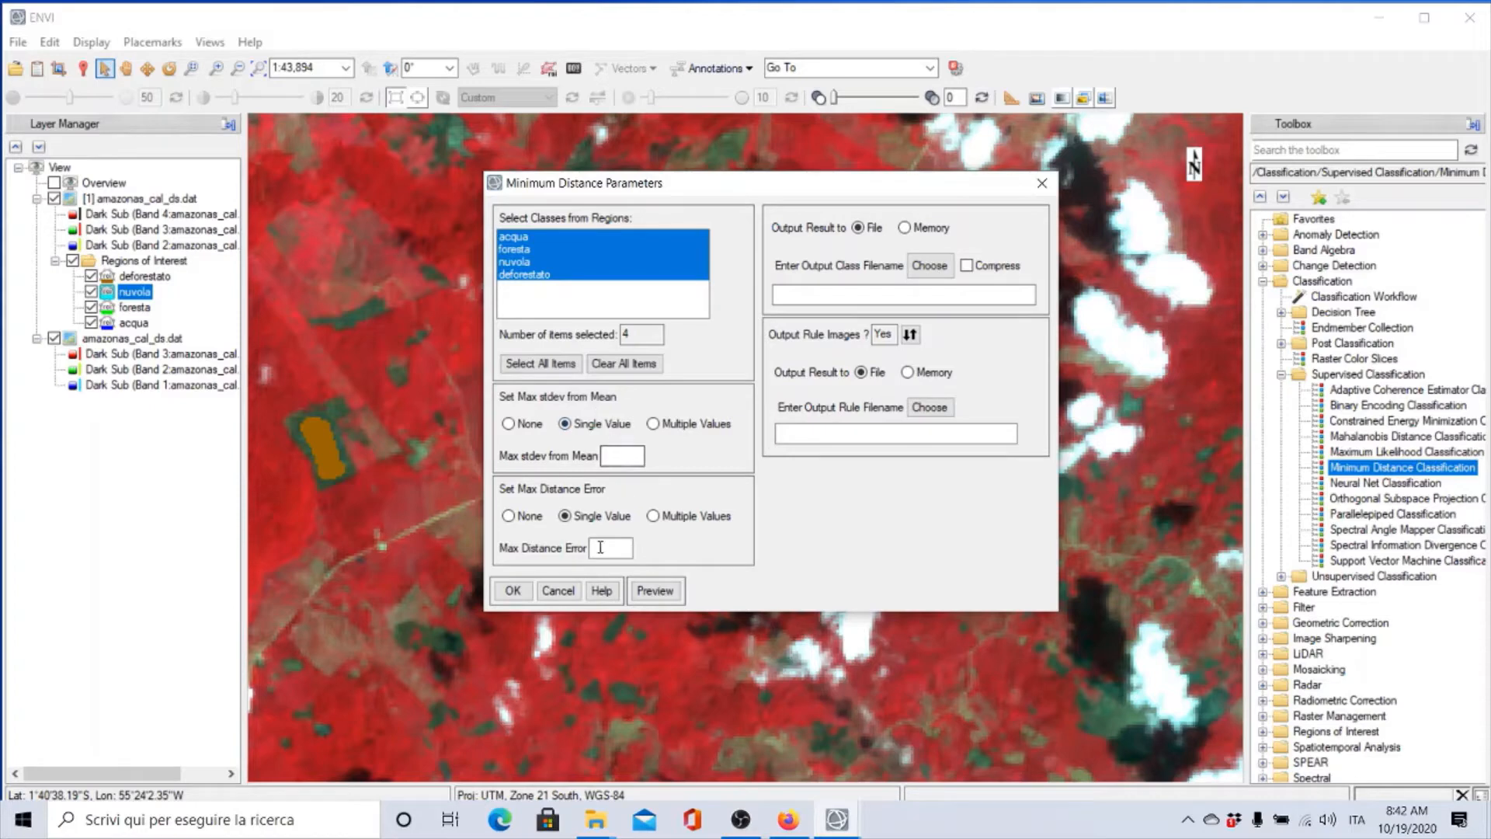
# Step: Set the output classification file to min_dist.dat in the Download folder
pyautogui.click(635, 457)
pyautogui.click(938, 269)
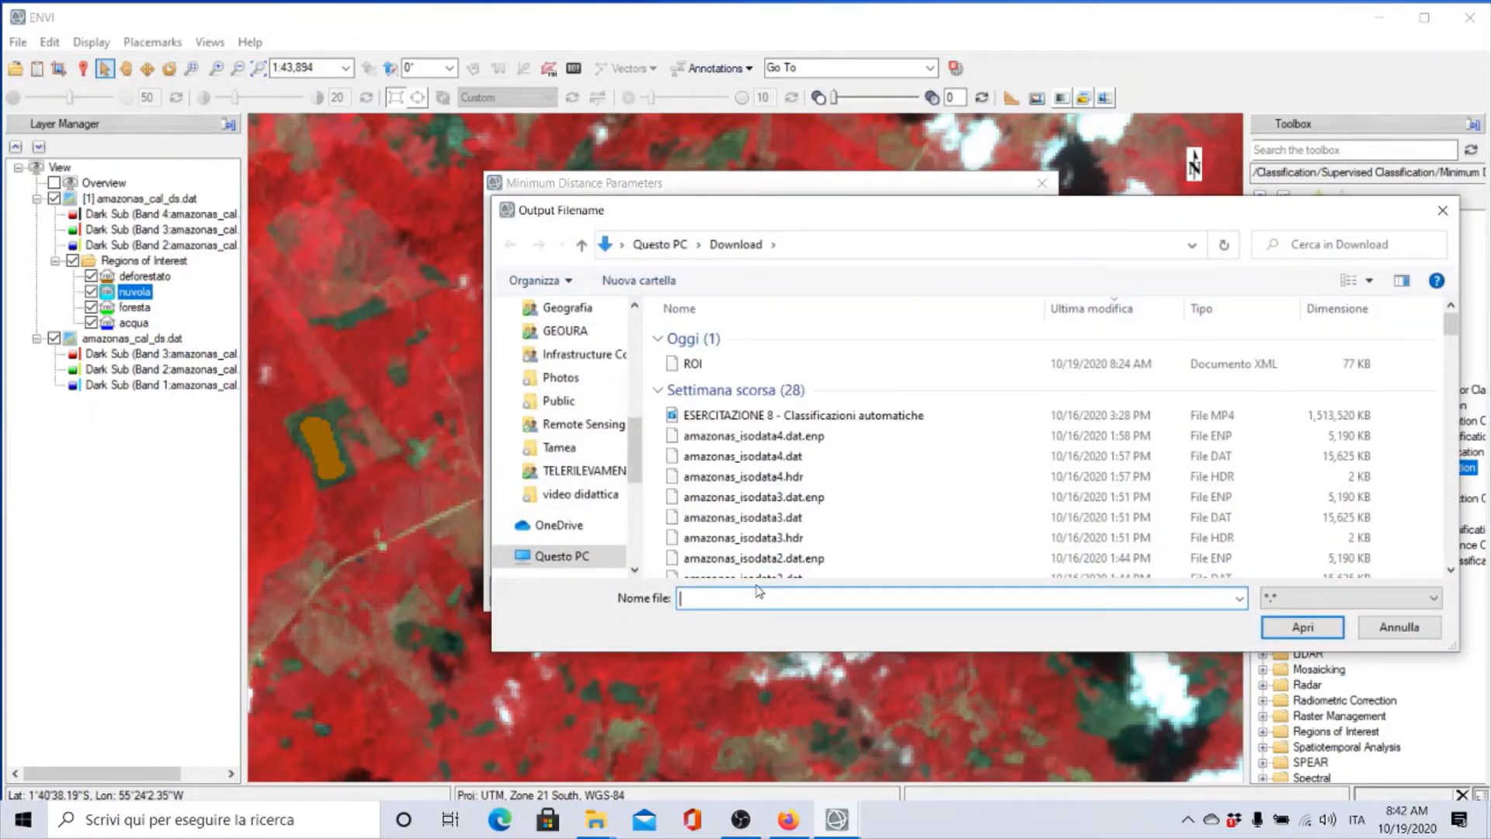
pyautogui.write('min_dist')
pyautogui.write('.dat')
pyautogui.press('Return')
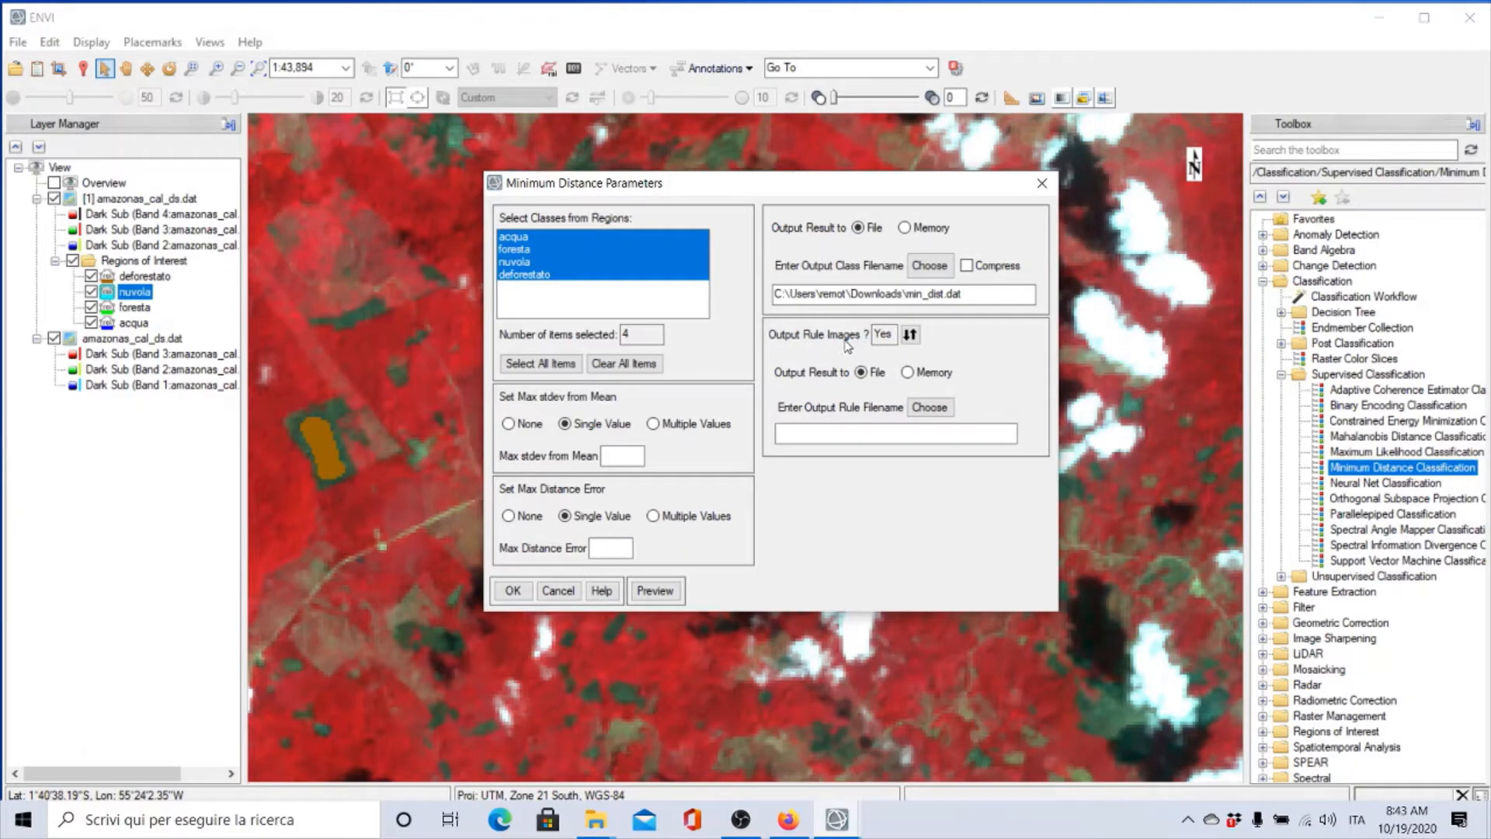
# Step: Set the output rule file to min_dist_rules.dat in the Download folder and run the Minimum Distance classification
pyautogui.click(931, 411)
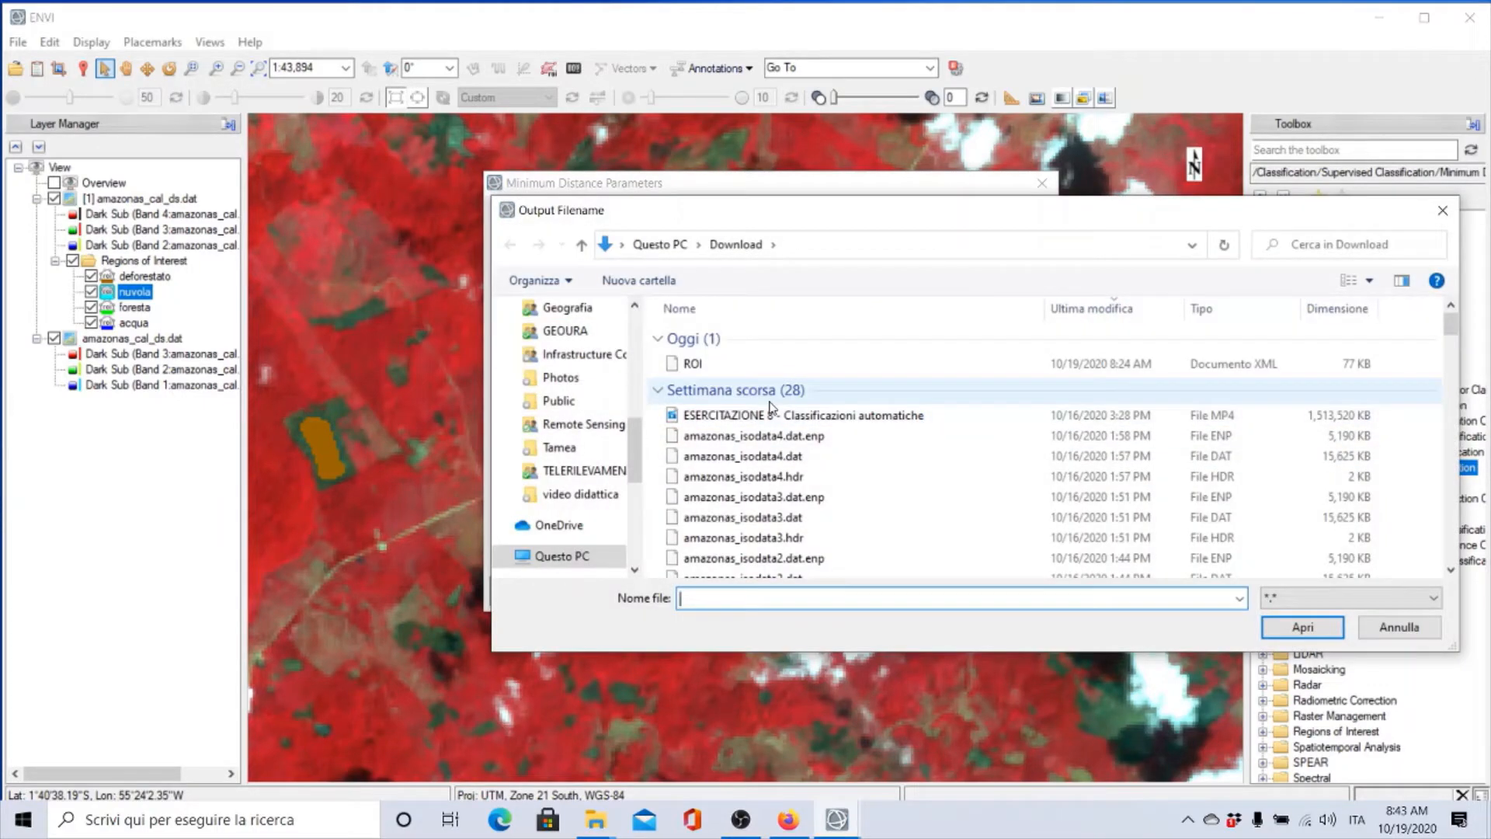
pyautogui.write('mind')
pyautogui.press('BackSpace')
pyautogui.write('_dist_rules.dat')
pyautogui.press('Return')
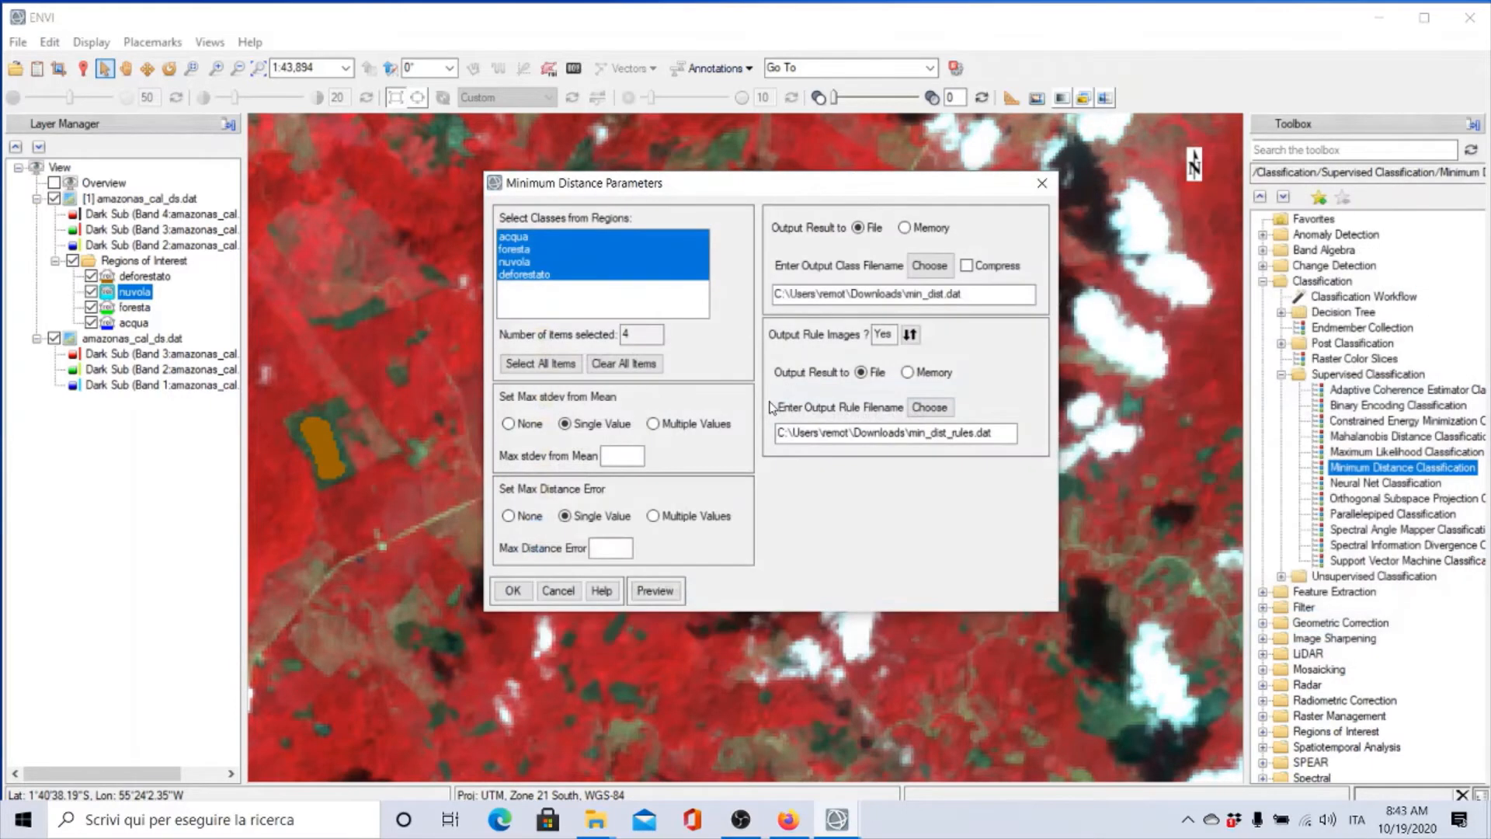
pyautogui.click(512, 592)
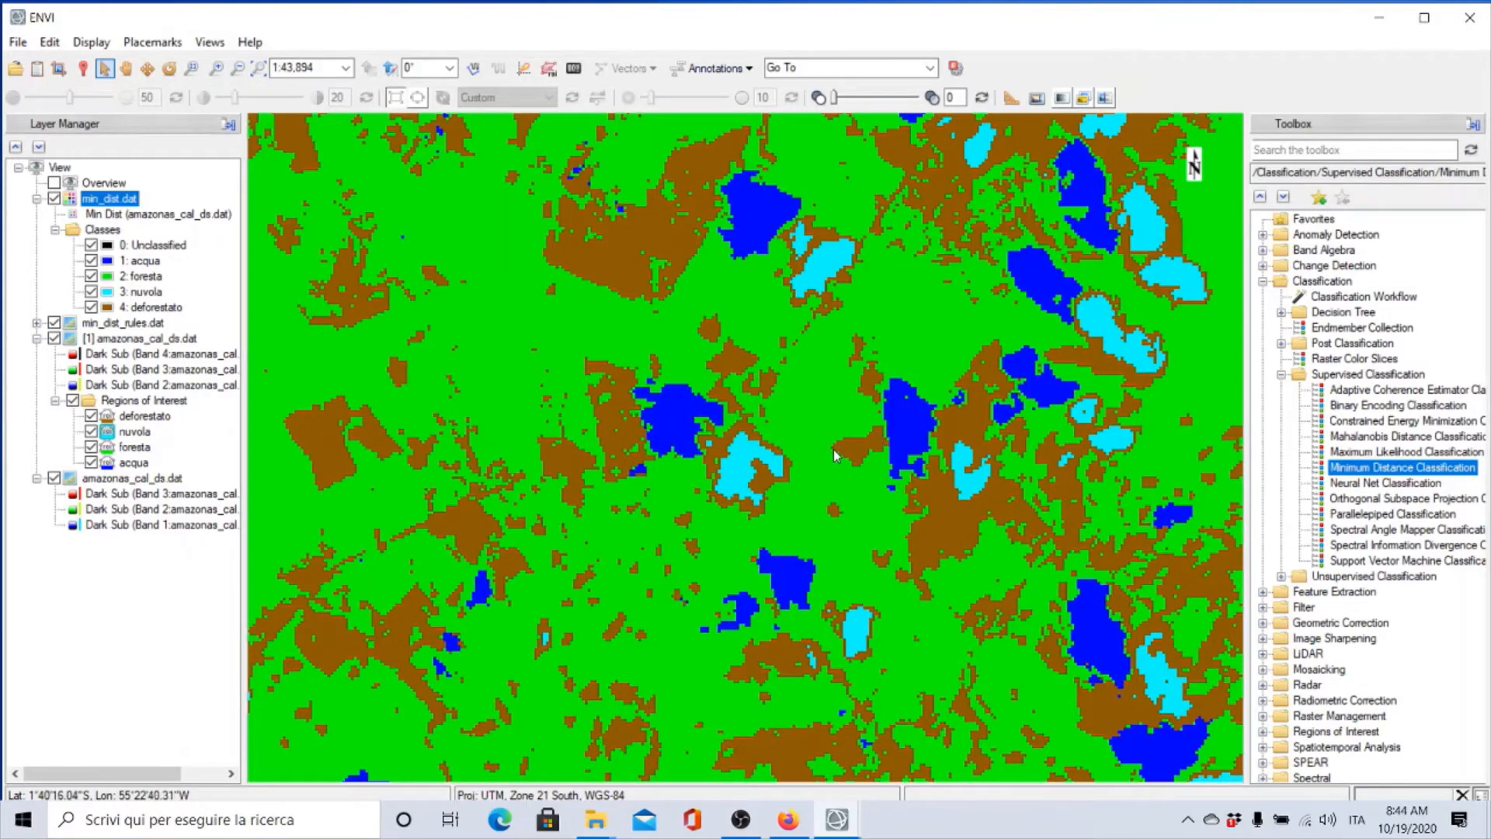
# Step: Examine the min_dist.dat classification across the whole scene, including the river area and the cloudy forest area
pyautogui.scroll(-1, 835, 455)
pyautogui.scroll(-5, 835, 455)
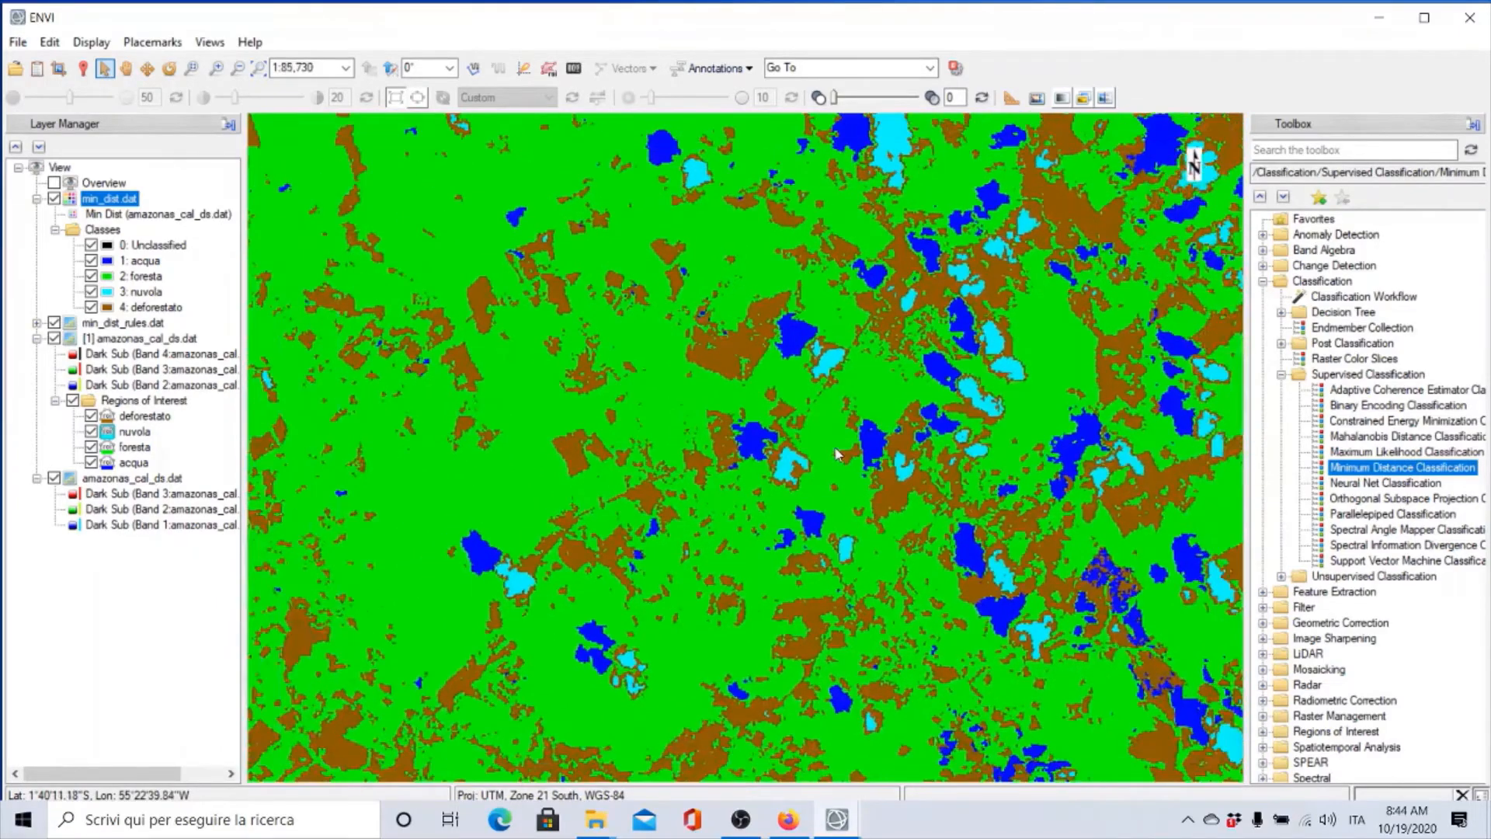
pyautogui.scroll(-3, 837, 455)
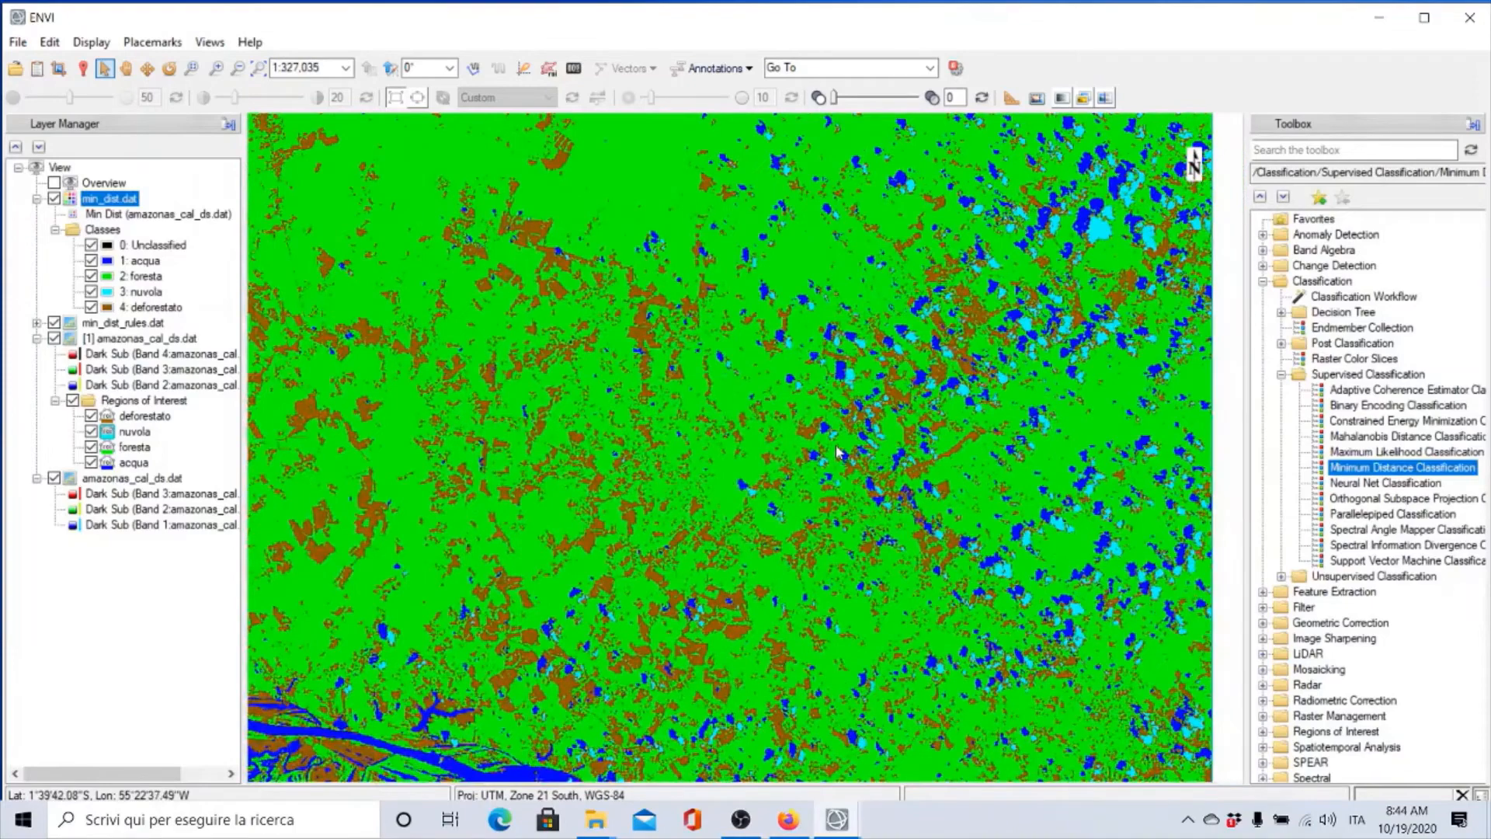
pyautogui.scroll(-3, 834, 451)
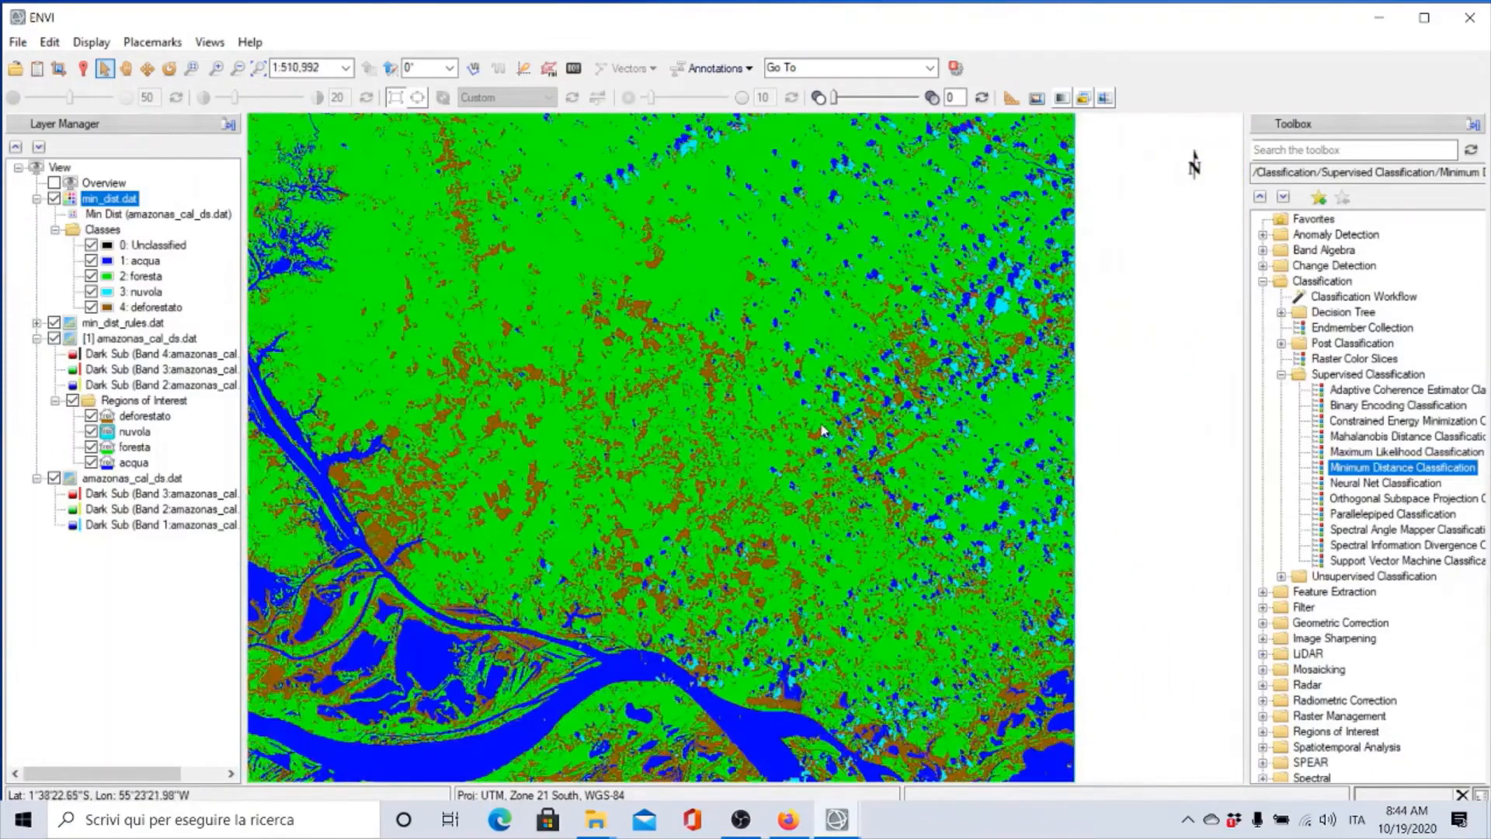
pyautogui.scroll(-2, 738, 468)
pyautogui.scroll(-1, 738, 468)
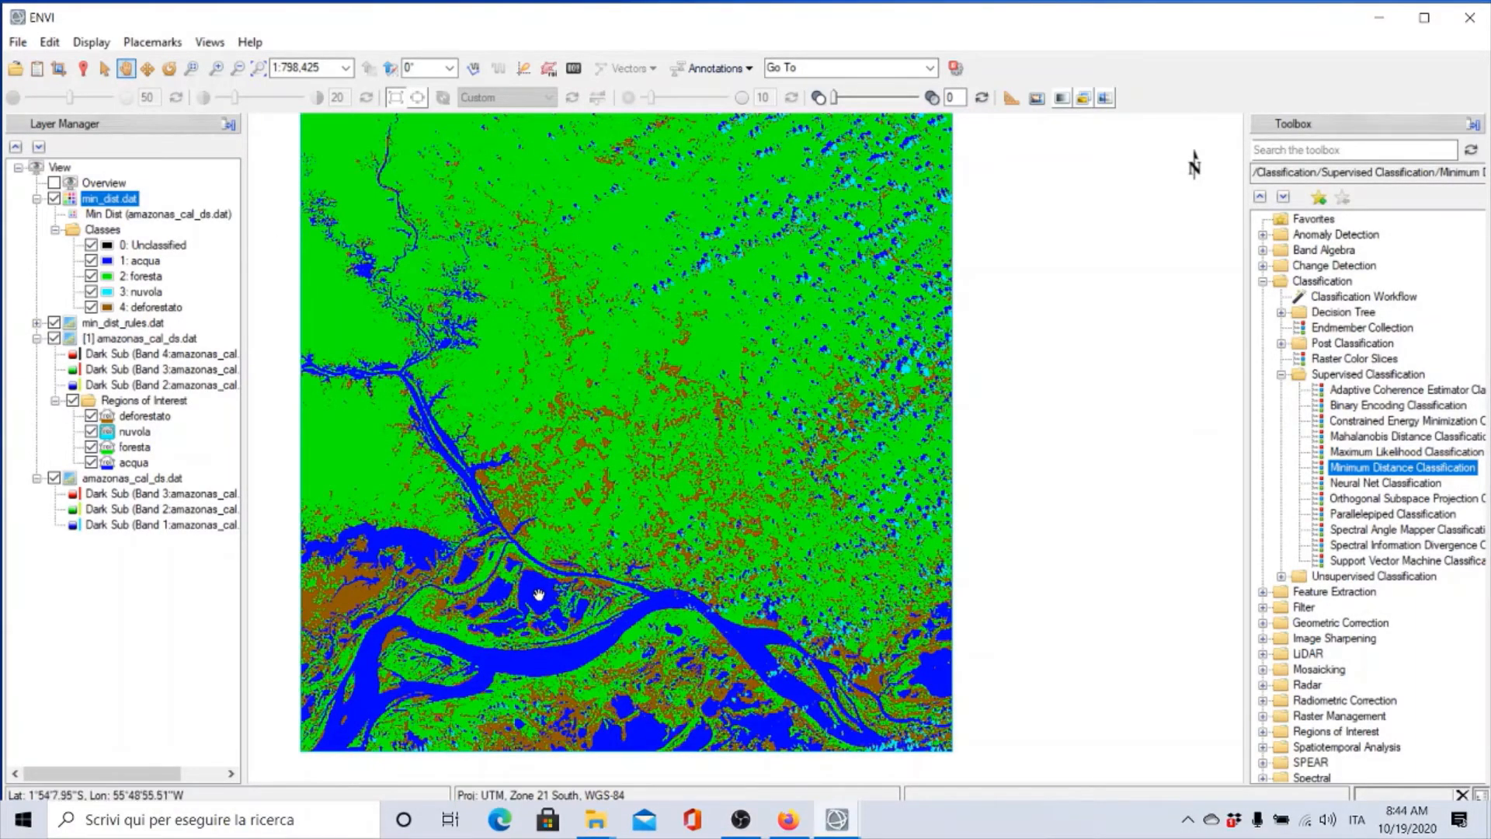
pyautogui.scroll(-4, 632, 446)
pyautogui.scroll(5, 638, 452)
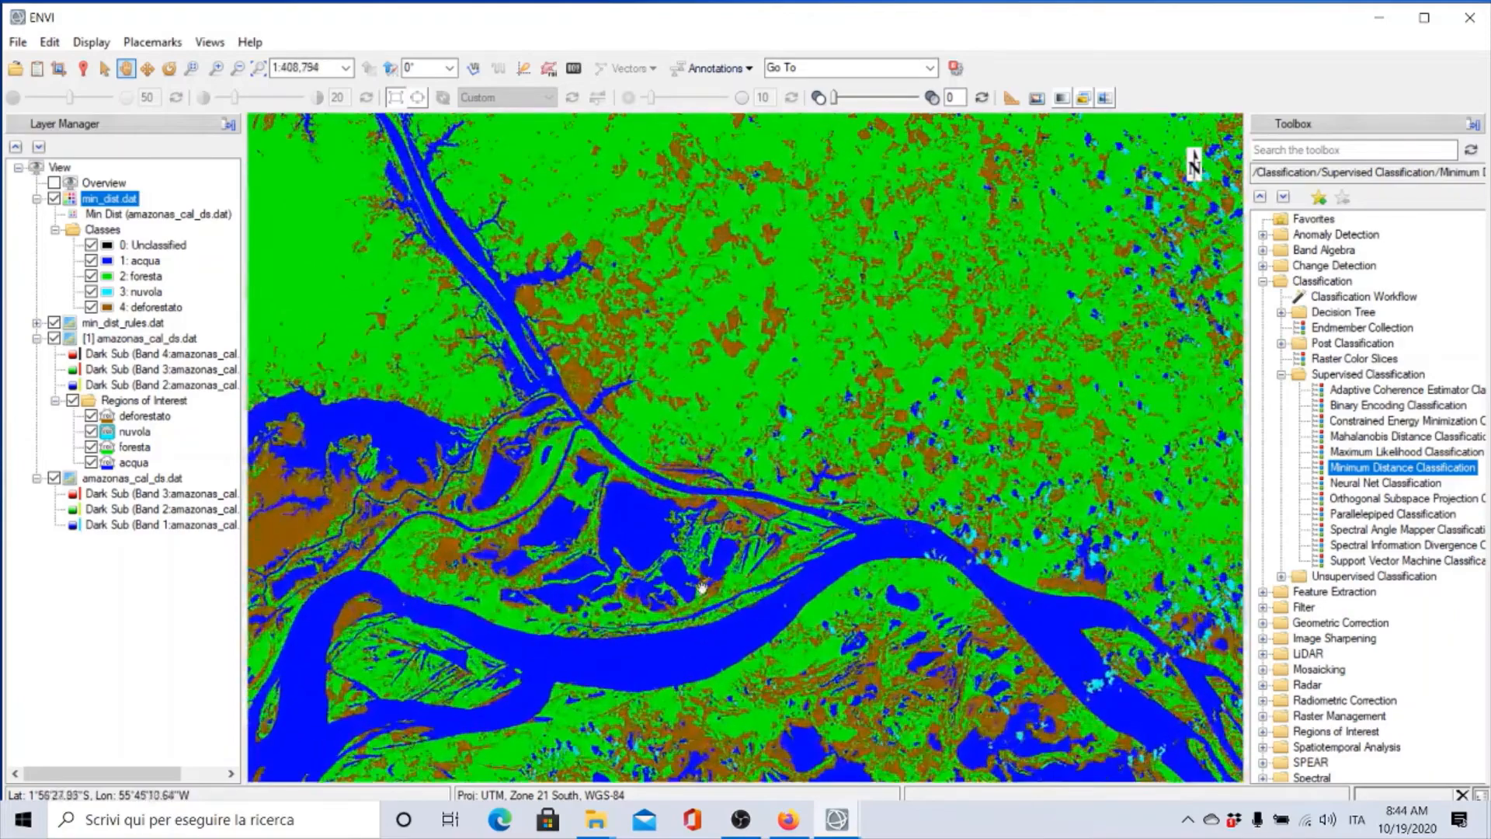
pyautogui.moveTo(701, 588); pyautogui.dragTo(723, 503)
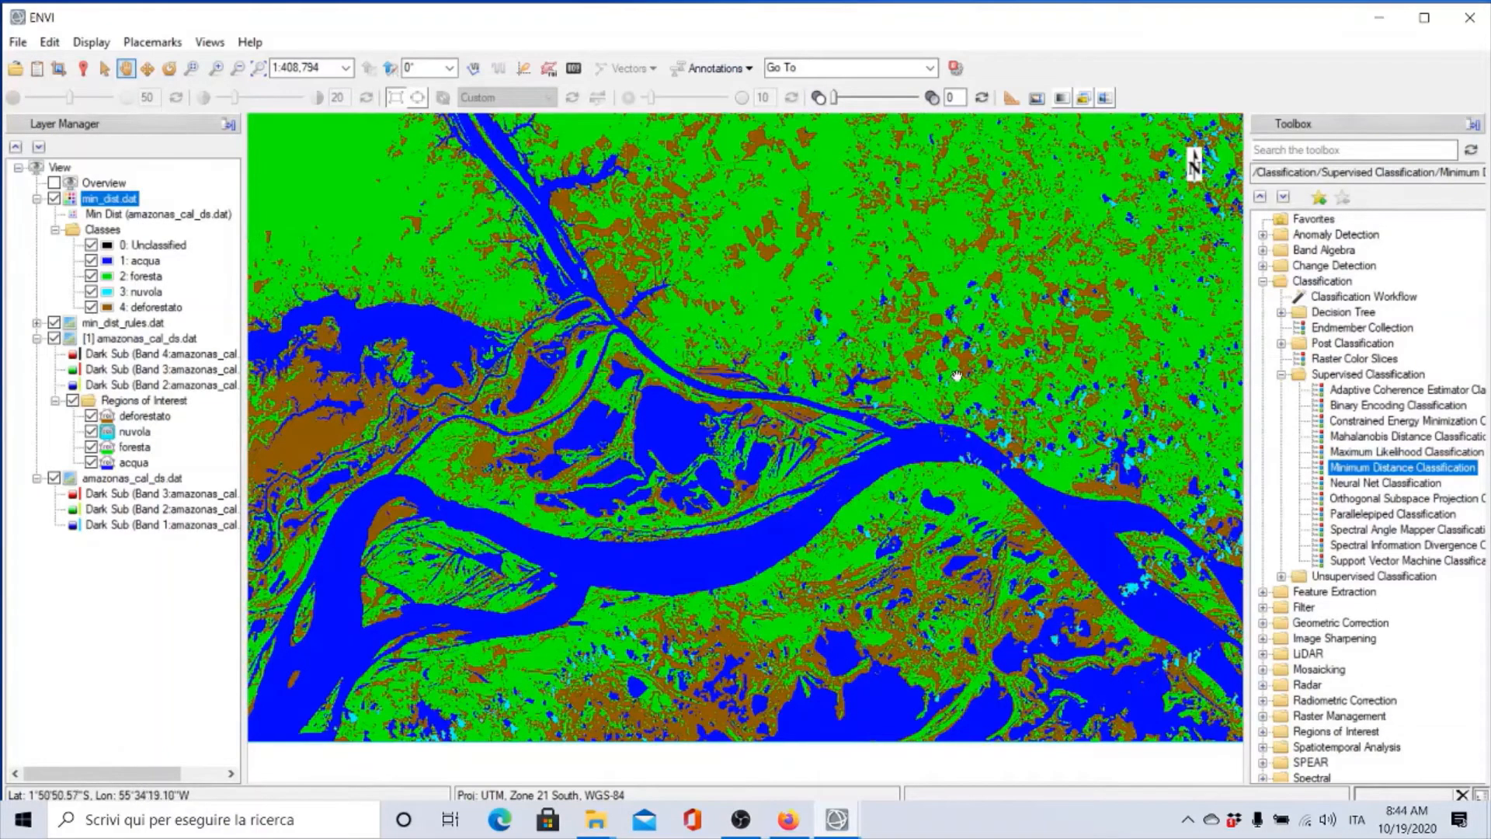
pyautogui.scroll(3, 957, 290)
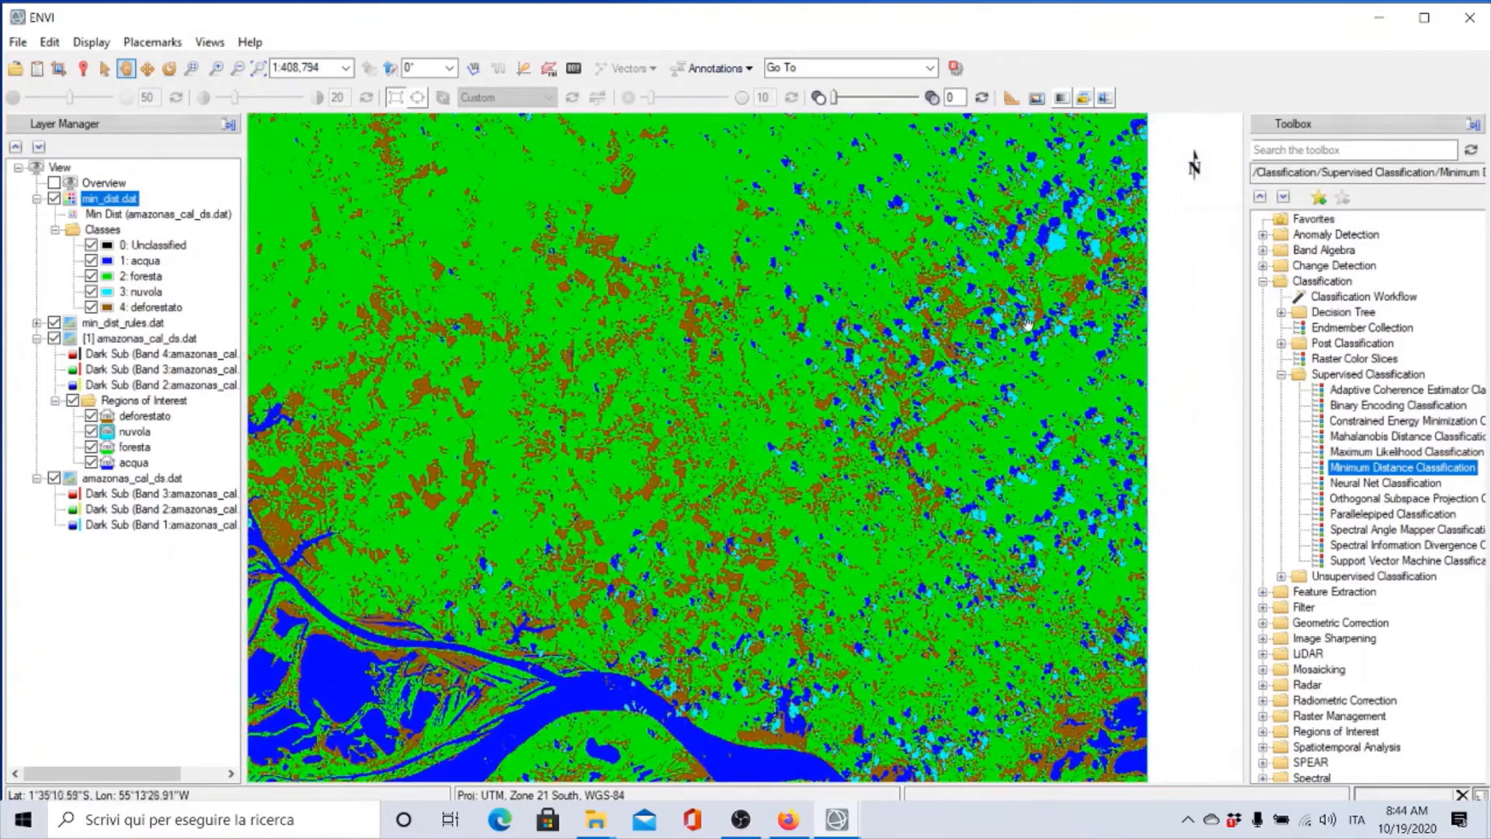
pyautogui.scroll(2, 793, 544)
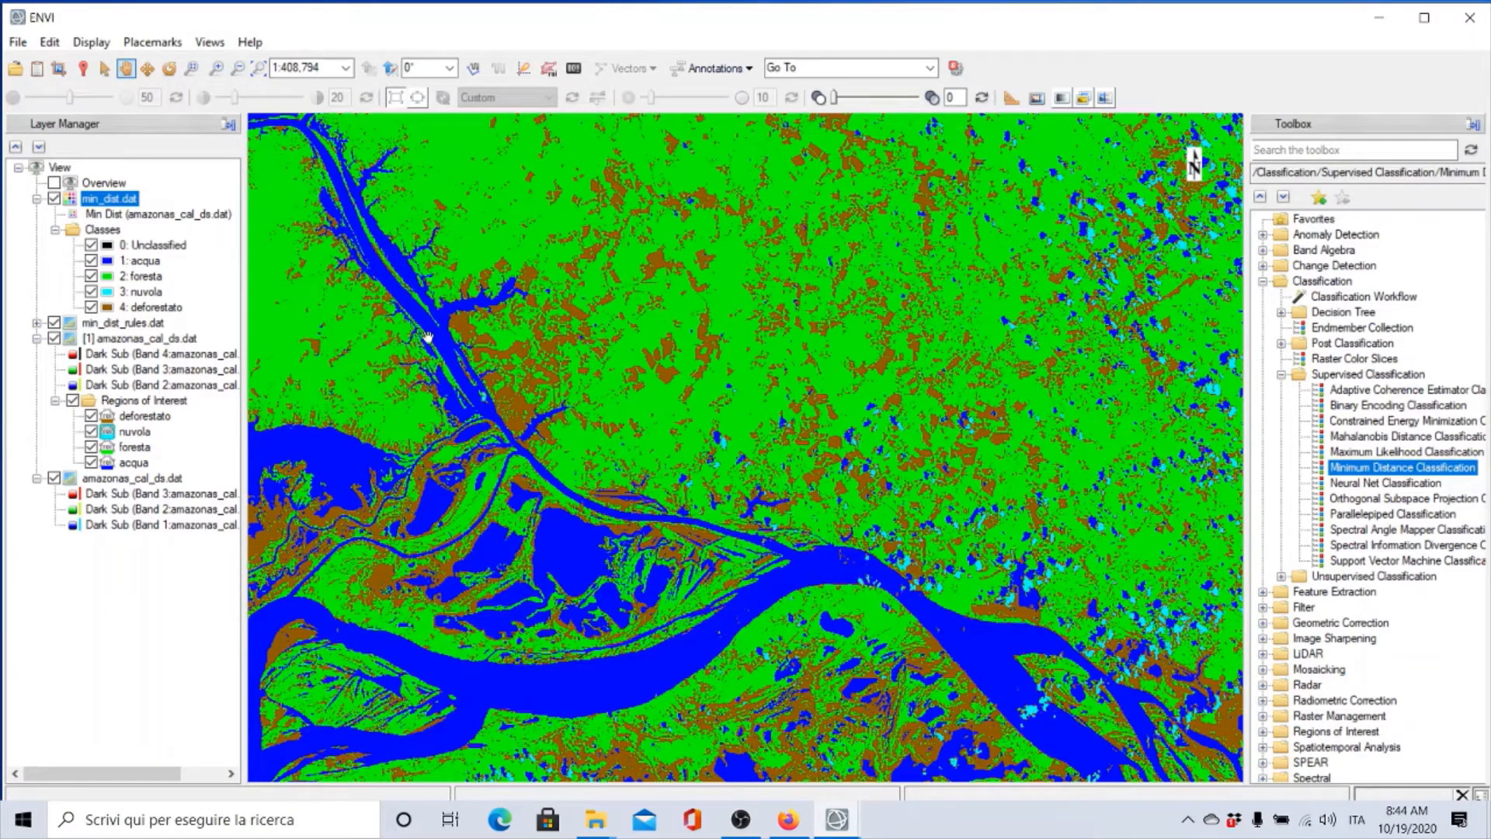
# Step: Load amazonas_cal_ds.dat in a new view with band 4 as red, band 3 as green and band 2 as blue
pyautogui.click(36, 69)
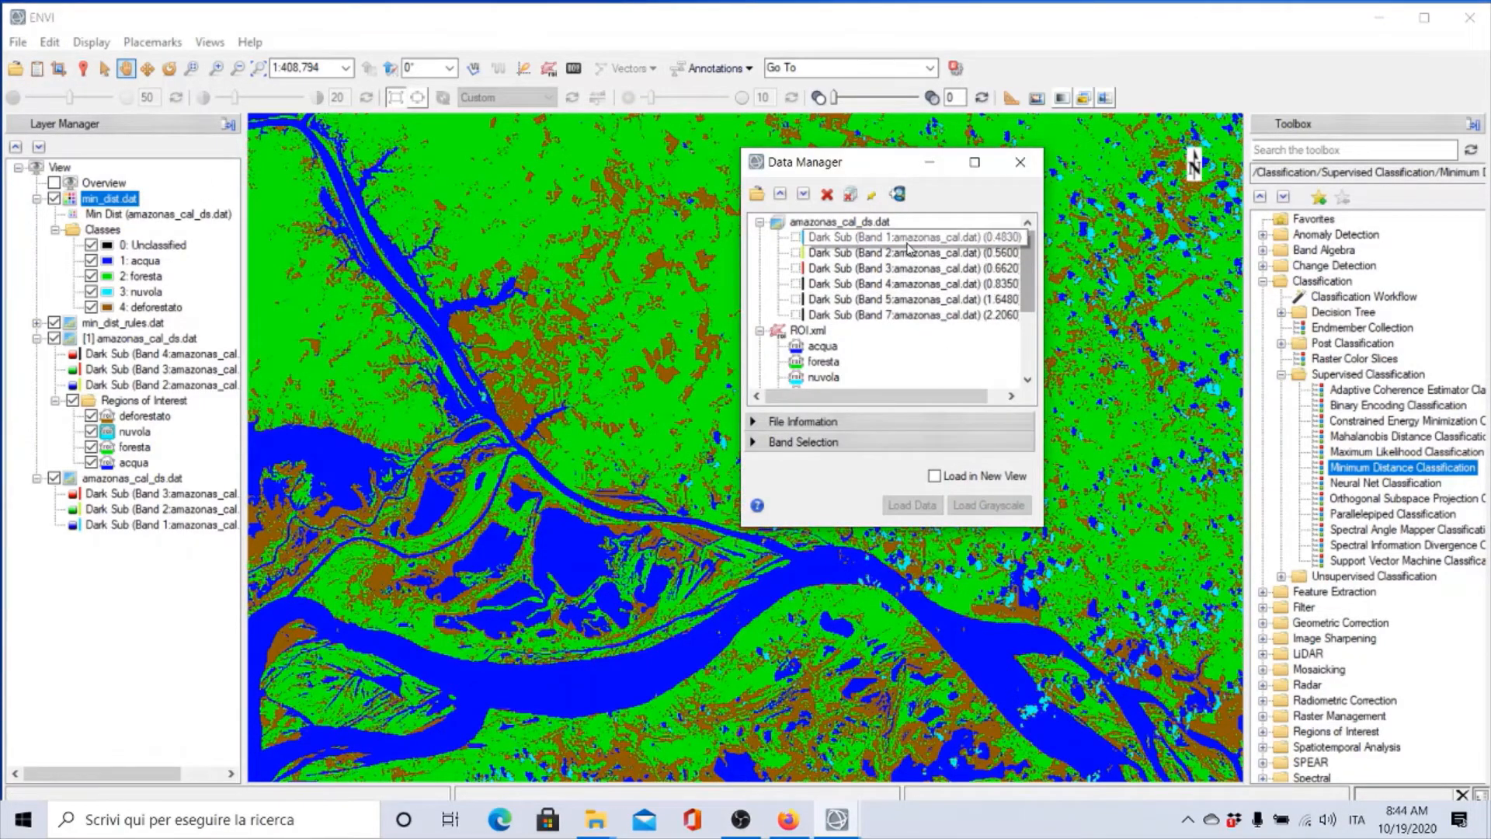
pyautogui.click(759, 446)
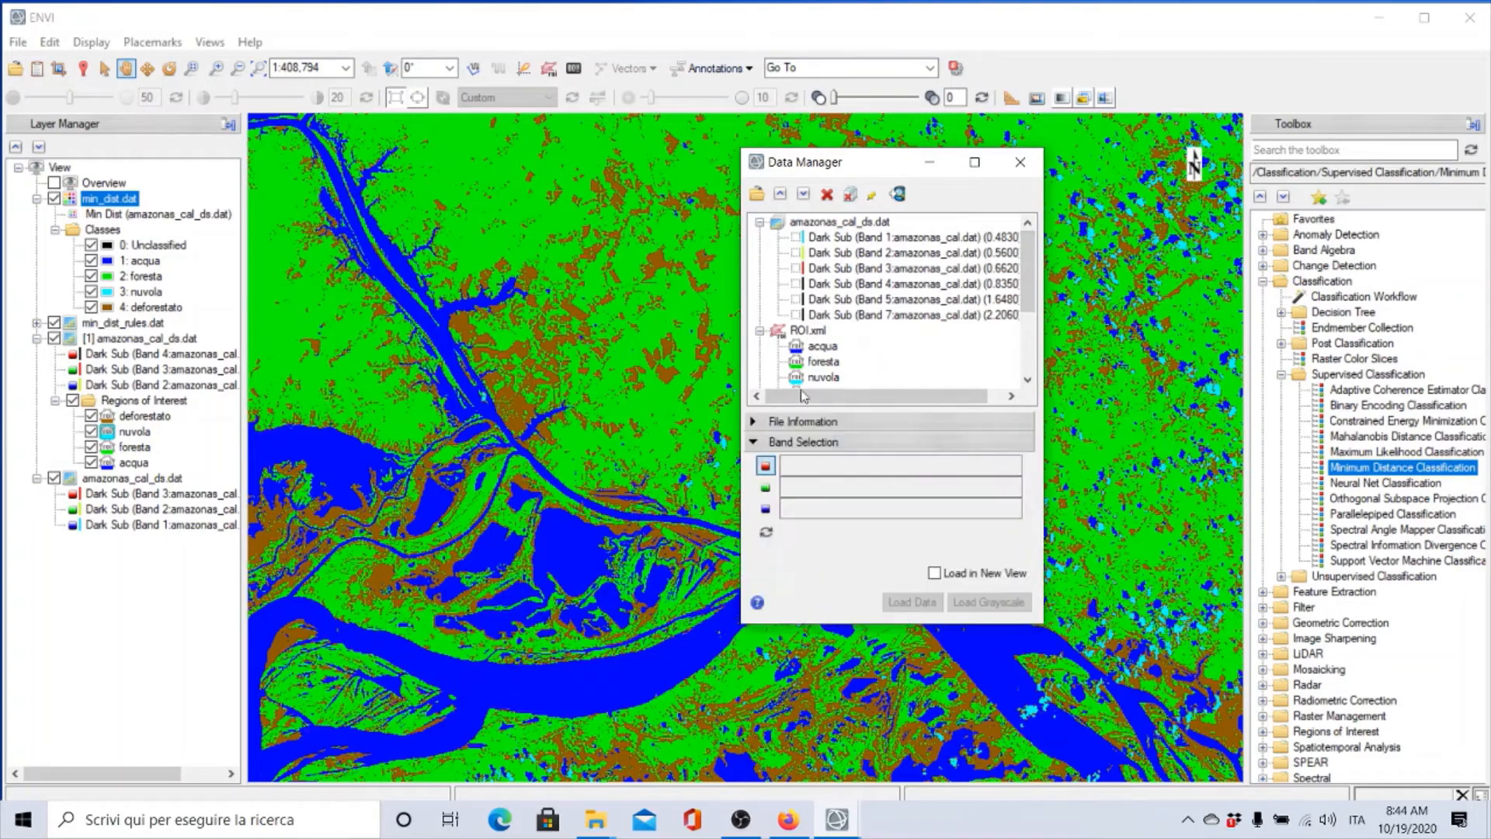
pyautogui.click(804, 284)
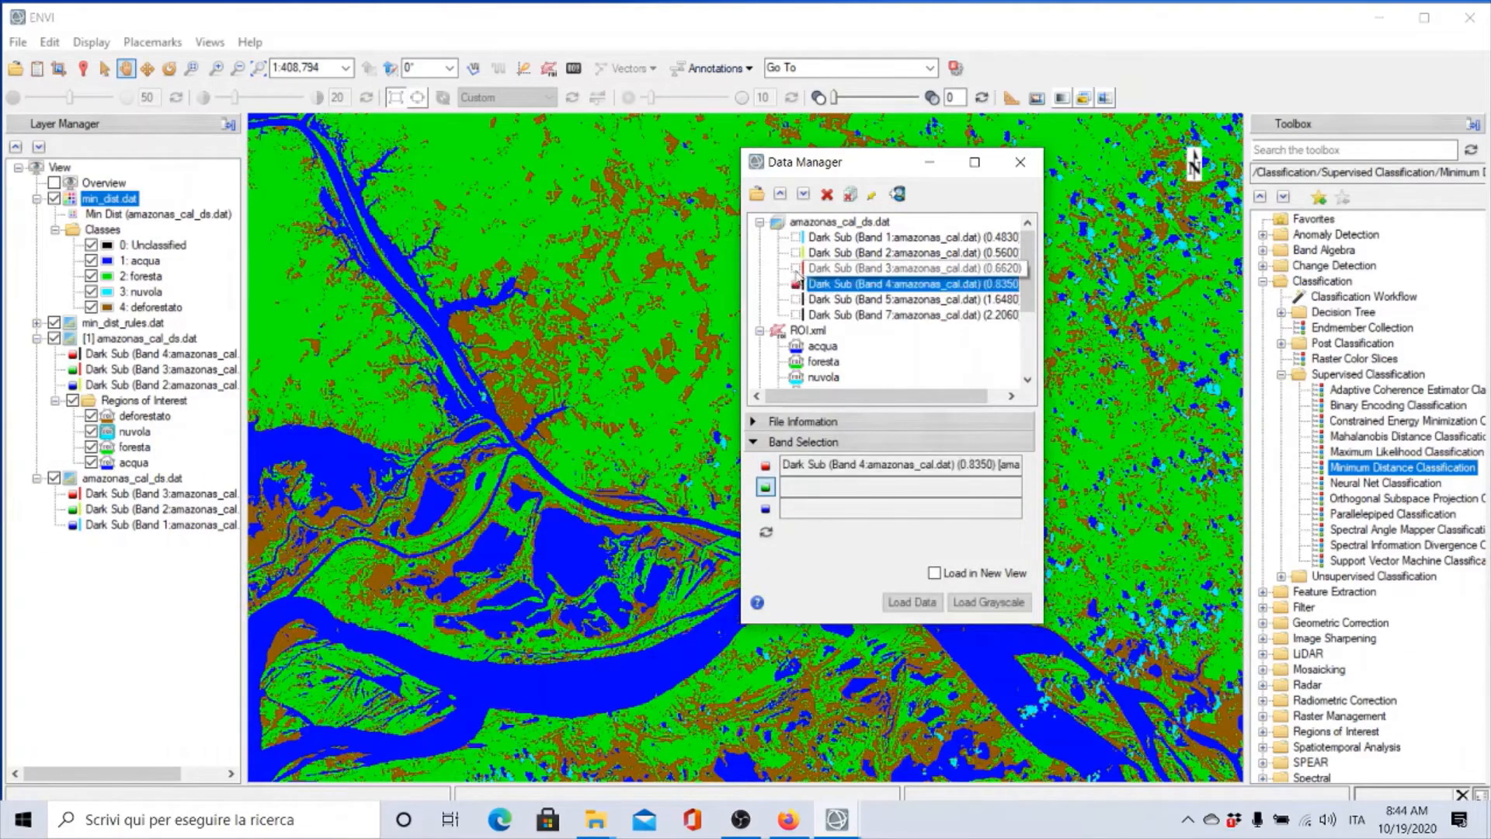
pyautogui.click(804, 268)
pyautogui.click(804, 252)
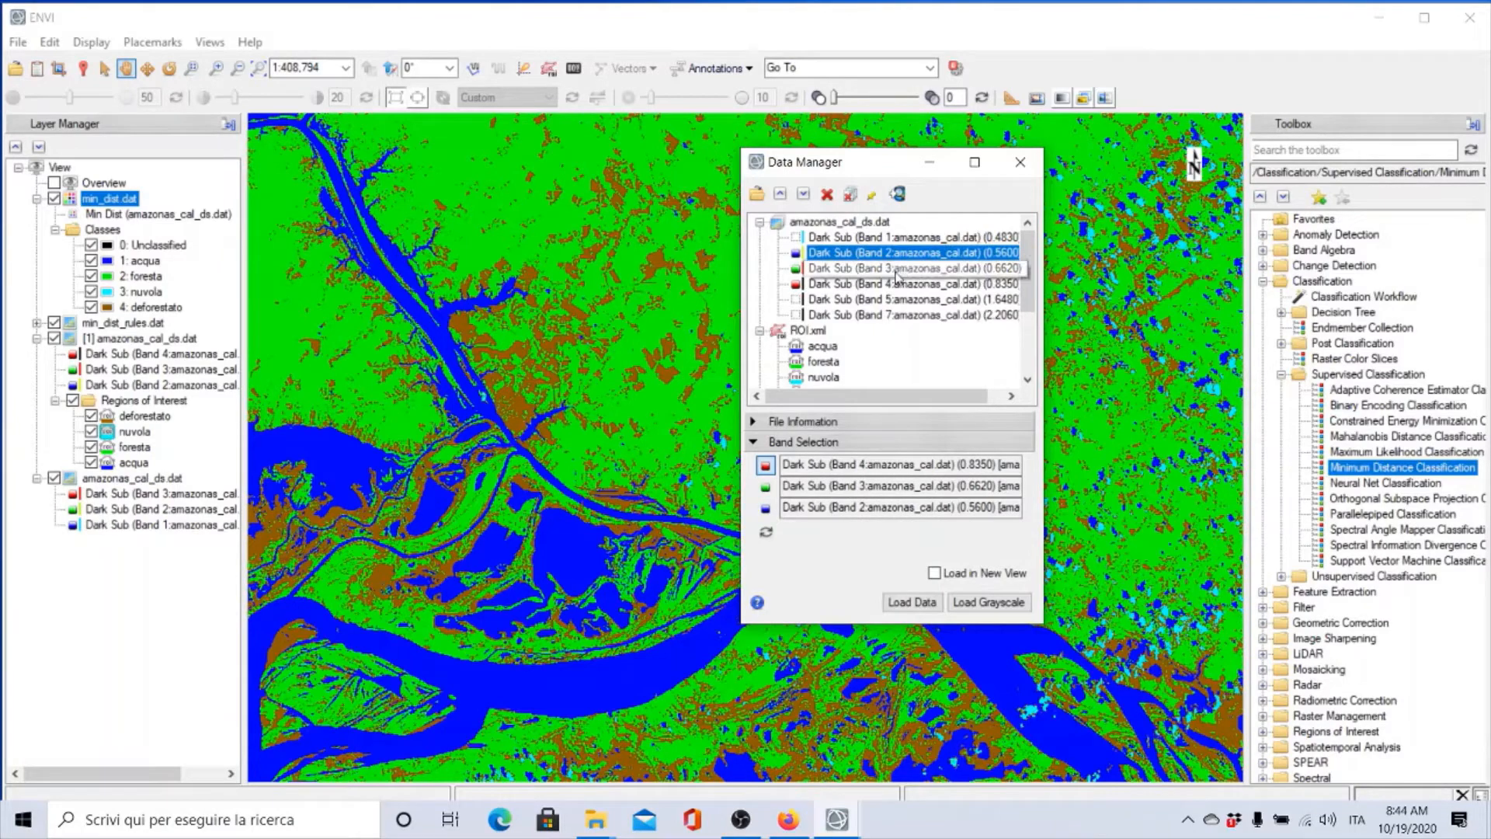
pyautogui.click(942, 576)
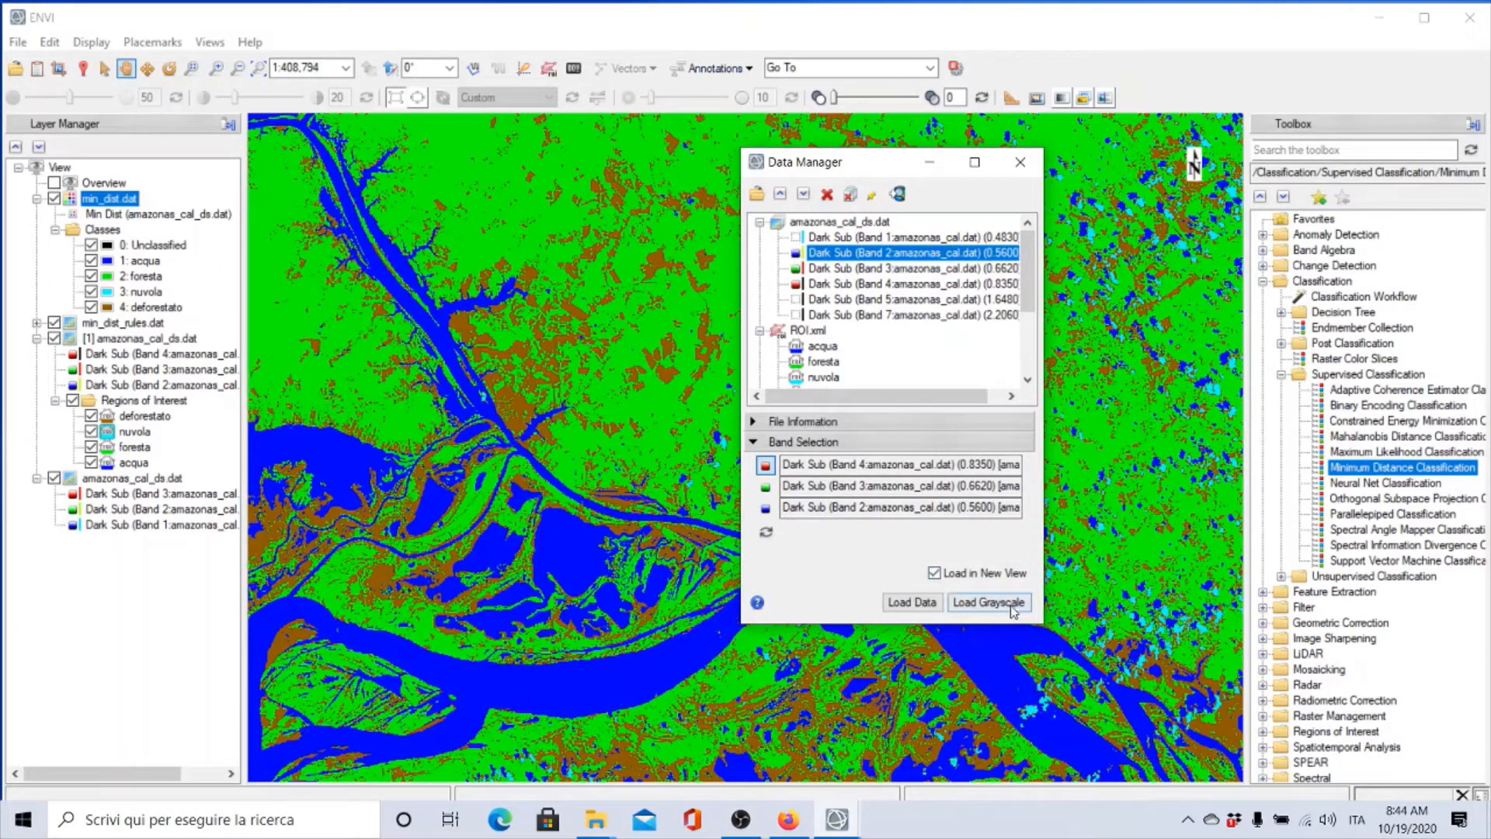
pyautogui.click(914, 603)
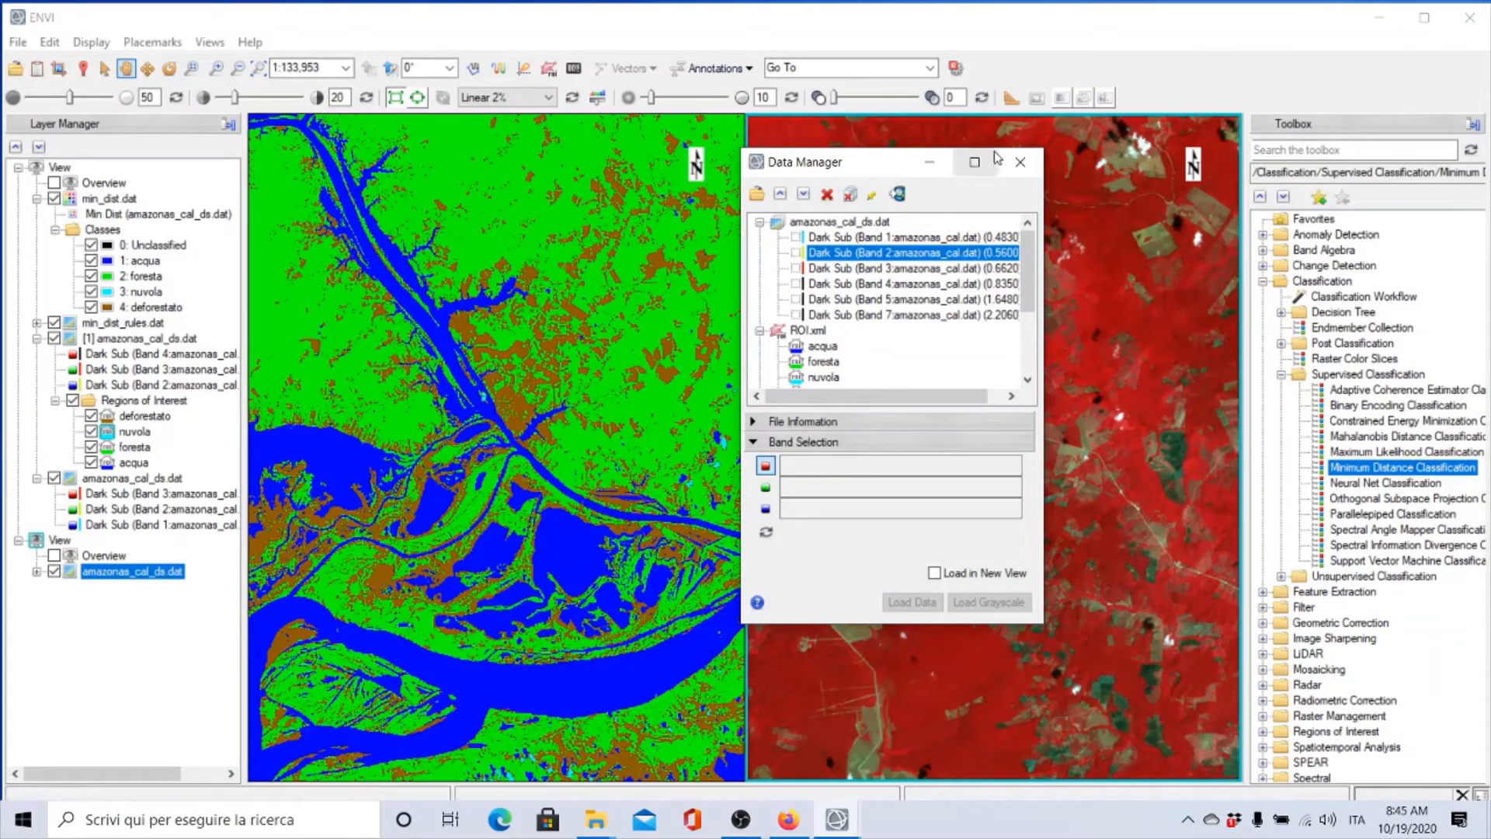
pyautogui.click(1019, 162)
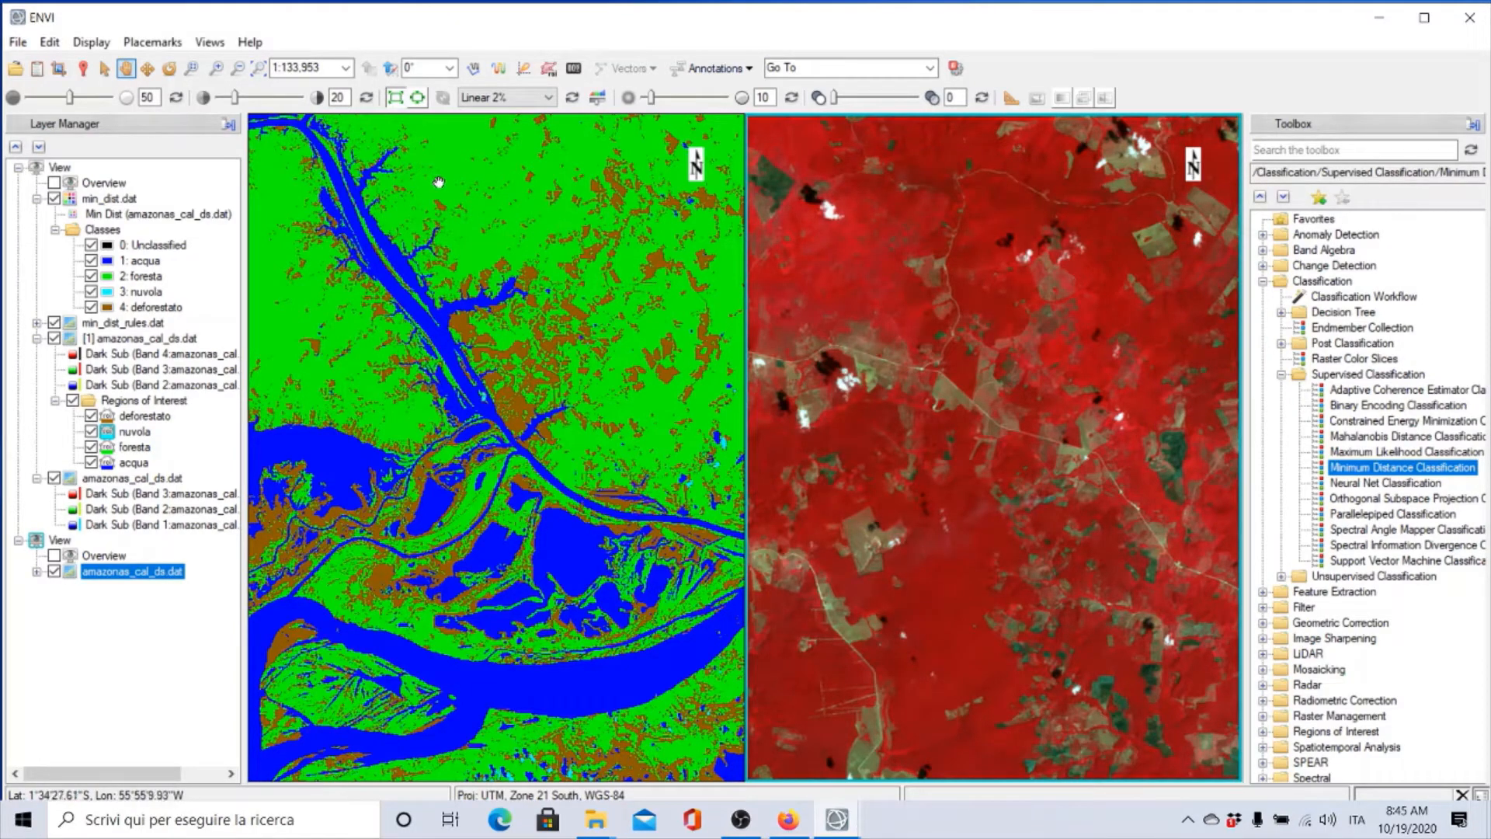
# Step: Geographically link all views so the classification and the false-colour image share the same extent
pyautogui.click(606, 227)
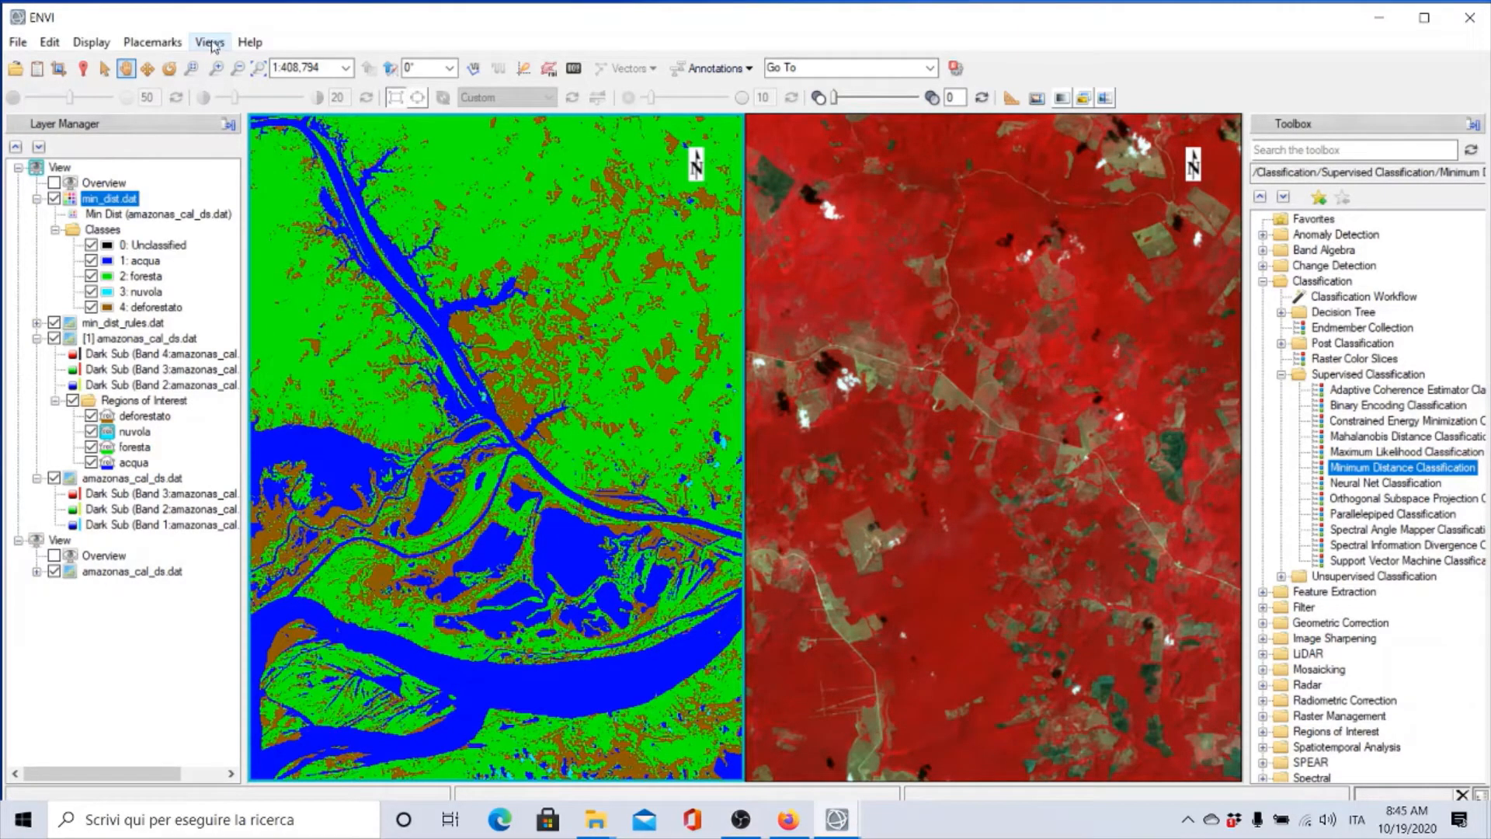
pyautogui.click(211, 43)
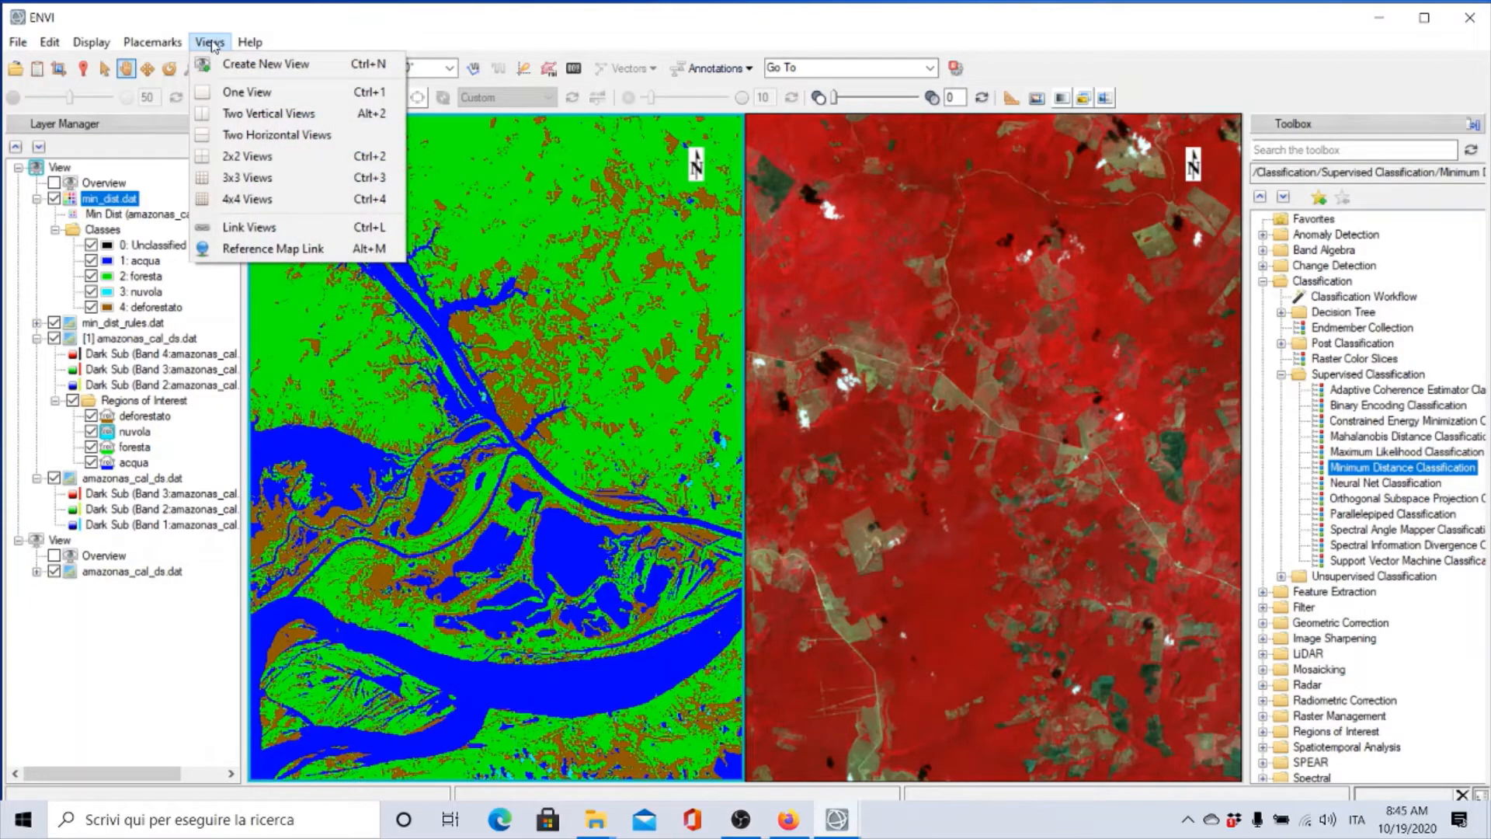
pyautogui.click(240, 227)
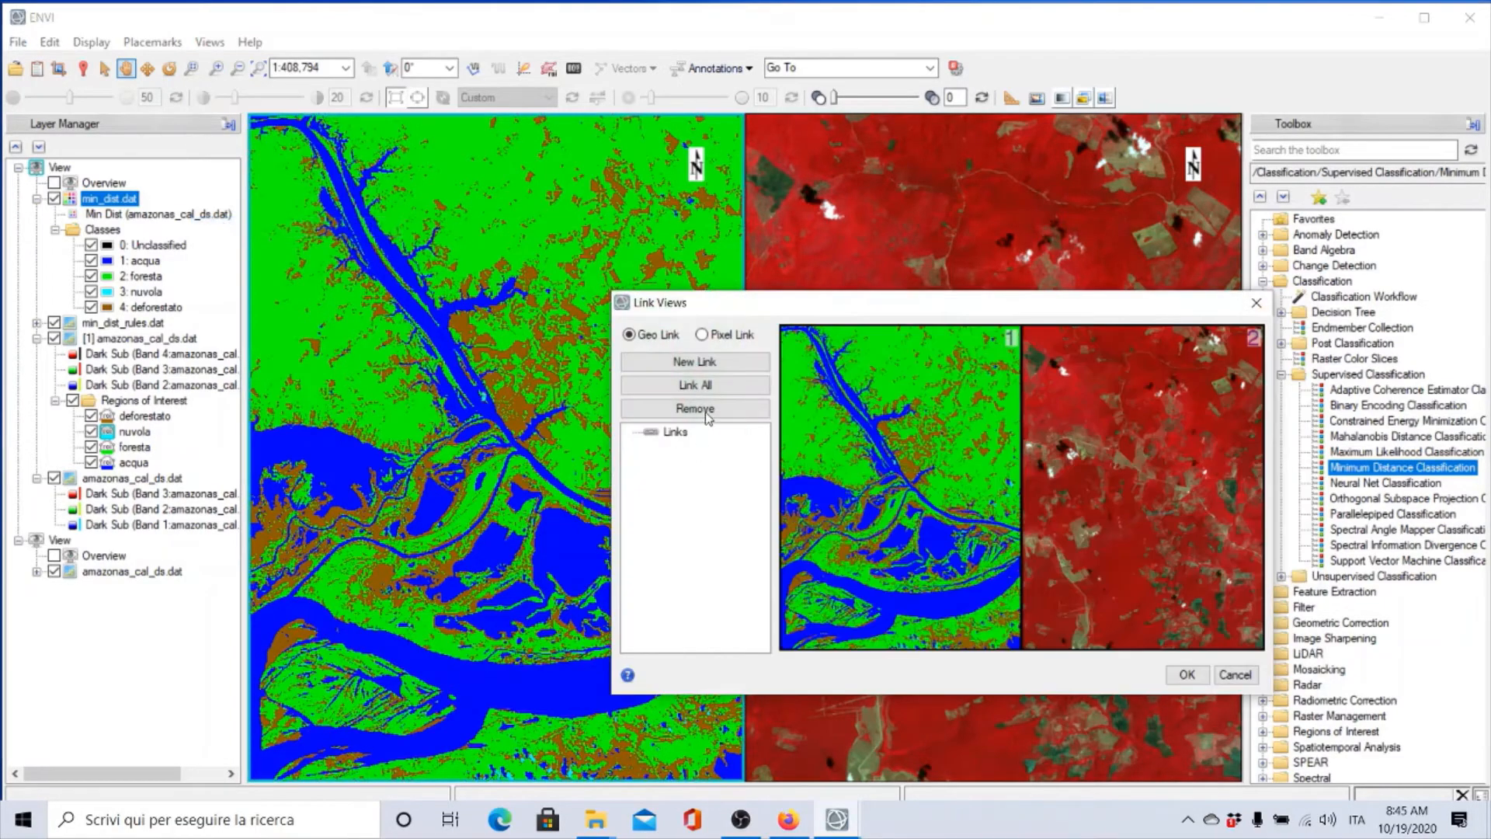
pyautogui.click(695, 390)
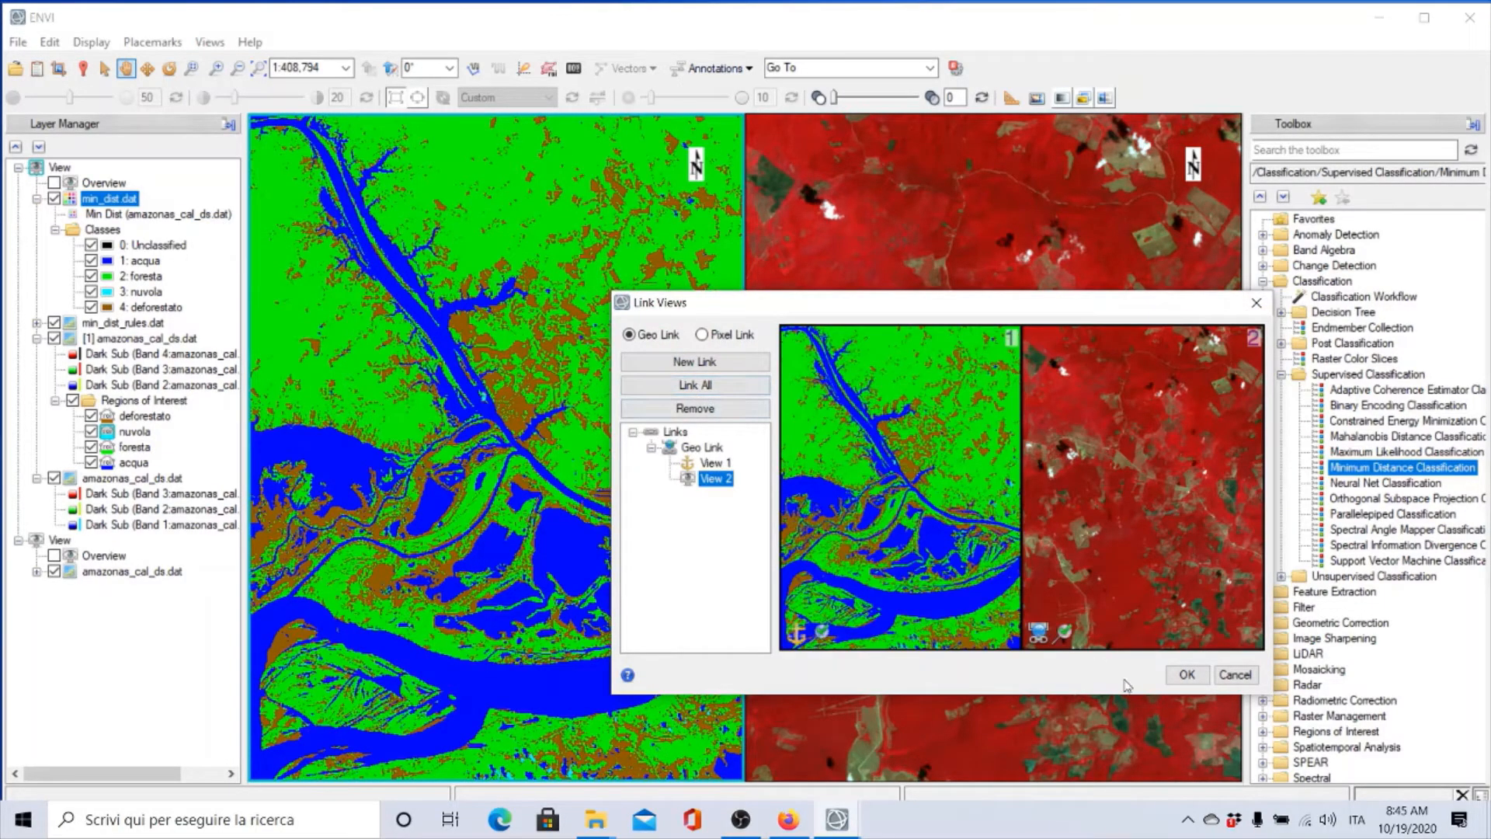
pyautogui.click(1196, 674)
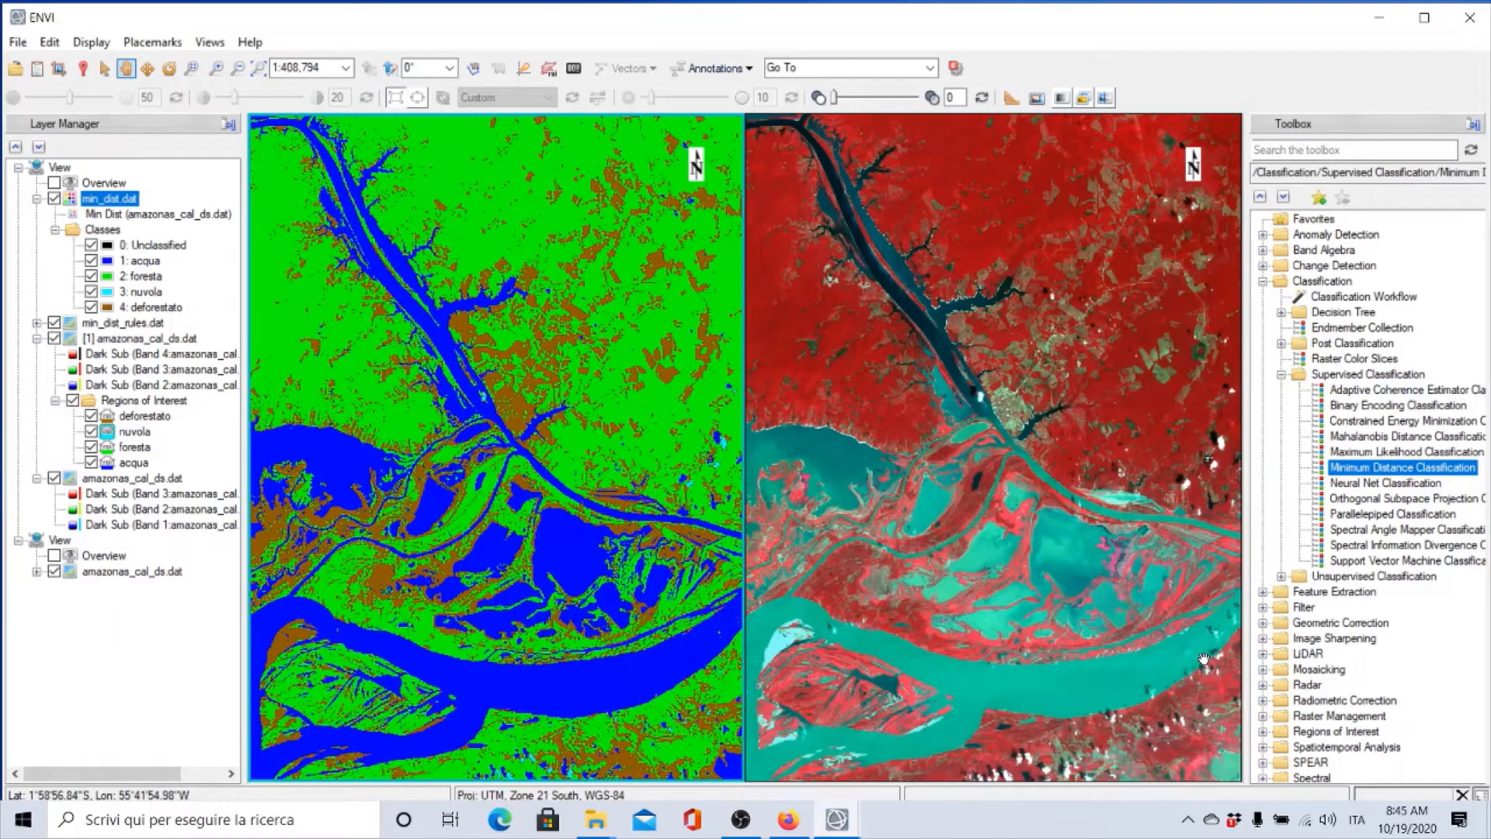
# Step: Compare the classified water, forest and deforested areas around the river with the false-colour image in the linked views
pyautogui.moveTo(655, 569); pyautogui.dragTo(590, 489)
pyautogui.click(953, 534)
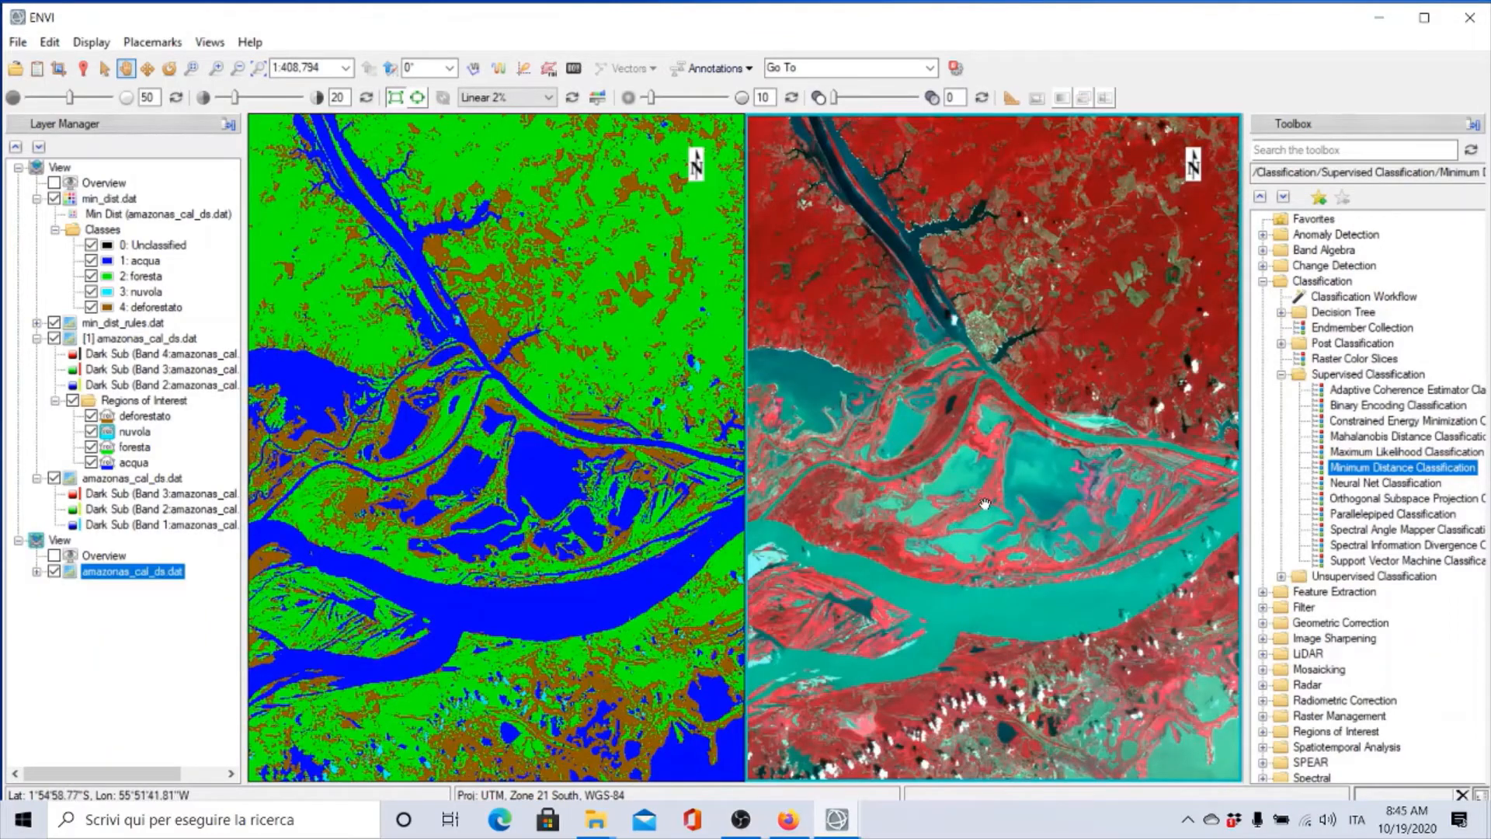
pyautogui.moveTo(598, 547); pyautogui.dragTo(540, 487)
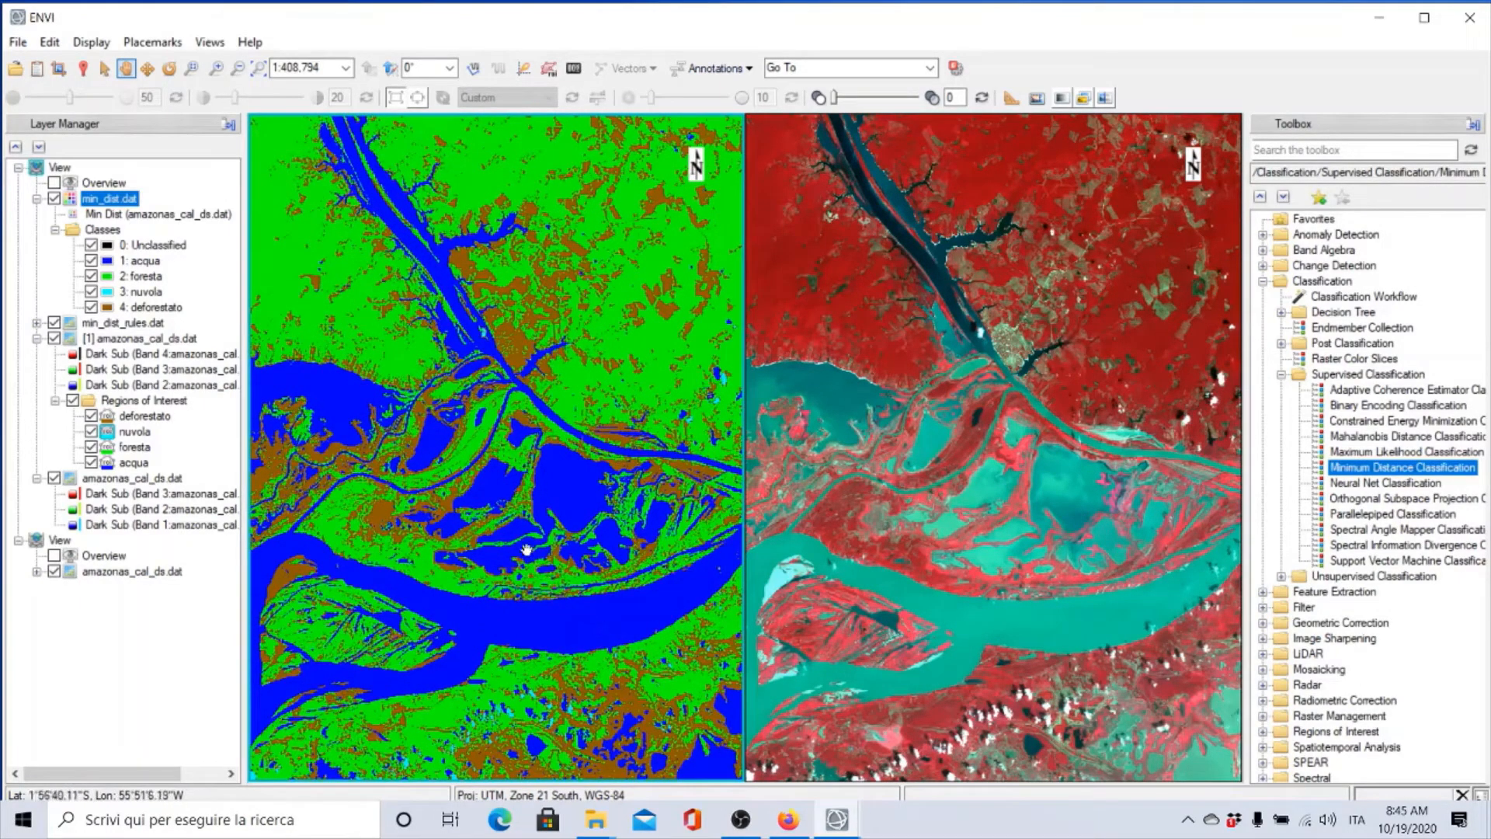
pyautogui.moveTo(545, 543); pyautogui.dragTo(575, 618)
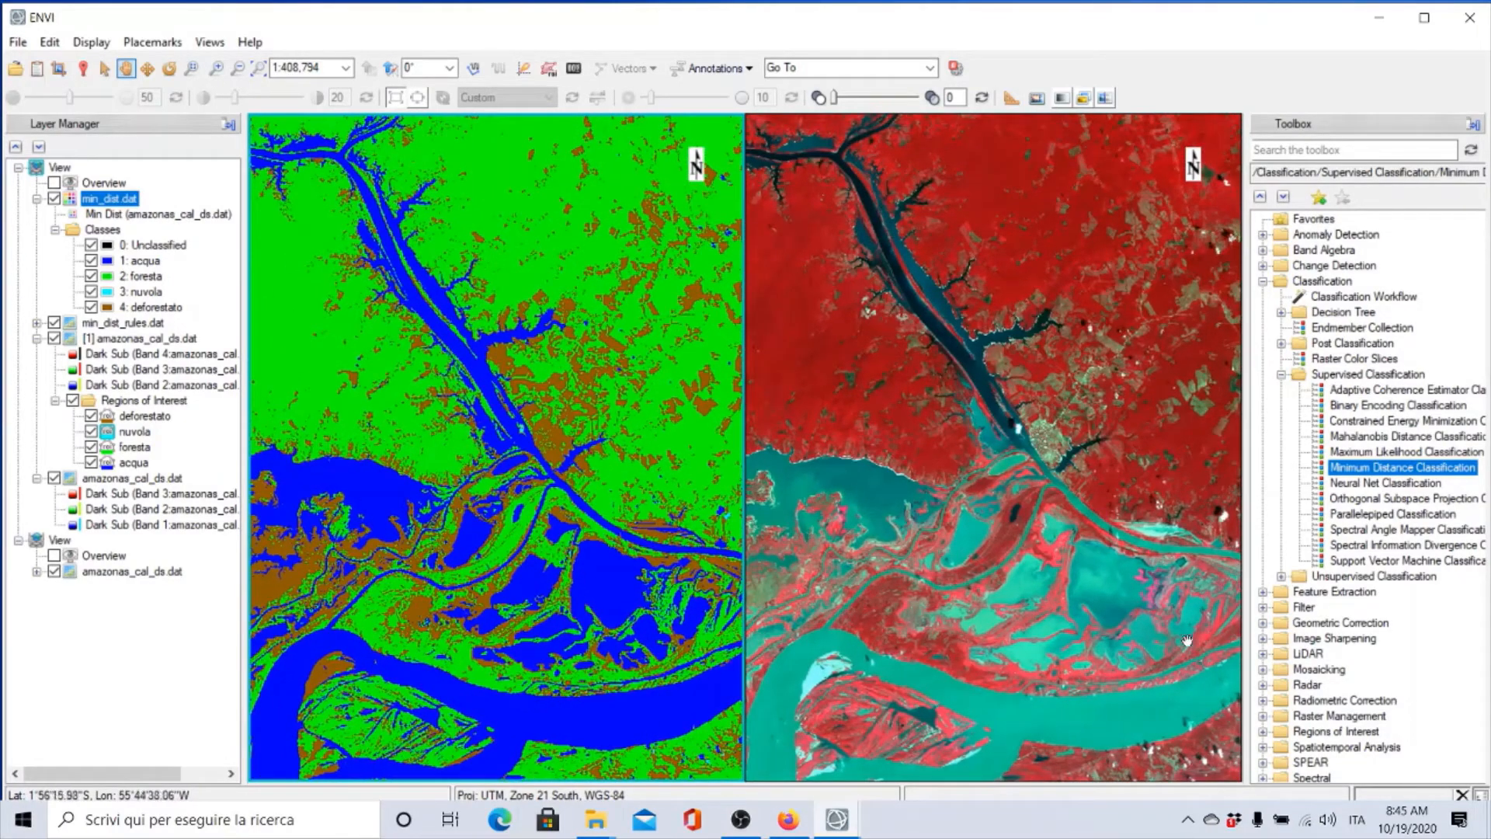
pyautogui.moveTo(472, 430); pyautogui.dragTo(431, 448)
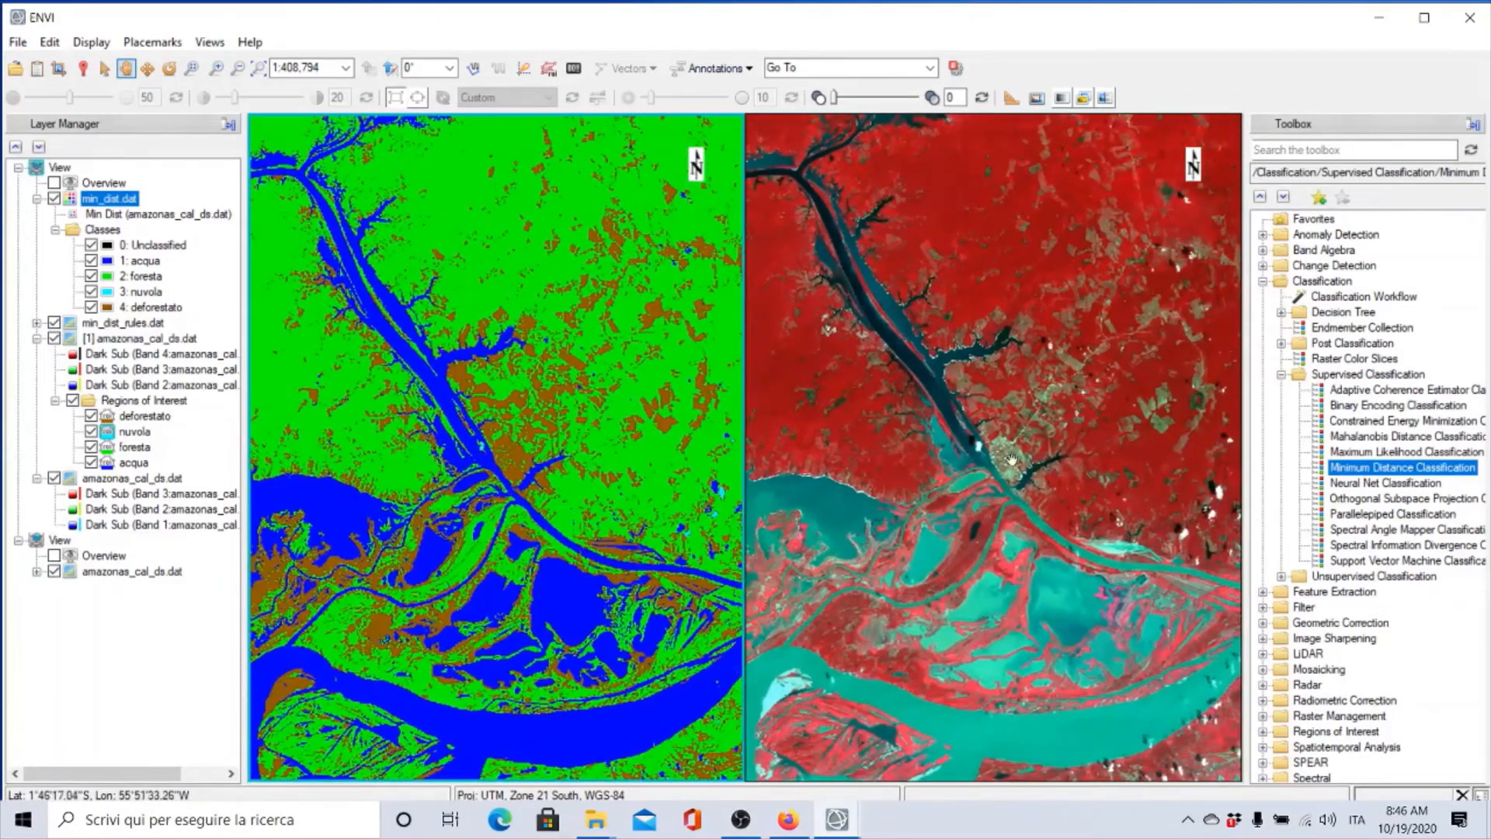
pyautogui.moveTo(469, 503); pyautogui.dragTo(544, 438)
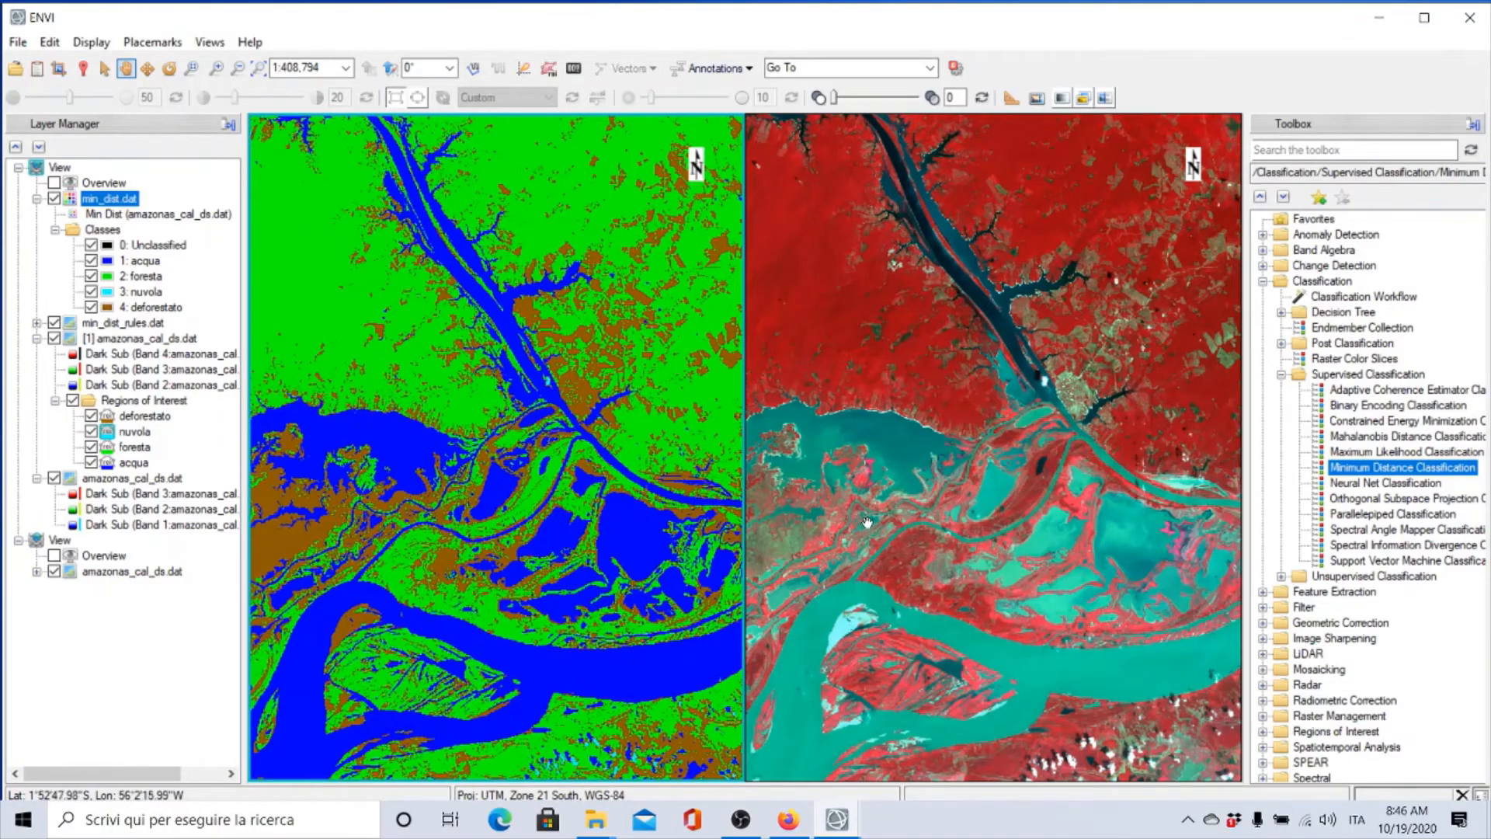
pyautogui.scroll(4, 867, 521)
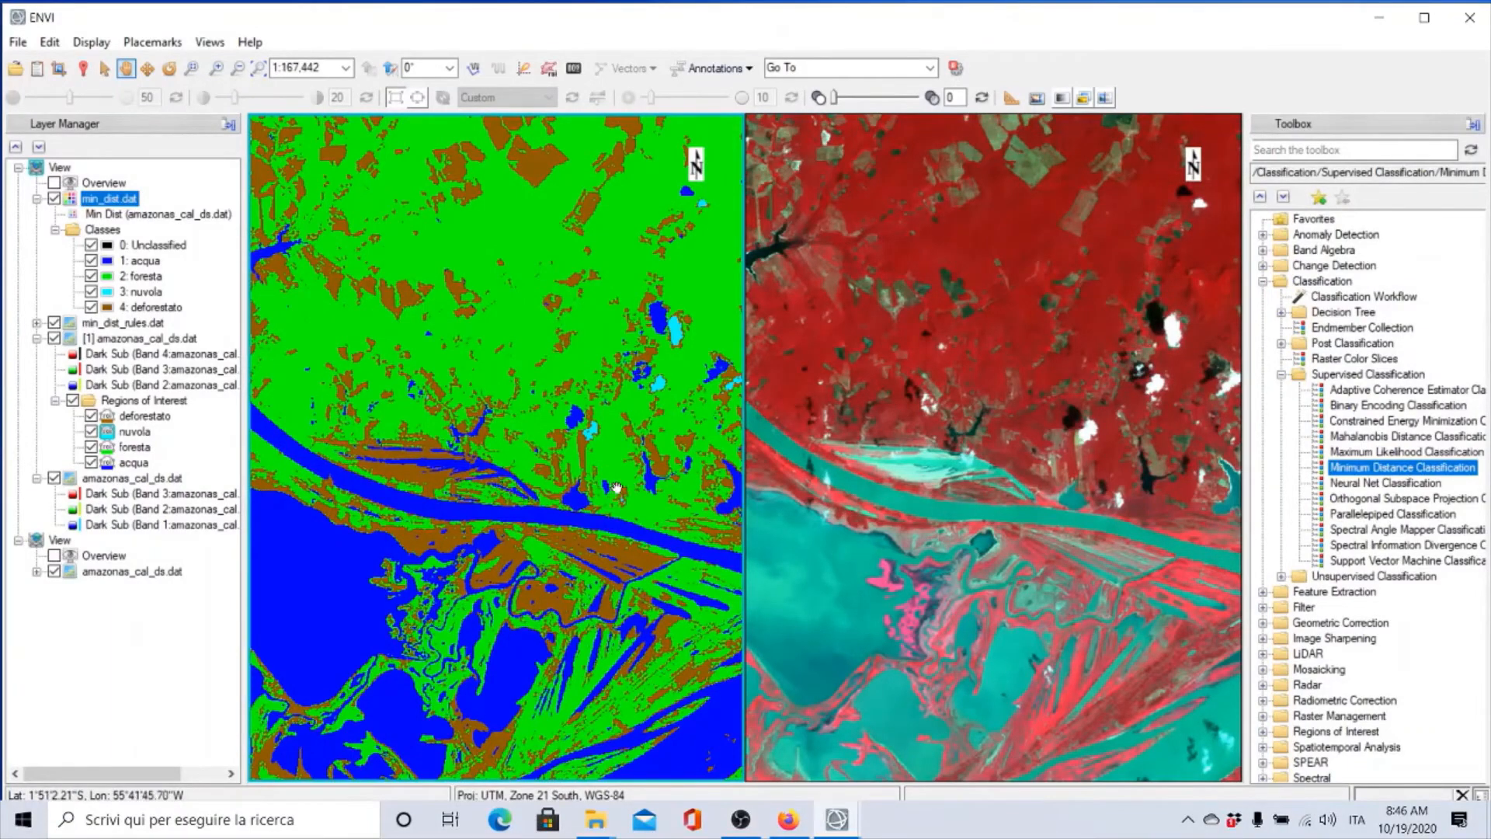
# Step: Compare the classified deforested, forest and water areas around the riverside town with the false-colour image in the linked views
pyautogui.moveTo(371, 505); pyautogui.dragTo(646, 420)
pyautogui.moveTo(556, 384); pyautogui.dragTo(640, 564)
pyautogui.scroll(4, 1007, 353)
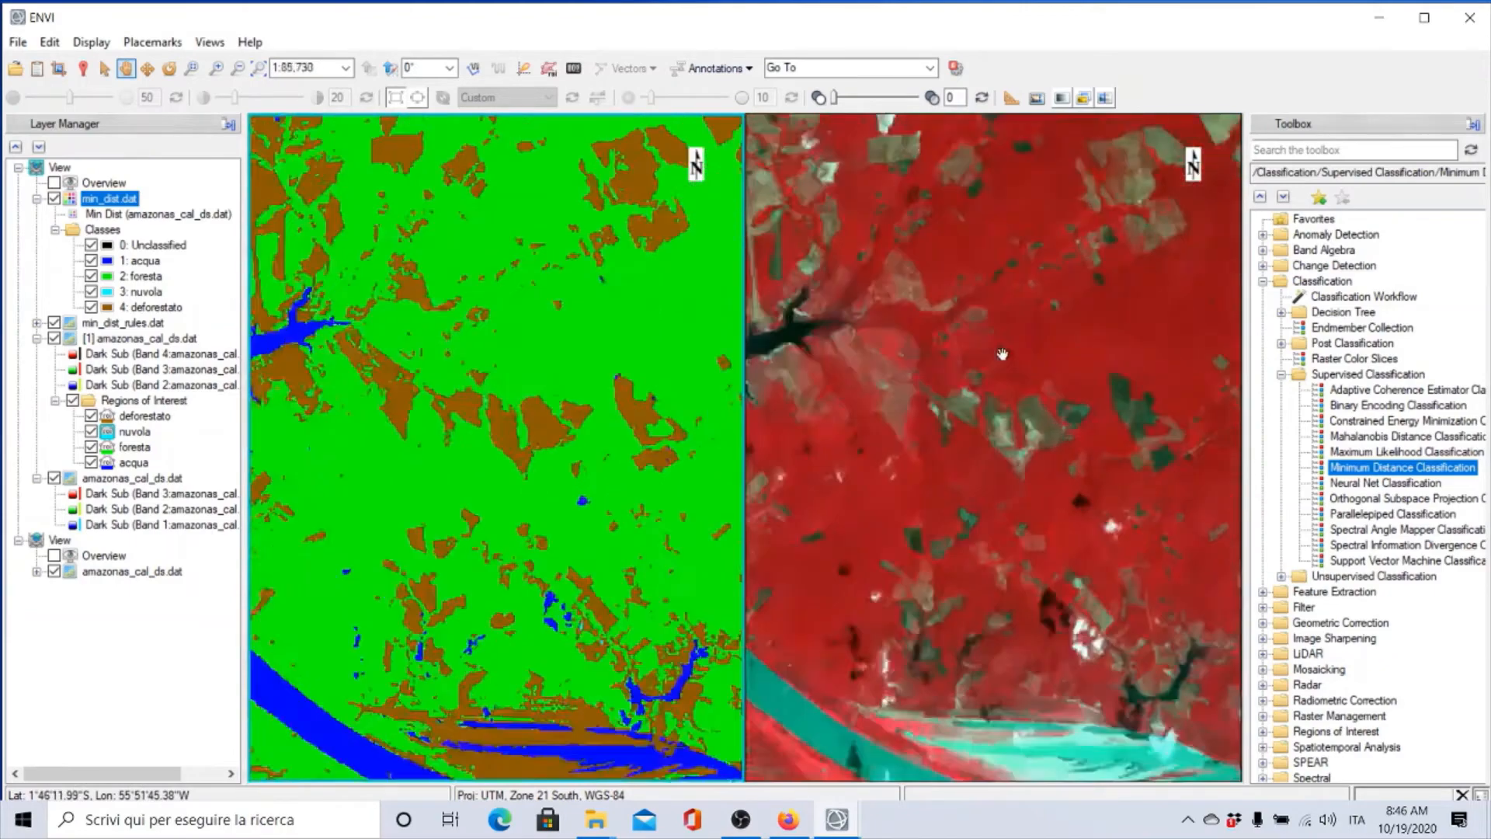
pyautogui.moveTo(420, 421); pyautogui.dragTo(651, 437)
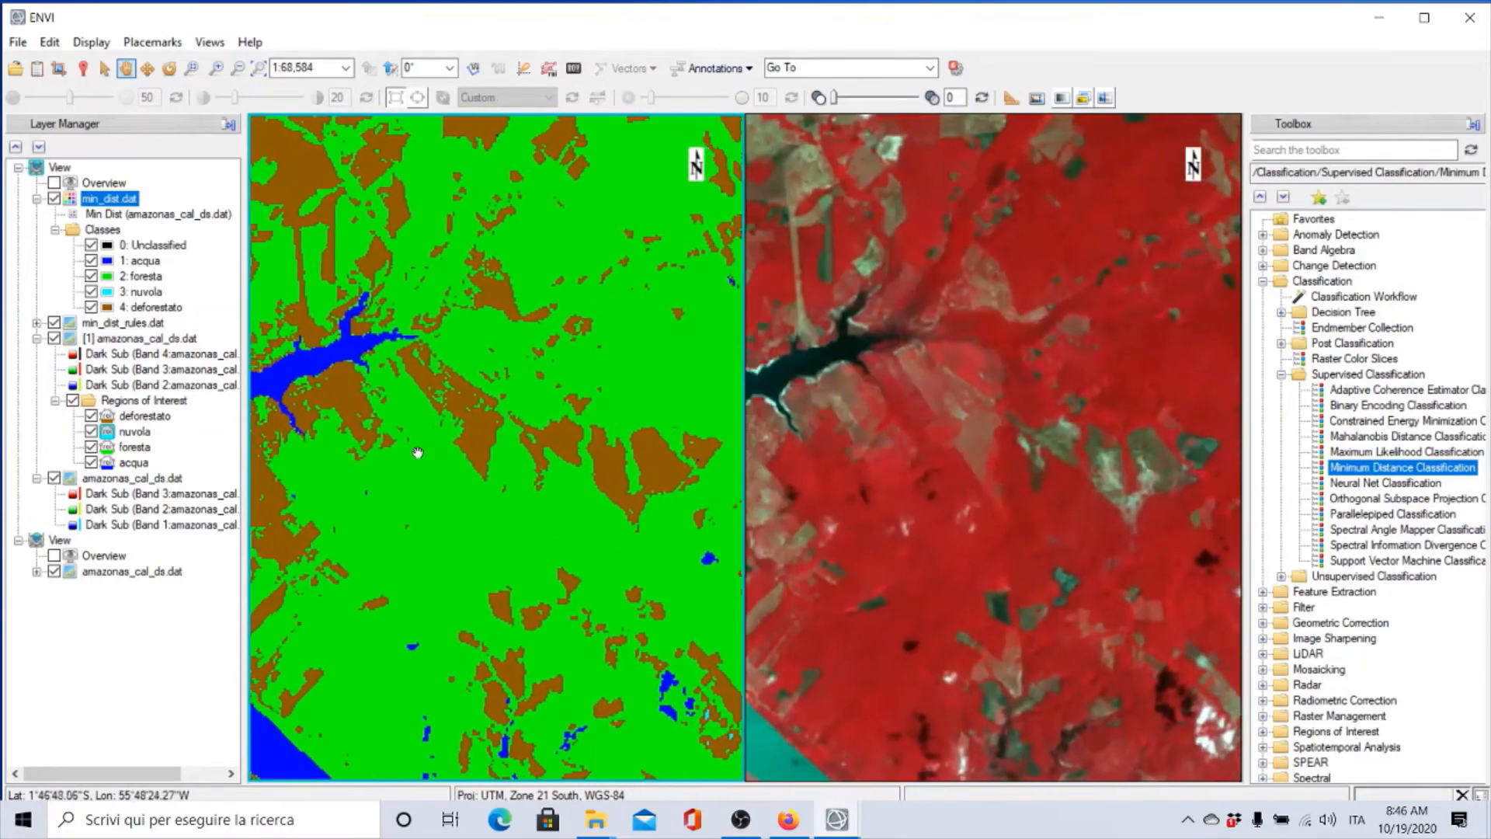
pyautogui.moveTo(407, 454); pyautogui.dragTo(633, 399)
pyautogui.moveTo(439, 386); pyautogui.dragTo(593, 445)
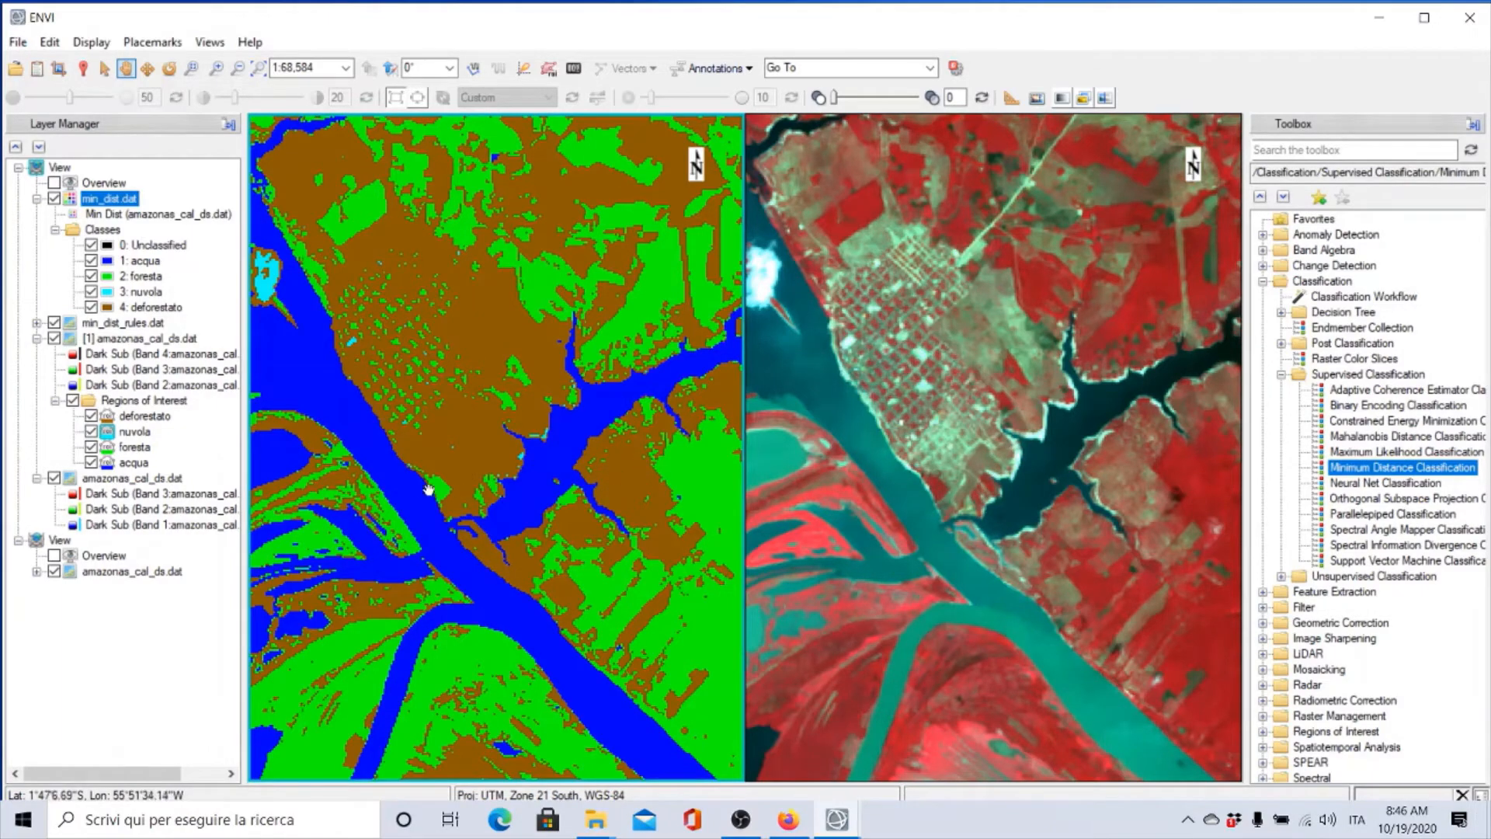
pyautogui.moveTo(428, 490); pyautogui.dragTo(480, 456)
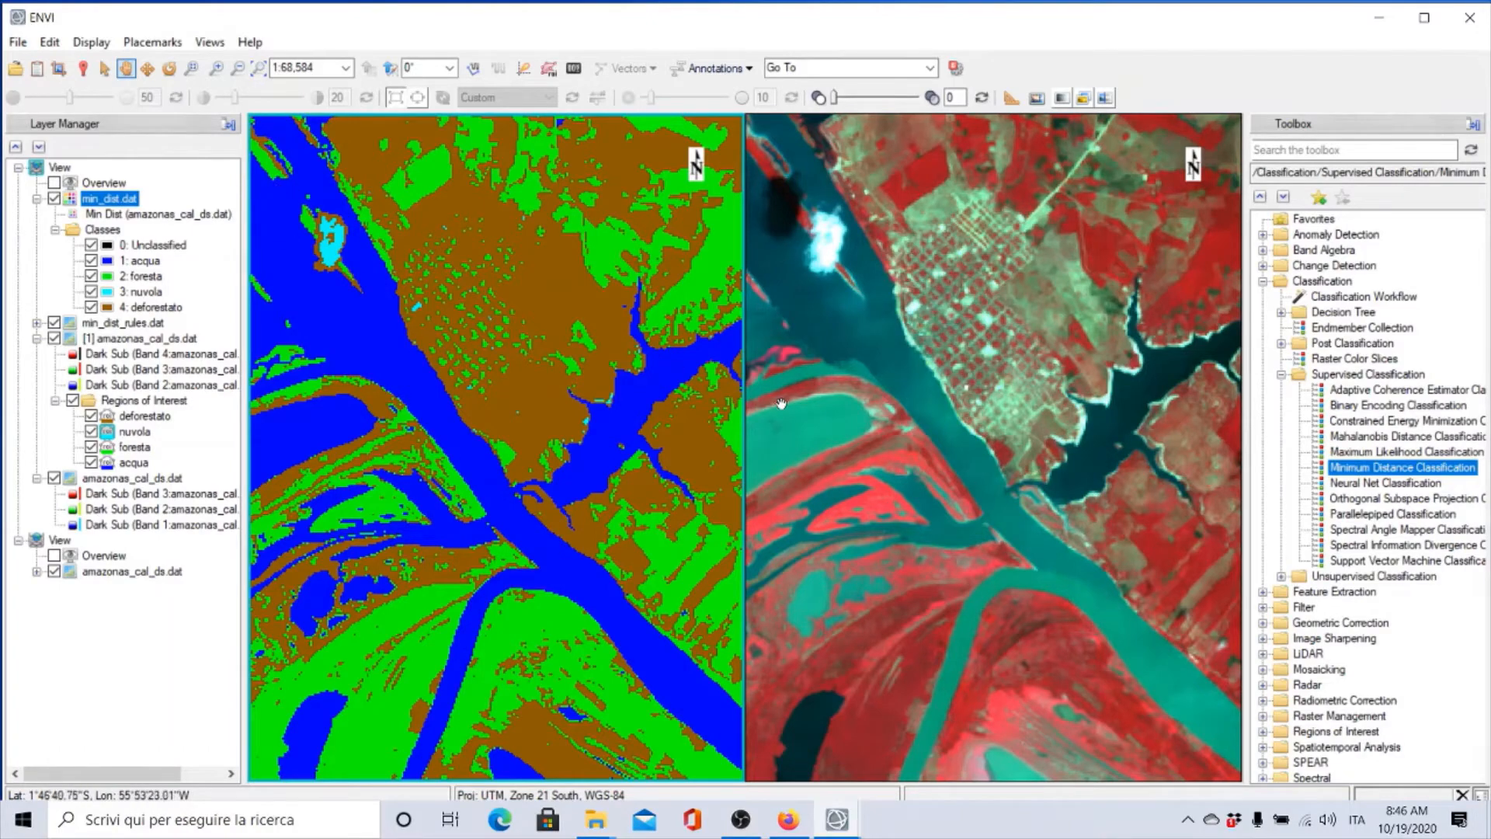
# Step: Examine how clouds and their dark shadows over the forest and the river are classified compared with the false-colour image
pyautogui.scroll(-5, 607, 484)
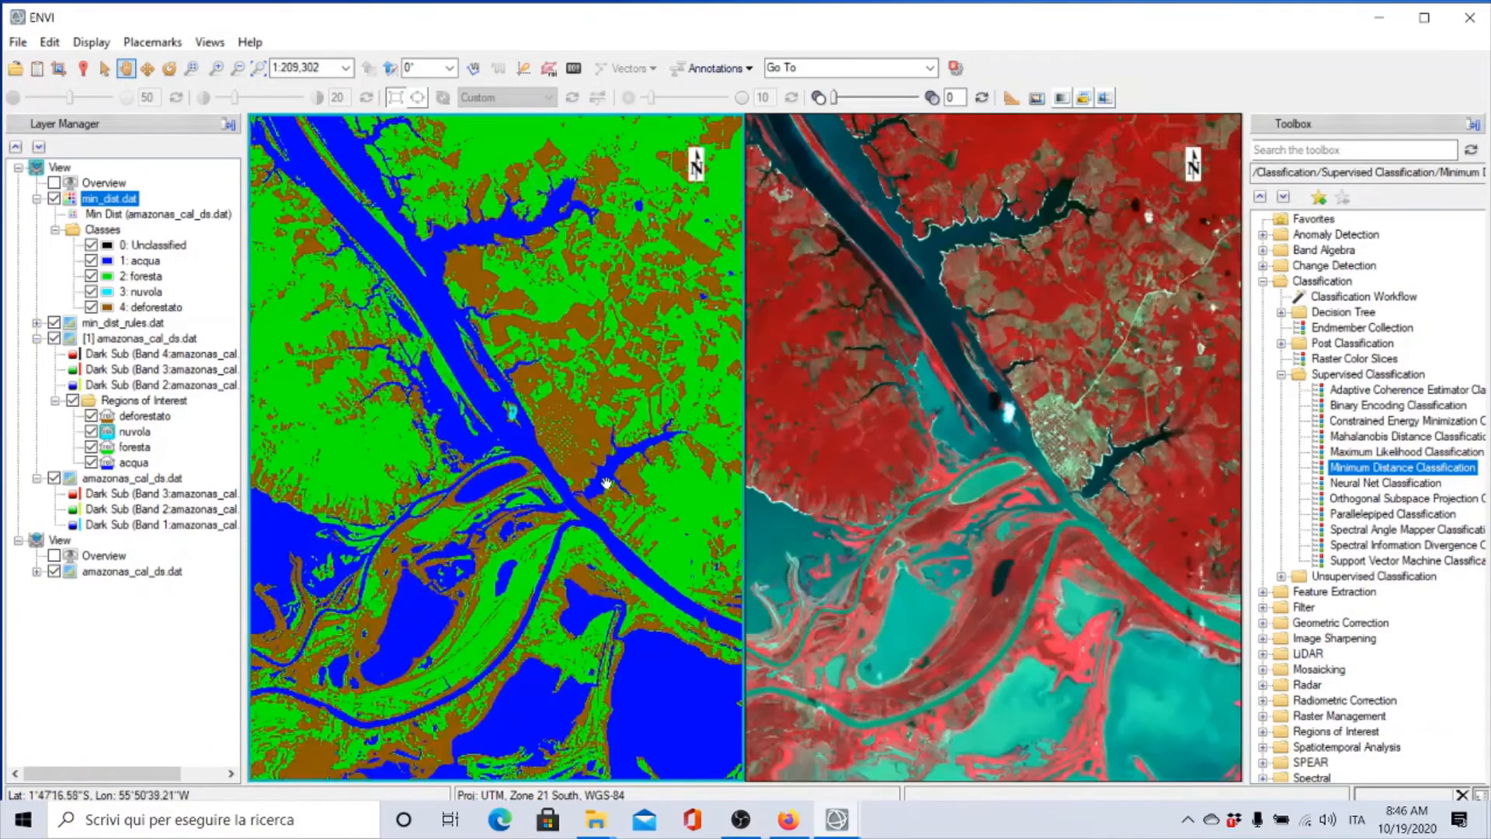
pyautogui.moveTo(644, 529); pyautogui.dragTo(323, 342)
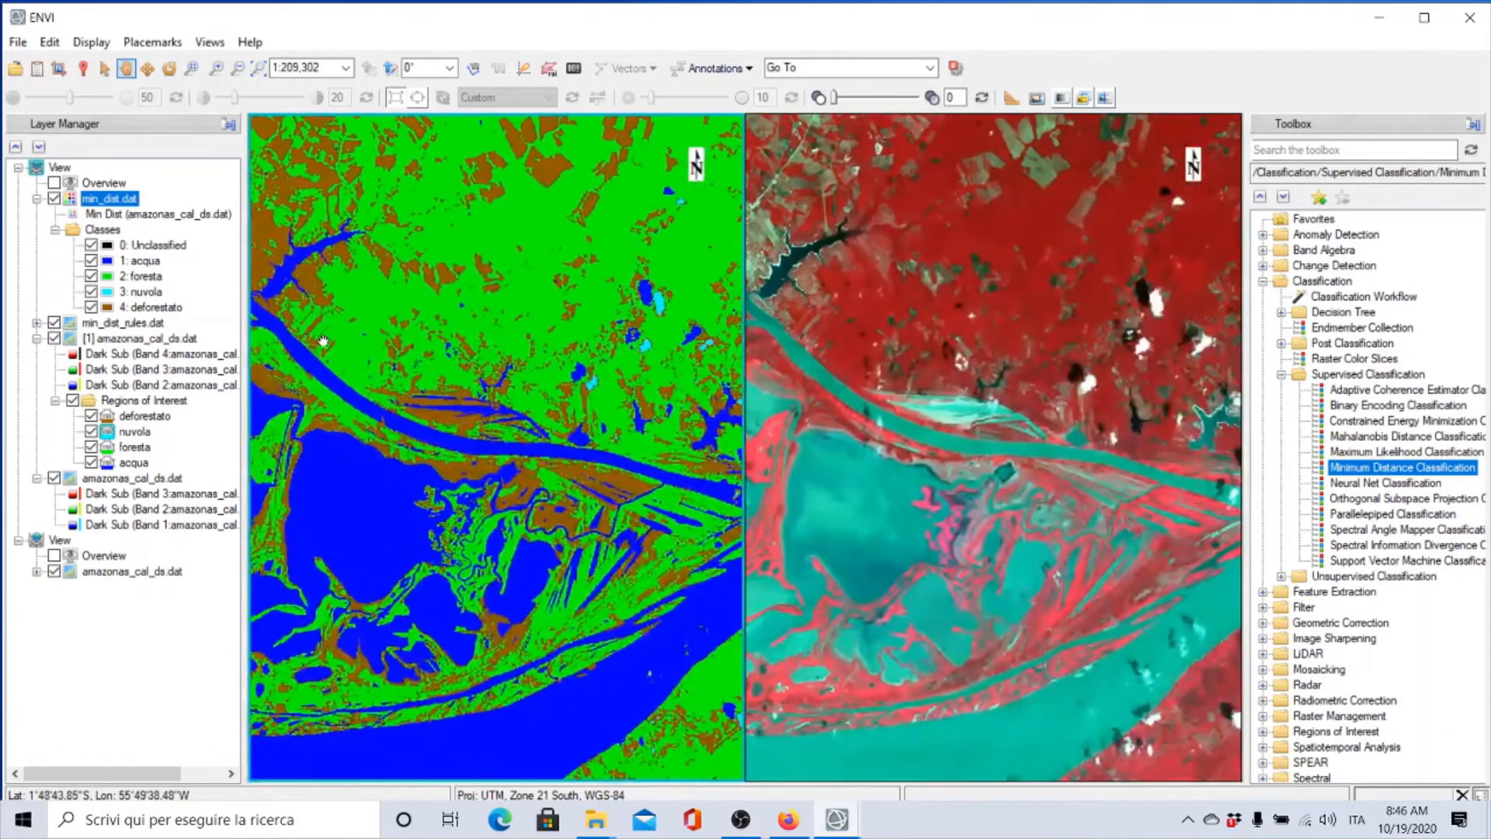
pyautogui.moveTo(498, 374); pyautogui.dragTo(338, 444)
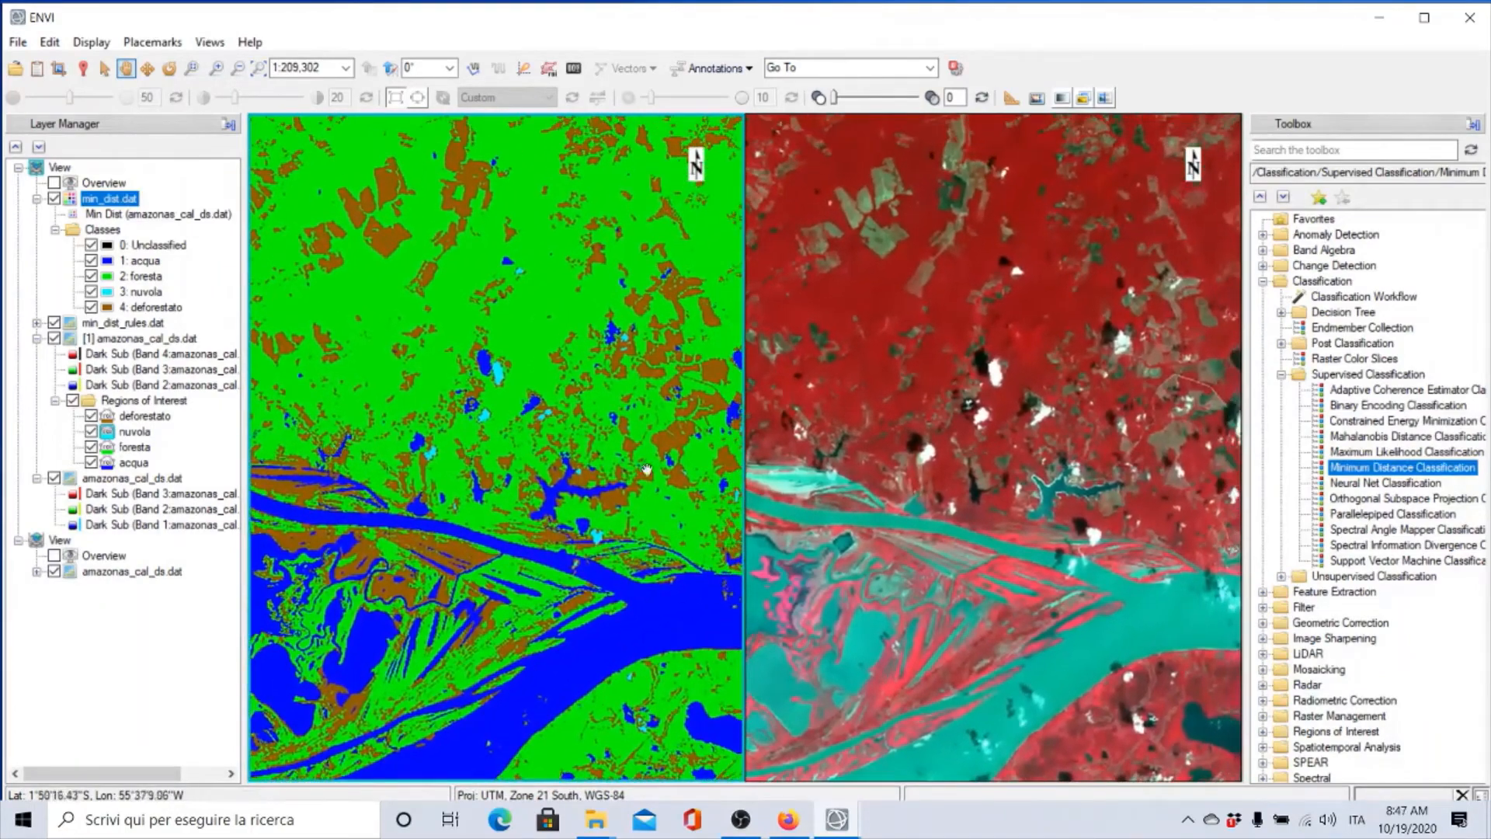
pyautogui.scroll(-1, 1048, 423)
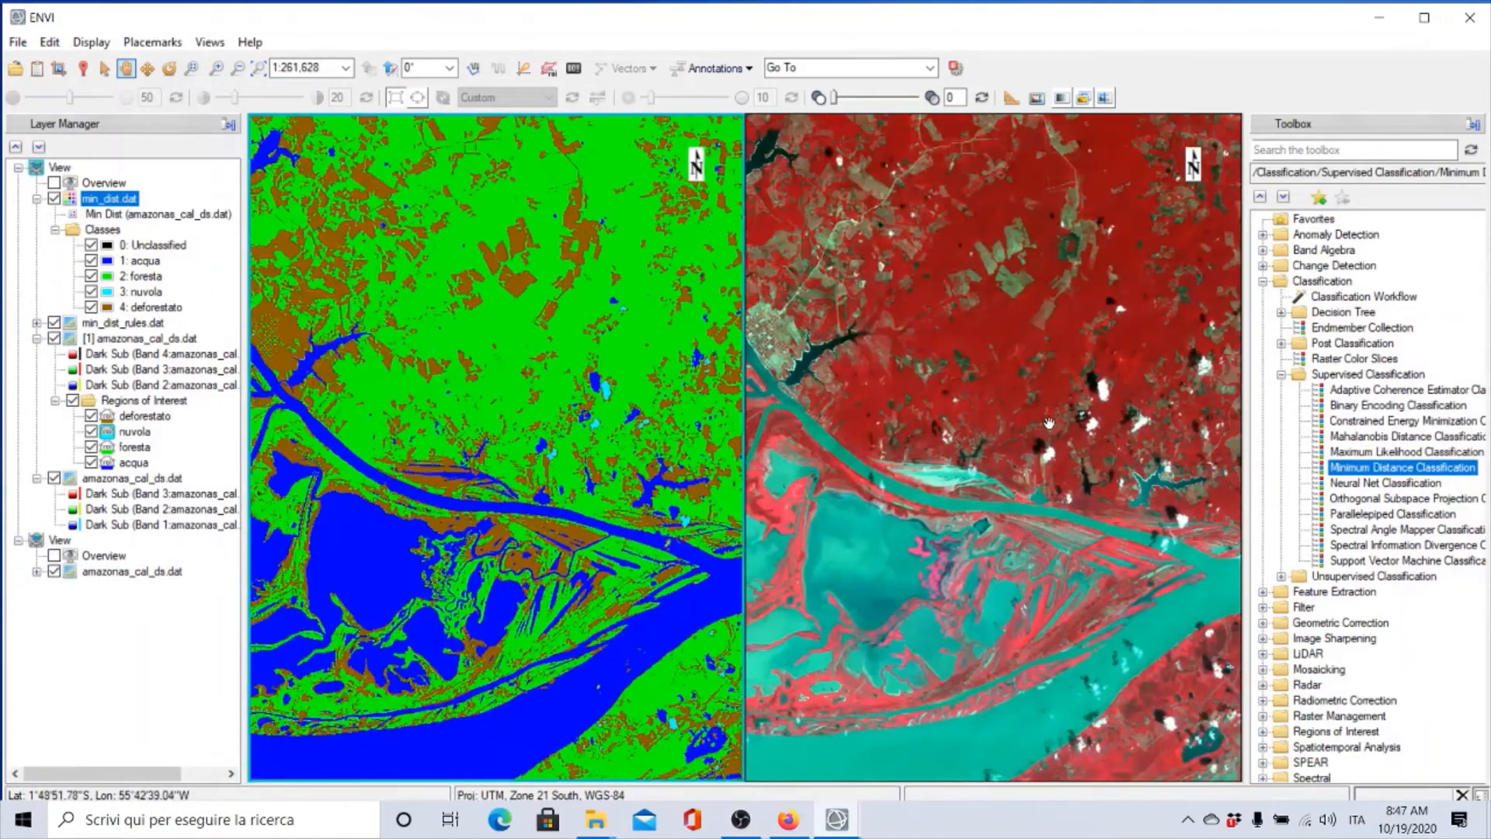
pyautogui.scroll(6, 1048, 423)
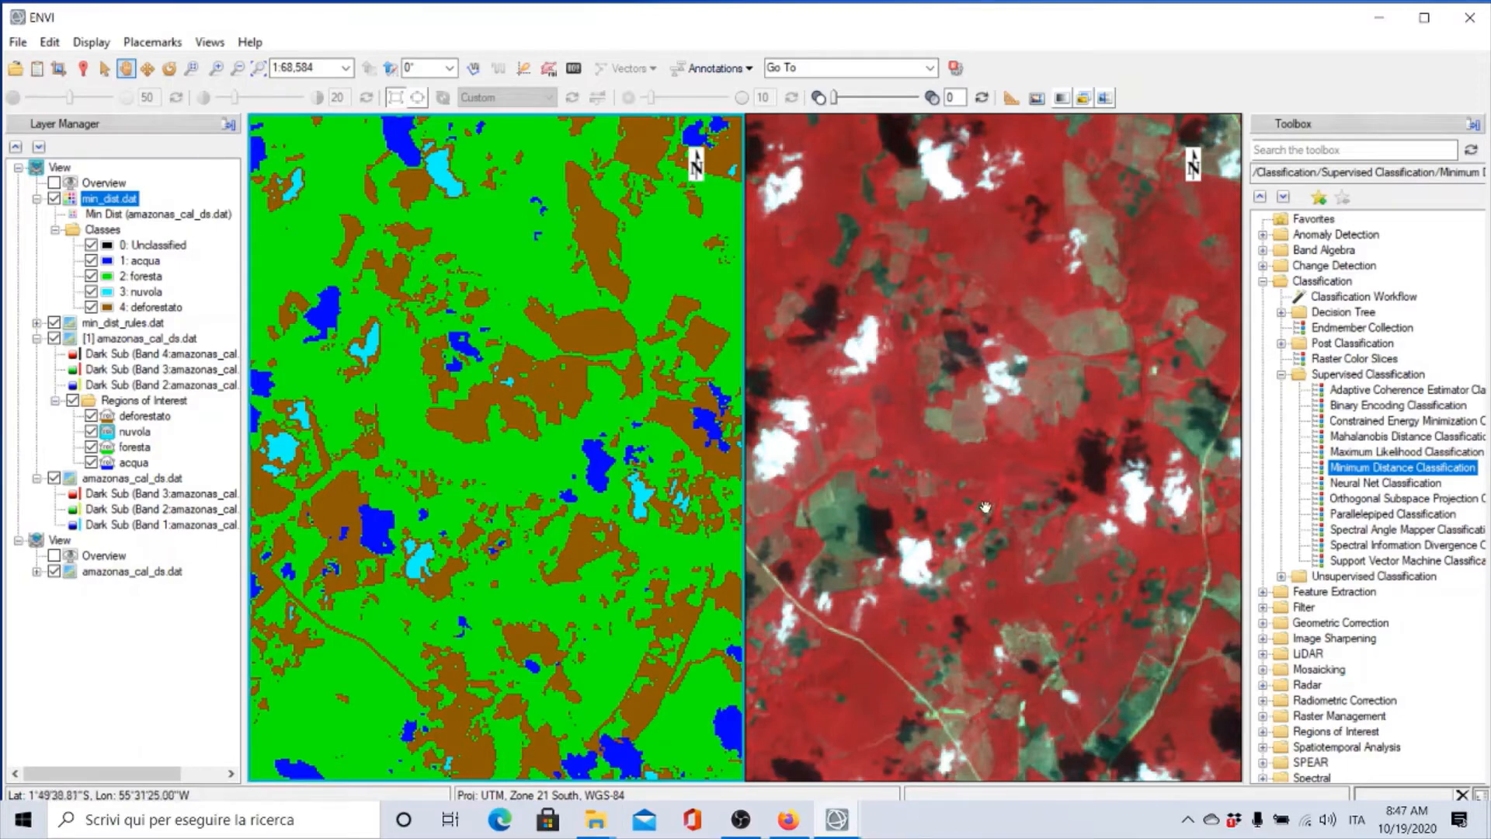
pyautogui.moveTo(511, 587); pyautogui.dragTo(602, 371)
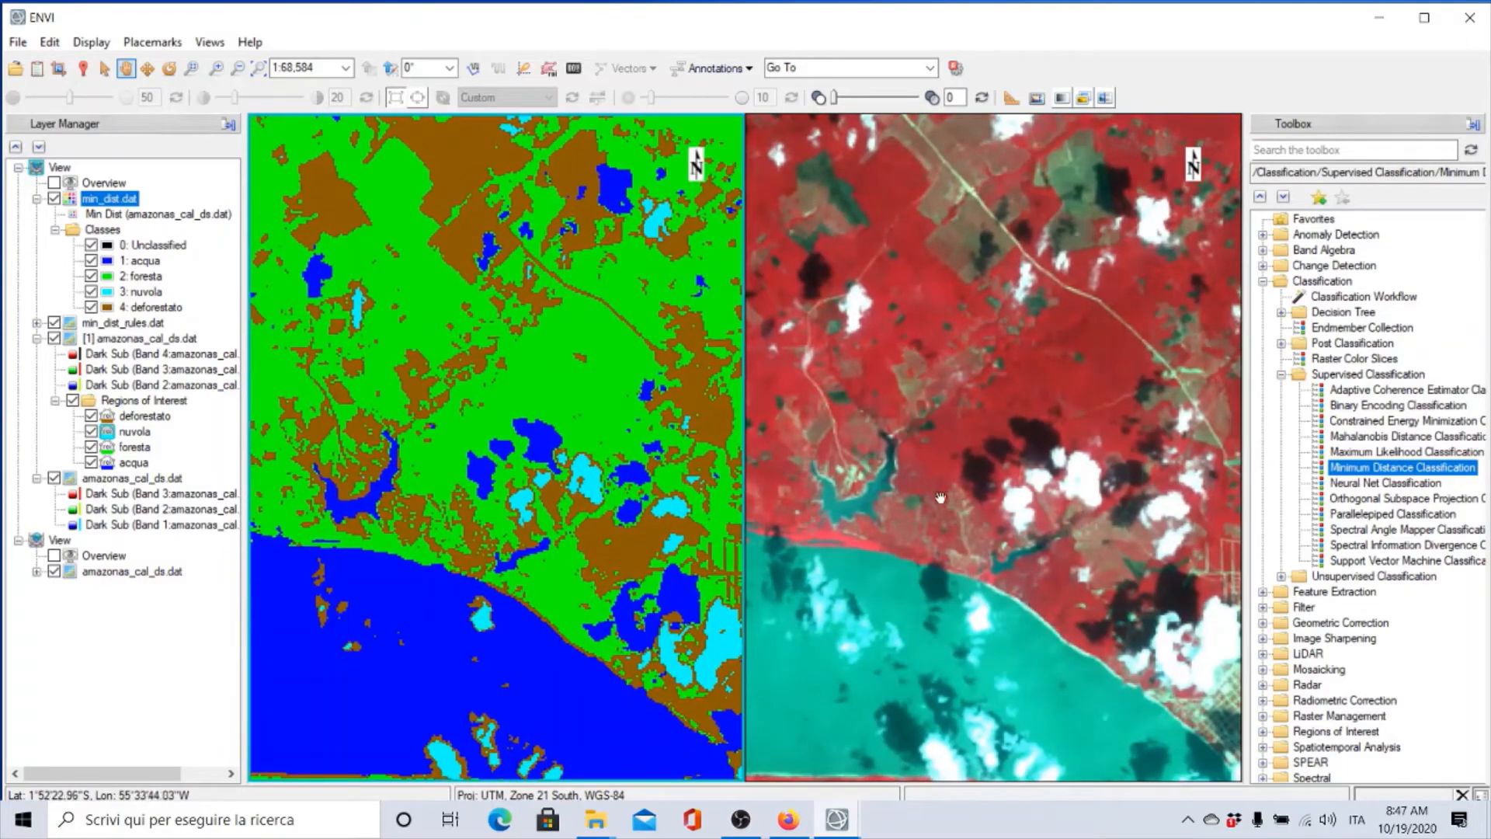
pyautogui.moveTo(498, 588); pyautogui.dragTo(529, 513)
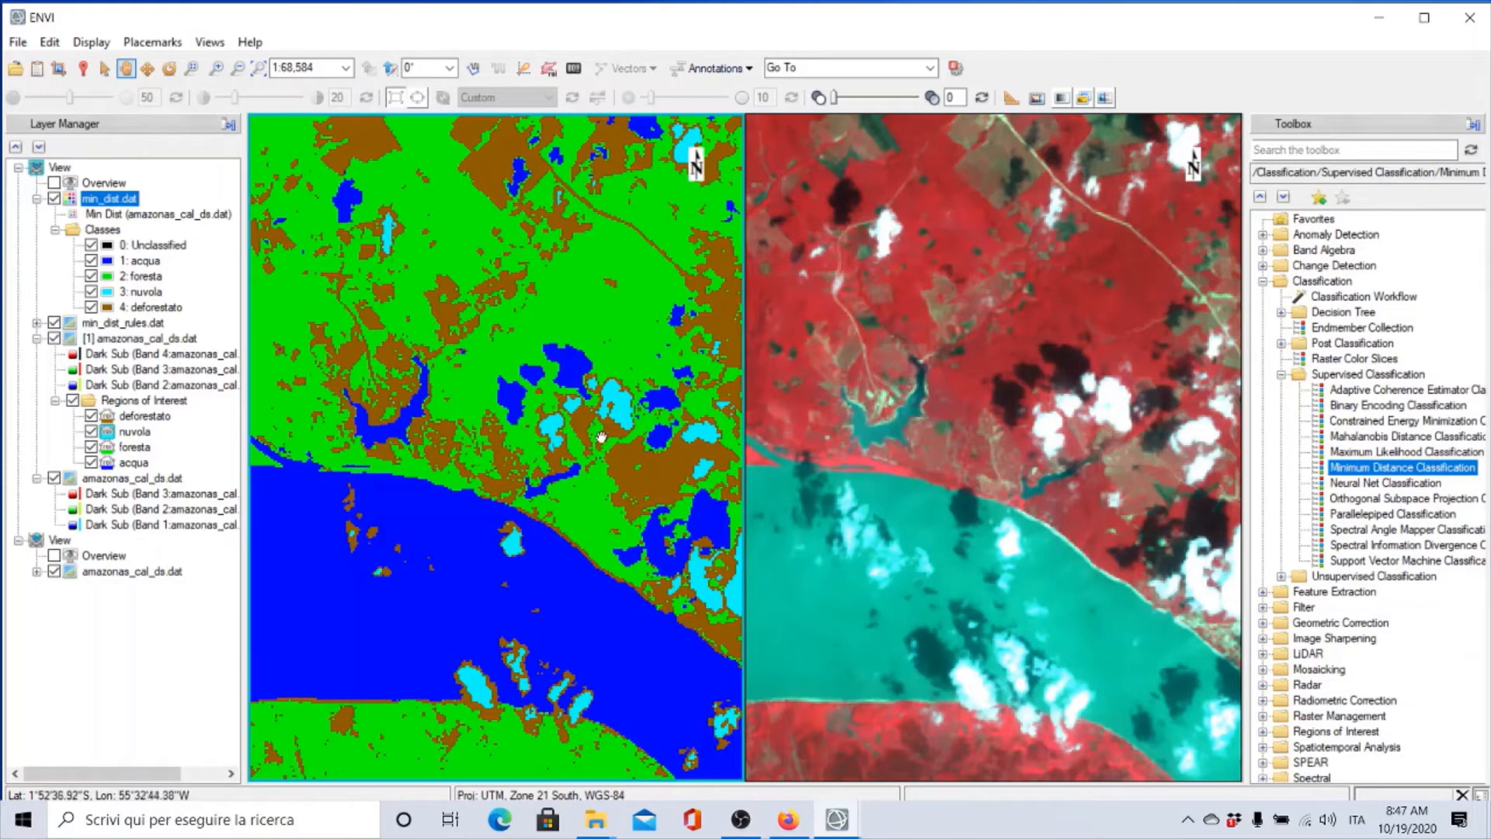
# Step: Compare the classified forest and deforested patches in the northern part of the scene with the false-colour image
pyautogui.scroll(-2, 600, 437)
pyautogui.moveTo(595, 268); pyautogui.dragTo(491, 534)
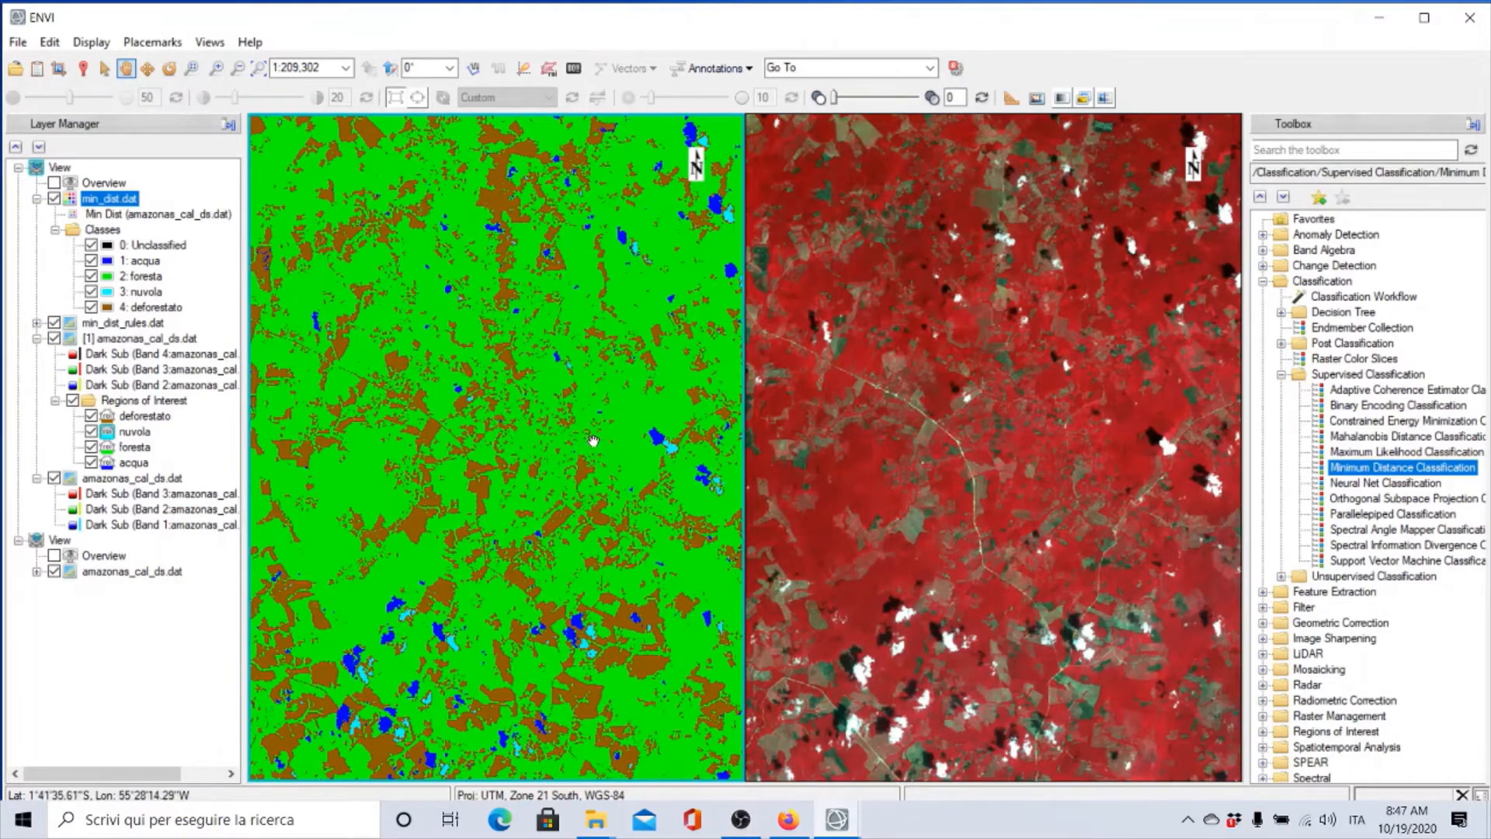
pyautogui.scroll(2, 594, 441)
pyautogui.scroll(-2, 594, 441)
pyautogui.moveTo(544, 278); pyautogui.dragTo(578, 559)
pyautogui.moveTo(488, 339); pyautogui.dragTo(581, 486)
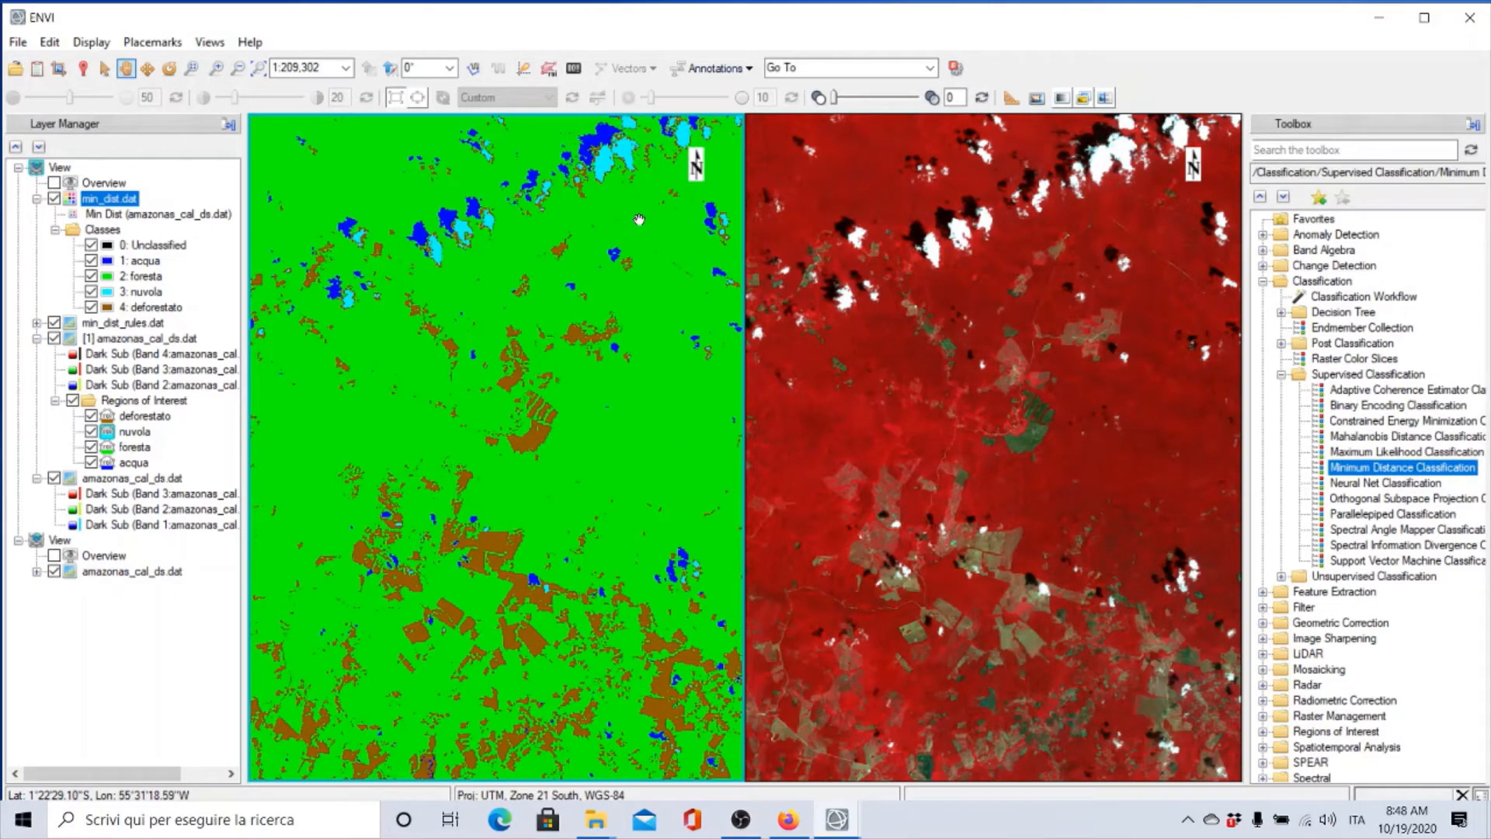
# Step: Compute the quick statistics of min_dist.dat and widen the statistics window to read the pixel count and percentage per class
pyautogui.rightClick(109, 201)
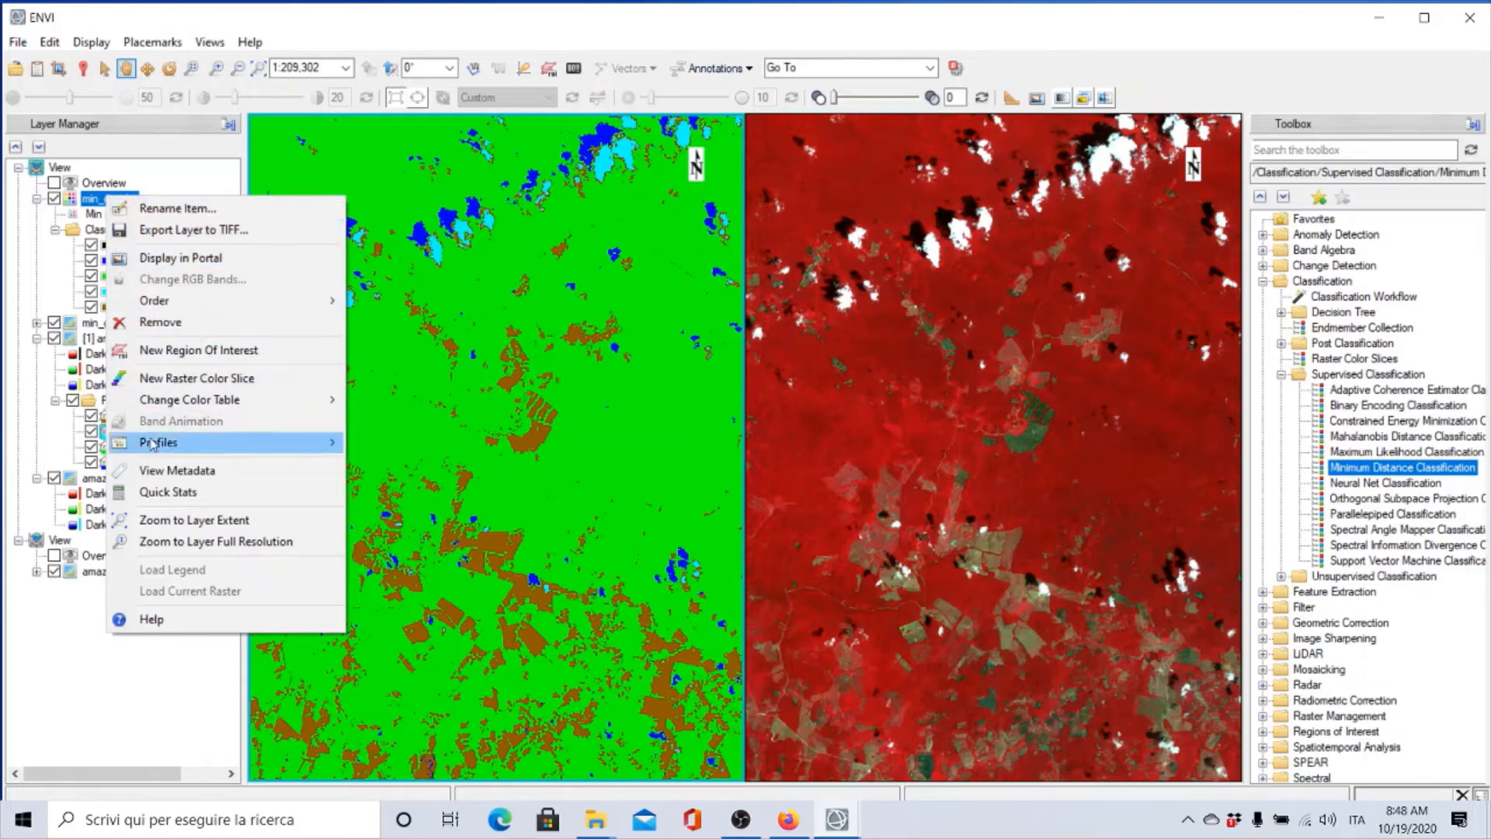
pyautogui.click(166, 497)
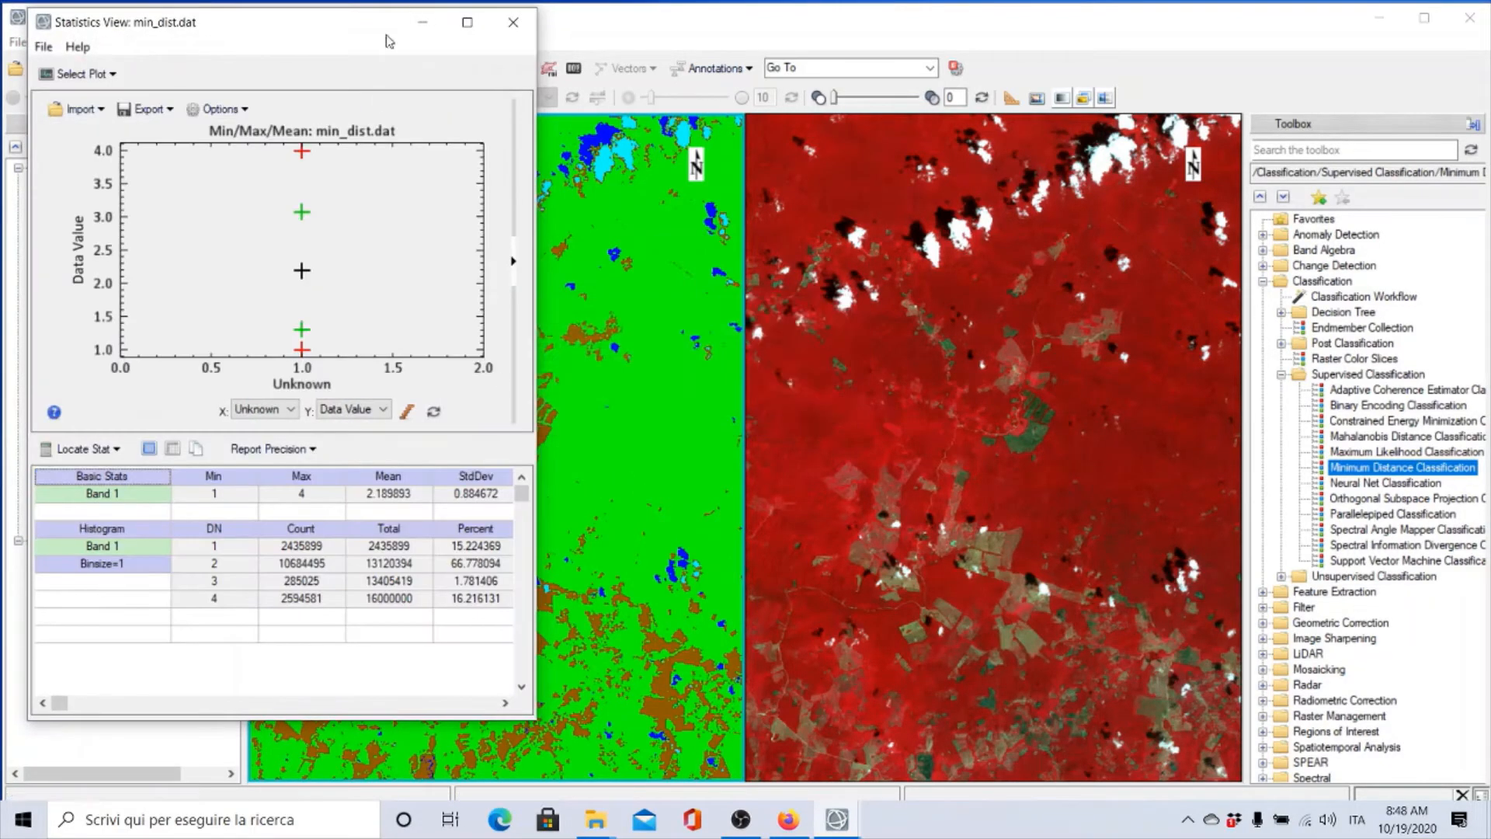
pyautogui.moveTo(331, 35); pyautogui.dragTo(769, 56)
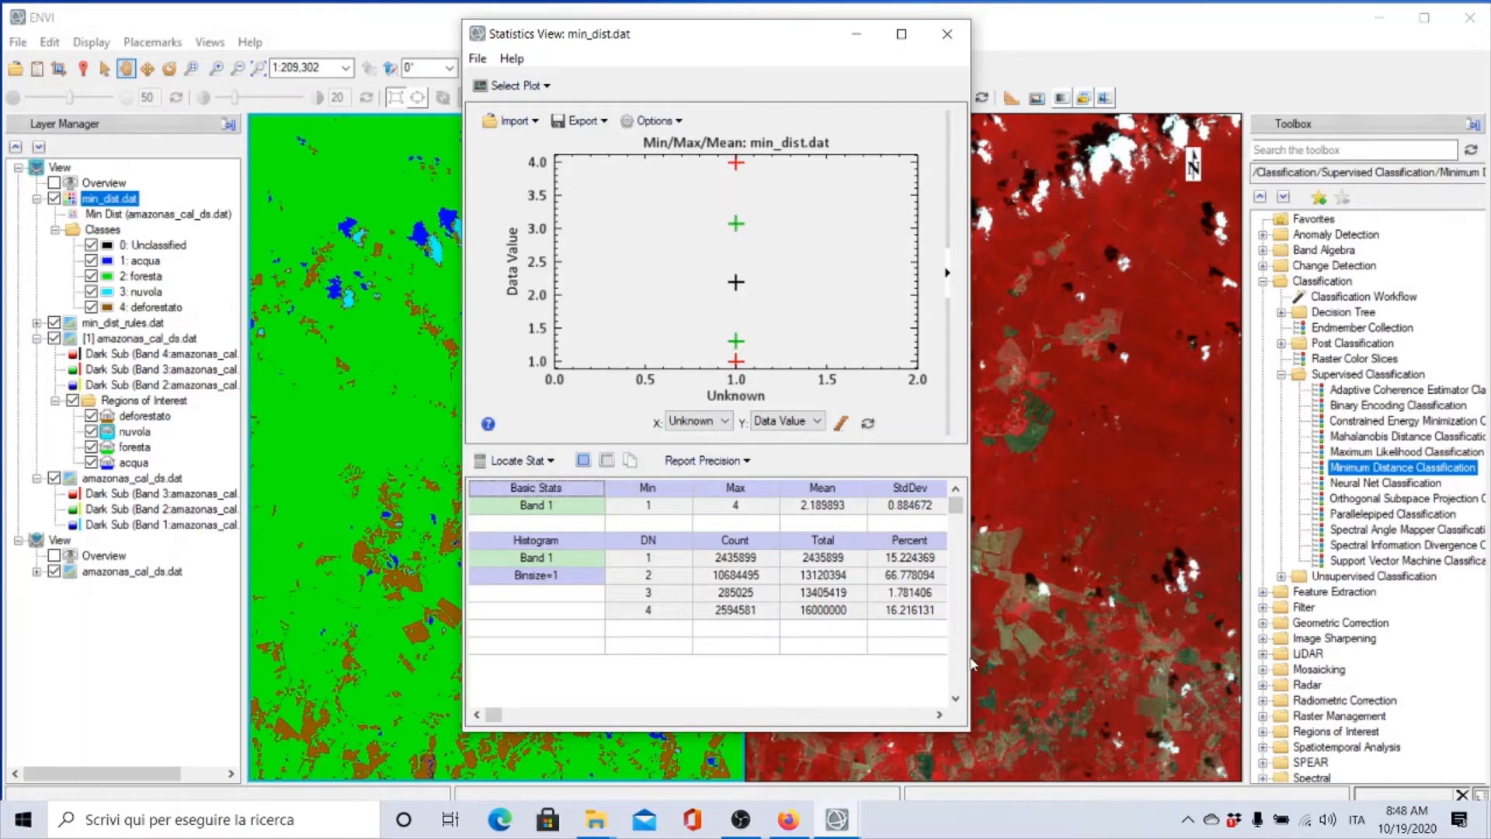
pyautogui.moveTo(971, 663); pyautogui.dragTo(1144, 660)
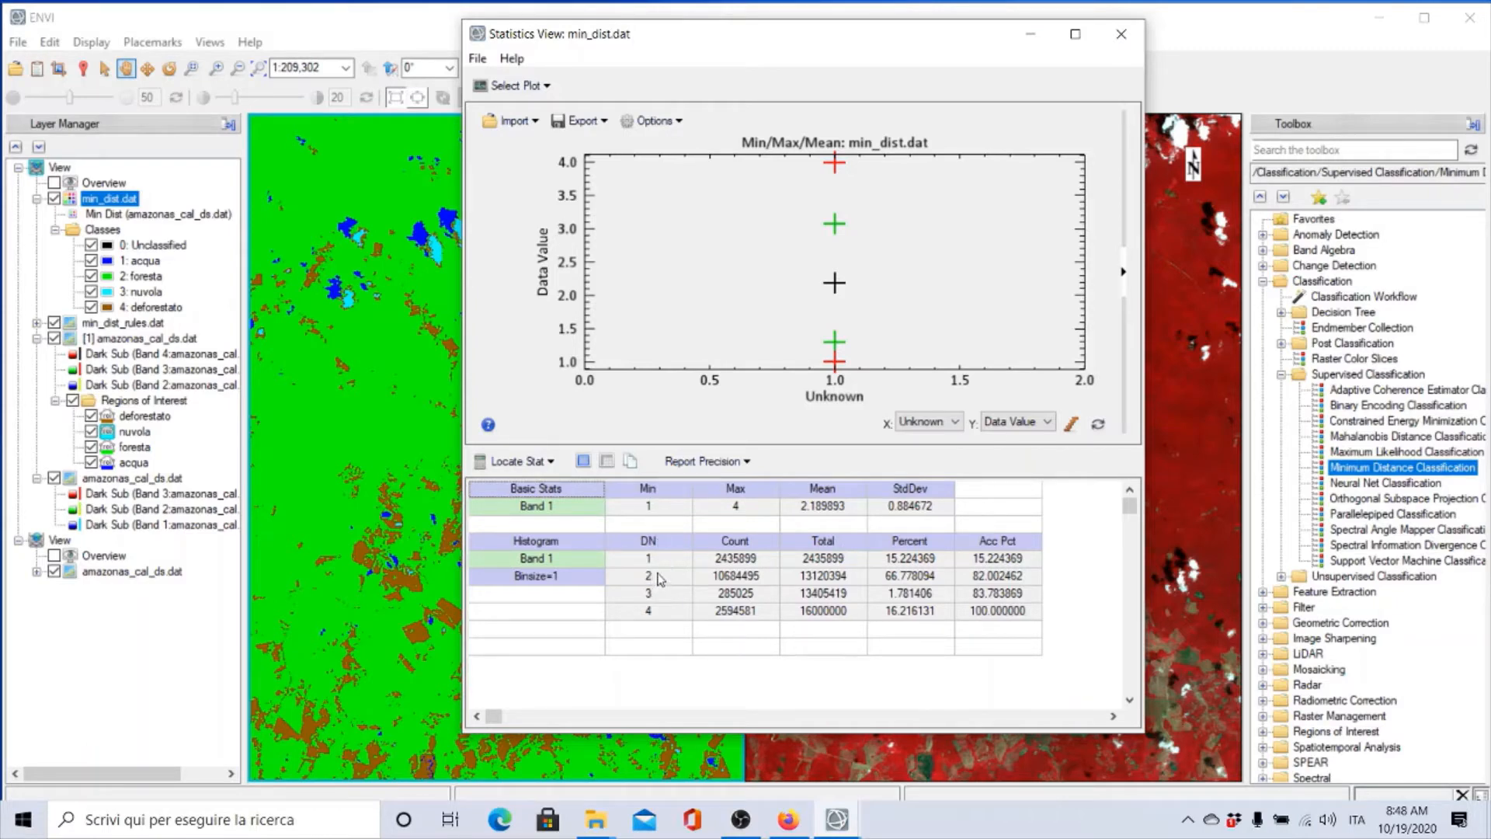
# Step: Plot the Band 1 histogram of min_dist.dat, check its peak class, and close the statistics window
pyautogui.click(547, 88)
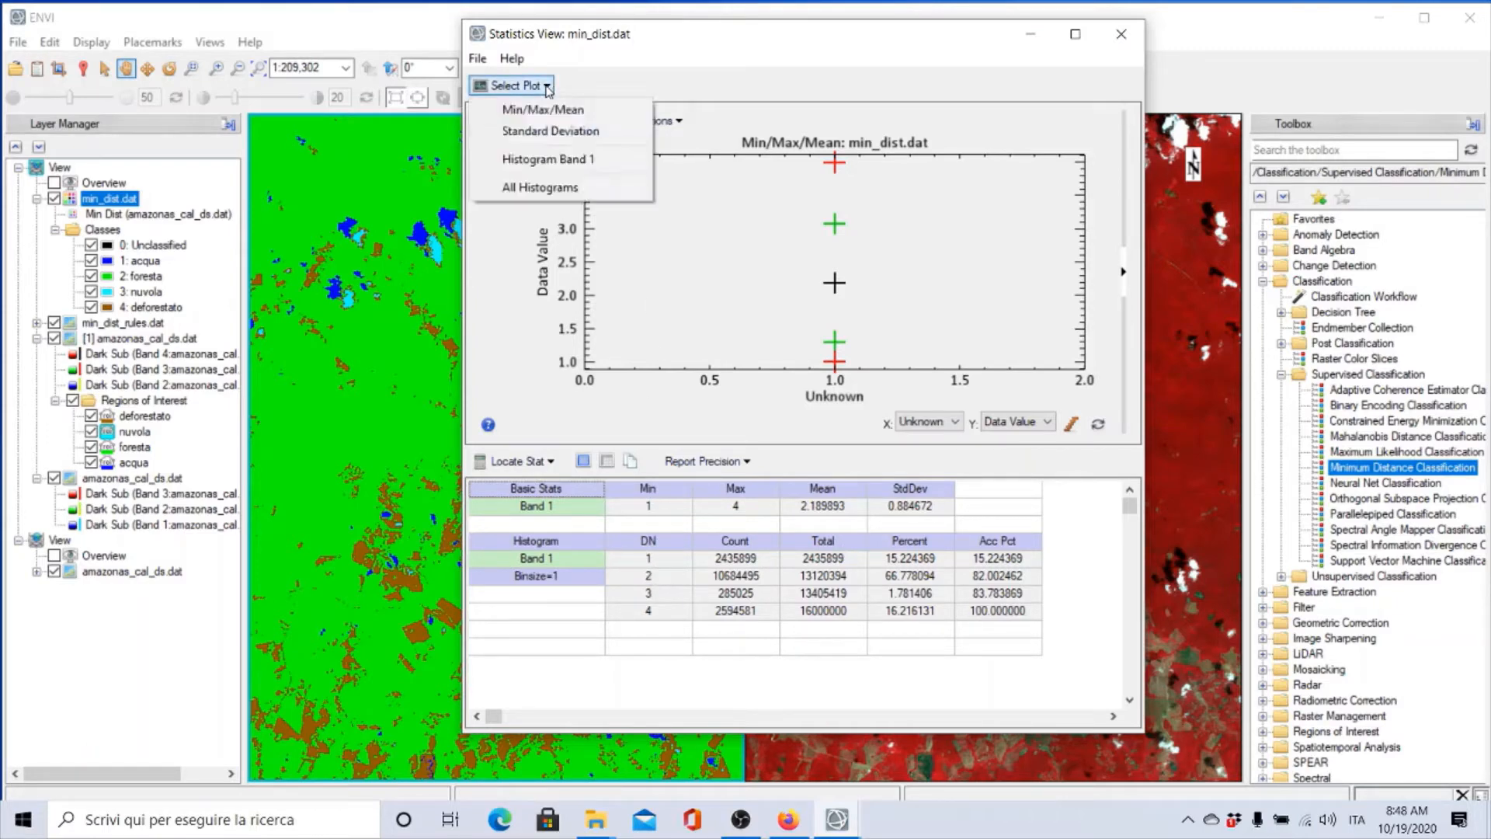
pyautogui.click(552, 158)
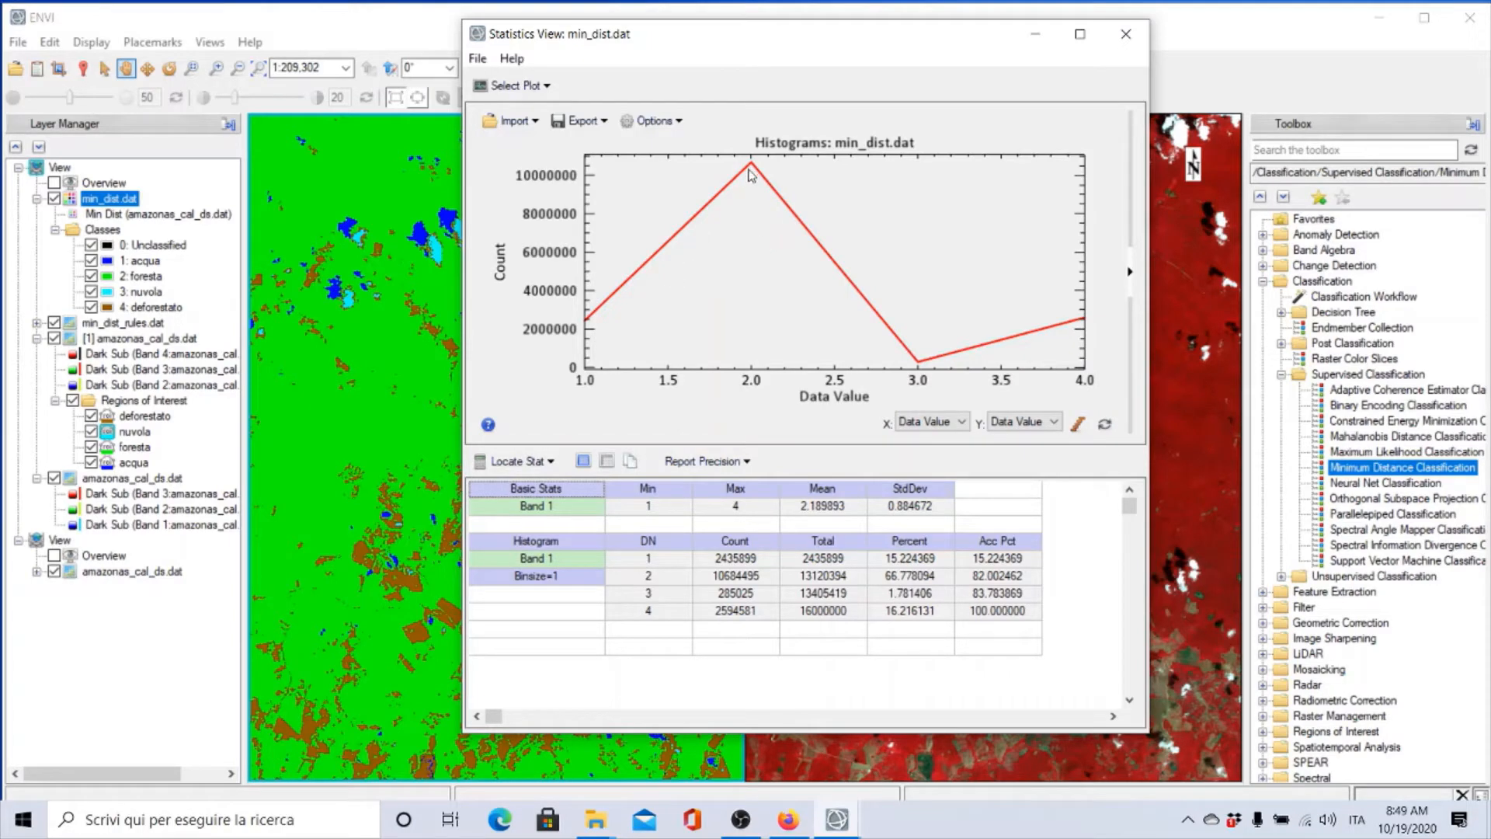
pyautogui.click(751, 165)
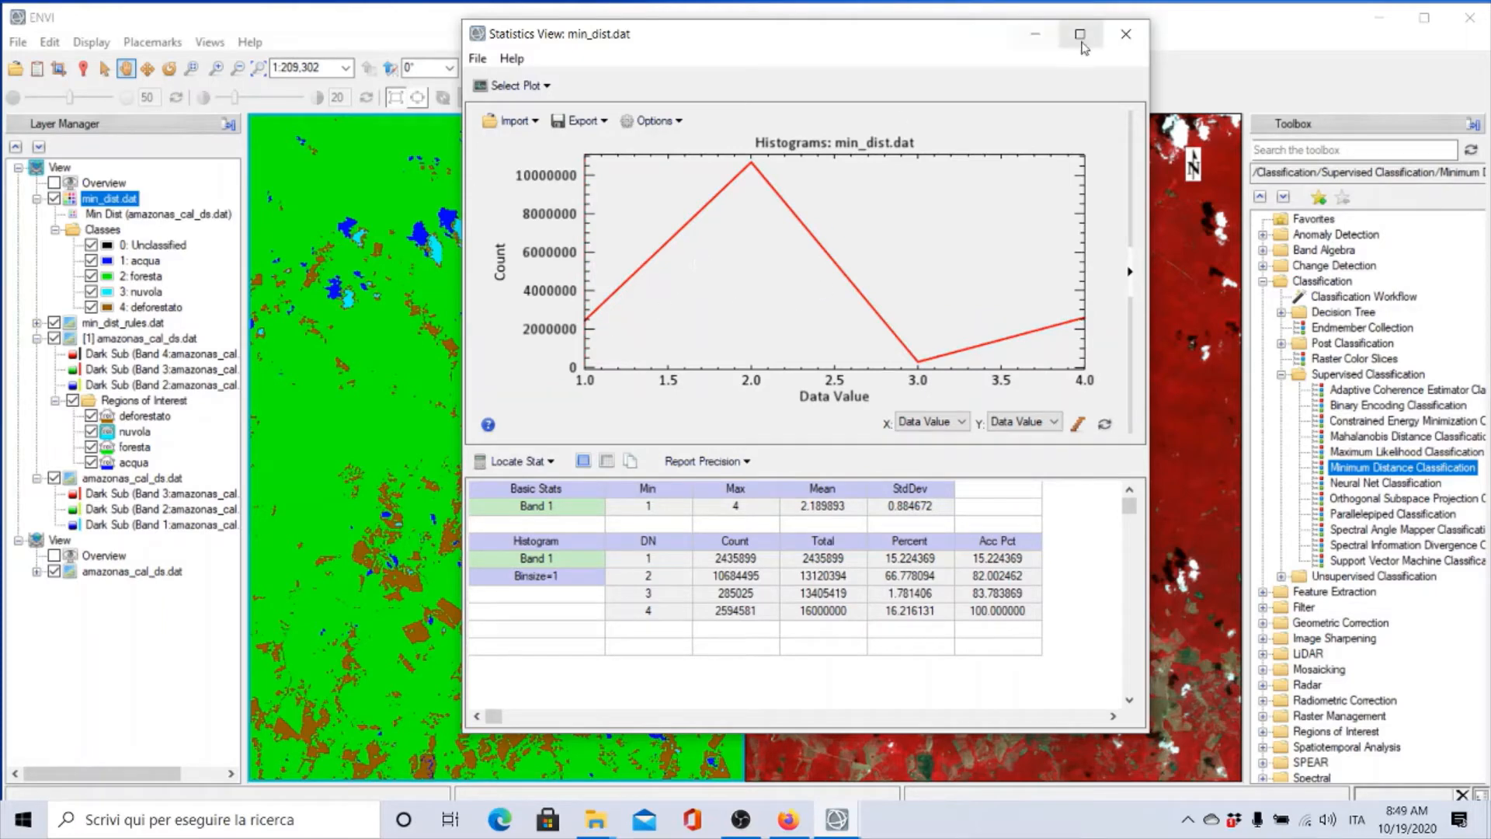
pyautogui.click(1125, 34)
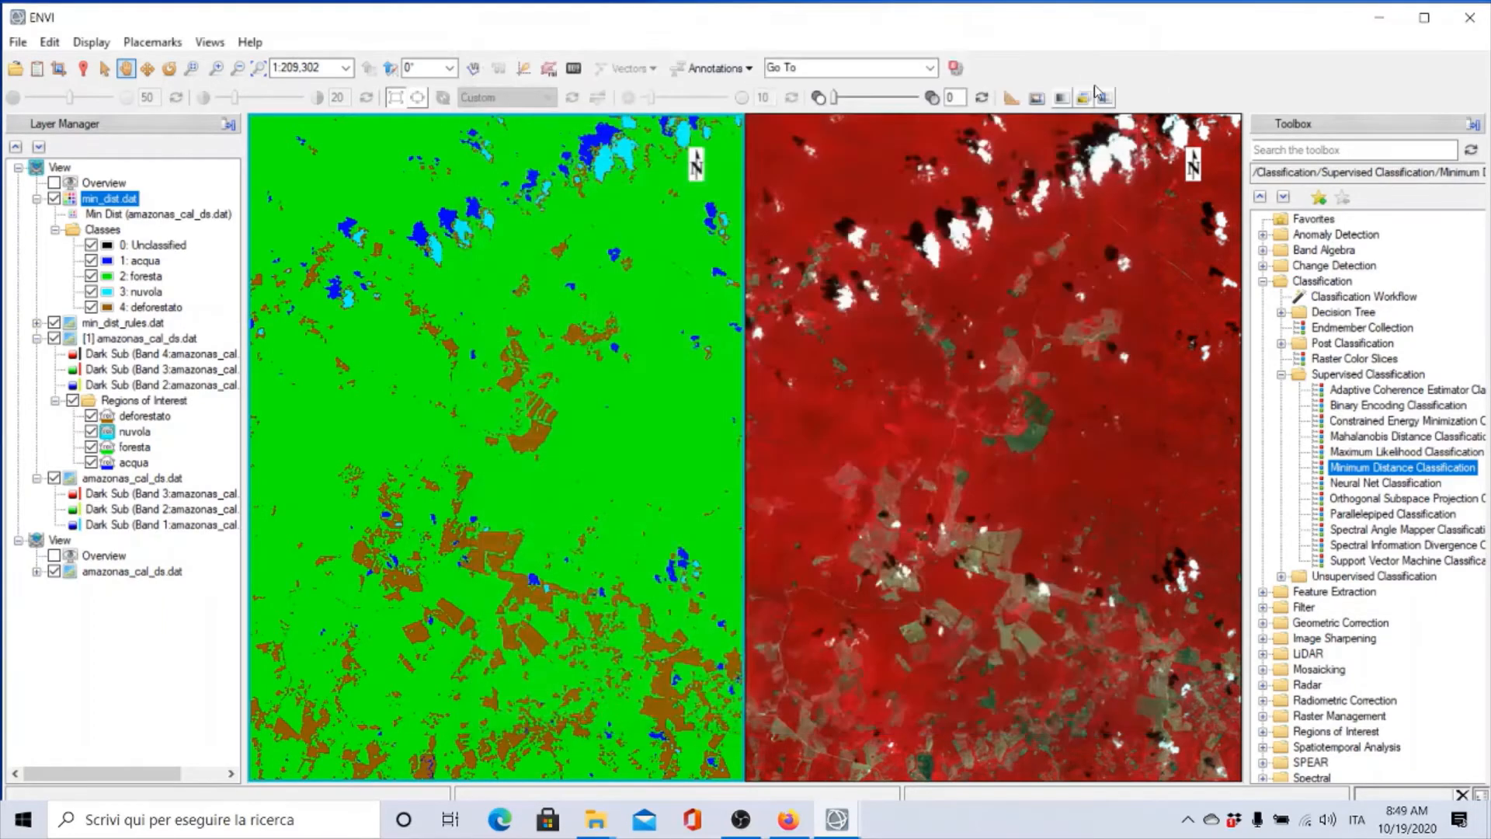
# Step: Inspect the cursor value and min_dist.dat class of a forest pixel and a deforested pixel
pyautogui.click(83, 69)
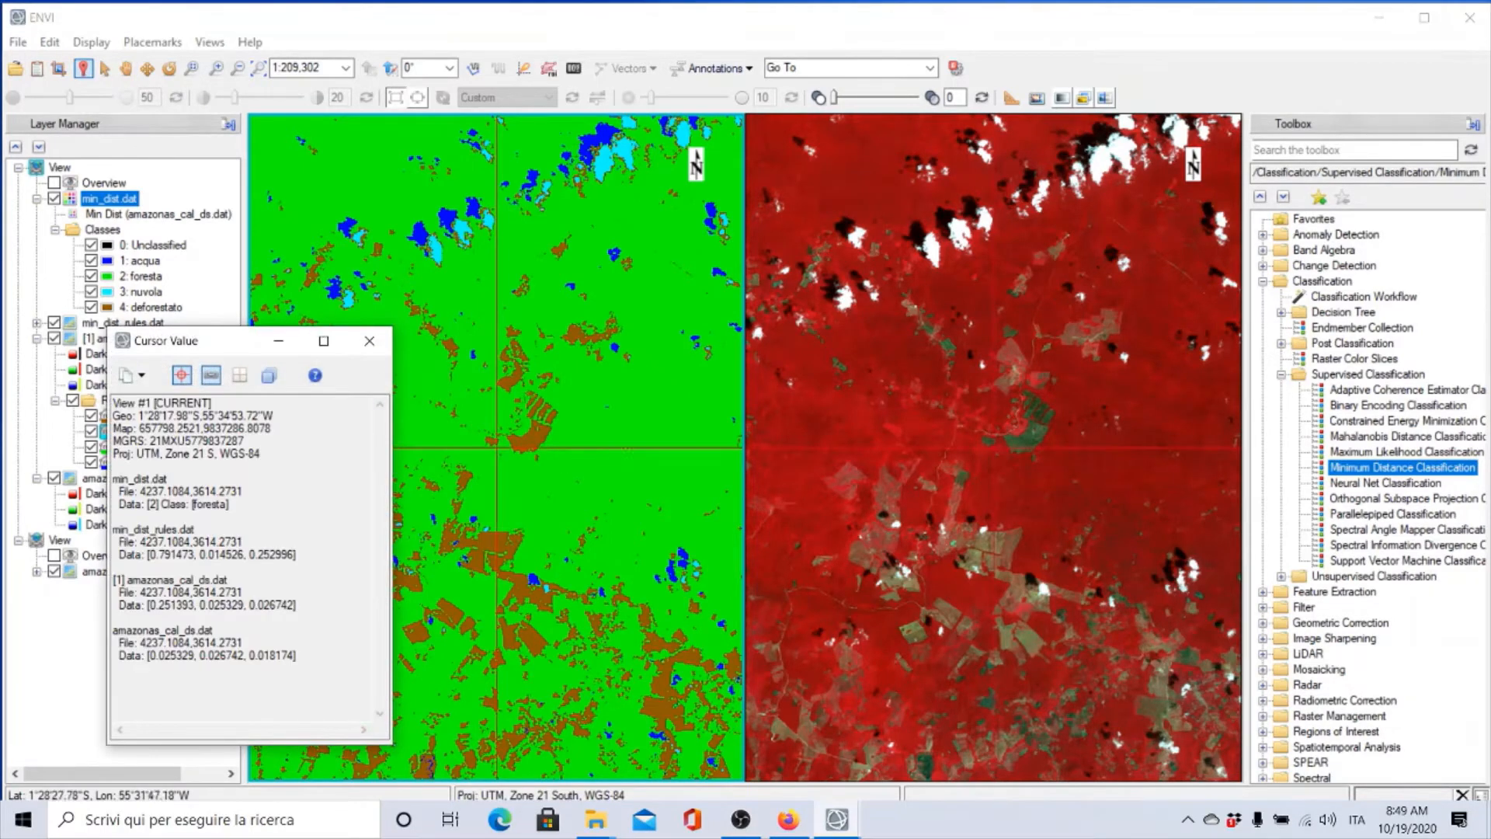
pyautogui.click(640, 428)
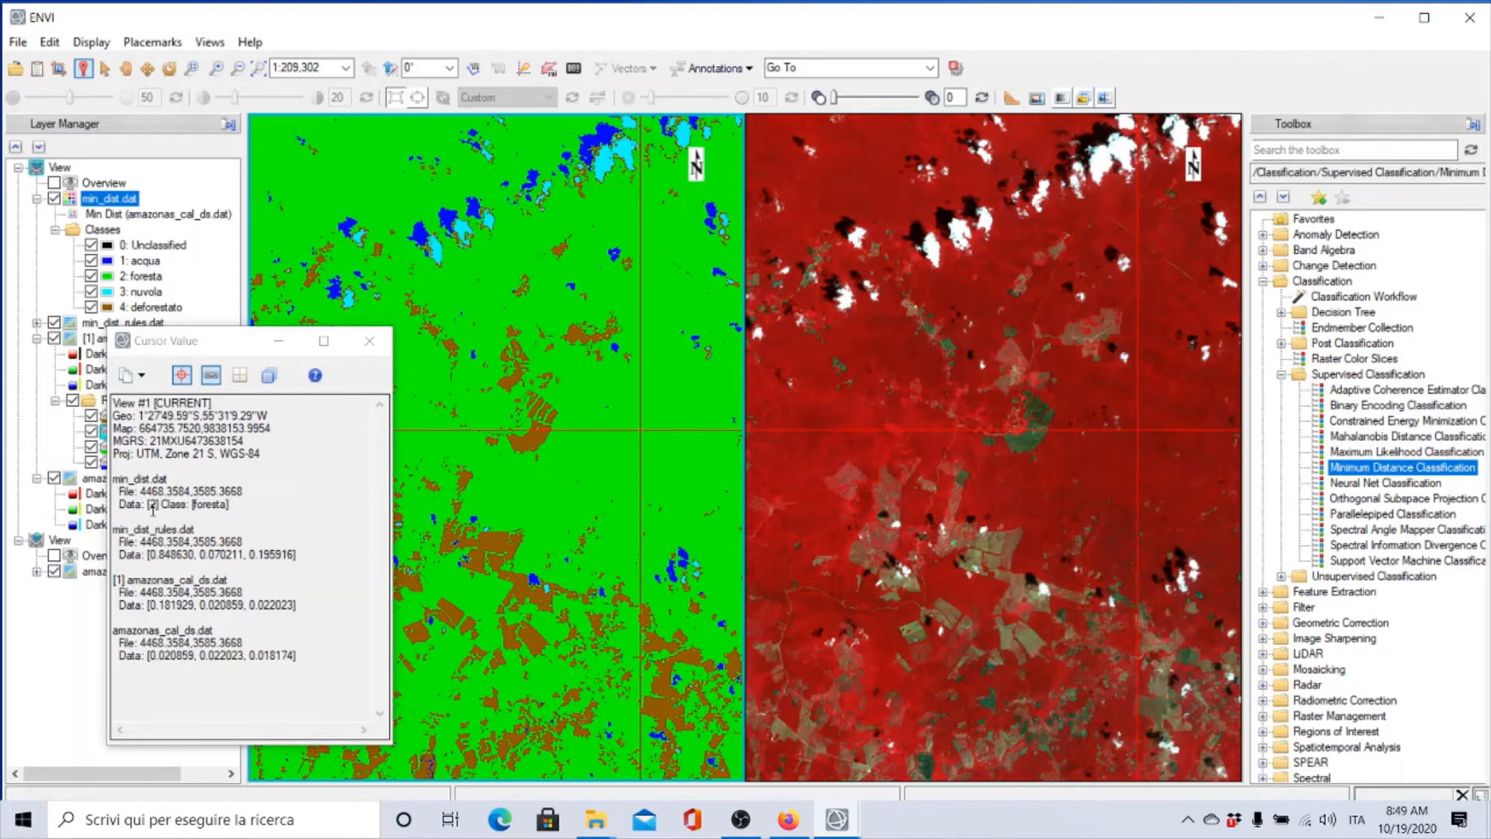
pyautogui.moveTo(116, 504); pyautogui.dragTo(262, 509)
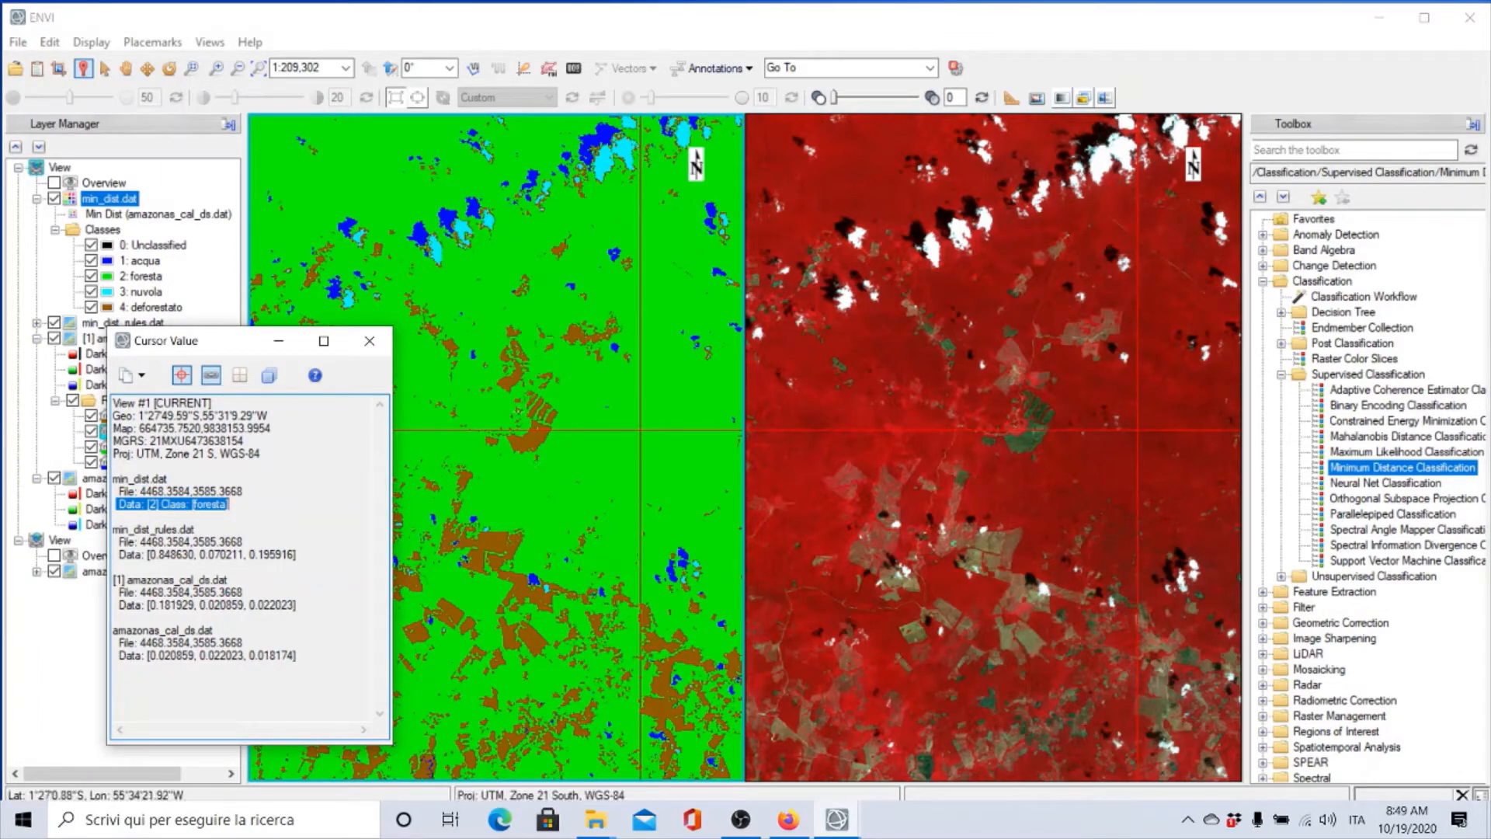
pyautogui.click(537, 438)
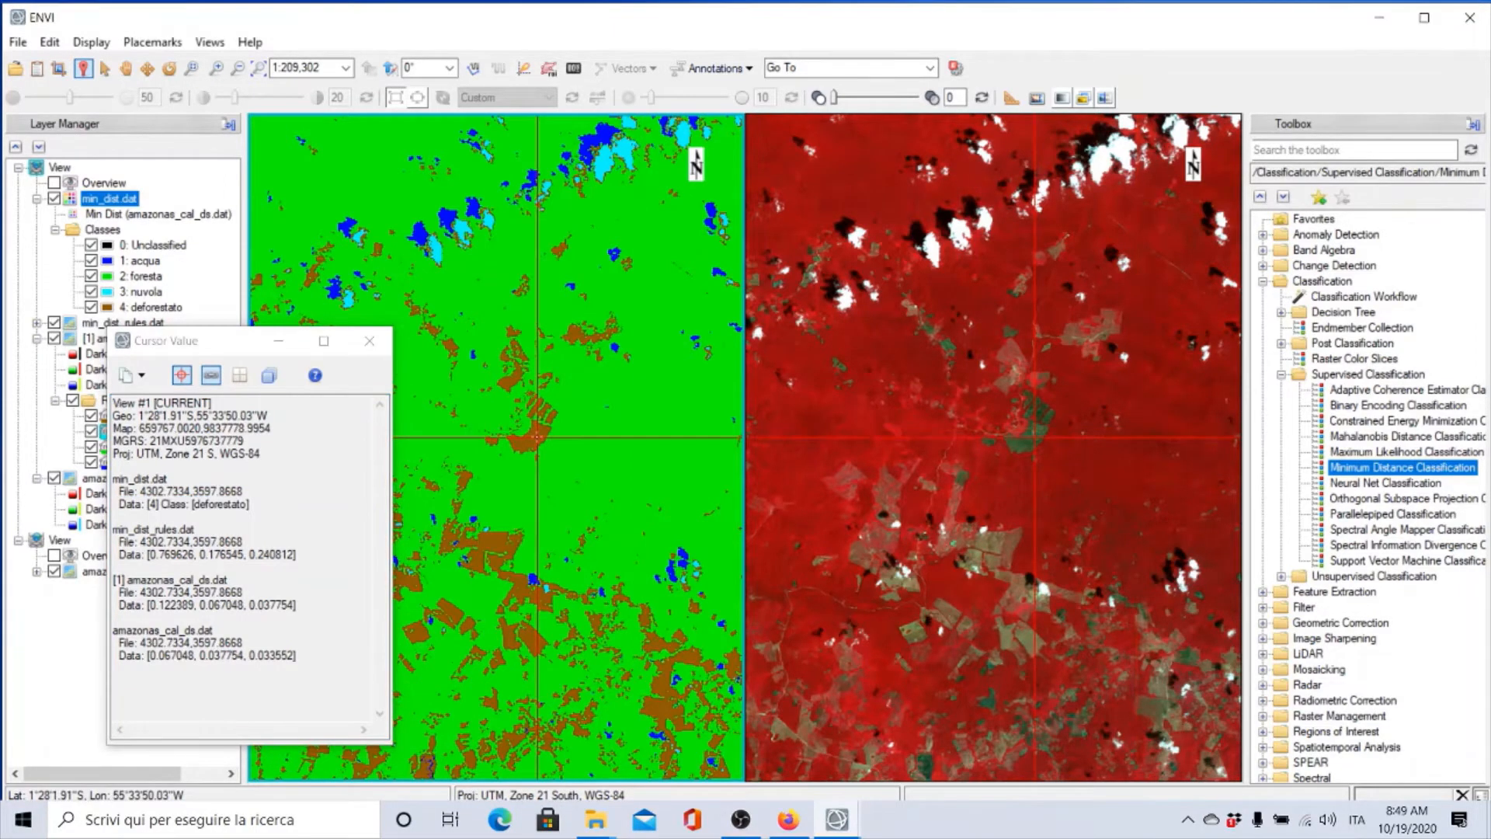
pyautogui.moveTo(118, 503); pyautogui.dragTo(280, 505)
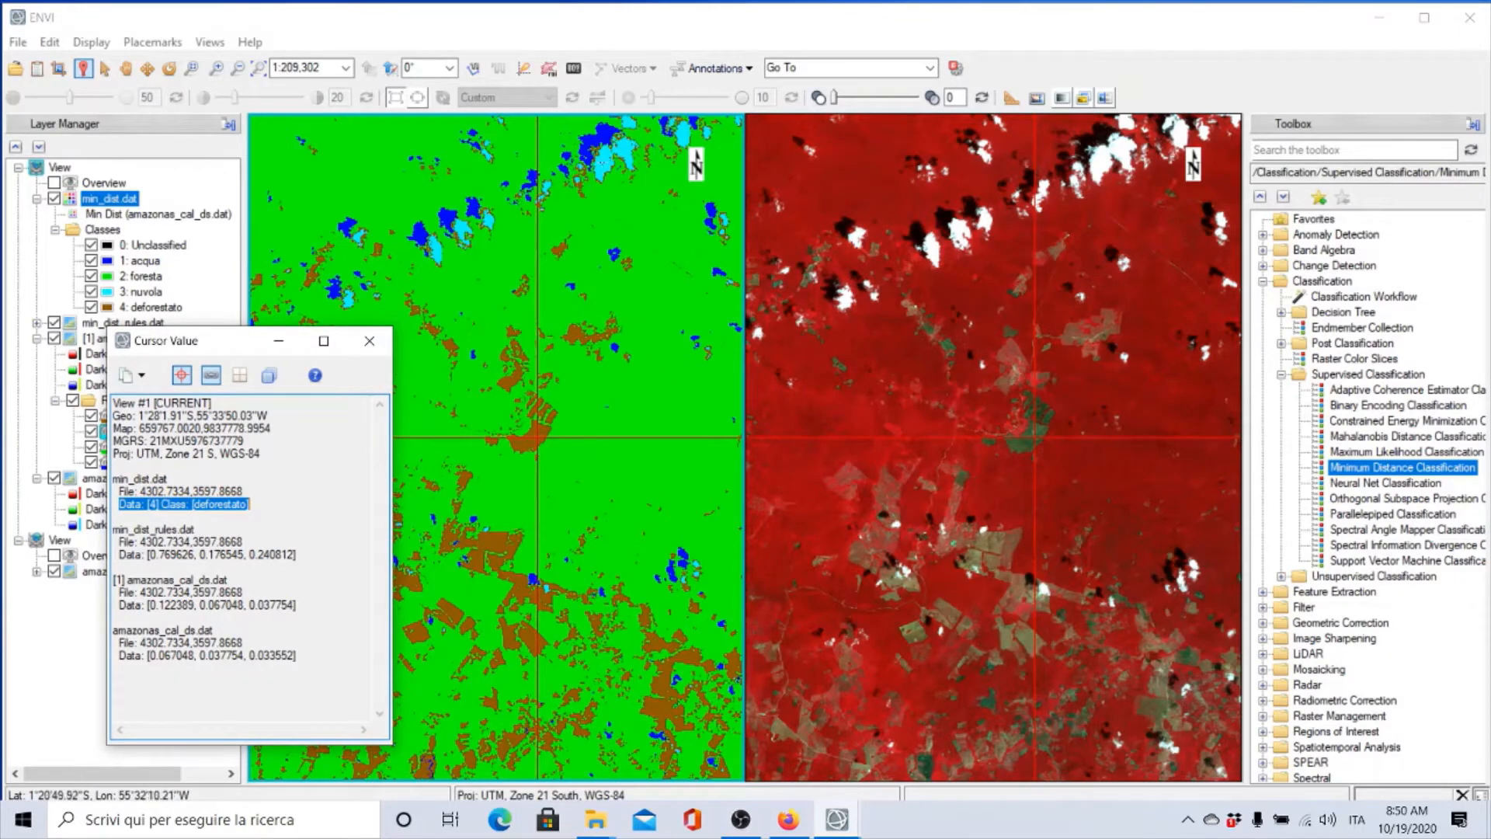
# Step: Read the min_dist.dat class of a cloud pixel and a cloud-shadow pixel, then close the cursor value window
pyautogui.click(603, 163)
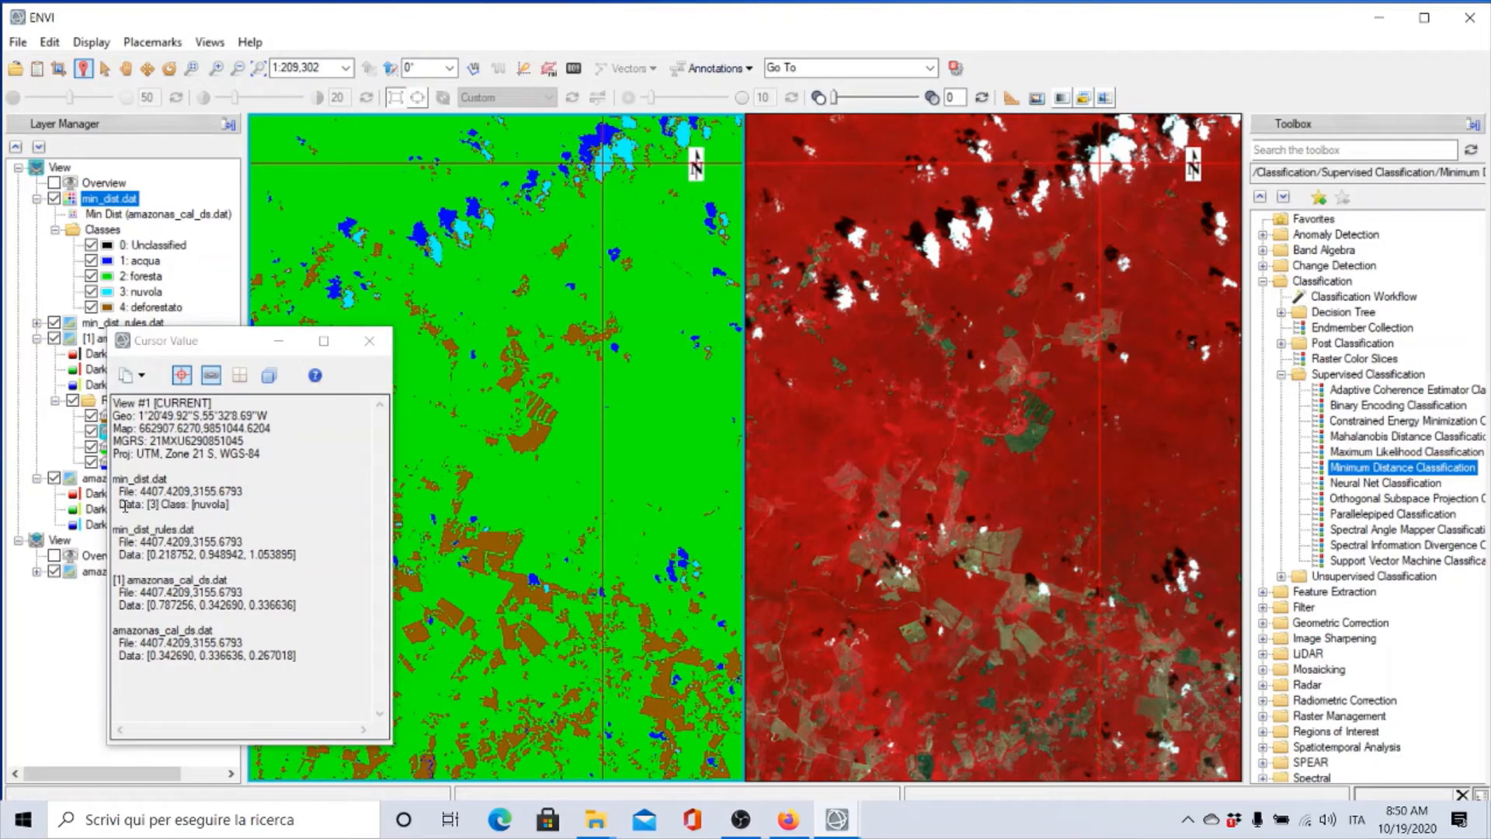
pyautogui.moveTo(119, 504); pyautogui.dragTo(242, 506)
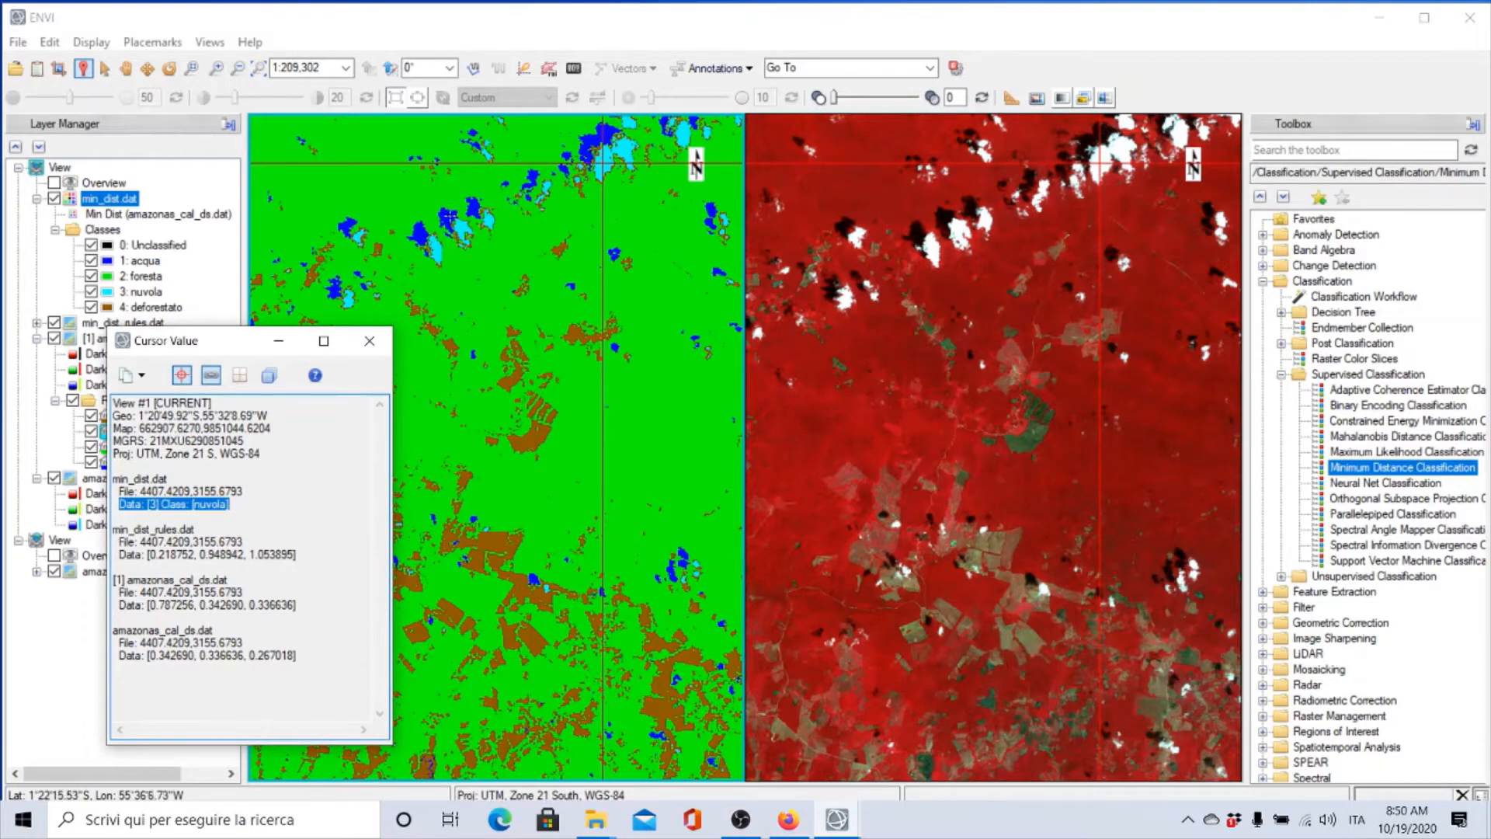
pyautogui.click(449, 217)
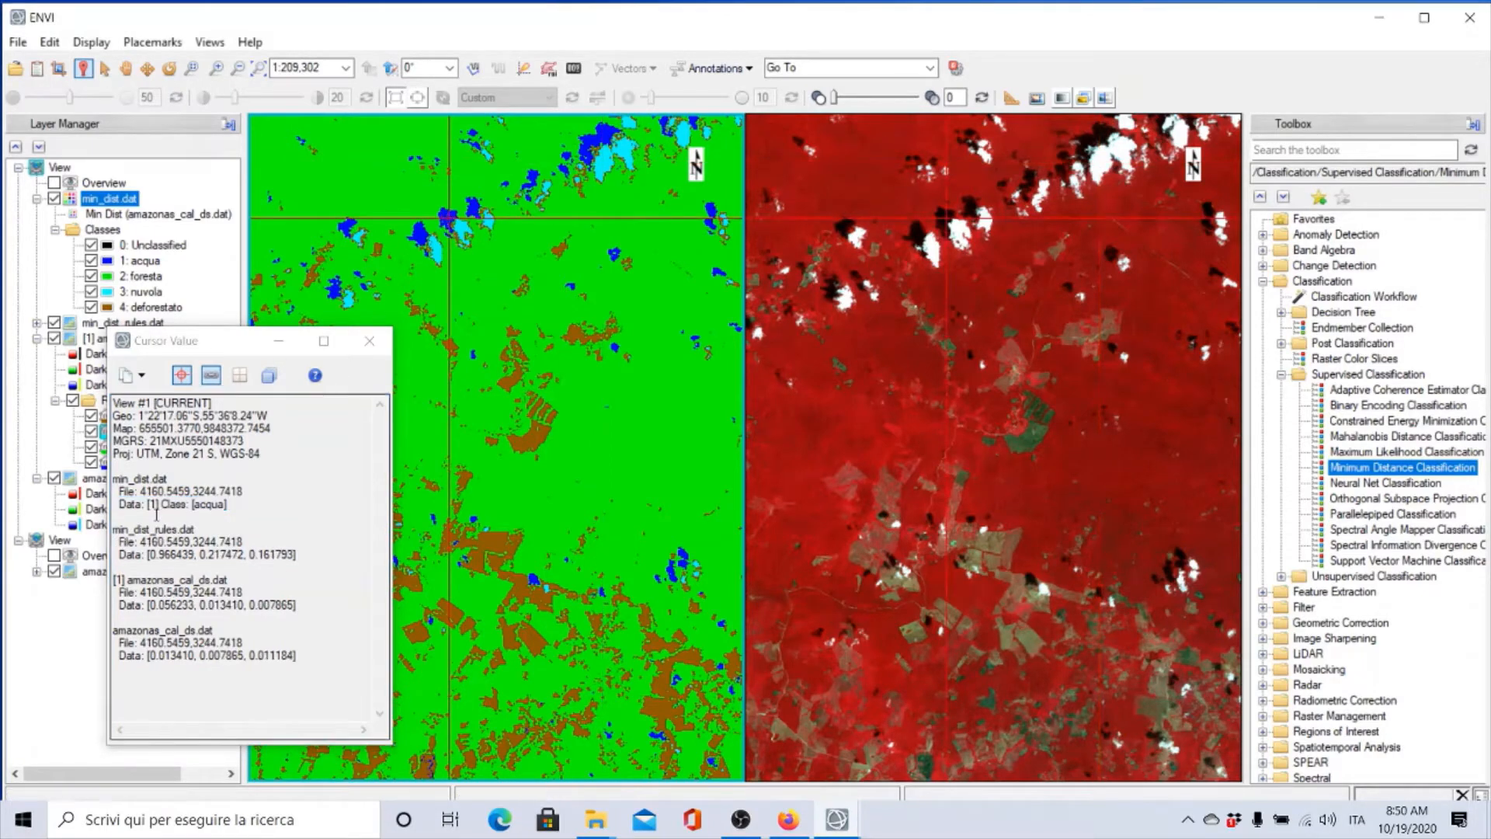
pyautogui.moveTo(120, 505); pyautogui.dragTo(232, 513)
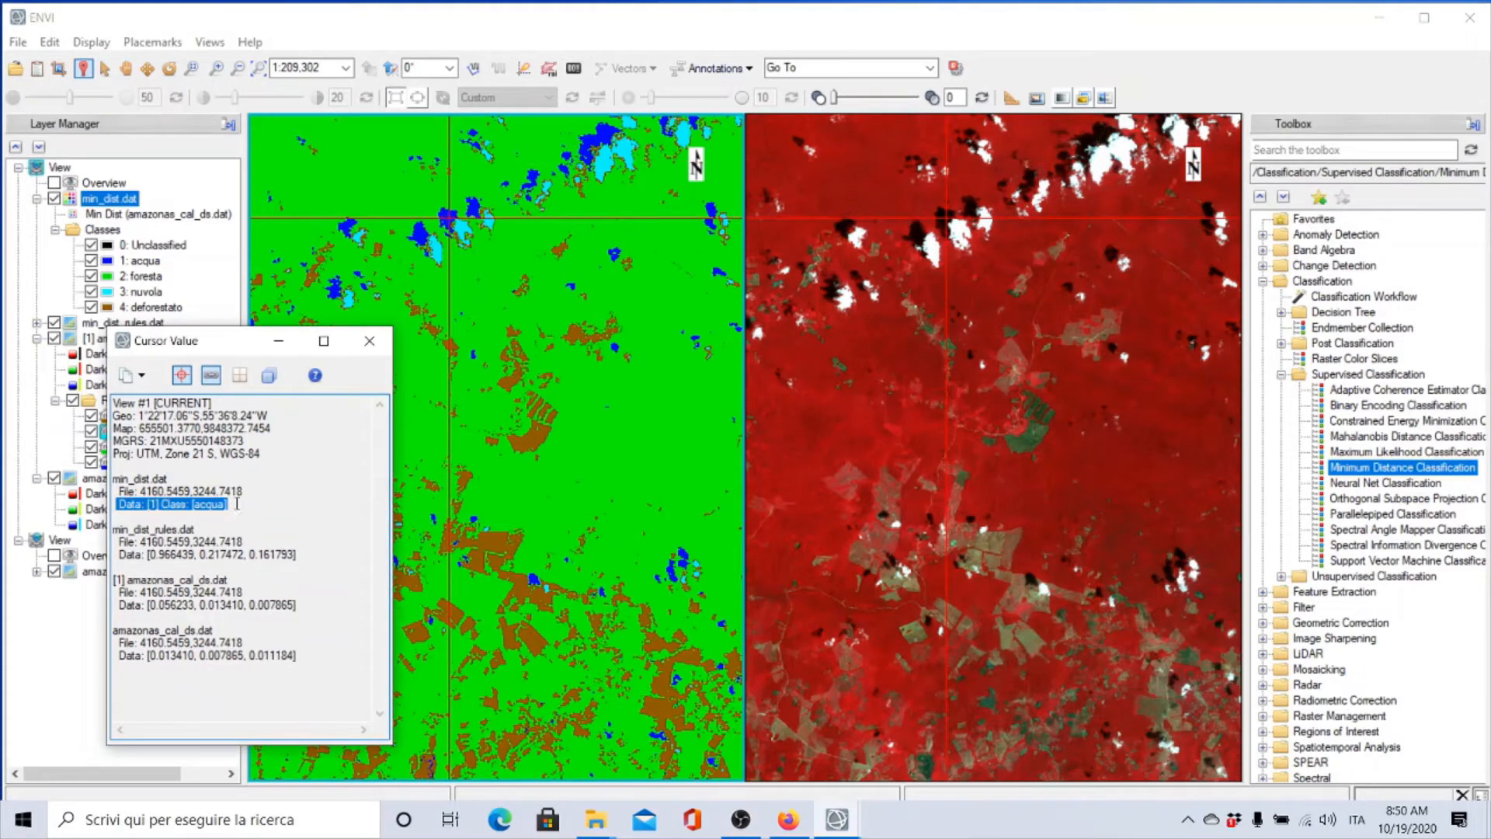
pyautogui.click(369, 341)
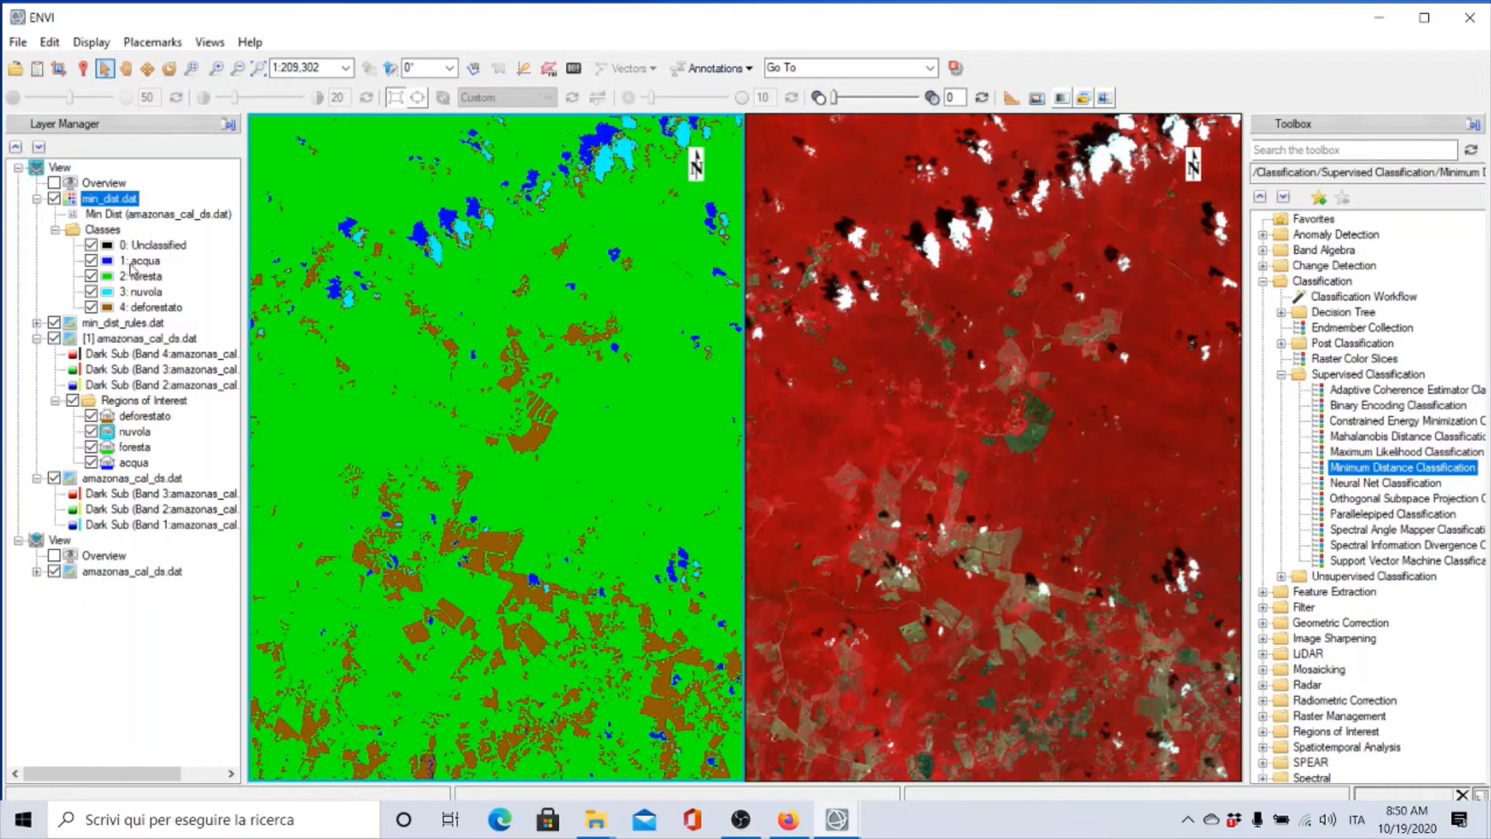
# Step: Hide the min_dist.dat layer and switch off its Unclassified, foresta, nuvola and deforestato classes
pyautogui.click(53, 199)
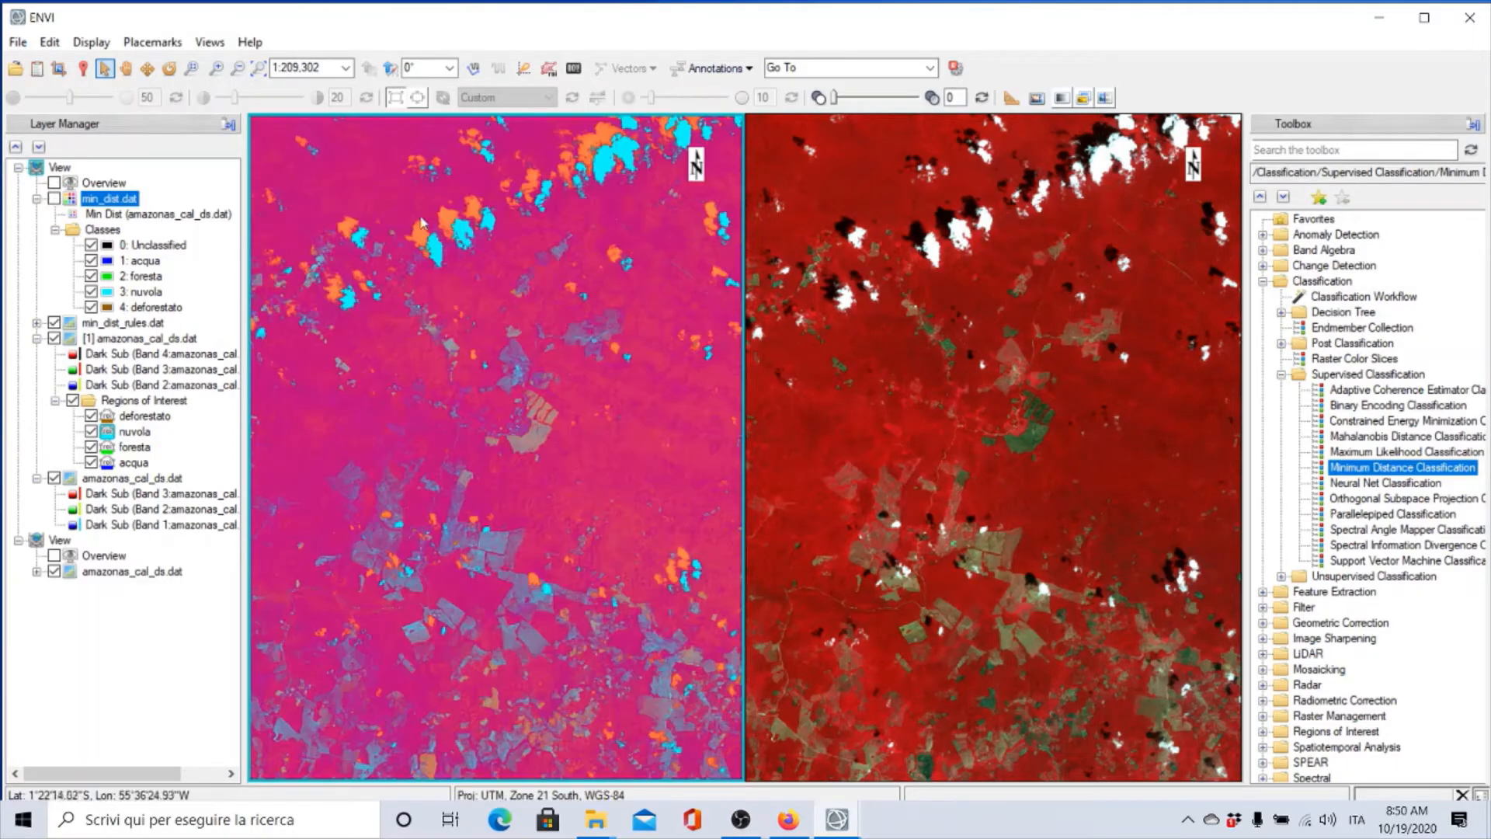
pyautogui.click(92, 246)
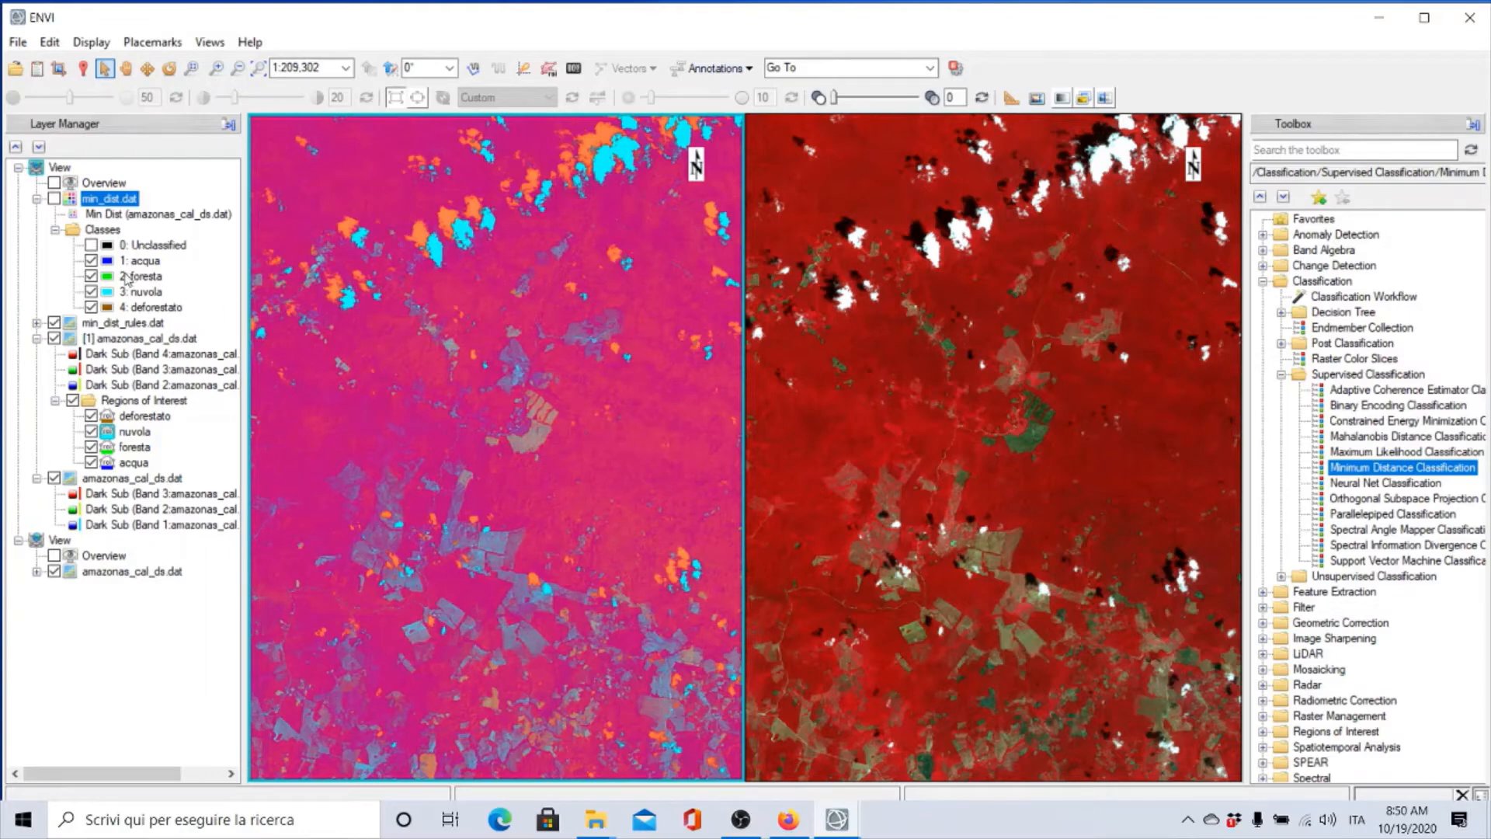
pyautogui.click(92, 276)
pyautogui.click(92, 292)
pyautogui.click(91, 307)
# Step: Toggle the min_dist_rules.dat layer off and on again to check the image layer beneath it
pyautogui.click(54, 325)
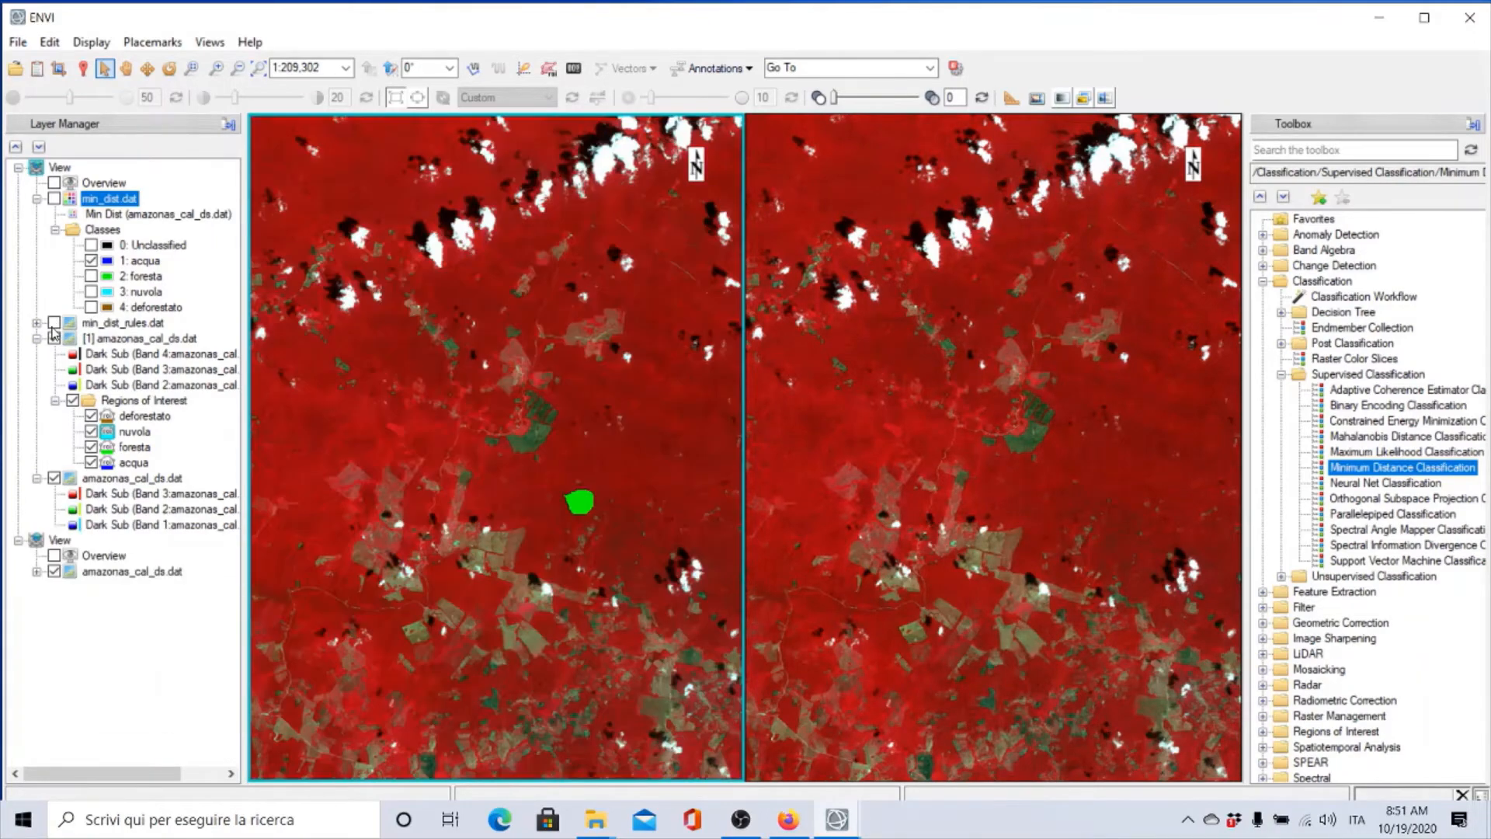
pyautogui.click(53, 323)
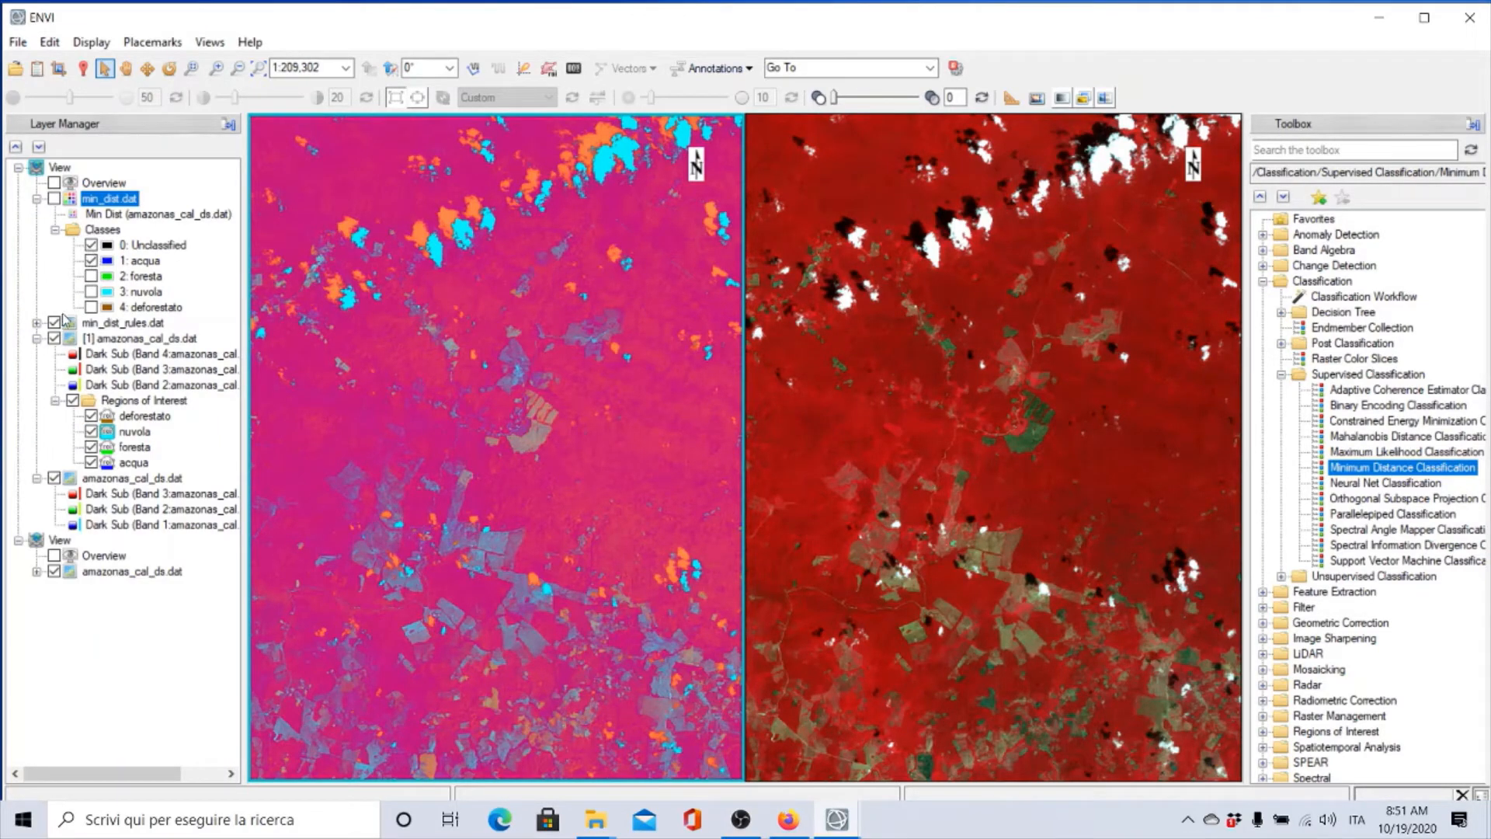
# Step: Expand the min_dist_rules.dat layer and hide it, then show min_dist.dat with its Unclassified class switched off
pyautogui.click(37, 323)
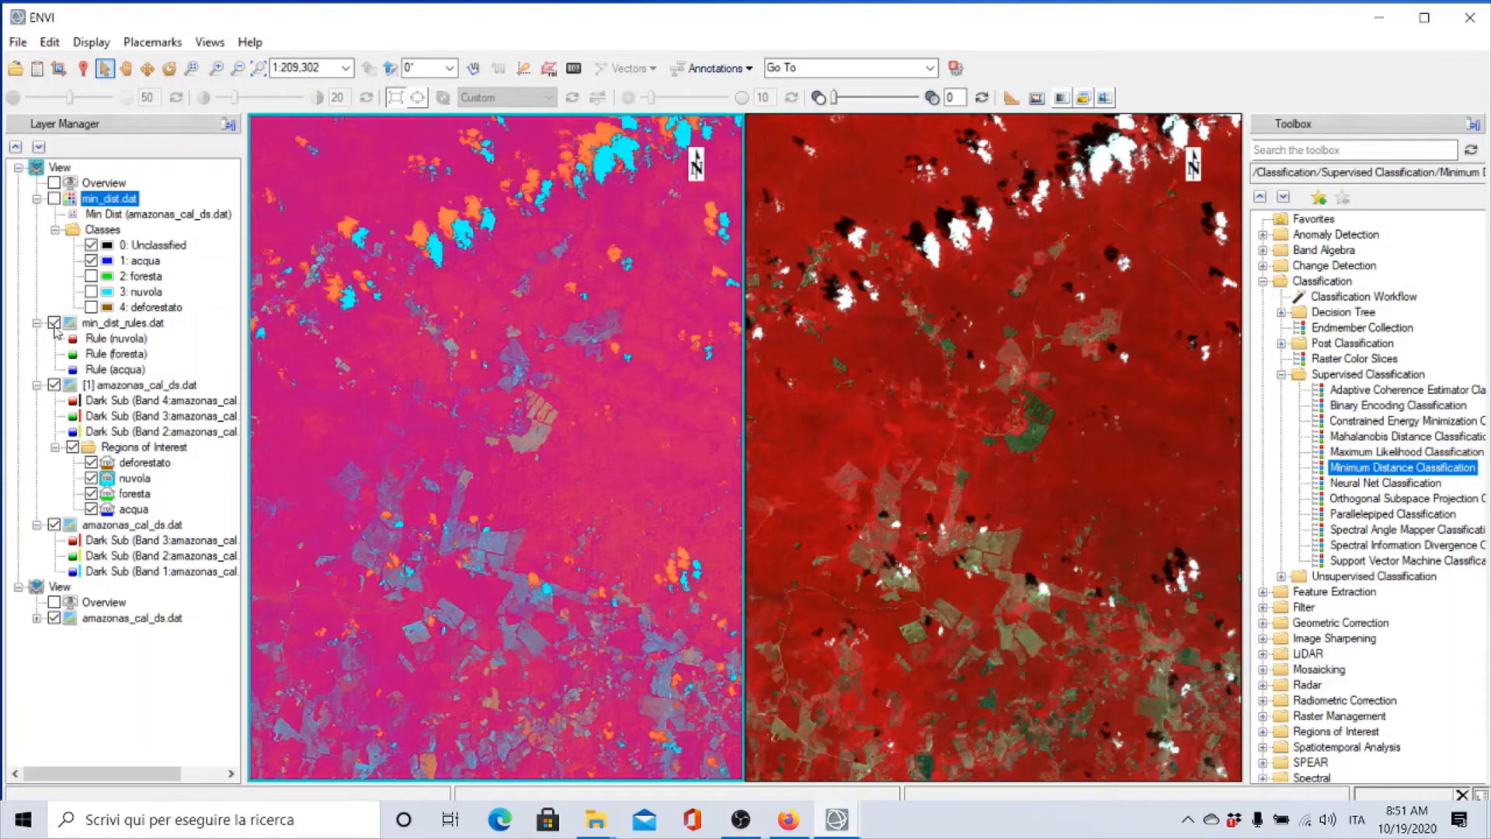
pyautogui.click(54, 324)
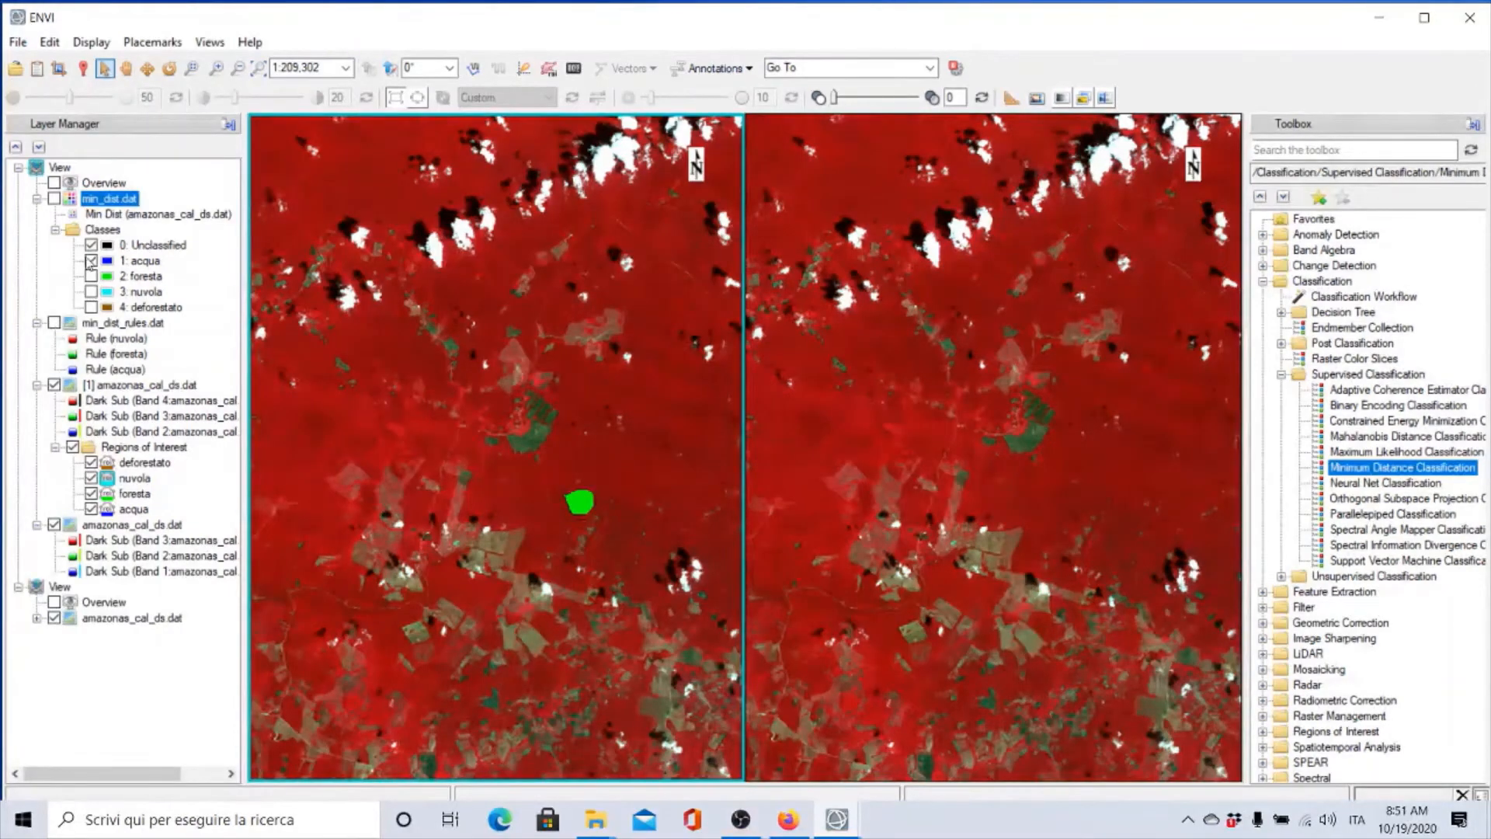
pyautogui.click(55, 200)
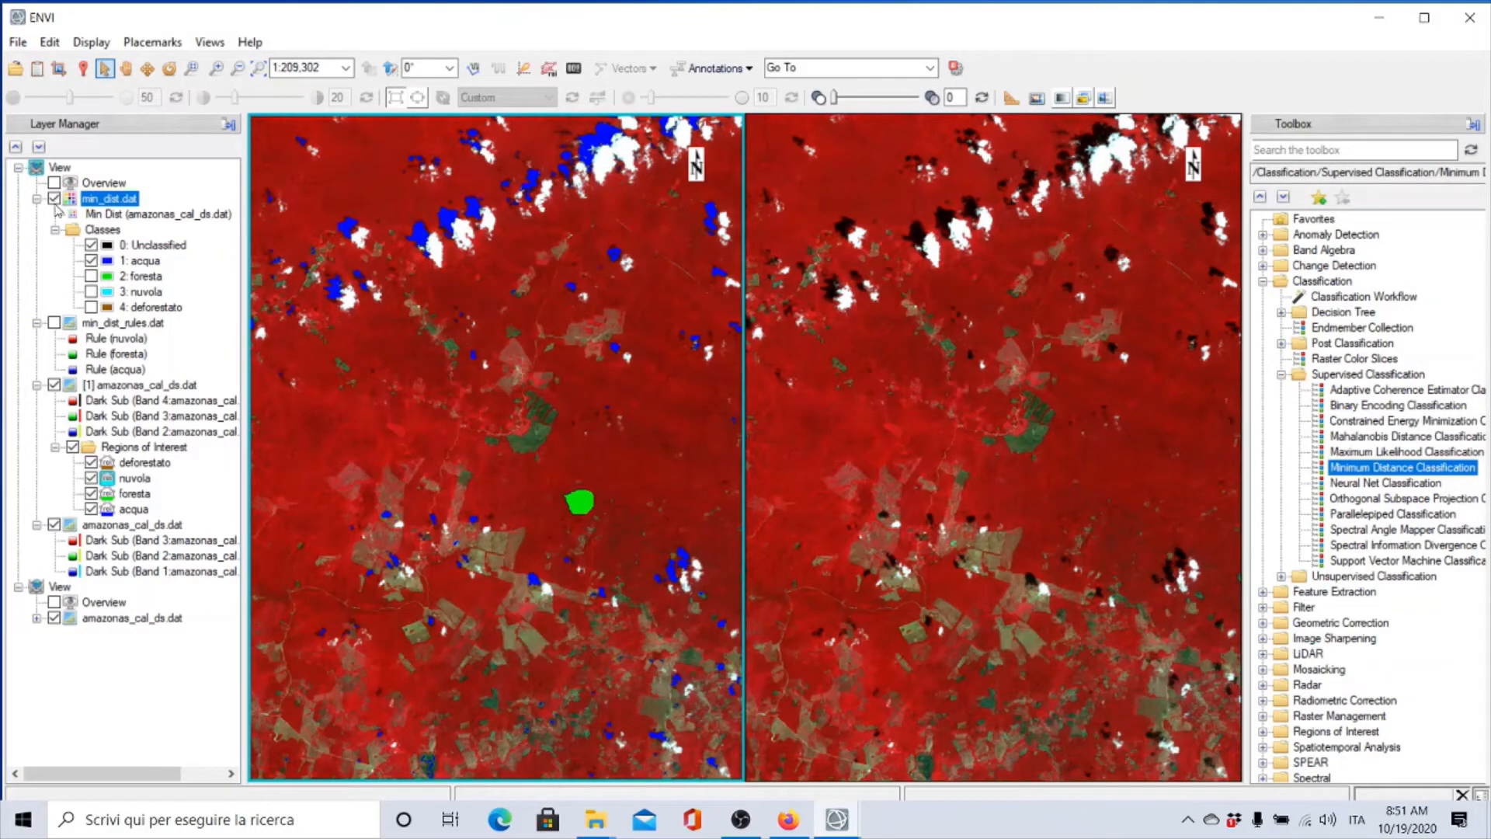
pyautogui.click(91, 246)
# Step: Load the Rule (acqua) band of min_dist_rules.dat into a new view and close the Data Manager
pyautogui.click(37, 69)
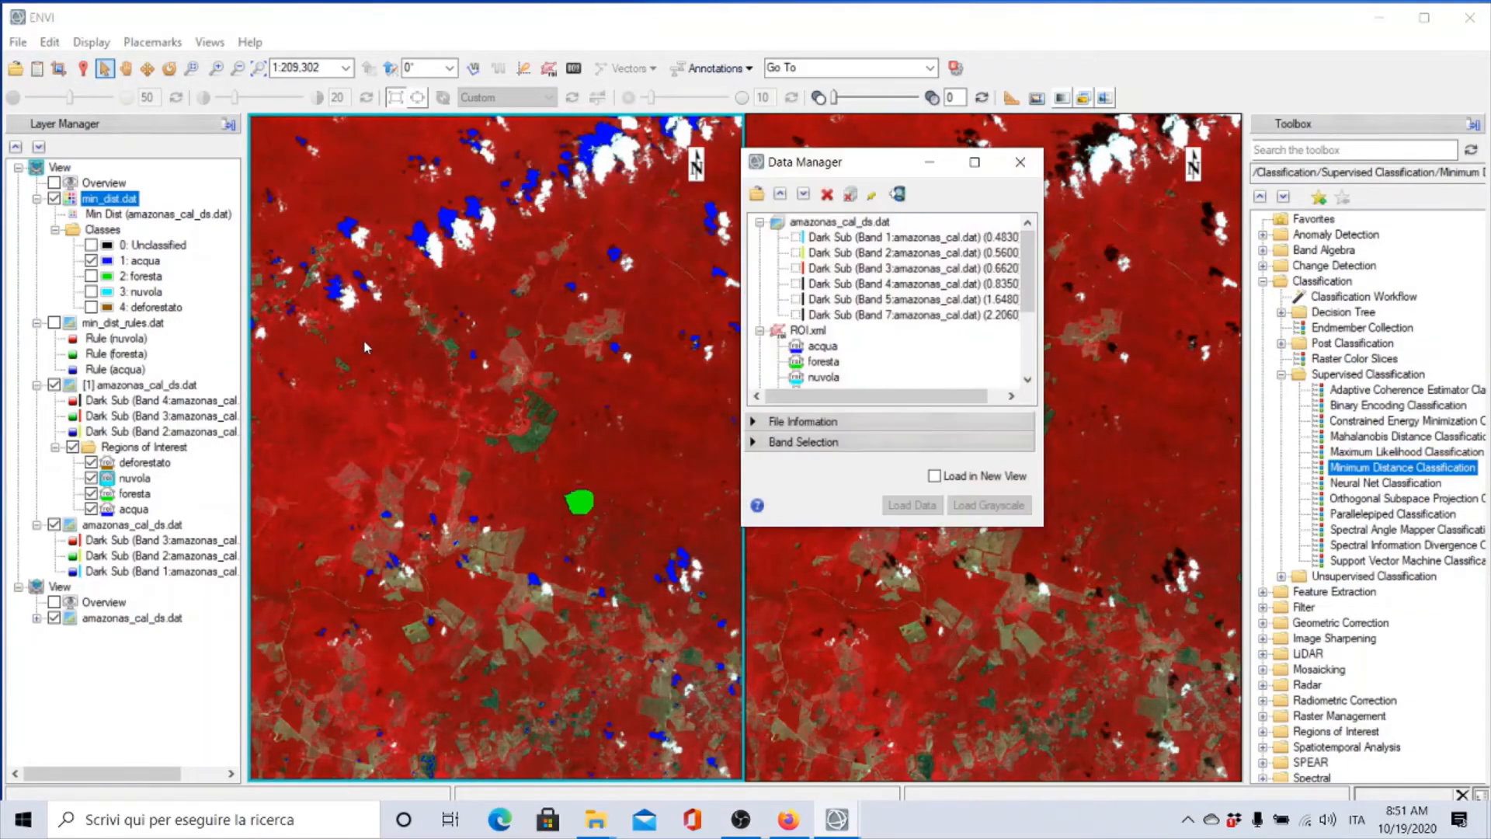
pyautogui.moveTo(1034, 318); pyautogui.dragTo(1031, 364)
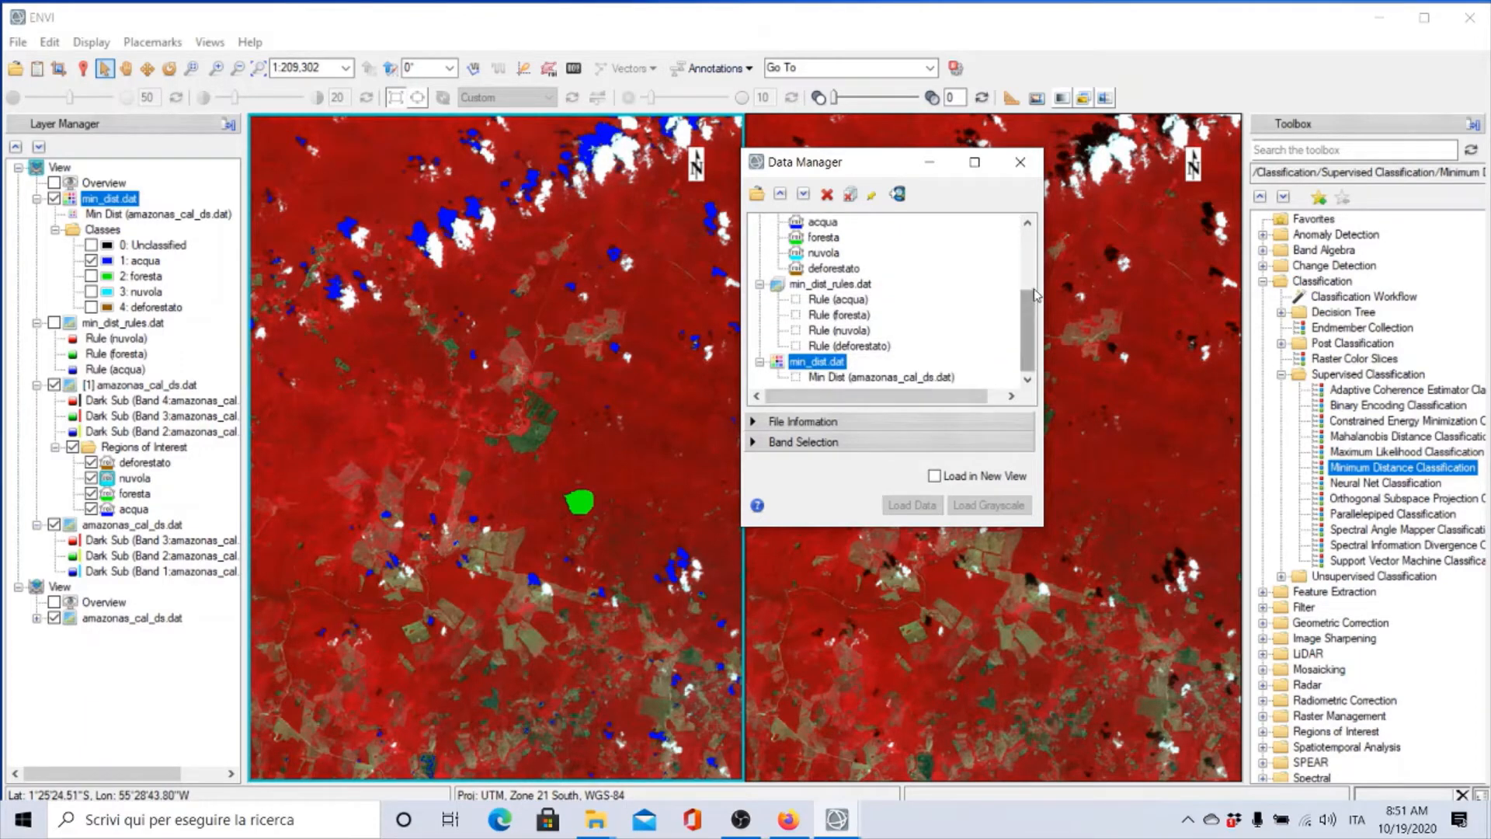
pyautogui.click(839, 301)
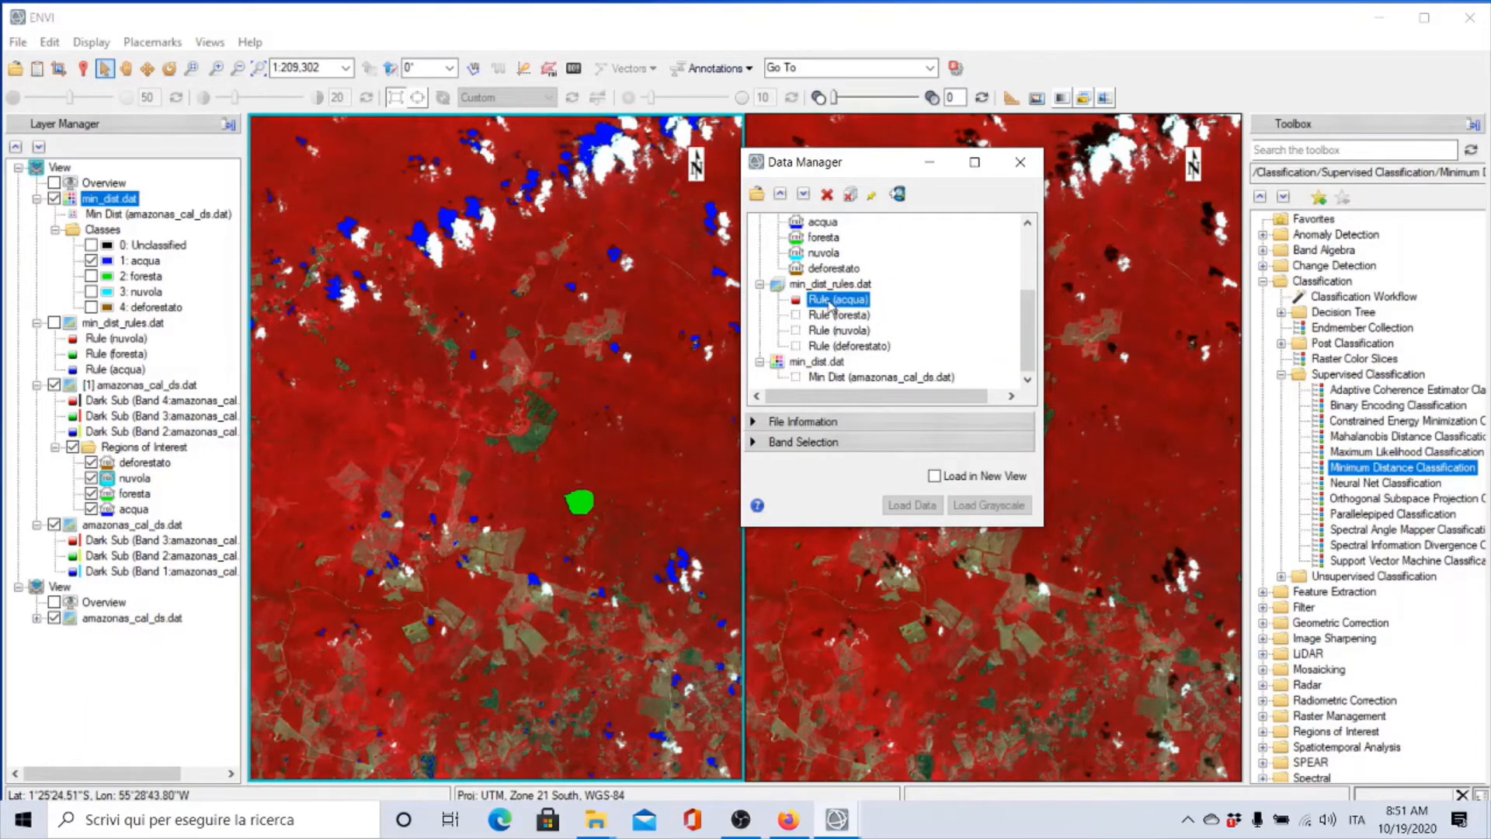
pyautogui.click(935, 476)
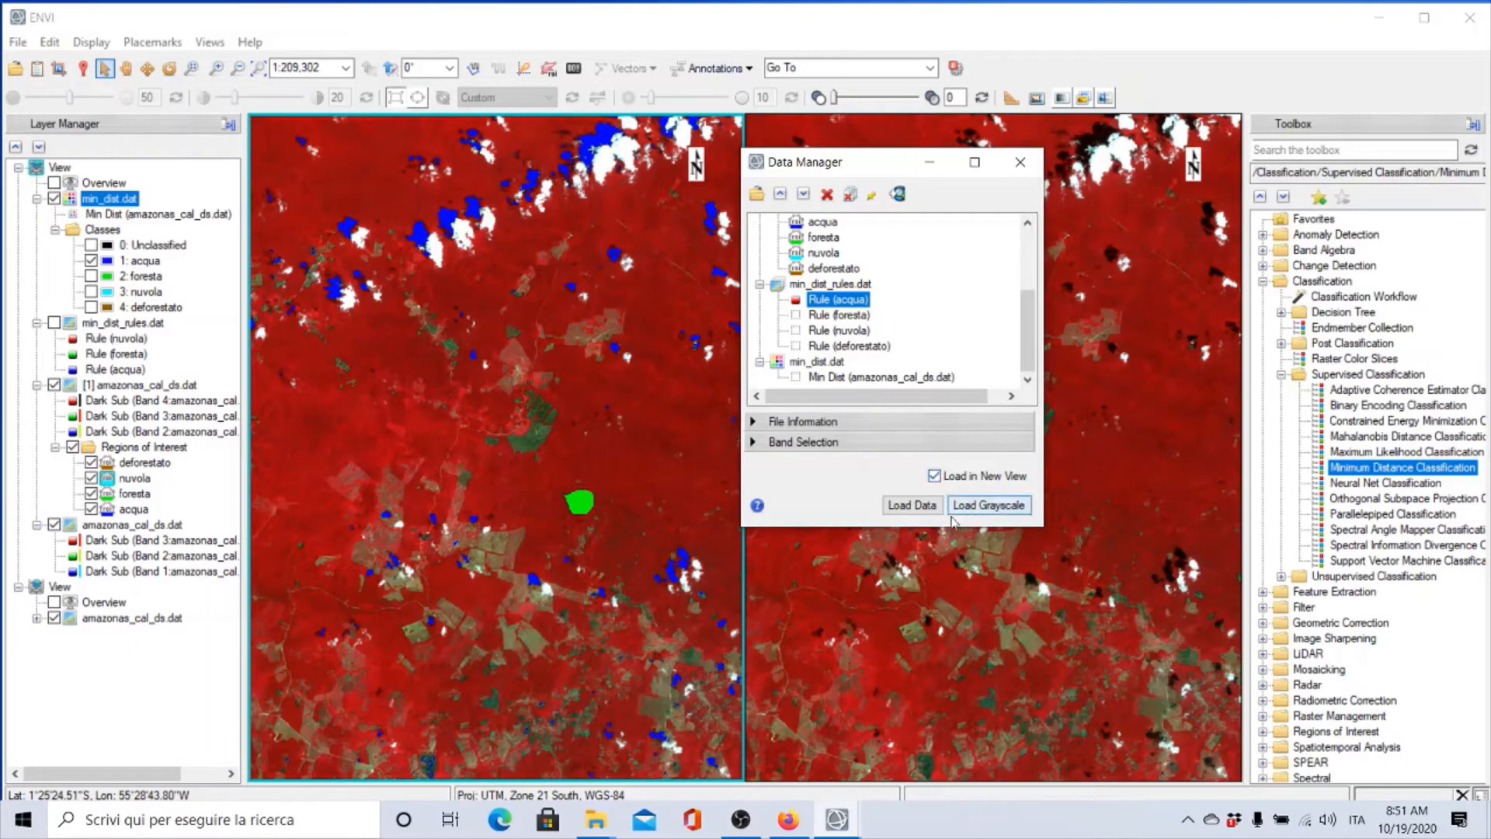
pyautogui.click(918, 506)
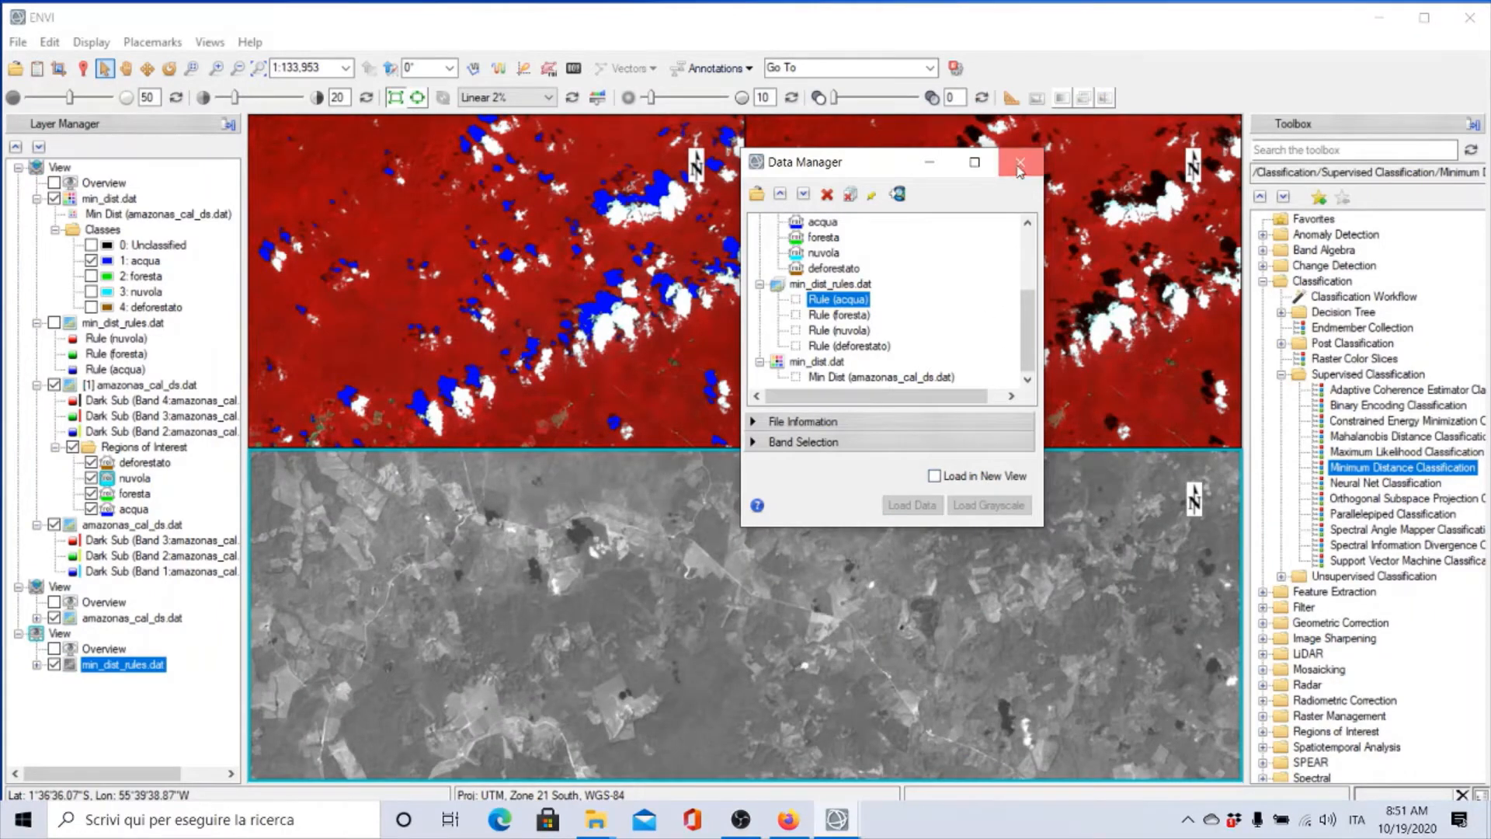
pyautogui.click(1024, 157)
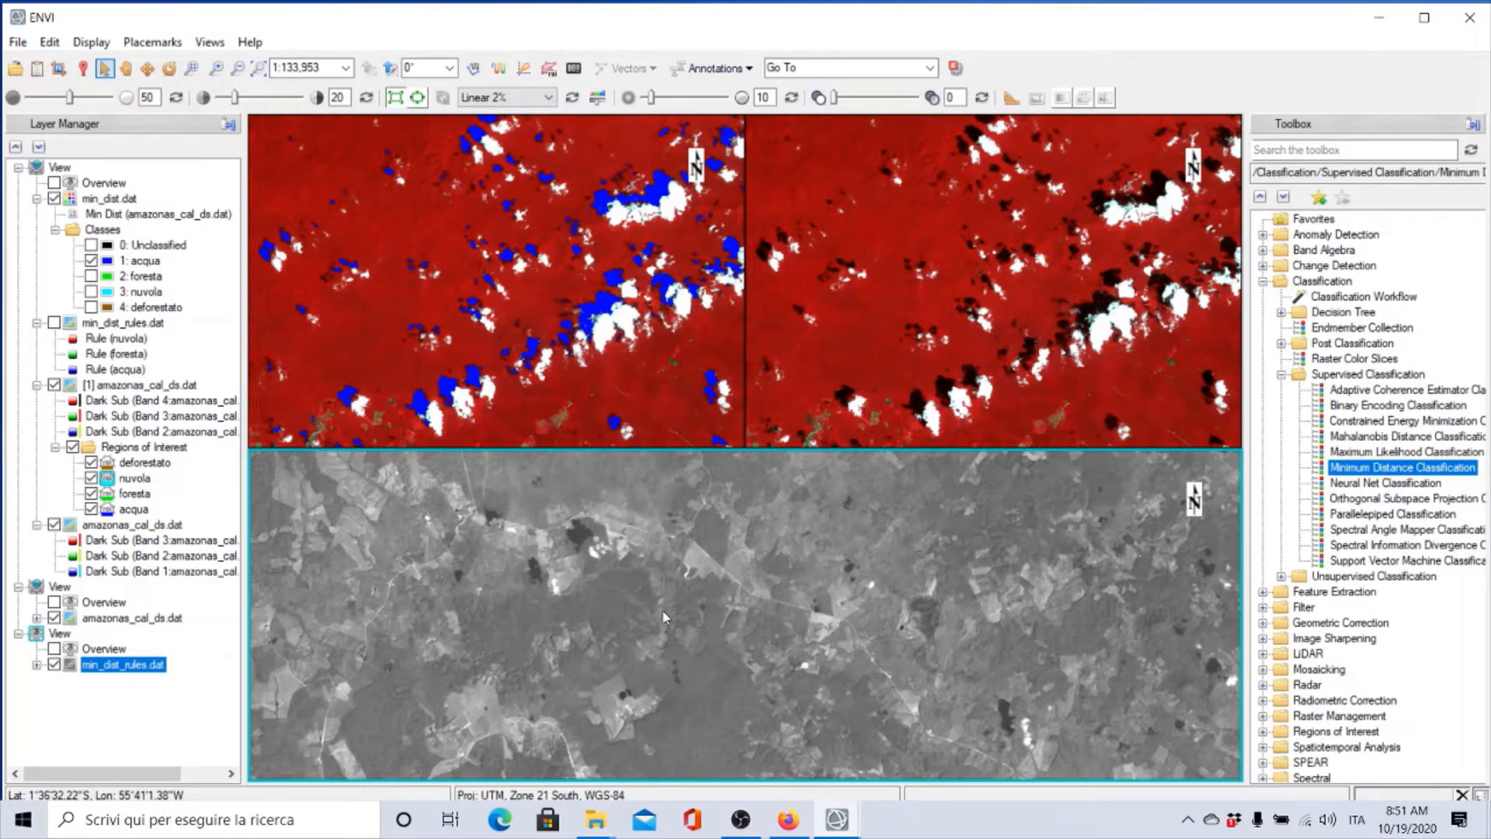
pyautogui.scroll(-2, 815, 624)
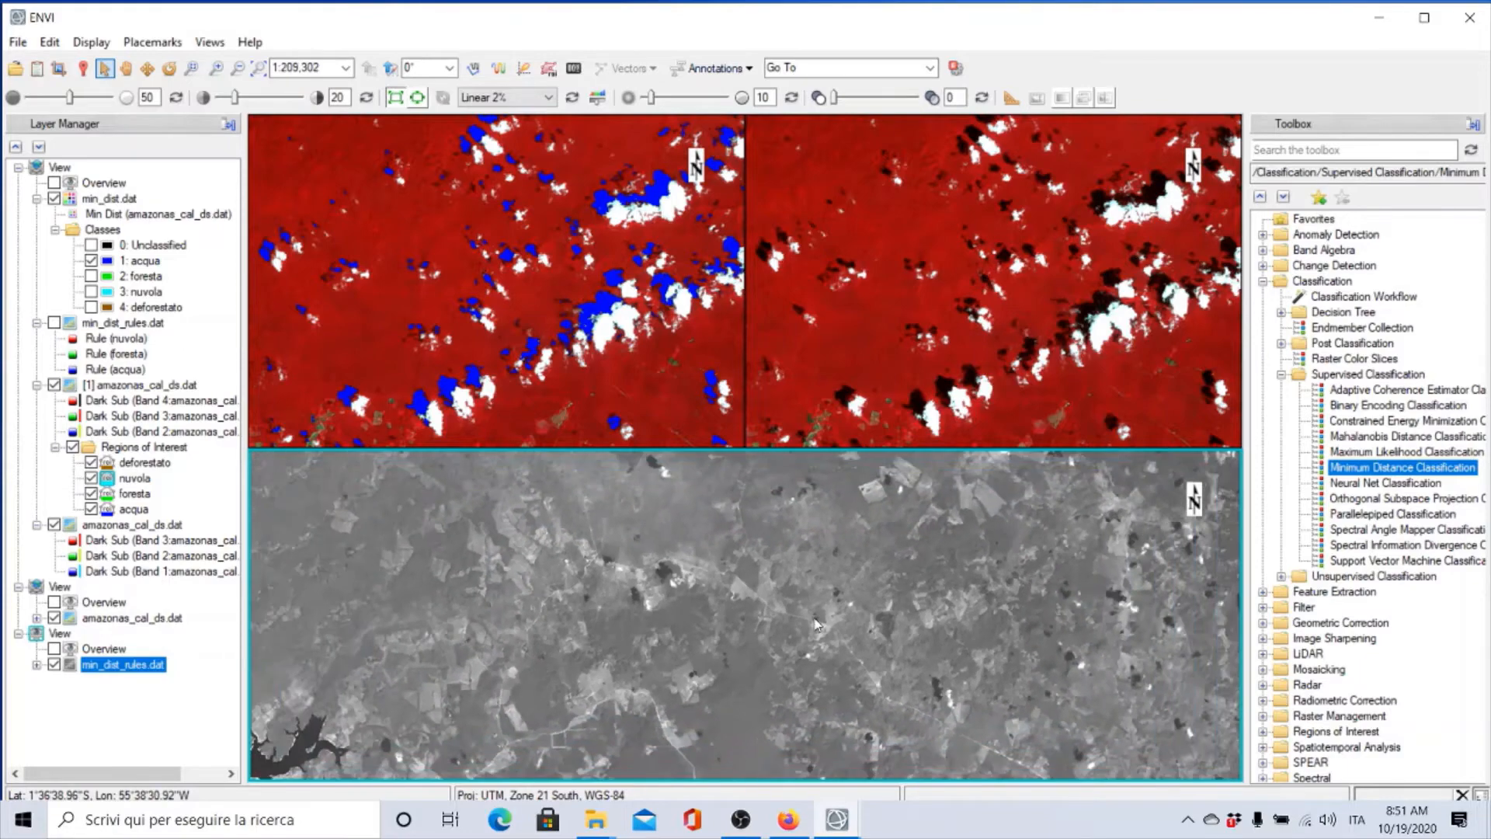
pyautogui.scroll(-3, 816, 623)
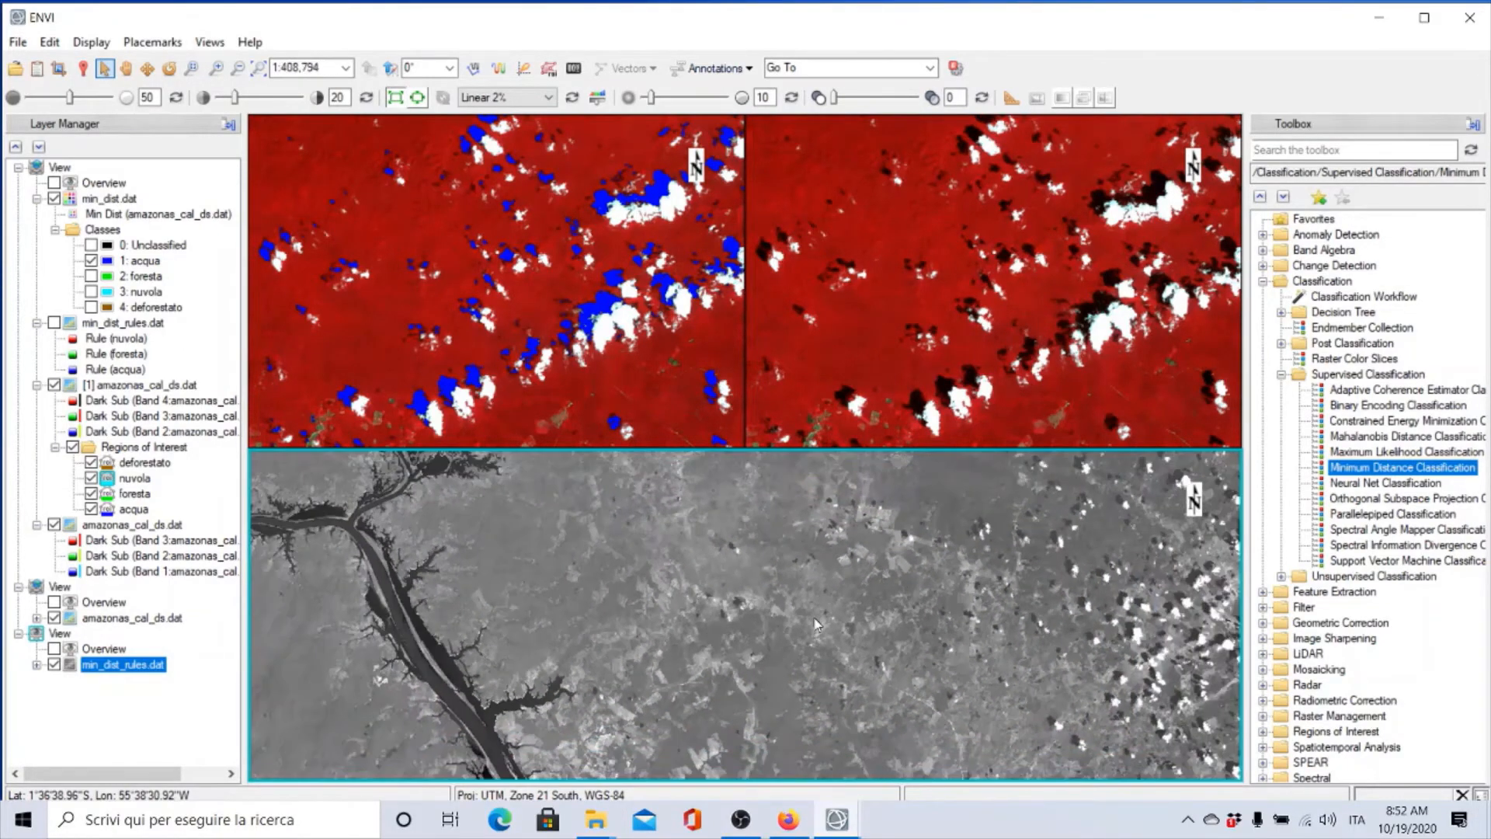
pyautogui.scroll(-1, 816, 623)
pyautogui.scroll(-2, 816, 624)
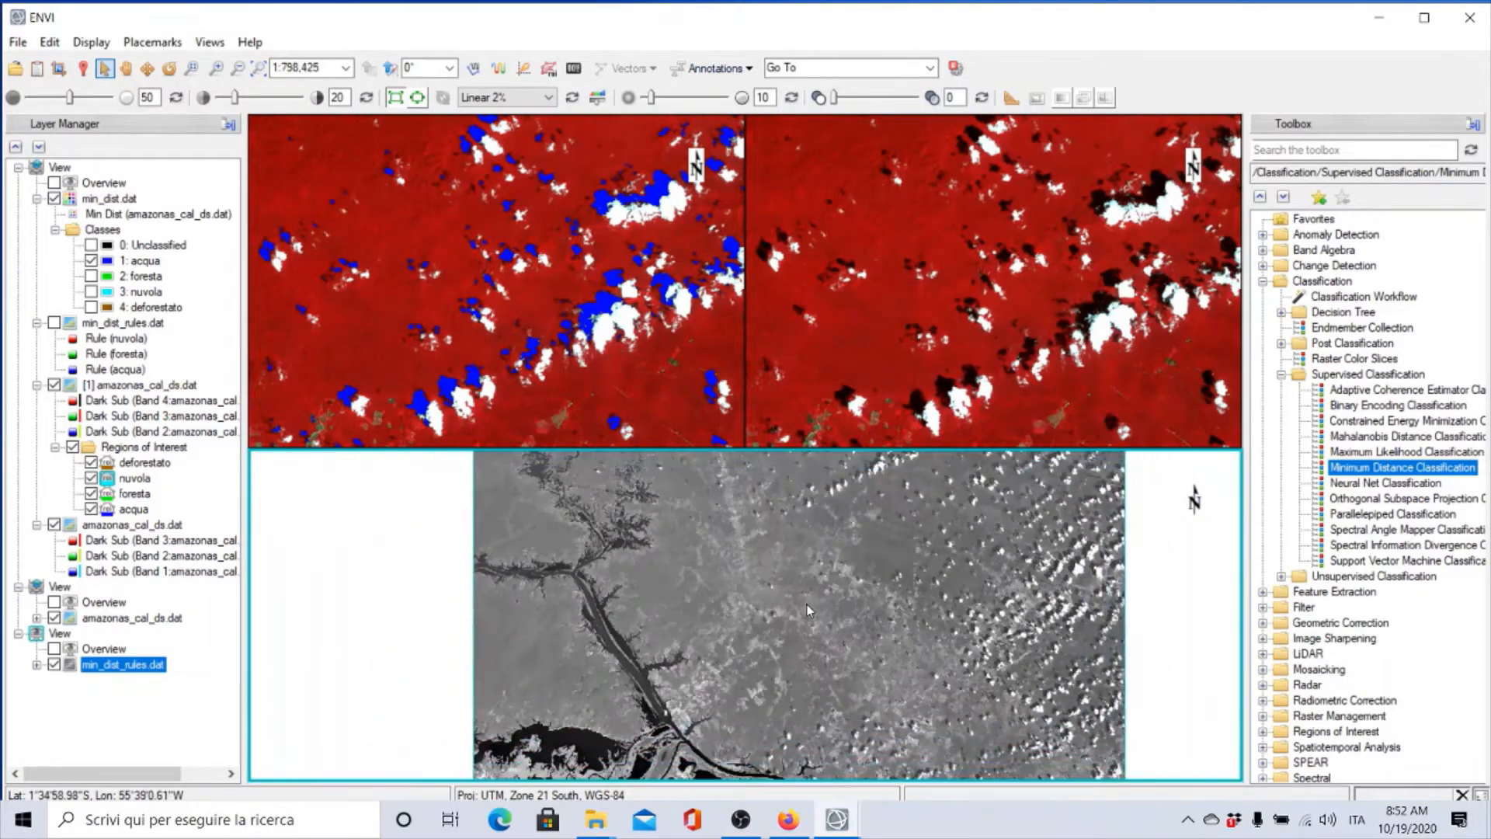
pyautogui.scroll(-1, 800, 617)
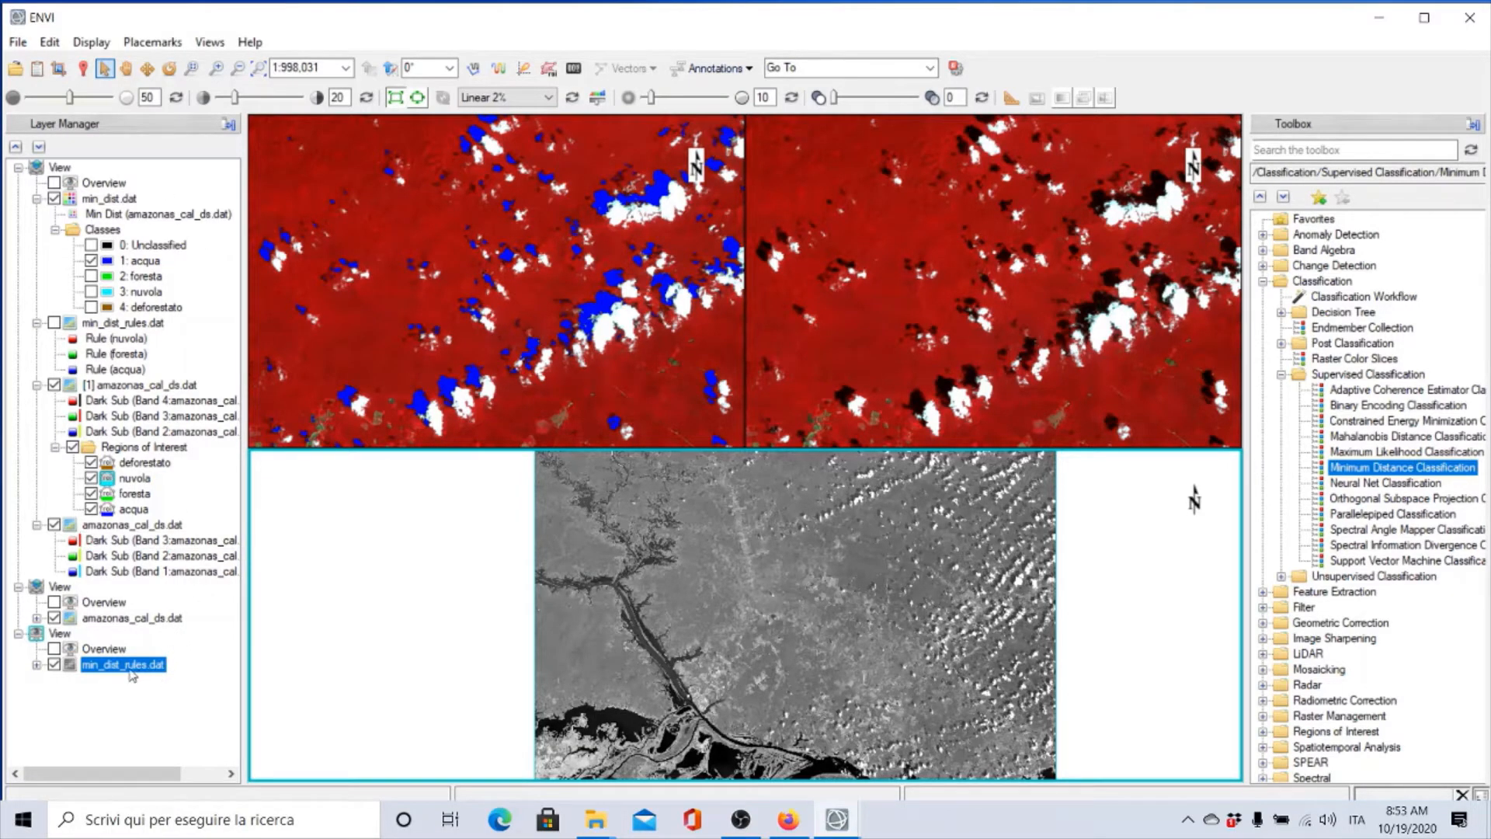
# Step: Compute quick statistics for min_dist_rules.dat, examine the band 1 histogram beside the rule image, and close the statistics
pyautogui.rightClick(114, 670)
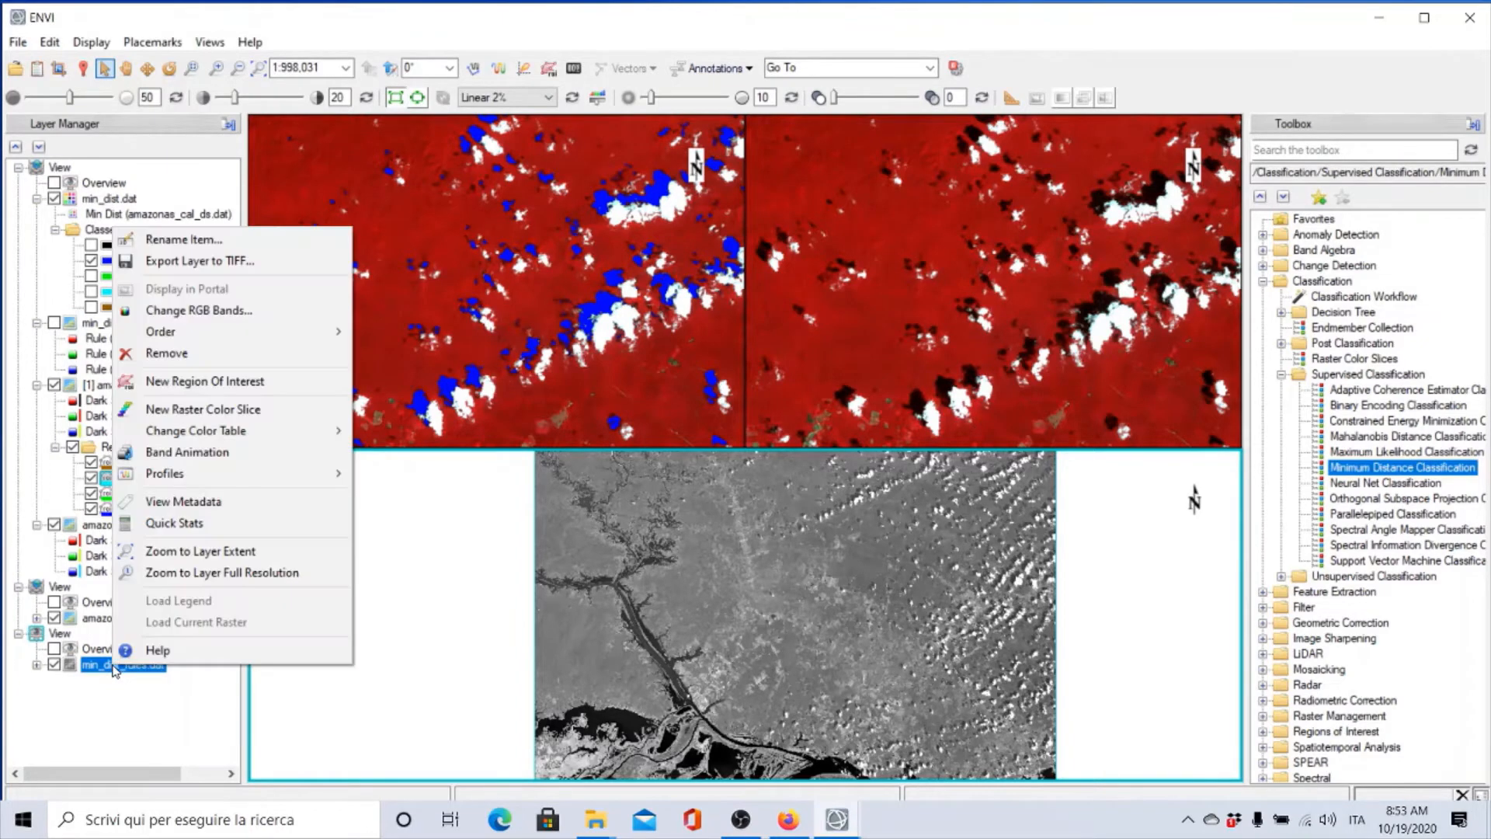
pyautogui.click(194, 523)
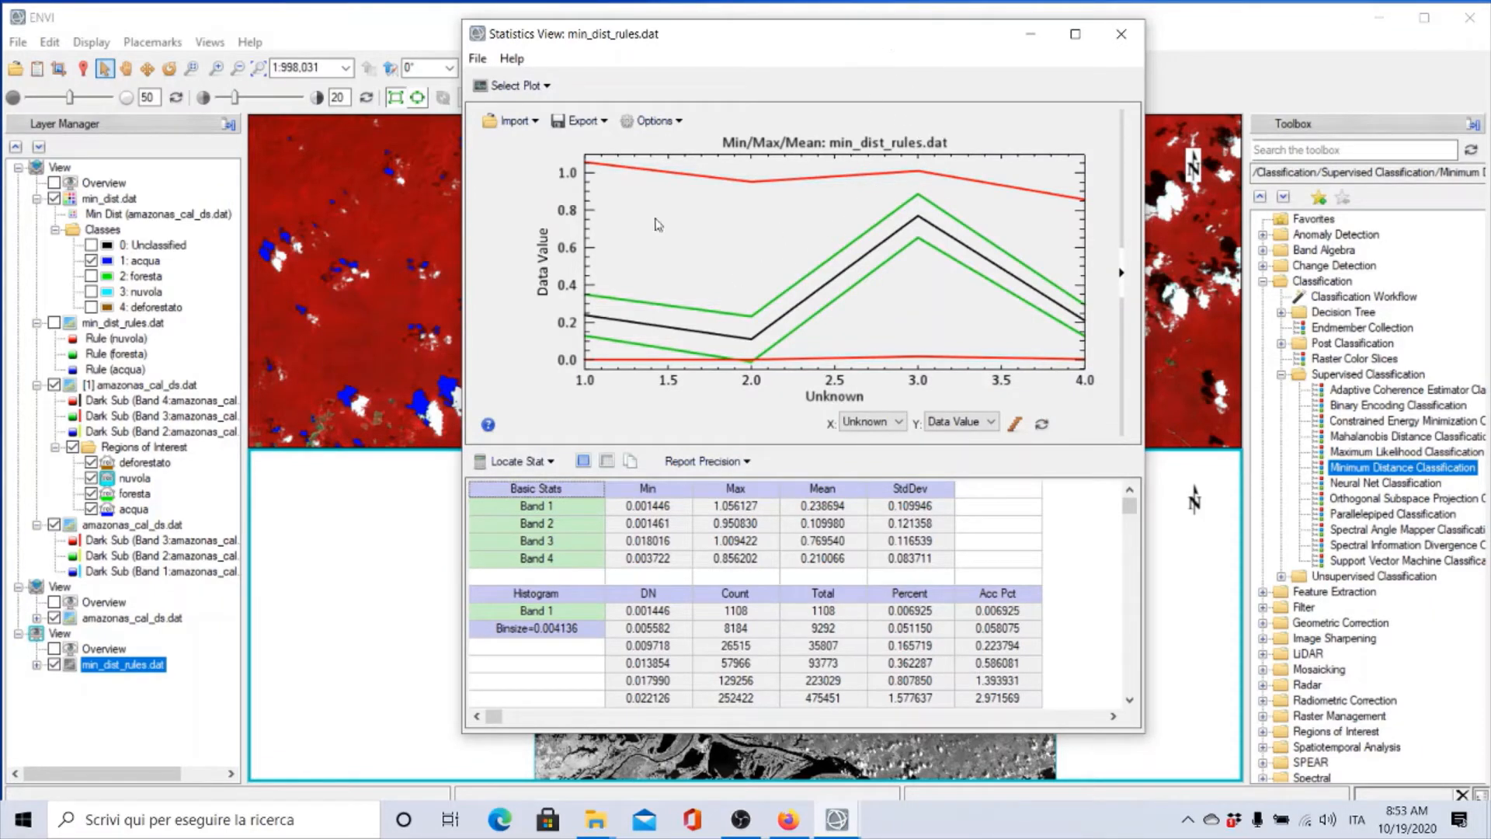
pyautogui.click(546, 86)
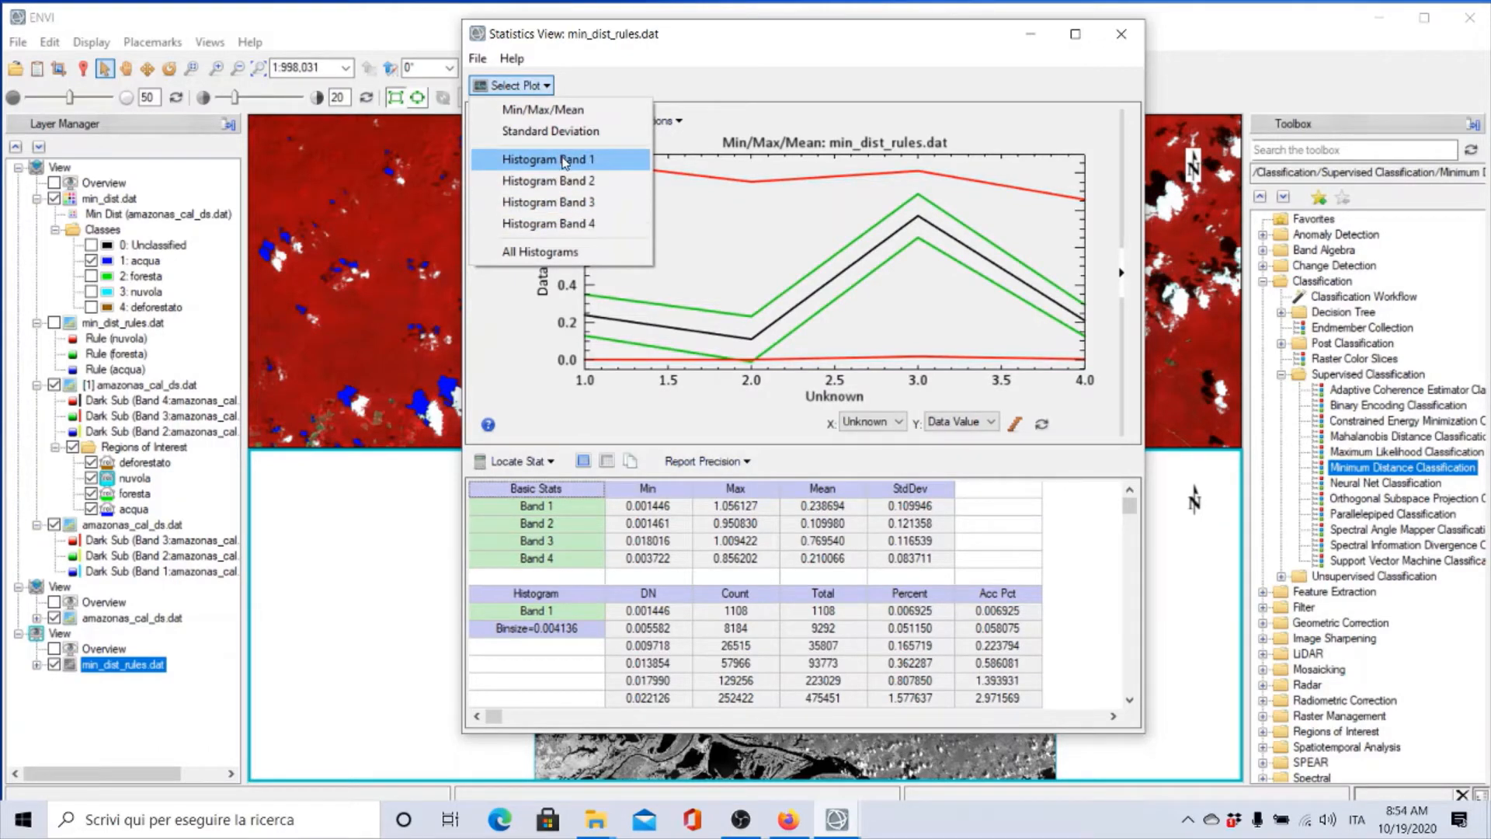
pyautogui.click(565, 160)
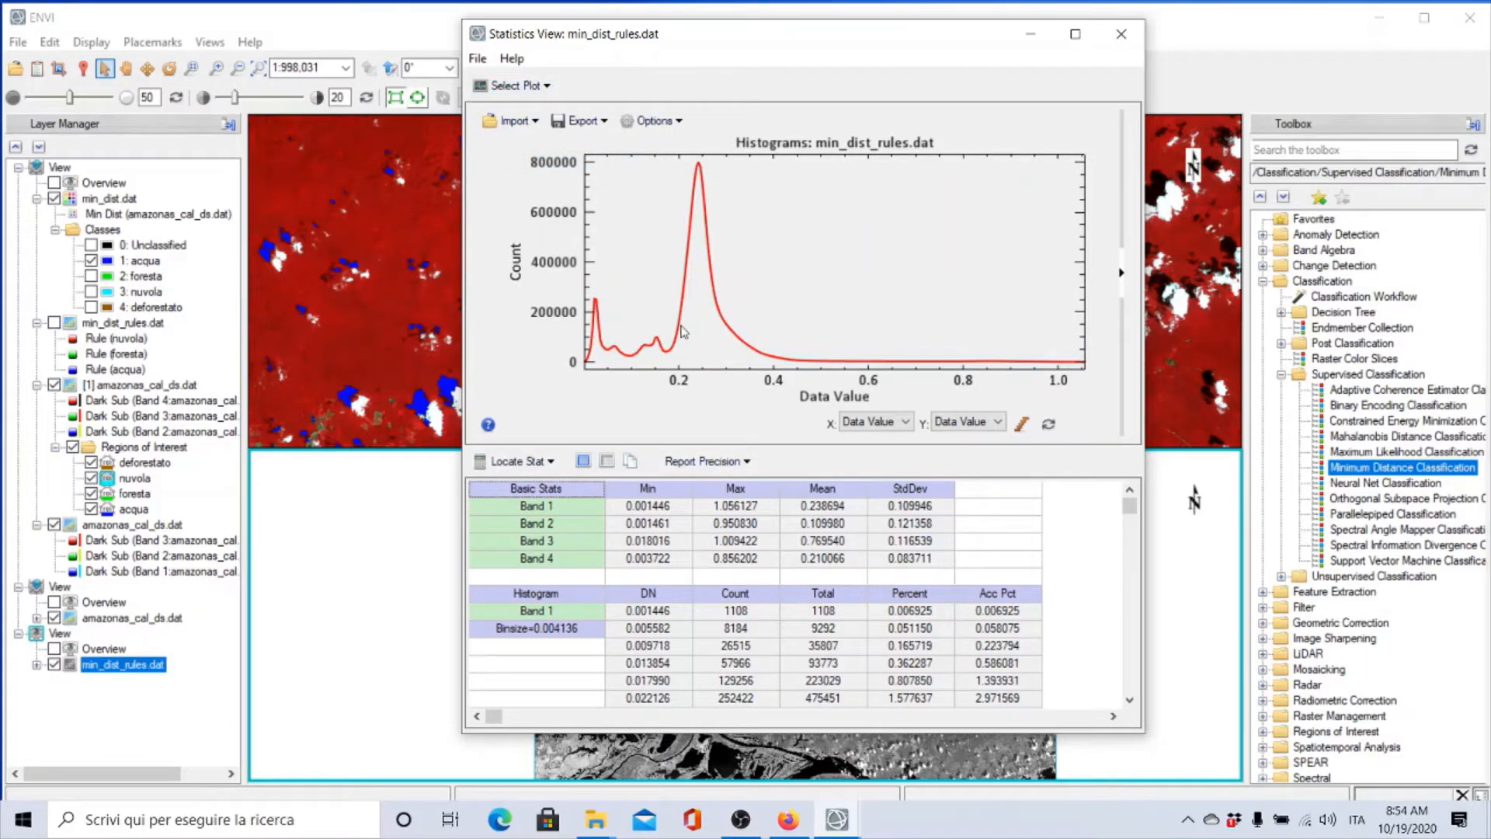
pyautogui.moveTo(743, 43); pyautogui.dragTo(1103, 27)
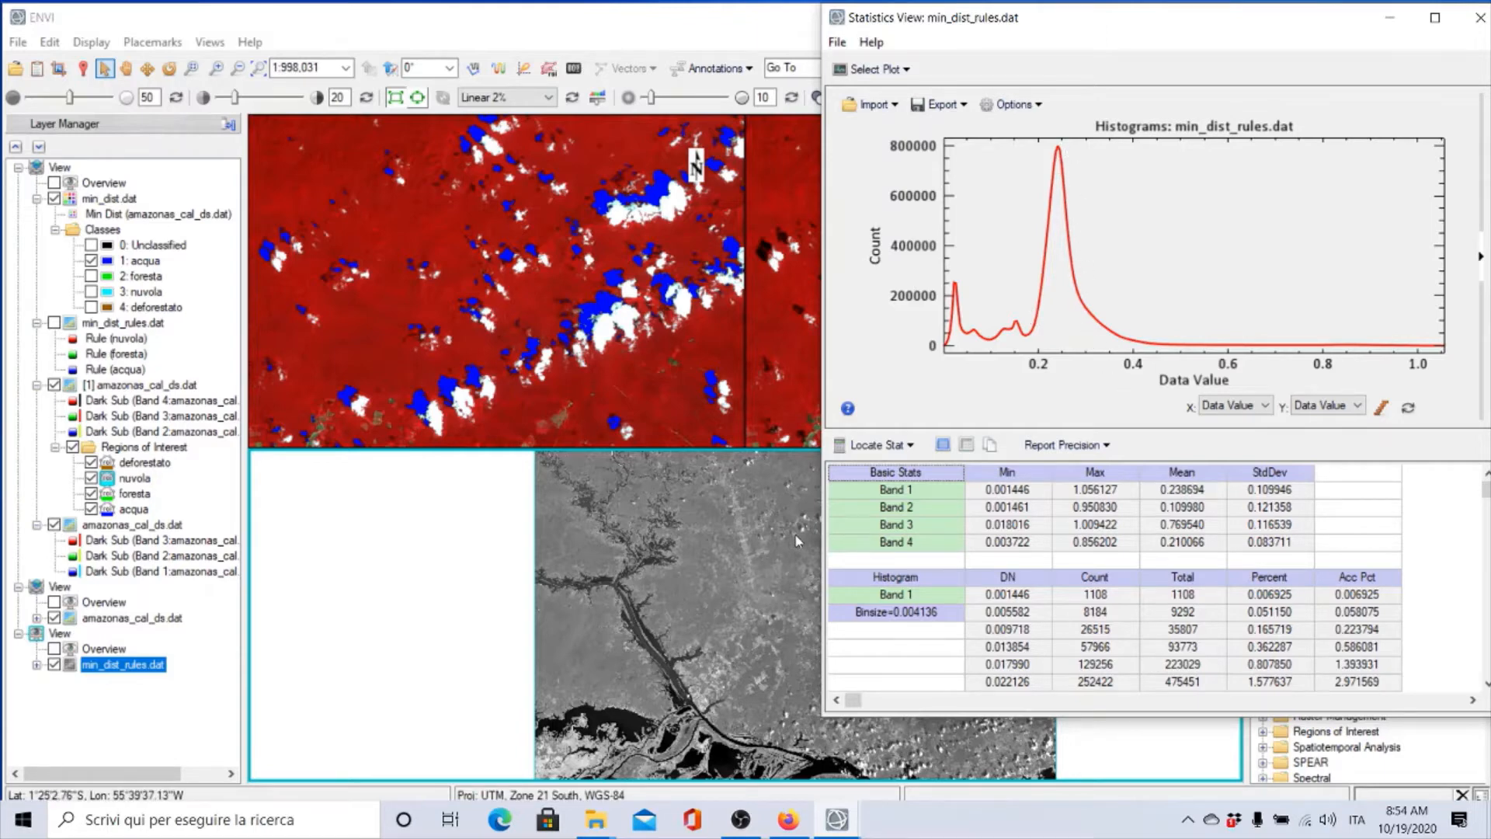
pyautogui.click(1479, 21)
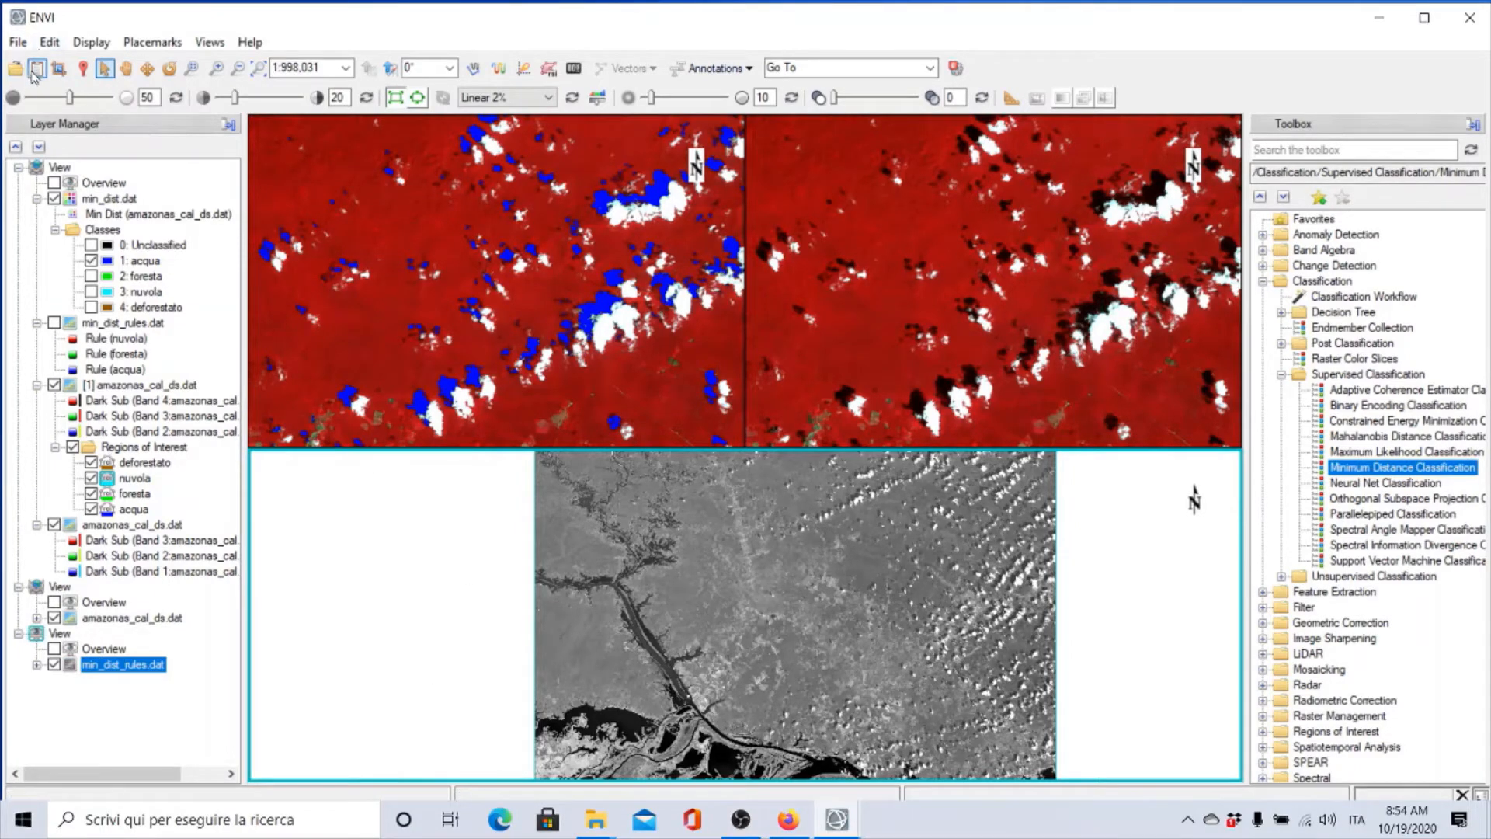
# Step: Load the Rule (foresta) band of min_dist_rules.dat over the acqua rule image in the same view
pyautogui.click(35, 72)
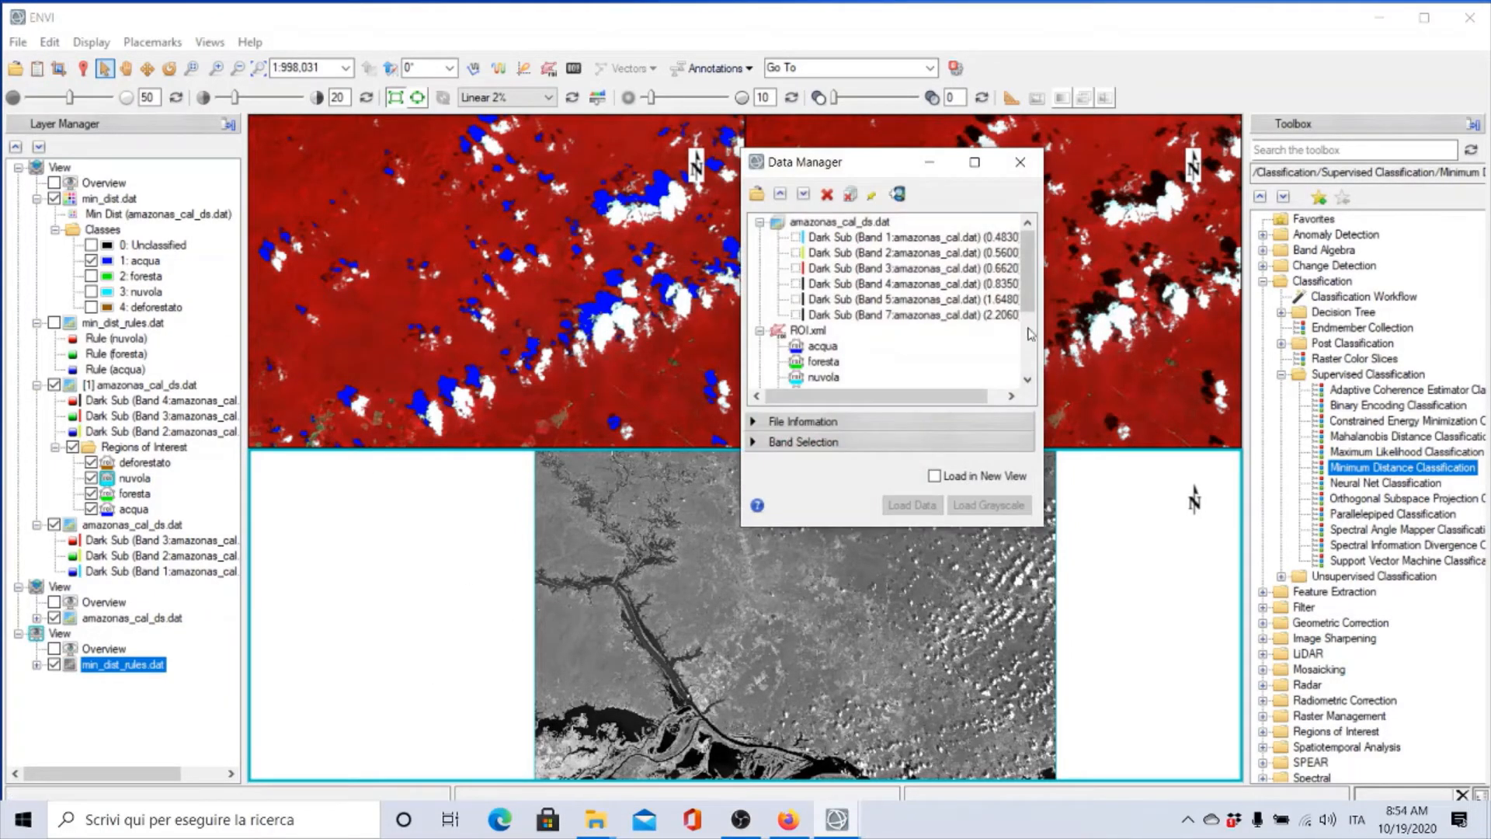
pyautogui.scroll(-3, 1029, 334)
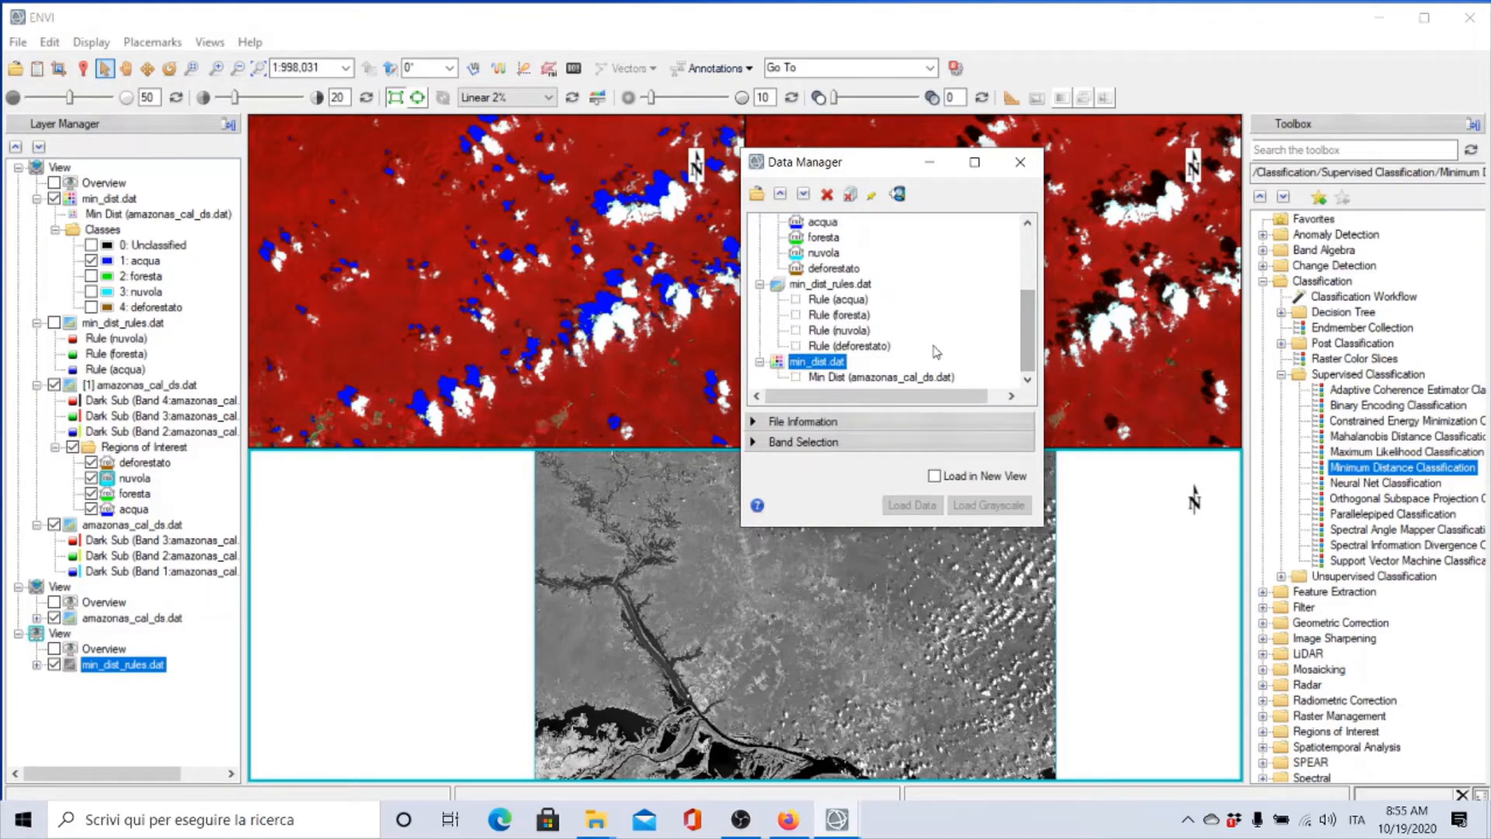
pyautogui.click(843, 315)
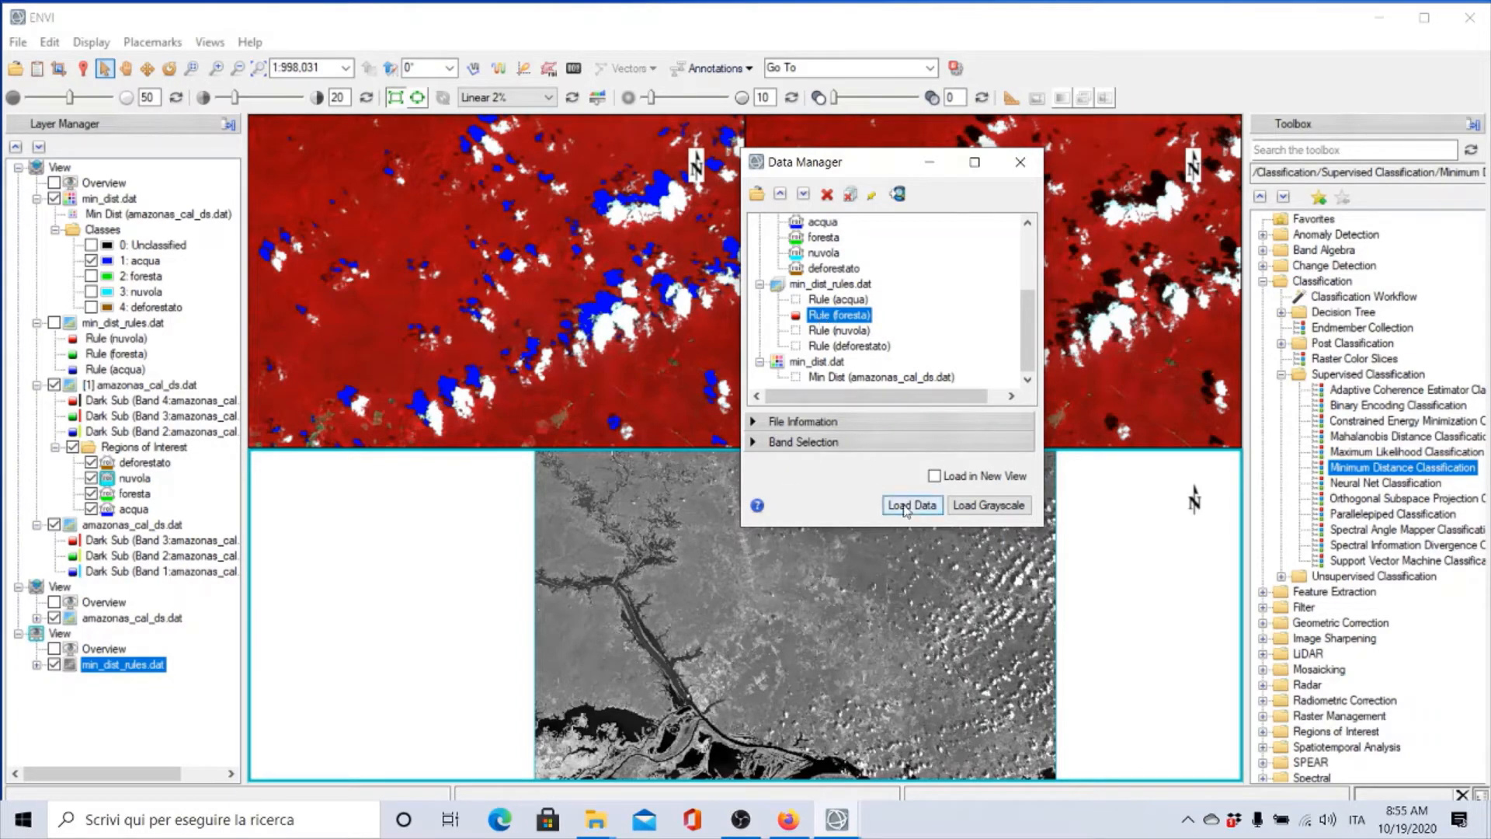
pyautogui.click(907, 507)
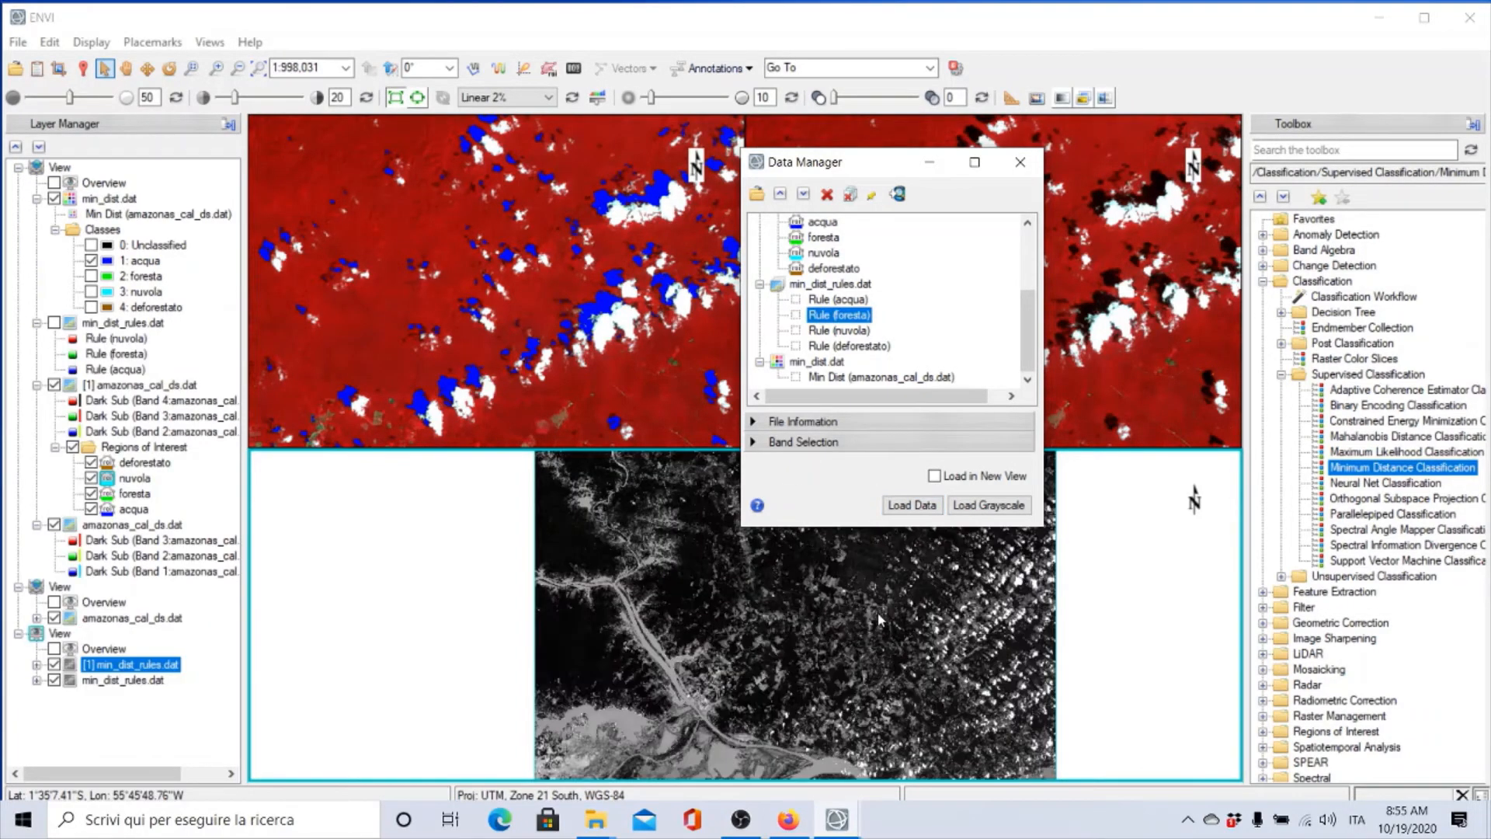
pyautogui.moveTo(854, 161); pyautogui.dragTo(1059, 43)
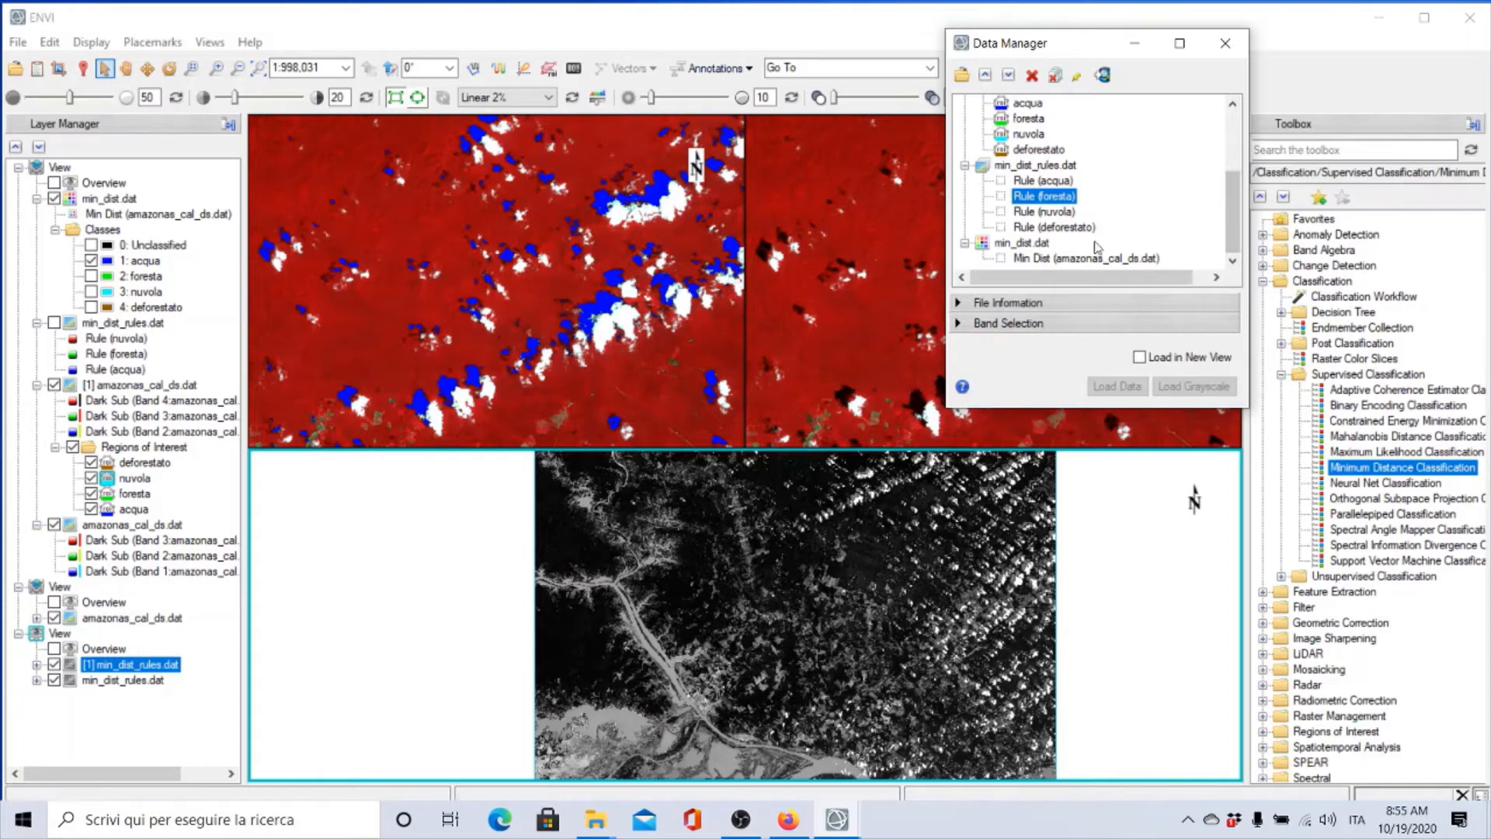
# Step: Load the Rule (nuvola) band into the rule image view and inspect the cloud areas up close
pyautogui.click(1044, 212)
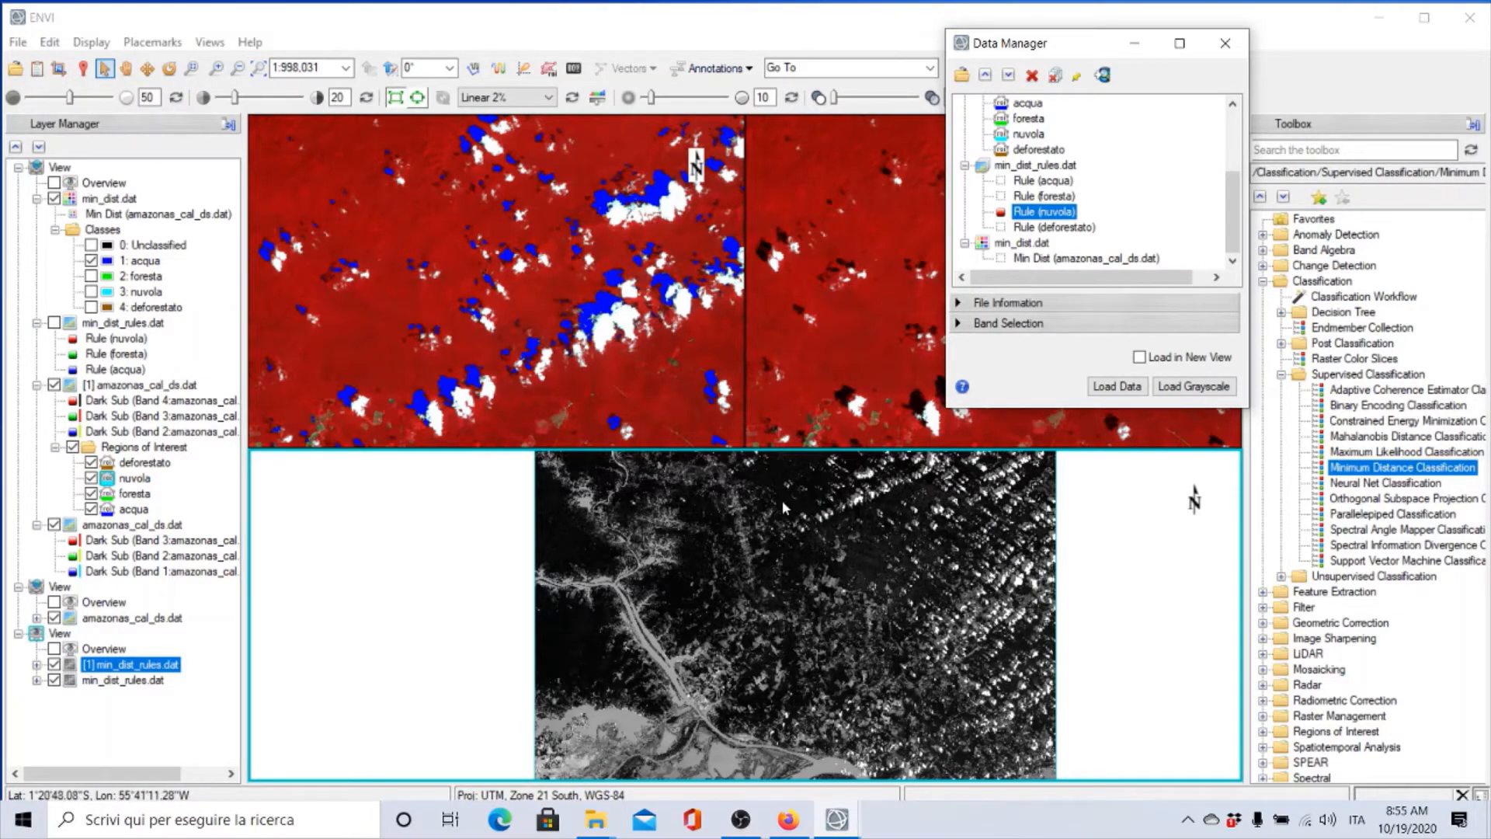
pyautogui.click(1123, 393)
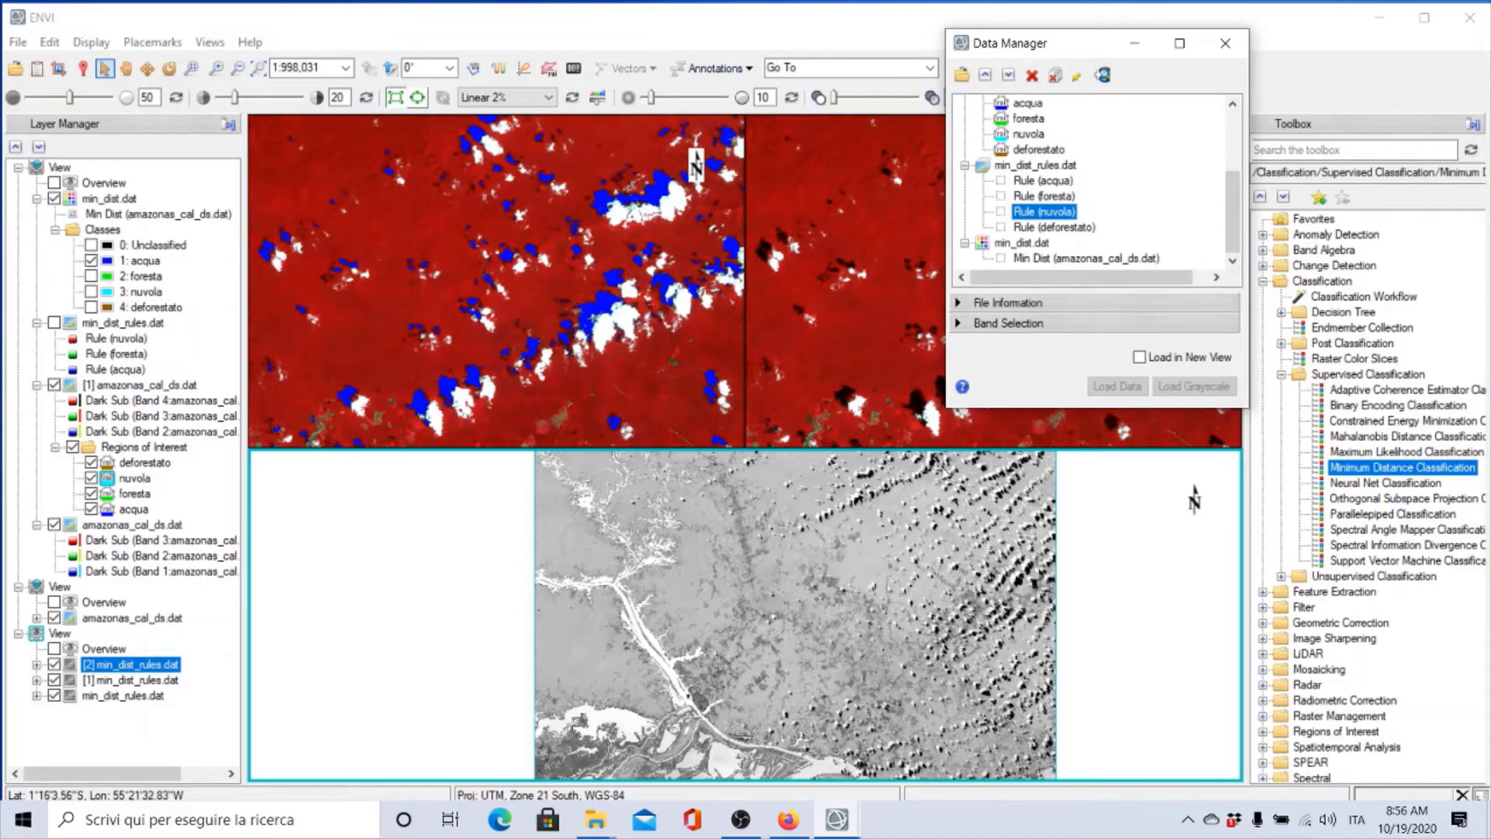
pyautogui.scroll(8, 1006, 606)
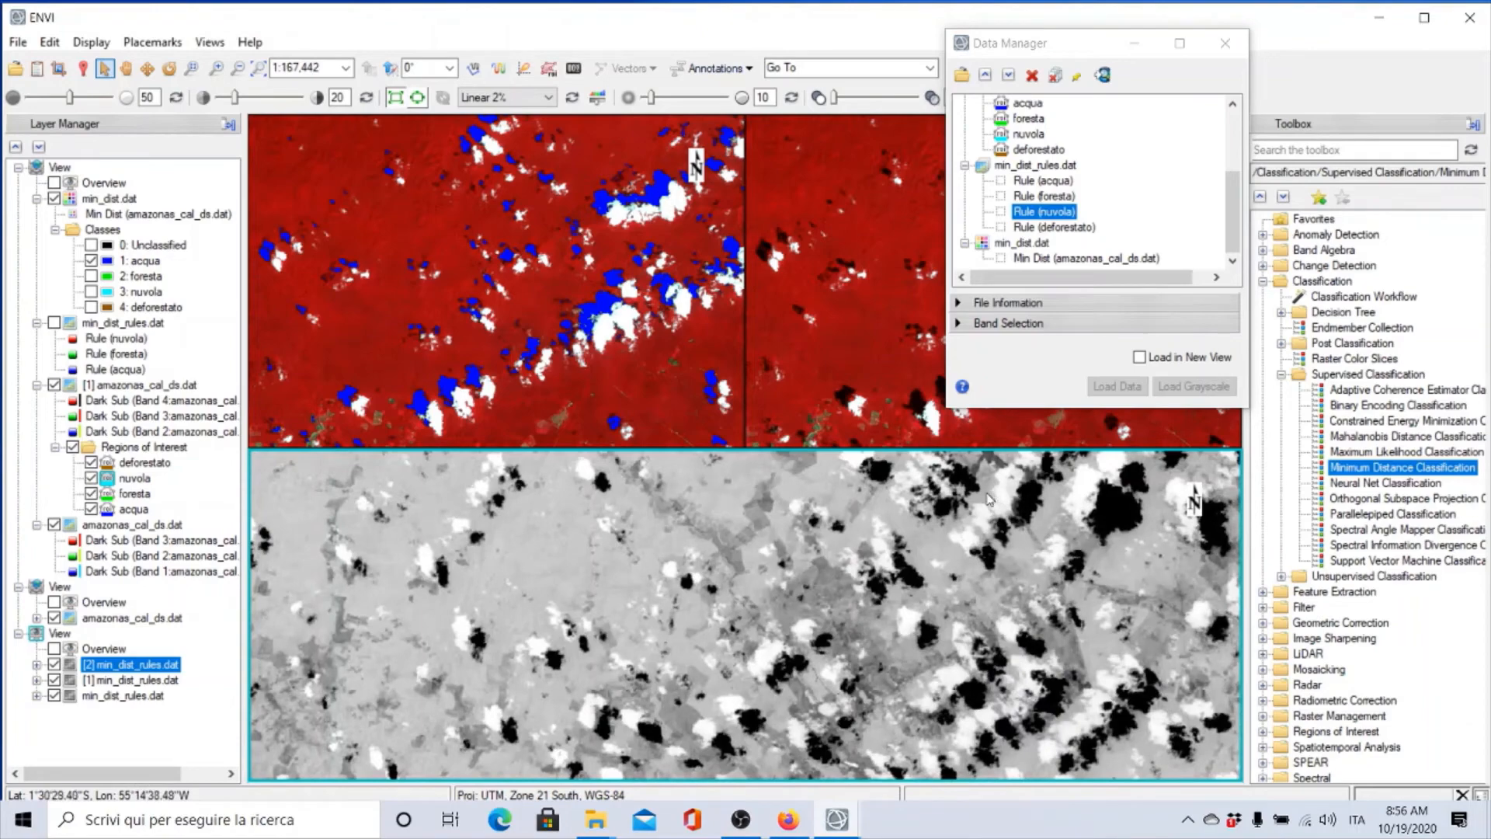
pyautogui.scroll(-7, 990, 500)
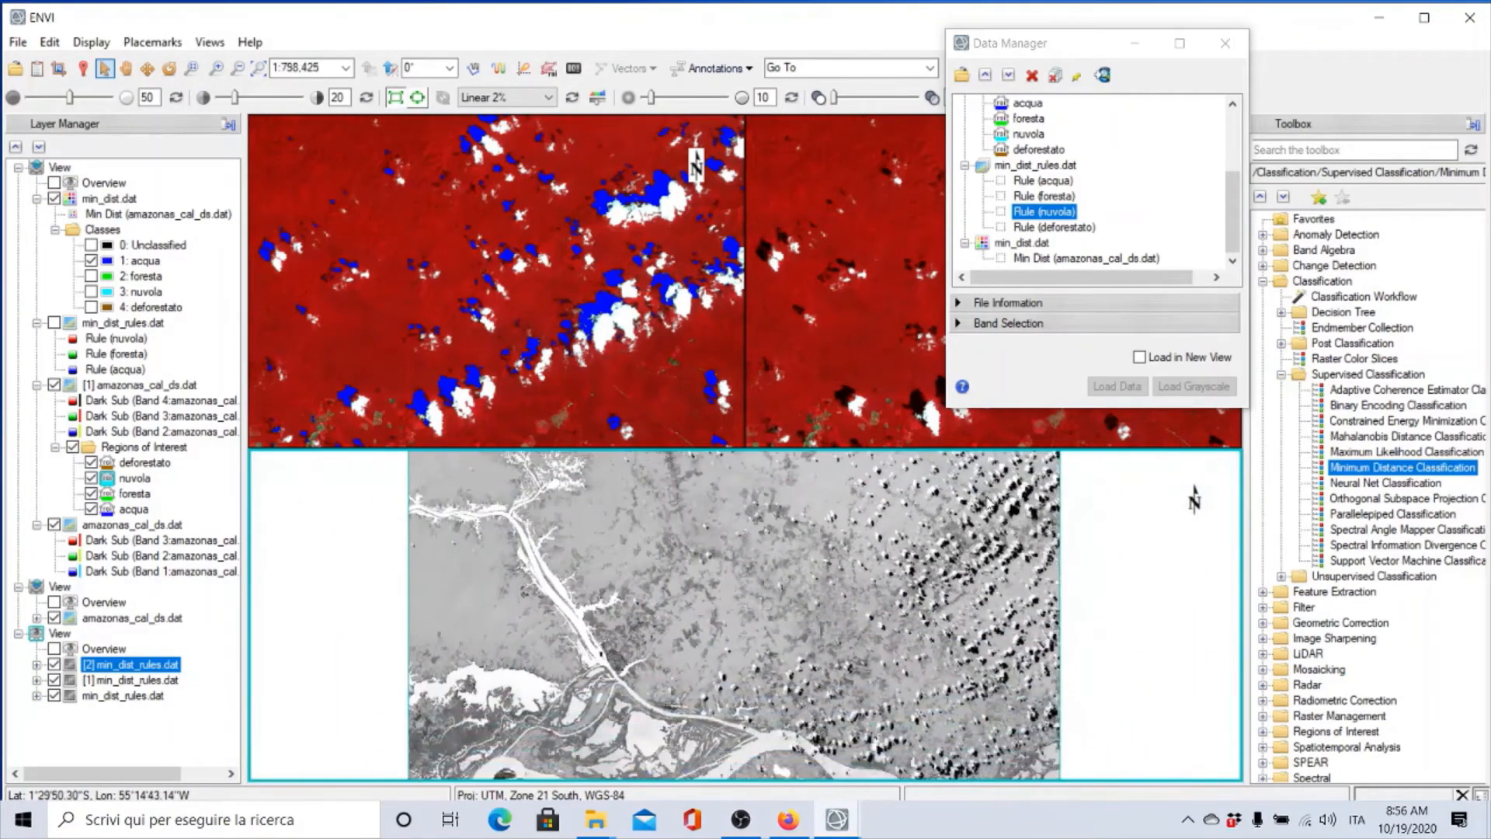
pyautogui.scroll(-1, 986, 501)
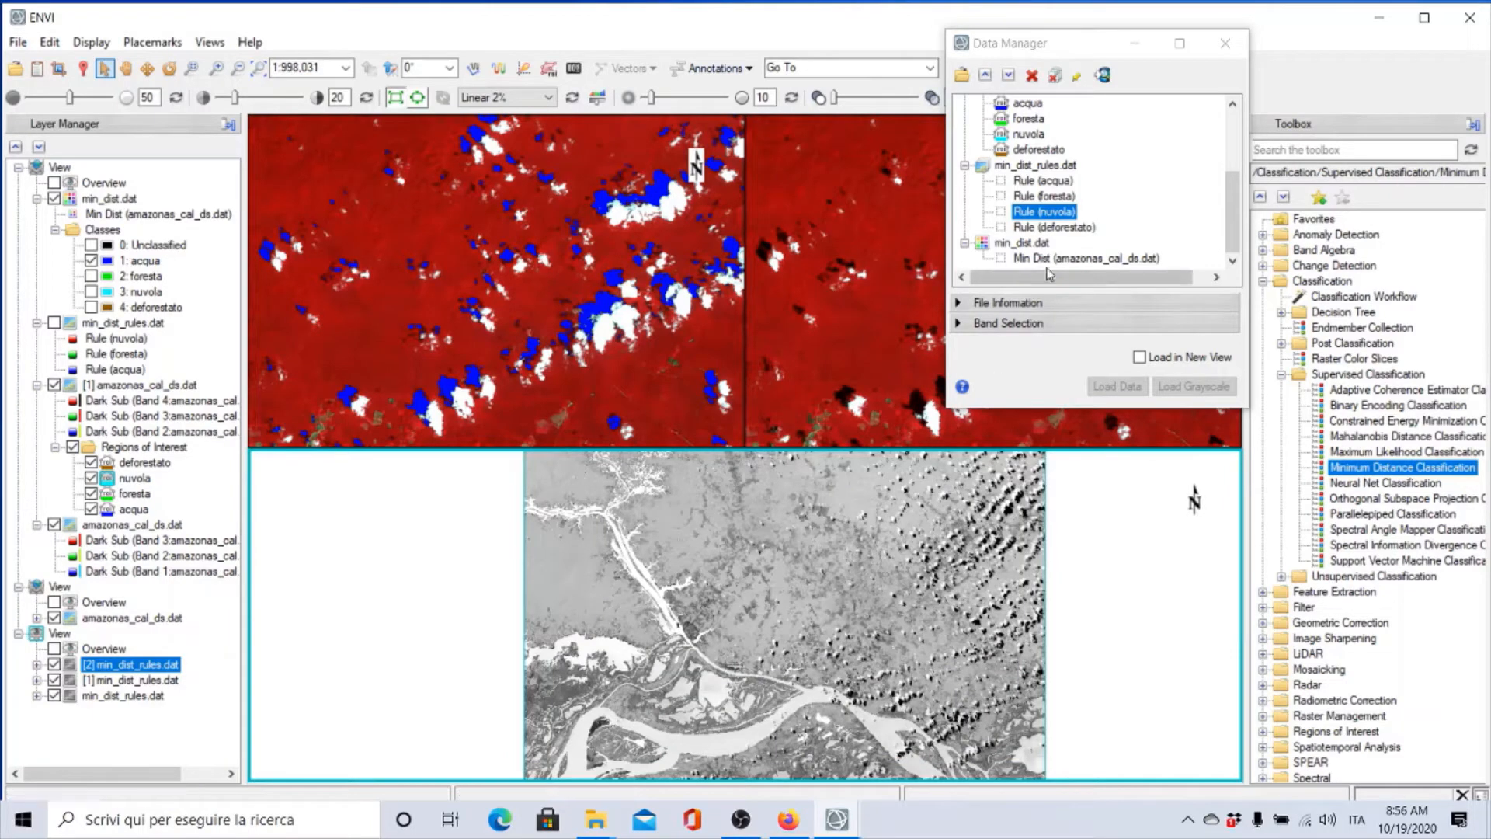
# Step: Load the Rule (deforestato) band into the rule image view and inspect the deforested and river areas
pyautogui.click(1055, 230)
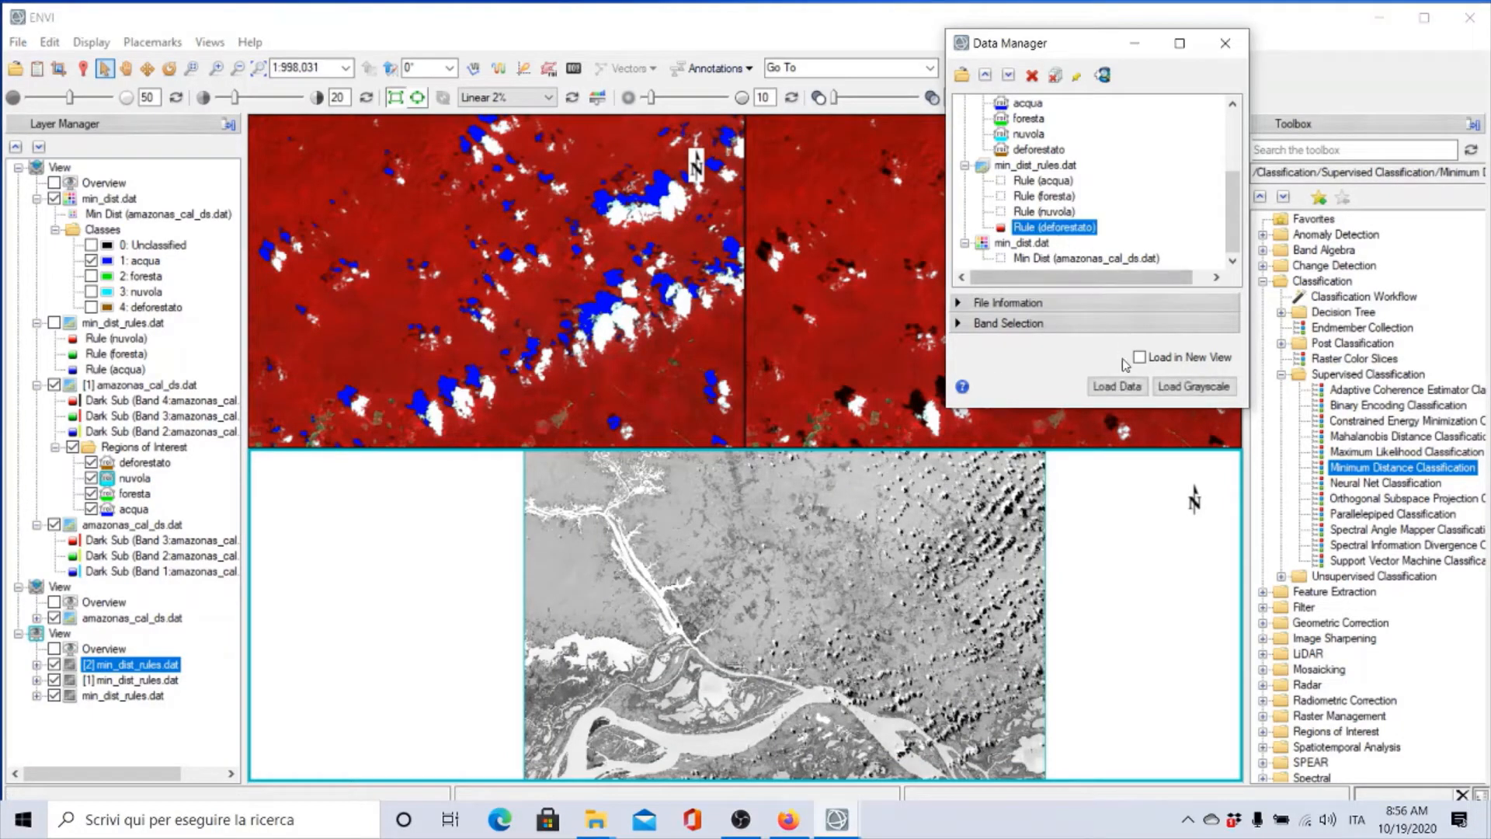
pyautogui.click(1117, 386)
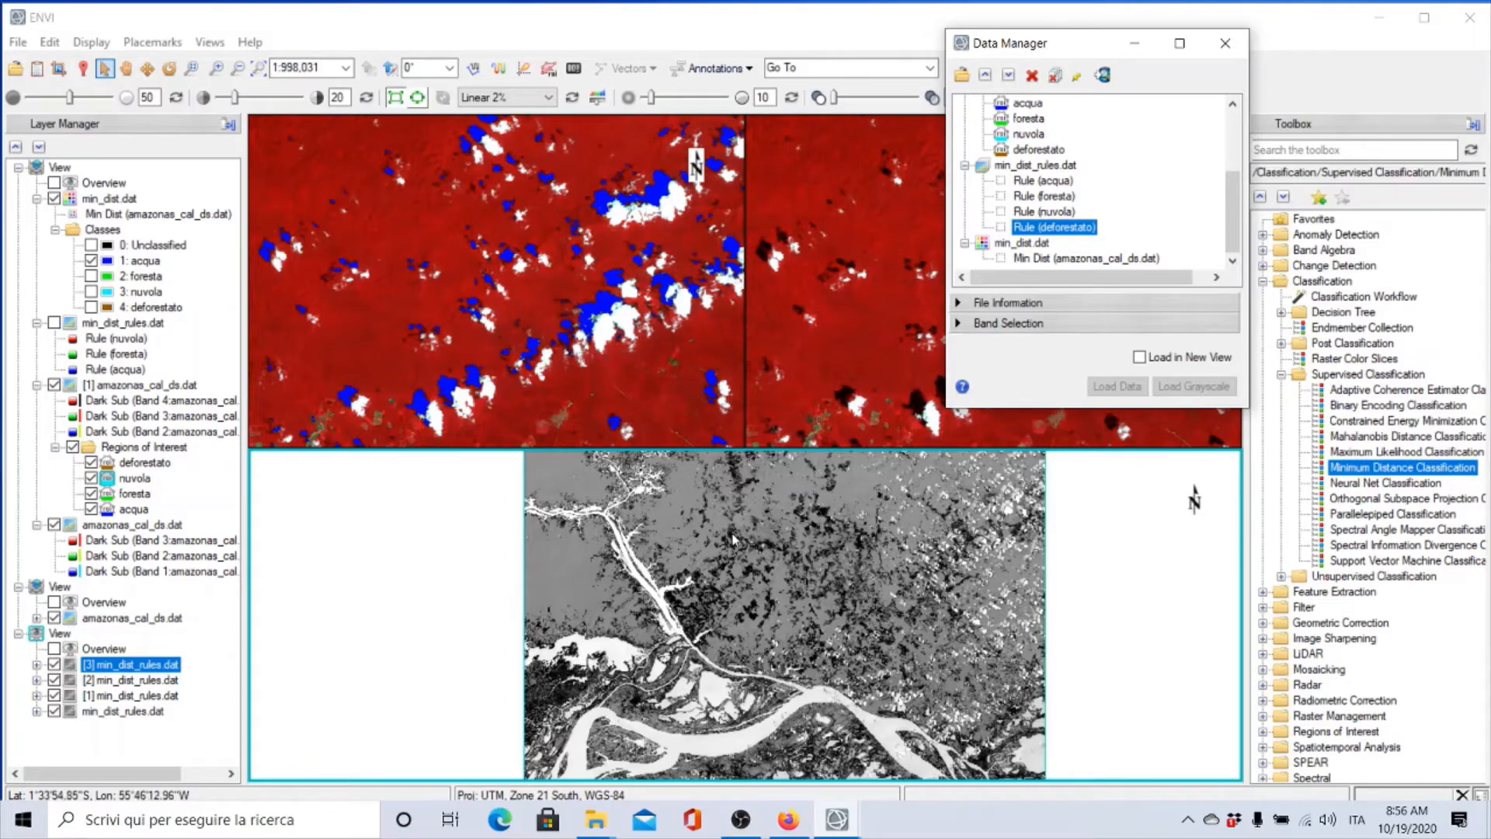
pyautogui.scroll(2, 722, 544)
pyautogui.scroll(2, 726, 541)
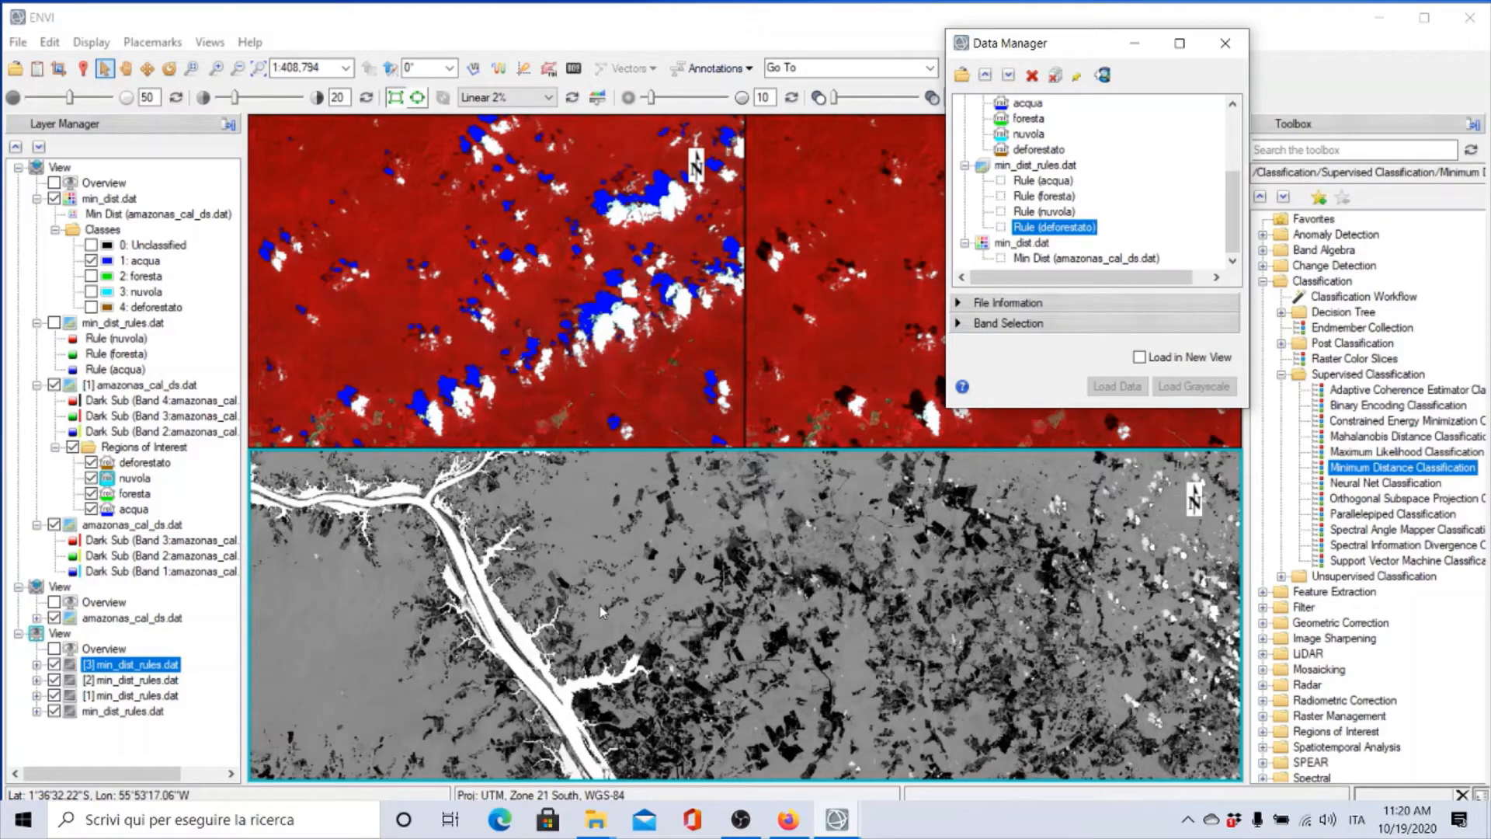
pyautogui.scroll(-3, 684, 649)
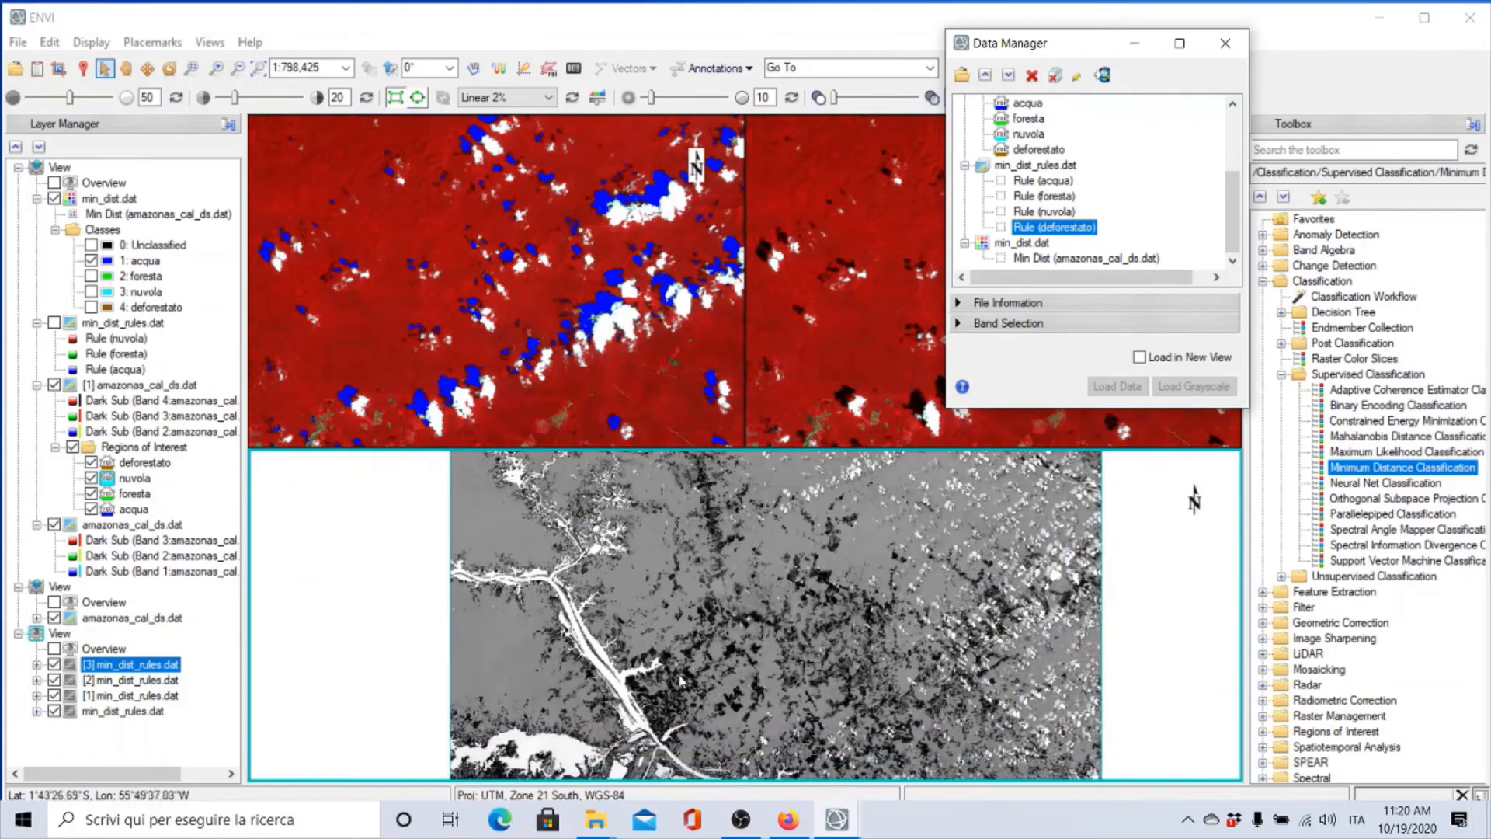
pyautogui.click(125, 72)
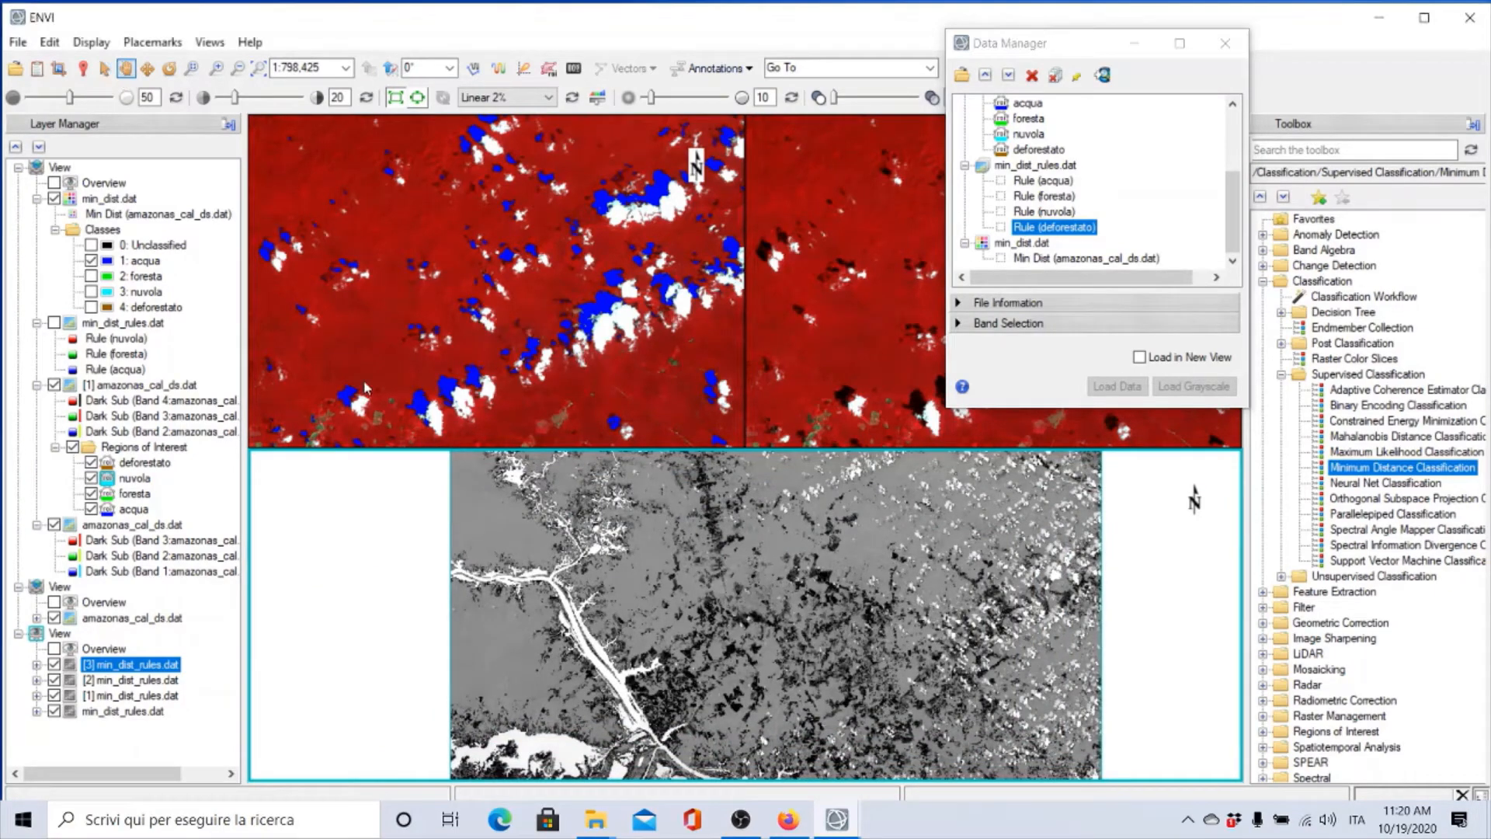
pyautogui.moveTo(695, 652); pyautogui.dragTo(617, 505)
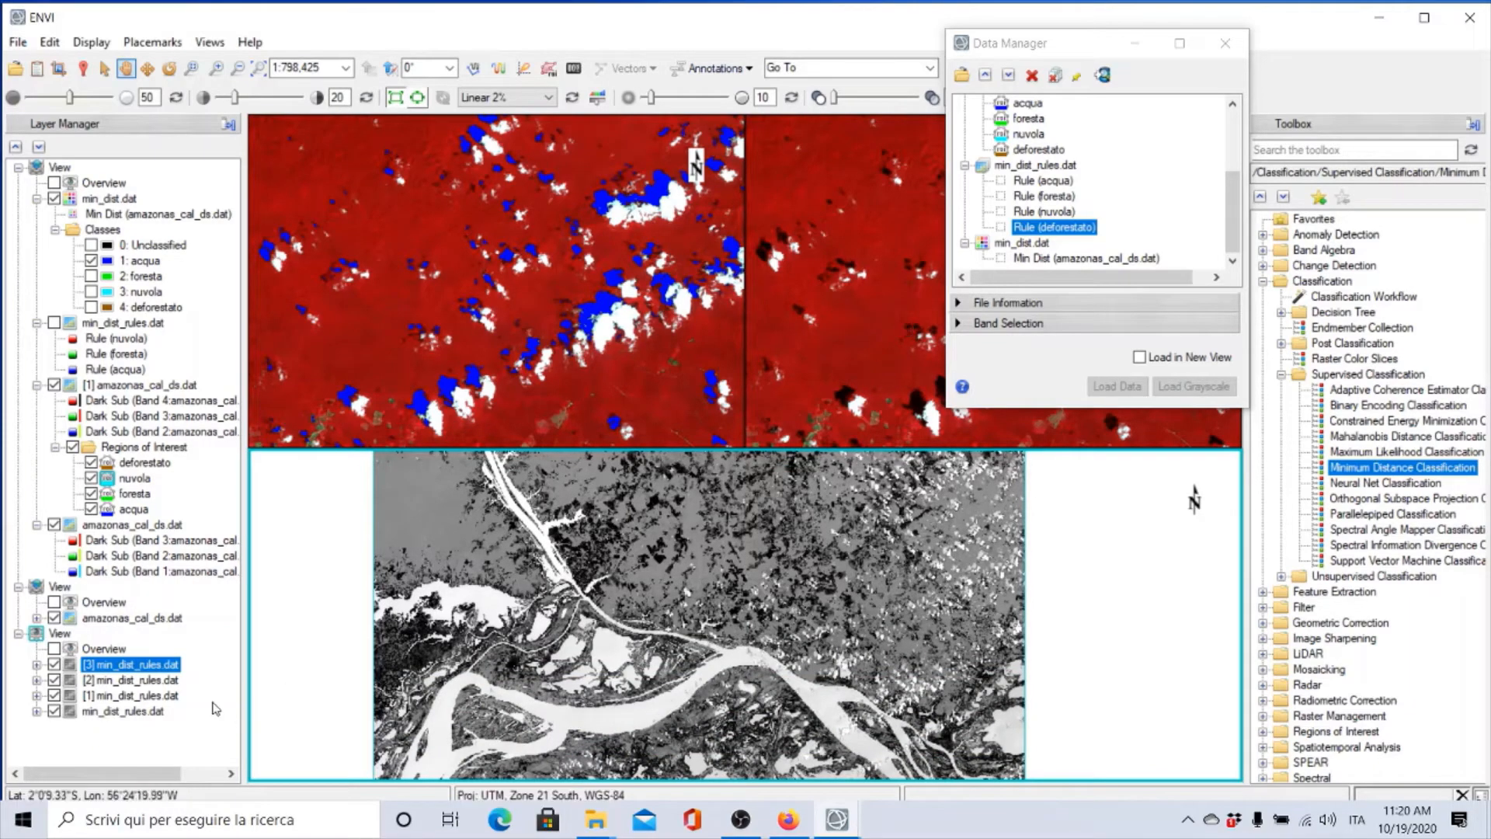
# Step: Hide the deforestato, nuvola and foresta rule layers so only the acqua rule image is displayed, and close the Data Manager
pyautogui.click(53, 666)
pyautogui.click(54, 680)
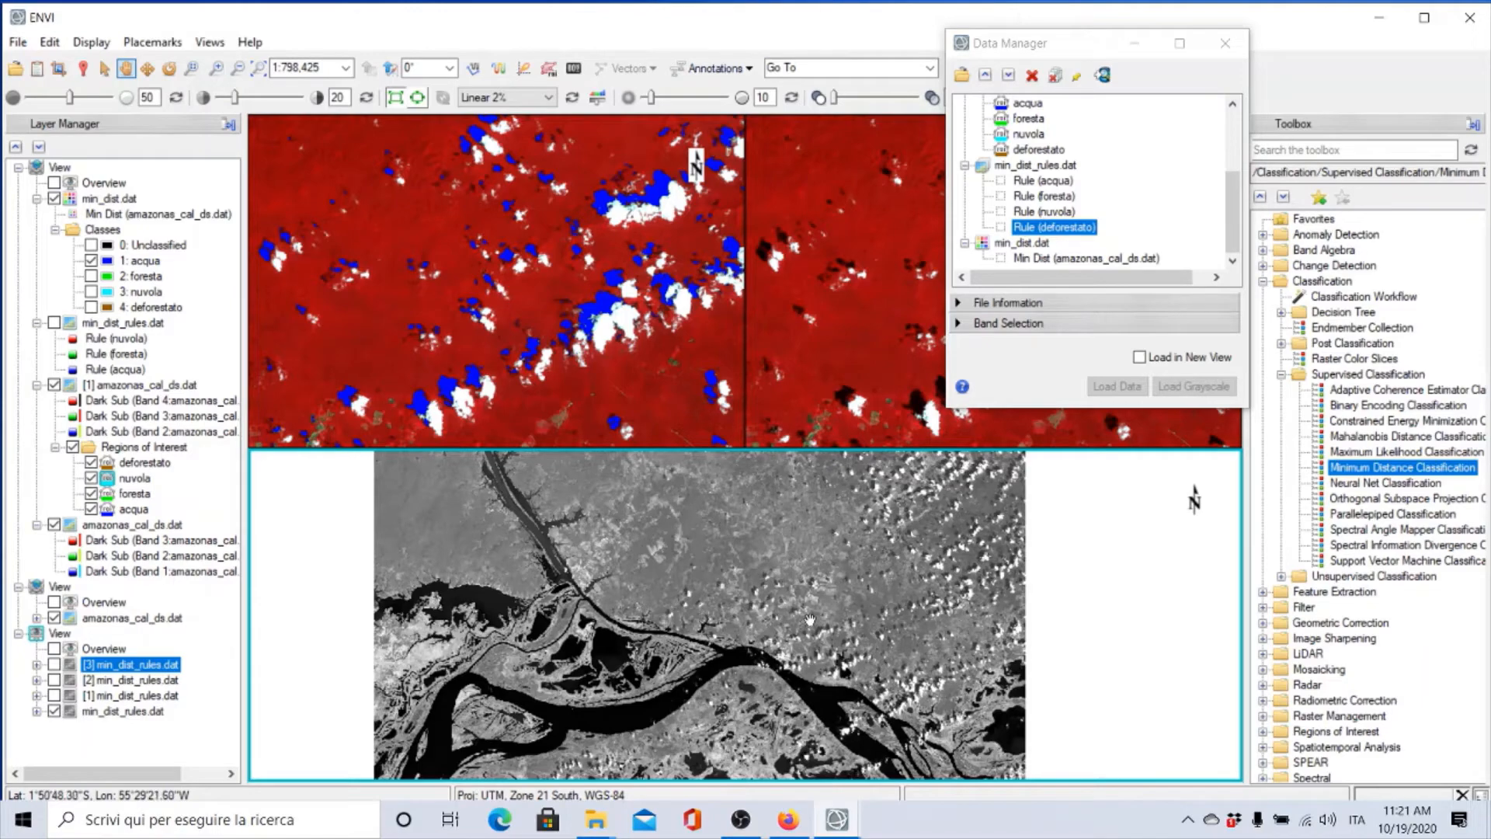
pyautogui.click(1225, 43)
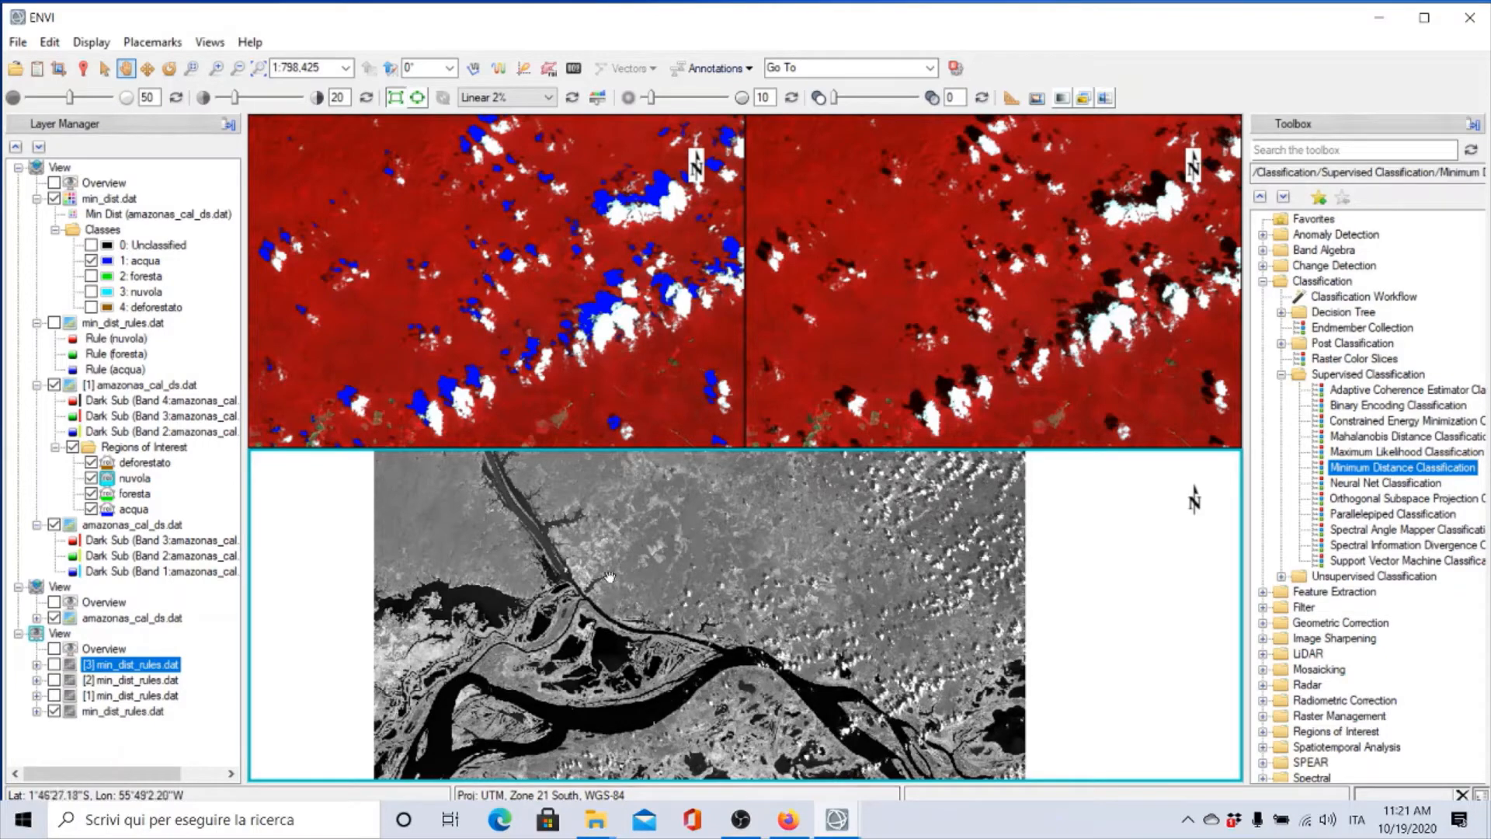
# Step: Compute quick statistics for the acqua rule layer and examine its Band 1 histogram and the Min/Max/Mean plot
pyautogui.rightClick(124, 712)
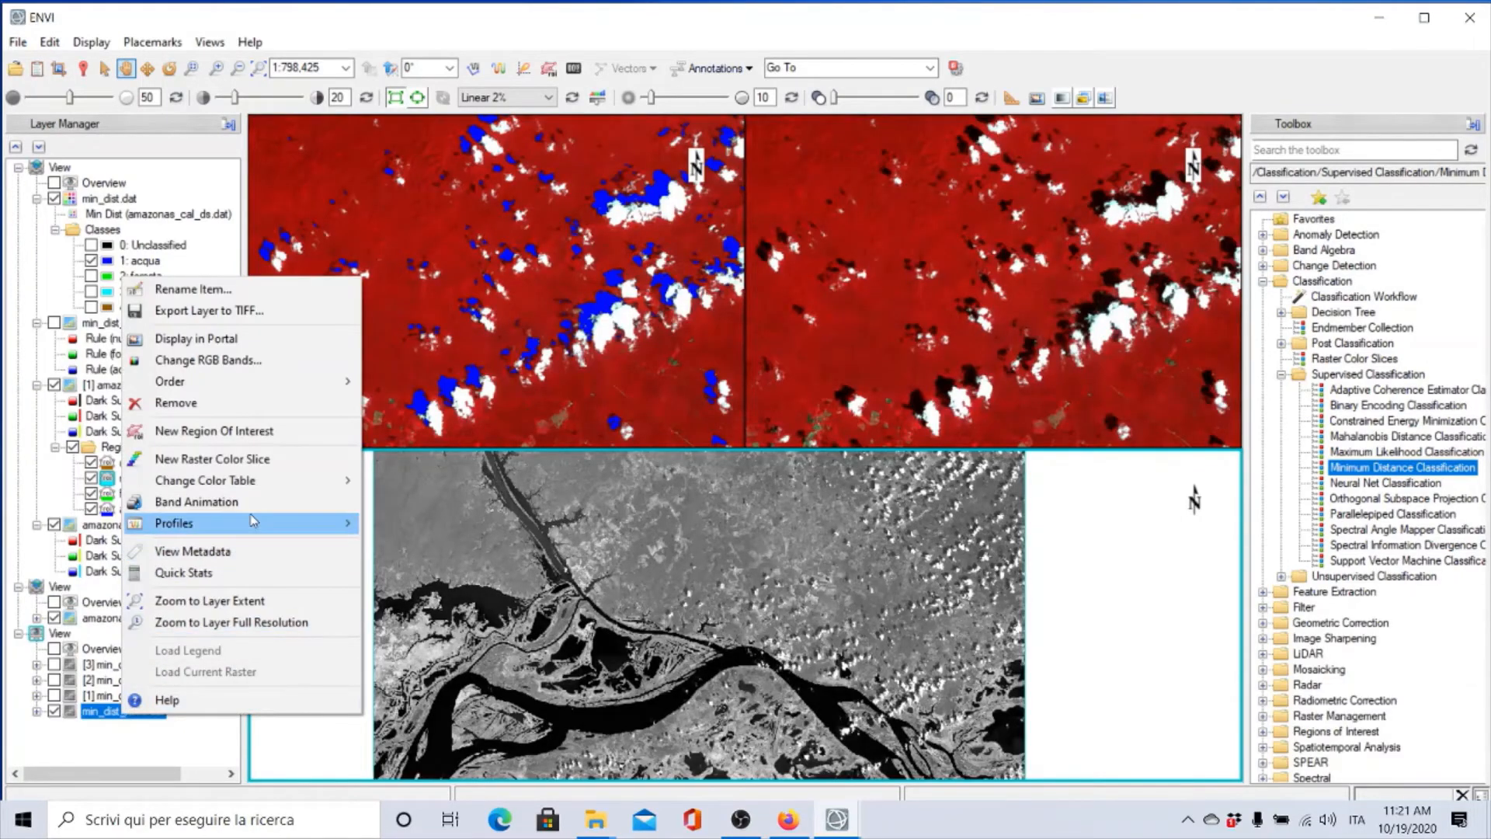
pyautogui.click(209, 575)
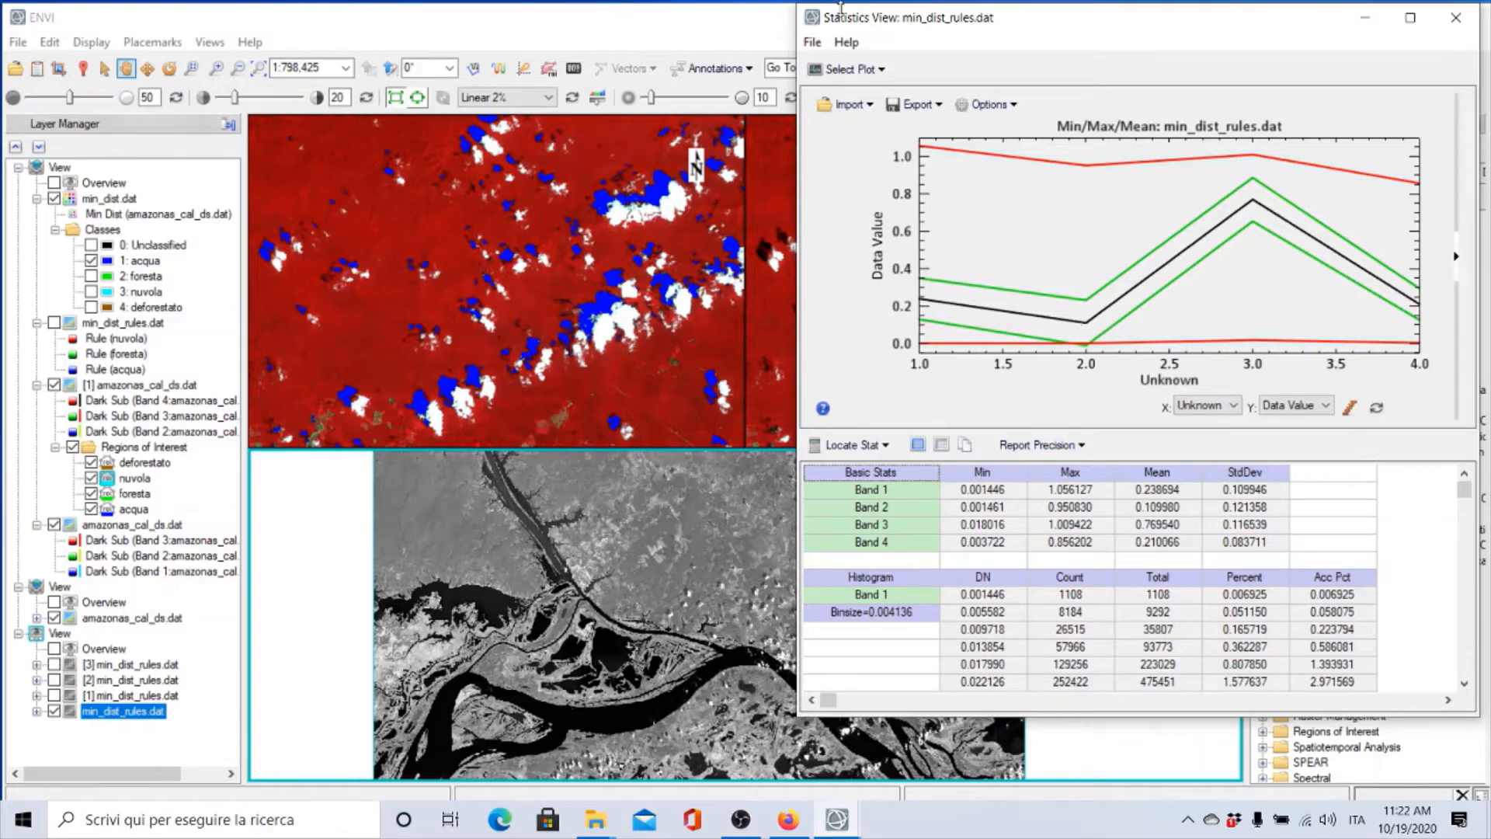
pyautogui.click(838, 70)
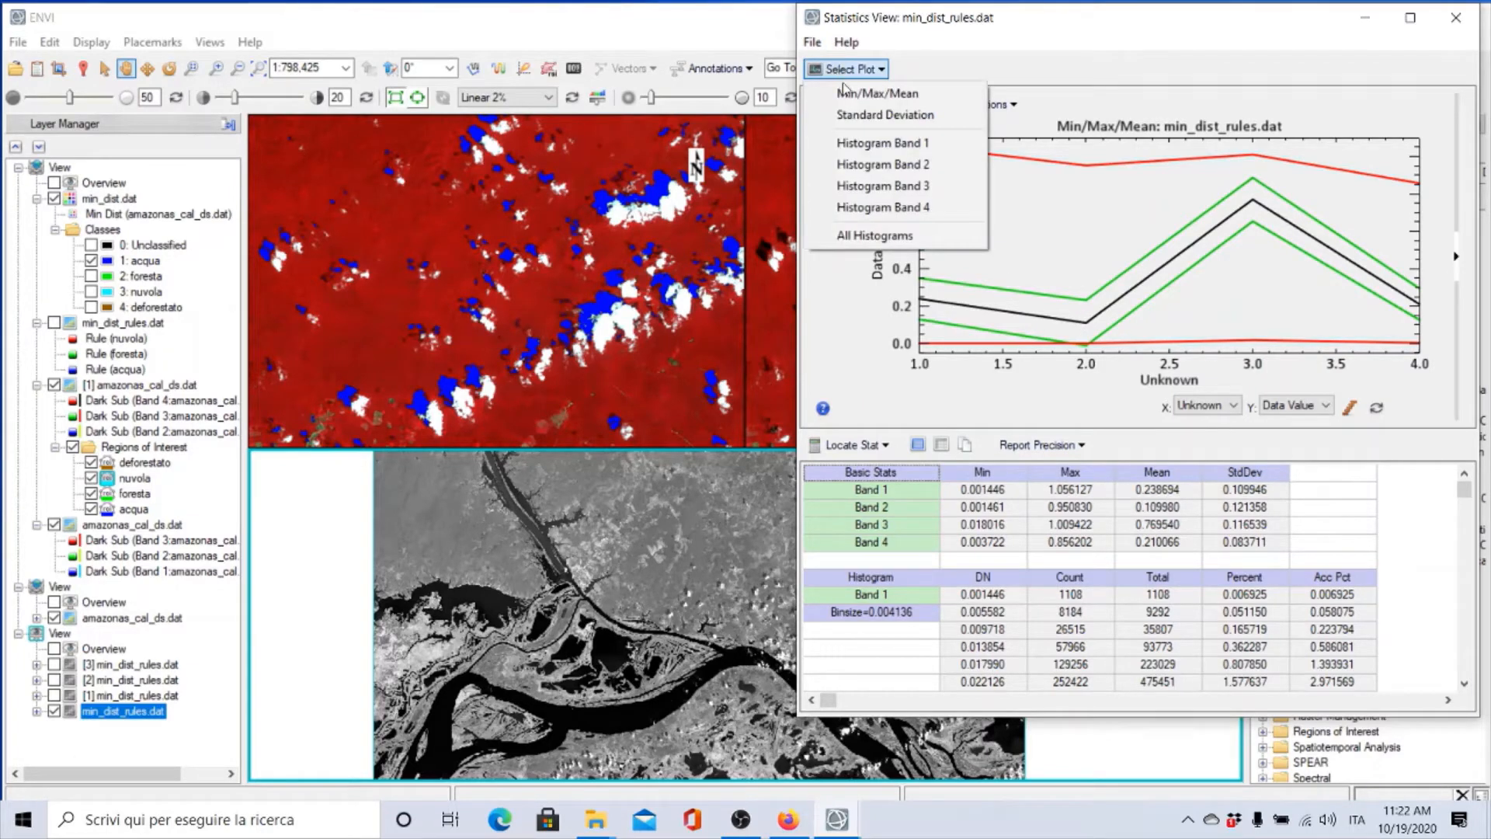
pyautogui.click(869, 148)
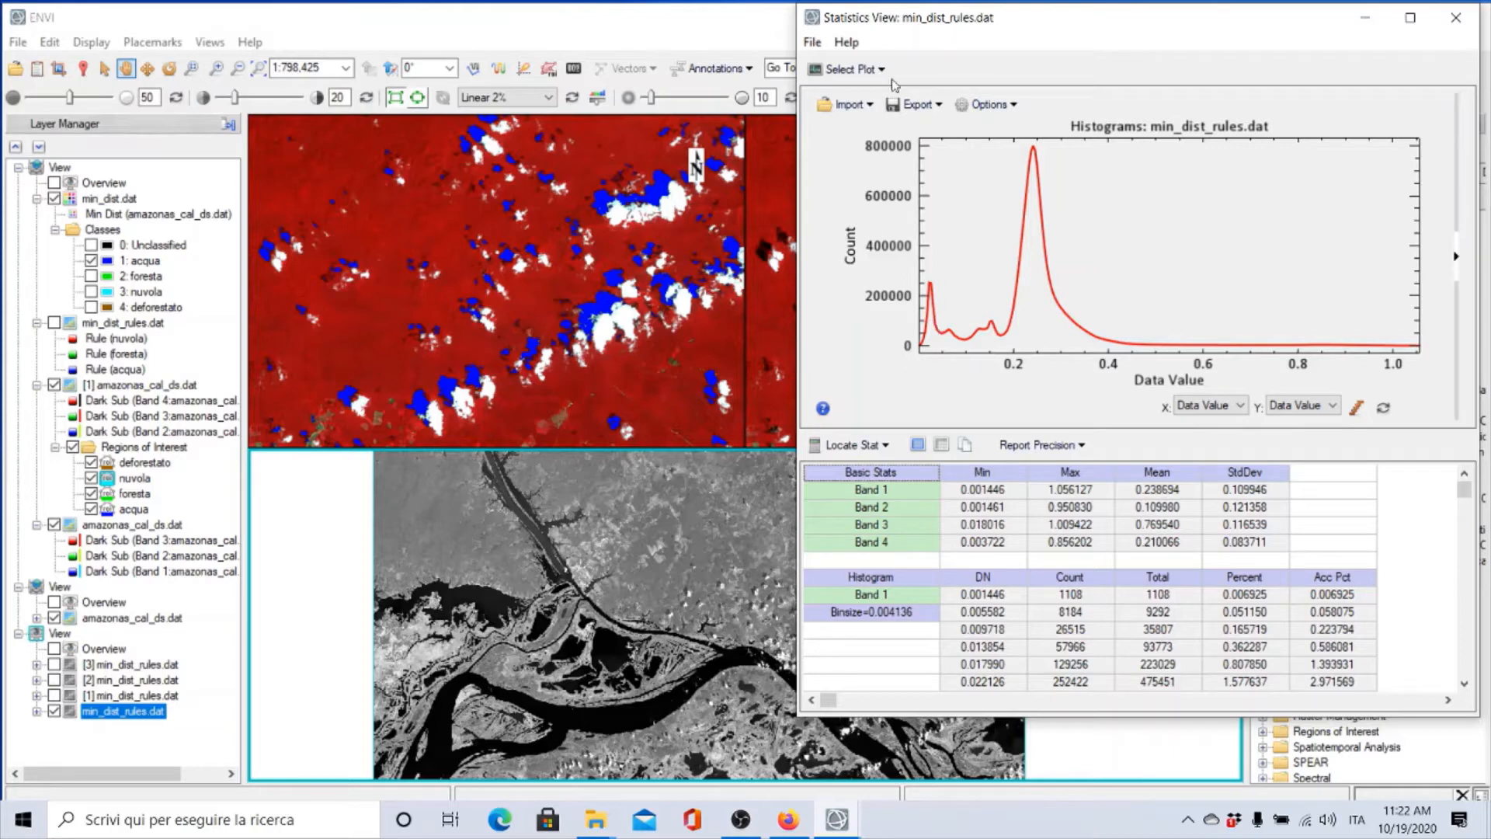
pyautogui.click(851, 69)
pyautogui.click(877, 96)
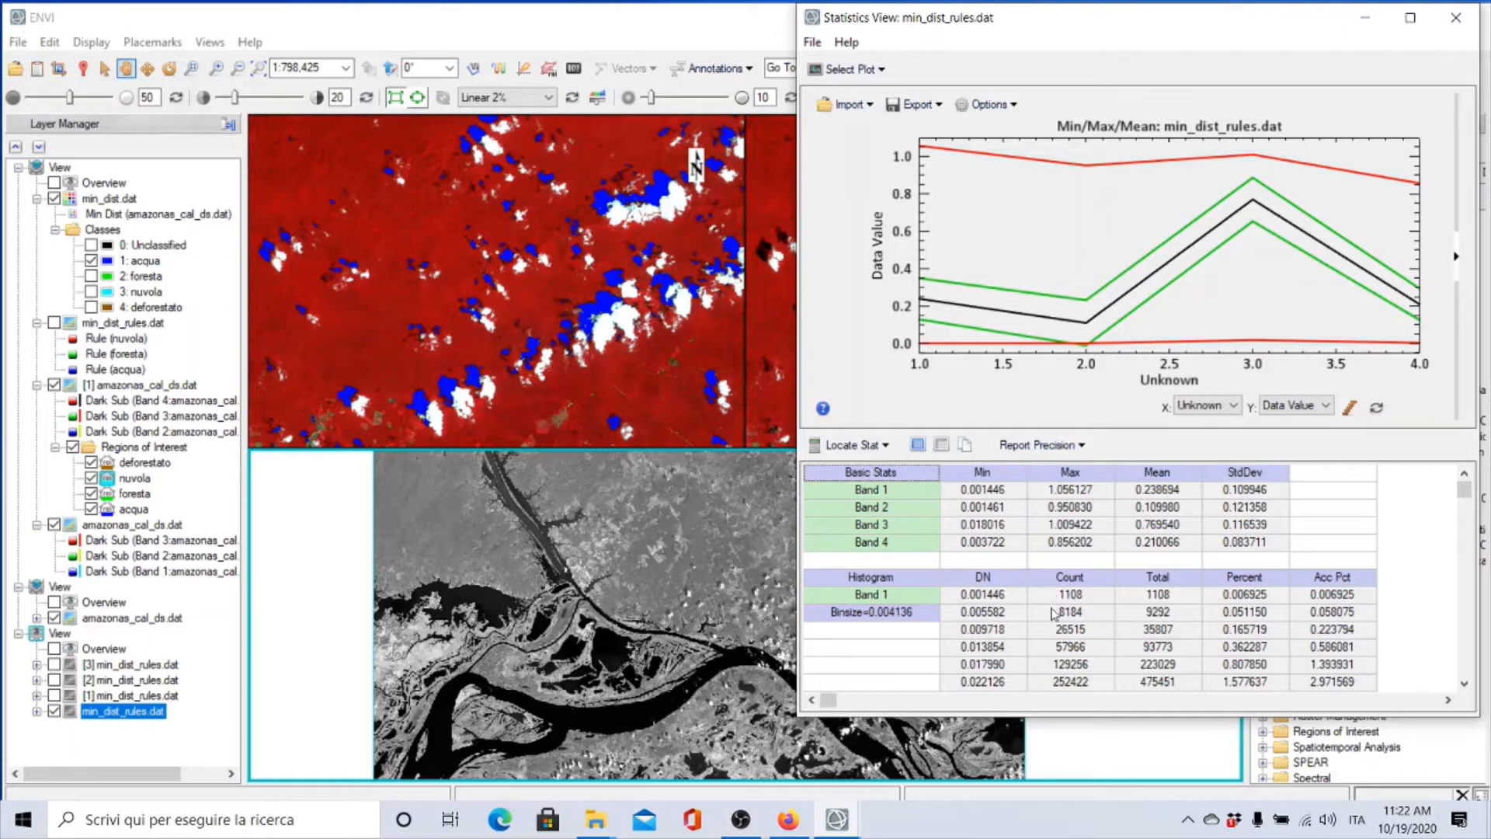
pyautogui.click(855, 71)
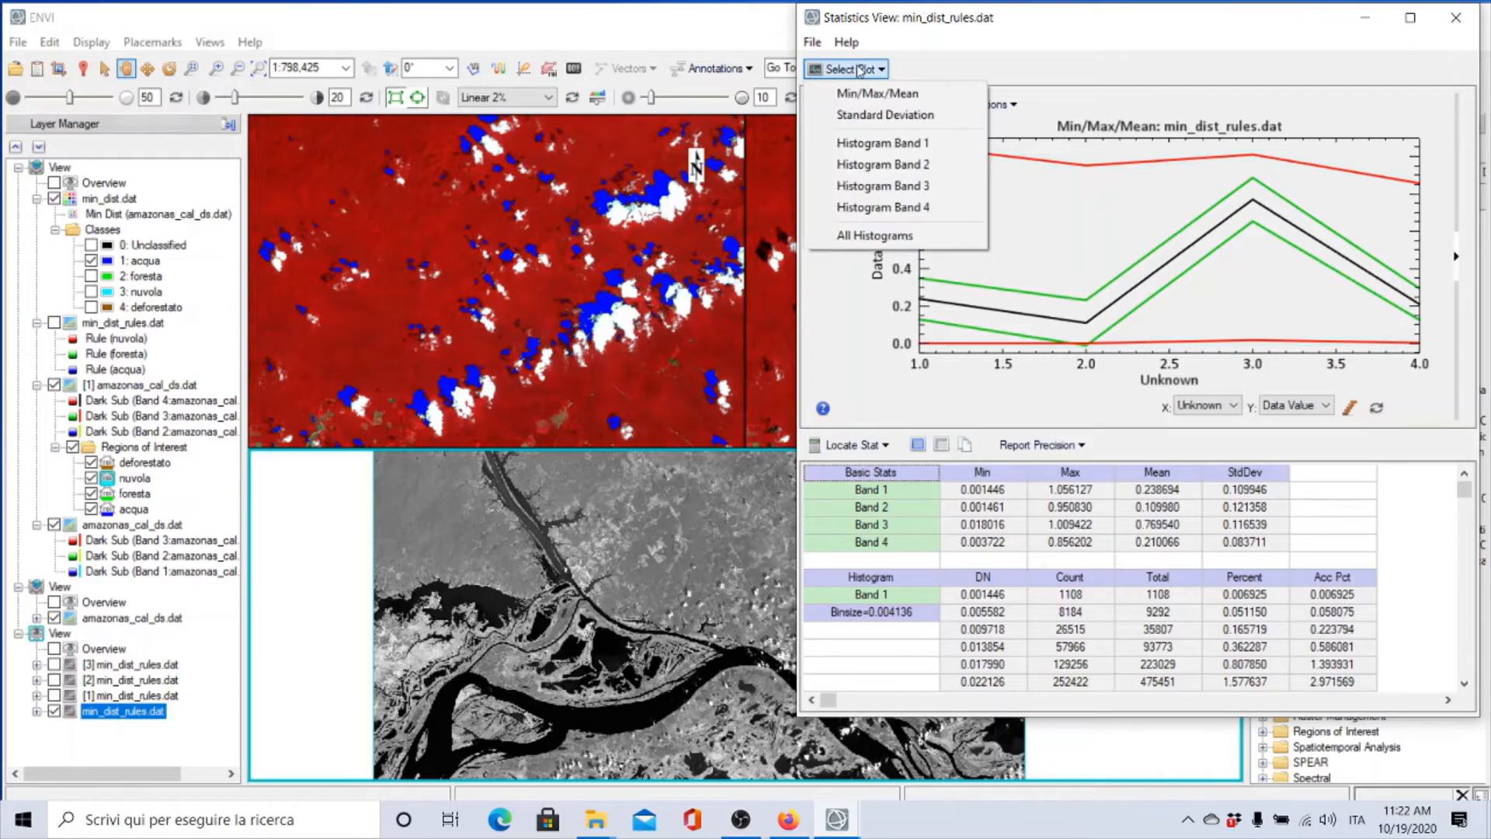
pyautogui.click(865, 146)
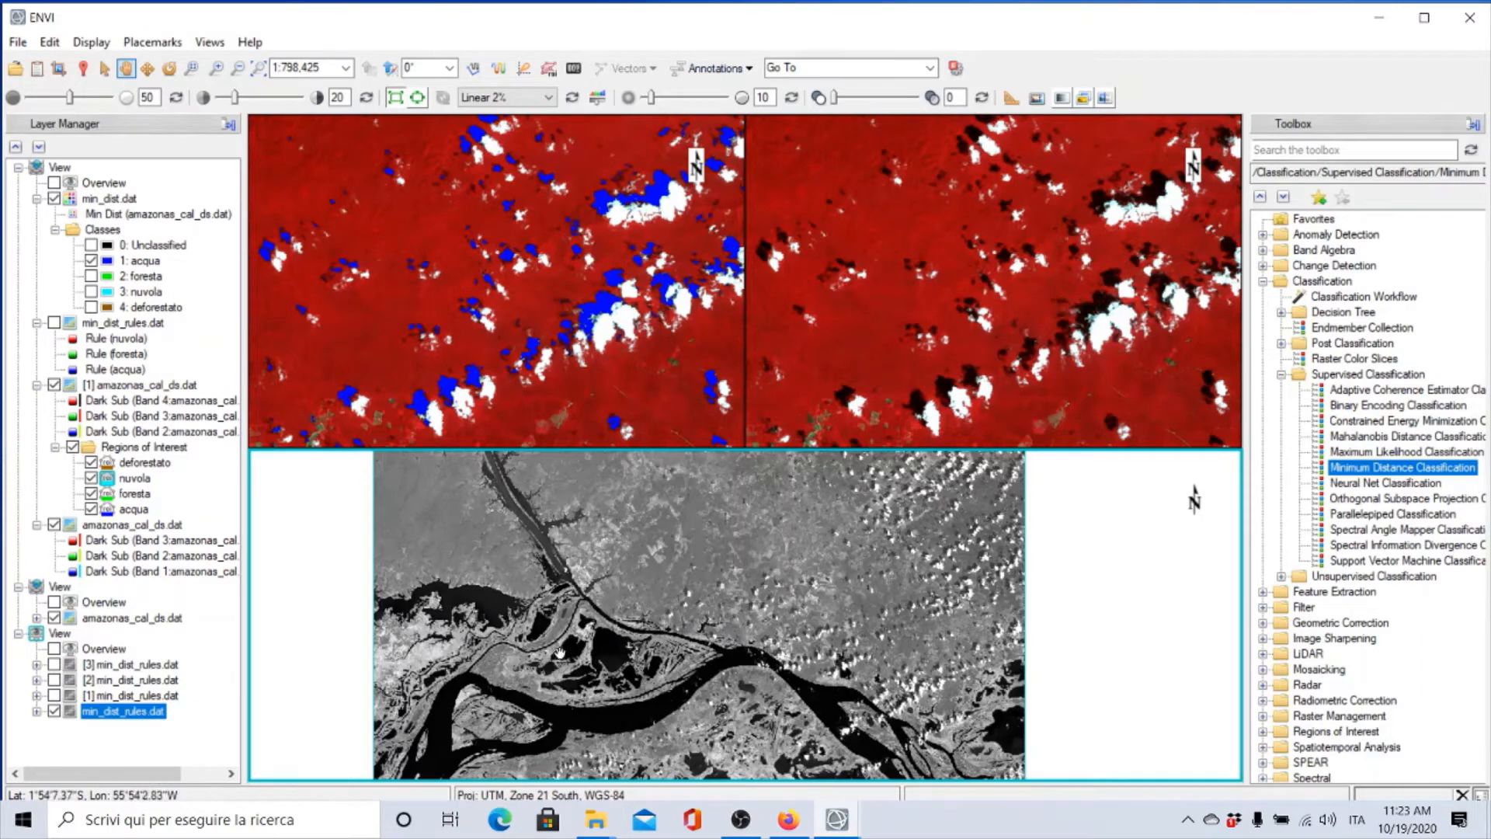
# Step: Create a raster color slice from the Rule (acqua) band of min_dist_rules.dat, keeping the slice editor clear of the rule image
pyautogui.rightClick(144, 721)
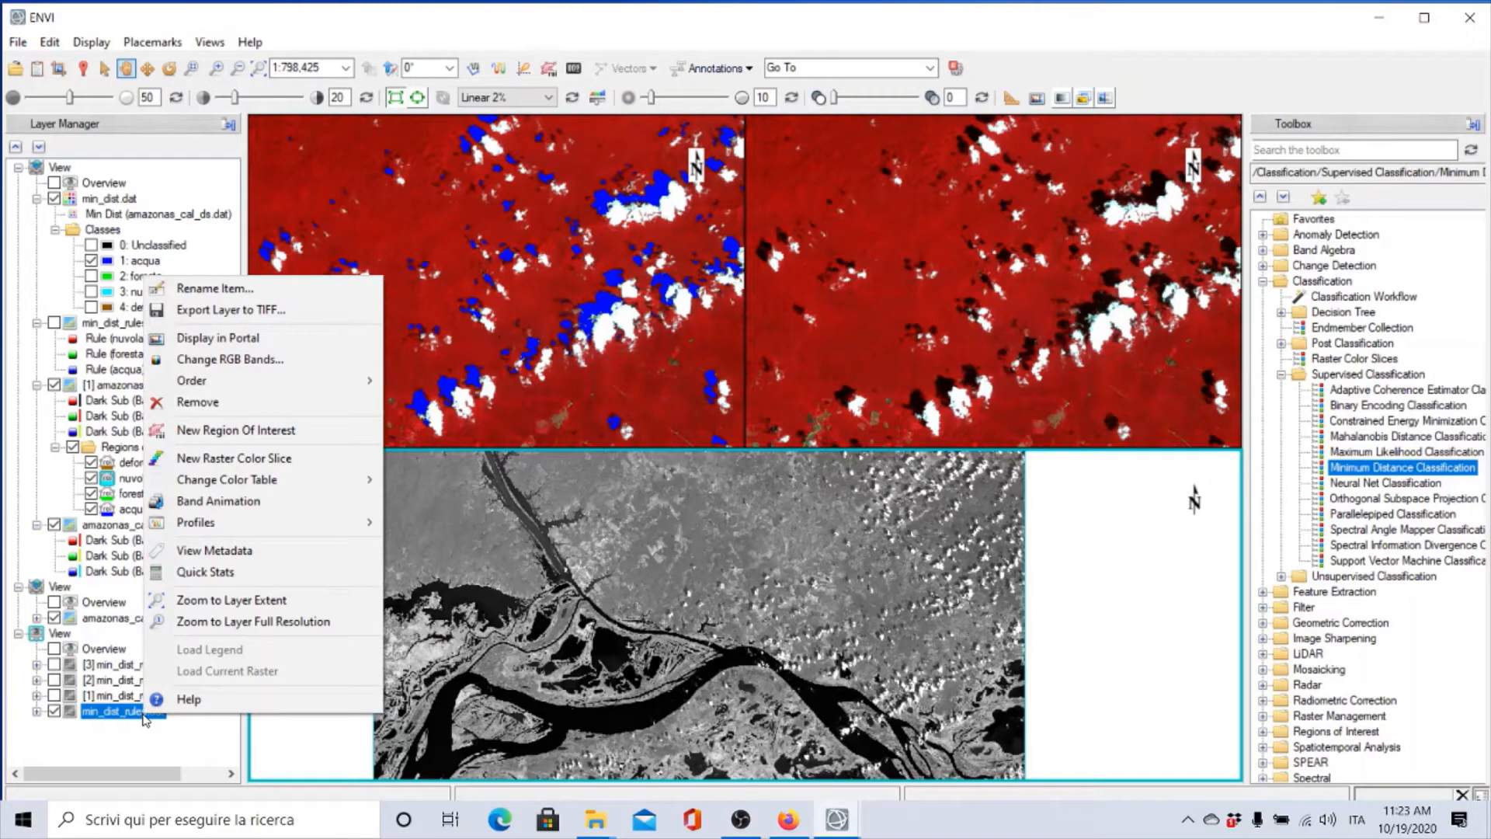
pyautogui.click(284, 457)
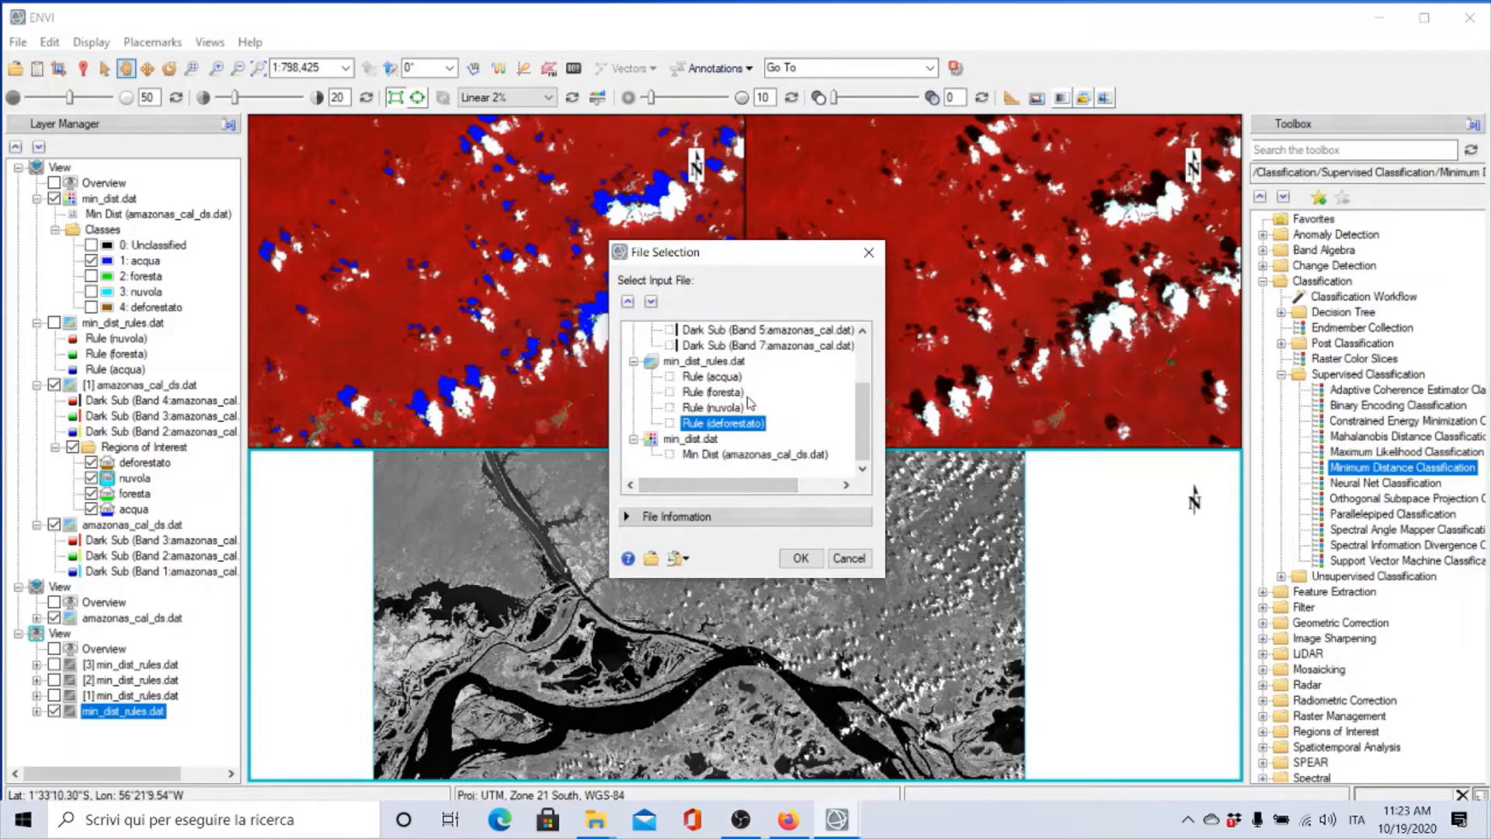
pyautogui.click(713, 377)
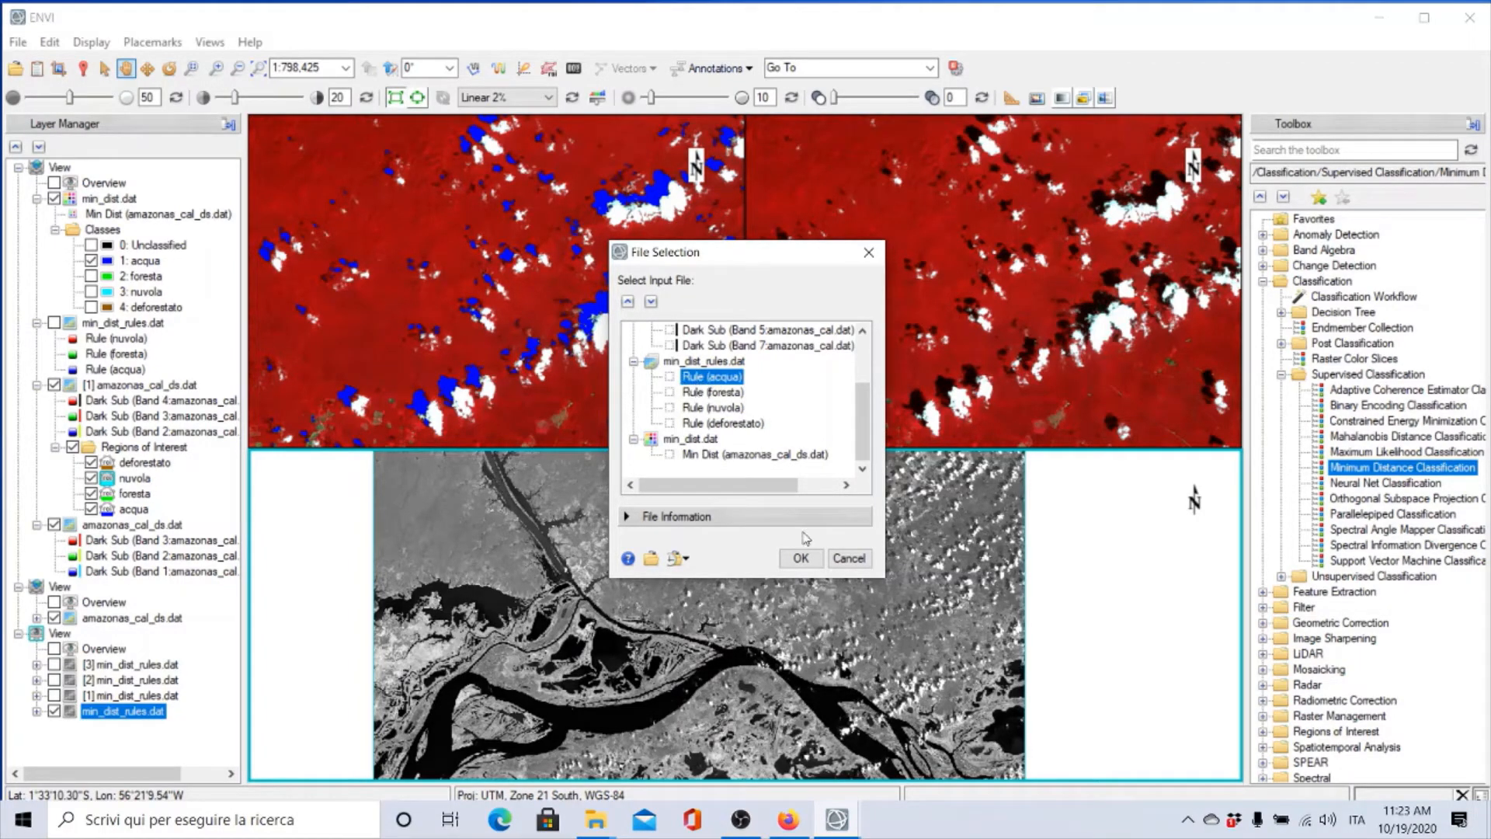
pyautogui.click(801, 557)
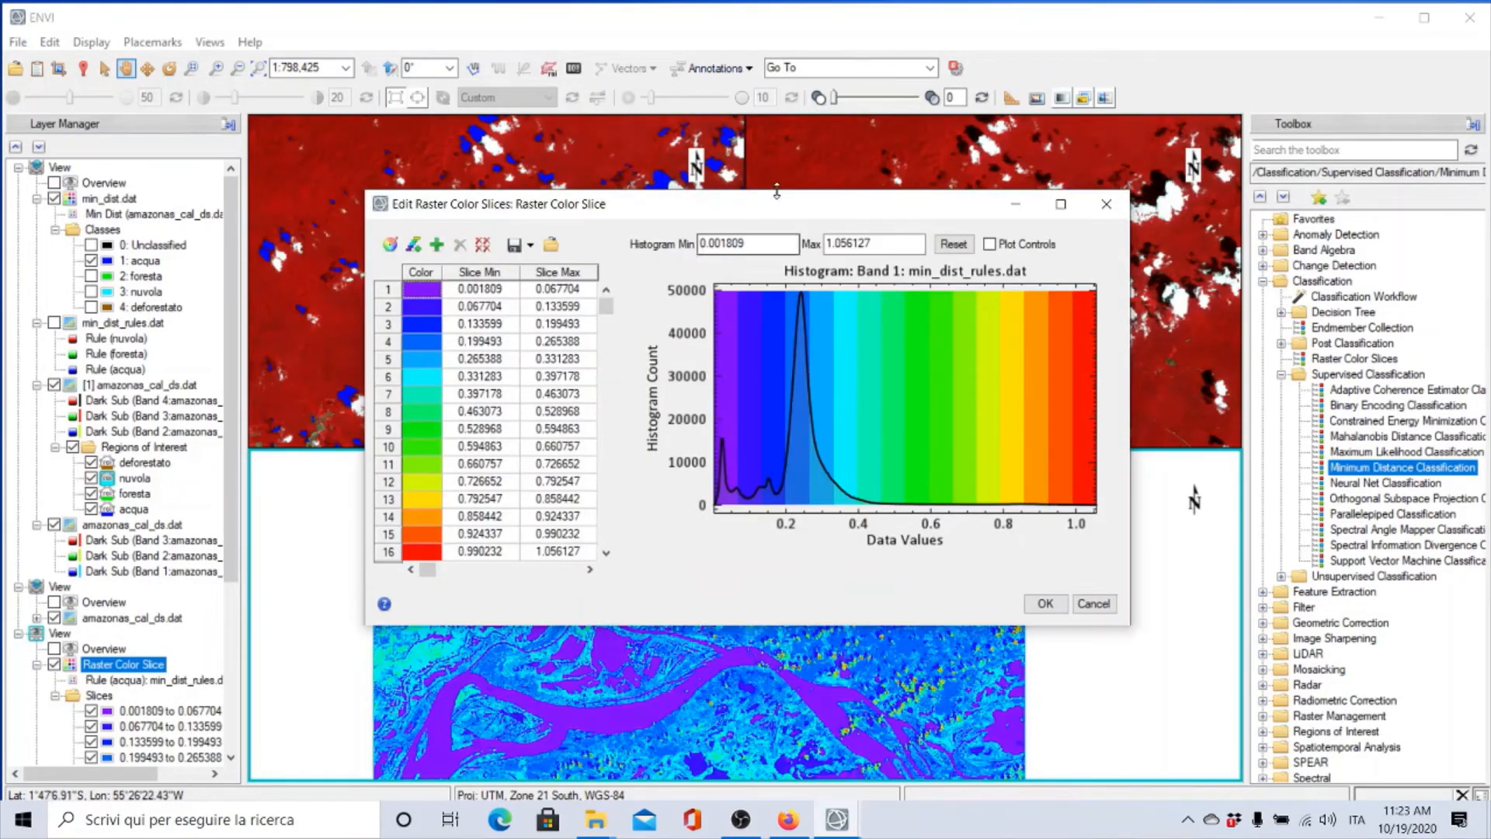
pyautogui.moveTo(788, 214); pyautogui.dragTo(1013, 43)
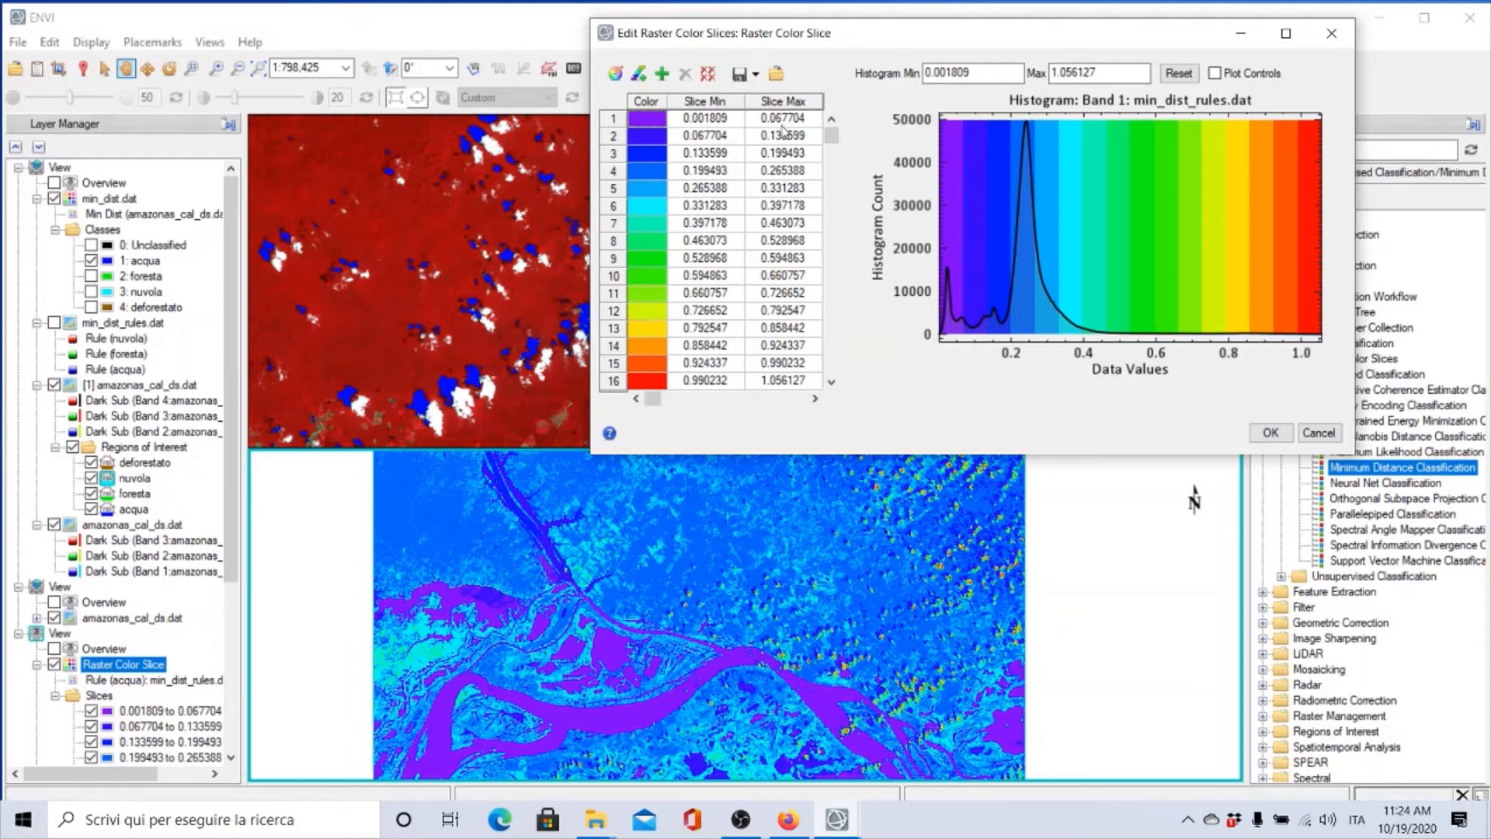
# Step: Replace the default color slices with a single blue slice and set its maximum to 0.07
pyautogui.click(708, 75)
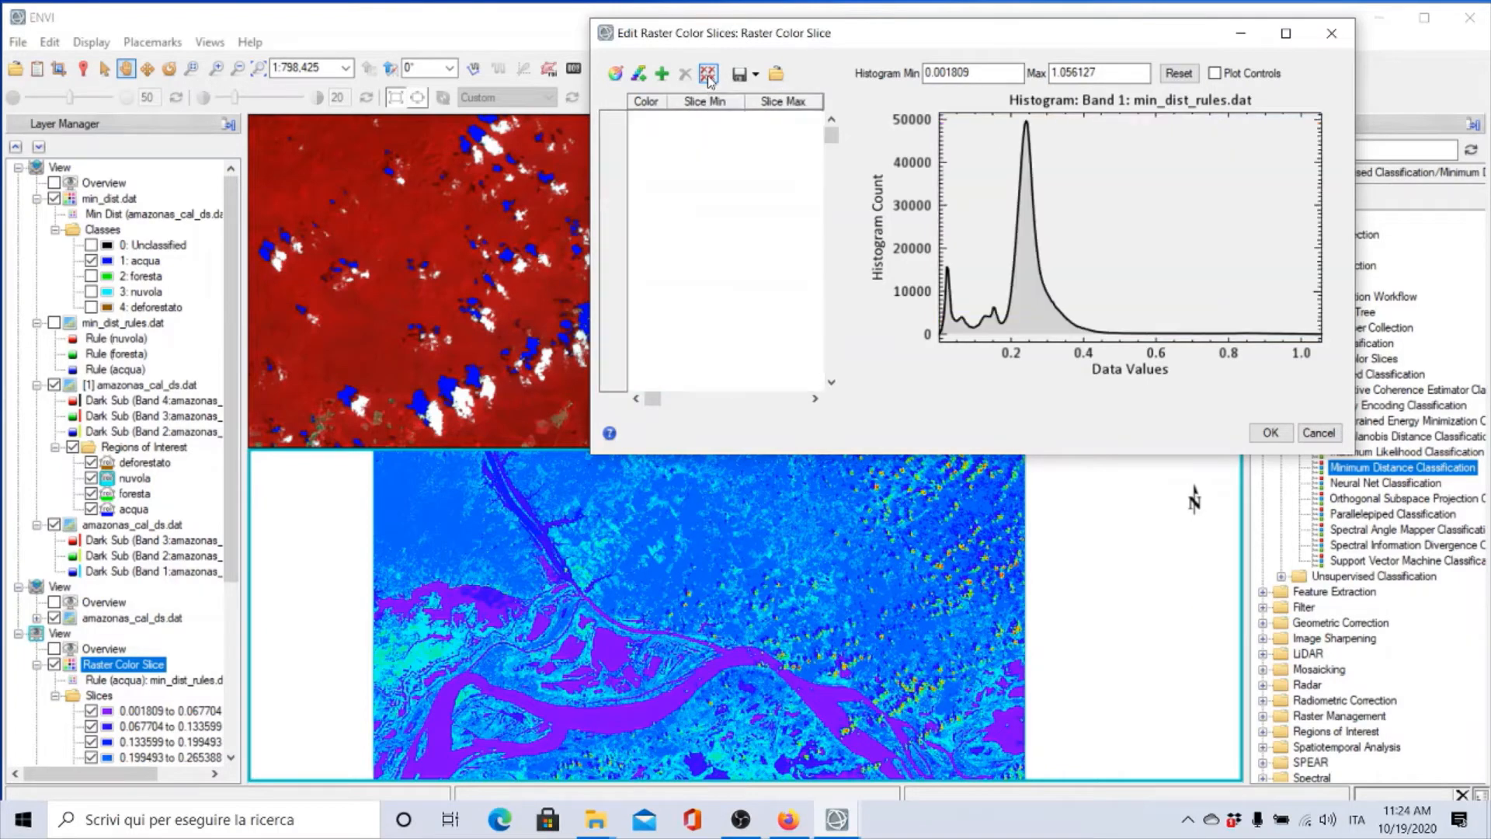
pyautogui.click(661, 74)
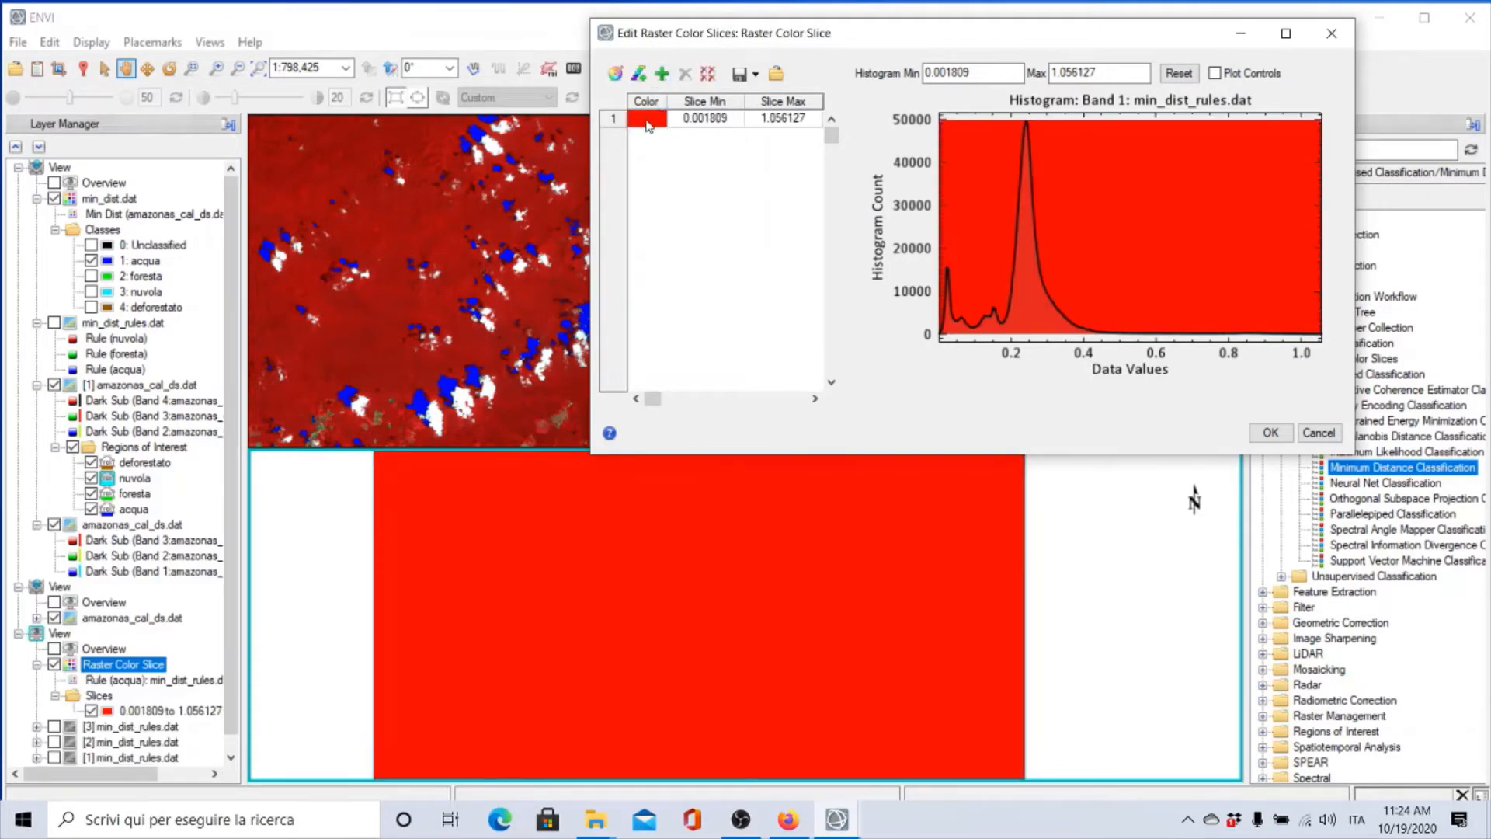
pyautogui.click(658, 120)
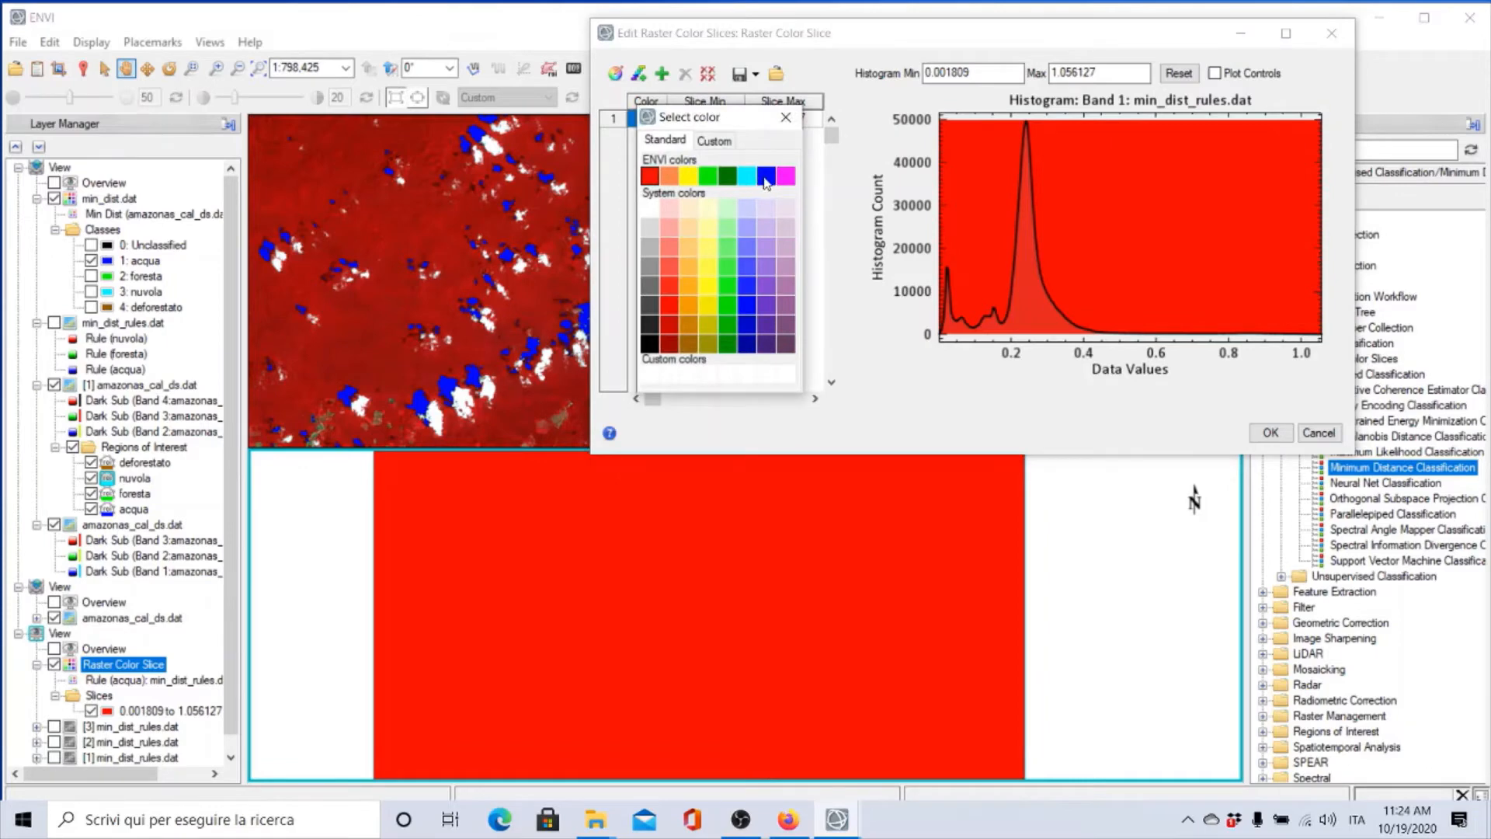
pyautogui.click(767, 177)
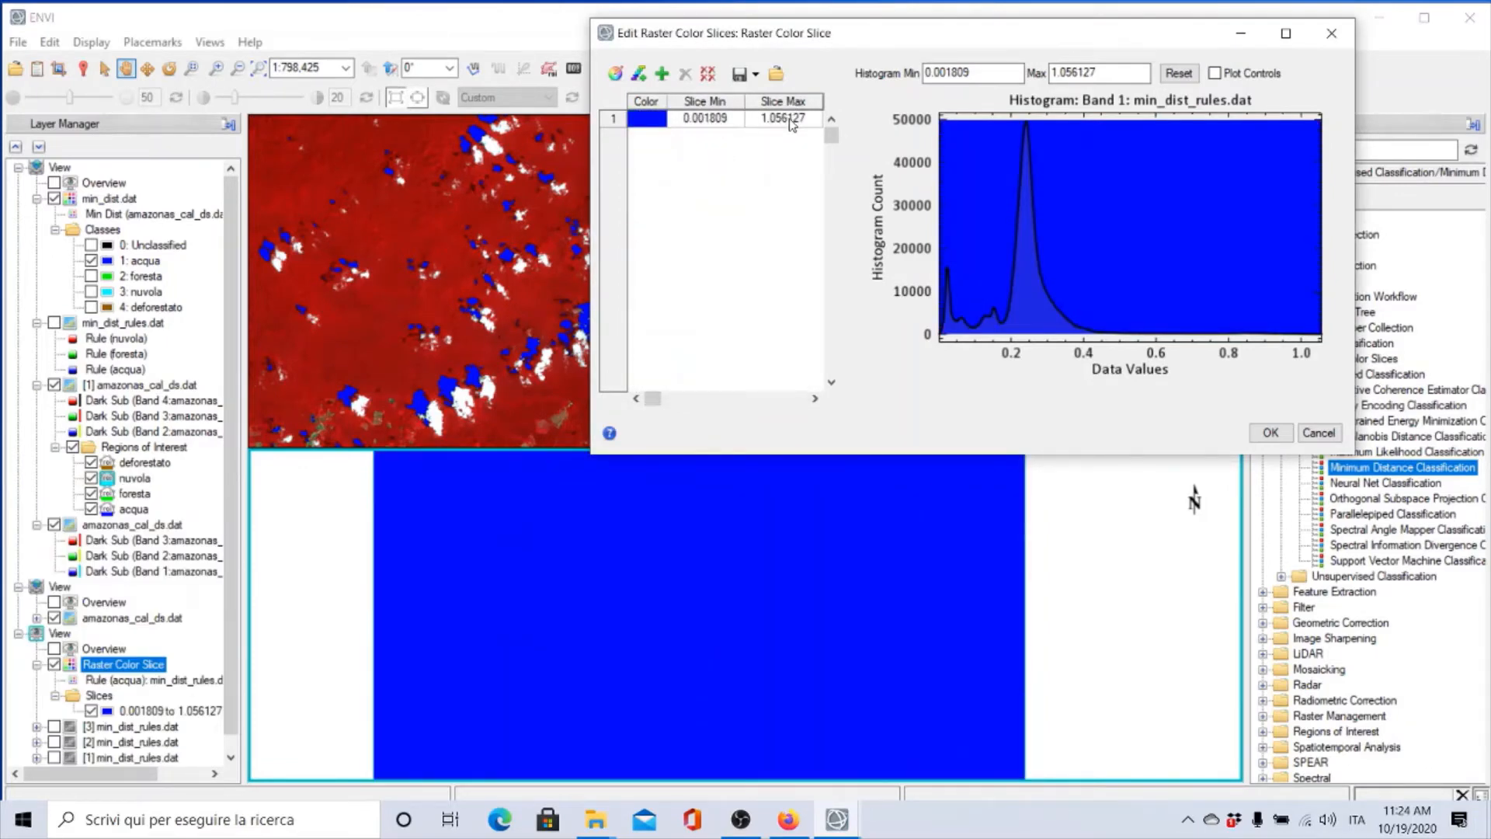
pyautogui.doubleClick(791, 121)
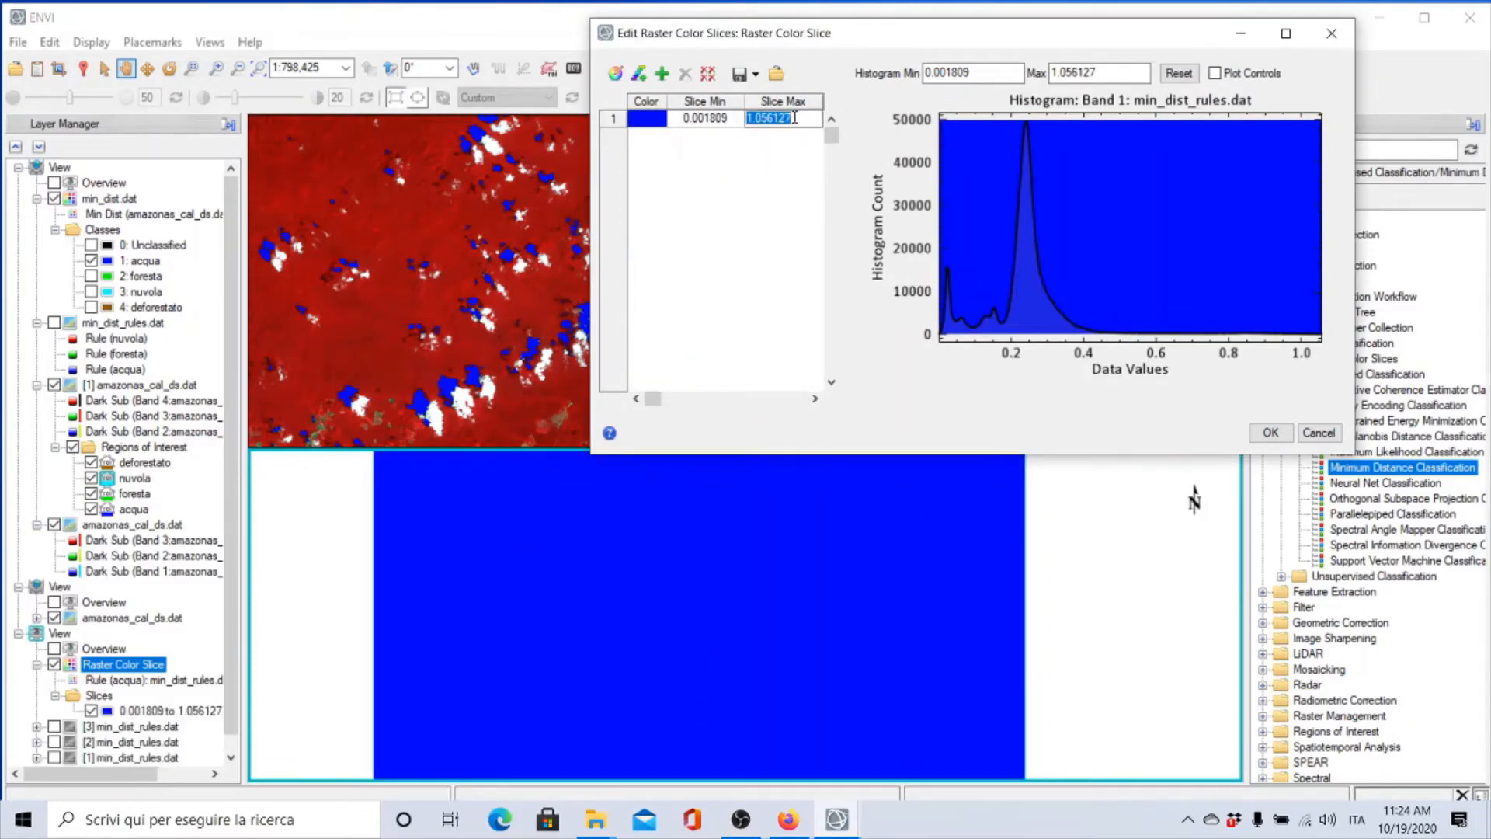
pyautogui.write('0.07')
pyautogui.press('Return')
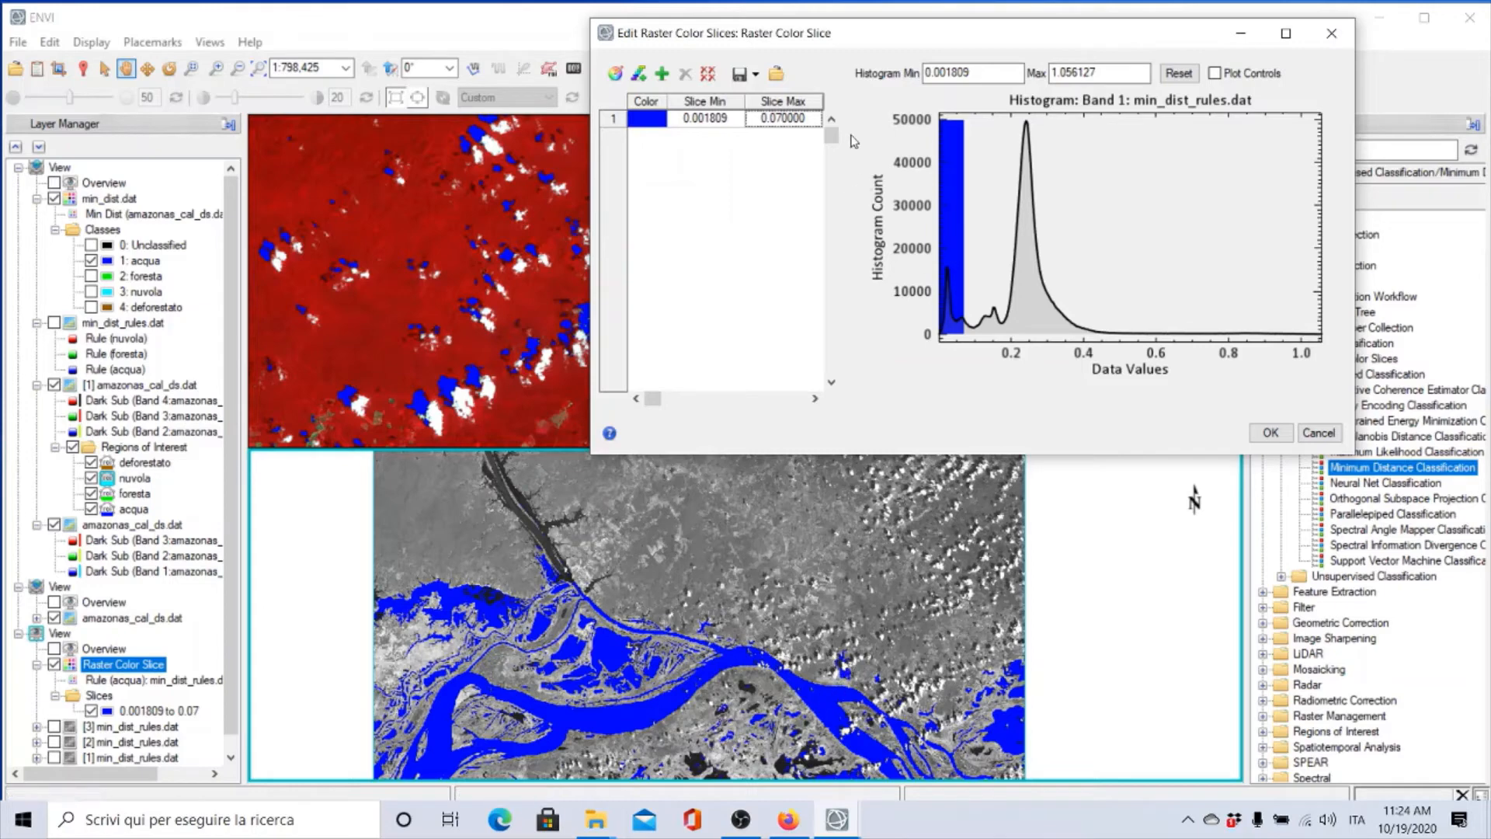
# Step: Set the blue slice's maximum to 0.08 and inspect the river and floodplain lakes up close
pyautogui.doubleClick(782, 121)
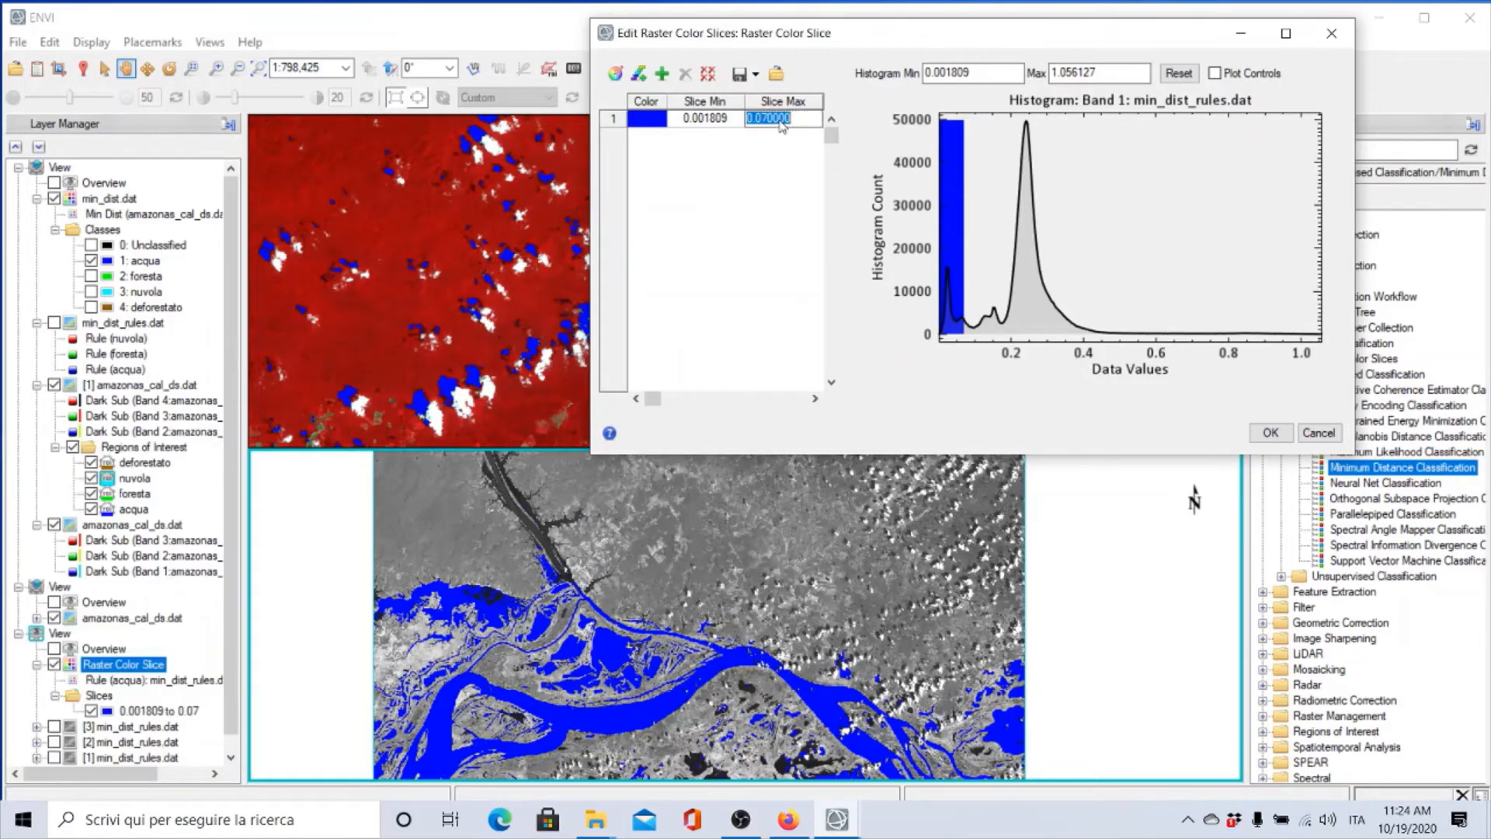
pyautogui.click(769, 118)
pyautogui.write('8')
pyautogui.click(810, 168)
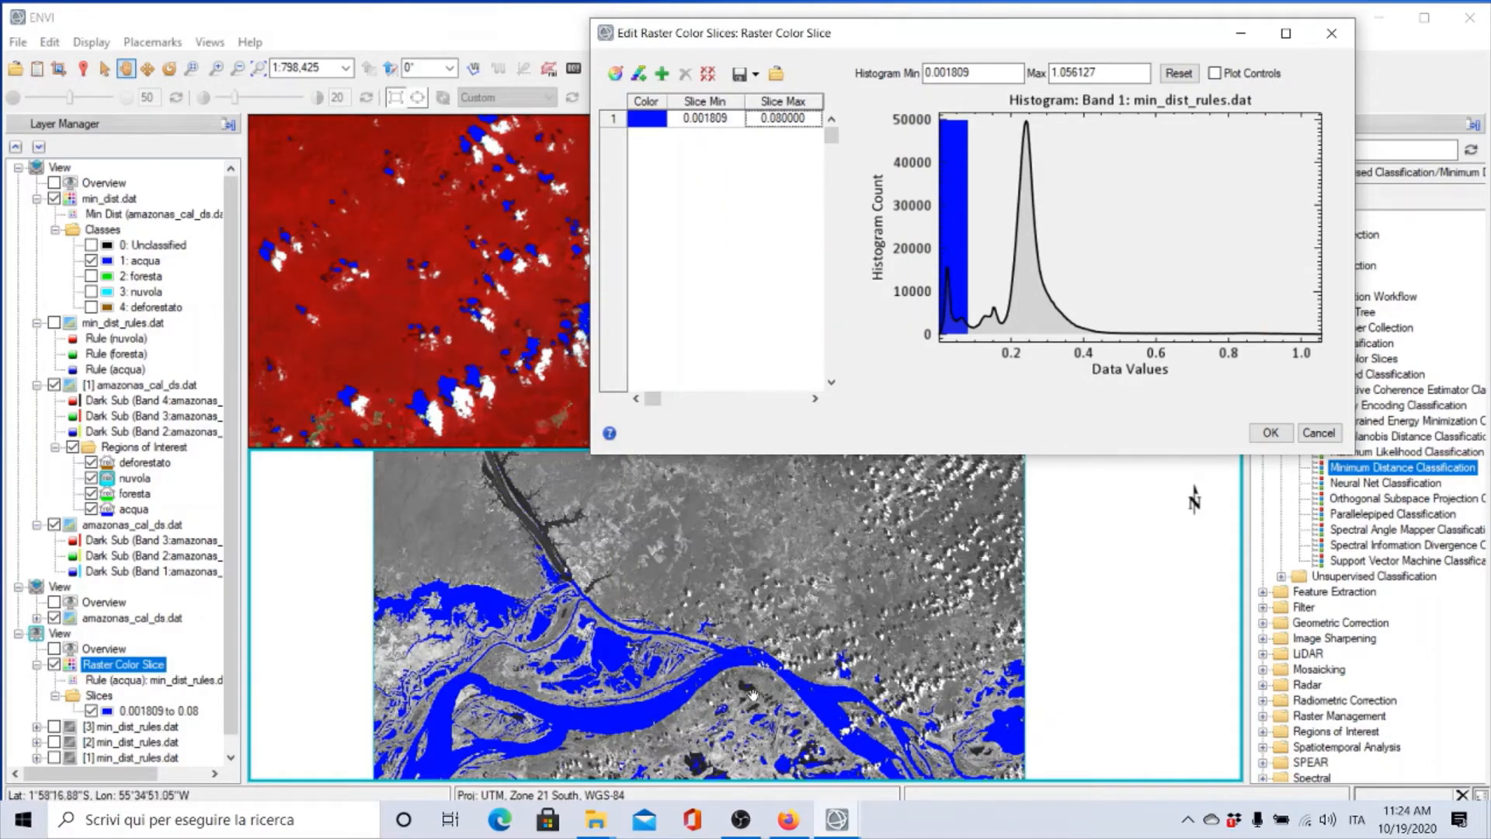
pyautogui.scroll(-3, 755, 692)
pyautogui.scroll(6, 755, 688)
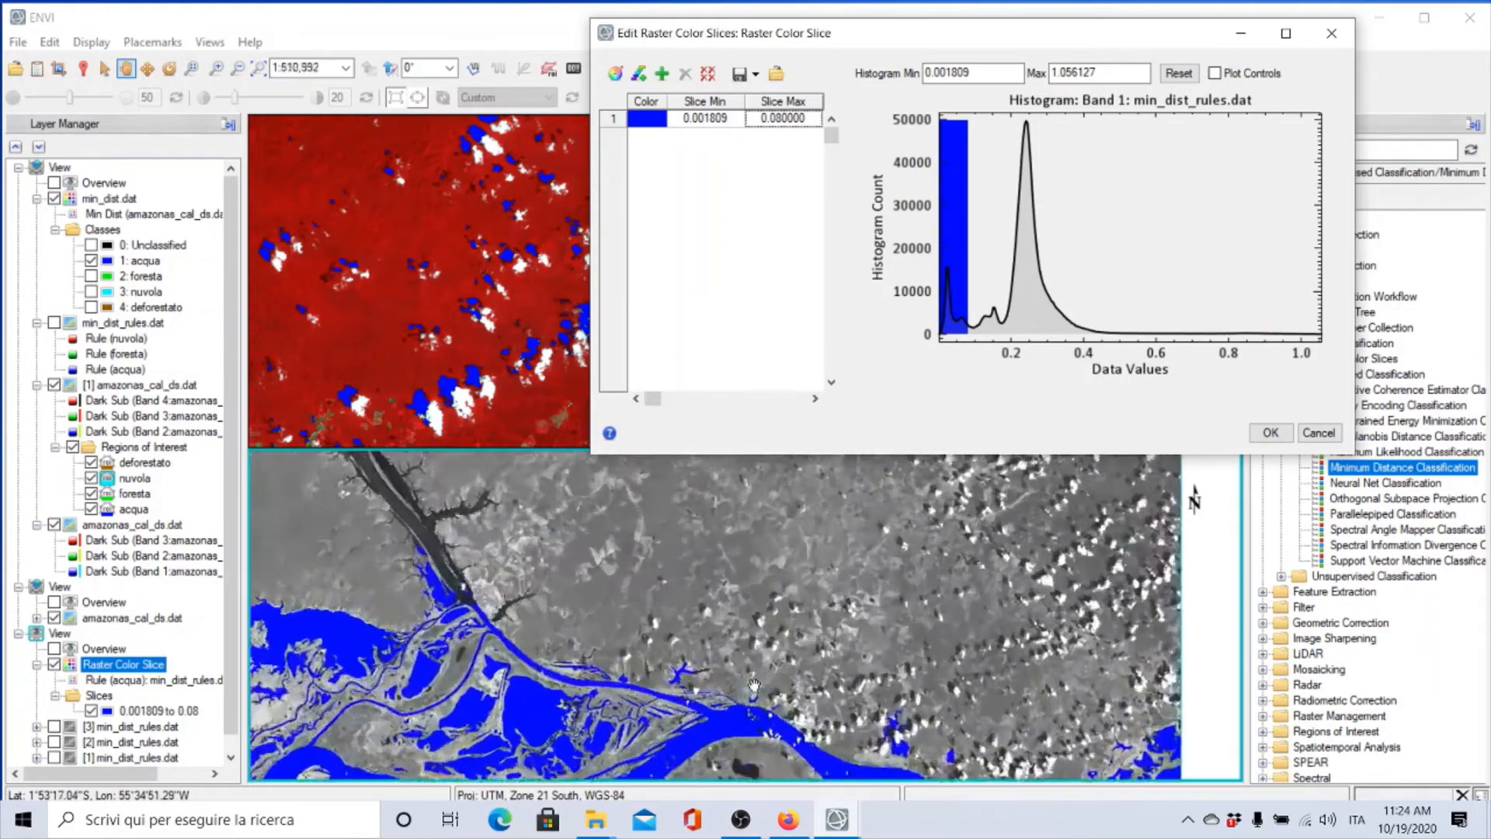
pyautogui.scroll(2, 701, 582)
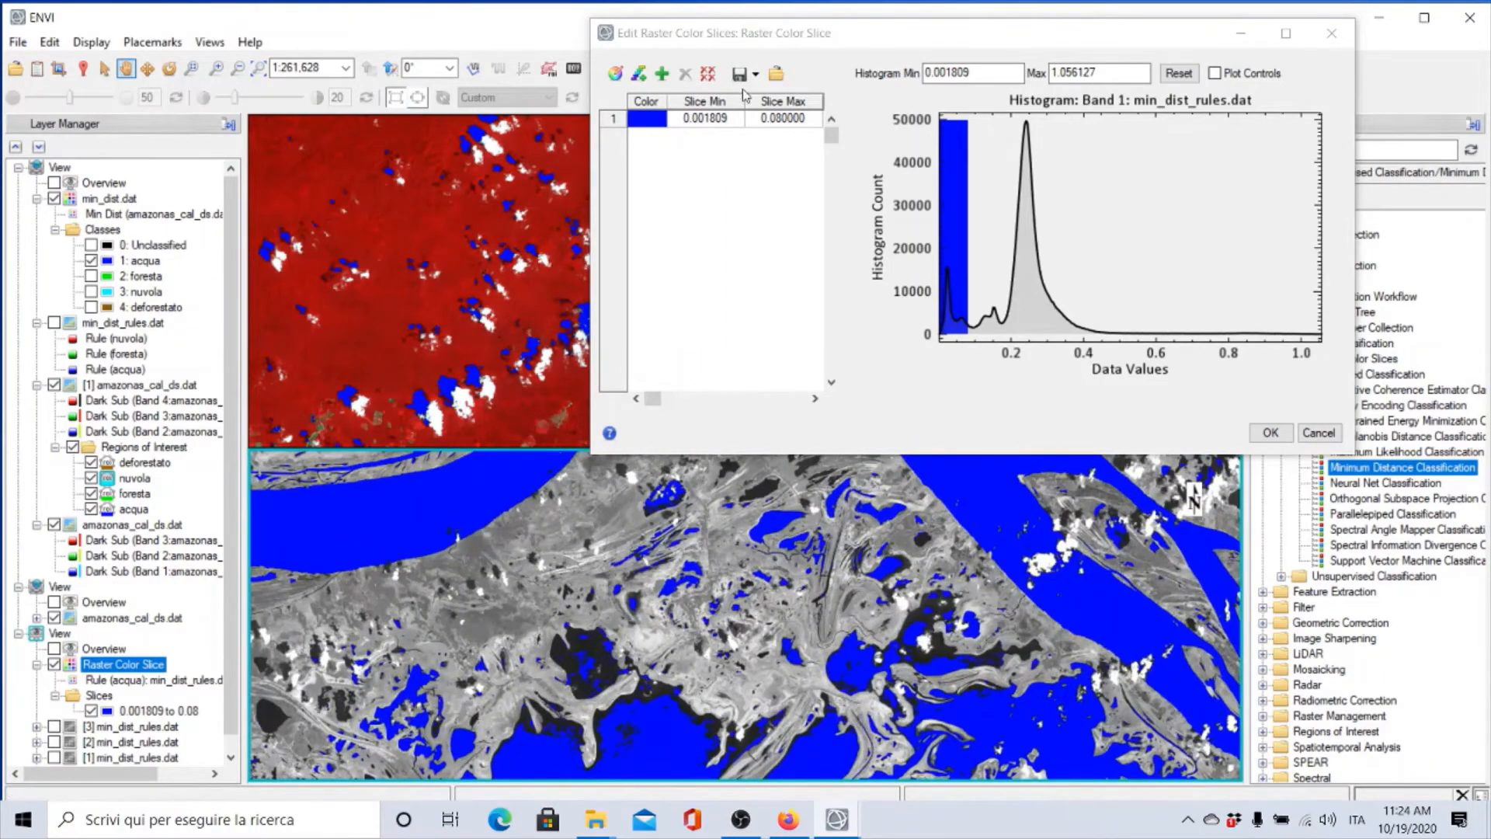
# Step: Set the blue slice's maximum to 0.1 and check its coverage of the water across the whole scene
pyautogui.doubleClick(777, 120)
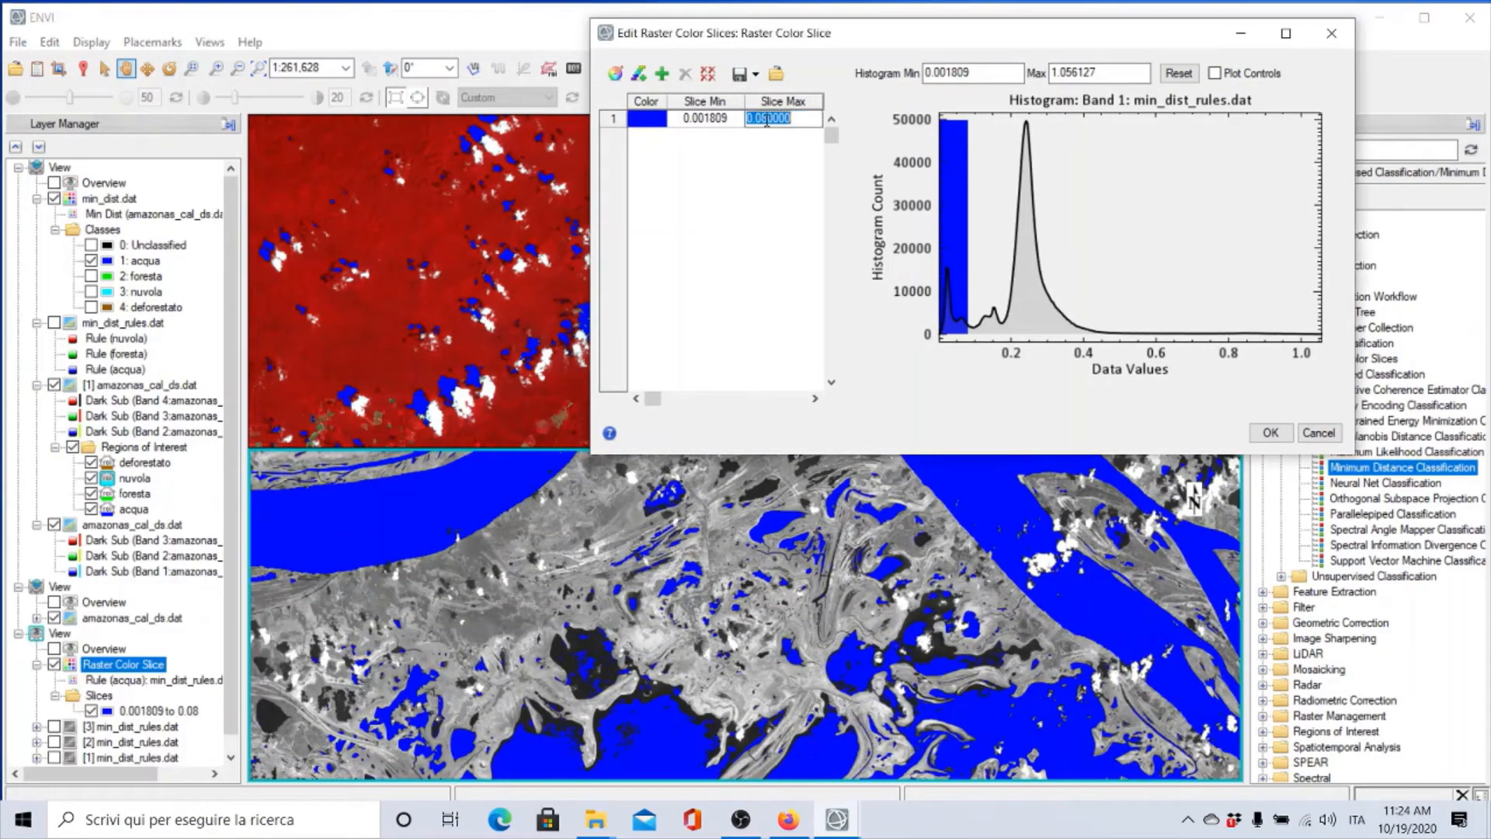
pyautogui.click(766, 119)
pyautogui.press('BackSpace')
pyautogui.write('1')
pyautogui.press('Return')
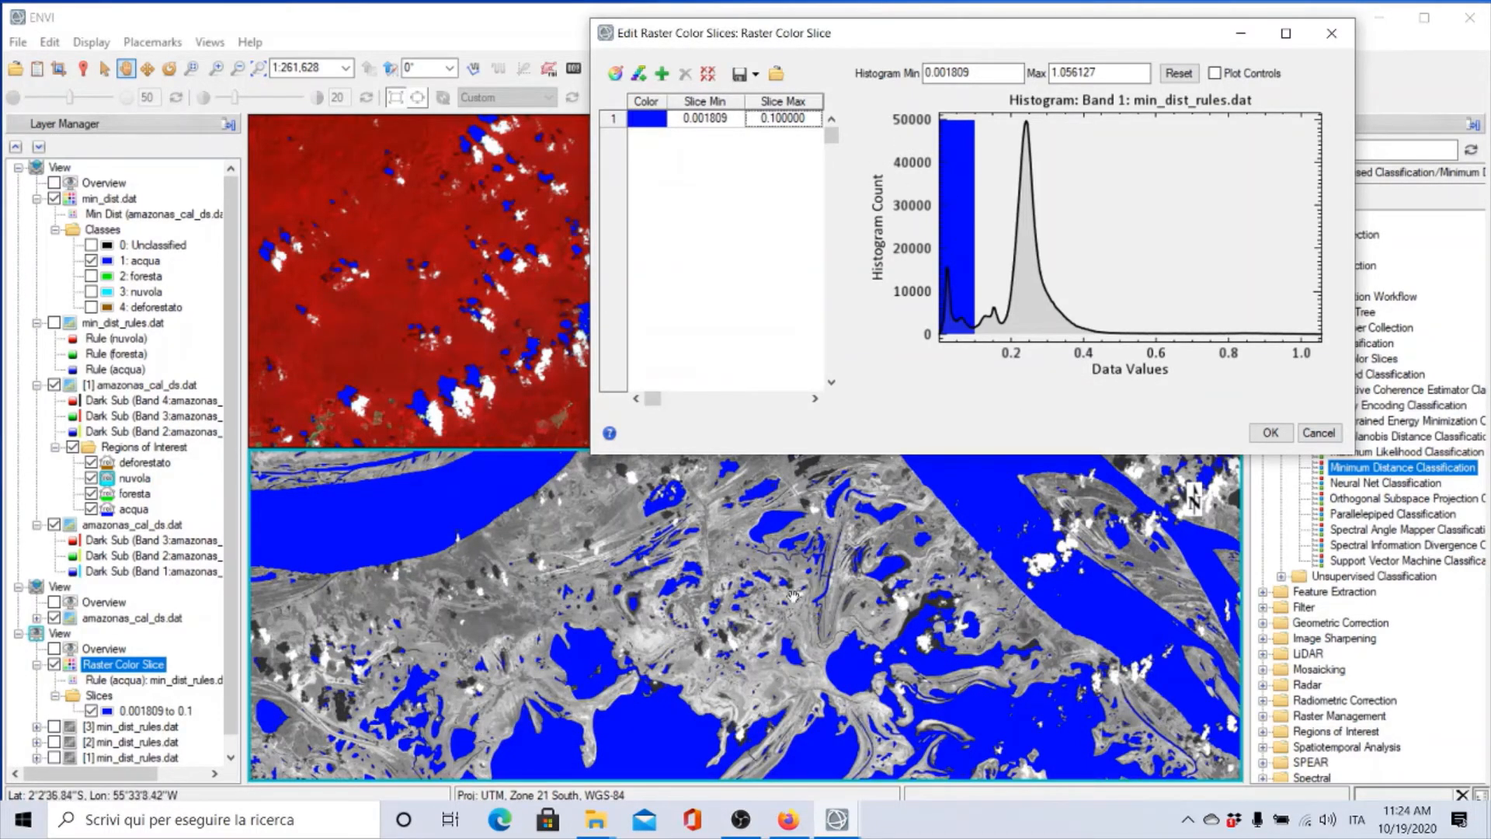
pyautogui.scroll(2, 765, 584)
pyautogui.scroll(-4, 762, 581)
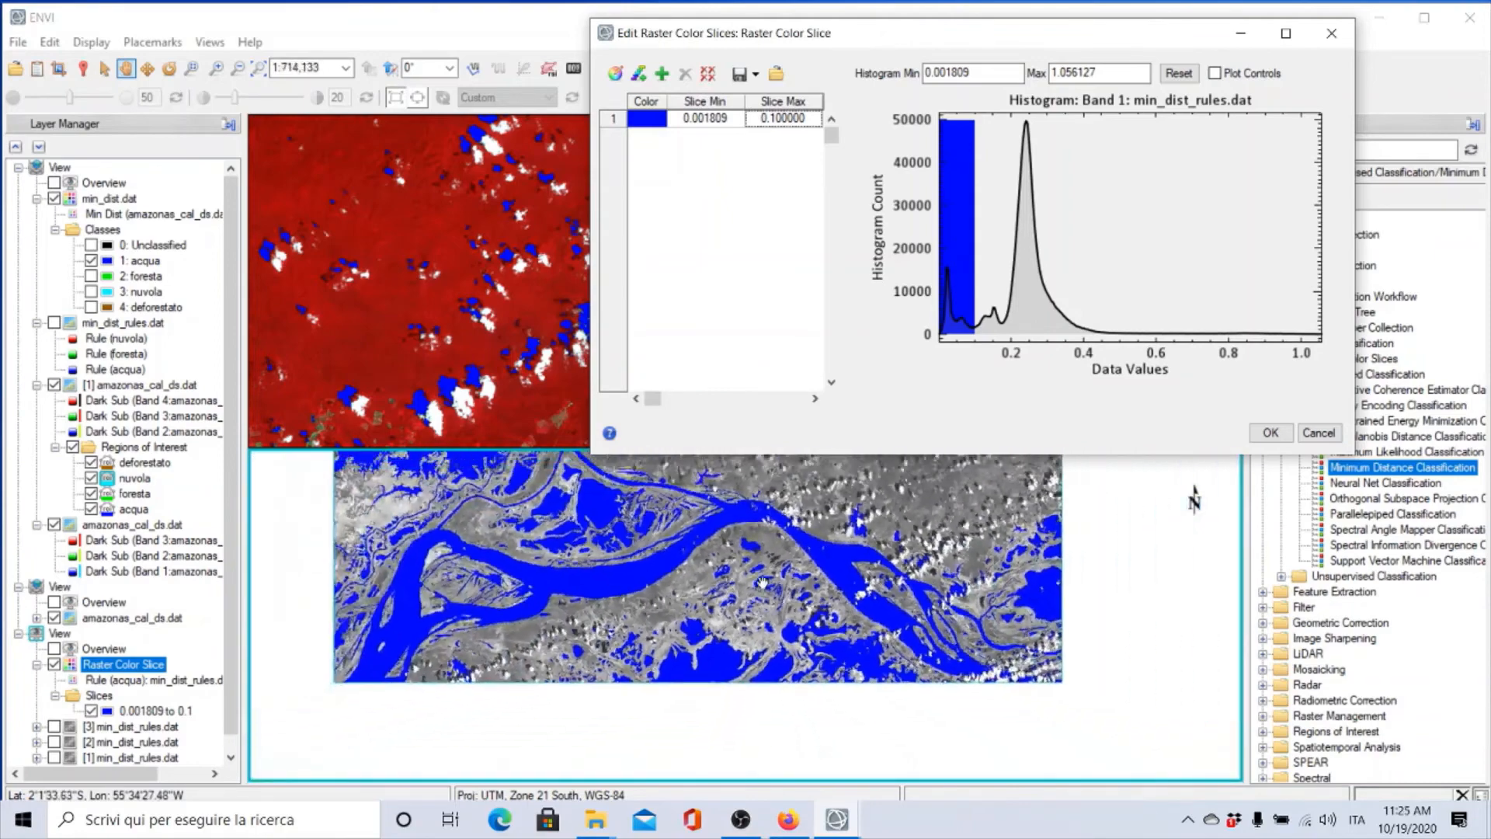
pyautogui.scroll(1, 724, 645)
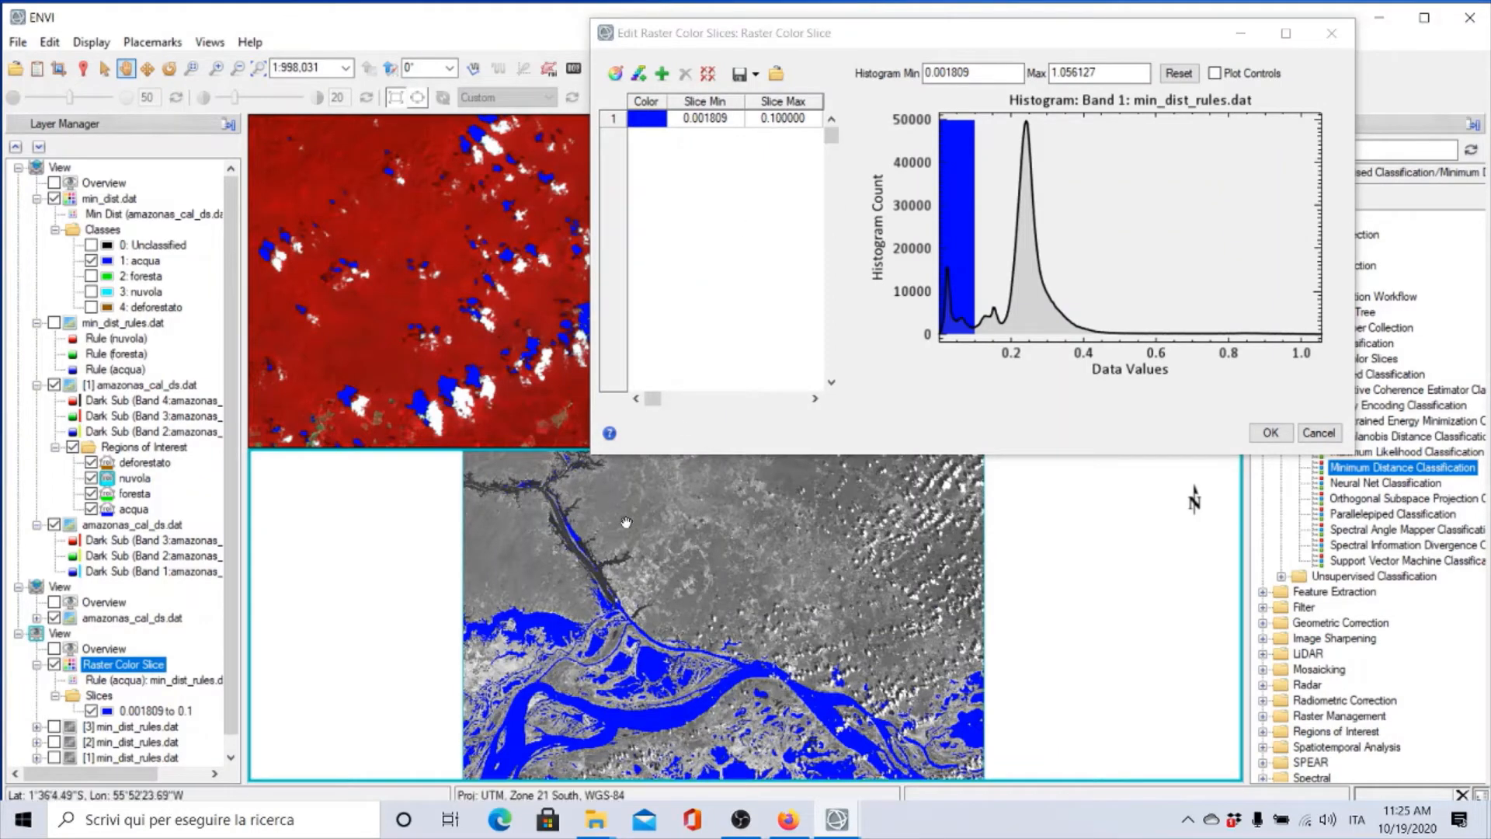
# Step: Set the blue slice's maximum to 0.2 to test a looser water threshold
pyautogui.doubleClick(779, 118)
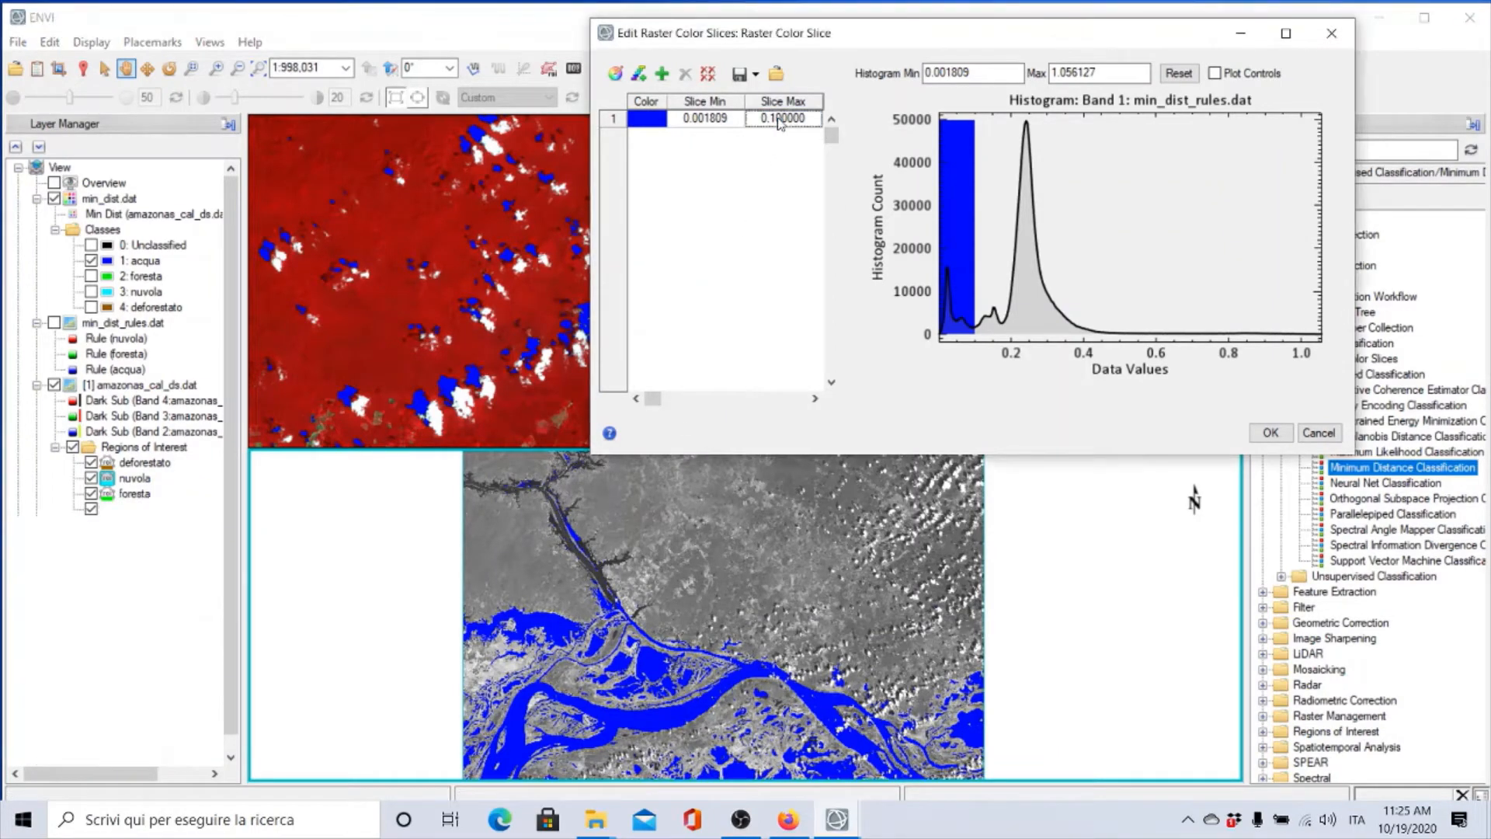
pyautogui.click(759, 118)
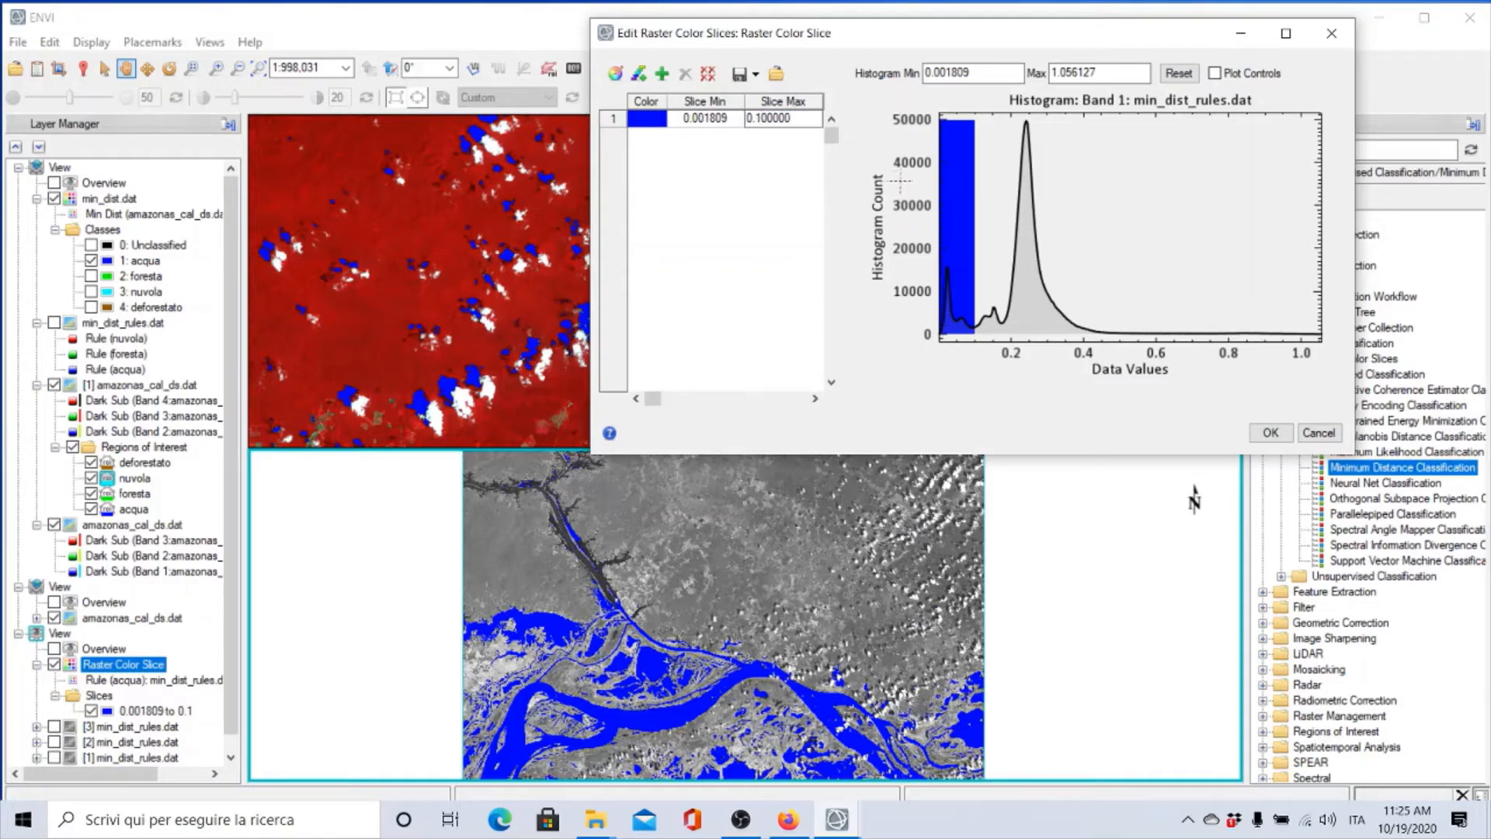
pyautogui.press('BackSpace')
pyautogui.write('2')
pyautogui.press('Return')
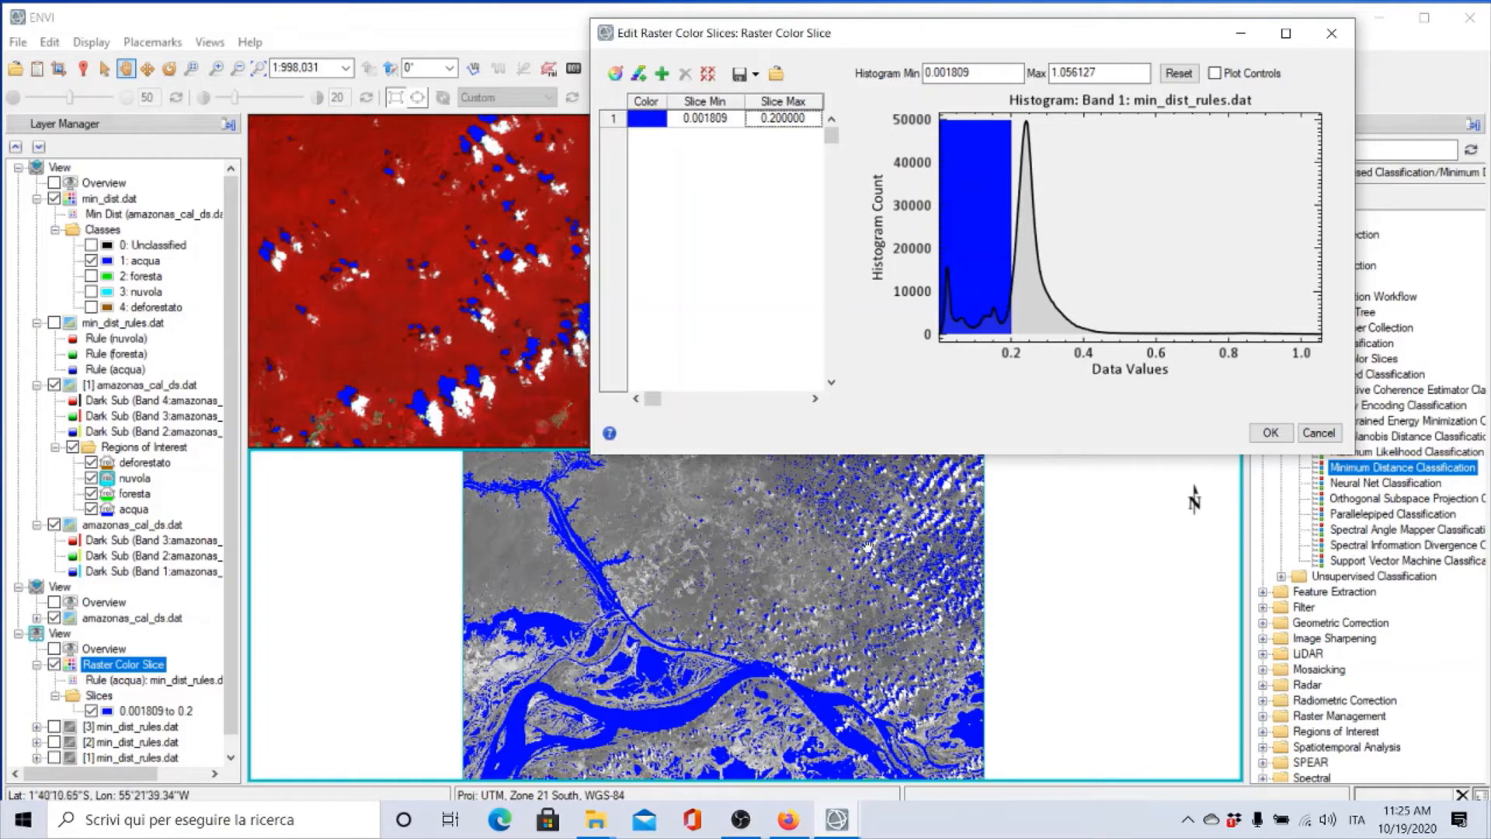
# Step: Set the blue slice's maximum to 0.15
pyautogui.click(780, 121)
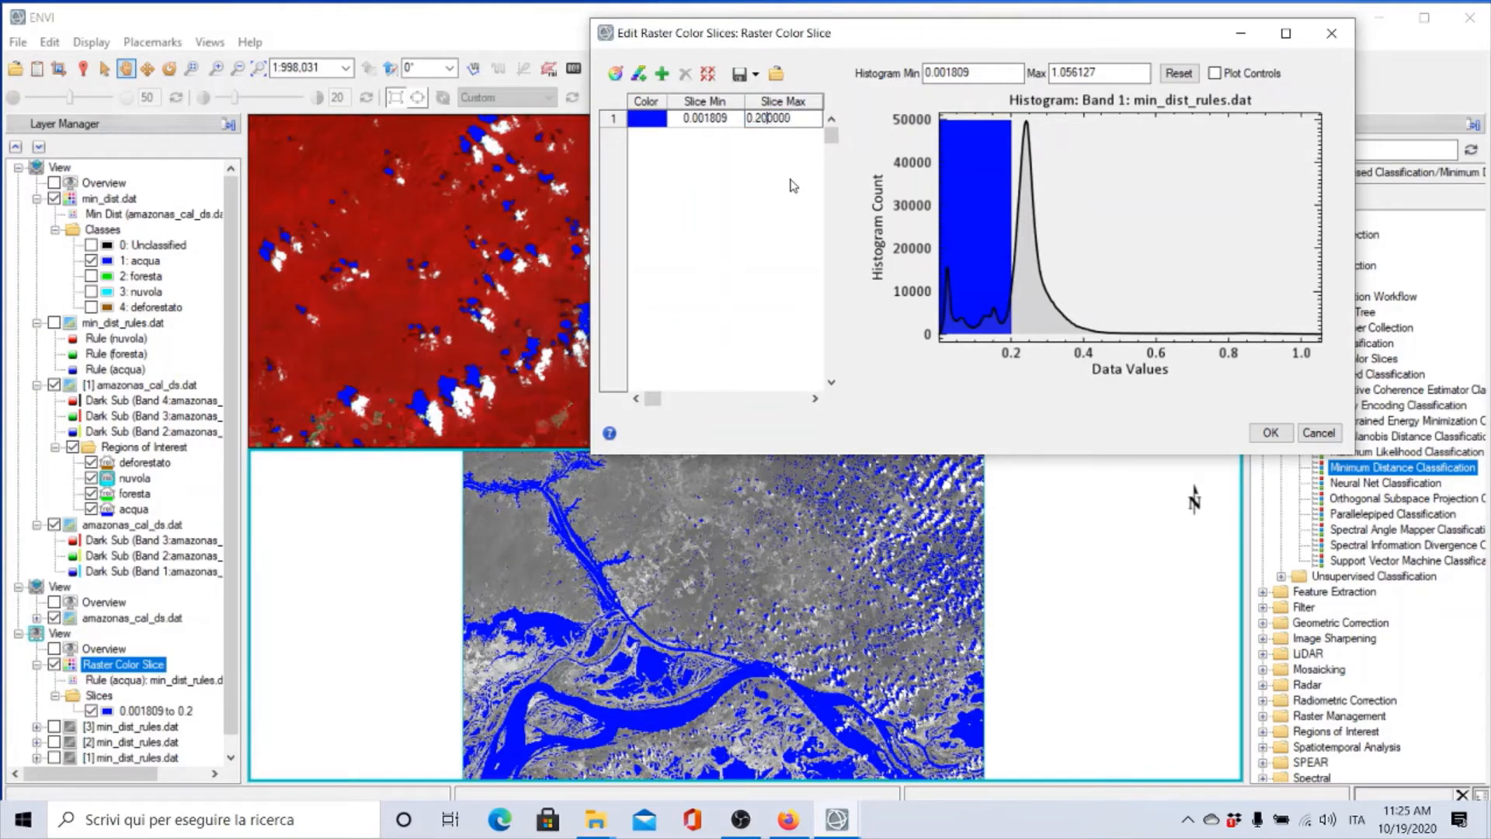
pyautogui.press('BackSpace')
pyautogui.write('15')
pyautogui.press('Return')
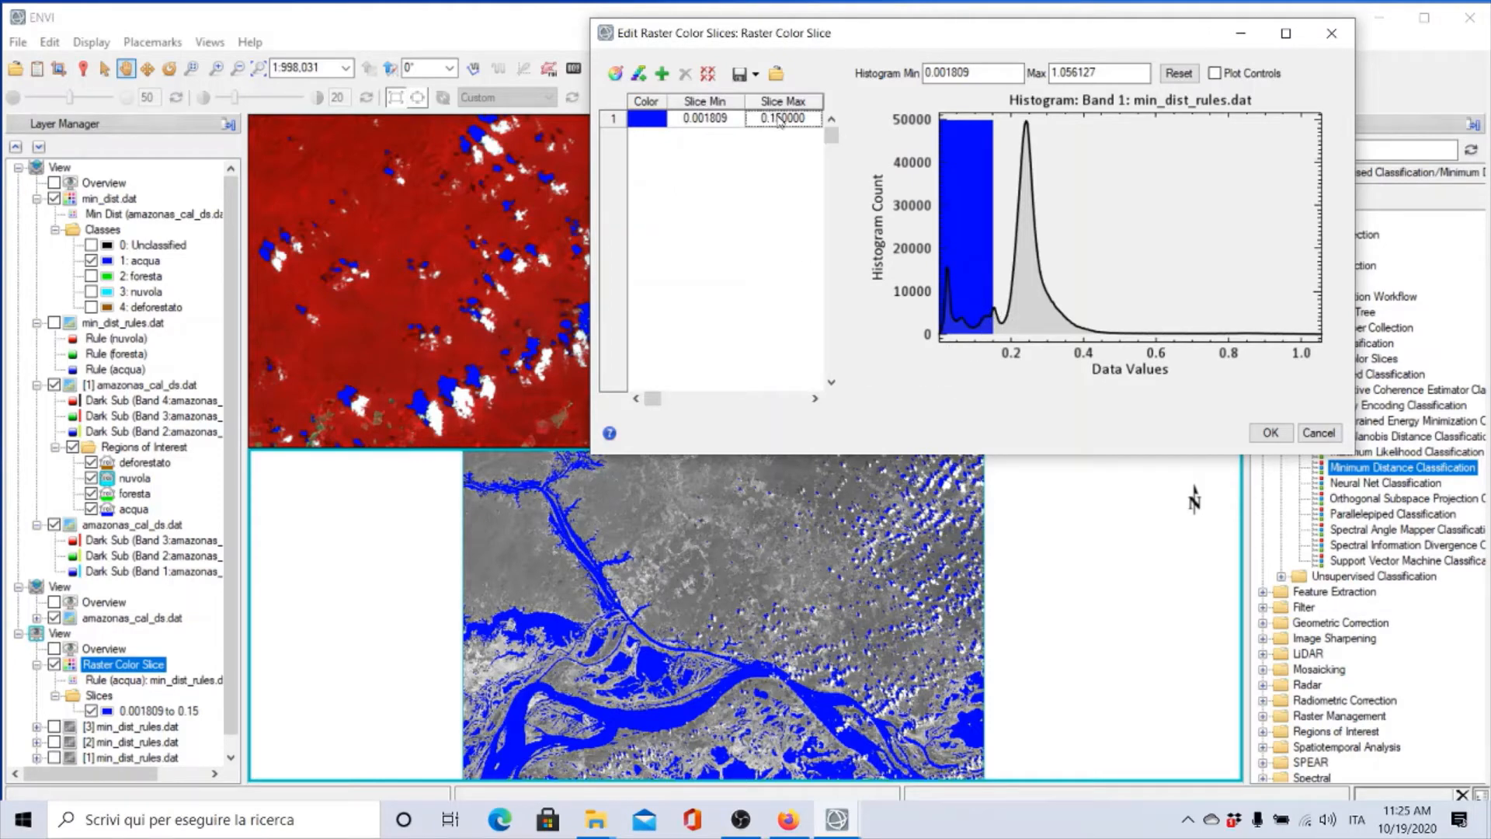
# Step: Set the blue slice's maximum to 0.13, and close the slice editor without applying the edits
pyautogui.click(767, 118)
pyautogui.click(766, 118)
pyautogui.press('BackSpace')
pyautogui.write('3')
pyautogui.press('Return')
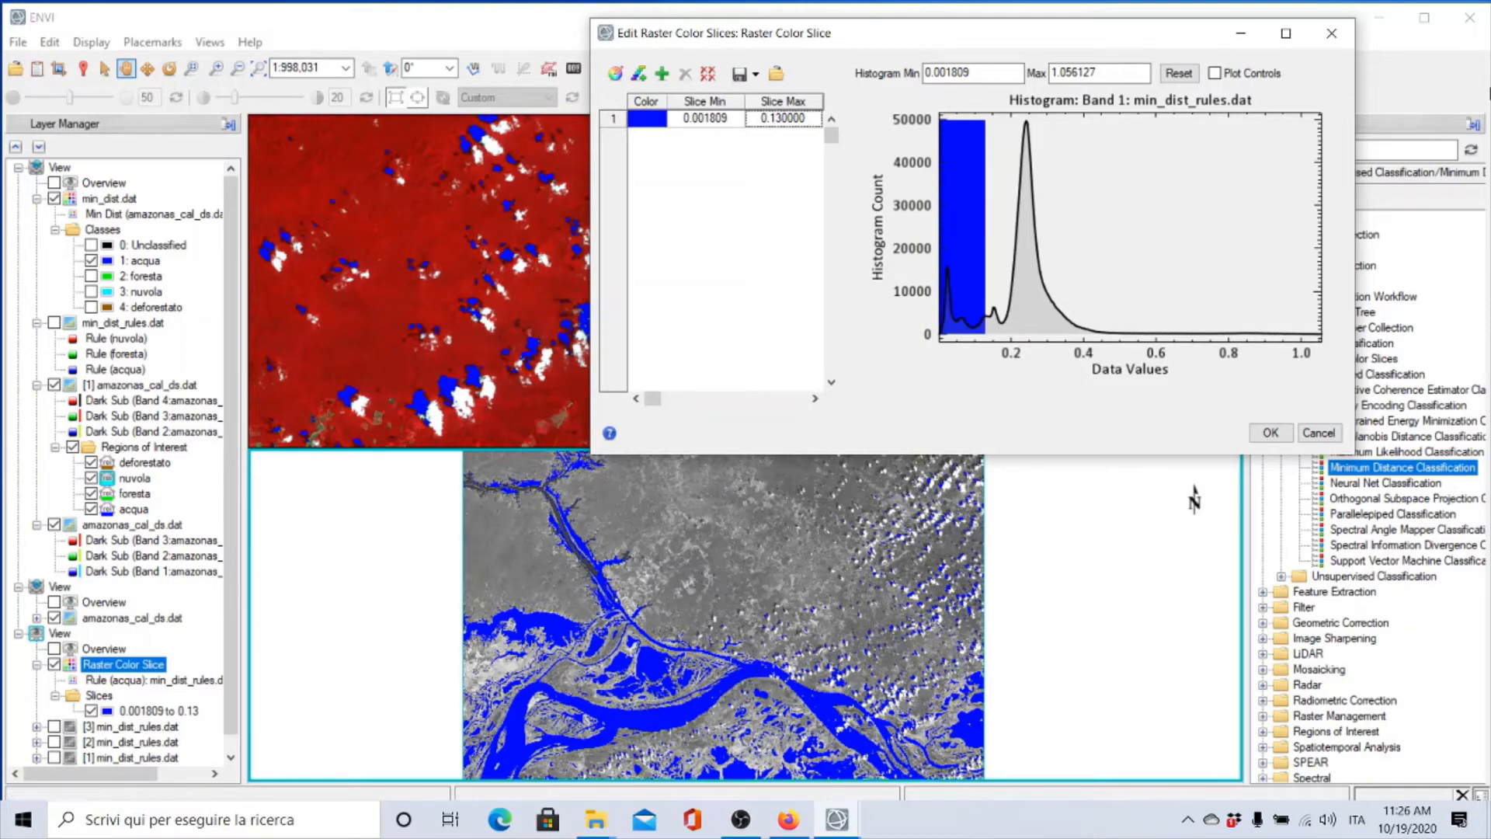
pyautogui.click(1331, 33)
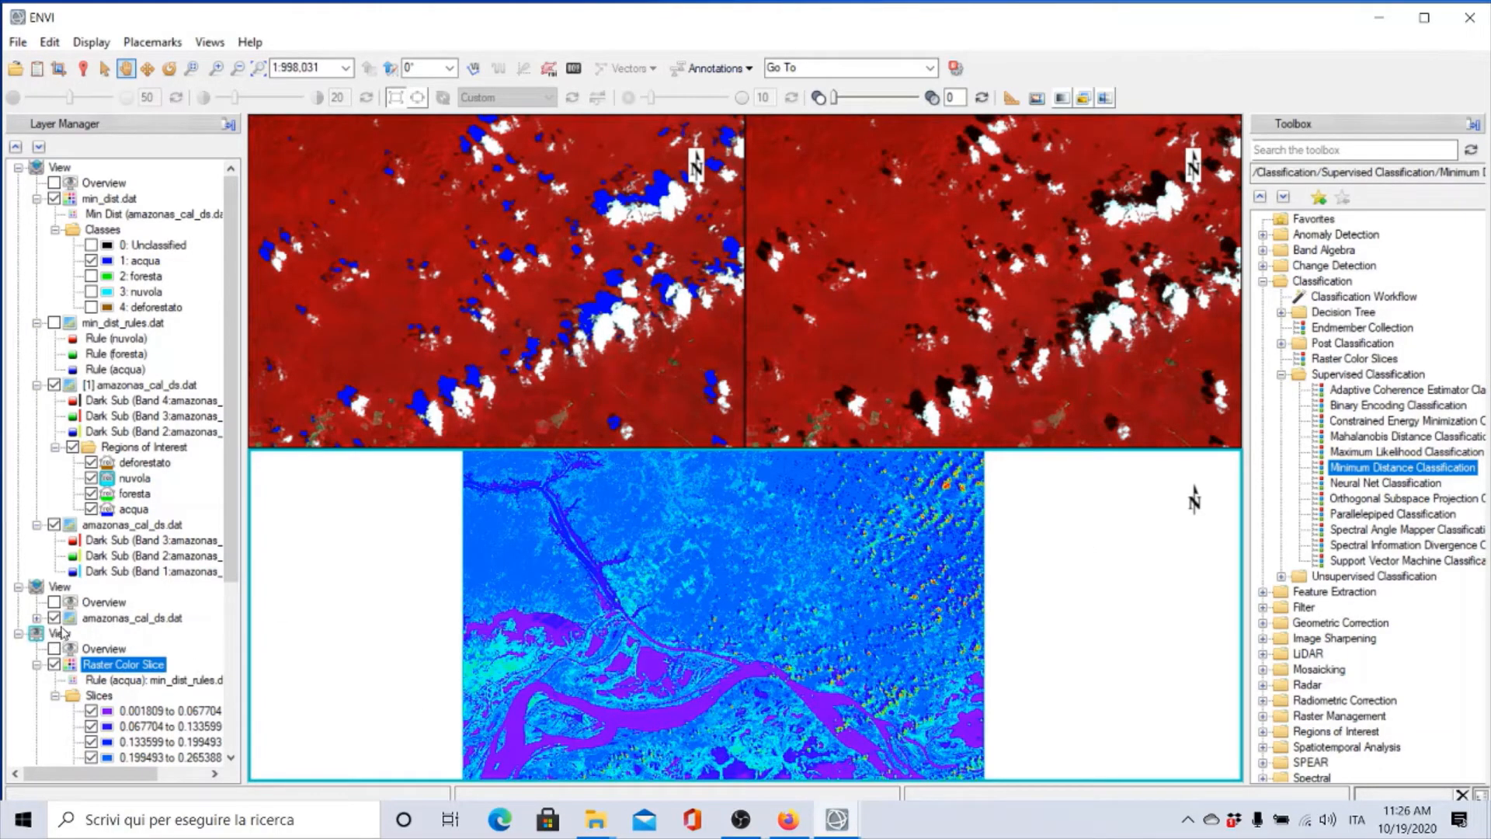
# Step: Remove the view that holds the raster color slice of the acqua rule image
pyautogui.click(56, 634)
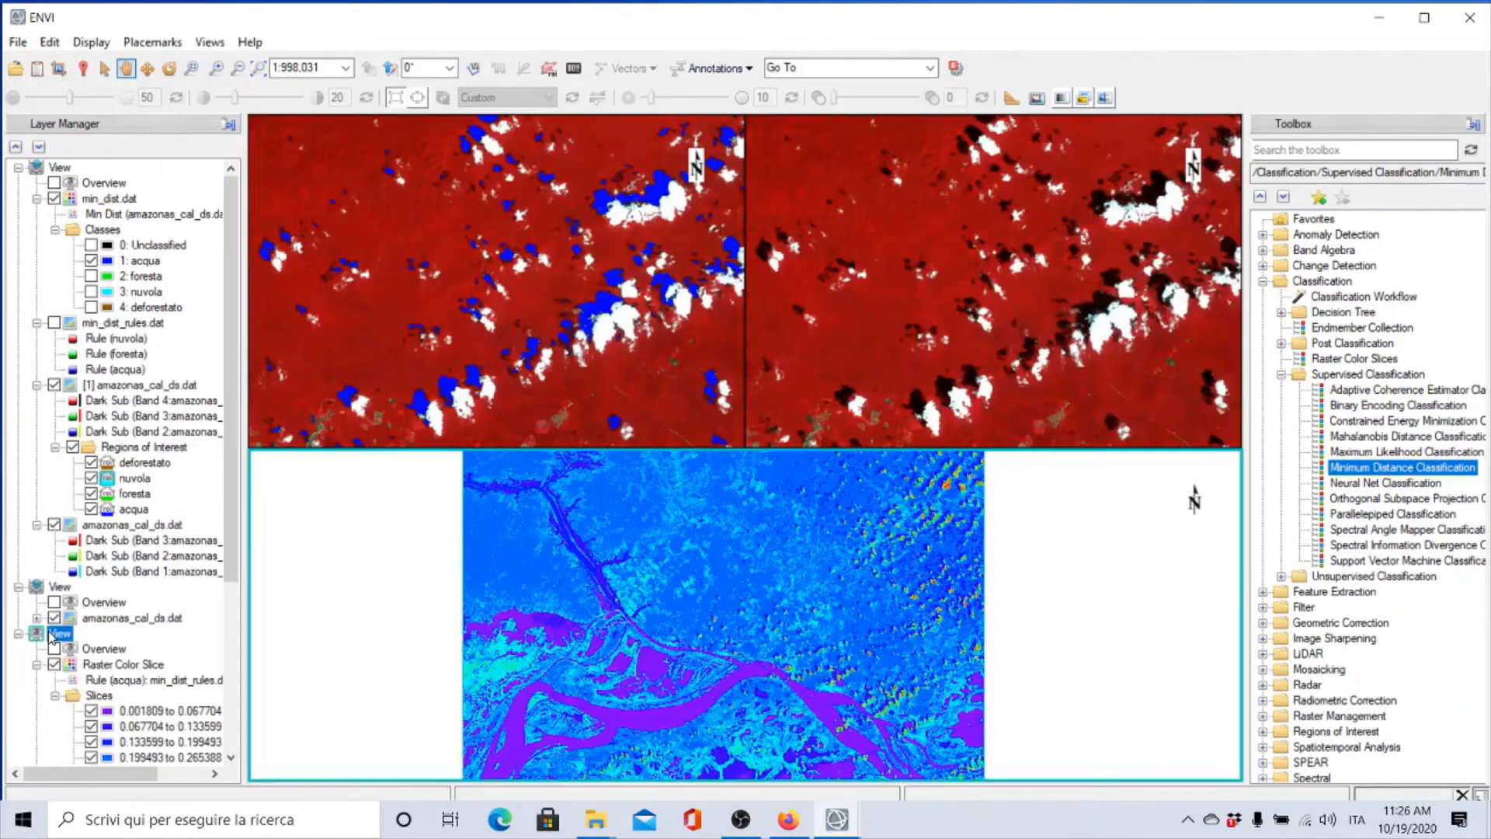
pyautogui.rightClick(53, 636)
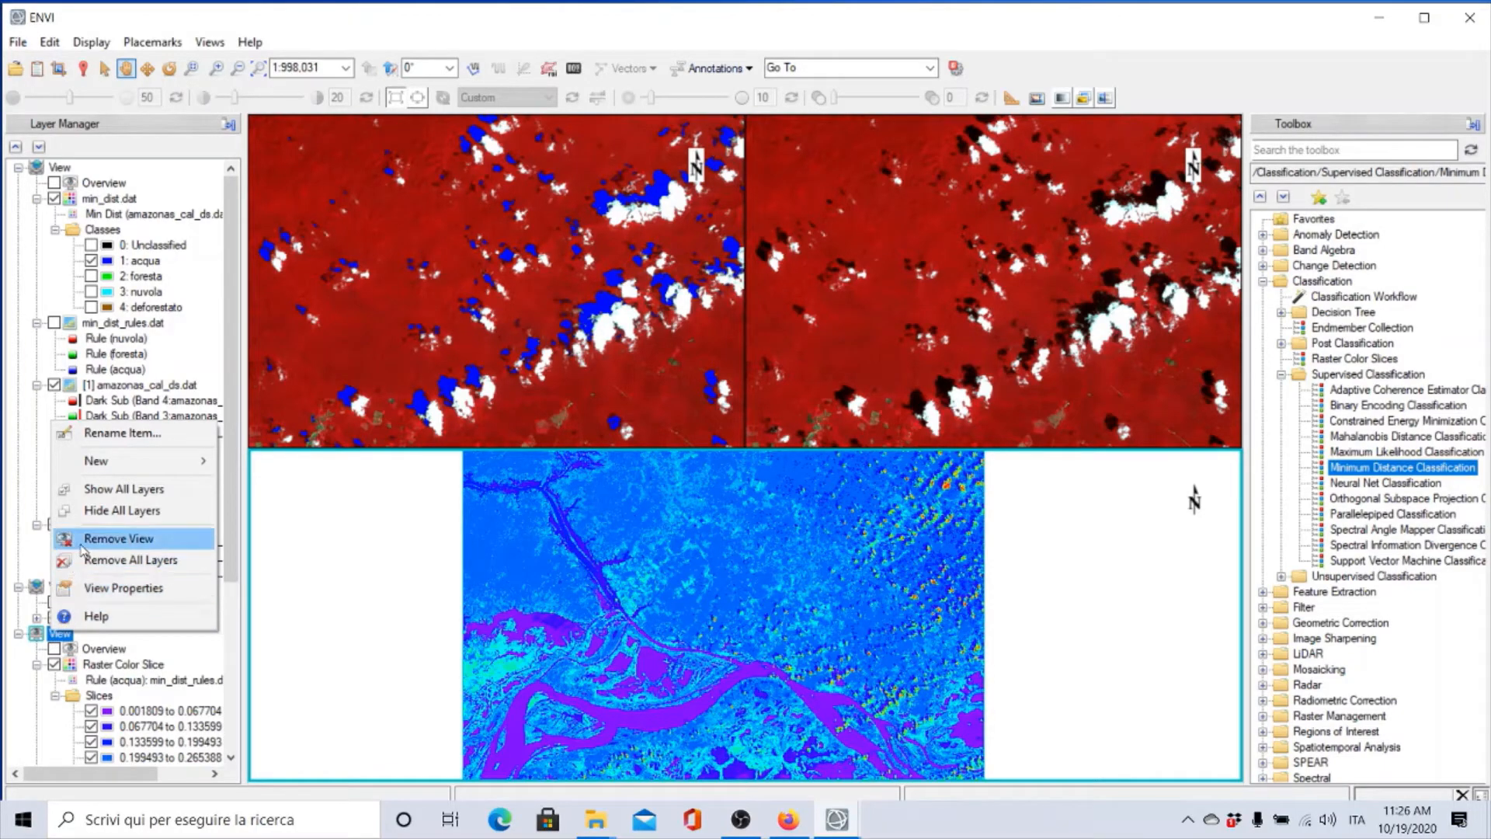
pyautogui.click(83, 548)
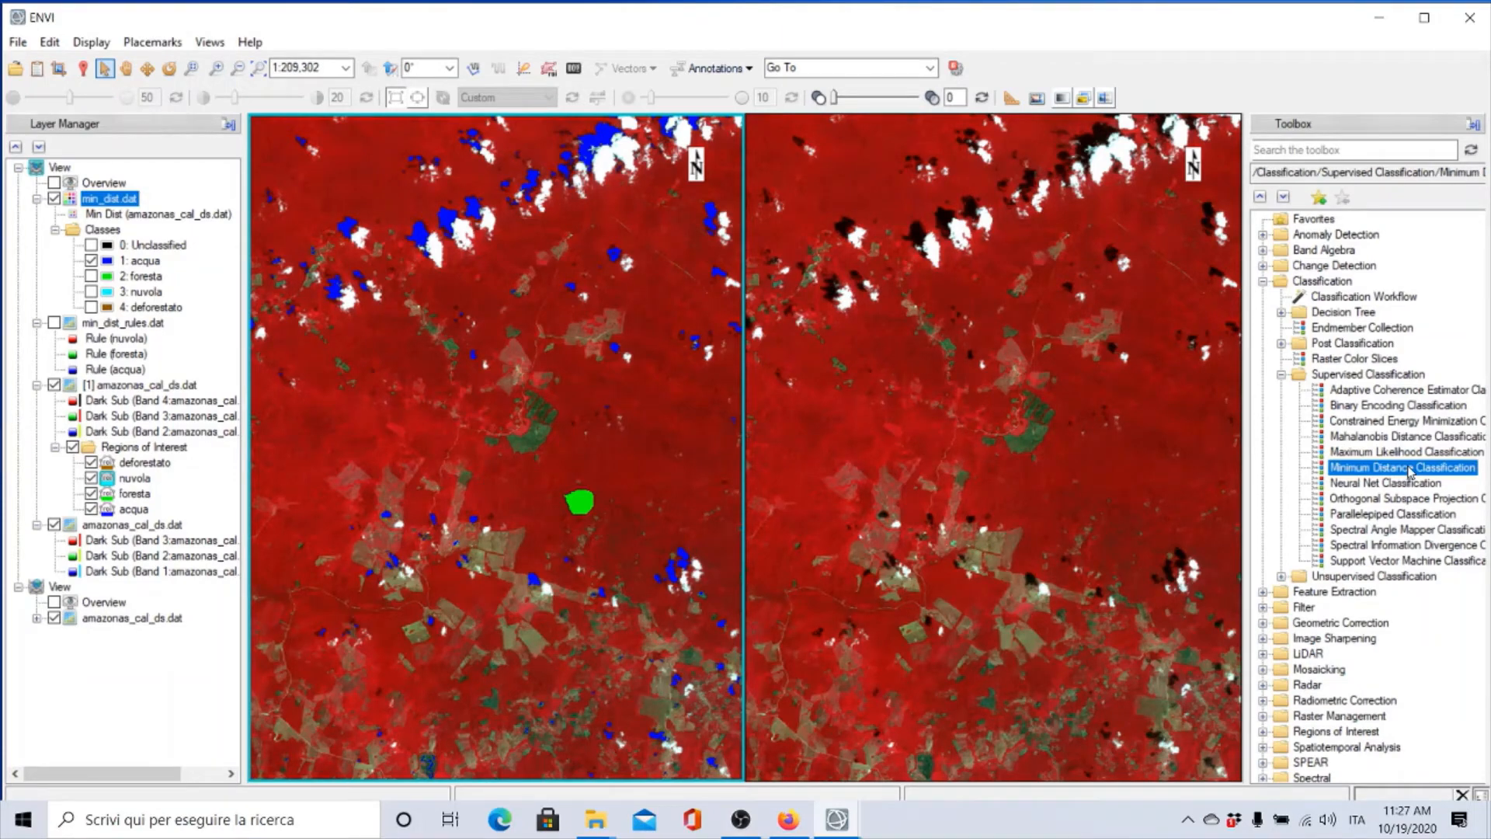
# Step: Start a Minimum Distance classification of amazonas_cal_ds.dat using all four regions: acqua, foresta, nuvola and deforestato
pyautogui.doubleClick(1374, 468)
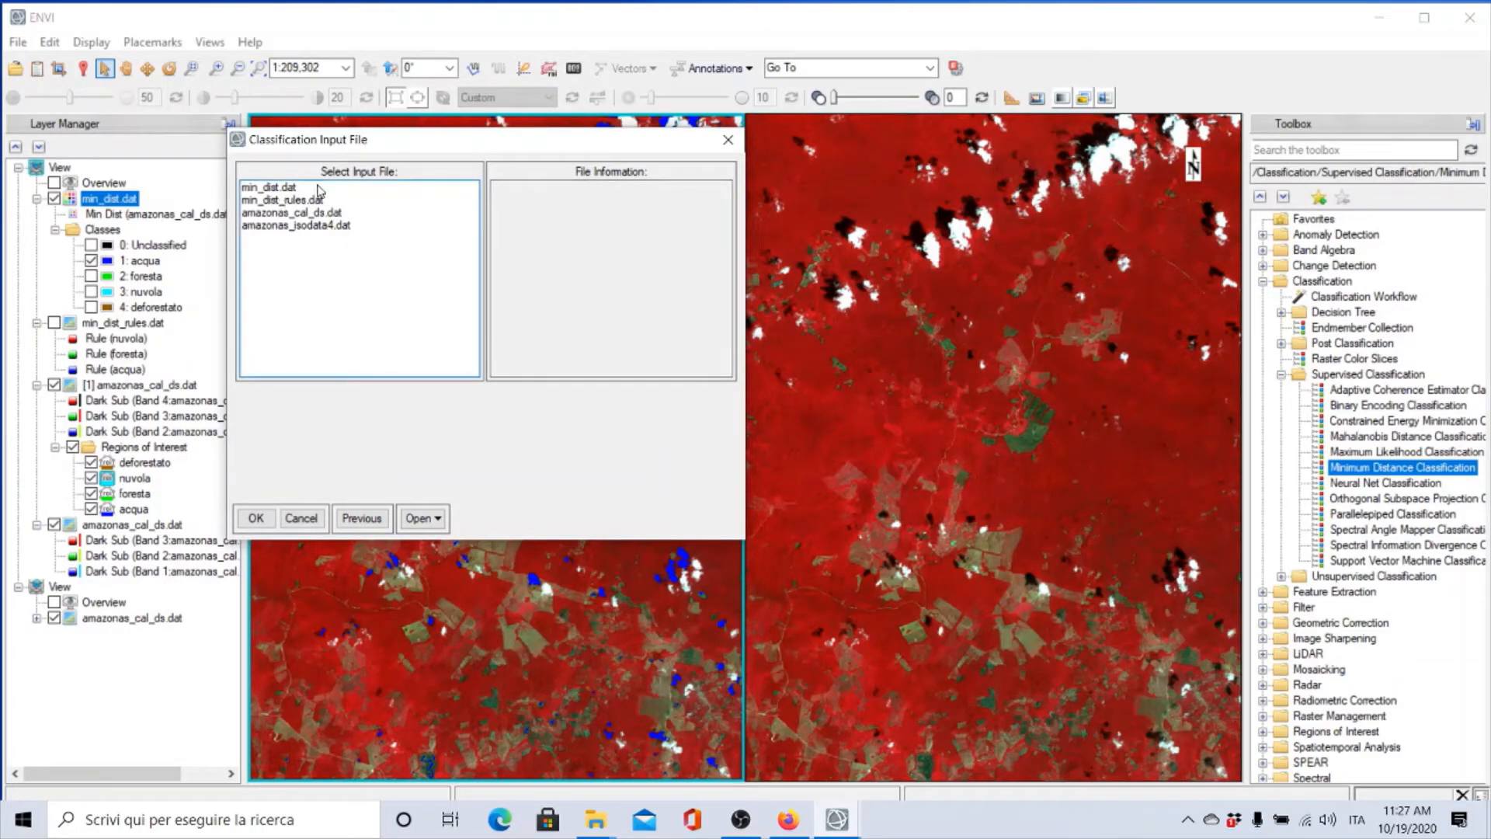
pyautogui.click(286, 214)
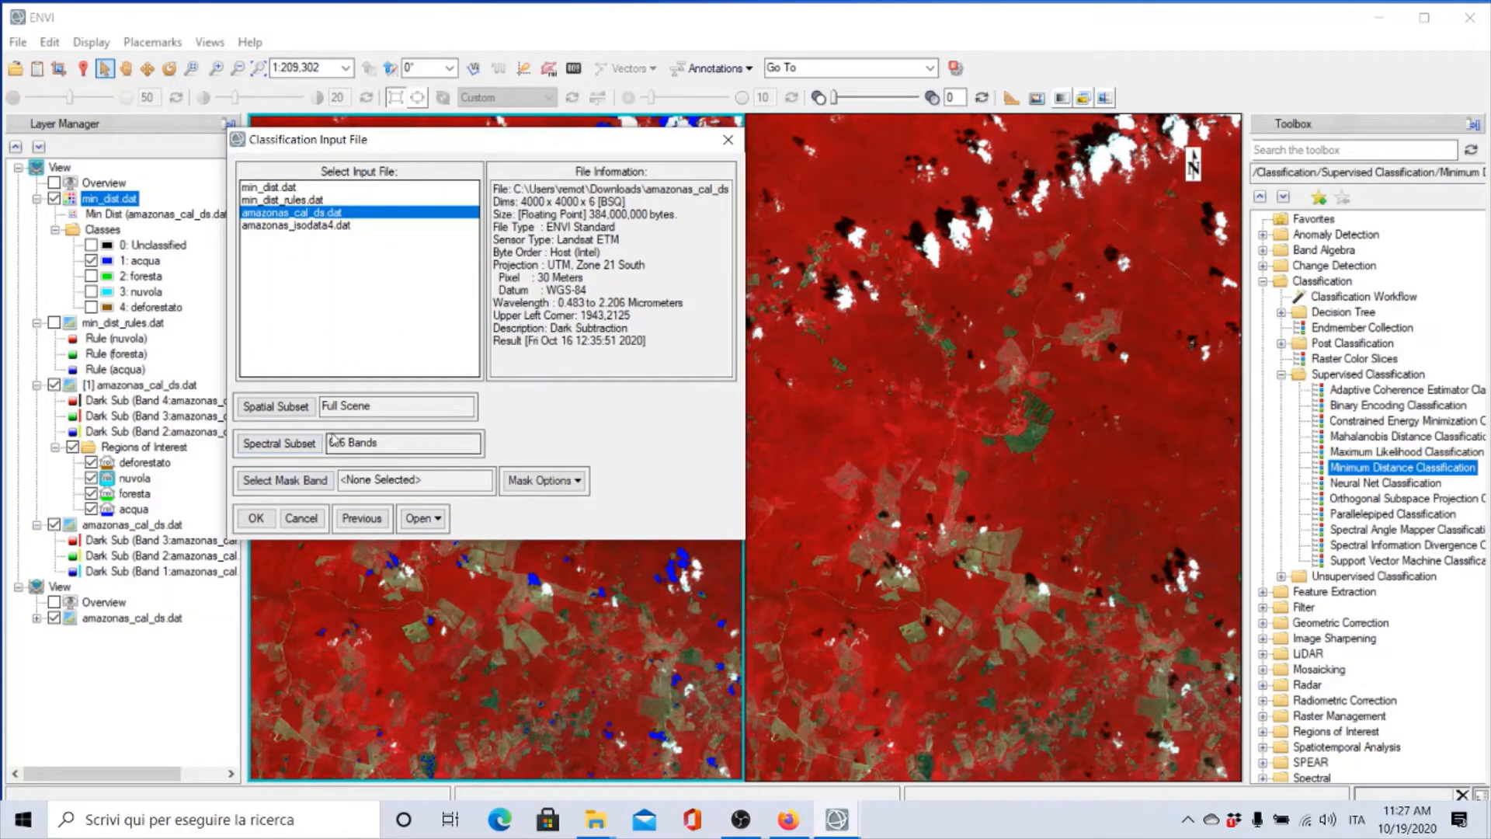
pyautogui.click(256, 518)
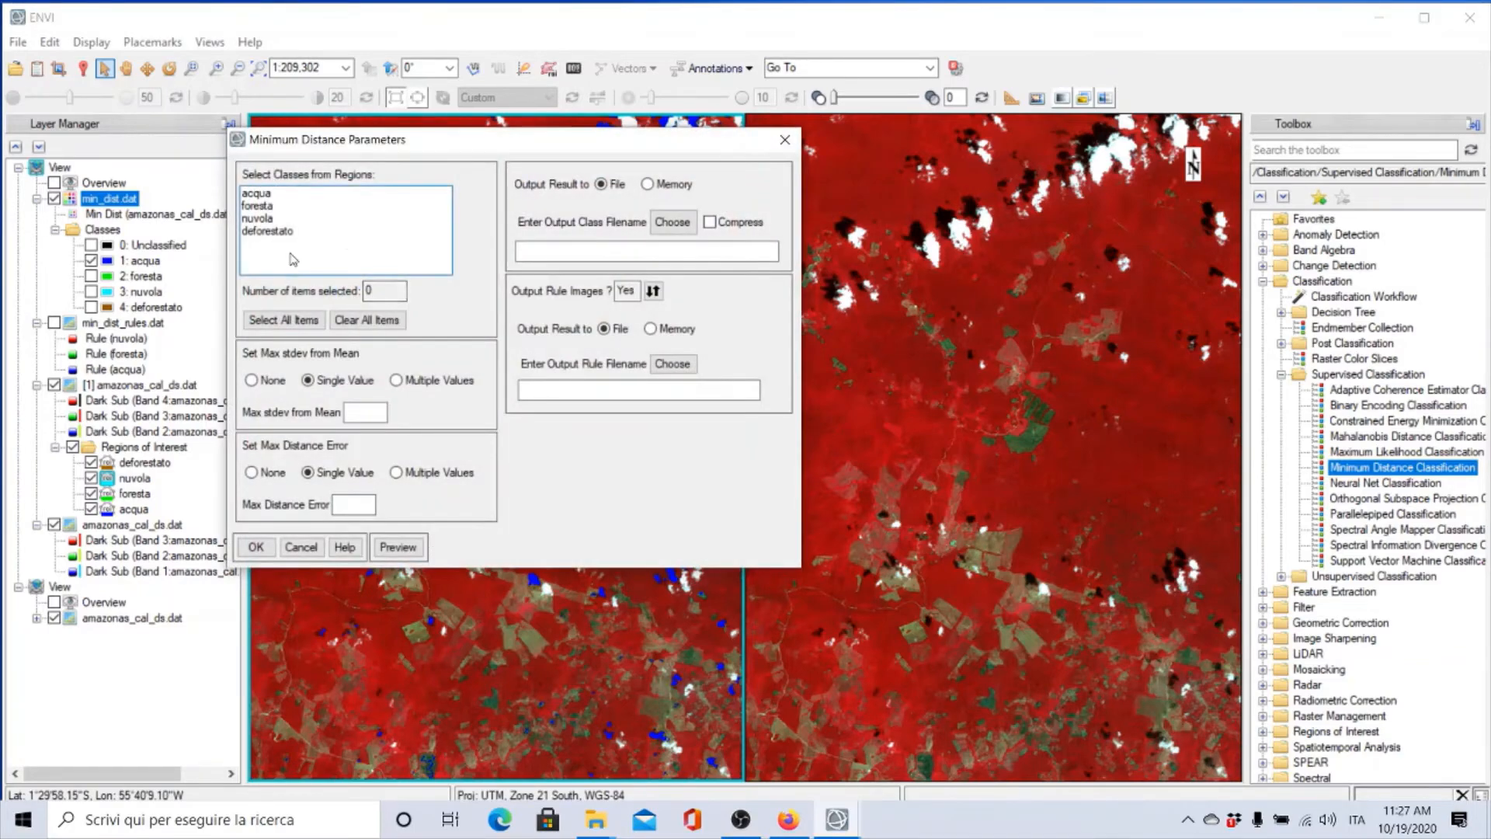
pyautogui.click(283, 320)
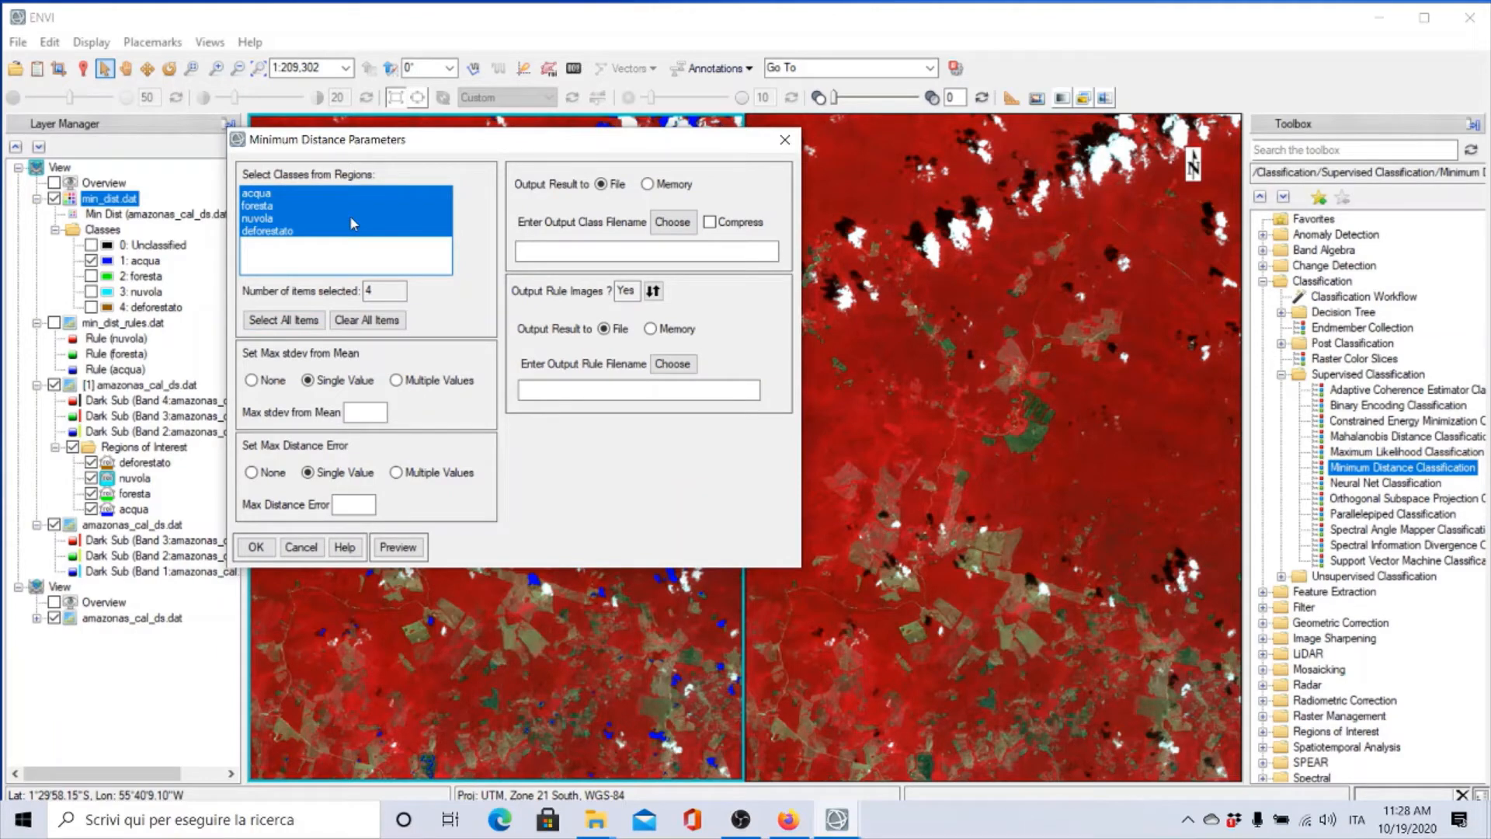
# Step: Set a single maximum standard deviation from the mean of 4 for all classes
pyautogui.click(361, 410)
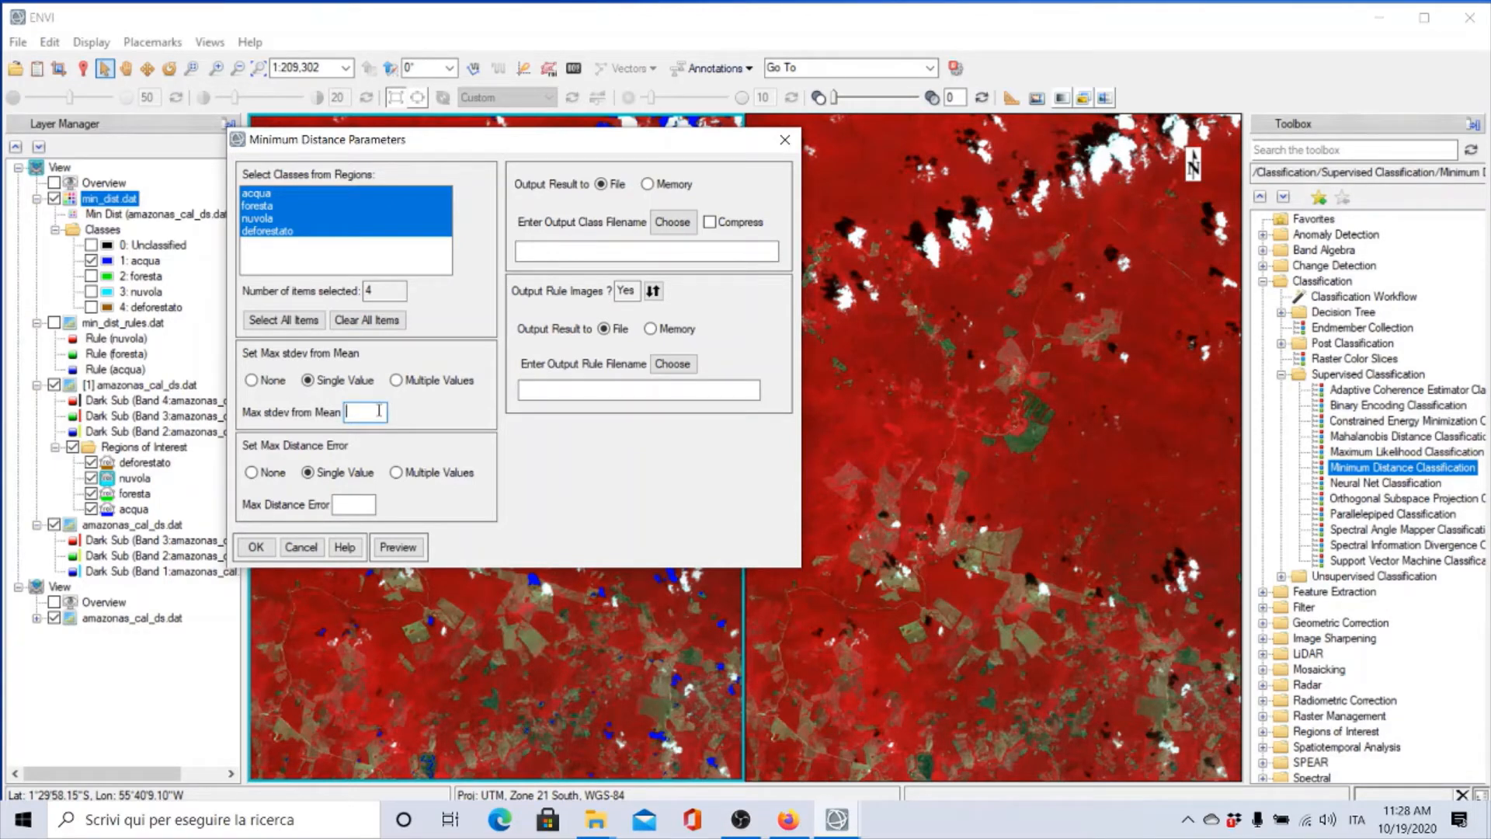
pyautogui.write('4')
pyautogui.press('Return')
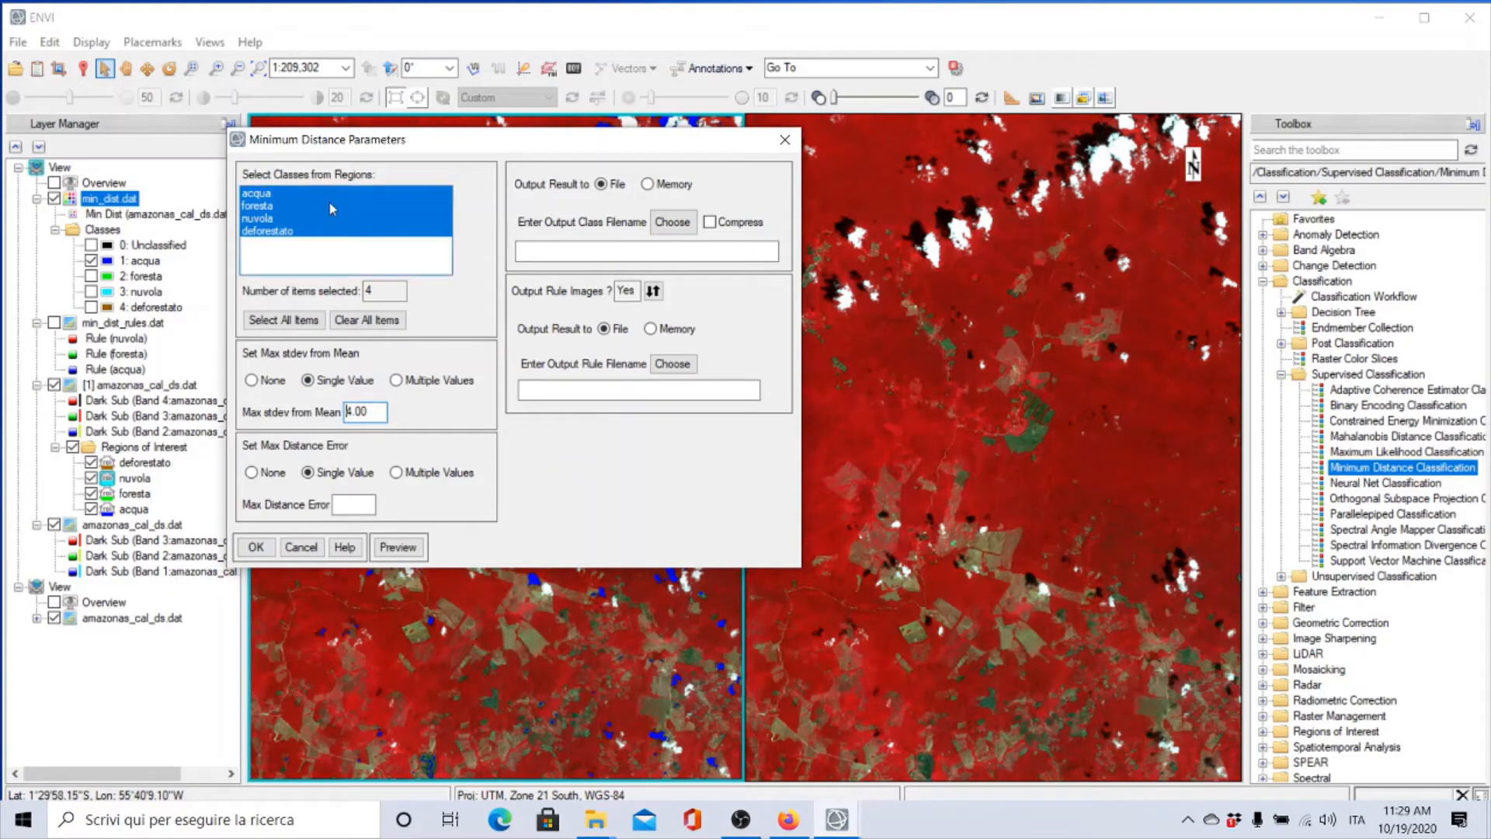
pyautogui.click(396, 381)
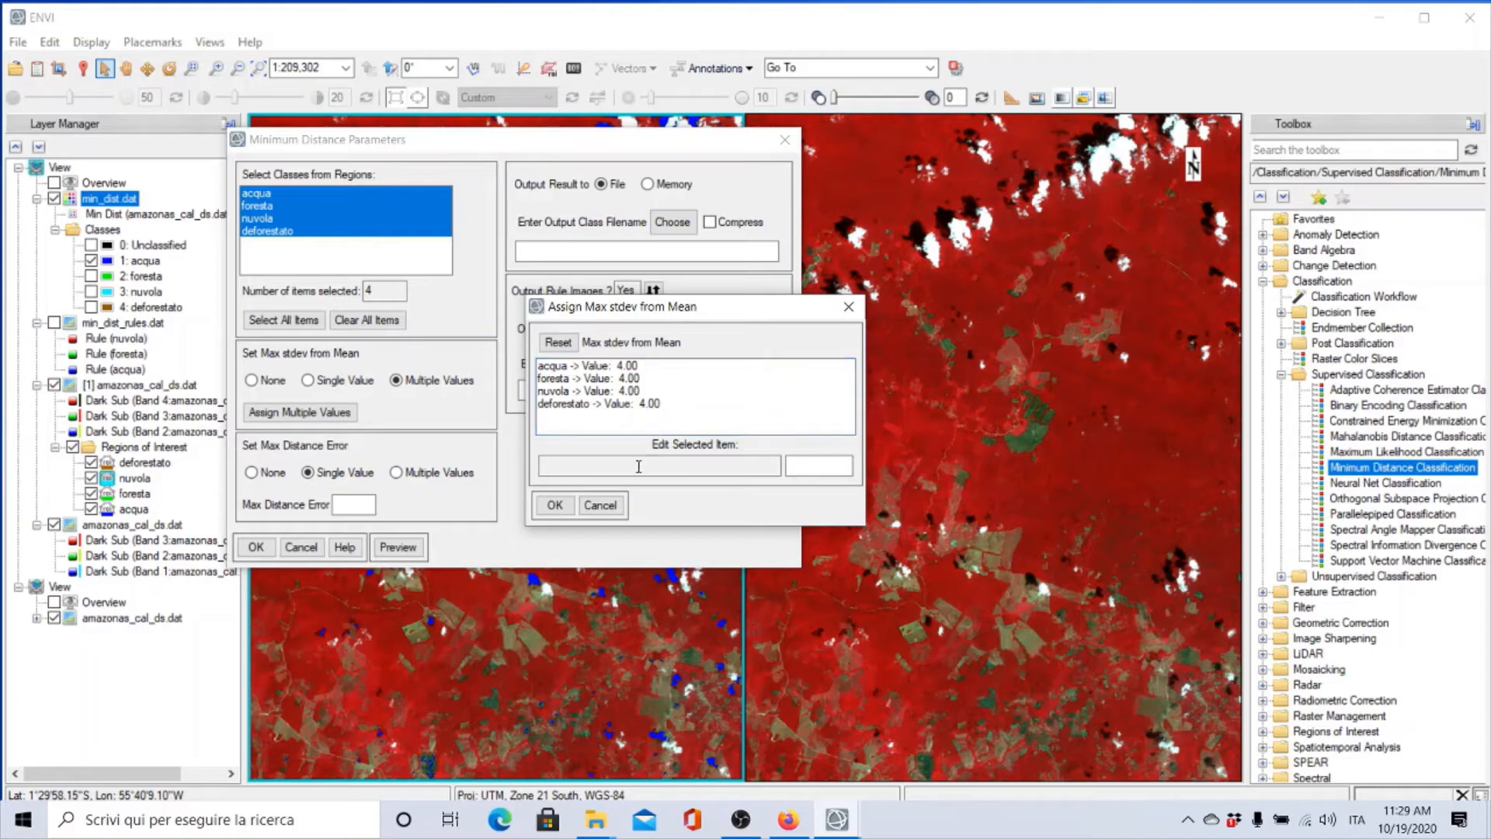
pyautogui.click(601, 505)
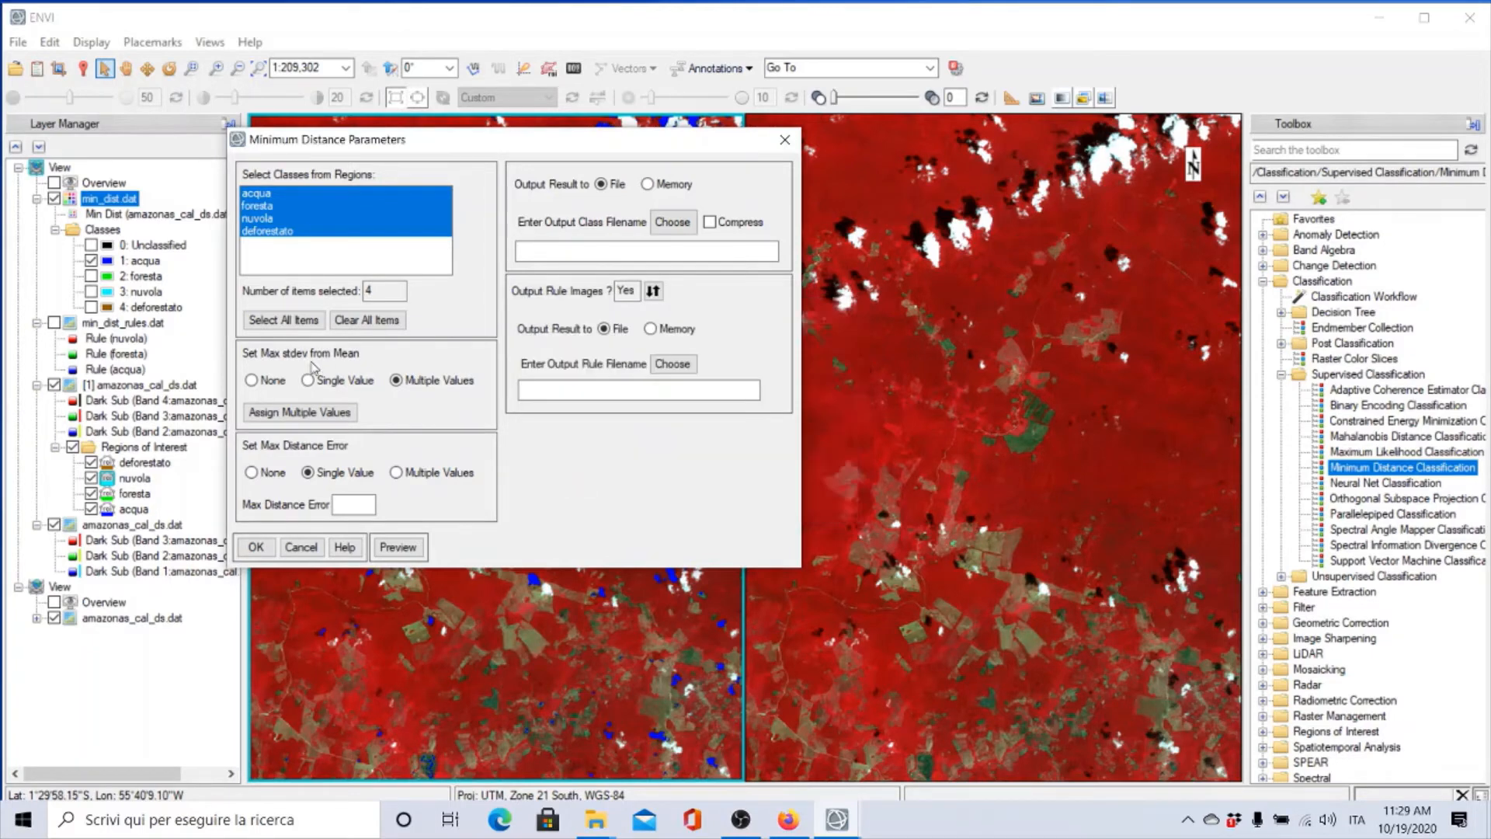
pyautogui.click(308, 380)
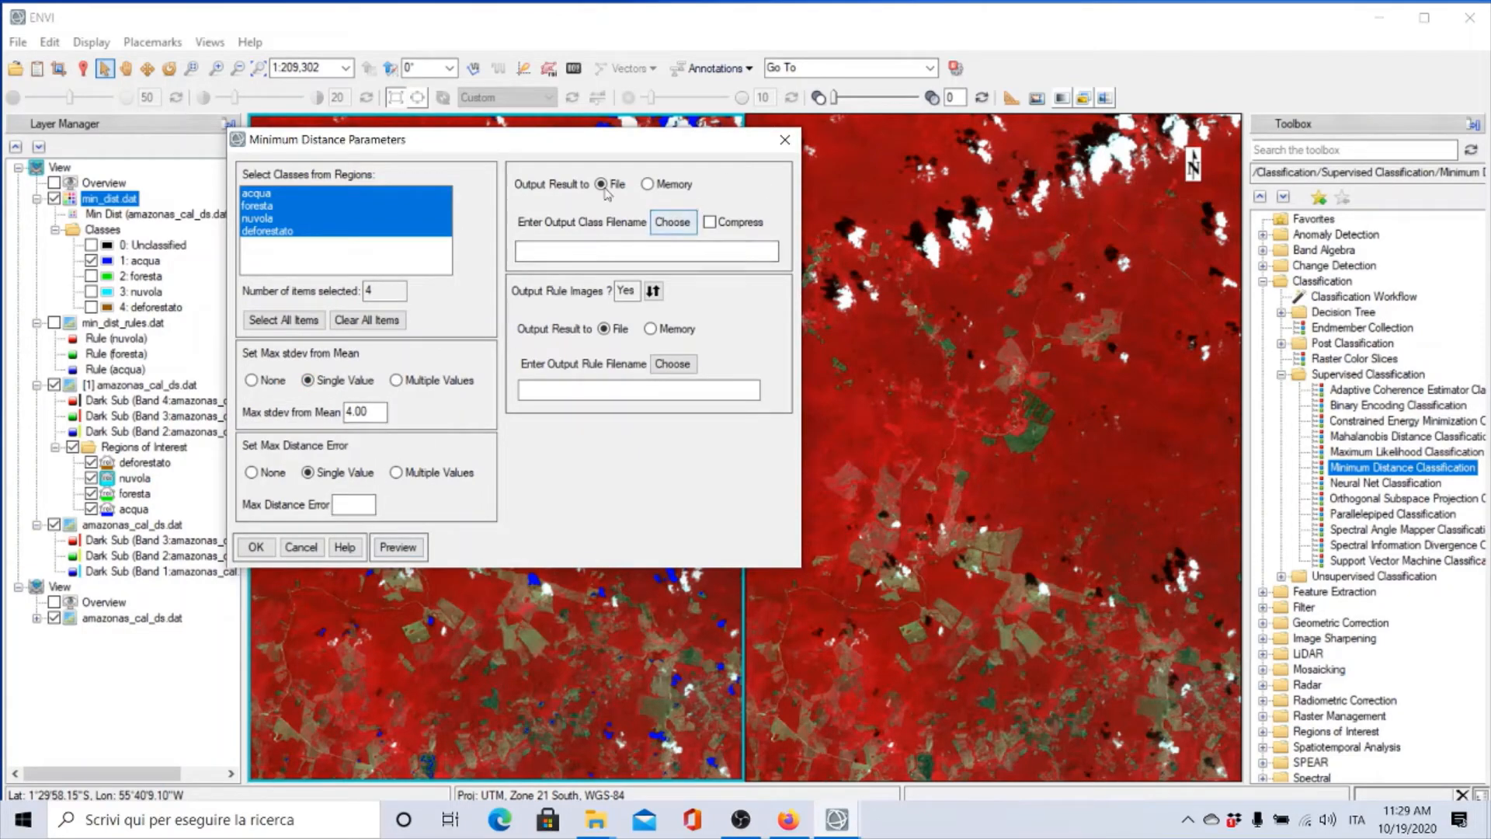
# Step: Run the classification without rule images, saving the class output as min_dist1.dat in the Download folder
pyautogui.click(671, 223)
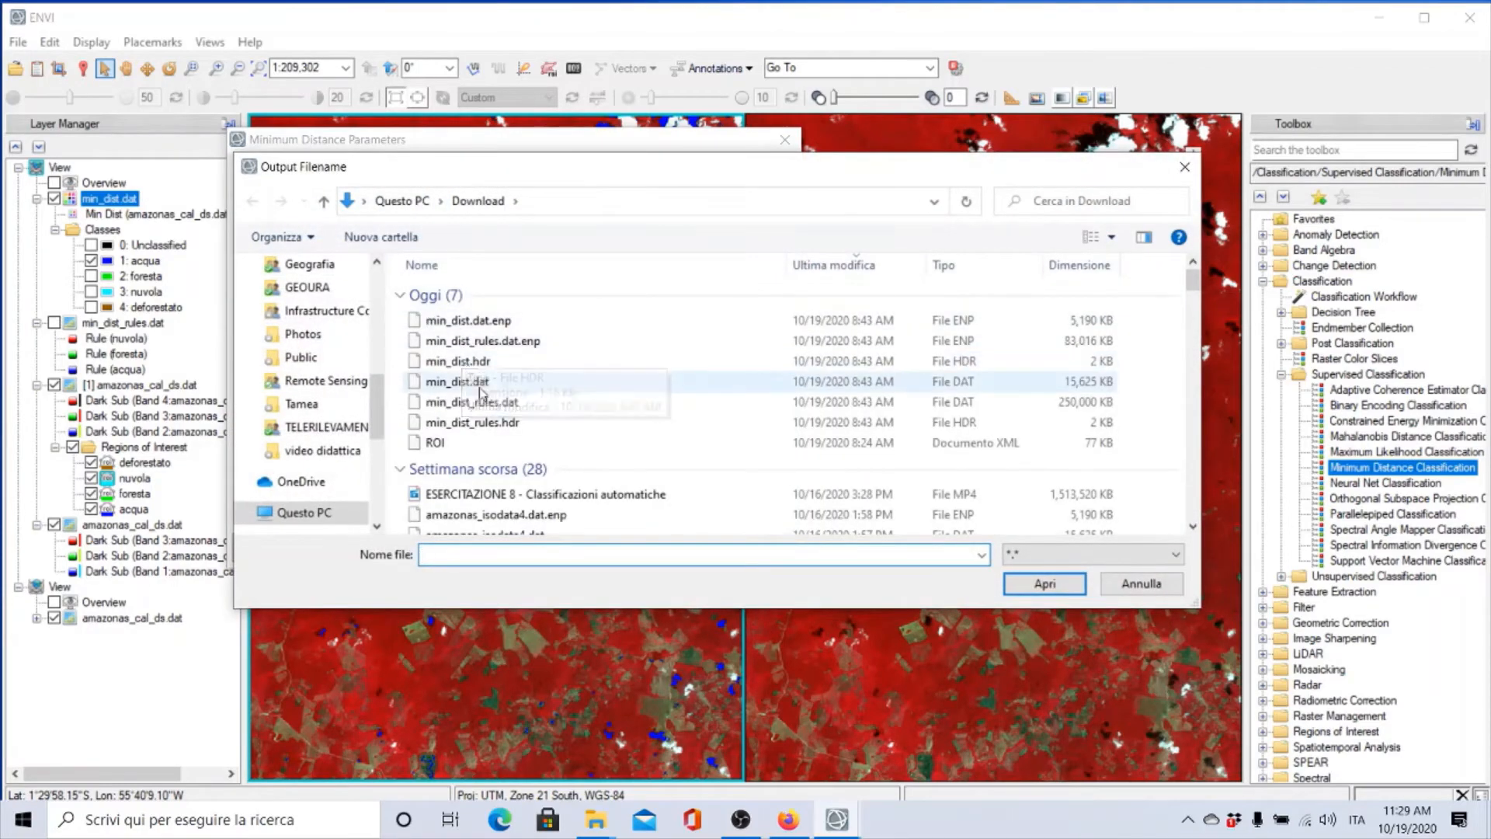
pyautogui.click(459, 382)
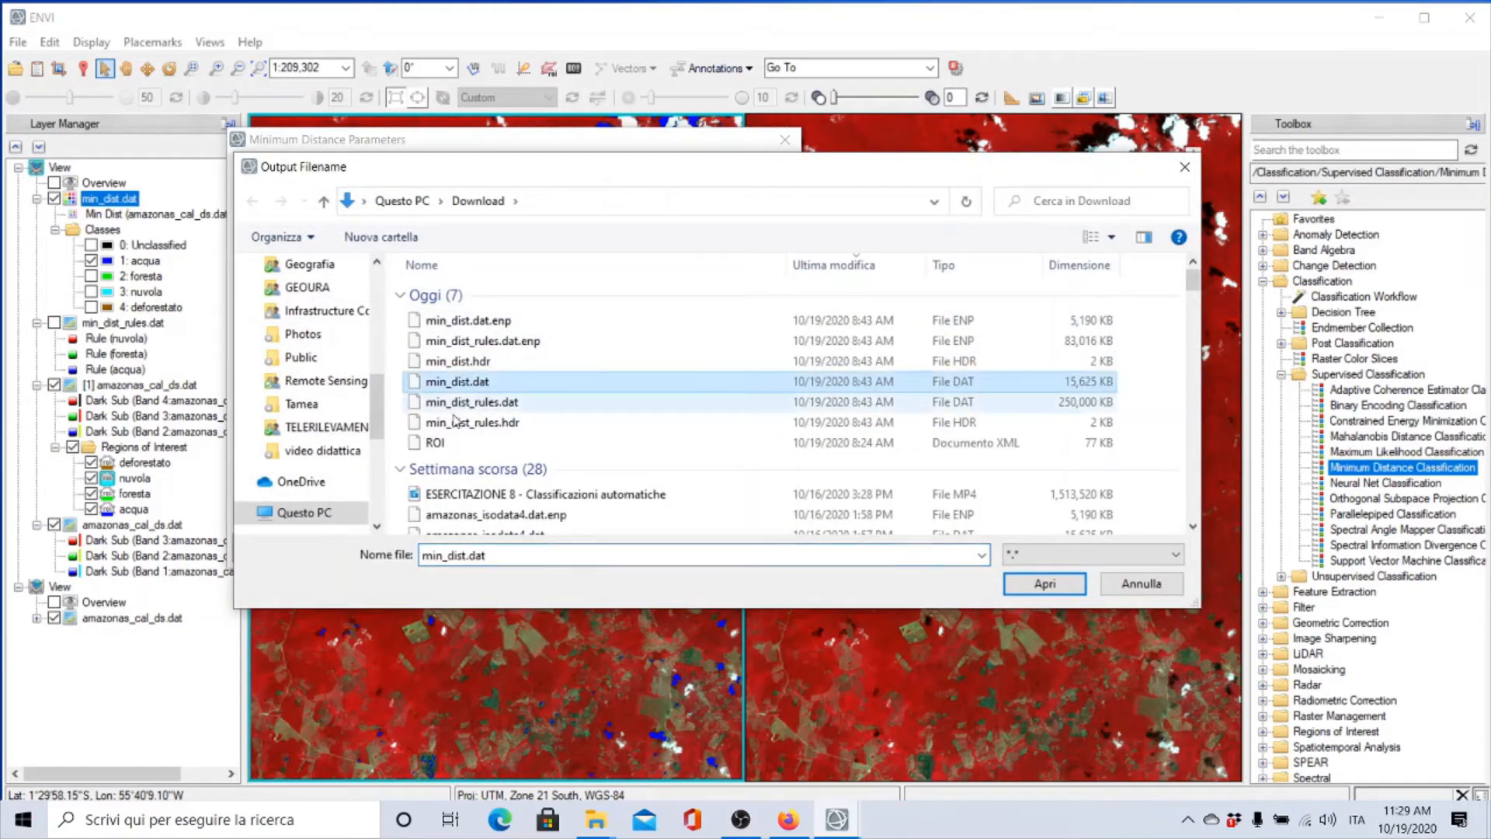
pyautogui.click(464, 558)
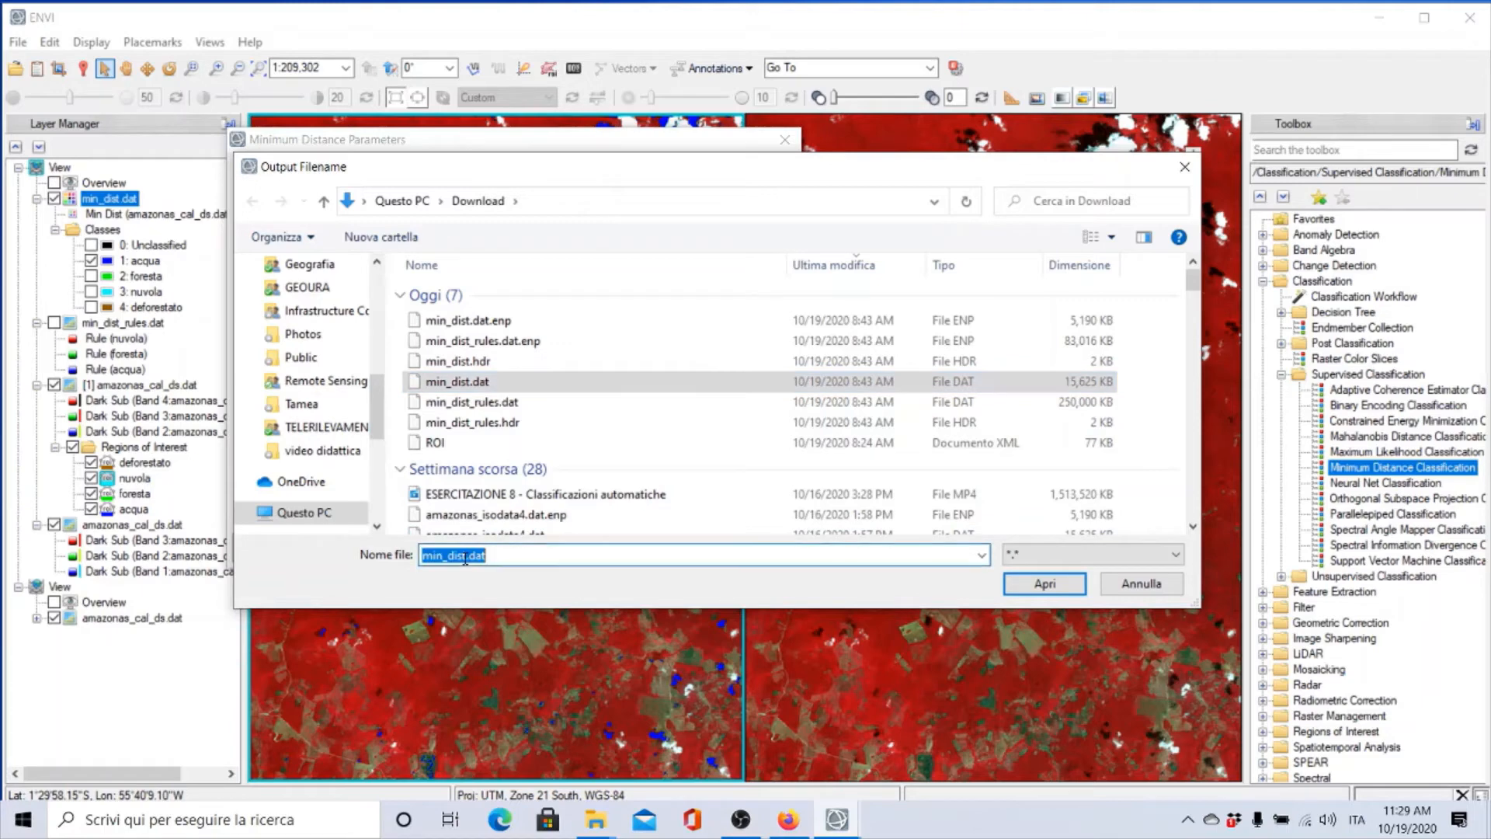
pyautogui.click(464, 558)
pyautogui.write('1')
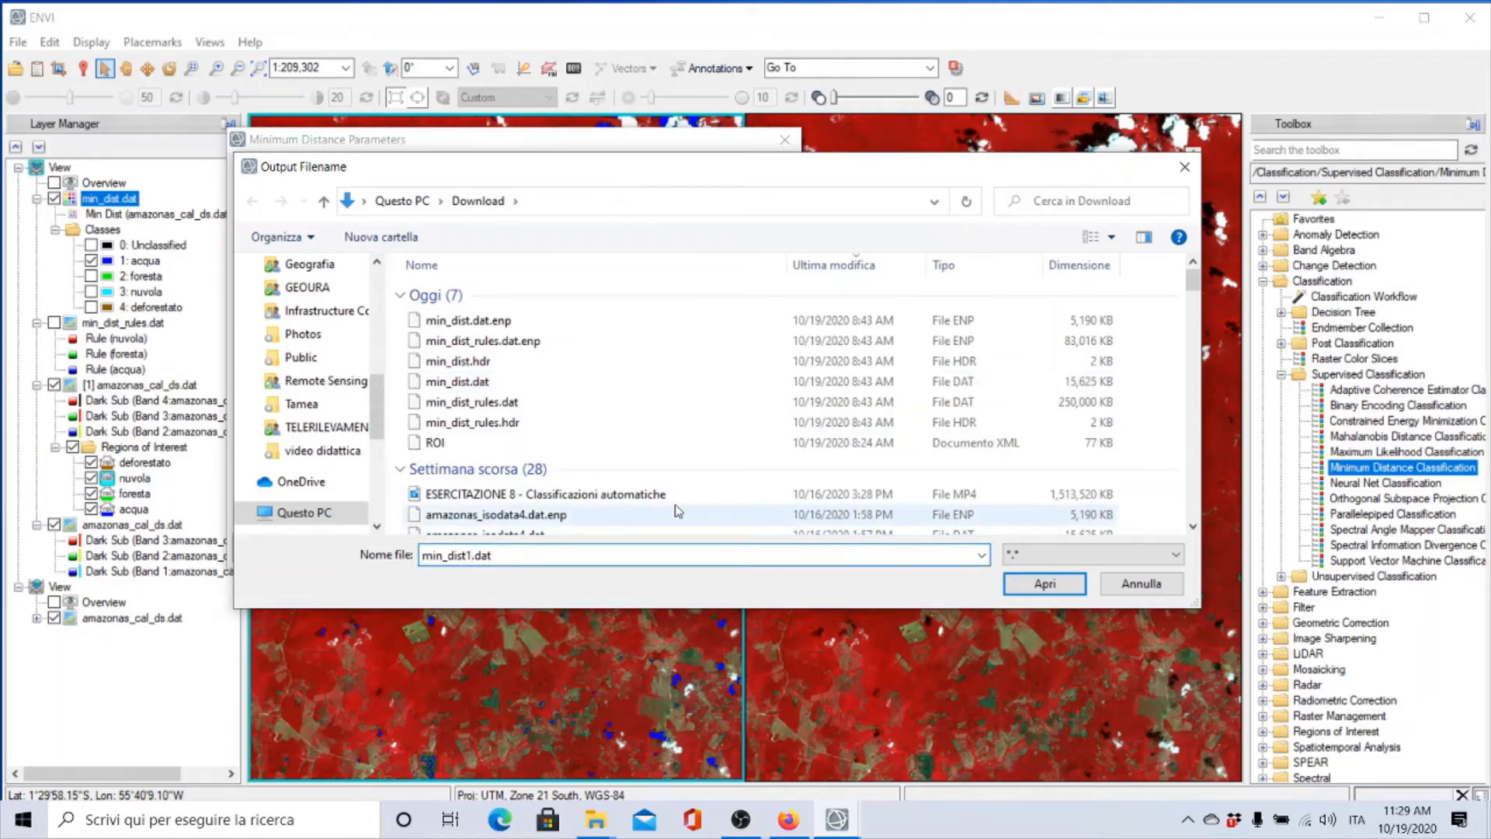
pyautogui.click(1066, 588)
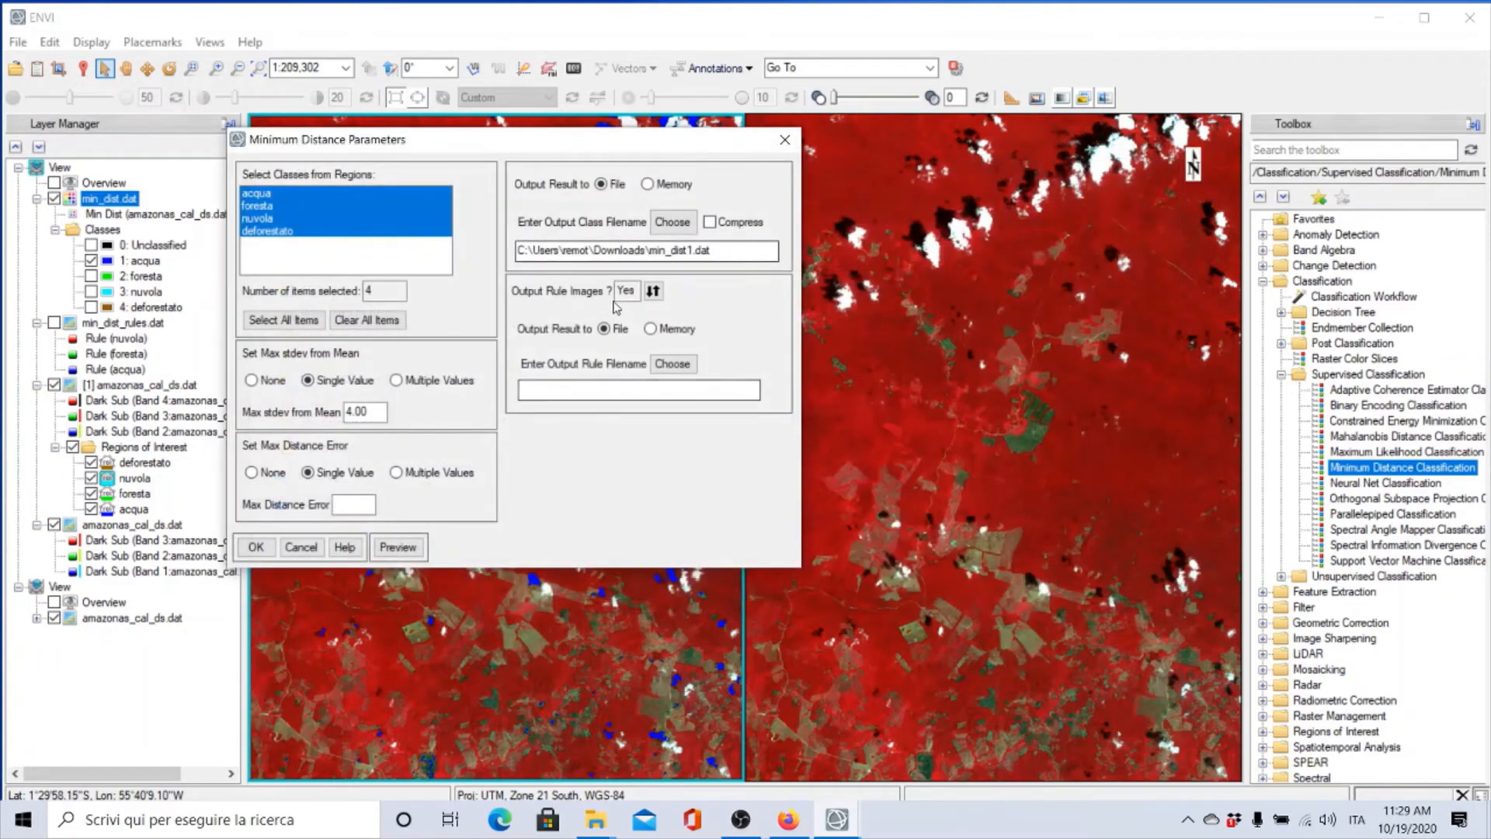
pyautogui.click(654, 293)
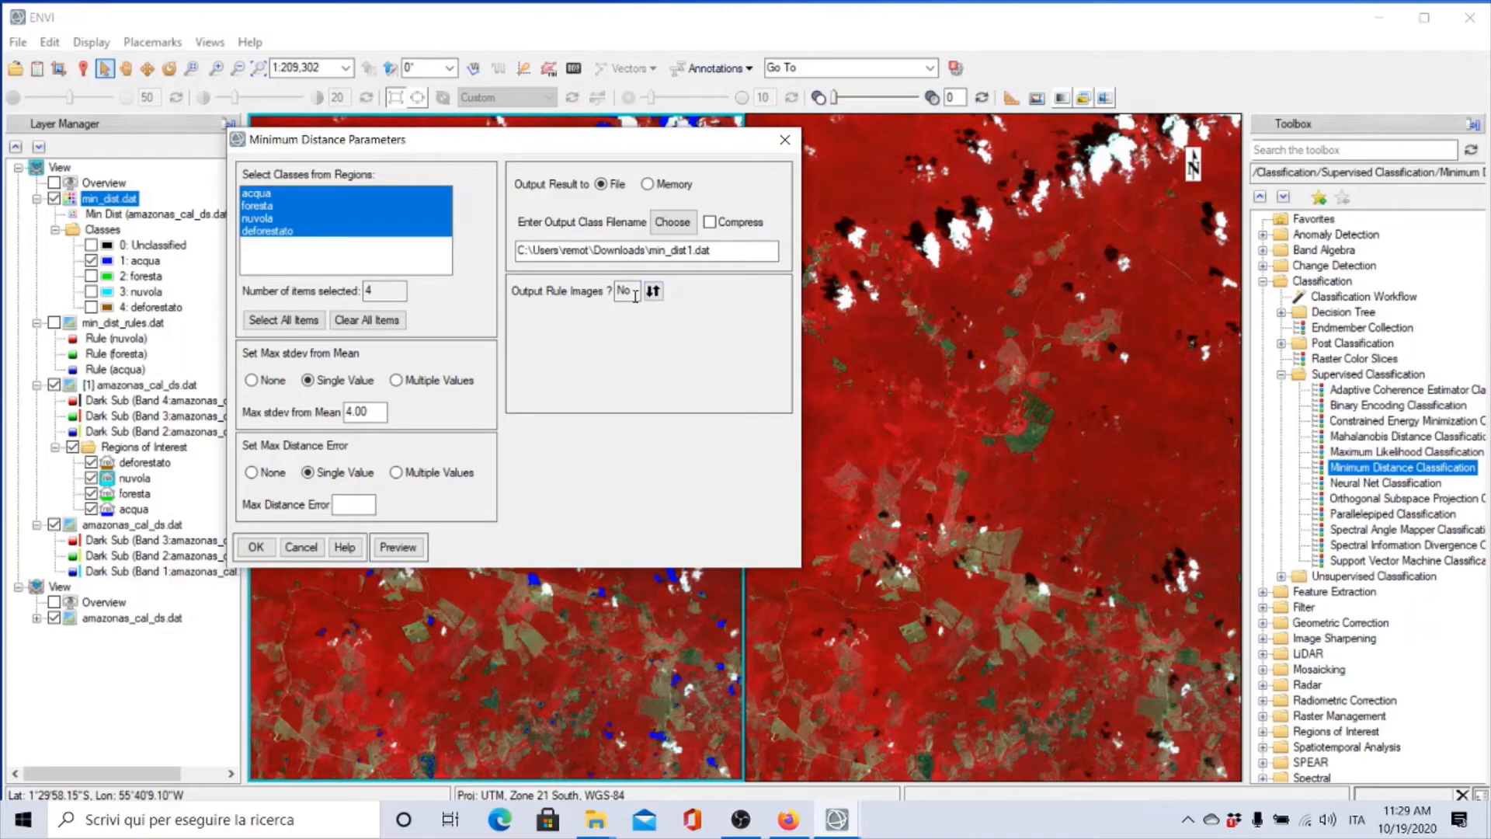
pyautogui.click(256, 547)
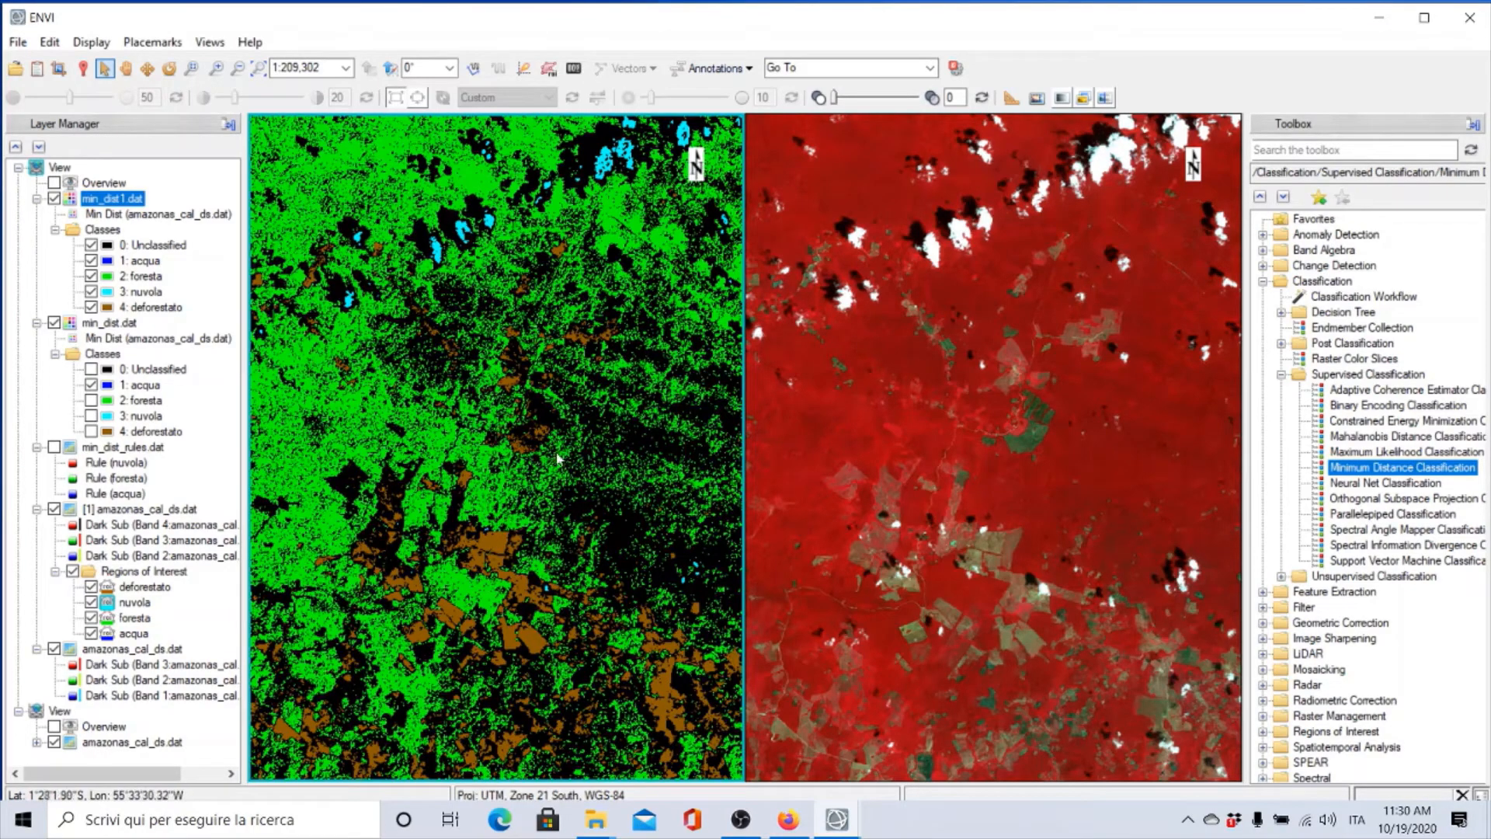
# Step: Compare the min_dist1.dat classification with the false-colour image across the whole scene and around the clouds and their shadows
pyautogui.scroll(-1, 540, 544)
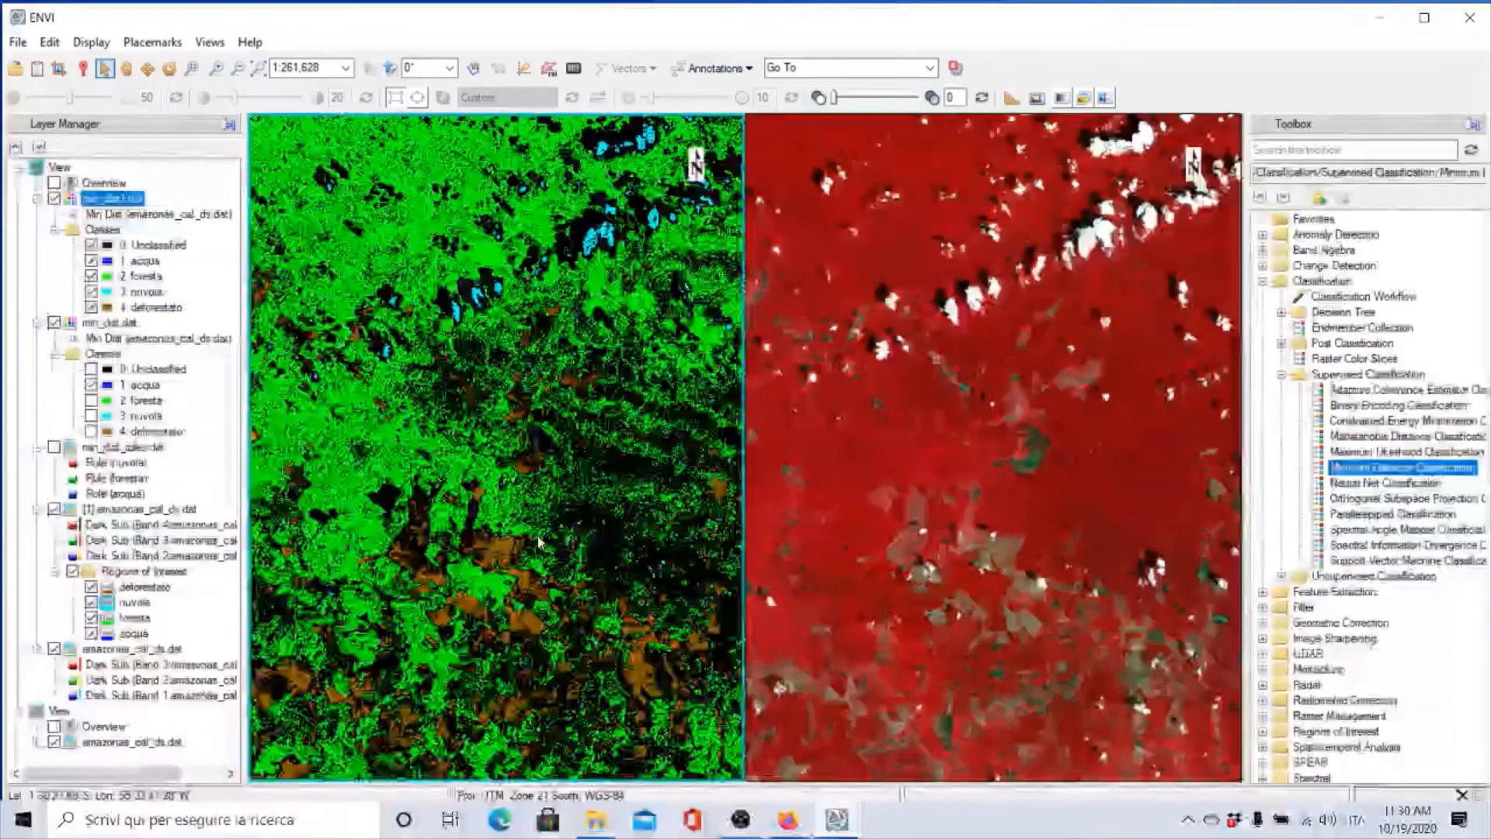
pyautogui.scroll(-2, 540, 544)
pyautogui.scroll(-1, 540, 543)
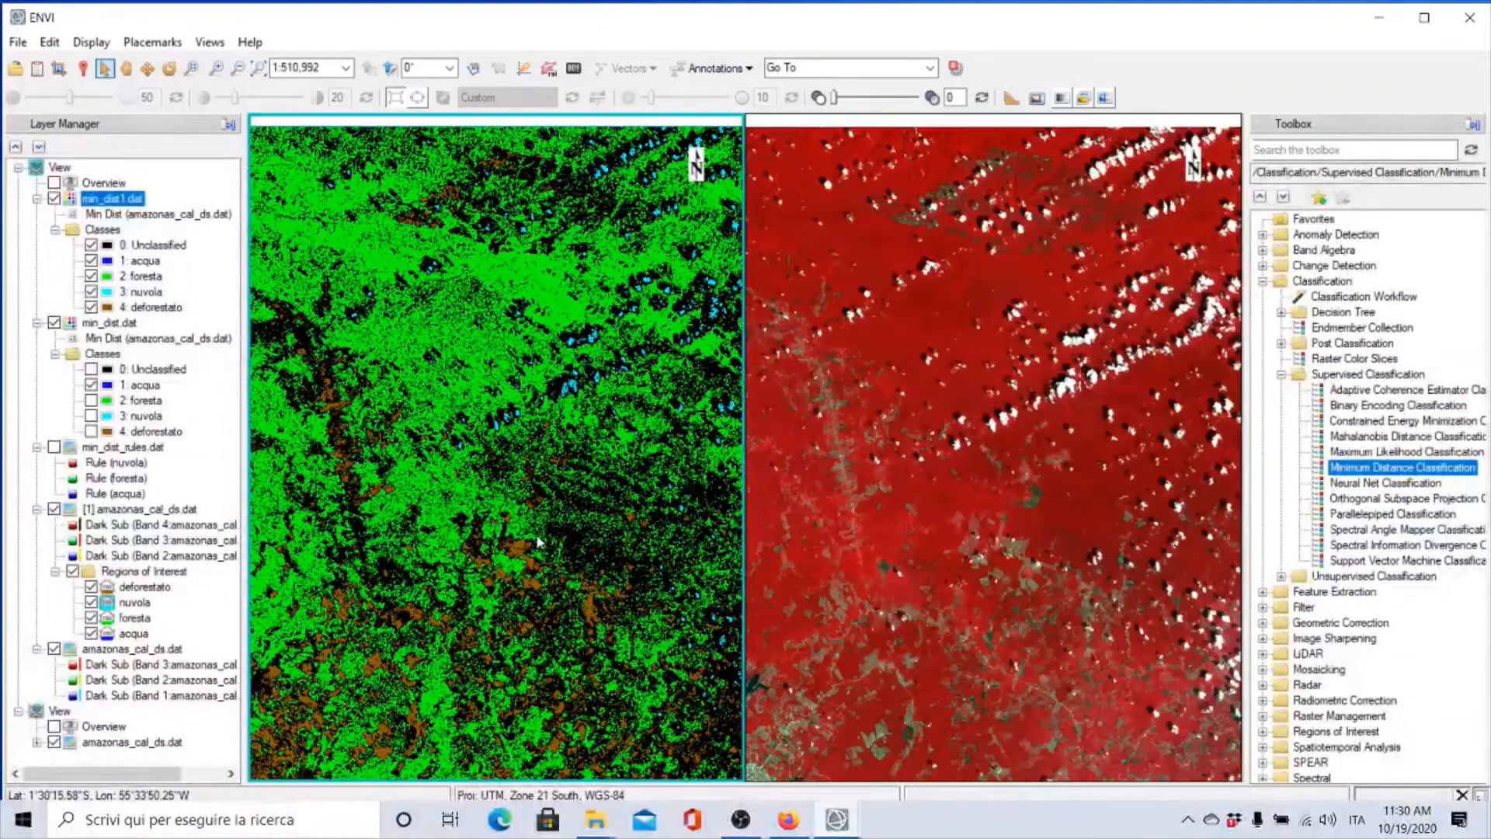
pyautogui.scroll(-3, 539, 536)
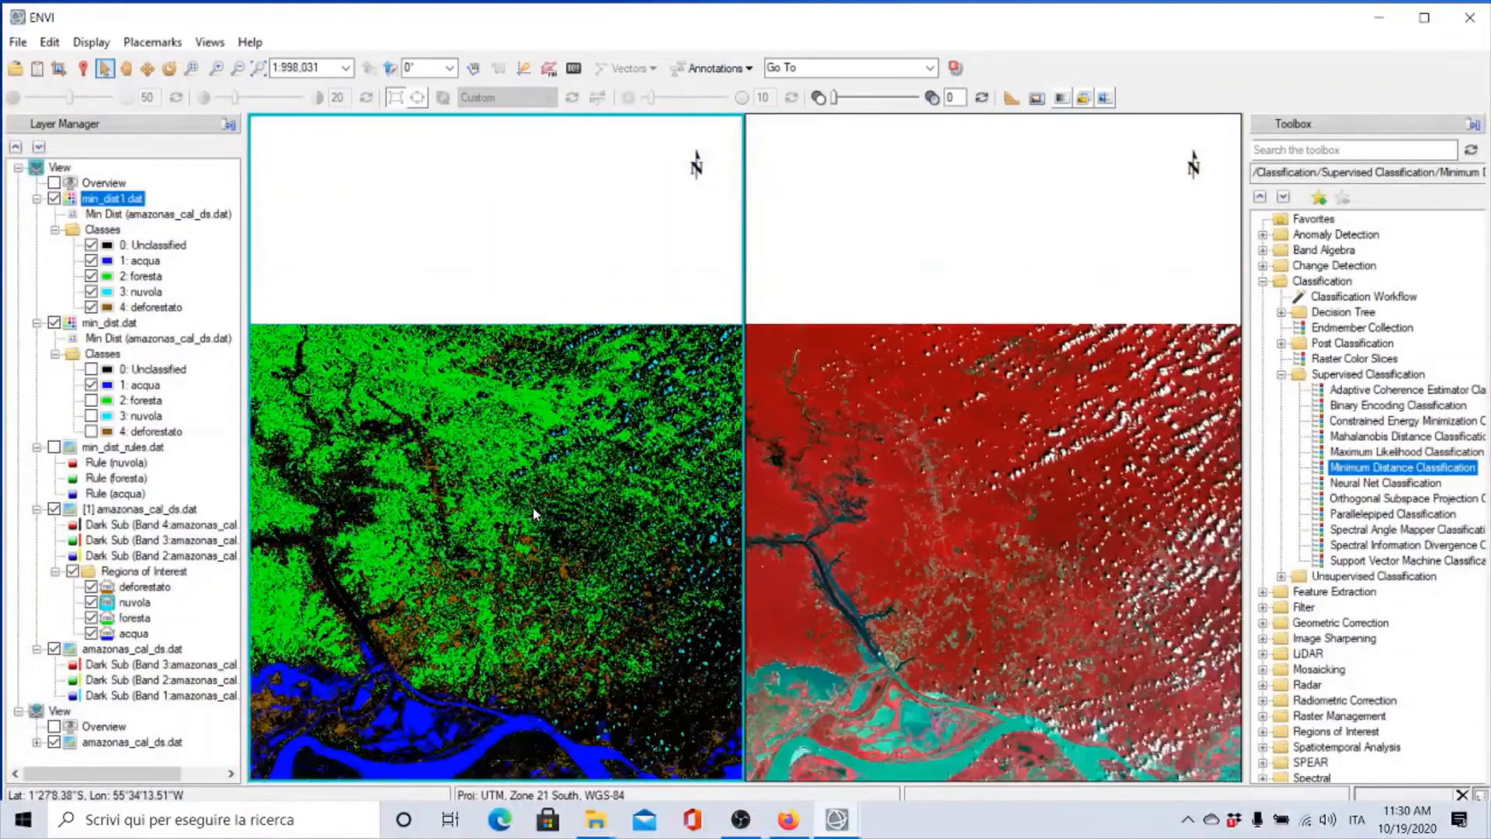
pyautogui.scroll(-1, 535, 512)
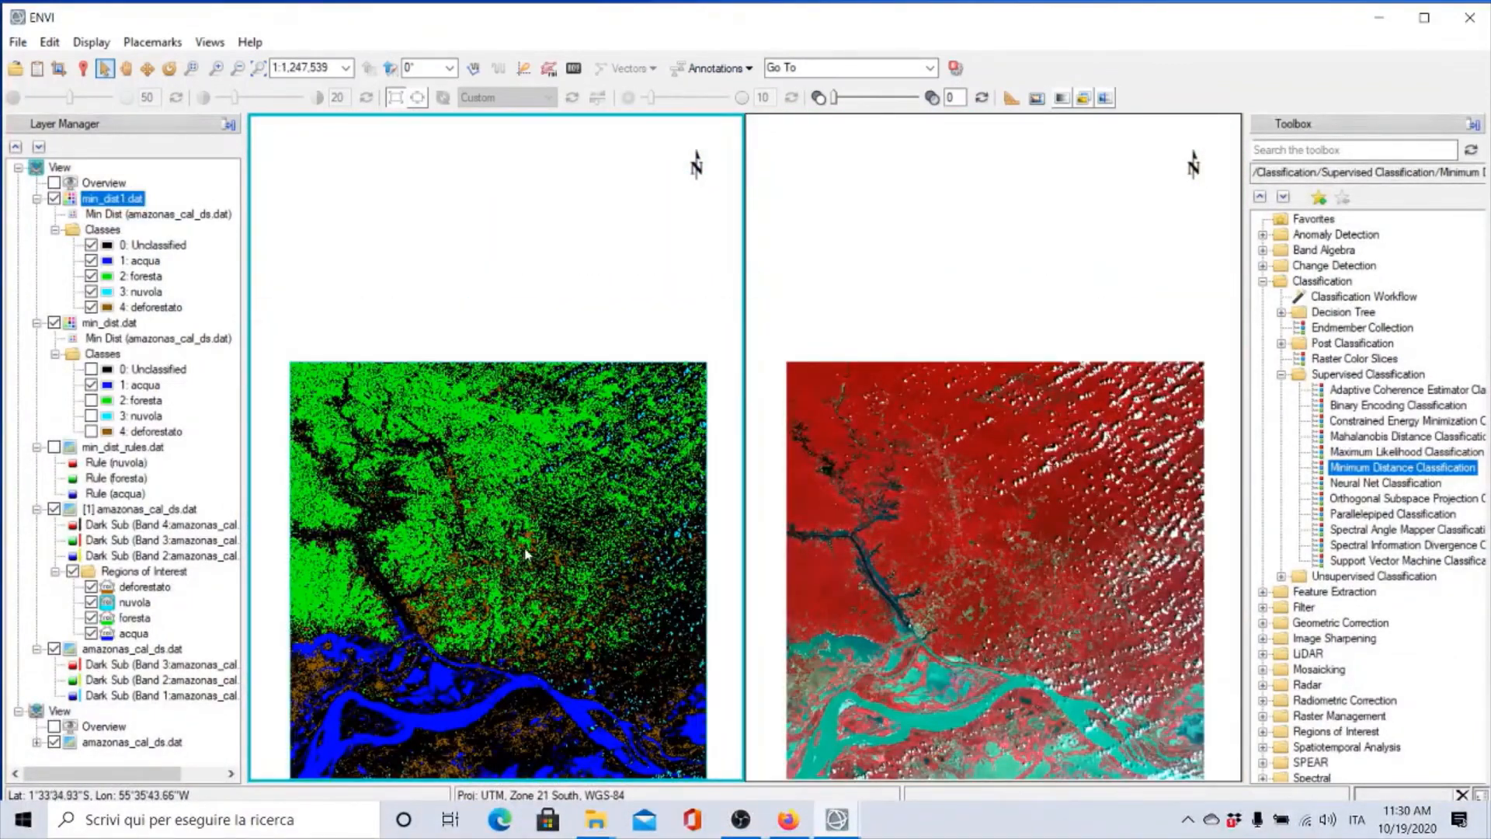
pyautogui.click(126, 69)
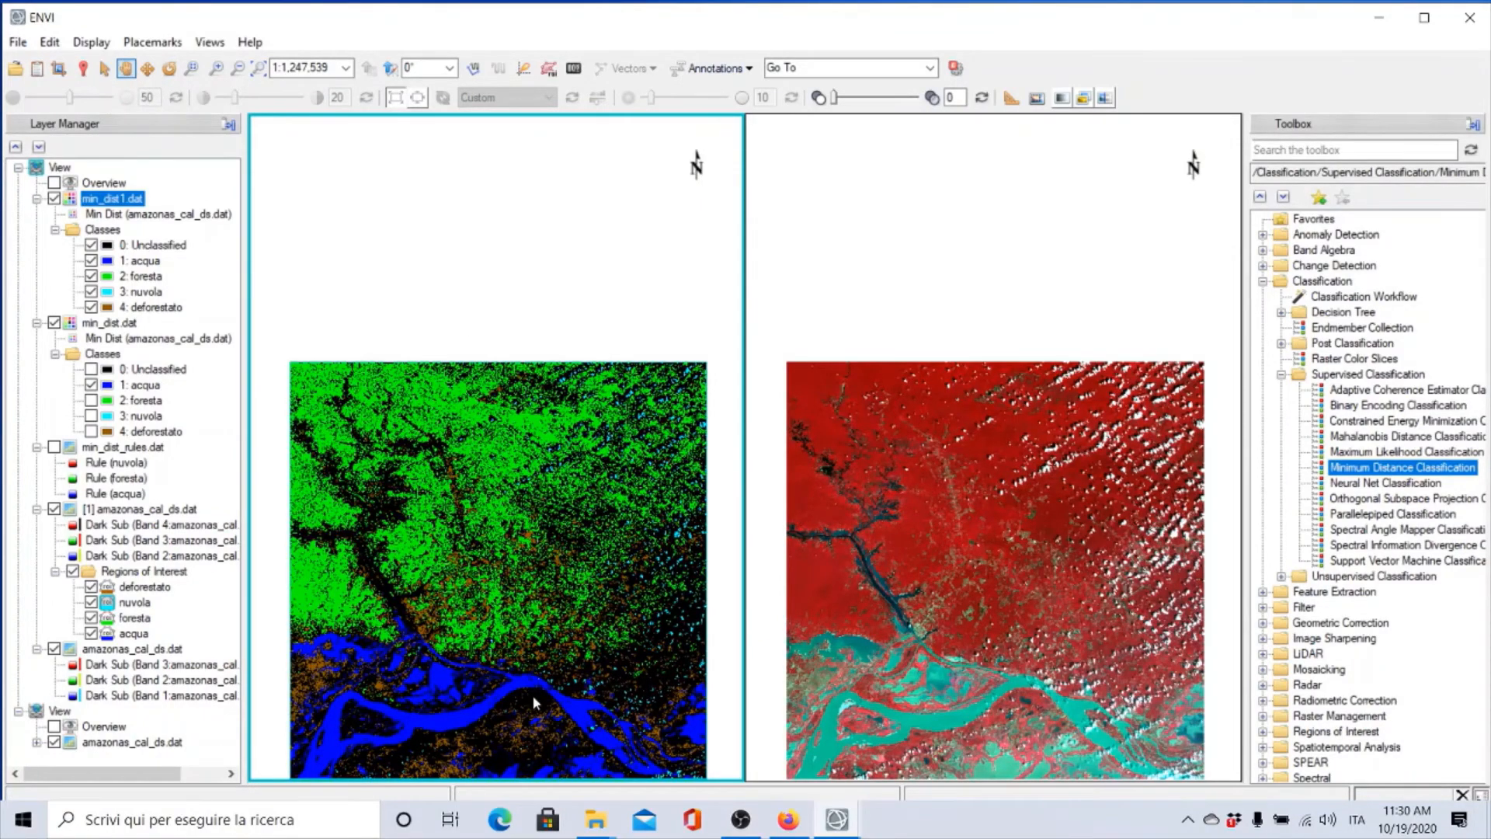
pyautogui.moveTo(534, 702); pyautogui.dragTo(603, 659)
pyautogui.scroll(-2, 521, 516)
pyautogui.scroll(4, 521, 517)
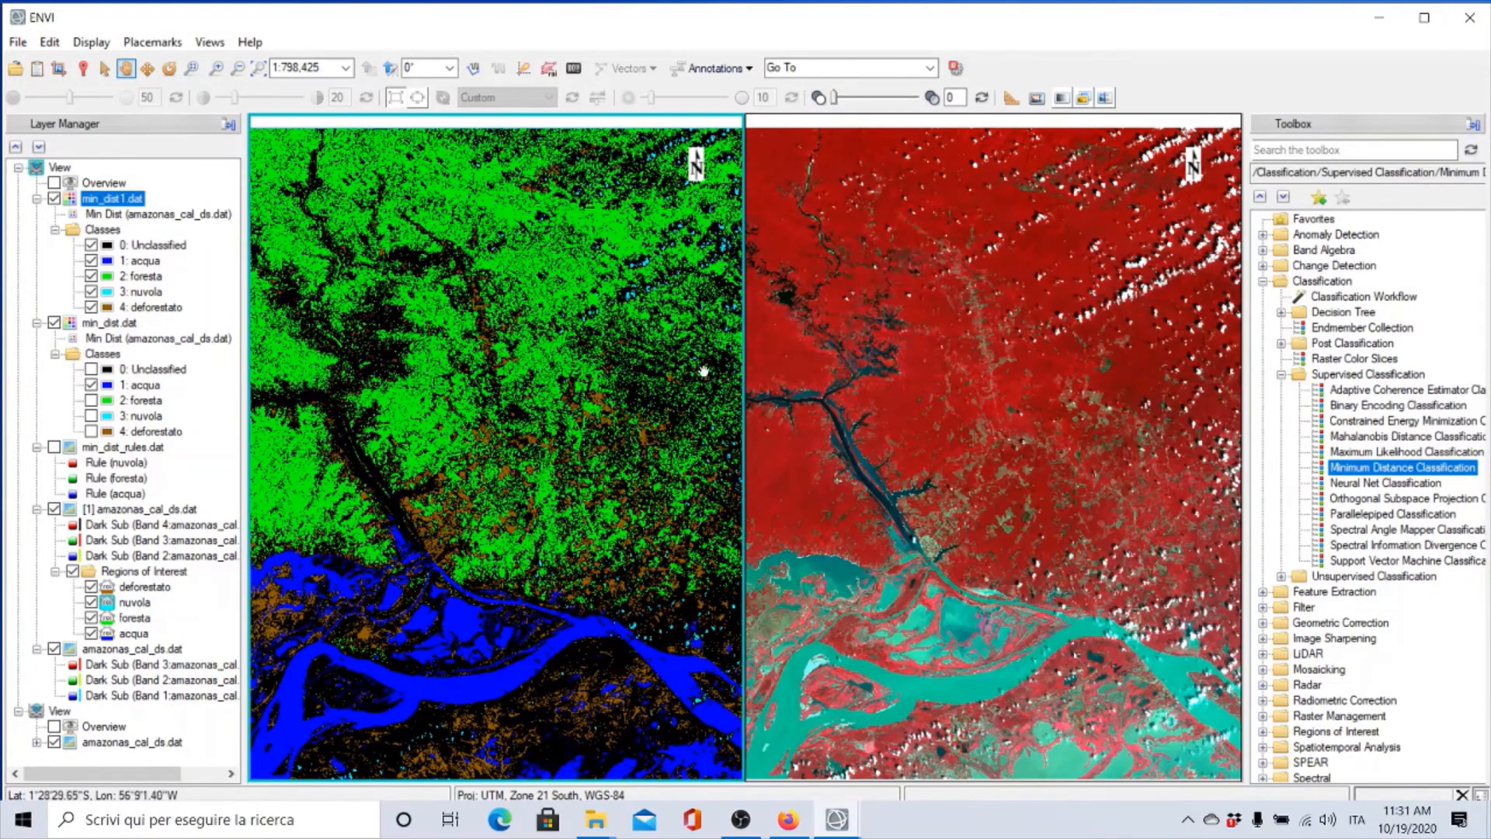
pyautogui.scroll(5, 638, 292)
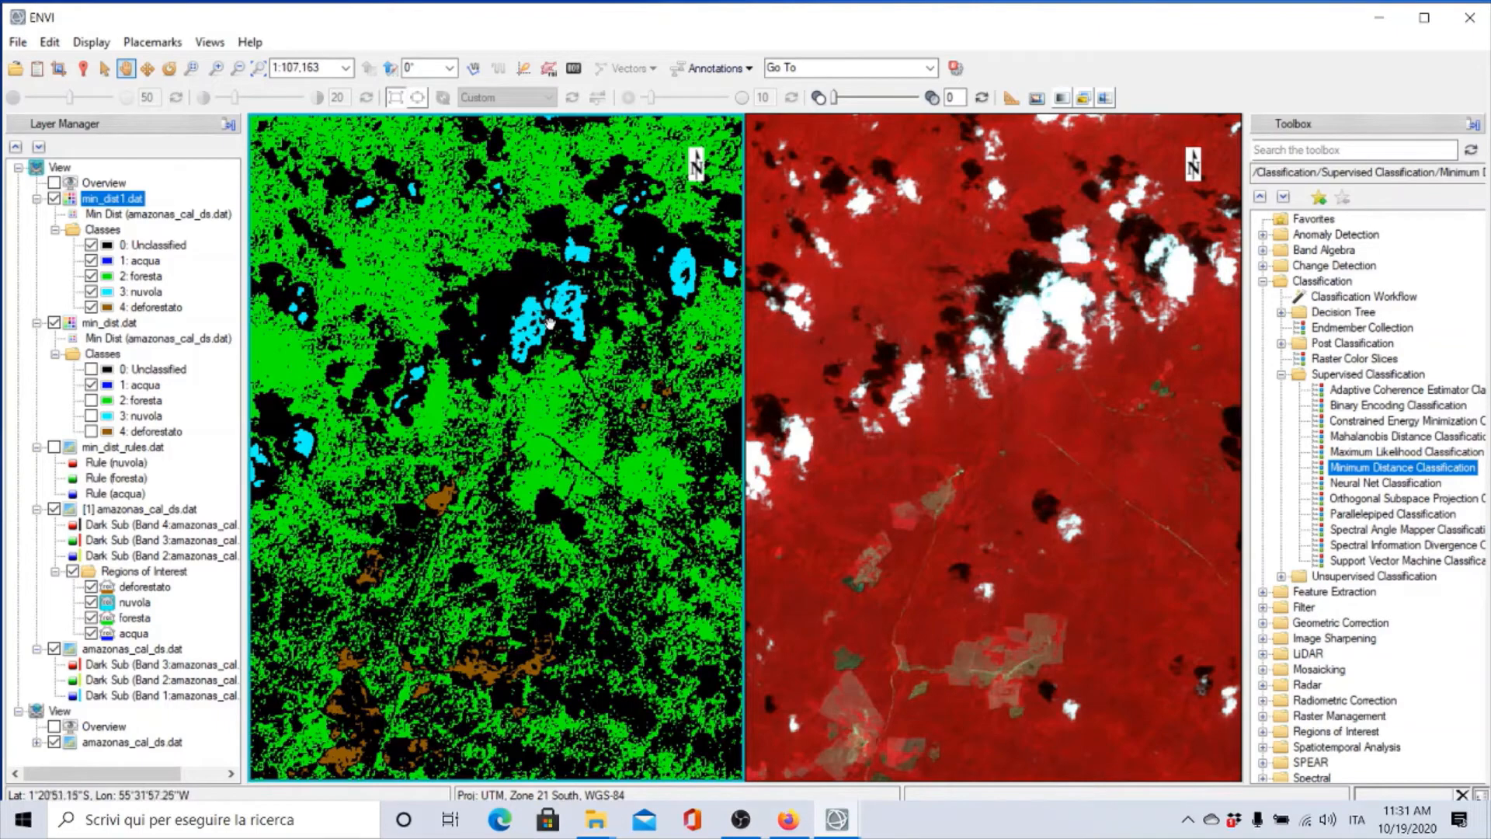
pyautogui.moveTo(522, 328); pyautogui.dragTo(522, 400)
pyautogui.scroll(3, 522, 398)
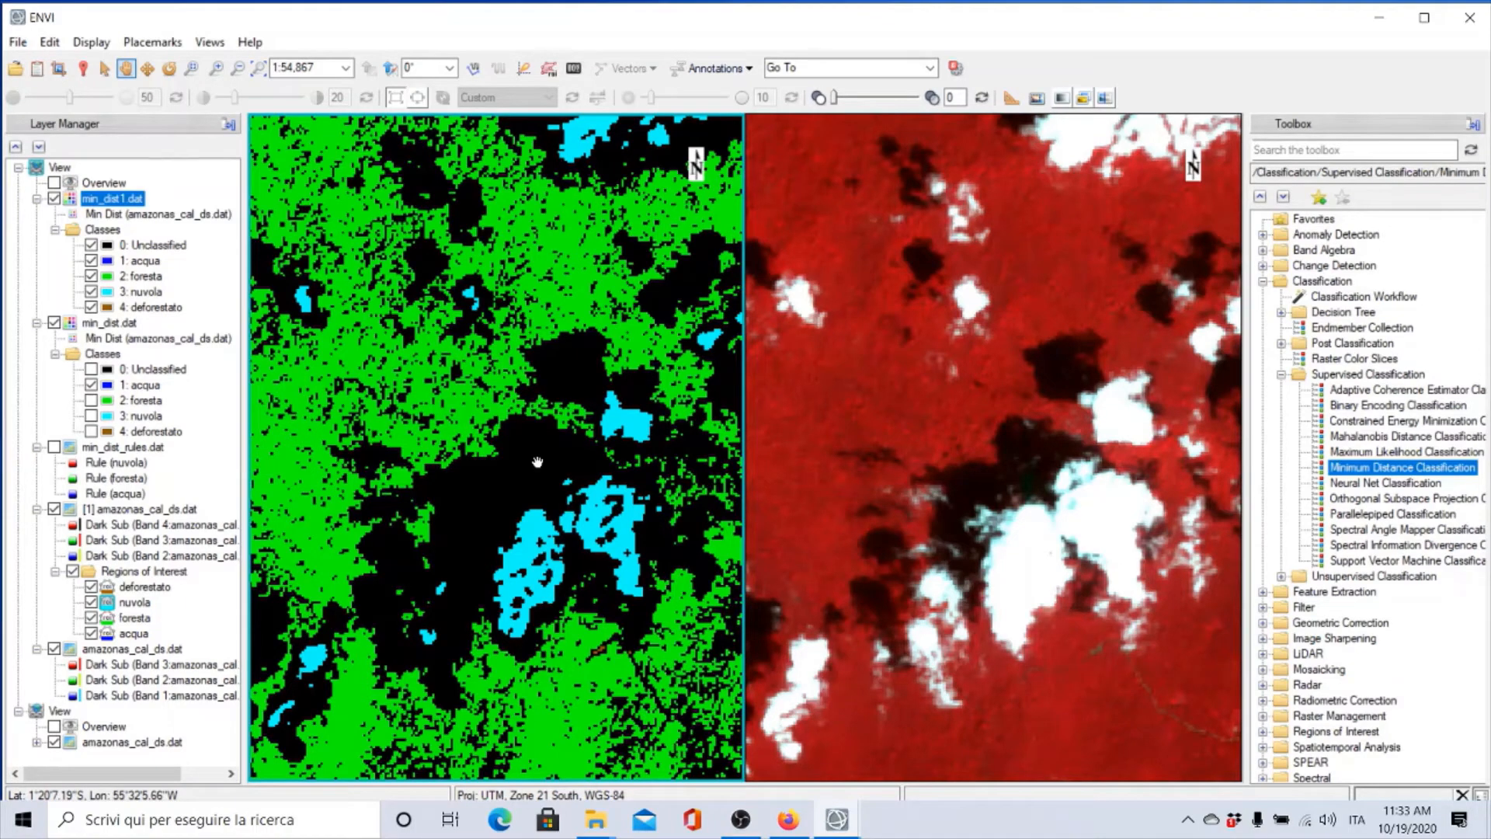
# Step: Examine how the river water and the cloud shadows over it are classified compared with the false-colour image
pyautogui.scroll(-8, 581, 449)
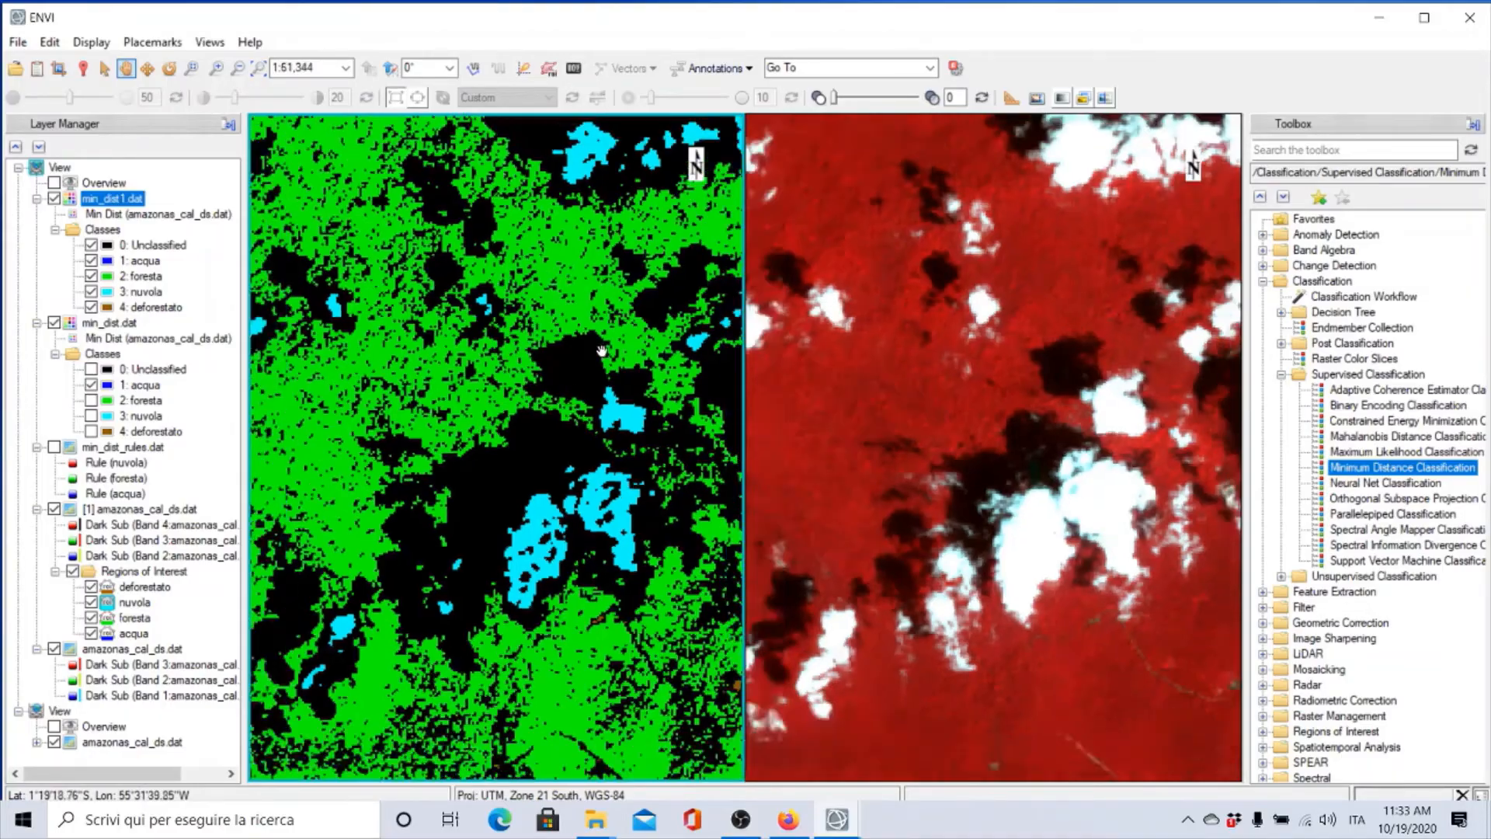
pyautogui.scroll(-3, 581, 449)
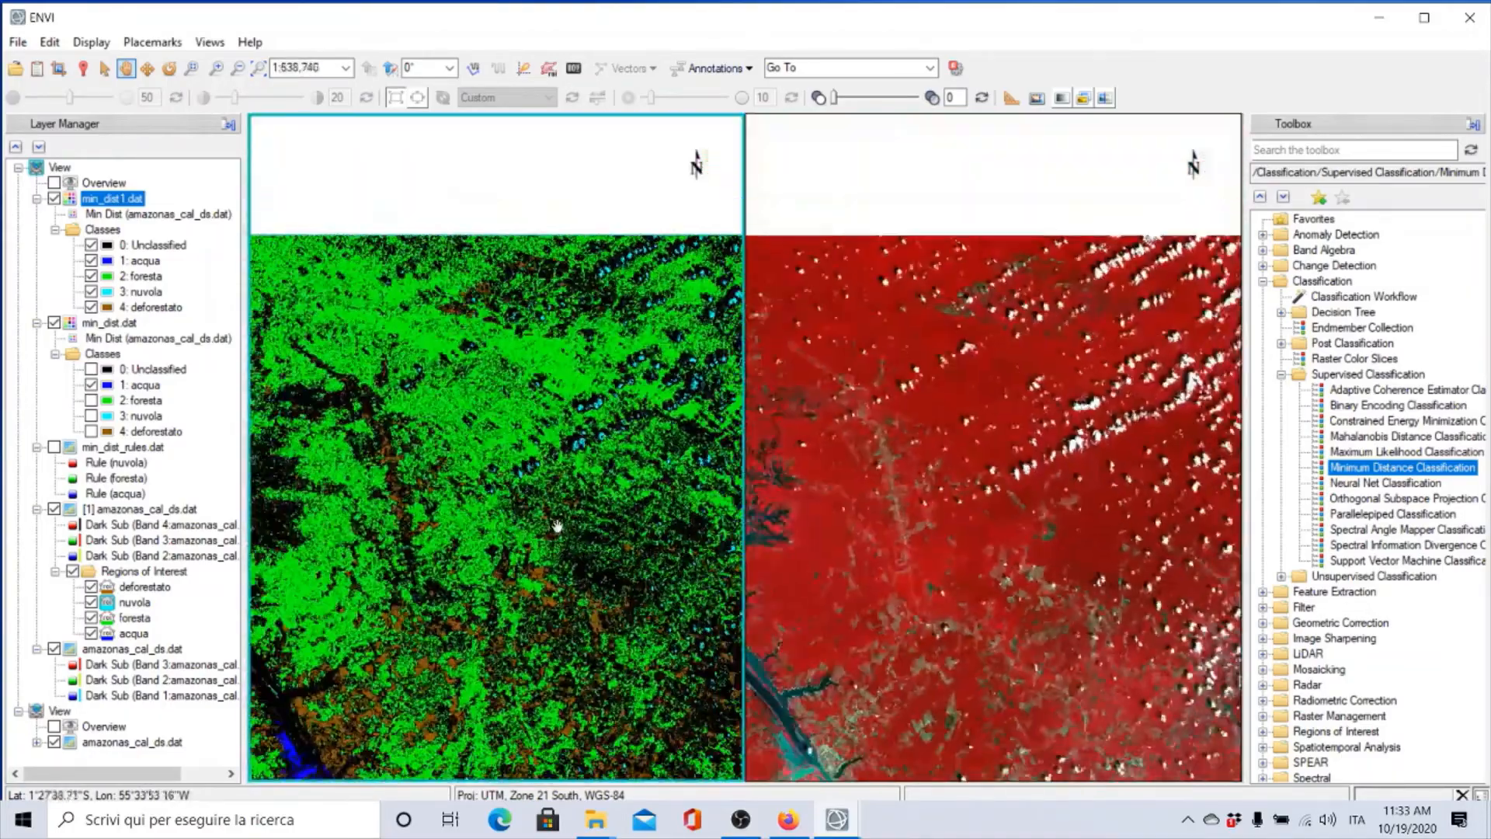
pyautogui.moveTo(581, 449); pyautogui.dragTo(480, 253)
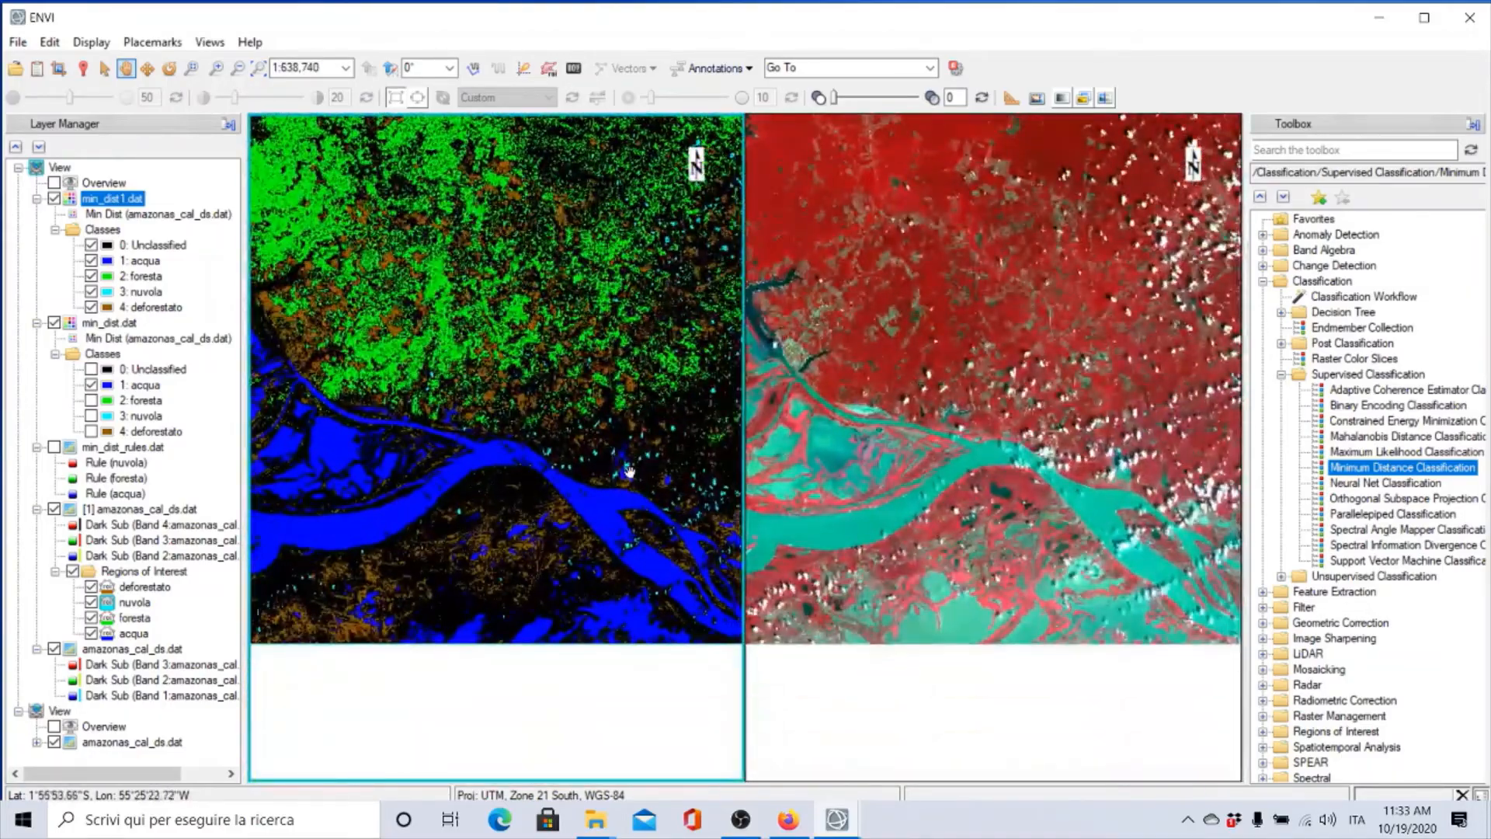
pyautogui.scroll(5, 598, 470)
pyautogui.scroll(3, 598, 471)
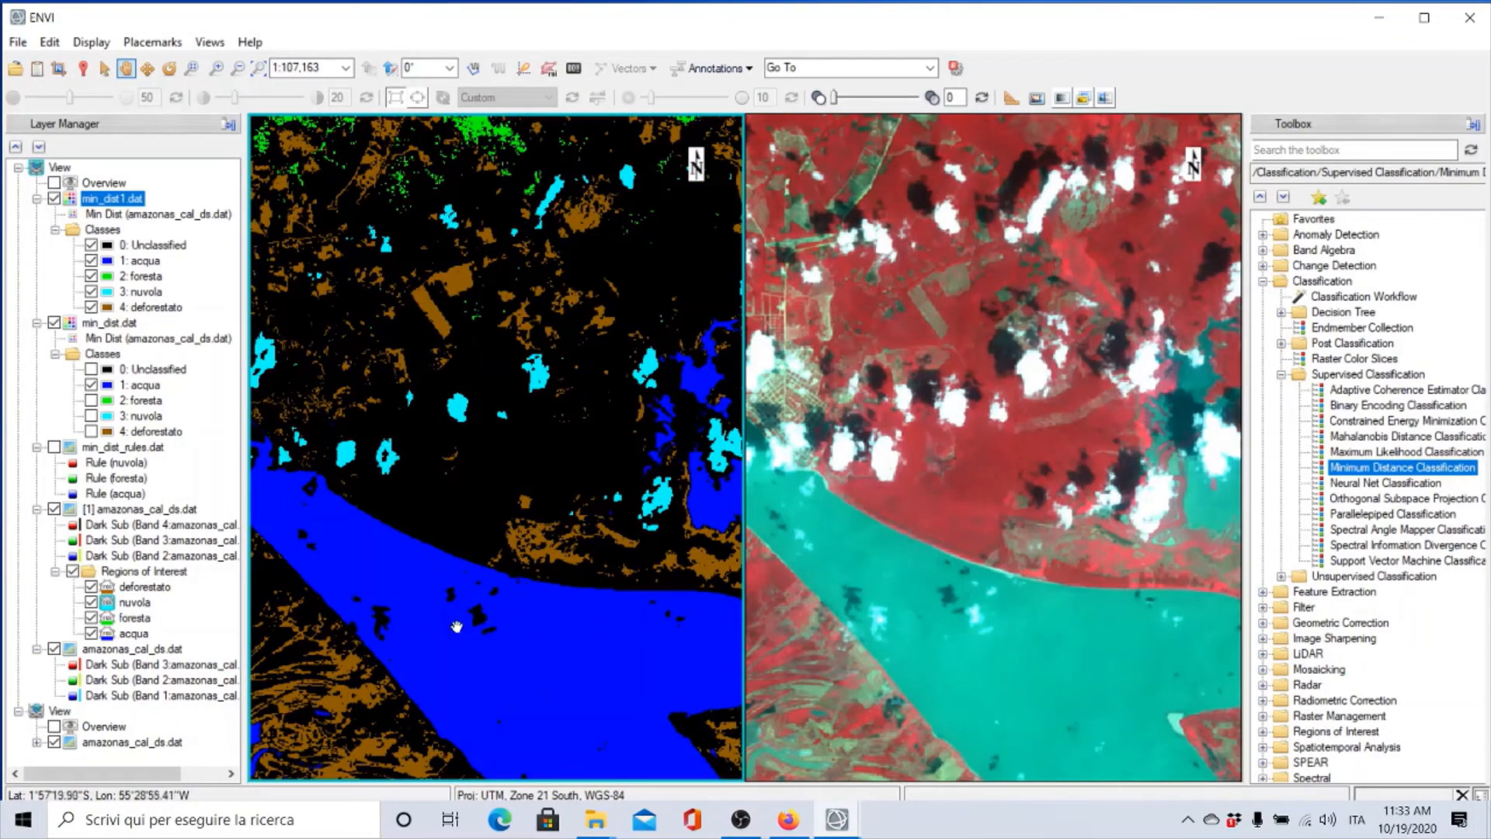
pyautogui.scroll(3, 933, 609)
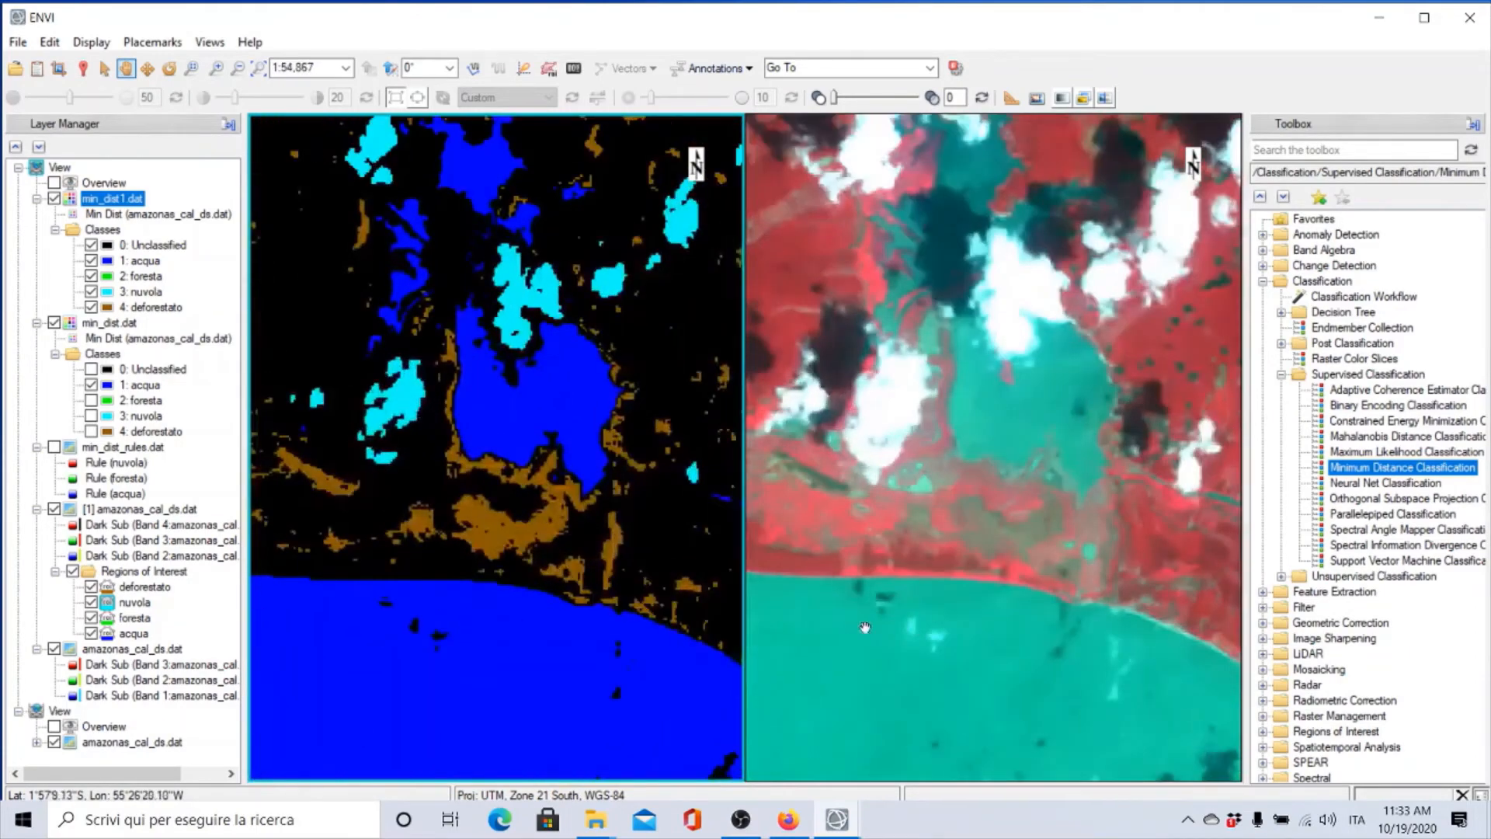
pyautogui.click(1002, 582)
pyautogui.scroll(5, 993, 583)
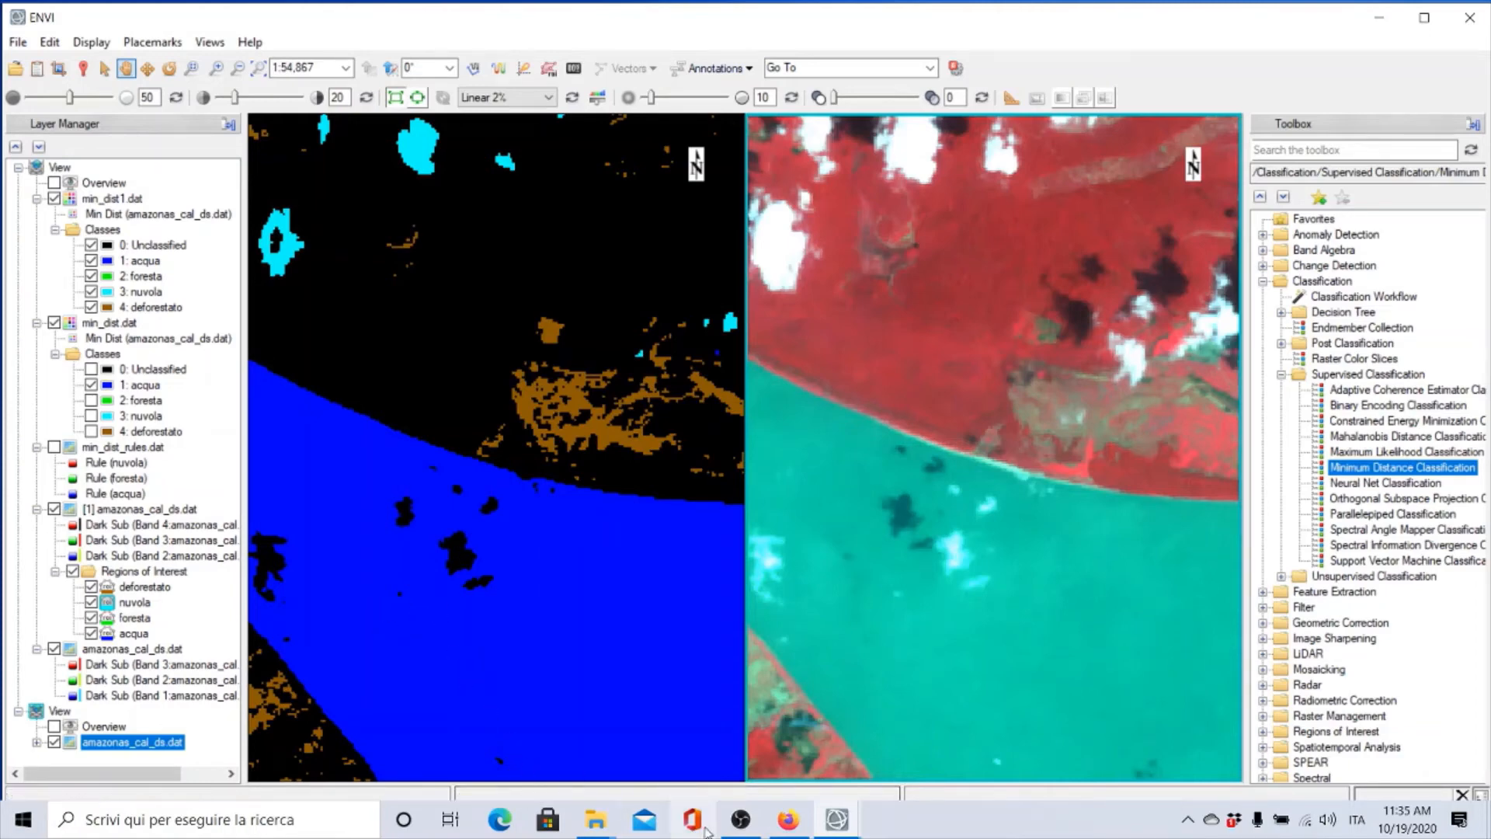
# Step: Start a Parallelepiped Classification using amazonas_cal_ds.dat as input, with the full scene and all six bands
pyautogui.moveTo(735, 830)
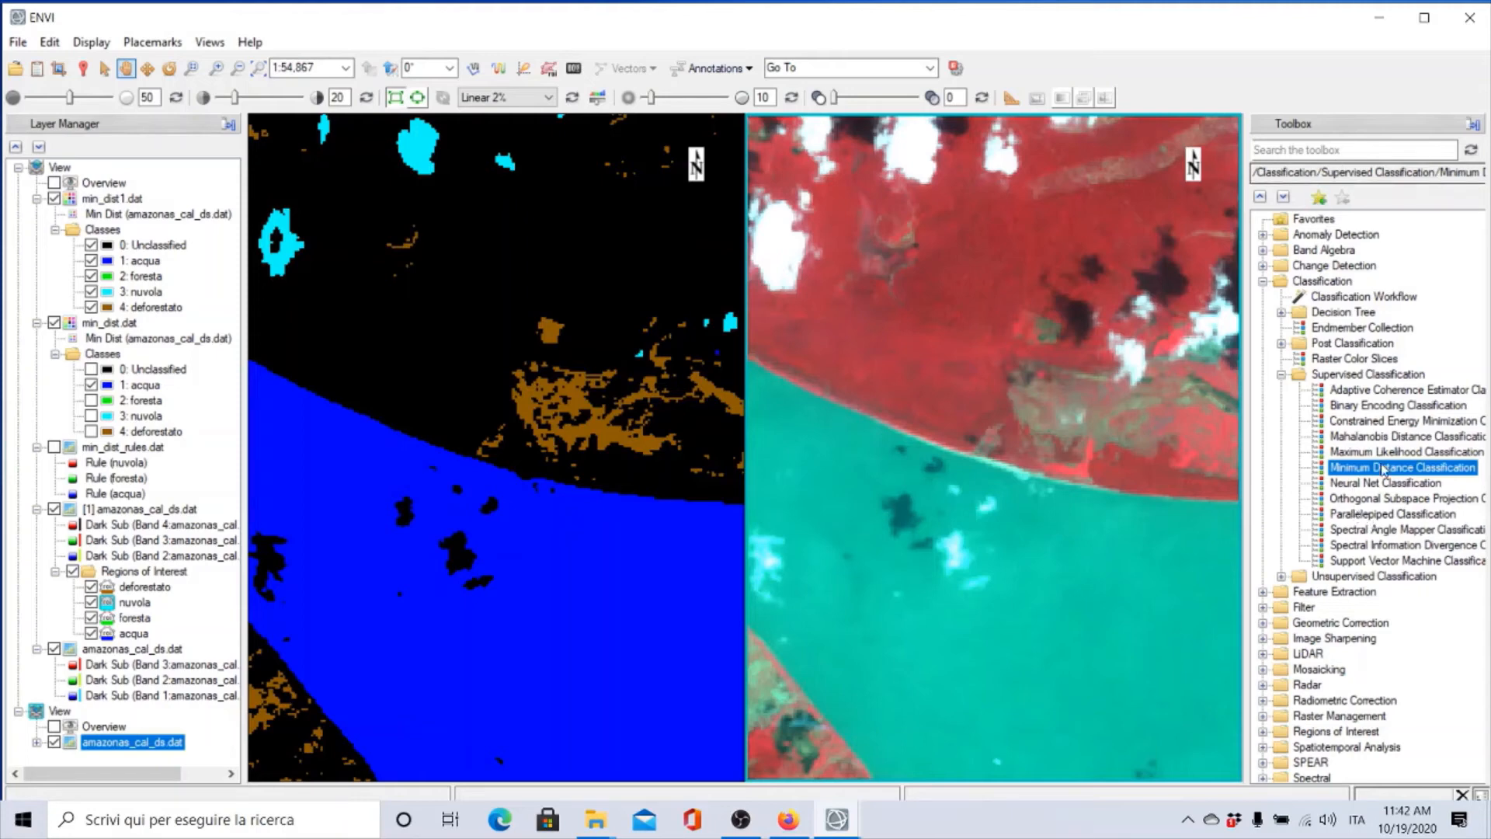
pyautogui.doubleClick(1376, 516)
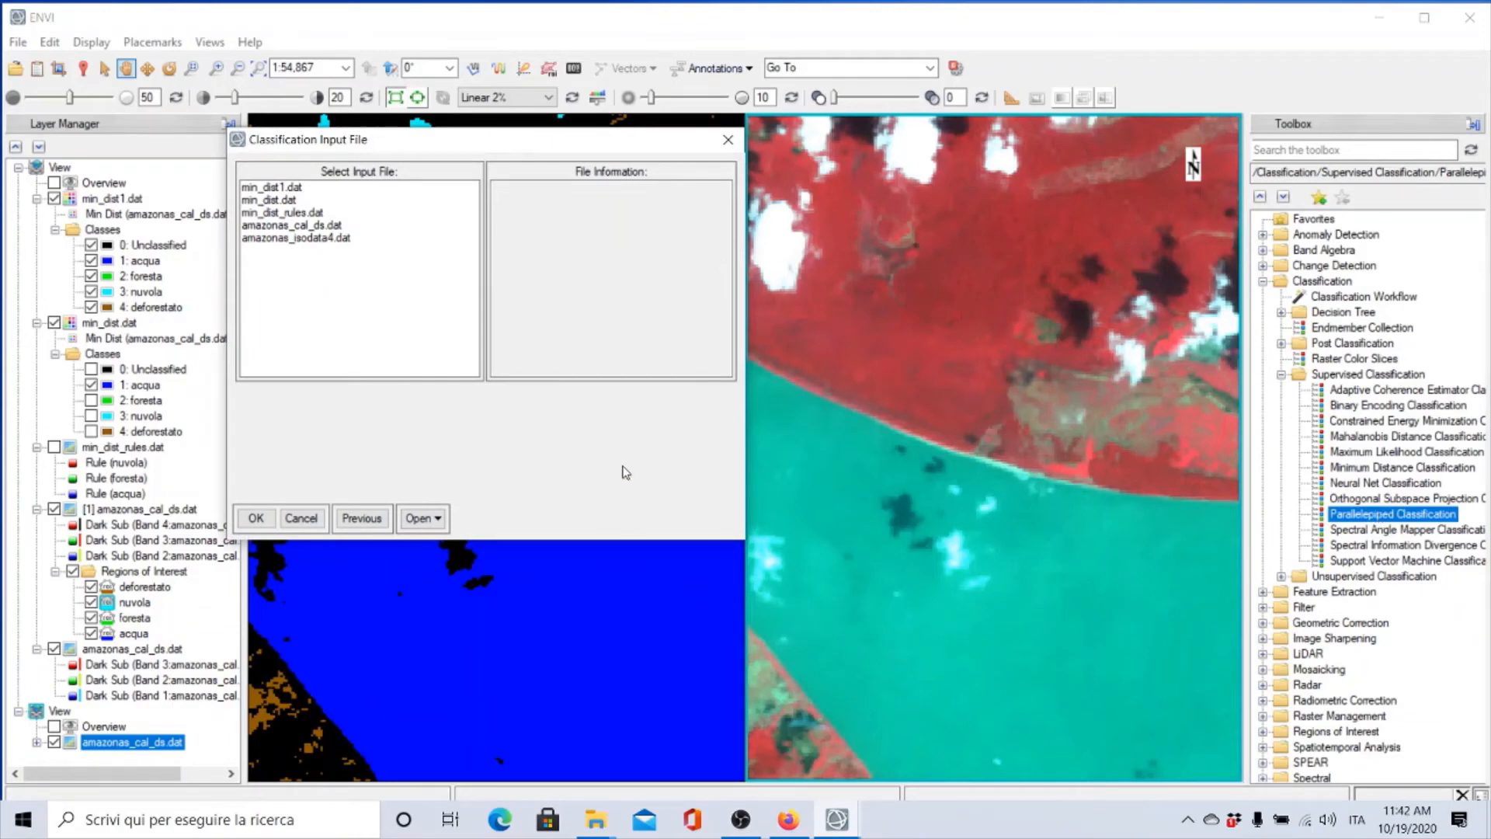
pyautogui.click(264, 225)
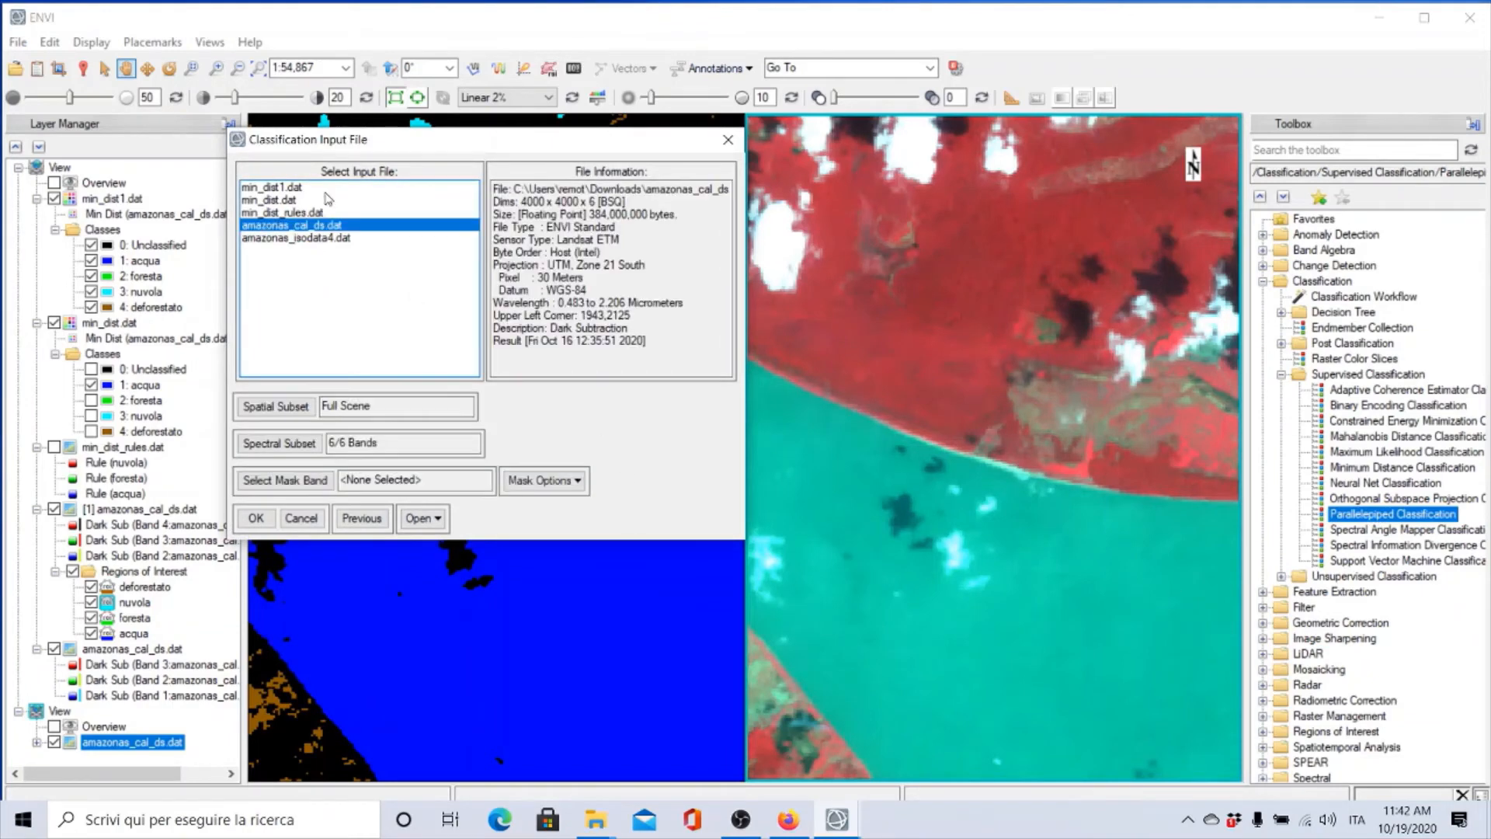
pyautogui.moveTo(381, 147); pyautogui.dragTo(724, 136)
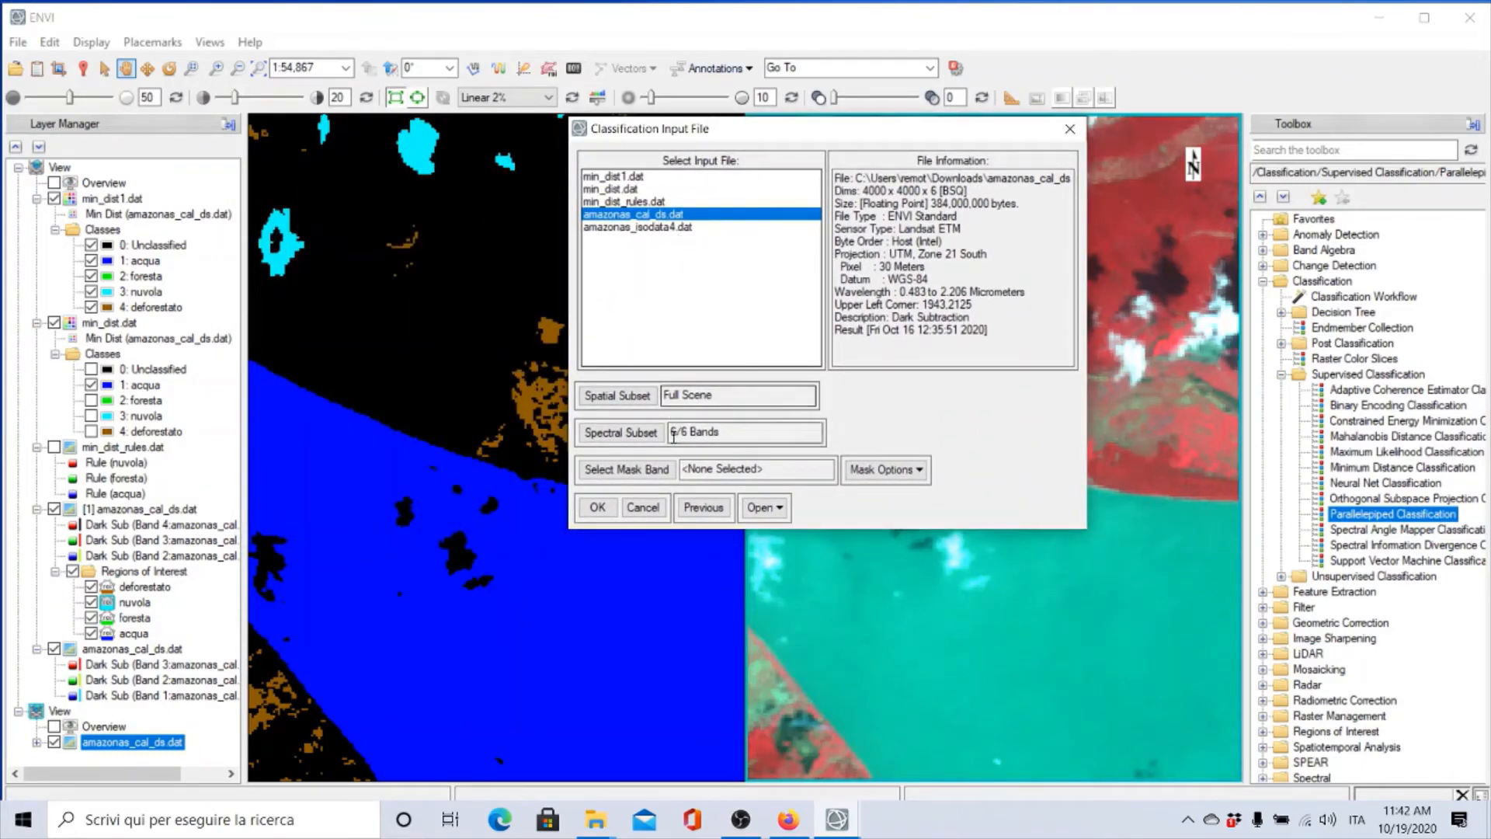
pyautogui.click(598, 509)
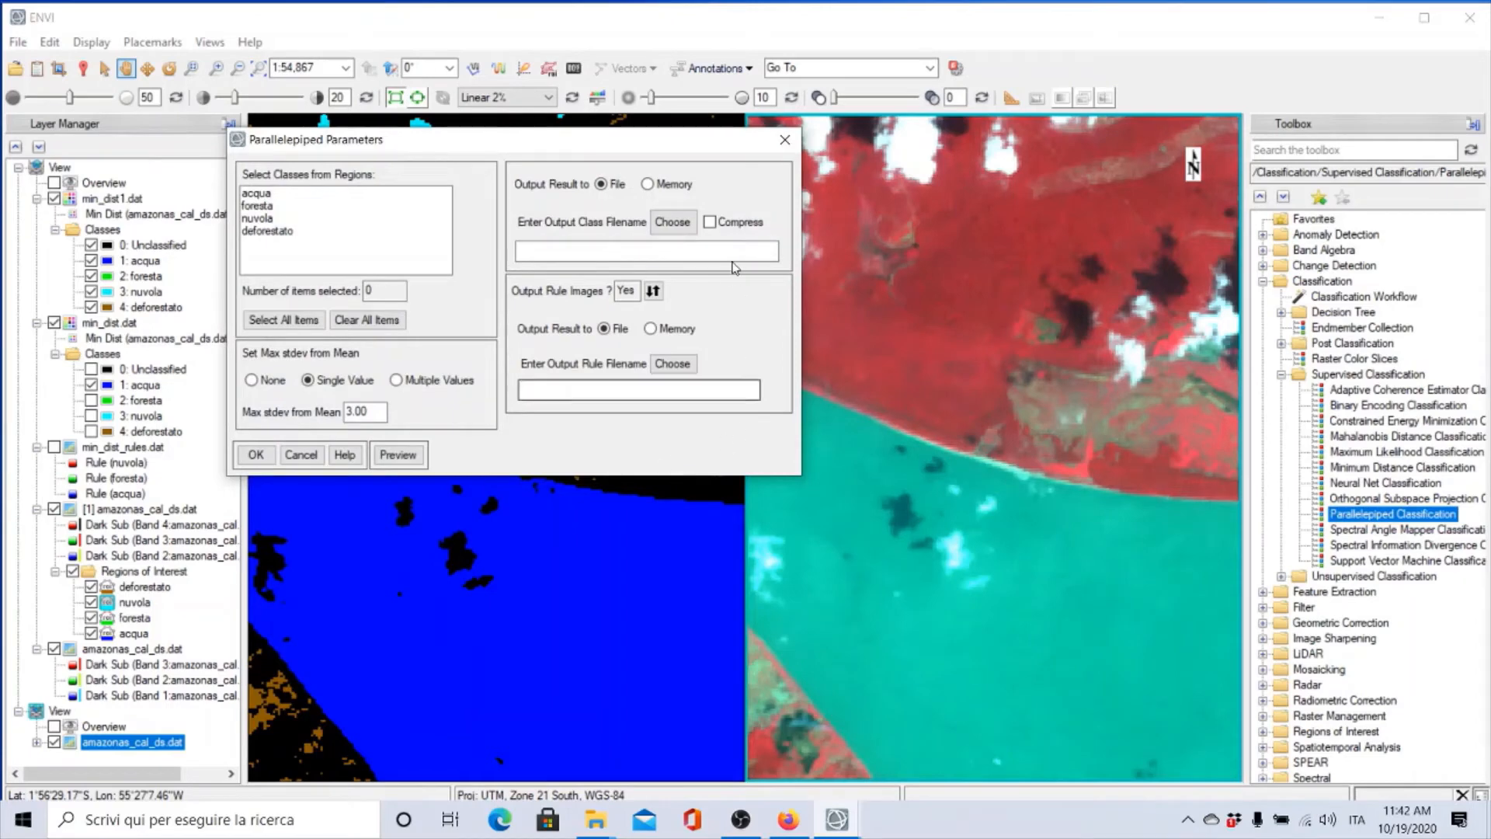
pyautogui.moveTo(571, 149); pyautogui.dragTo(921, 188)
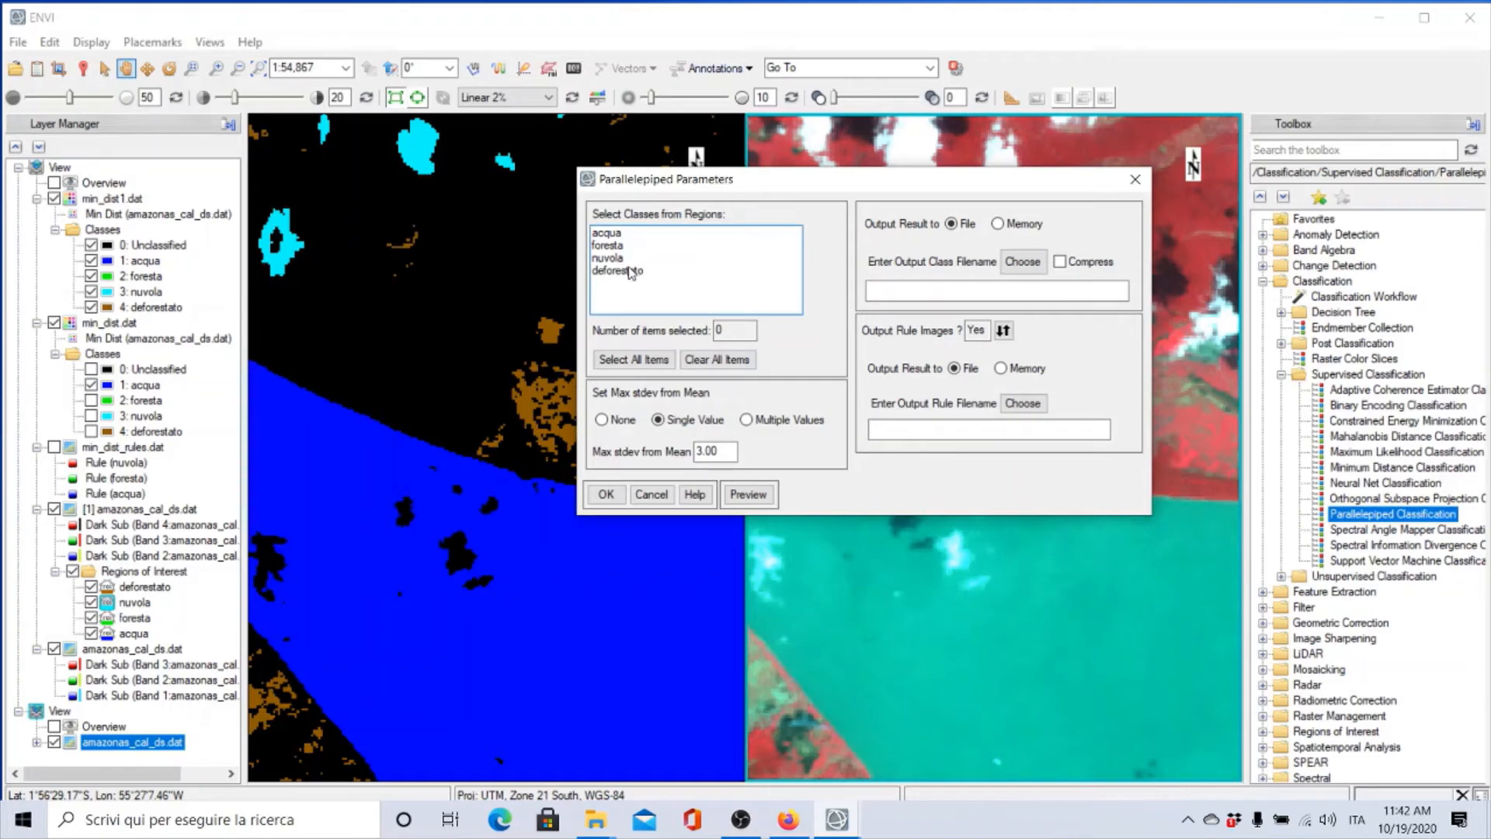
# Step: Include the classes acqua, foresta, nuvola and deforestato, with a single maximum standard deviation from the mean of 4
pyautogui.click(633, 358)
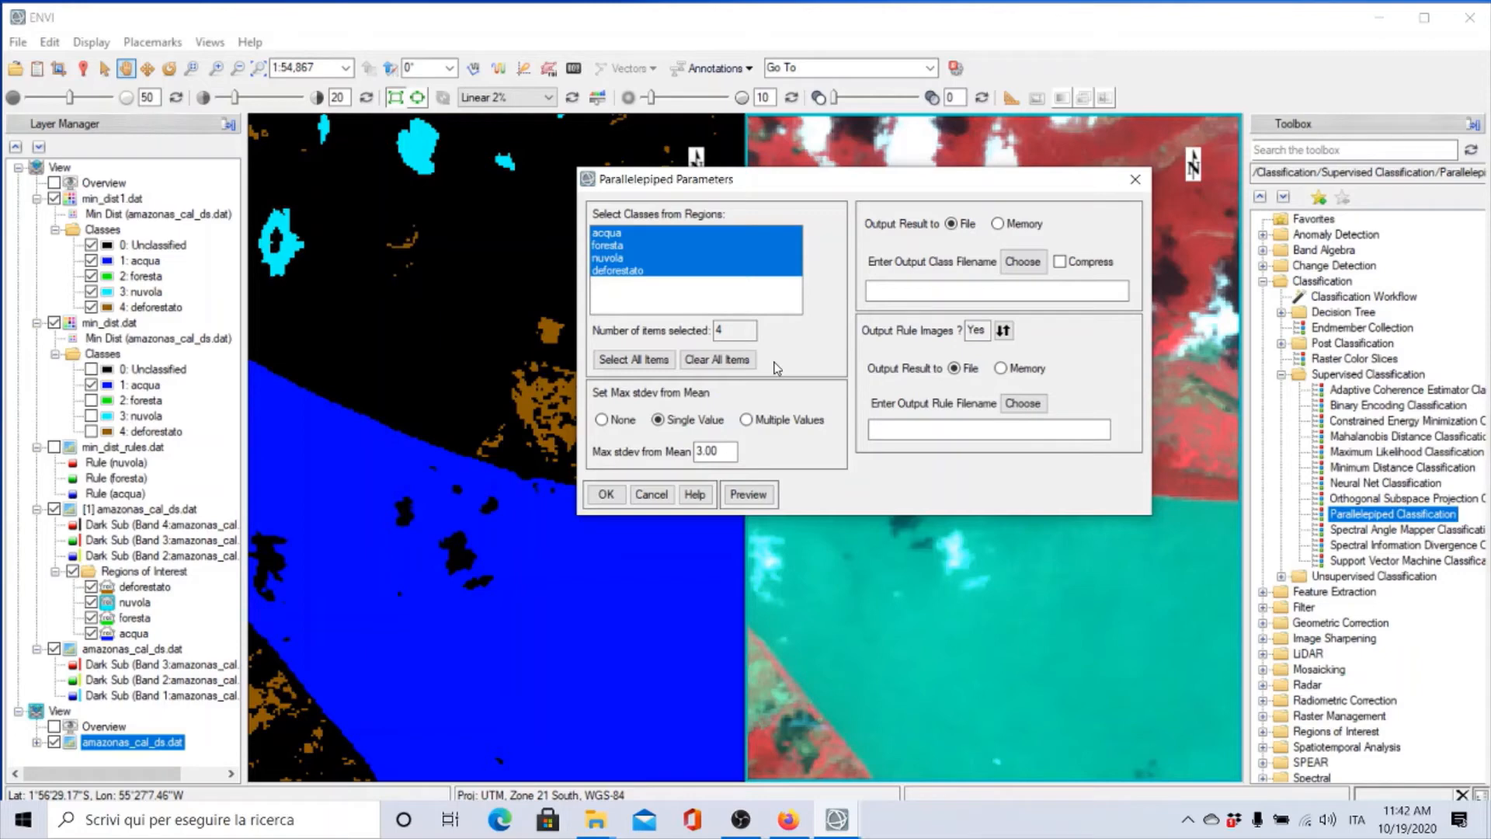
pyautogui.click(699, 452)
pyautogui.press('BackSpace')
pyautogui.write('4')
# Step: Set the output class file to parallepiped.dat in the Download folder
pyautogui.click(1021, 264)
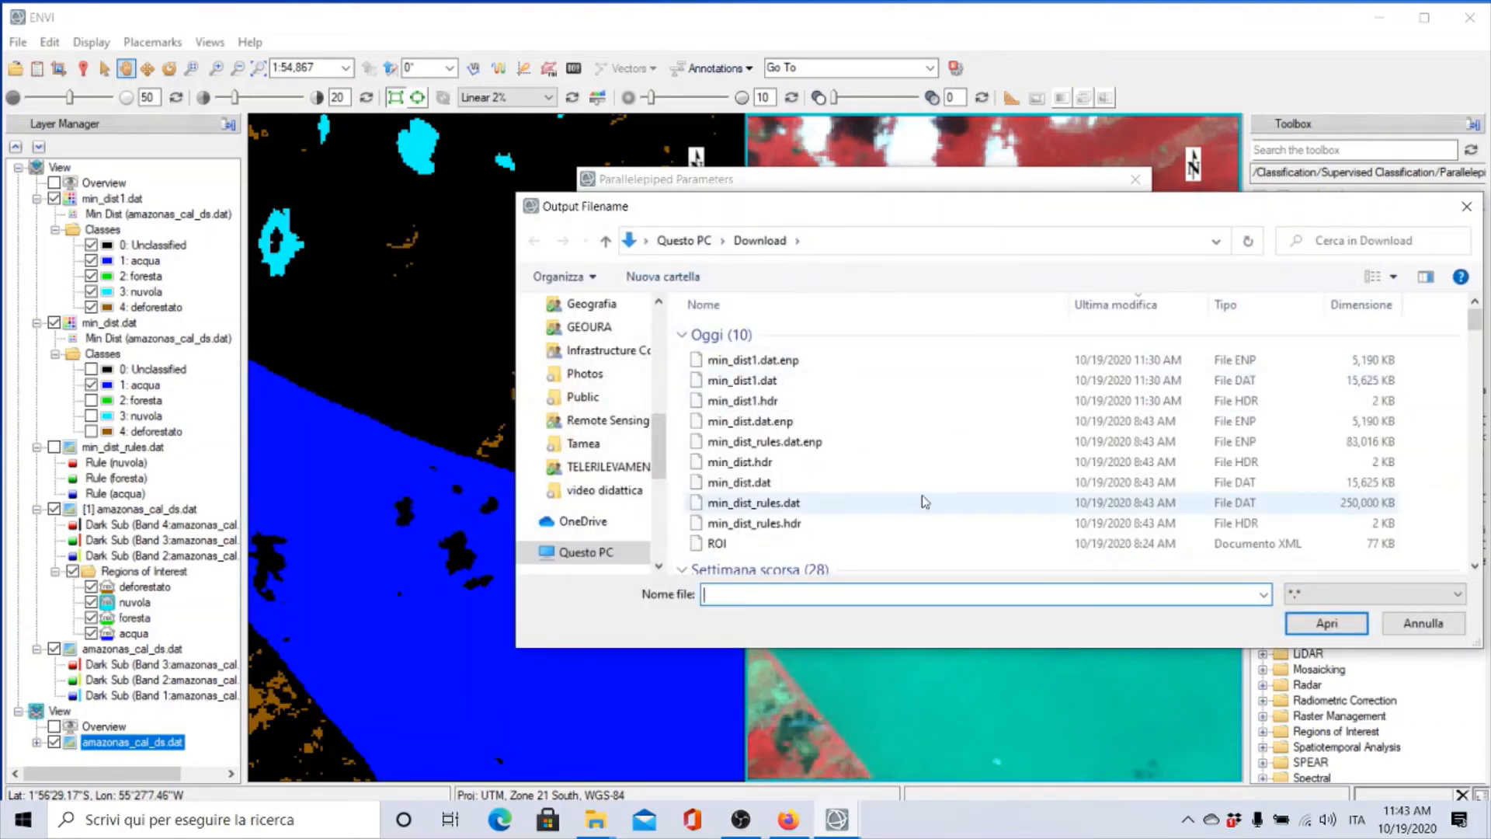
pyautogui.write('parallepiped.dat')
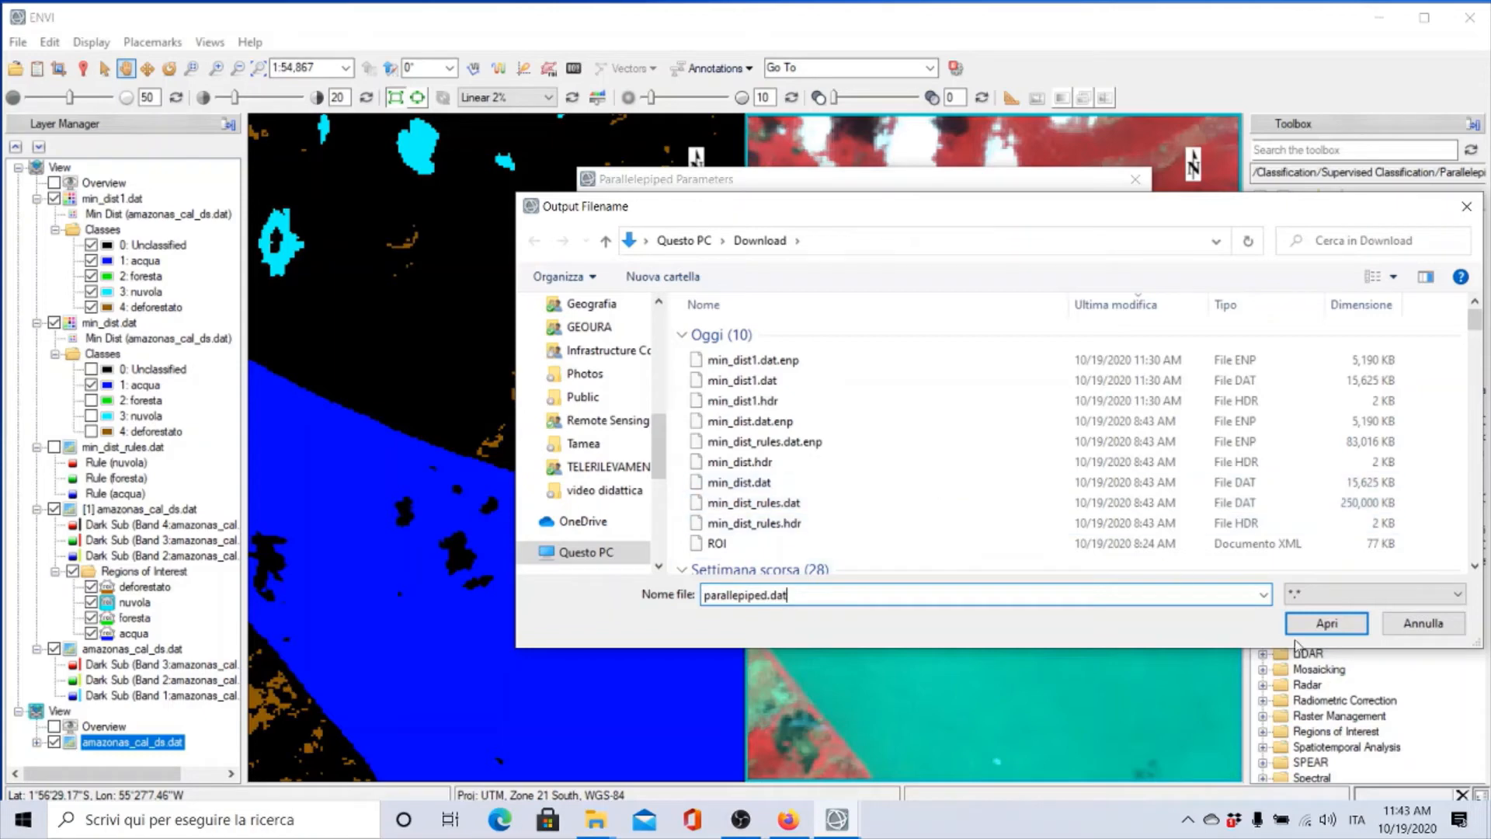
pyautogui.click(1326, 624)
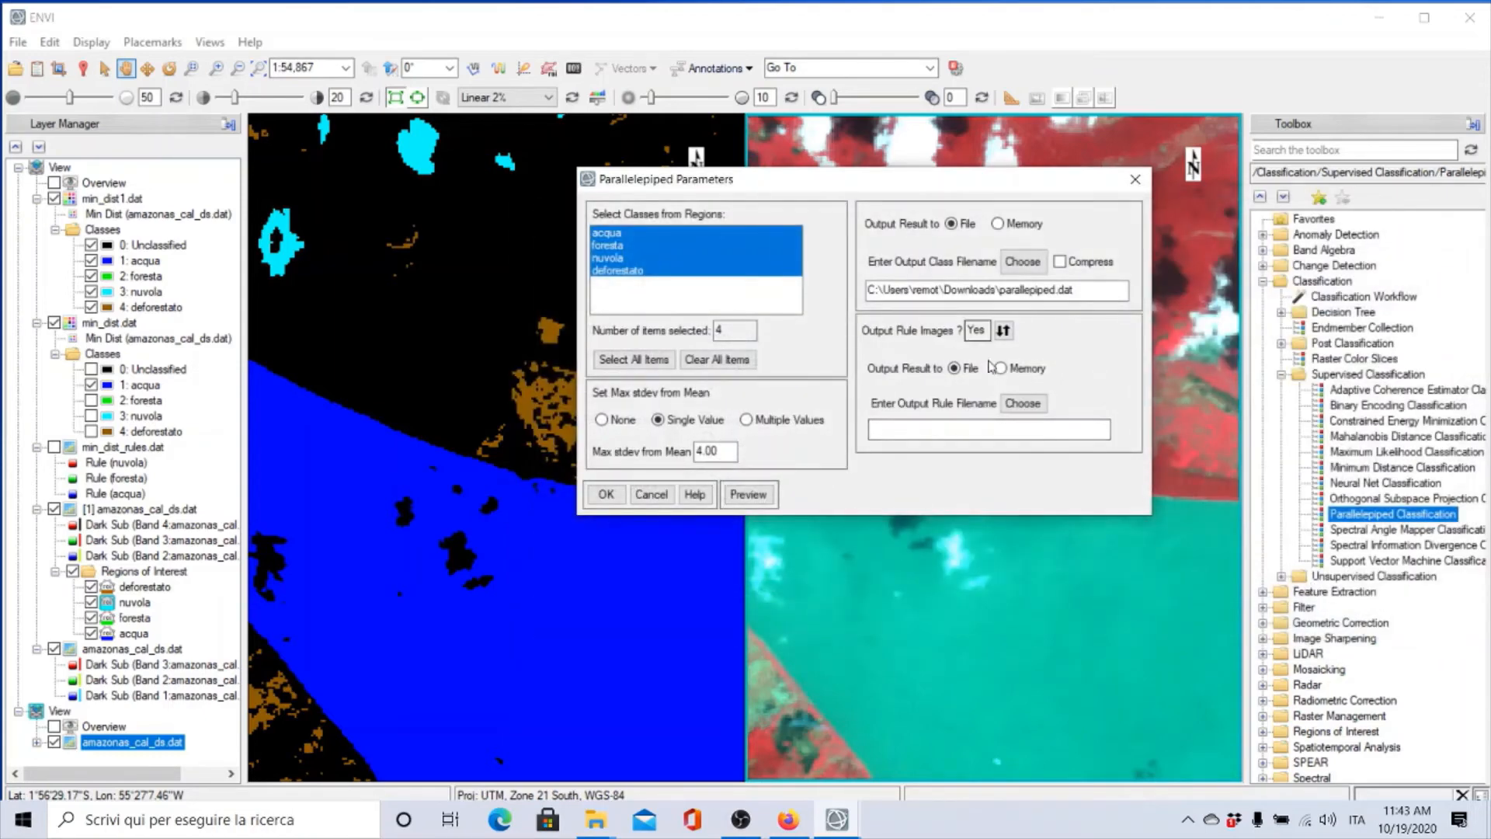
# Step: Set the output rule file to parallelepiped_rules.dat in the Download folder and run the classification
pyautogui.click(1019, 405)
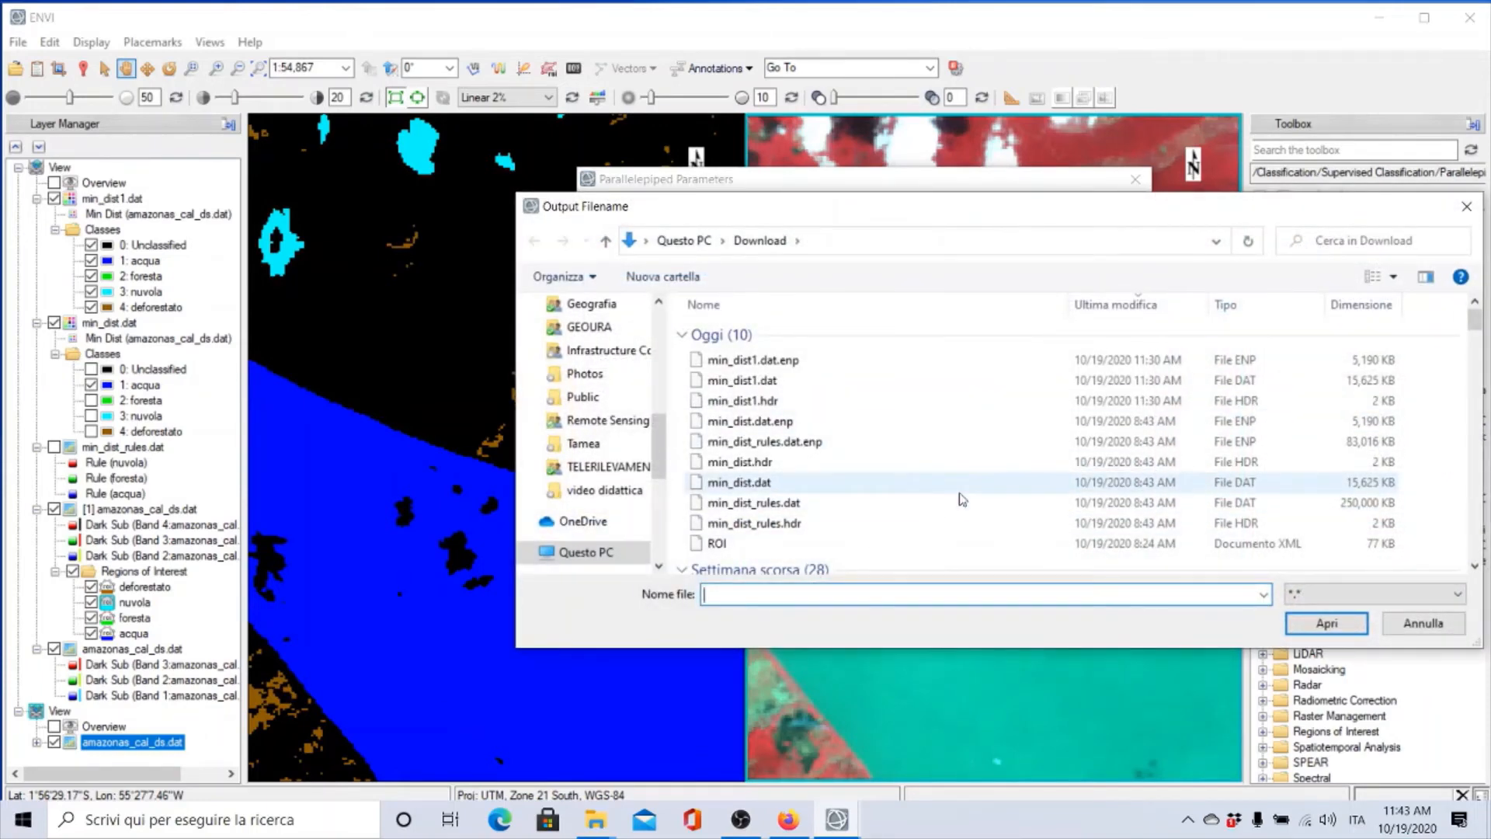
pyautogui.write('para')
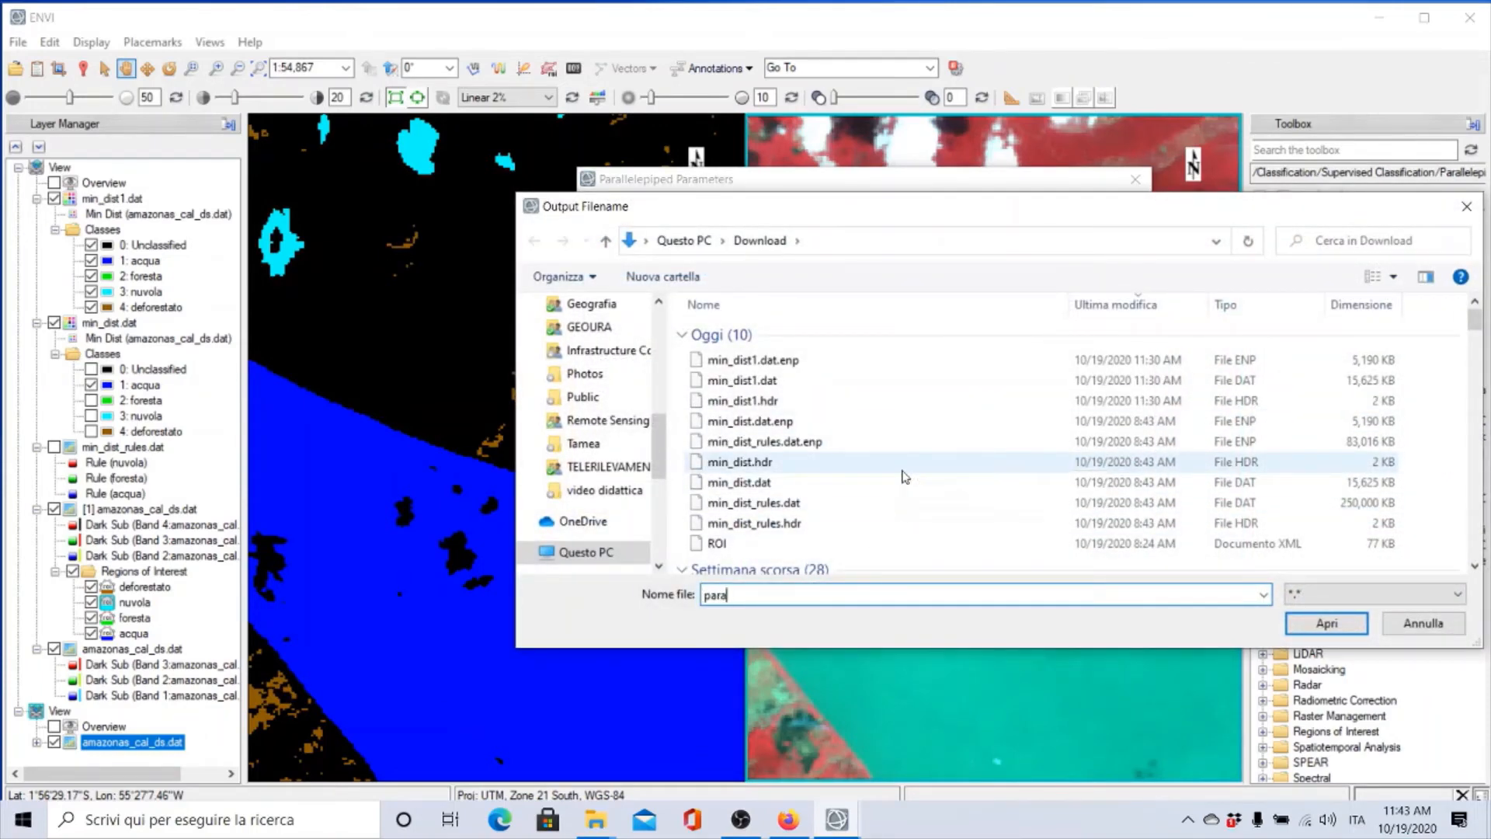
pyautogui.write('llelepiped_rules.dat')
pyautogui.press('Return')
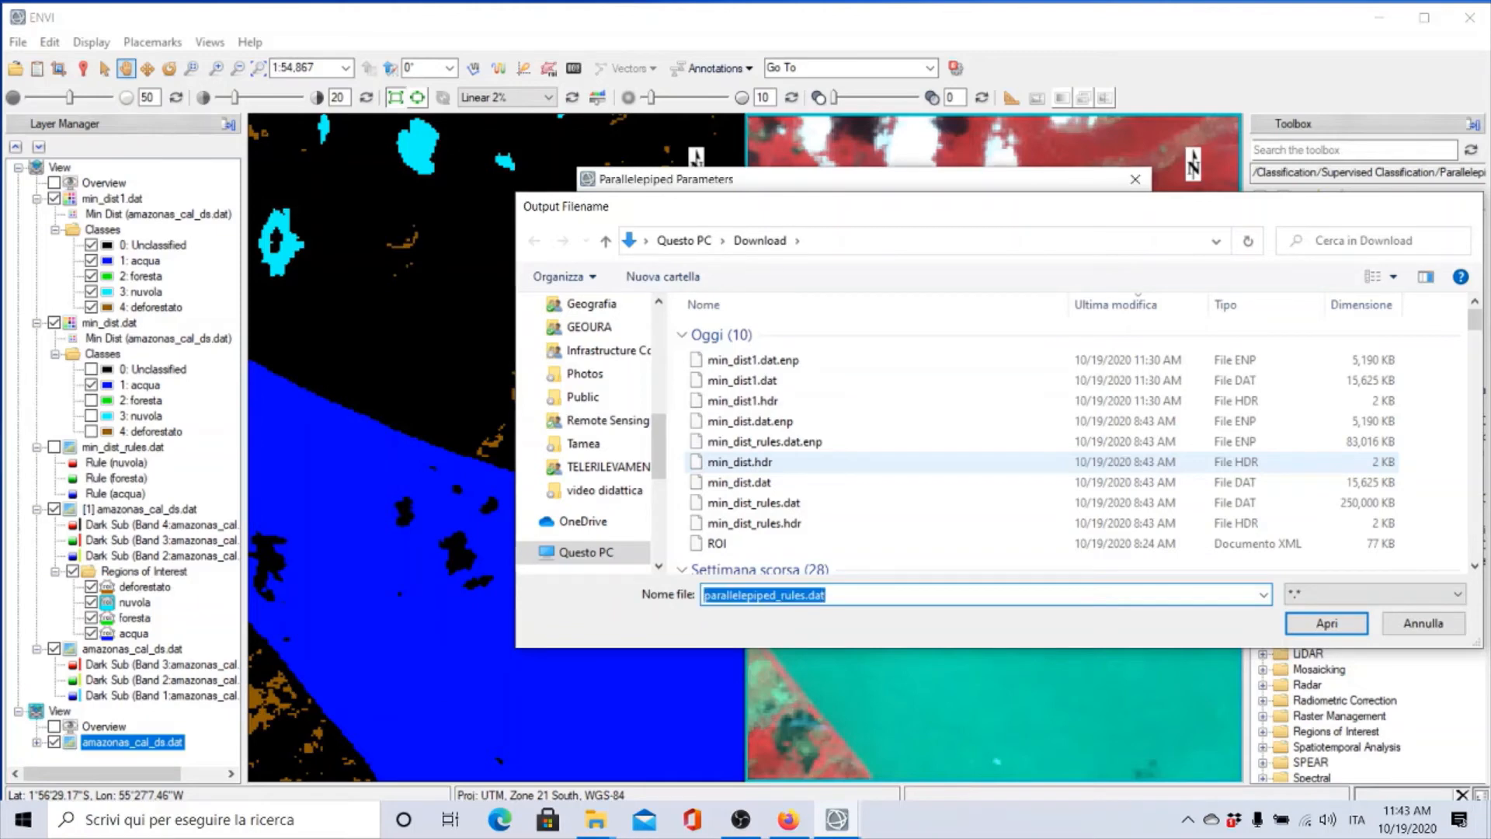
pyautogui.click(606, 495)
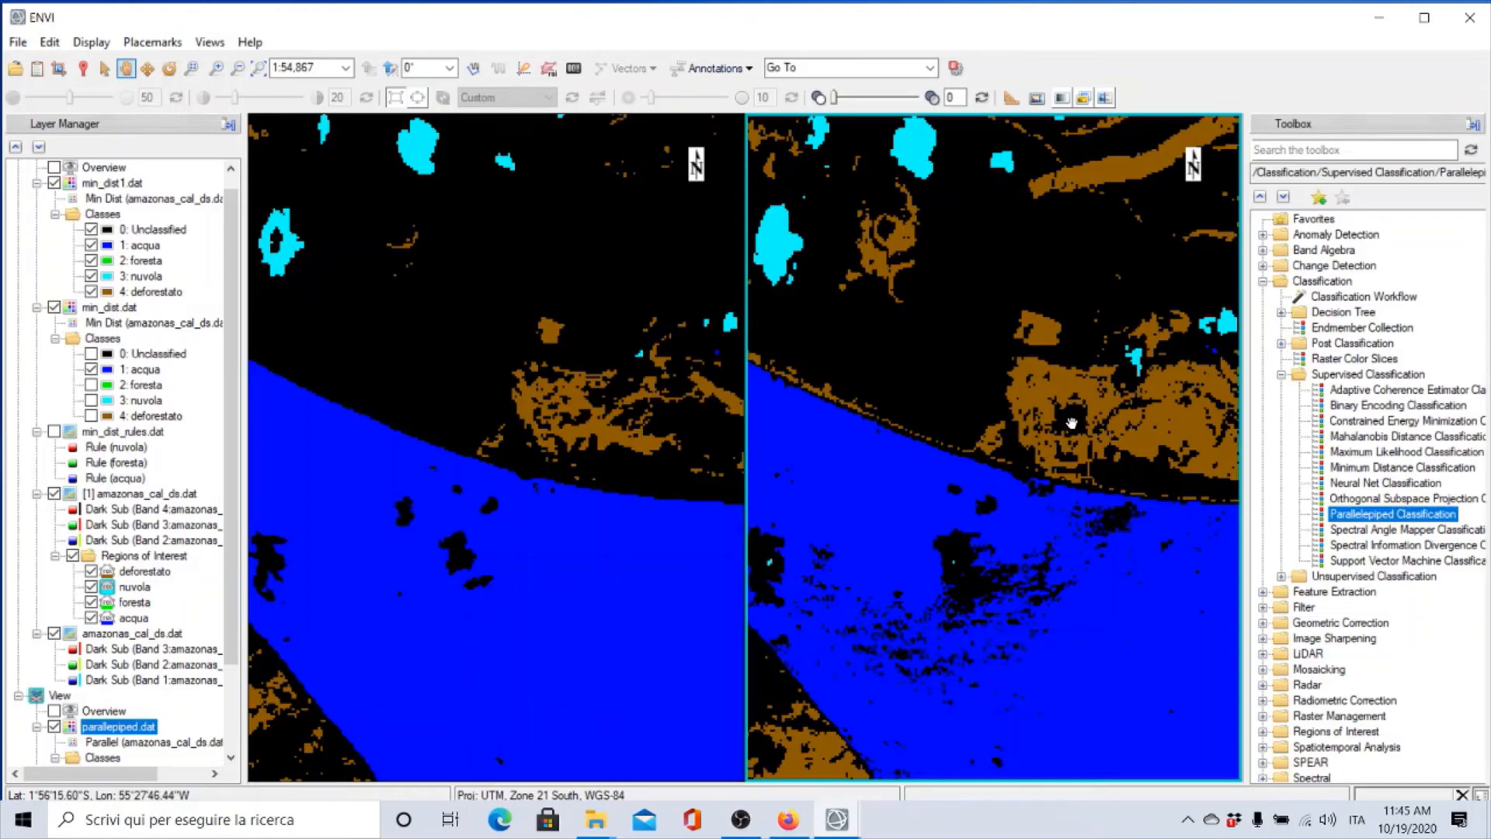
# Step: Compare the parallepiped.dat and min_dist1.dat classifications along the river and across the whole scene
pyautogui.scroll(-2, 1071, 423)
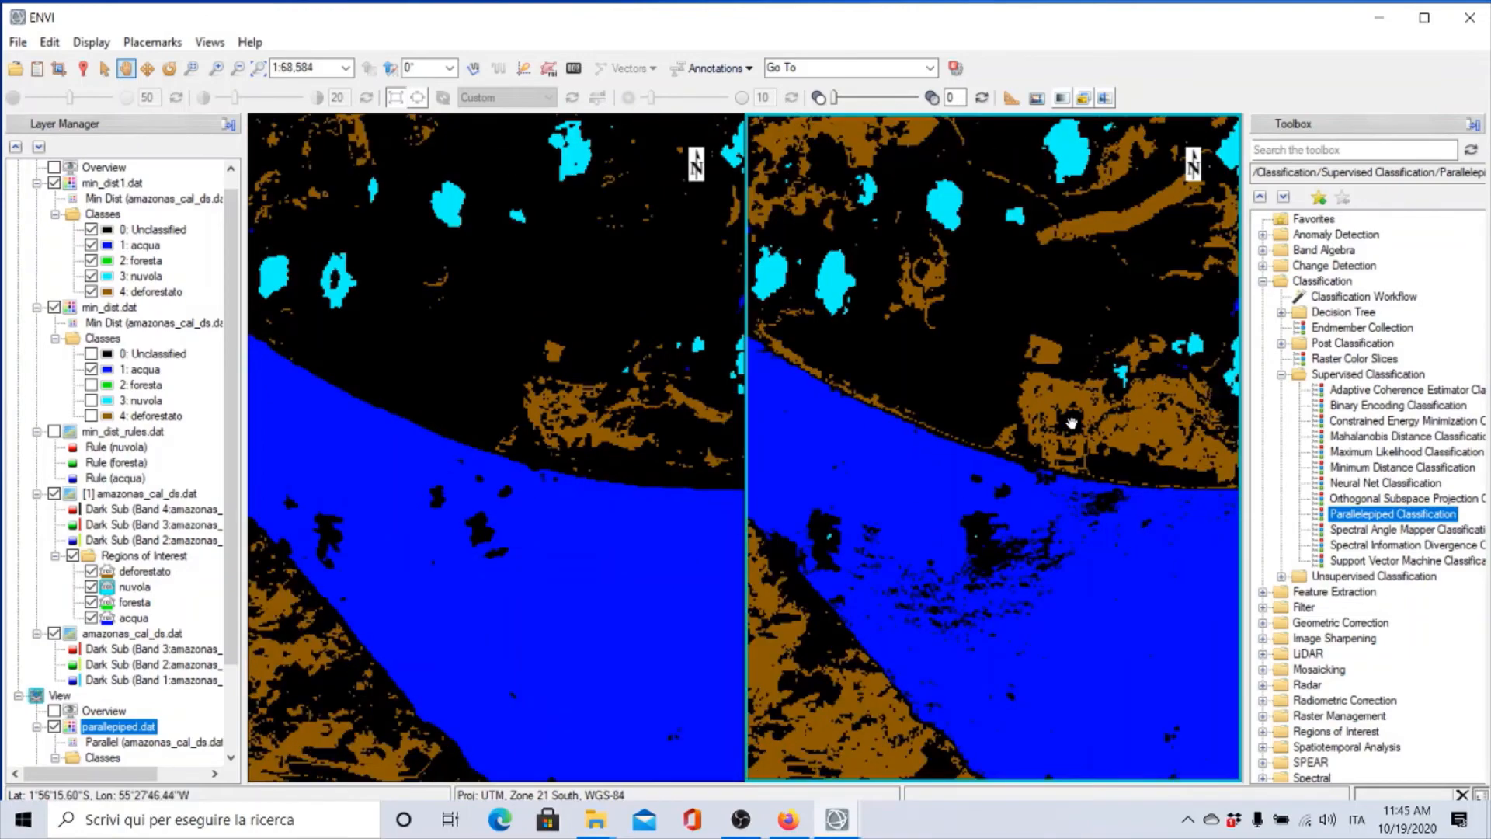
pyautogui.scroll(-4, 954, 361)
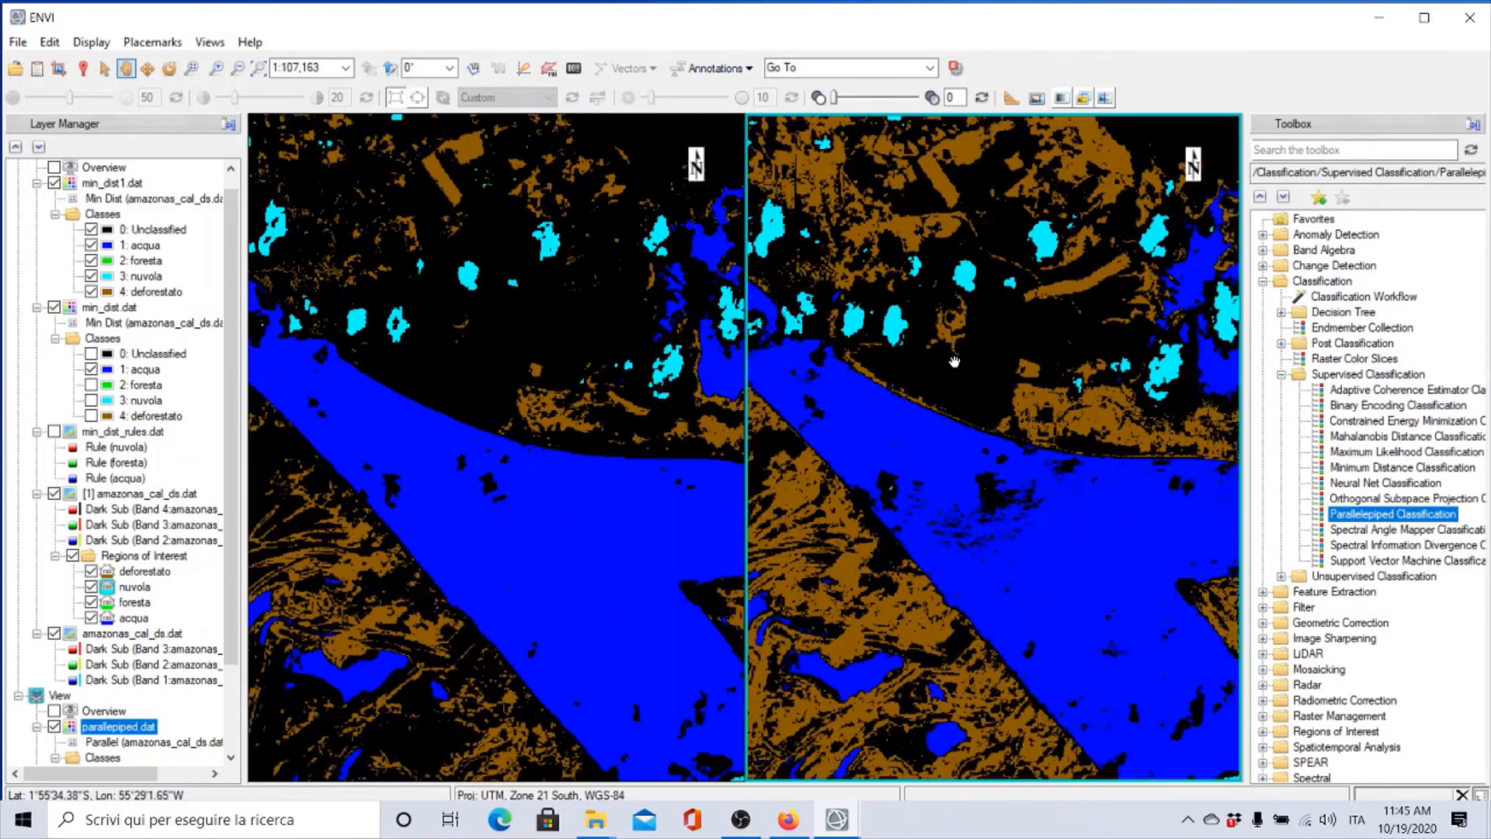
pyautogui.scroll(-2, 954, 361)
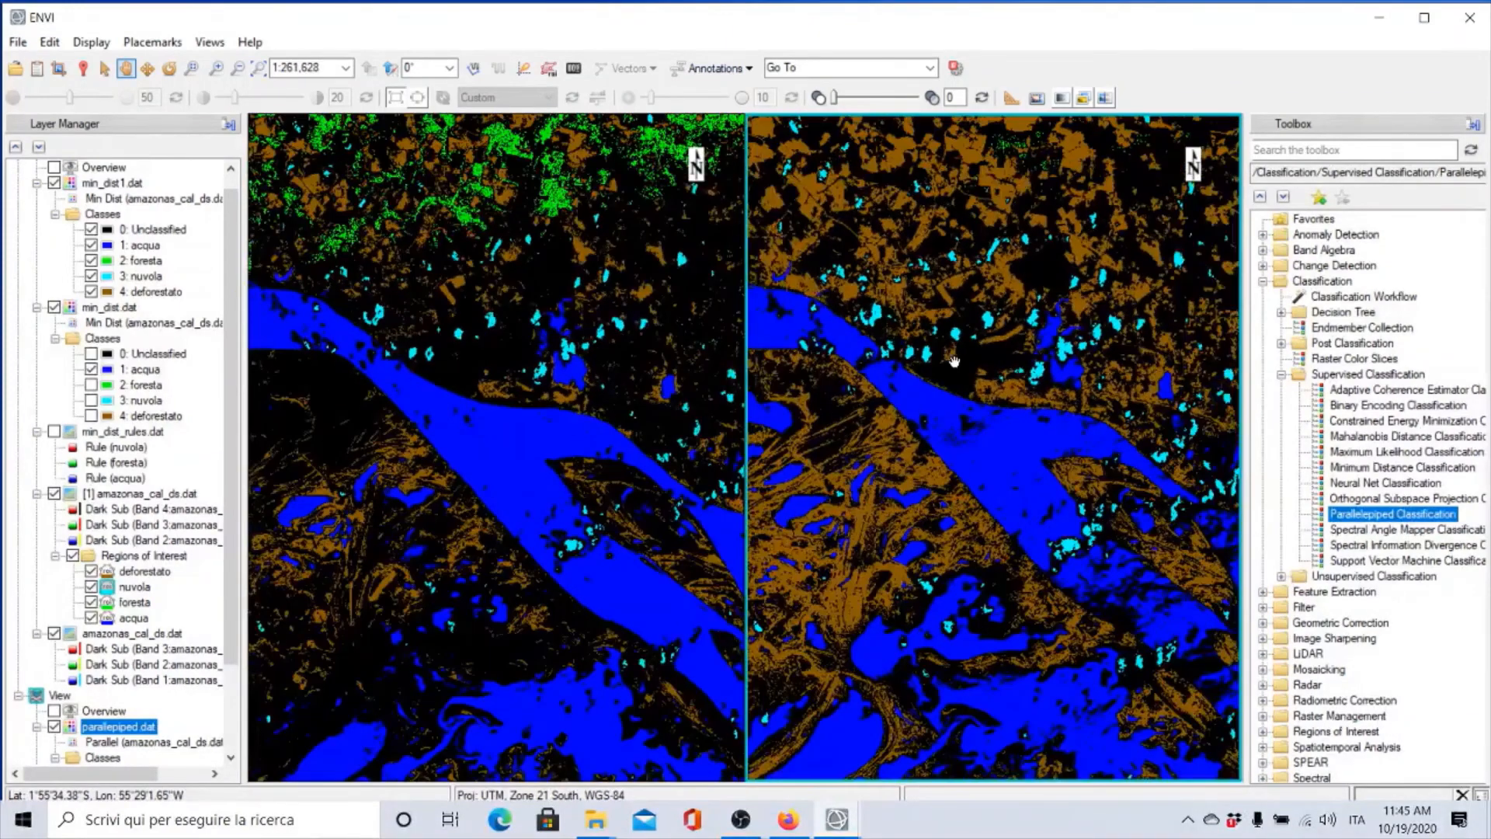
pyautogui.scroll(-2, 954, 361)
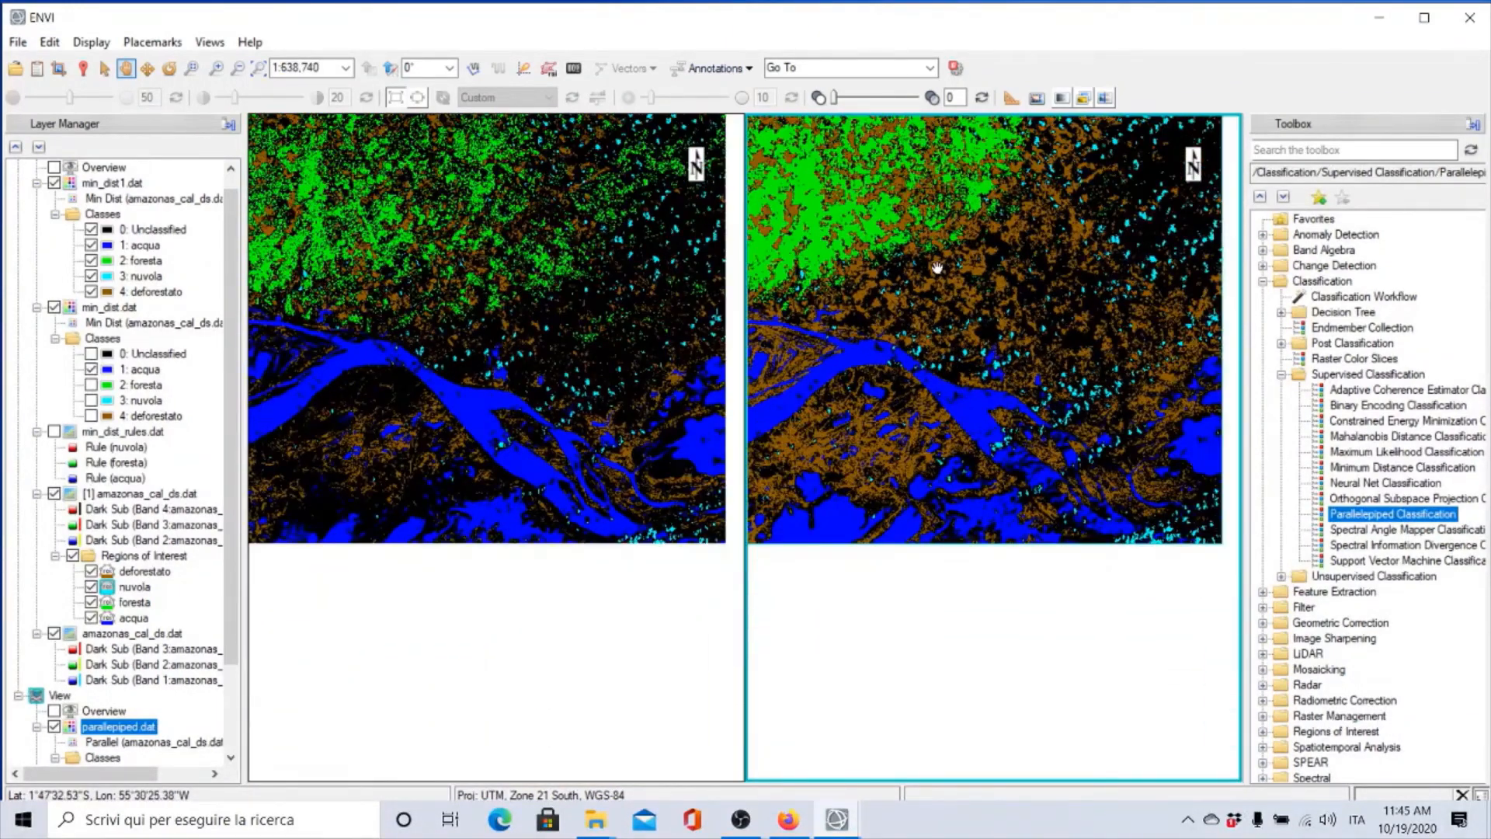
pyautogui.scroll(-1, 979, 412)
pyautogui.moveTo(943, 273); pyautogui.dragTo(990, 464)
pyautogui.scroll(-1, 990, 465)
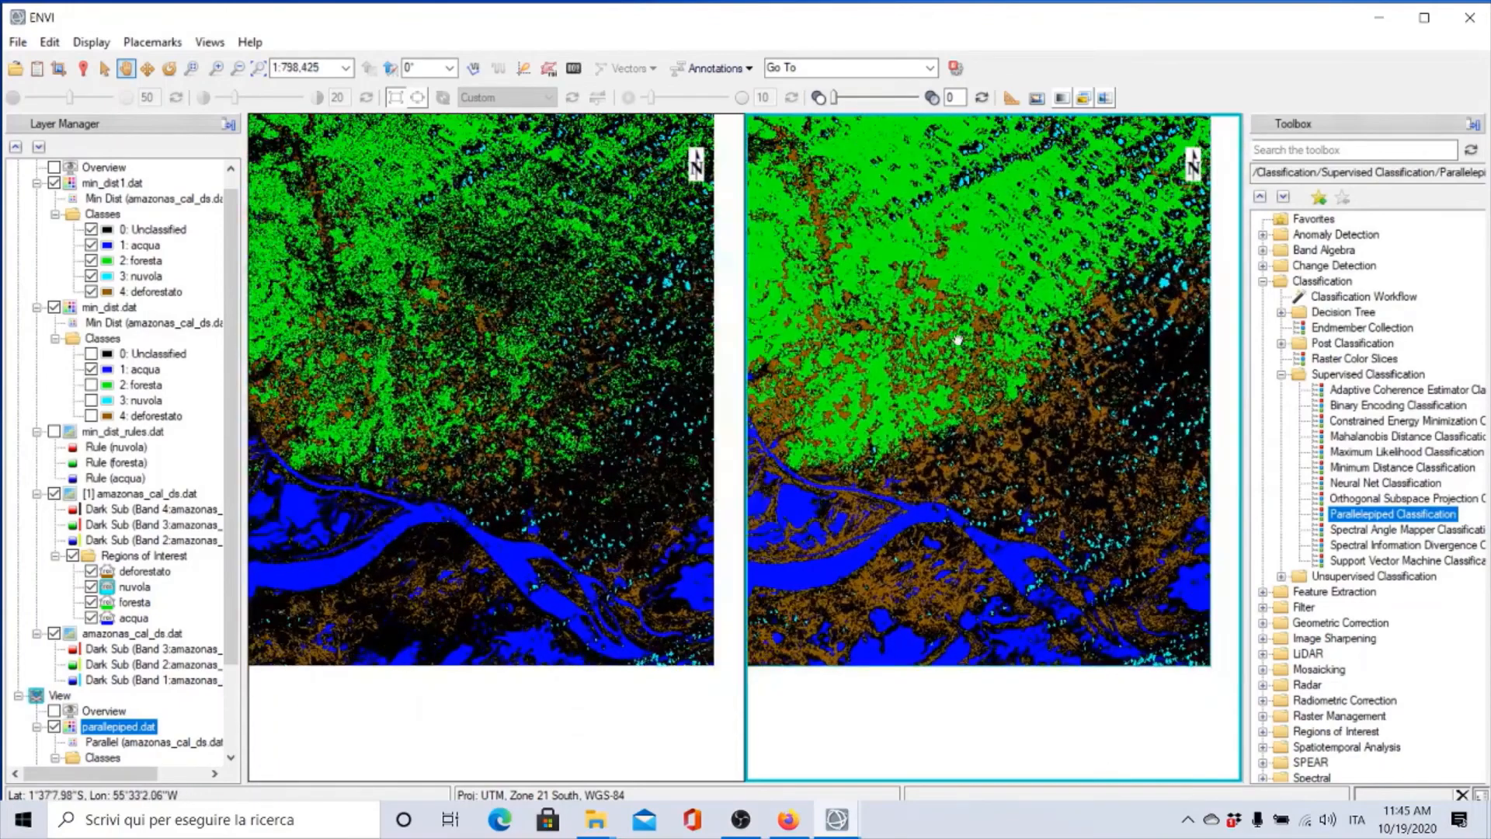
pyautogui.moveTo(962, 340); pyautogui.dragTo(985, 427)
pyautogui.scroll(-1, 984, 426)
pyautogui.moveTo(964, 357); pyautogui.dragTo(1027, 424)
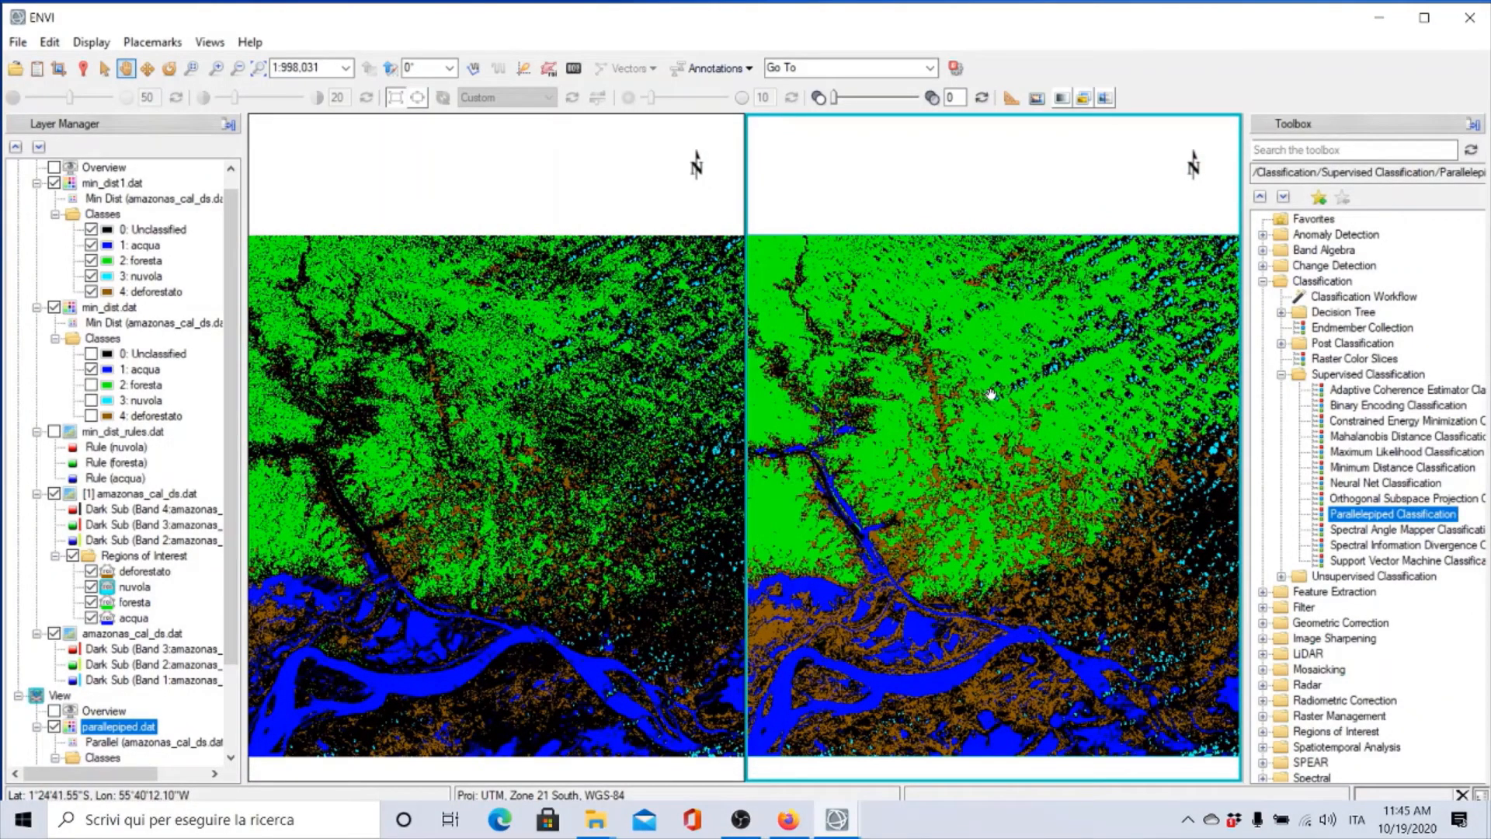
# Step: Examine the forest and deforested strip in both classifications, briefly hiding min_dist1.dat to check against the false-colour image
pyautogui.scroll(2, 991, 393)
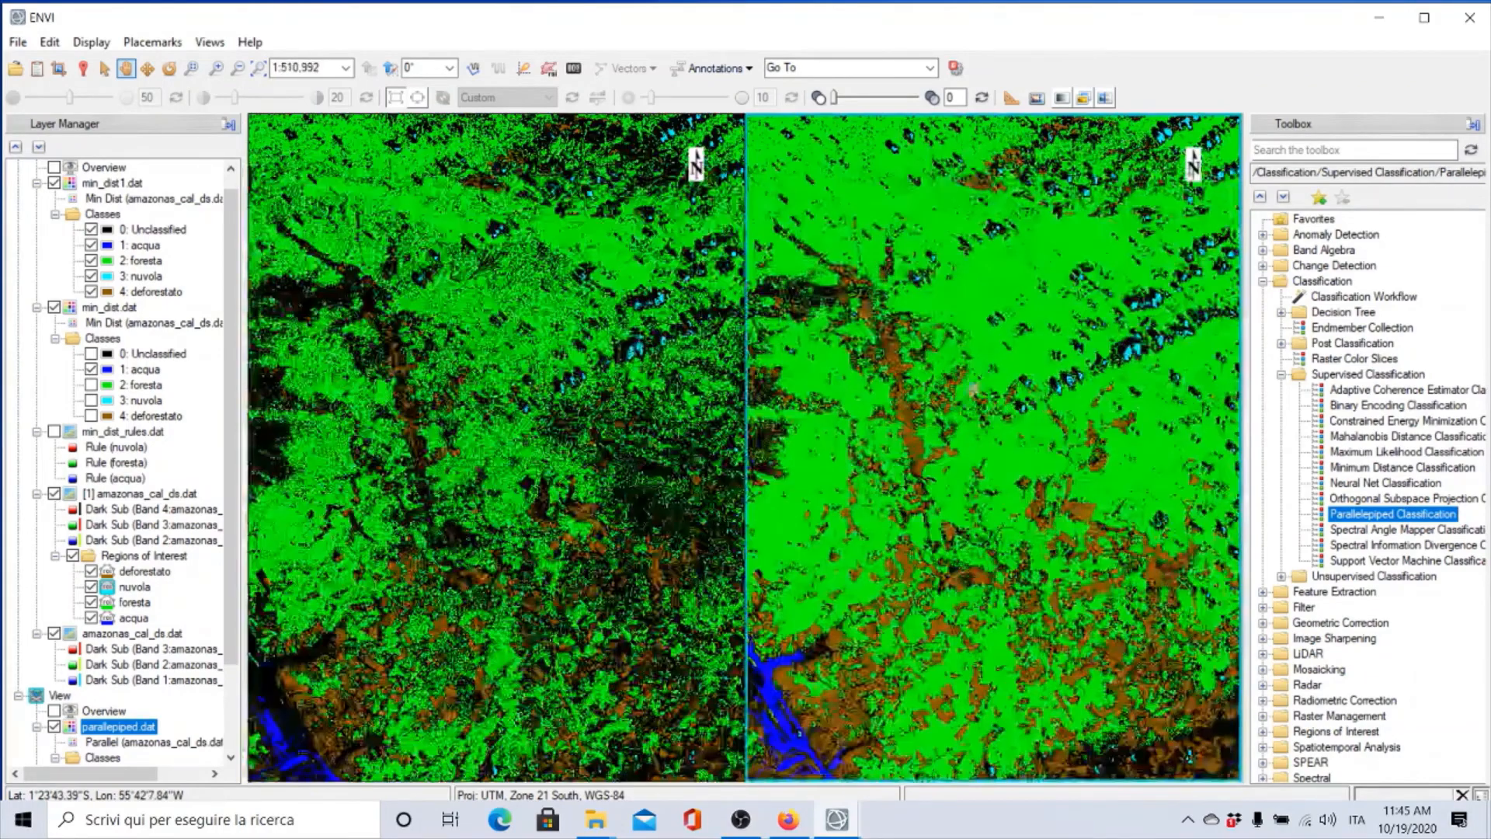
pyautogui.scroll(1, 904, 410)
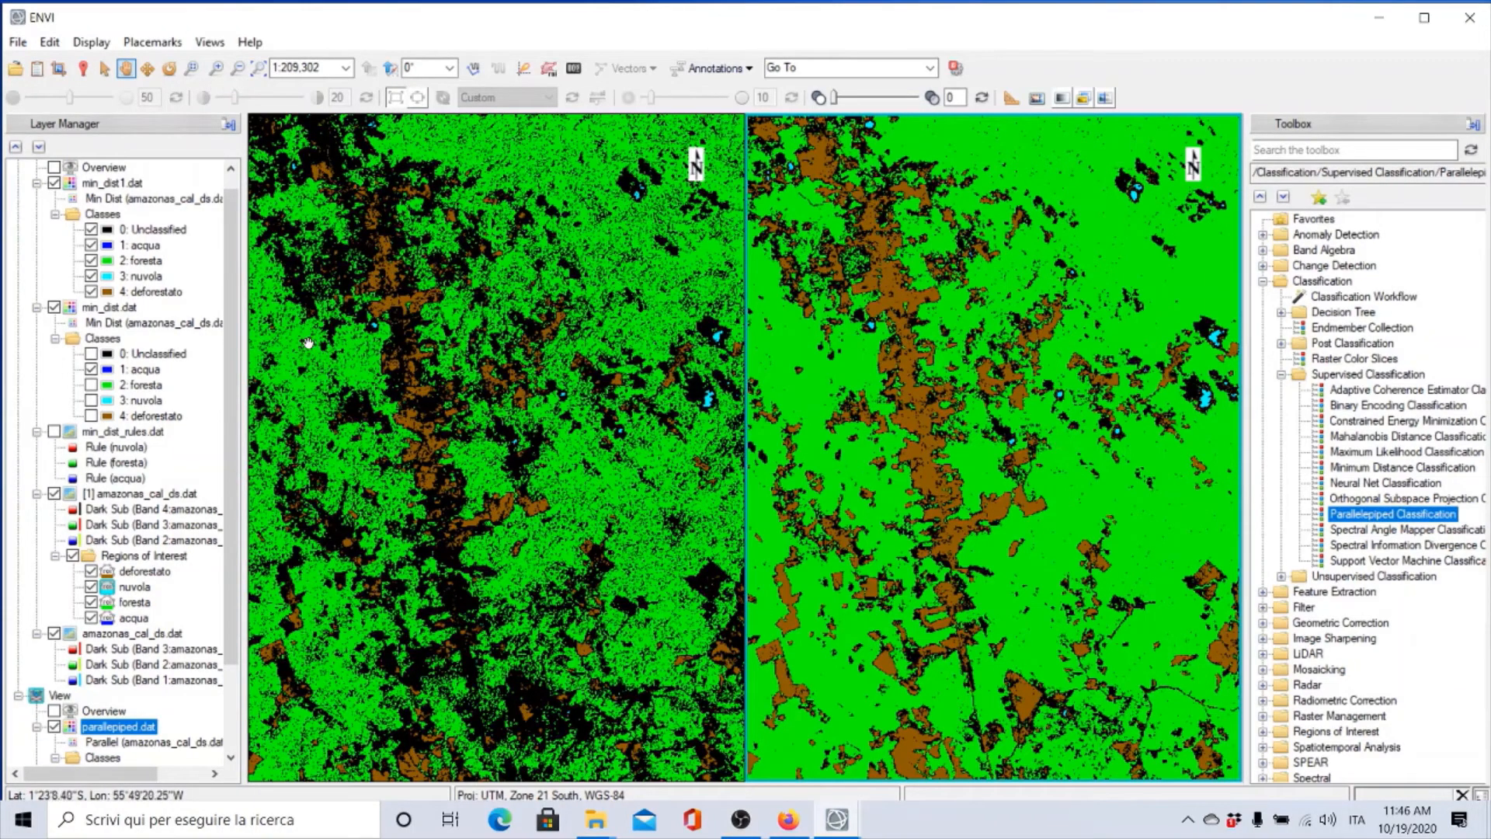
pyautogui.click(54, 183)
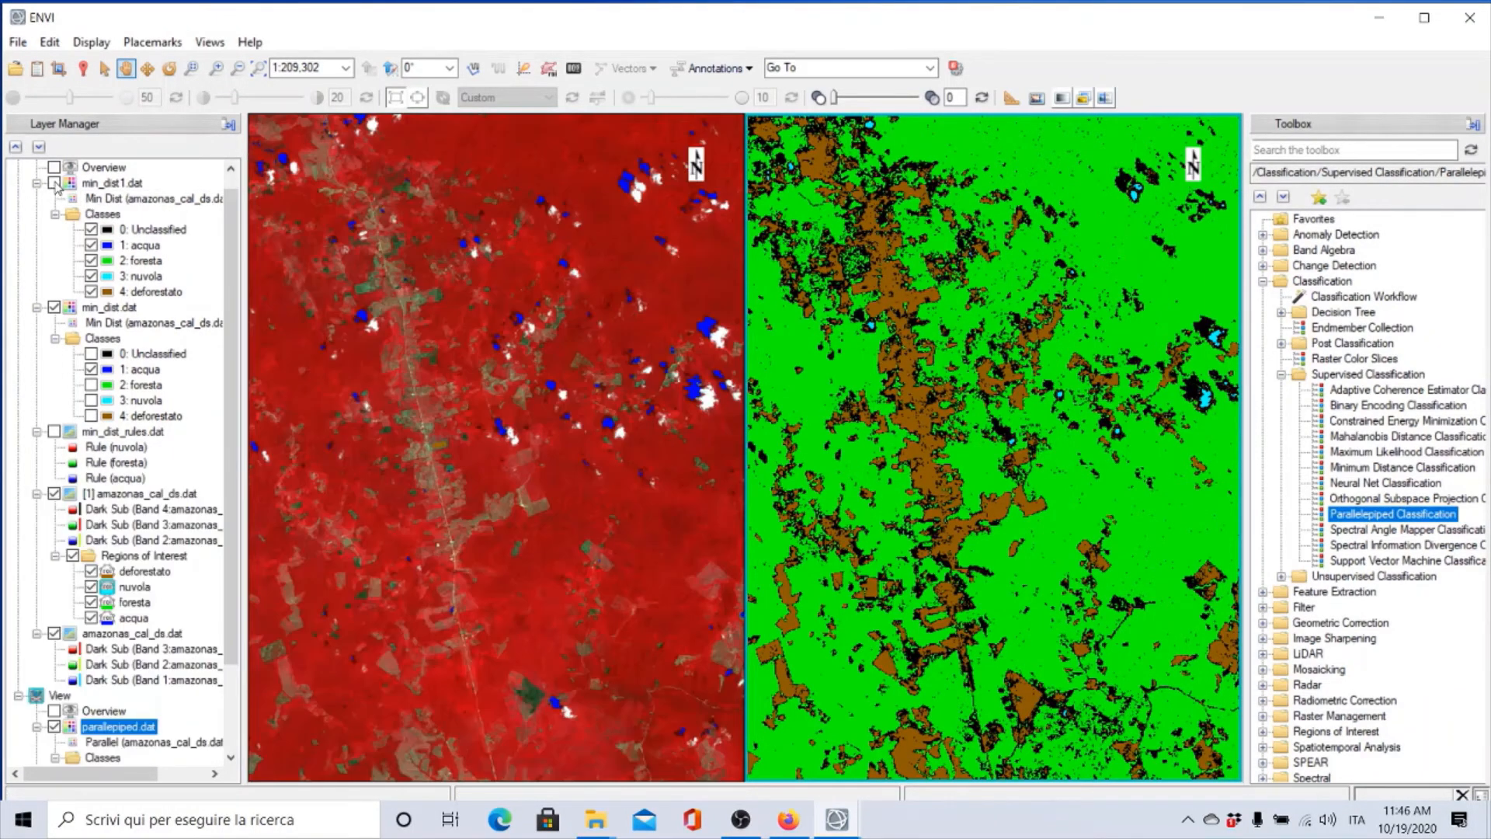
pyautogui.click(54, 183)
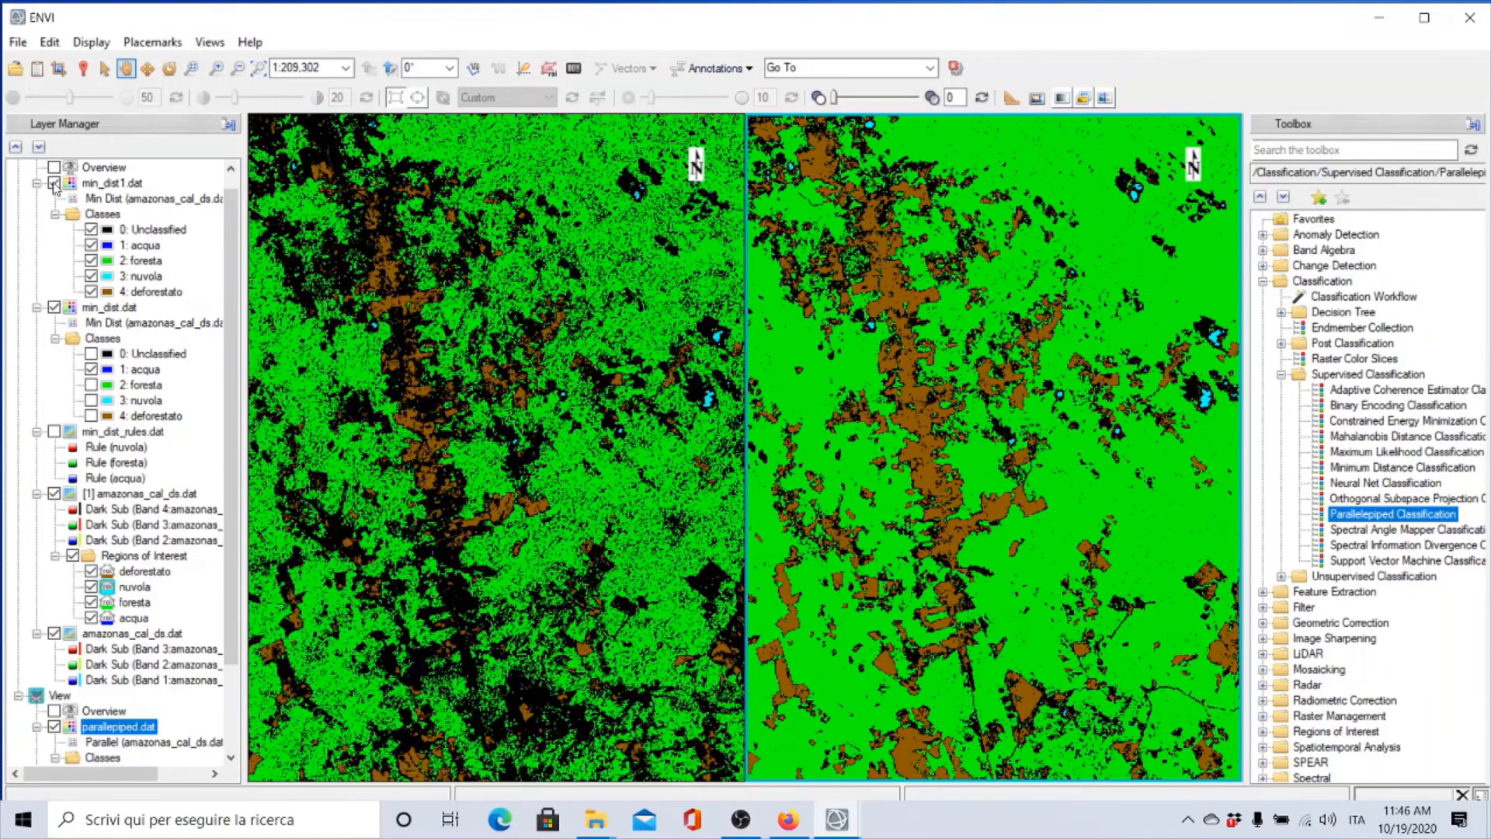
pyautogui.moveTo(232, 216); pyautogui.dragTo(236, 181)
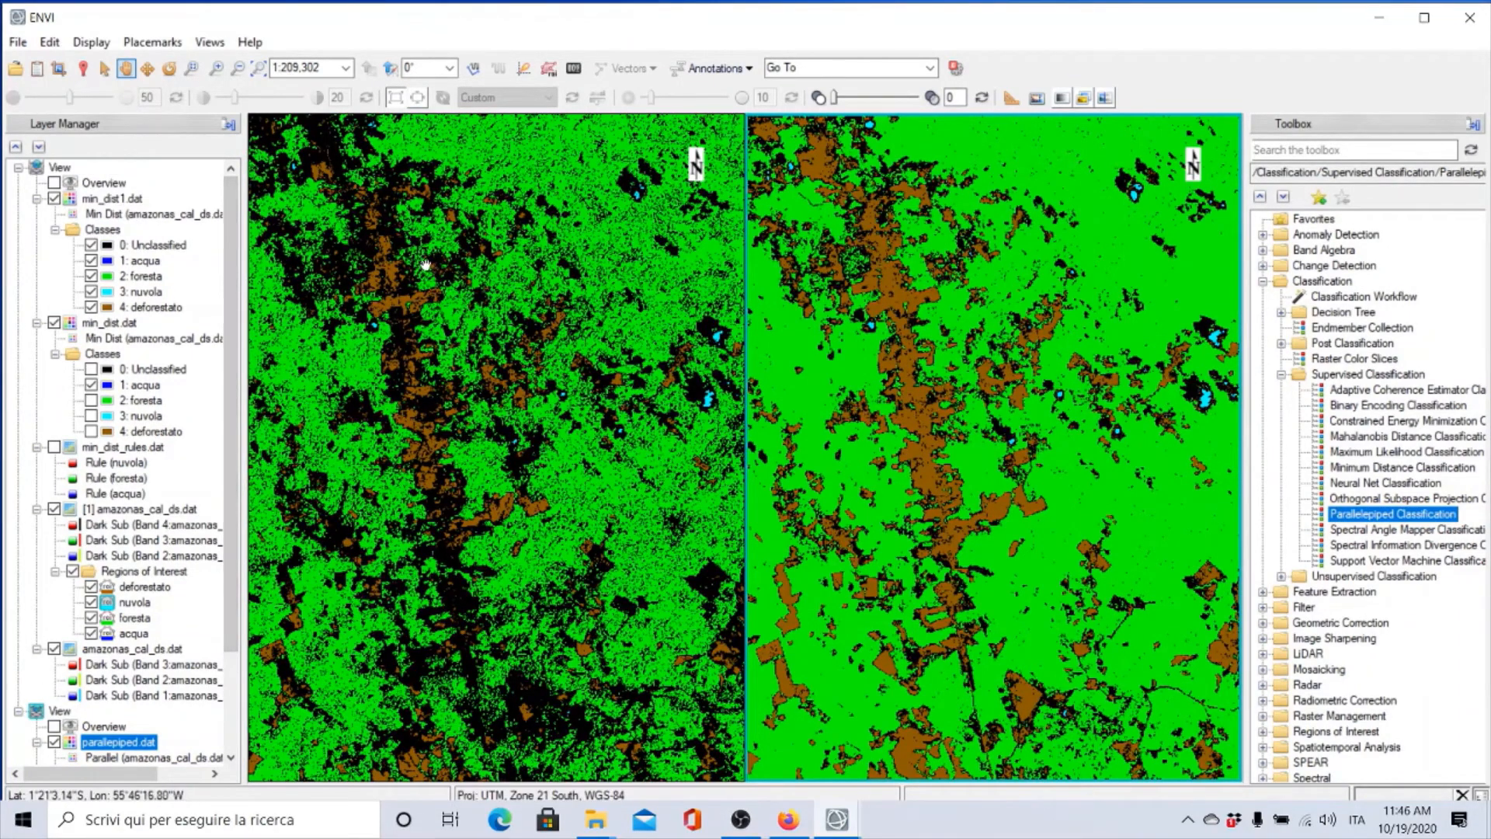
# Step: Load the Rule (acqua) band of parallelepiped_rules.dat in a new view
pyautogui.click(37, 70)
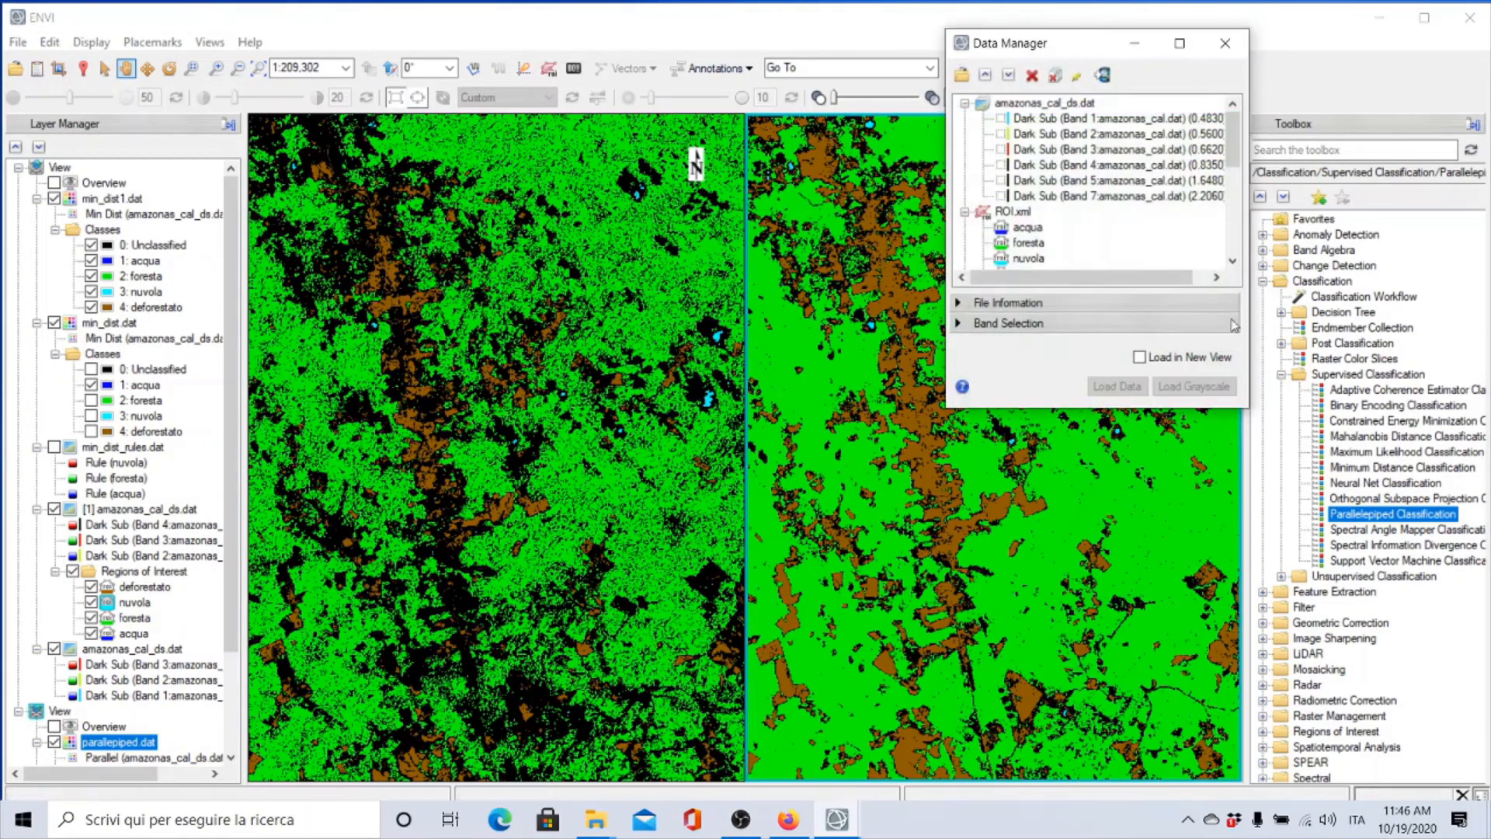
pyautogui.moveTo(1233, 158); pyautogui.dragTo(1232, 261)
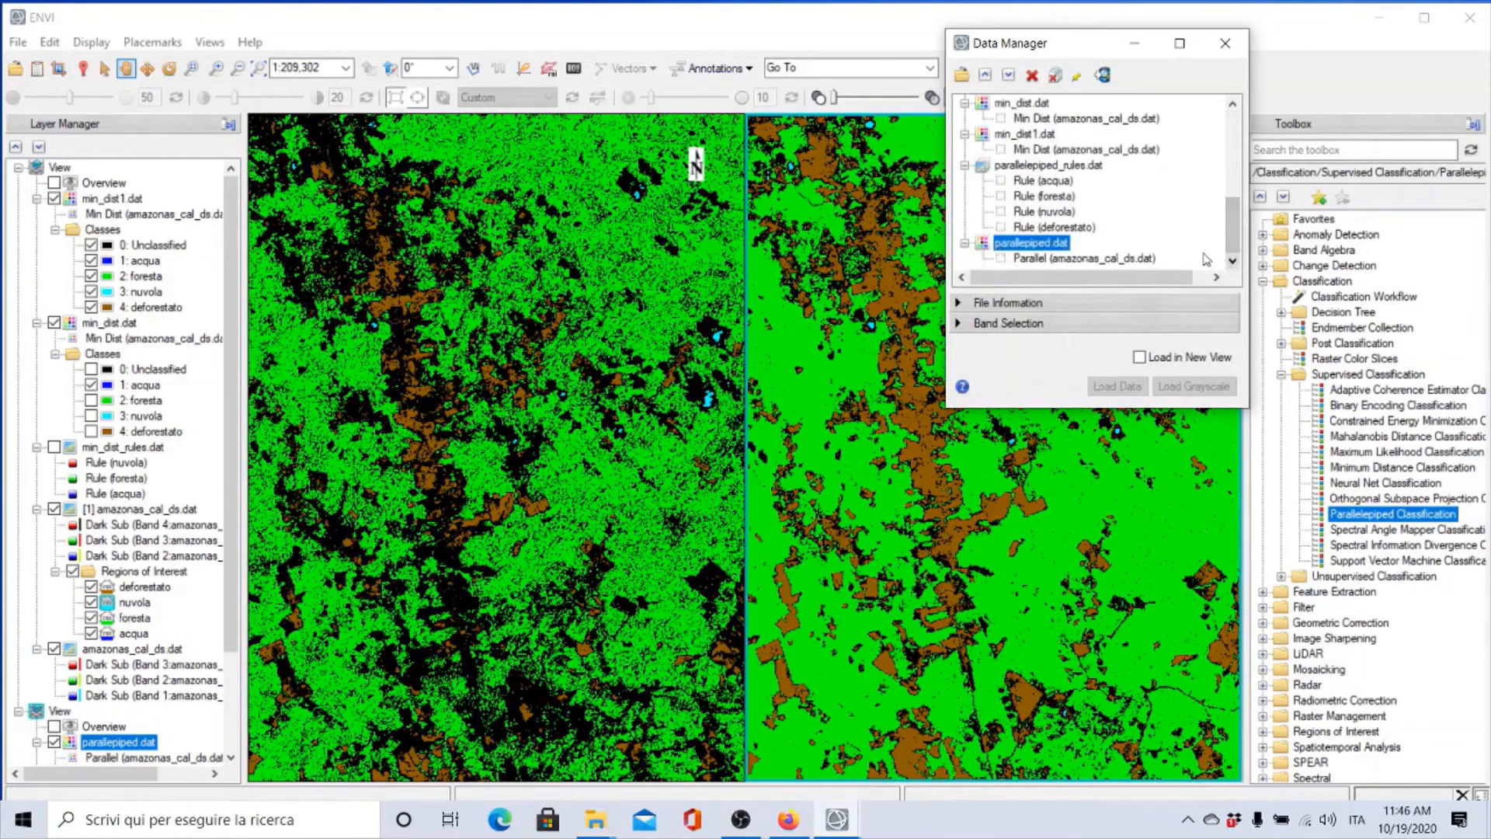
pyautogui.click(1010, 182)
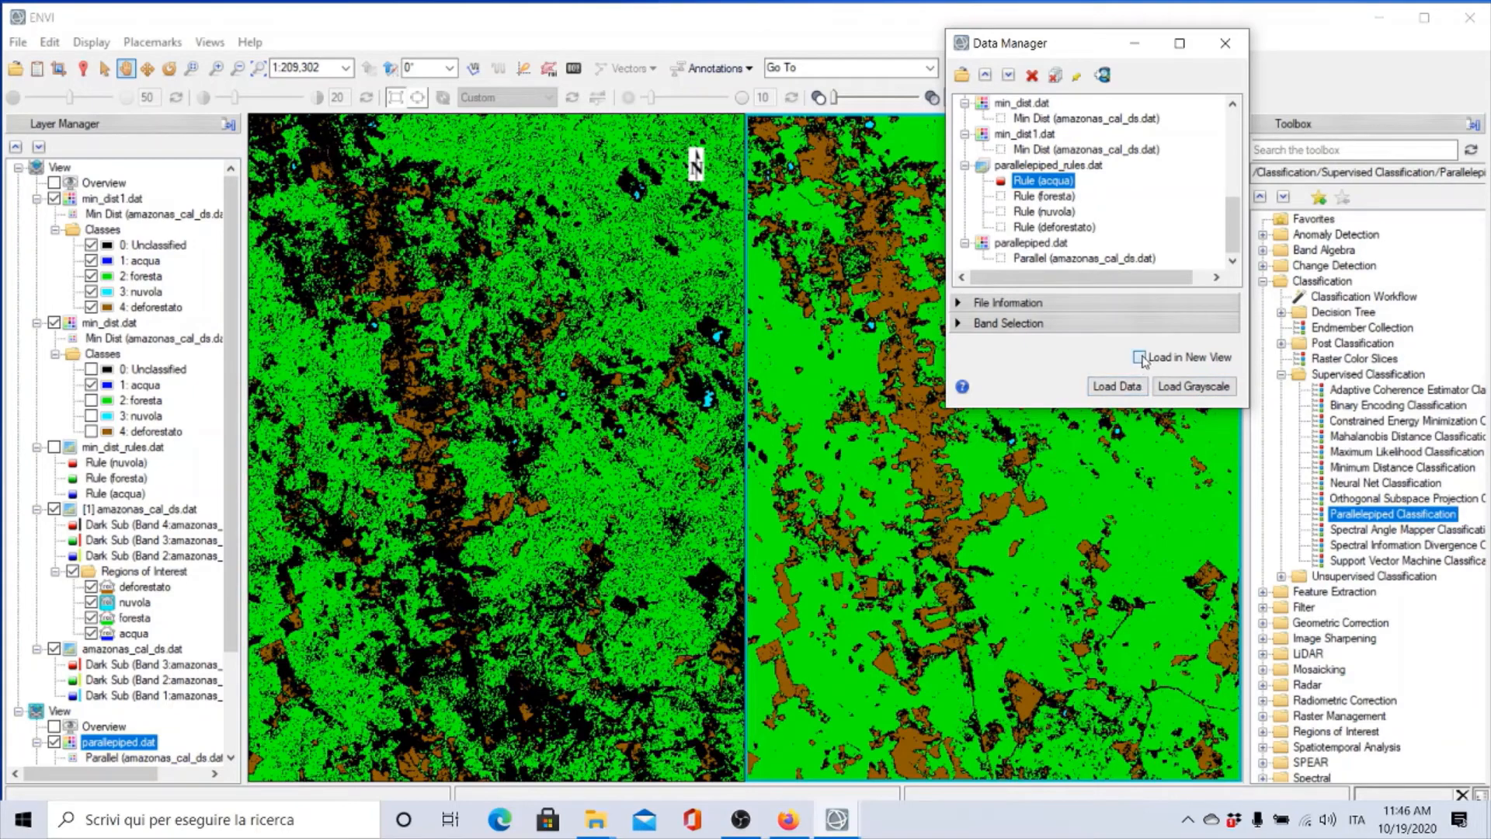
pyautogui.click(1140, 357)
pyautogui.click(1128, 386)
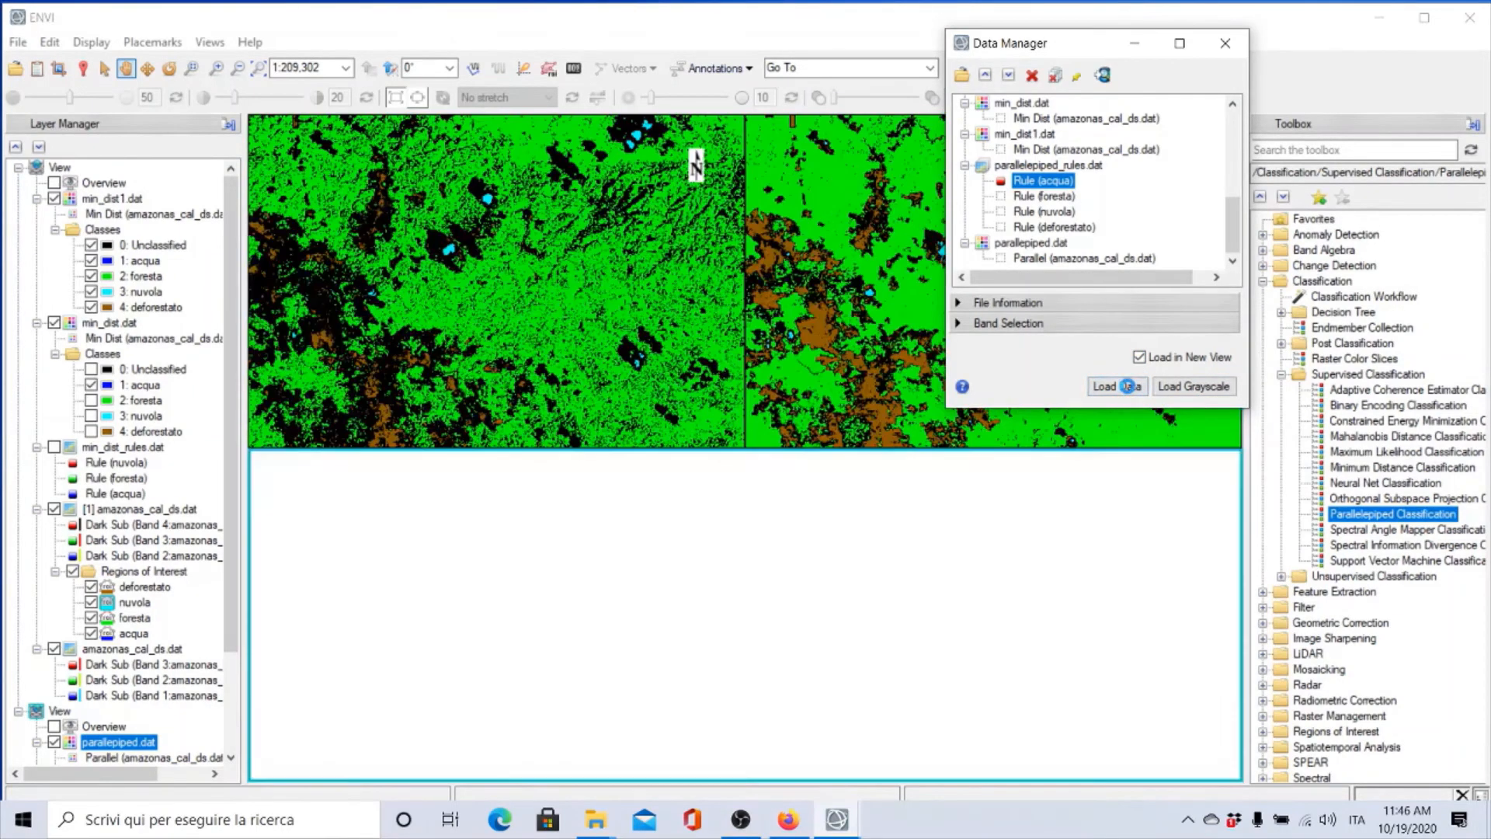
pyautogui.click(1224, 46)
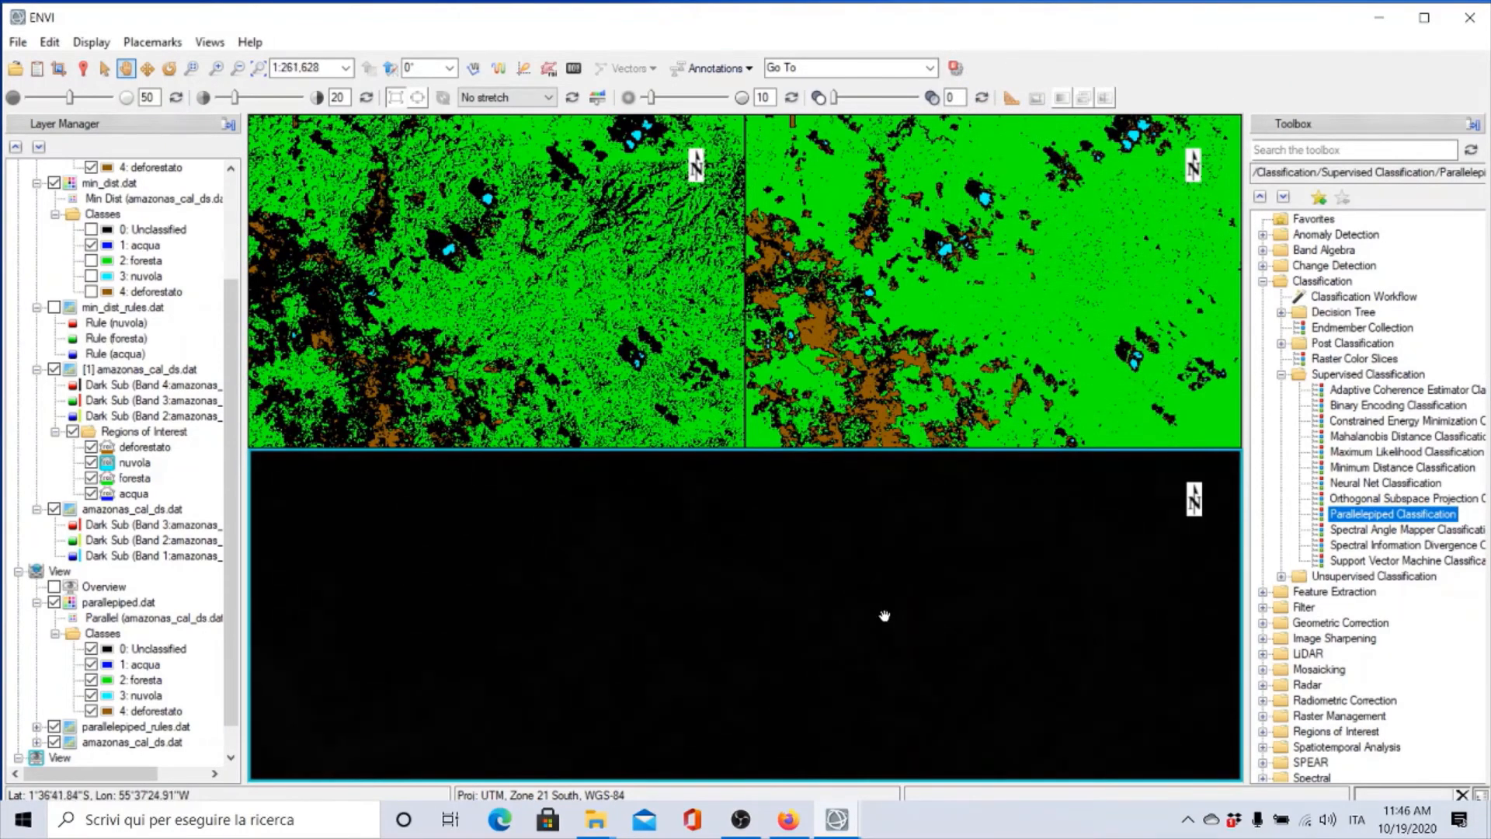
# Step: Apply a Gaussian stretch to the acqua rule image
pyautogui.scroll(1, 885, 616)
pyautogui.click(548, 101)
pyautogui.click(550, 202)
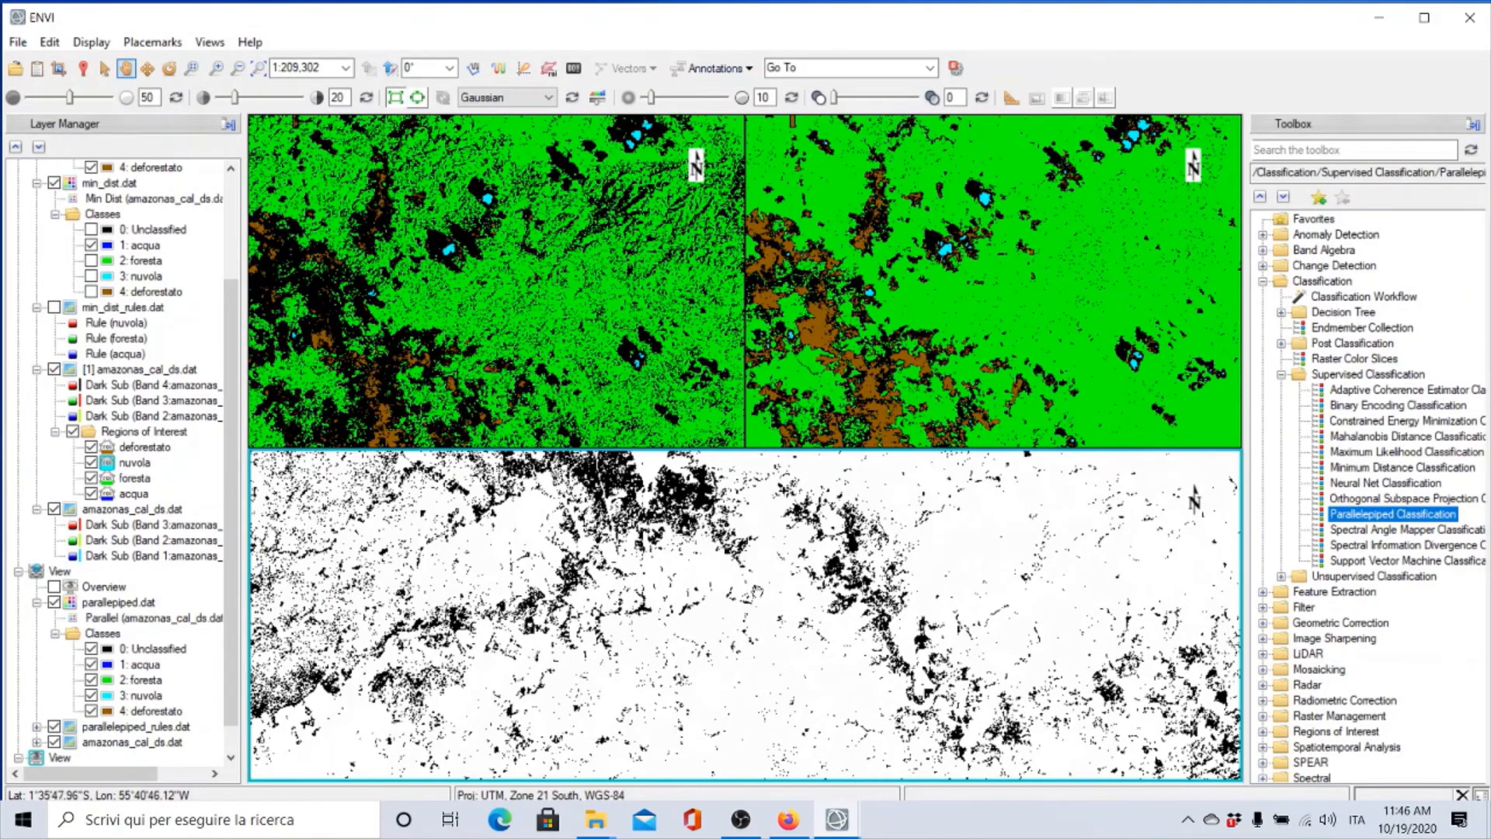
# Step: Examine the stretched acqua rule image at a wider scale and over different parts of the scene
pyautogui.scroll(-1, 757, 581)
pyautogui.scroll(-2, 757, 581)
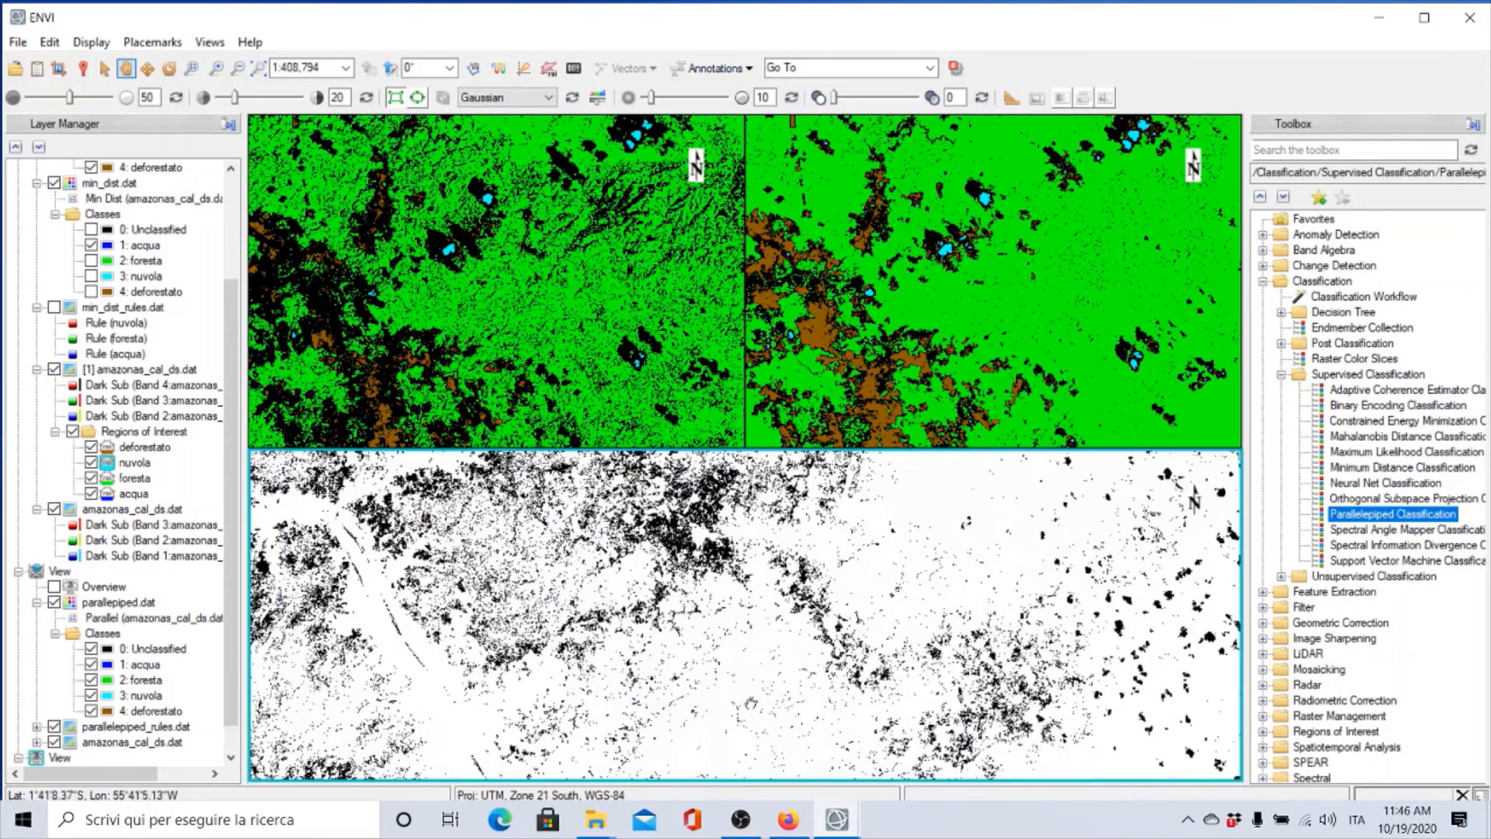
pyautogui.moveTo(850, 580); pyautogui.dragTo(889, 447)
pyautogui.moveTo(808, 627); pyautogui.dragTo(921, 458)
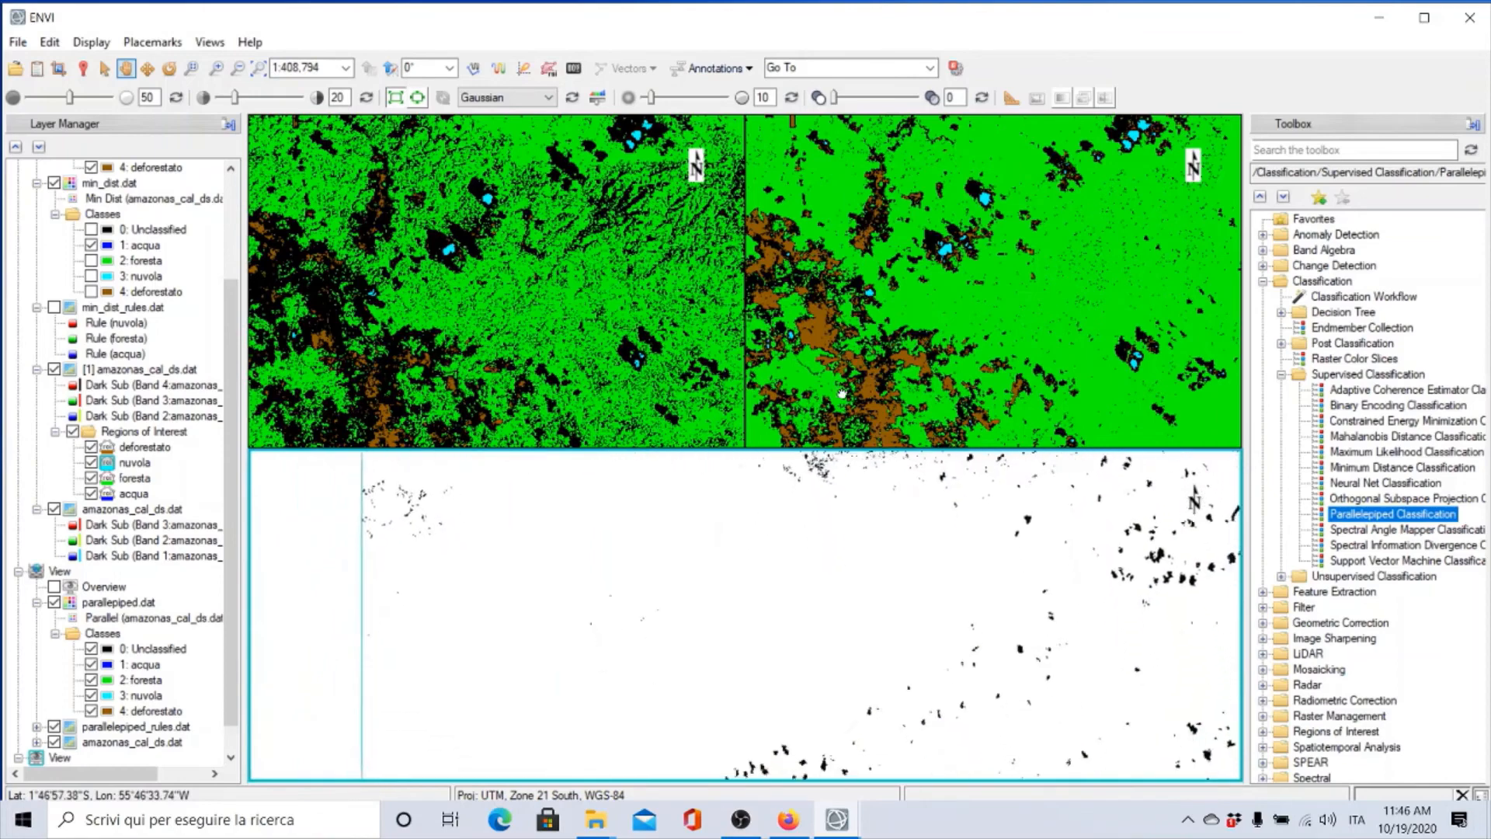
pyautogui.moveTo(745, 599); pyautogui.dragTo(778, 602)
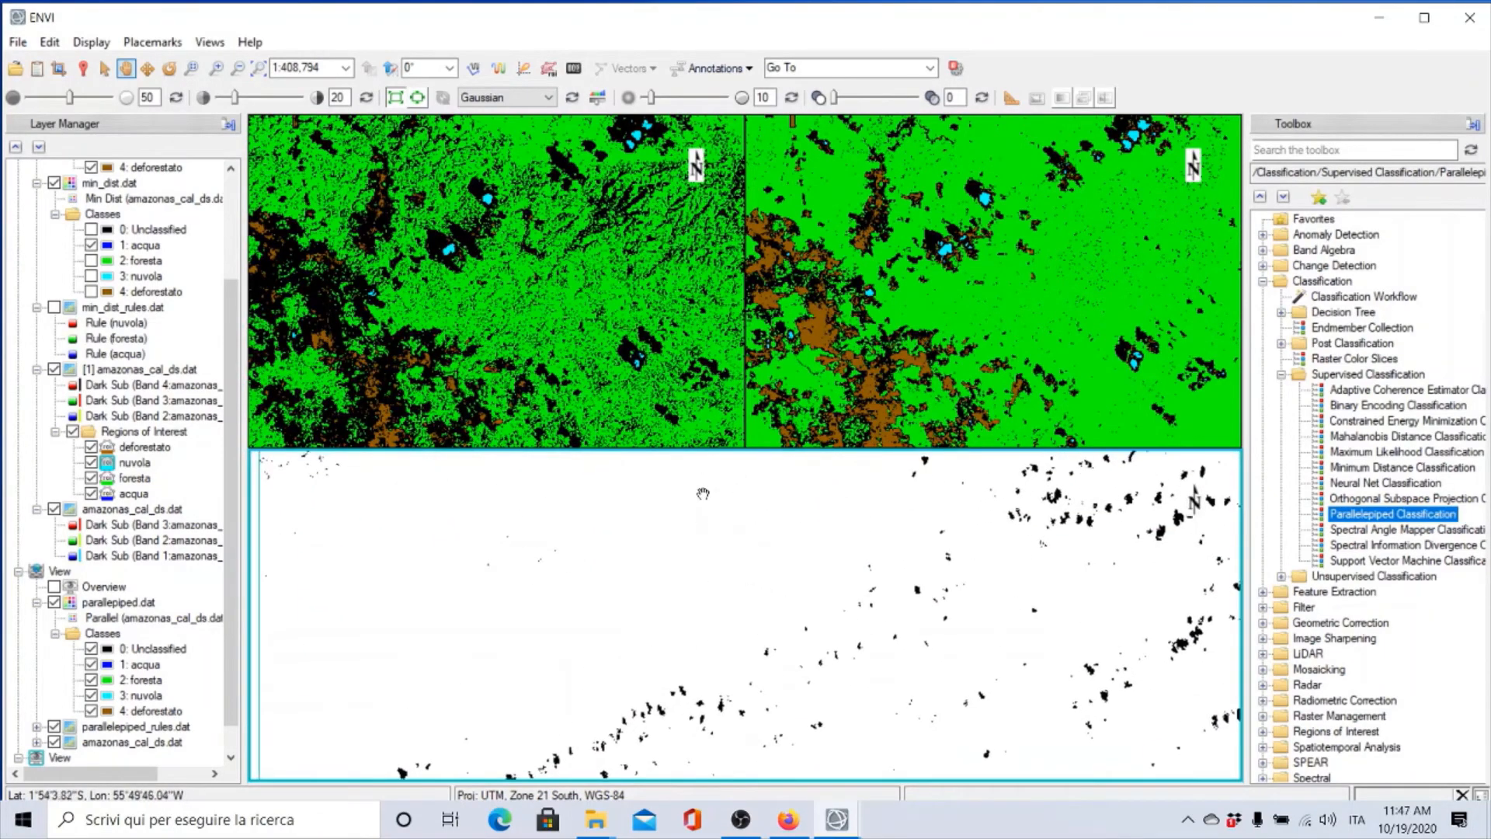
# Step: Geo-link all three views so the acqua rule image moves together with the two classifications
pyautogui.click(210, 45)
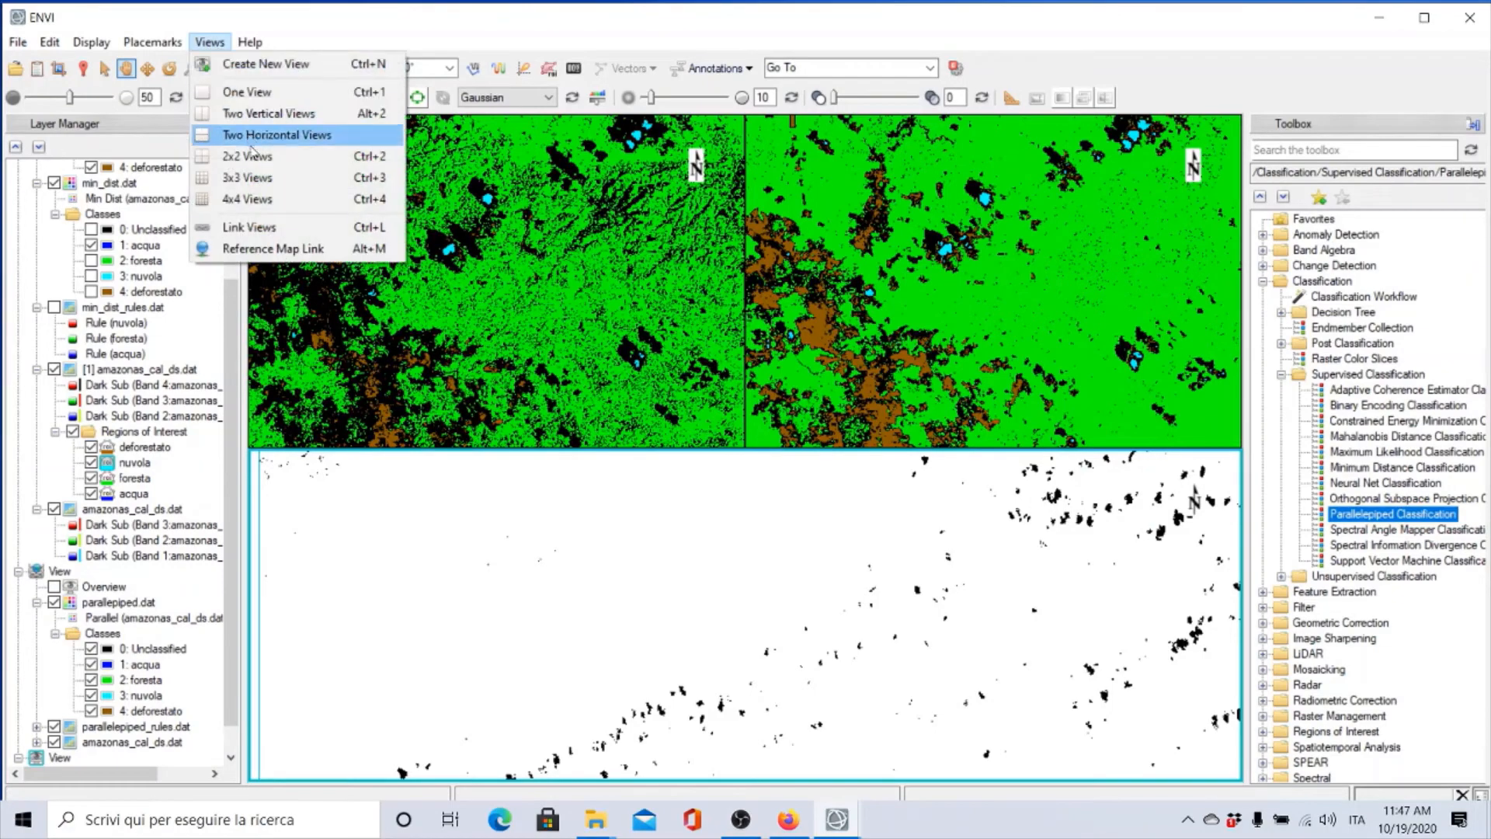
pyautogui.click(264, 228)
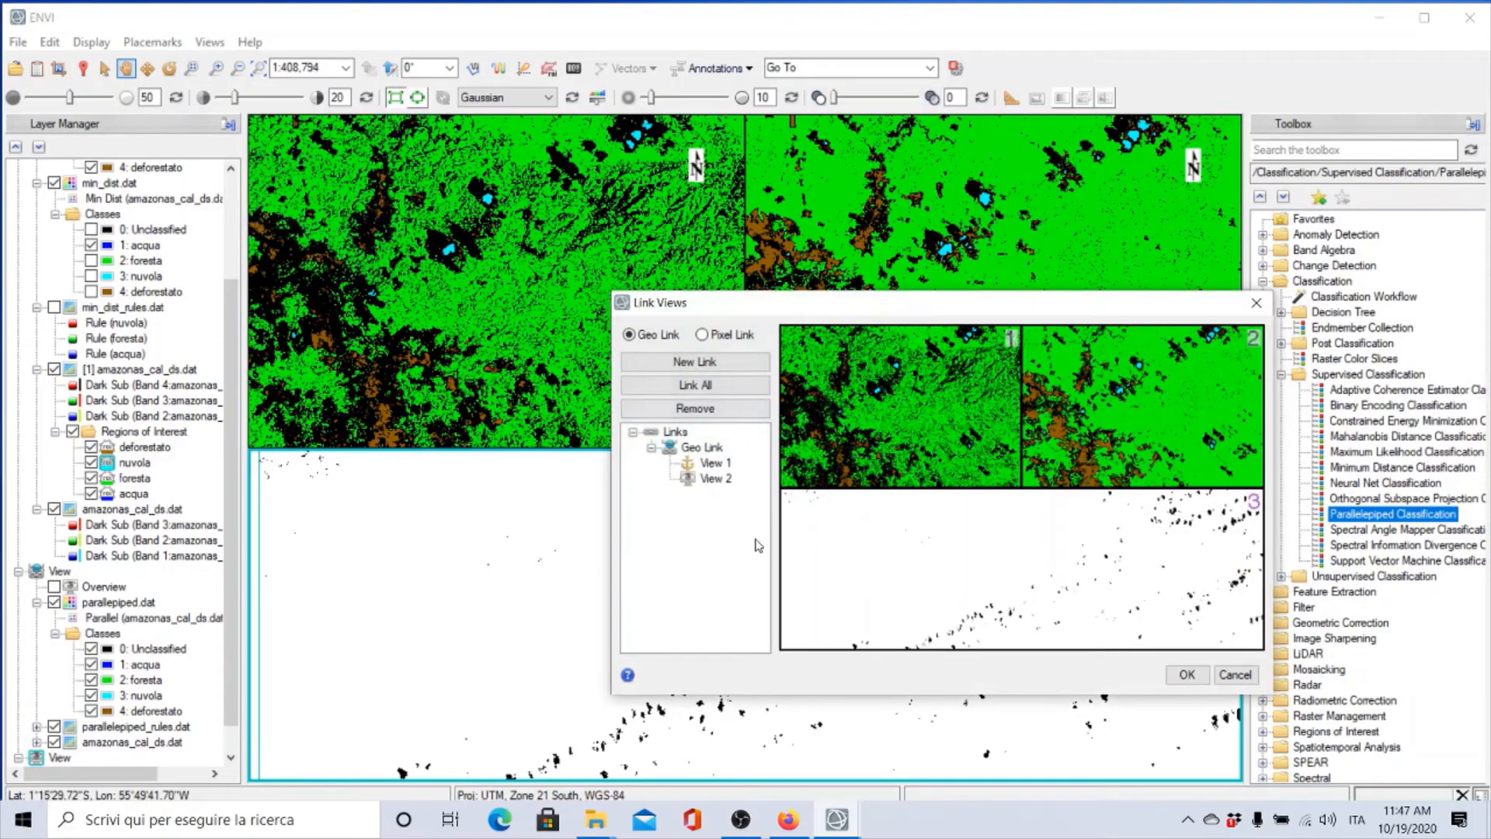
pyautogui.click(715, 390)
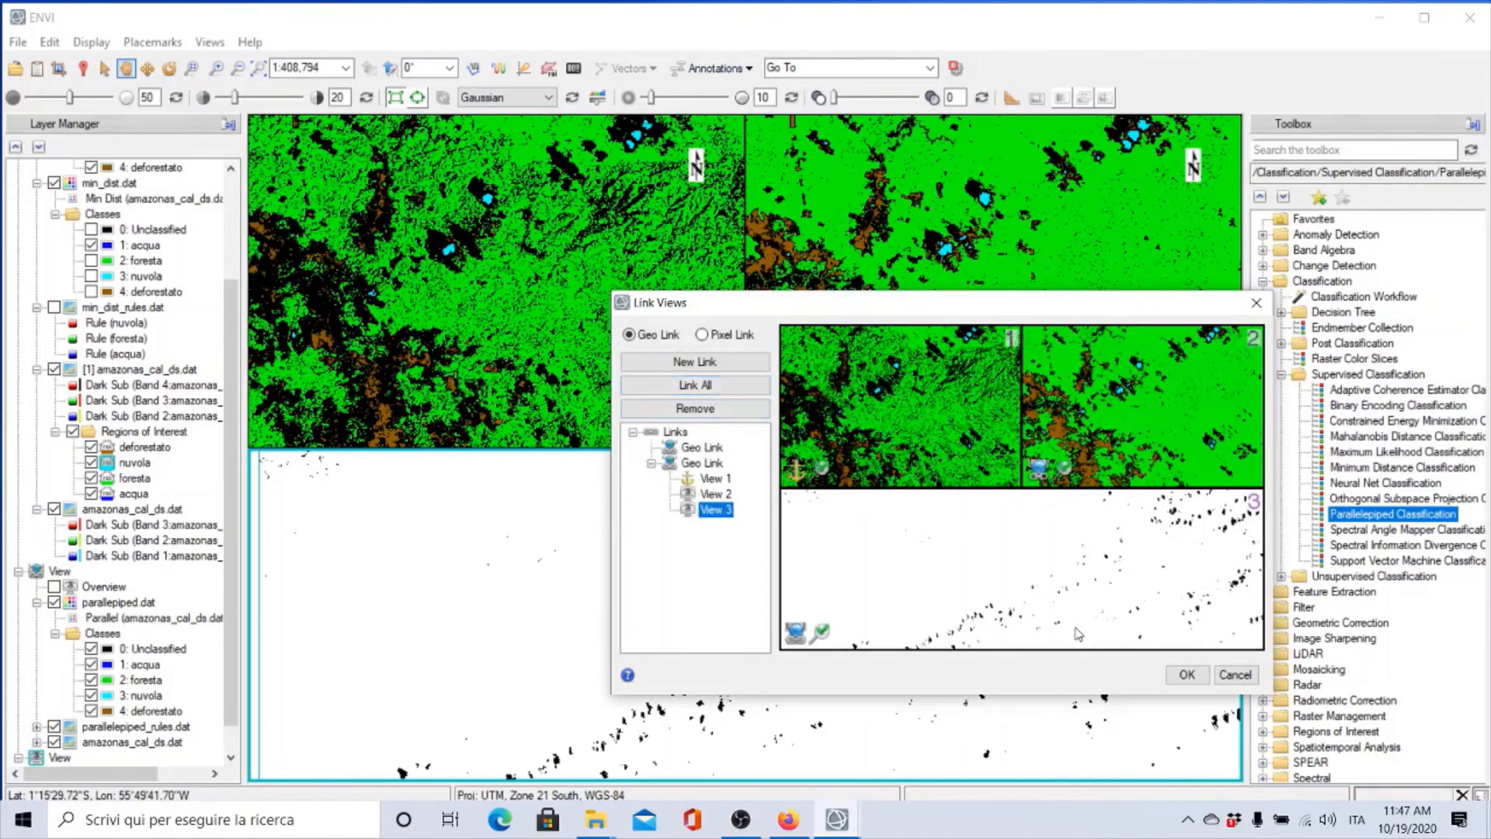
pyautogui.click(1188, 675)
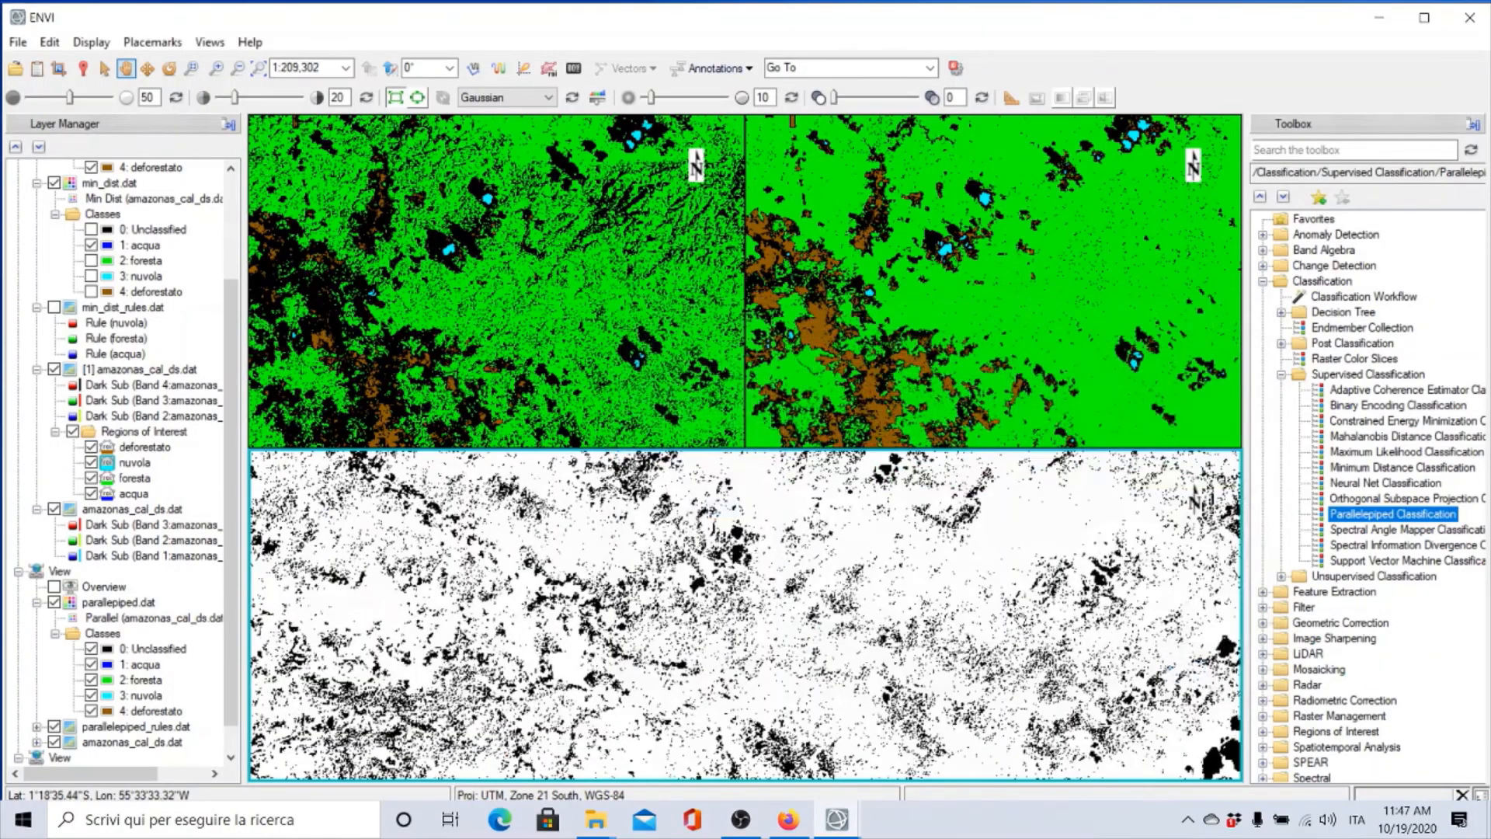
pyautogui.scroll(-4, 525, 334)
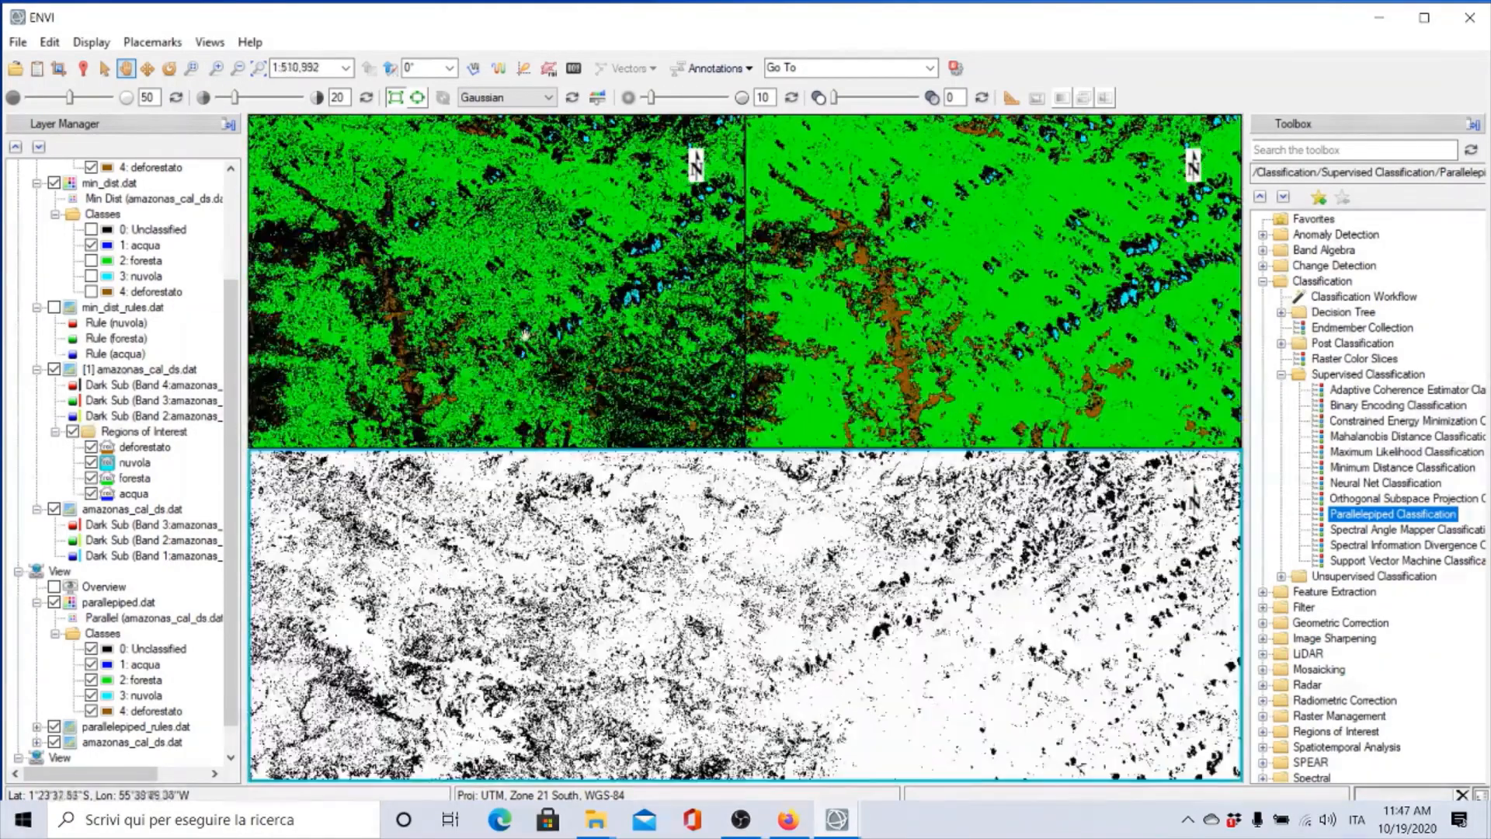
pyautogui.moveTo(466, 333); pyautogui.dragTo(476, 142)
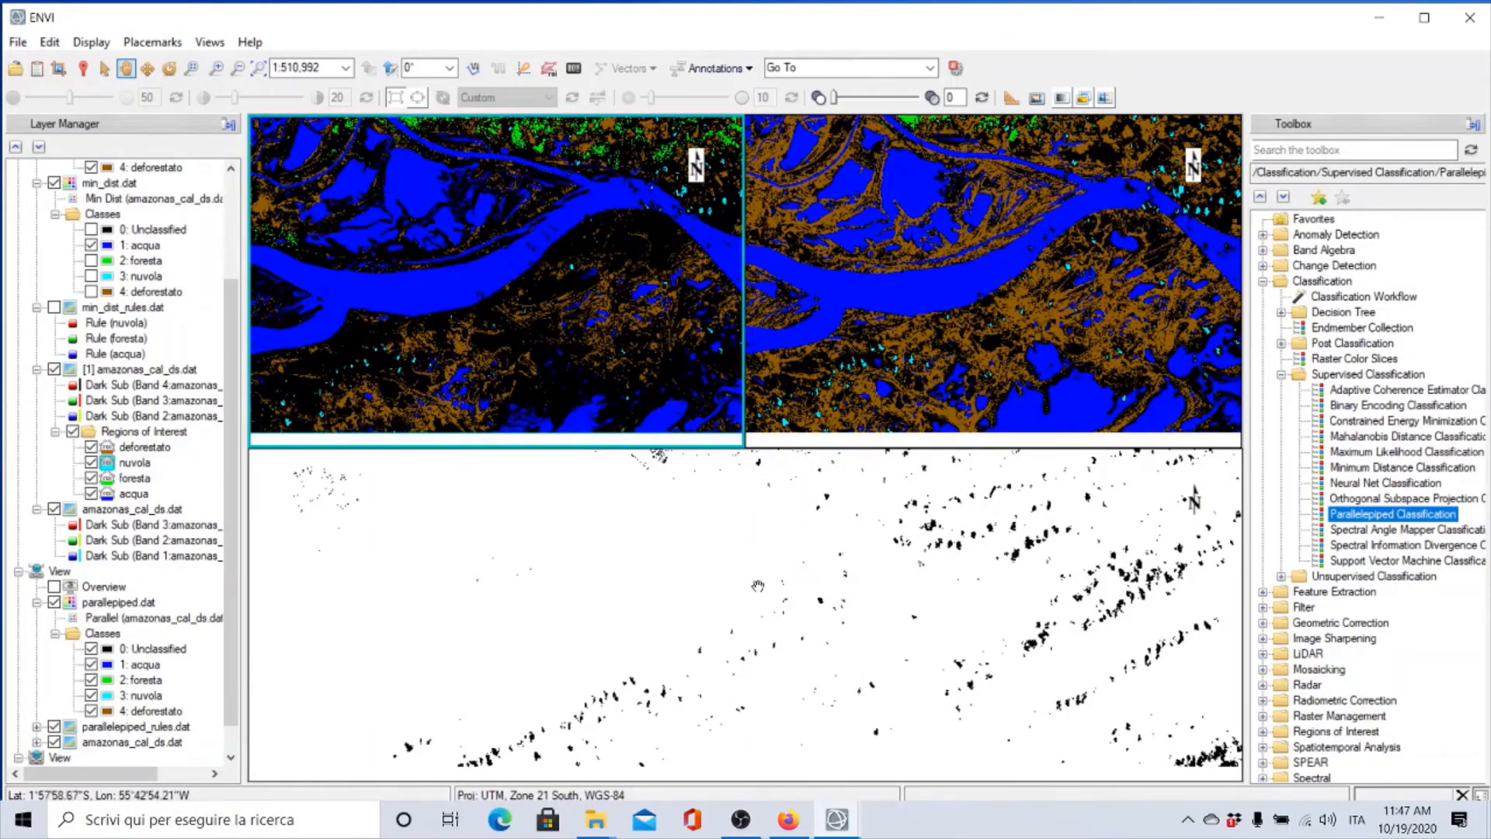
# Step: Compute quick statistics for the parallelepiped_rules.dat layer in the third view and examine its min, max and mean values
pyautogui.click(598, 552)
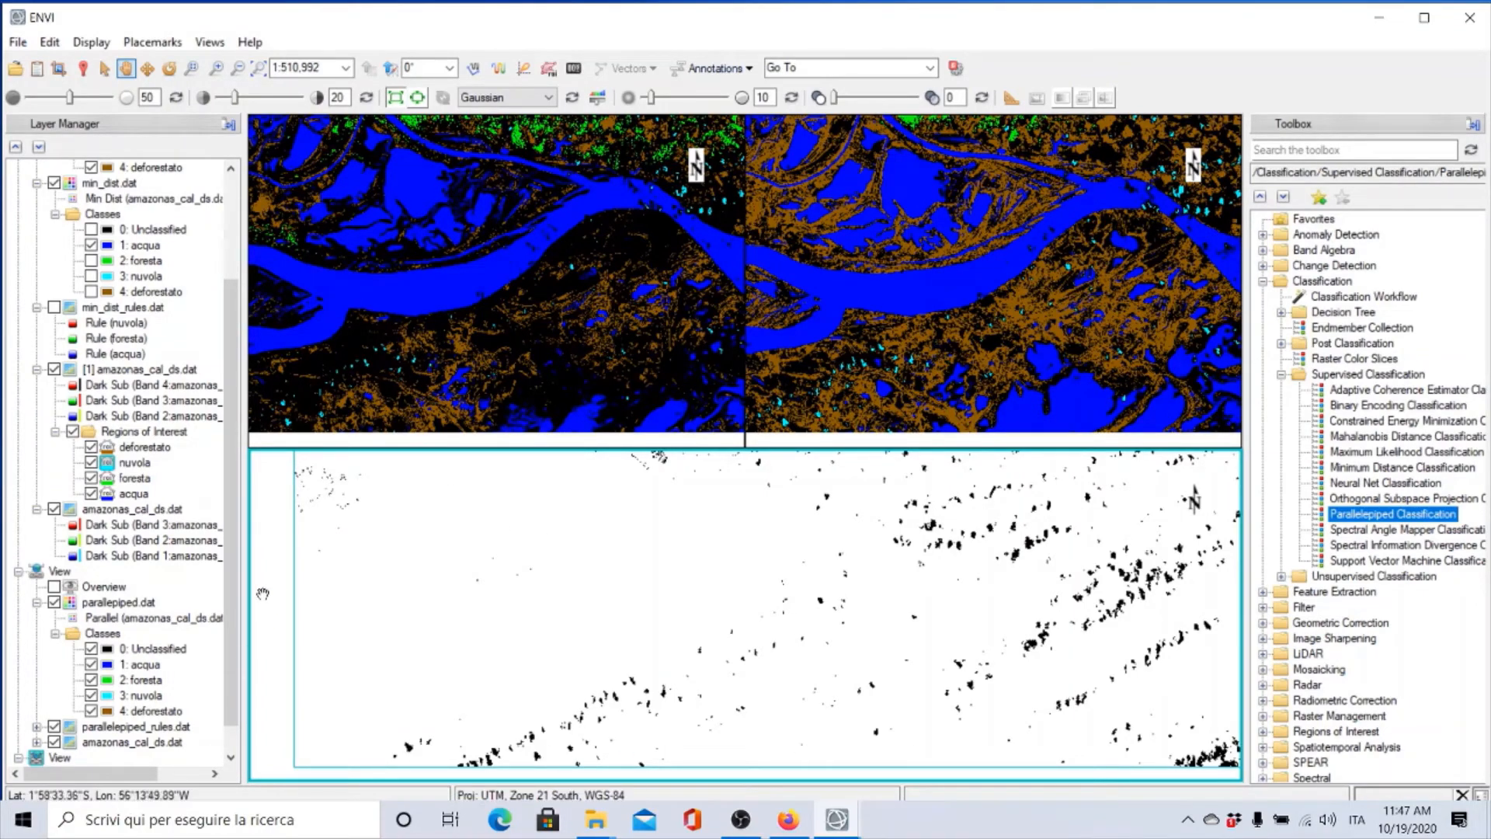
pyautogui.moveTo(233, 603); pyautogui.dragTo(240, 681)
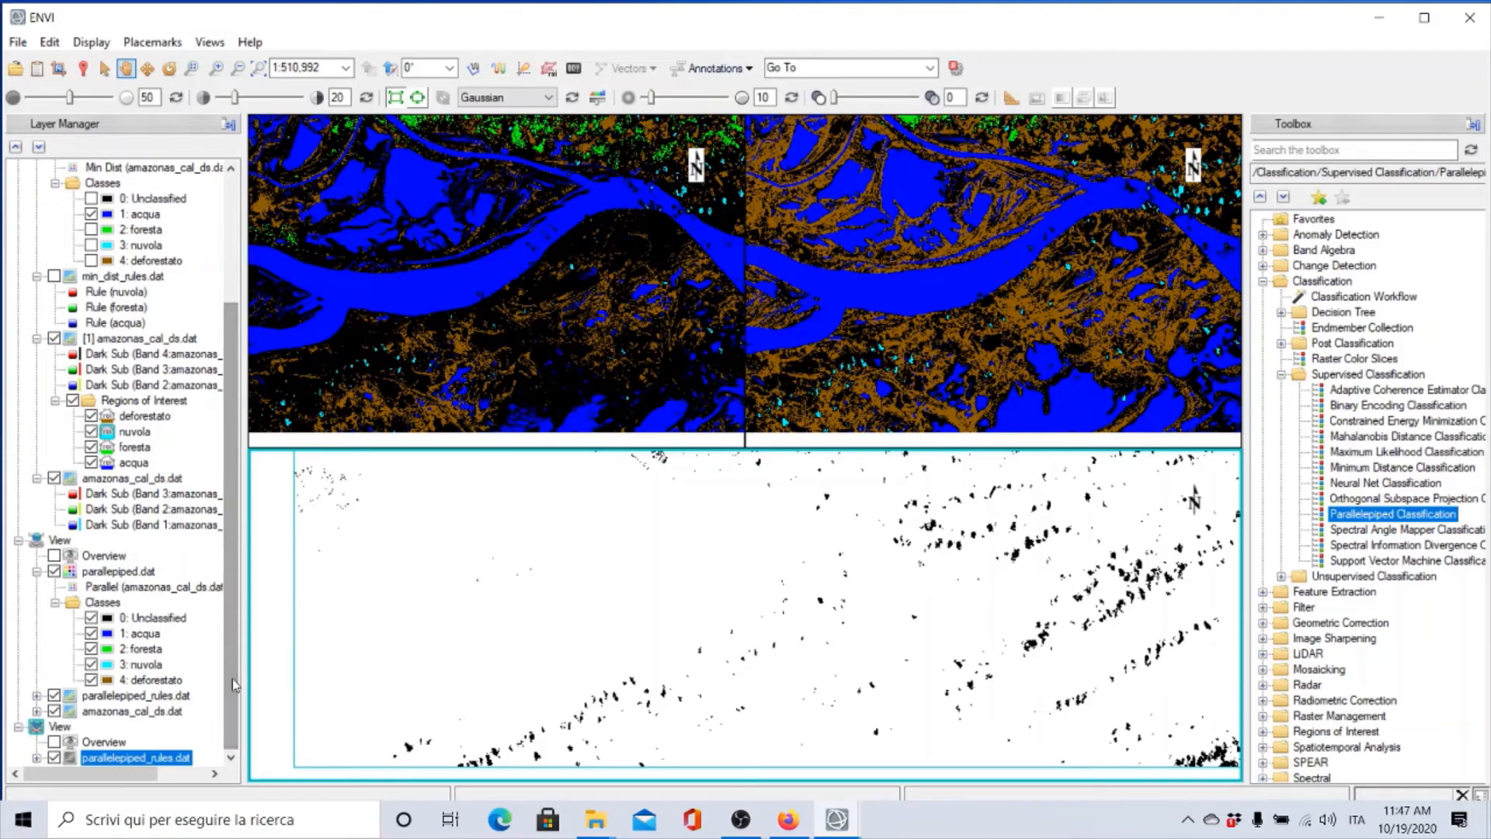
pyautogui.rightClick(92, 759)
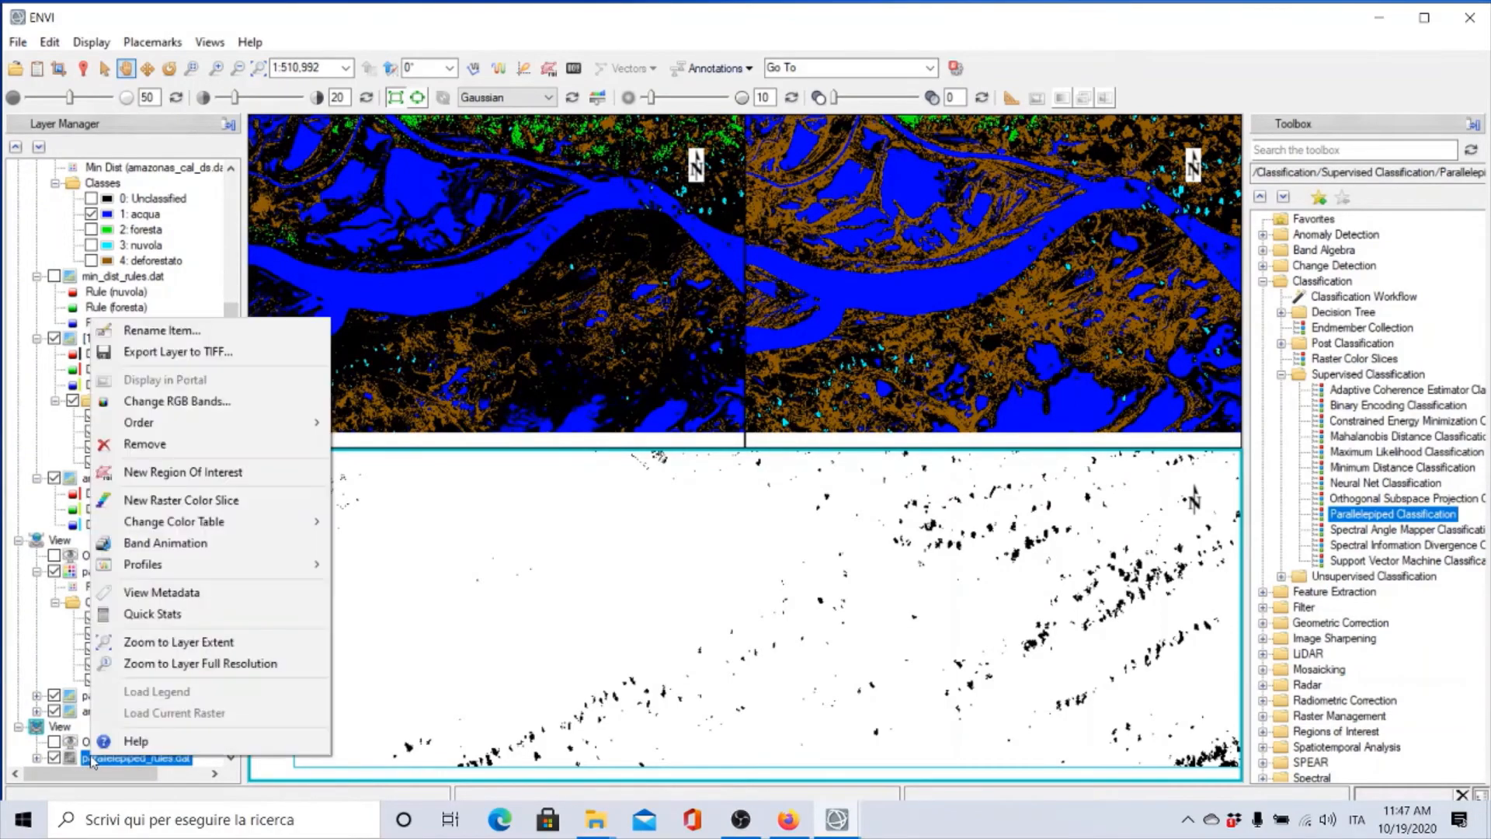
pyautogui.click(147, 616)
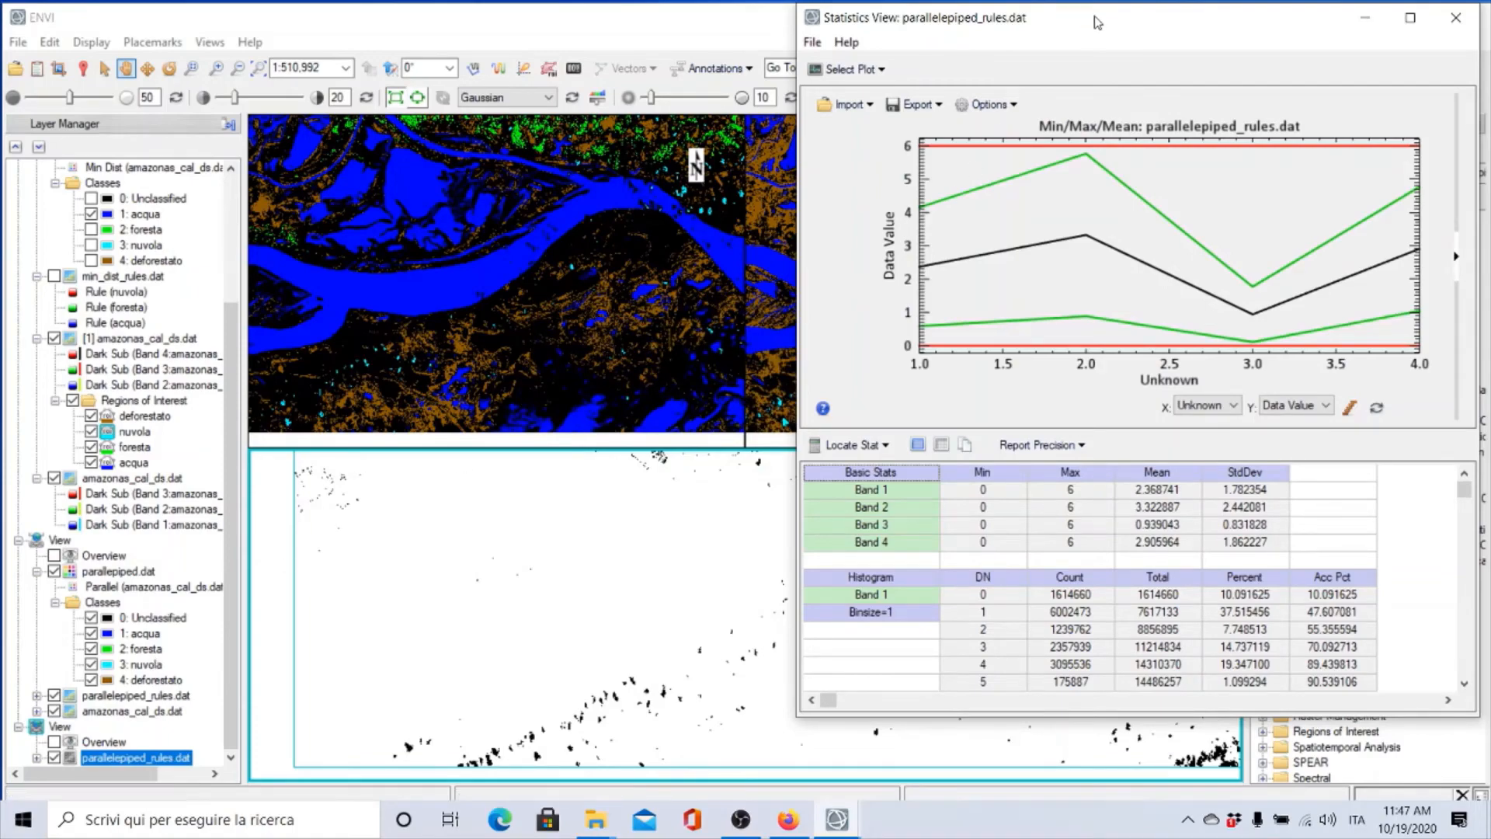
pyautogui.moveTo(1096, 21); pyautogui.dragTo(938, 7)
pyautogui.doubleClick(938, 7)
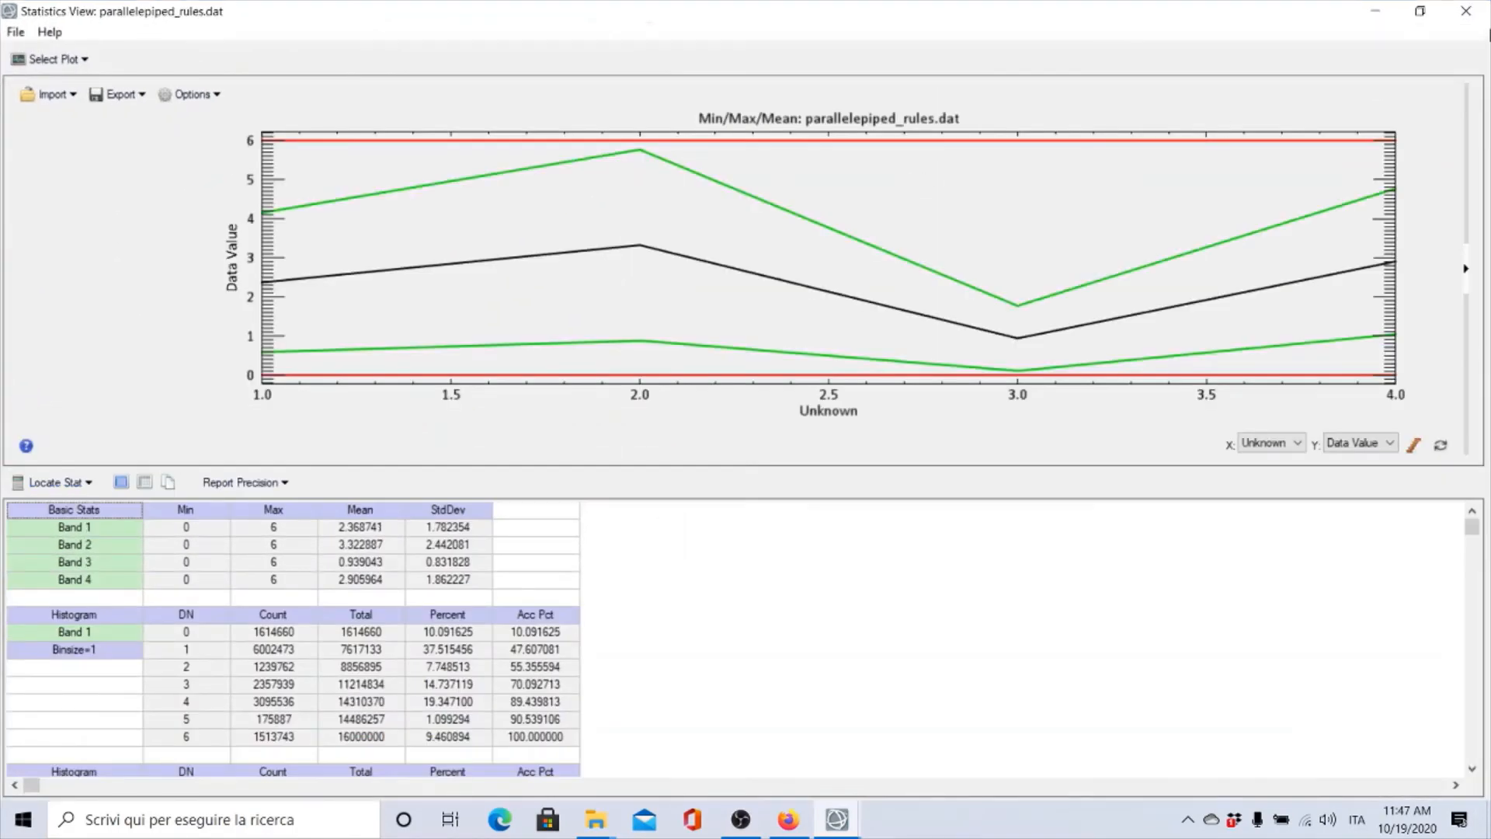
pyautogui.click(1421, 11)
pyautogui.moveTo(1186, 25); pyautogui.dragTo(1009, 28)
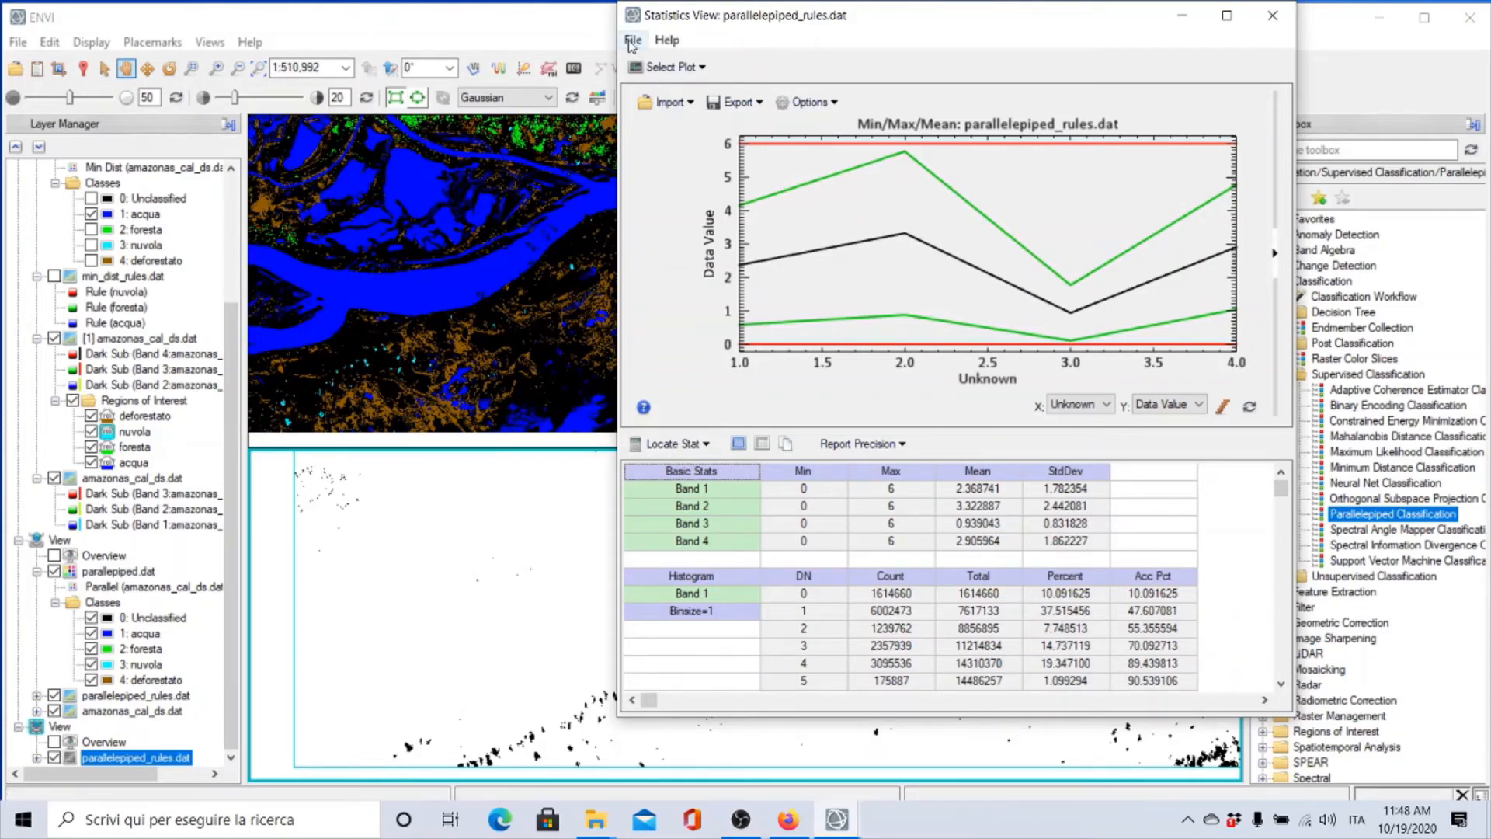
# Step: Plot the Band 1 histogram in the statistics, read the counts along its curve and close the statistics
pyautogui.click(671, 66)
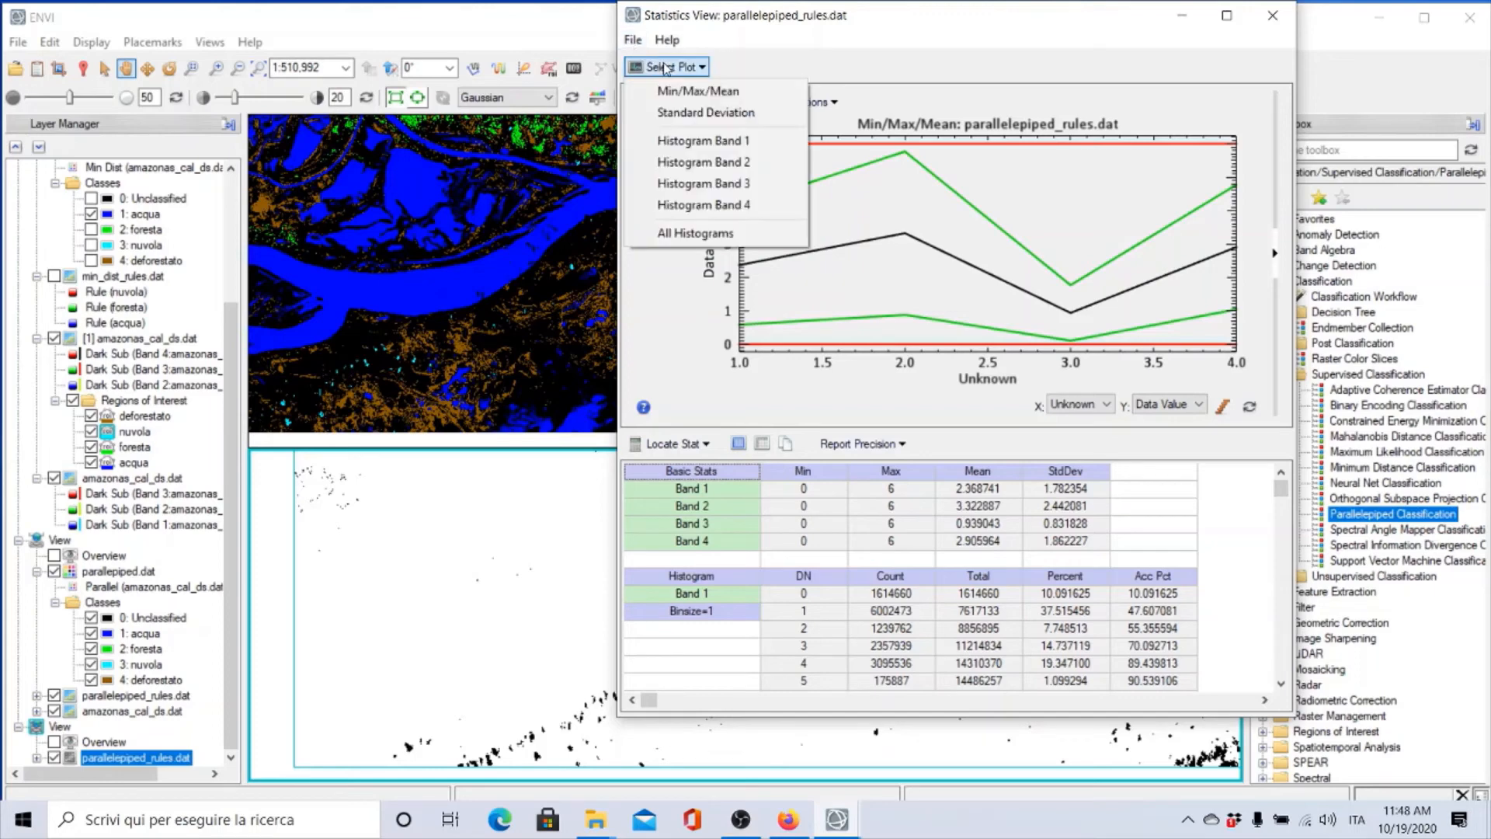
pyautogui.click(691, 142)
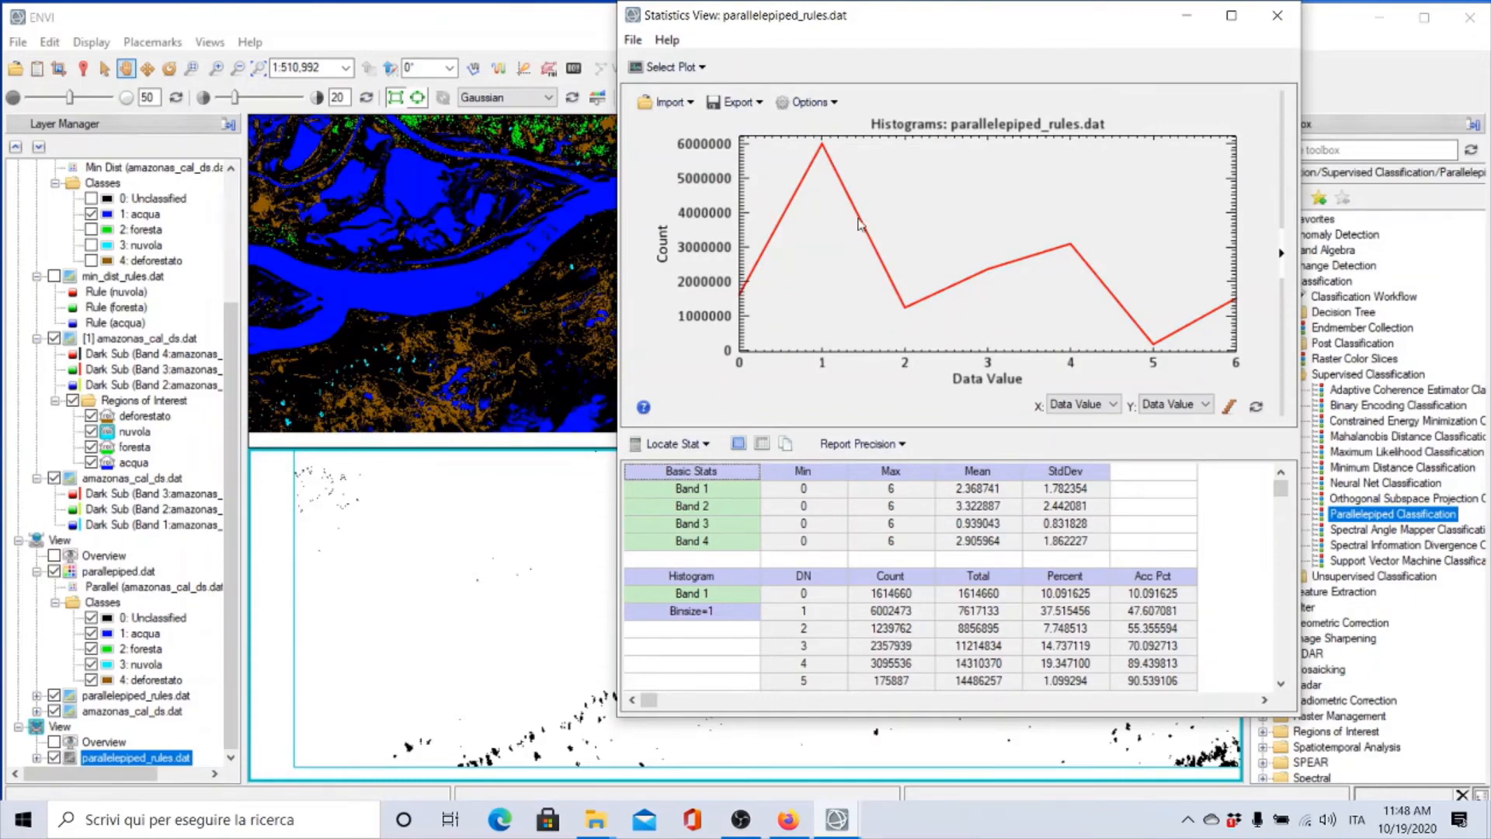
pyautogui.click(822, 149)
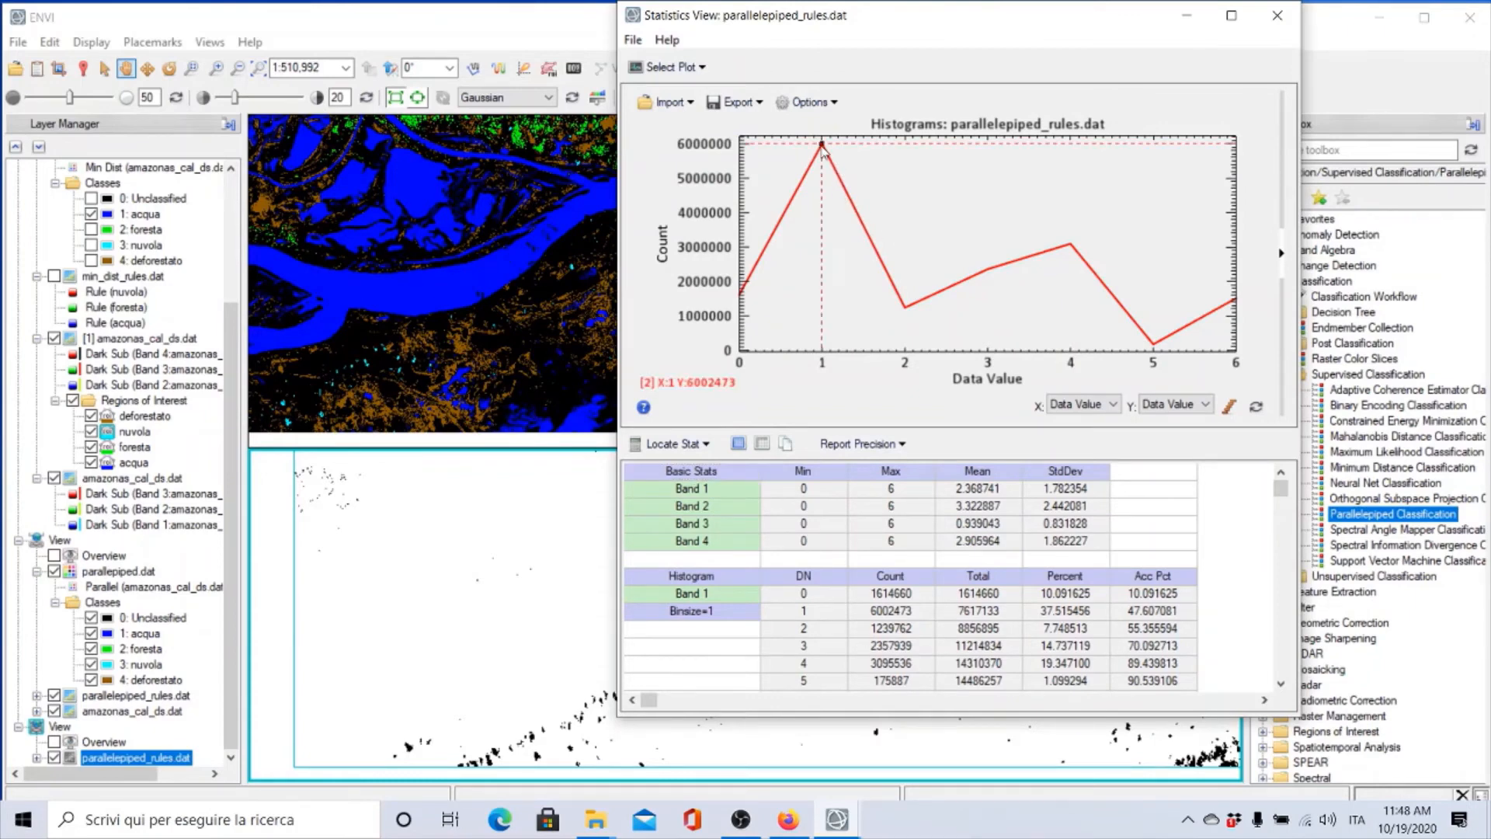
pyautogui.moveTo(838, 183); pyautogui.dragTo(1153, 337)
pyautogui.moveTo(997, 25); pyautogui.dragTo(1050, 52)
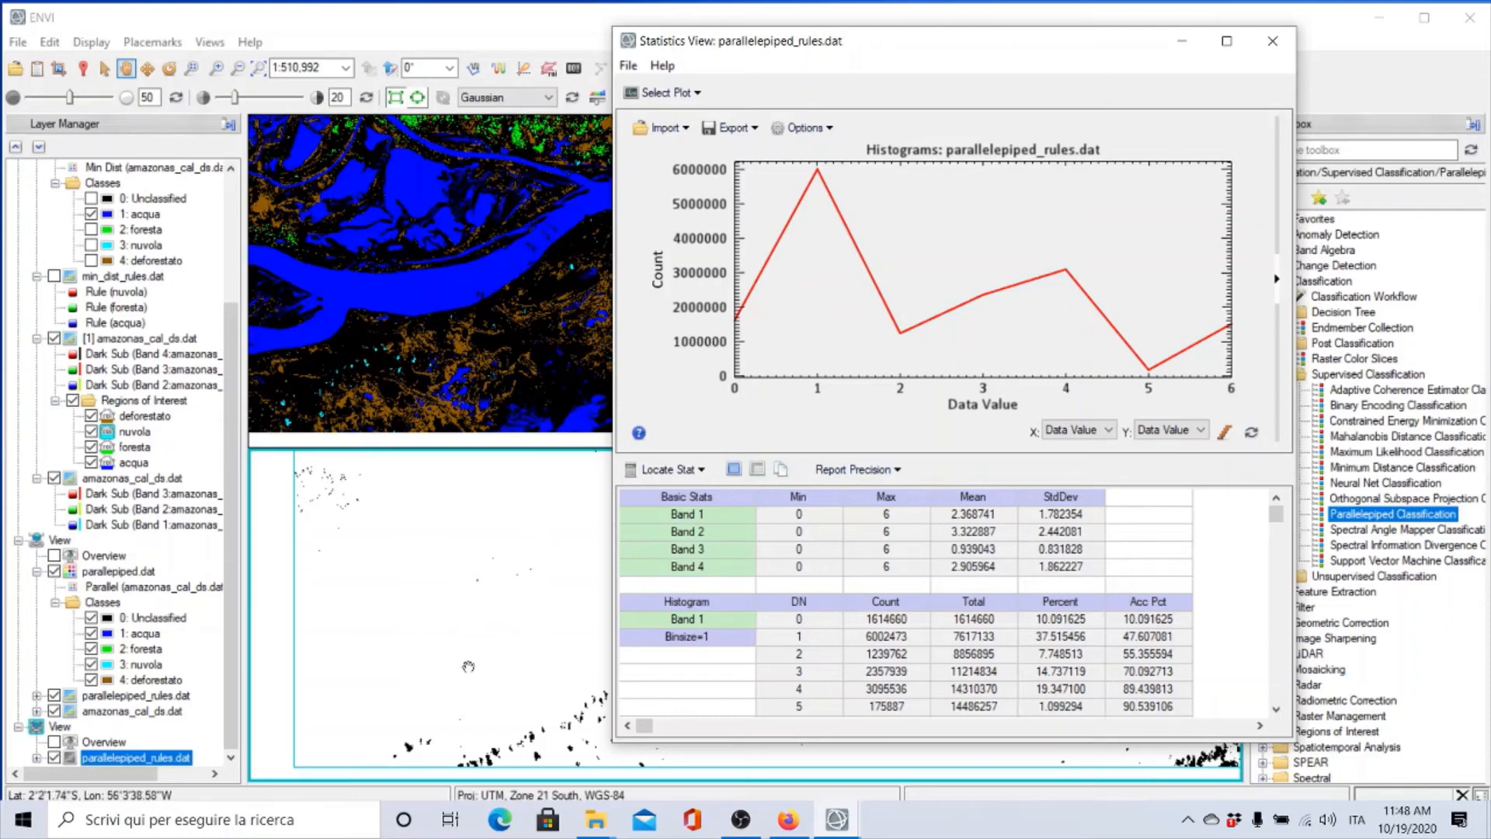
pyautogui.click(1272, 48)
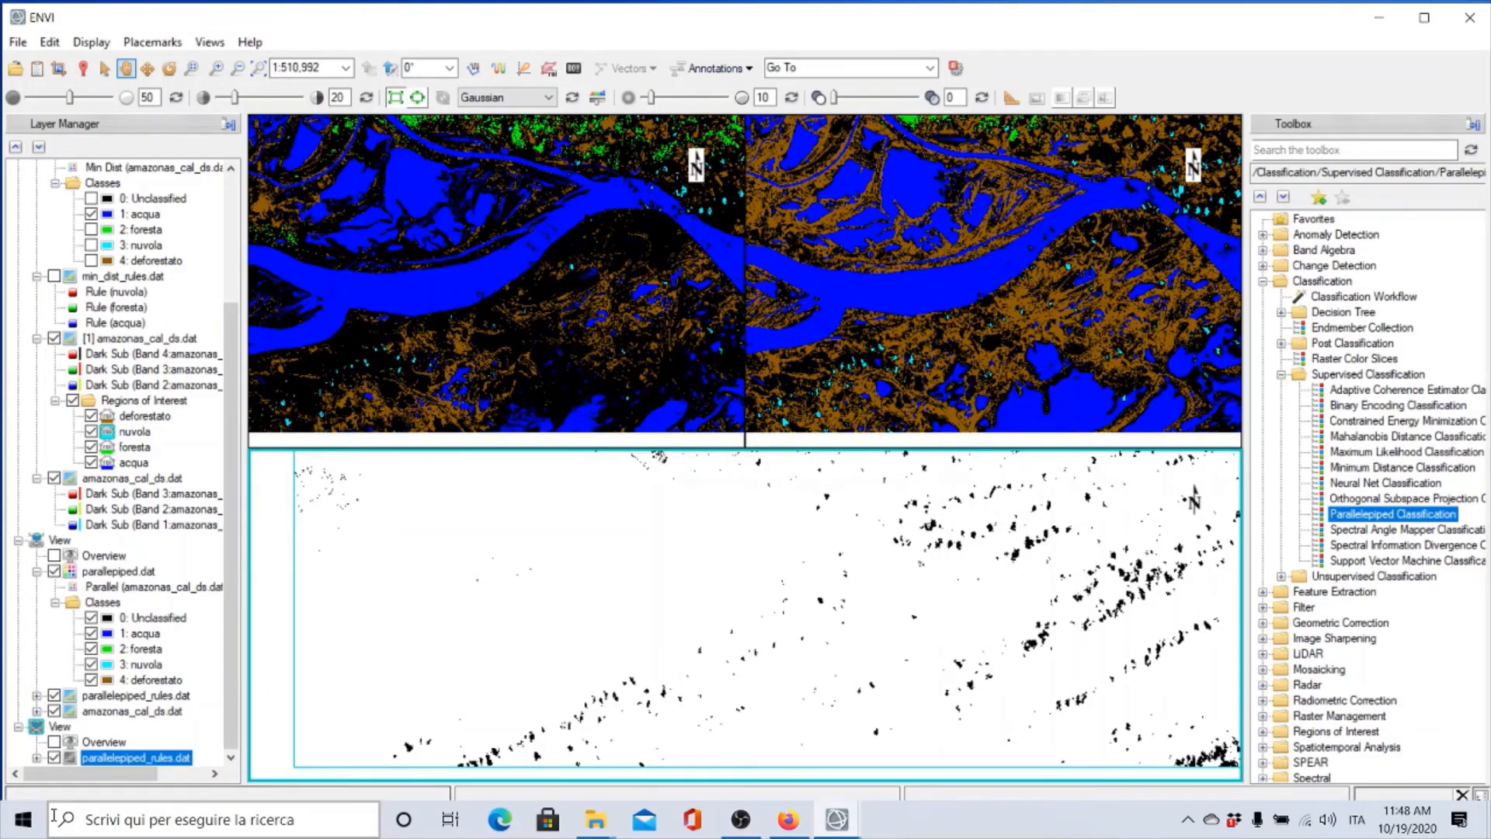
# Step: Create a raster color slice from the Rule (acqua) band of parallelepiped_rules.dat
pyautogui.rightClick(118, 764)
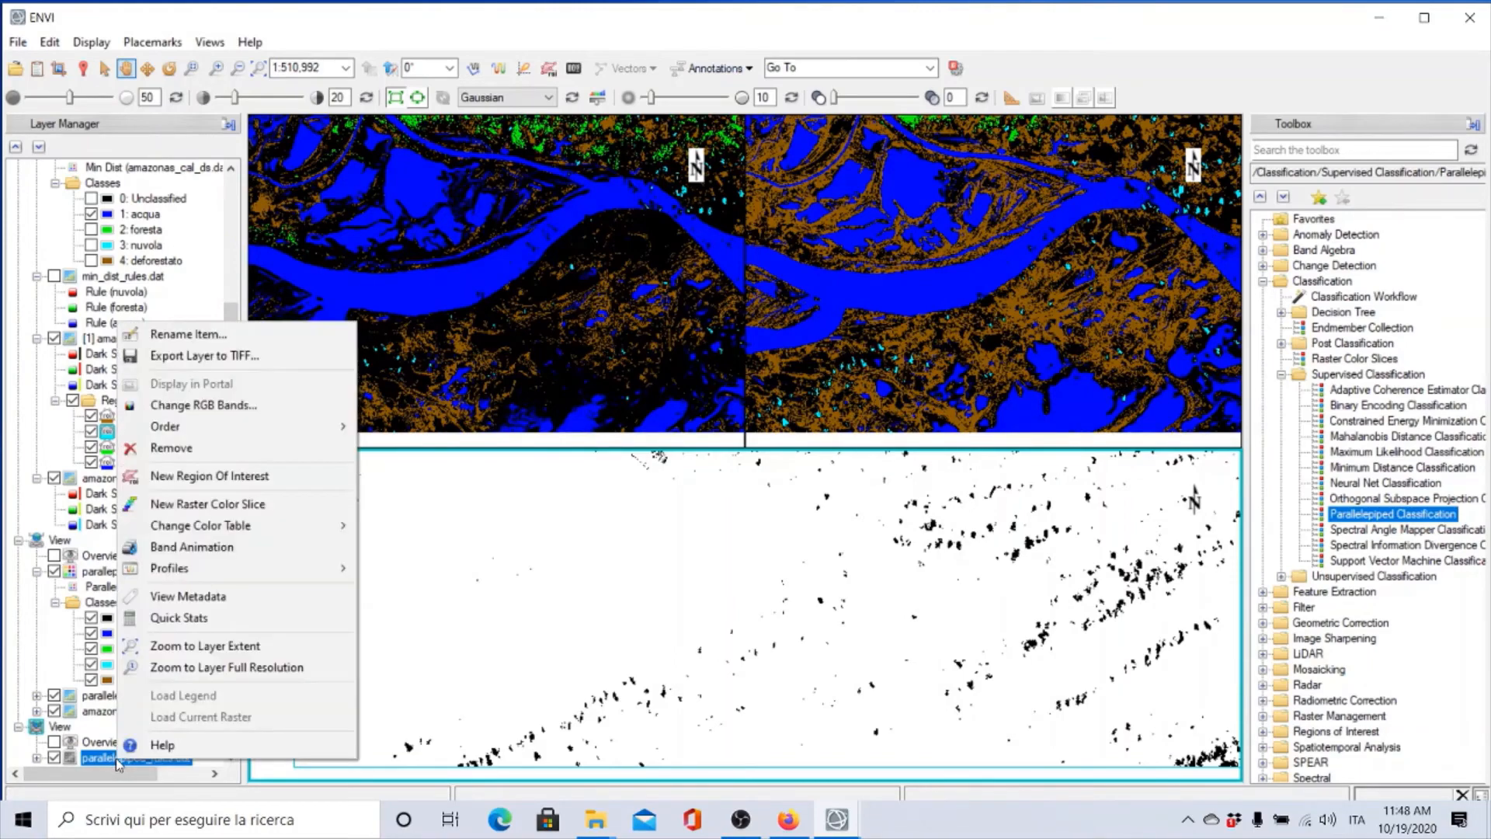
pyautogui.click(208, 504)
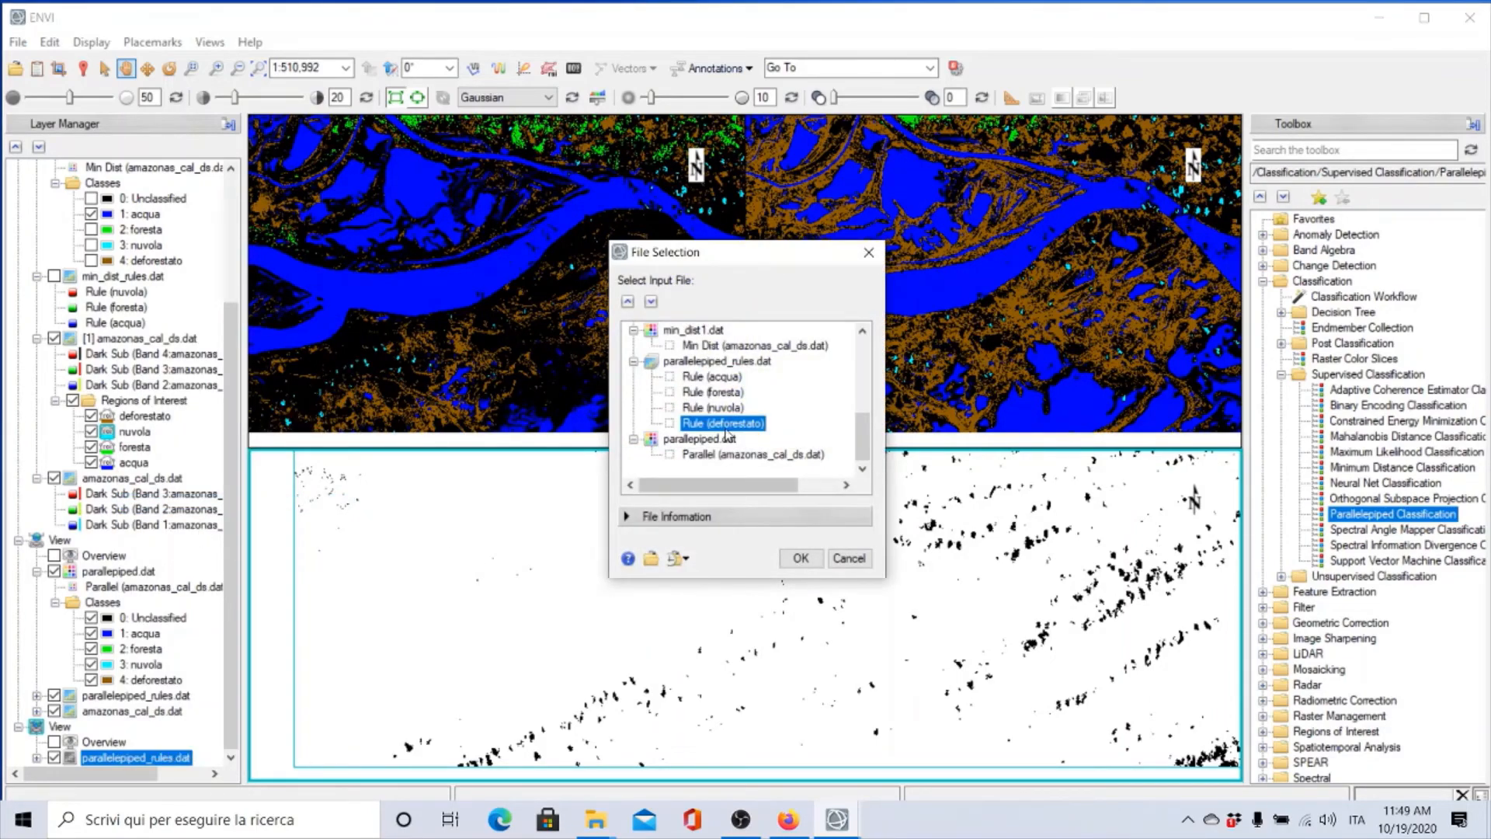
pyautogui.click(724, 377)
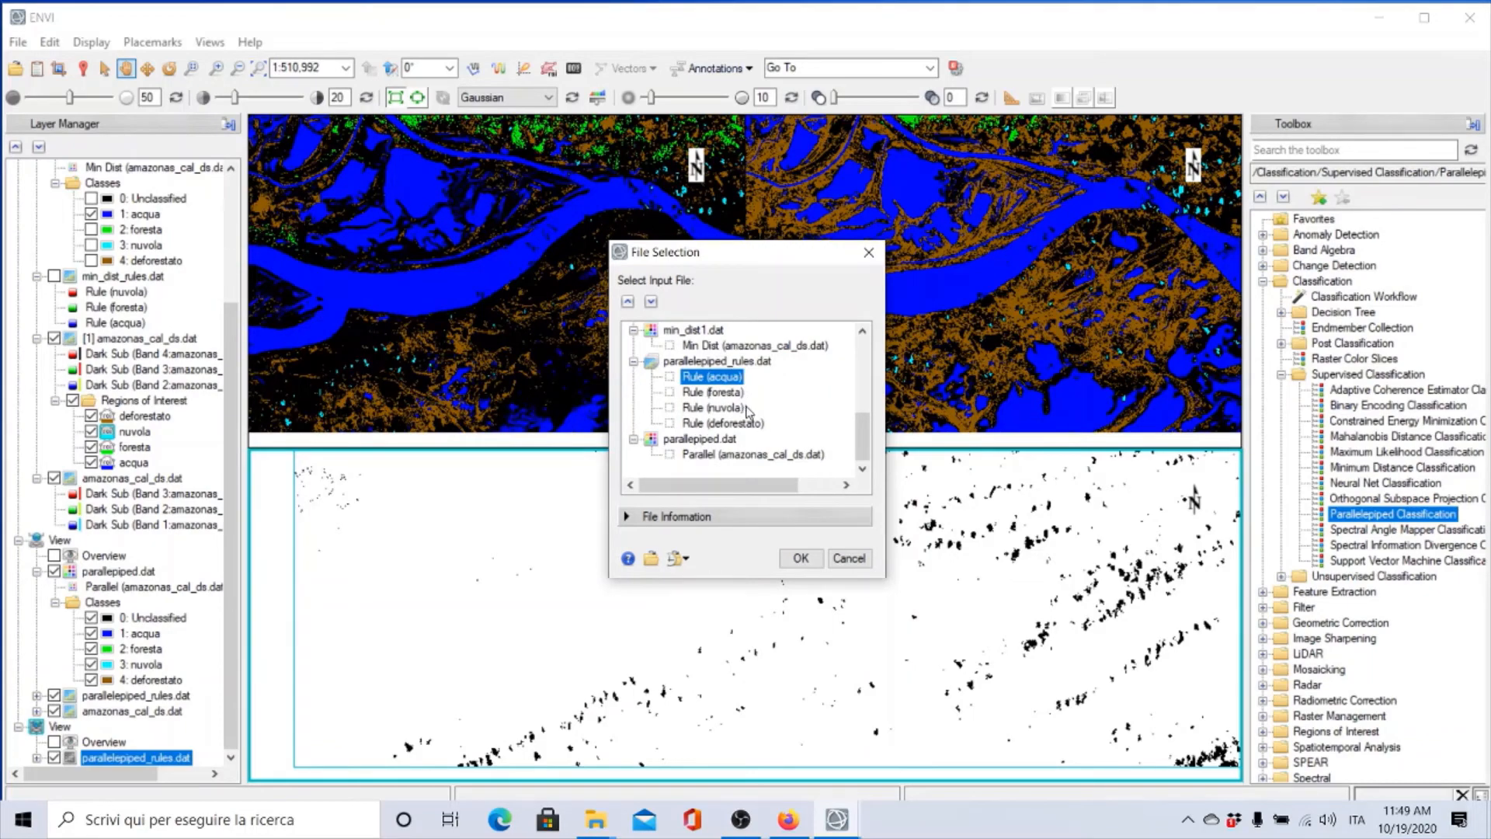
pyautogui.click(802, 561)
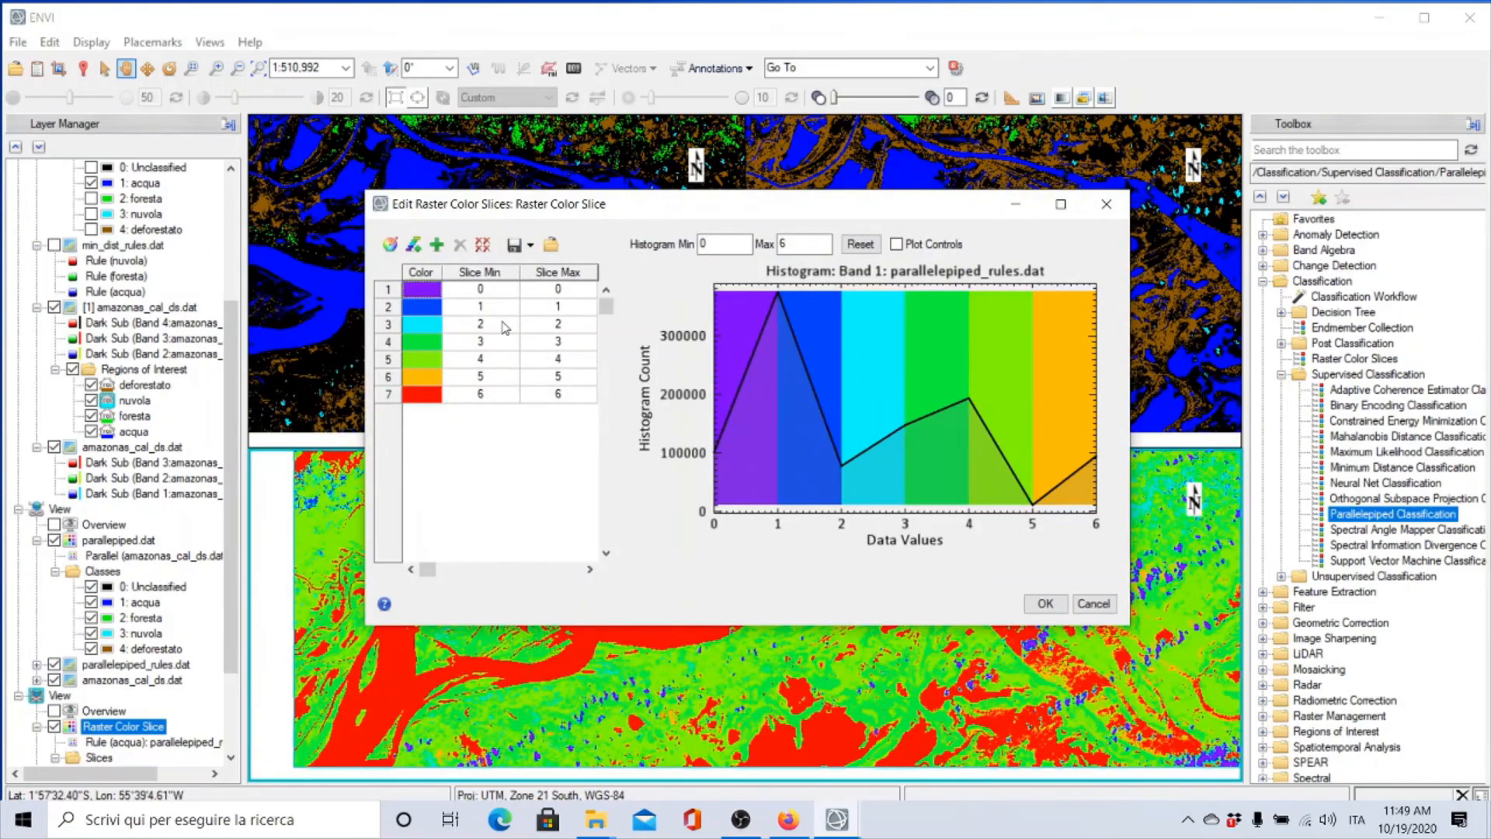
# Step: Examine the slice ranges and the Band 1 histogram of the raster color slice in an enlarged editor
pyautogui.doubleClick(688, 208)
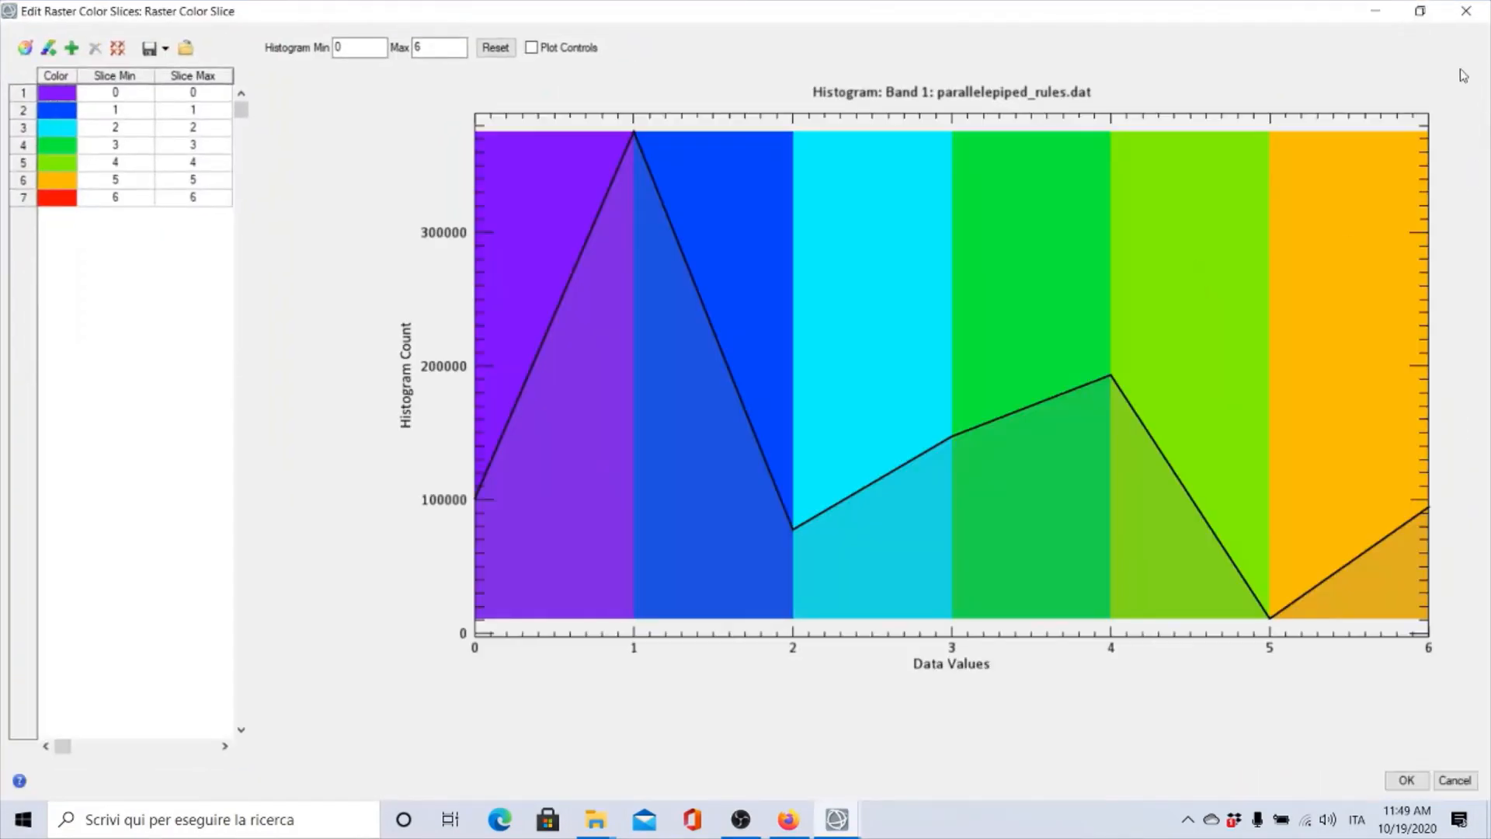
pyautogui.click(1420, 11)
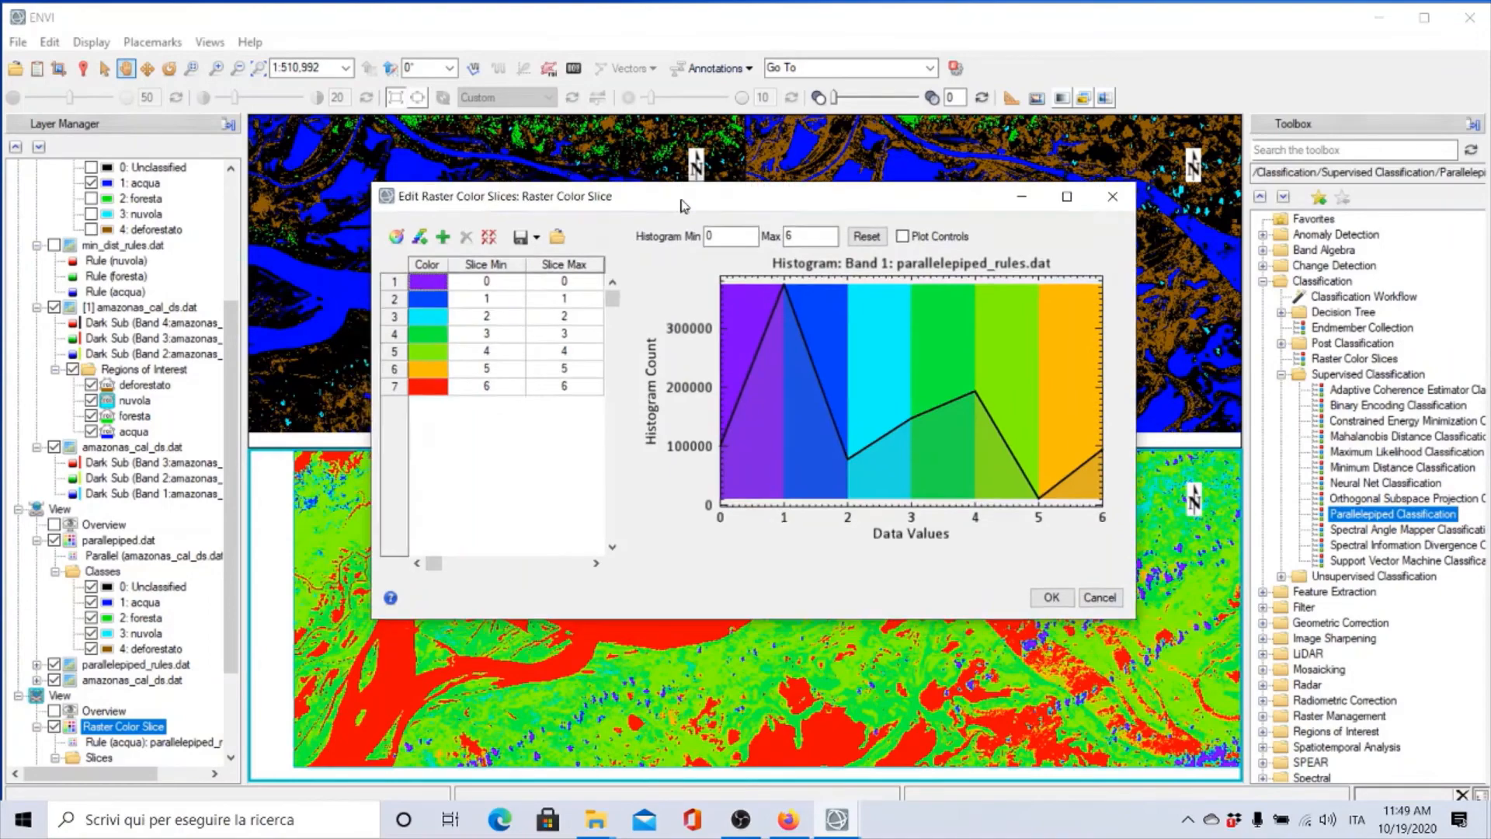
pyautogui.moveTo(673, 207); pyautogui.dragTo(814, 115)
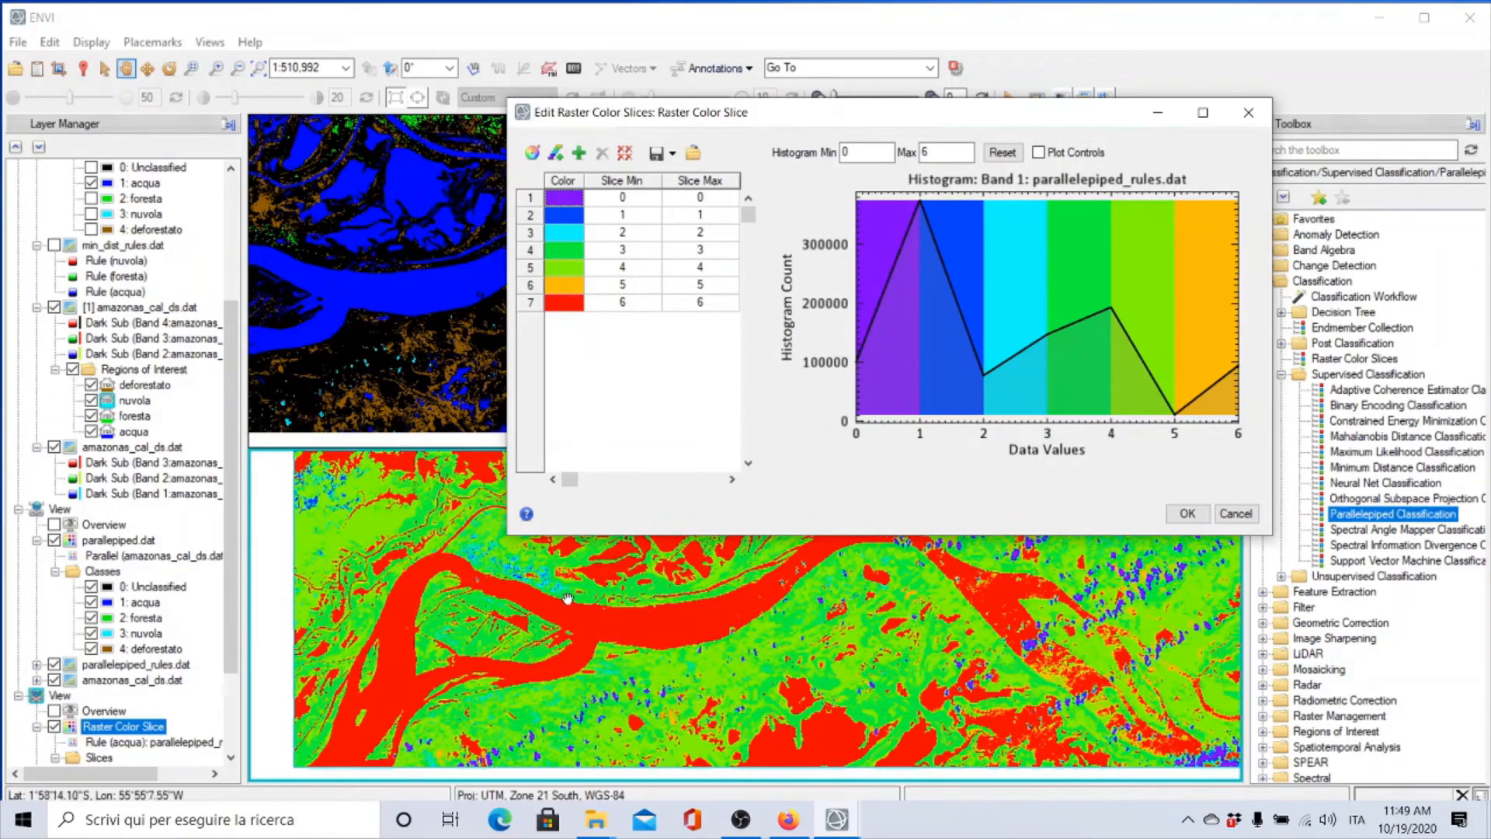
pyautogui.doubleClick(763, 118)
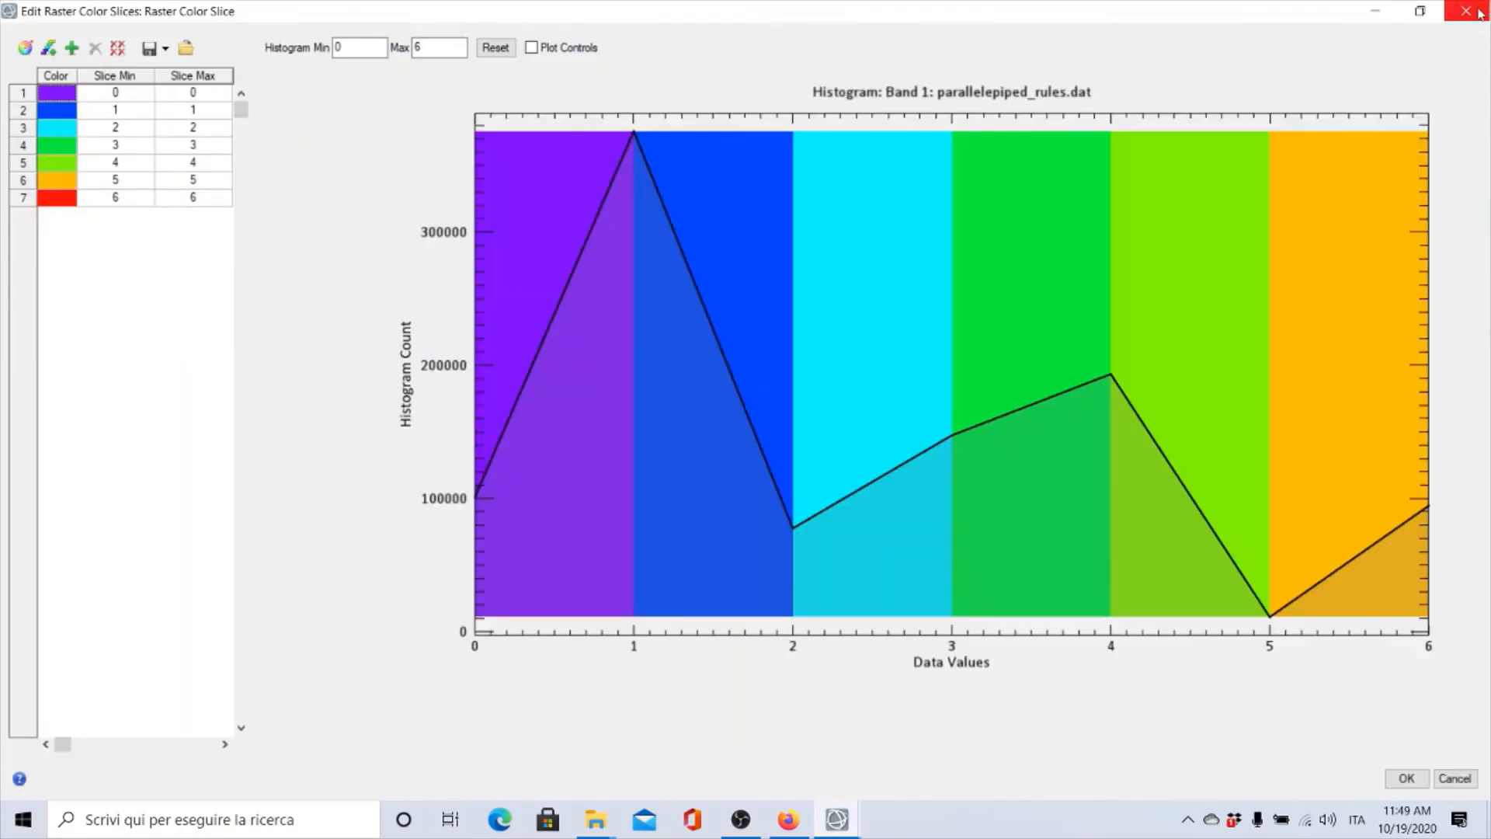
pyautogui.click(1423, 12)
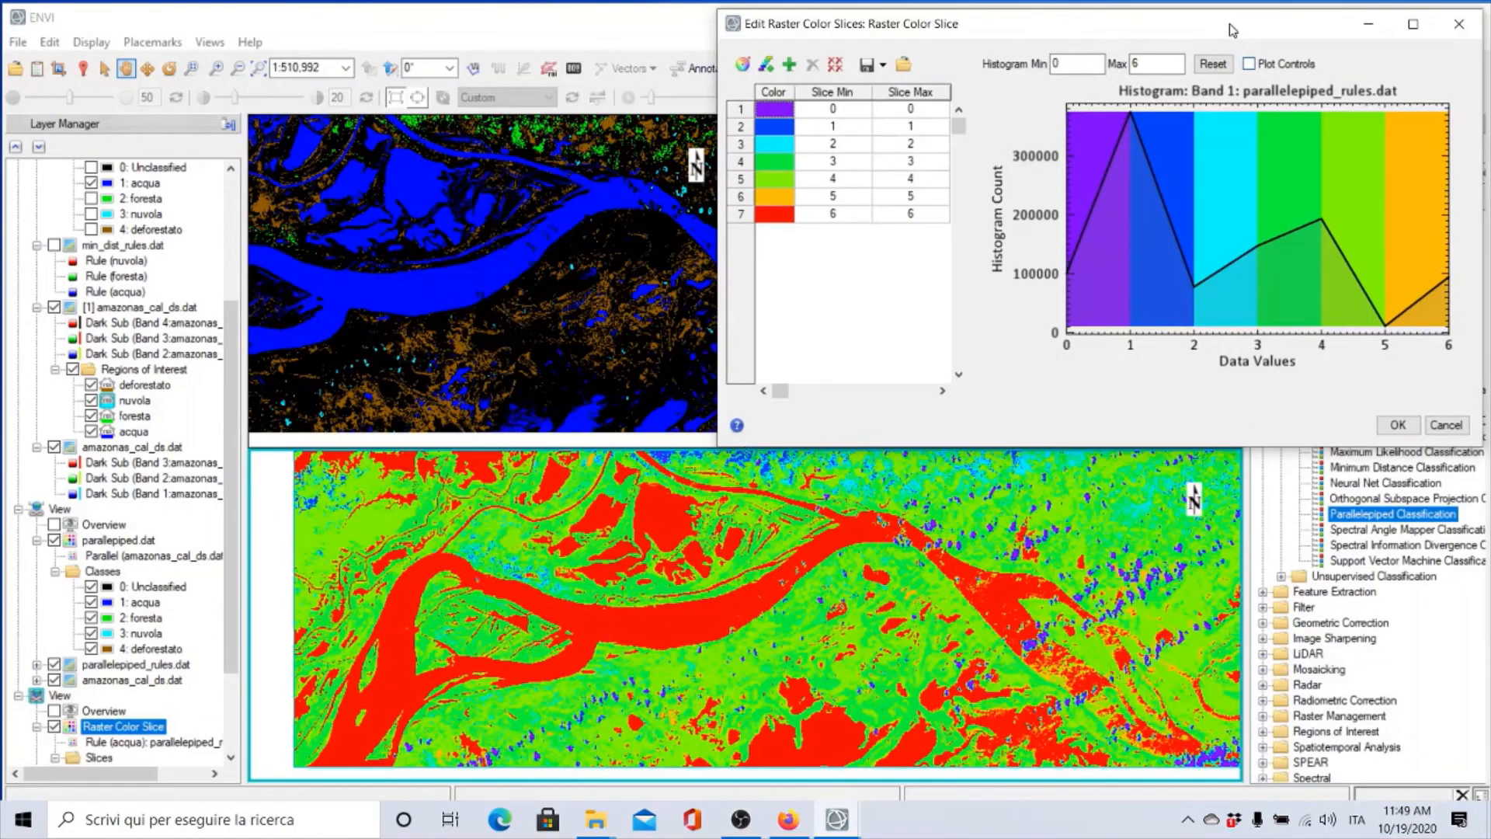
# Step: Compare the acqua rule slice colors with both classifications over the river and forest areas, and close the slice editor
pyautogui.moveTo(1229, 29); pyautogui.dragTo(1467, 75)
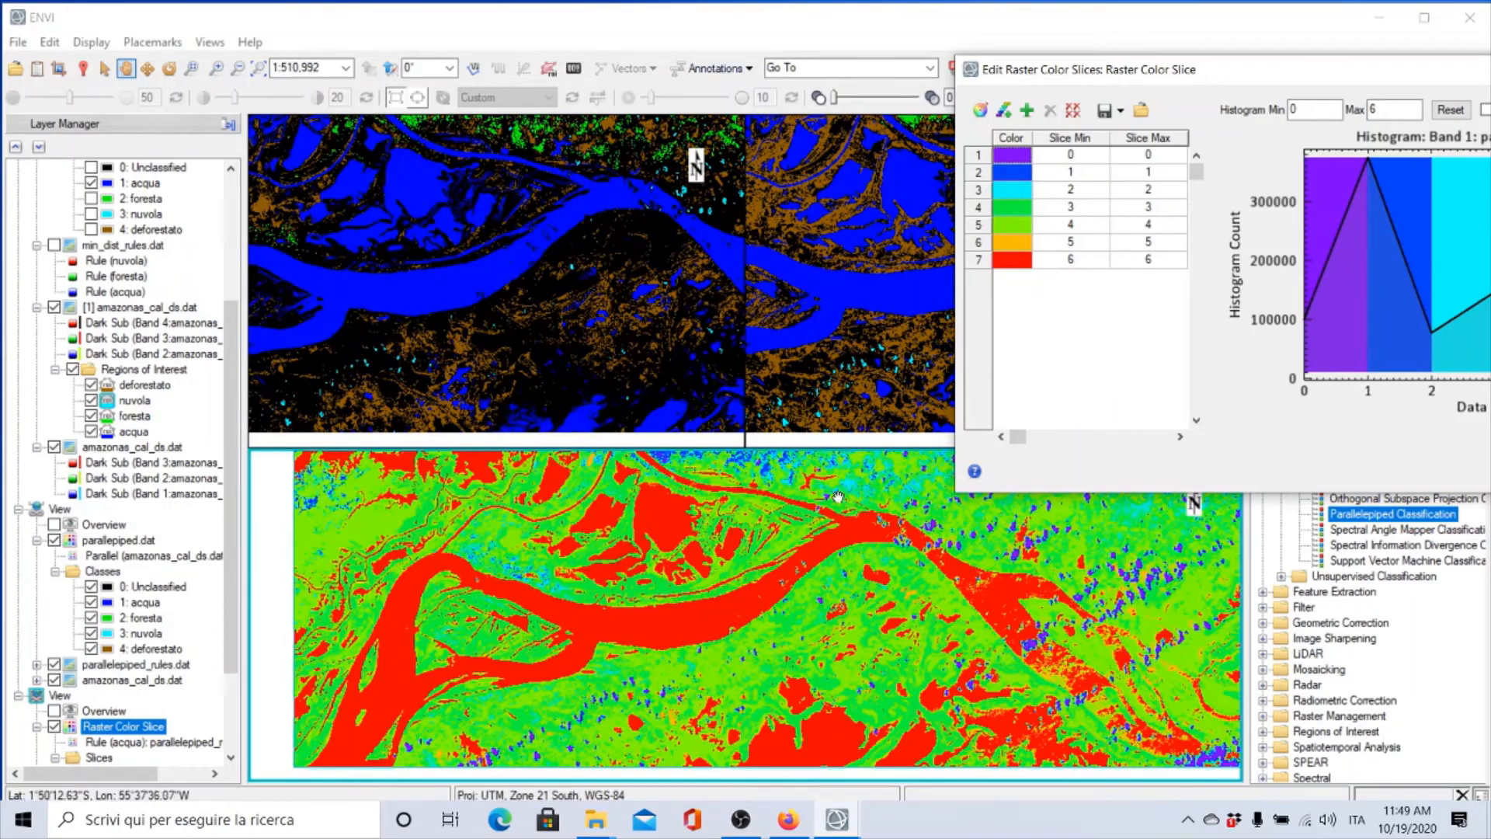
pyautogui.moveTo(676, 539); pyautogui.dragTo(737, 650)
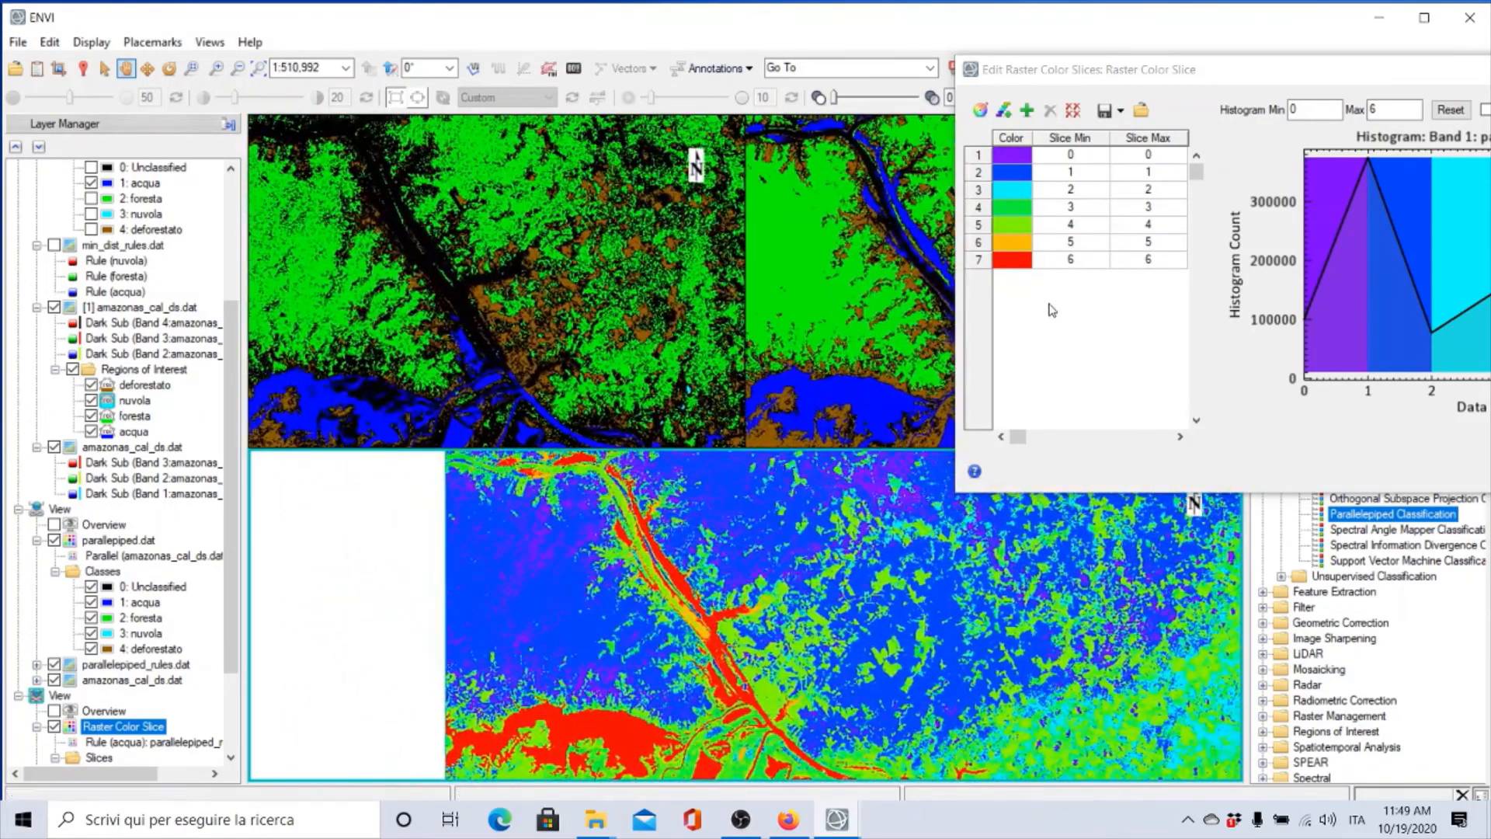
pyautogui.moveTo(645, 530); pyautogui.dragTo(446, 350)
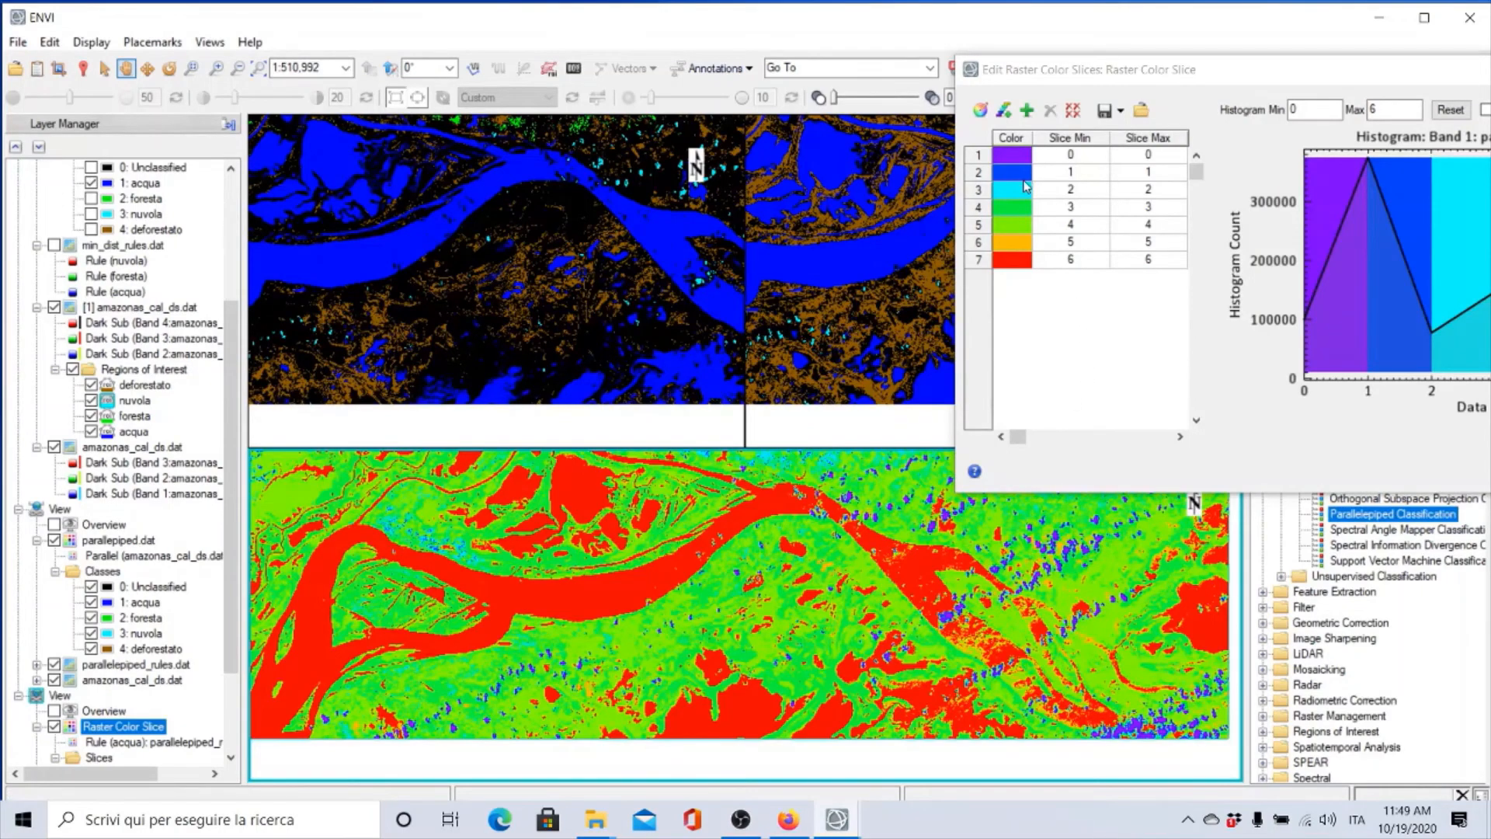
pyautogui.moveTo(691, 542); pyautogui.dragTo(817, 665)
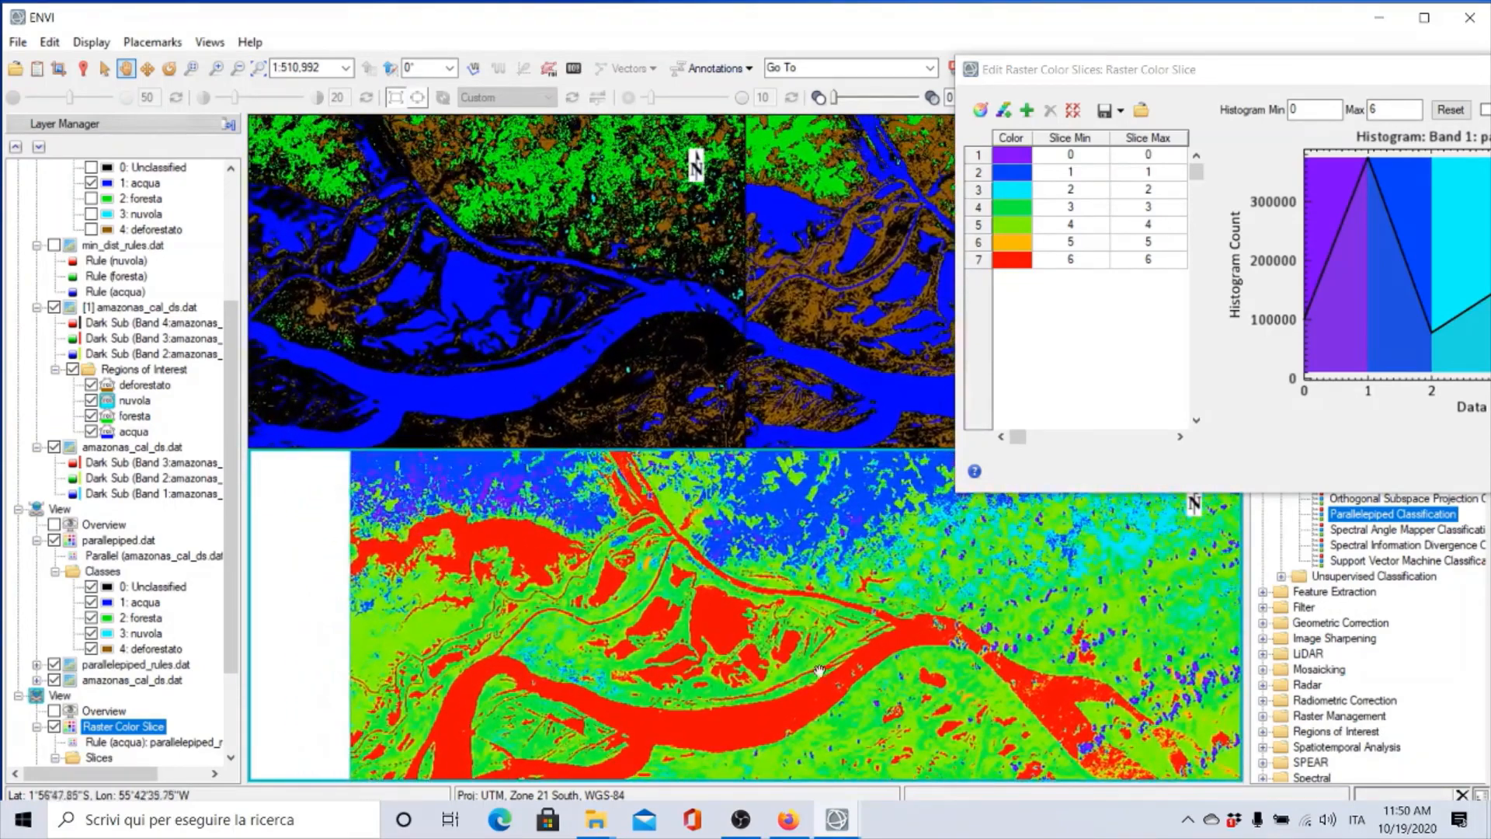
pyautogui.moveTo(692, 552); pyautogui.dragTo(783, 584)
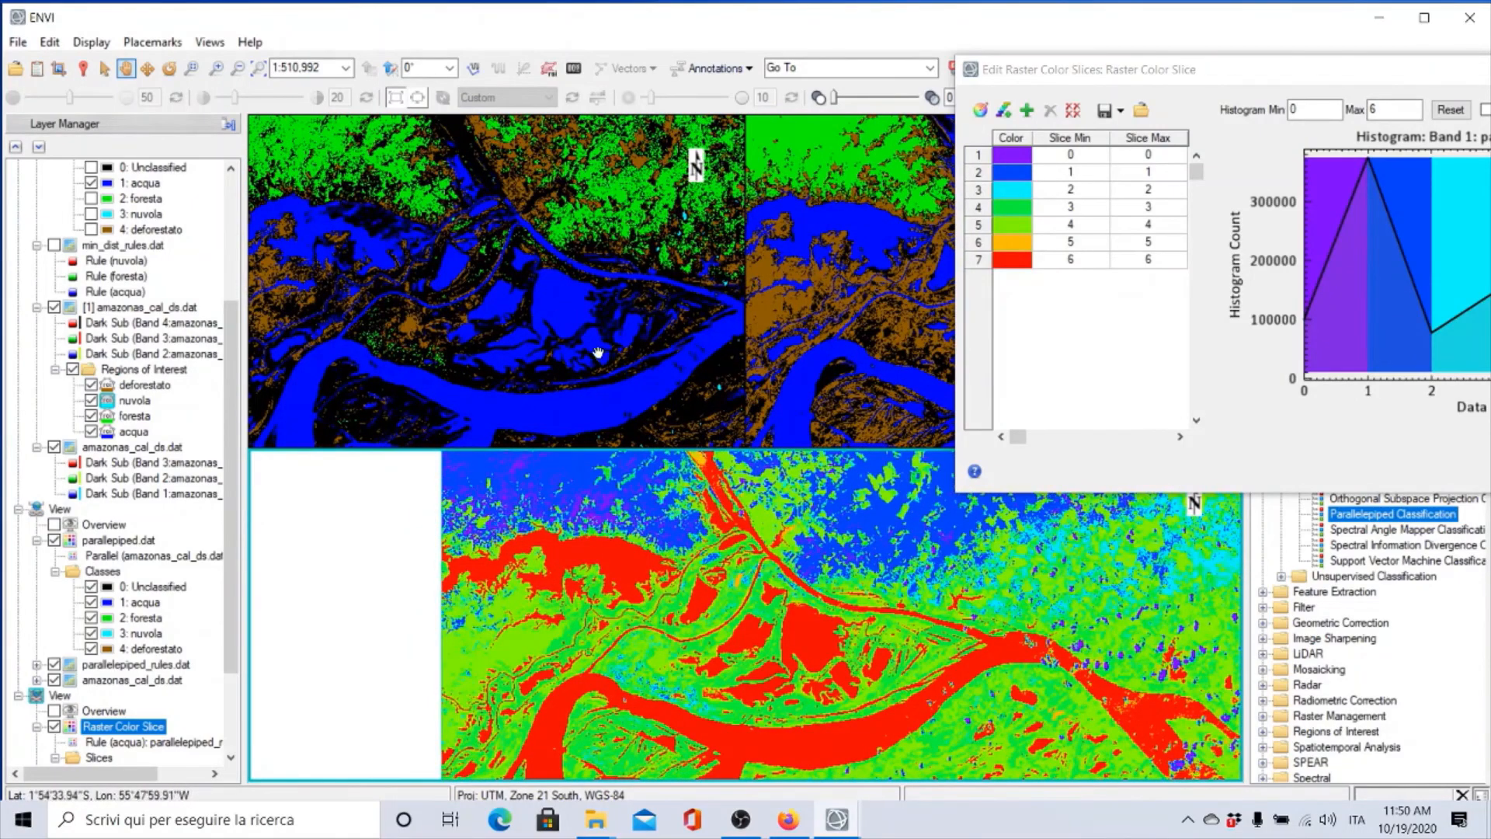
pyautogui.moveTo(718, 574)
pyautogui.mouseDown()
pyautogui.moveTo(812, 706)
pyautogui.moveTo(578, 607)
pyautogui.moveTo(668, 559)
pyautogui.moveTo(714, 582)
pyautogui.mouseUp()
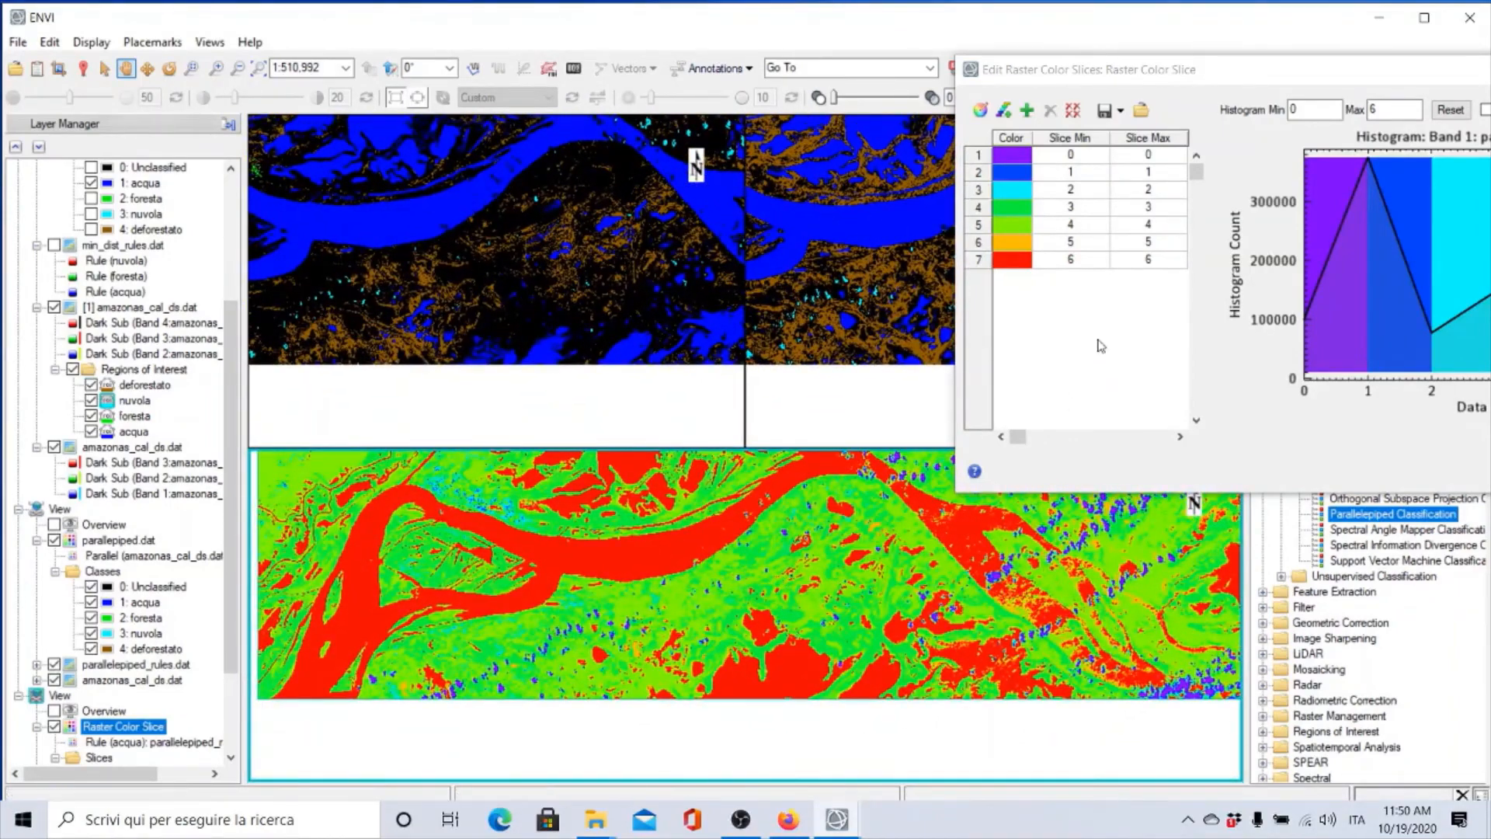
pyautogui.moveTo(1301, 70); pyautogui.dragTo(866, 113)
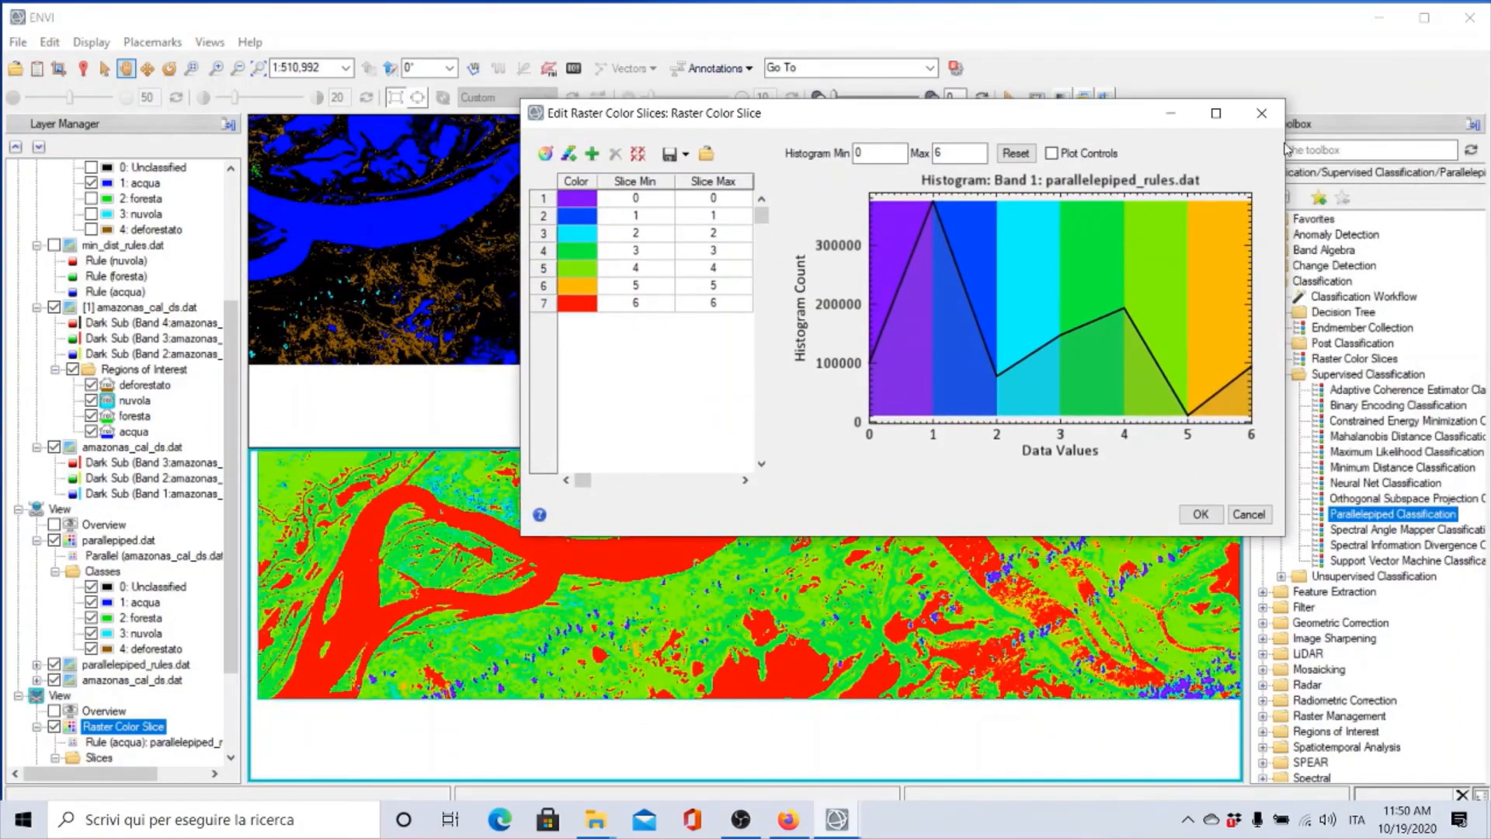
pyautogui.click(1262, 112)
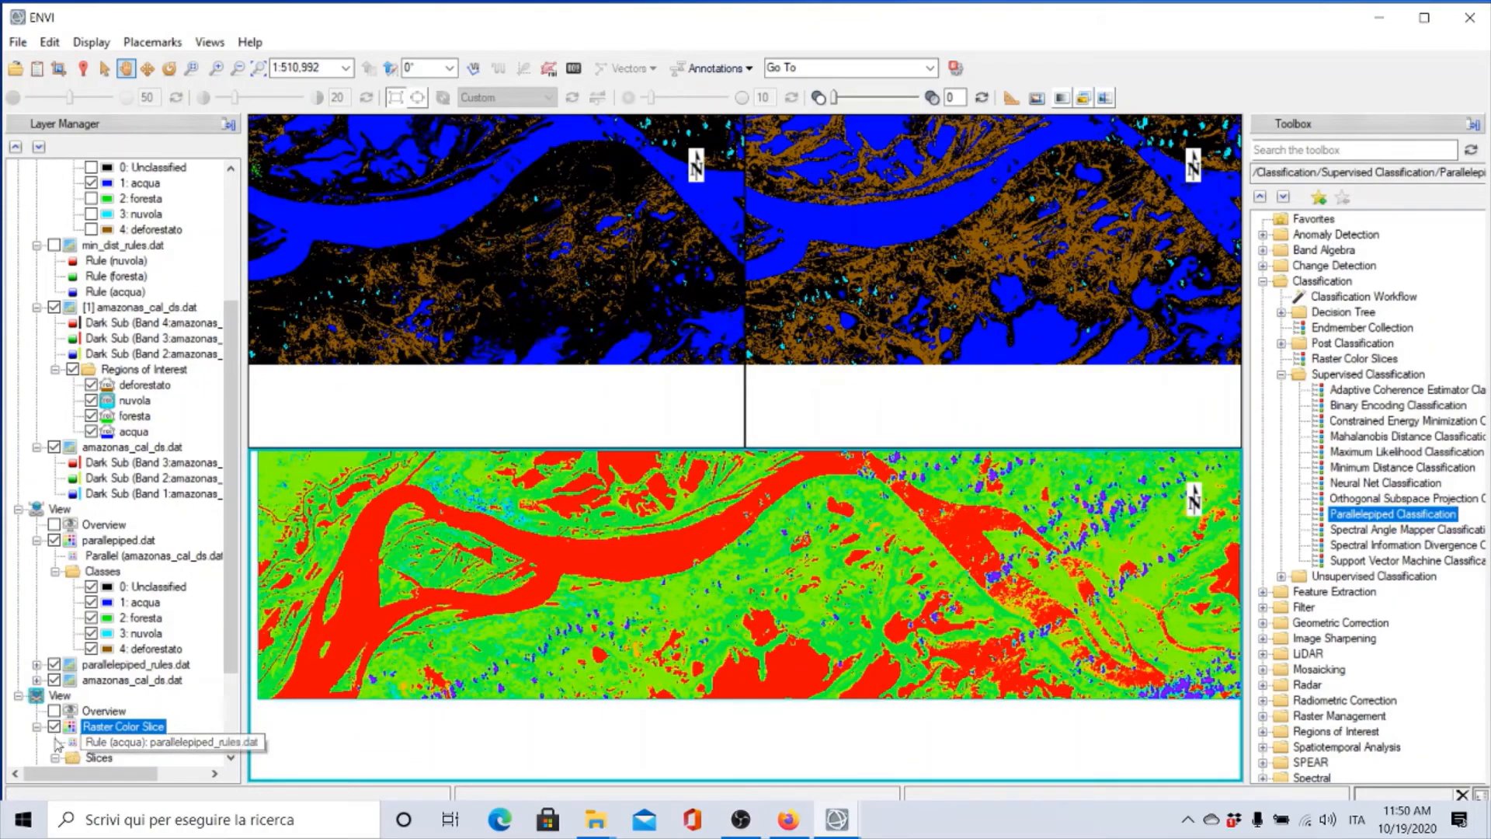
# Step: Remove the view that holds the acqua raster color slice, keeping the two classification views
pyautogui.rightClick(54, 693)
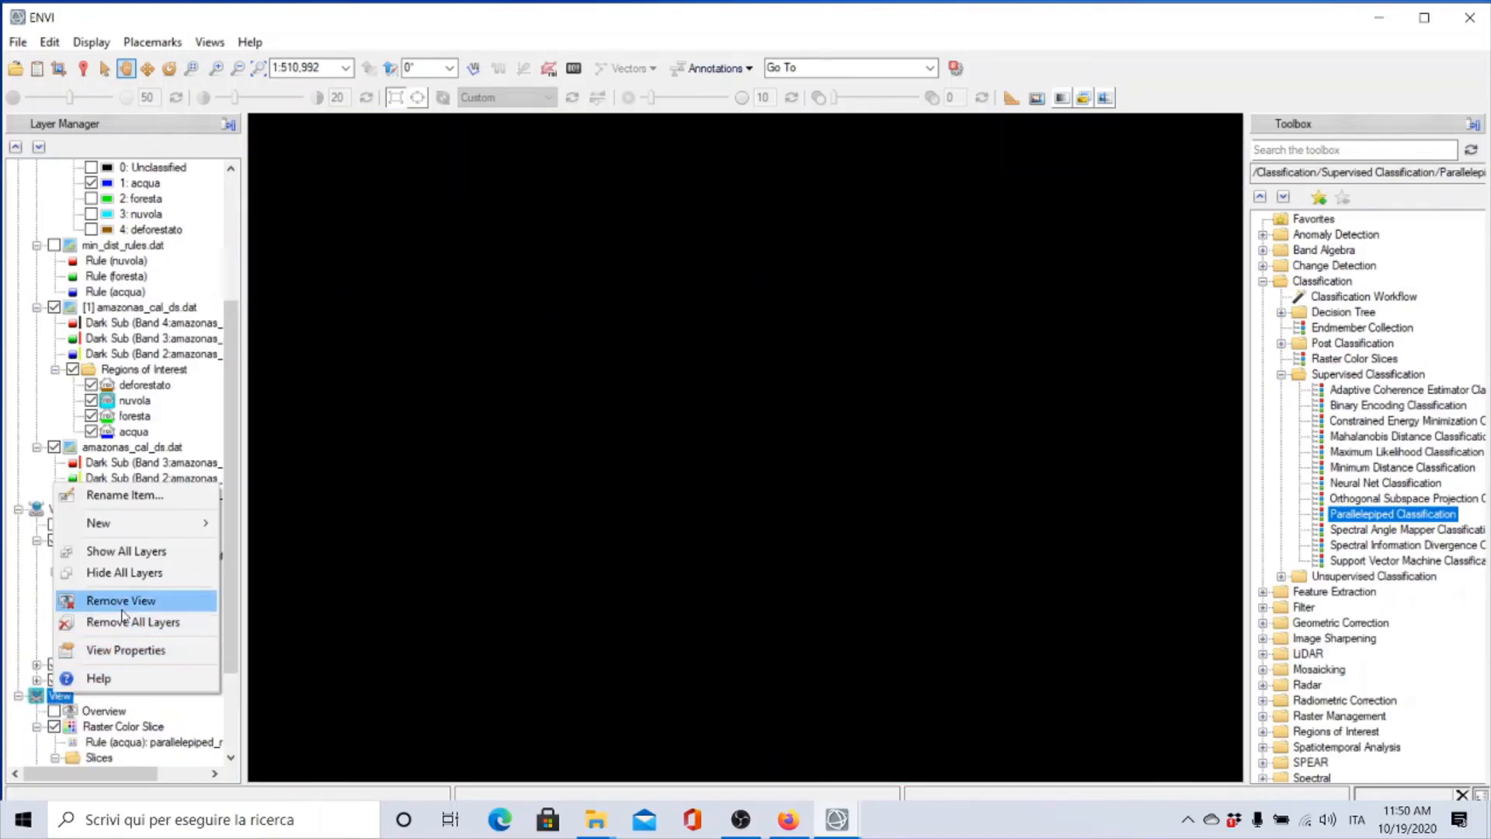
pyautogui.click(122, 608)
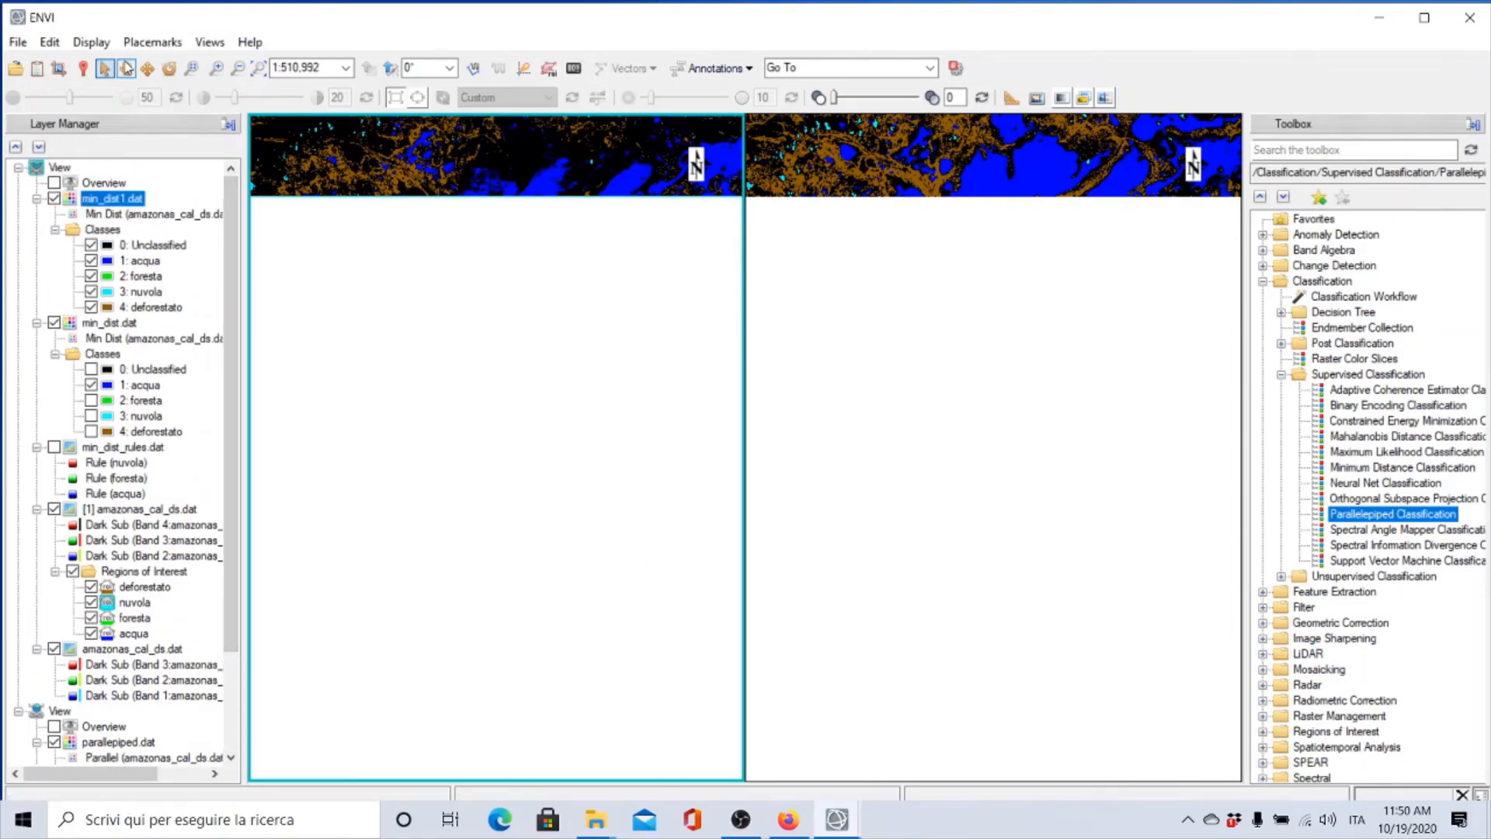
pyautogui.click(126, 68)
pyautogui.moveTo(476, 156); pyautogui.dragTo(517, 739)
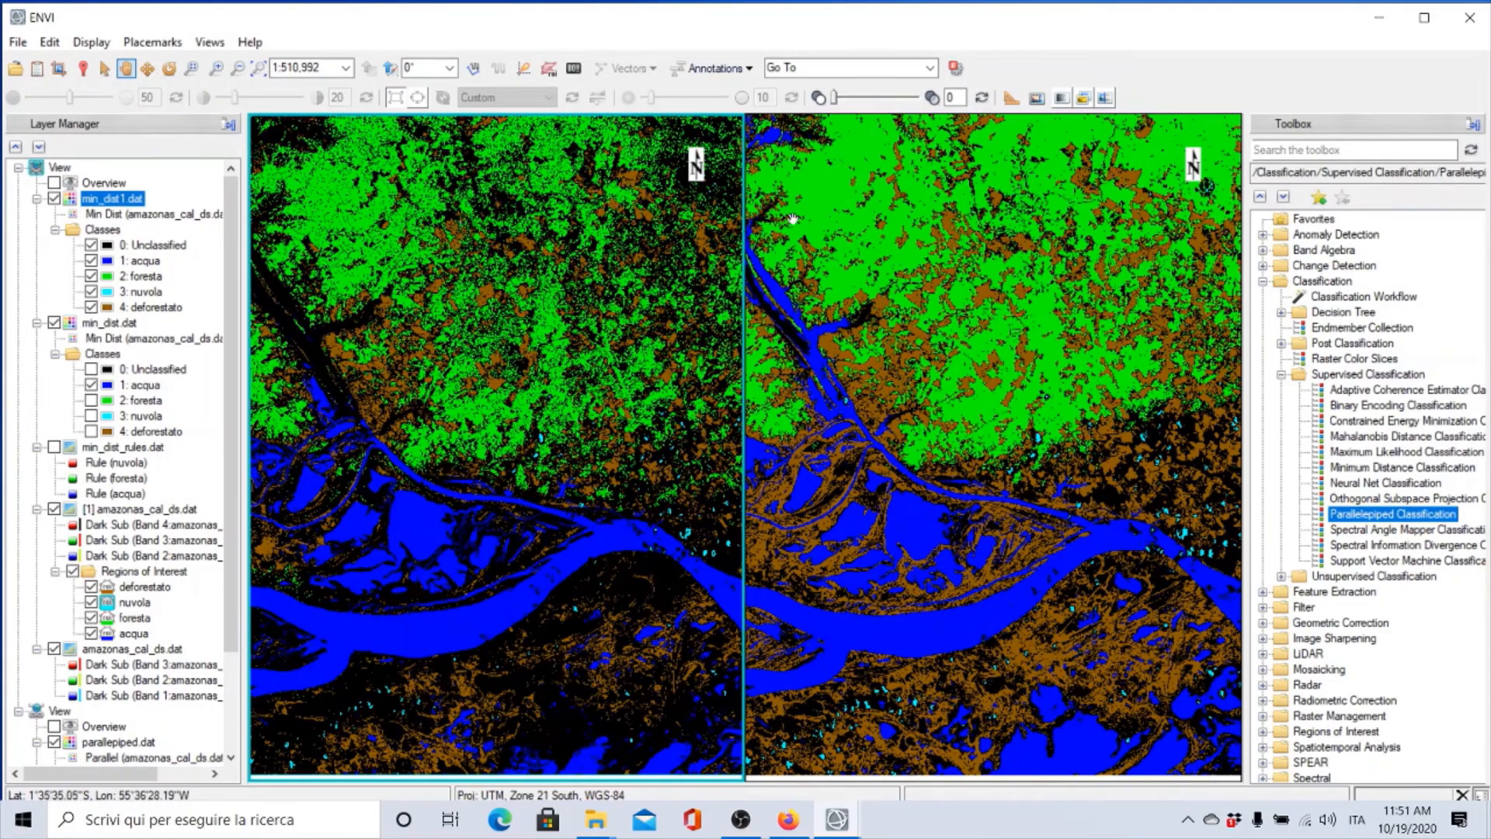
# Step: Set up a Parallelepiped classification of amazonas_cal_ds.dat in the Parallelepiped view with all four region classes and no maximum standard deviation
pyautogui.click(897, 191)
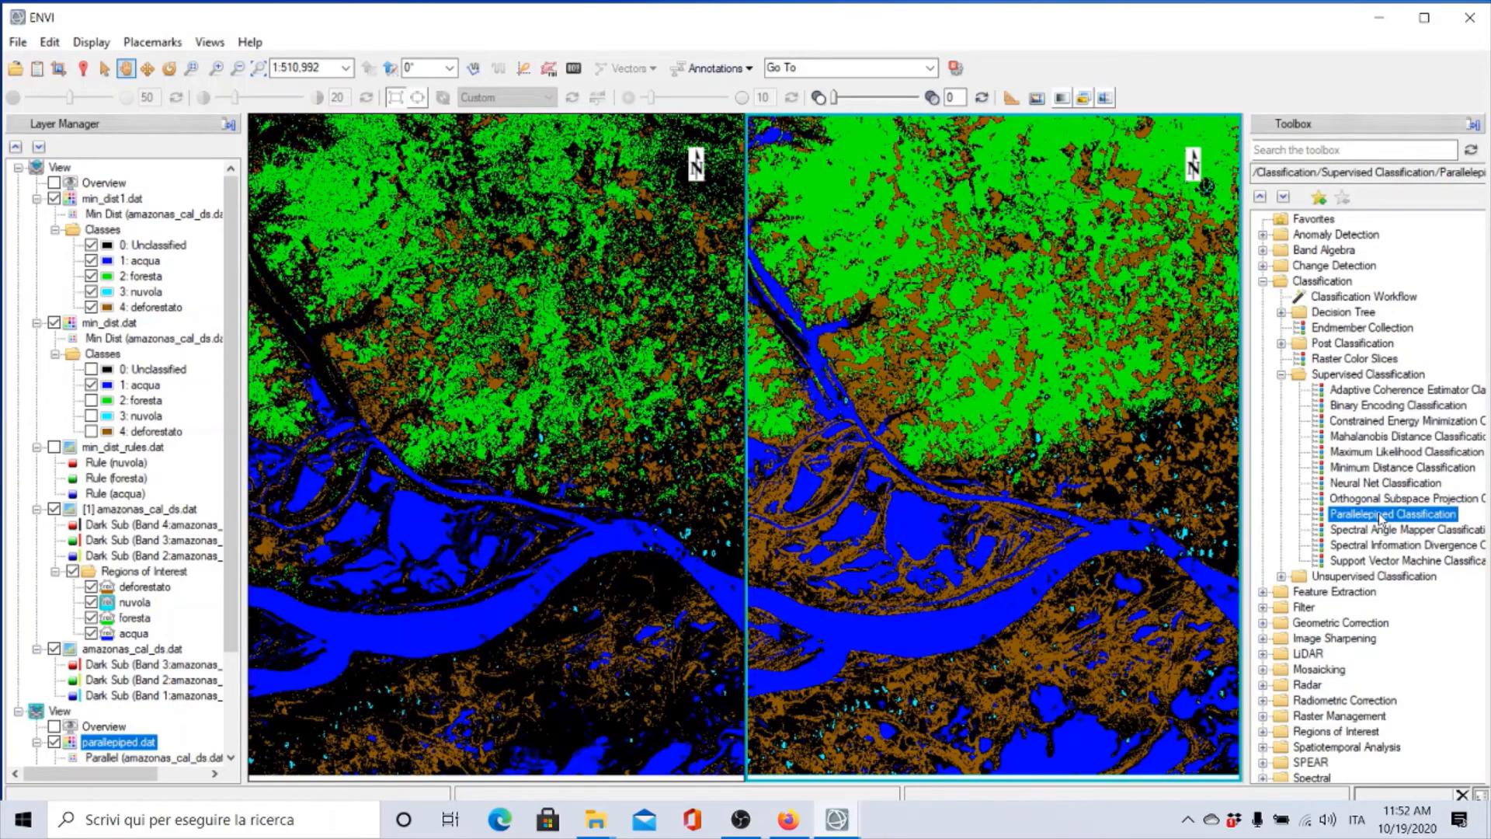
pyautogui.doubleClick(1381, 518)
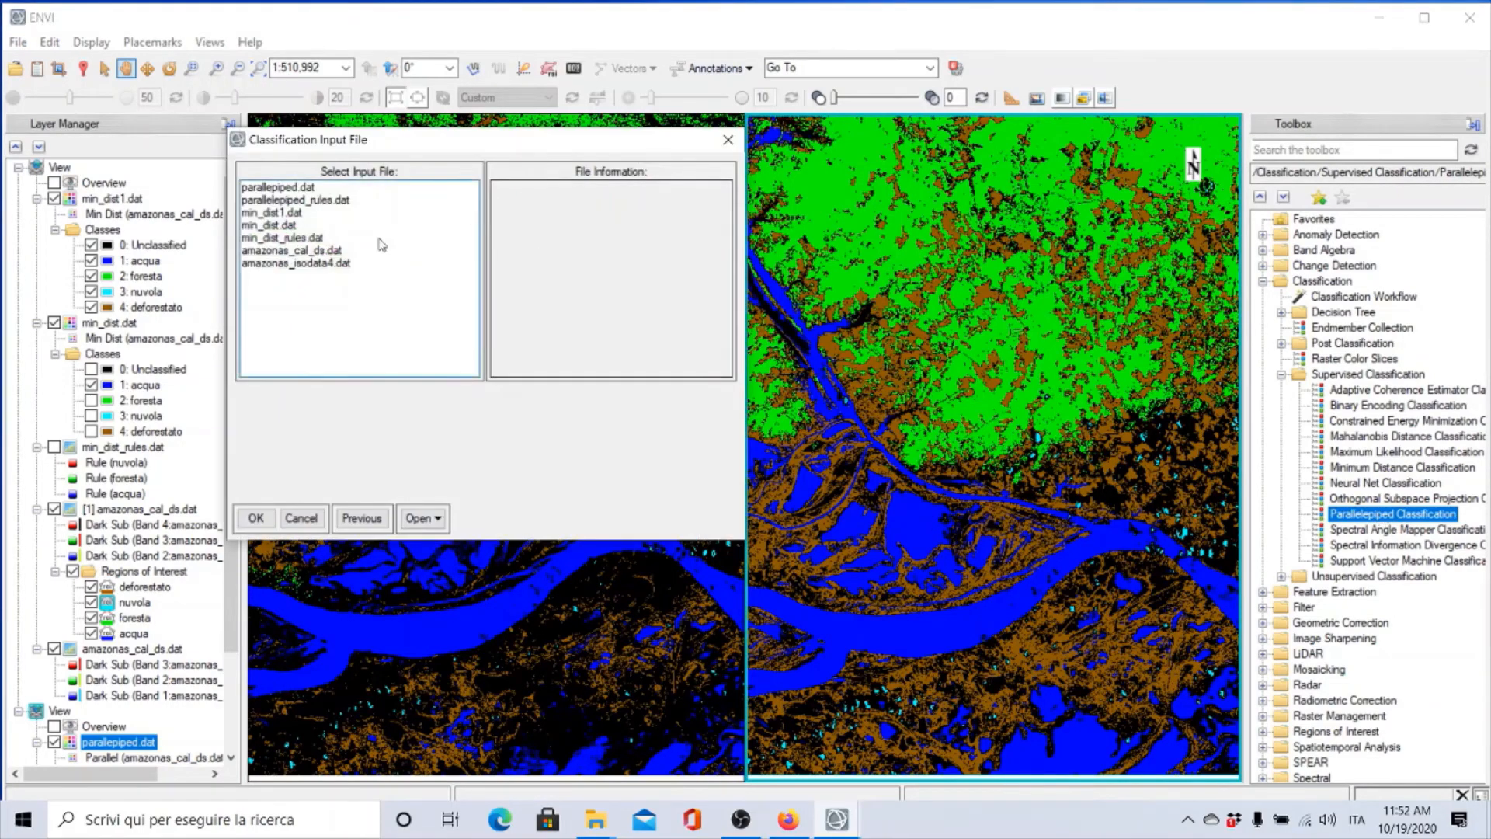
pyautogui.click(319, 251)
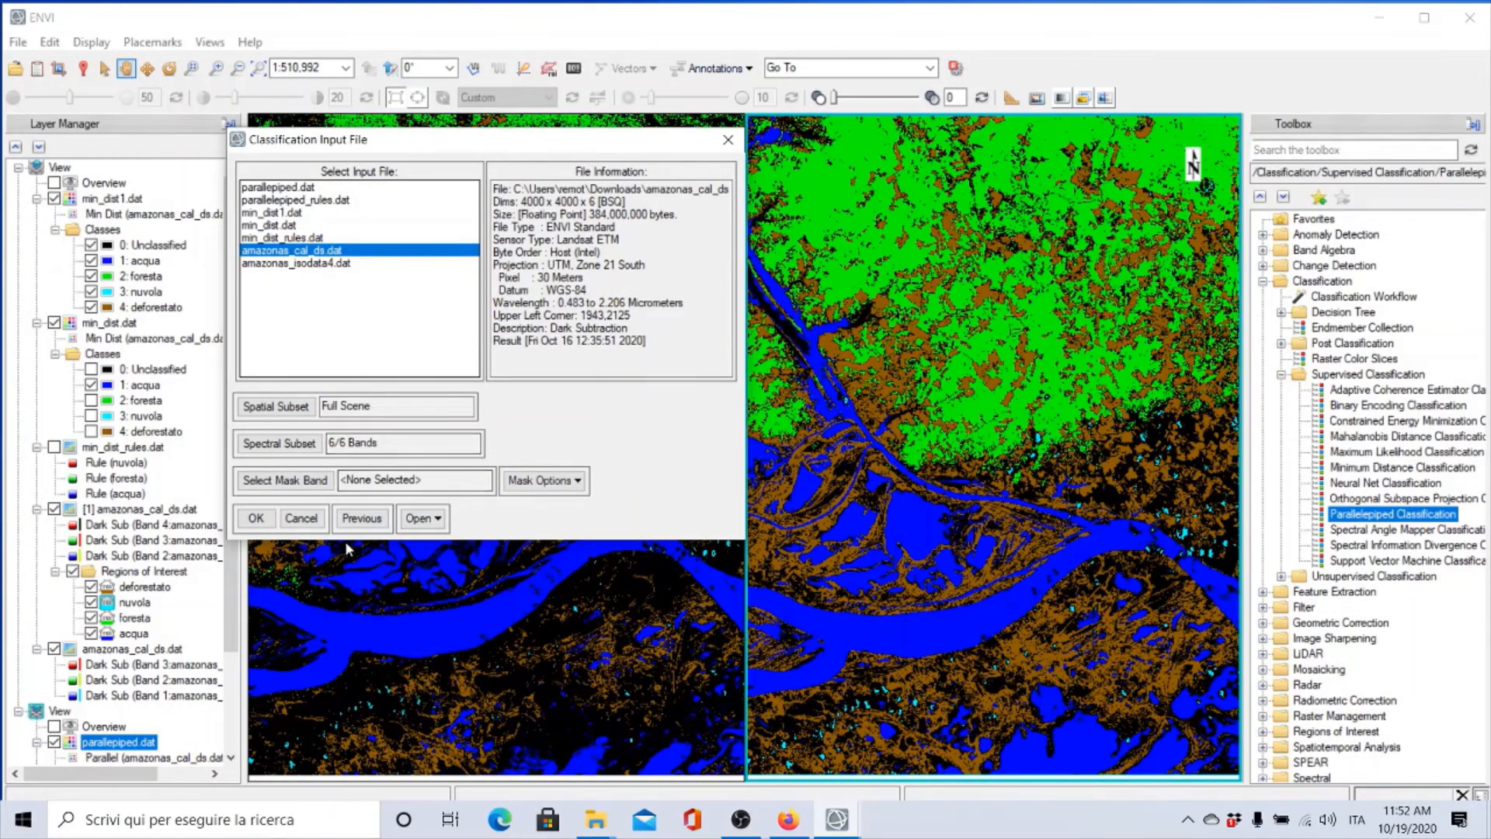
pyautogui.click(257, 518)
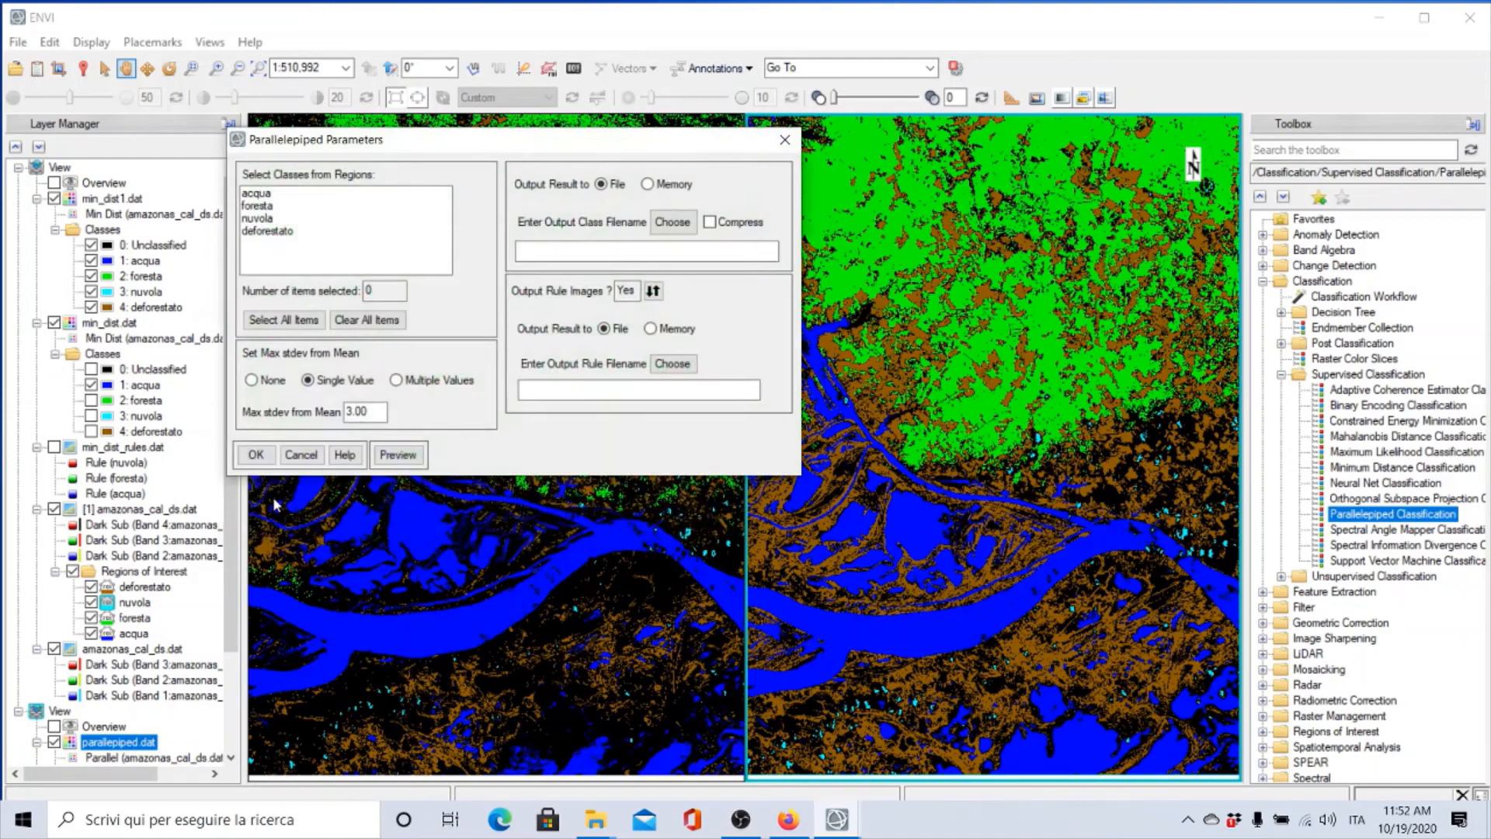
pyautogui.click(281, 319)
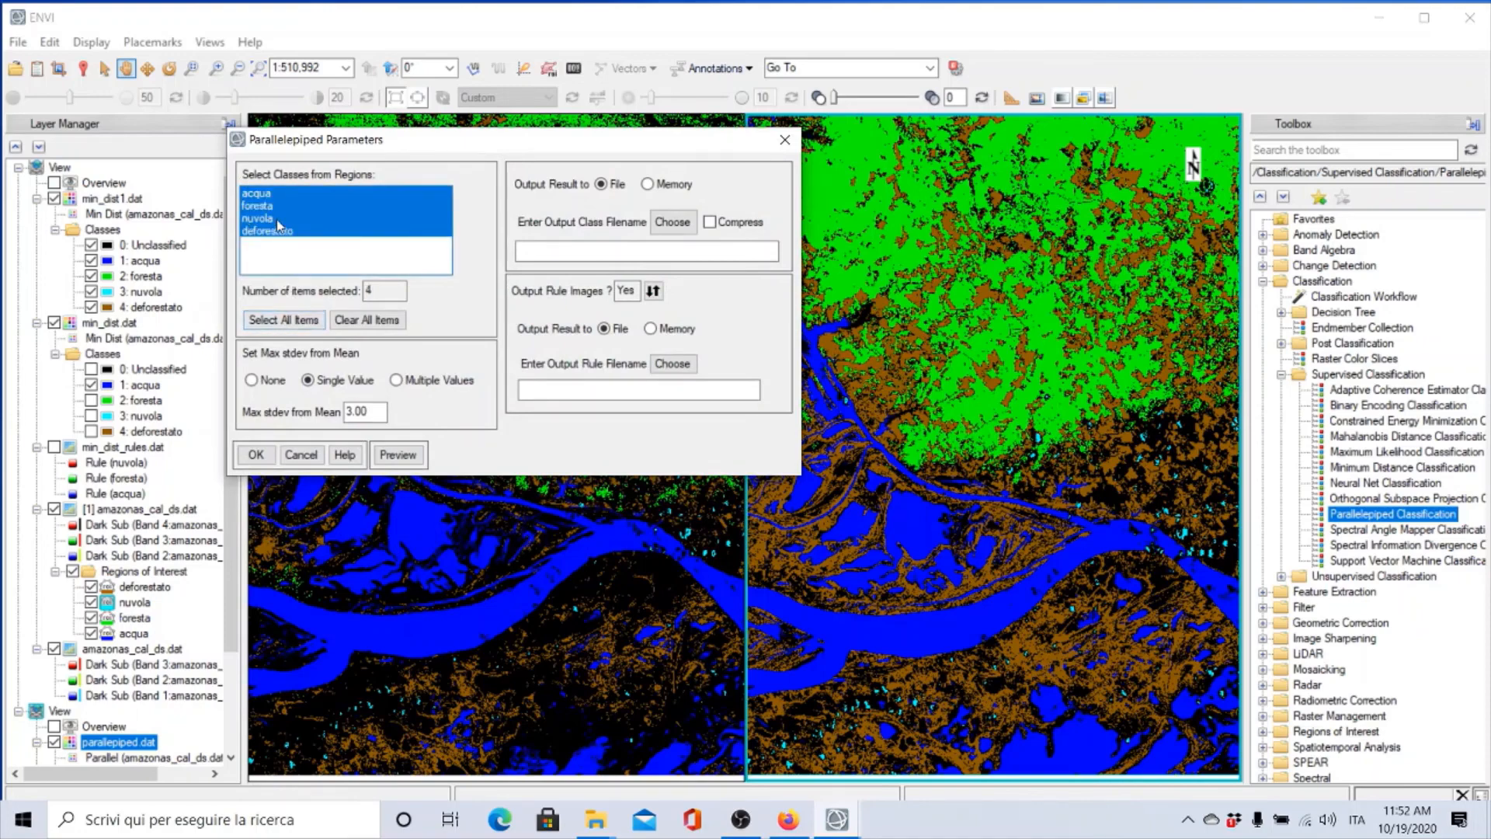
pyautogui.click(252, 381)
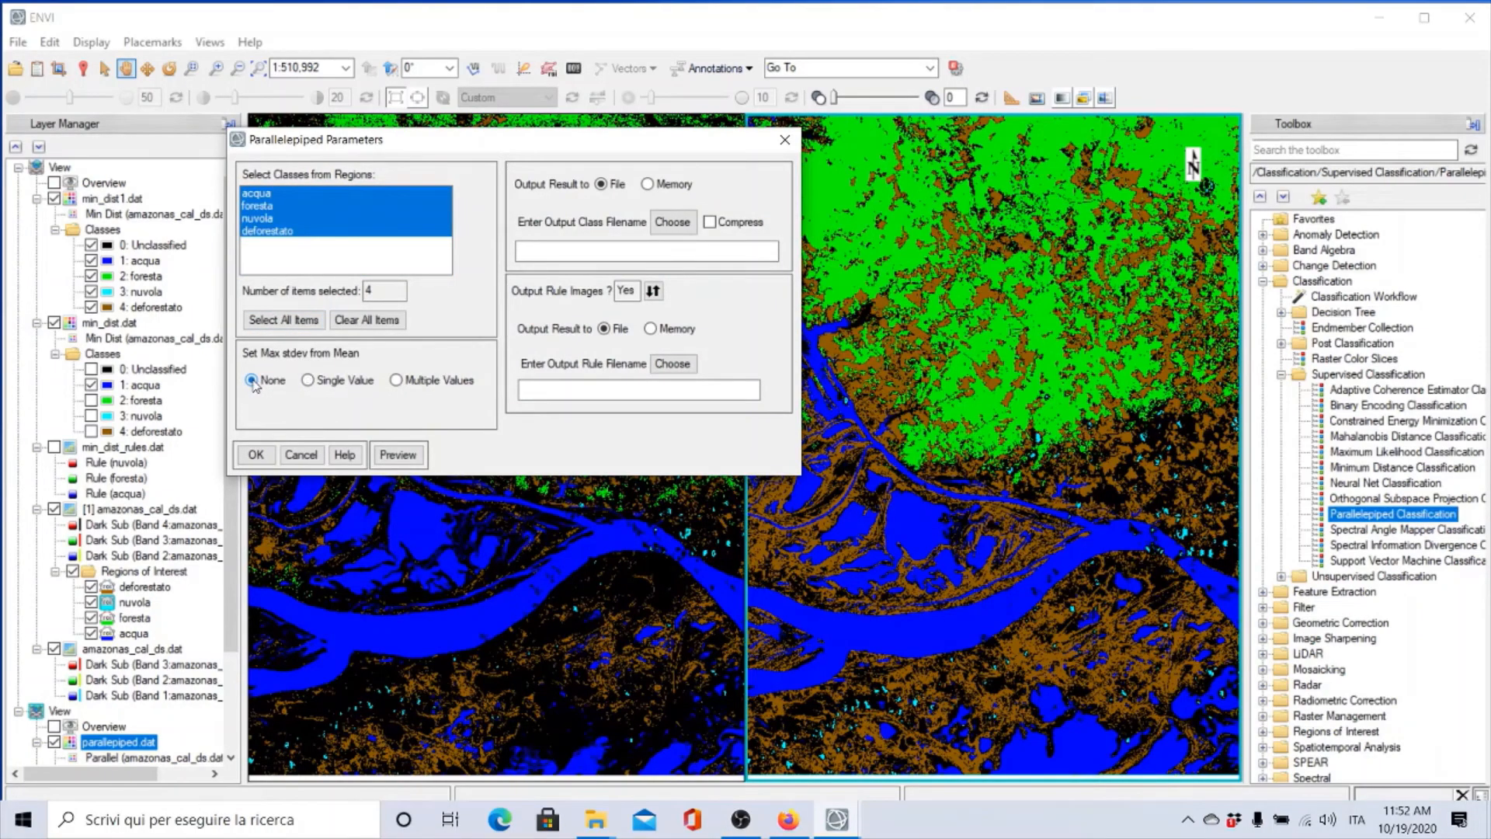
pyautogui.click(309, 381)
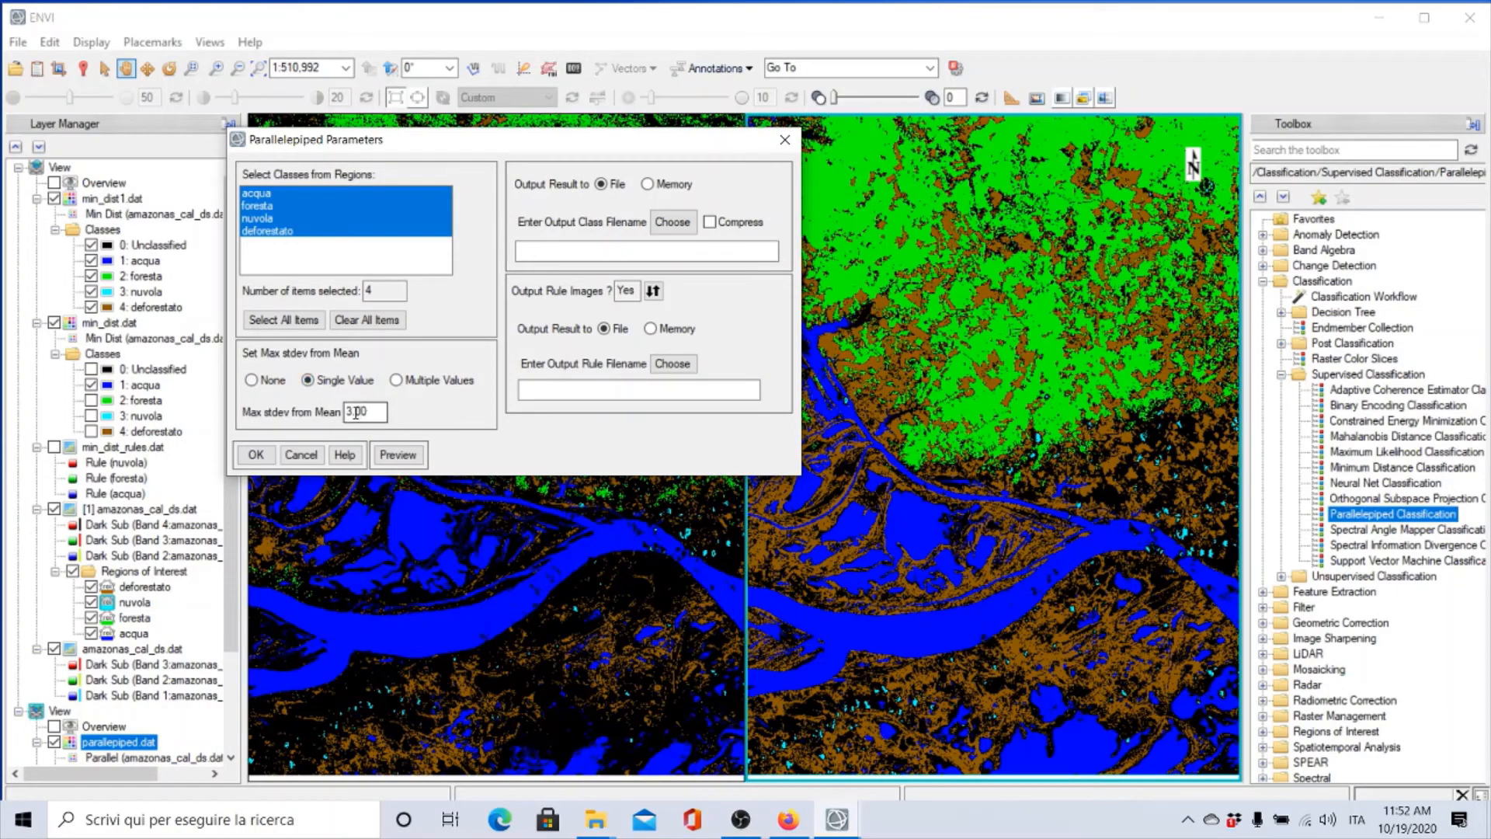
pyautogui.click(253, 381)
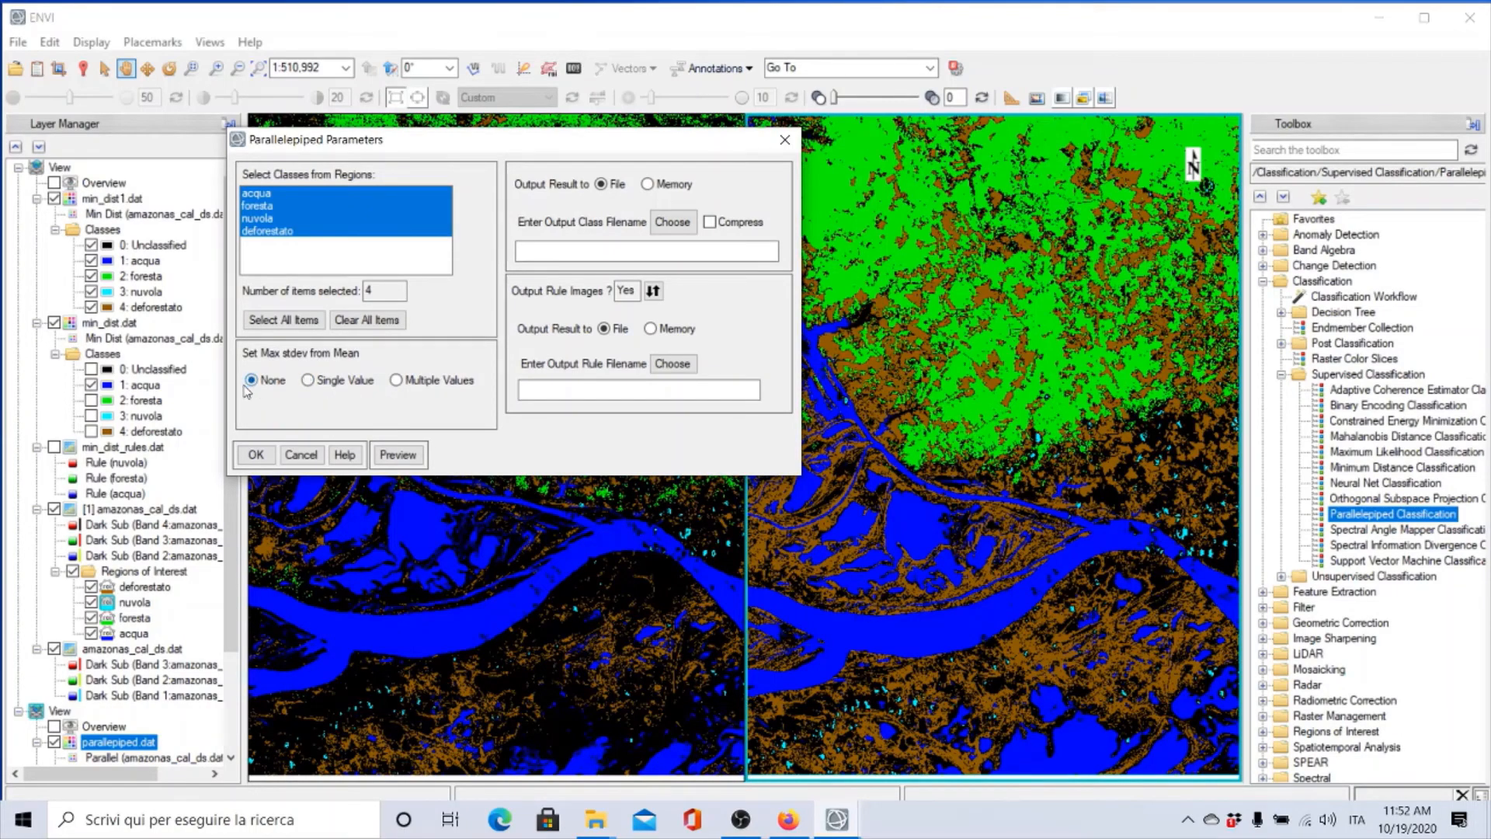
# Step: Name the output class file parallepiped1.dat in the Download folder and run the classification without rule images
pyautogui.click(673, 222)
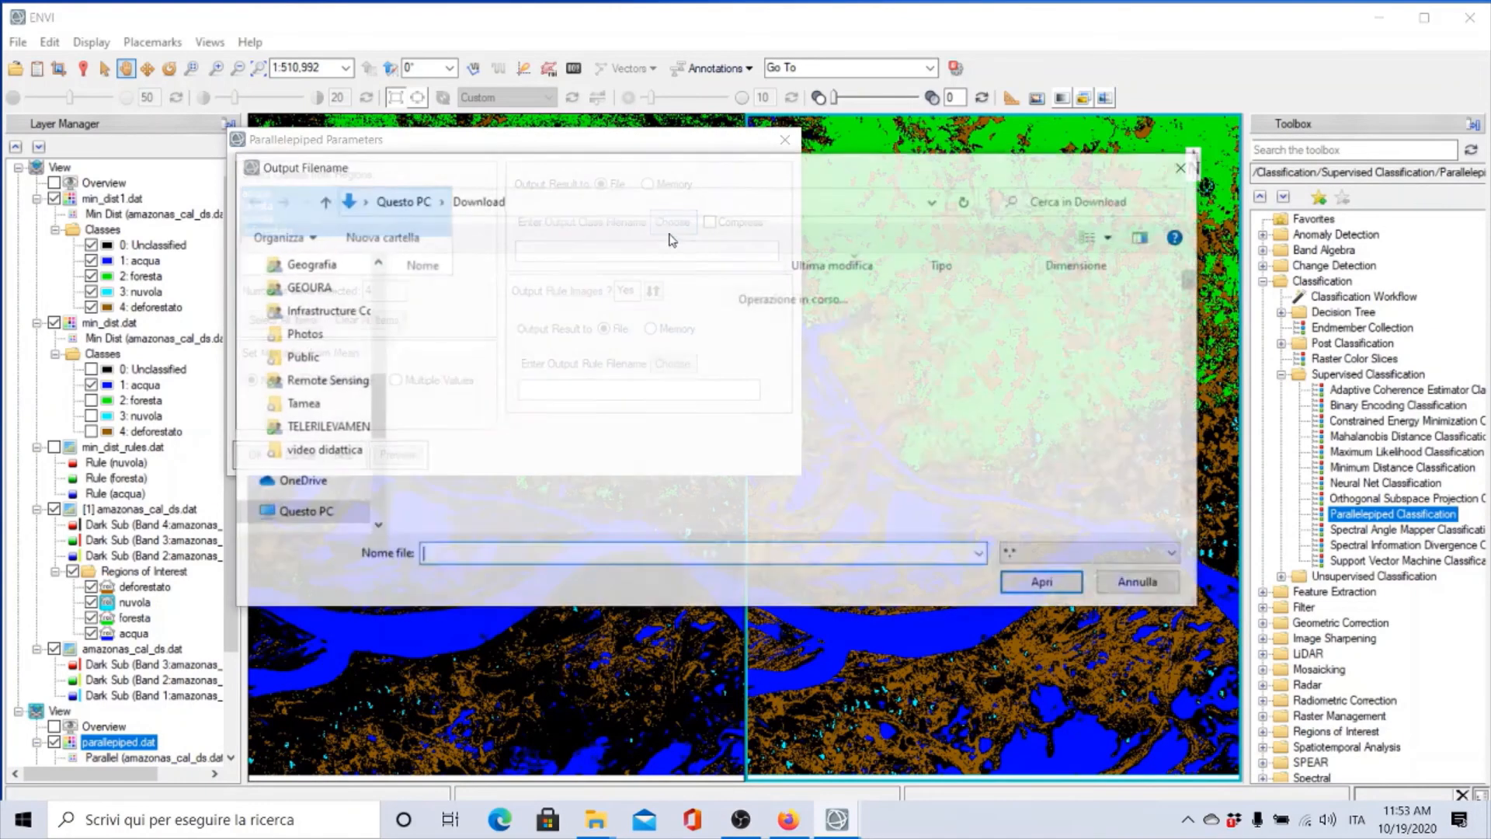
pyautogui.click(528, 323)
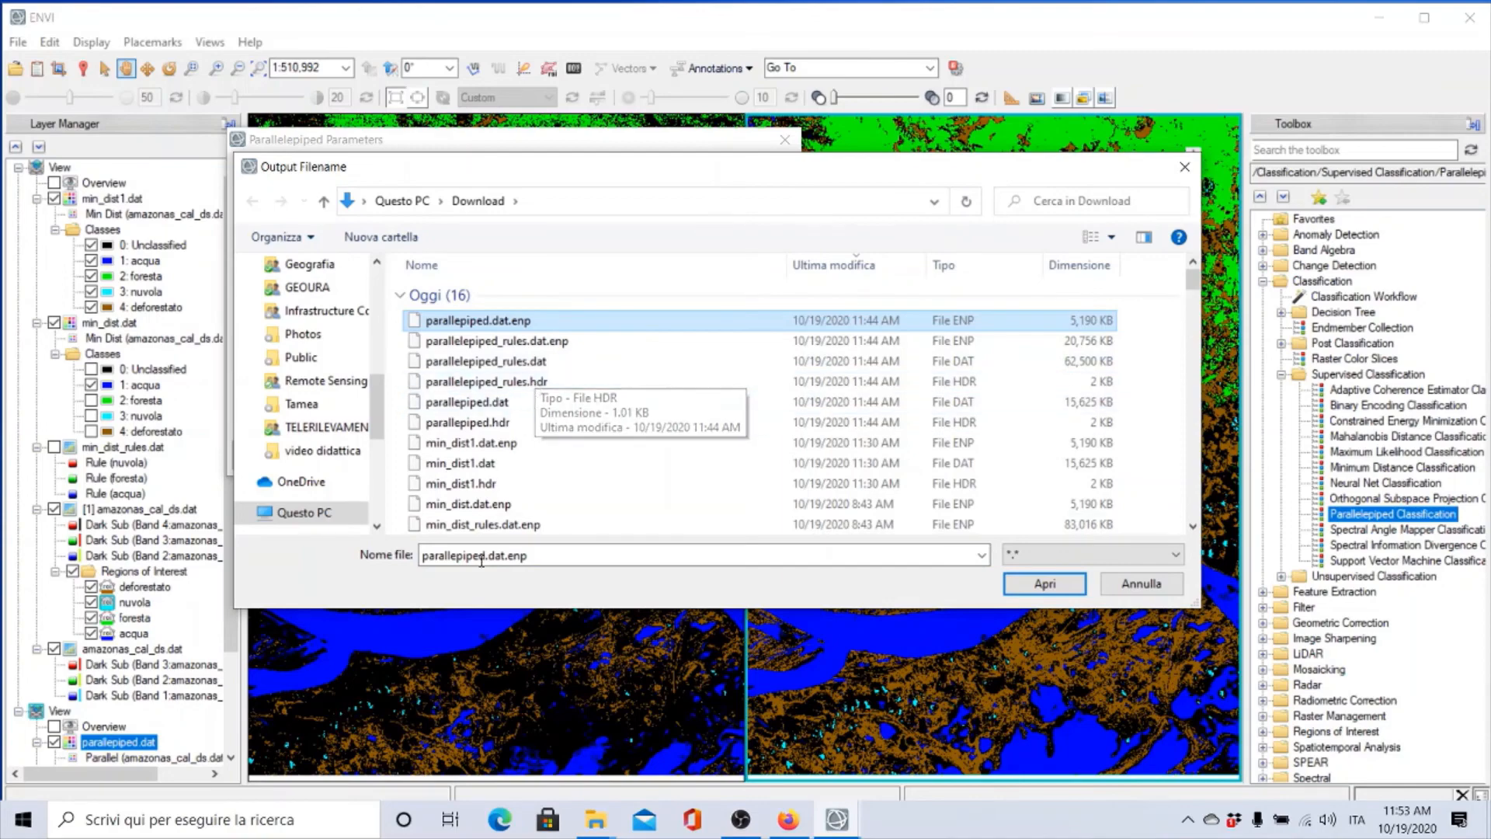
pyautogui.click(531, 362)
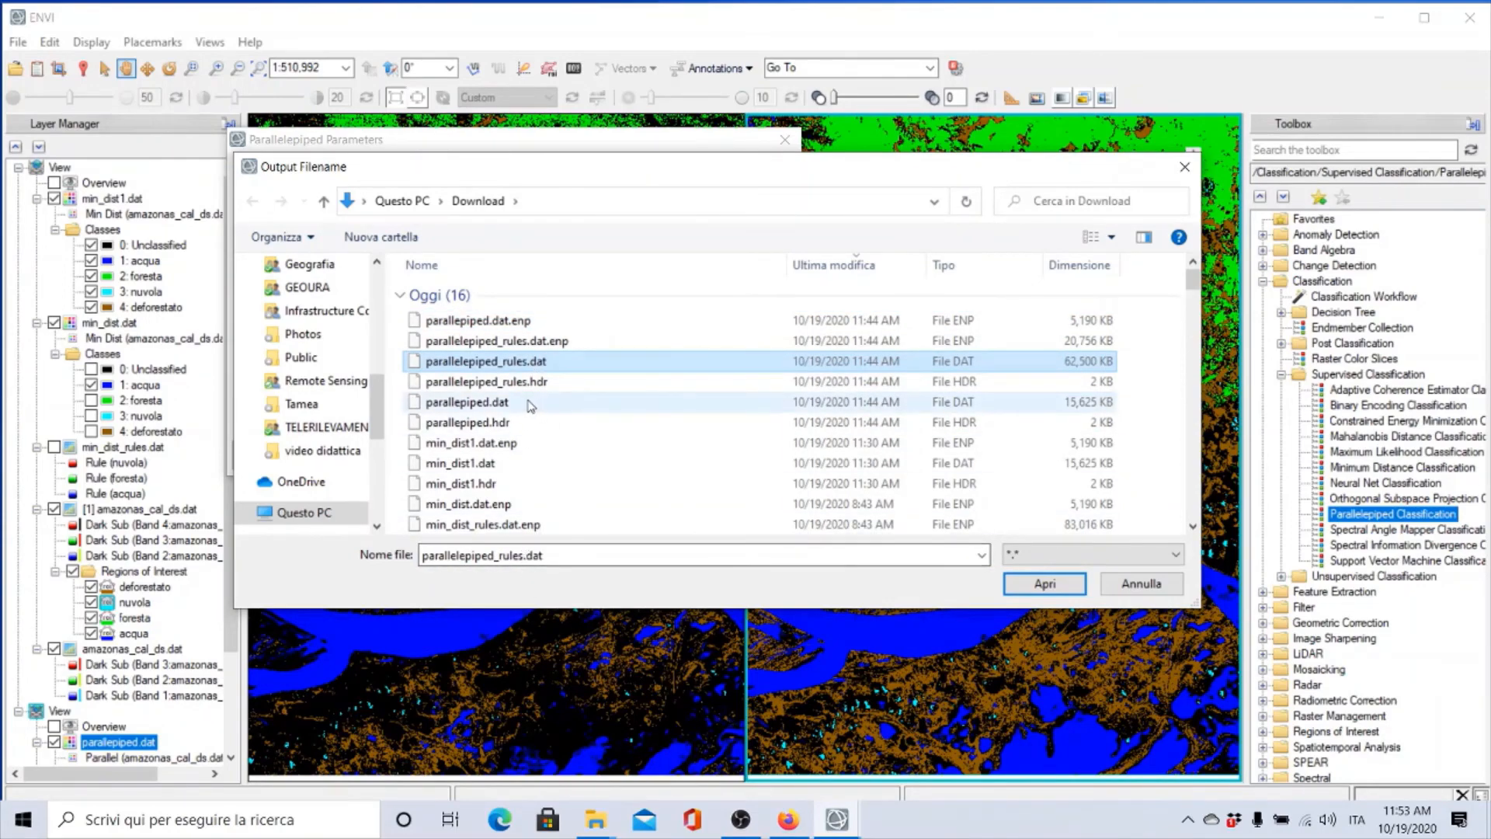
pyautogui.click(498, 404)
pyautogui.click(485, 556)
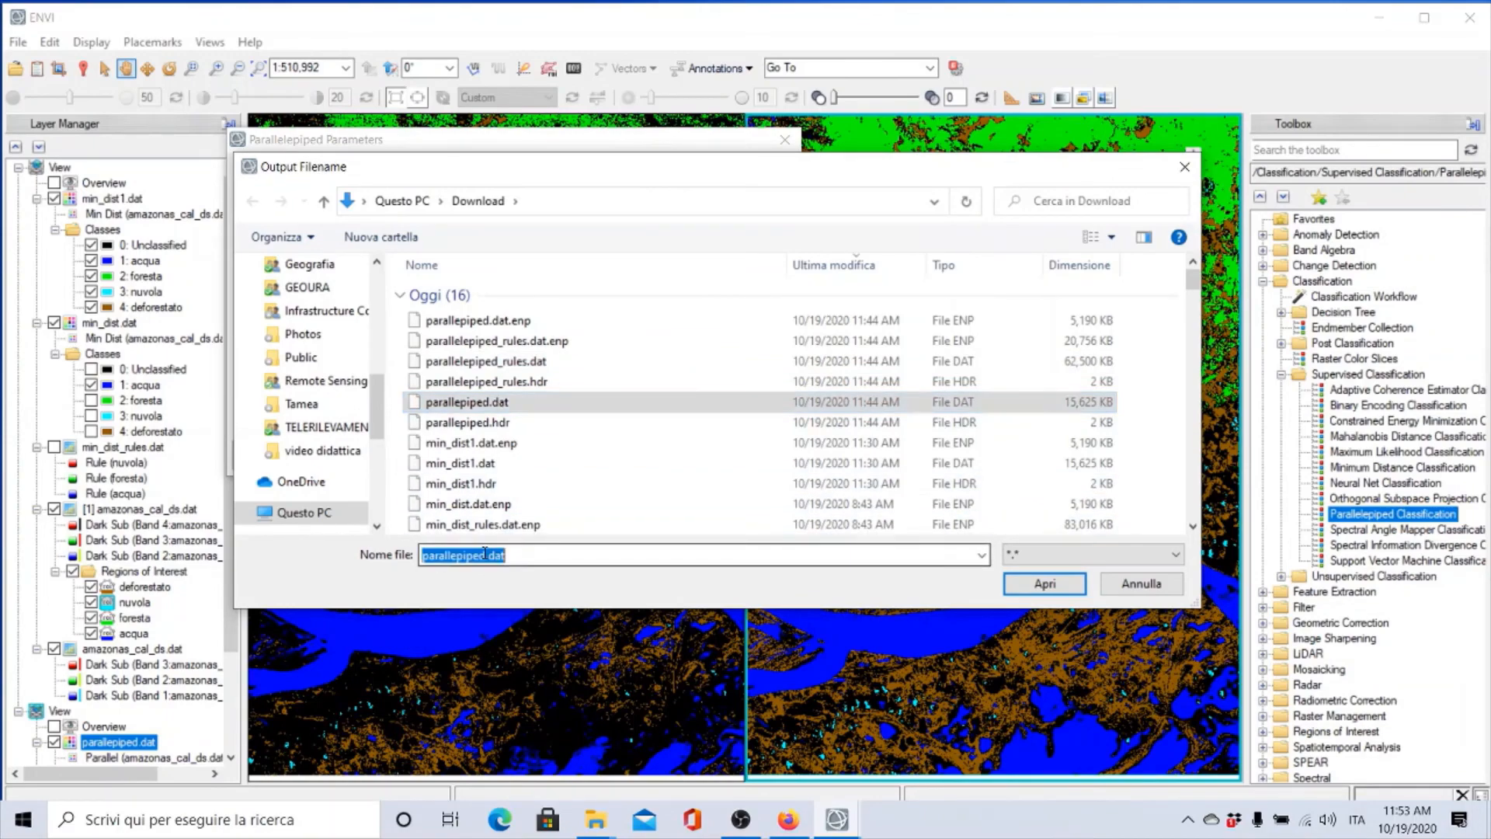
pyautogui.click(486, 556)
pyautogui.write('1')
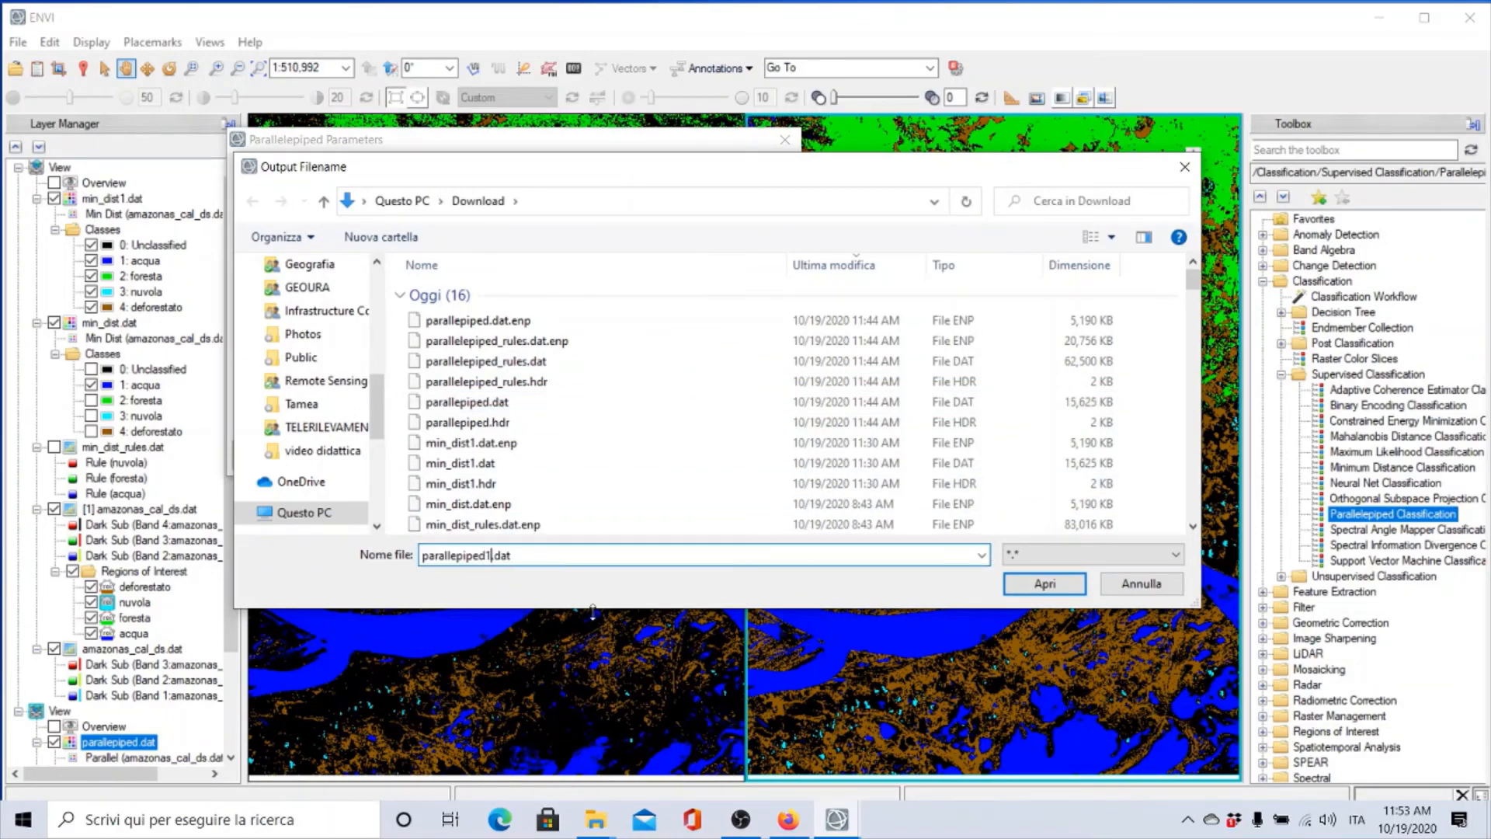
pyautogui.click(1055, 594)
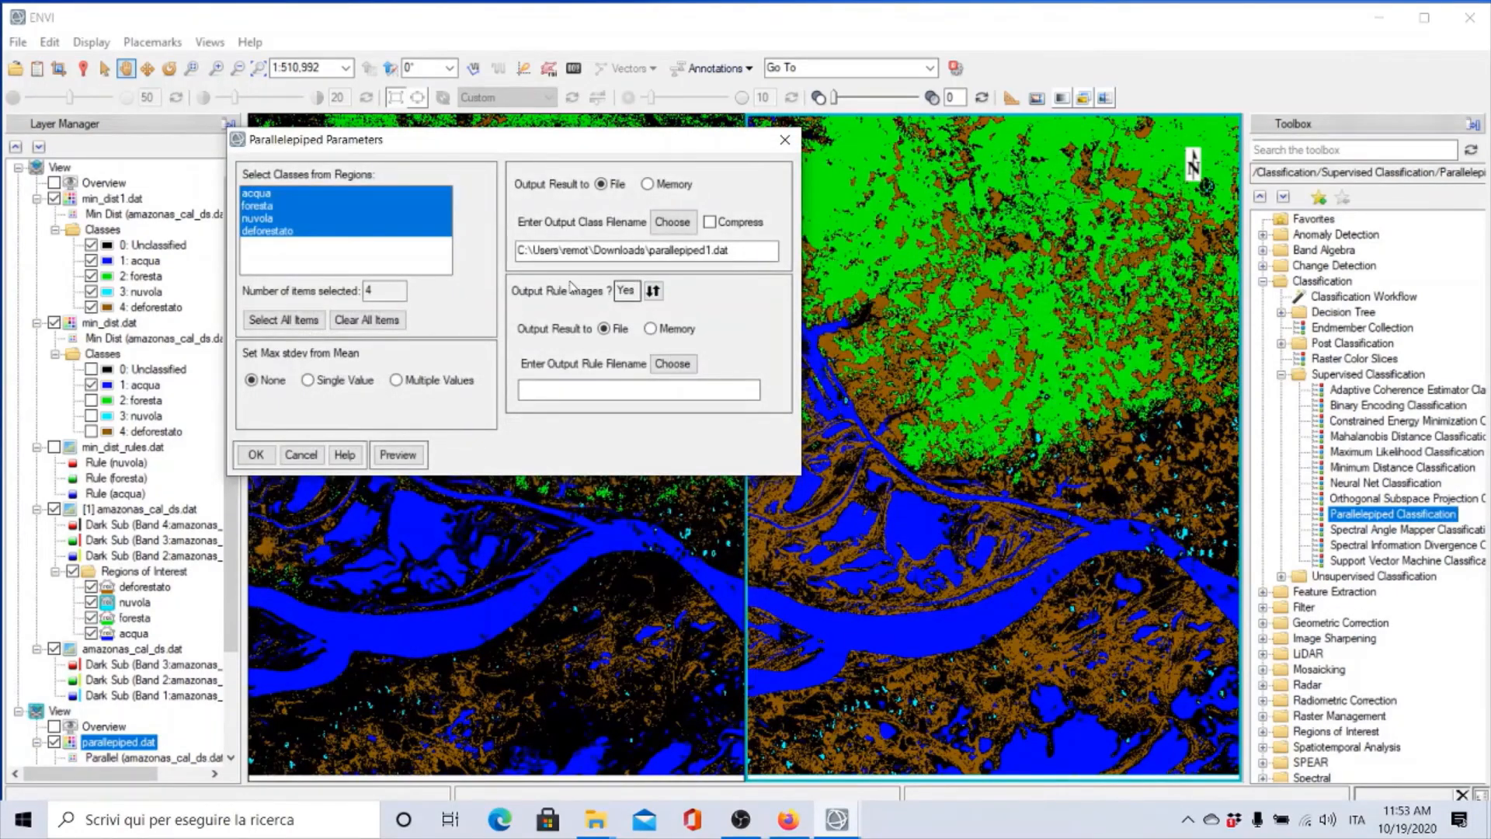
pyautogui.click(653, 292)
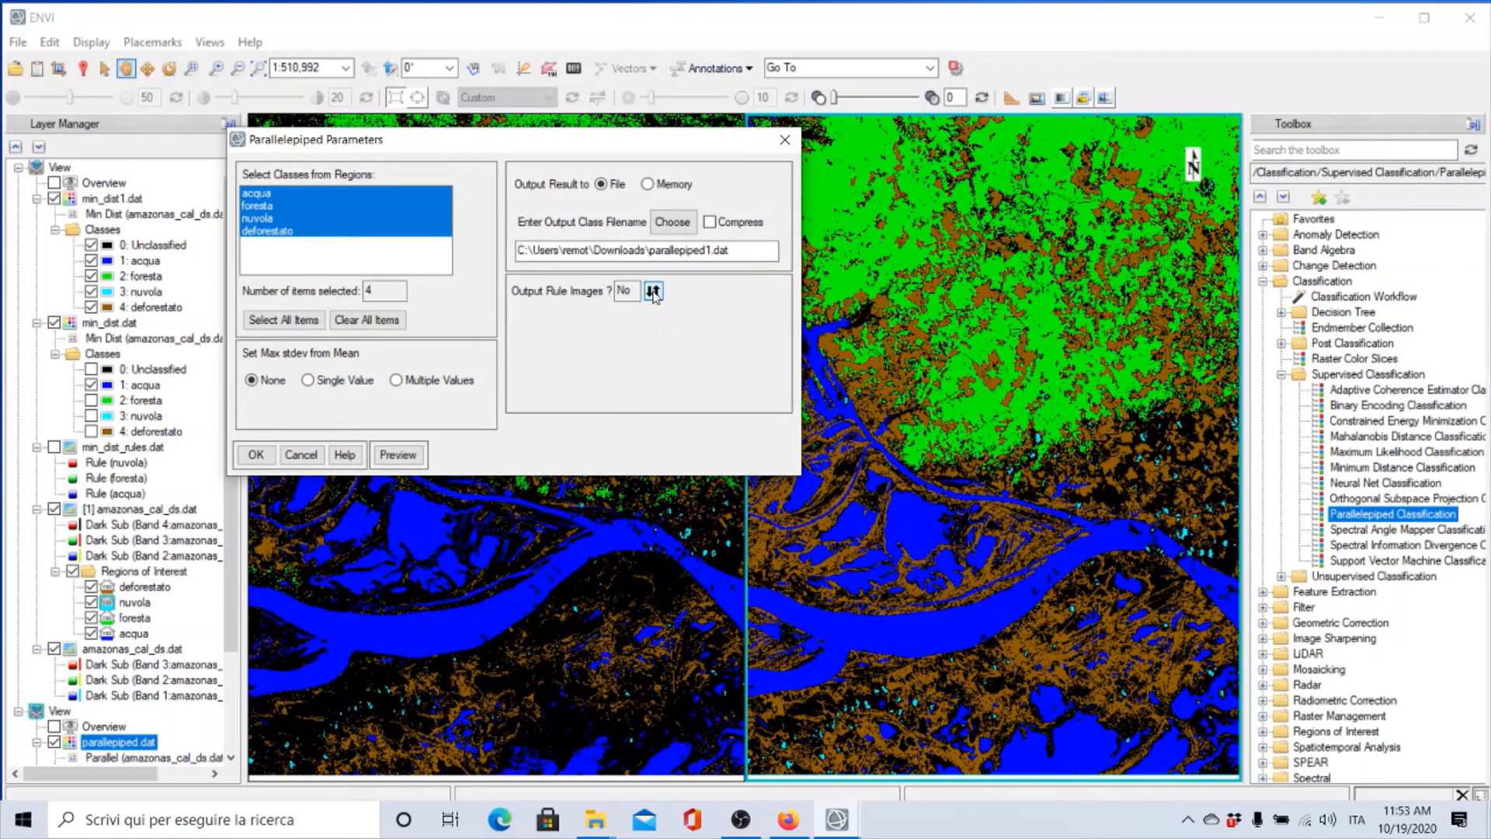
pyautogui.click(255, 454)
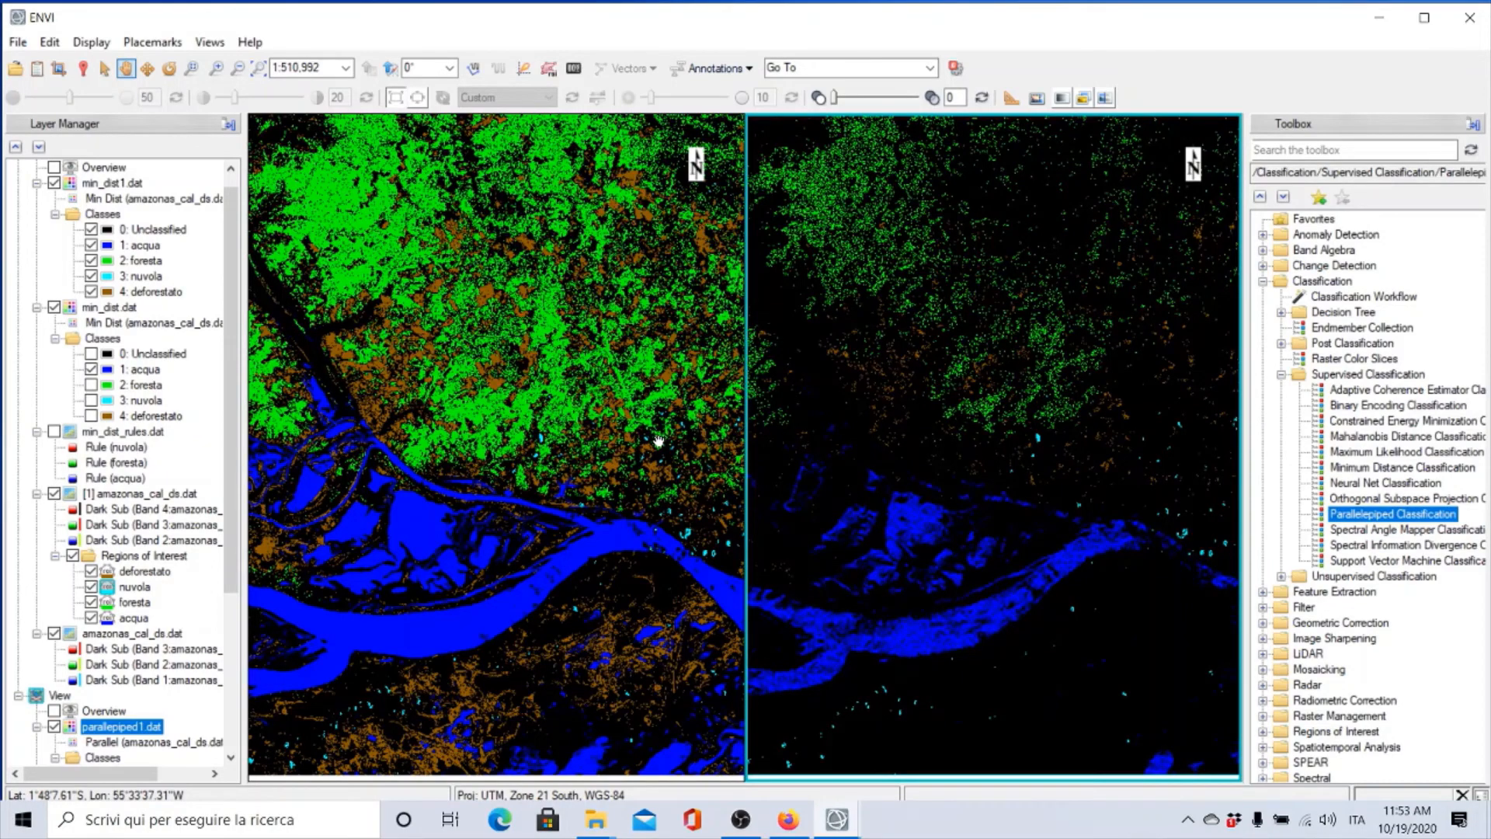
# Step: Toggle parallepiped1.dat to compare it with parallepiped.dat and the Minimum Distance result across the full scene, leaving it hidden
pyautogui.scroll(-3, 658, 441)
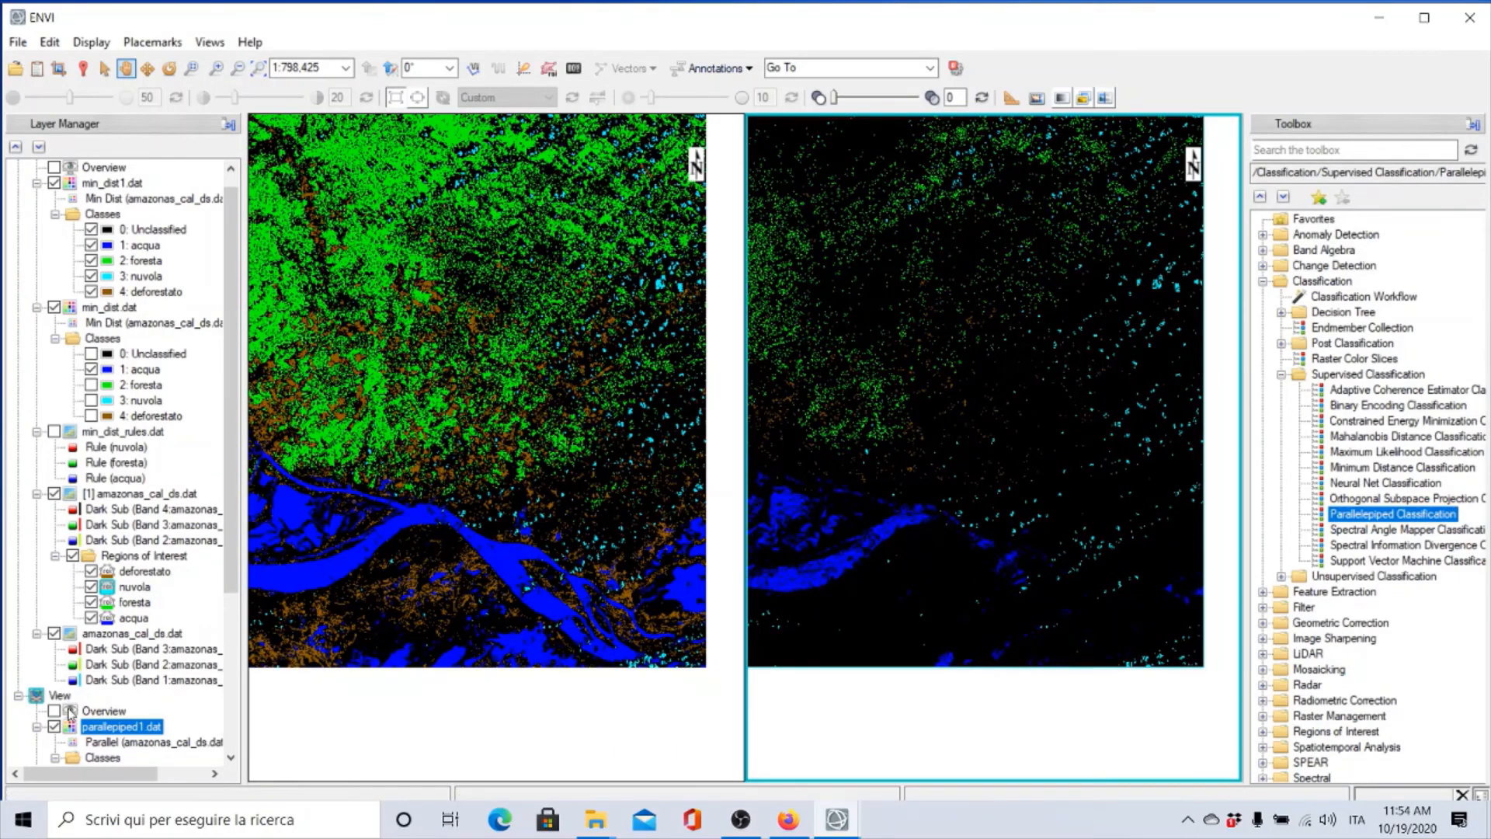
pyautogui.scroll(-1, 230, 771)
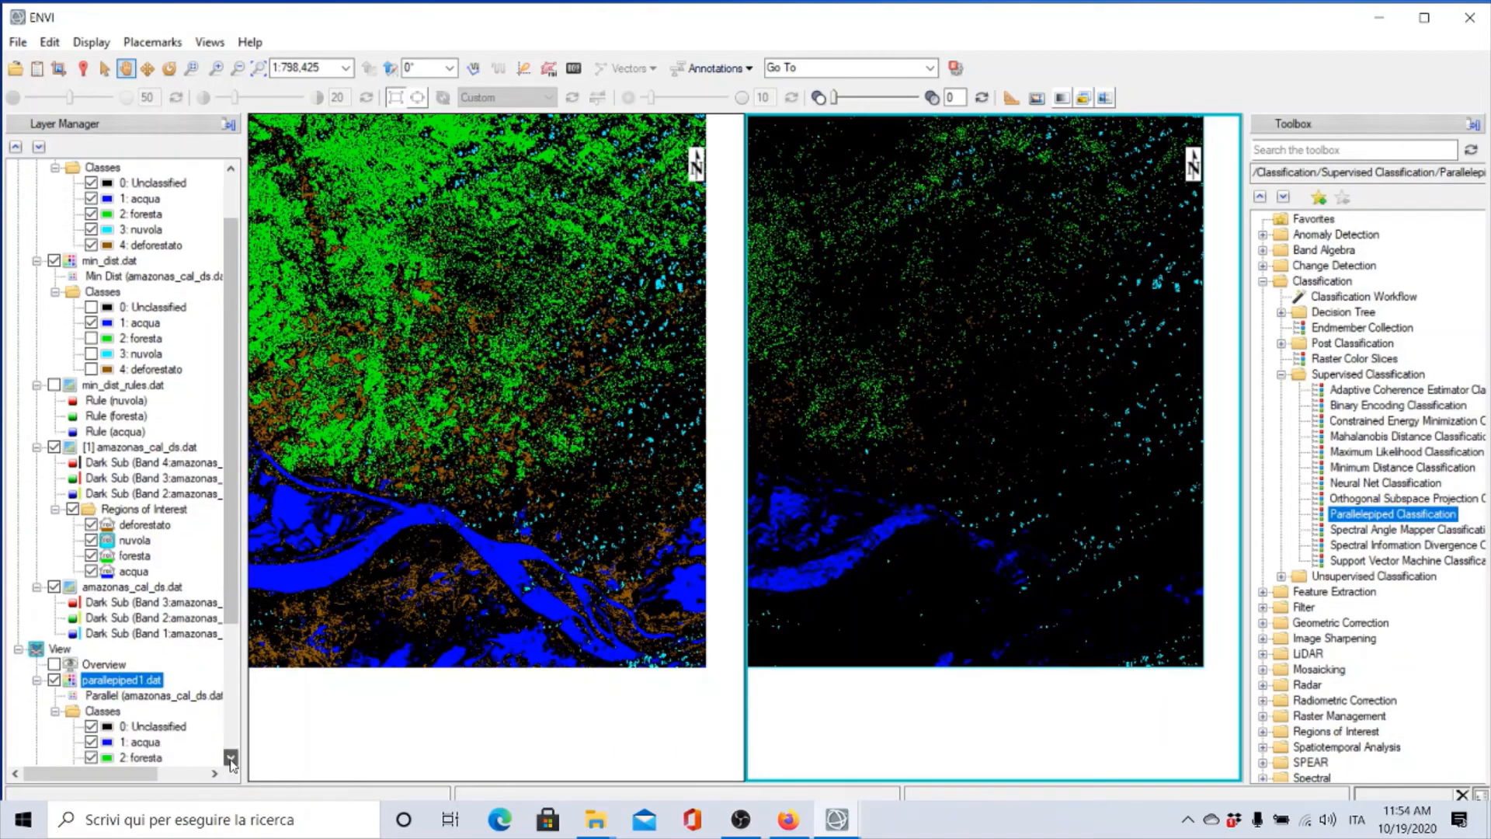
pyautogui.click(230, 758)
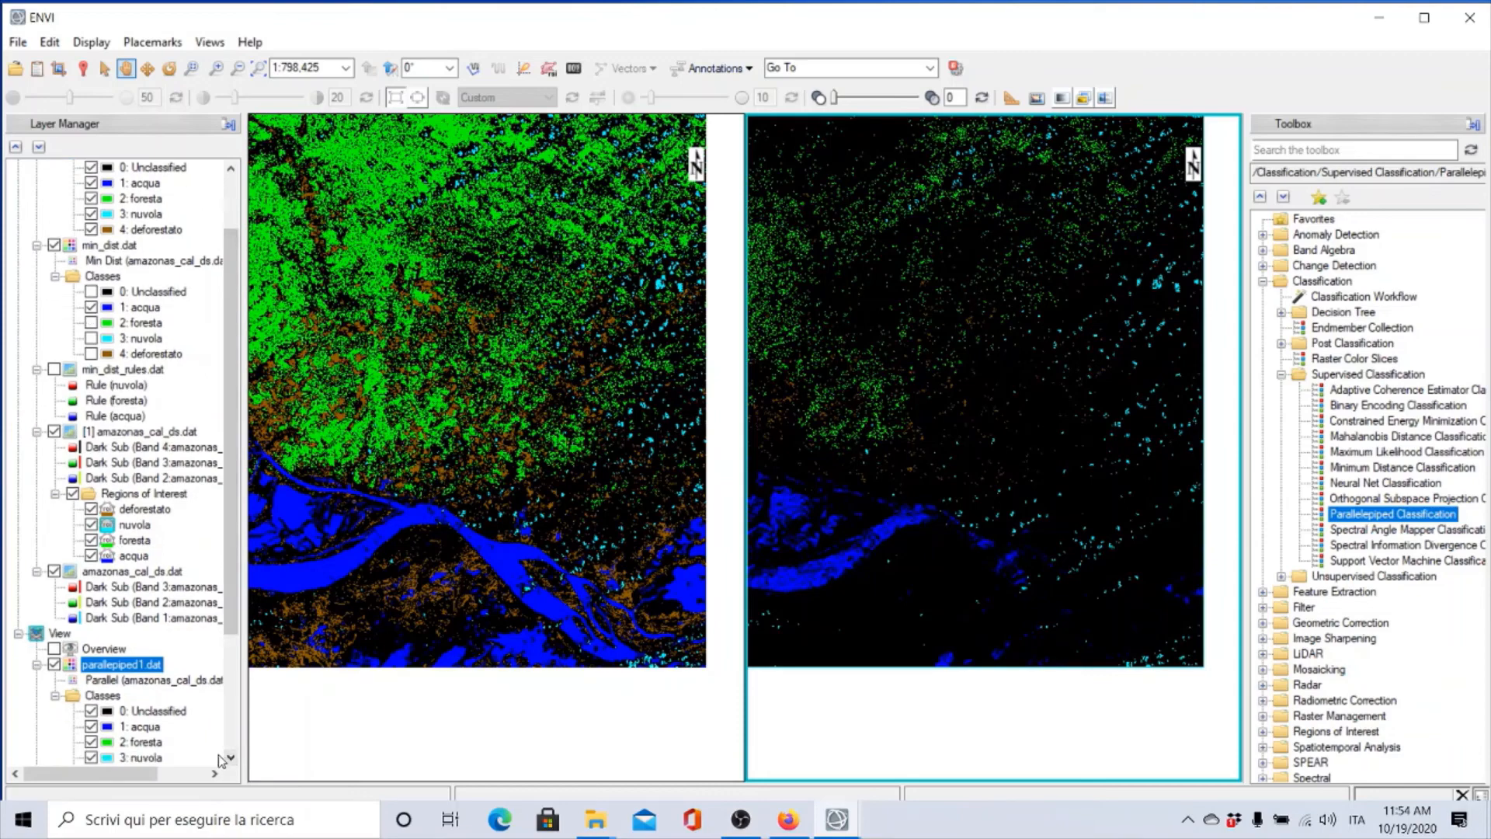
pyautogui.click(231, 758)
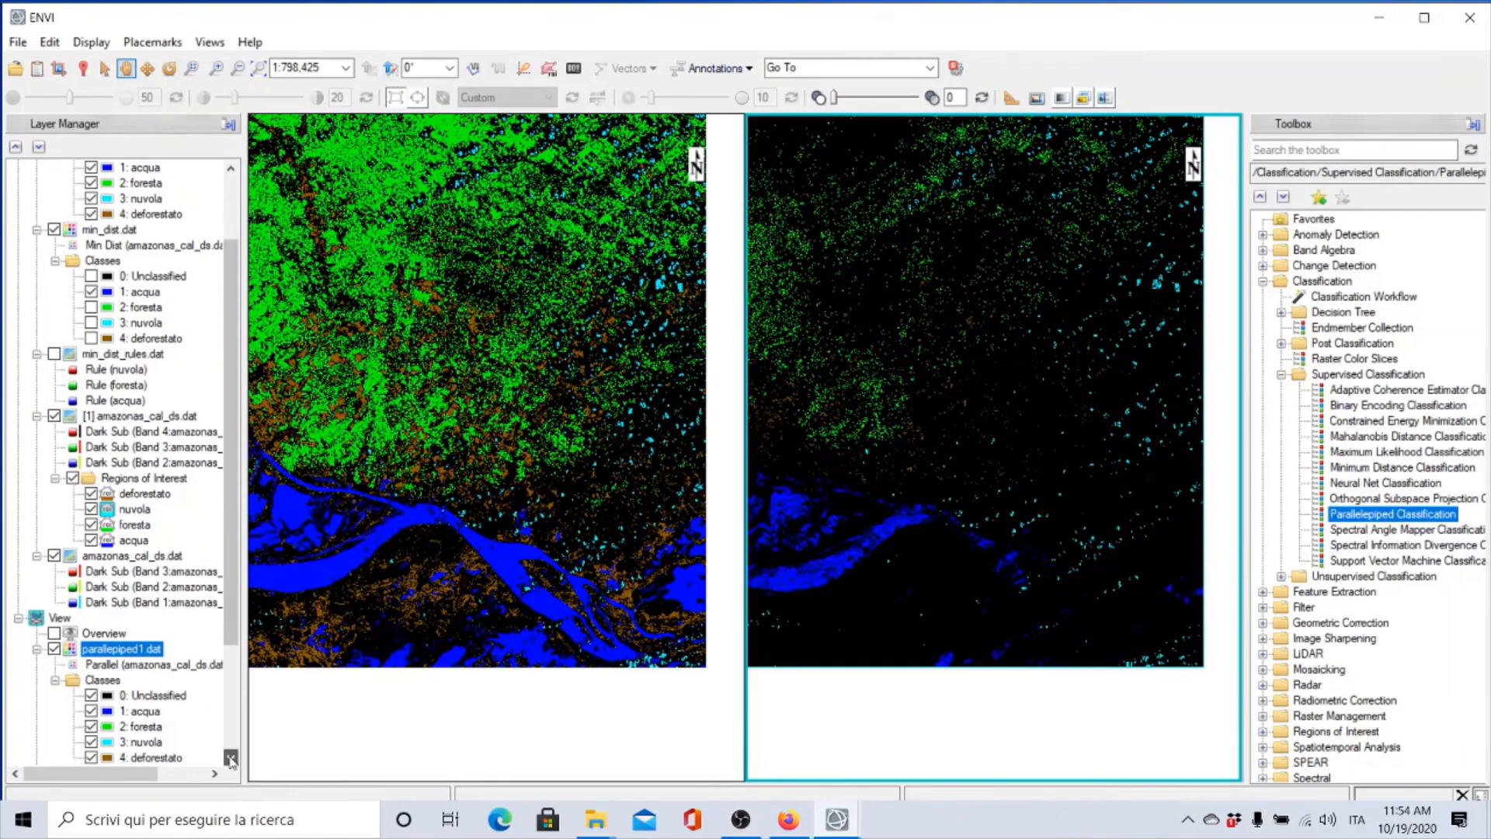
pyautogui.click(54, 649)
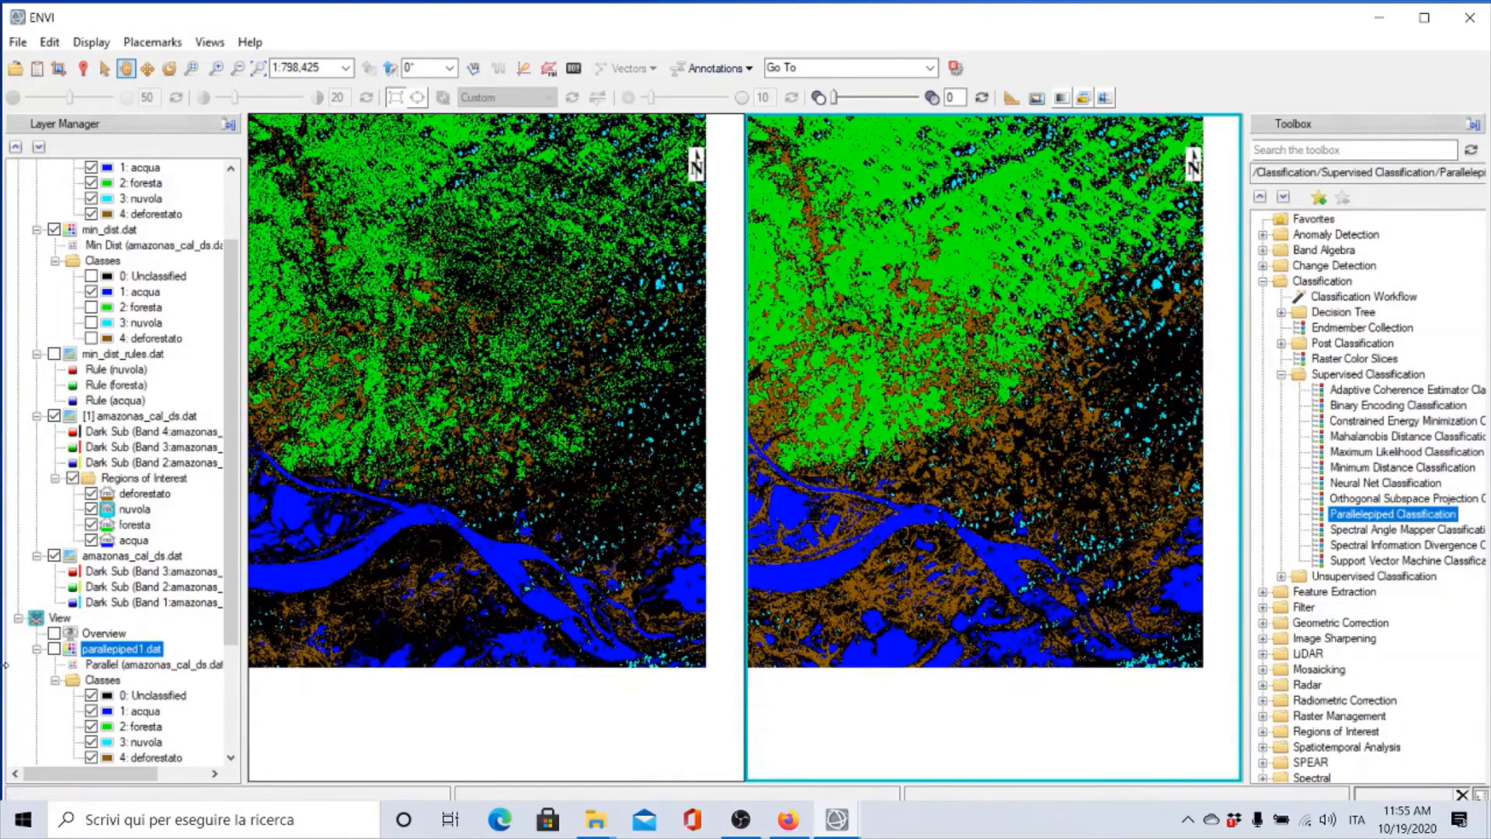
pyautogui.click(54, 650)
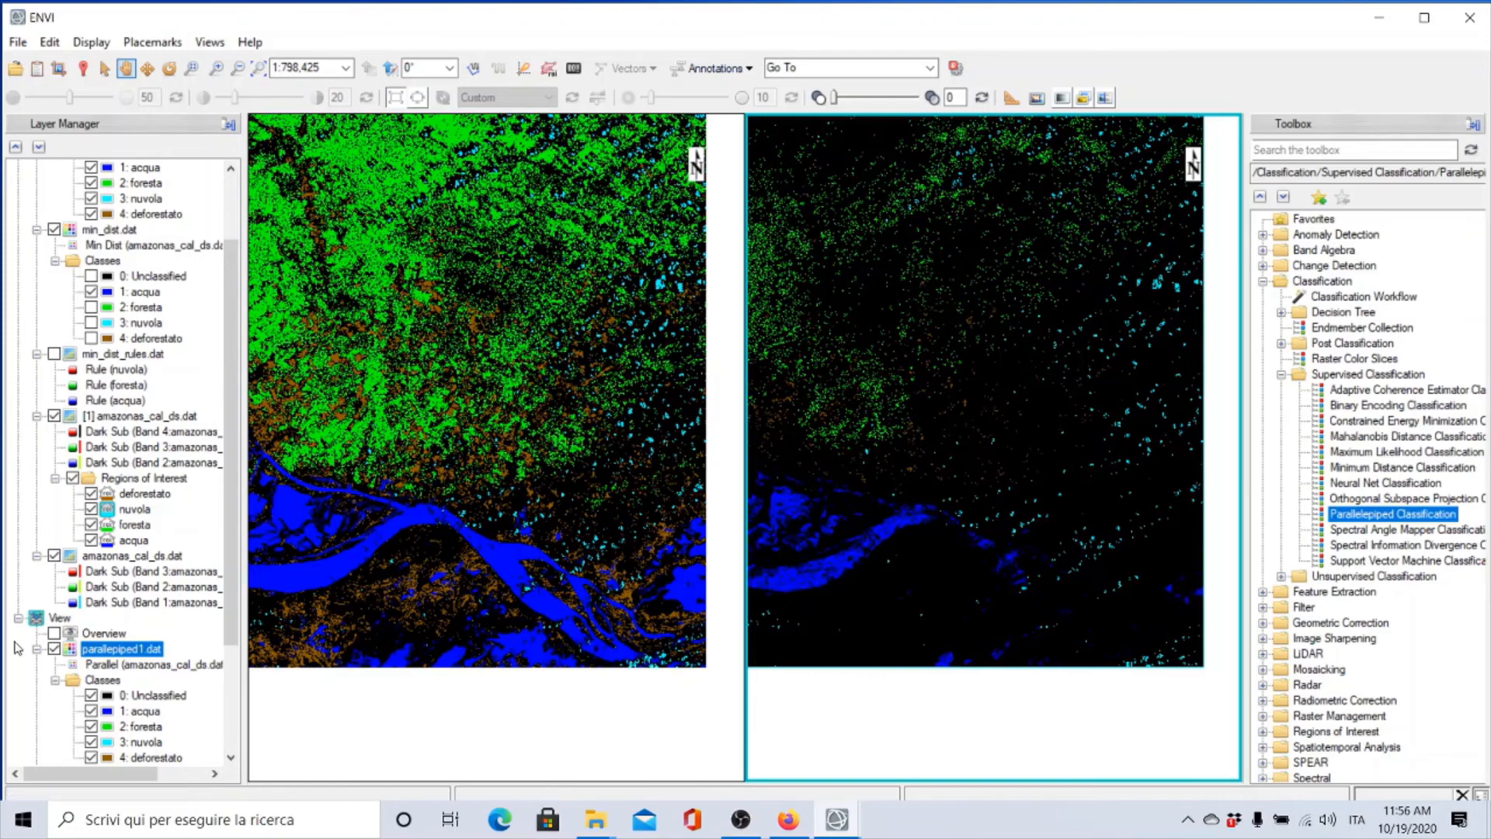
pyautogui.click(53, 649)
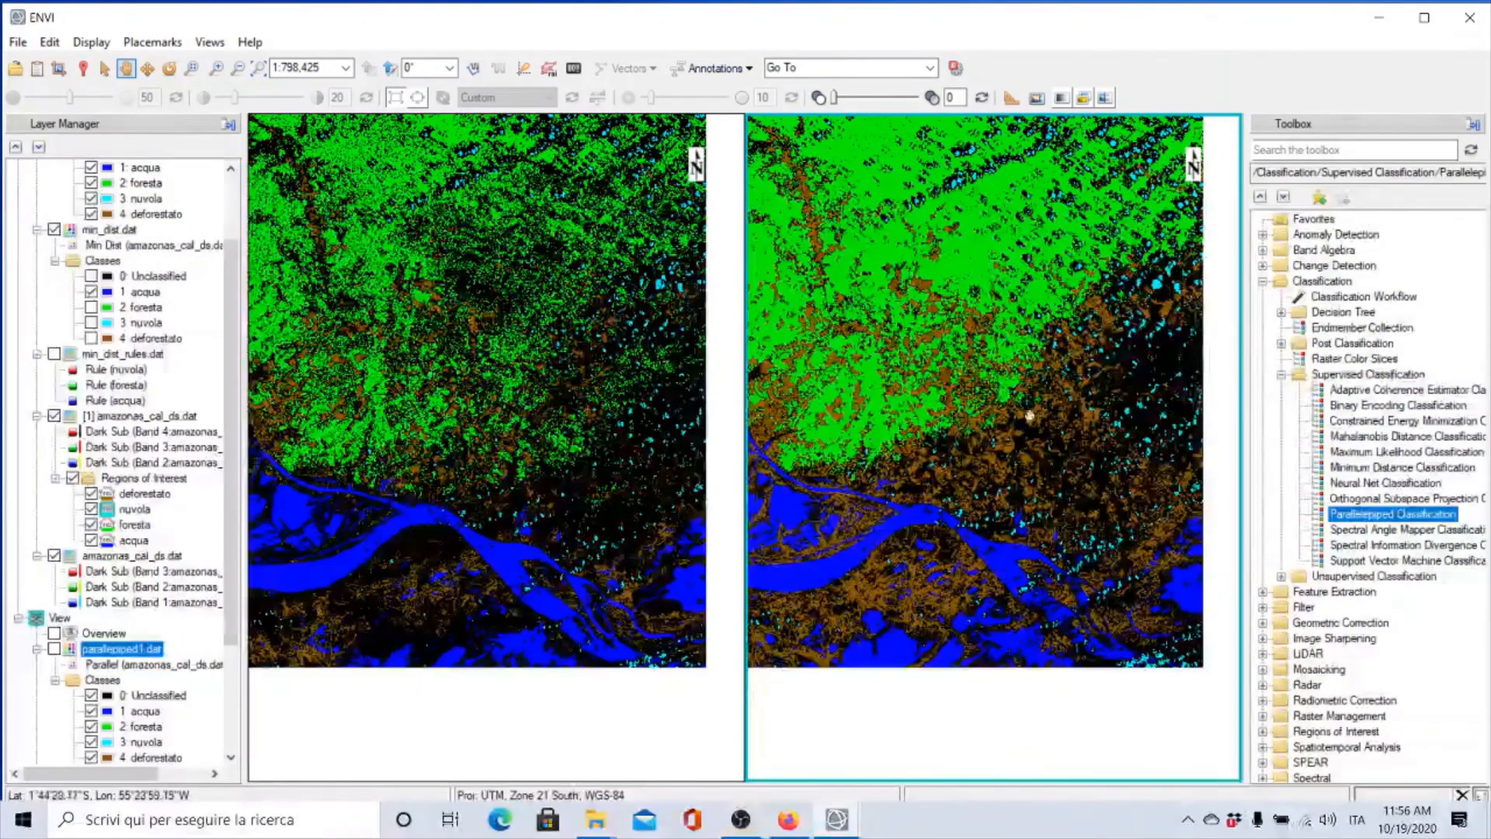
pyautogui.scroll(-2, 897, 418)
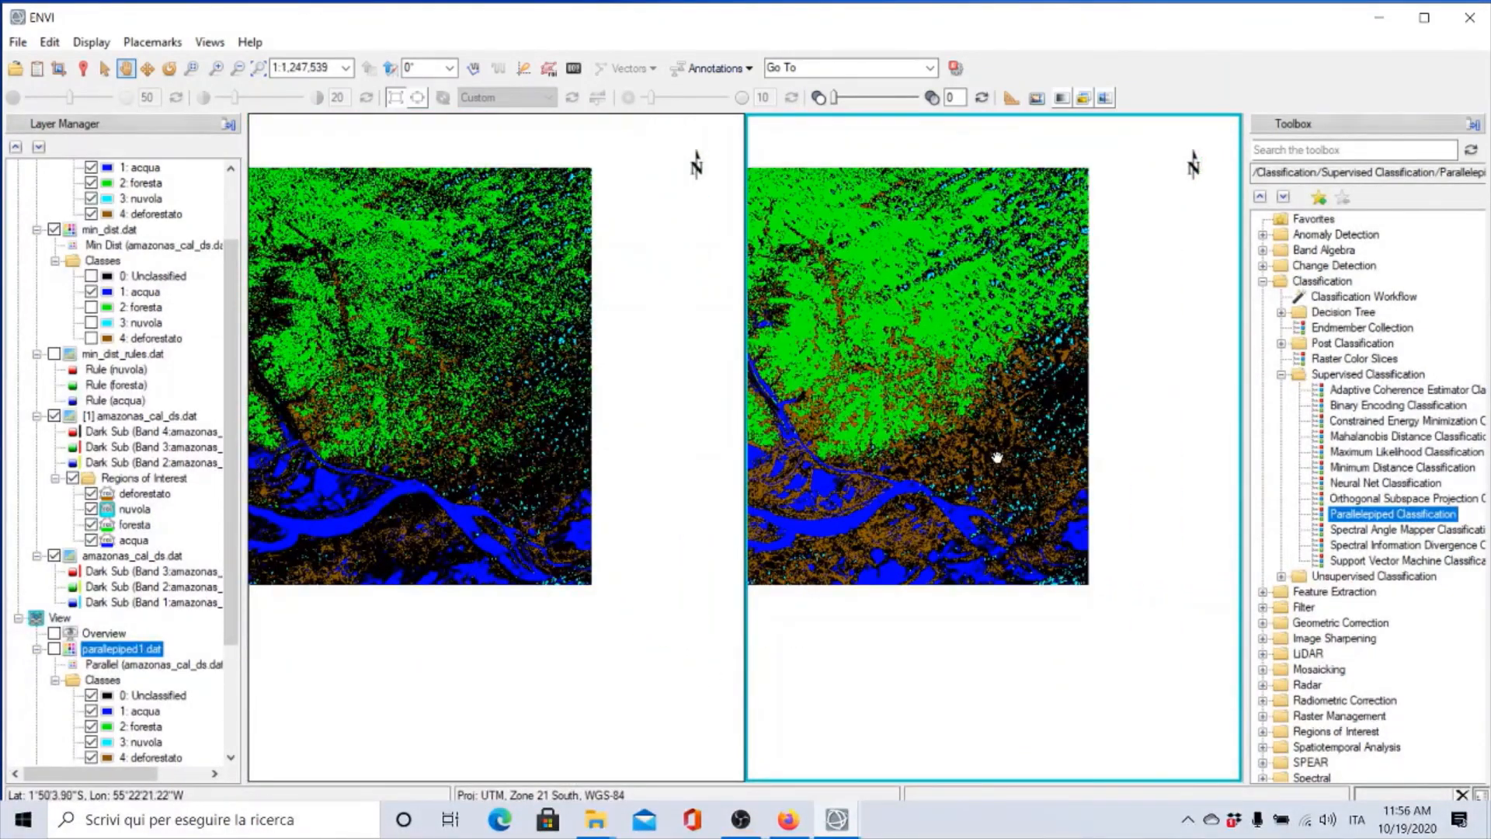
pyautogui.moveTo(846, 448); pyautogui.dragTo(982, 528)
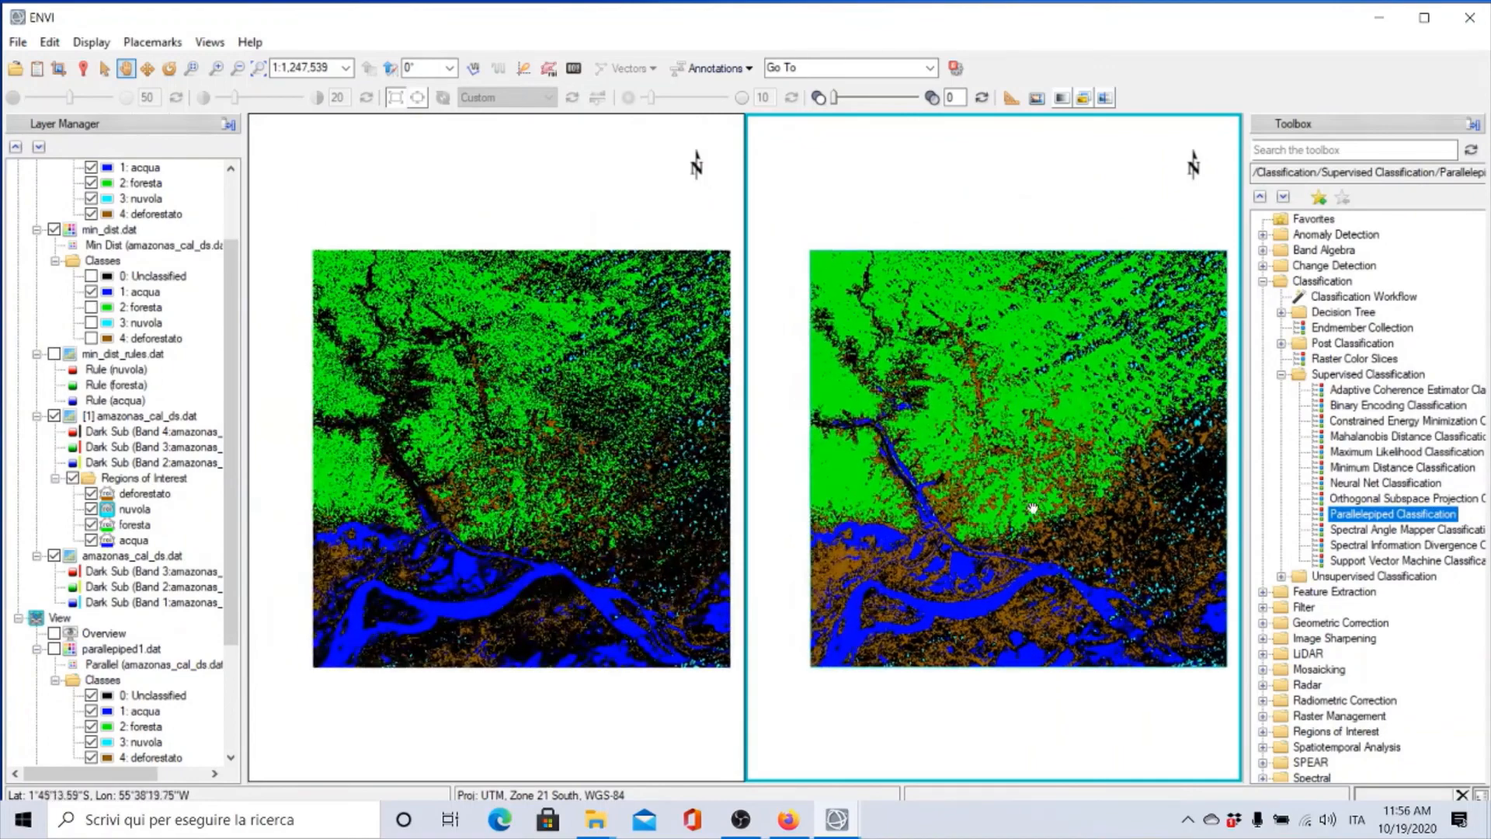
pyautogui.scroll(1, 1034, 508)
pyautogui.moveTo(1071, 556); pyautogui.dragTo(1032, 516)
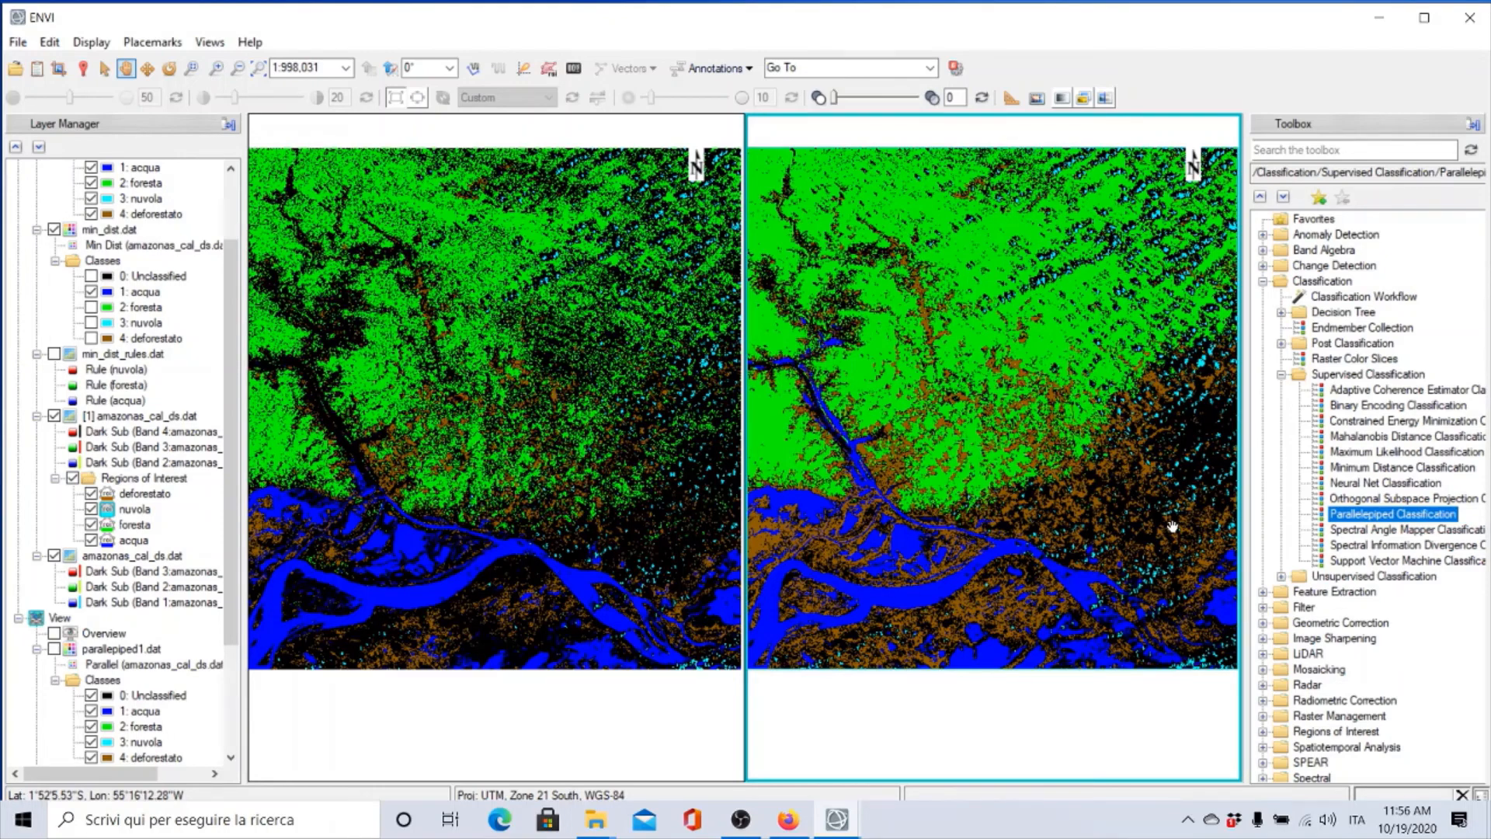
# Step: Start another Parallelepiped classification of amazonas_cal_ds.dat using all four region classes
pyautogui.doubleClick(1407, 517)
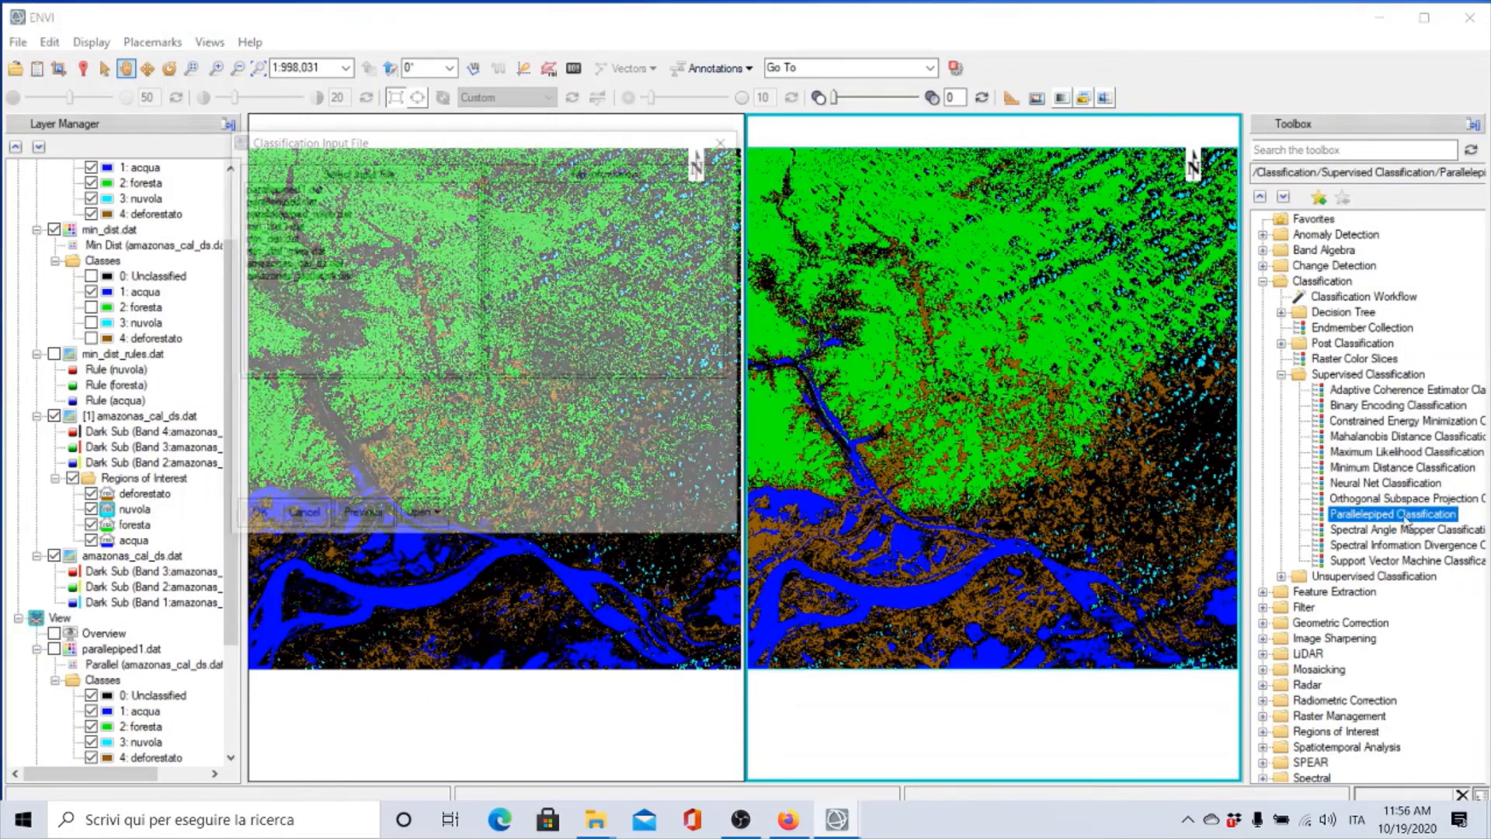
pyautogui.click(322, 264)
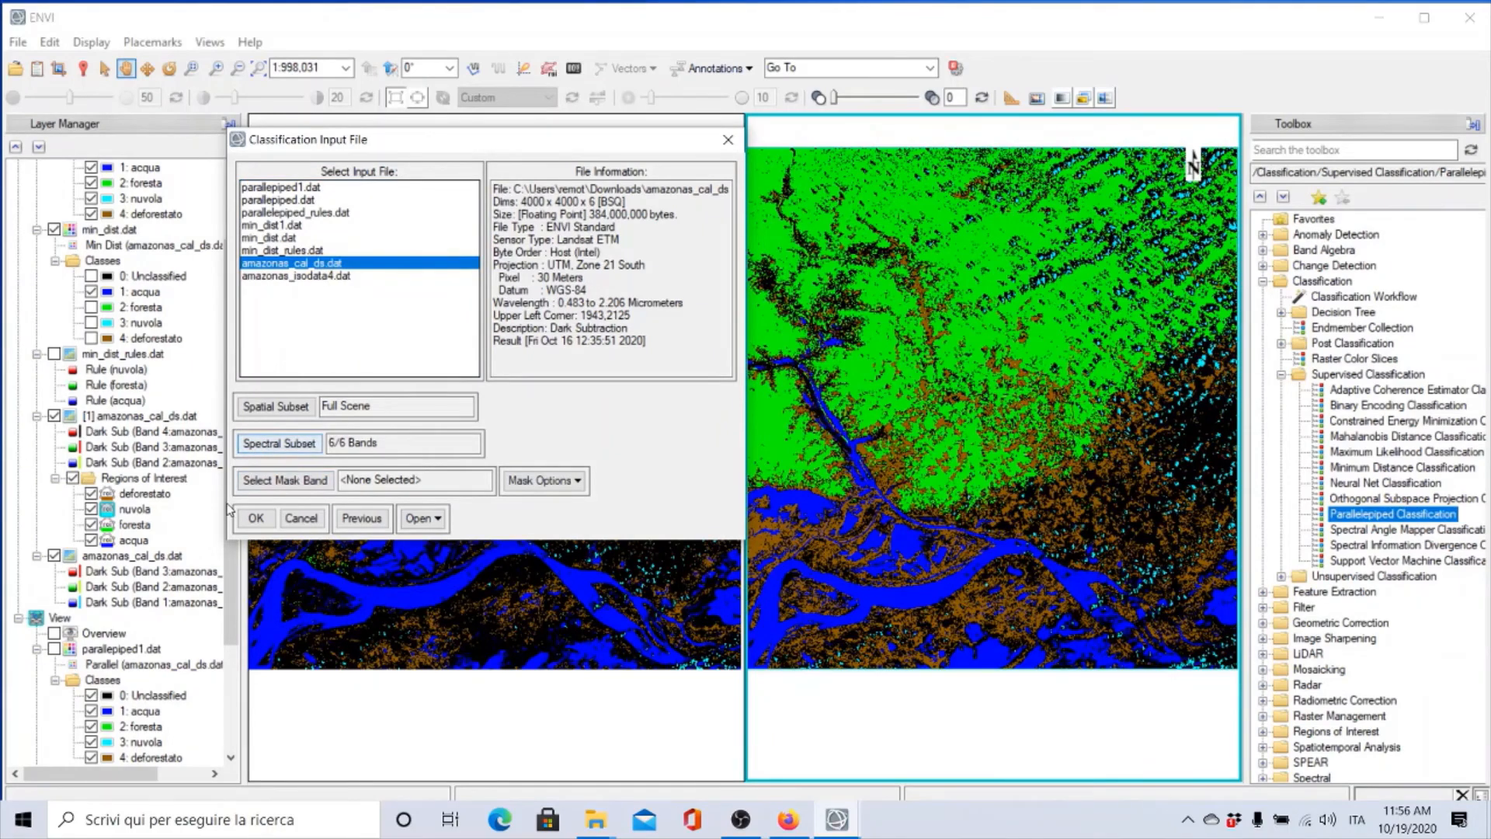
pyautogui.click(255, 519)
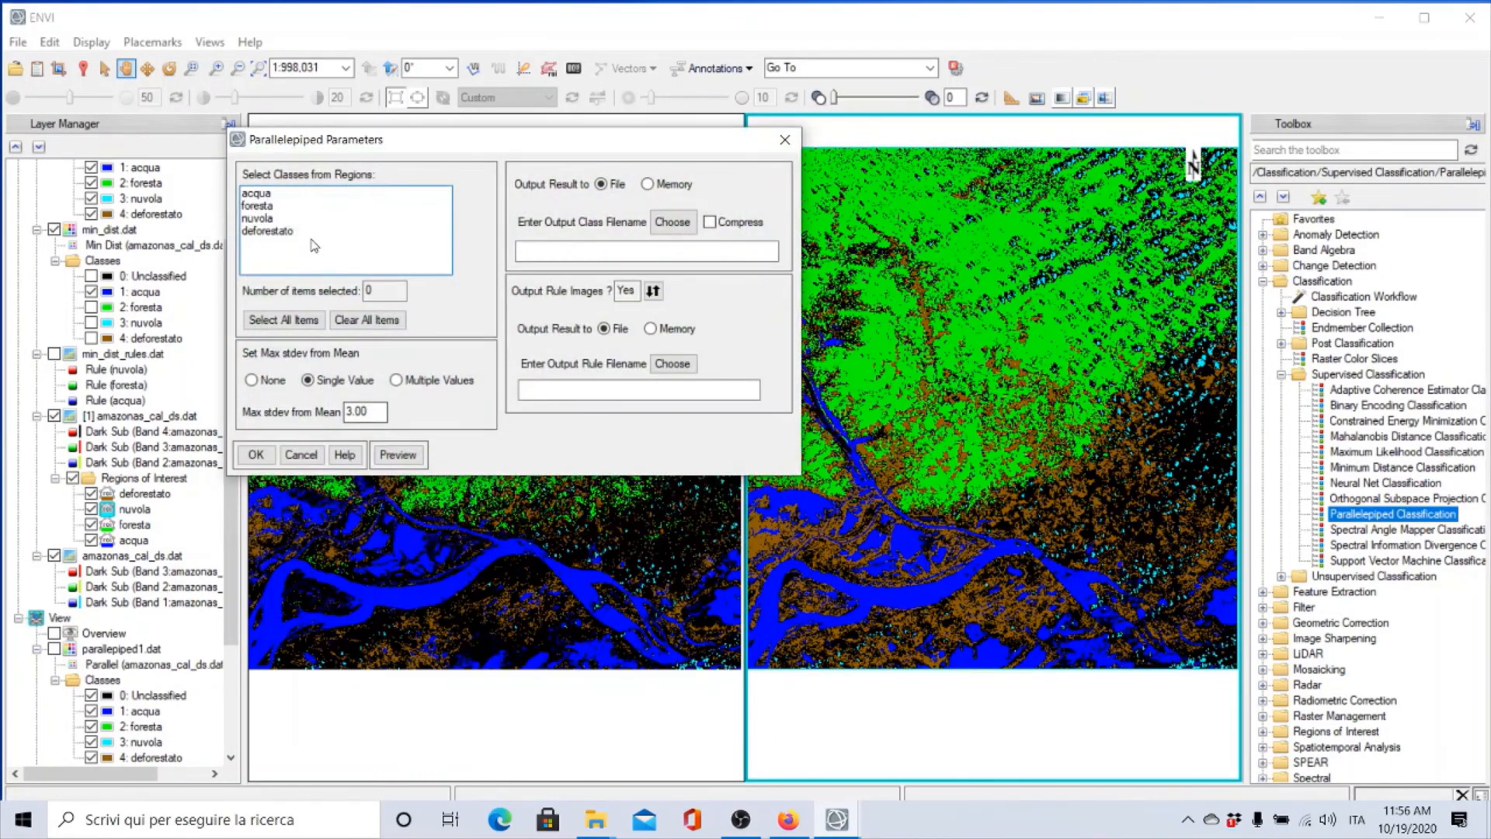
pyautogui.click(284, 319)
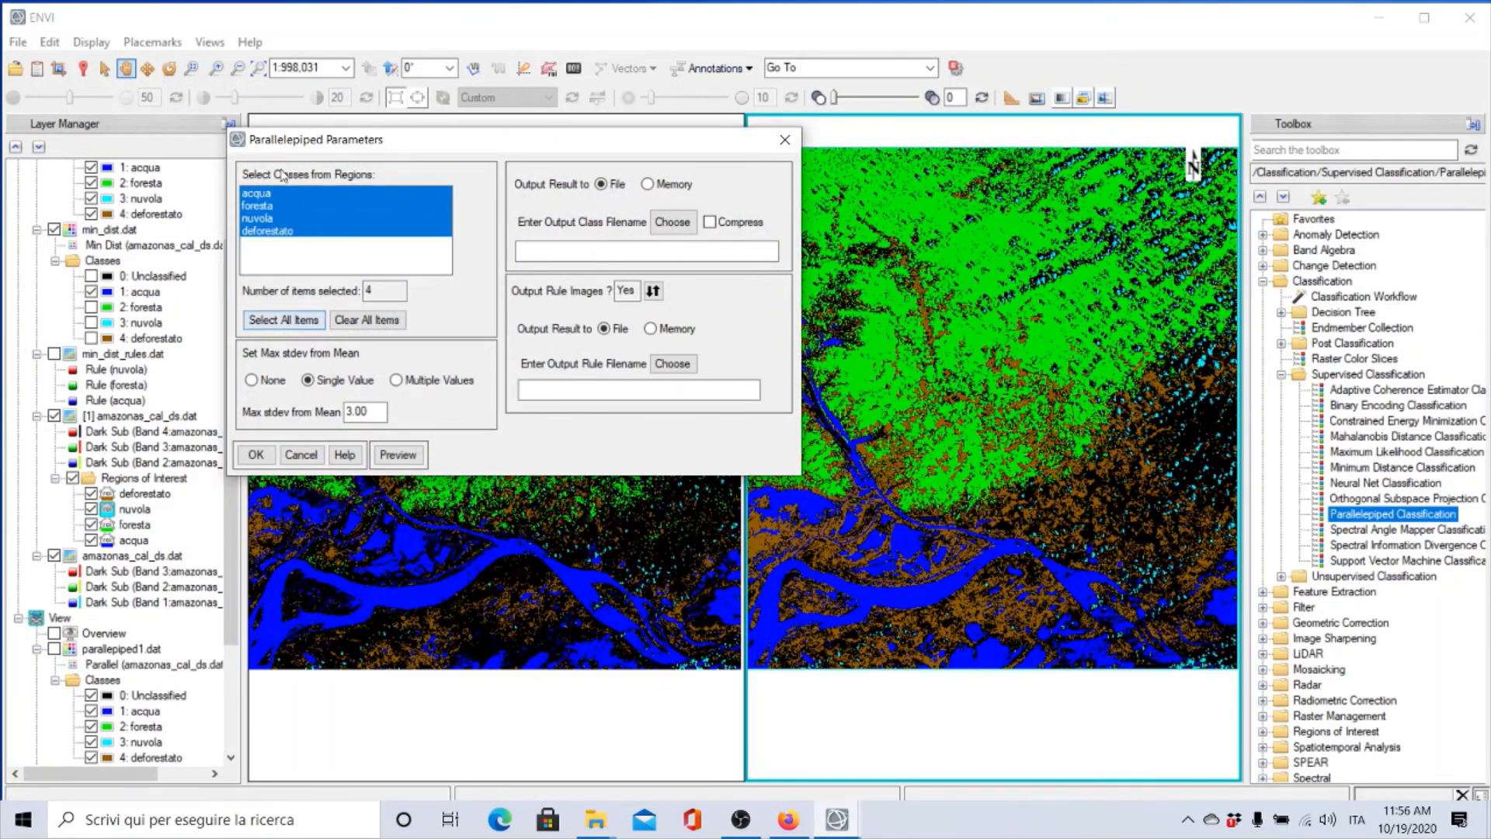
# Step: Set the single maximum standard deviation from the mean to 6.00 and turn off the rule image output
pyautogui.click(349, 413)
pyautogui.write('6')
pyautogui.press('Delete')
pyautogui.click(653, 291)
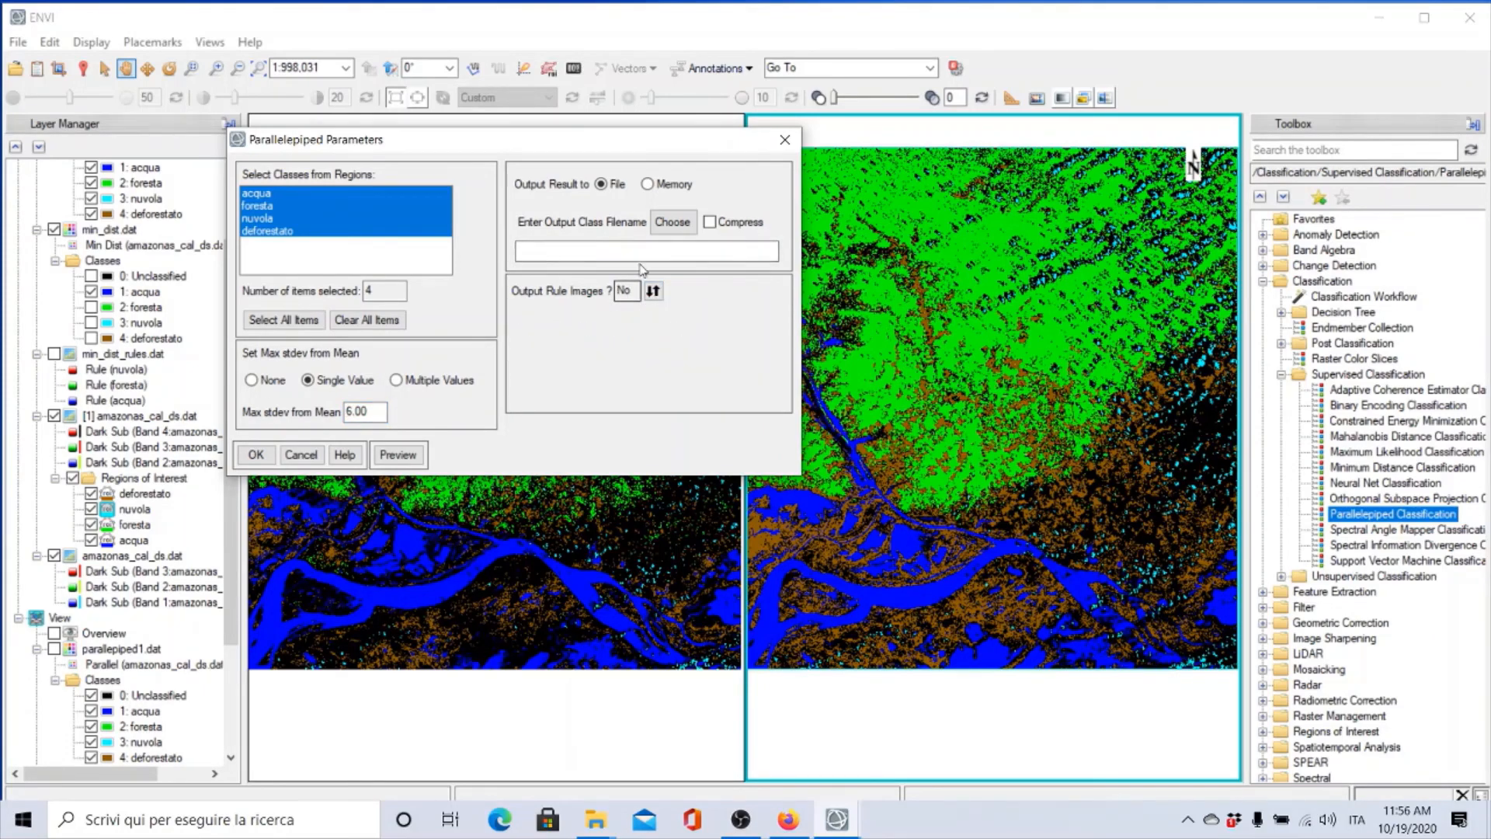
# Step: Name the output class file parallepiped2.dat in the Download folder and run the Parallelepiped classification
pyautogui.click(670, 225)
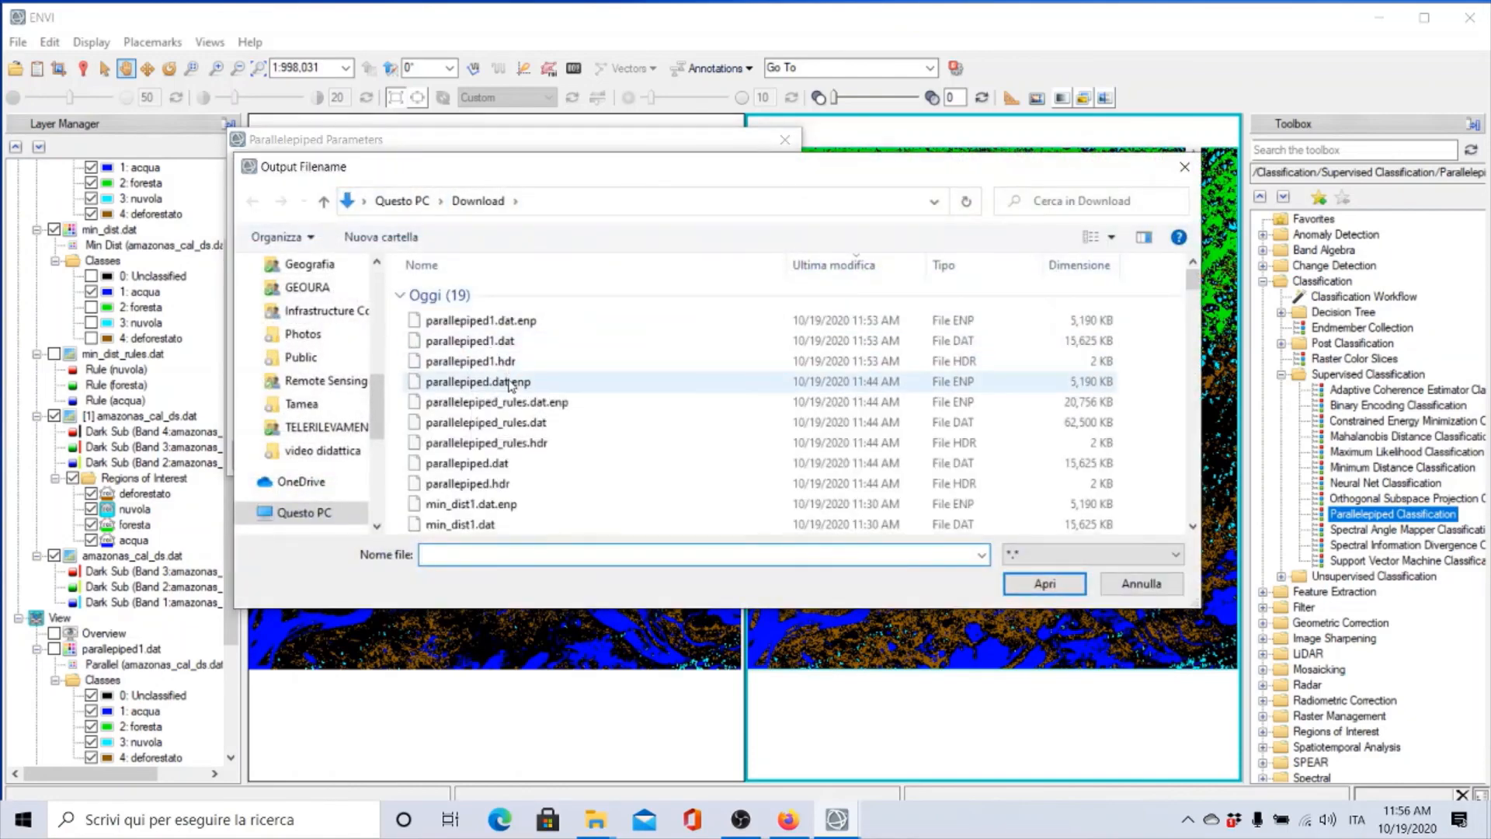
pyautogui.click(475, 340)
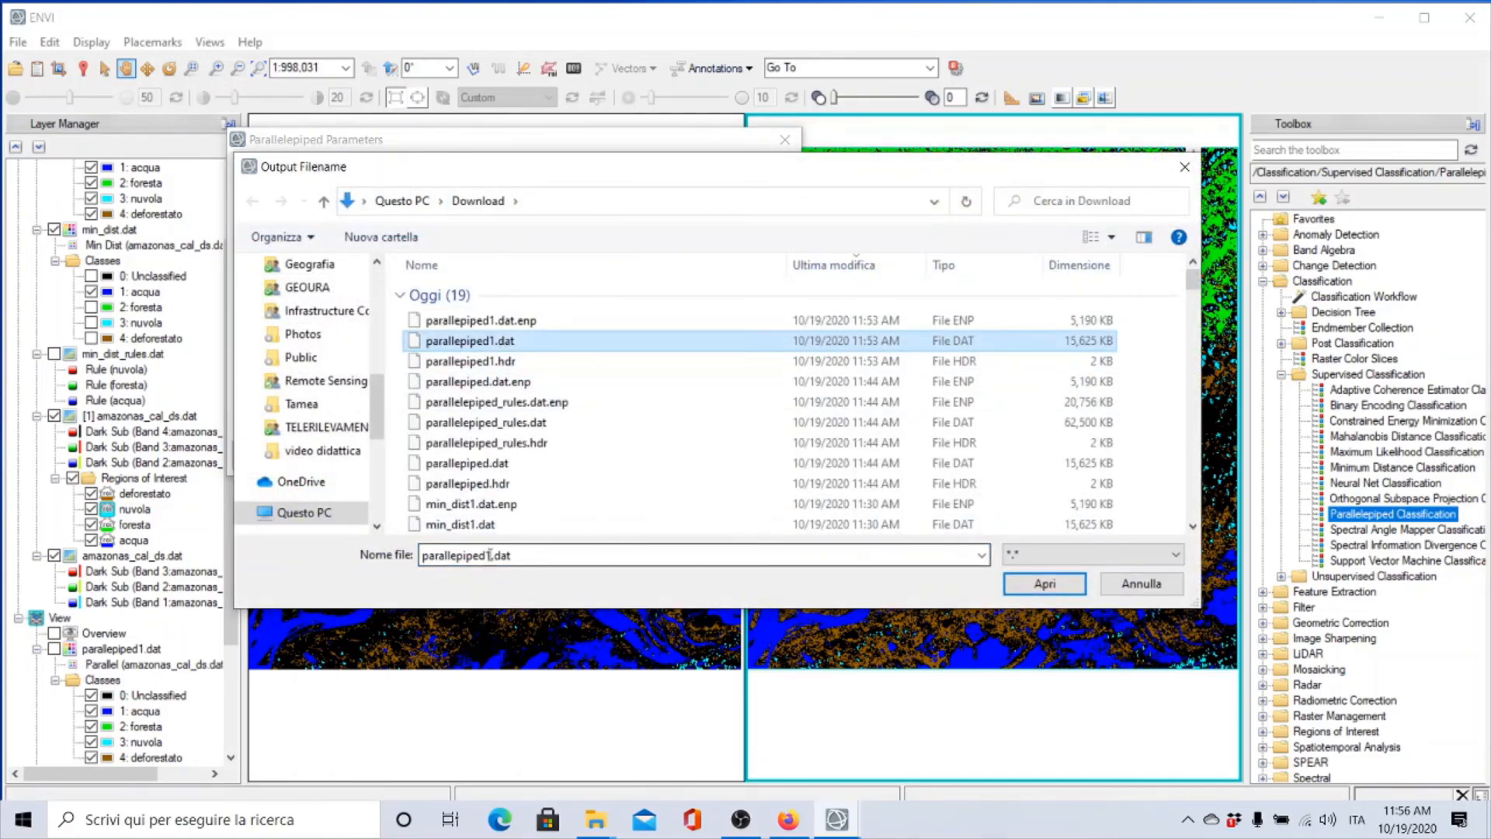
pyautogui.click(490, 556)
pyautogui.click(491, 556)
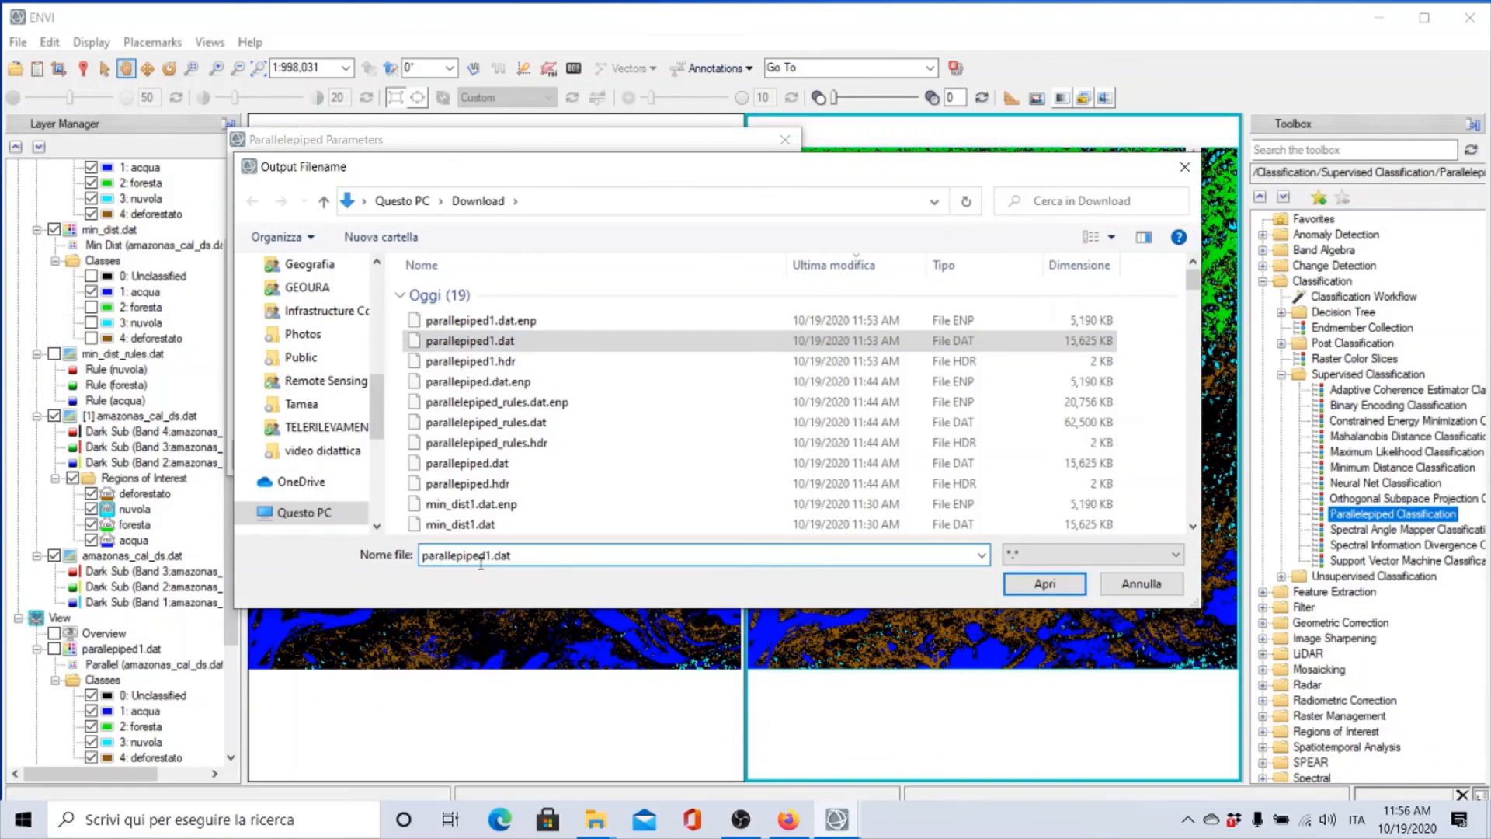
pyautogui.press('BackSpace')
pyautogui.write('2')
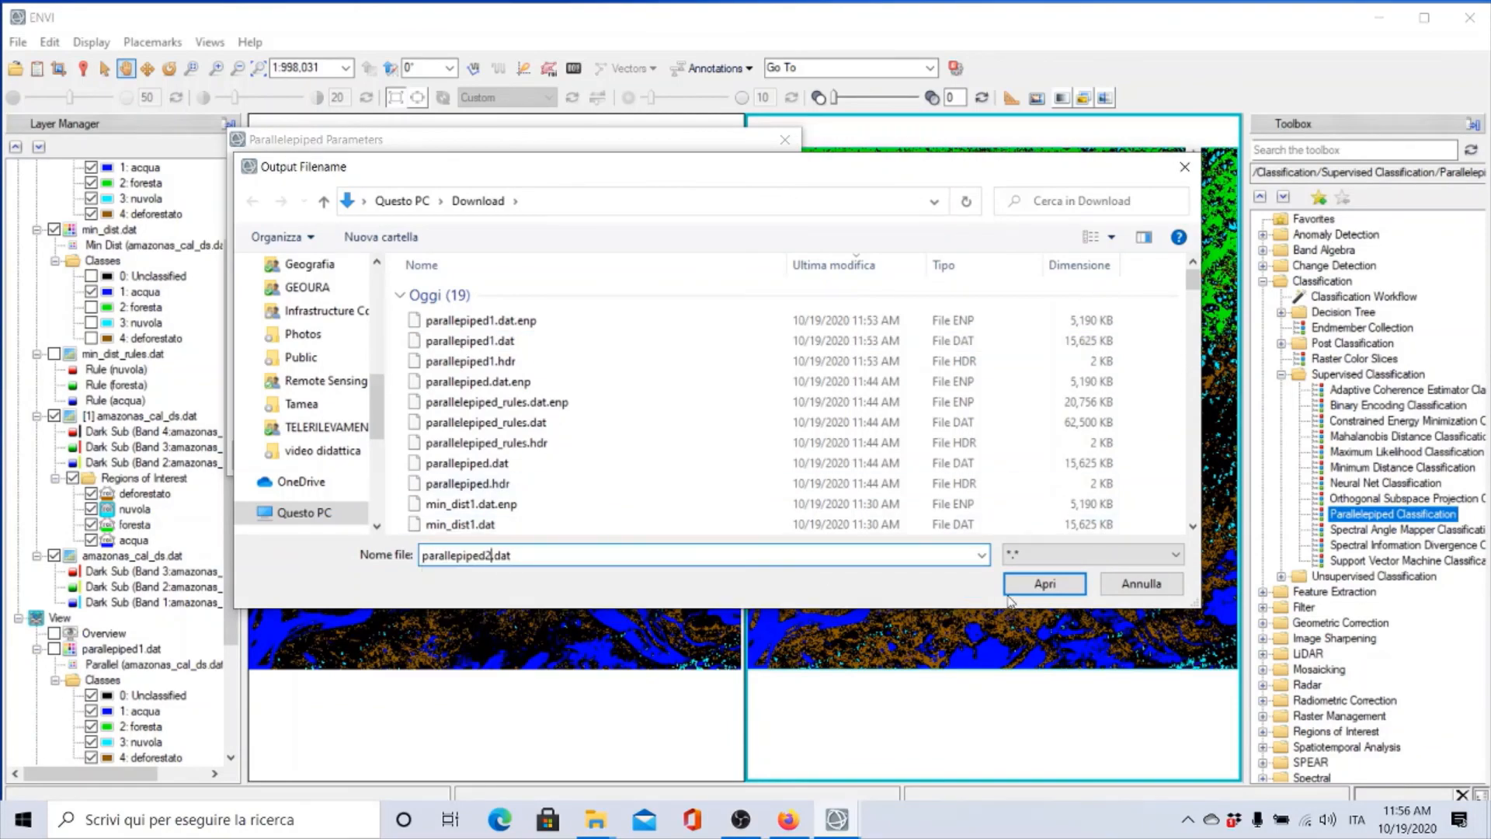
pyautogui.click(1046, 586)
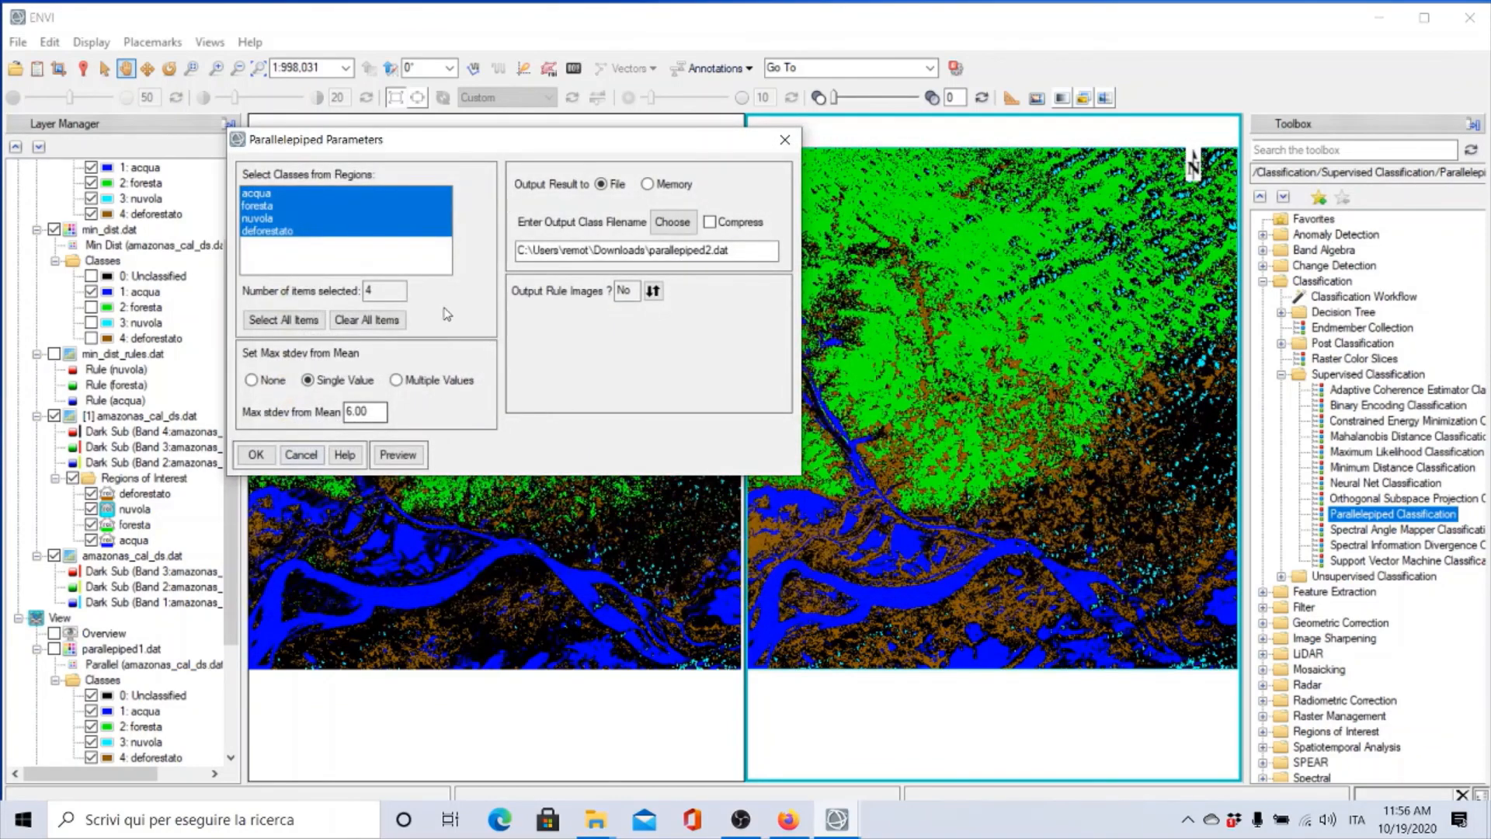
pyautogui.click(256, 455)
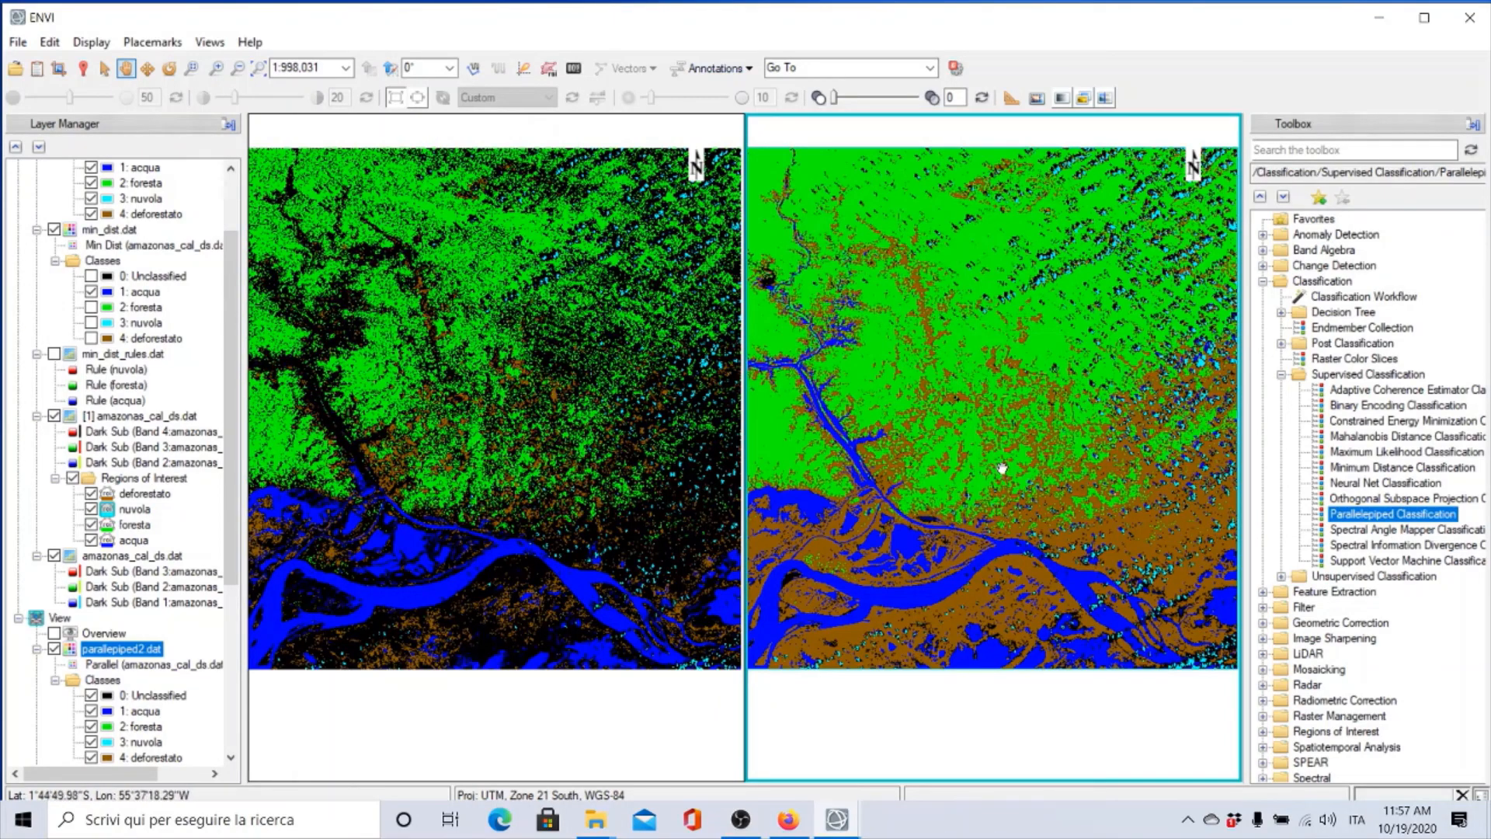
# Step: Toggle parallepiped2.dat to compare it with the earlier parallepiped.dat result across the full scene, leaving it visible
pyautogui.scroll(-1, 1002, 469)
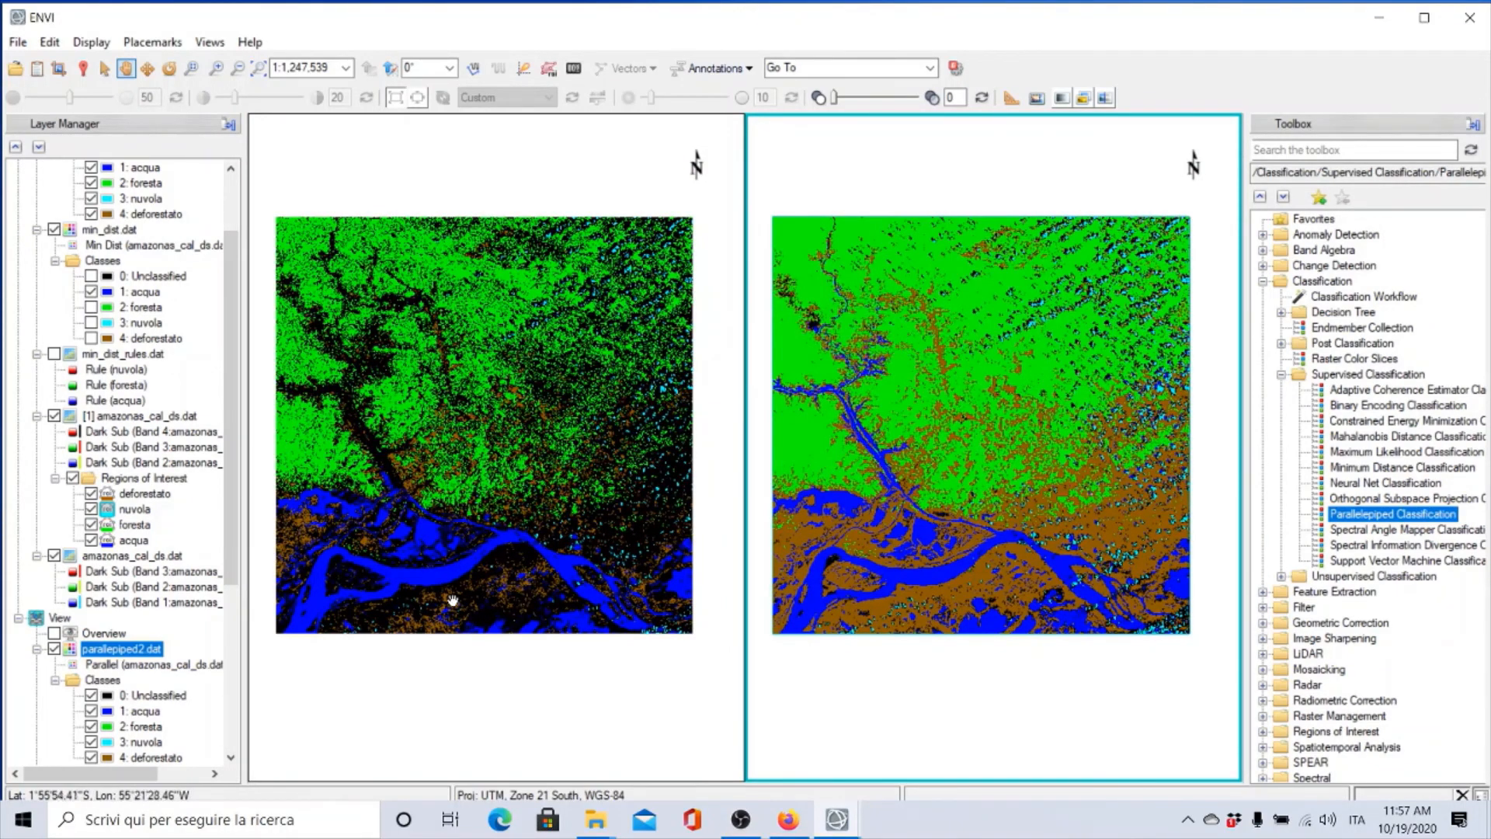
pyautogui.click(54, 650)
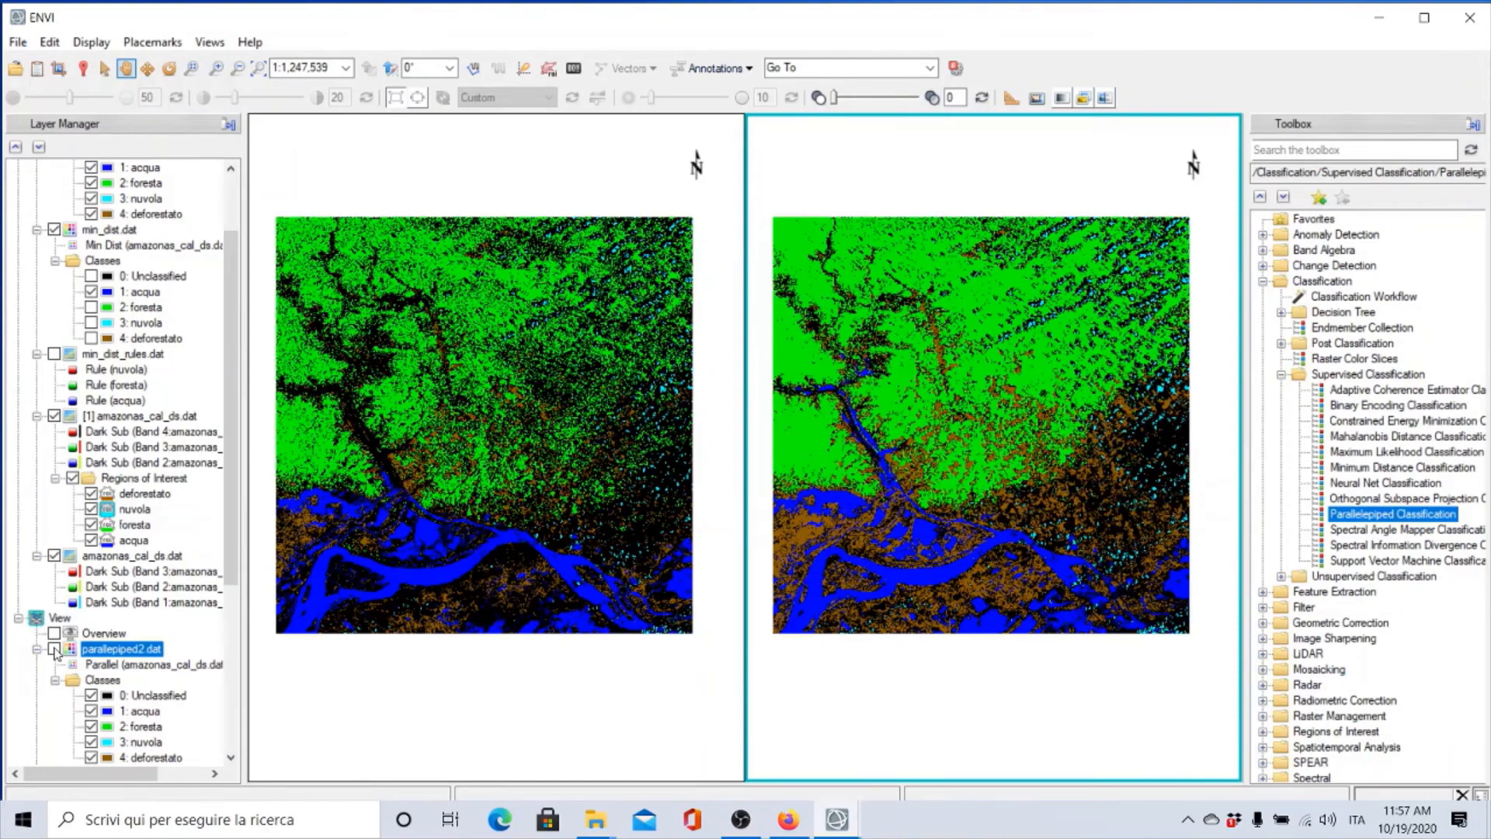
pyautogui.click(53, 650)
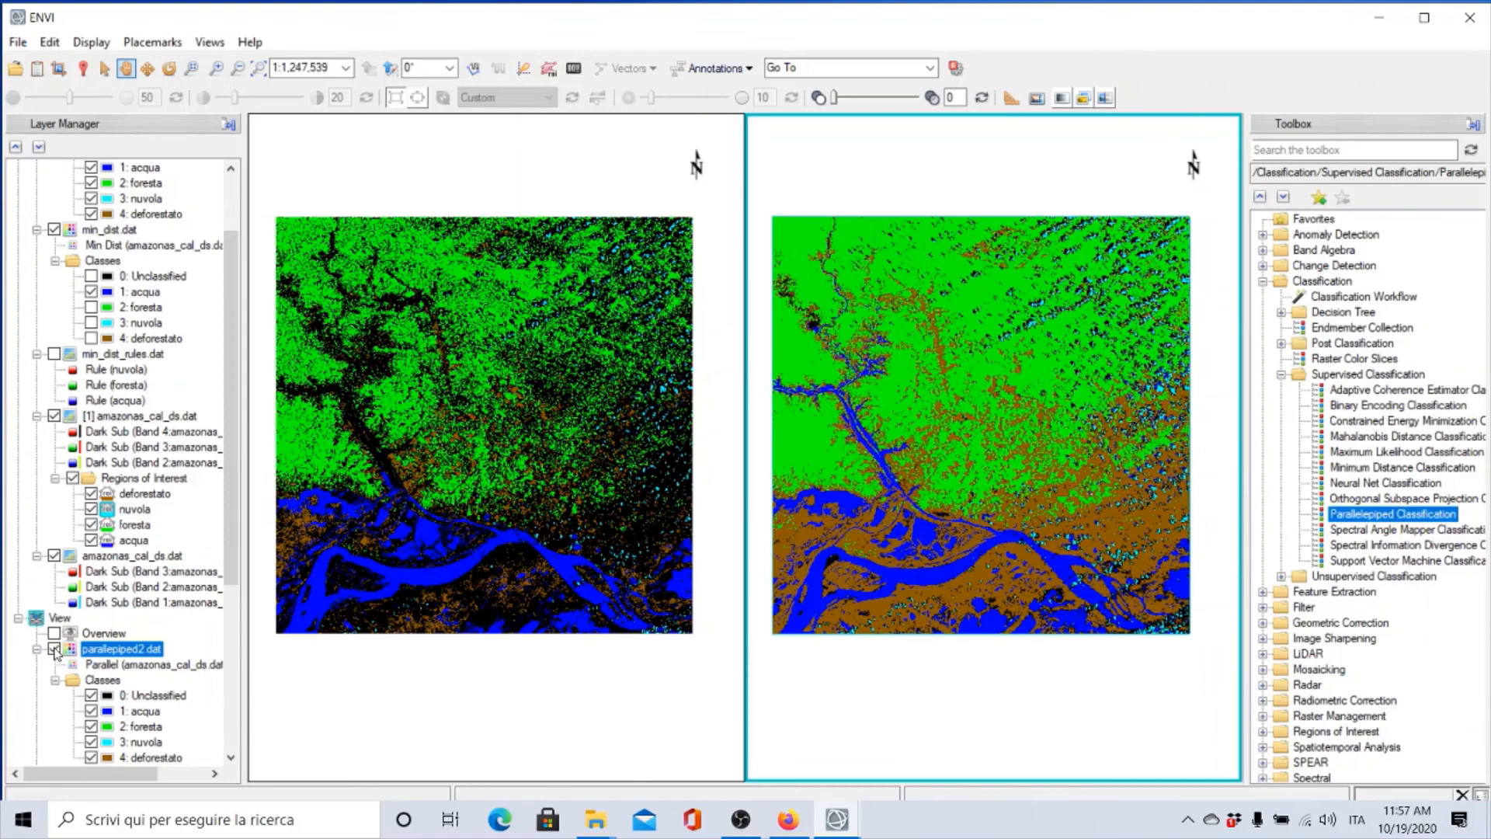
pyautogui.click(53, 650)
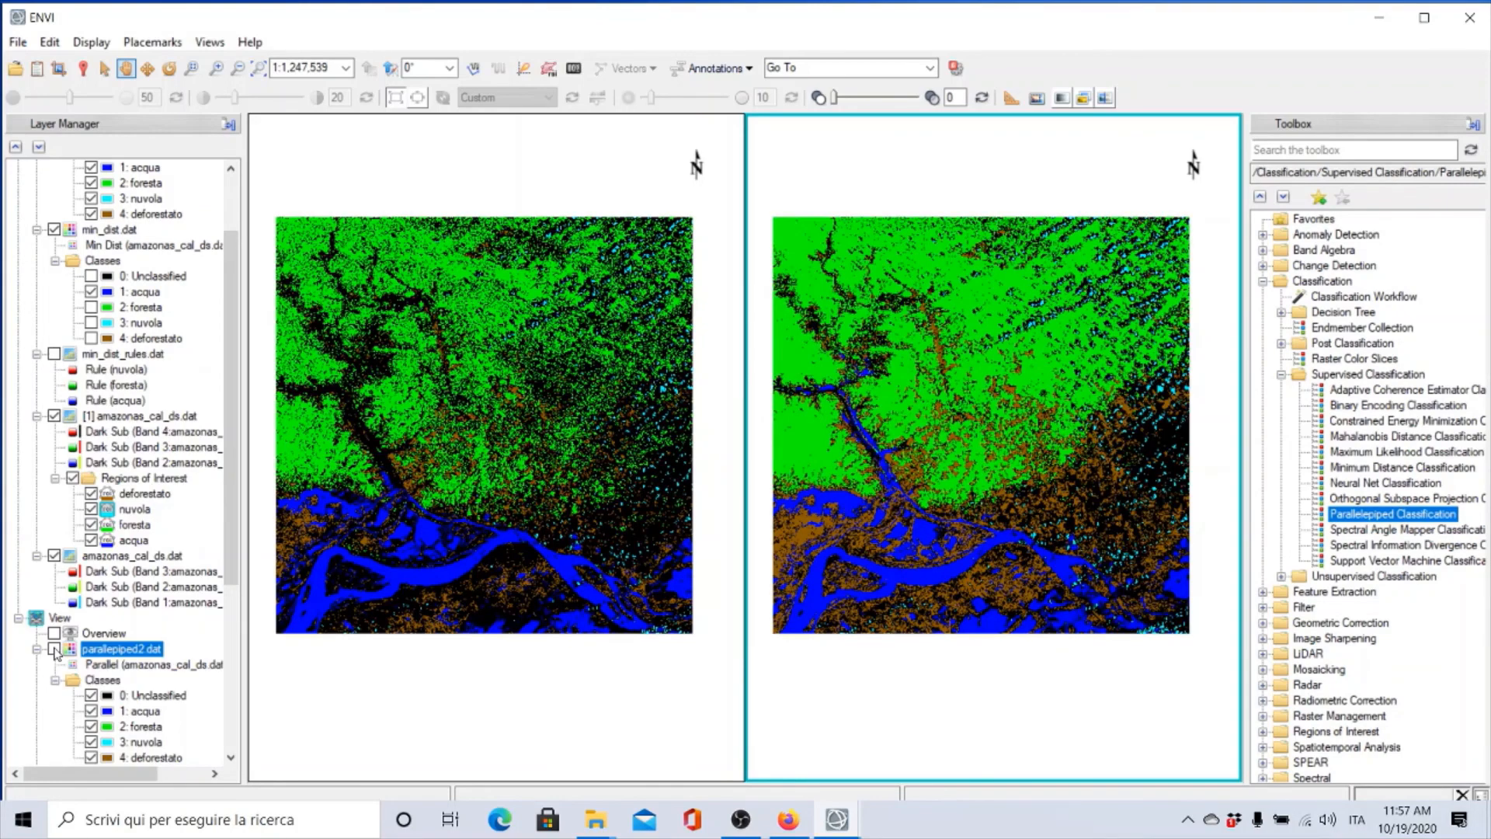
pyautogui.click(54, 649)
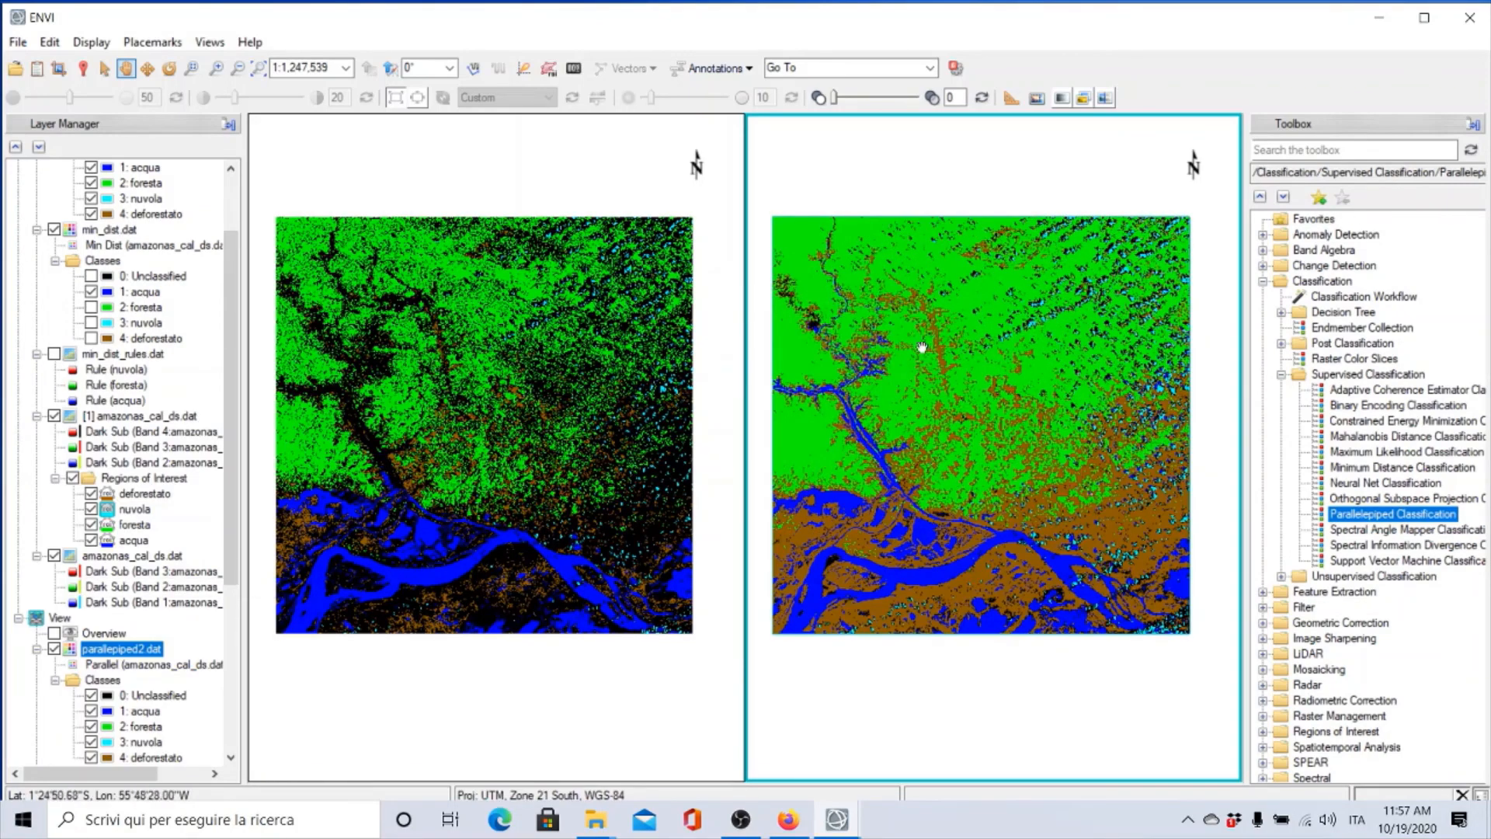
# Step: Hide and restore parallepiped2.dat to compare it with parallepiped.dat up close around the river branch and the deforested strips
pyautogui.scroll(3, 462, 369)
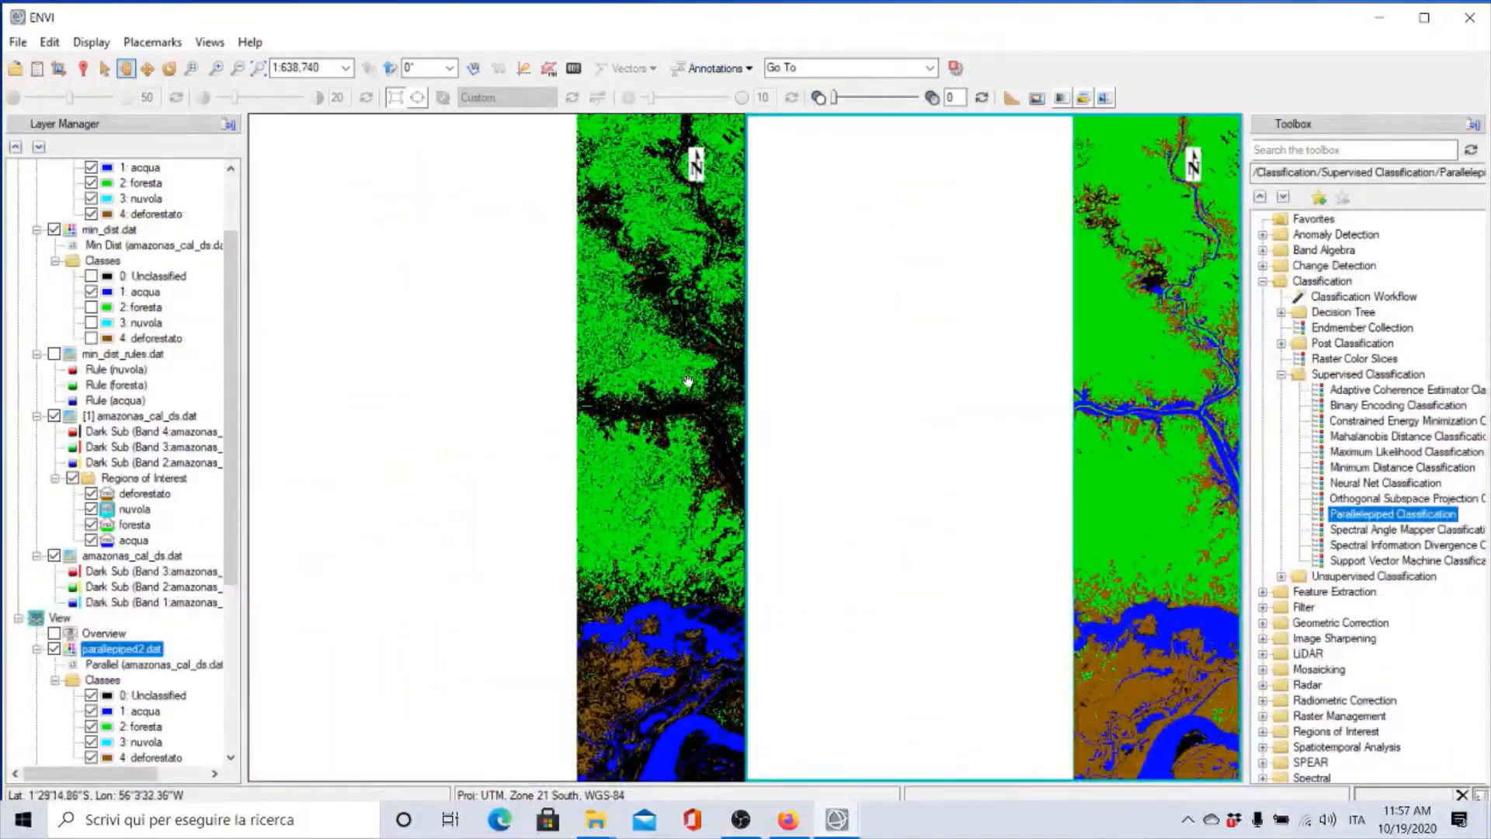
pyautogui.moveTo(688, 380); pyautogui.dragTo(332, 415)
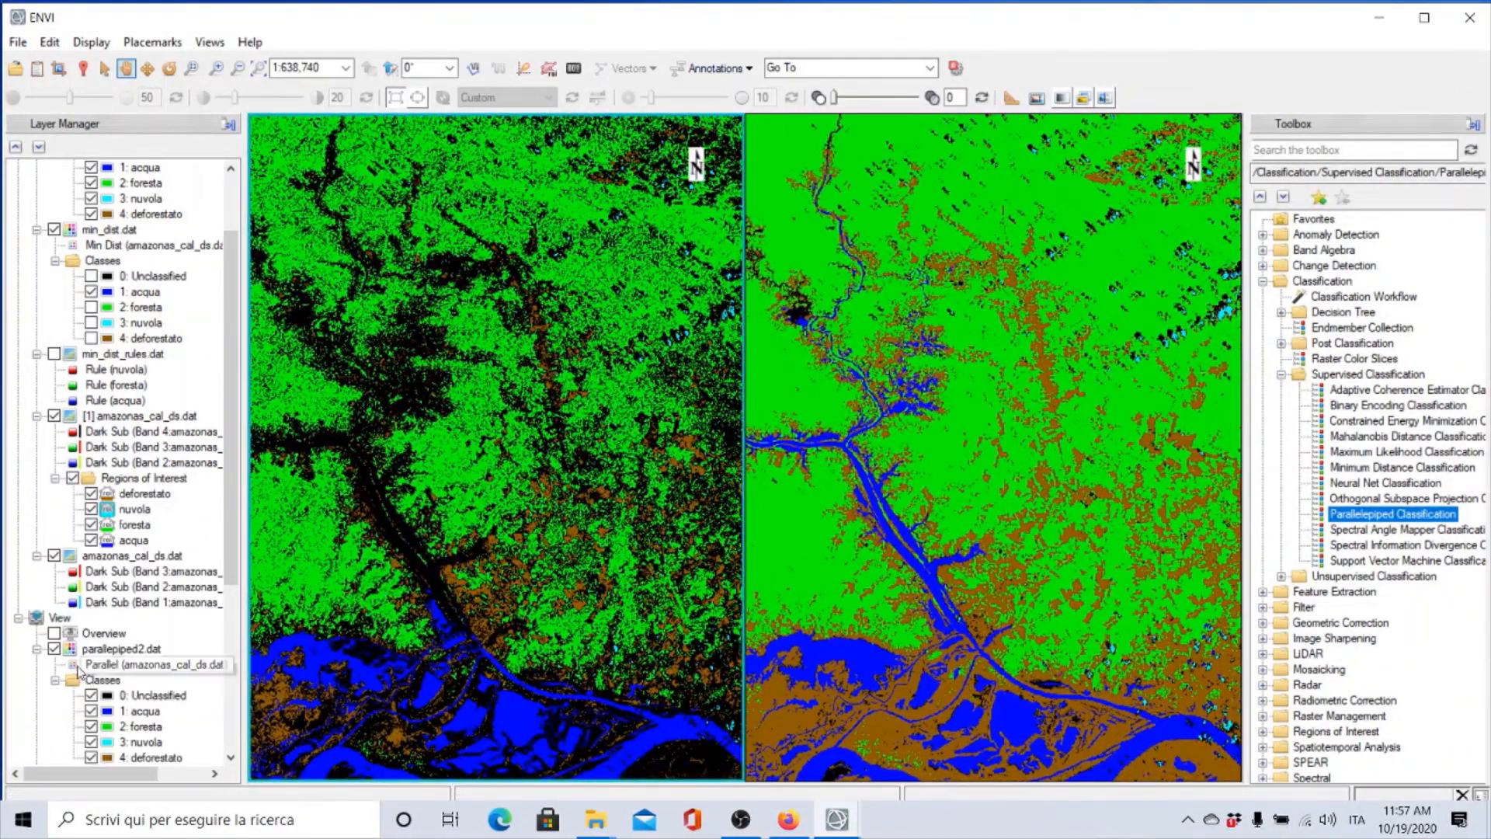
pyautogui.click(54, 648)
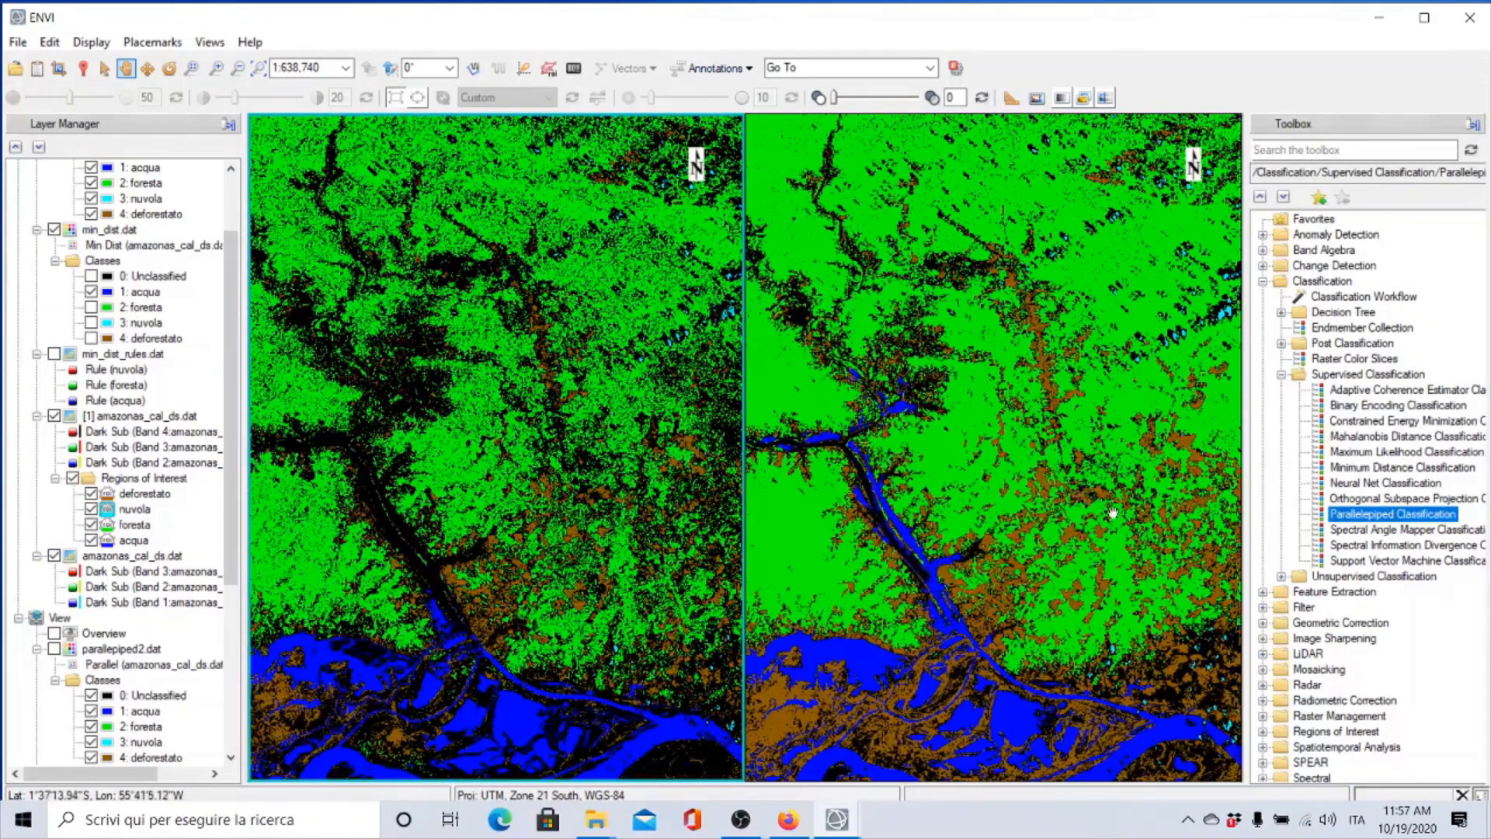
pyautogui.scroll(3, 1036, 382)
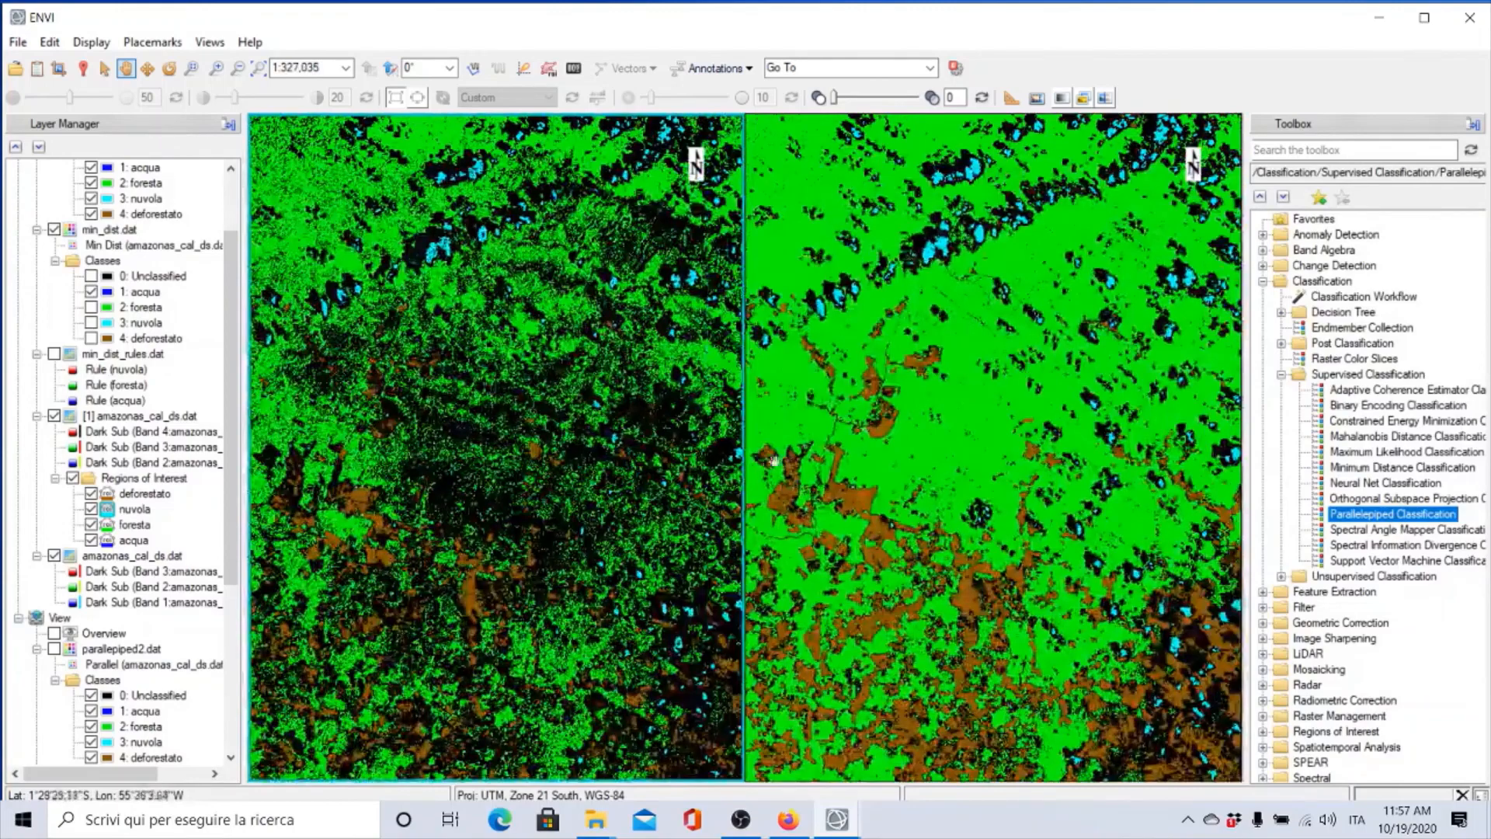
pyautogui.click(864, 474)
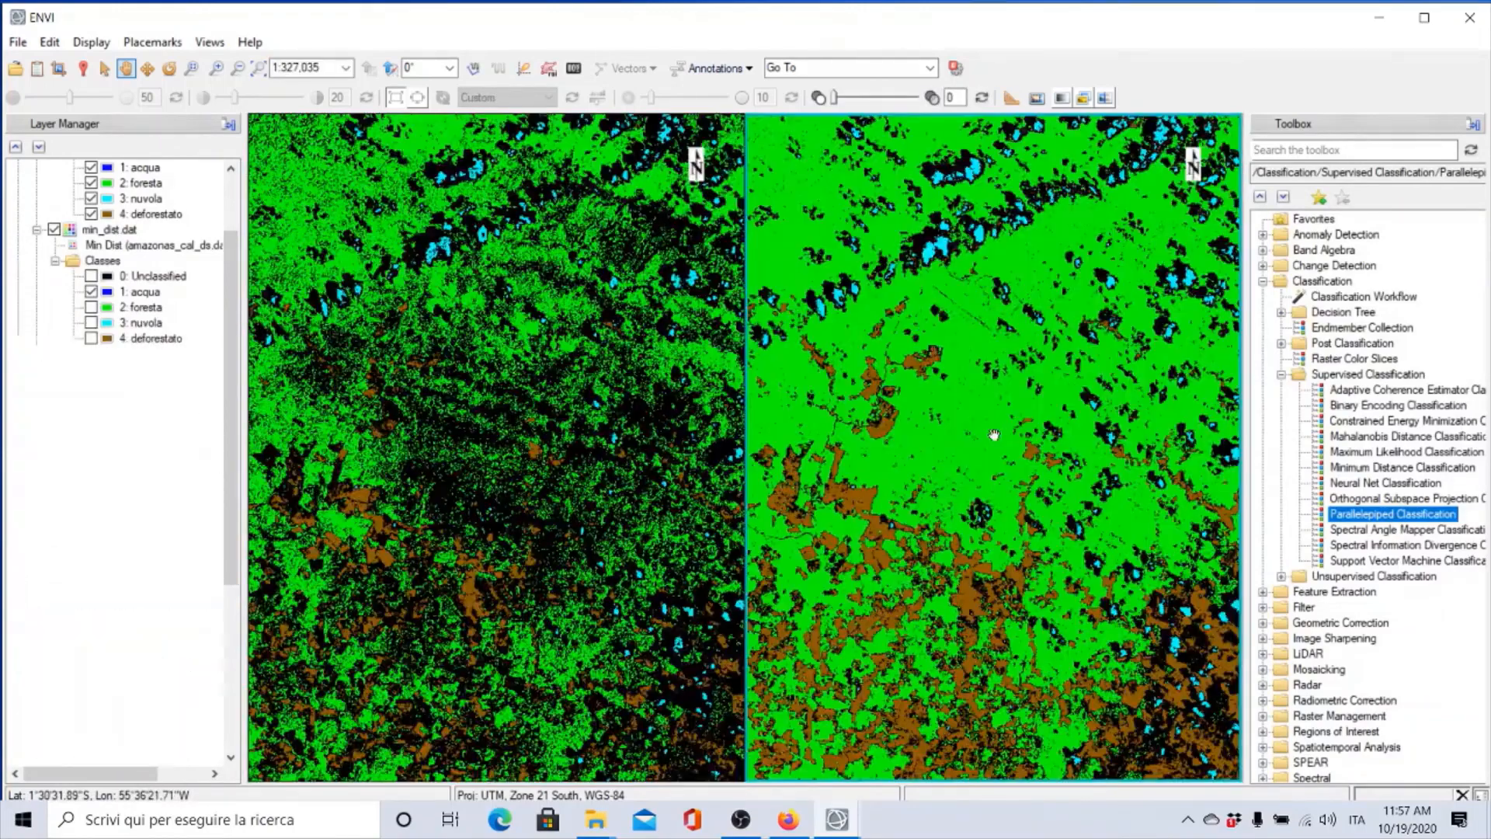
pyautogui.moveTo(875, 431); pyautogui.dragTo(1267, 602)
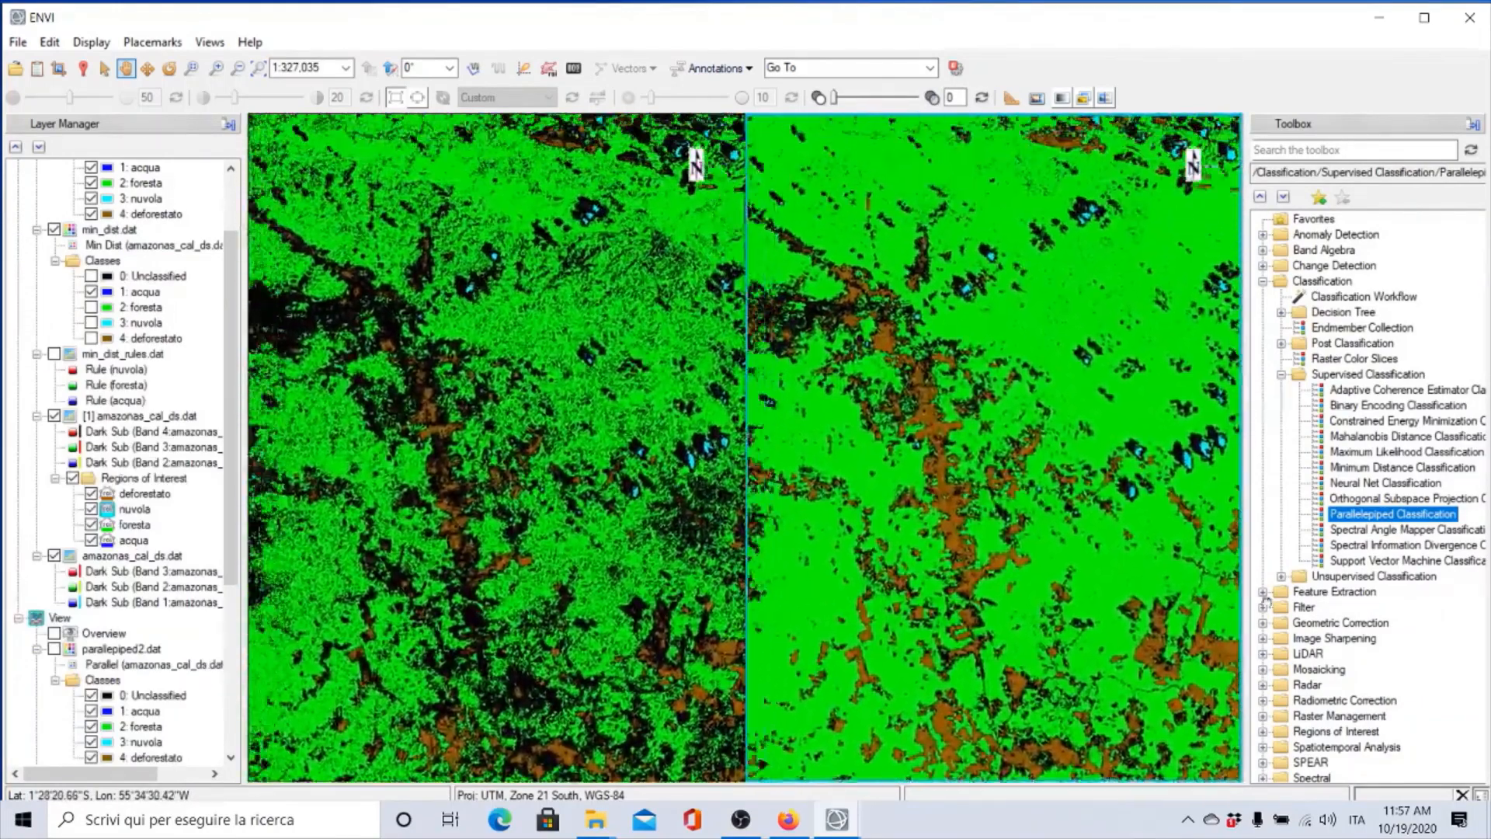
pyautogui.scroll(1, 976, 390)
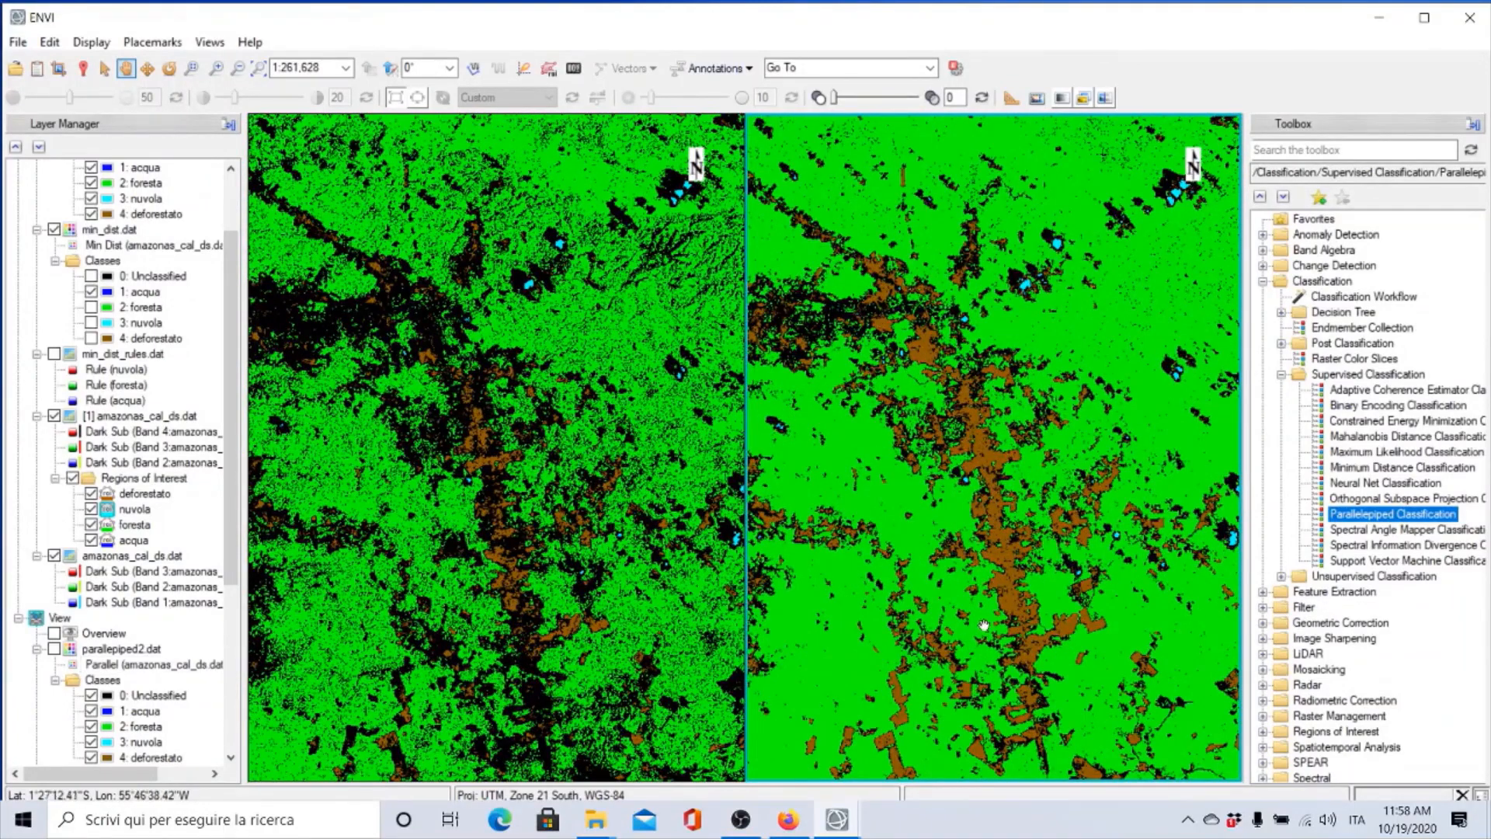
pyautogui.click(54, 649)
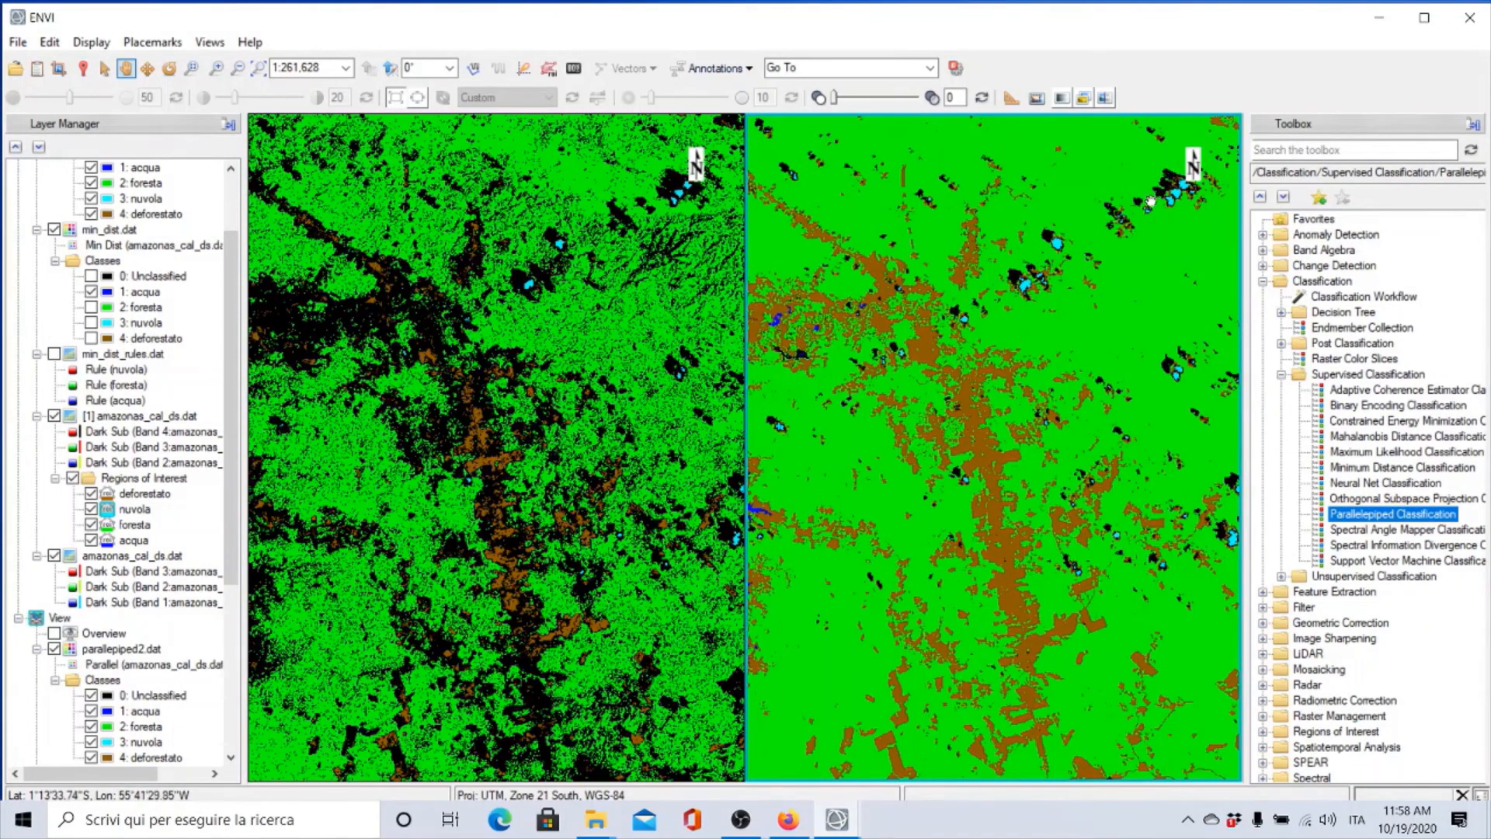
# Step: Examine the parallepiped2.dat classes beside the Minimum Distance result, from the northern cloud areas down to the river and the deforested land in the southeast
pyautogui.moveTo(1042, 315); pyautogui.dragTo(752, 592)
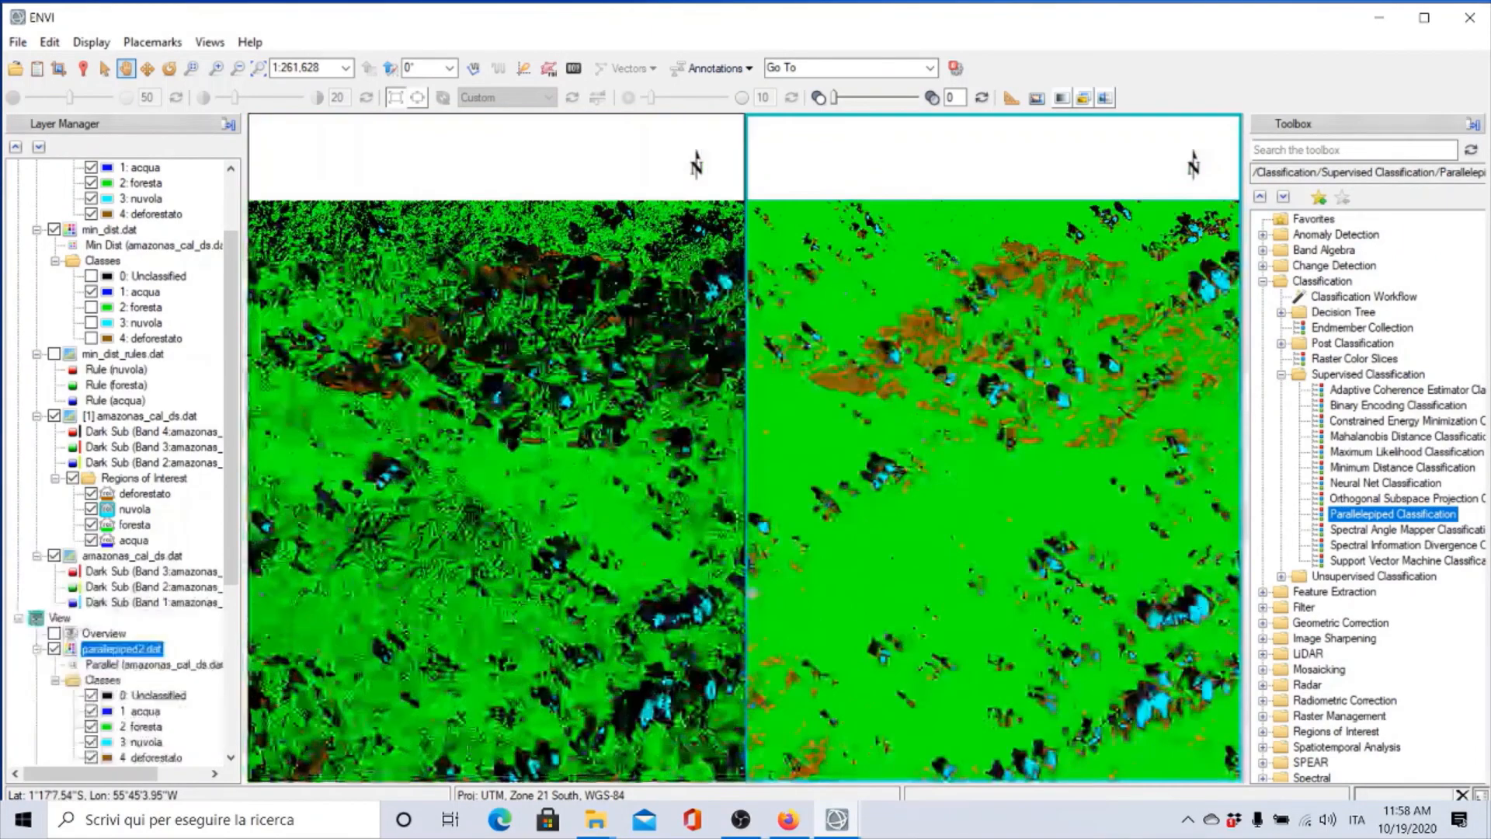
pyautogui.moveTo(1103, 374); pyautogui.dragTo(884, 480)
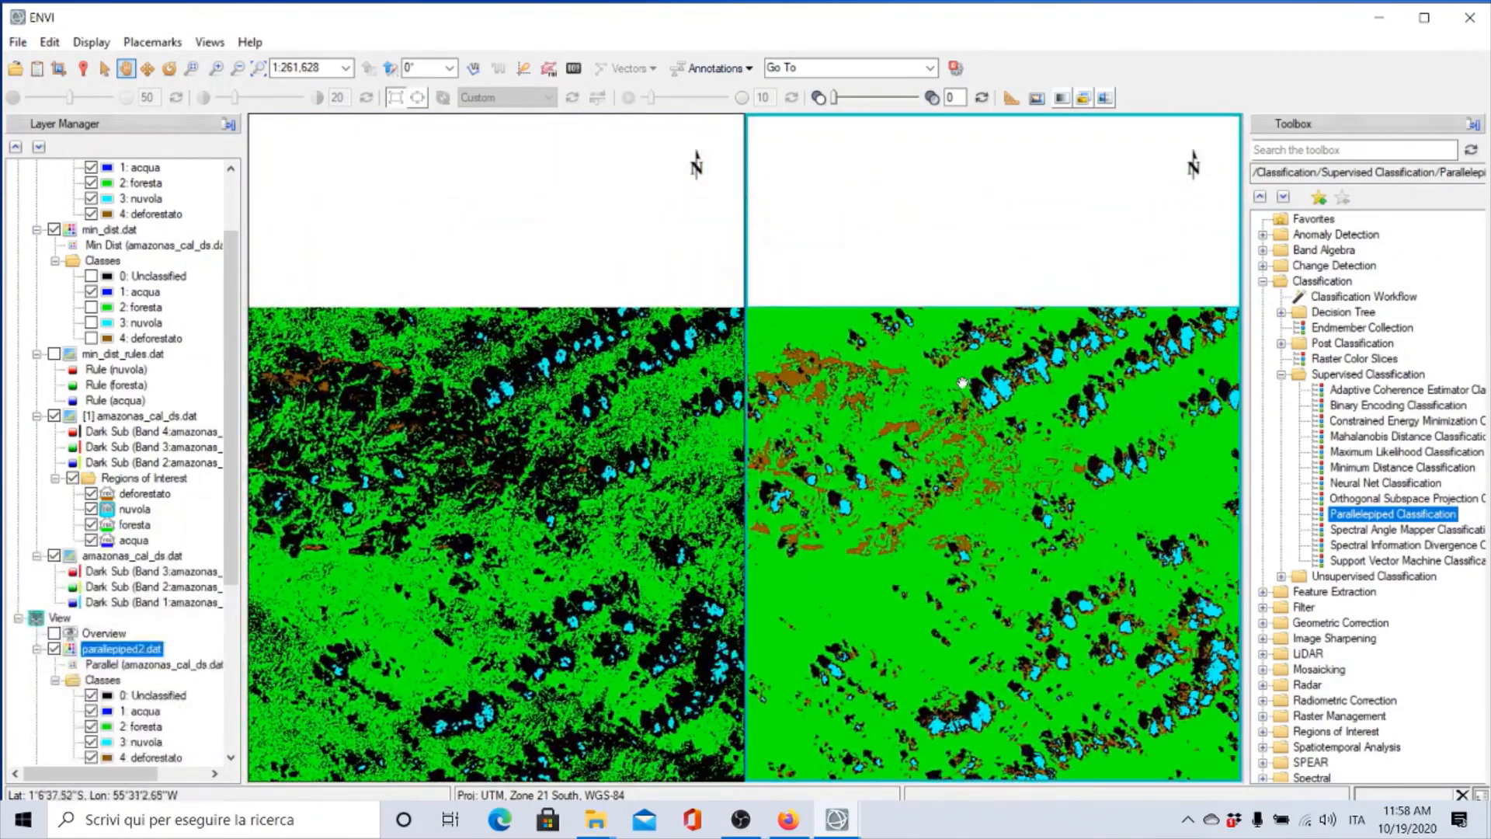
pyautogui.moveTo(961, 383); pyautogui.dragTo(904, 460)
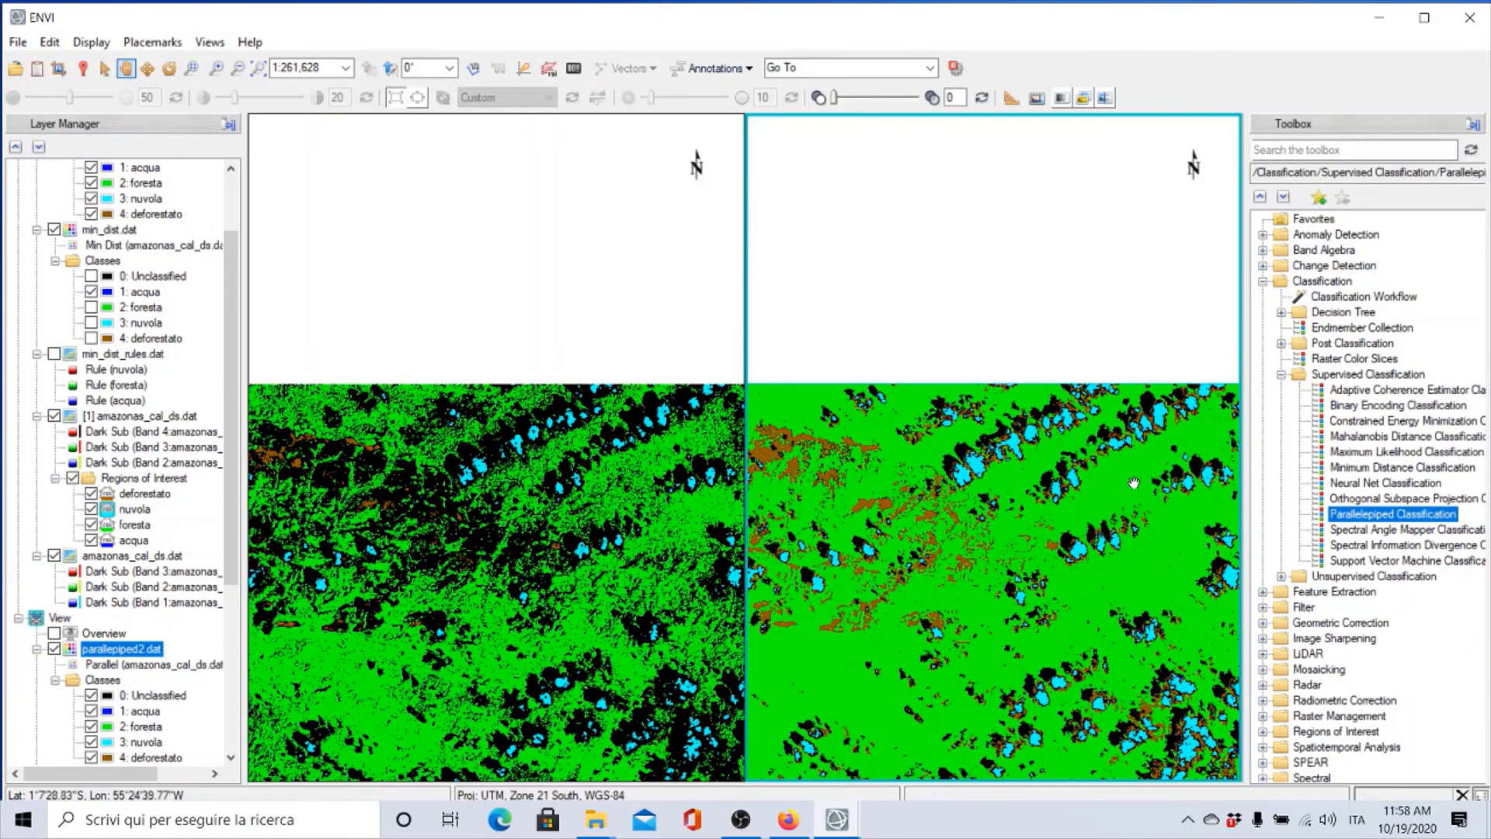
pyautogui.moveTo(1020, 562); pyautogui.dragTo(799, 166)
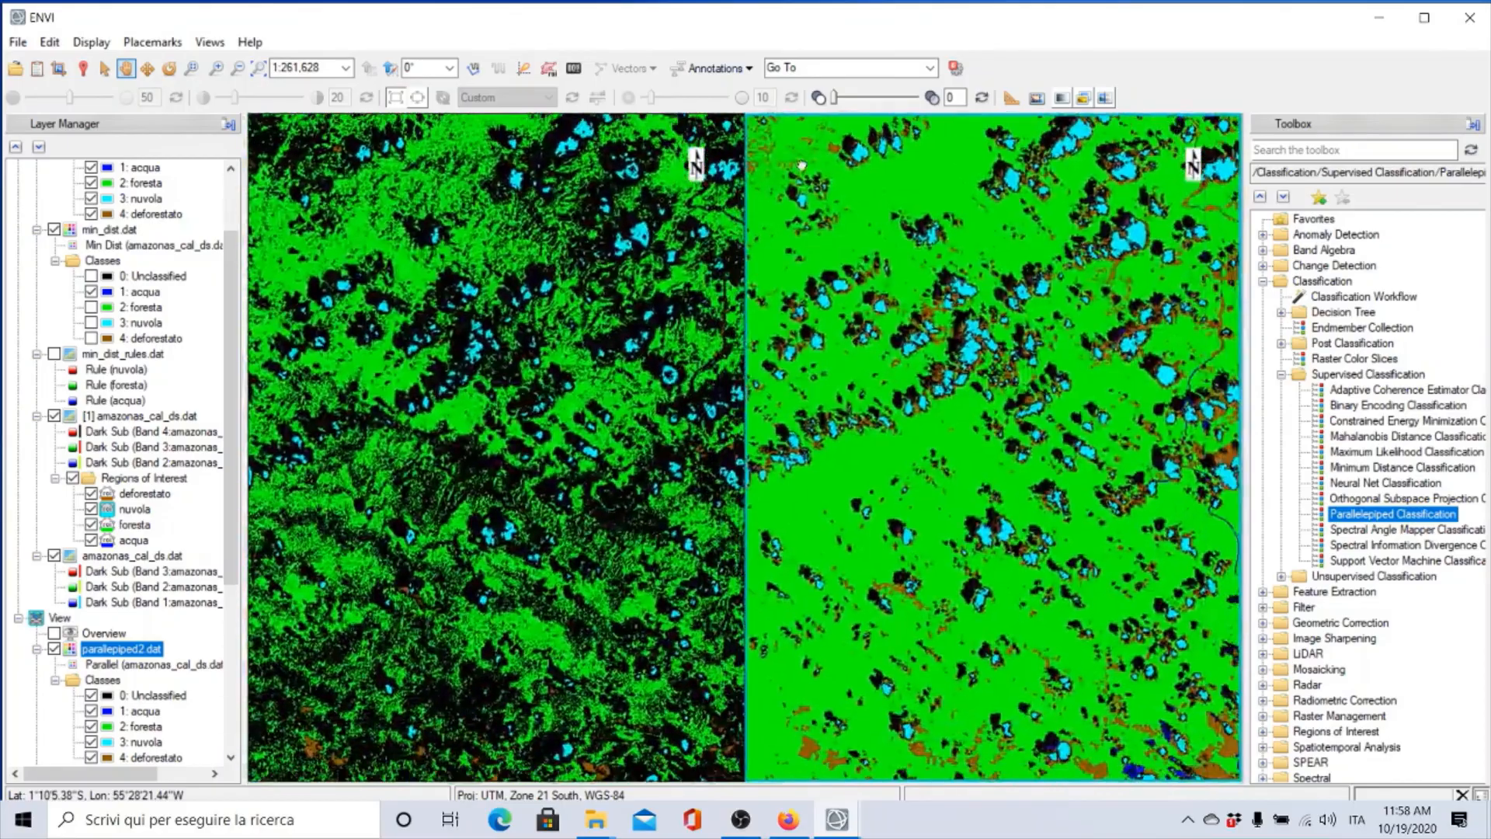
pyautogui.moveTo(901, 401); pyautogui.dragTo(1065, 122)
pyautogui.moveTo(943, 513); pyautogui.dragTo(1052, 140)
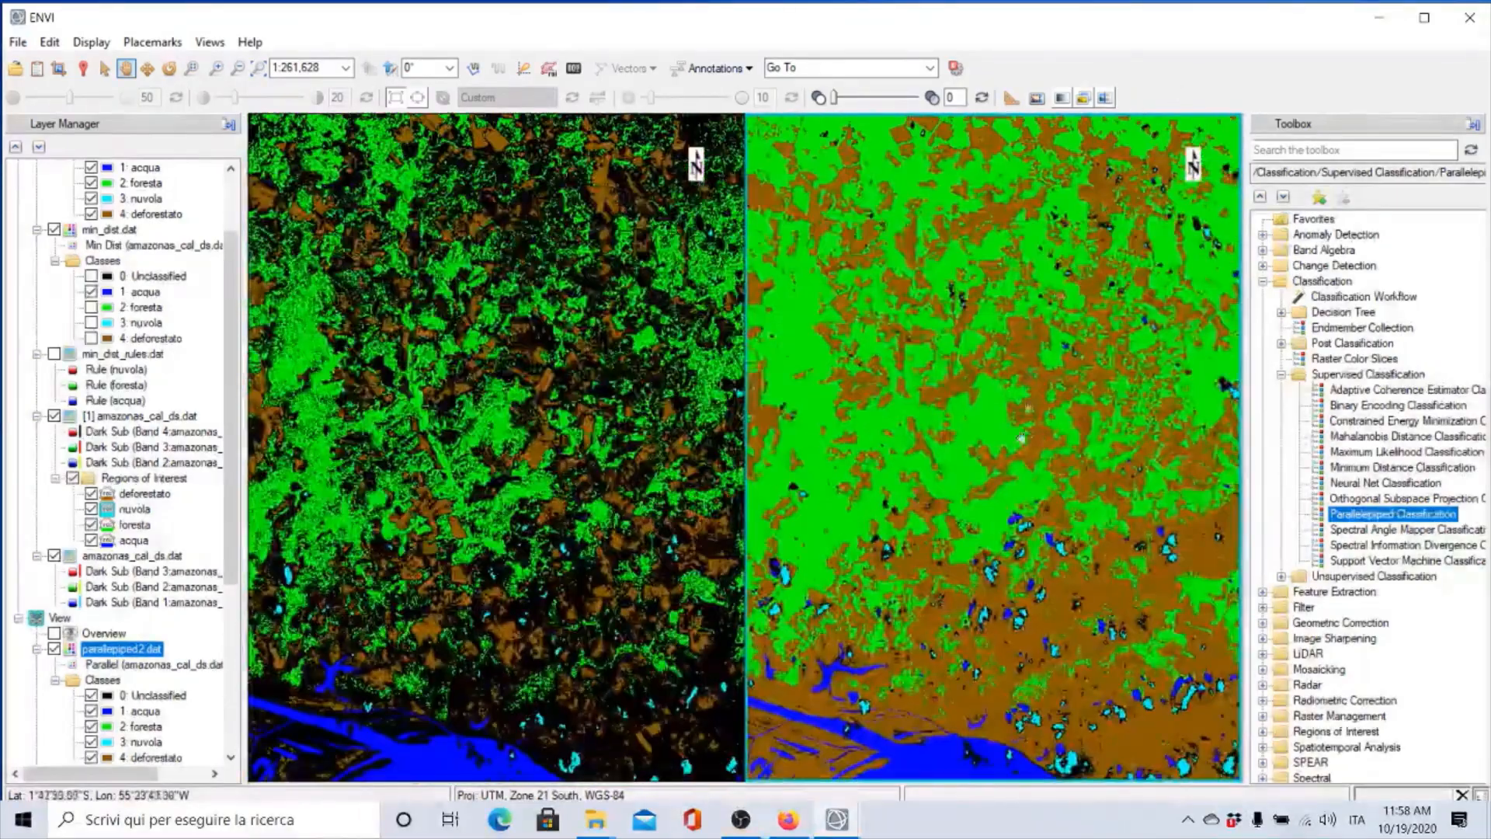
pyautogui.moveTo(955, 544); pyautogui.dragTo(1036, 155)
pyautogui.moveTo(1024, 455); pyautogui.dragTo(668, 421)
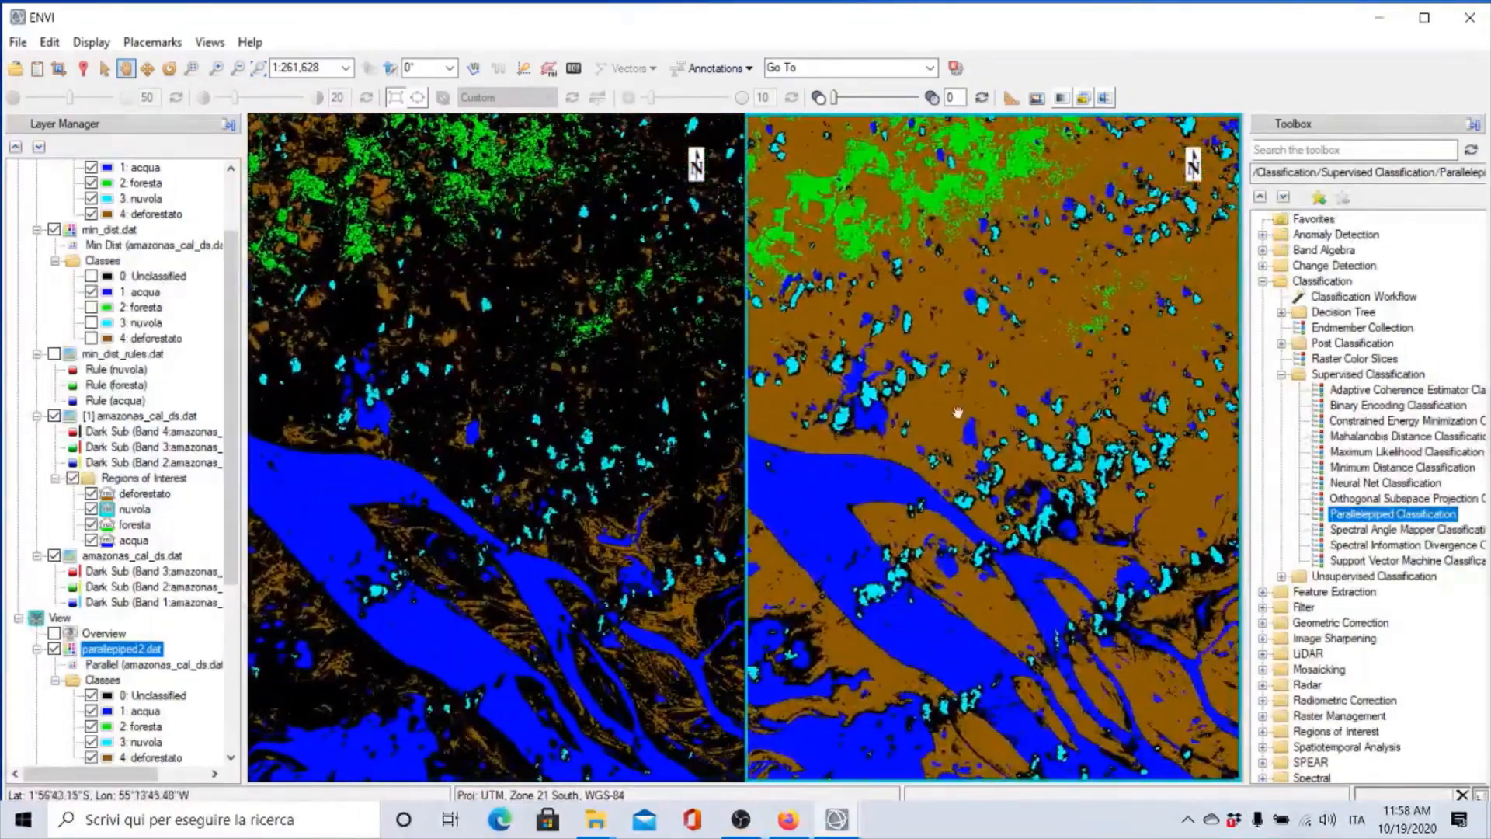
pyautogui.moveTo(942, 423); pyautogui.dragTo(812, 472)
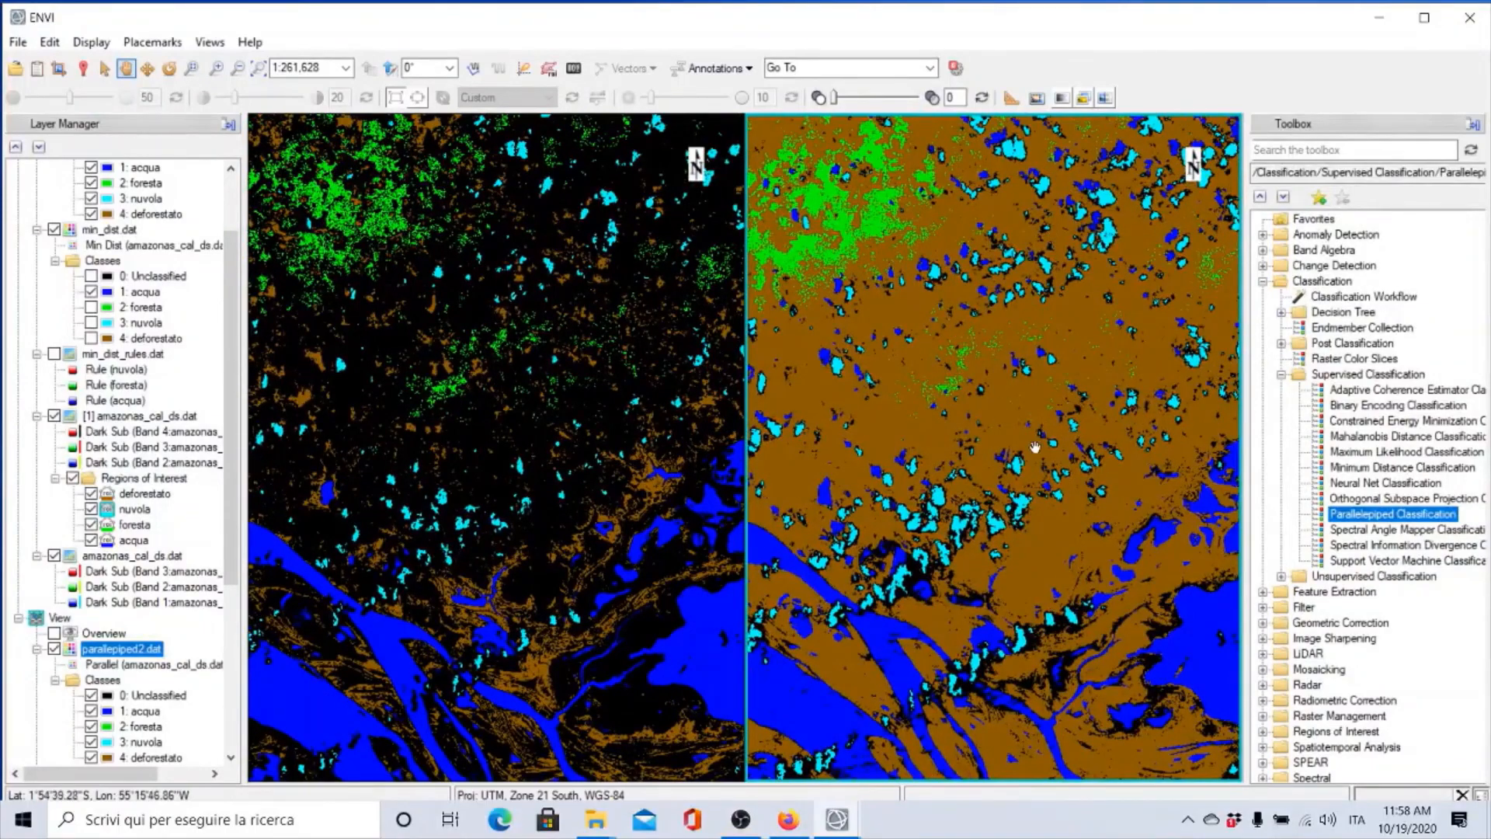
pyautogui.moveTo(1033, 448); pyautogui.dragTo(994, 384)
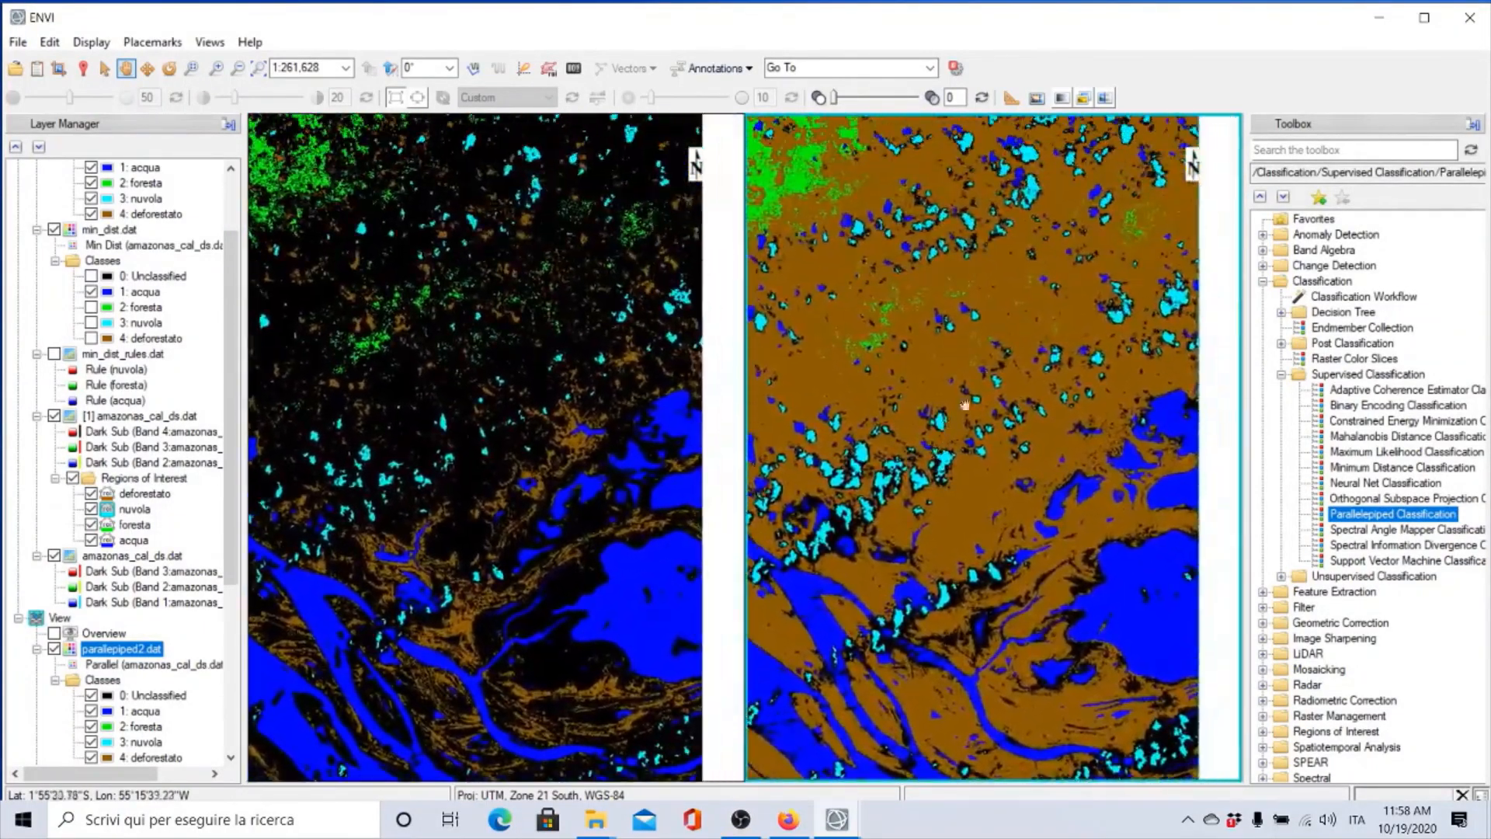
pyautogui.moveTo(967, 333); pyautogui.dragTo(1059, 514)
pyautogui.moveTo(911, 261); pyautogui.dragTo(1053, 582)
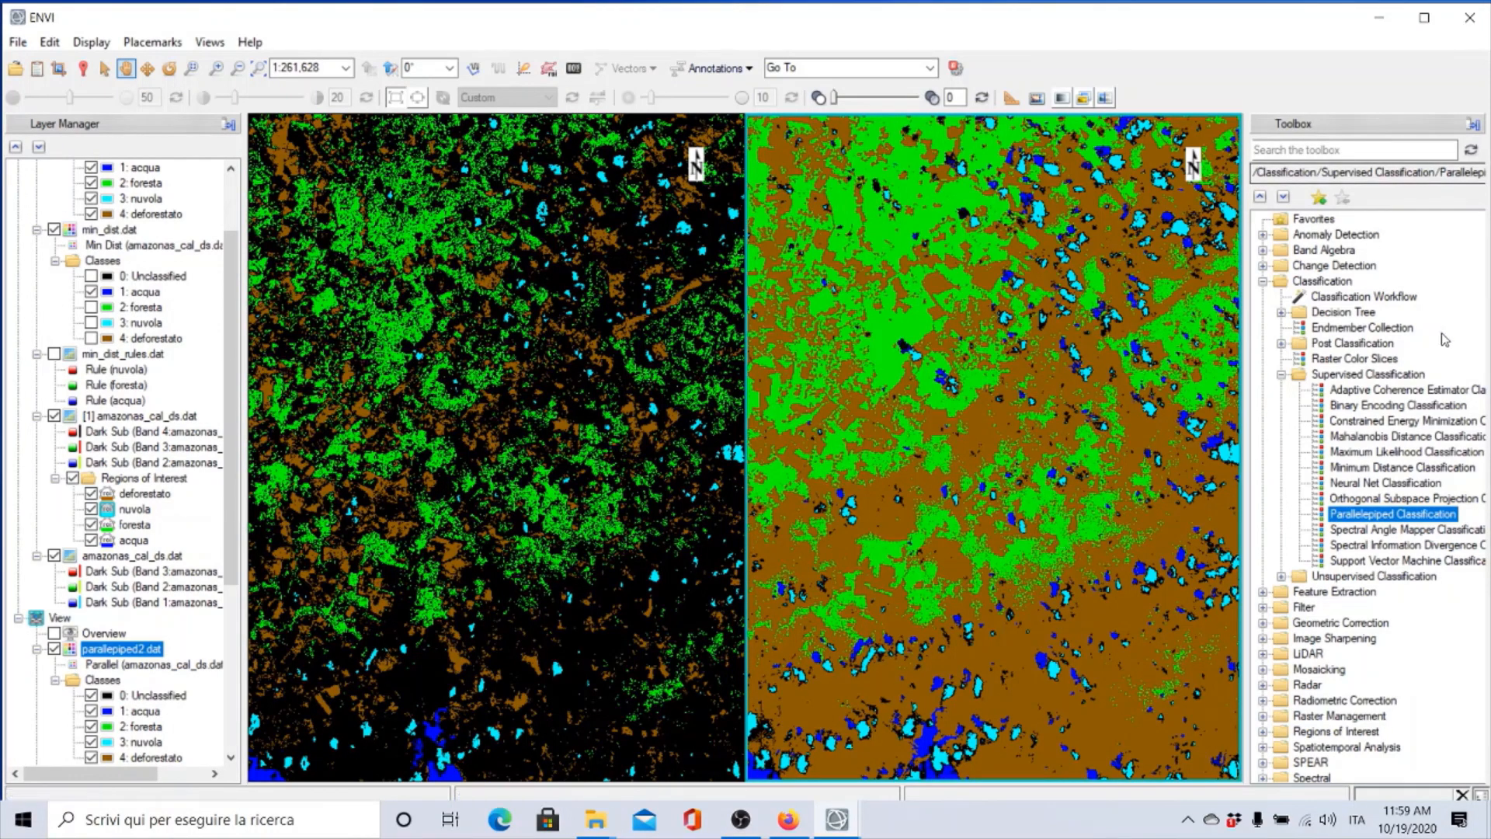
pyautogui.click(1408, 452)
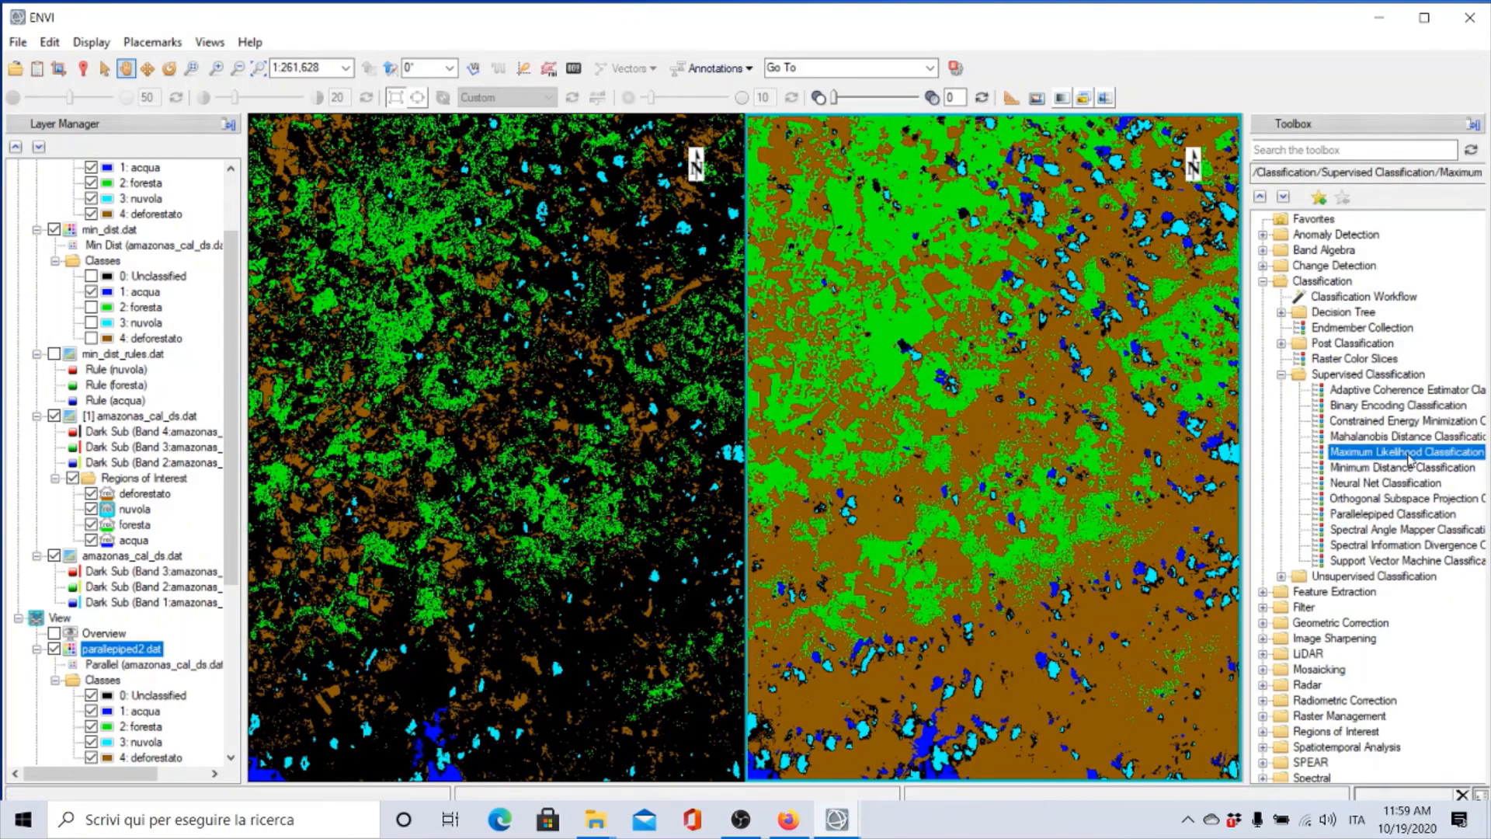
pyautogui.click(1386, 532)
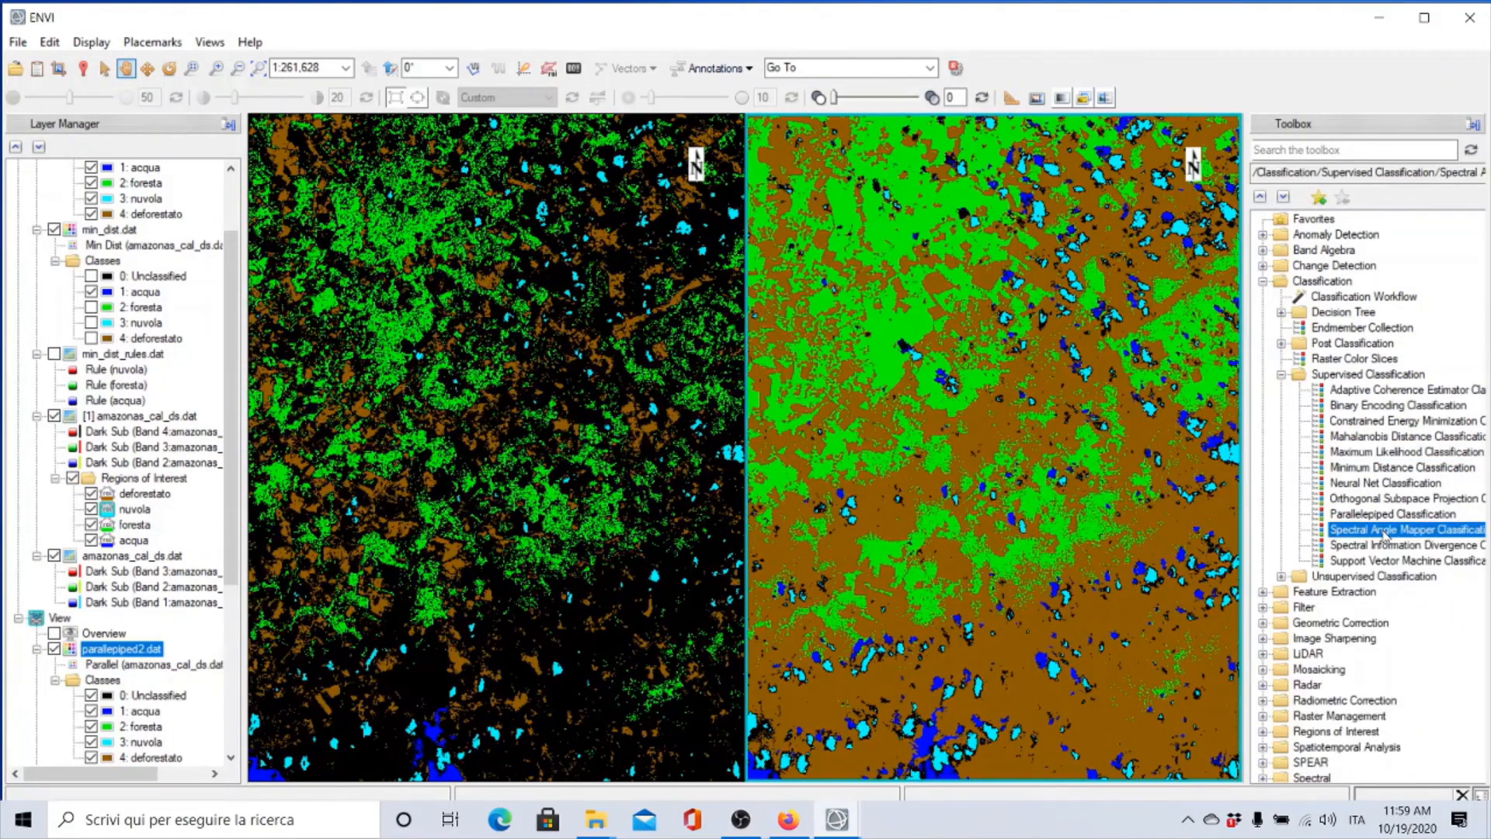